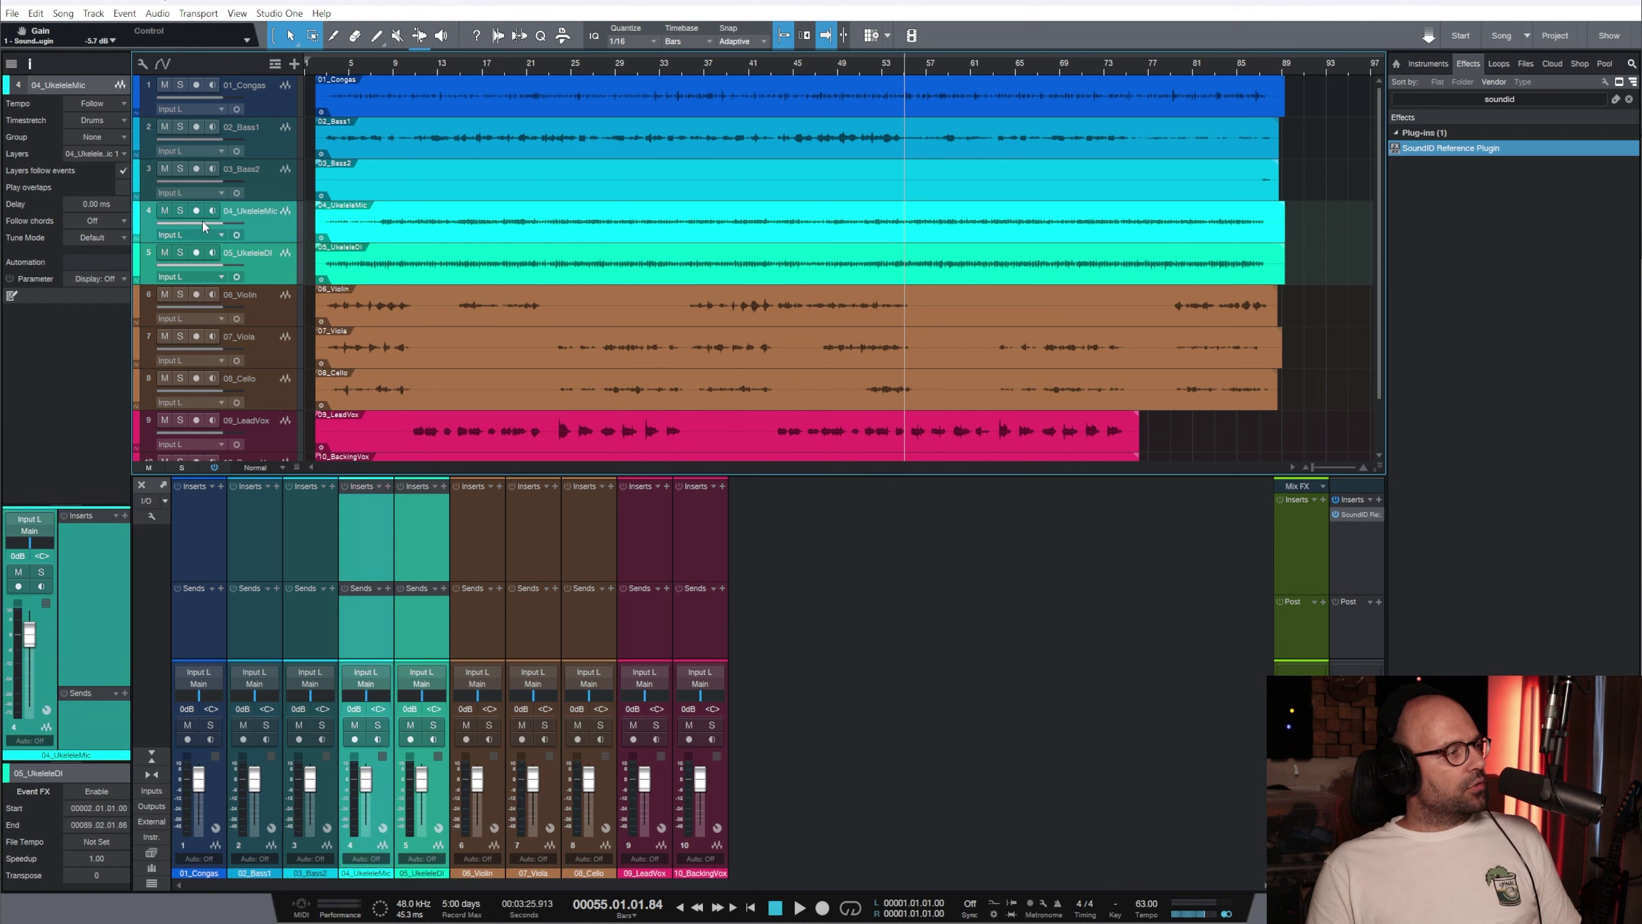
Recolour the two ukulele tracks muted red and the two bass tracks pale turquoise
{"action": "left_click", "coordinate": [138, 226]}
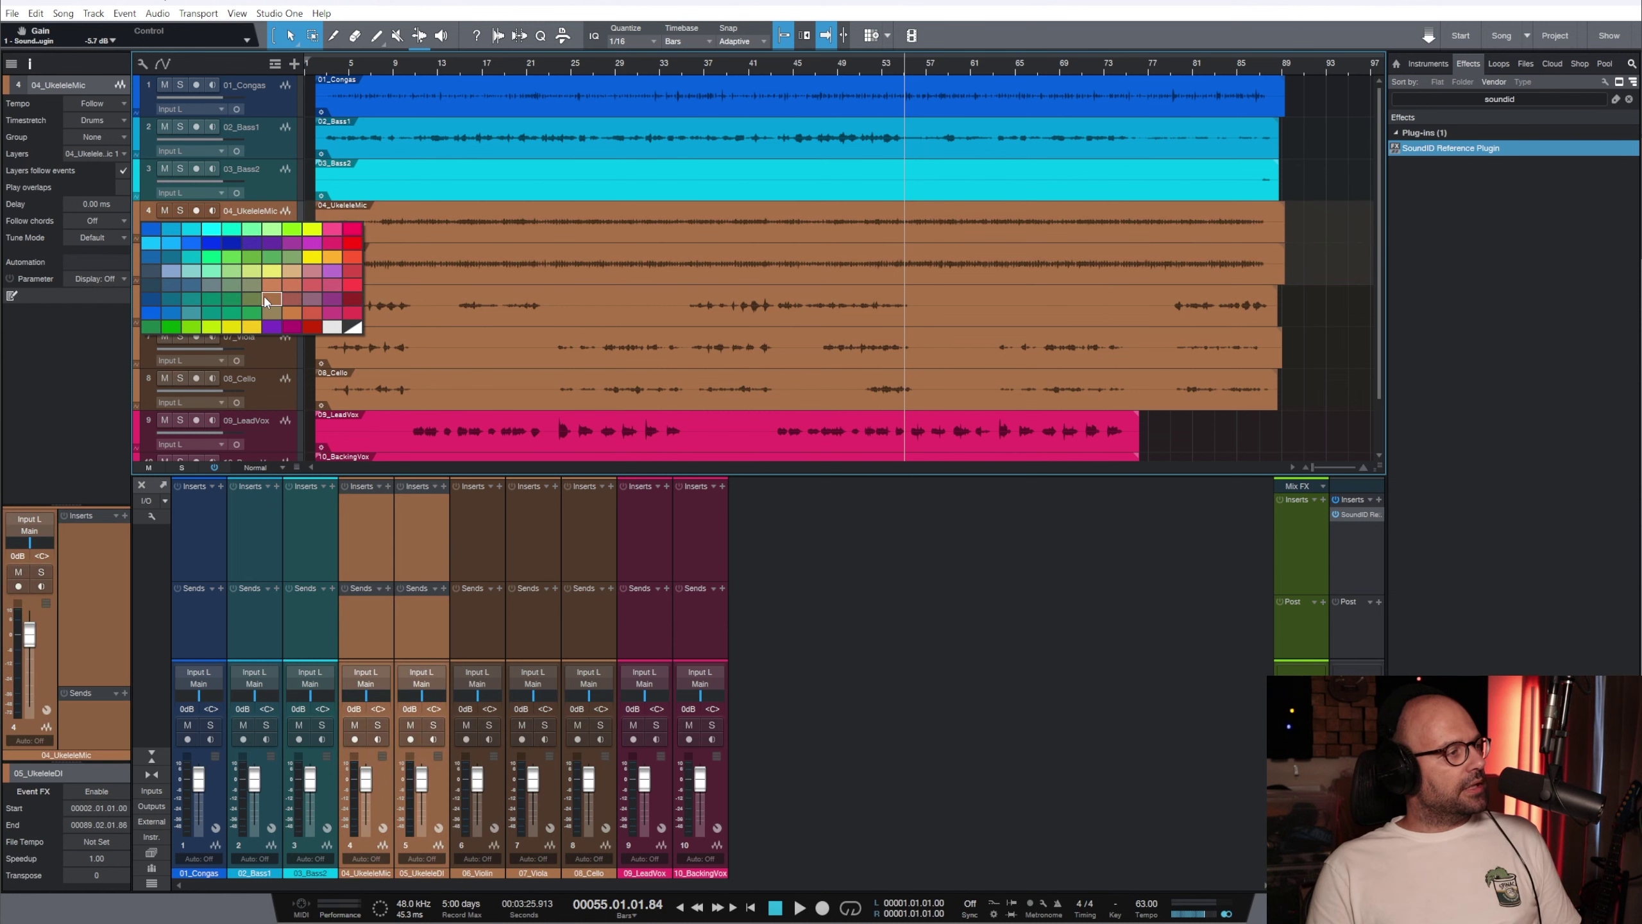
{"action": "left_click", "coordinate": [291, 299]}
{"action": "left_click", "coordinate": [271, 166]}
{"action": "left_click", "coordinate": [271, 136], "text": "shift"}
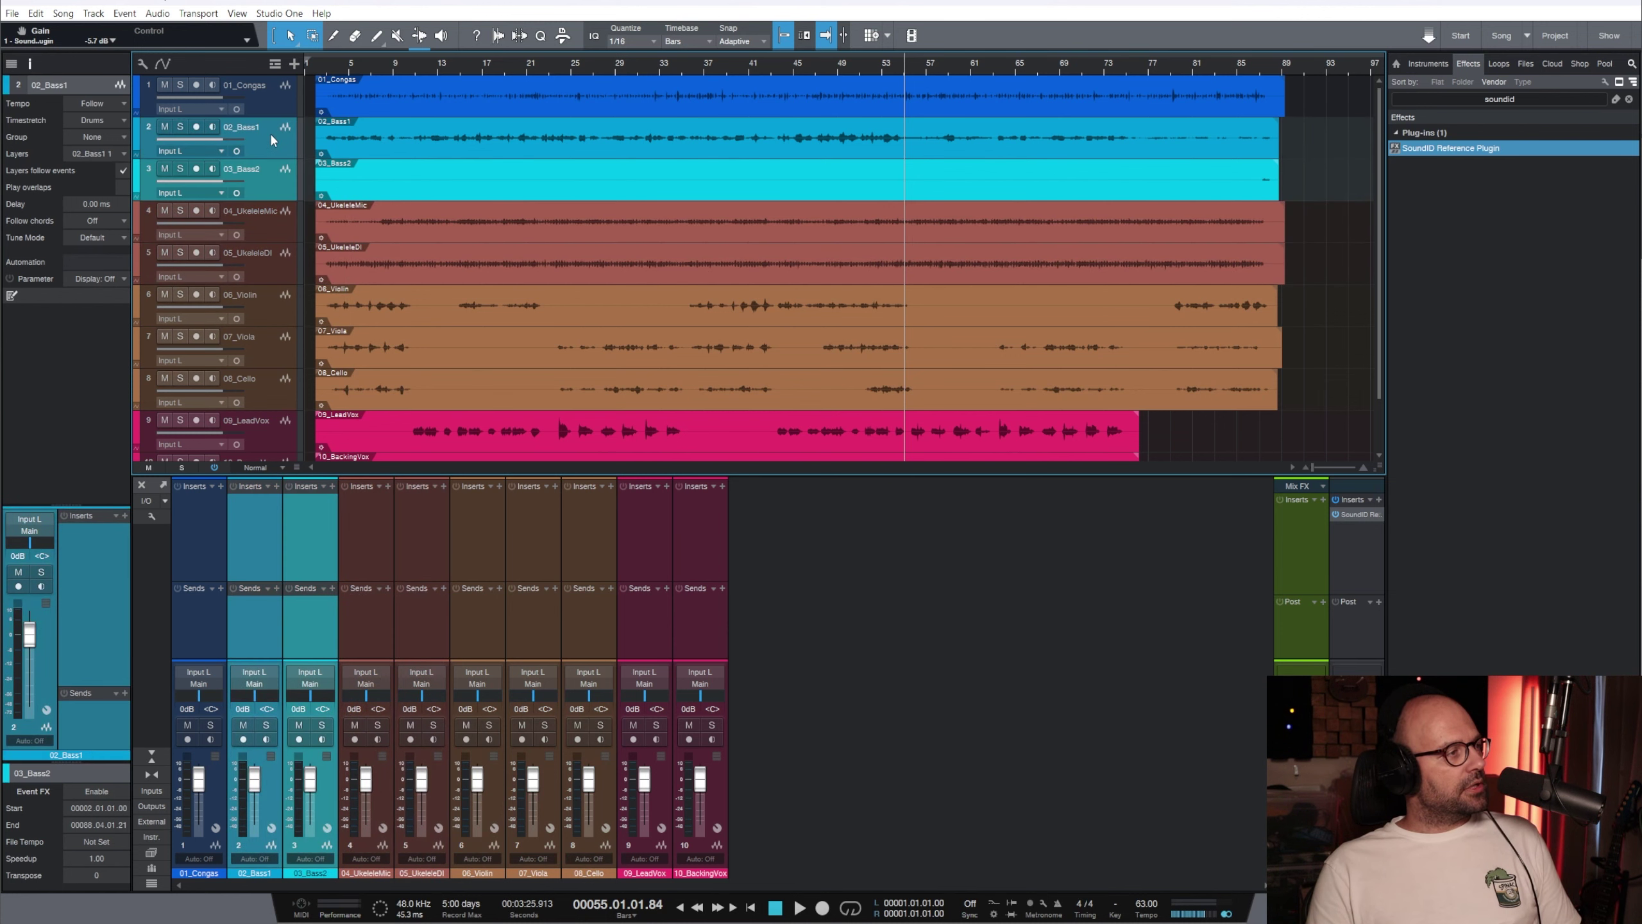
{"action": "left_click", "coordinate": [140, 147]}
{"action": "left_click", "coordinate": [263, 187]}
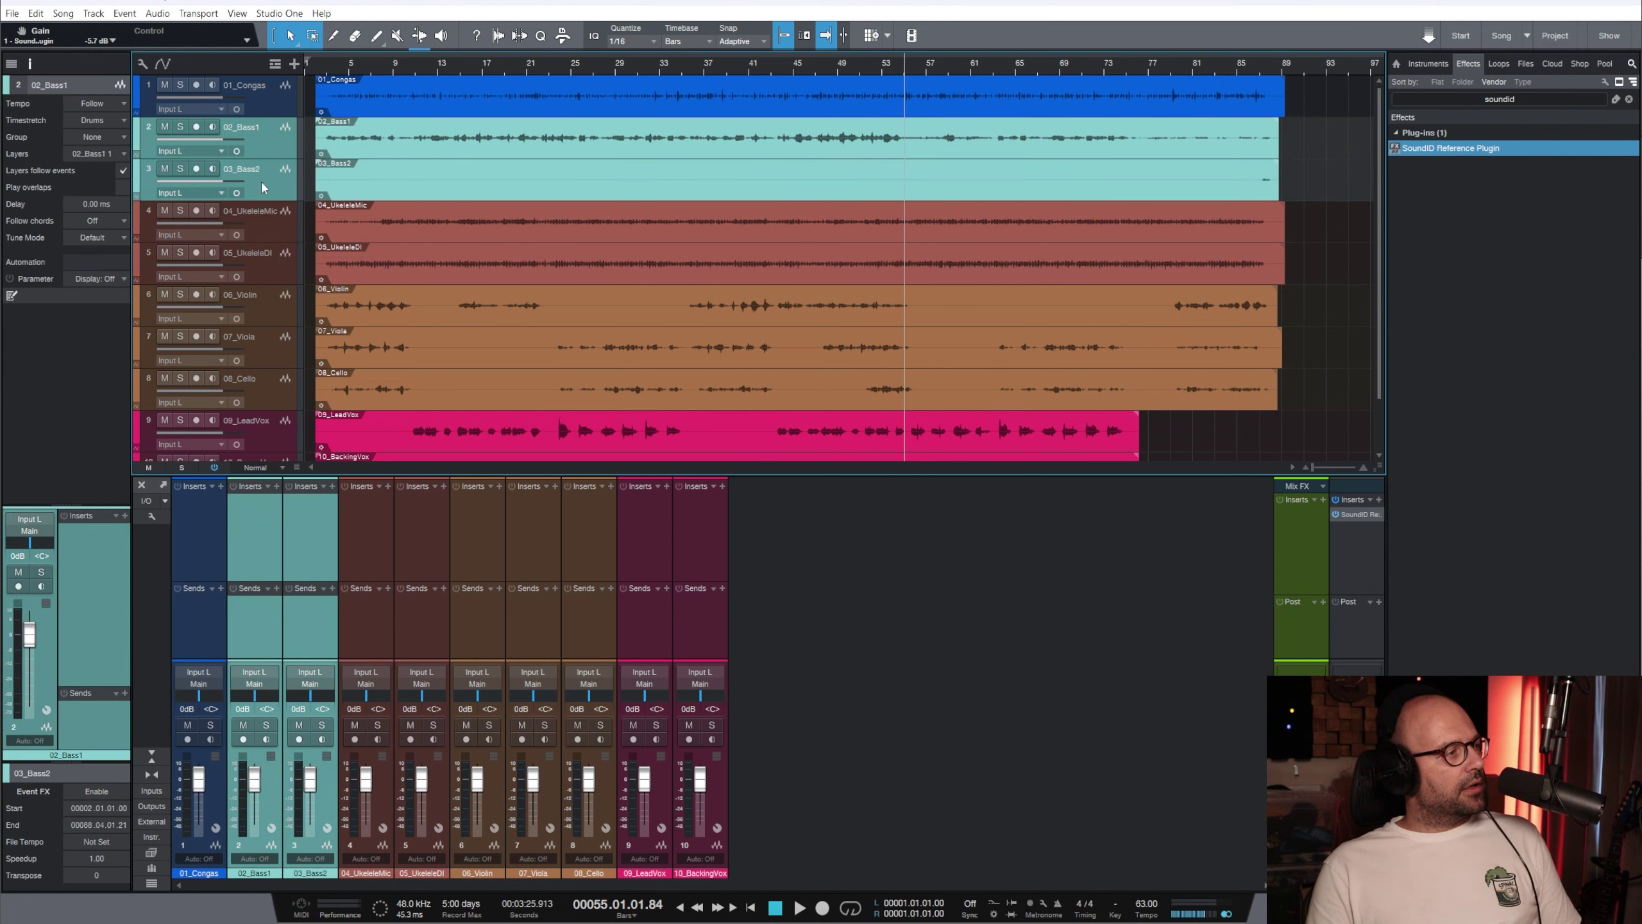
{"action": "left_click", "coordinate": [272, 110]}
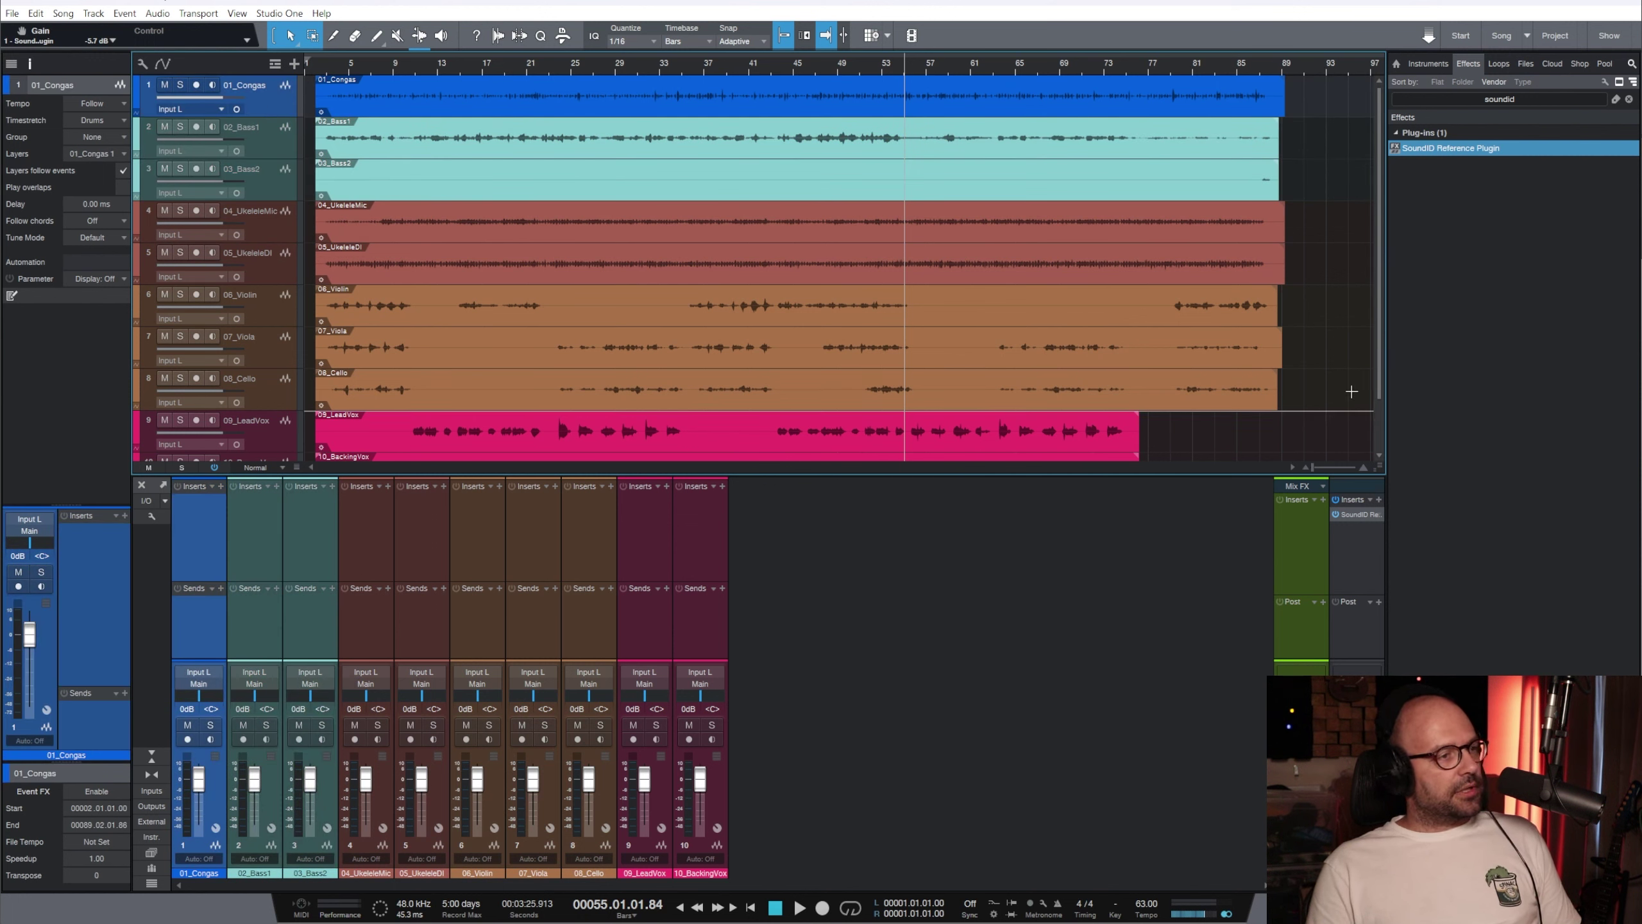
Enlarge the arrangement area over the mixer until the backing vocal track fits in view
{"action": "left_click", "coordinate": [1286, 534]}
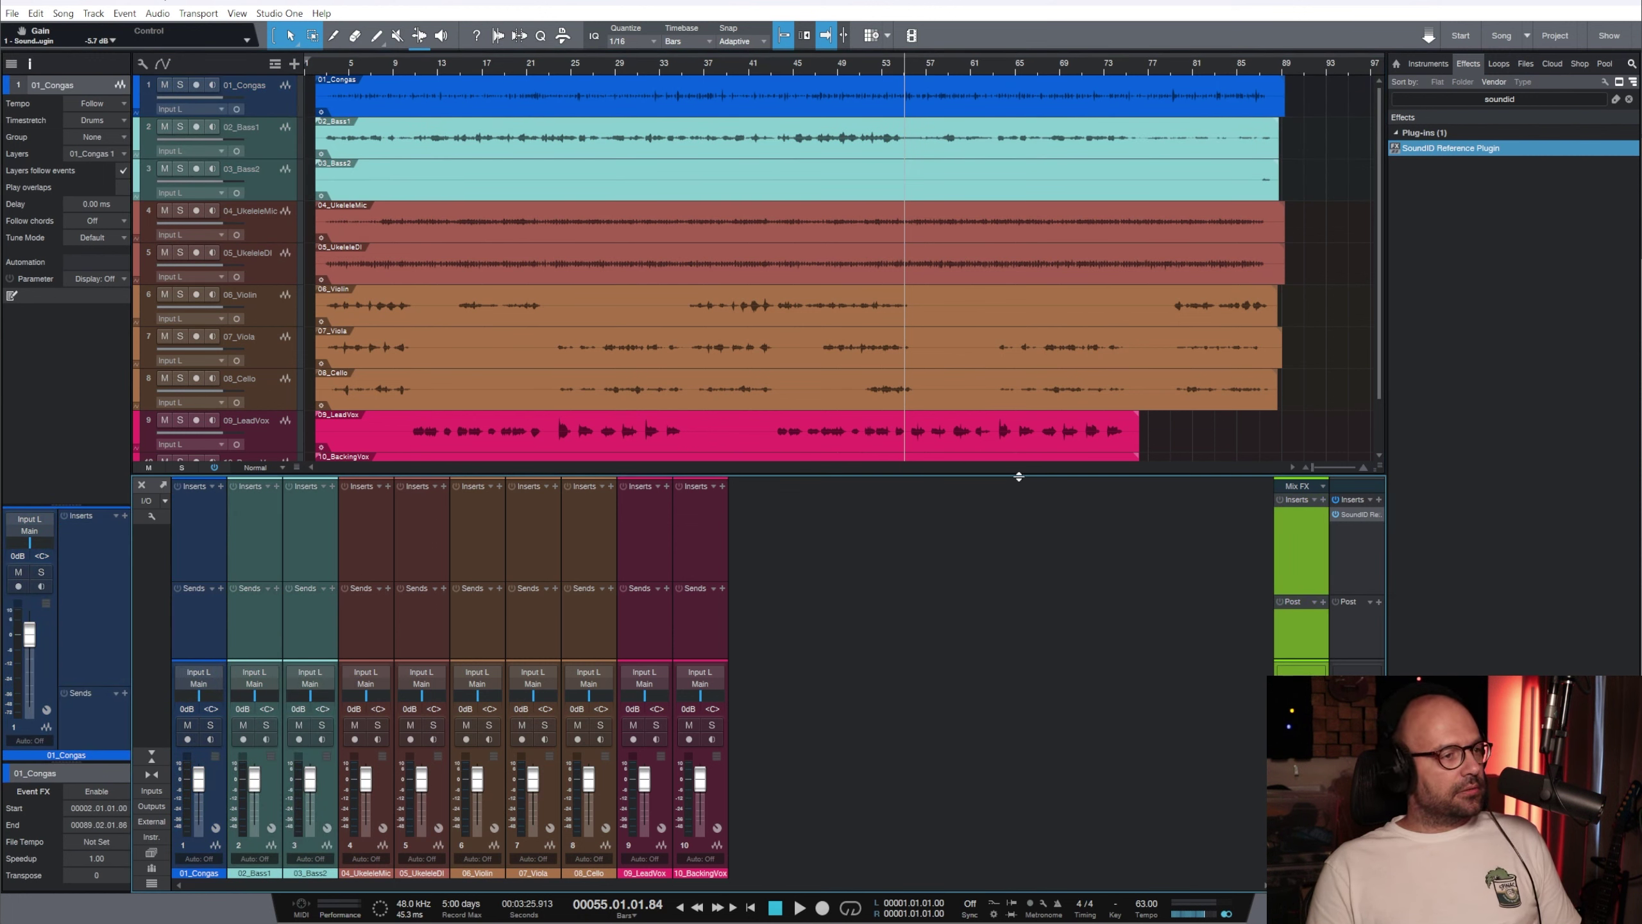
{"action": "left_click_drag", "start_coordinate": [1017, 477], "coordinate": [1016, 534]}
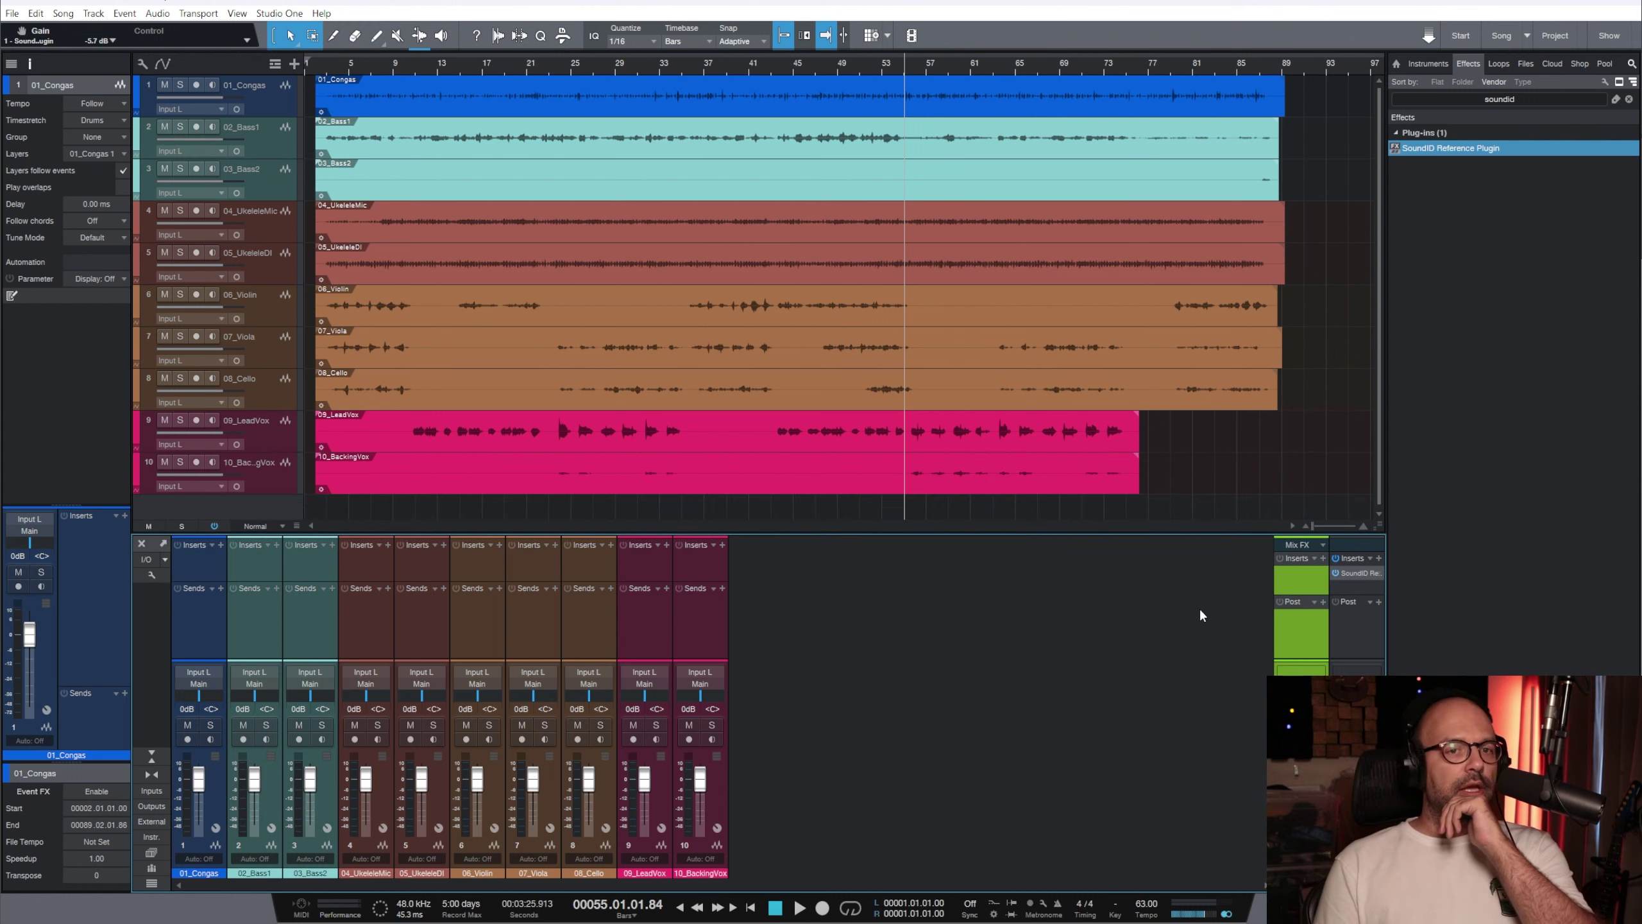
Examine the SoundID Reference plug-in's headphone calibration on the listen bus, then close its window
{"action": "left_click", "coordinate": [1358, 572]}
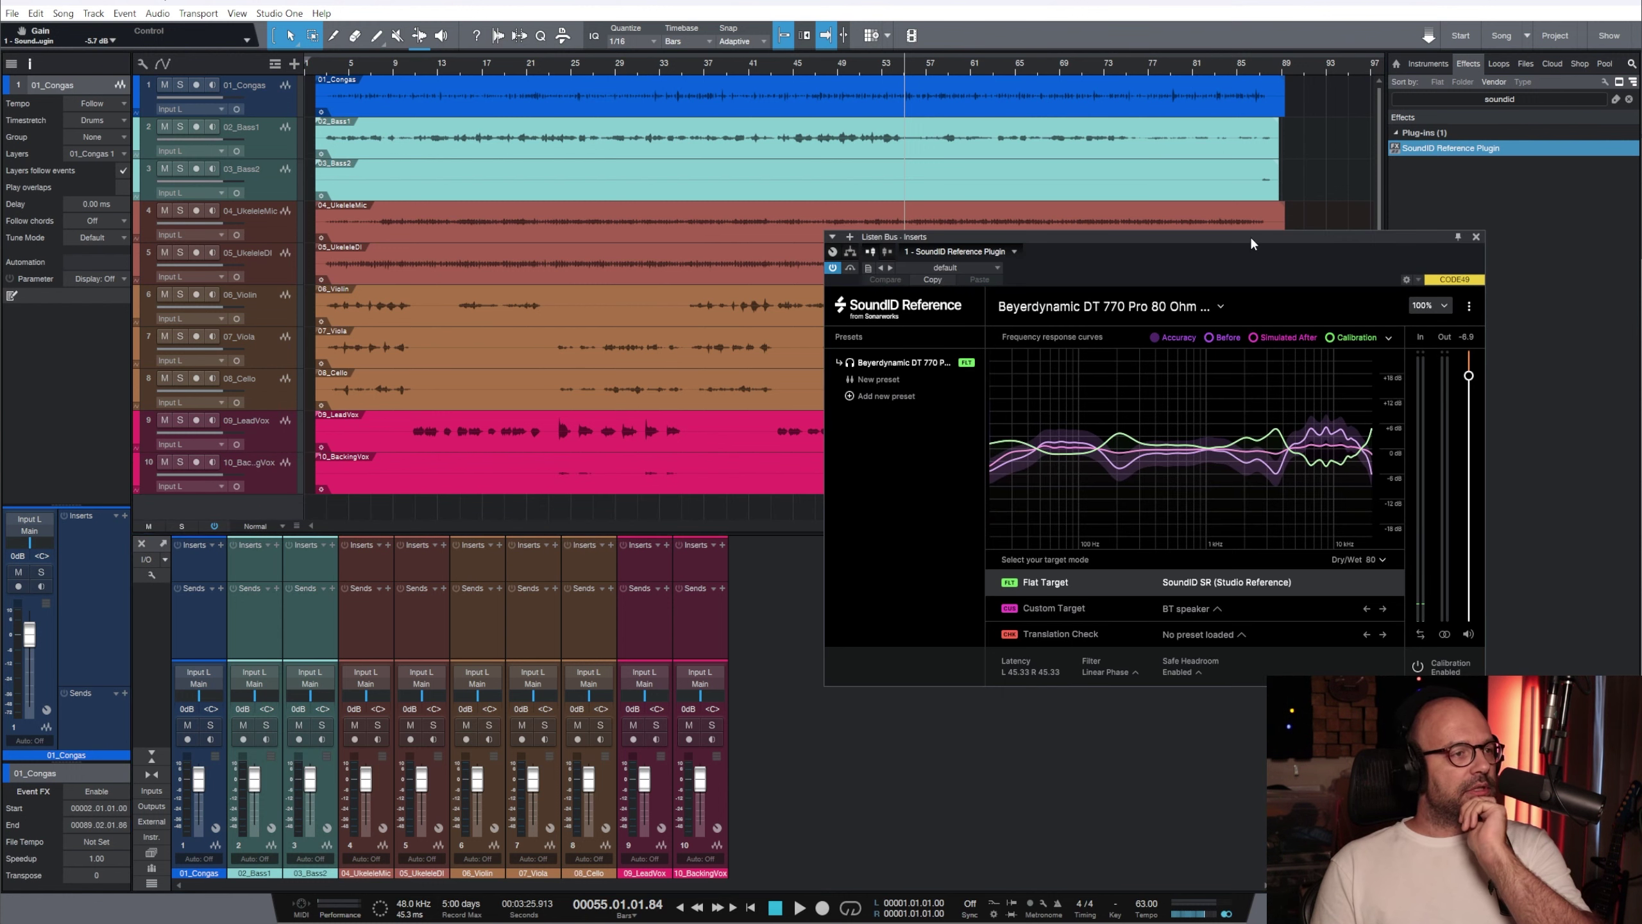
{"action": "left_click_drag", "start_coordinate": [1258, 243], "coordinate": [1080, 243]}
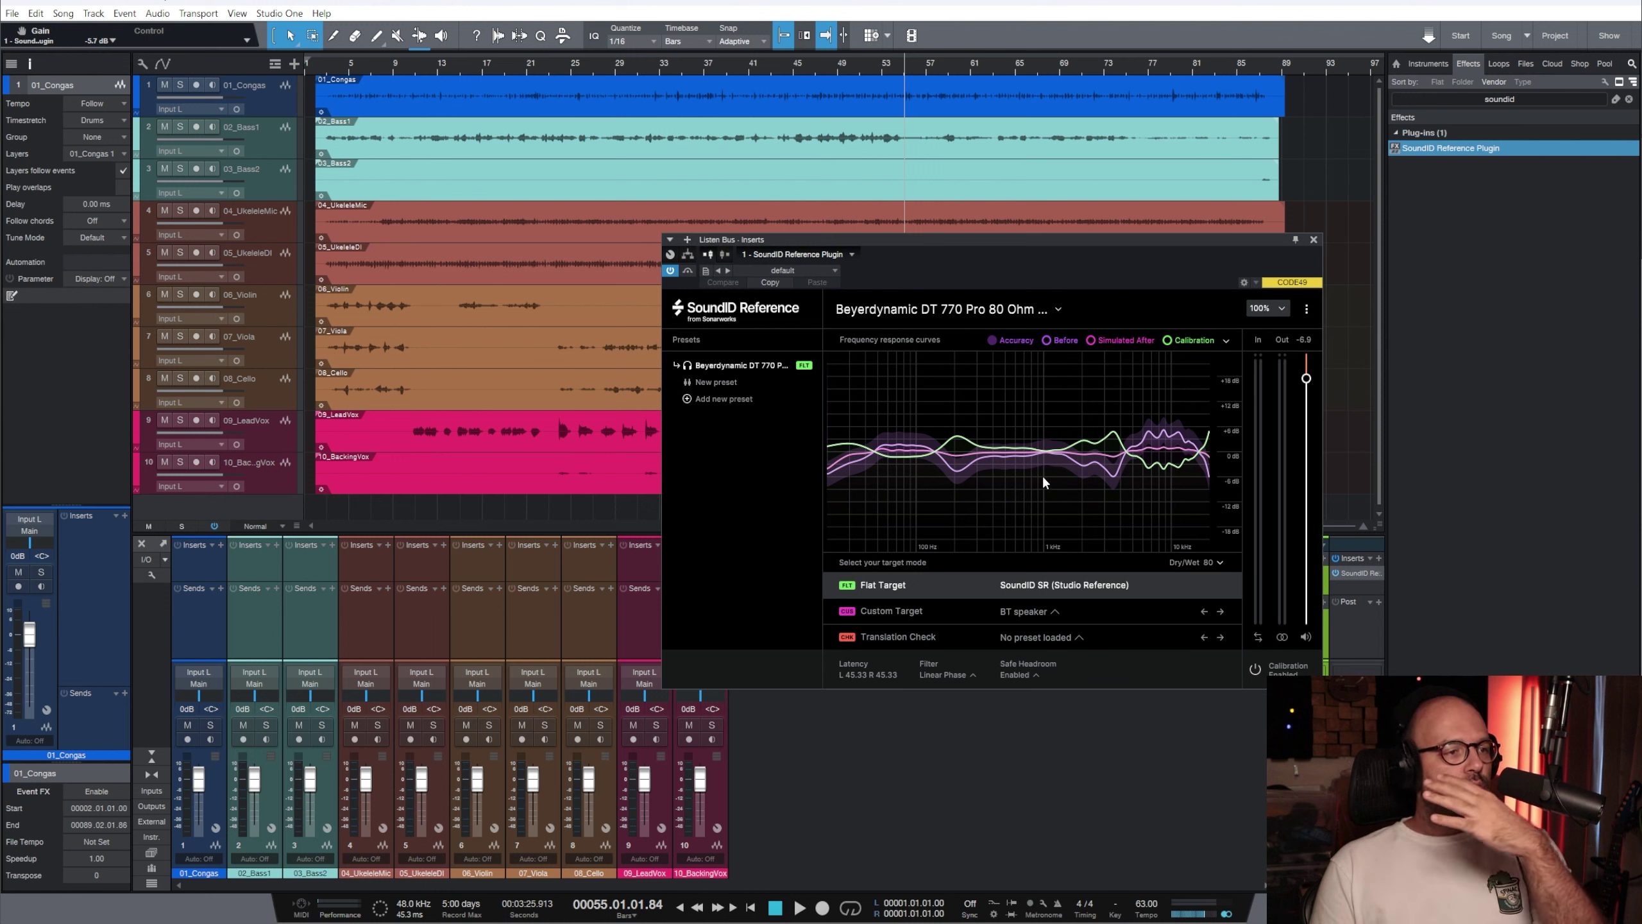
{"action": "left_click", "coordinate": [1314, 239]}
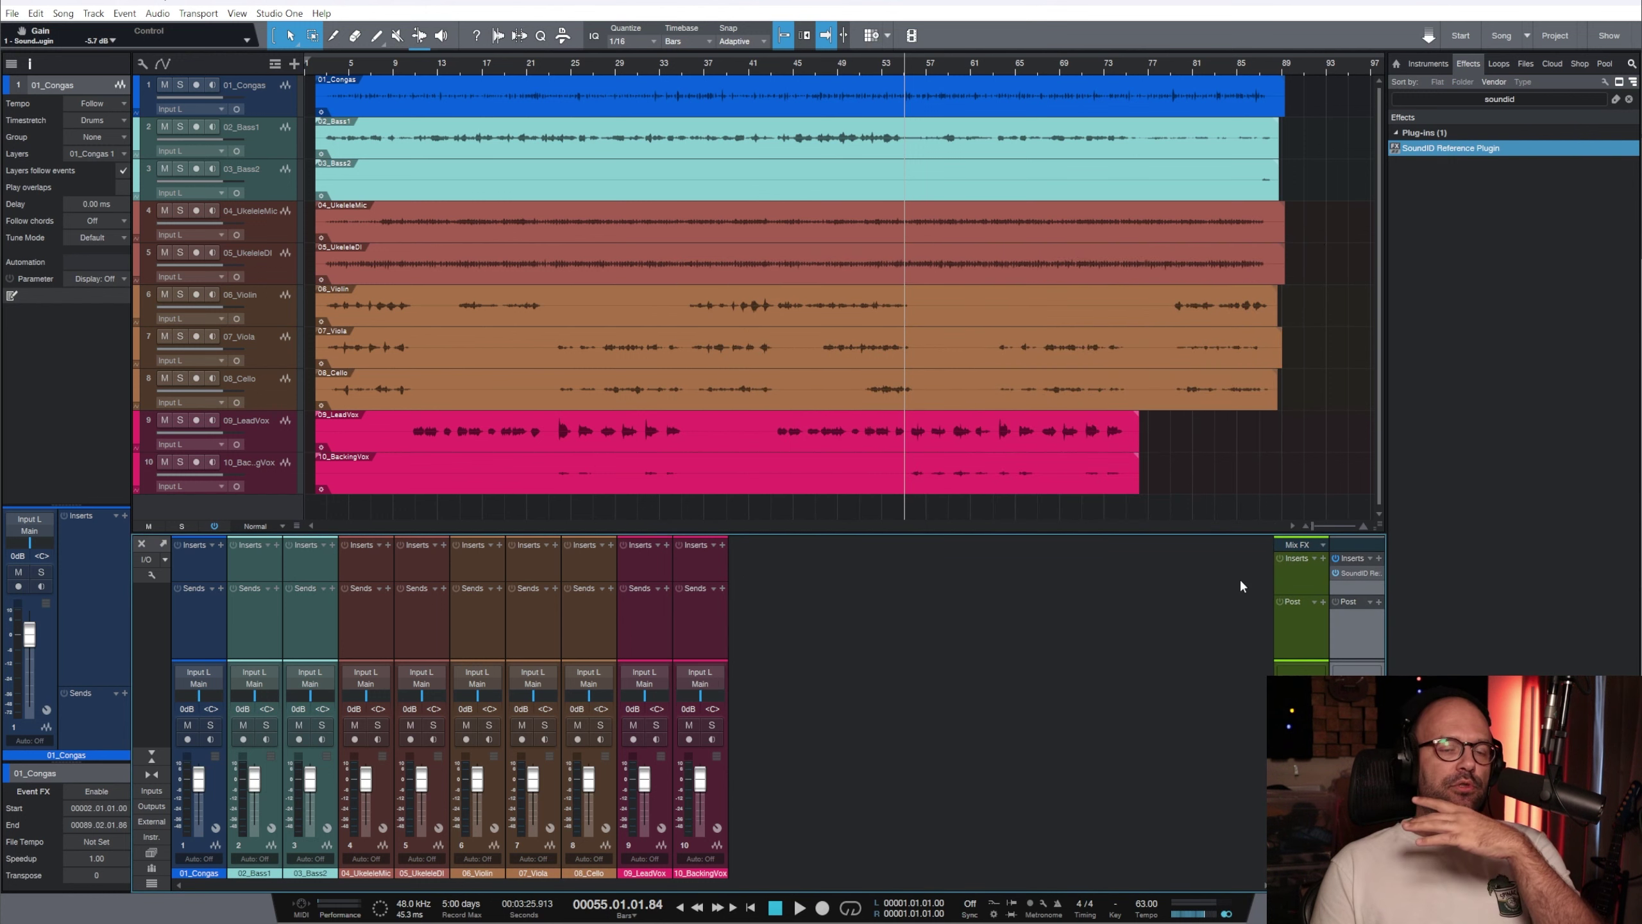
Place the playhead at bar 5 and review the listen bus's SoundID Reference plug-in once more
{"action": "left_click", "coordinate": [350, 70]}
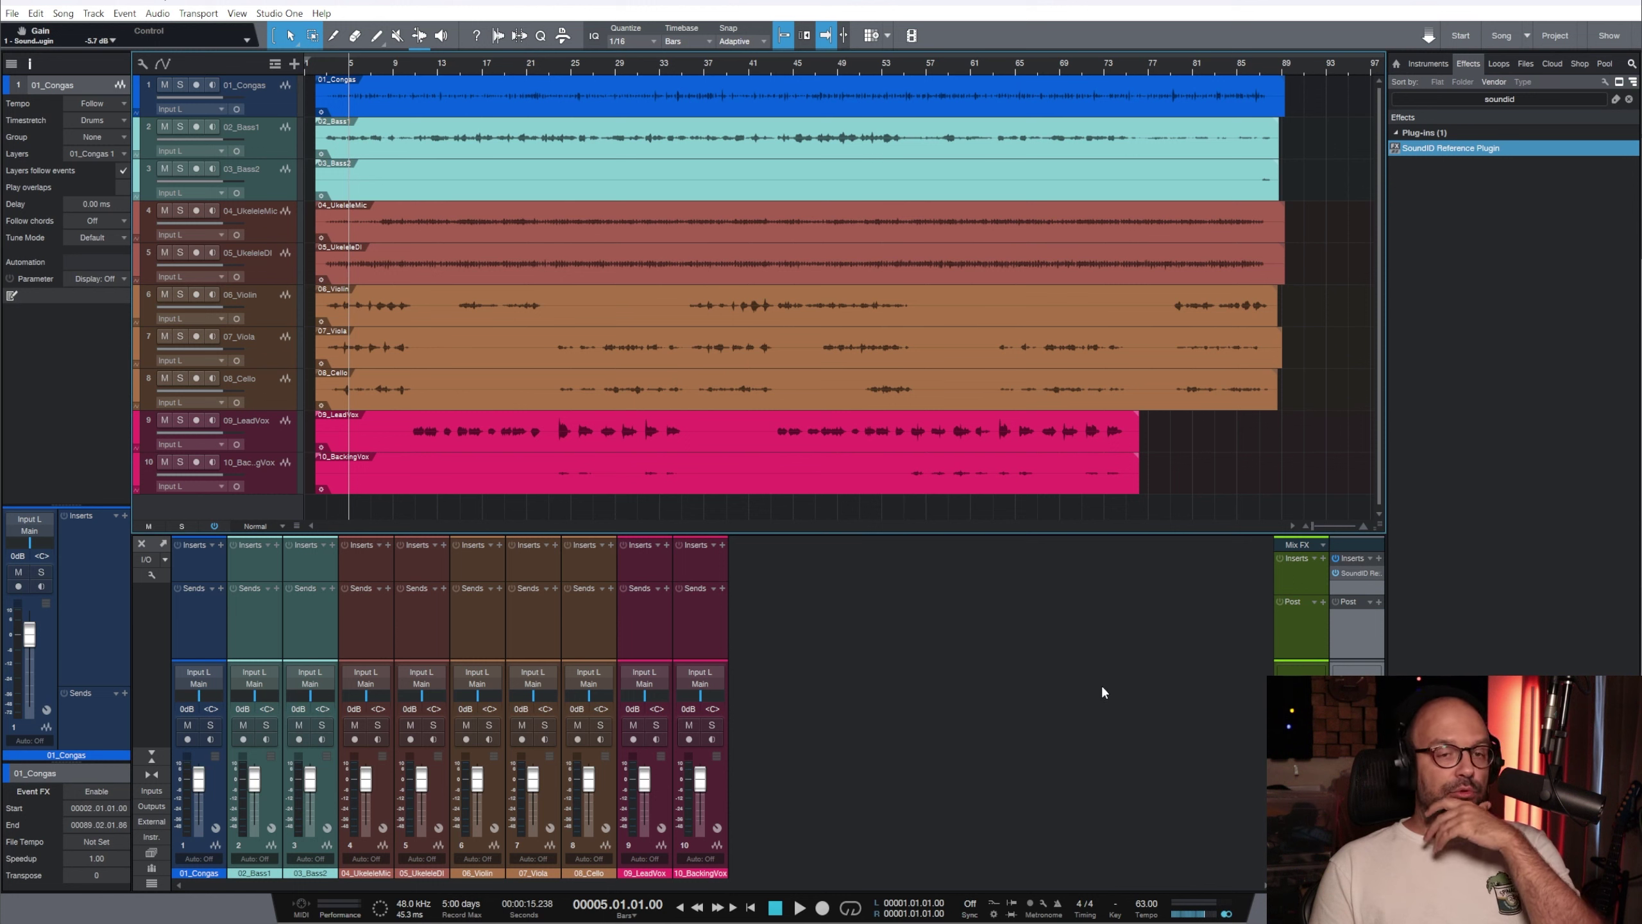
{"action": "left_click", "coordinate": [1352, 572]}
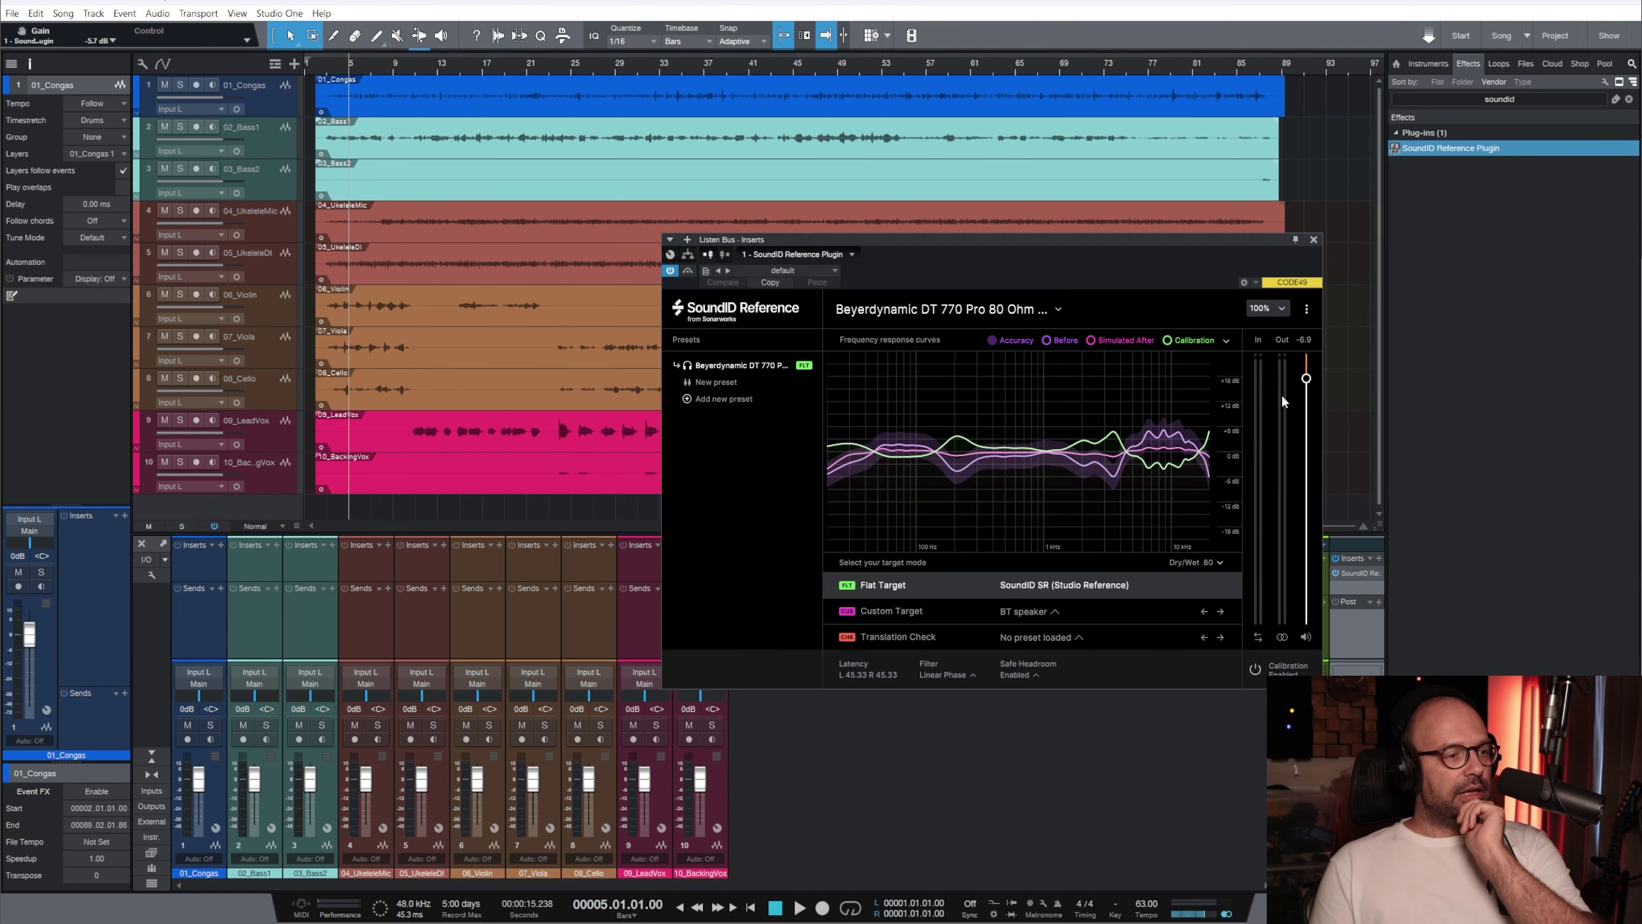
{"action": "left_click", "coordinate": [1313, 240]}
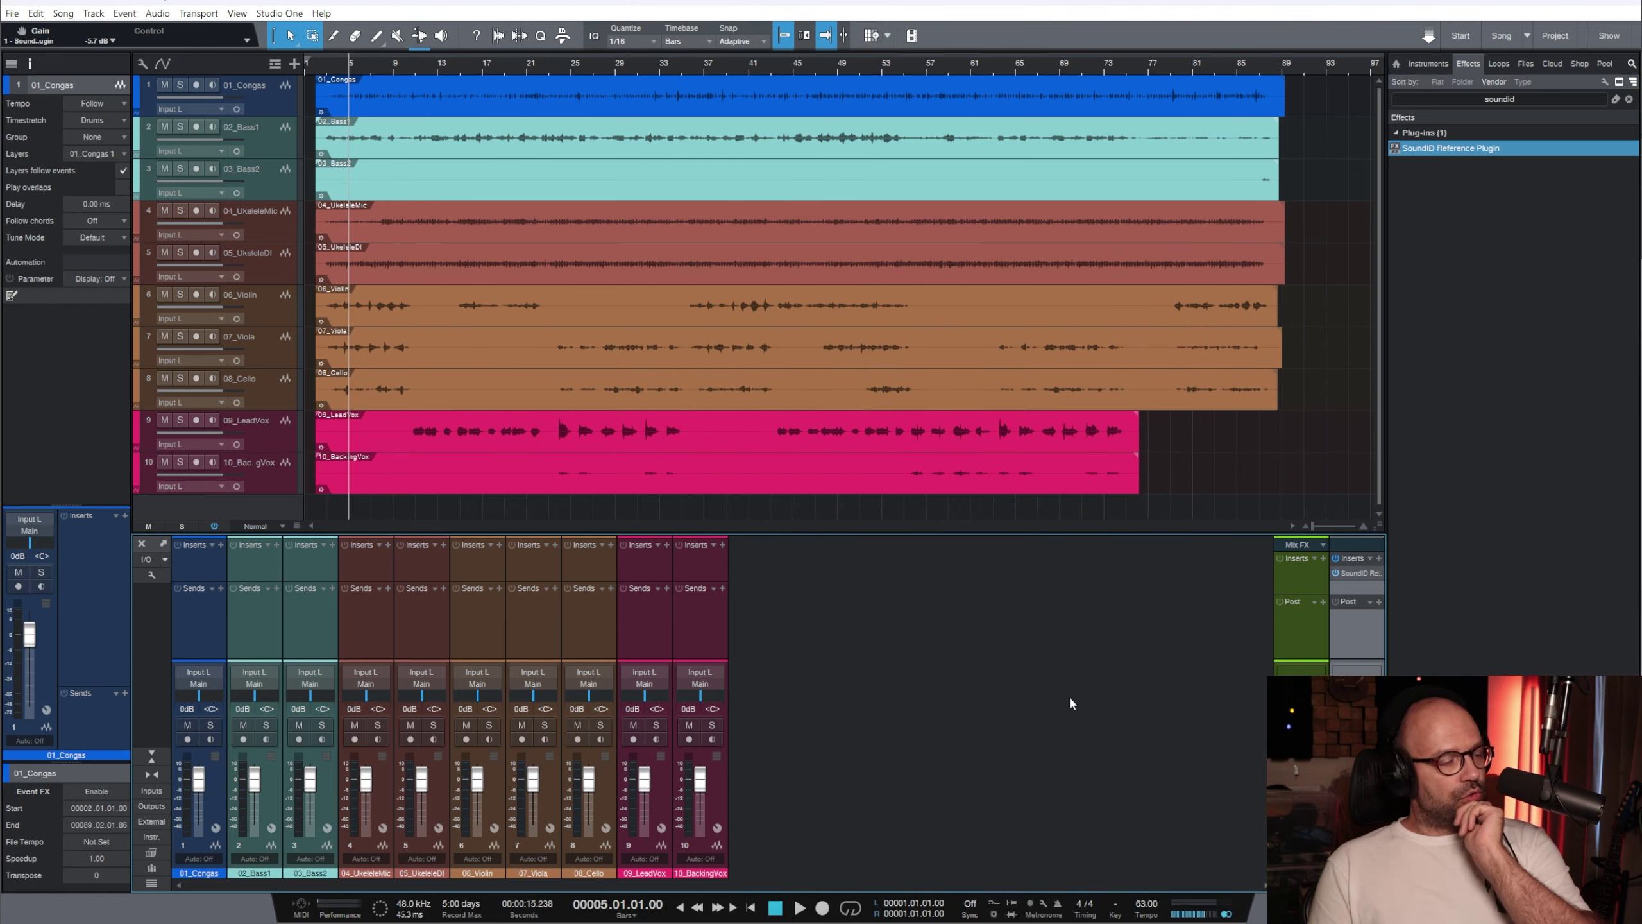
Make the mixer area taller and enlarge the channels' insert racks above their sends
{"action": "left_click_drag", "start_coordinate": [993, 532], "coordinate": [992, 566]}
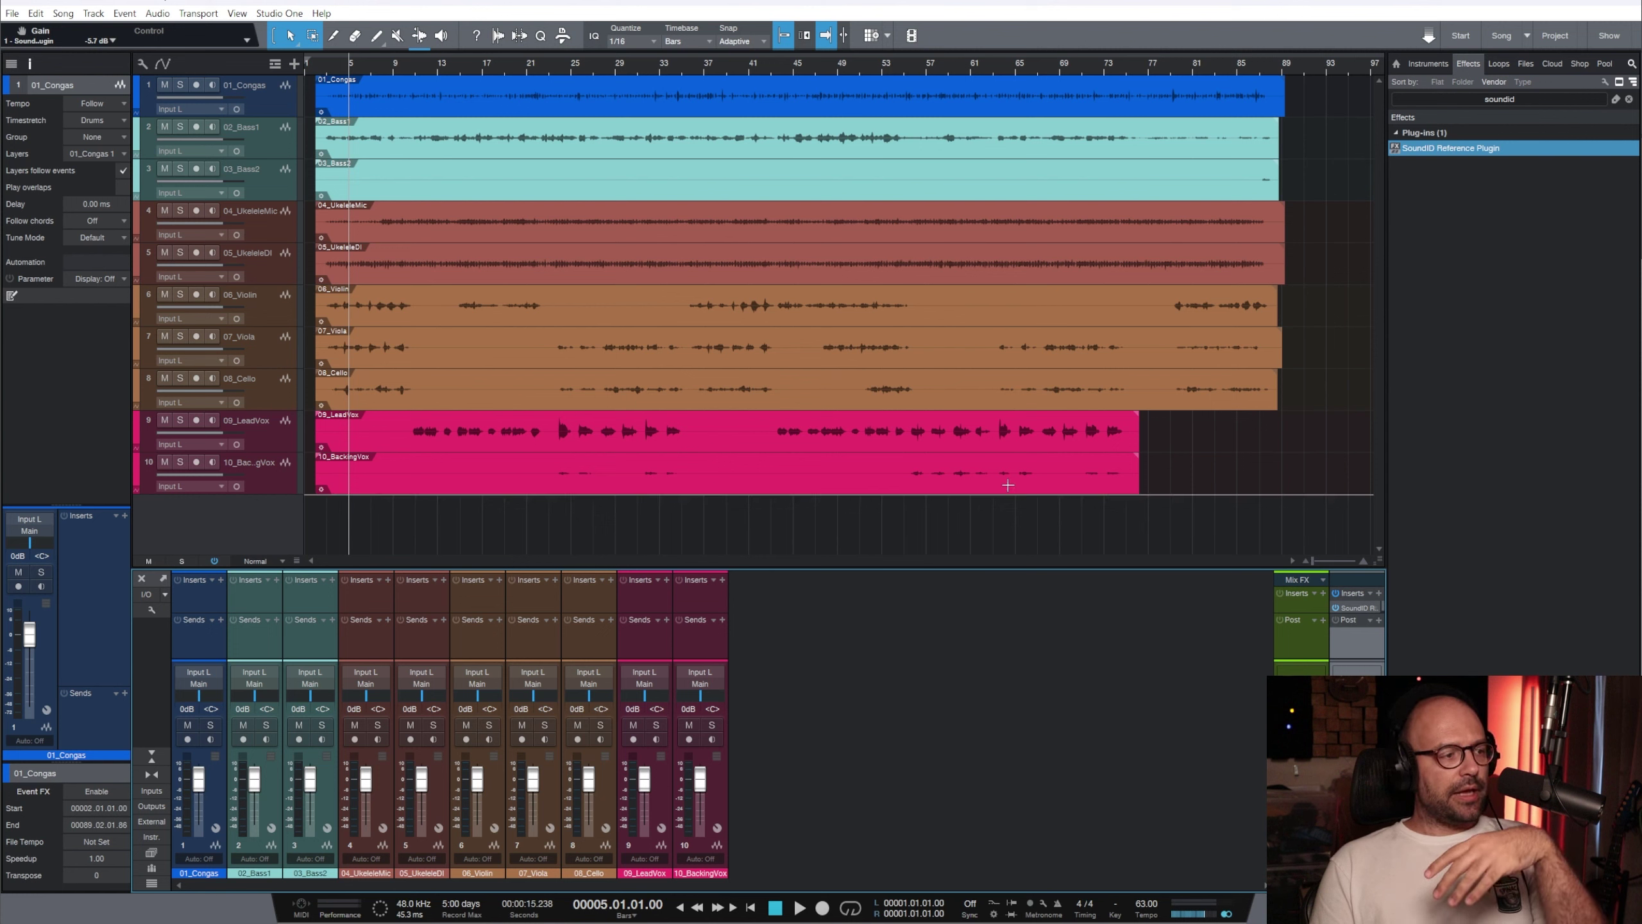
{"action": "left_click_drag", "start_coordinate": [689, 566], "coordinate": [691, 505]}
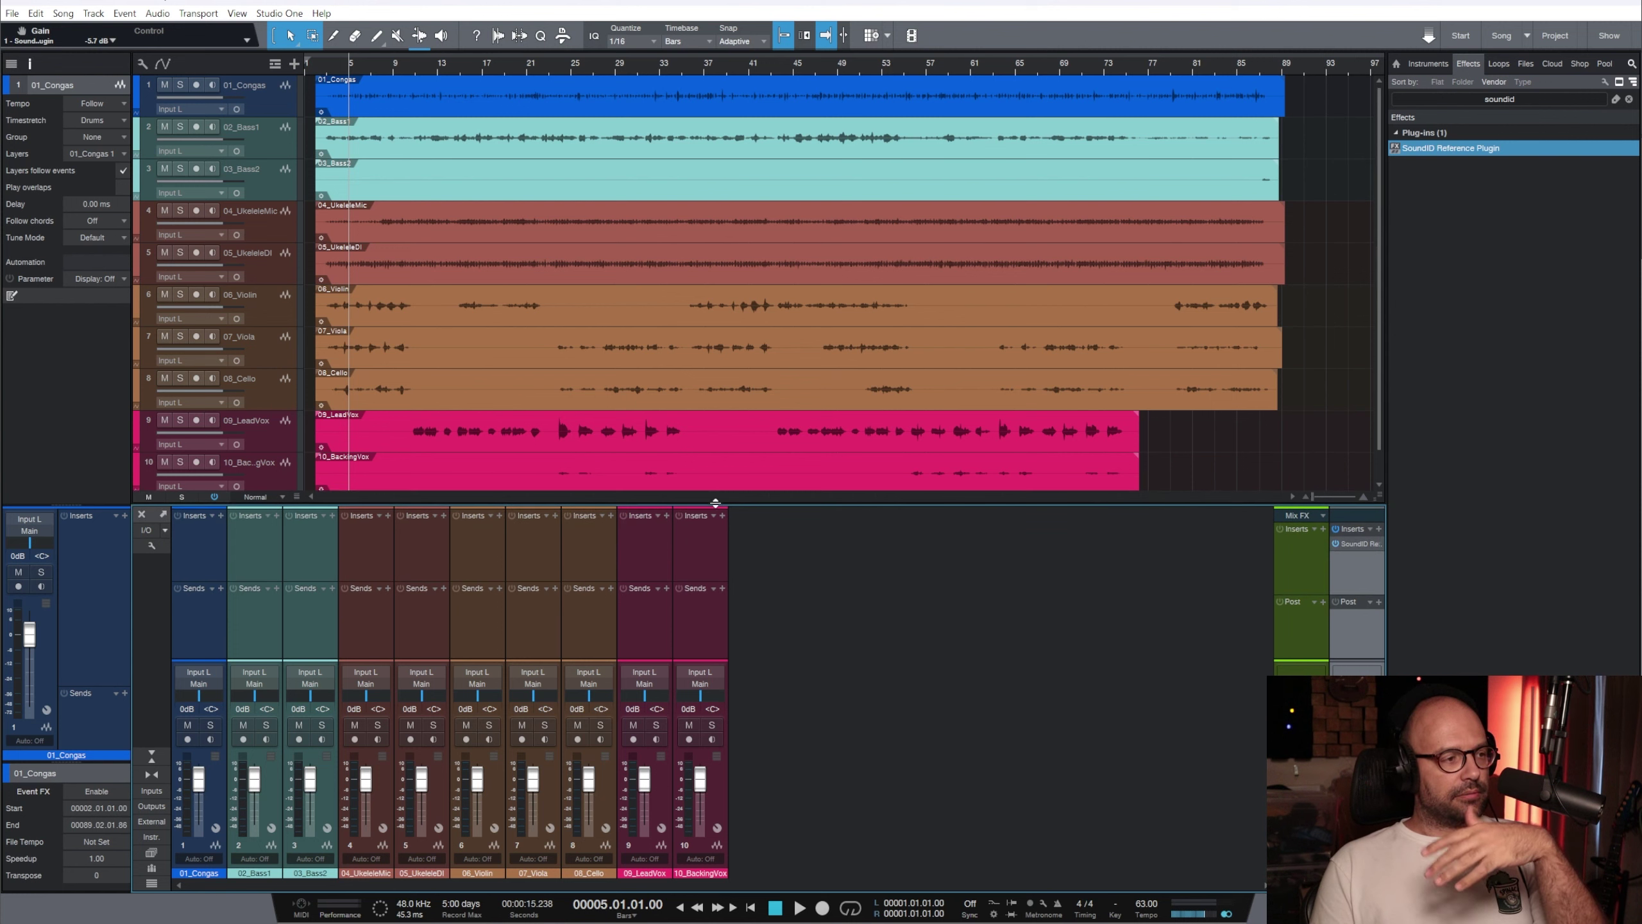
{"action": "left_click_drag", "start_coordinate": [699, 581], "coordinate": [699, 593]}
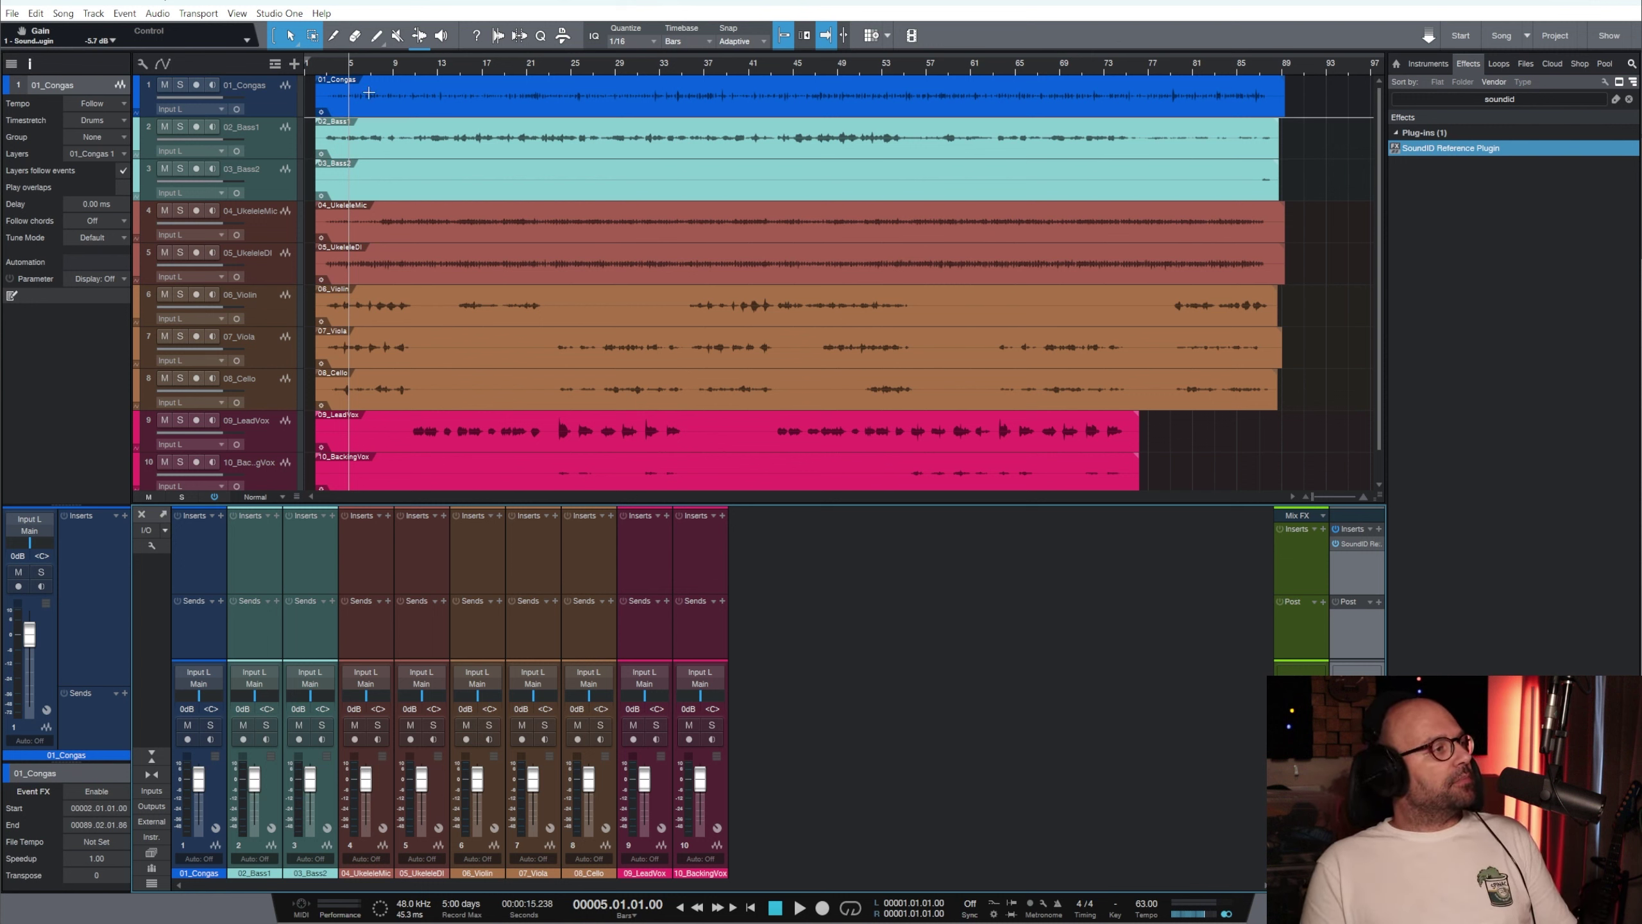
Play the song from bar 5 and set the Main output volume to about -1.7 dB
{"action": "key", "text": "space"}
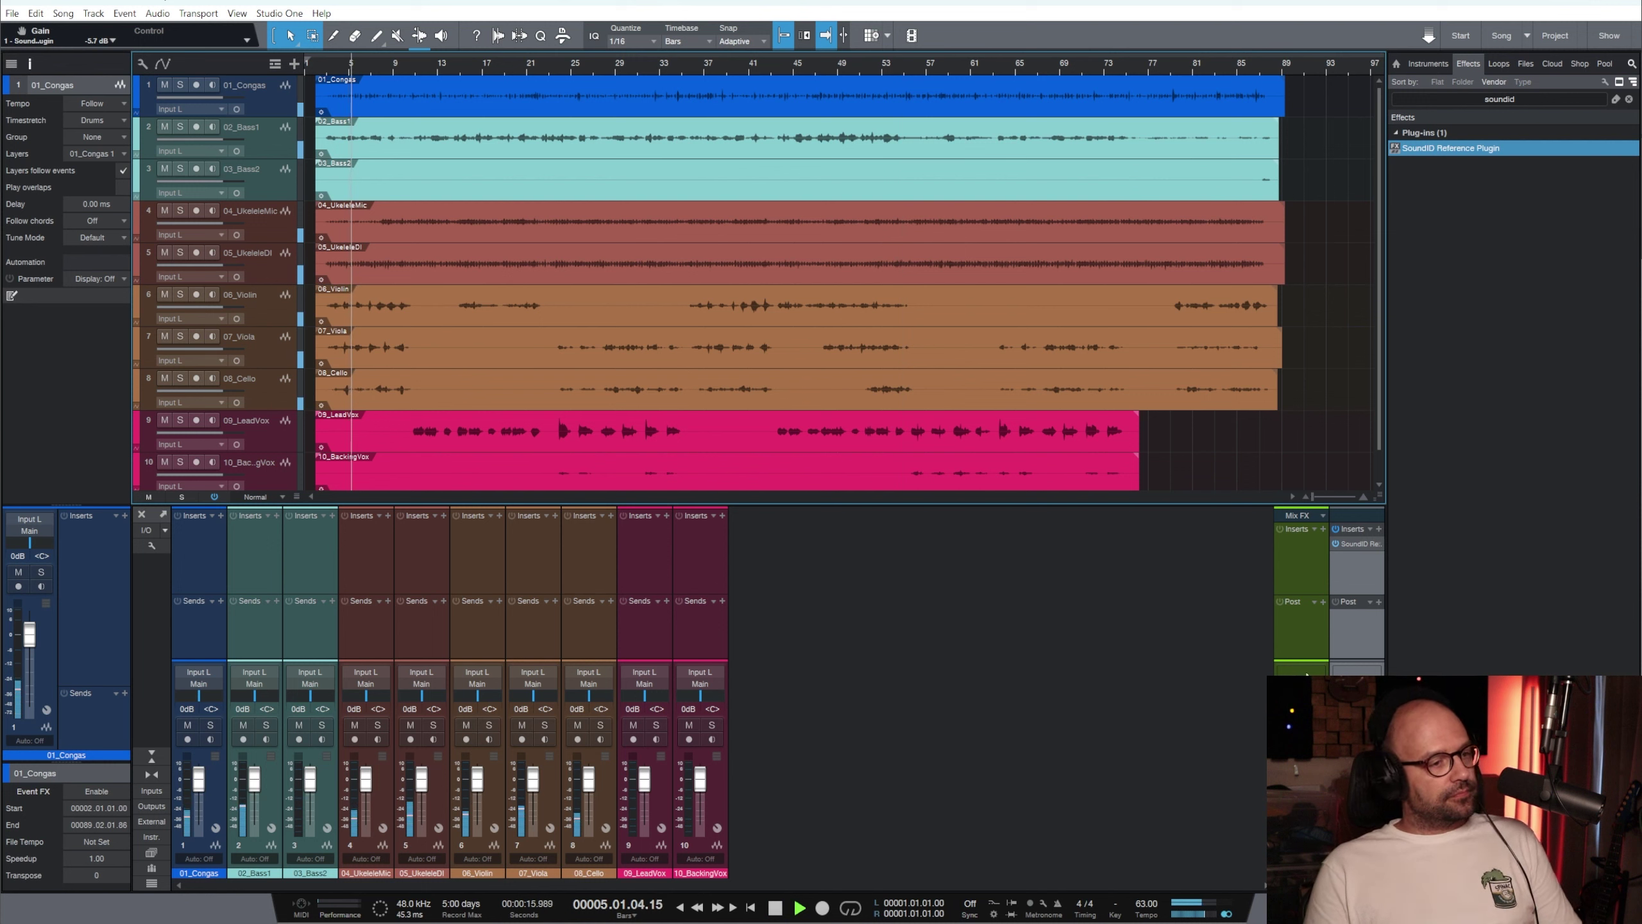
{"action": "left_click", "coordinate": [1311, 575]}
{"action": "left_click_drag", "start_coordinate": [1302, 778], "coordinate": [1301, 783]}
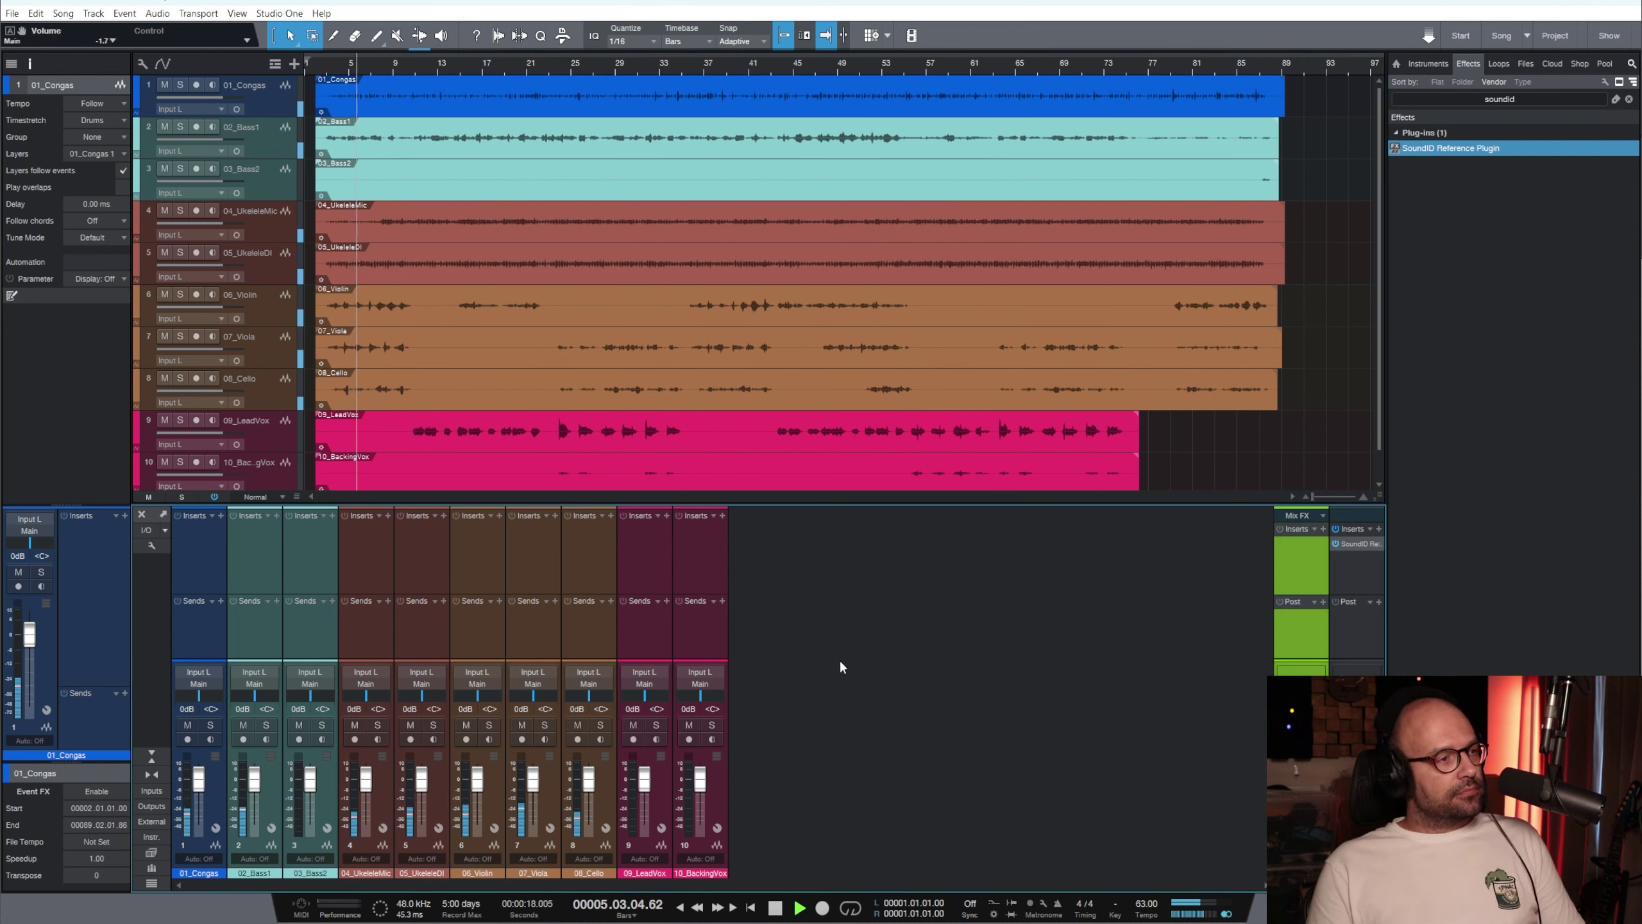
Solo the 02_Bass1 track during playback and move it below the 05_UkeleleDI track
{"action": "left_click", "coordinate": [263, 316]}
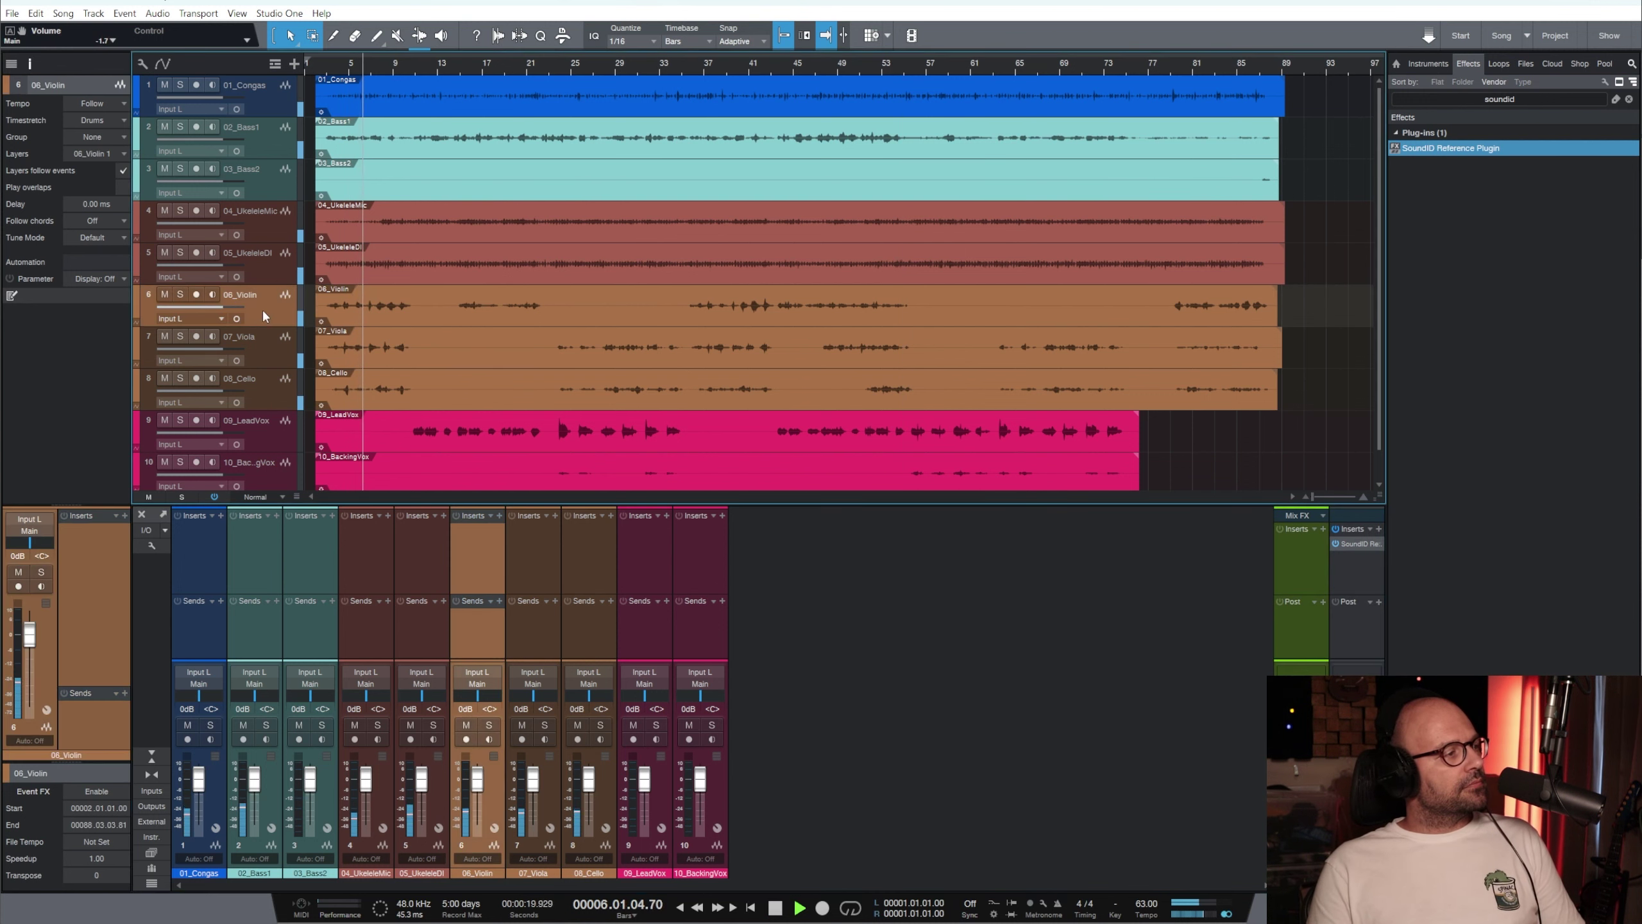
{"action": "left_click", "coordinate": [268, 392], "text": "shift"}
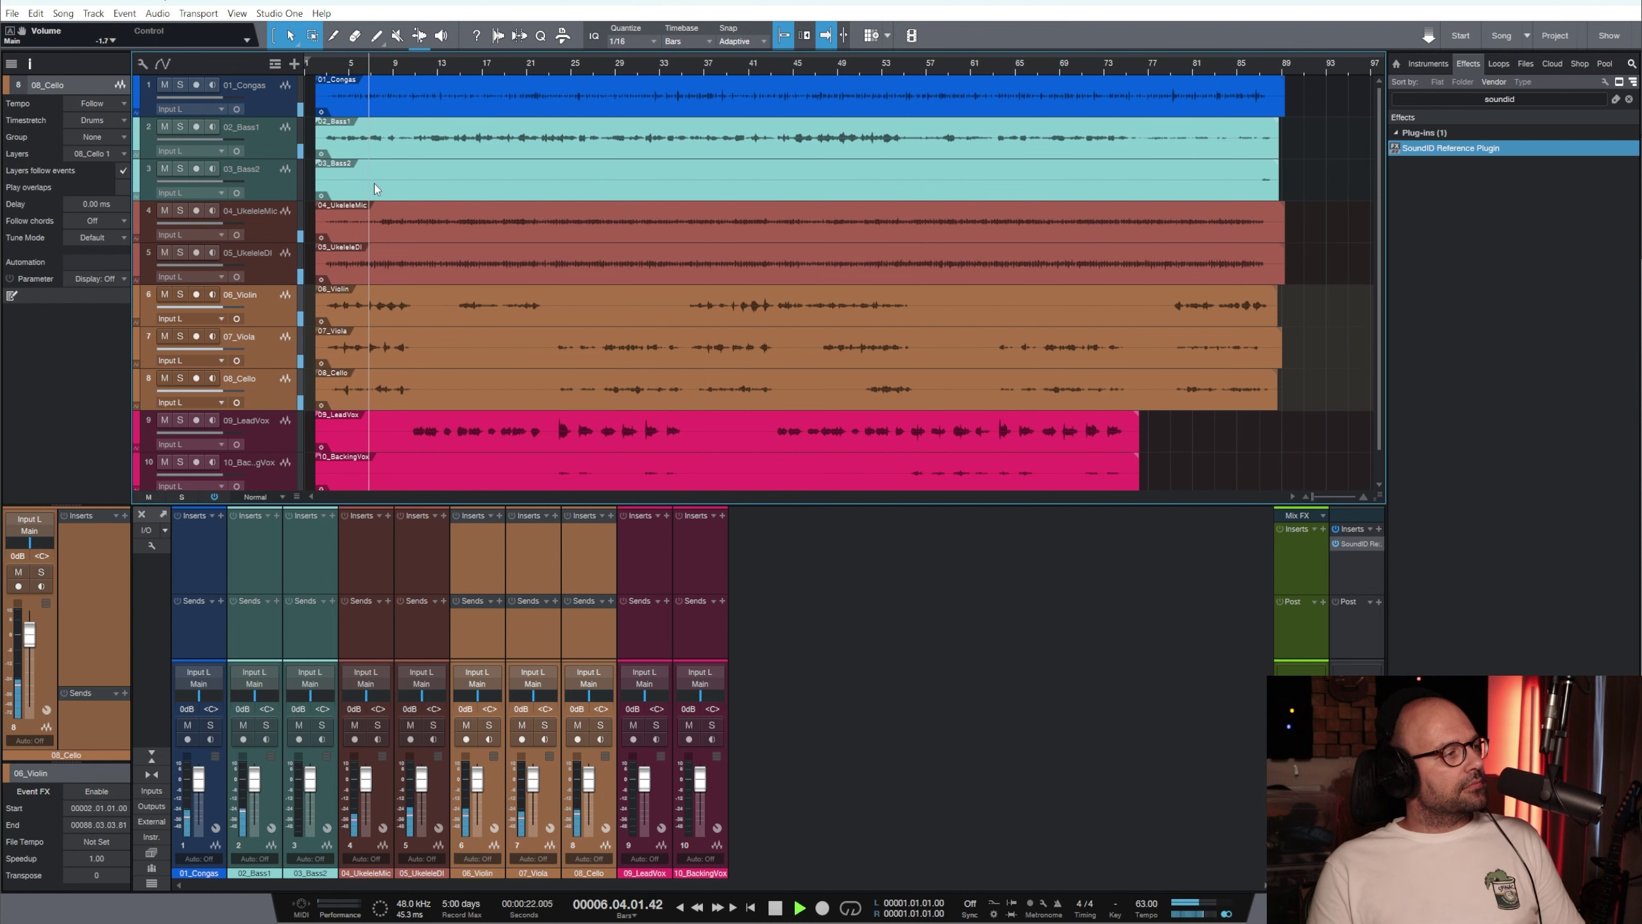
{"action": "left_click", "coordinate": [180, 127]}
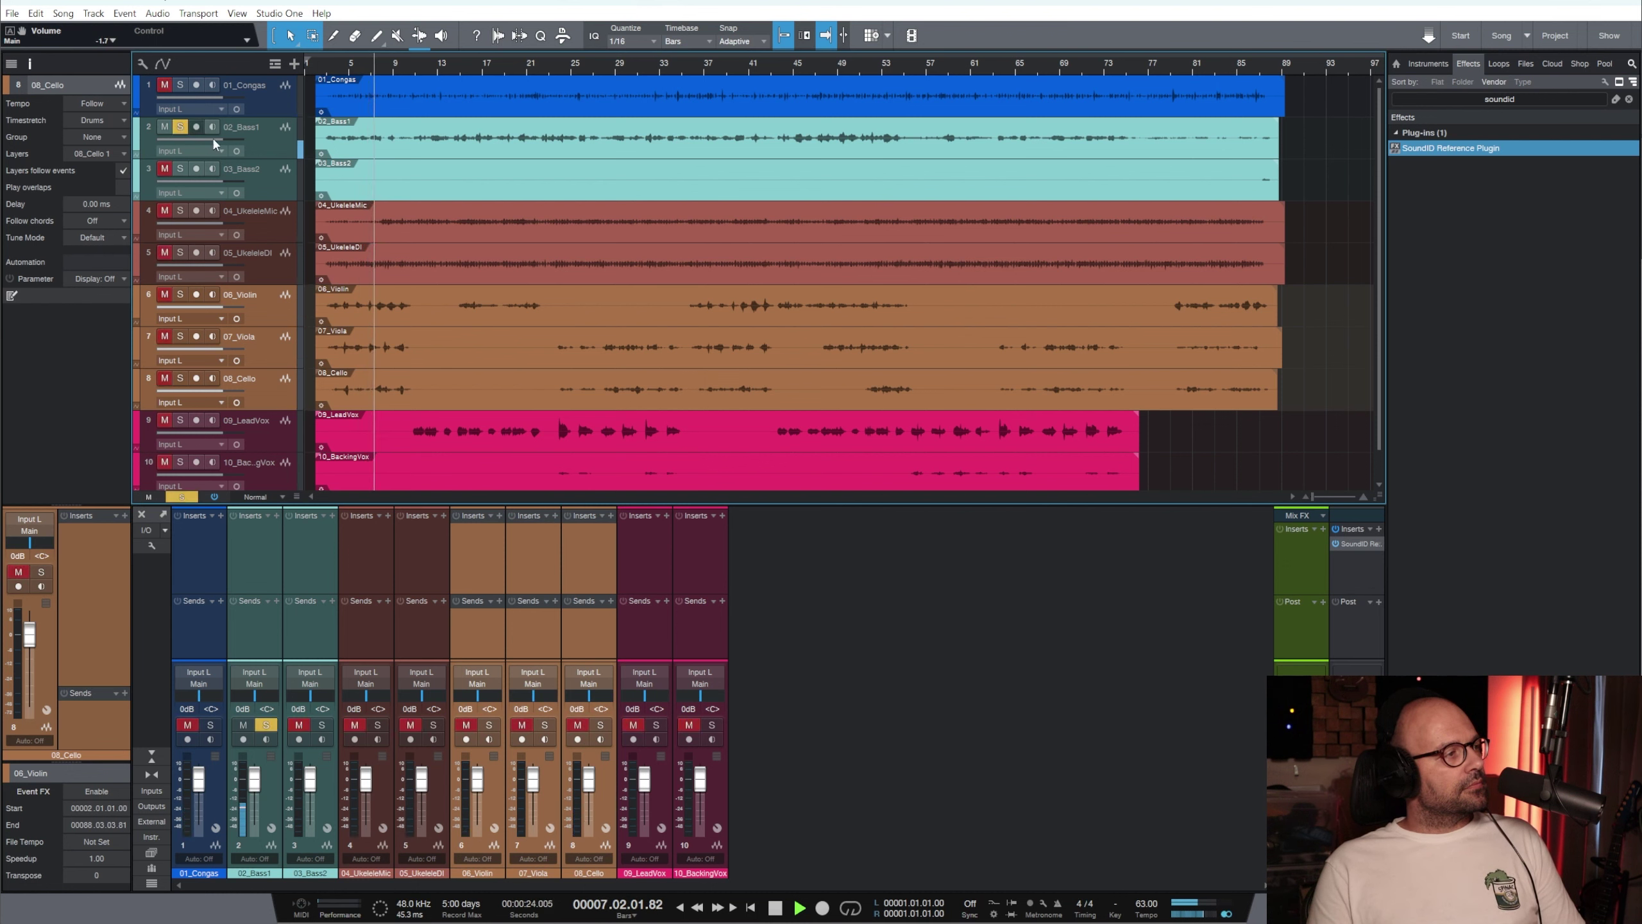
{"action": "left_click", "coordinate": [267, 140]}
{"action": "left_click_drag", "start_coordinate": [289, 286], "coordinate": [289, 287]}
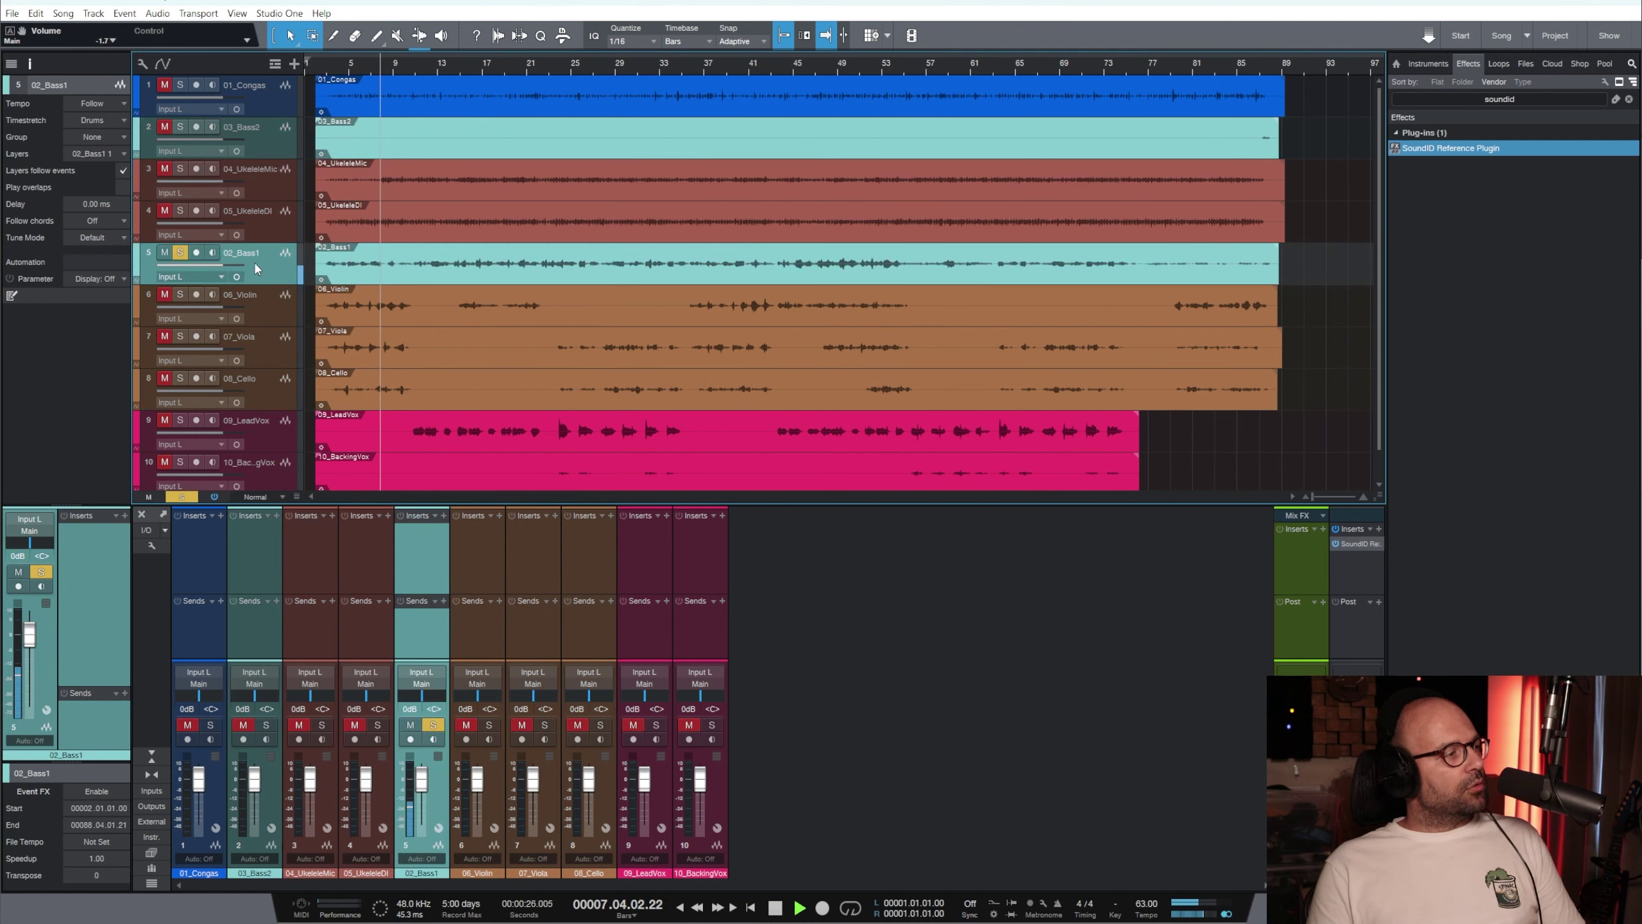
{"action": "key", "text": "space"}
Rename the 02_Bass1 track to Bass
{"action": "double_click", "coordinate": [249, 253]}
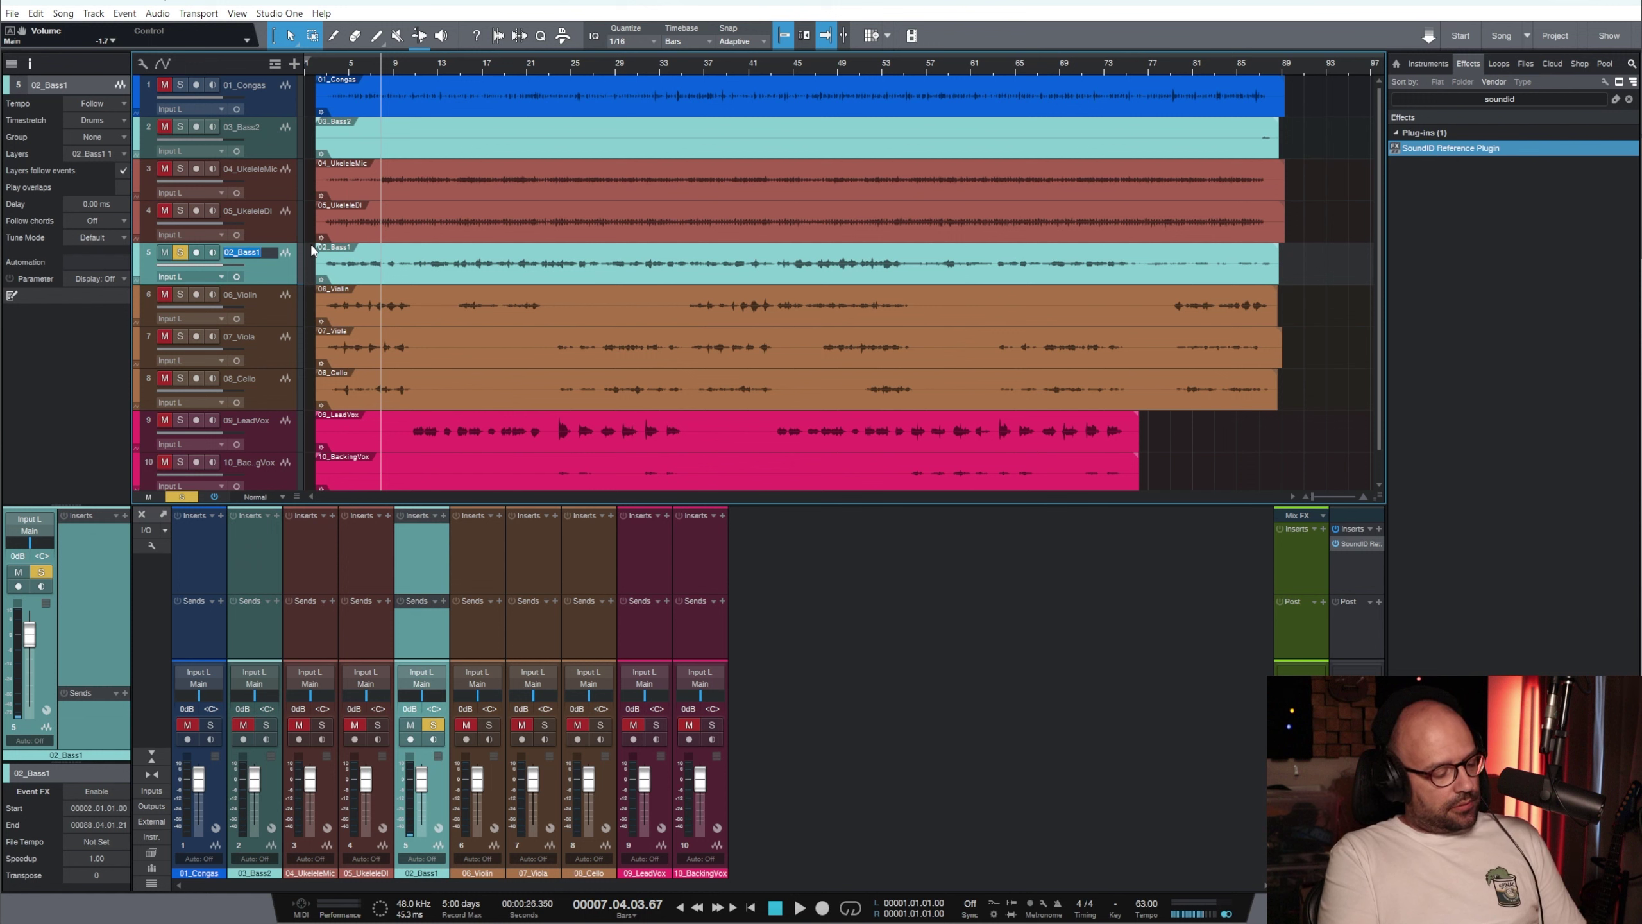
{"action": "type", "text": "Bas"}
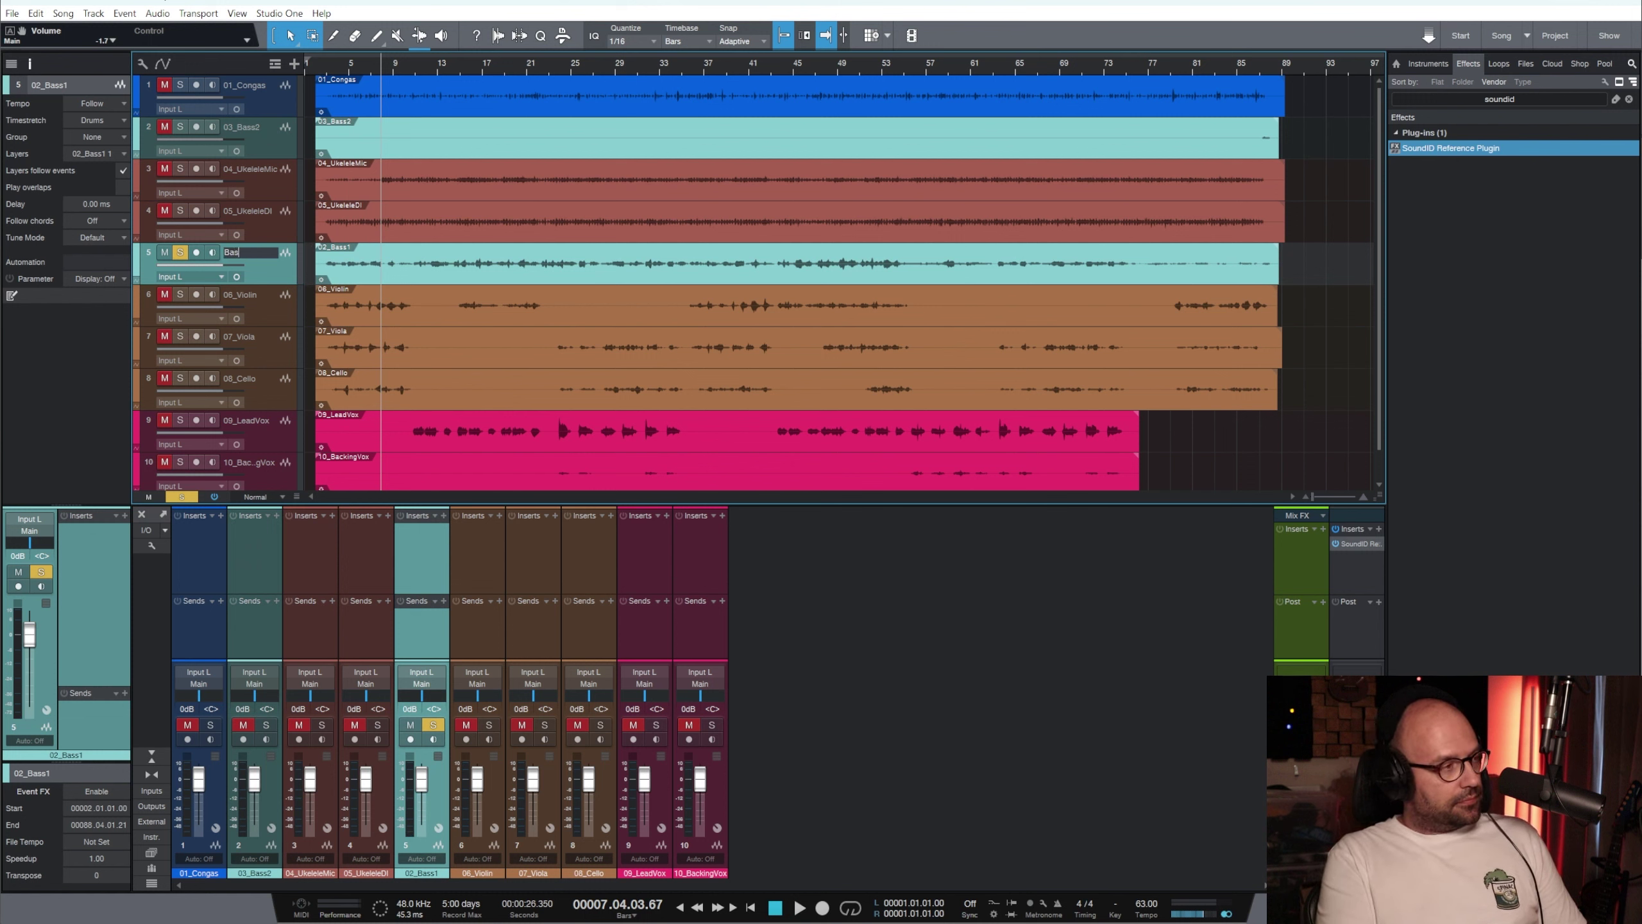
{"action": "type", "text": "s"}
{"action": "key", "text": "Return"}
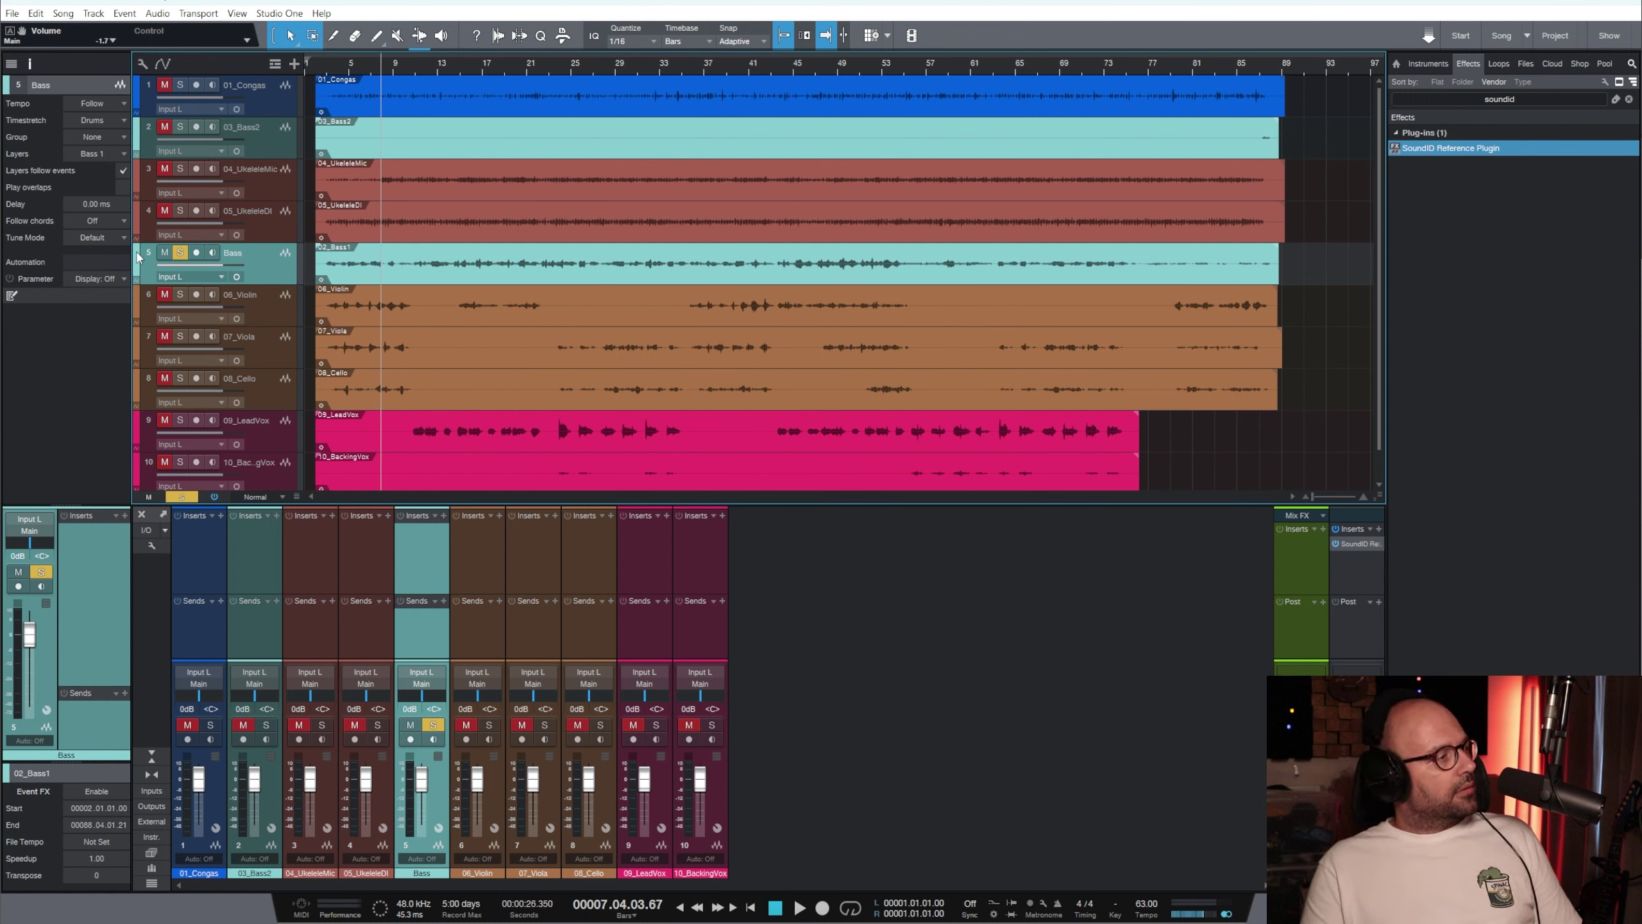
Recolour the Bass track orange and take it out of solo
{"action": "left_click", "coordinate": [138, 257]}
{"action": "left_click", "coordinate": [304, 310]}
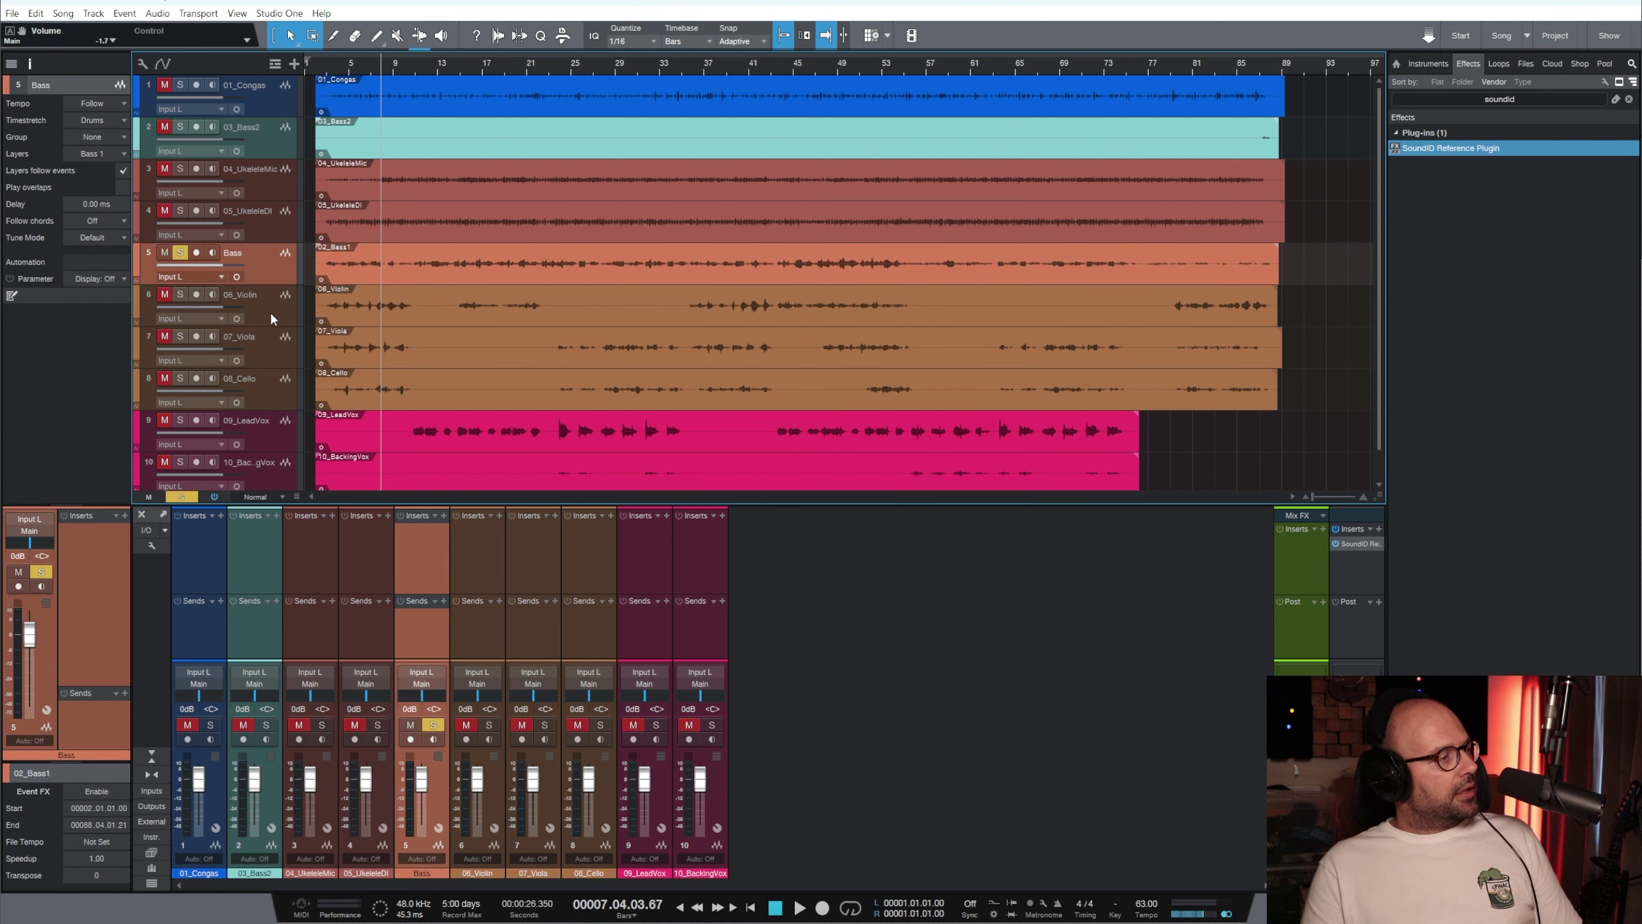
{"action": "left_click", "coordinate": [179, 252]}
Move the 03_Bass2 track directly below the Bass track and recolour it pink
{"action": "left_click", "coordinate": [249, 156]}
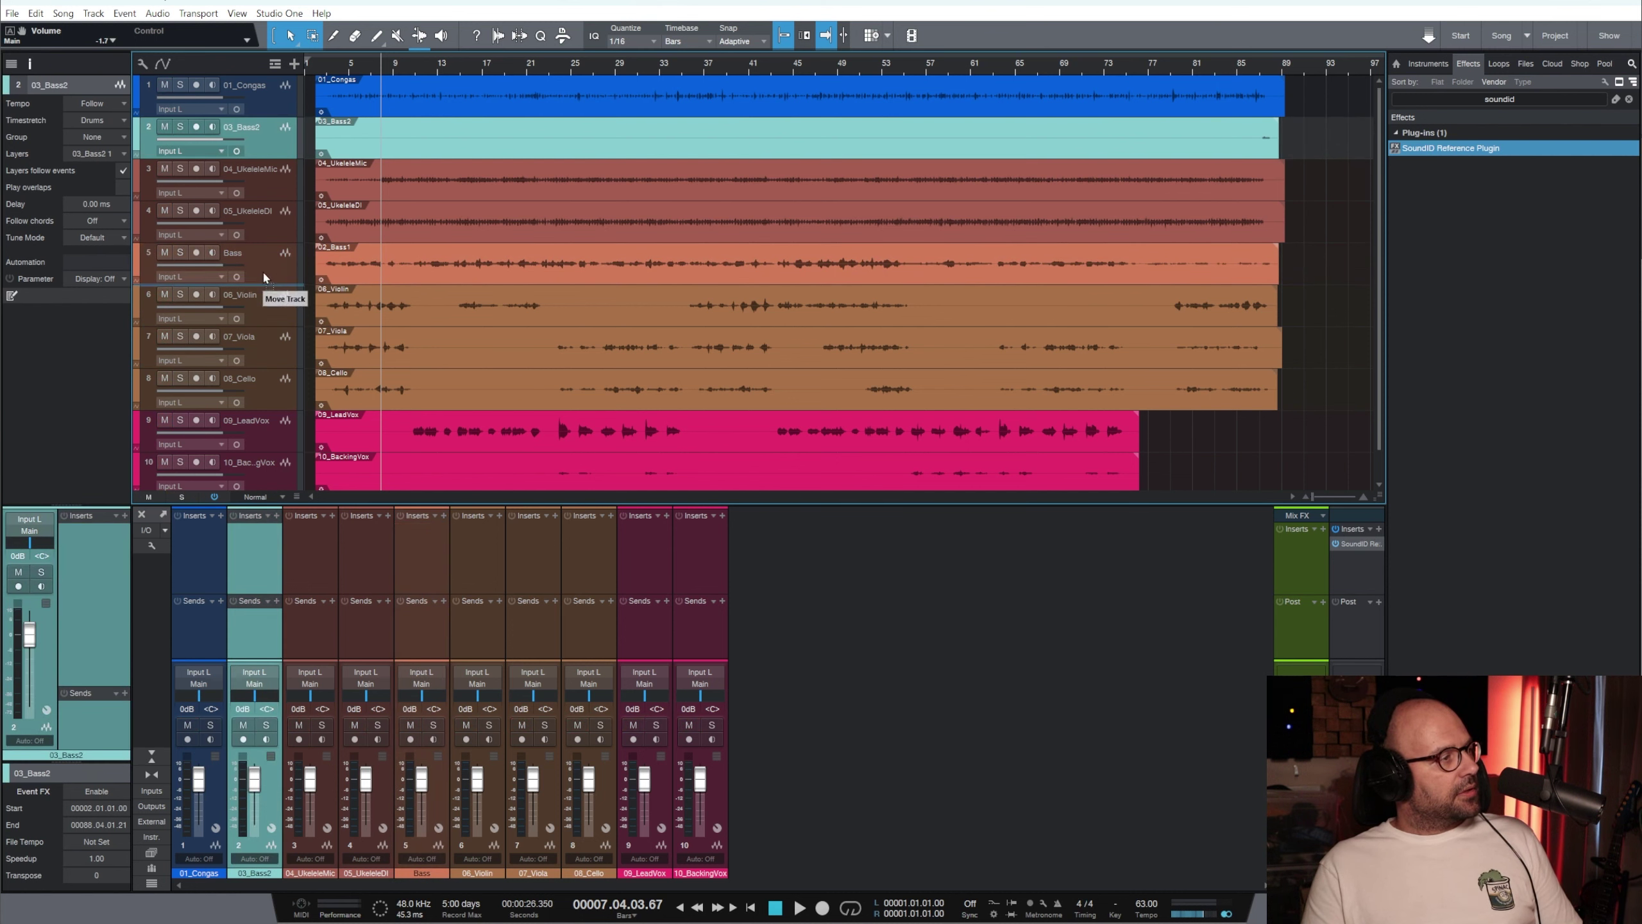
{"action": "left_click_drag", "start_coordinate": [264, 274], "coordinate": [264, 274]}
{"action": "left_click", "coordinate": [138, 258]}
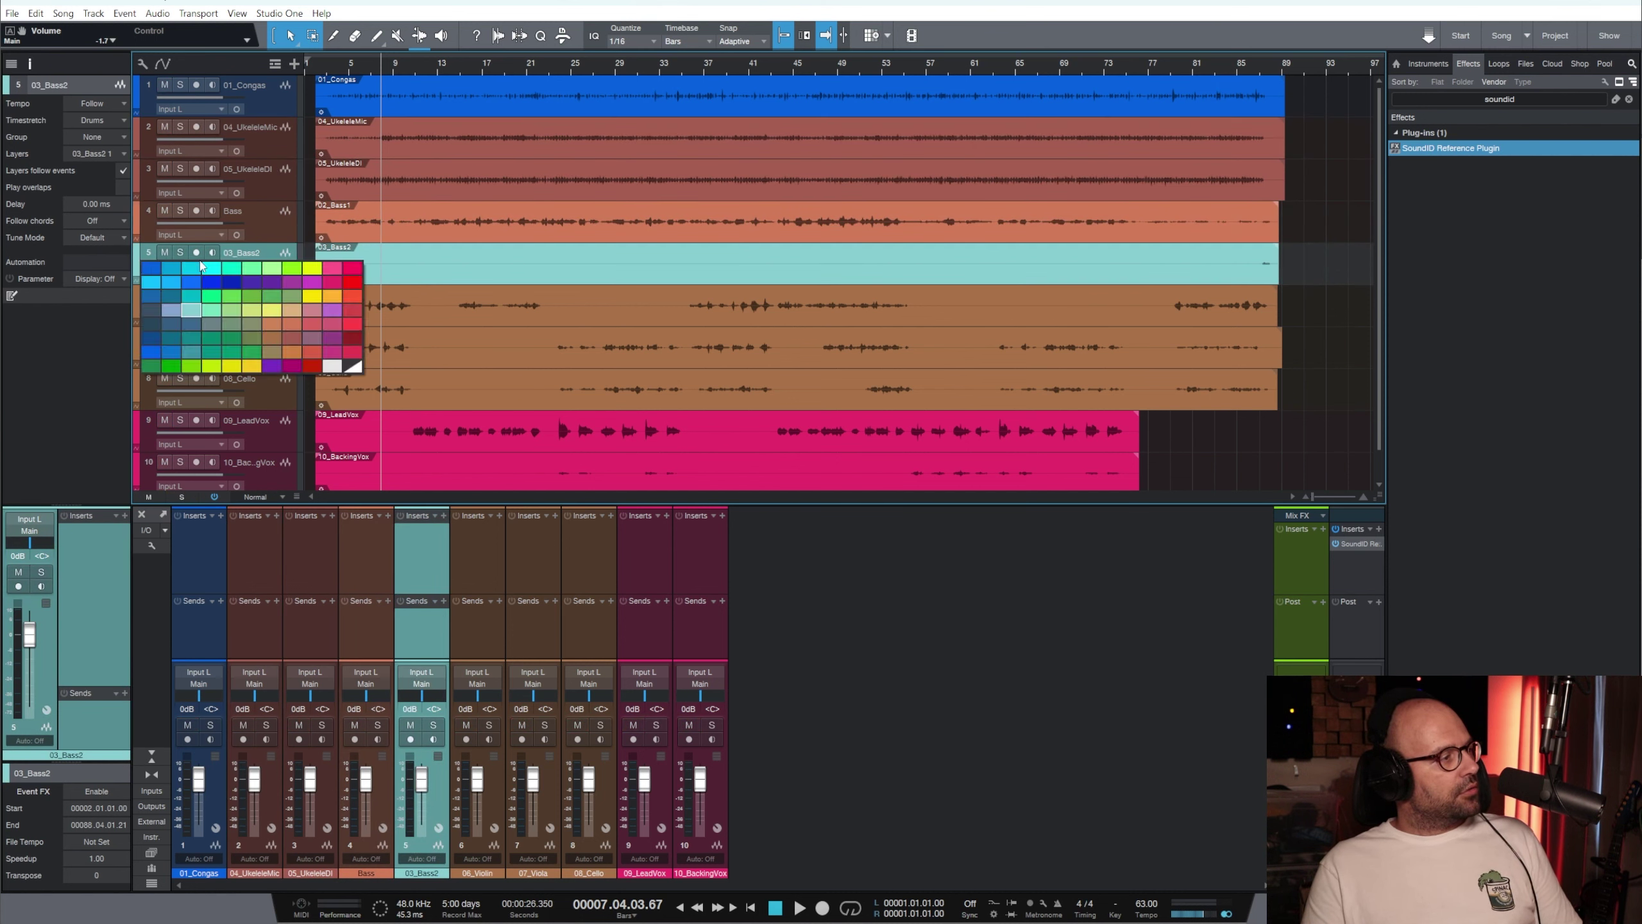
{"action": "left_click", "coordinate": [312, 311]}
Audition the ukulele mic and ukulele DI tracks by soloing each in turn during playback
{"action": "left_click", "coordinate": [274, 194]}
{"action": "left_click", "coordinate": [275, 139]}
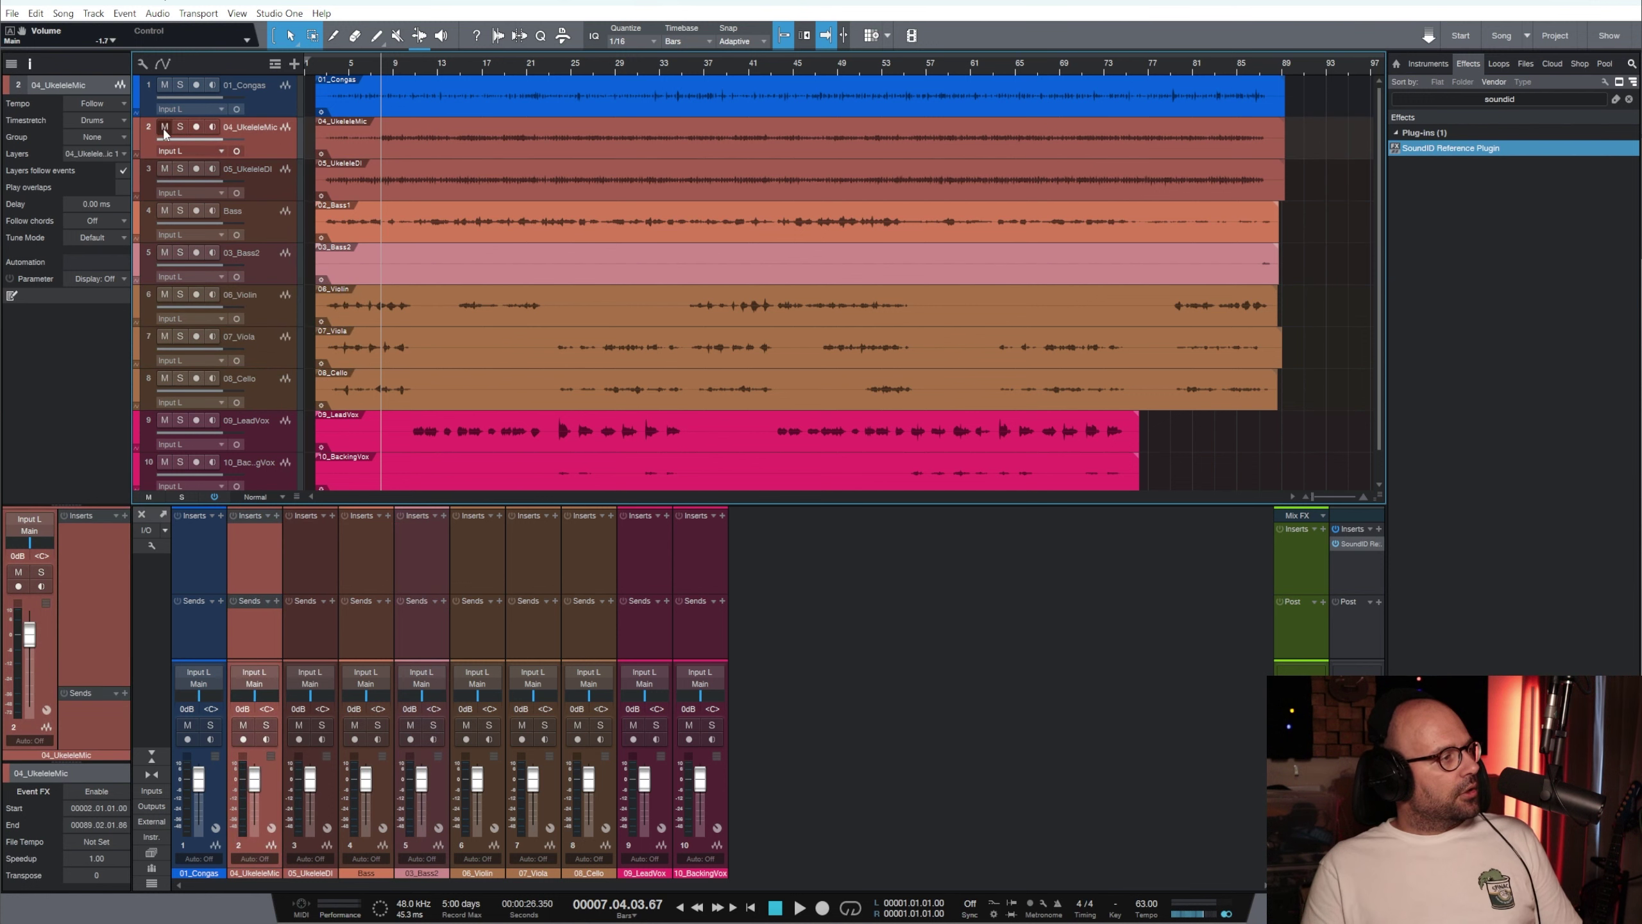
{"action": "left_click", "coordinate": [180, 126]}
{"action": "key", "text": "space"}
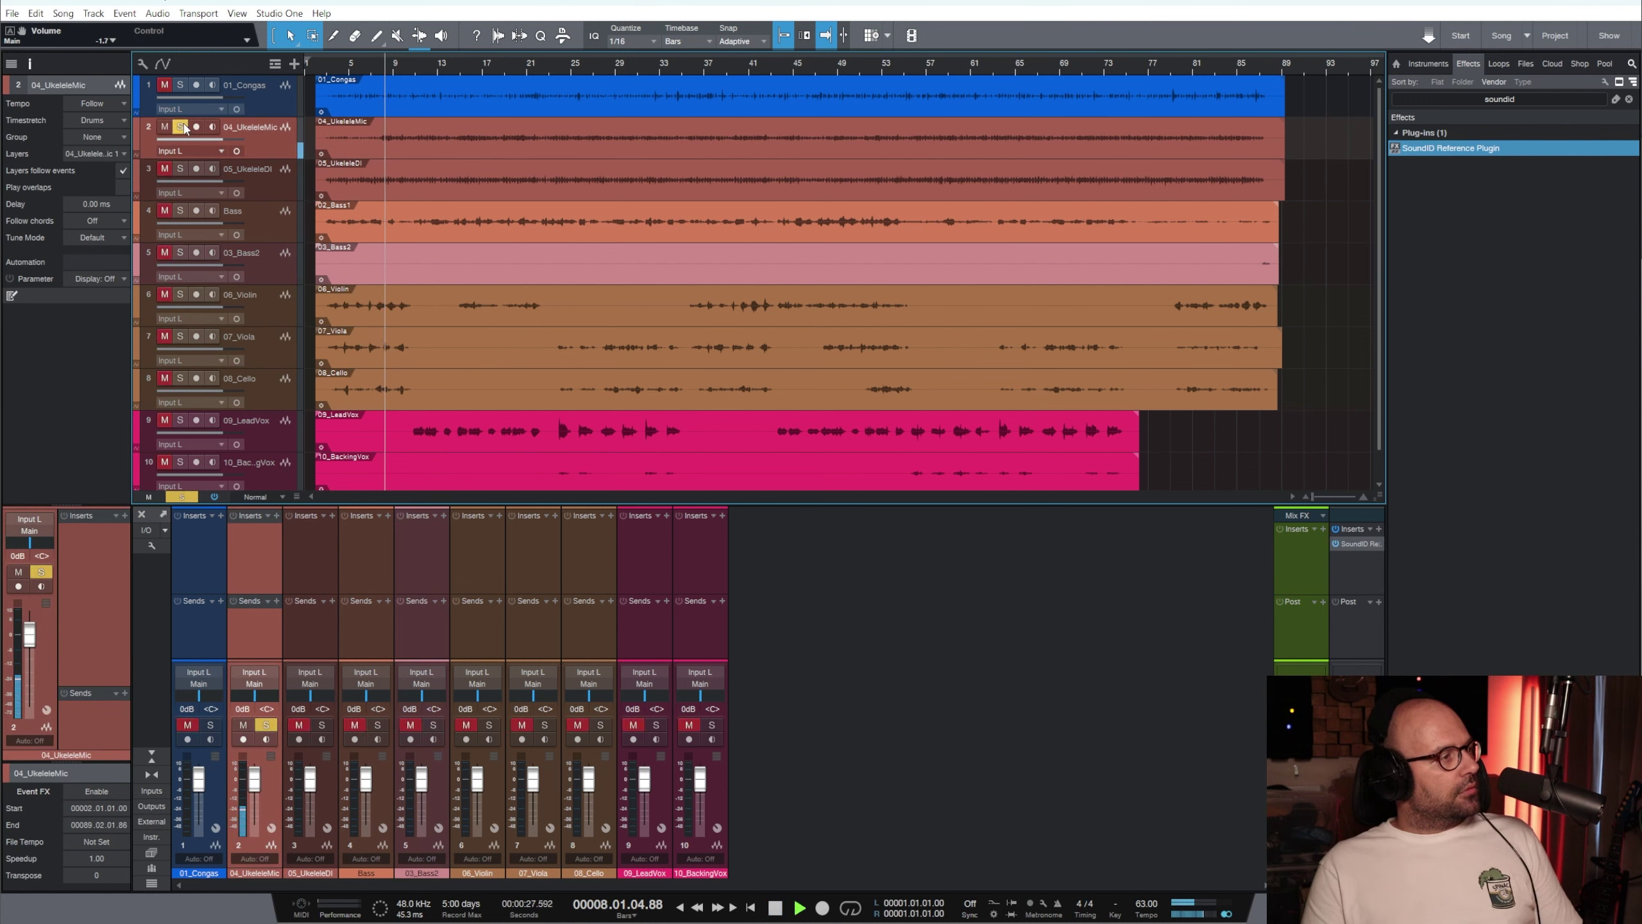
{"action": "left_click", "coordinate": [180, 126]}
{"action": "left_click", "coordinate": [180, 168]}
{"action": "left_click", "coordinate": [180, 168]}
Remove the 05_UkeleleDI track from the song
{"action": "left_click", "coordinate": [259, 169]}
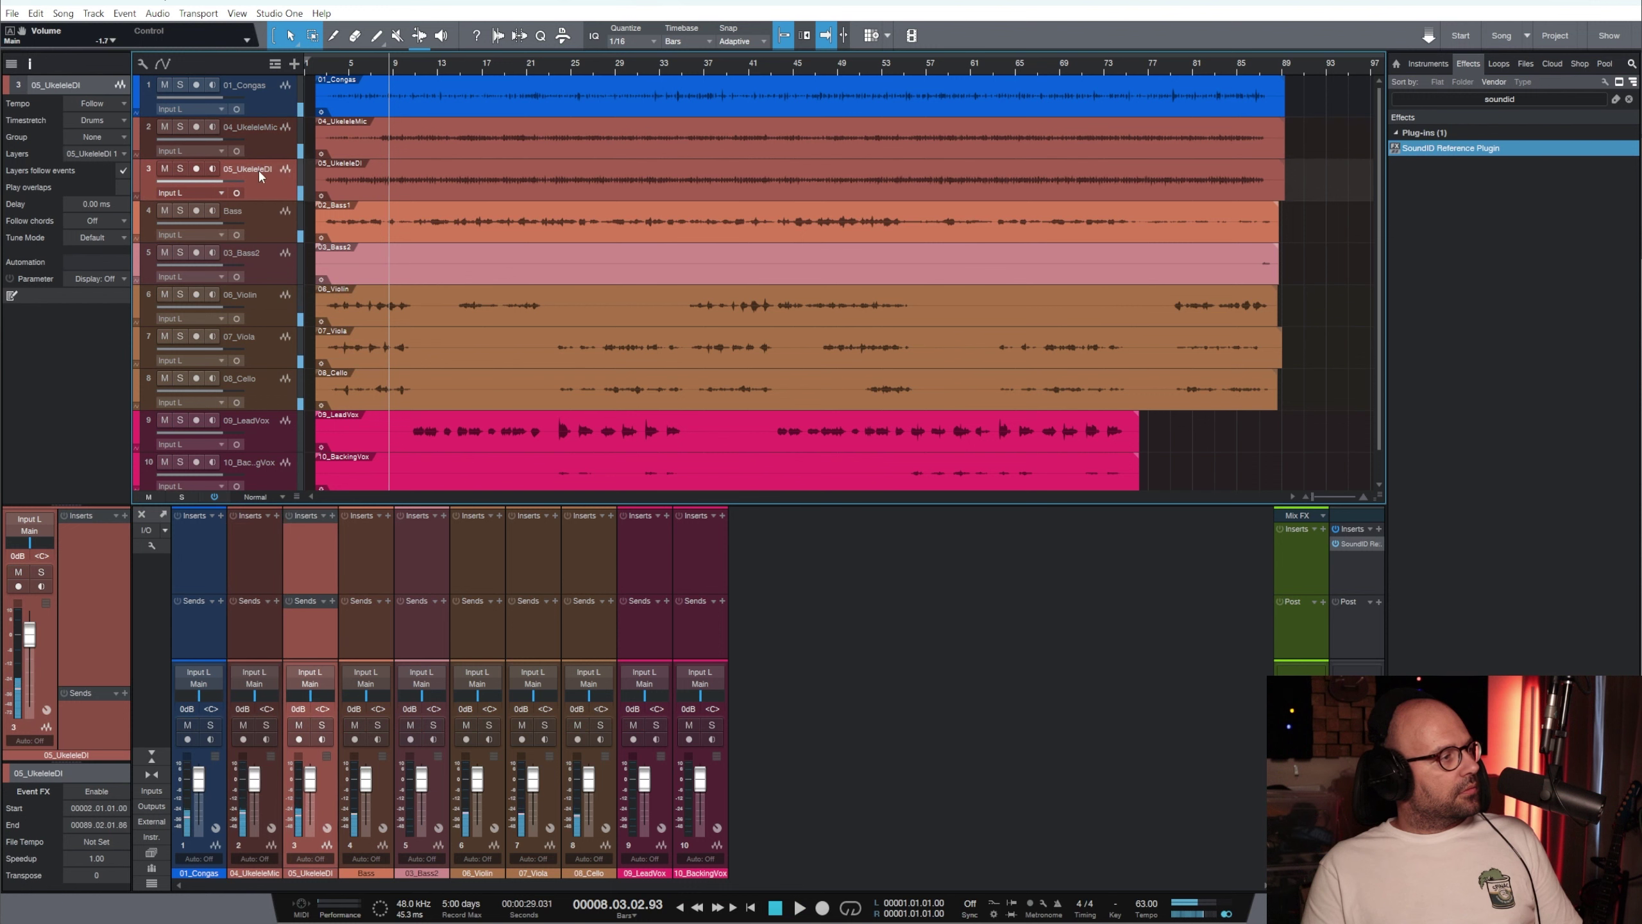
{"action": "right_click", "coordinate": [259, 170]}
{"action": "left_click", "coordinate": [354, 244]}
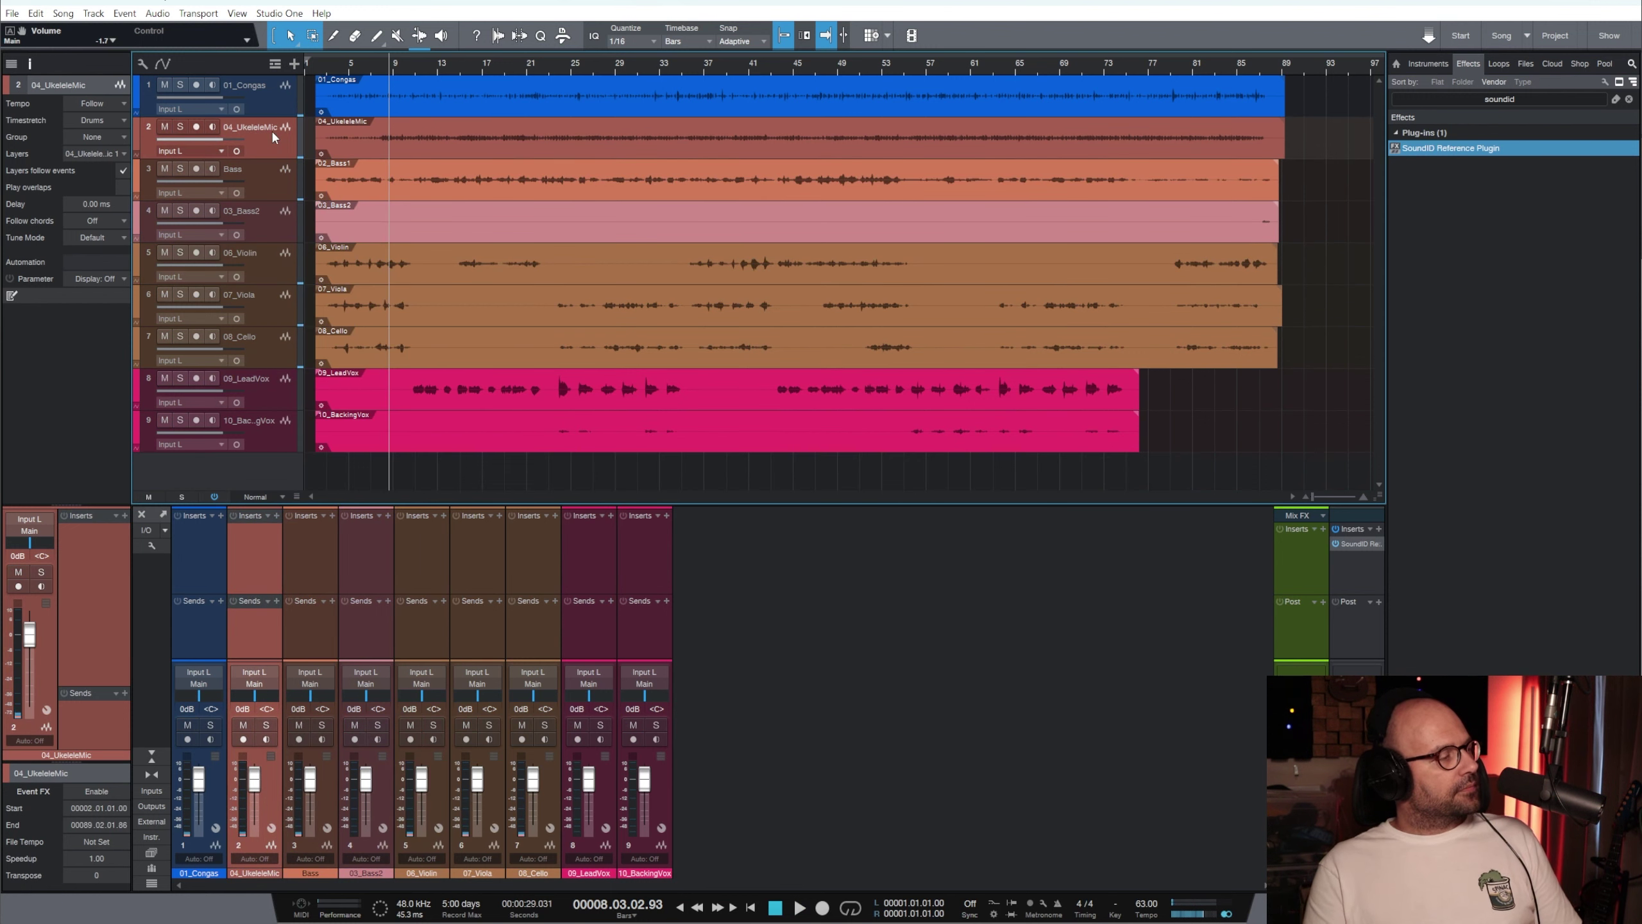
Pan the violin track left to about L59 and the viola track right to R53
{"action": "left_click", "coordinate": [267, 85]}
{"action": "left_click", "coordinate": [255, 225]}
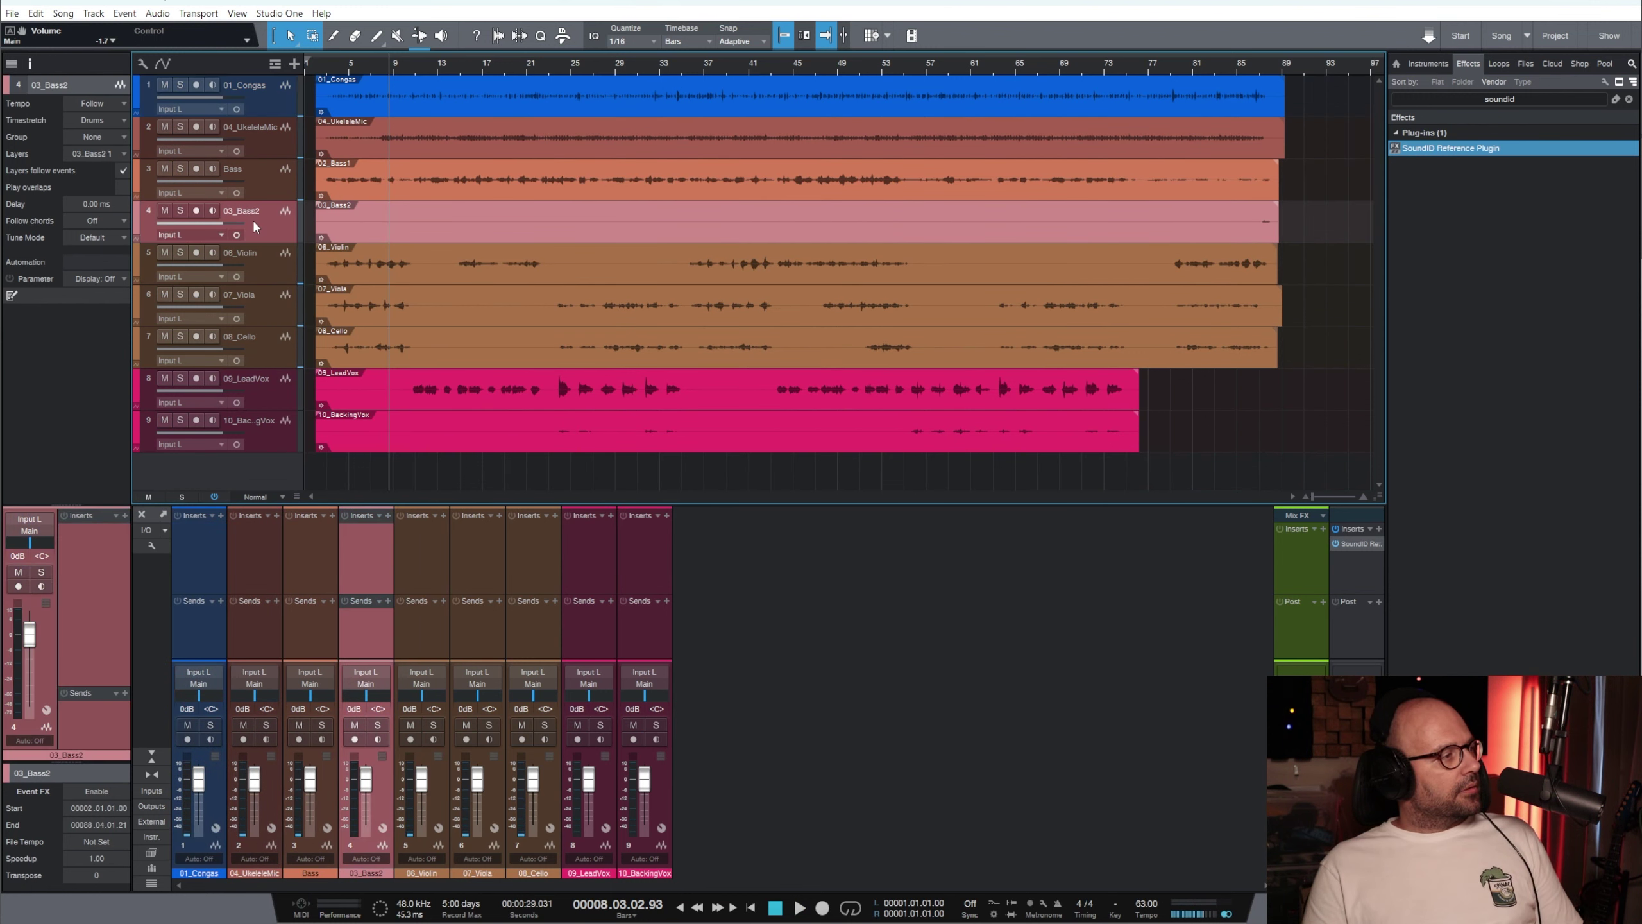
{"action": "left_click", "coordinate": [266, 278]}
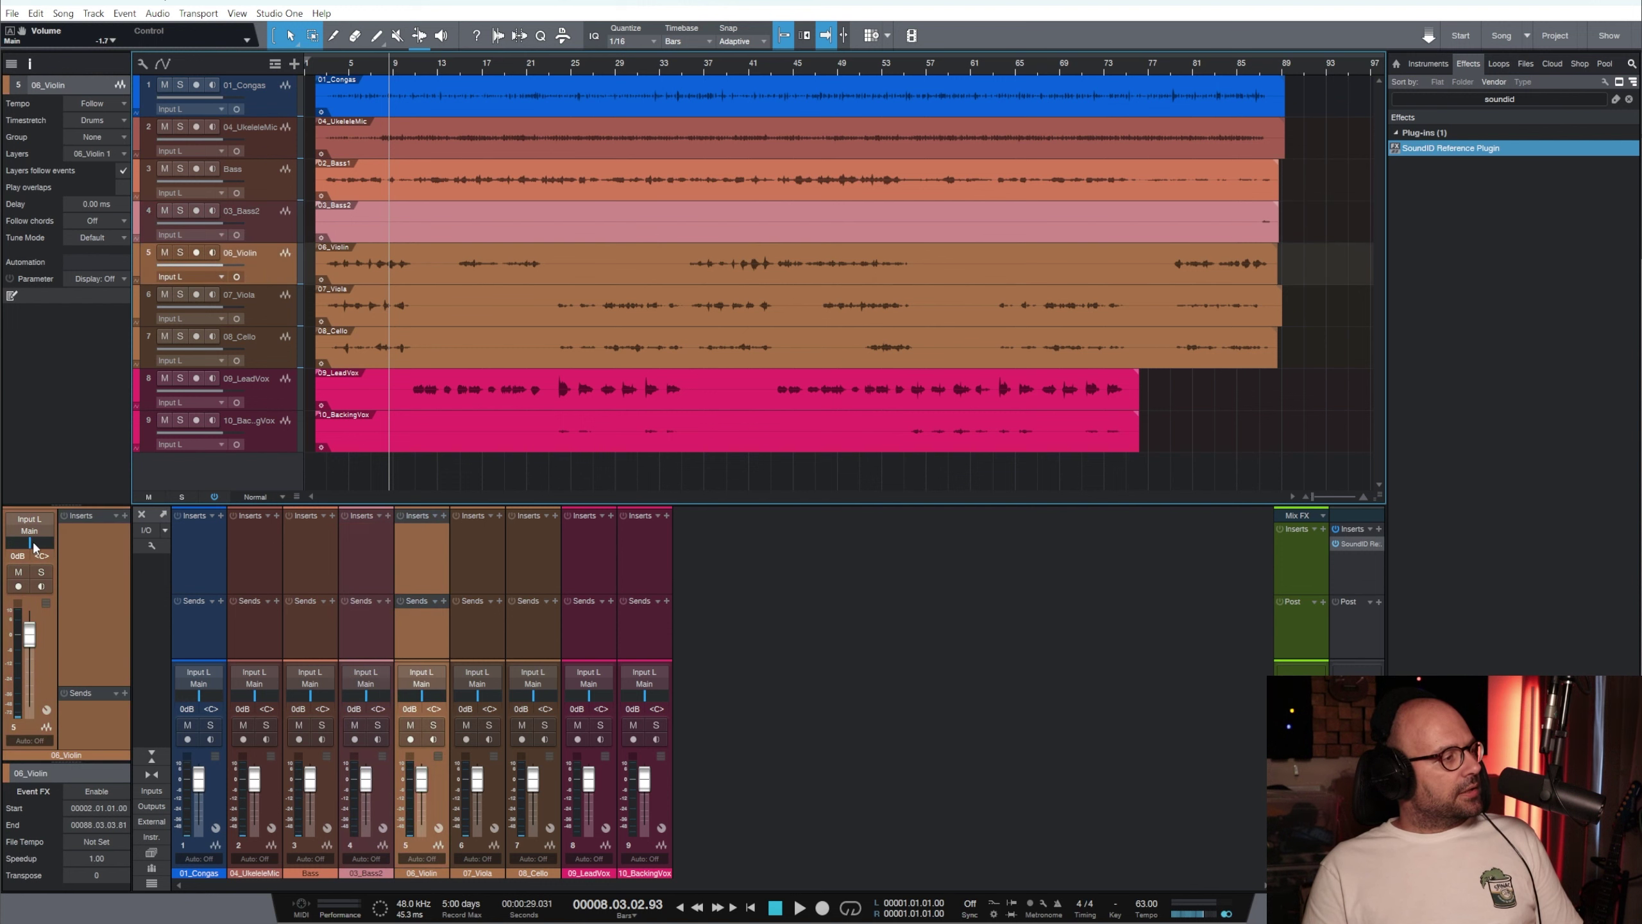
{"action": "mouse_move", "coordinate": [33, 547]}
{"action": "left_mouse_down"}
{"action": "mouse_move", "coordinate": [18, 548]}
{"action": "mouse_move", "coordinate": [49, 547]}
{"action": "left_mouse_up"}
{"action": "left_click", "coordinate": [274, 310]}
{"action": "left_click", "coordinate": [304, 351]}
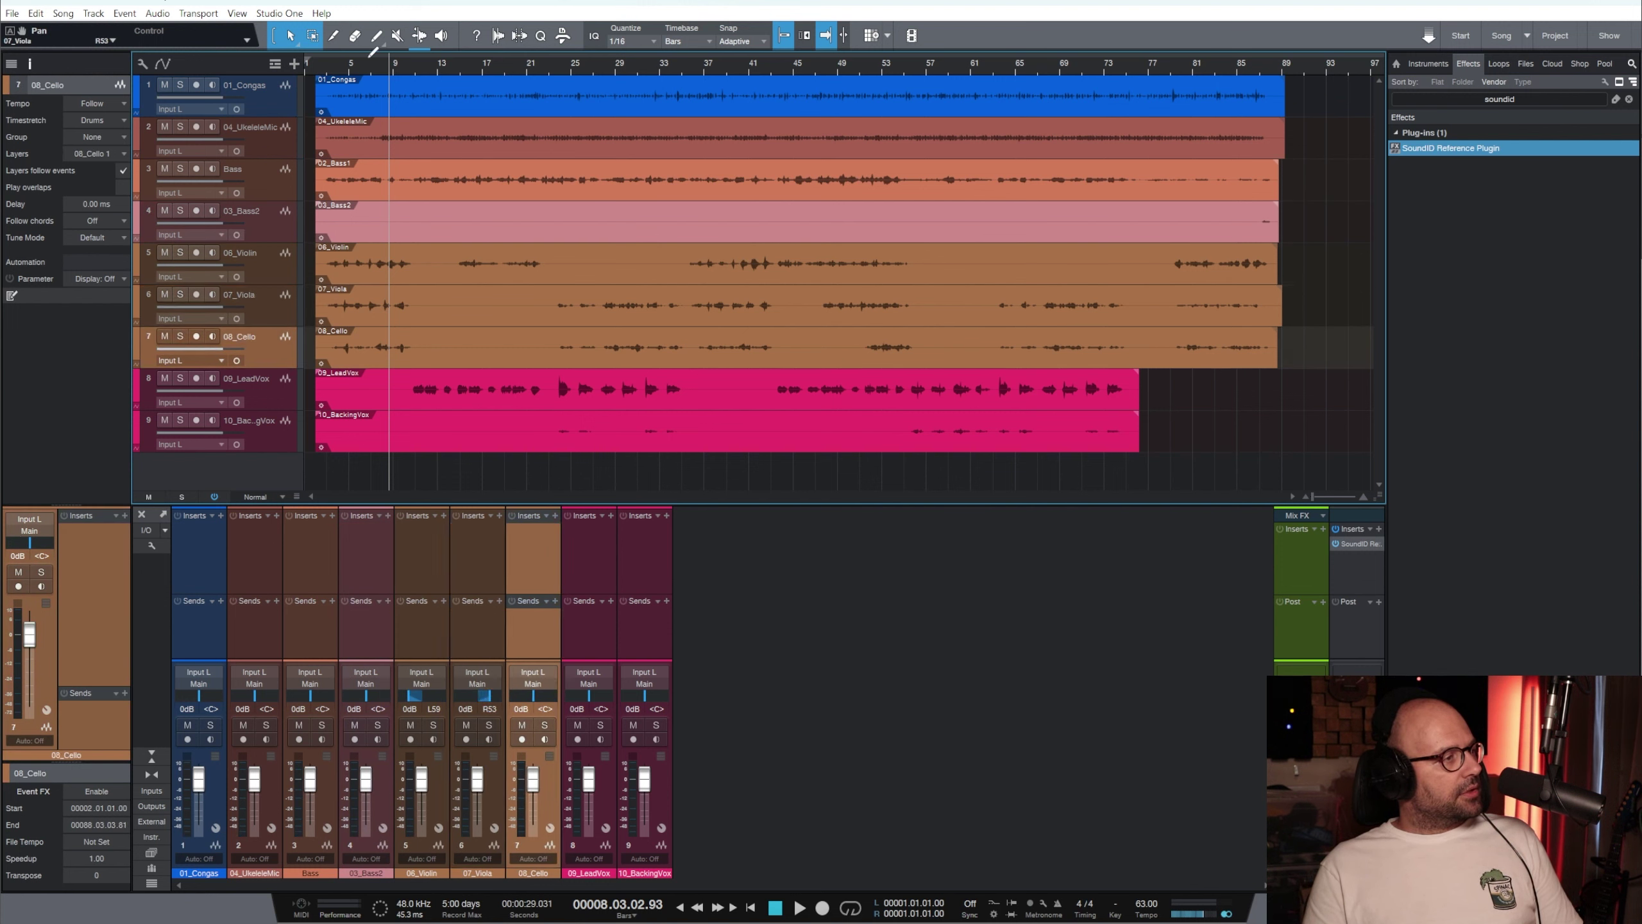
Enlarge the waveform display, solo the Bass and 08_Cello tracks together and audition them from bar 5
{"action": "left_click", "coordinate": [349, 63]}
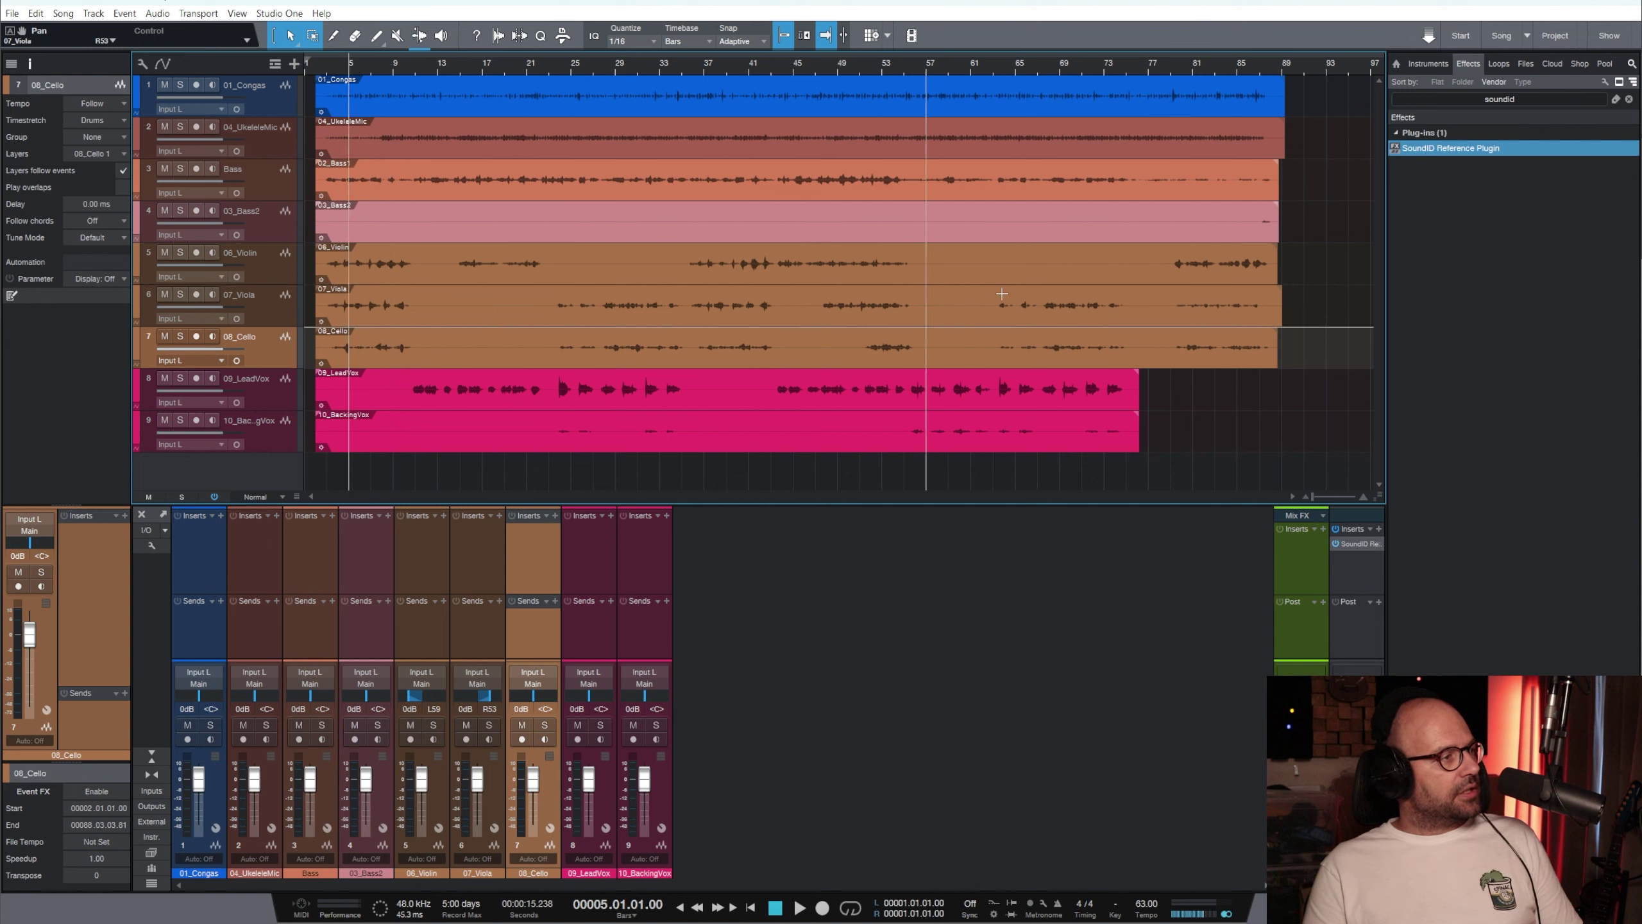
{"action": "left_click_drag", "start_coordinate": [1380, 498], "coordinate": [1379, 552]}
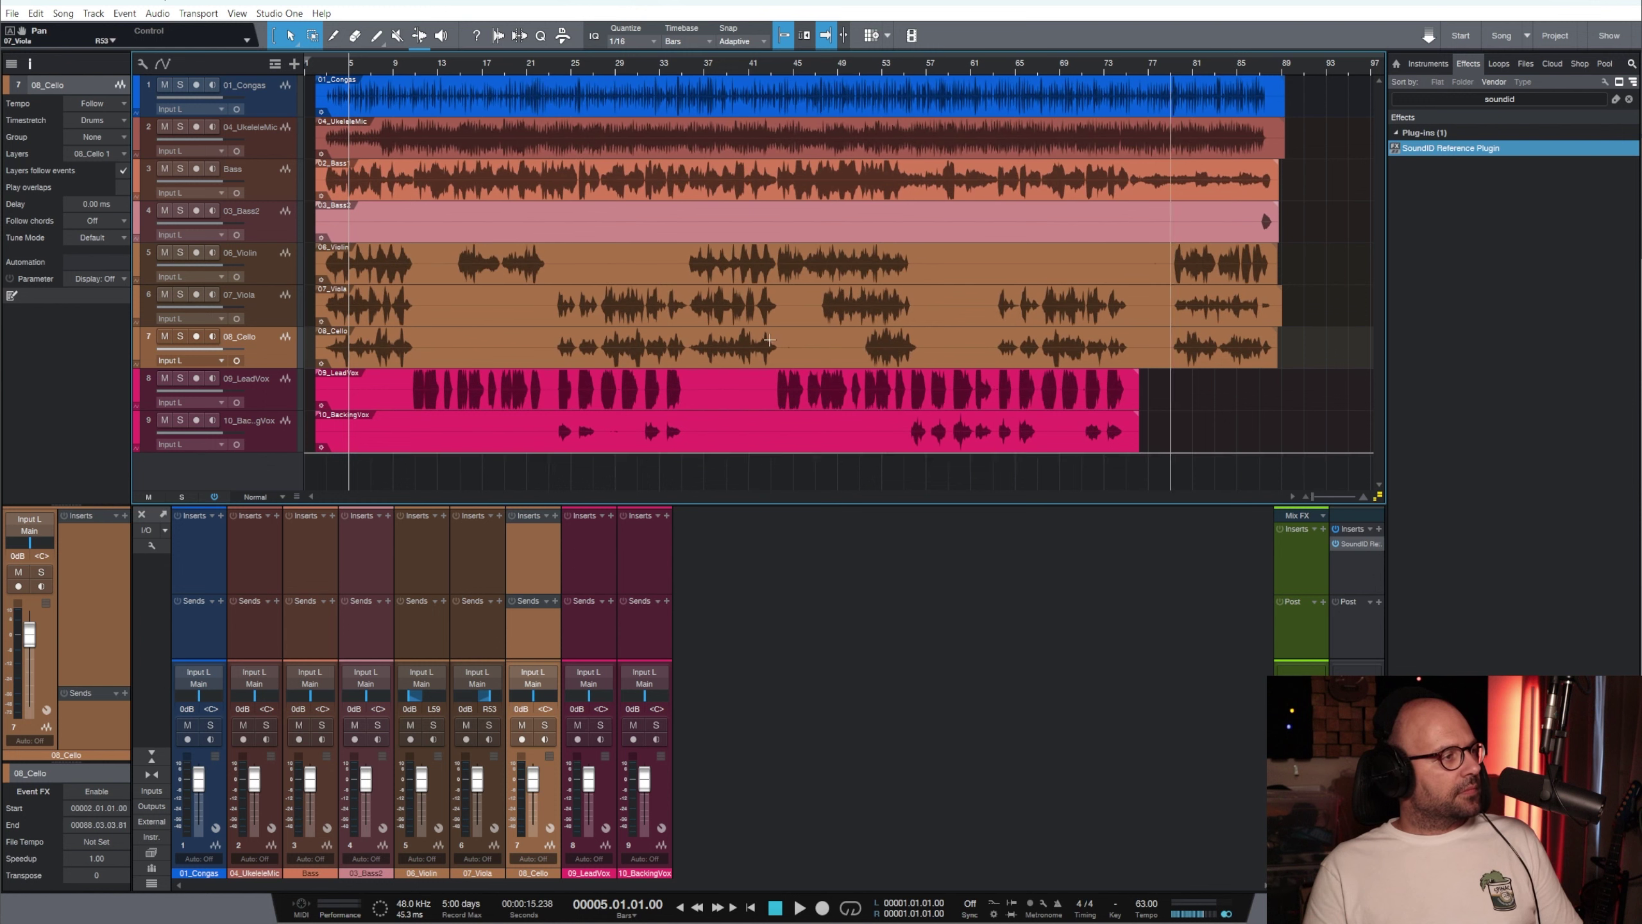
{"action": "left_click", "coordinate": [264, 183]}
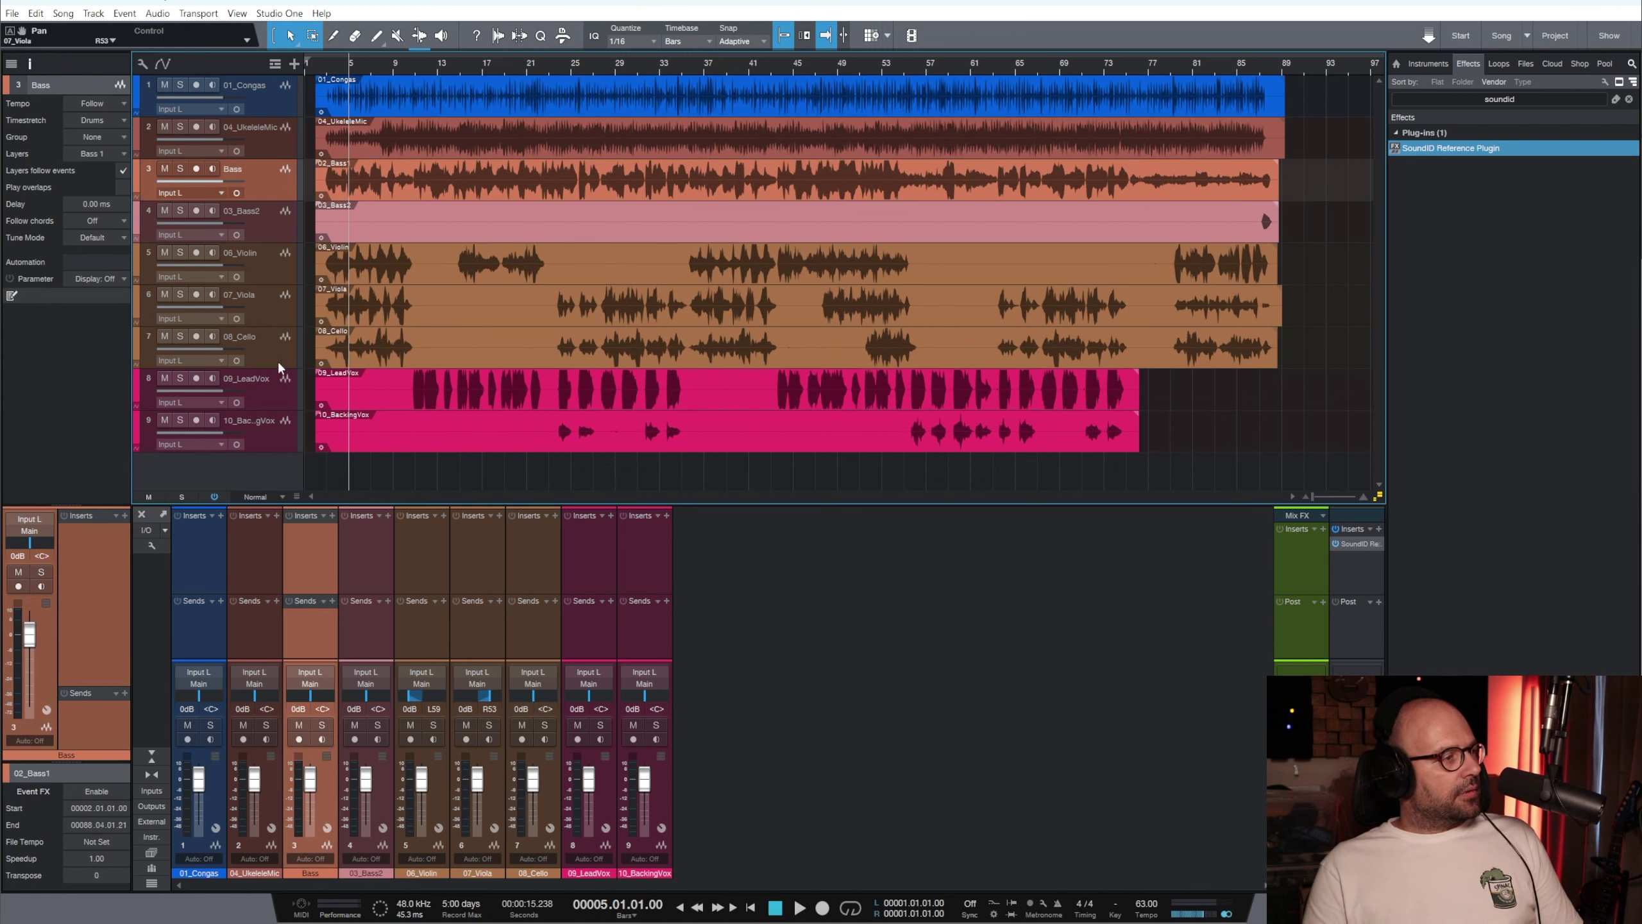
{"action": "left_click", "coordinate": [180, 169]}
{"action": "left_click", "coordinate": [180, 336]}
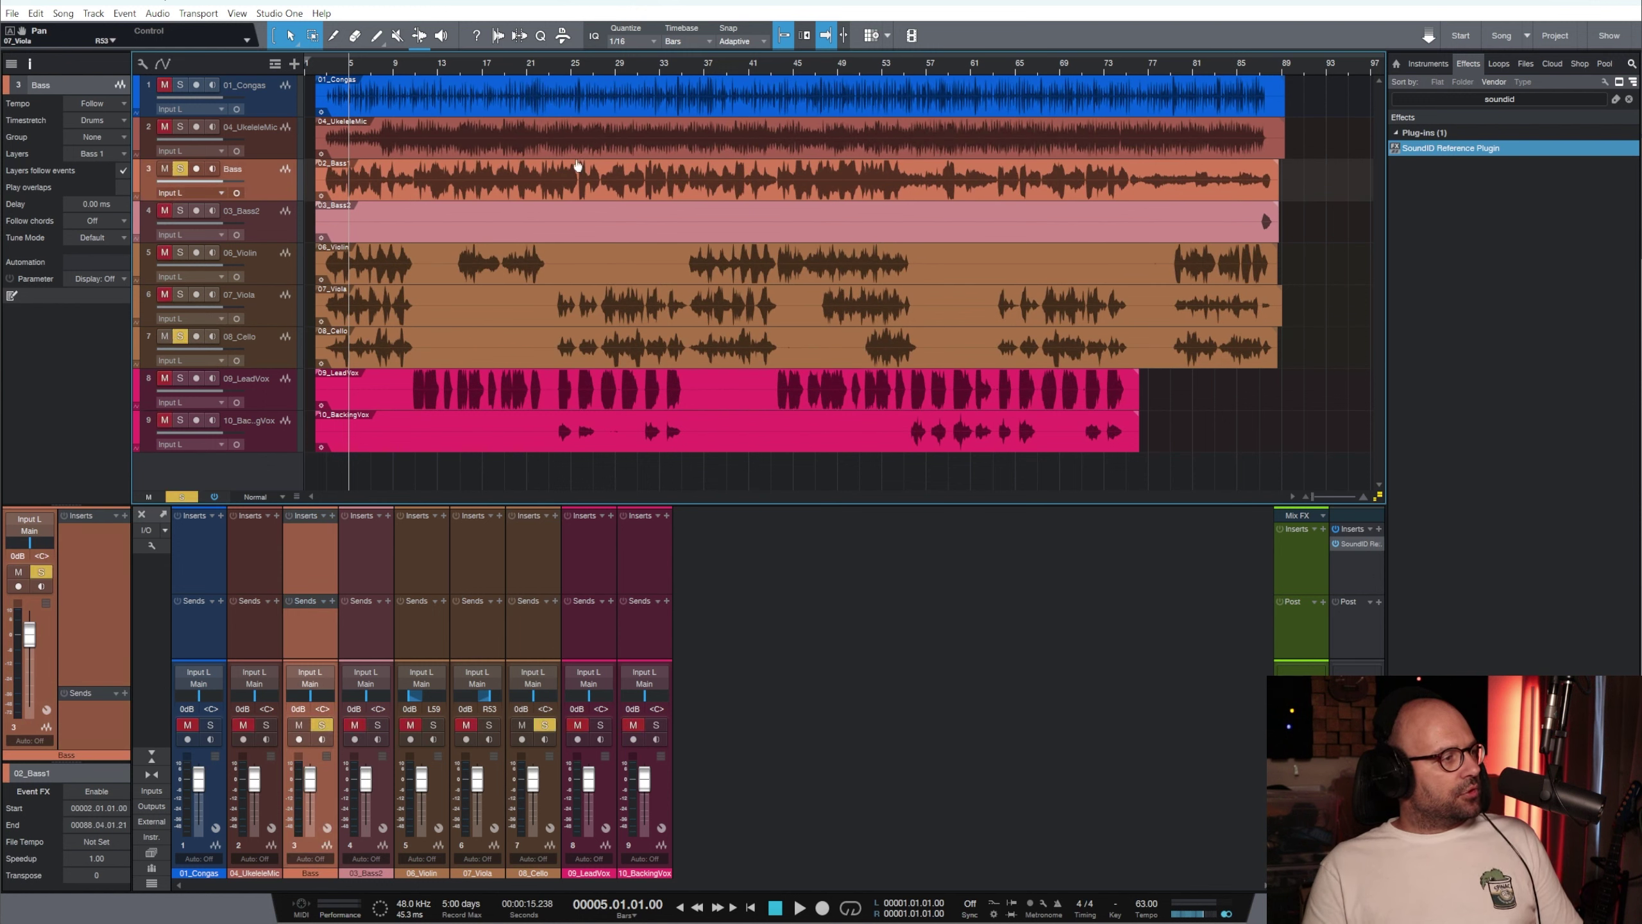
{"action": "key", "text": "space"}
{"action": "key", "text": "e"}
{"action": "key", "text": "e"}
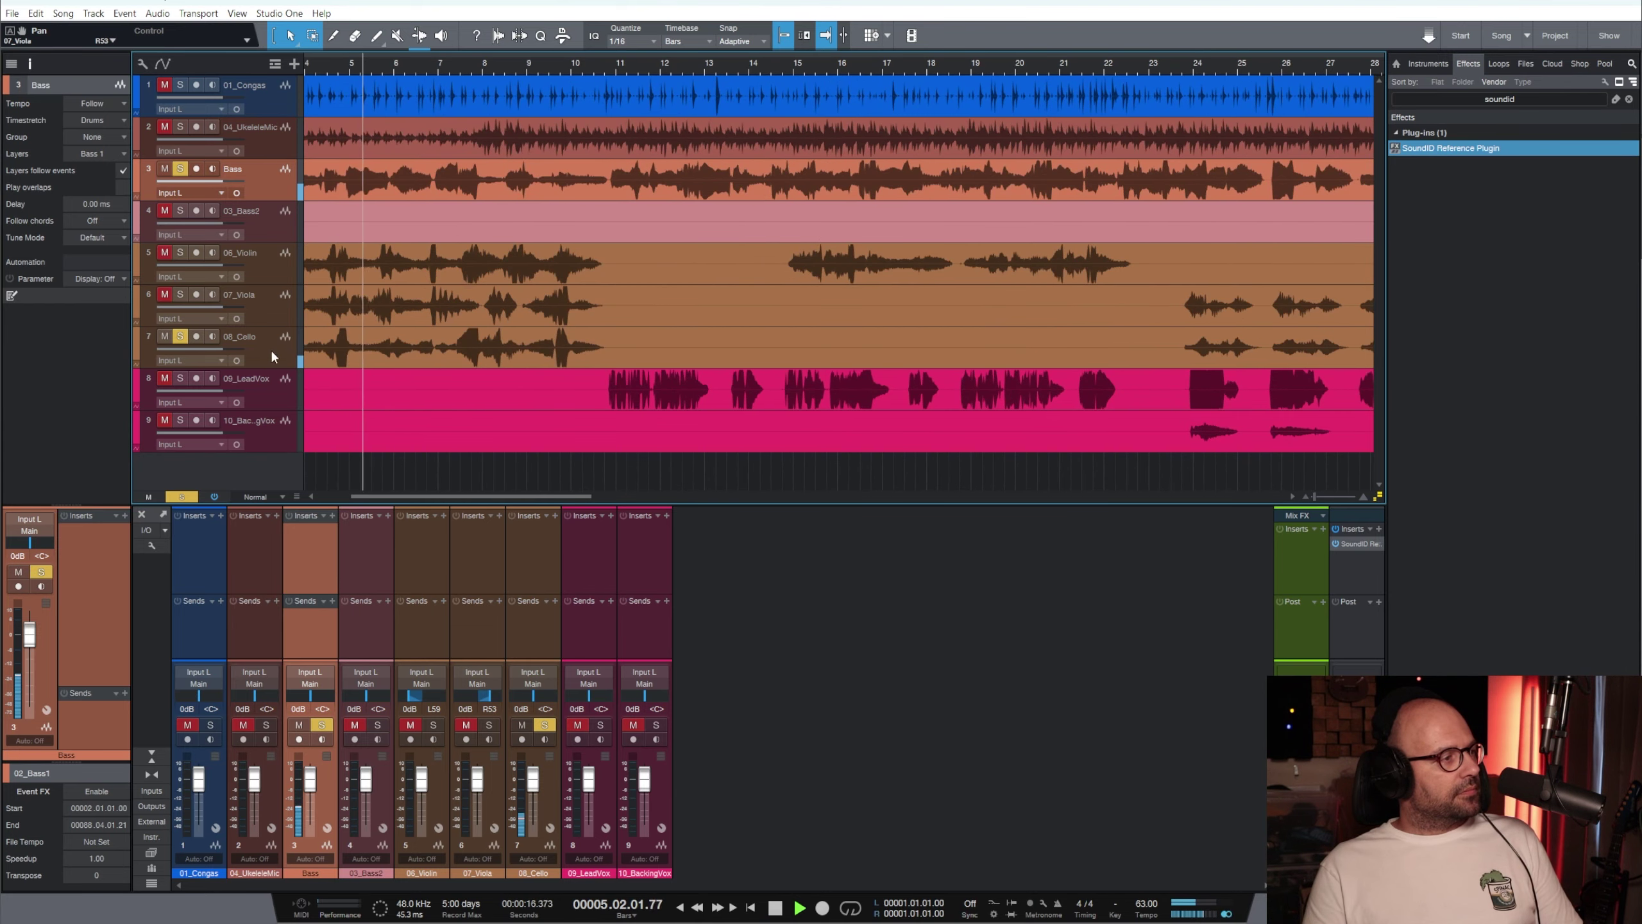
Pan the 08_Cello track to R12 during playback, stop the song and clear all solos
{"action": "left_click", "coordinate": [245, 347]}
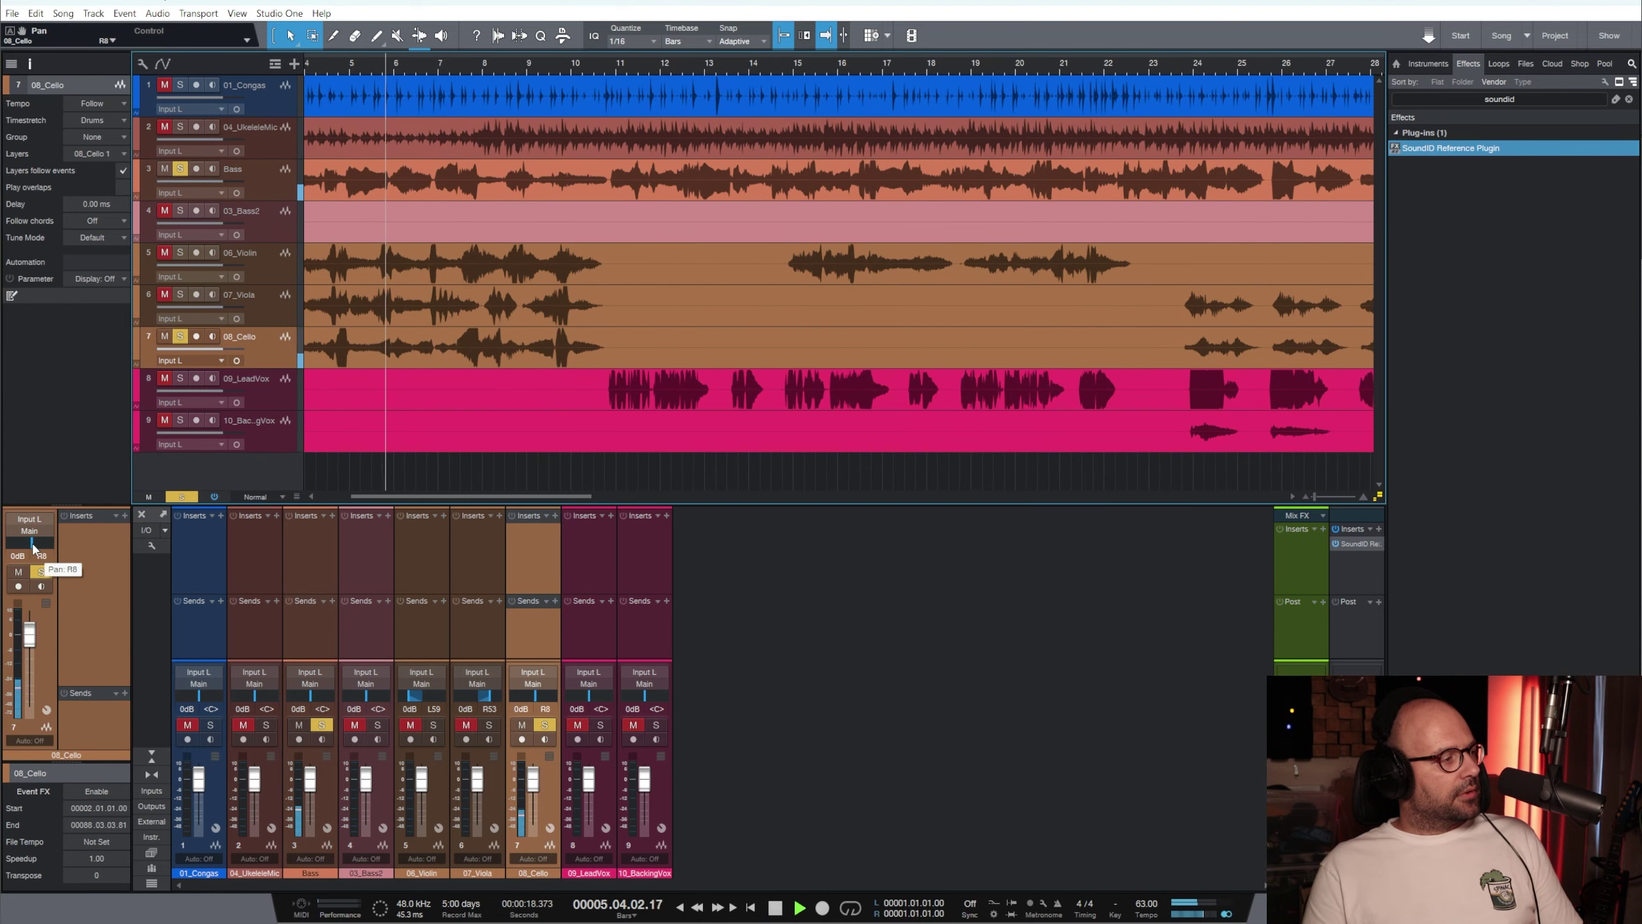
{"action": "left_click_drag", "start_coordinate": [30, 543], "coordinate": [31, 549]}
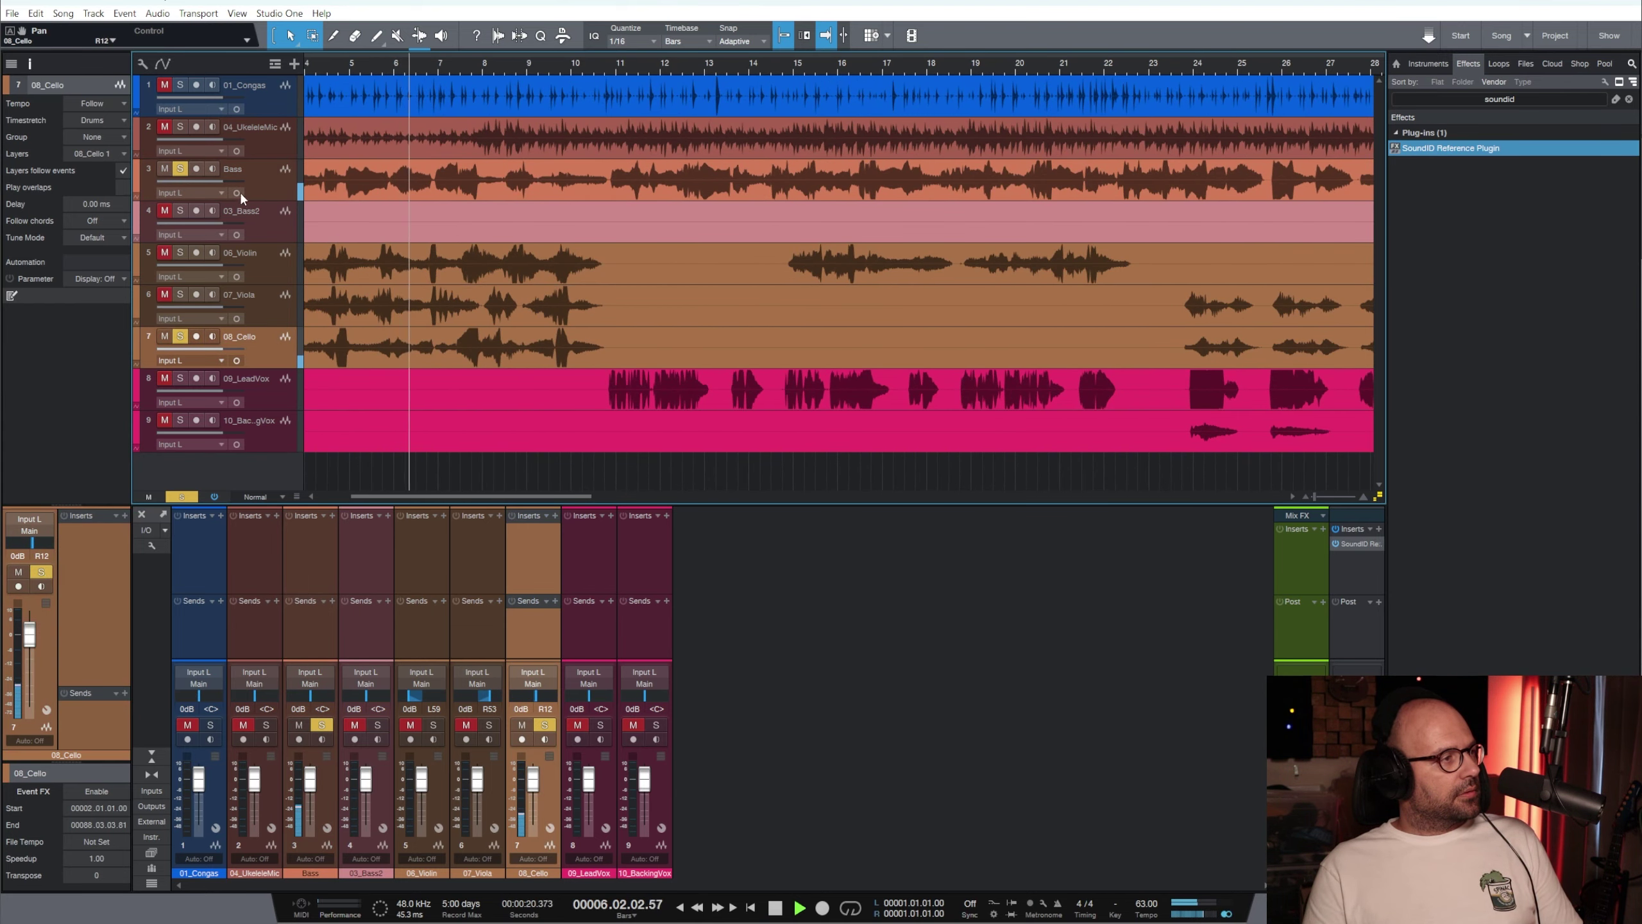
{"action": "left_click", "coordinate": [263, 182]}
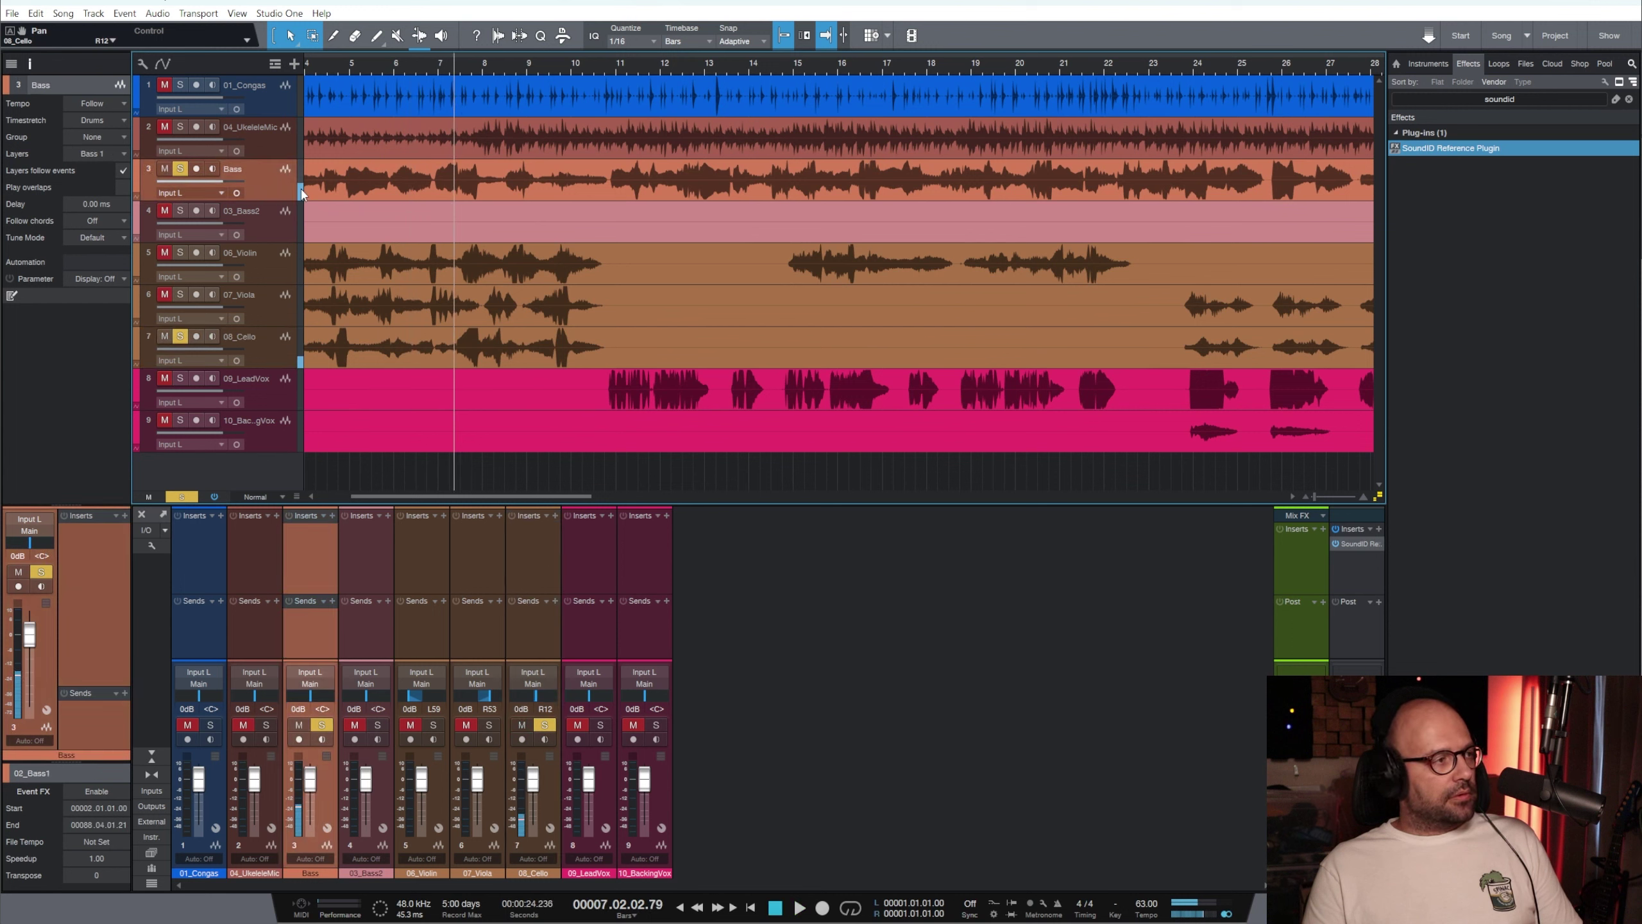
{"action": "left_click", "coordinate": [182, 496]}
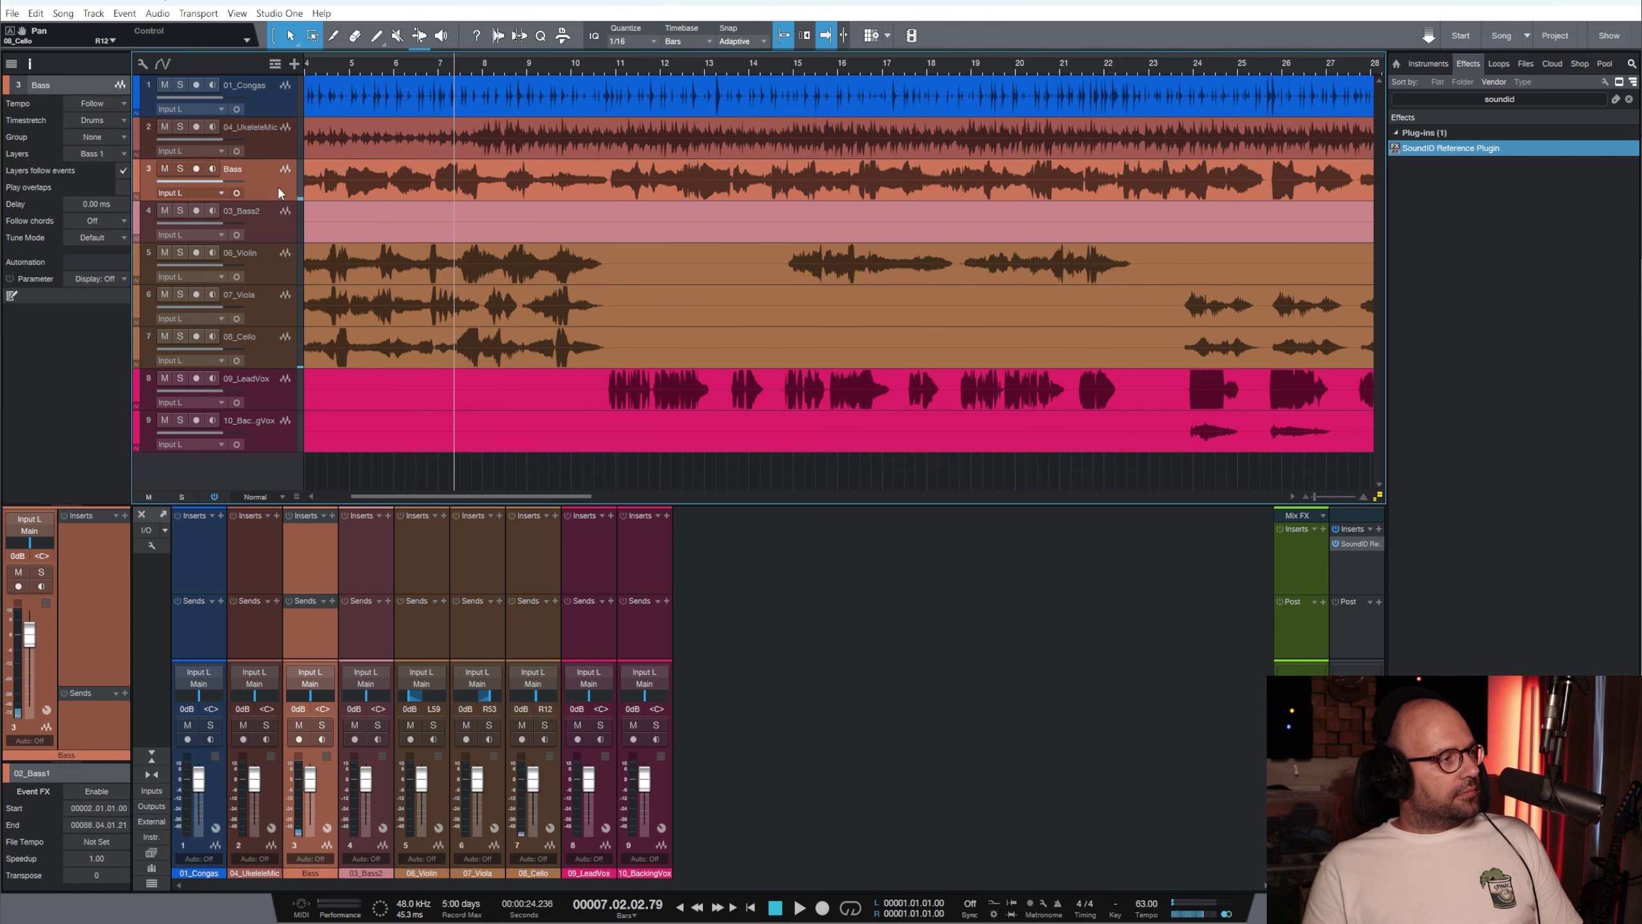
Make the Bass track taller, reset the waveform magnification and open its audio event for editing with Melodyne
{"action": "left_click_drag", "start_coordinate": [285, 200], "coordinate": [284, 326]}
{"action": "key", "text": "w"}
{"action": "key", "text": "w"}
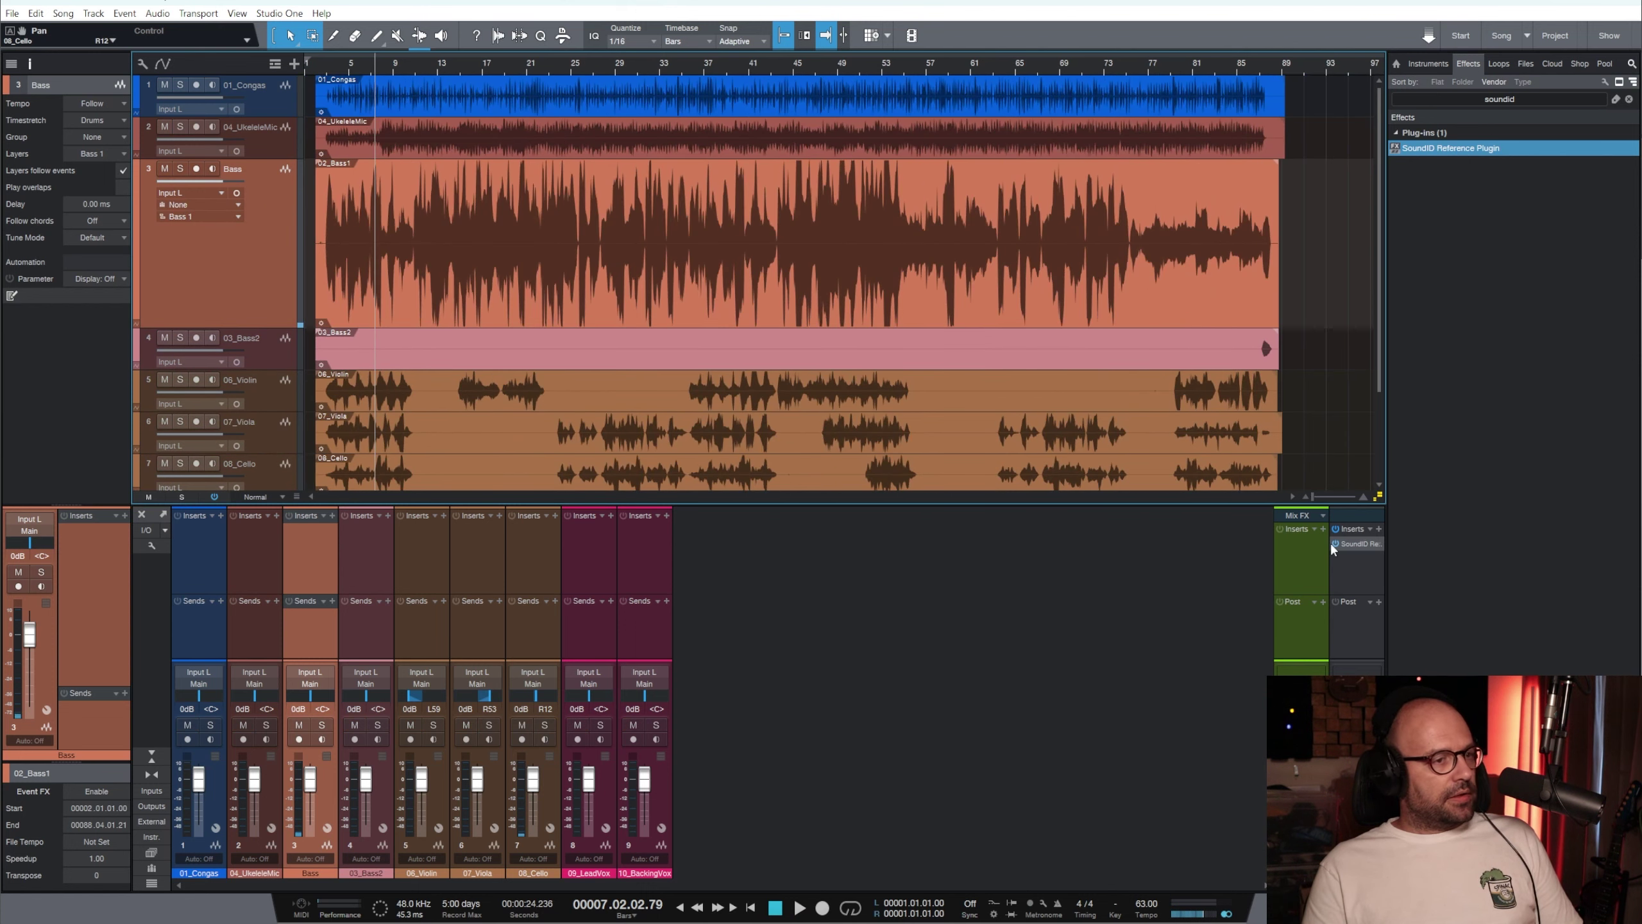
{"action": "left_click", "coordinate": [1378, 496]}
{"action": "right_click", "coordinate": [594, 206]}
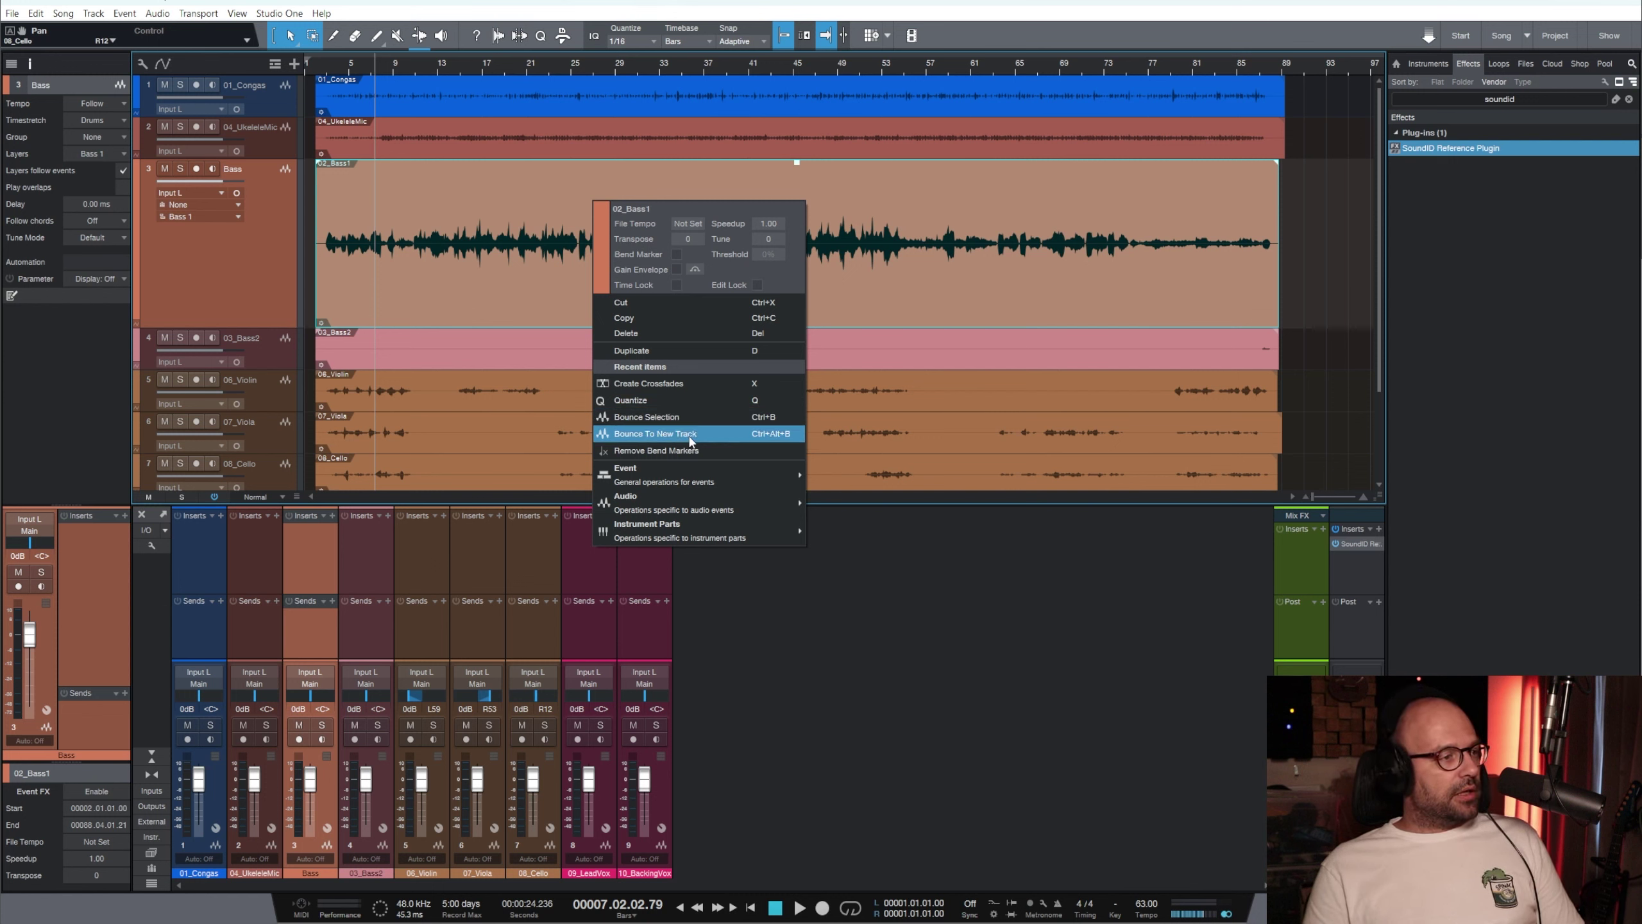
{"action": "mouse_move", "coordinate": [656, 504]}
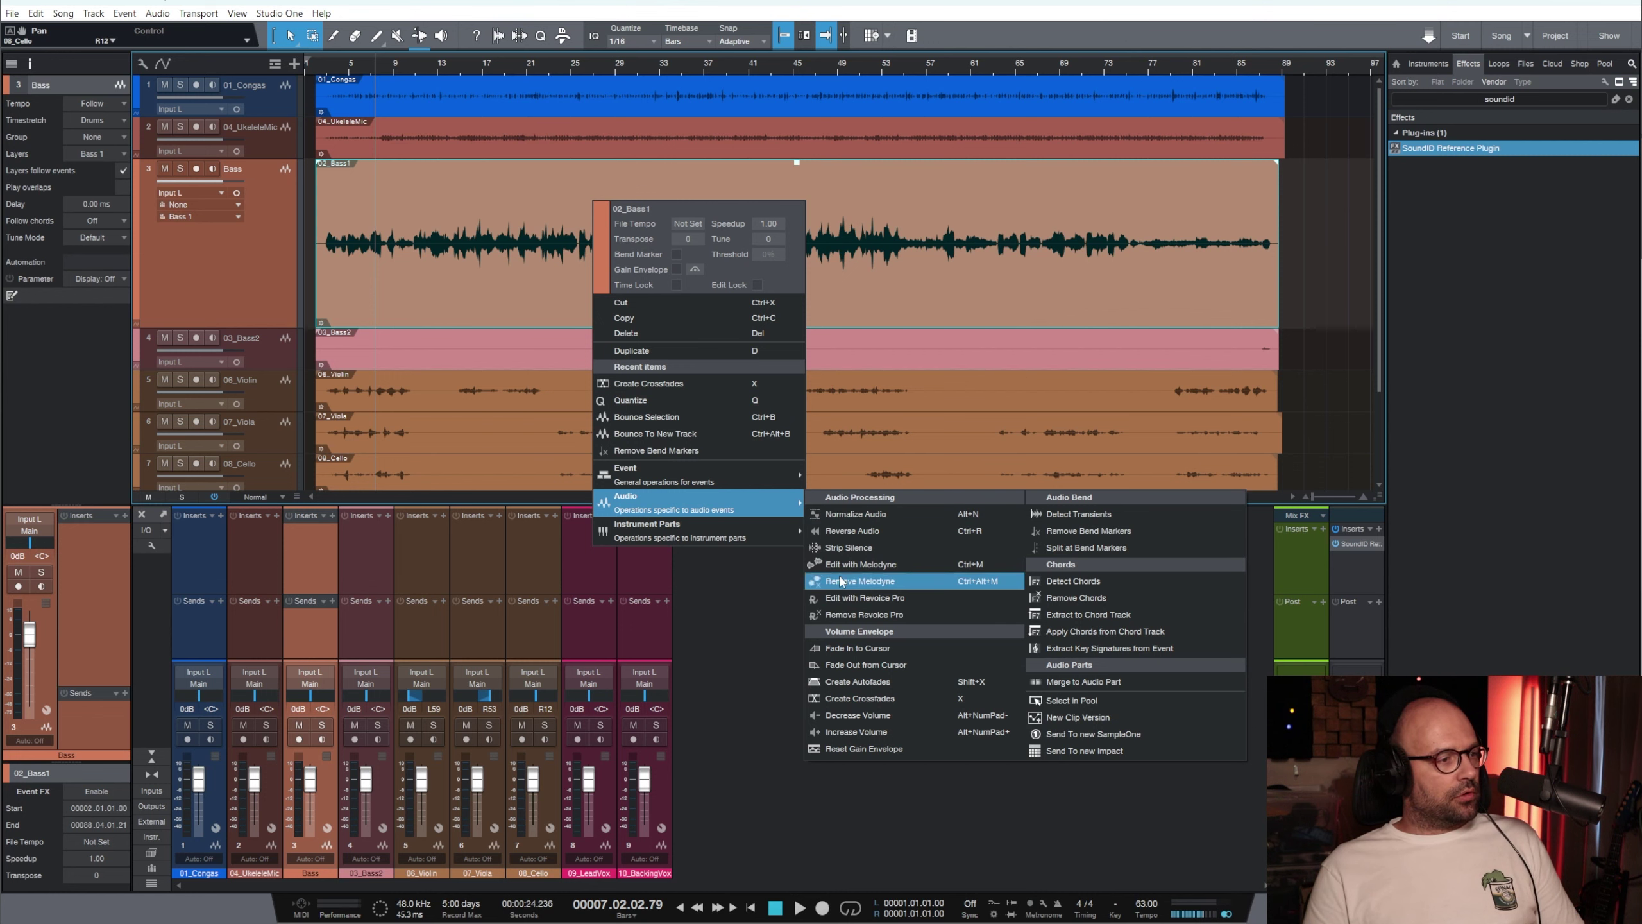
{"action": "left_click", "coordinate": [861, 565]}
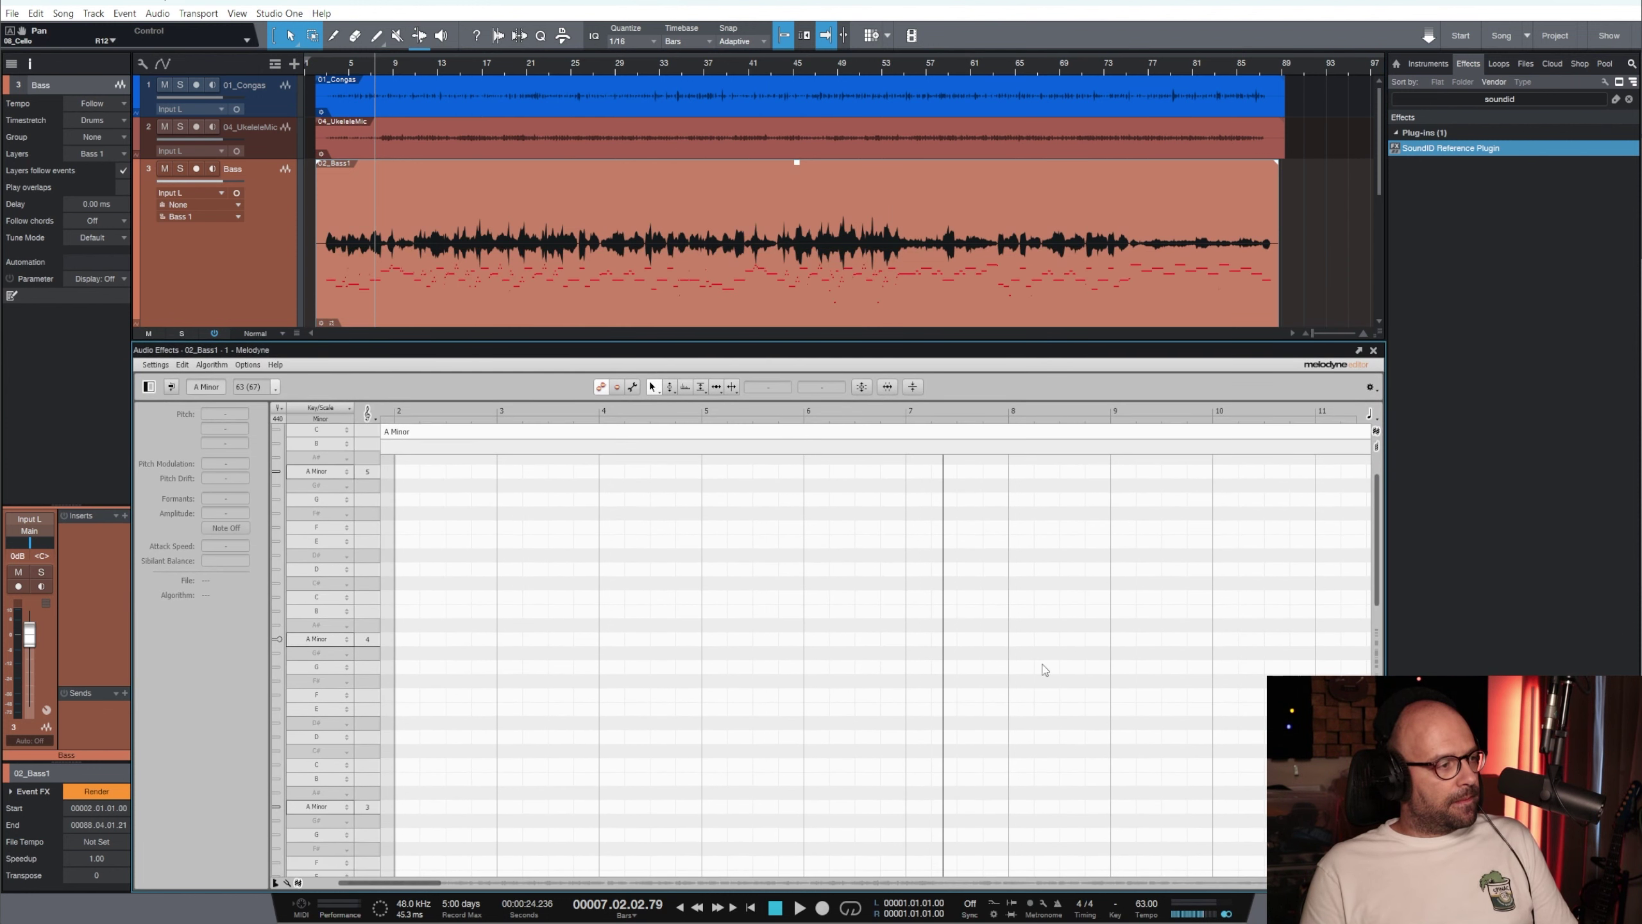
{"action": "scroll", "coordinate": [1104, 661], "scroll_direction": "down", "scroll_amount": 5}
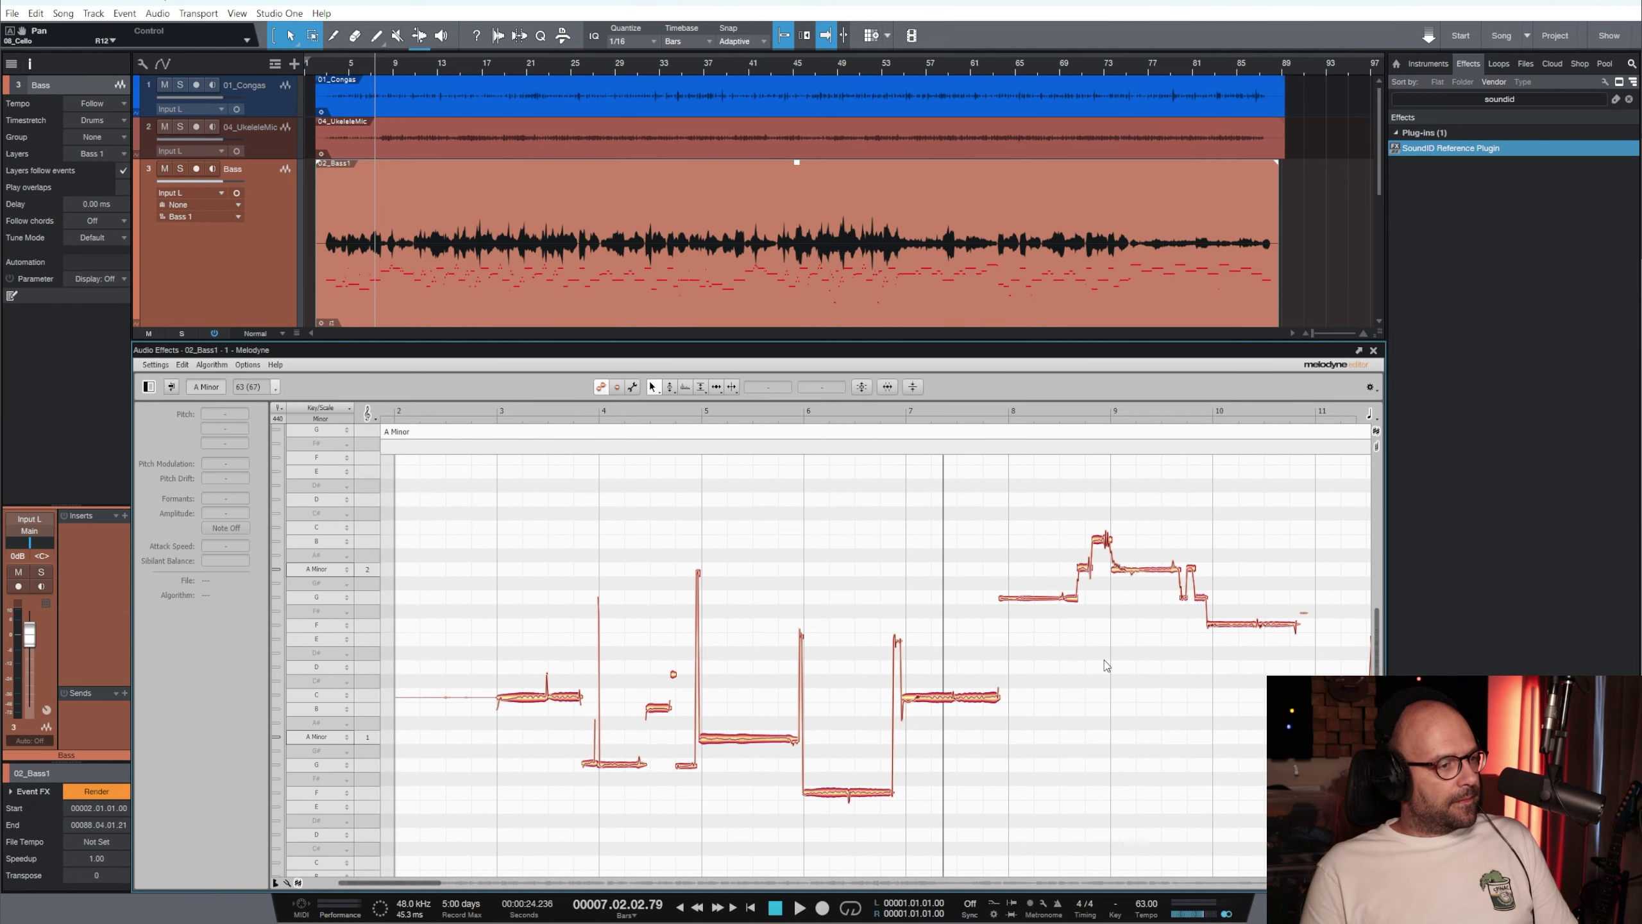
Snap all detected bass notes to their nearest semitone centre and close the Melodyne editor
{"action": "key", "text": "ctrl+a"}
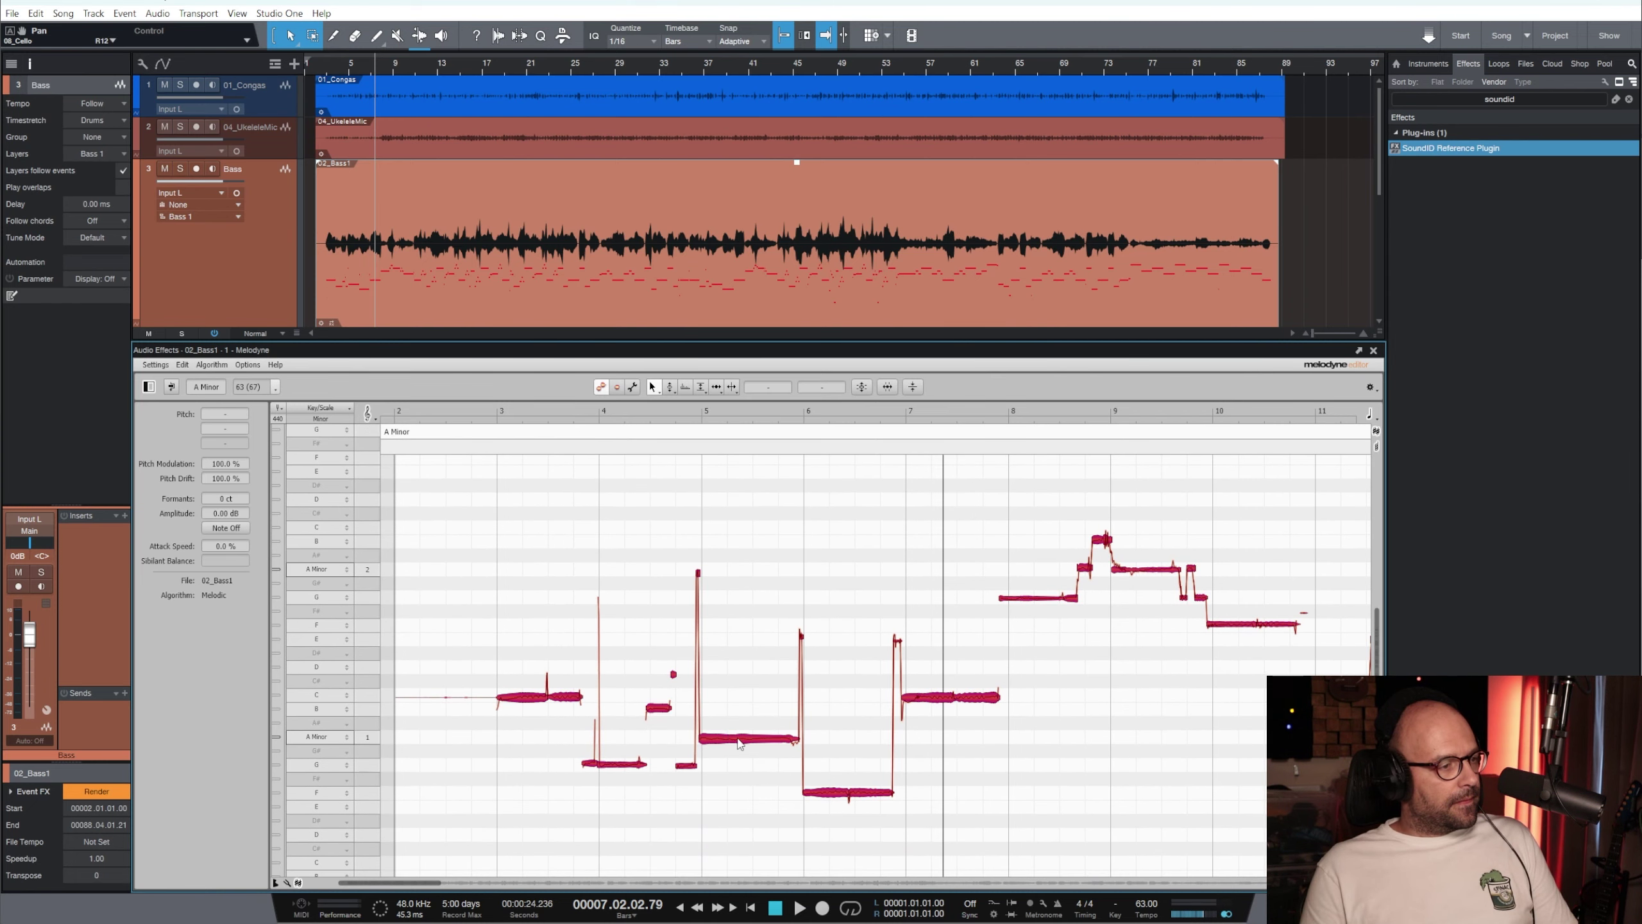
{"action": "left_click", "coordinate": [766, 614]}
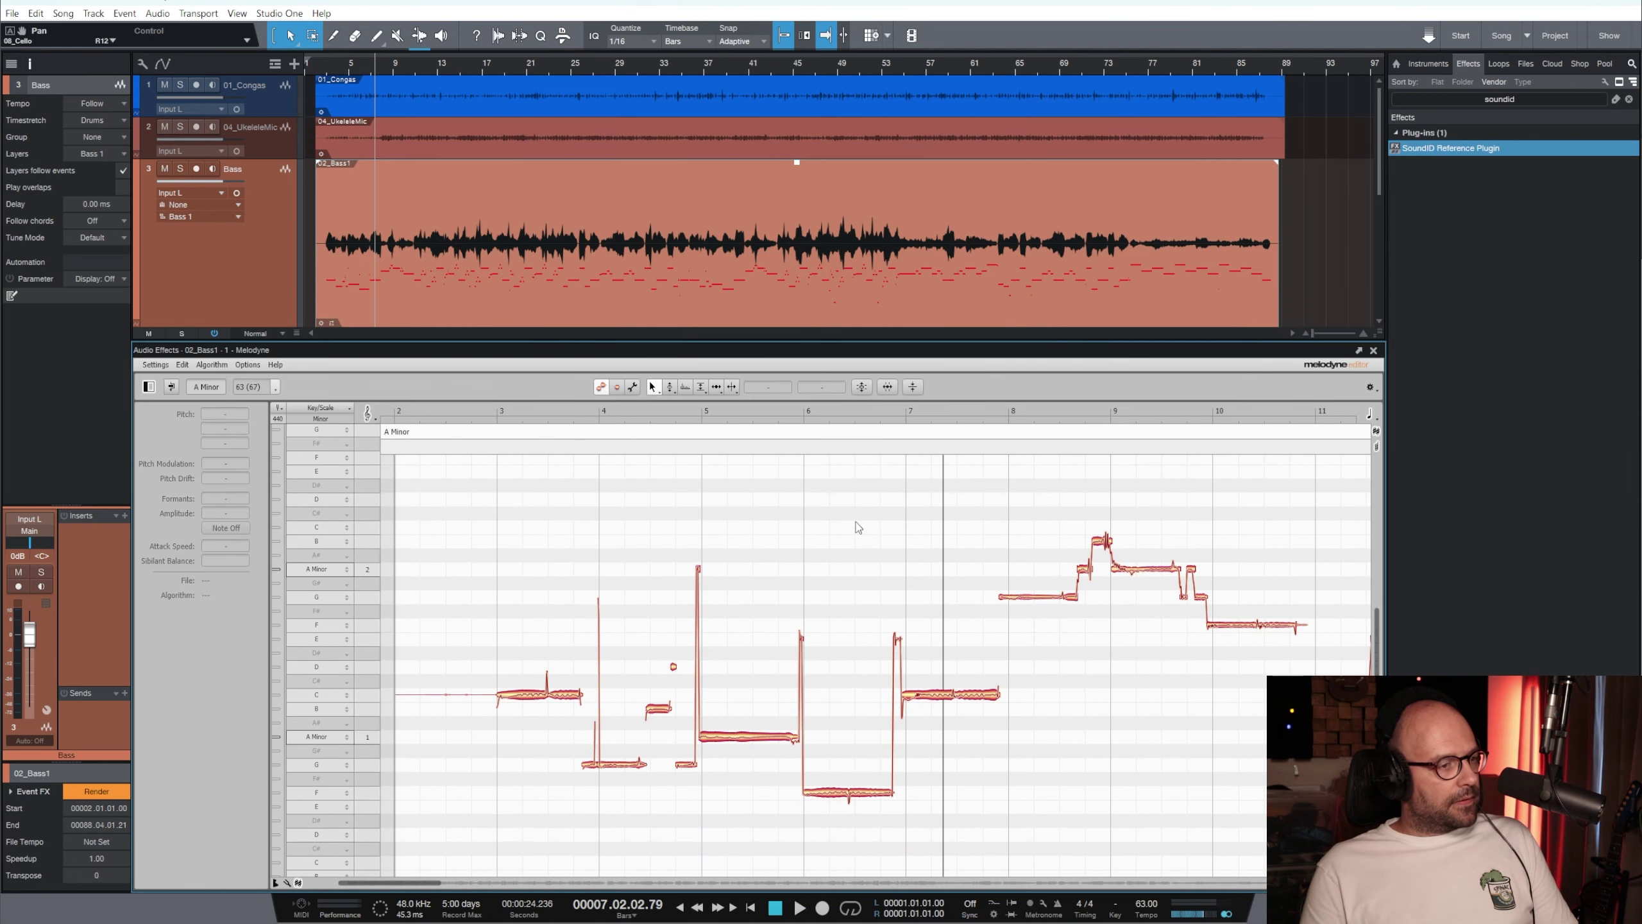
{"action": "left_click", "coordinate": [1373, 351]}
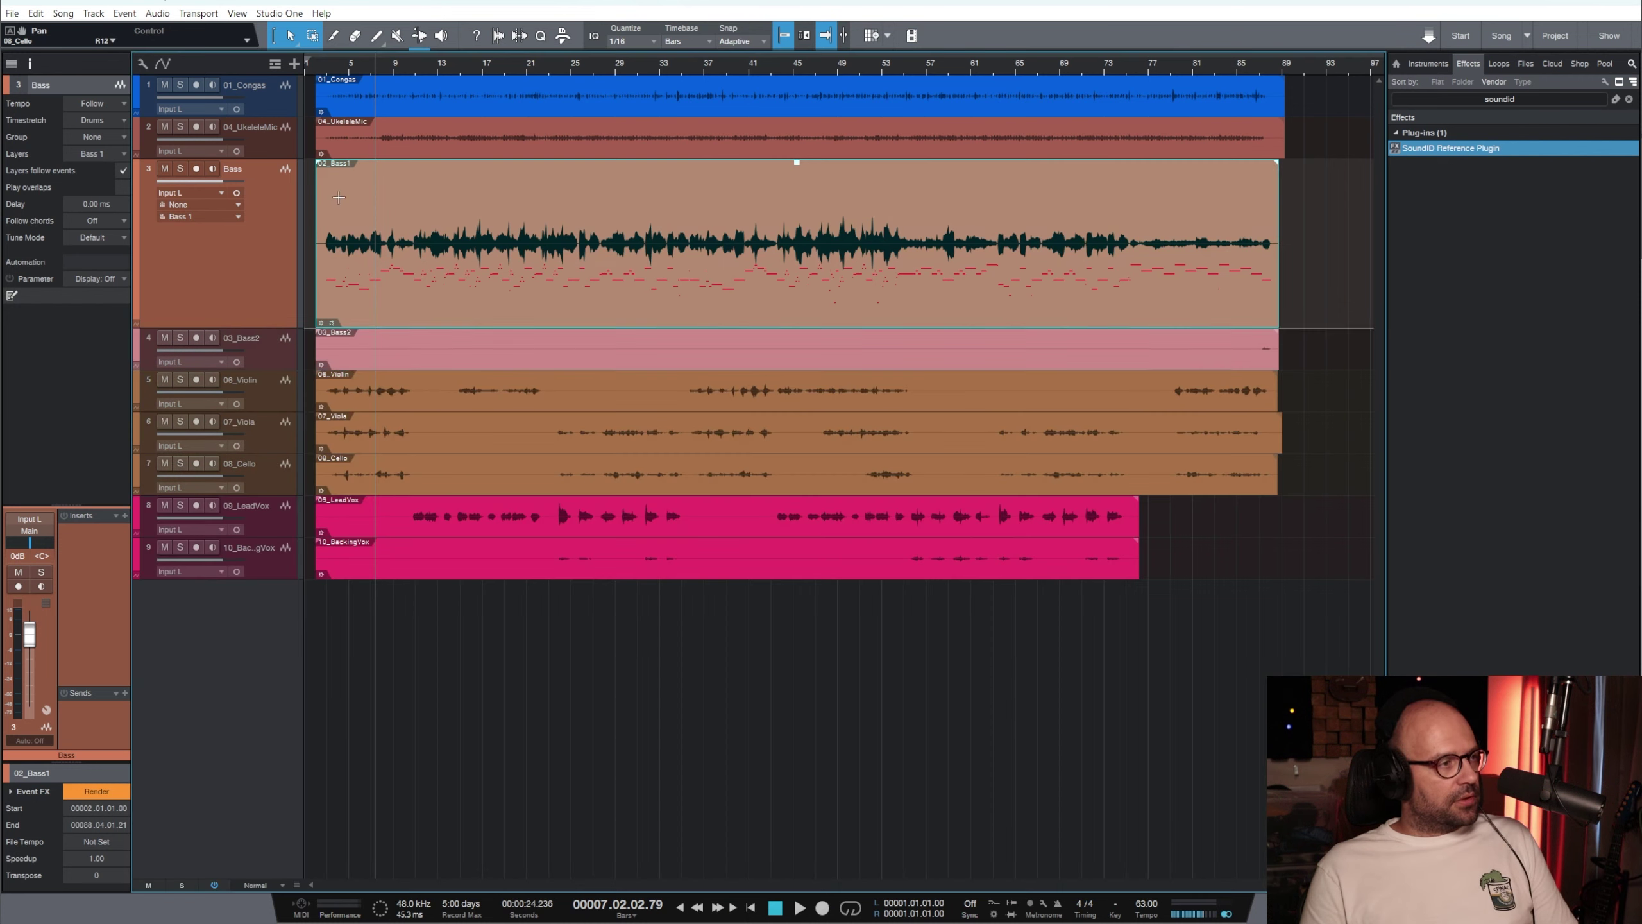
Play the song briefly from bar 3 to listen with the tuned bass
{"action": "left_click", "coordinate": [327, 65]}
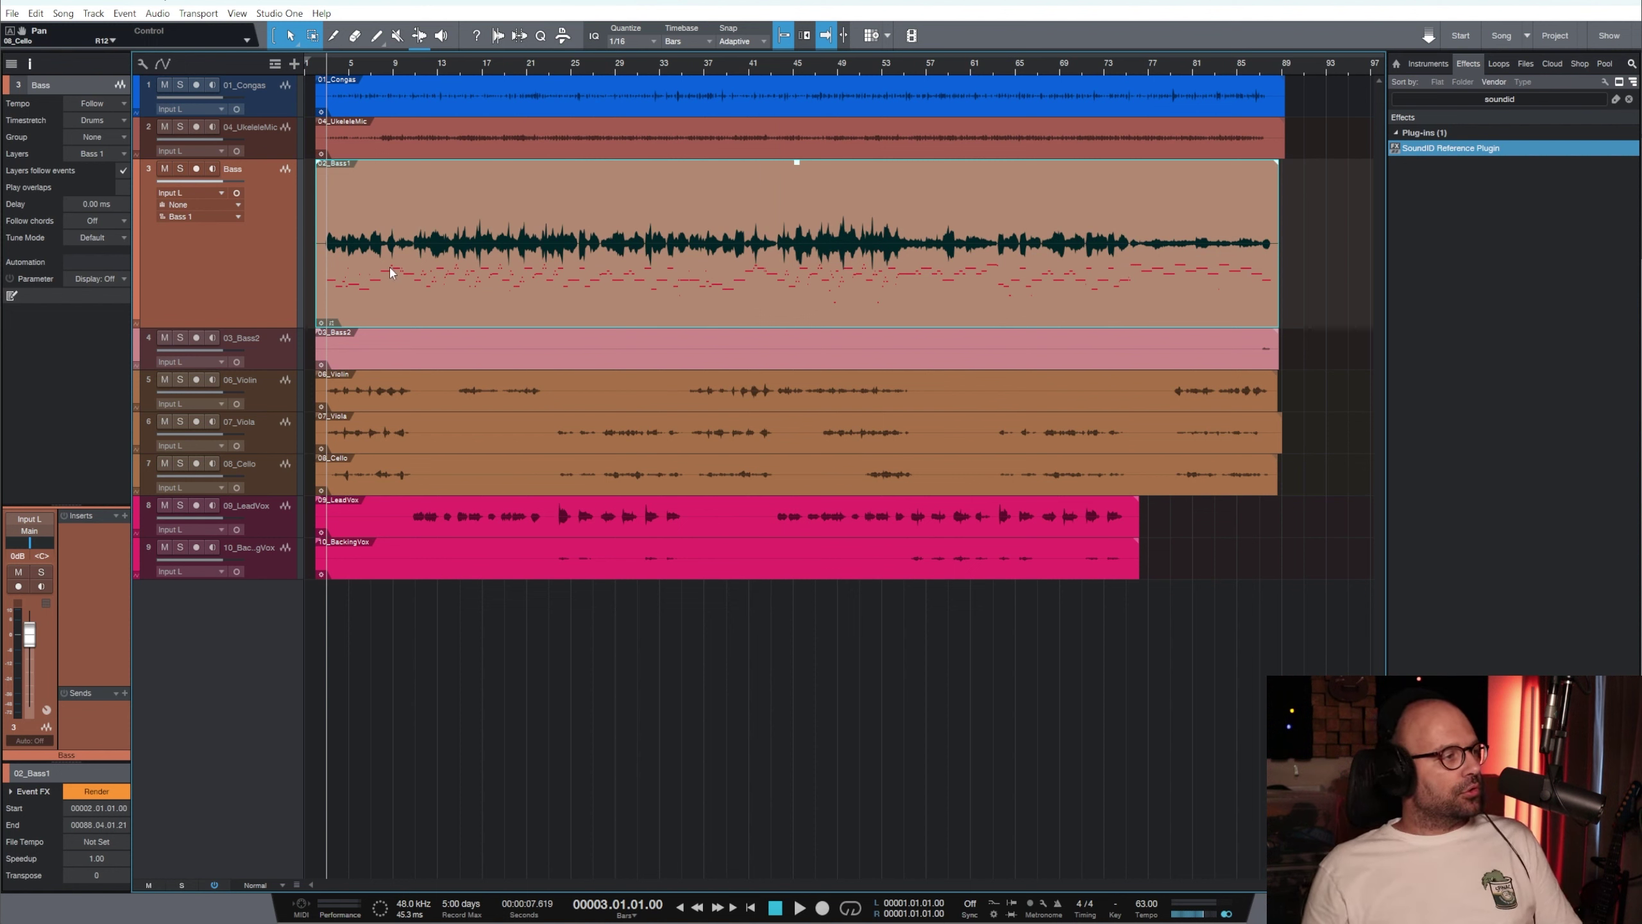
{"action": "key", "text": "space"}
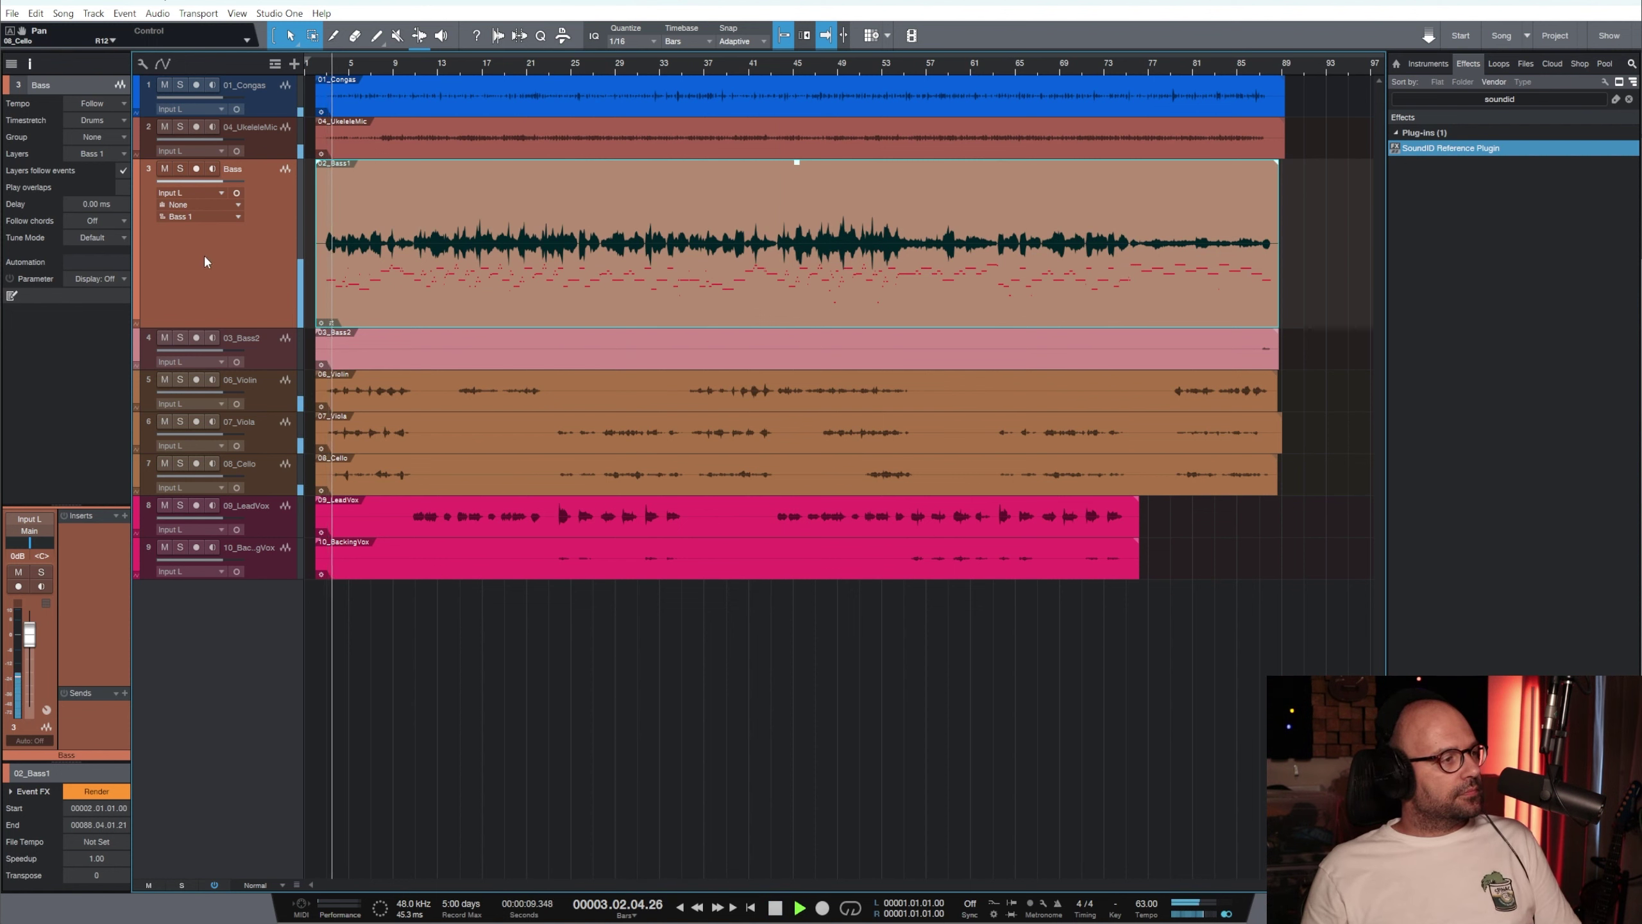
{"action": "key", "text": "space"}
Solo the 06_Violin track and open its audio event for editing with Melodyne
{"action": "left_click", "coordinate": [180, 380]}
{"action": "right_click", "coordinate": [480, 399]}
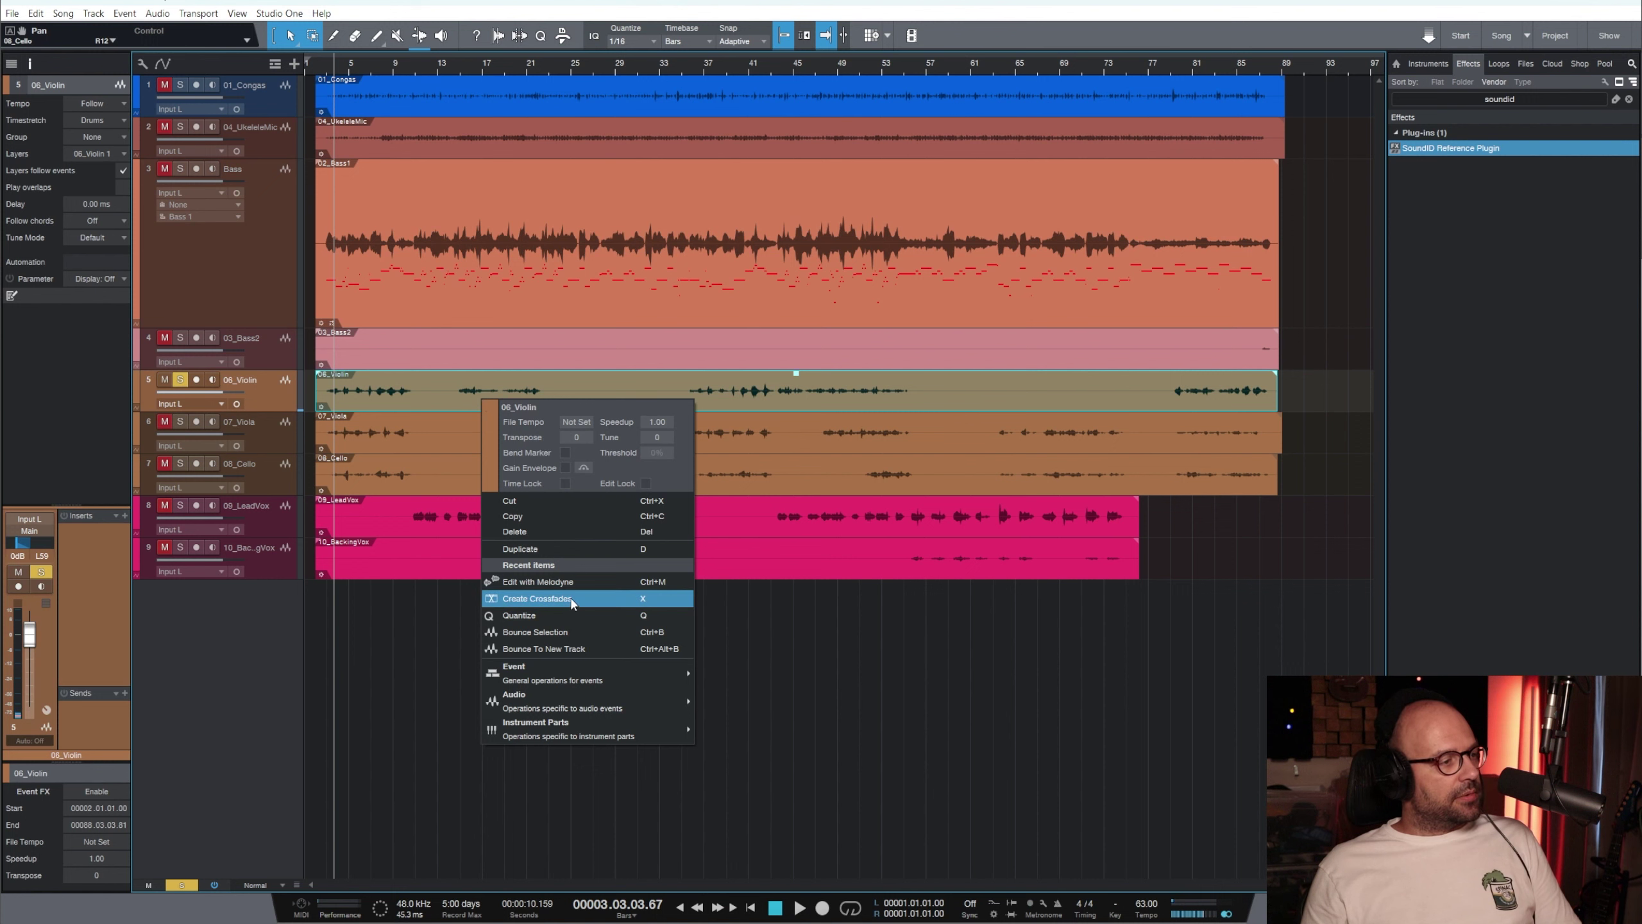
{"action": "left_click", "coordinate": [501, 537]}
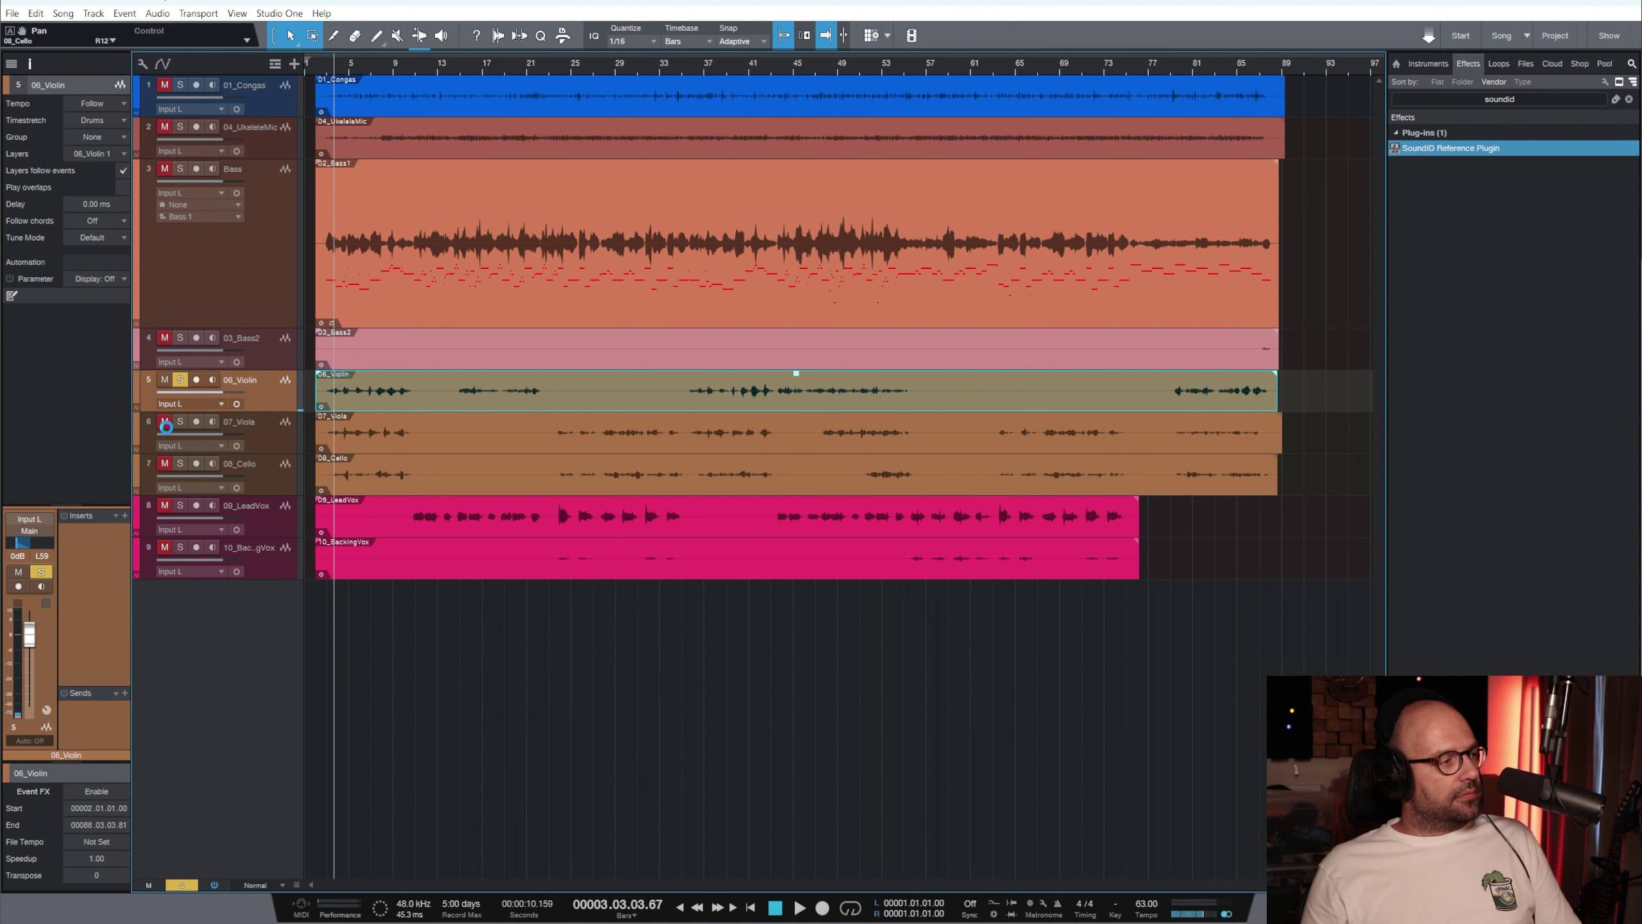
{"action": "key", "text": "ctrl+m"}
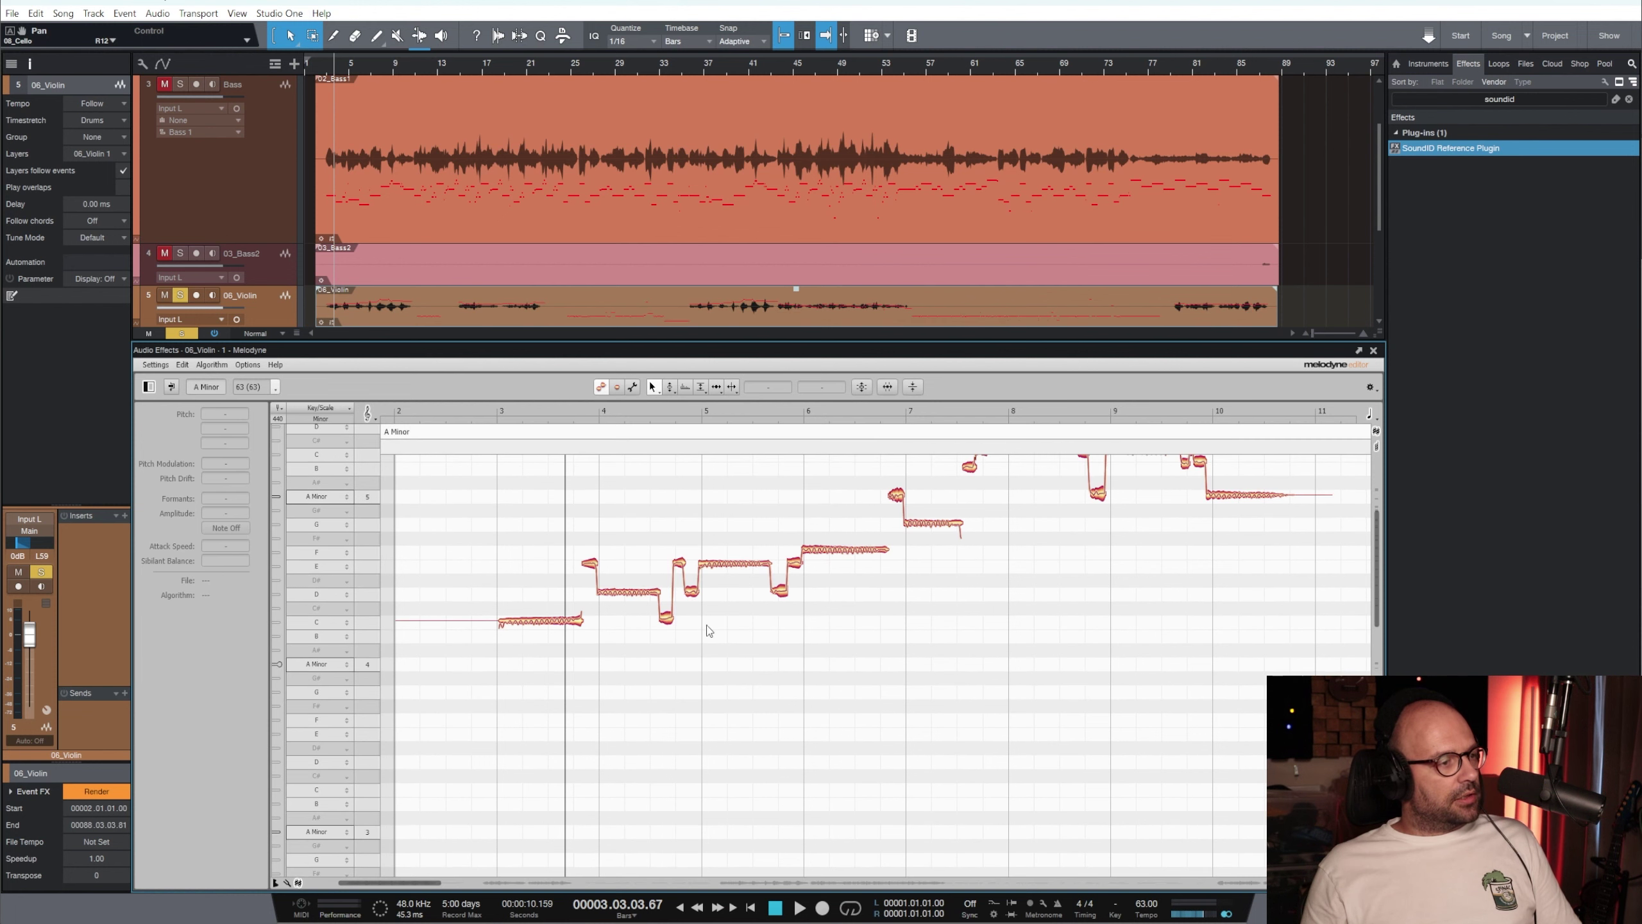
Examine the violin notes up close around bars 4 to 6, checking the long E note's pitch against the grid
{"action": "key", "text": "ctrl+a"}
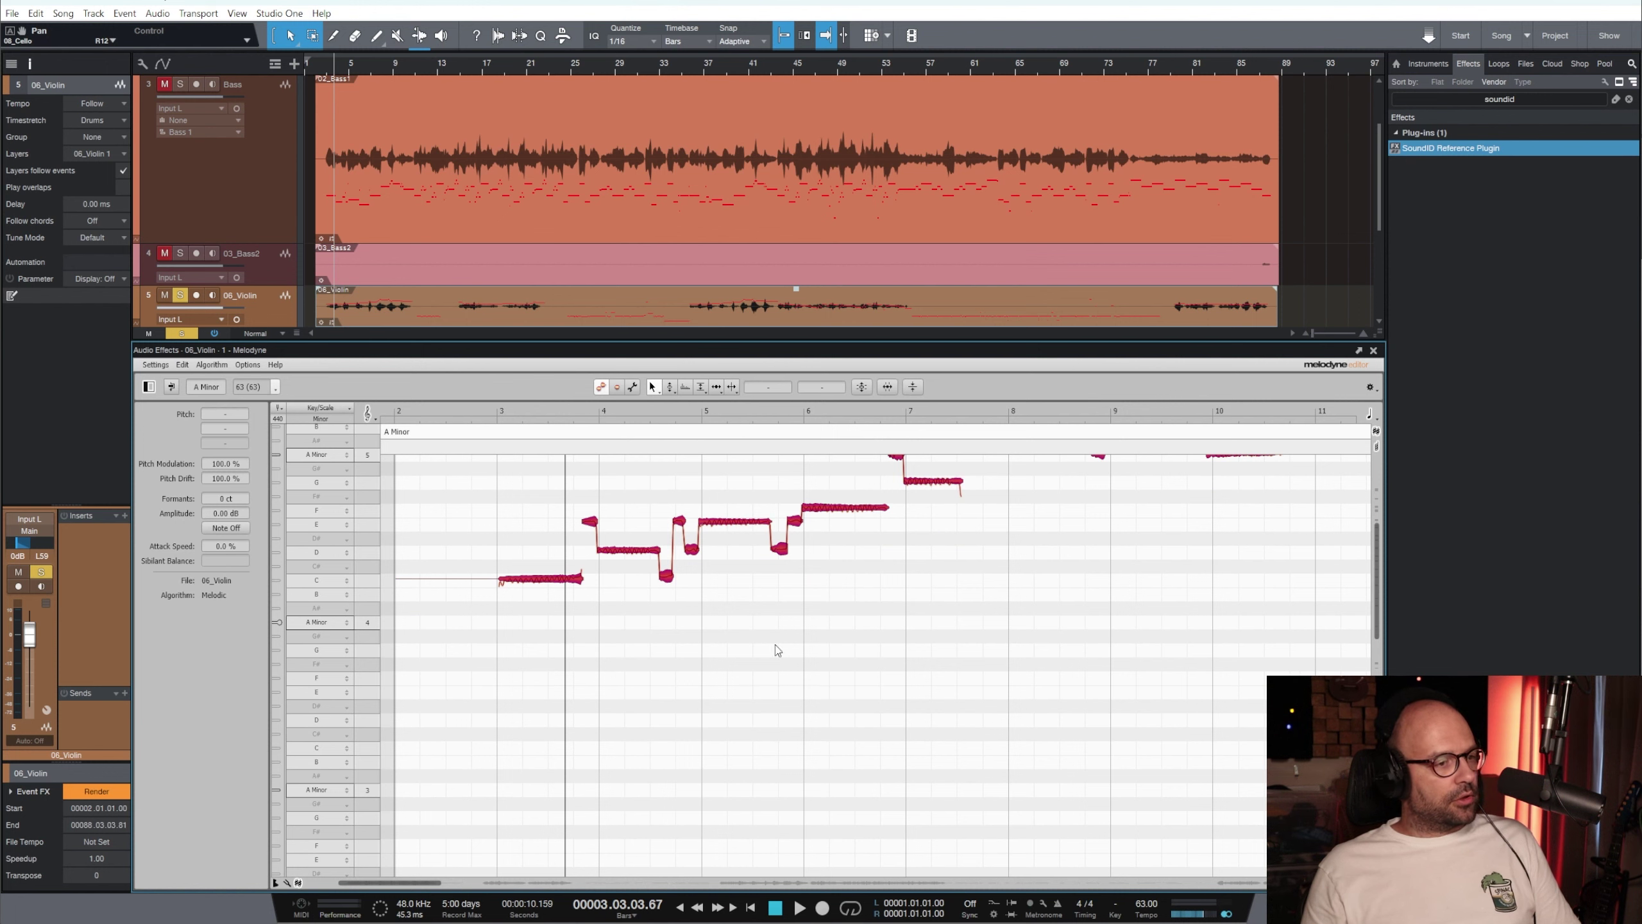
{"action": "left_click_drag", "start_coordinate": [579, 489], "coordinate": [769, 687]}
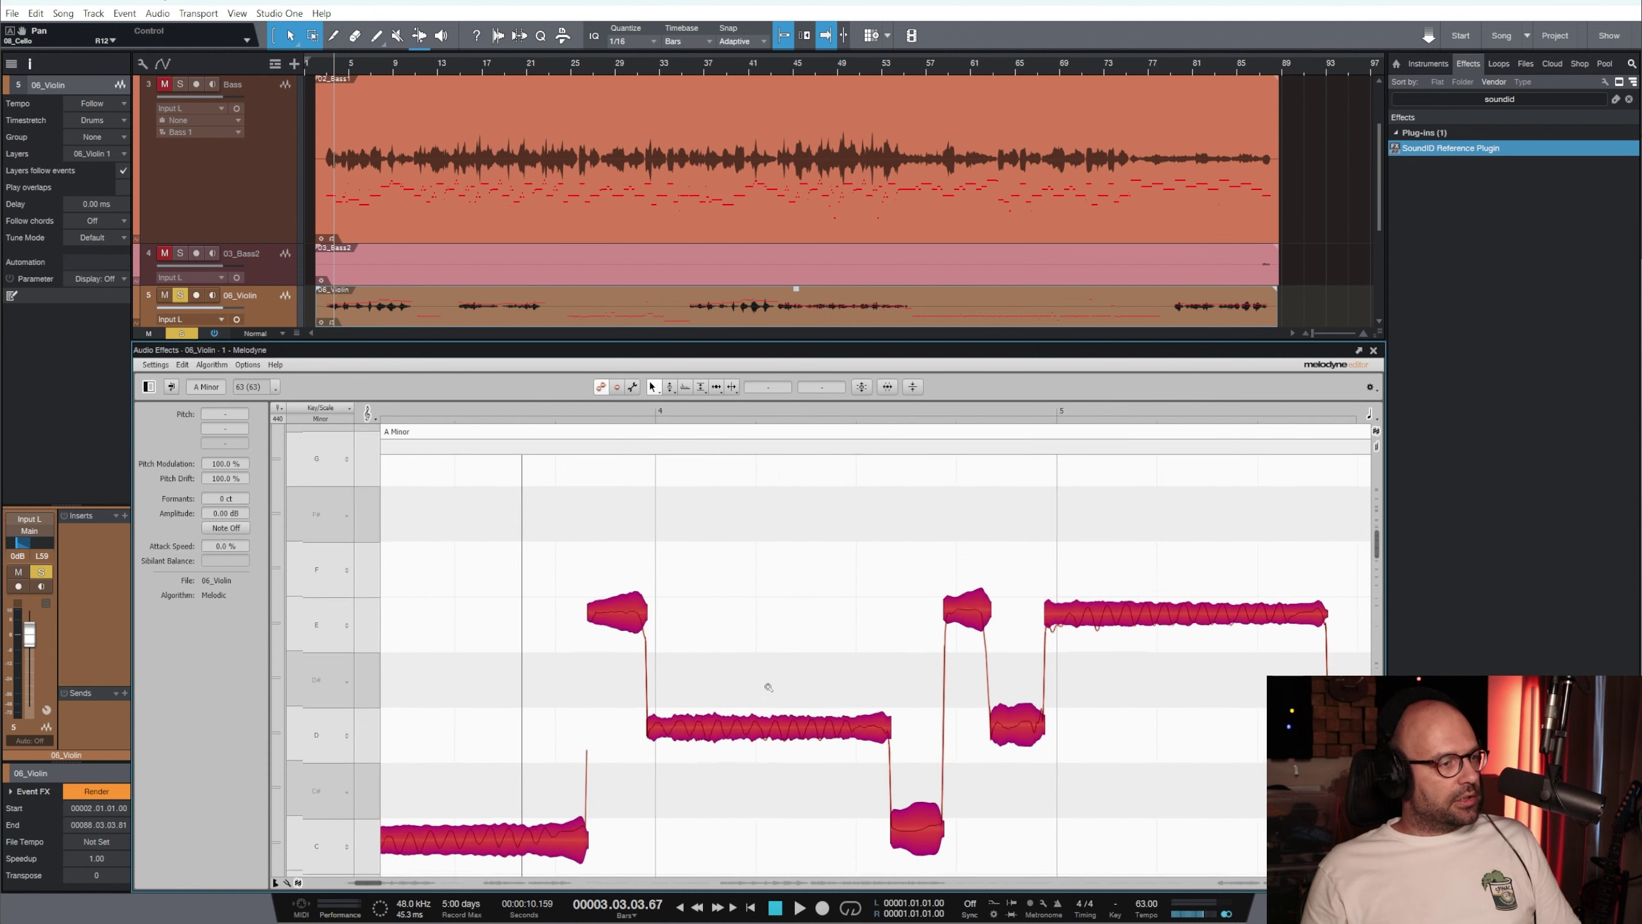
{"action": "left_click", "coordinate": [1168, 748]}
{"action": "left_click", "coordinate": [1075, 611]}
{"action": "left_click_drag", "start_coordinate": [1096, 615], "coordinate": [1097, 619]}
{"action": "left_click", "coordinate": [1078, 548]}
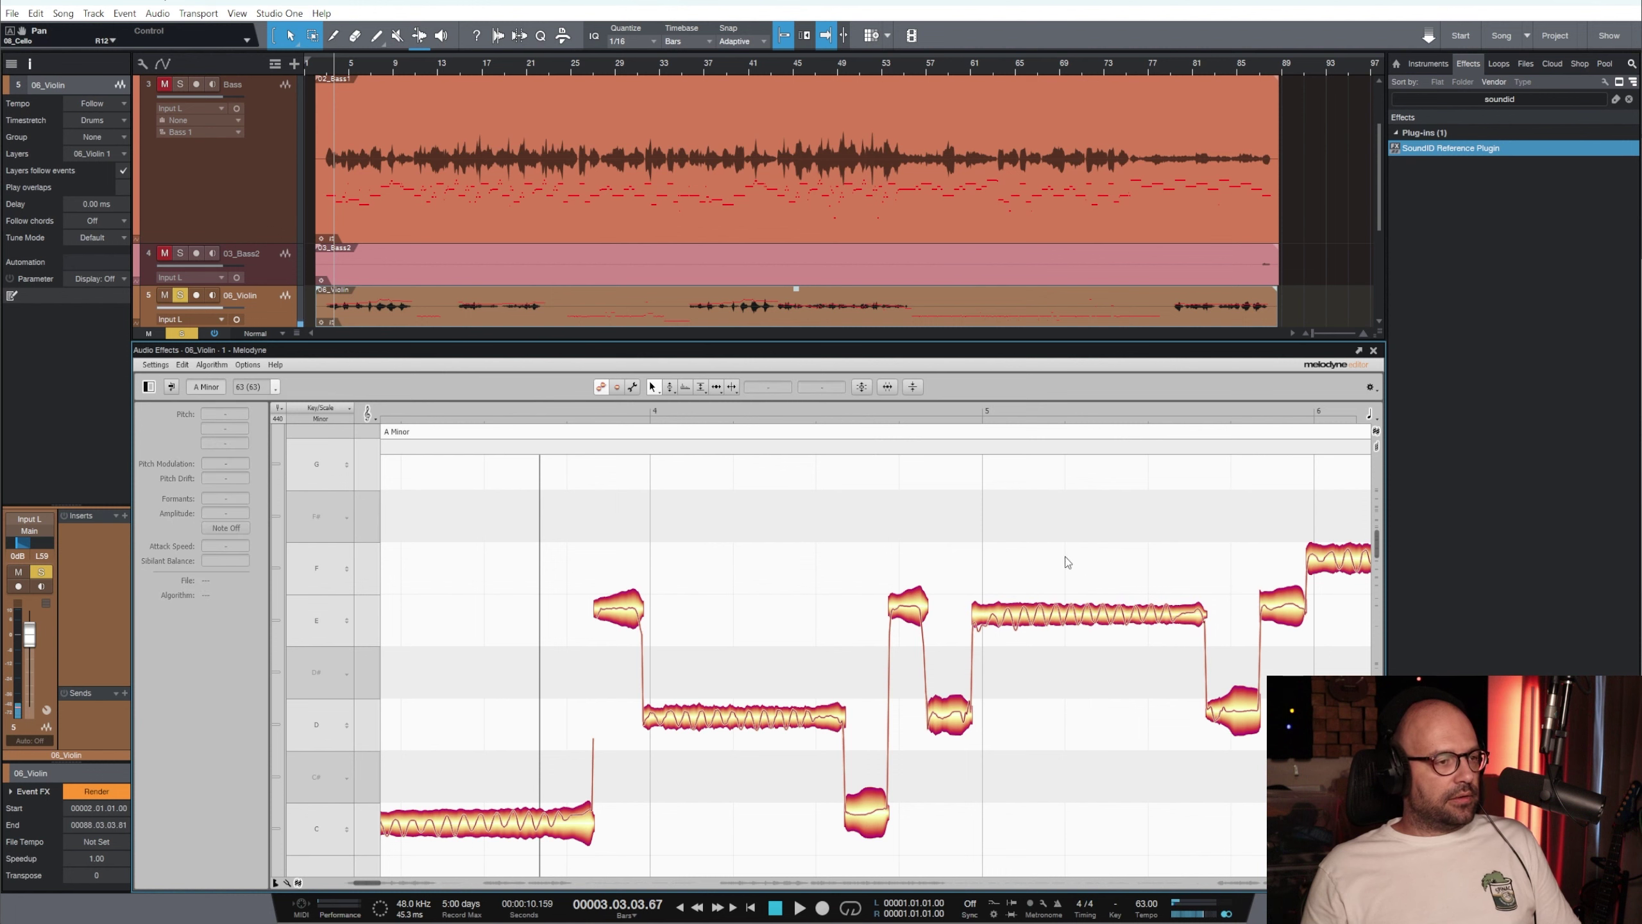
{"action": "left_click_drag", "start_coordinate": [1112, 559], "coordinate": [988, 486]}
Snap all violin notes to their nearest semitone centre and close the Melodyne editor
{"action": "key", "text": "ctrl+a"}
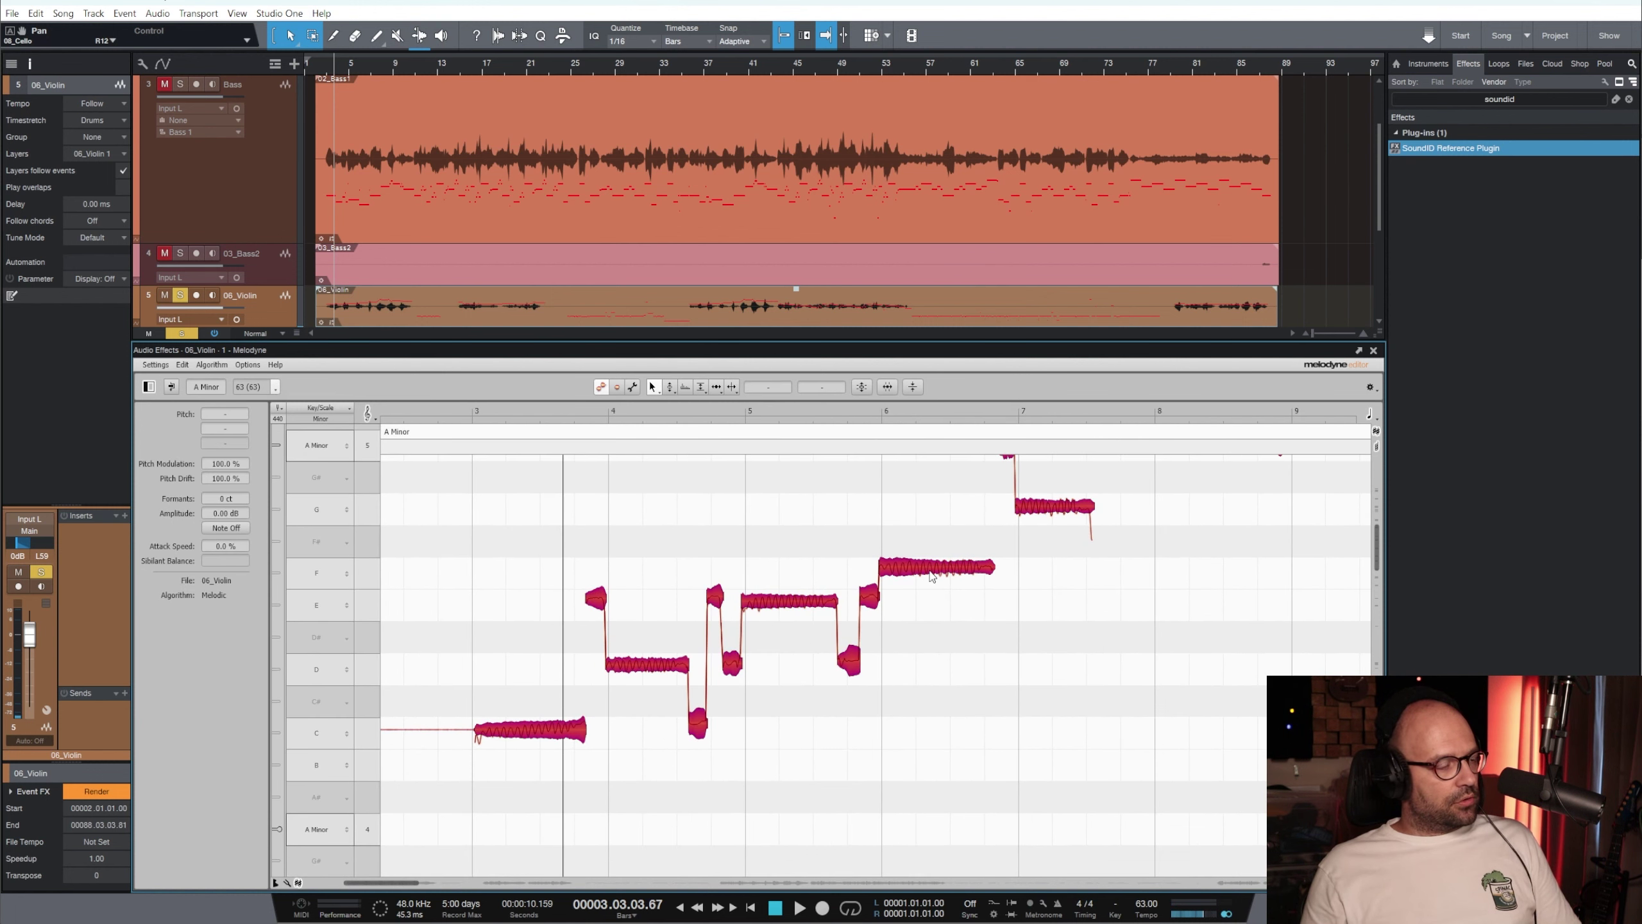
{"action": "left_click", "coordinate": [962, 665]}
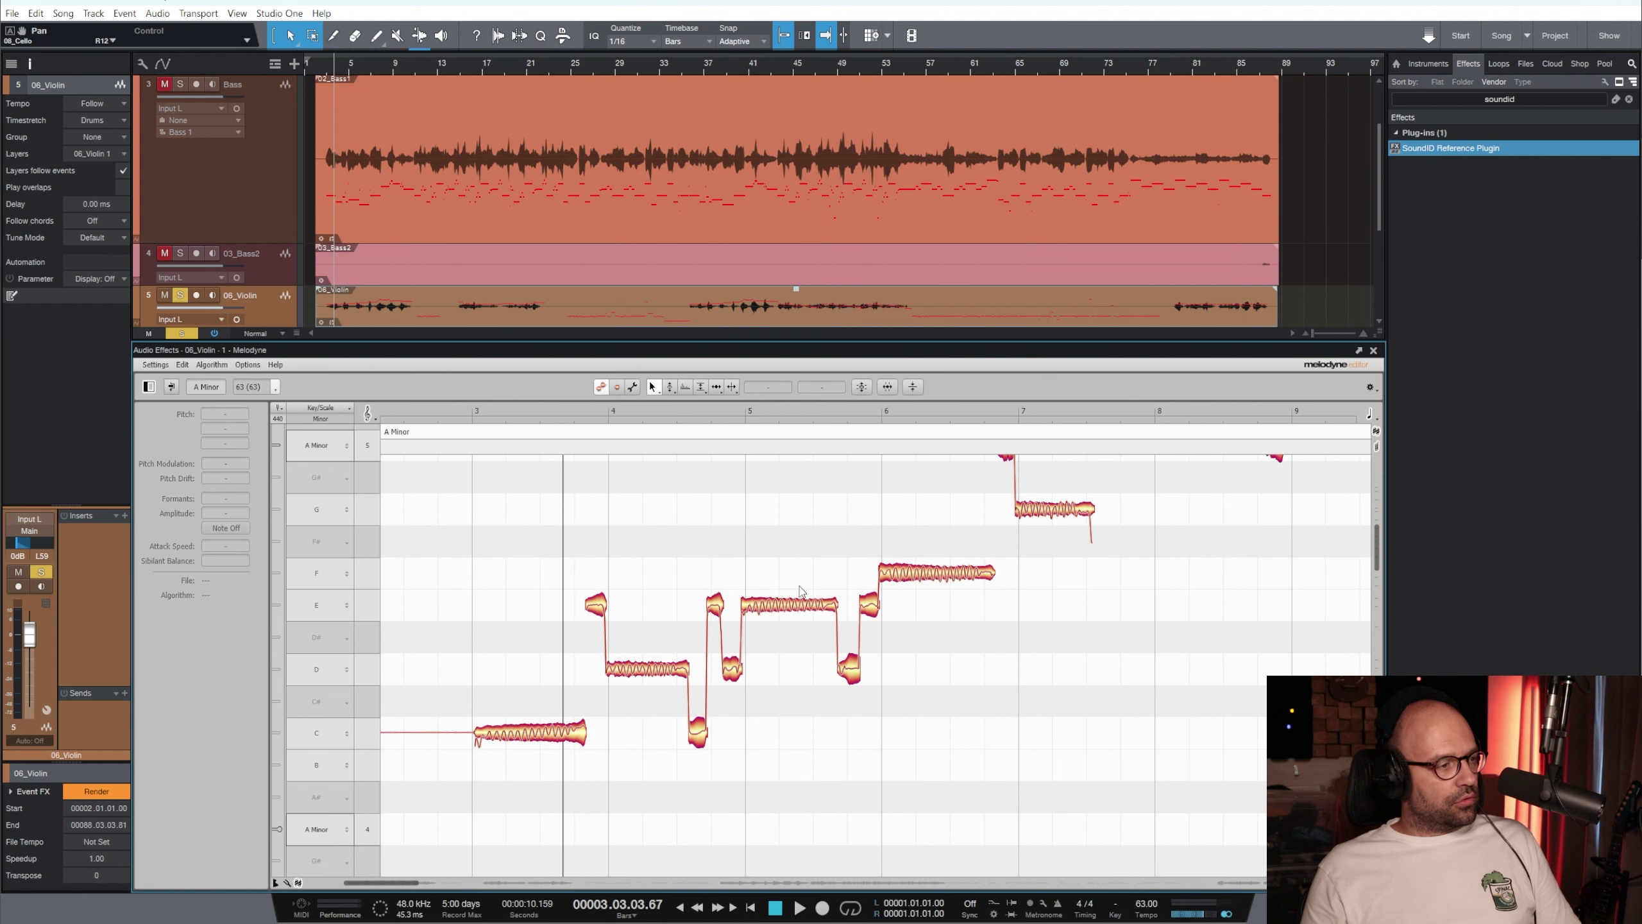
{"action": "scroll", "coordinate": [1090, 683], "scroll_direction": "up", "scroll_amount": 6}
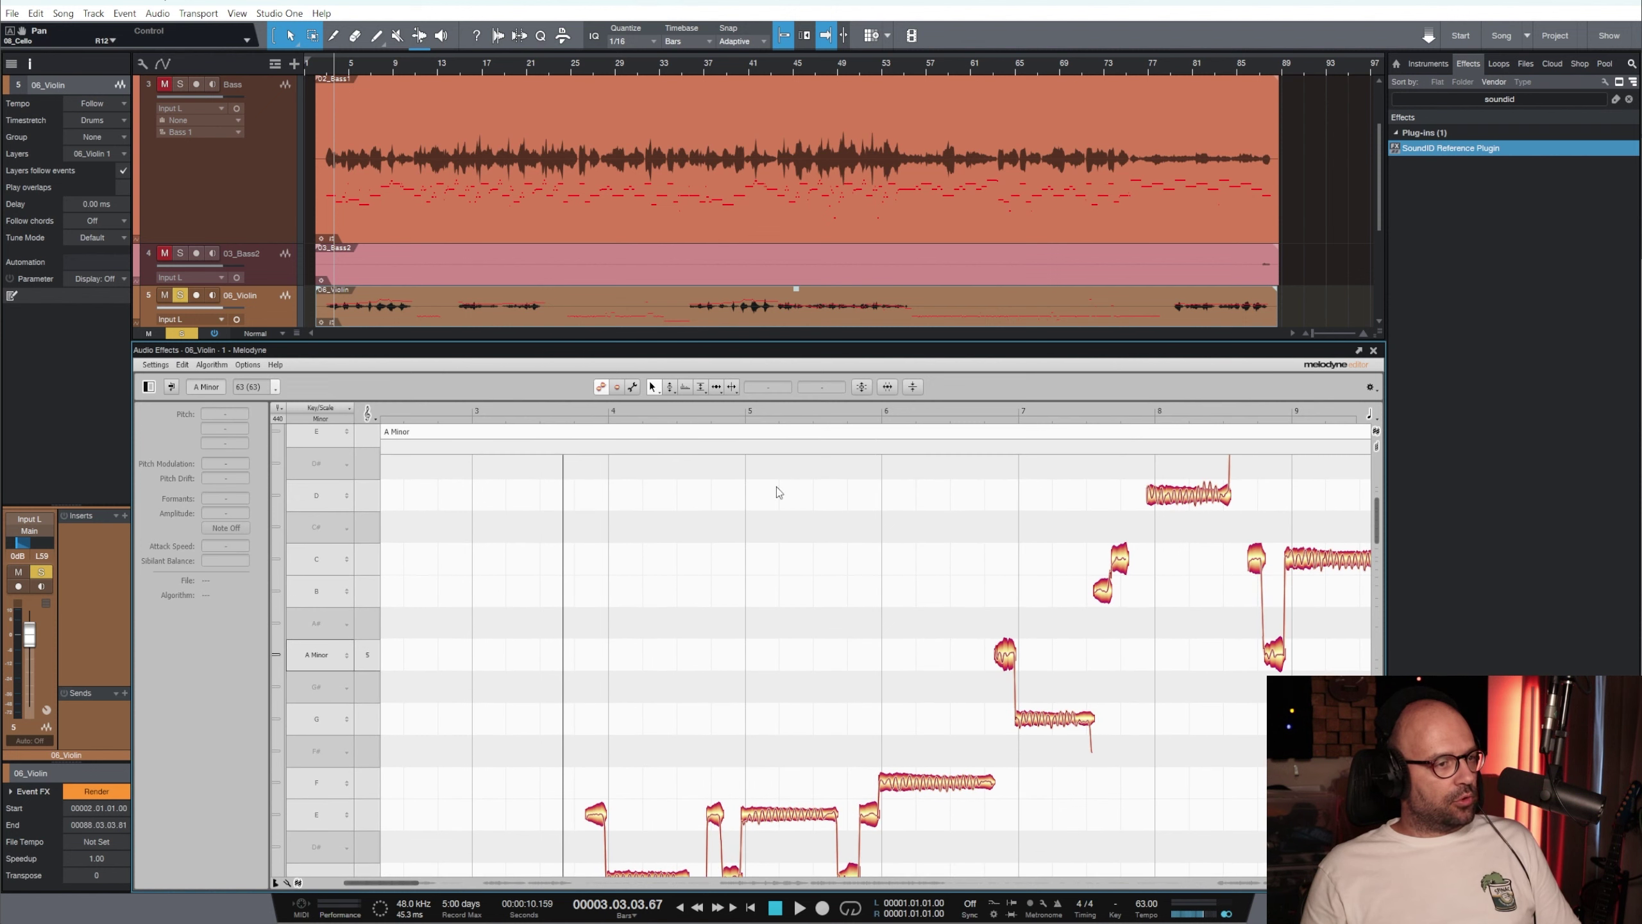
{"action": "left_click", "coordinate": [1372, 350]}
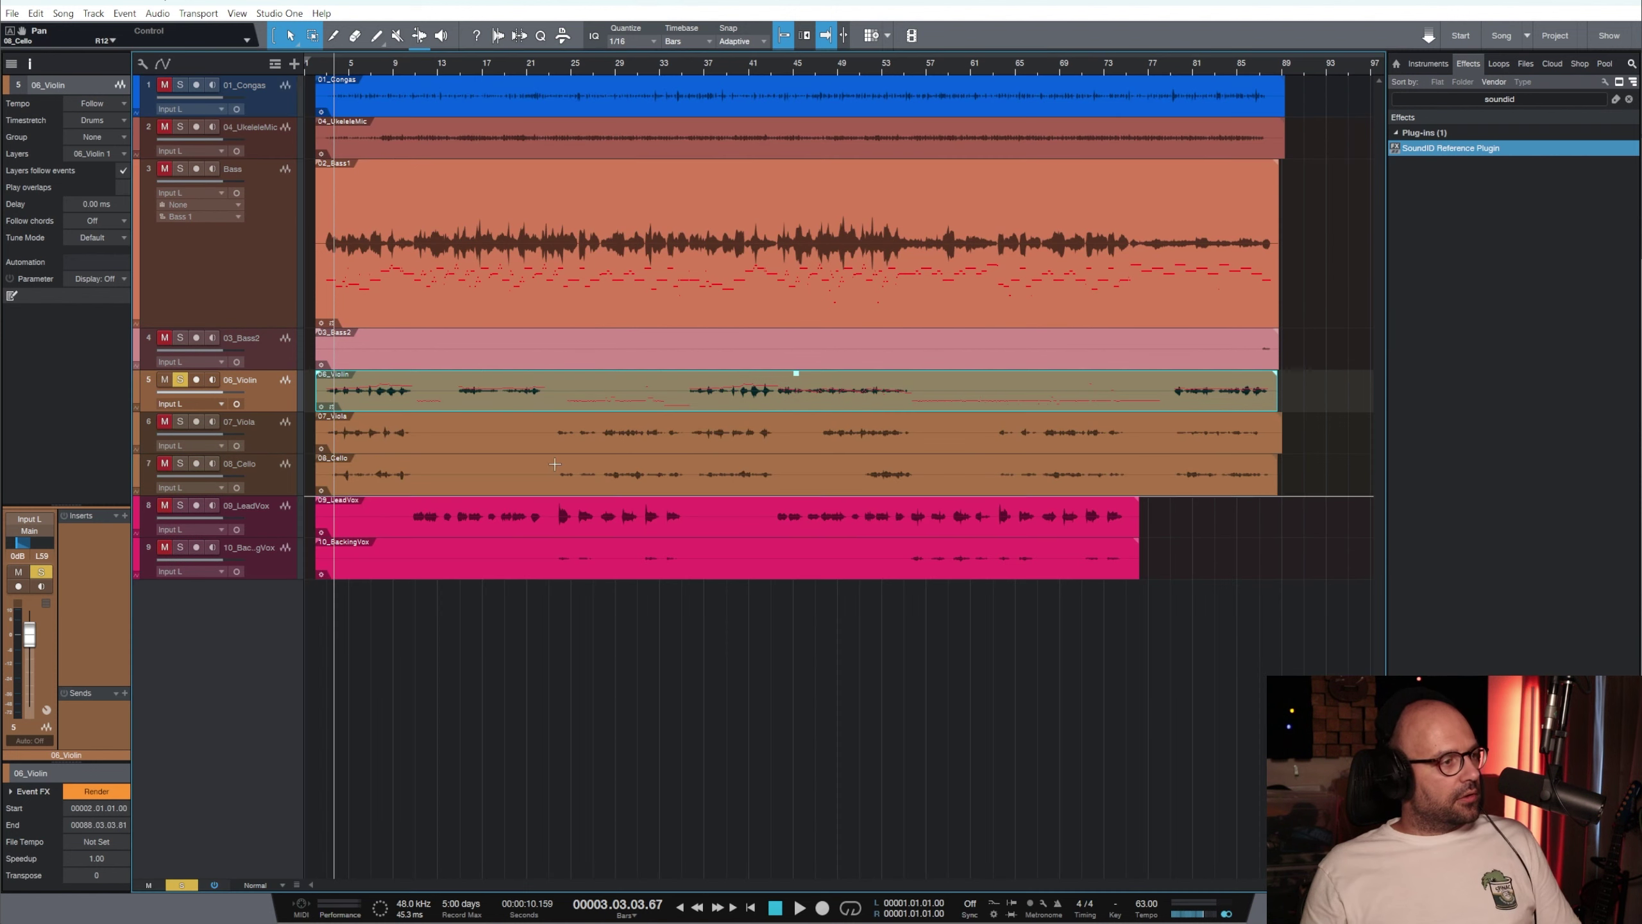
Open the 07_Viola event and the 08_Cello event for editing with Melodyne so both are analysed
{"action": "left_click", "coordinate": [640, 439]}
{"action": "right_click", "coordinate": [640, 439]}
{"action": "left_click", "coordinate": [708, 623]}
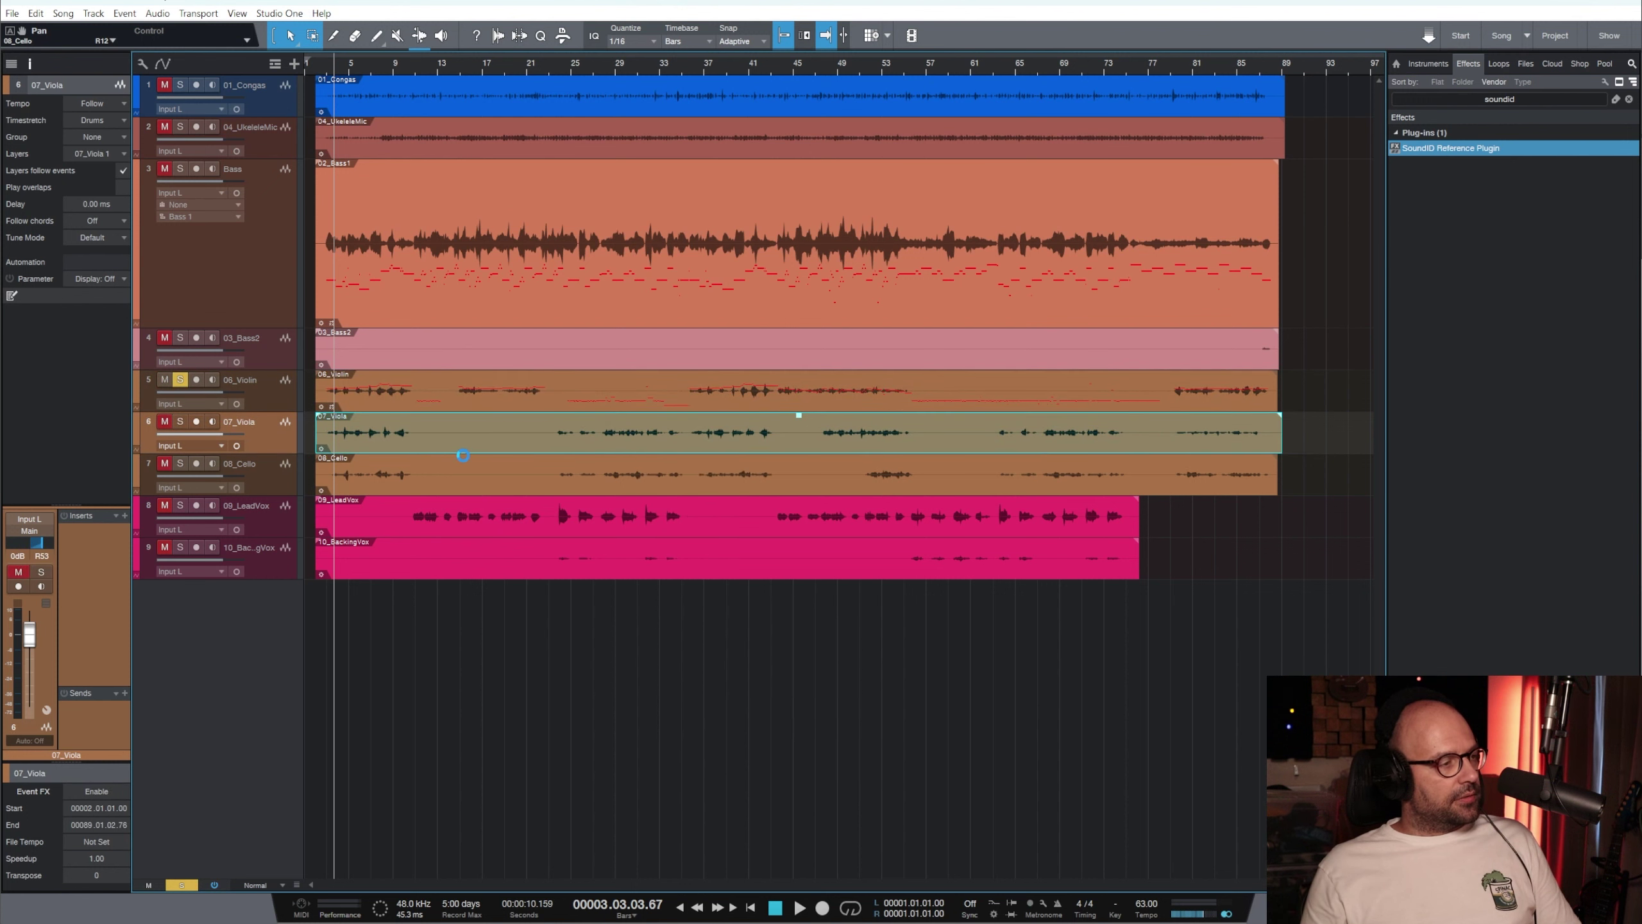
{"action": "scroll", "coordinate": [751, 276], "scroll_direction": "down", "scroll_amount": 3}
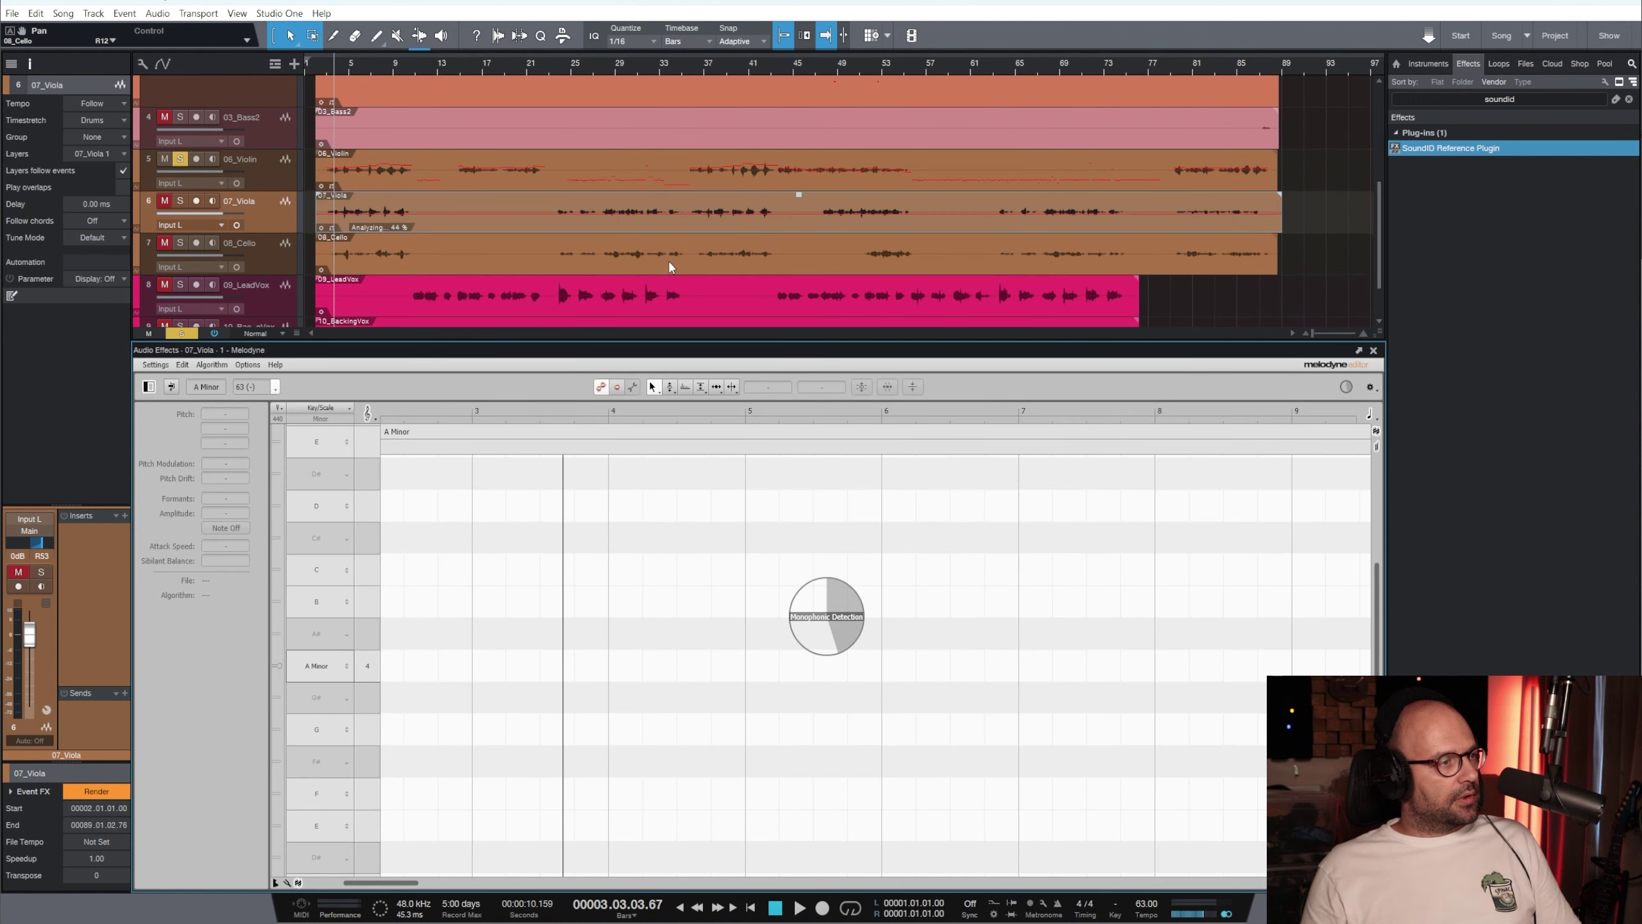
{"action": "left_click", "coordinate": [661, 262]}
{"action": "right_click", "coordinate": [633, 254]}
{"action": "left_click", "coordinate": [684, 437]}
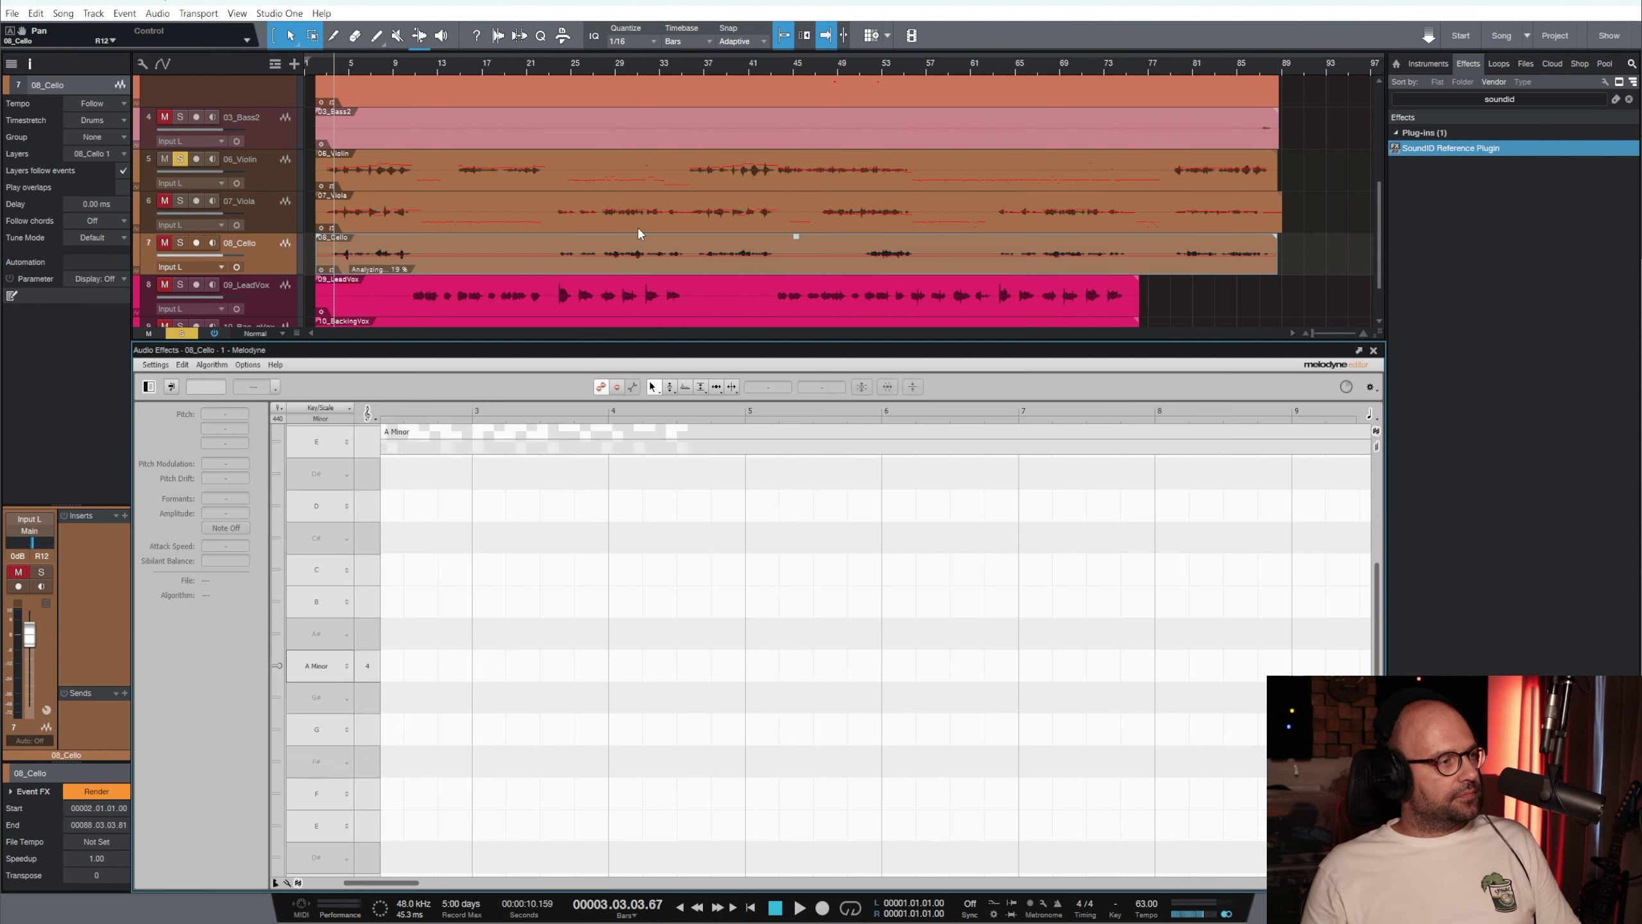
Snap all notes of the viola event and of the cello event to their nearest semitone centre
{"action": "left_click", "coordinate": [641, 226]}
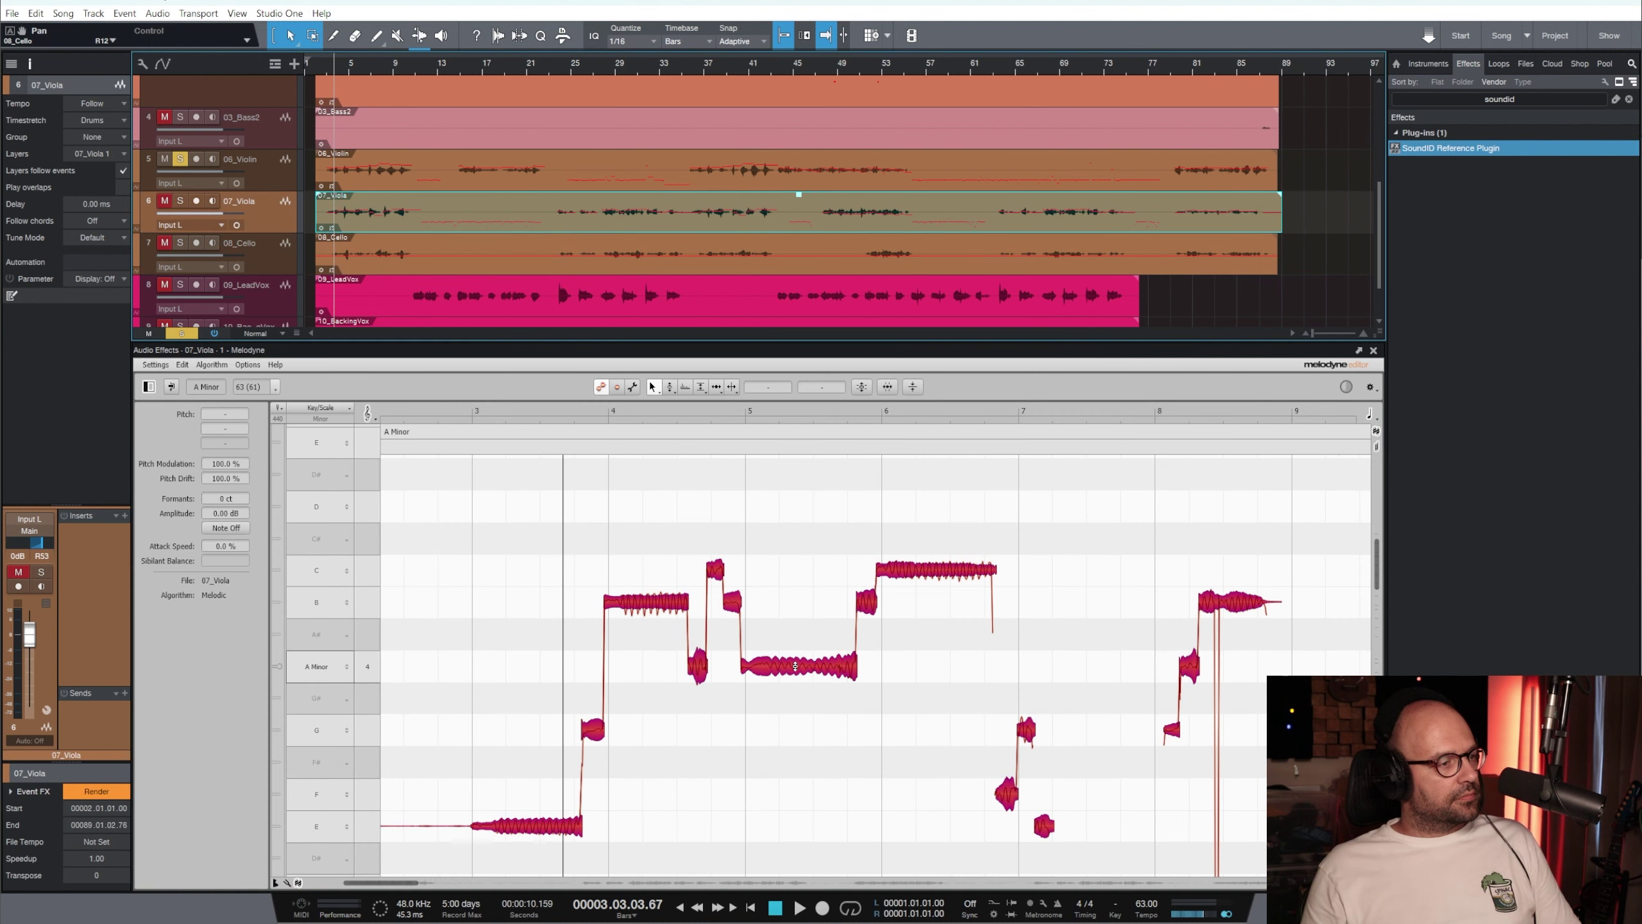
{"action": "left_click", "coordinate": [661, 262]}
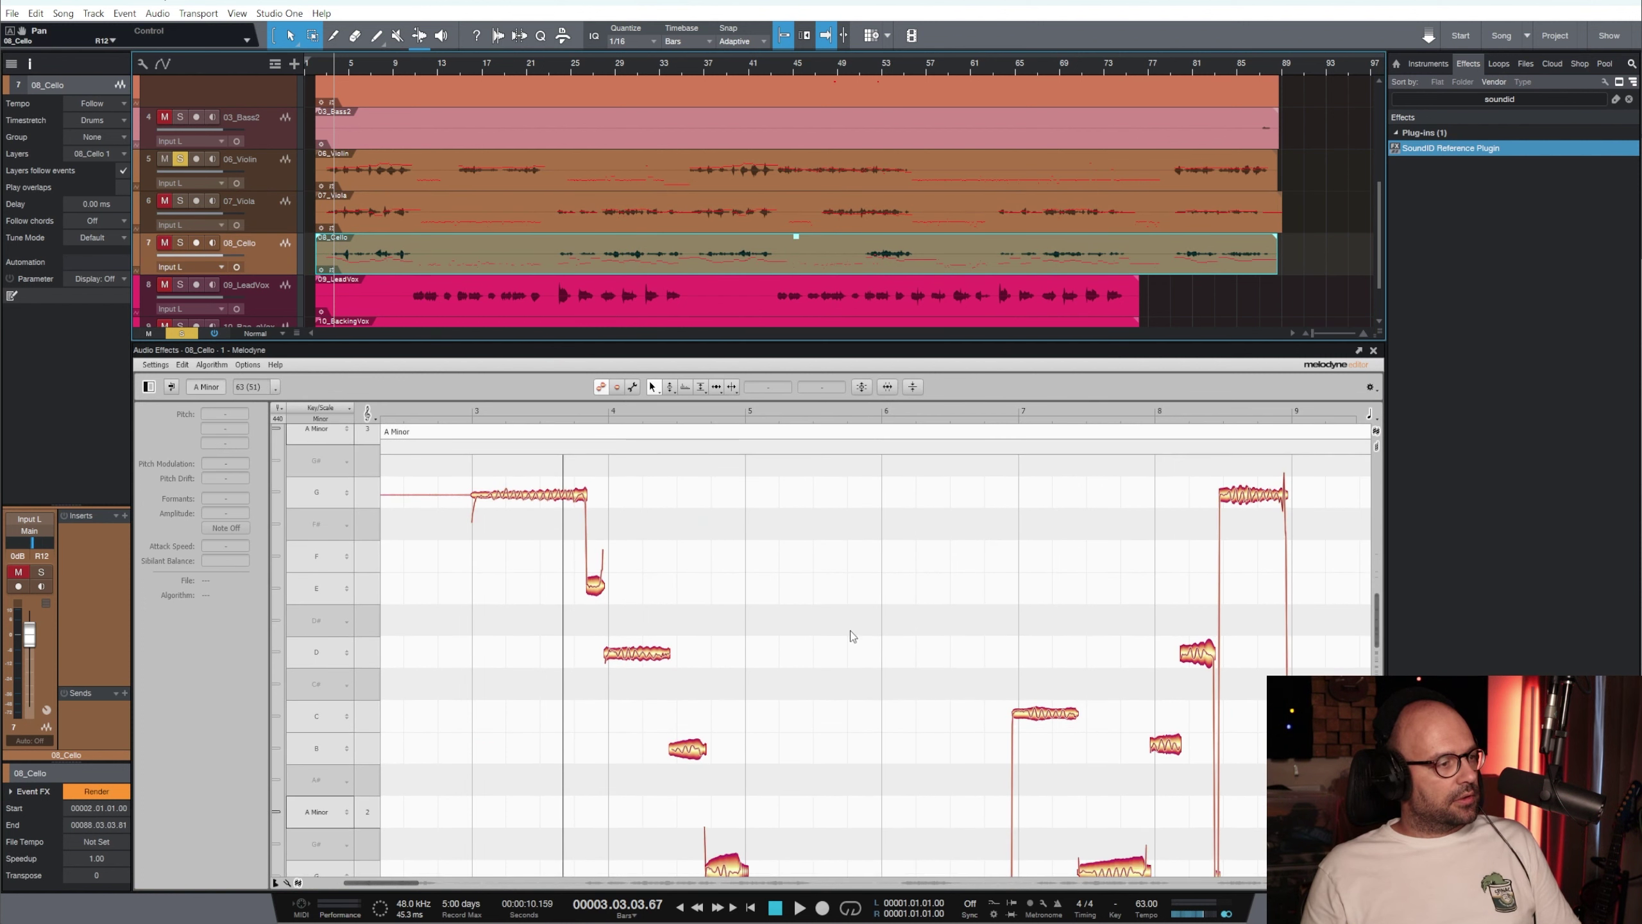
{"action": "left_click", "coordinate": [784, 622]}
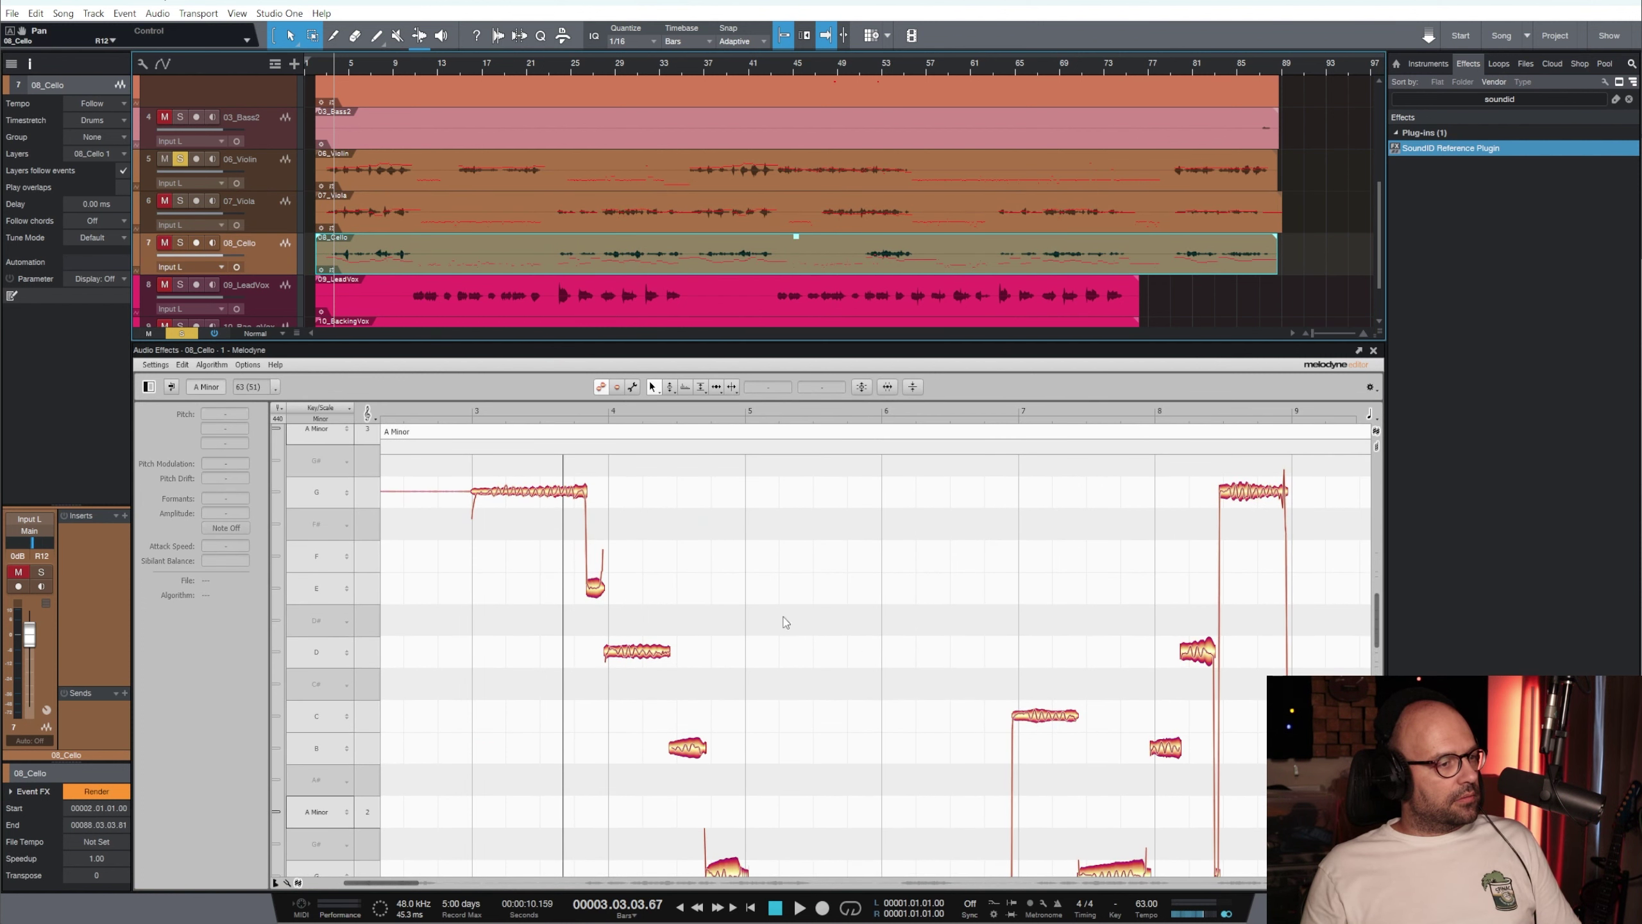
Close the Melodyne editor, solo both bass tracks along with the strings, and audition the bass and string parts together
{"action": "left_click", "coordinate": [1373, 351]}
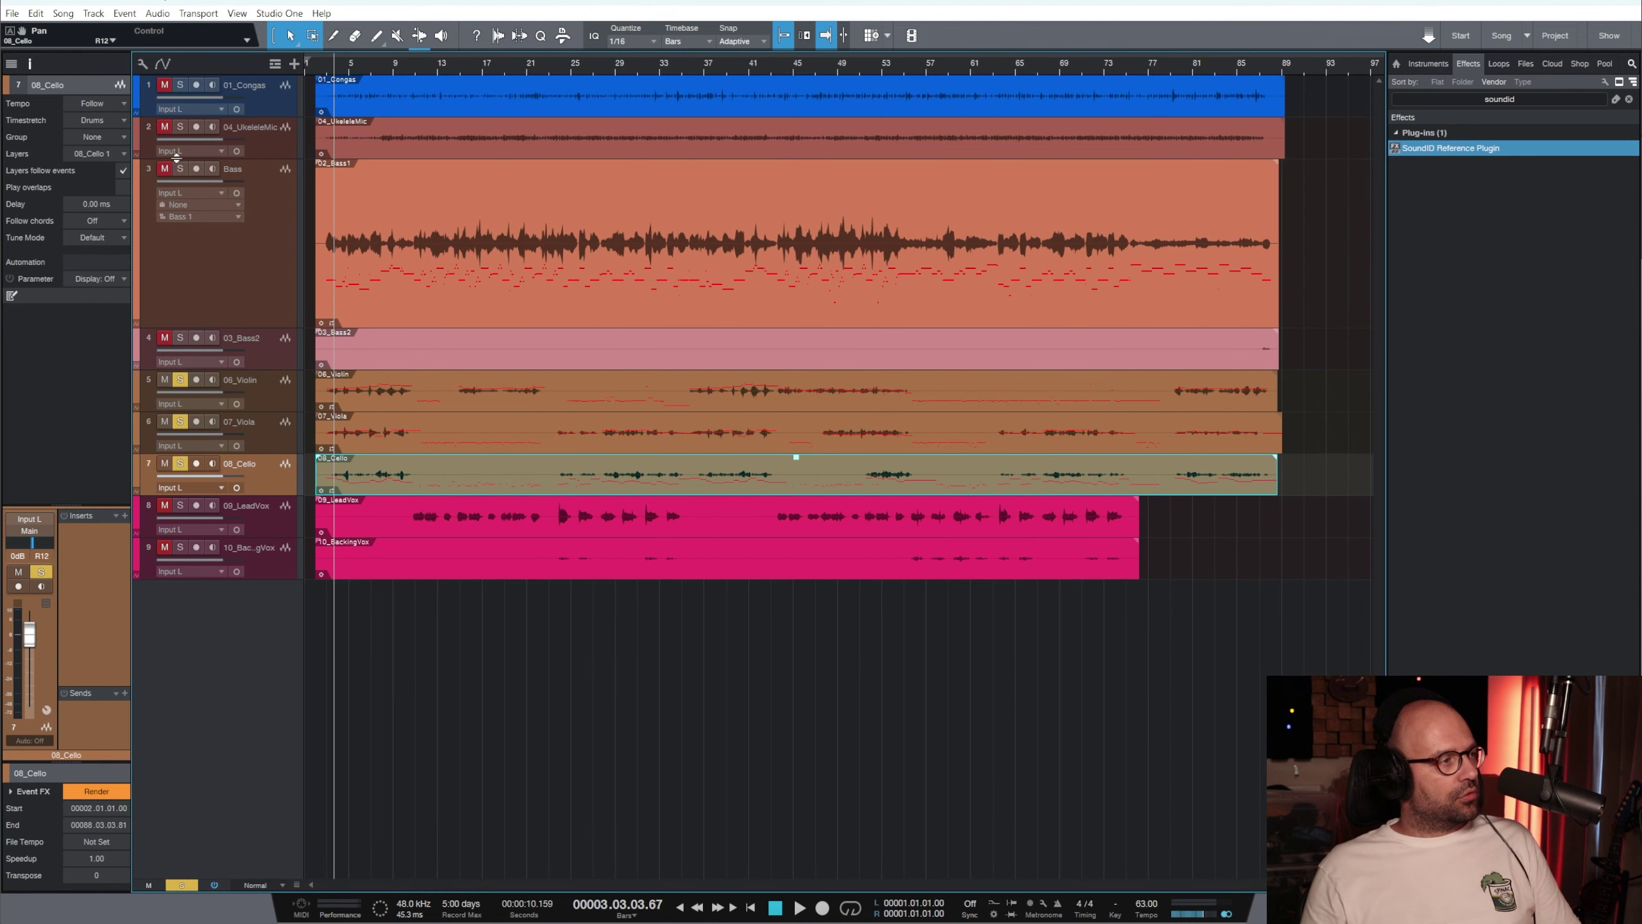
{"action": "left_click", "coordinate": [181, 338]}
{"action": "key", "text": "space"}
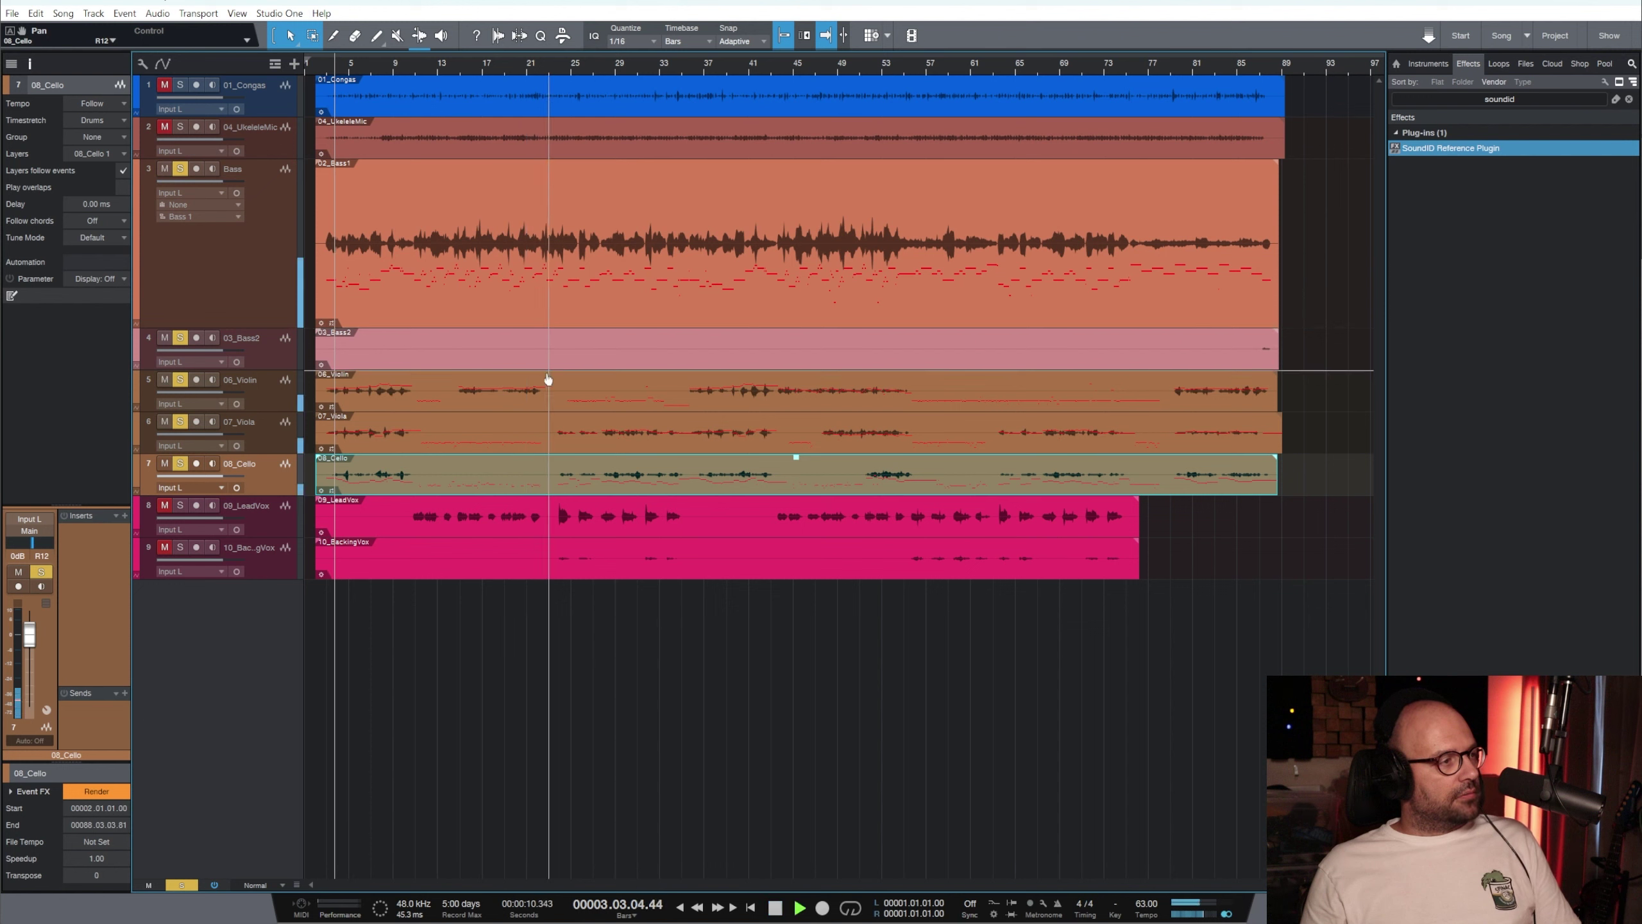
{"action": "left_click", "coordinate": [271, 440]}
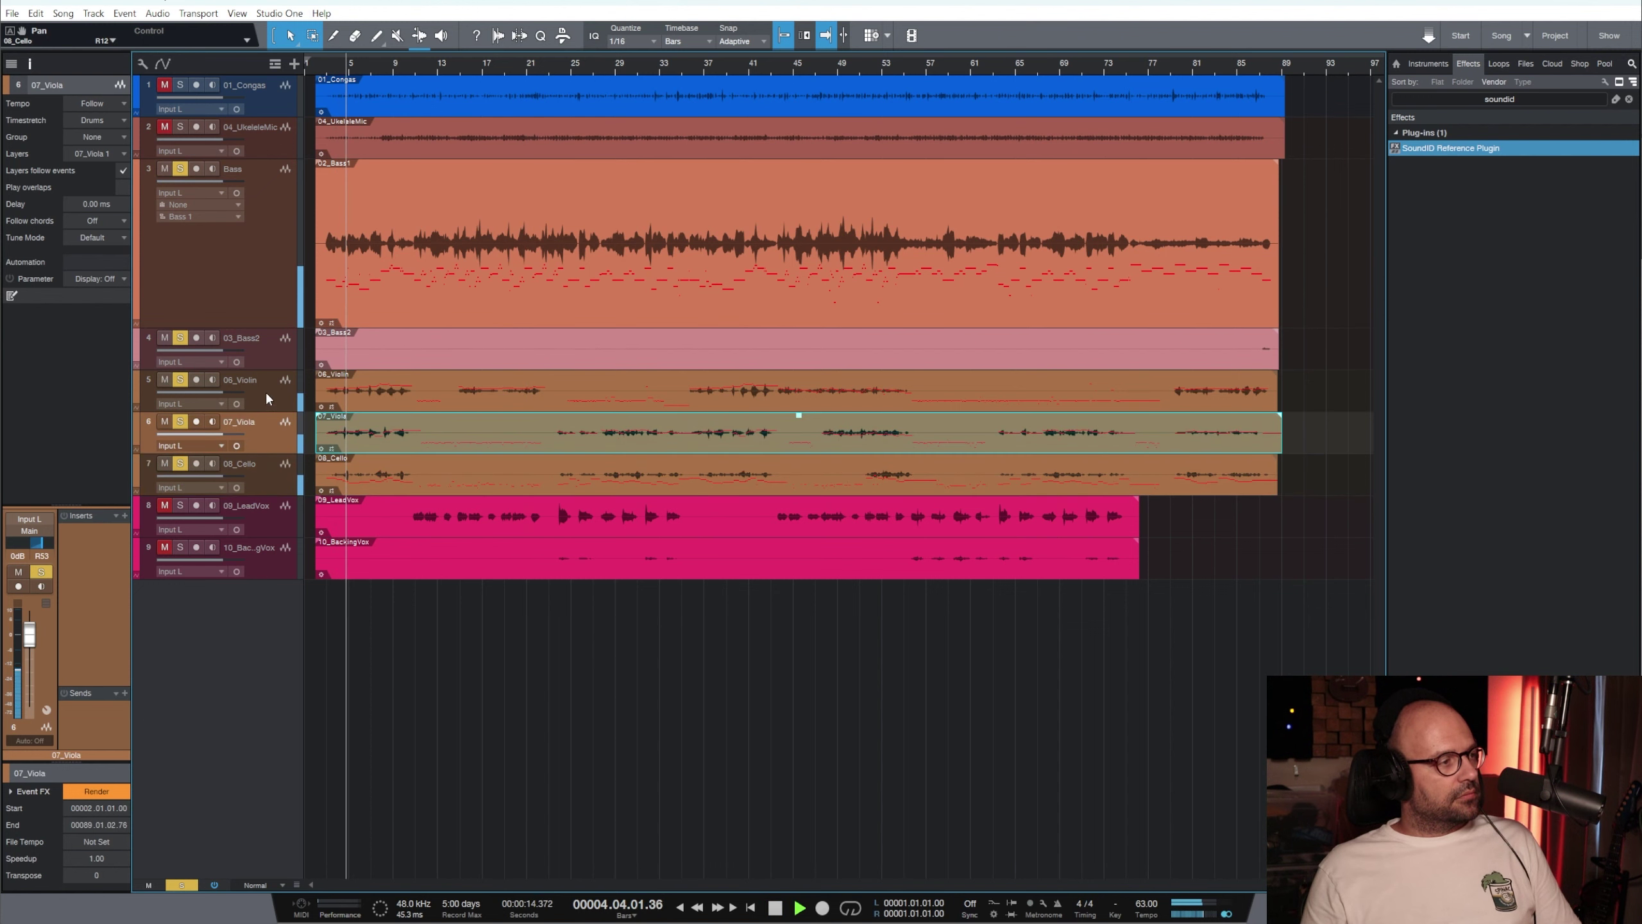
{"action": "left_click", "coordinate": [265, 463]}
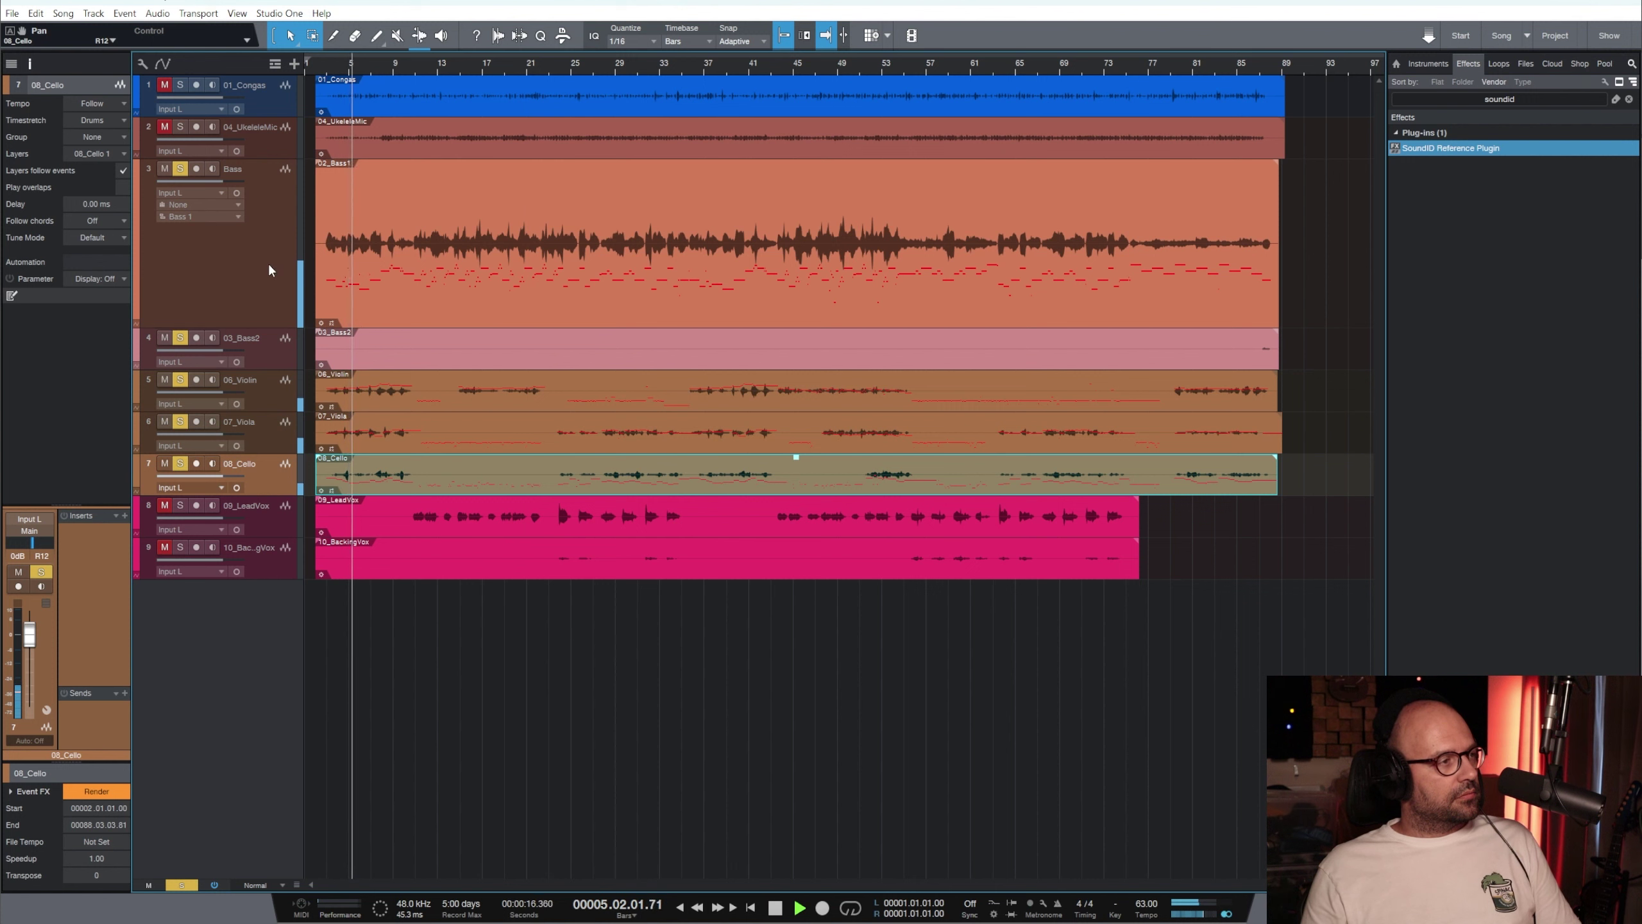
{"action": "left_click", "coordinate": [269, 266]}
{"action": "left_click", "coordinate": [267, 481]}
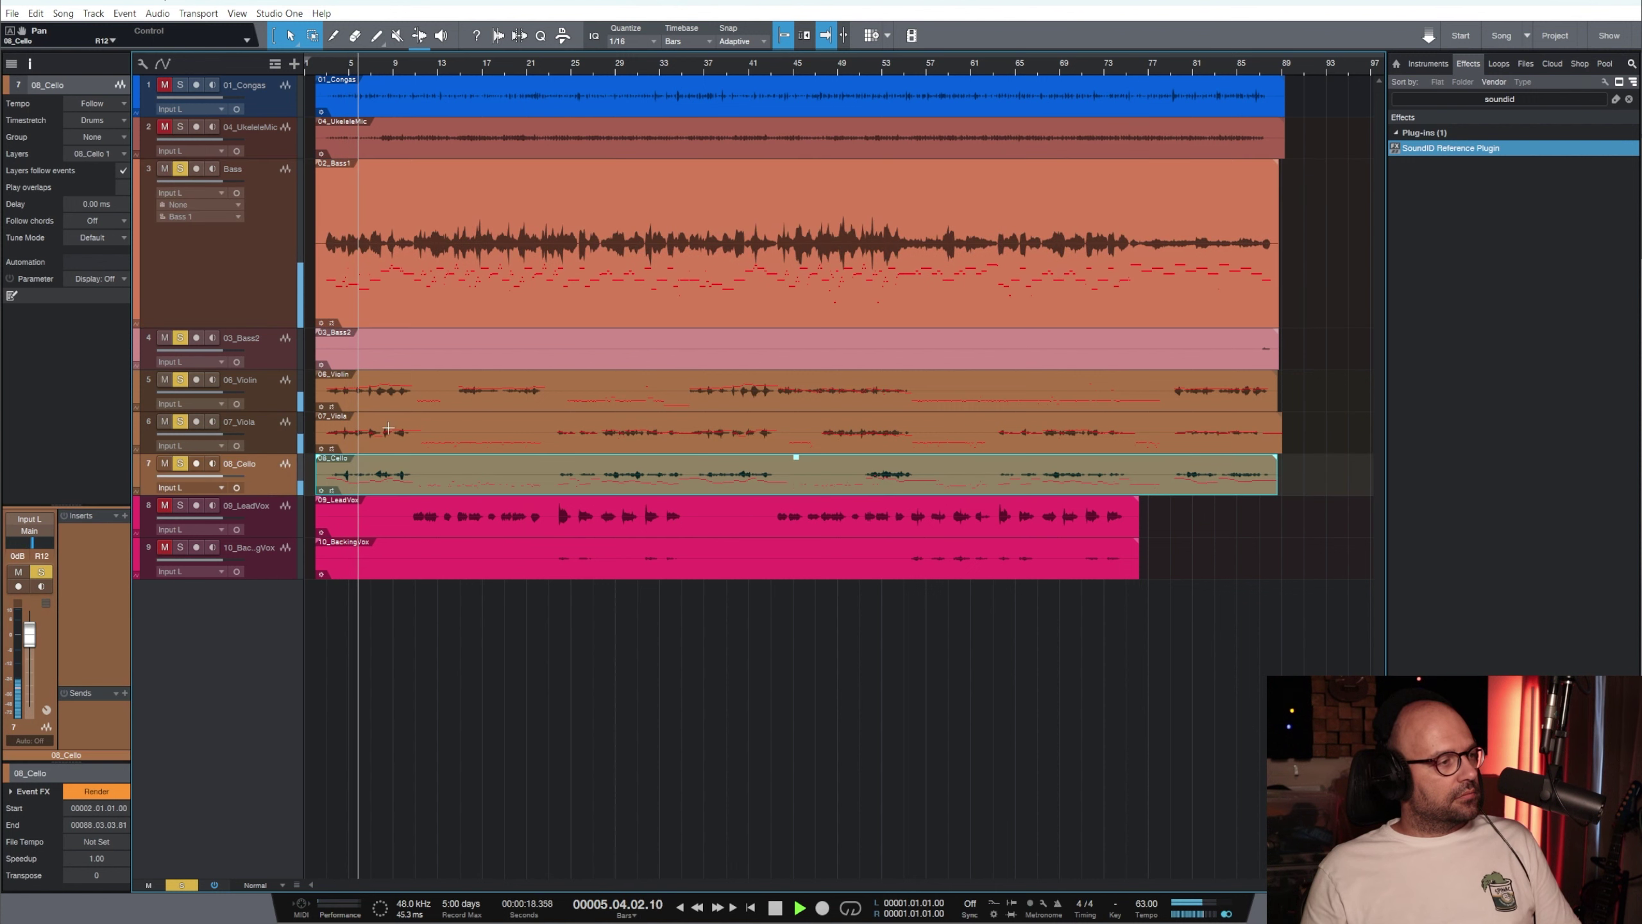
Clear the effects search and insert FabFilter Pro-Q 3 on the 08_Cello track, with its editor open
{"action": "left_click", "coordinate": [1629, 99]}
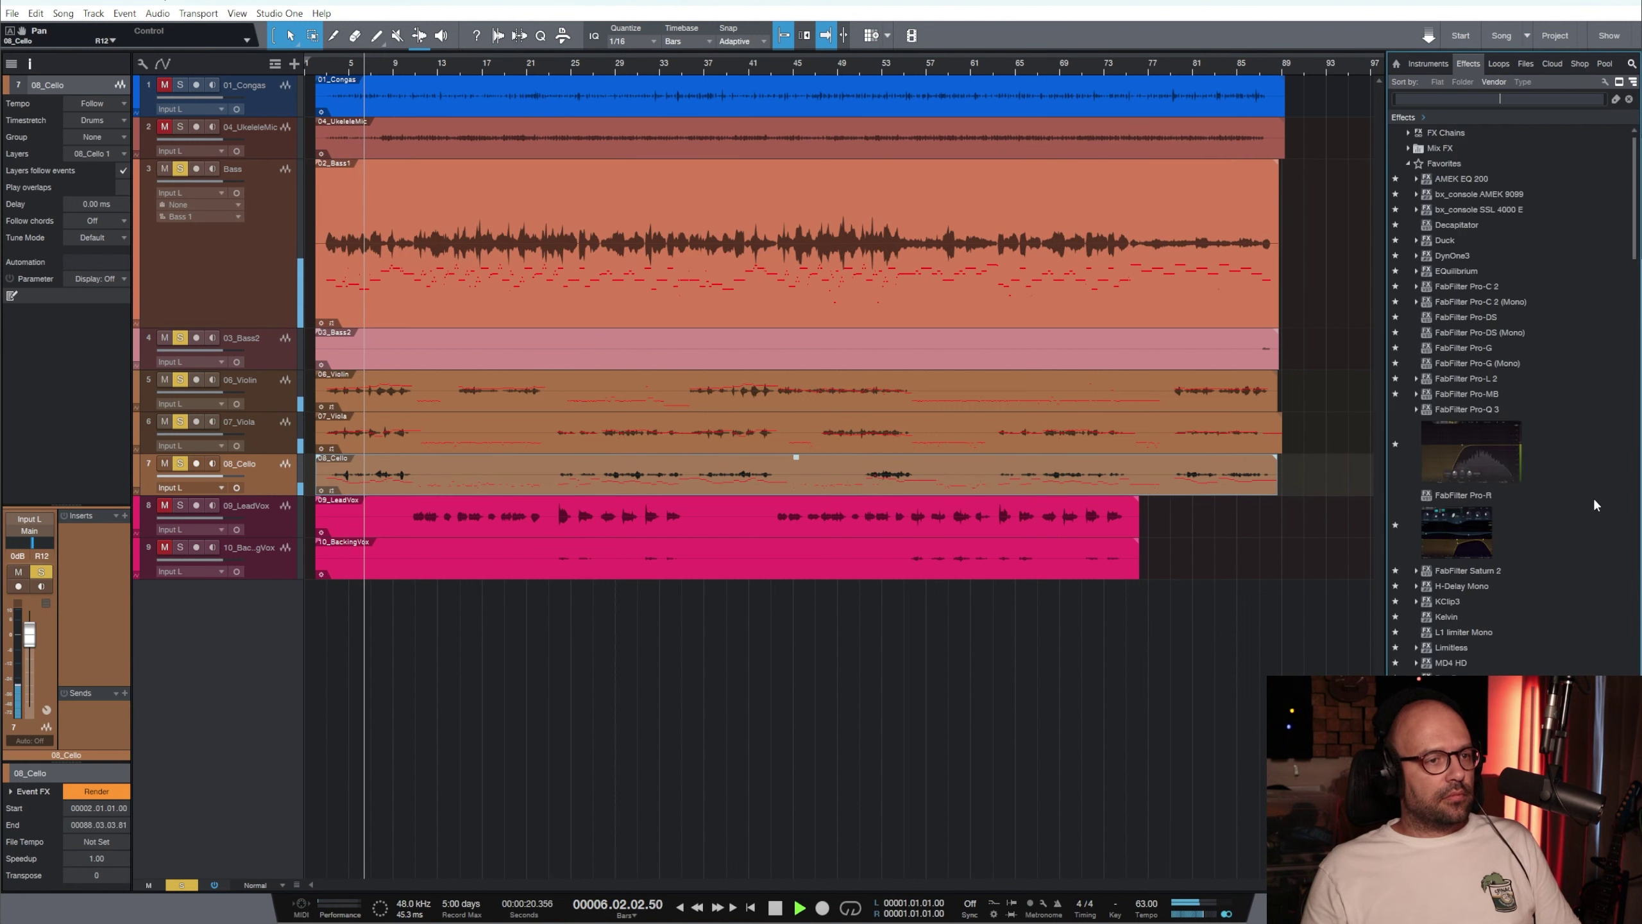
{"action": "left_click", "coordinate": [1116, 697]}
{"action": "key", "text": "space"}
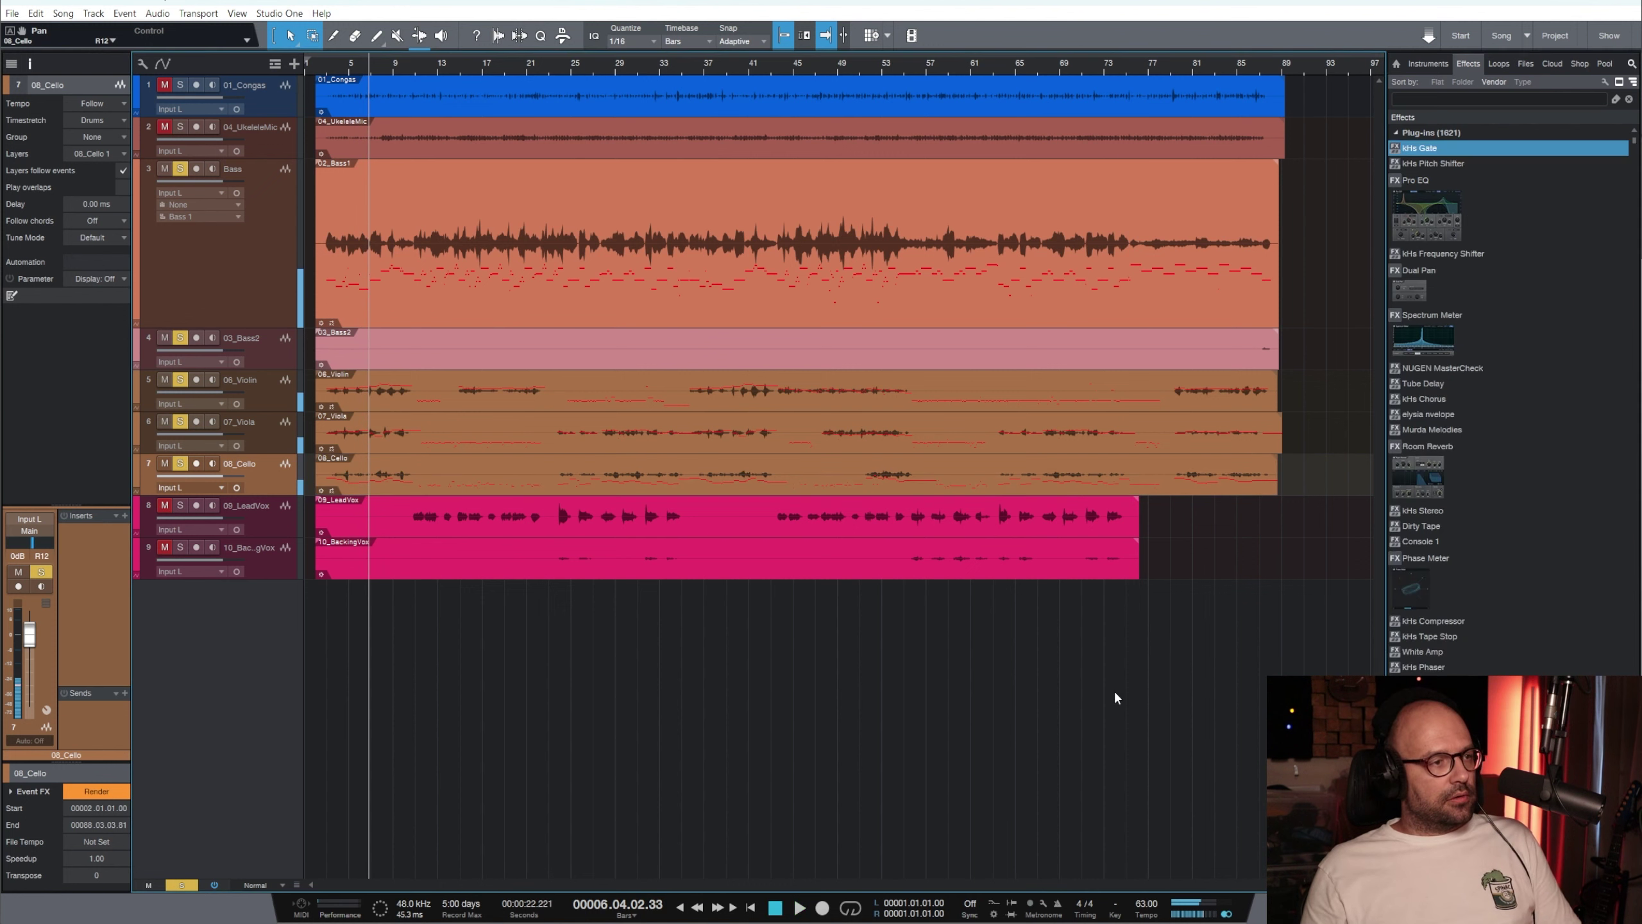
{"action": "left_click", "coordinate": [1629, 99]}
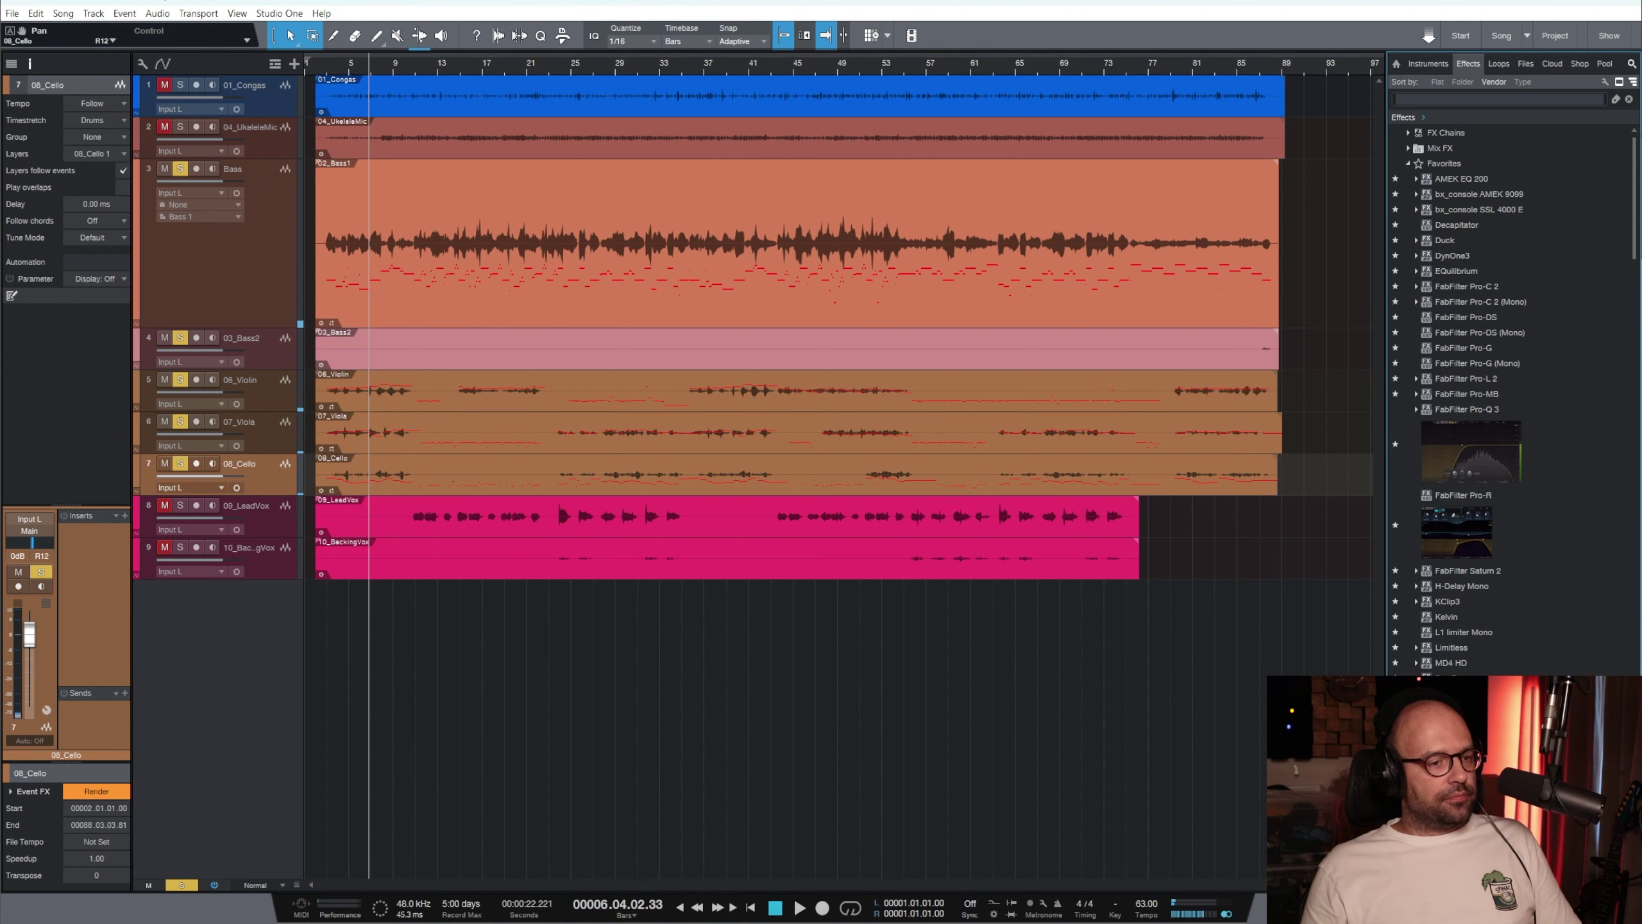
{"action": "left_click_drag", "start_coordinate": [1480, 475], "coordinate": [252, 478]}
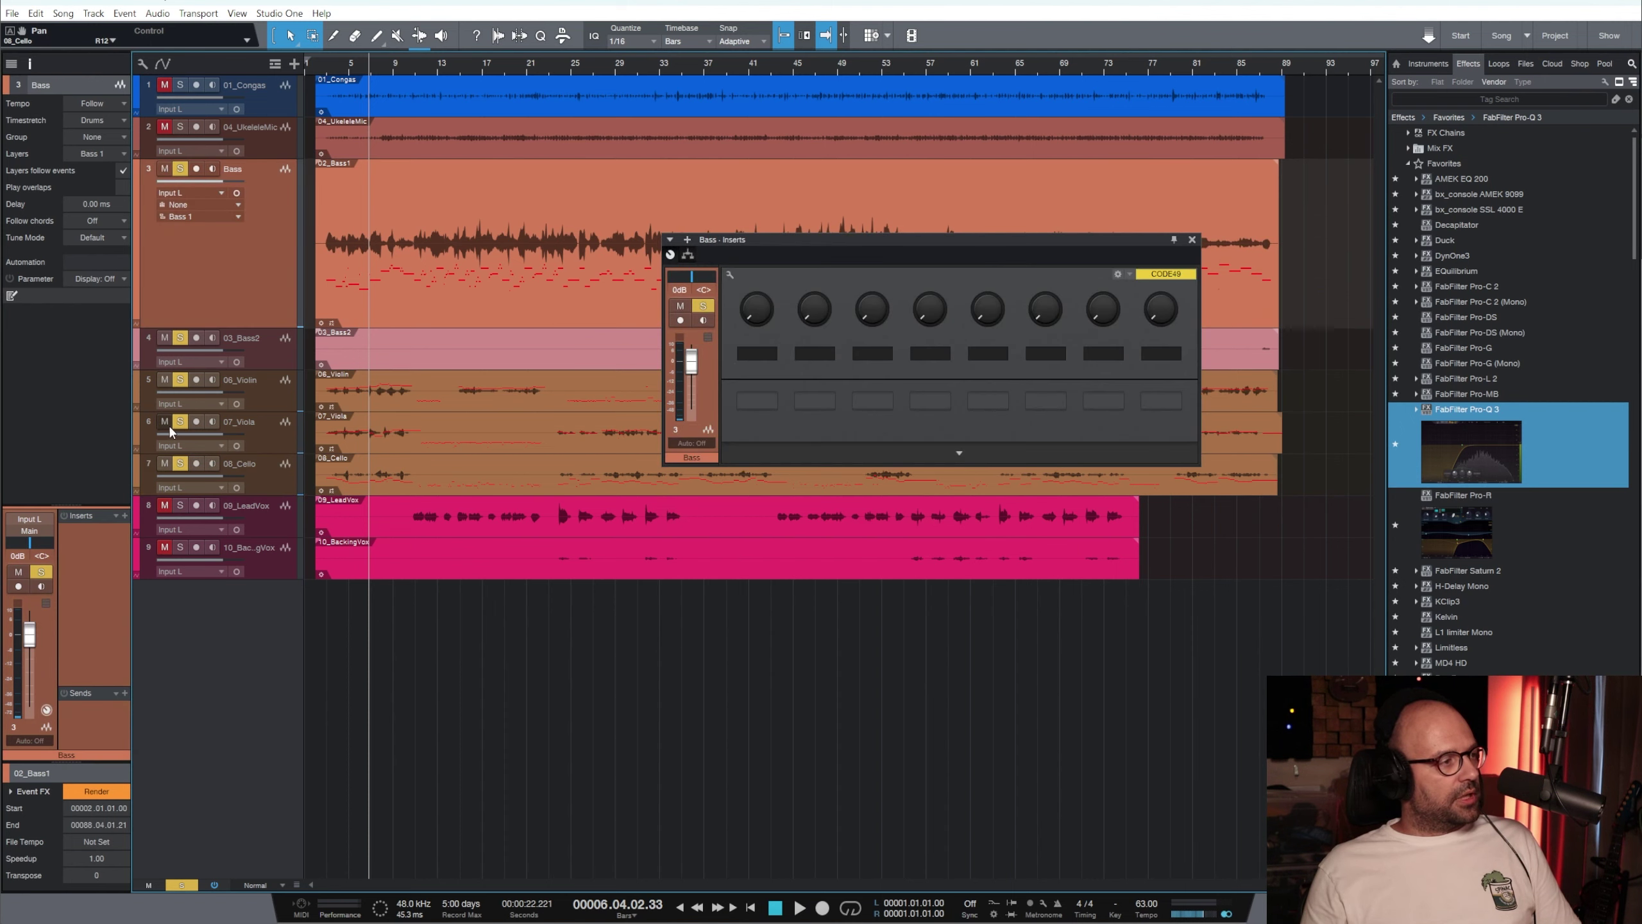
{"action": "left_click", "coordinate": [267, 471]}
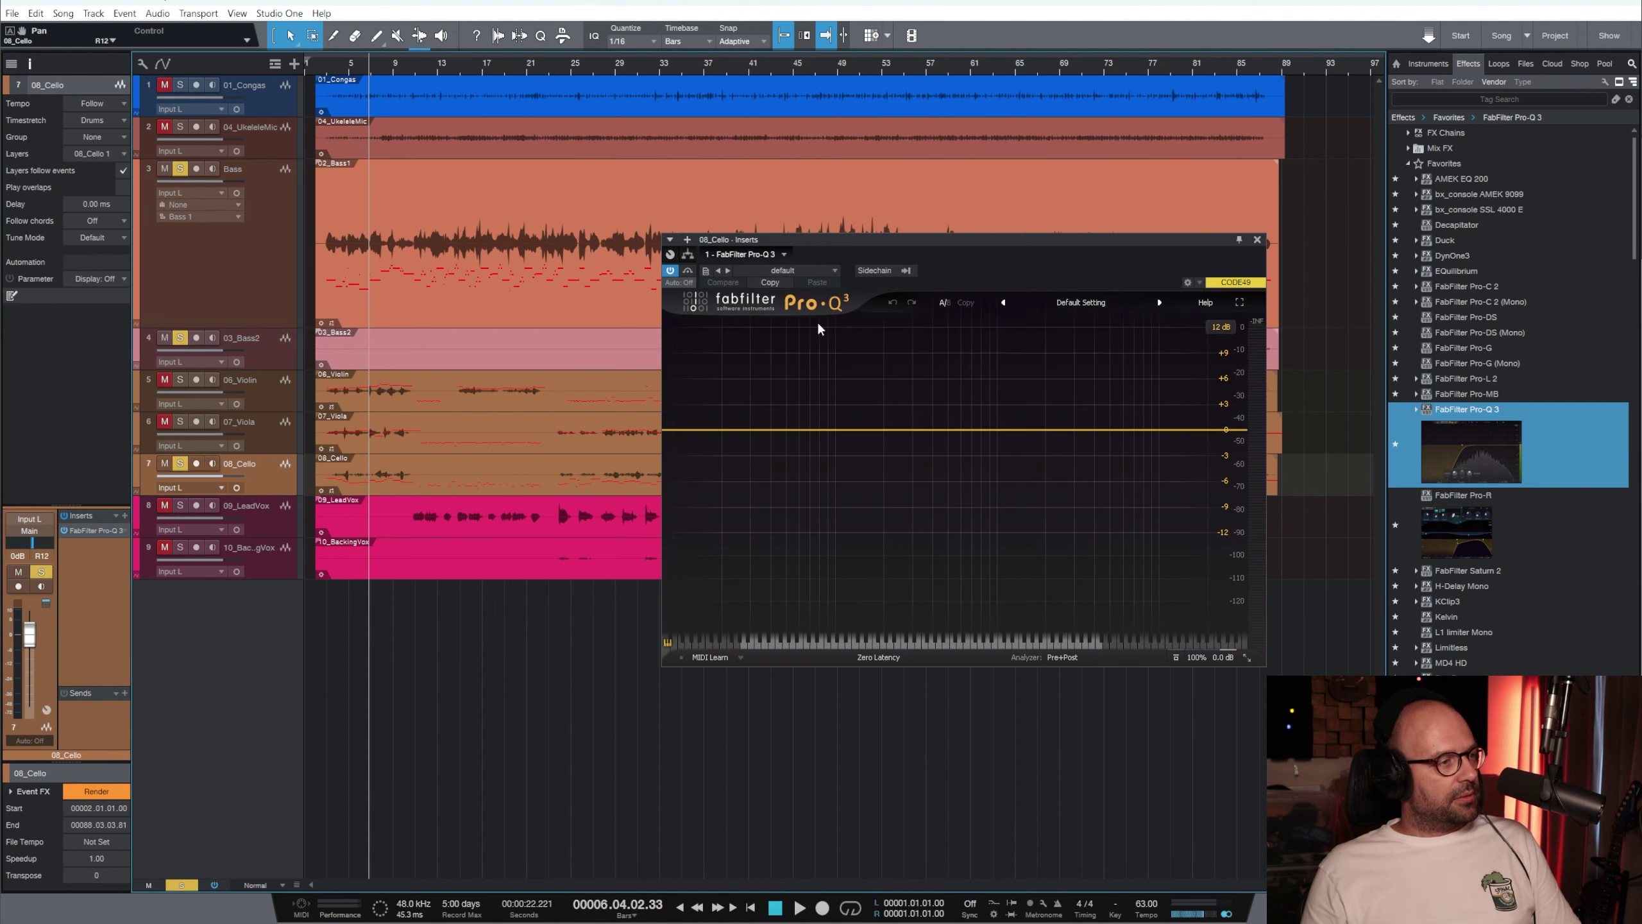
Add a low-shelf cut of about 9.3 dB at about 362 Hz to the cello EQ during playback
{"action": "left_click_drag", "start_coordinate": [681, 429], "coordinate": [914, 470]}
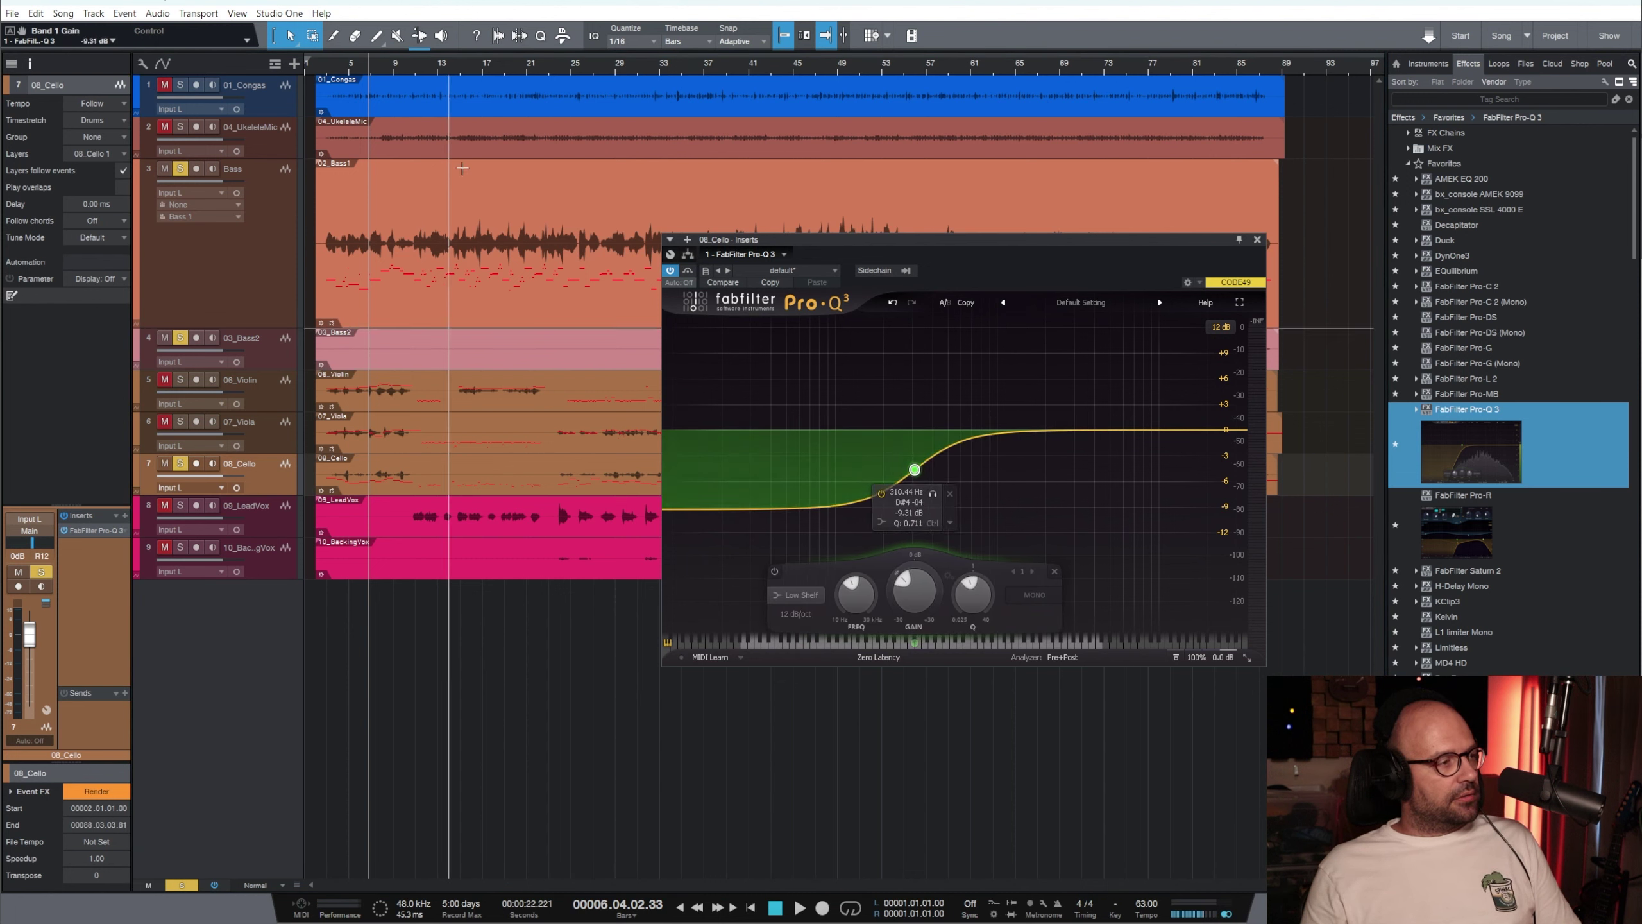
{"action": "key", "text": "space"}
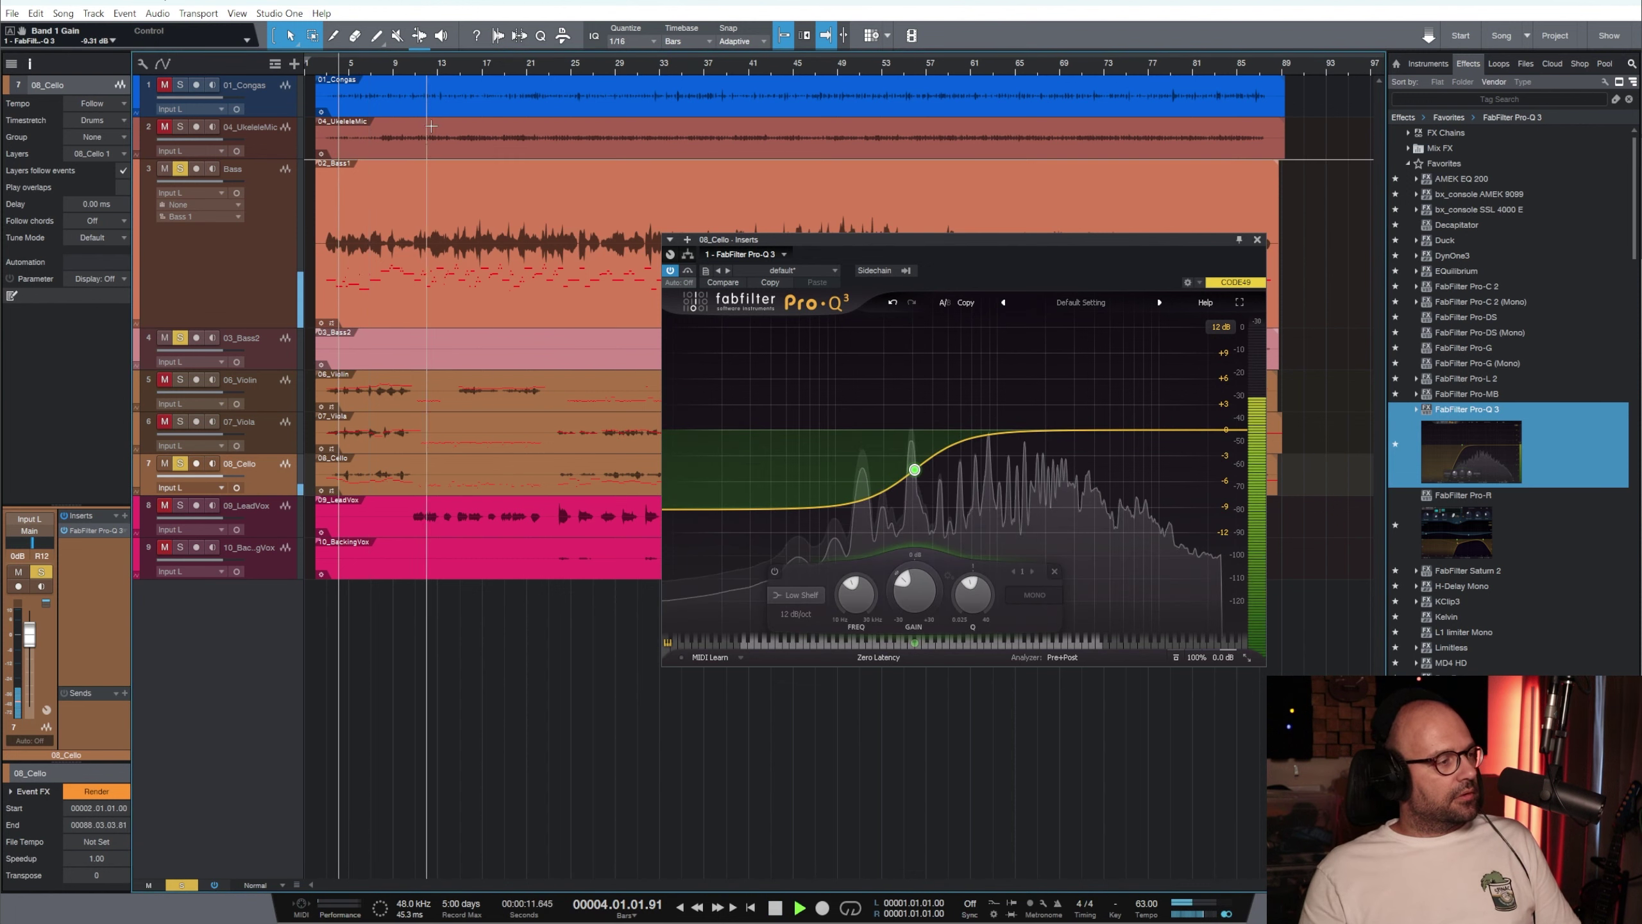
{"action": "left_click_drag", "start_coordinate": [915, 470], "coordinate": [926, 470]}
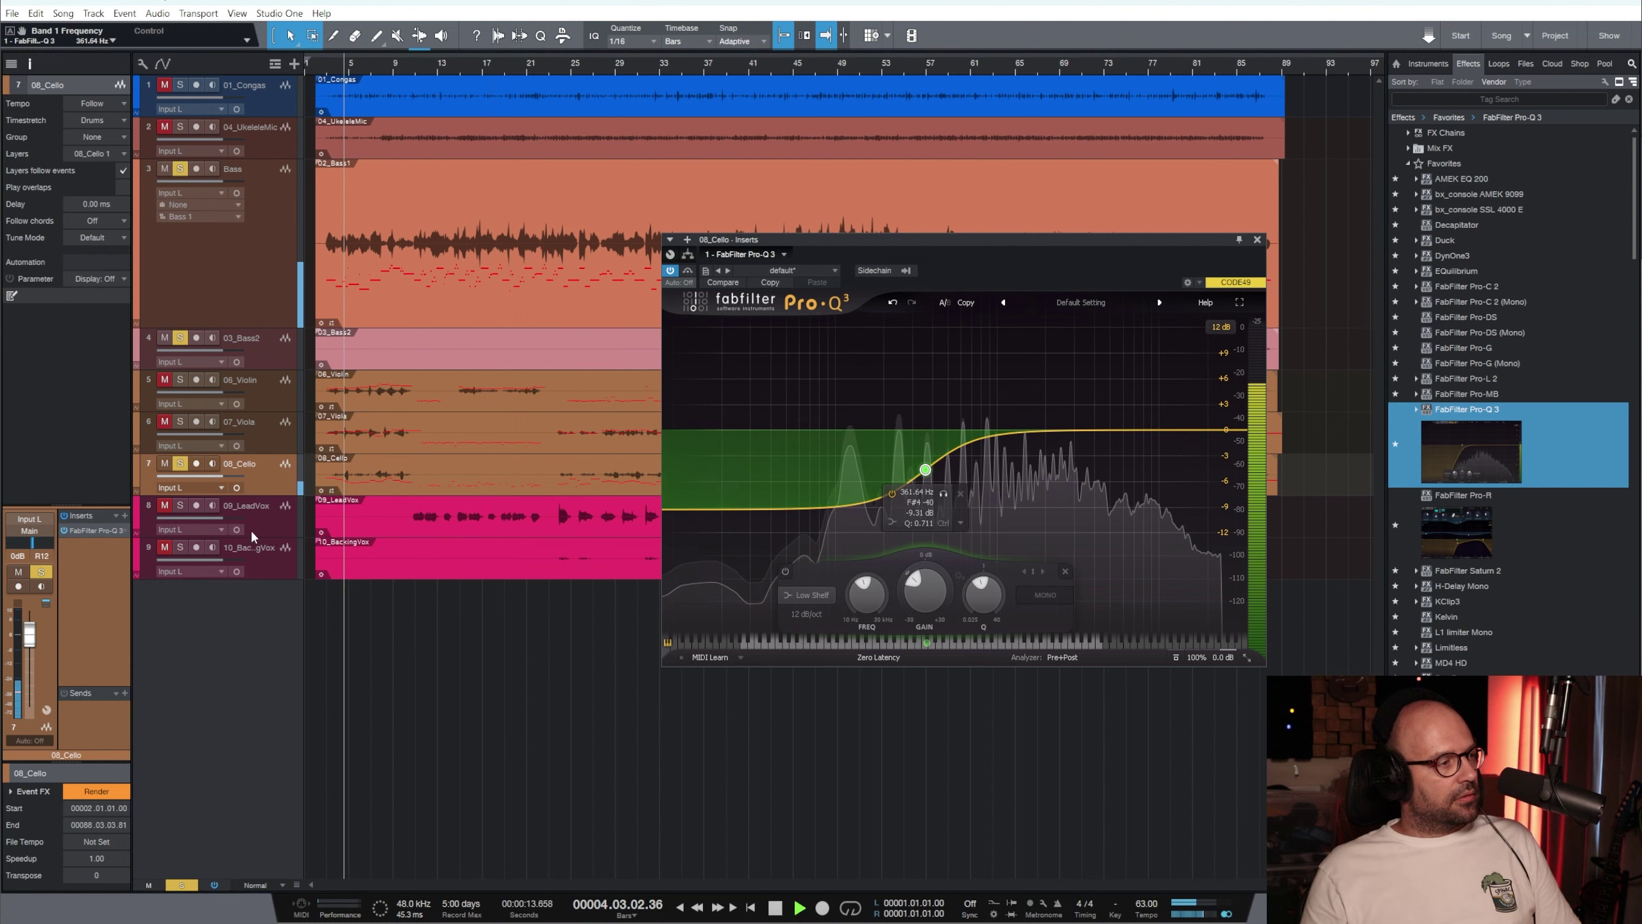
Insert FabFilter Pro-Q 3 on the Bass track
{"action": "left_click", "coordinate": [254, 298]}
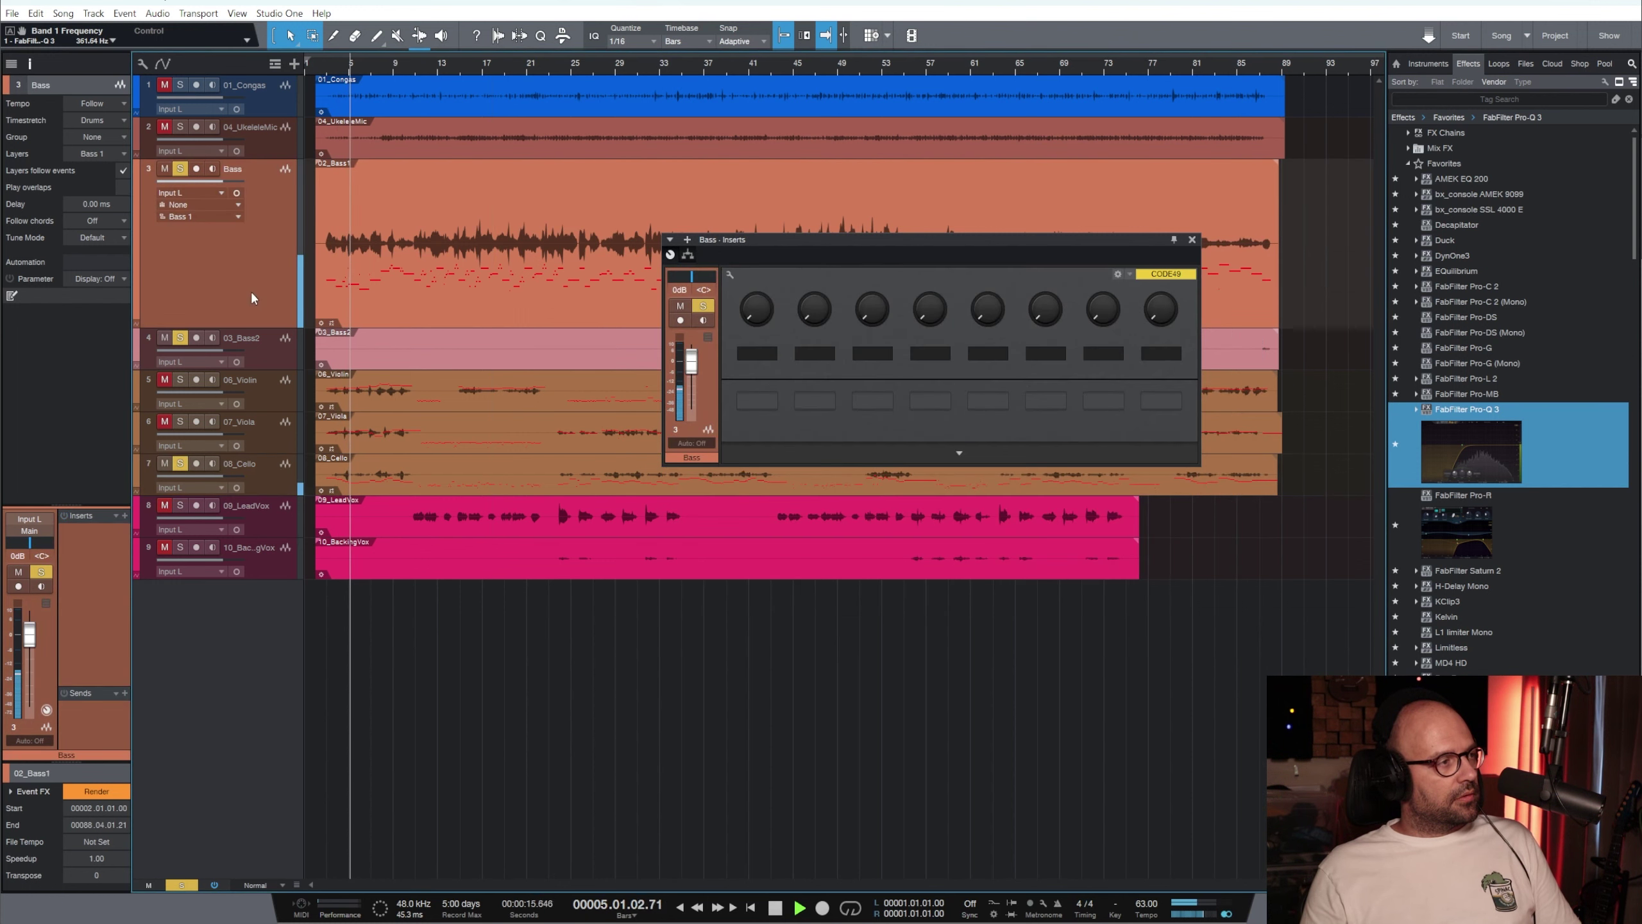
{"action": "left_click", "coordinate": [1193, 239]}
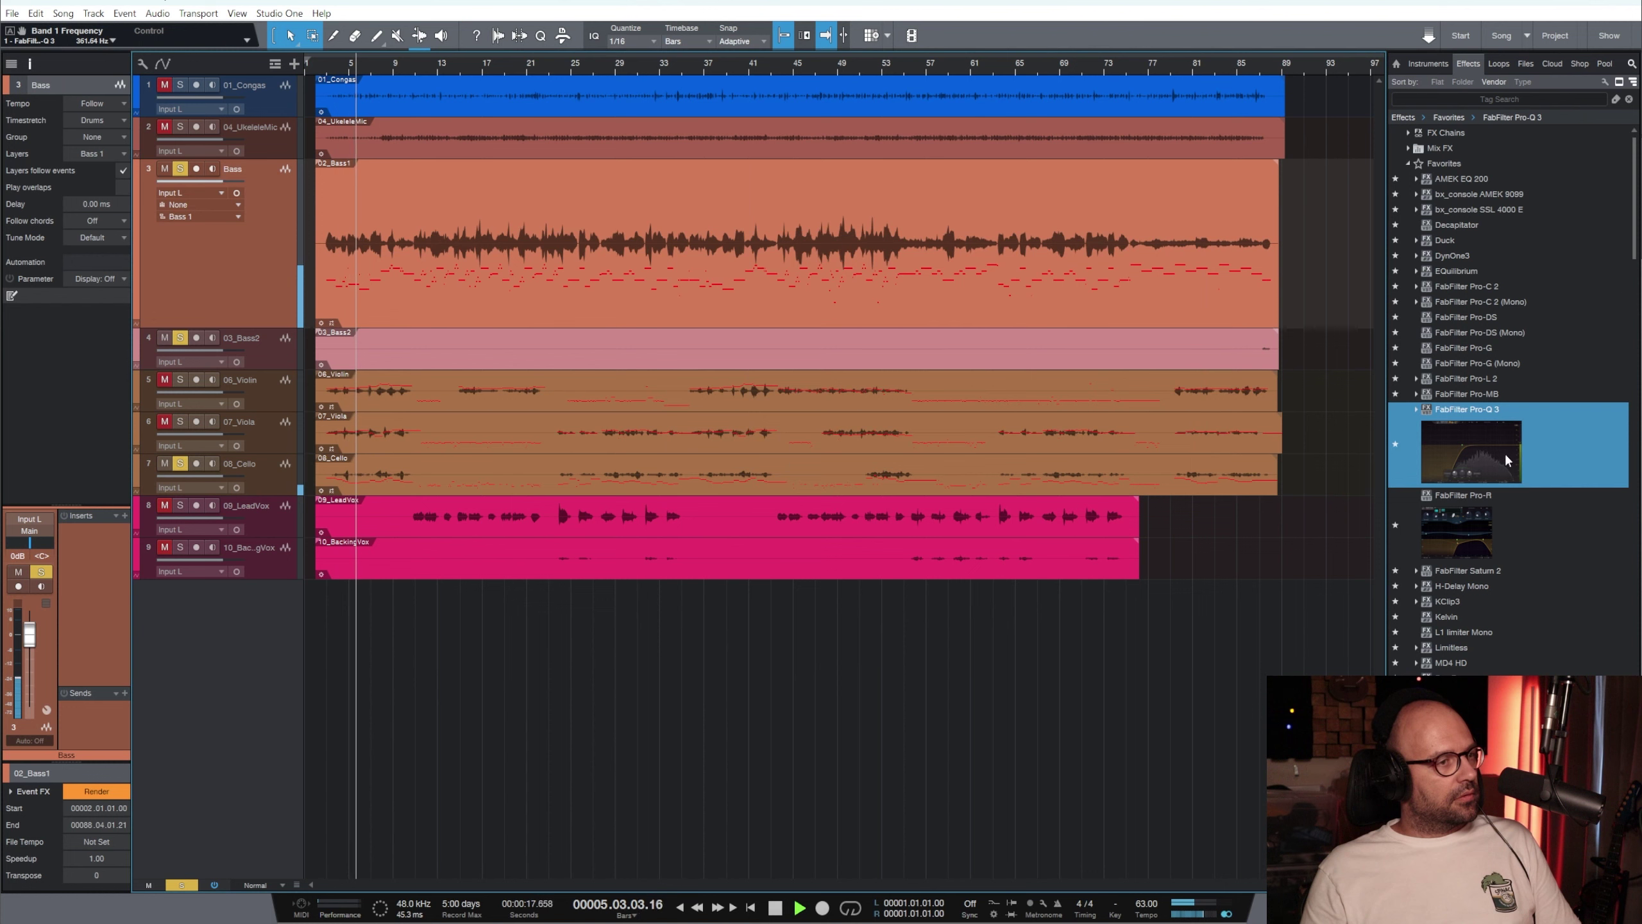
{"action": "left_click_drag", "start_coordinate": [1503, 451], "coordinate": [284, 276]}
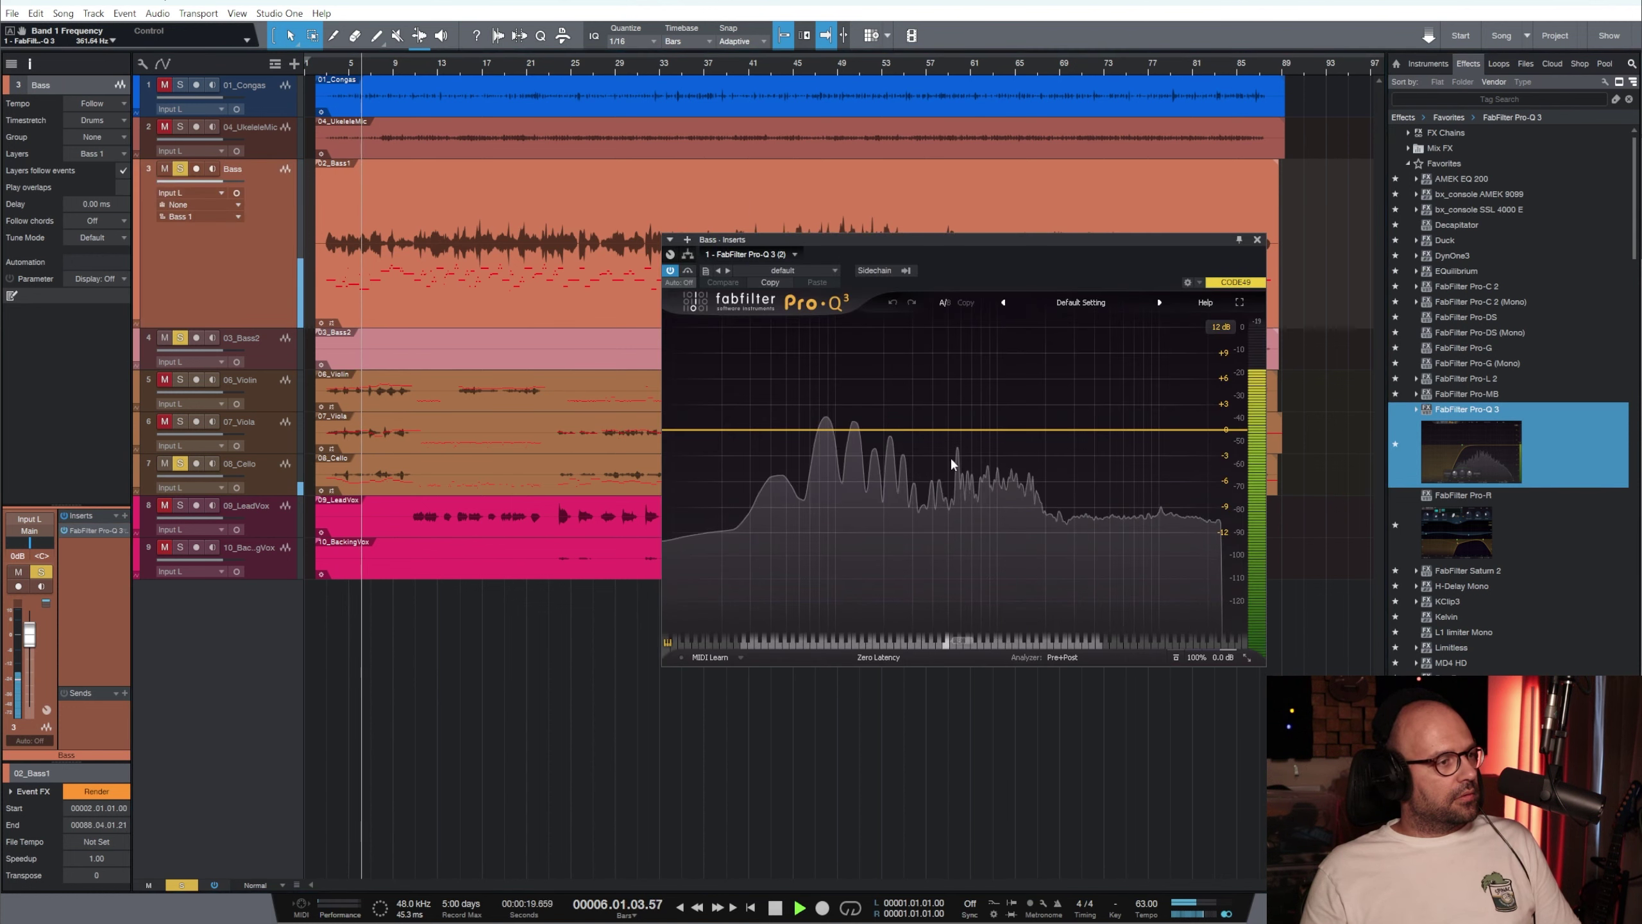
Shape the bass EQ with a wide bell cut of about 7.8 dB near 329 Hz and a high-shelf boost of about 3.4 dB
{"action": "left_click_drag", "start_coordinate": [905, 431], "coordinate": [919, 499]}
{"action": "scroll", "coordinate": [914, 498], "scroll_direction": "down", "scroll_amount": 3}
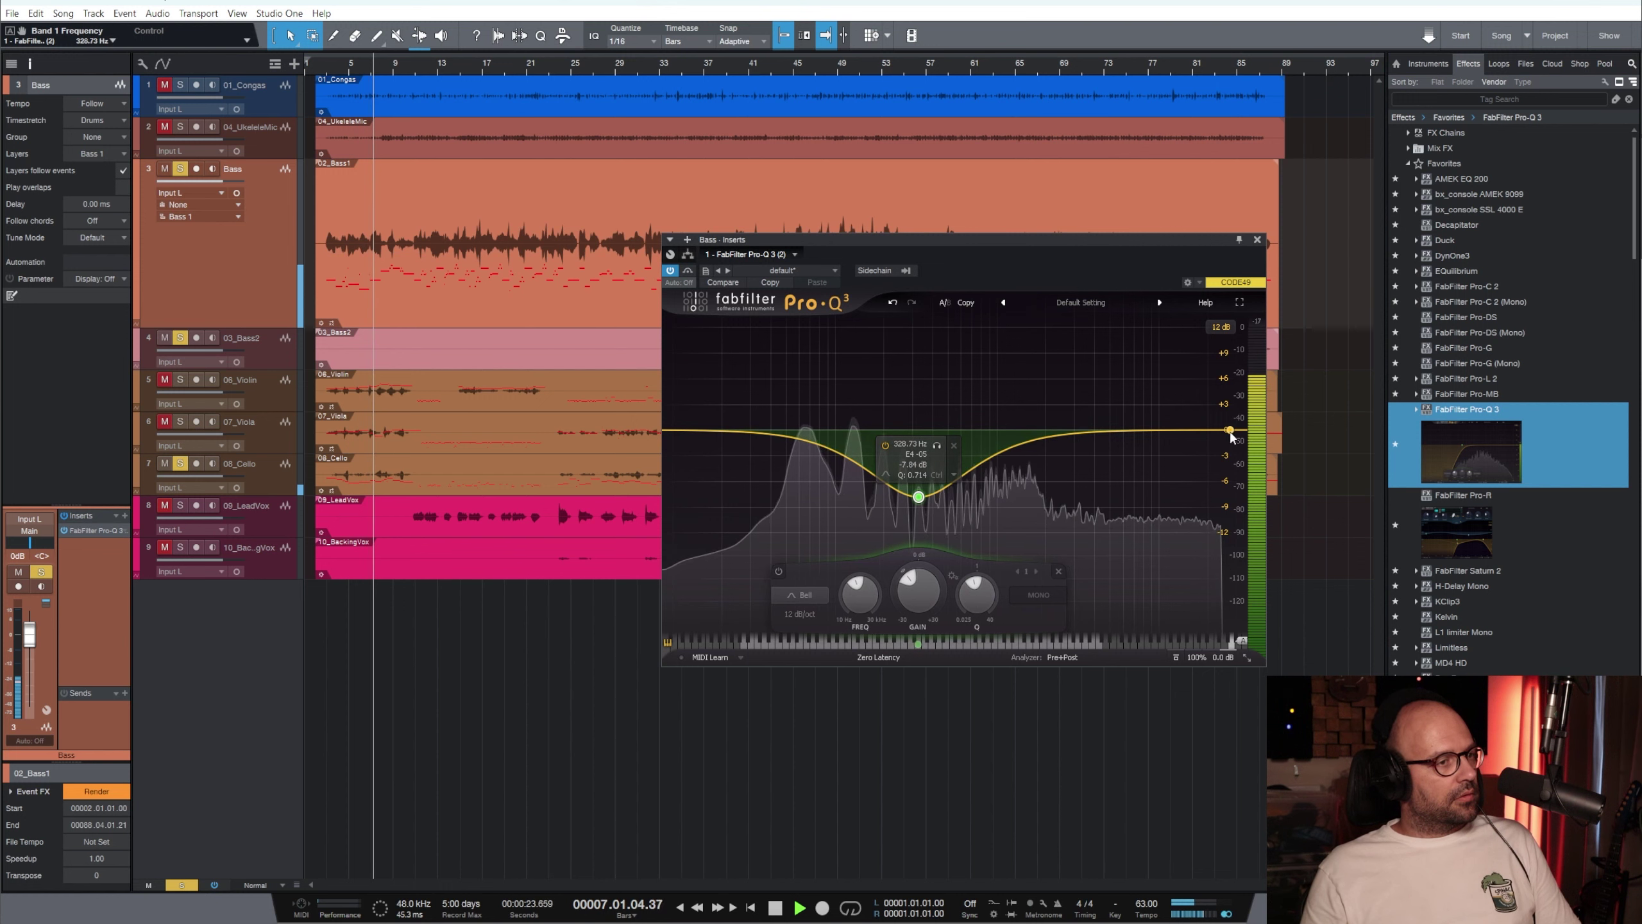
{"action": "left_click_drag", "start_coordinate": [1228, 430], "coordinate": [1047, 414]}
{"action": "scroll", "coordinate": [1088, 411], "scroll_direction": "up", "scroll_amount": 3}
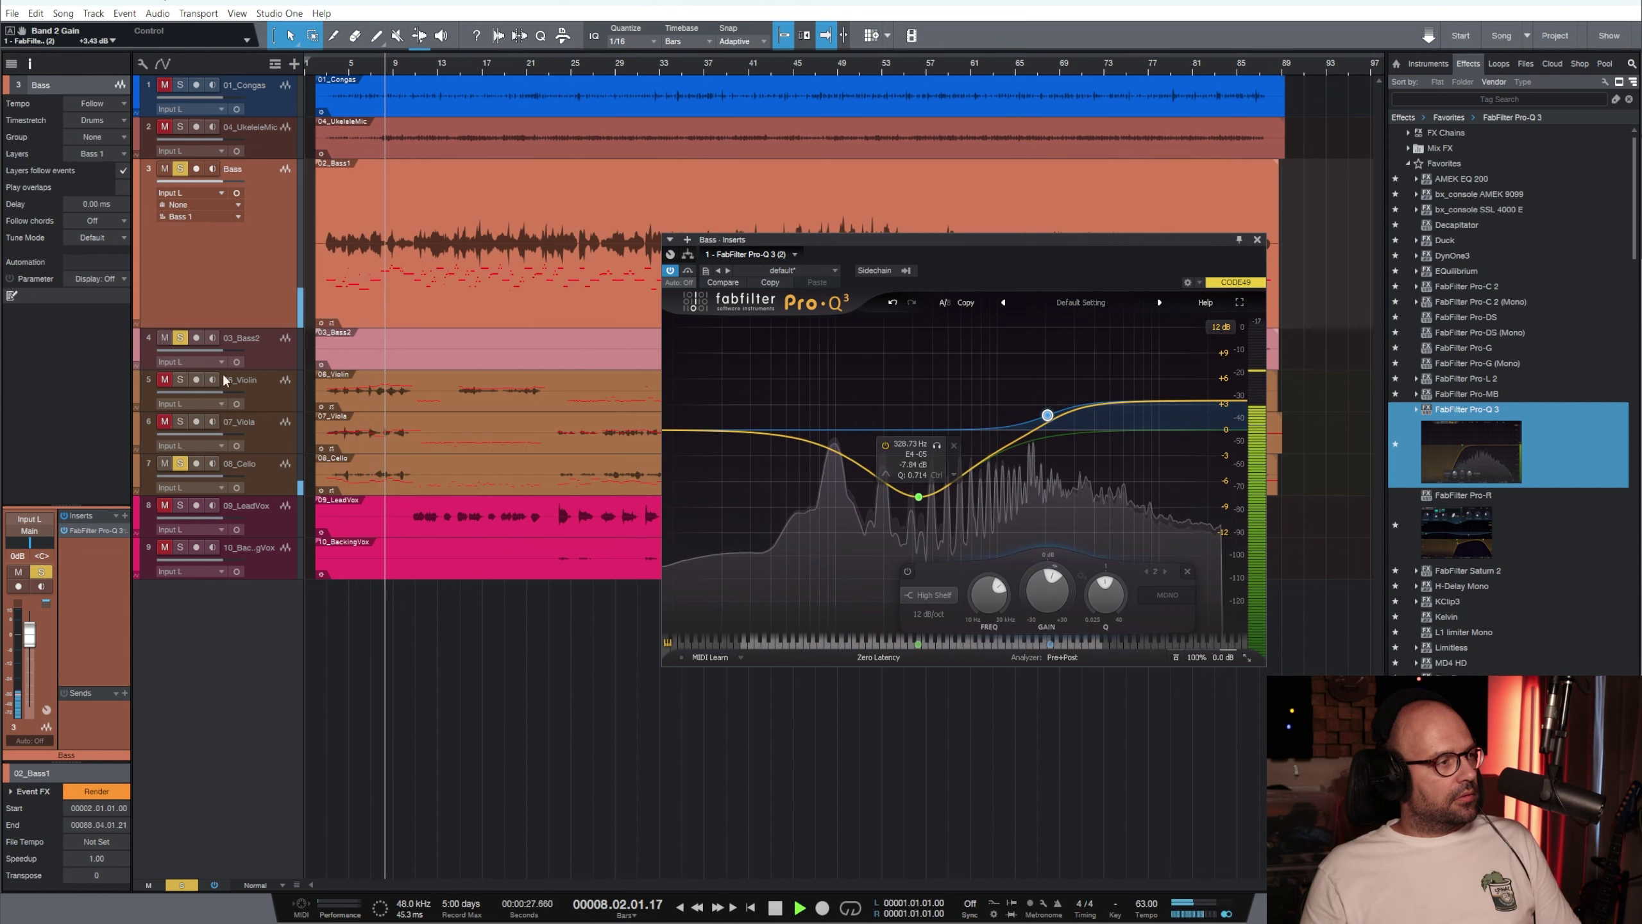
Add a bell cut of about 3.1 dB near 957 Hz and a high-shelf boost at about 4.6 kHz to the cello EQ
{"action": "left_click", "coordinate": [296, 479]}
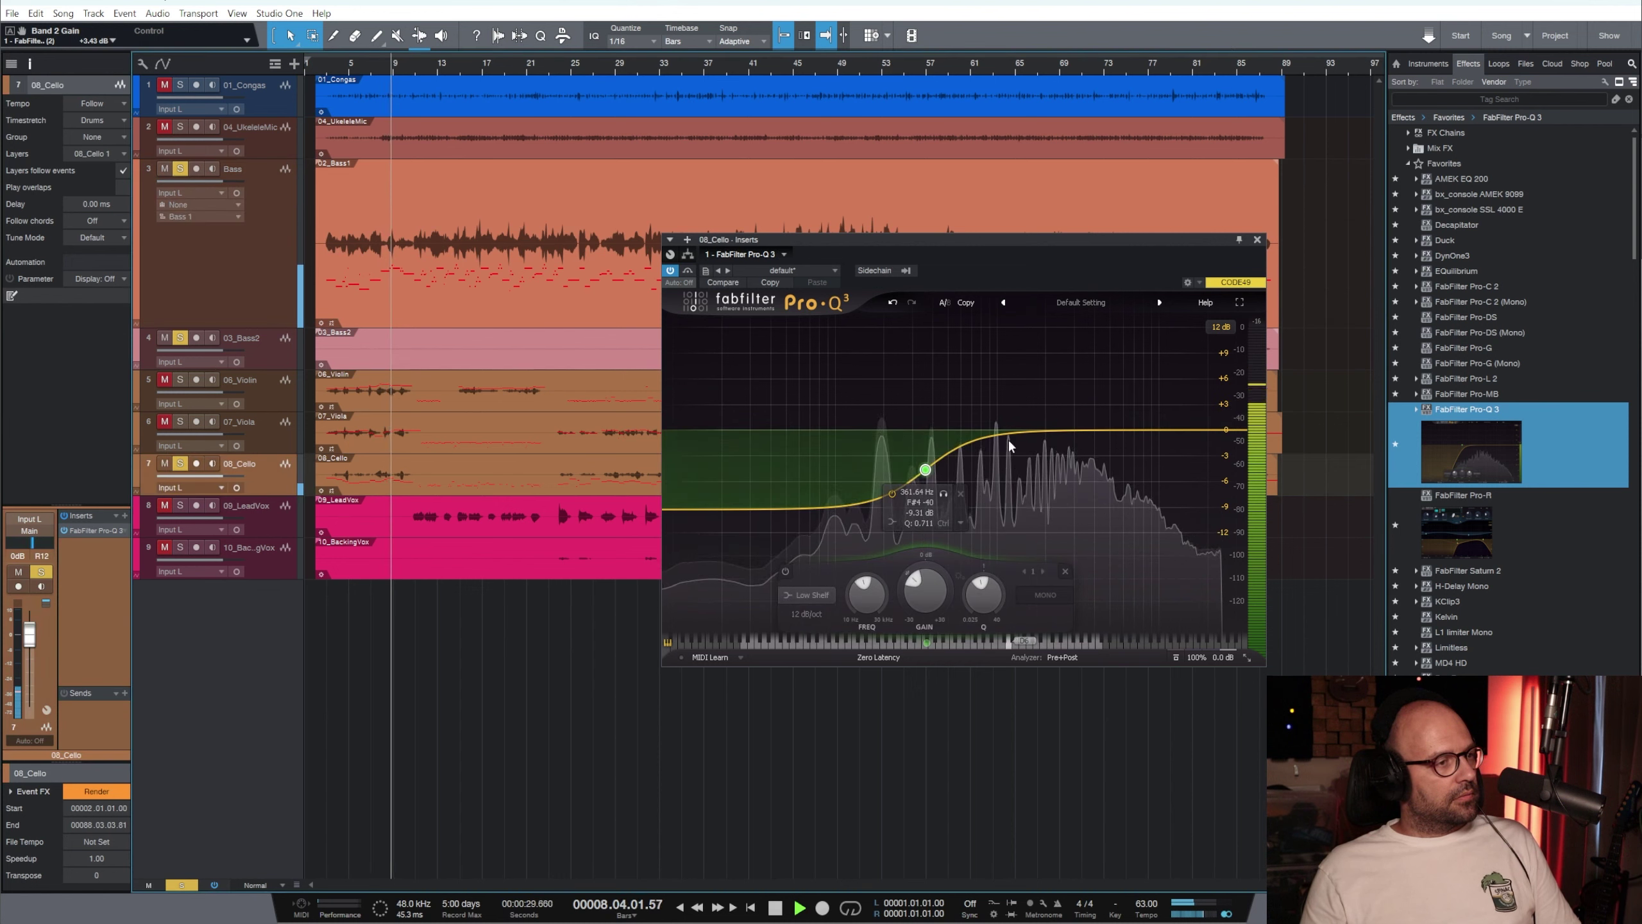
{"action": "mouse_move", "coordinate": [984, 430]}
{"action": "left_mouse_down"}
{"action": "mouse_move", "coordinate": [994, 369]}
{"action": "mouse_move", "coordinate": [999, 482]}
{"action": "mouse_move", "coordinate": [997, 459]}
{"action": "left_mouse_up"}
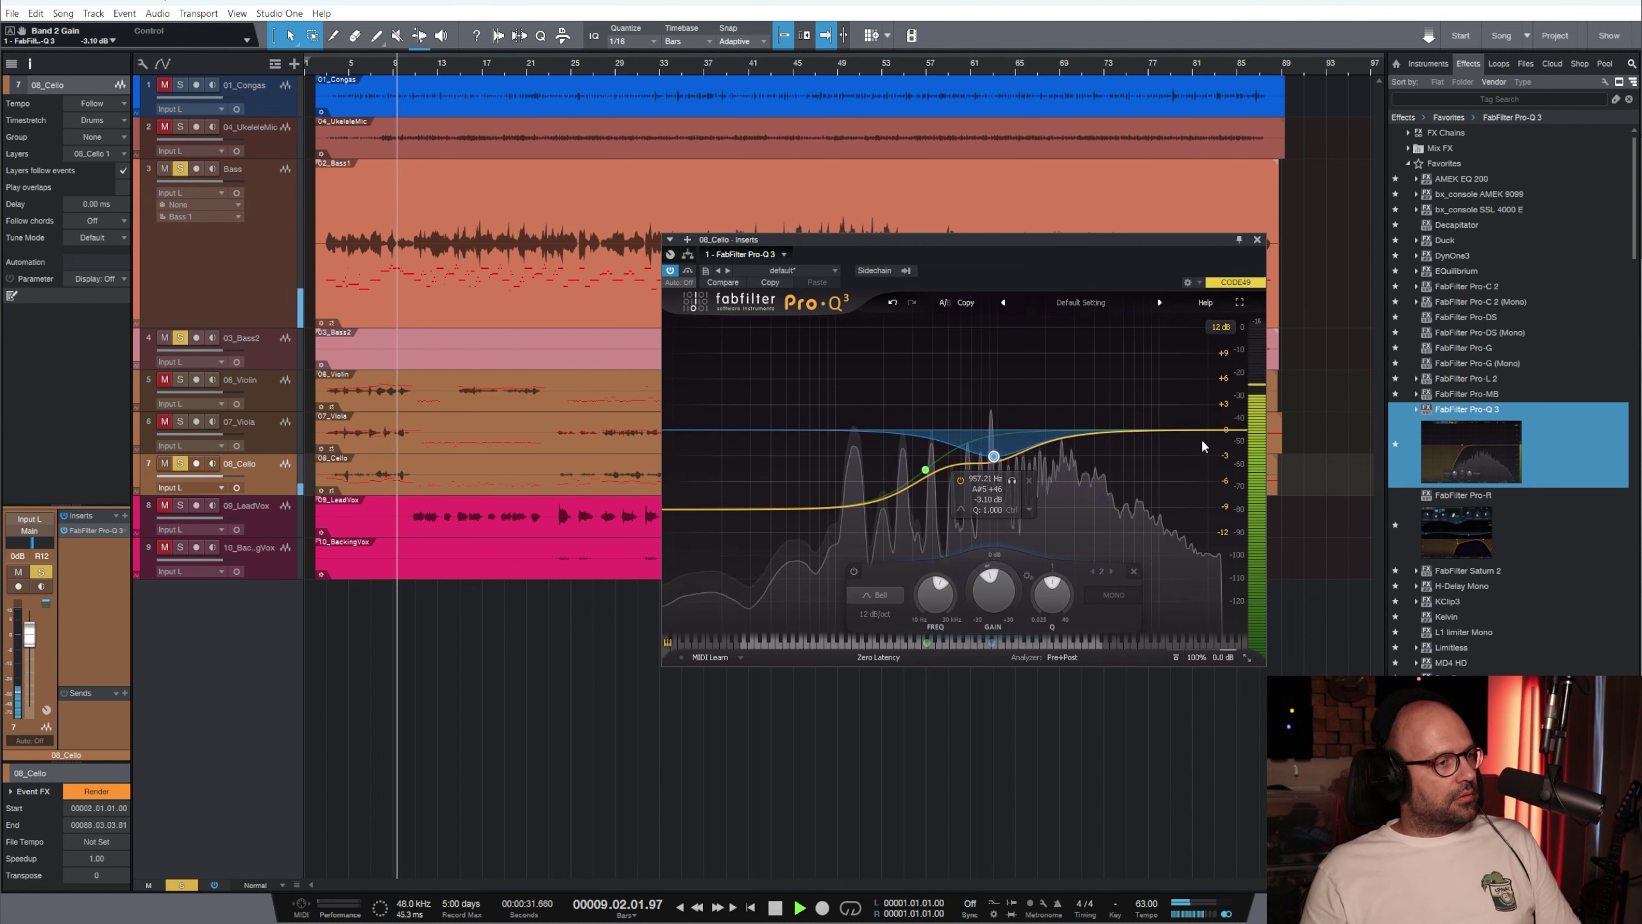
{"action": "left_click_drag", "start_coordinate": [1170, 429], "coordinate": [1109, 392]}
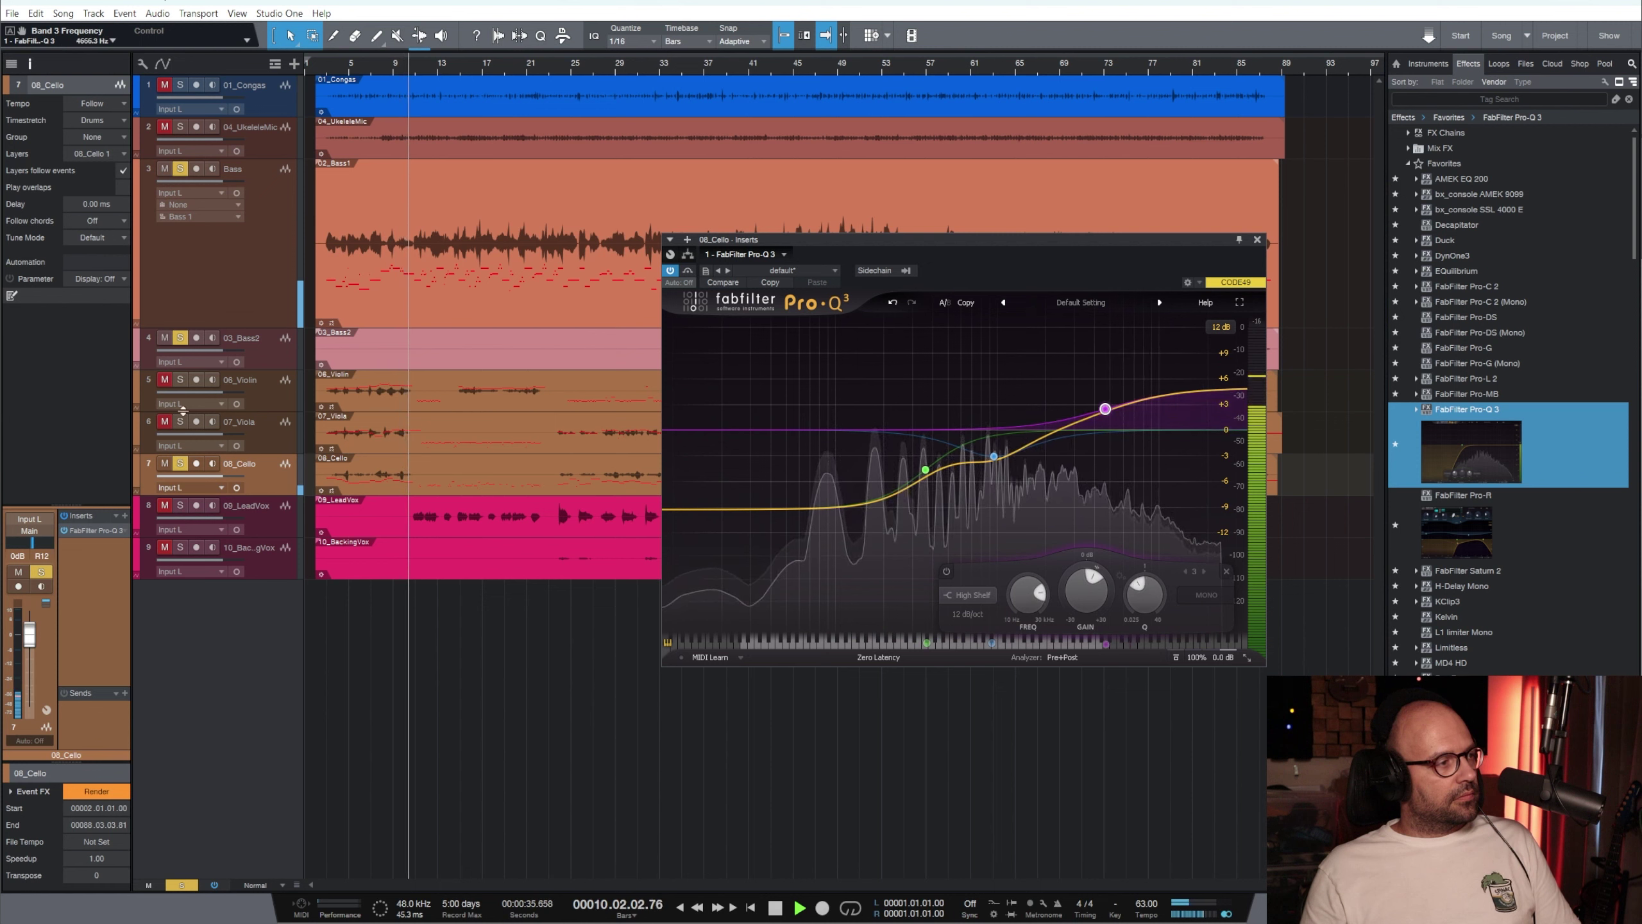
Insert FabFilter Pro-Q 3 on the 06_Violin track, audition several violin passages, and place the plug-in window below the violin waveform
{"action": "left_click", "coordinate": [227, 388]}
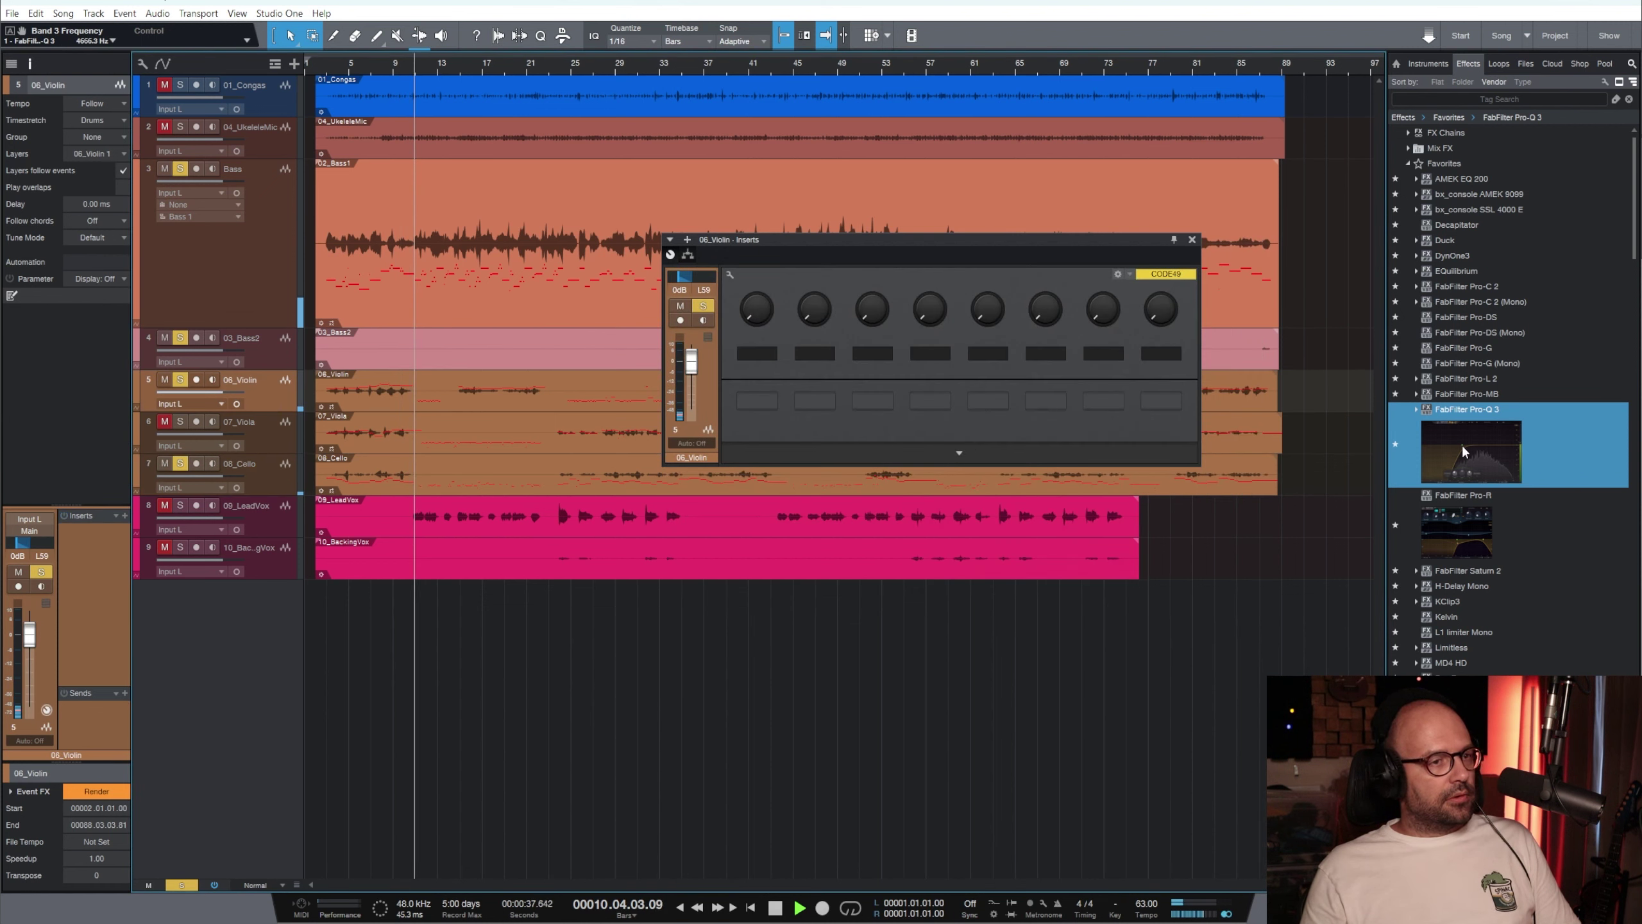
{"action": "left_click_drag", "start_coordinate": [229, 387], "coordinate": [255, 391]}
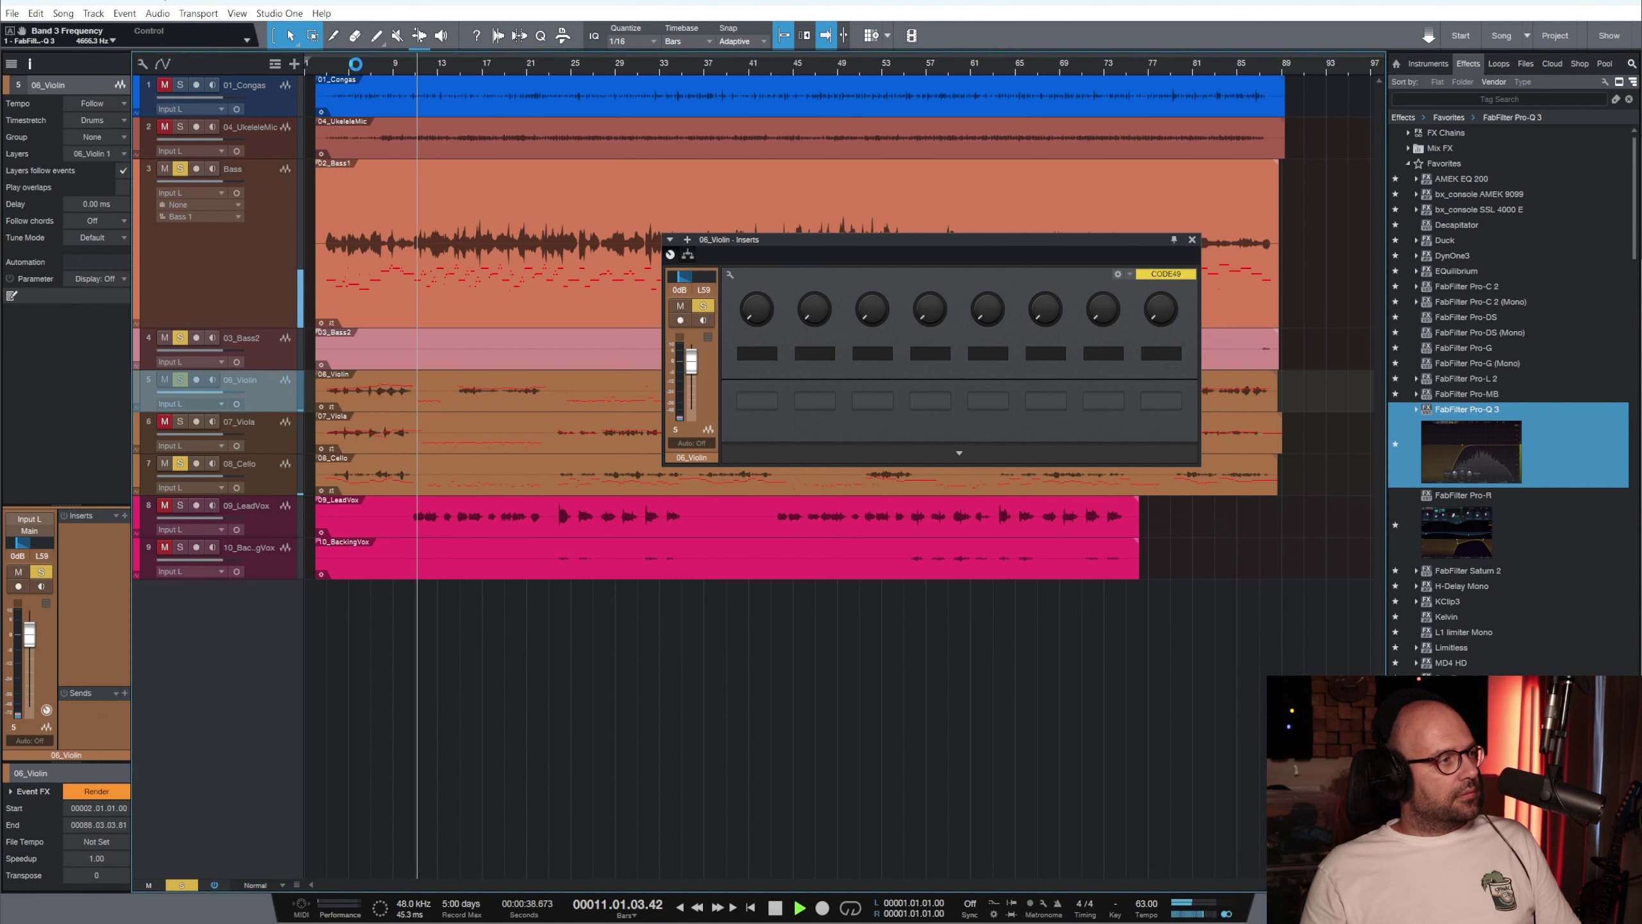
{"action": "left_click", "coordinate": [356, 64]}
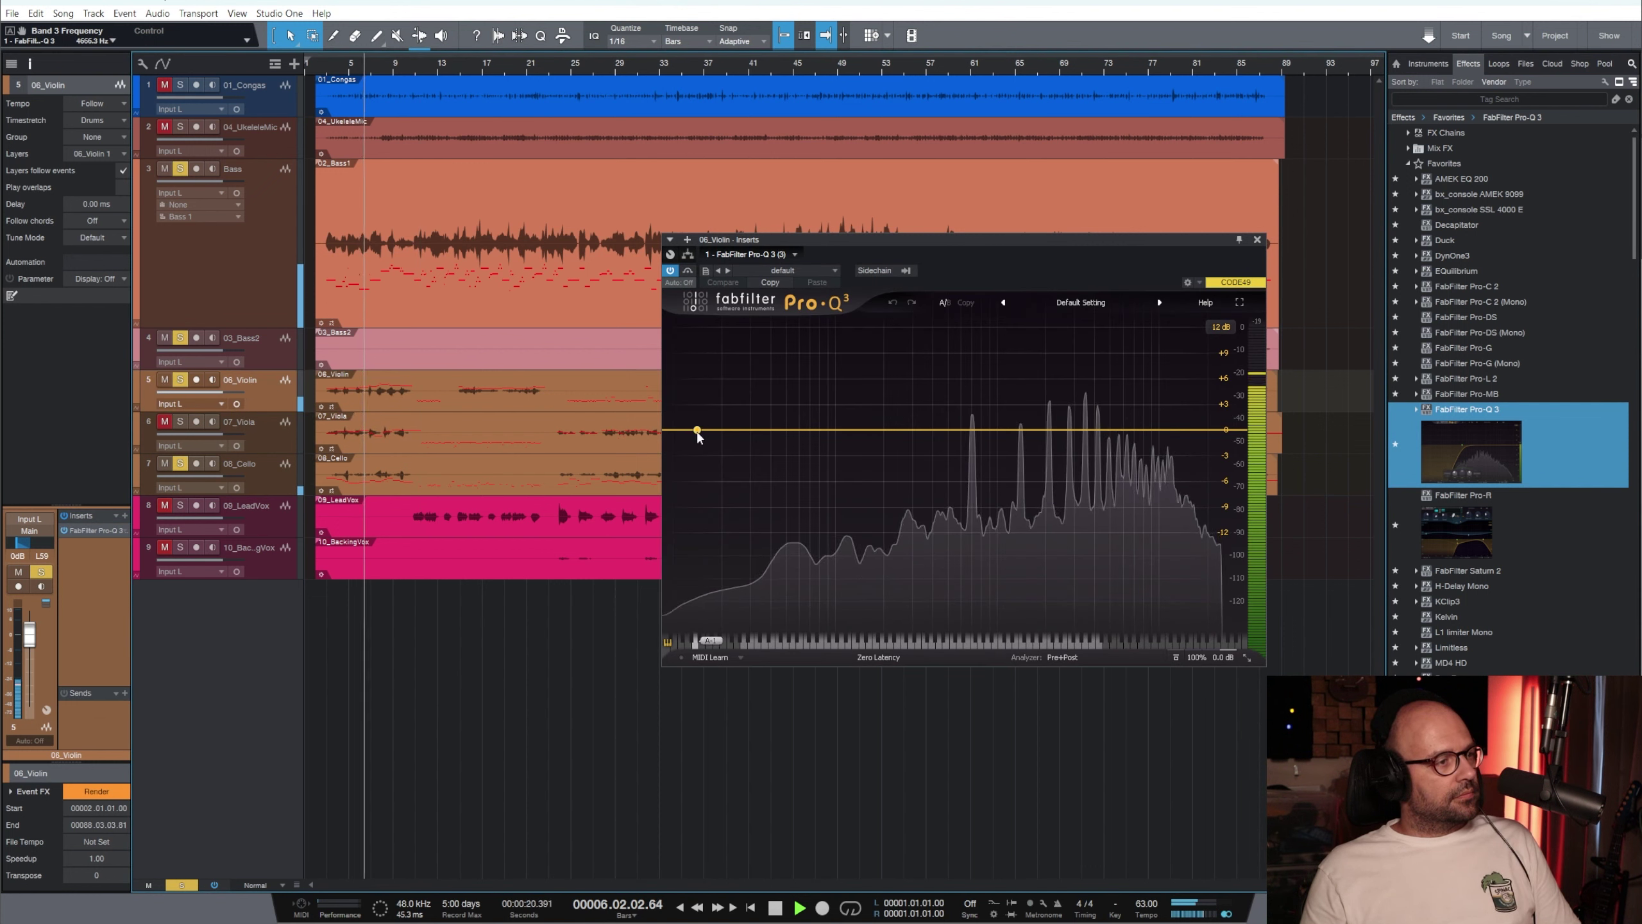
{"action": "left_click", "coordinate": [461, 64]}
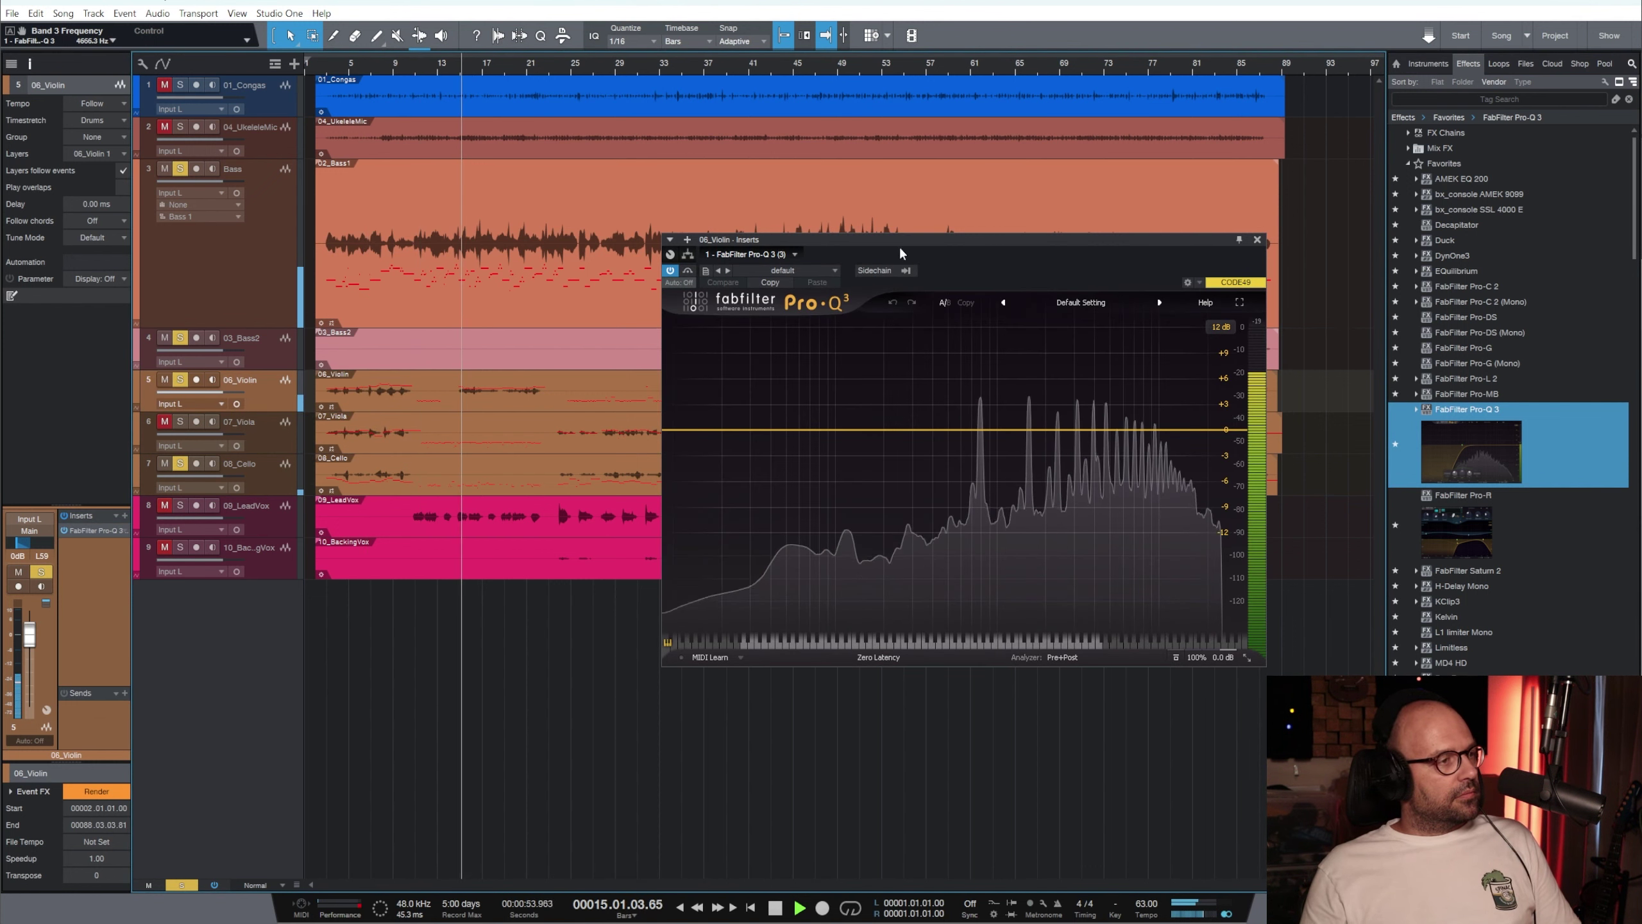
{"action": "left_click_drag", "start_coordinate": [902, 241], "coordinate": [670, 568]}
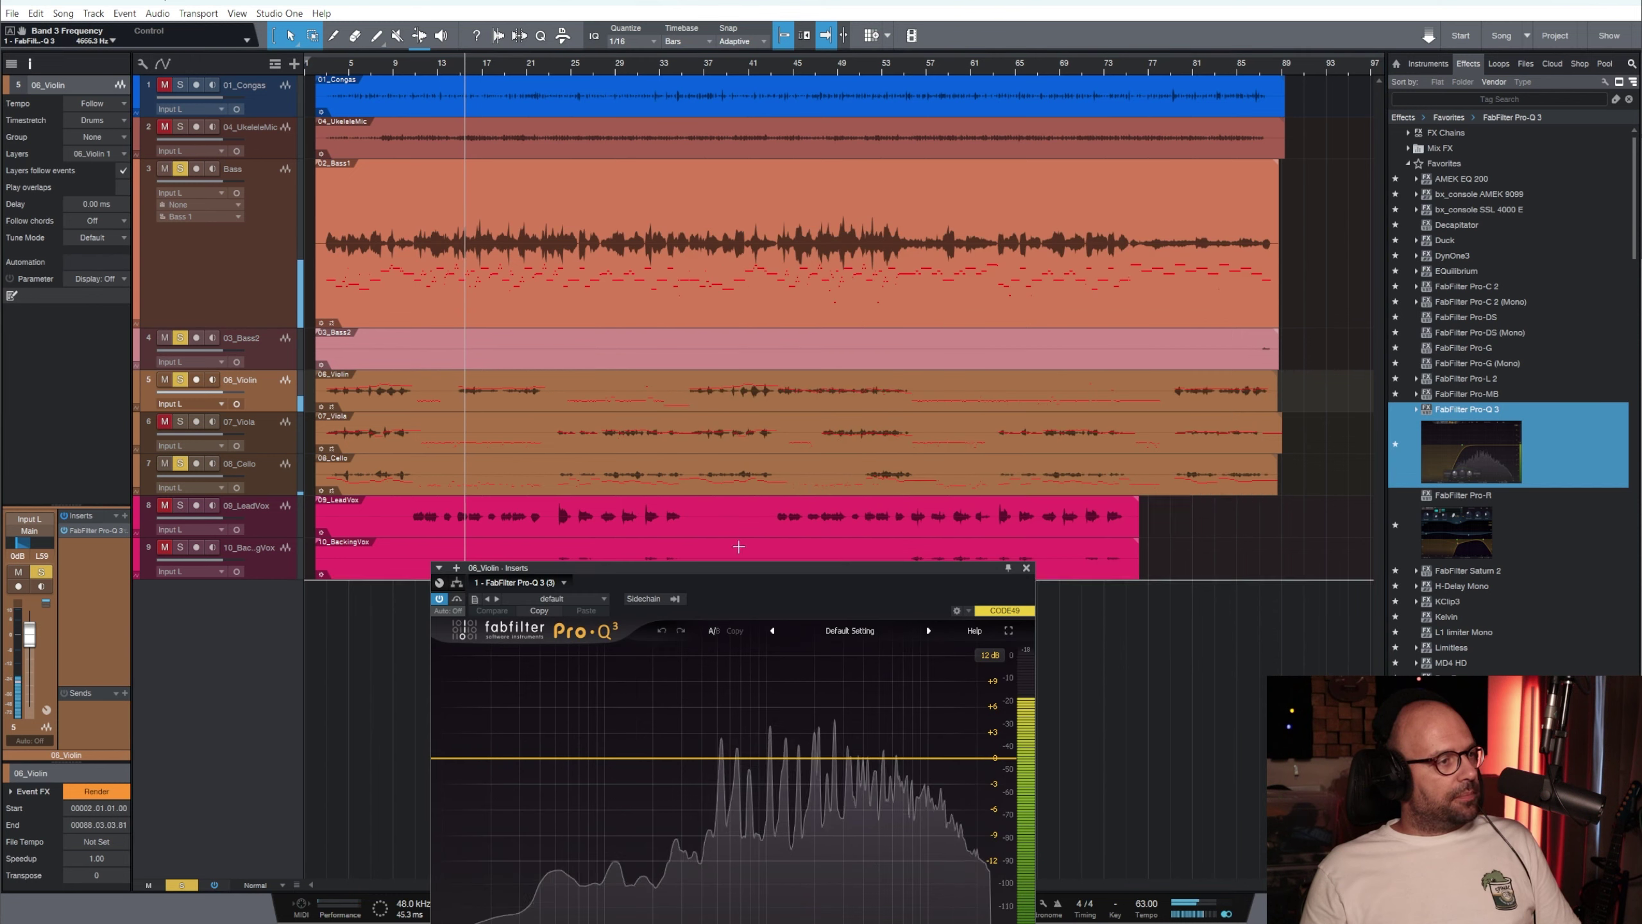
{"action": "left_click", "coordinate": [718, 64]}
{"action": "left_click_drag", "start_coordinate": [875, 568], "coordinate": [874, 439]}
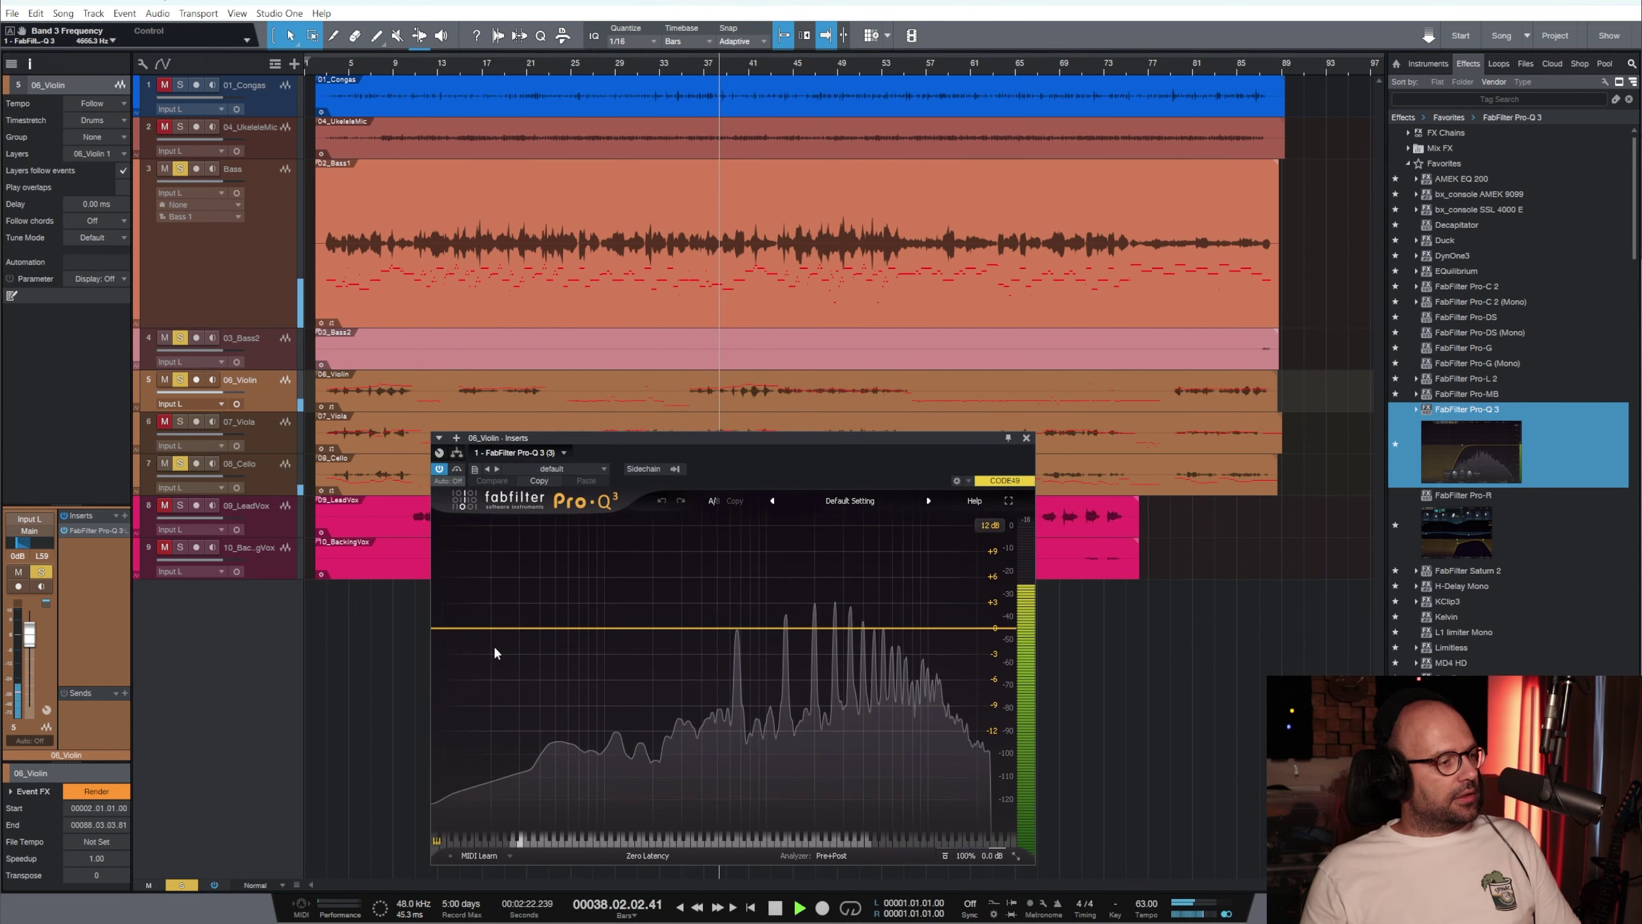
Add a low-shelf cut of about 16.9 dB at about 429 Hz to the violin EQ
{"action": "double_click", "coordinate": [606, 663]}
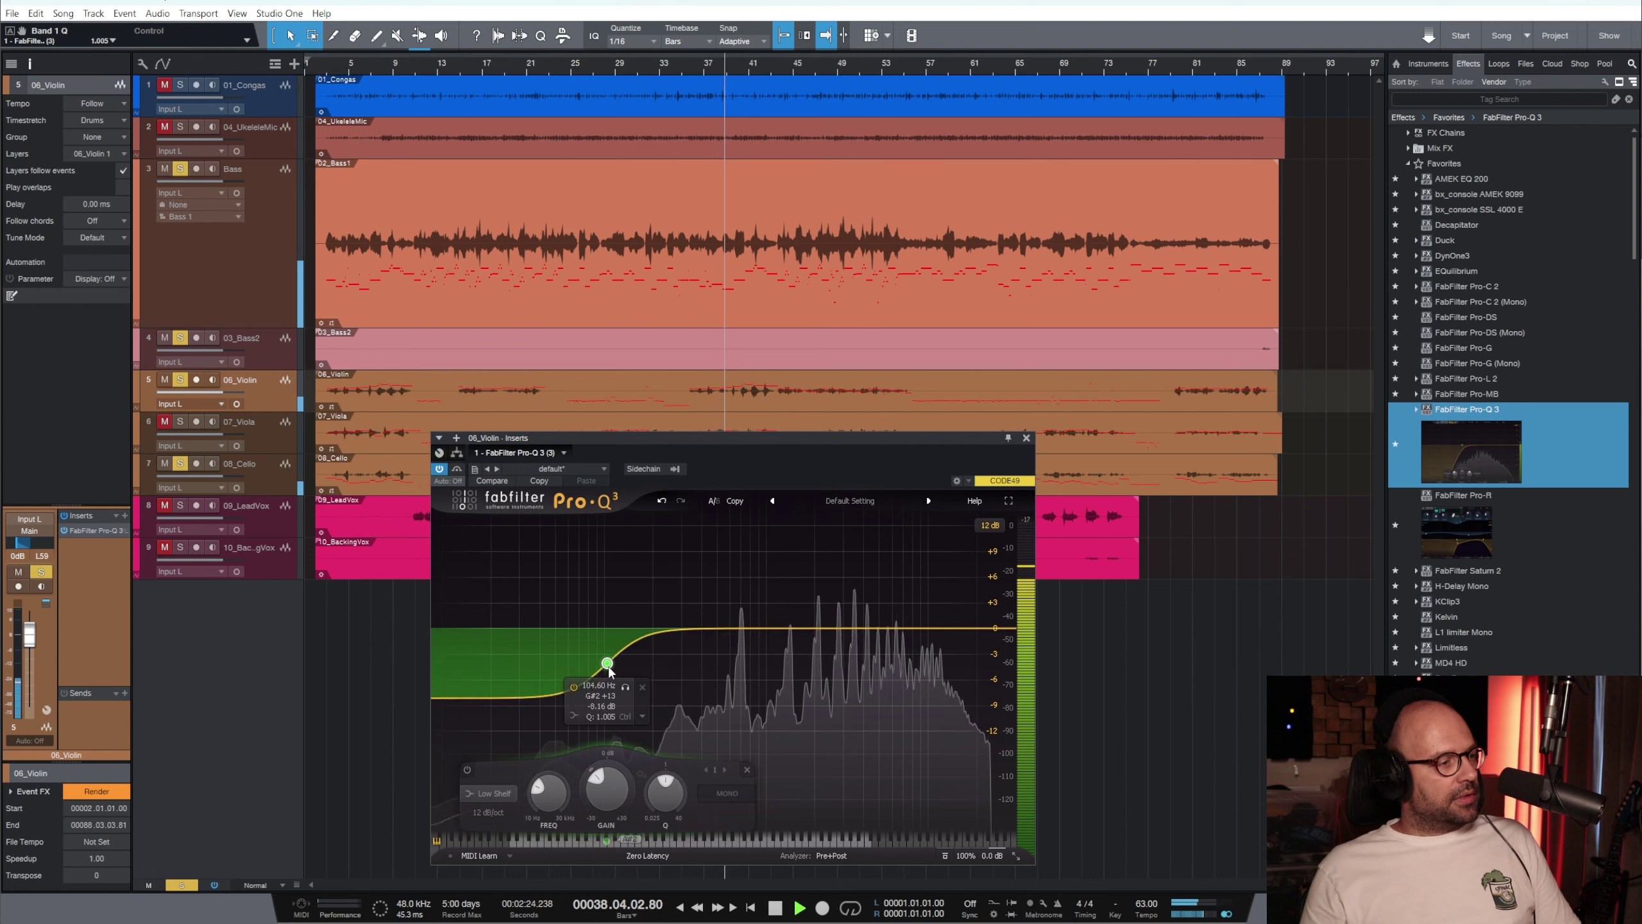
{"action": "left_click_drag", "start_coordinate": [606, 663], "coordinate": [706, 667]}
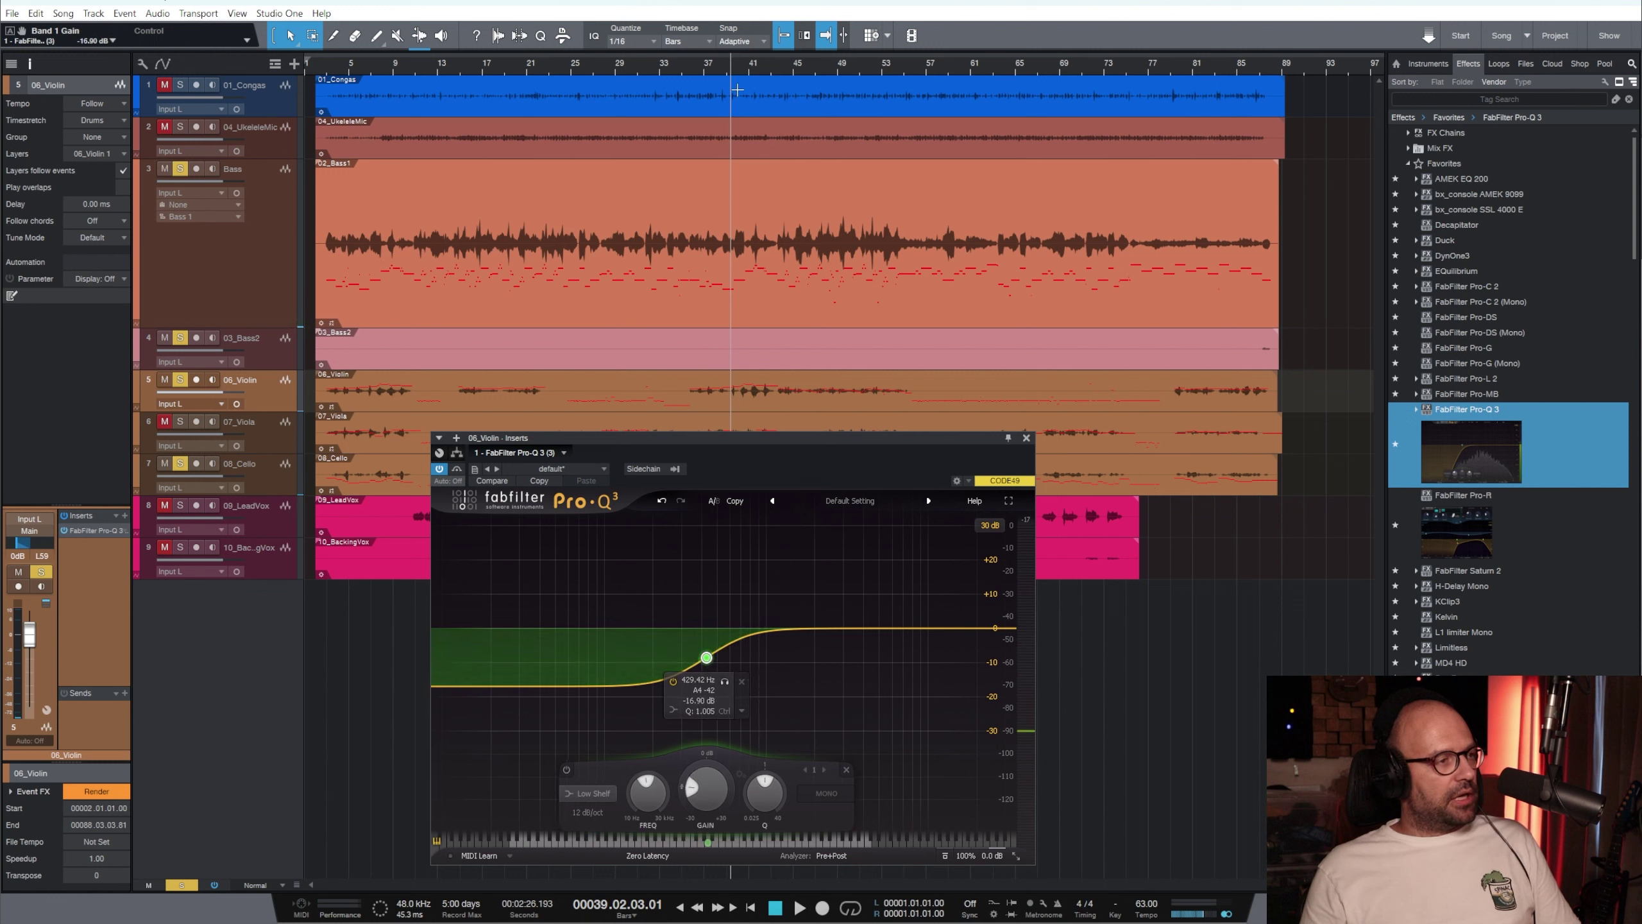
Move the playback position to bar 38 and solo only the 06_Violin track
{"action": "left_click", "coordinate": [715, 70]}
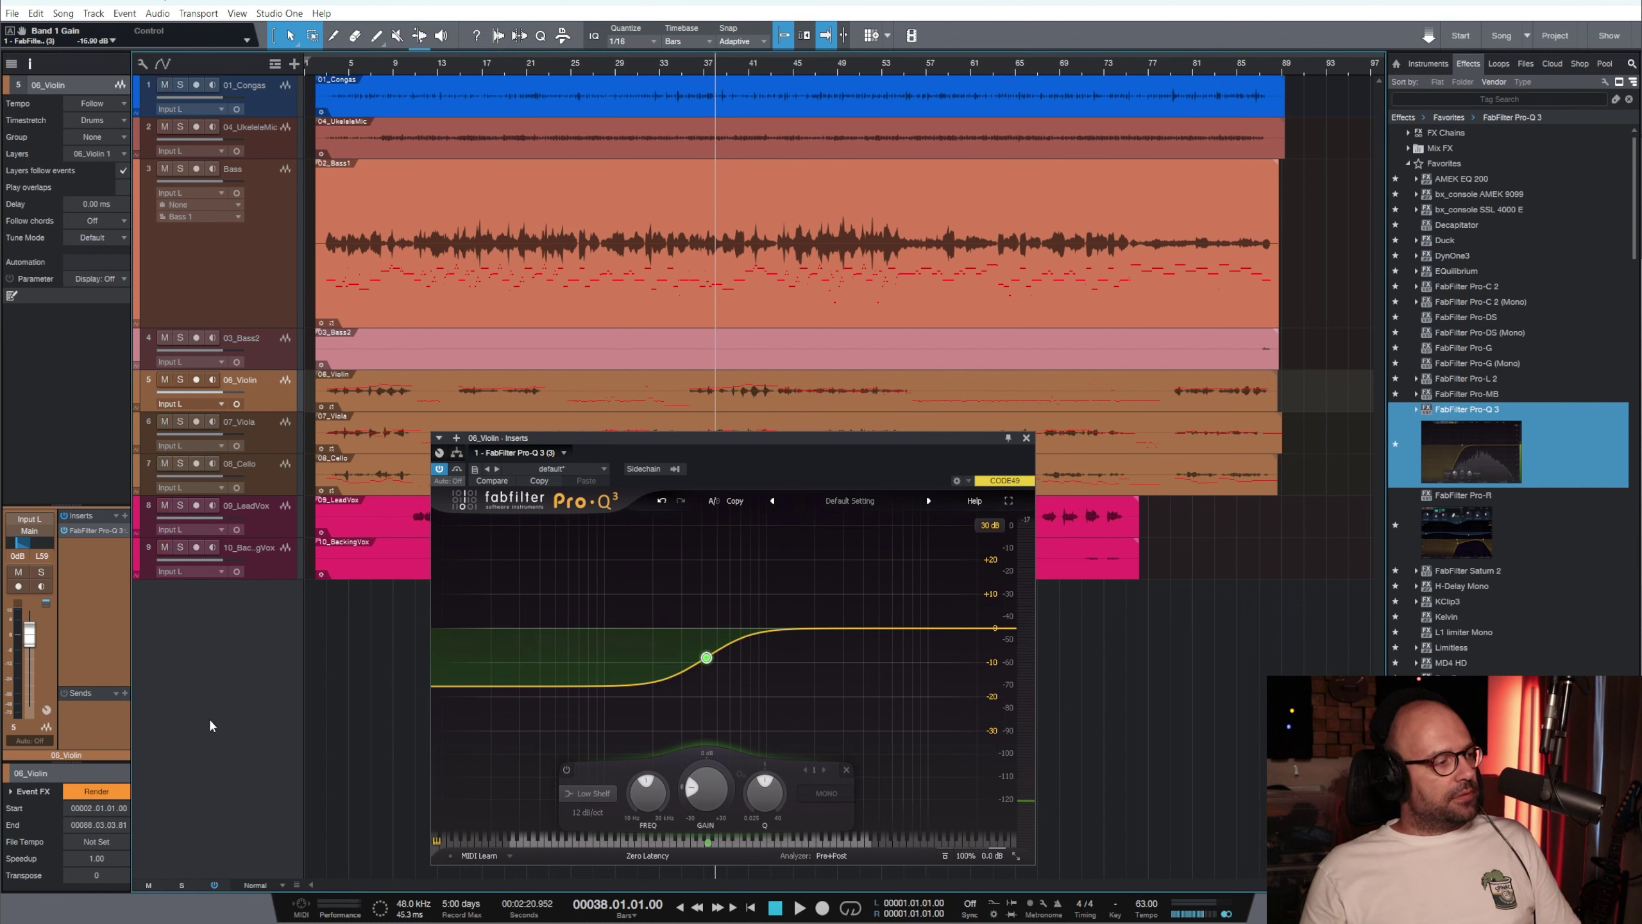
{"action": "left_click", "coordinate": [256, 351]}
{"action": "left_click", "coordinate": [263, 391]}
{"action": "key", "text": "s"}
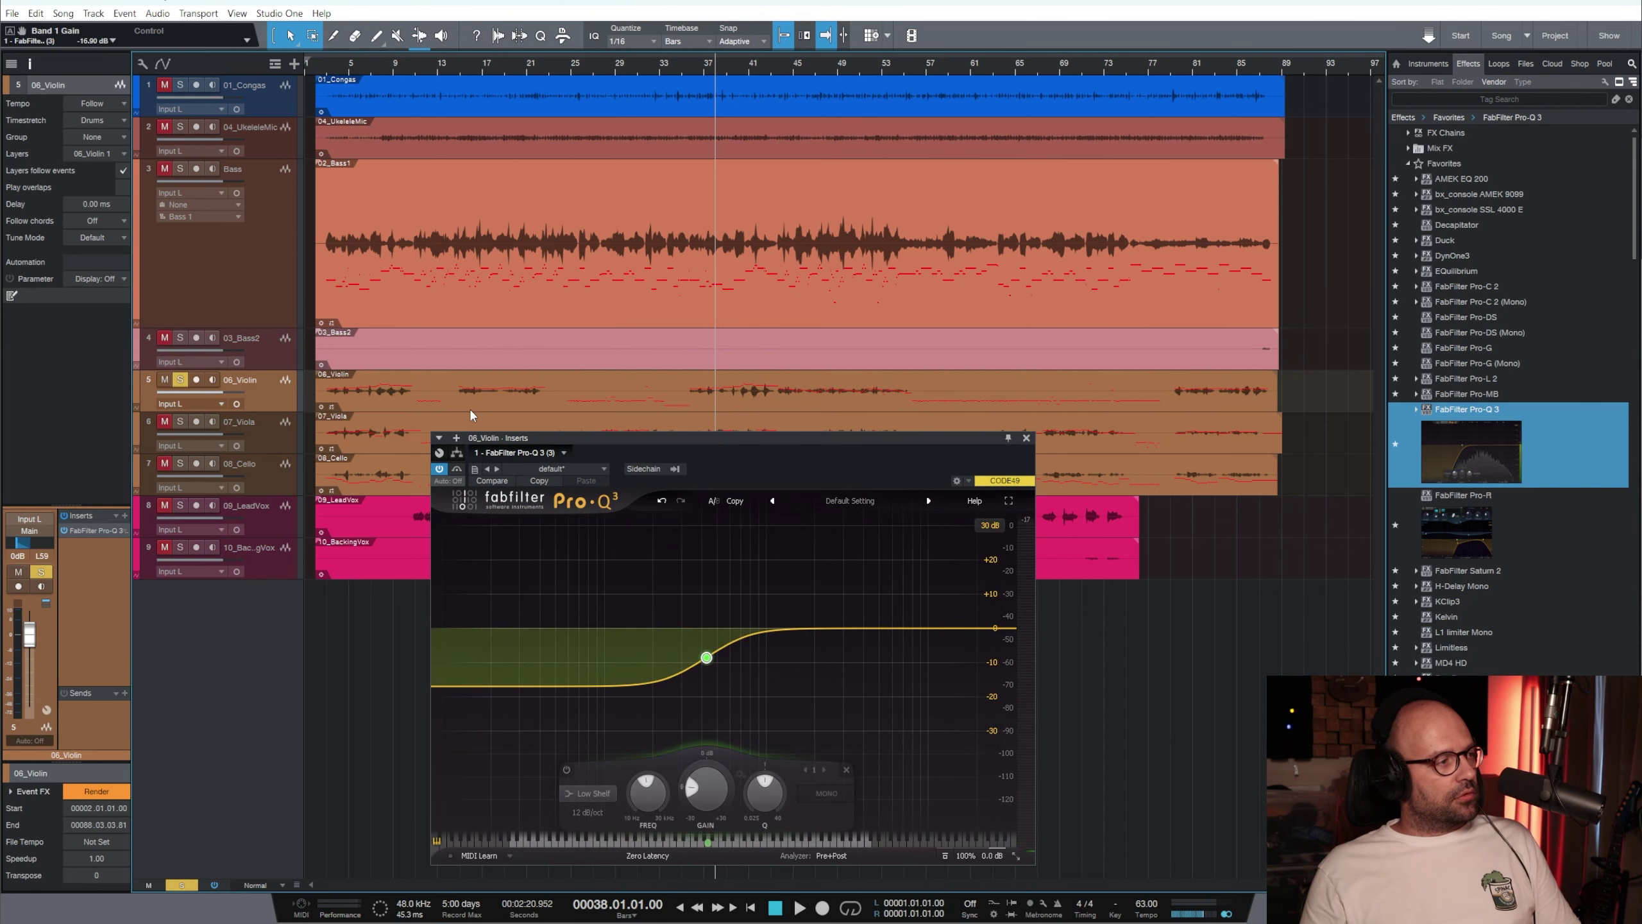
Adjust the violin's low shelf to about -18.5 dB at about 406 Hz and audition it from bar 36
{"action": "left_click", "coordinate": [710, 661]}
{"action": "left_click_drag", "start_coordinate": [711, 660], "coordinate": [707, 664]}
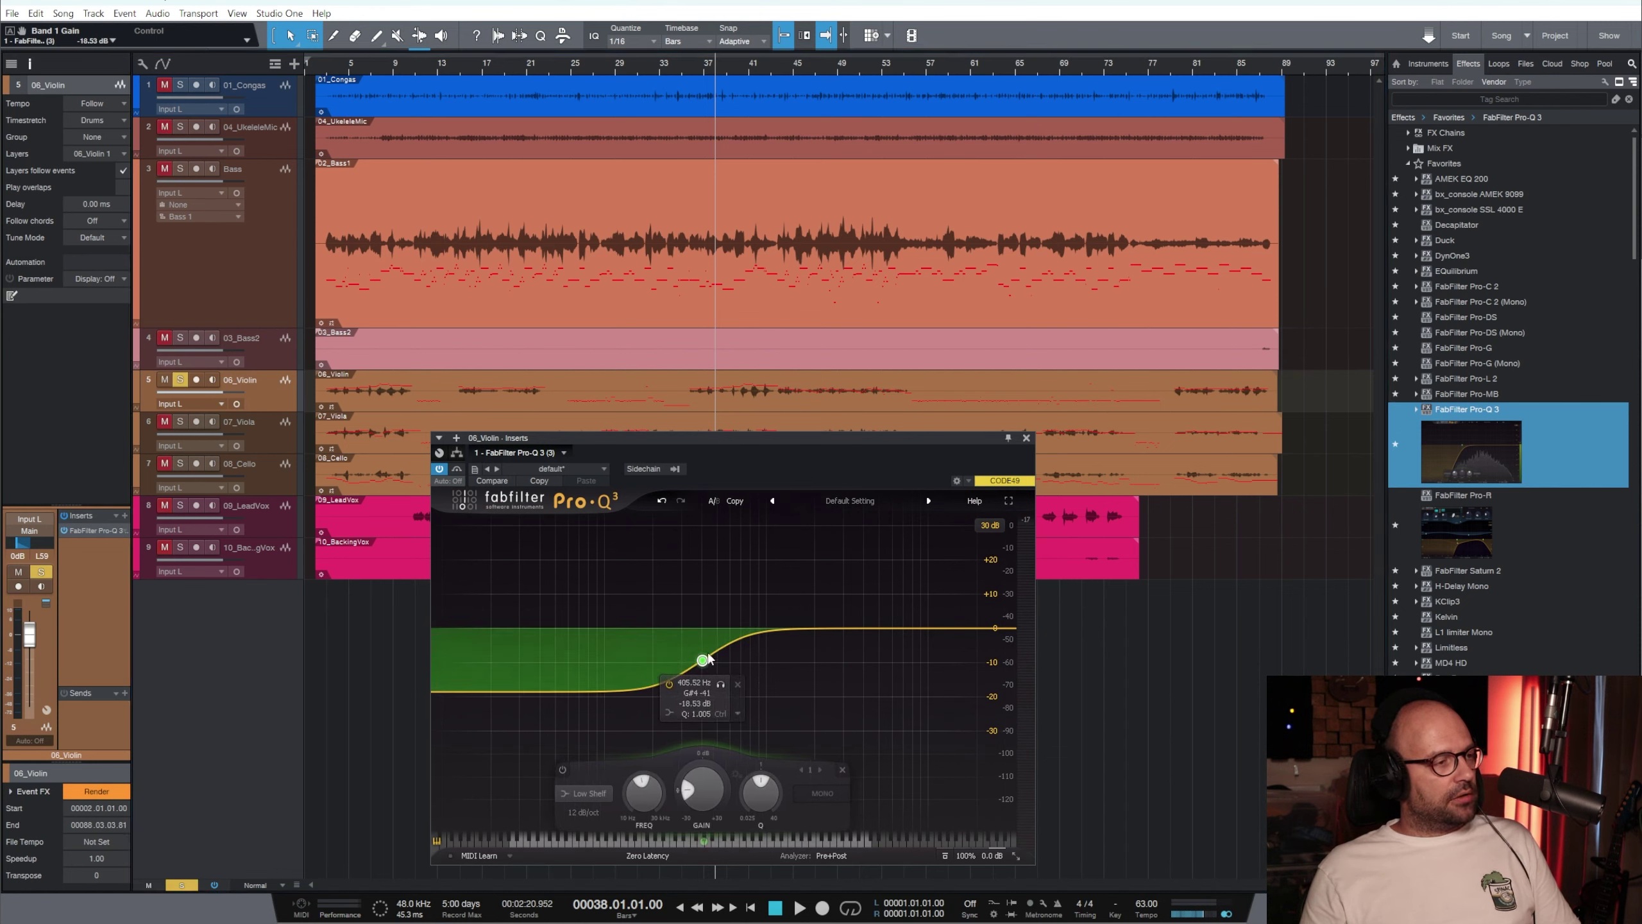
{"action": "left_click", "coordinate": [696, 70]}
{"action": "mouse_move", "coordinate": [722, 664]}
{"action": "key", "text": "space"}
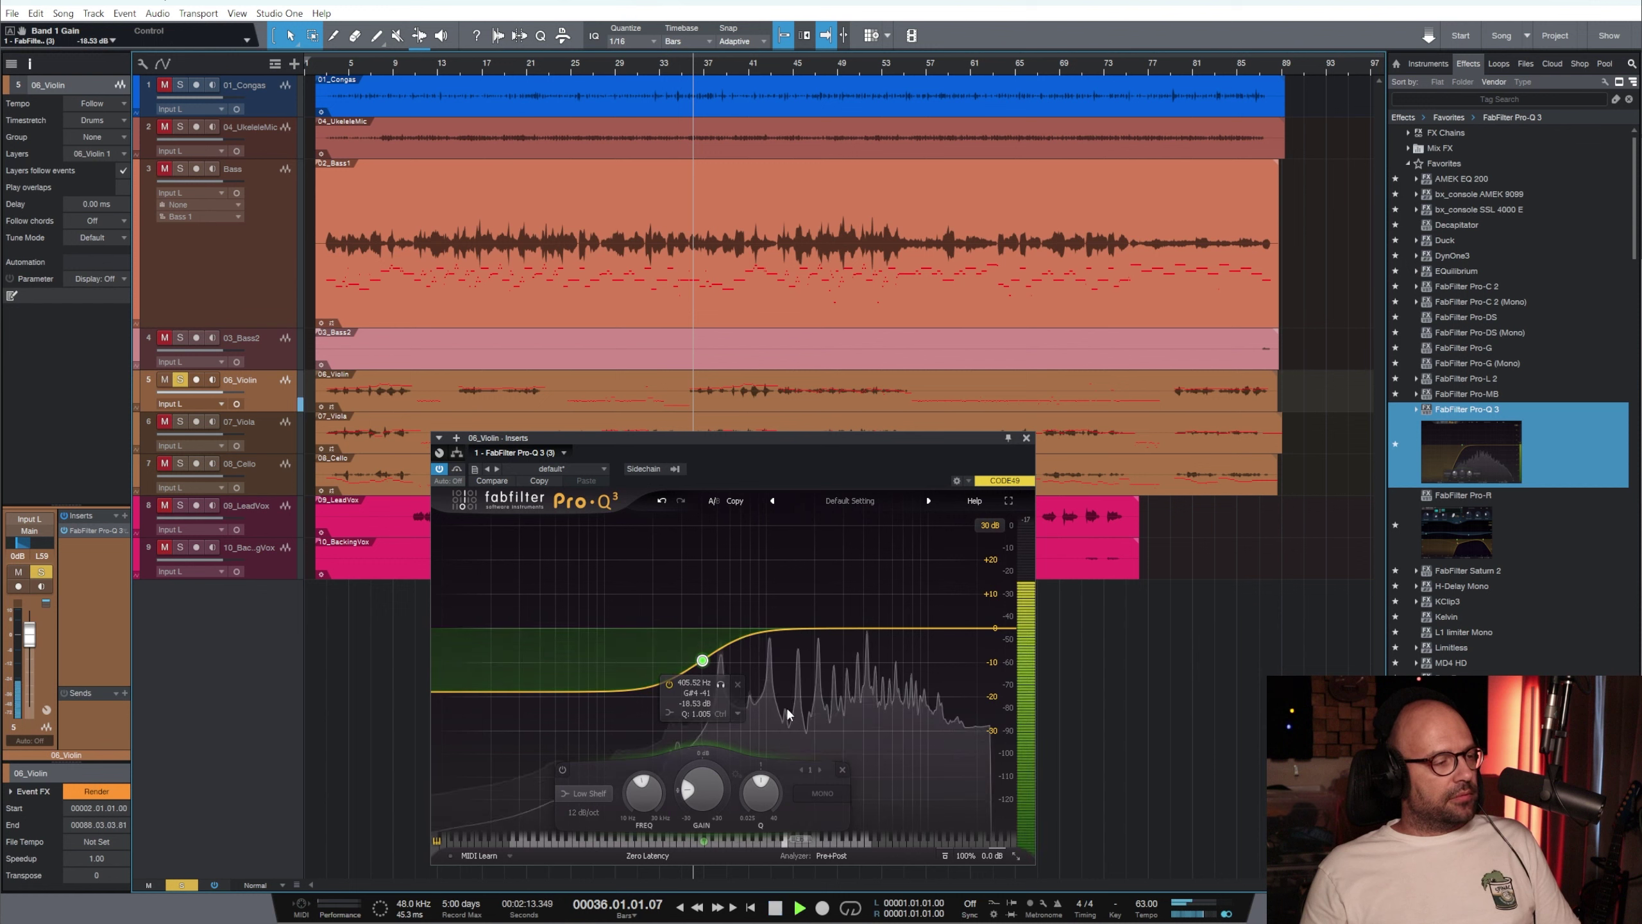
Flatten the violin's low shelf, set it to about -17.7 dB at about 299 Hz, and resume playback
{"action": "left_click_drag", "start_coordinate": [704, 661], "coordinate": [656, 628]}
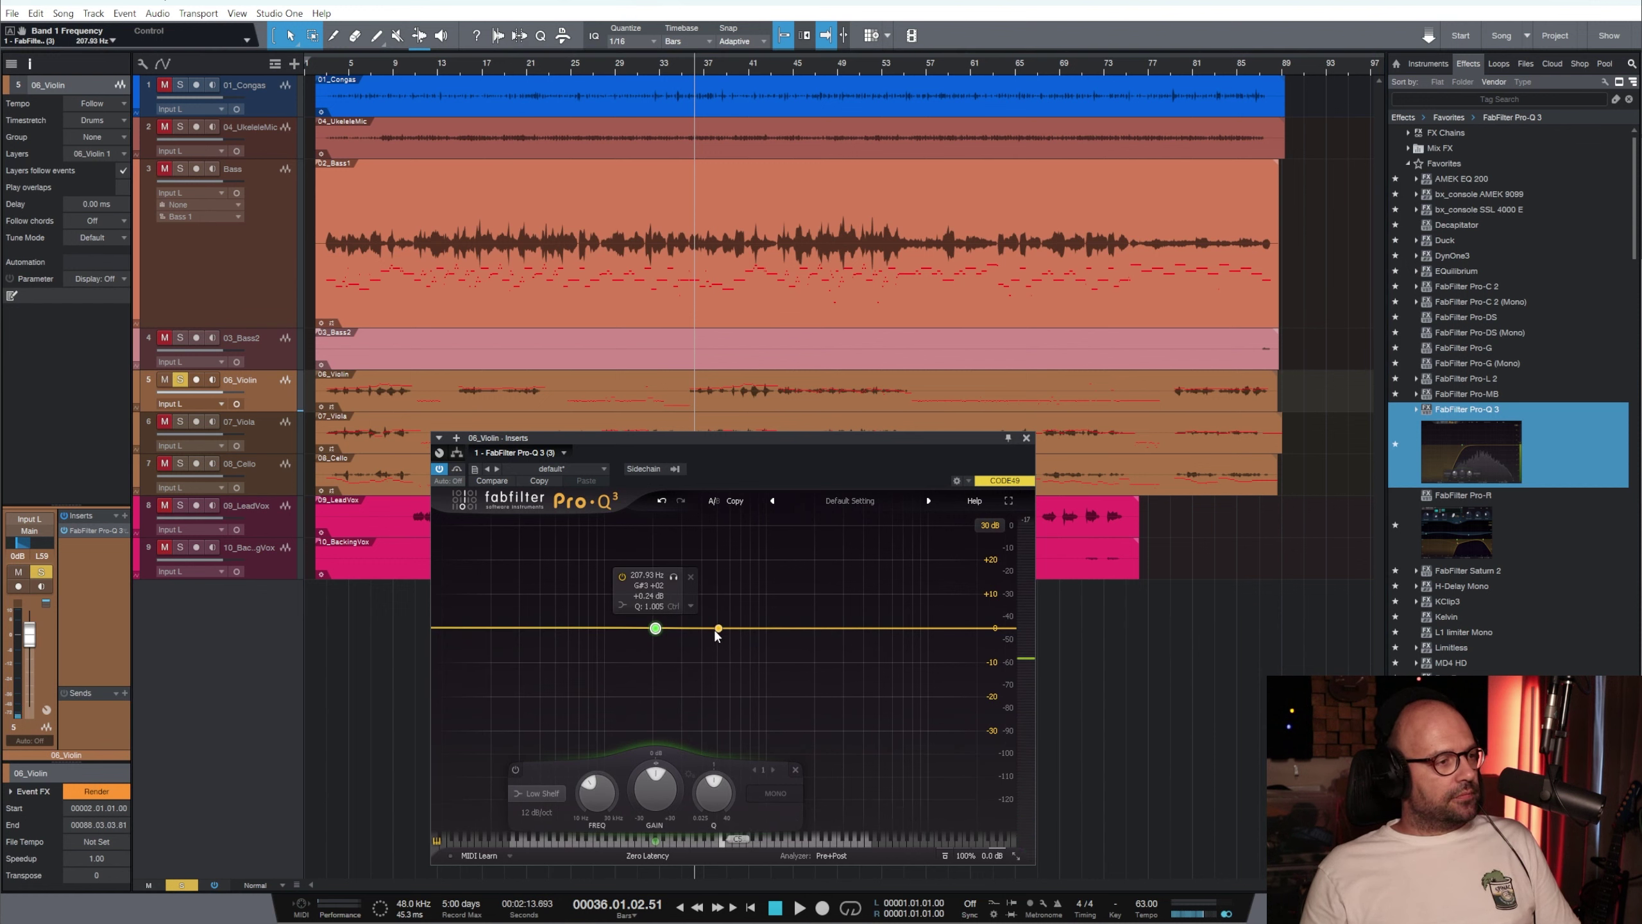
{"action": "left_click_drag", "start_coordinate": [715, 628], "coordinate": [681, 659]}
{"action": "left_click", "coordinate": [743, 657]}
{"action": "key", "text": "space"}
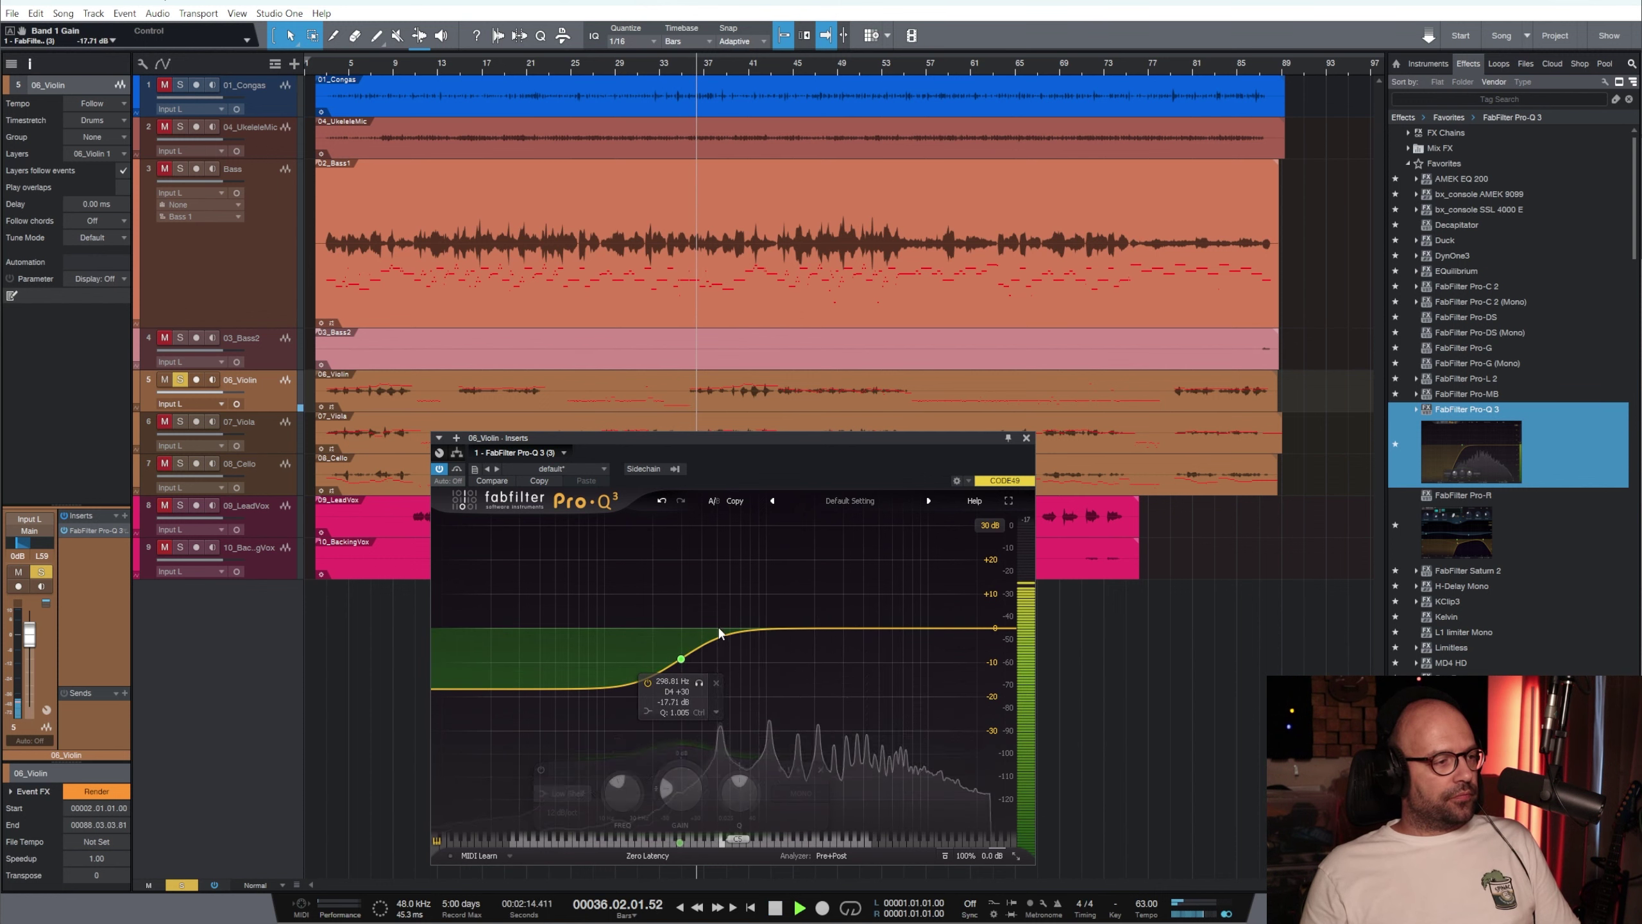
Try a narrow bell boost at about 520 Hz, delete it again, and convert the violin's low shelf to a 30 dB/oct low cut at about 256 Hz
{"action": "left_click_drag", "start_coordinate": [721, 637], "coordinate": [720, 592]}
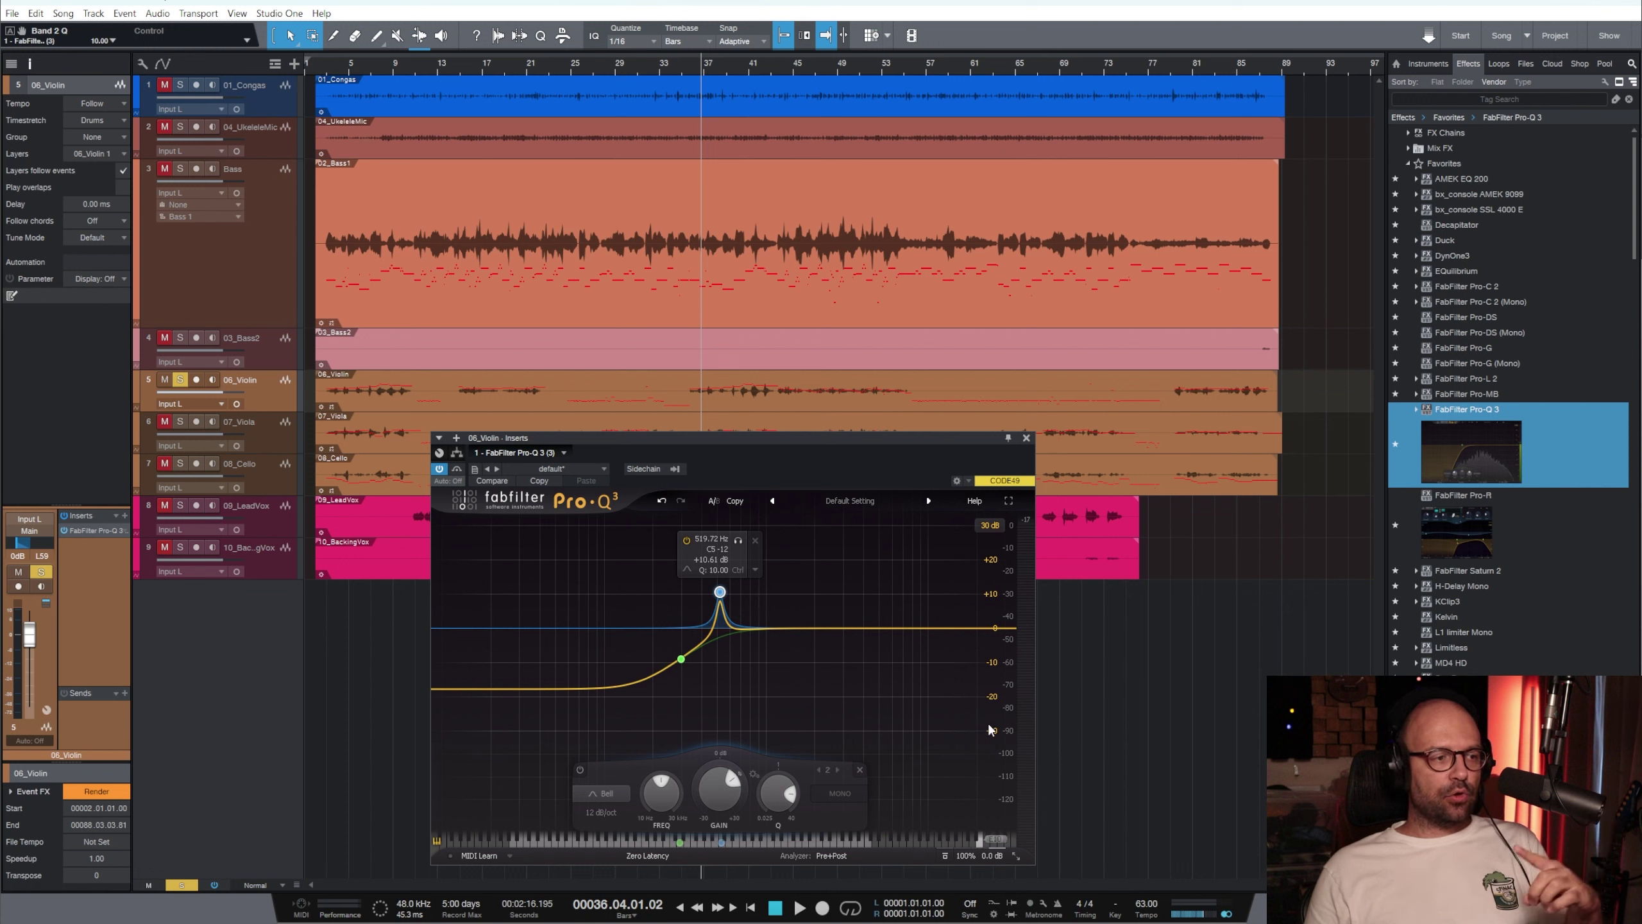
{"action": "right_click", "coordinate": [680, 659]}
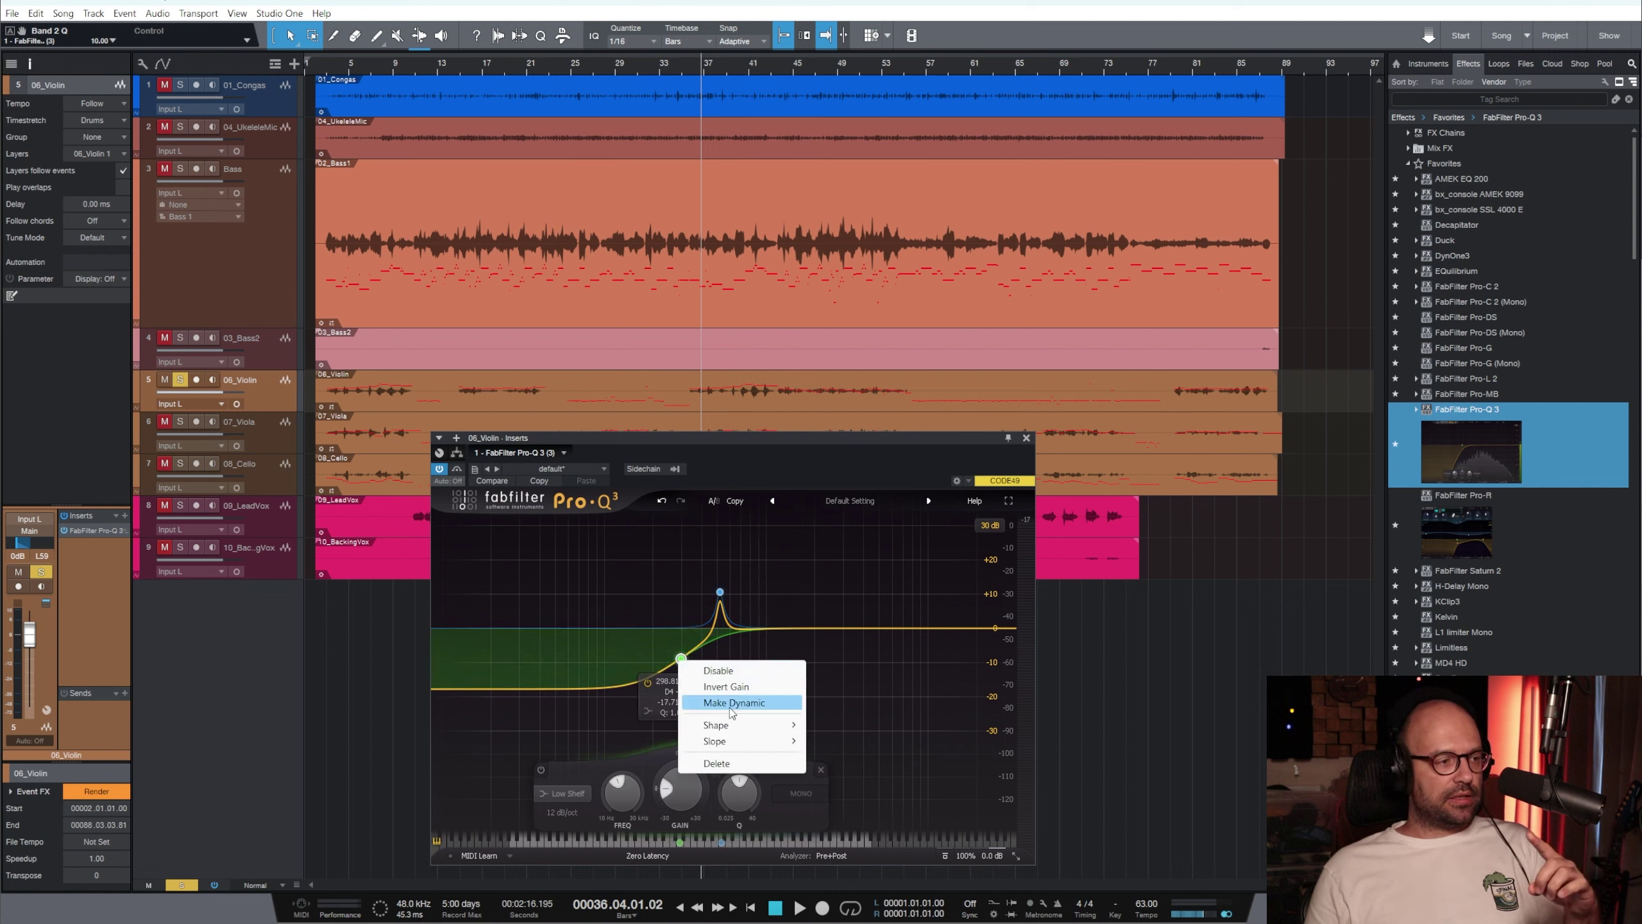
{"action": "mouse_move", "coordinate": [715, 724]}
{"action": "left_click", "coordinate": [844, 757]}
{"action": "scroll", "coordinate": [681, 630], "scroll_direction": "up", "scroll_amount": 3}
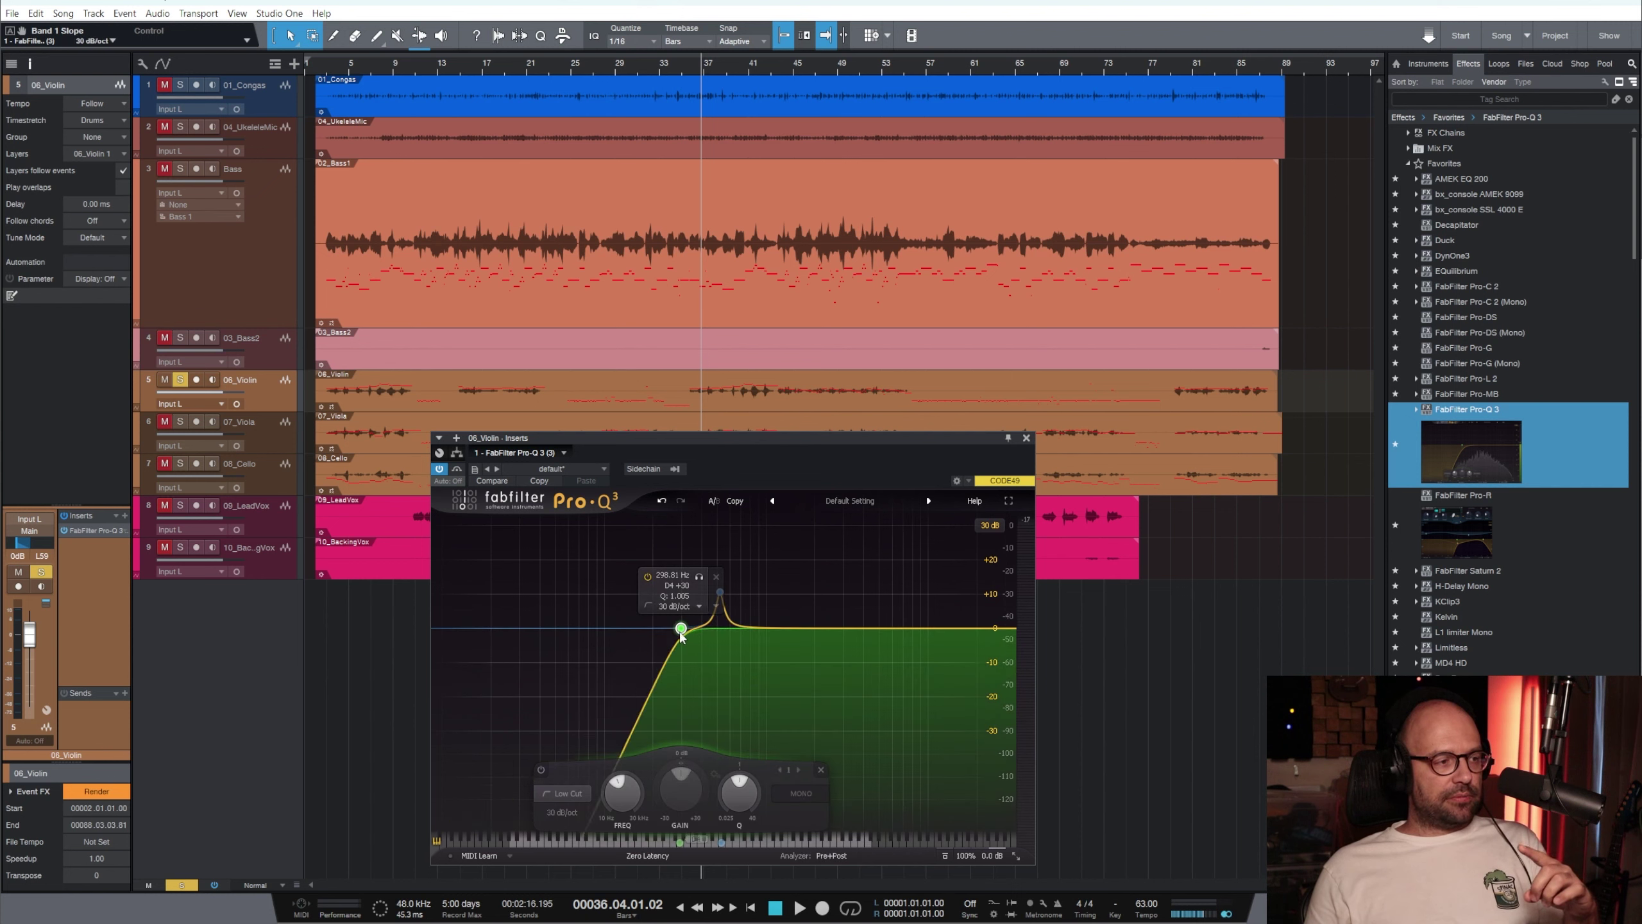
{"action": "left_click_drag", "start_coordinate": [677, 629], "coordinate": [667, 628]}
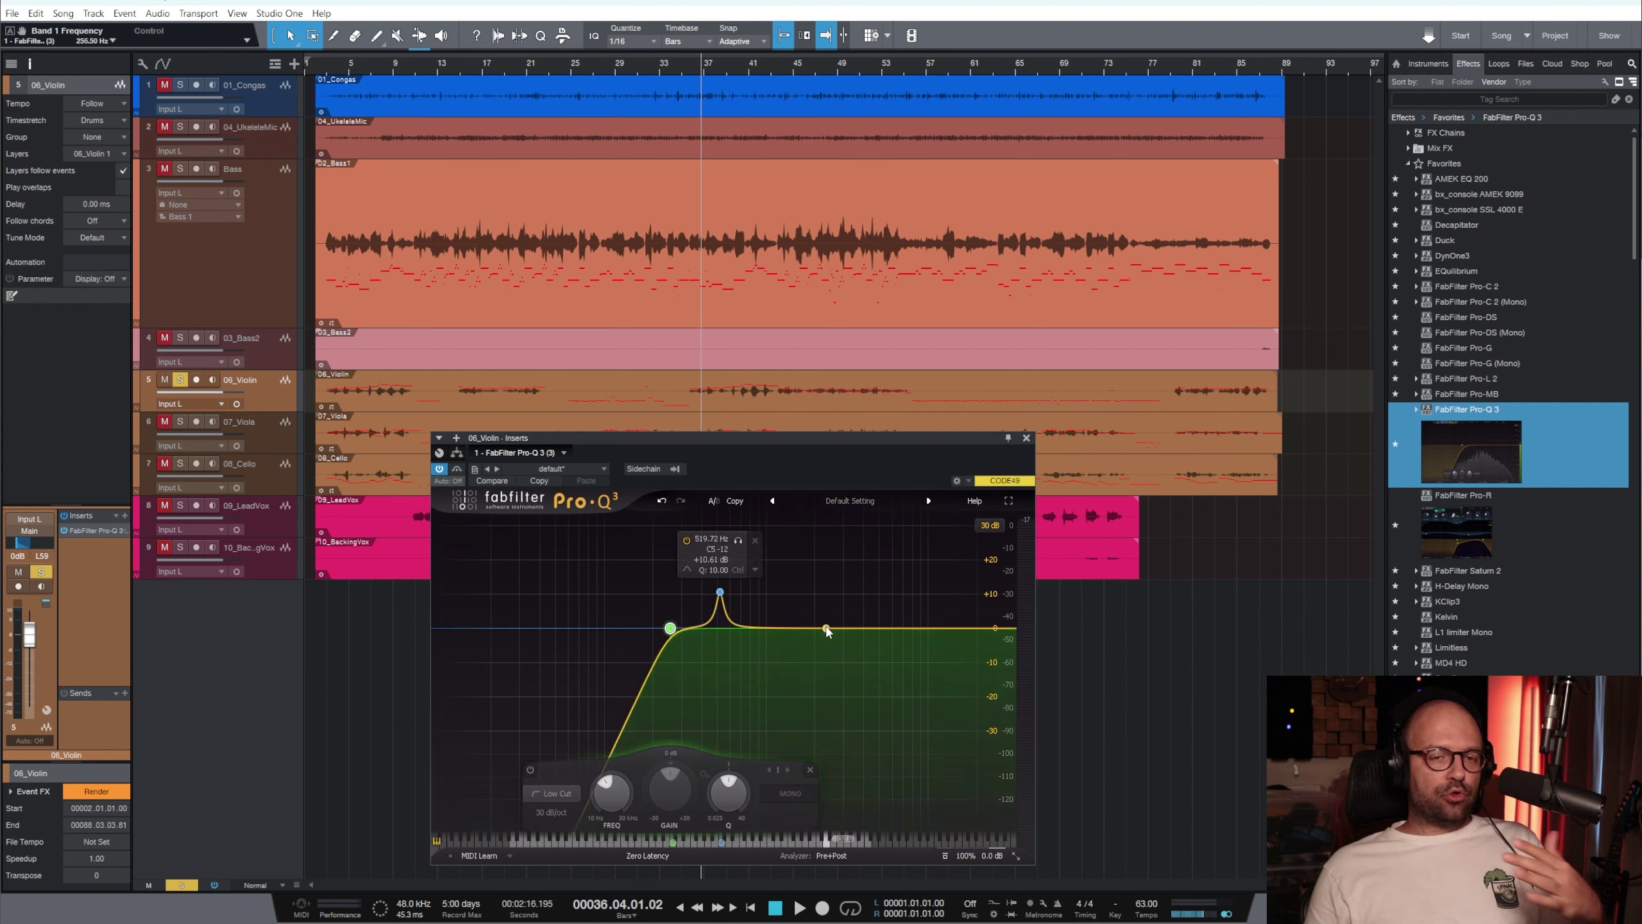
{"action": "left_click", "coordinate": [754, 540]}
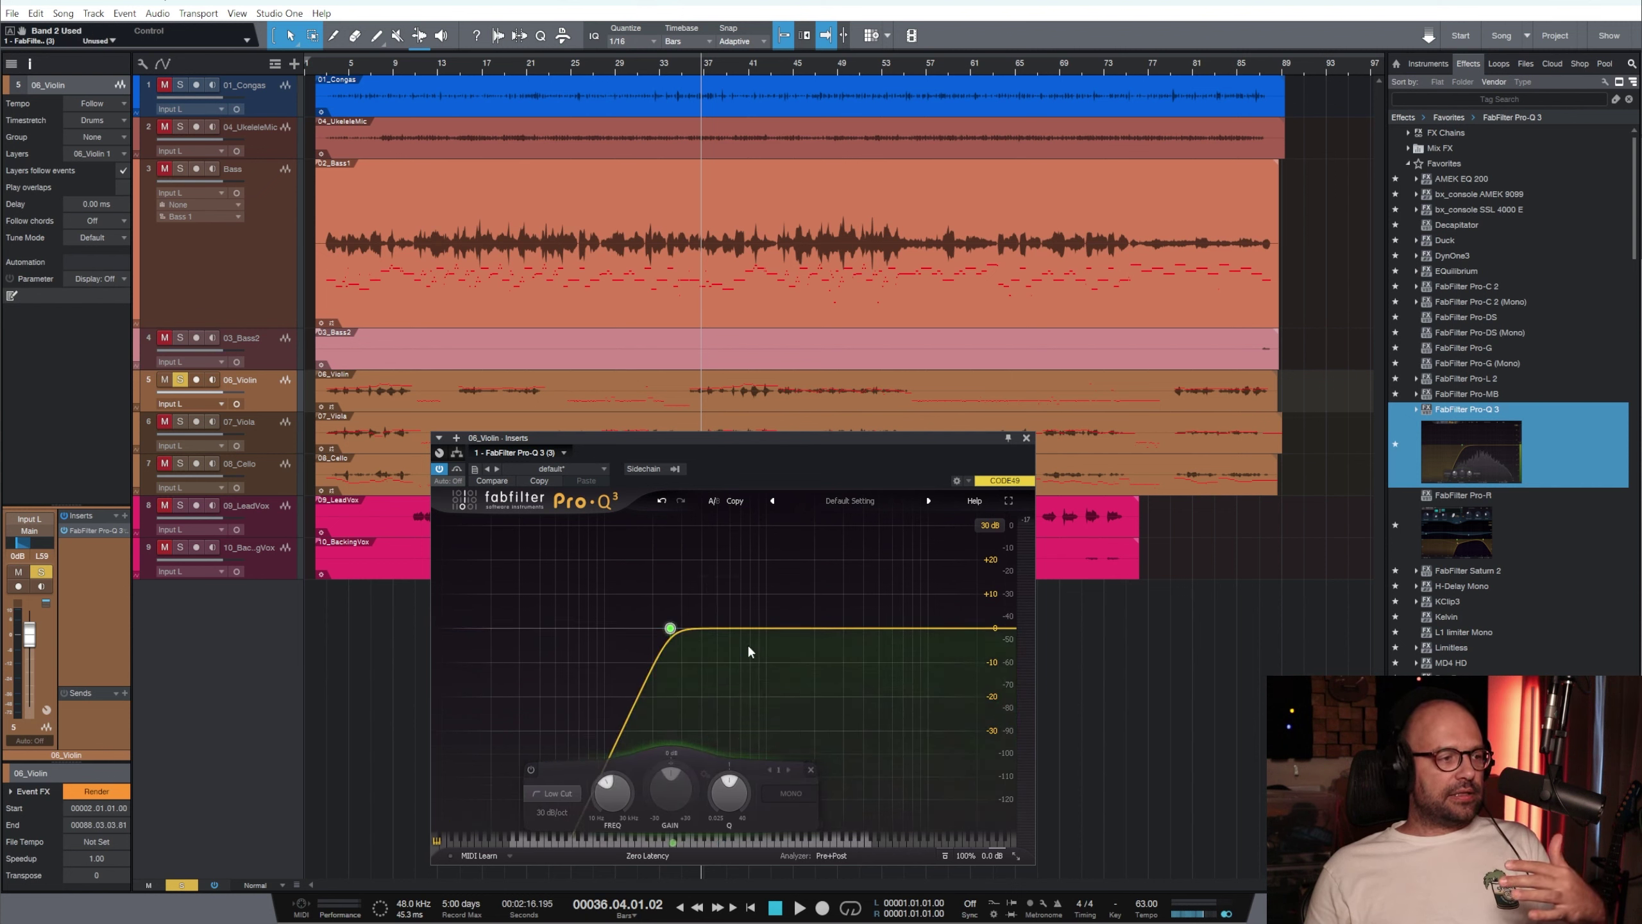
Lower the violin EQ's low cut and add four bell boosts, including ones at about 86 Hz, 233 Hz and 2093 Hz
{"action": "left_click_drag", "start_coordinate": [670, 629], "coordinate": [593, 563]}
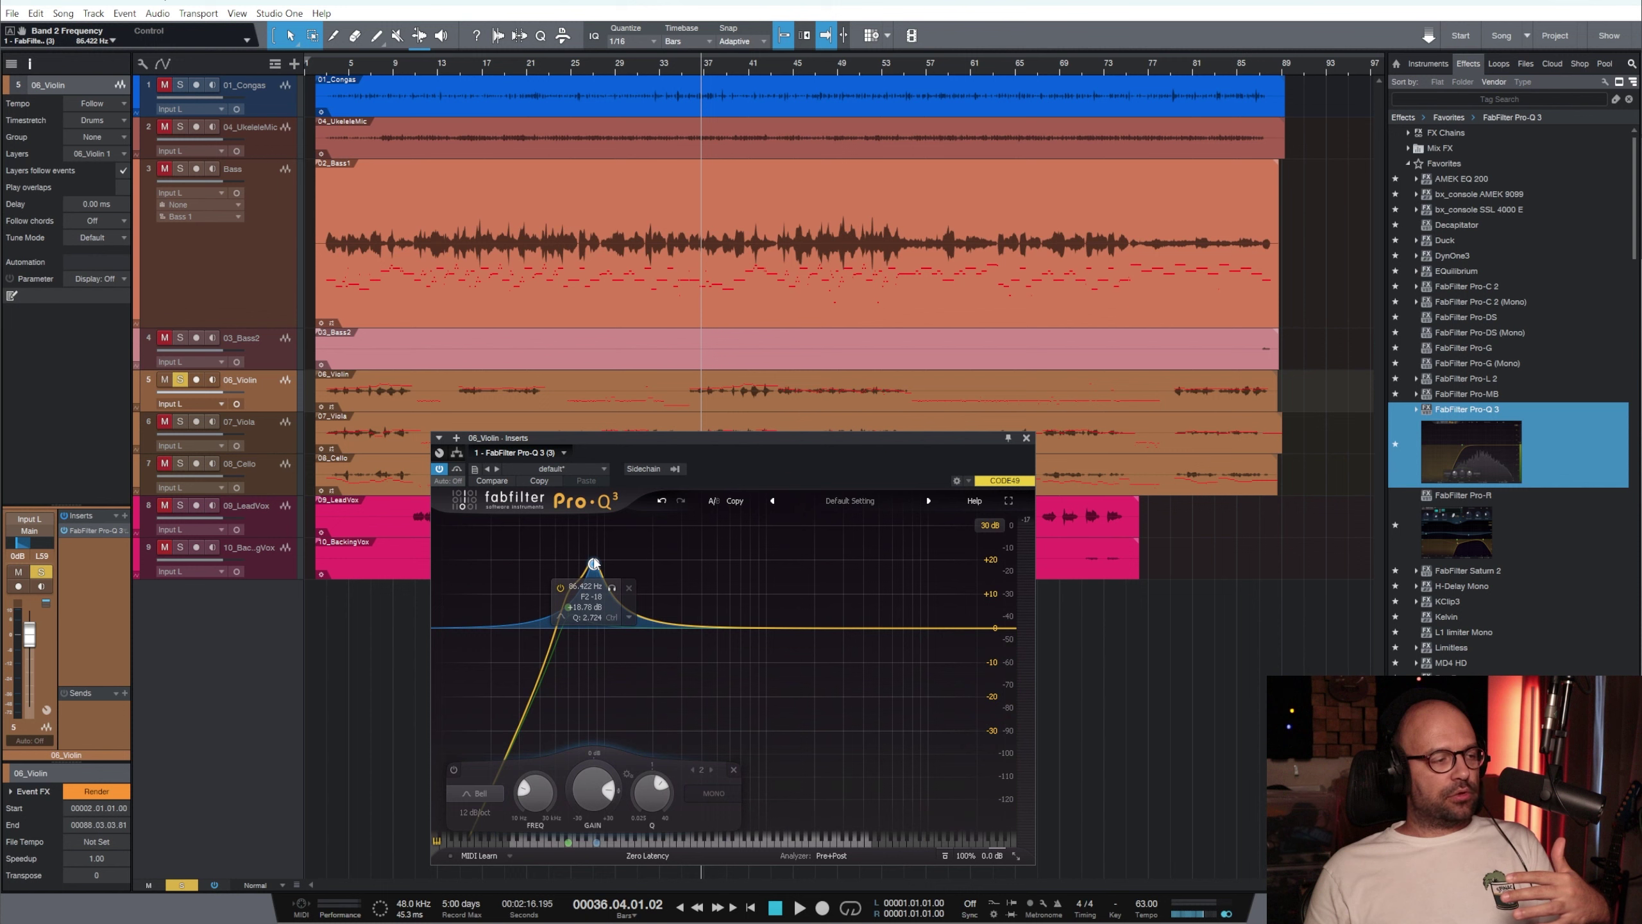
{"action": "left_click_drag", "start_coordinate": [659, 625], "coordinate": [663, 589]}
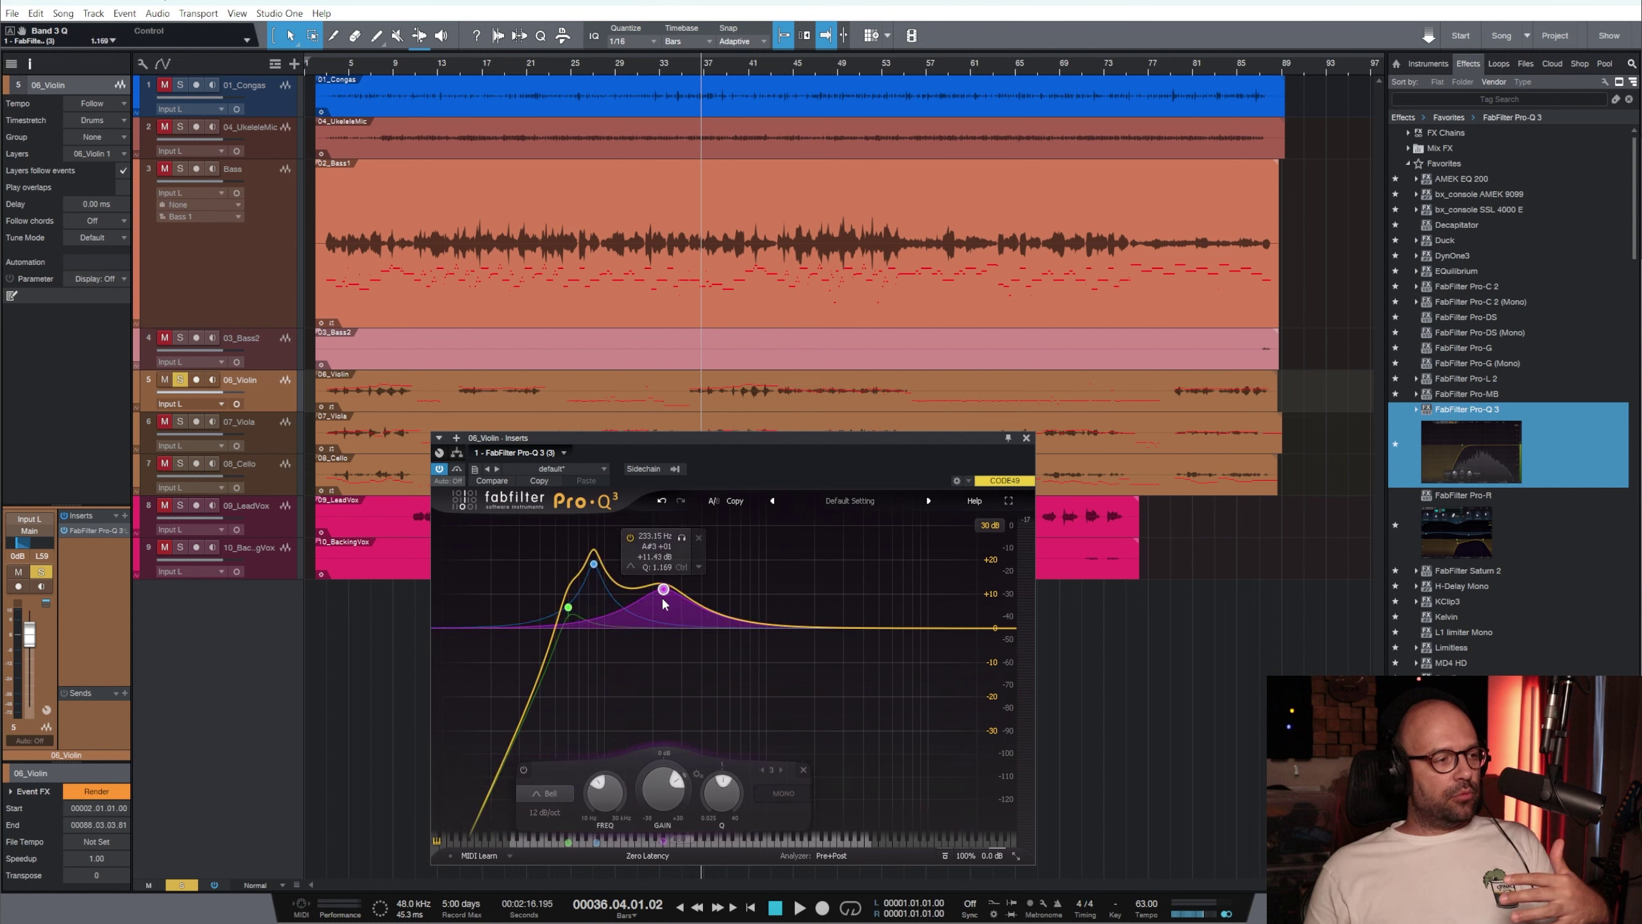
{"action": "scroll", "coordinate": [663, 604], "scroll_direction": "up", "scroll_amount": 5}
{"action": "left_click_drag", "start_coordinate": [751, 627], "coordinate": [819, 614]}
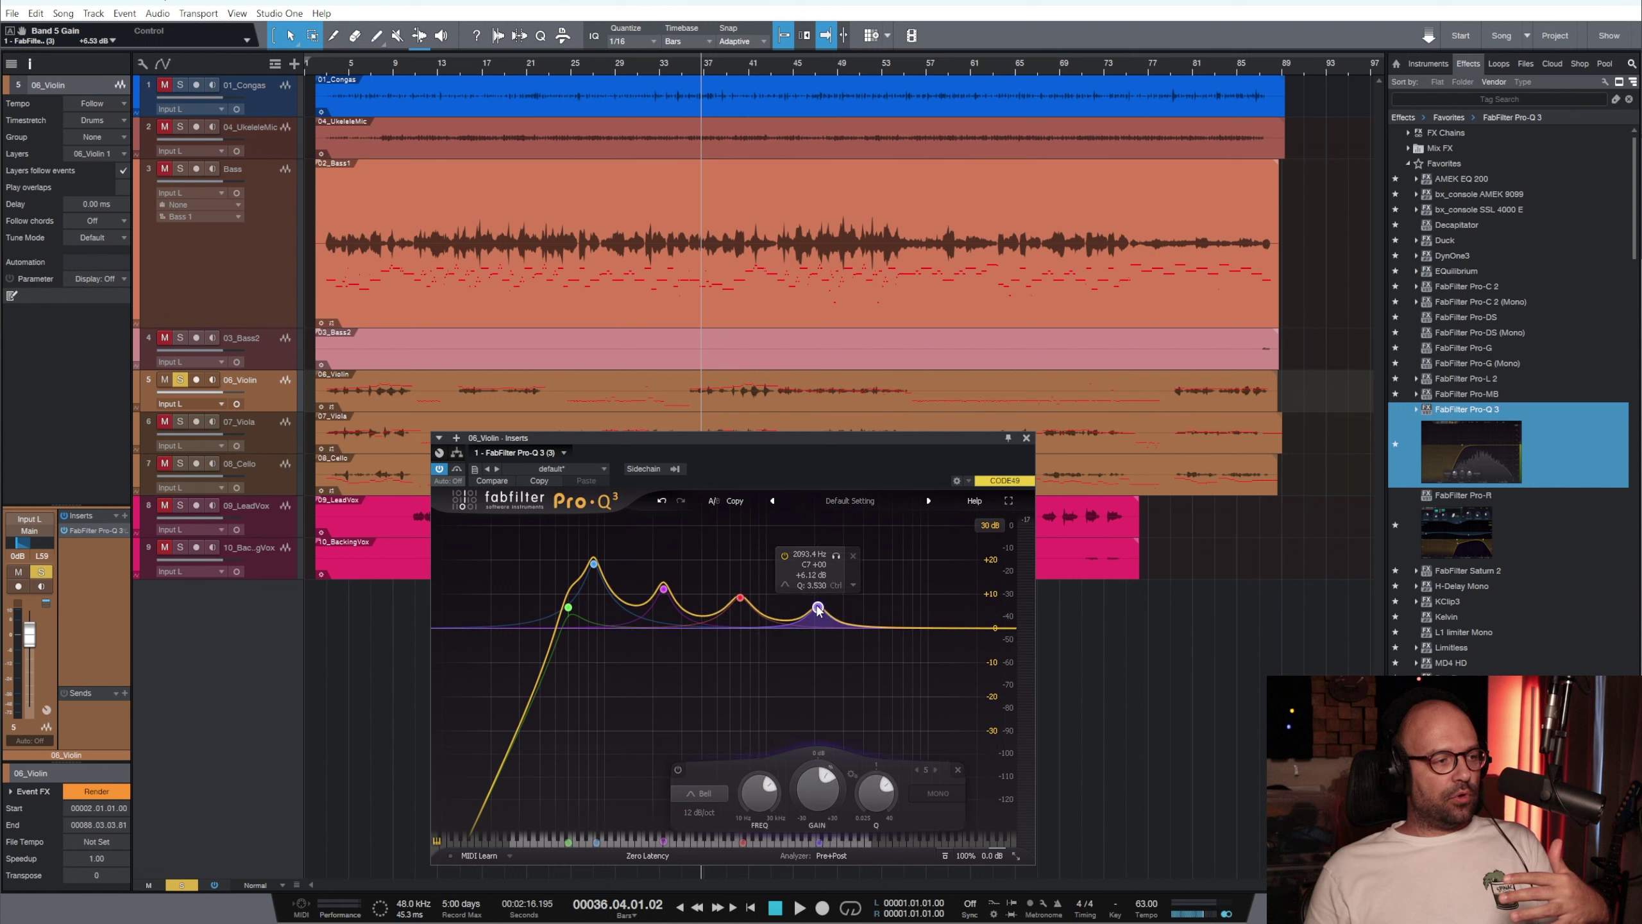
Lower the low cut to about 31 Hz and shift the lowest bell boost down in frequency
{"action": "left_click_drag", "start_coordinate": [568, 608], "coordinate": [552, 610]}
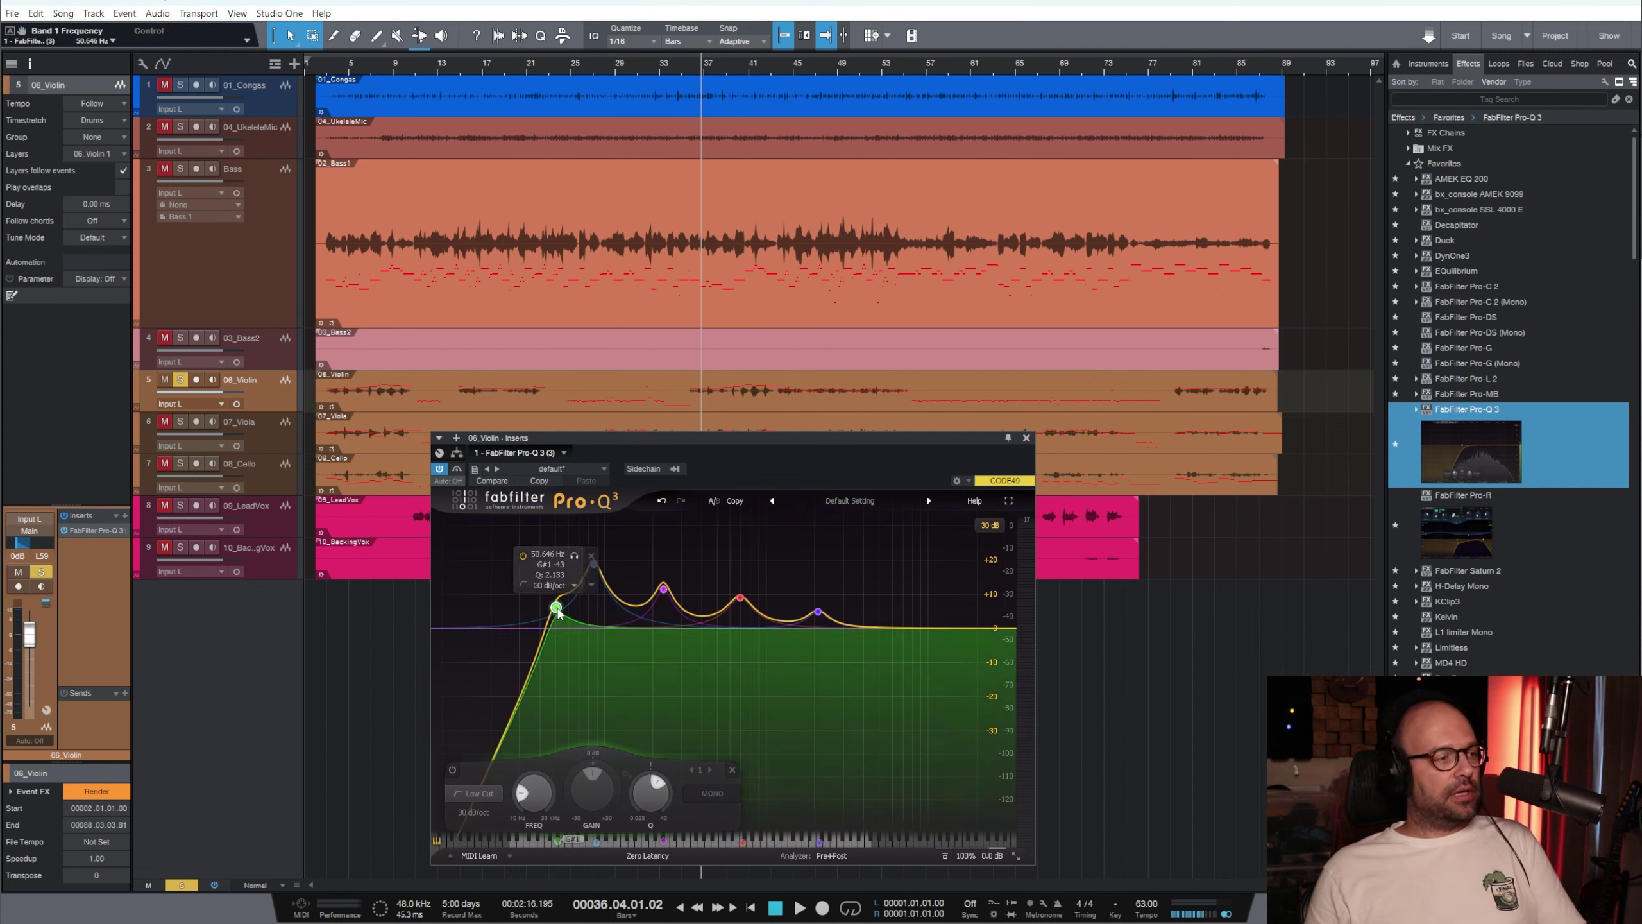
{"action": "left_click_drag", "start_coordinate": [555, 607], "coordinate": [521, 615]}
{"action": "left_click_drag", "start_coordinate": [593, 564], "coordinate": [565, 568]}
Add a 30 dB high-shelf cut at about 1832 Hz and lower the frequency of the highest bell boost
{"action": "left_click_drag", "start_coordinate": [972, 629], "coordinate": [808, 681]}
{"action": "scroll", "coordinate": [818, 680], "scroll_direction": "down", "scroll_amount": 3}
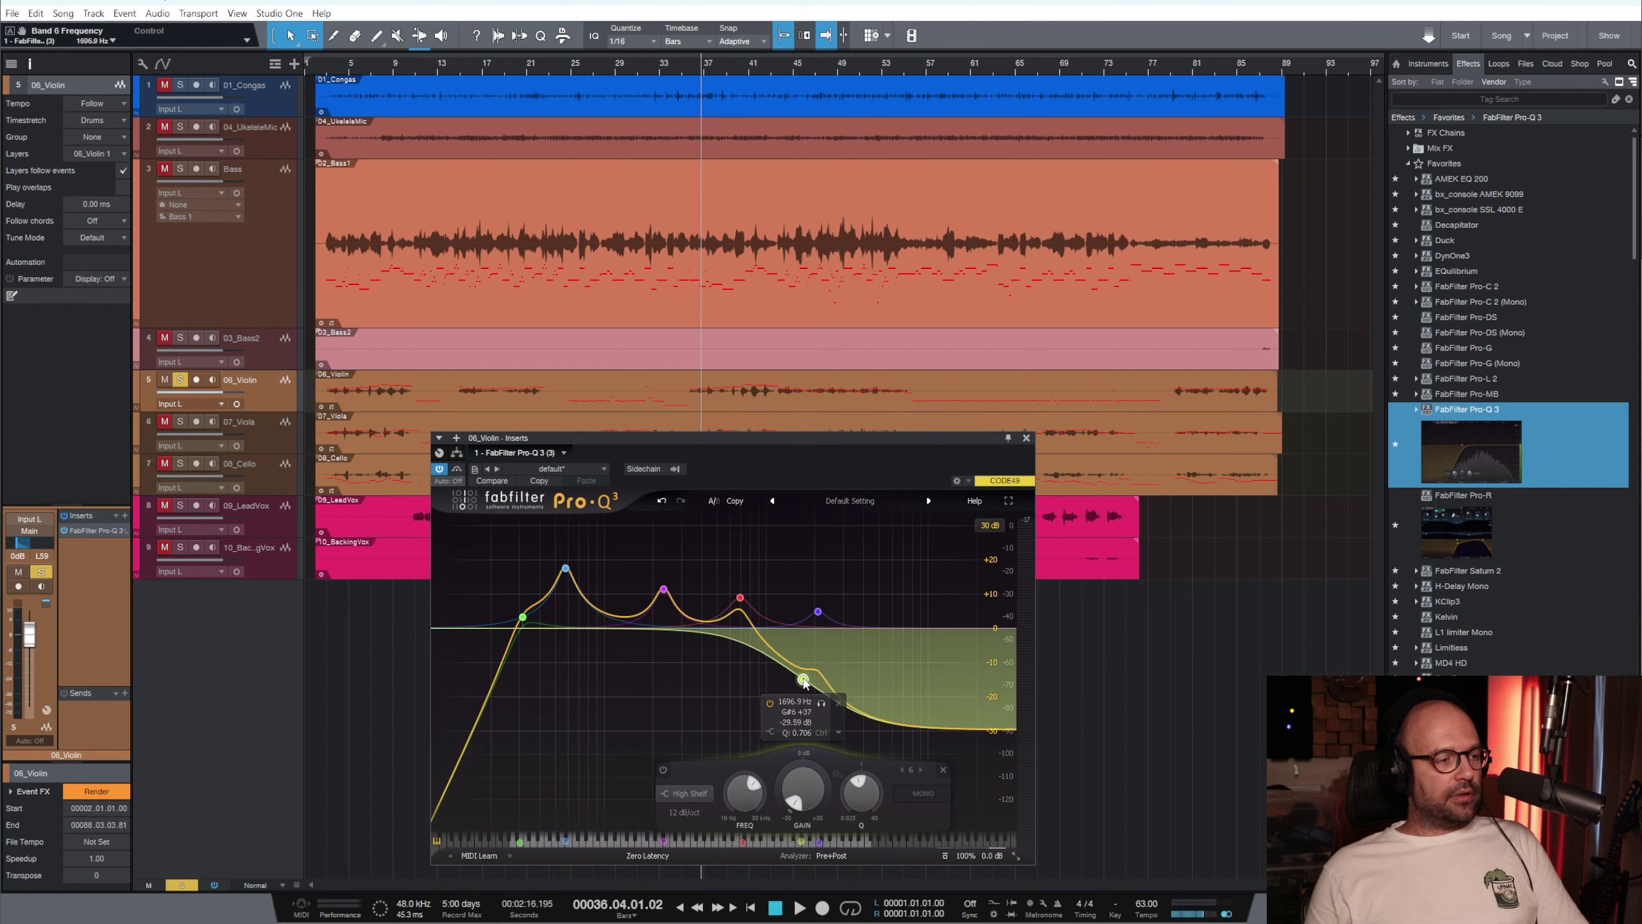
{"action": "mouse_move", "coordinate": [818, 611]}
{"action": "left_mouse_down"}
{"action": "mouse_move", "coordinate": [807, 588]}
{"action": "mouse_move", "coordinate": [802, 610]}
{"action": "left_mouse_up"}
{"action": "left_click", "coordinate": [809, 680]}
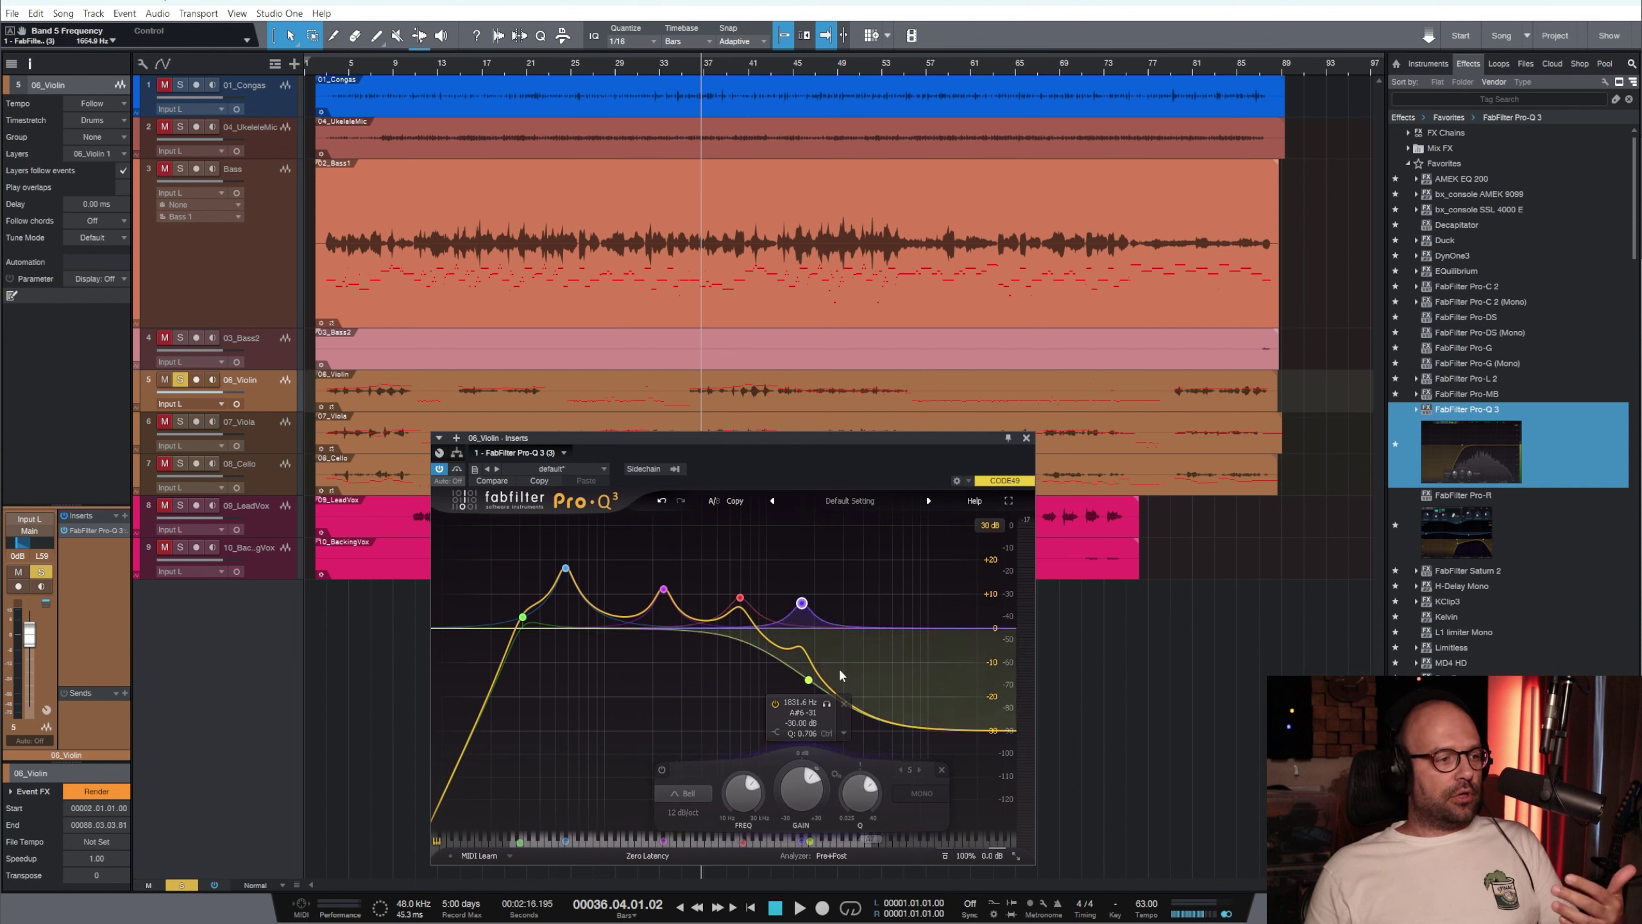
Convert the high shelf to a 36 dB/oct high cut at about 4.6 kHz and raise the low cut to about 47 Hz
{"action": "left_click_drag", "start_coordinate": [808, 681], "coordinate": [864, 628]}
{"action": "right_click", "coordinate": [871, 628]}
{"action": "mouse_move", "coordinate": [918, 691]}
{"action": "left_click", "coordinate": [1040, 756]}
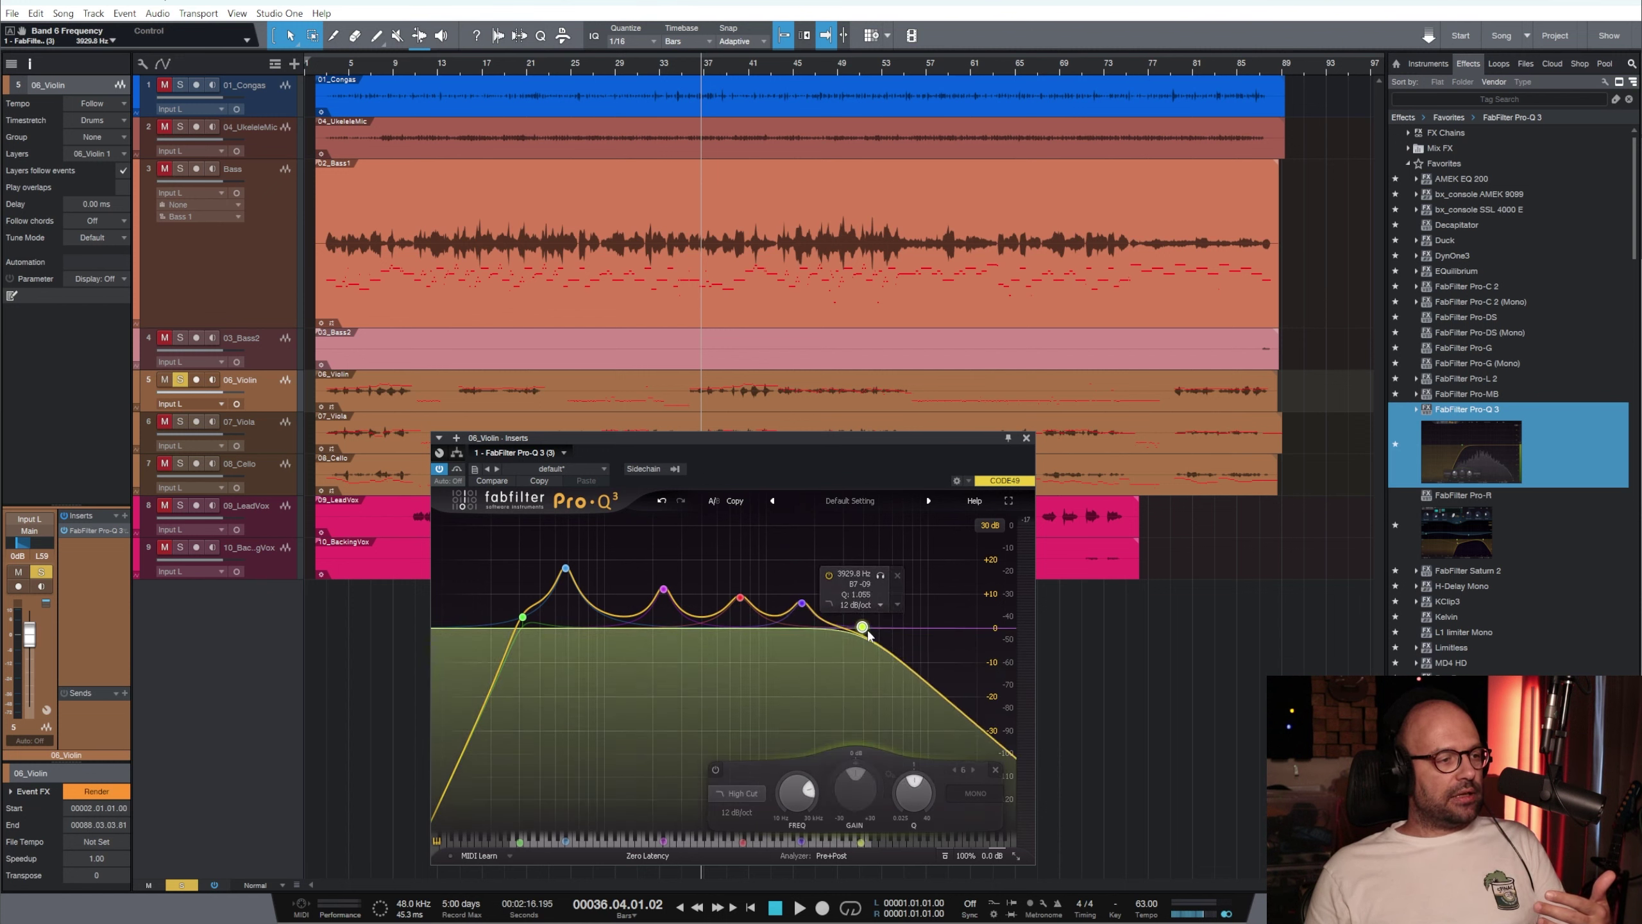
{"action": "scroll", "coordinate": [864, 629], "scroll_direction": "up", "scroll_amount": 4}
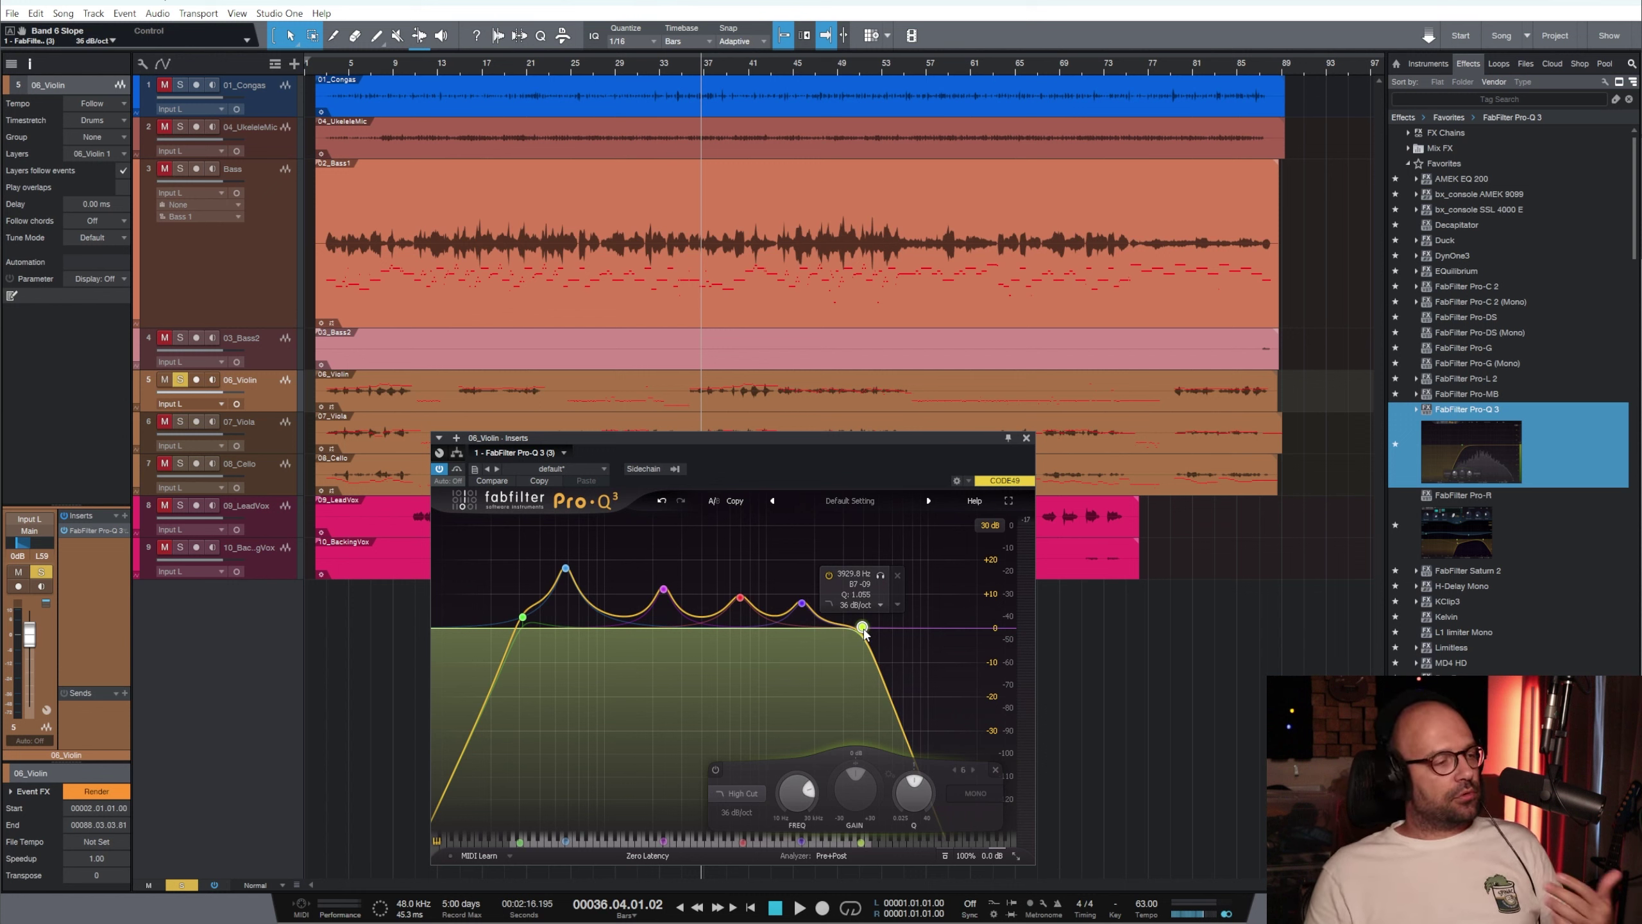
{"action": "left_click_drag", "start_coordinate": [863, 627], "coordinate": [878, 628]}
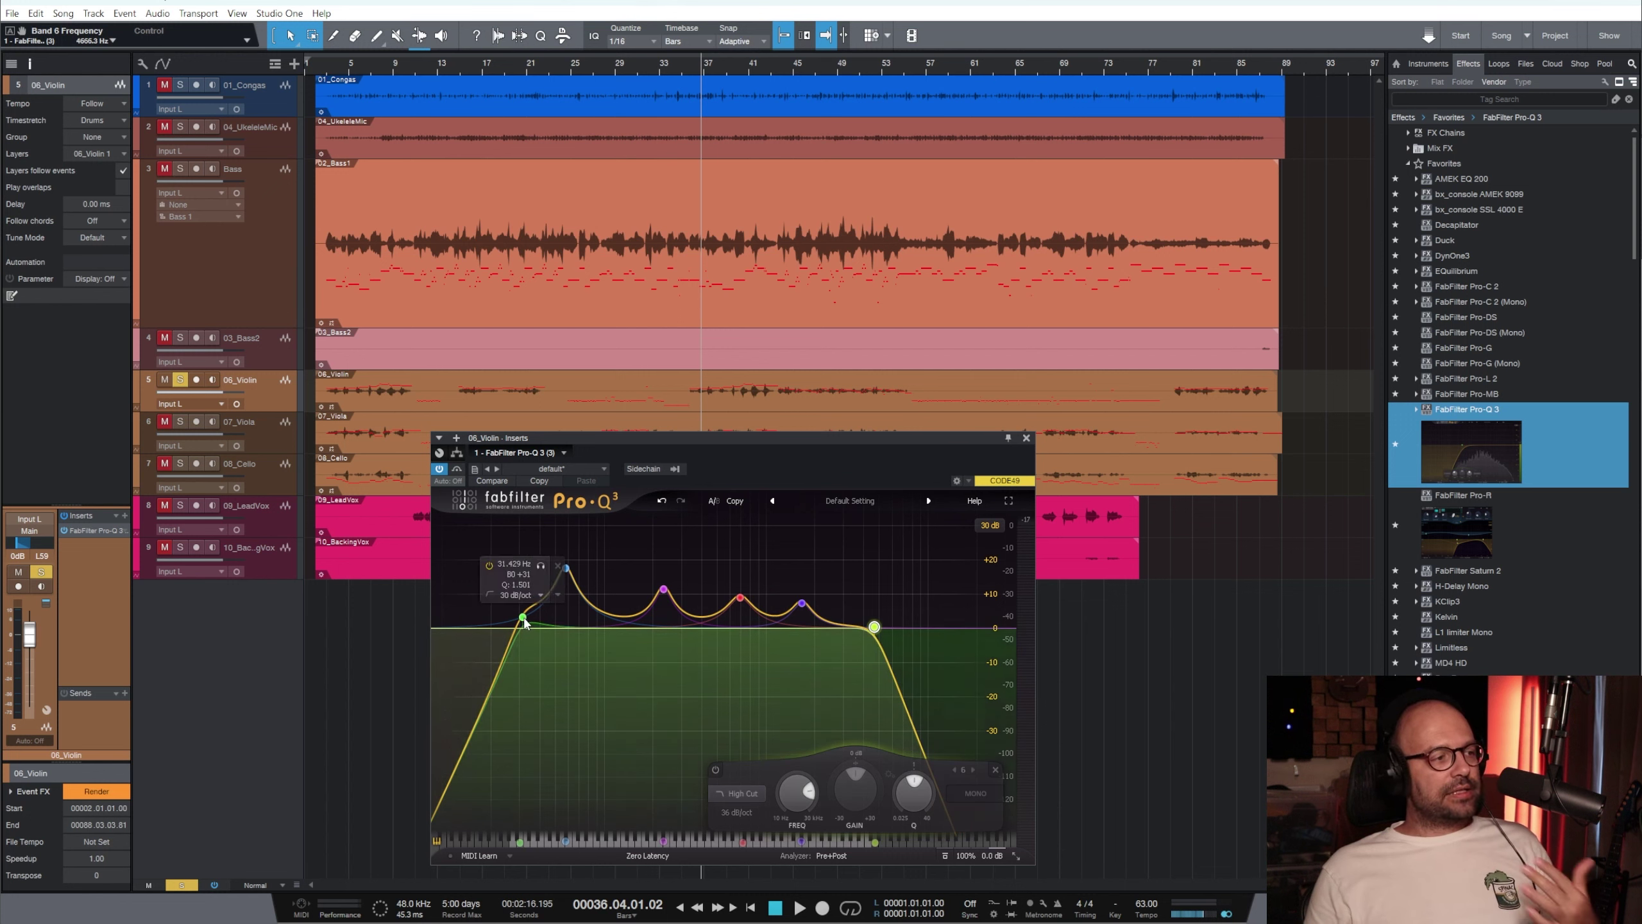
{"action": "left_click_drag", "start_coordinate": [522, 617], "coordinate": [550, 629]}
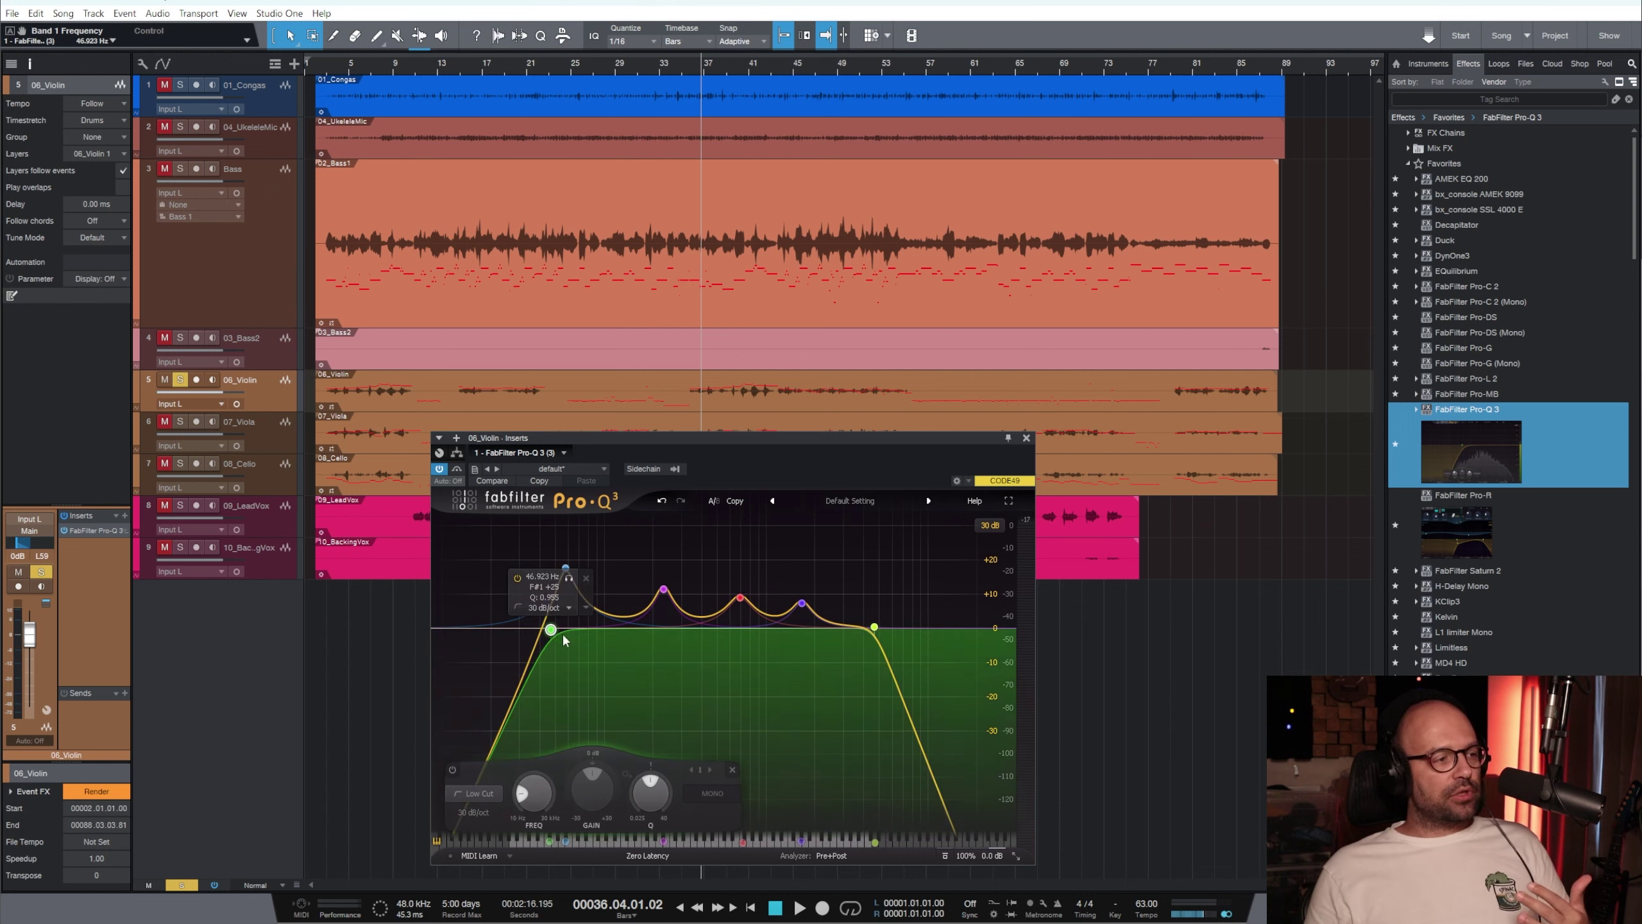
Reset the violin EQ to its Default Setting preset and move the EQ window clear of the string tracks
{"action": "left_click", "coordinate": [870, 503]}
{"action": "left_click", "coordinate": [873, 536]}
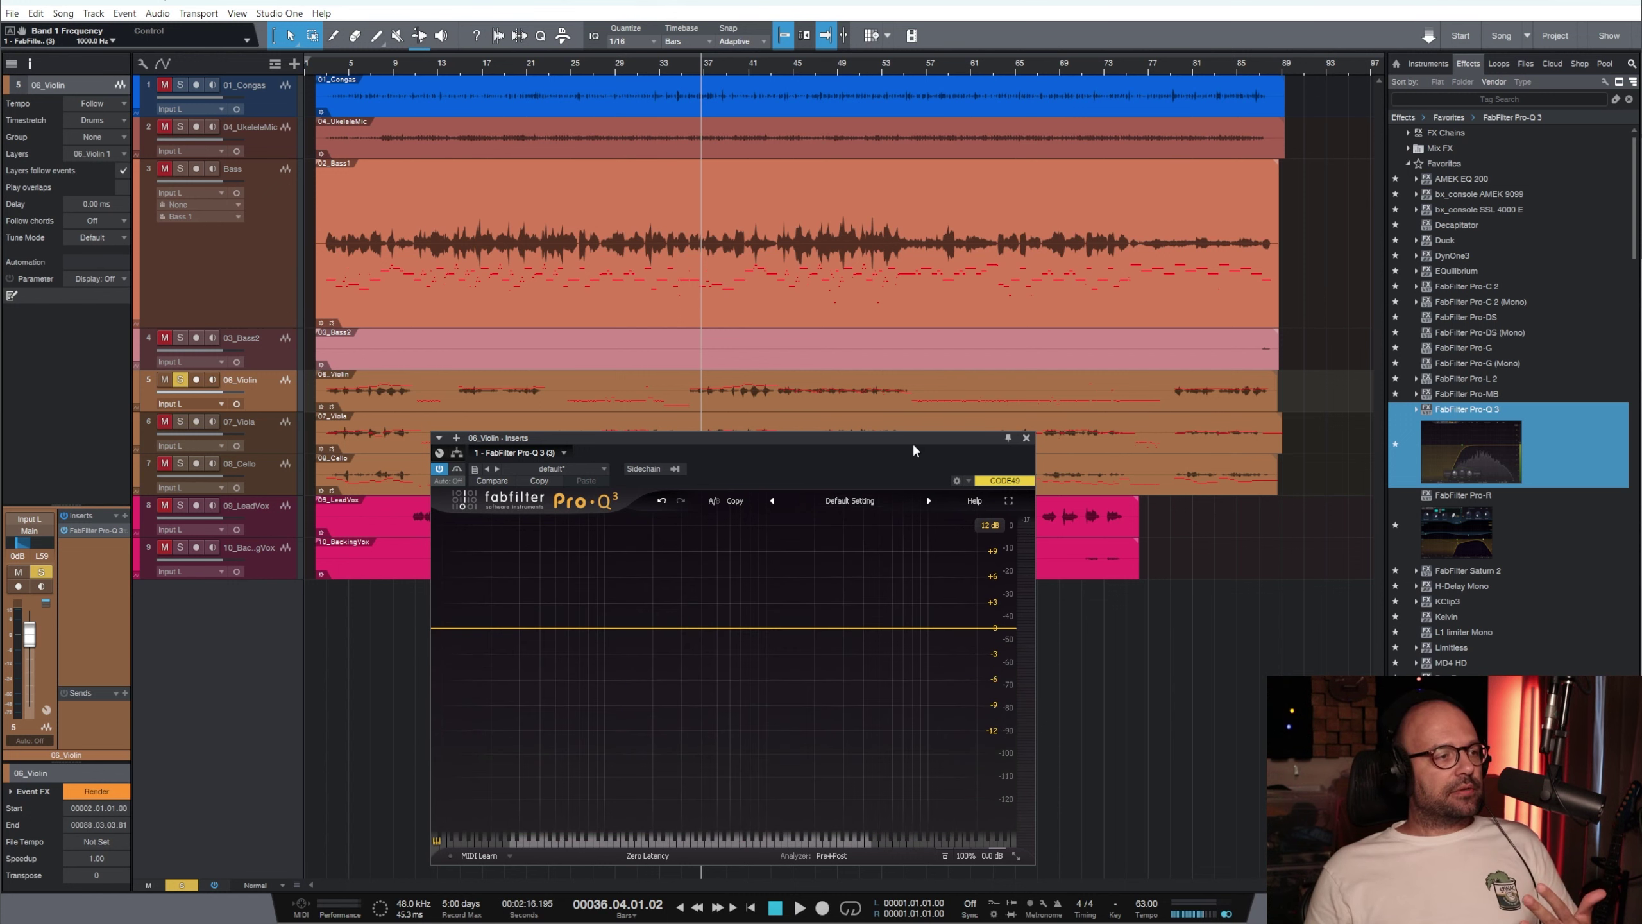
{"action": "left_click_drag", "start_coordinate": [912, 442], "coordinate": [1030, 505]}
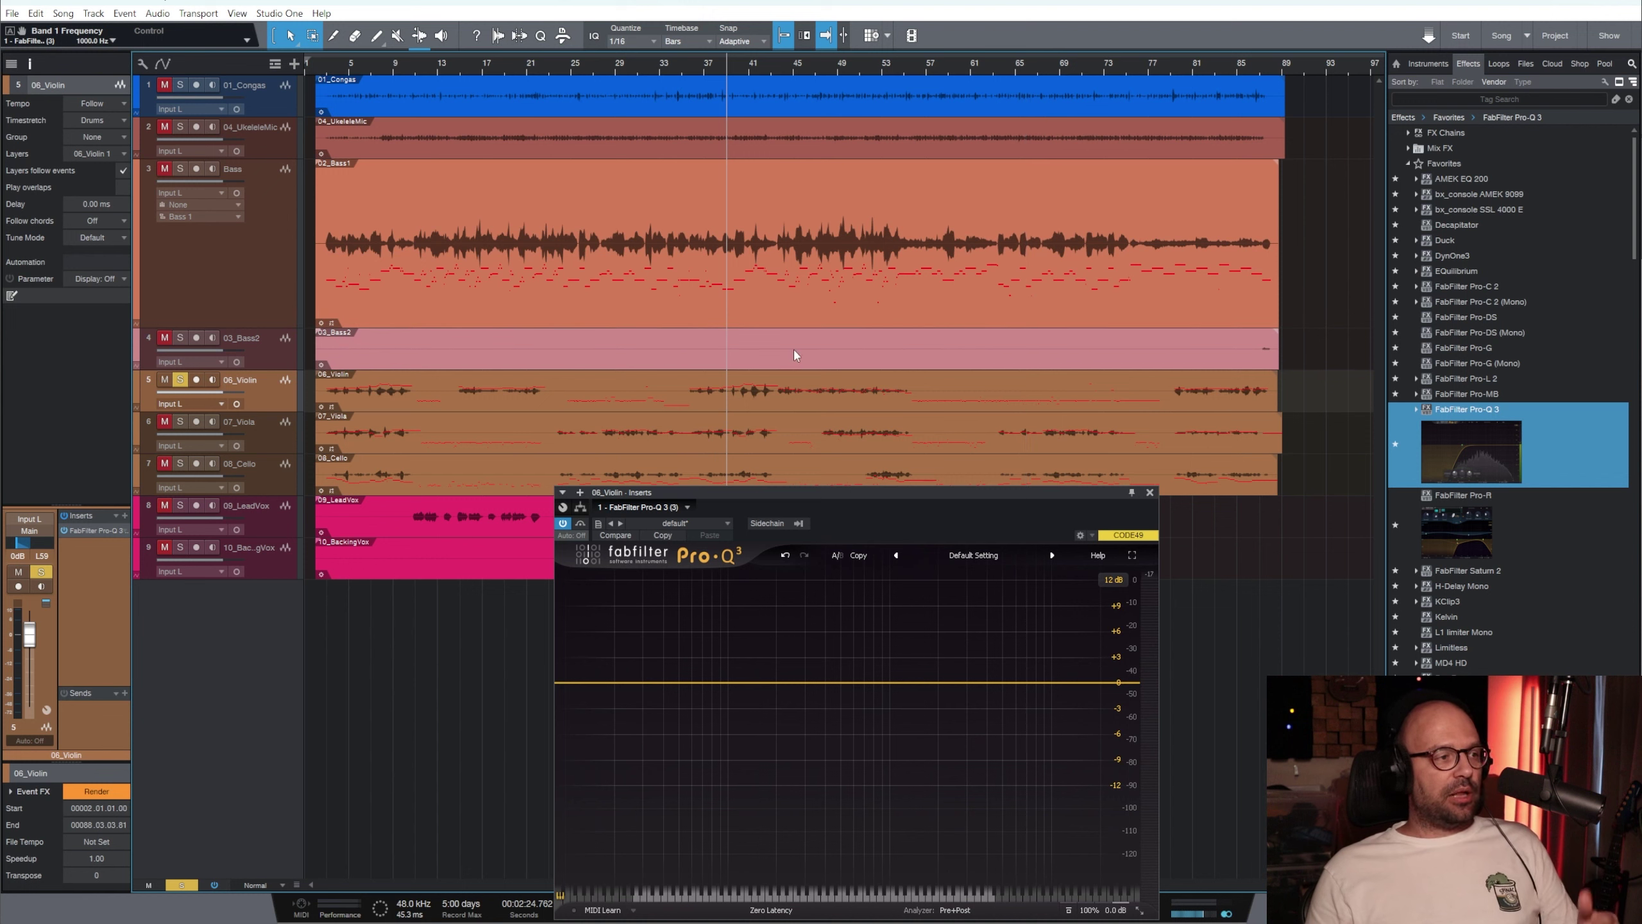
Add a flat bell at about 216 Hz with Q about 2.38 while auditioning the violin, including around bars 68, 80 and 84
{"action": "key", "text": "space"}
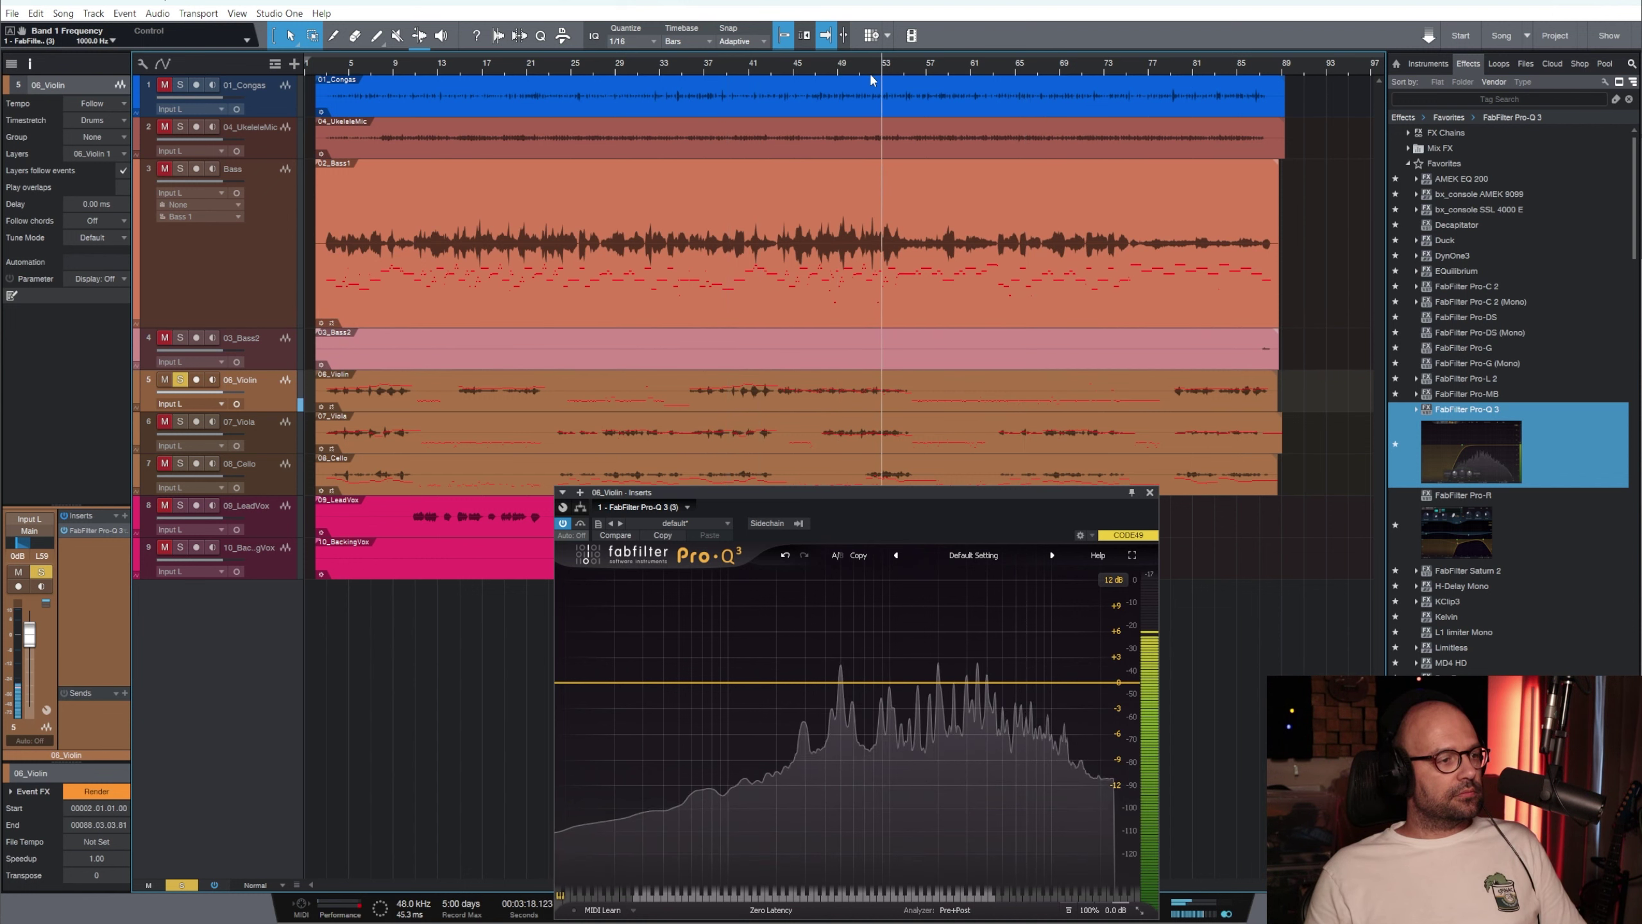
{"action": "key", "text": "space"}
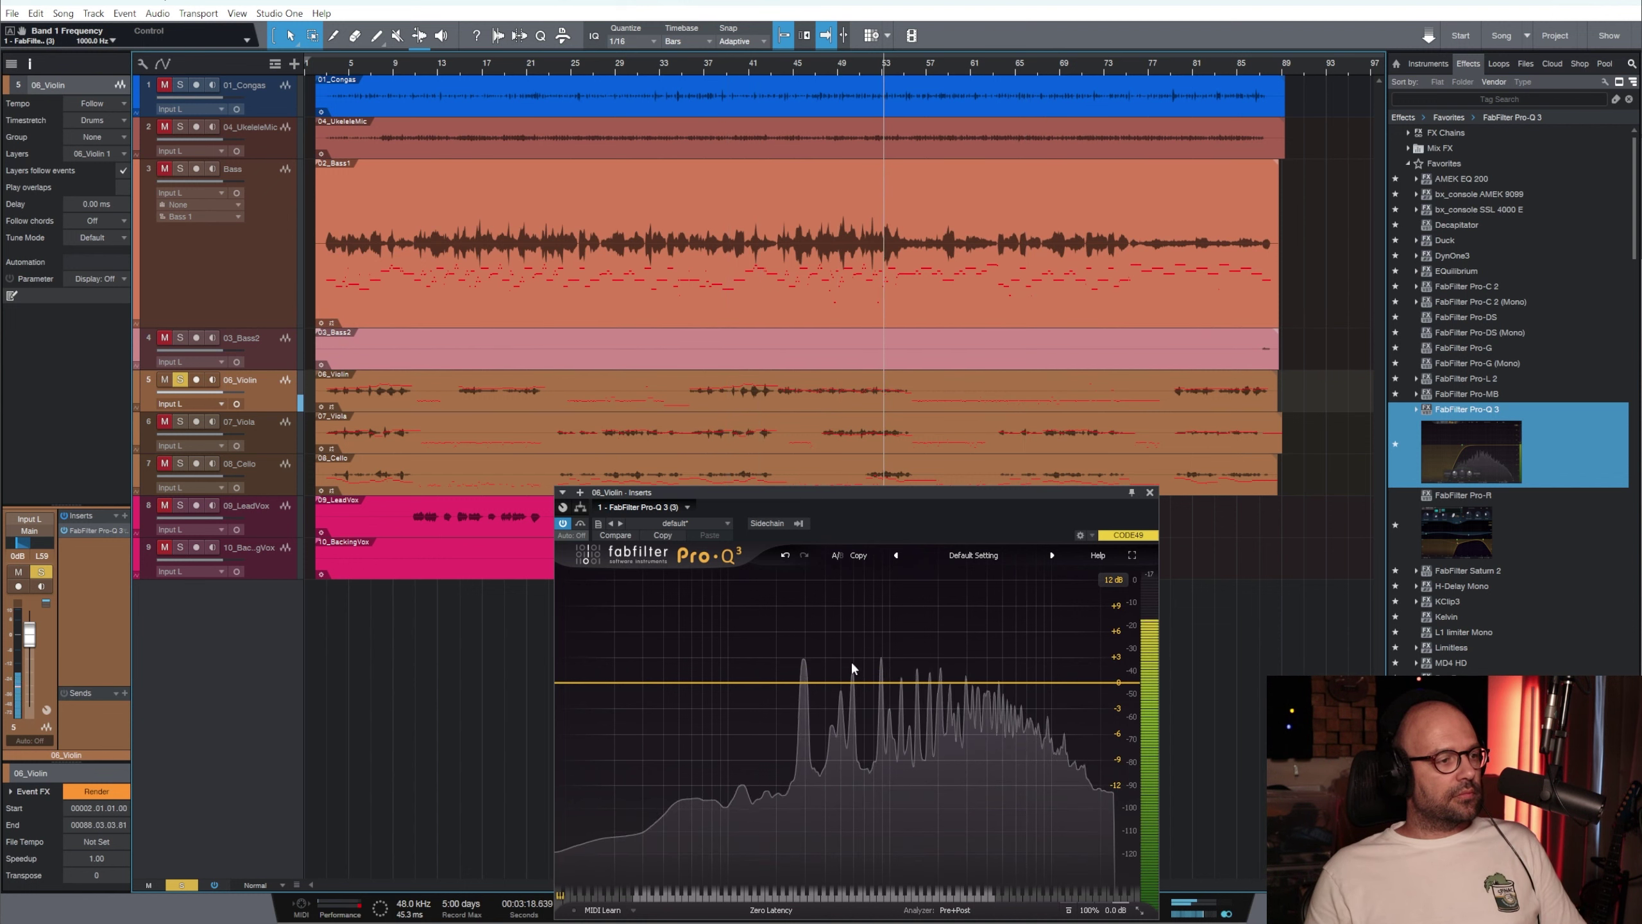
{"action": "key", "text": "space"}
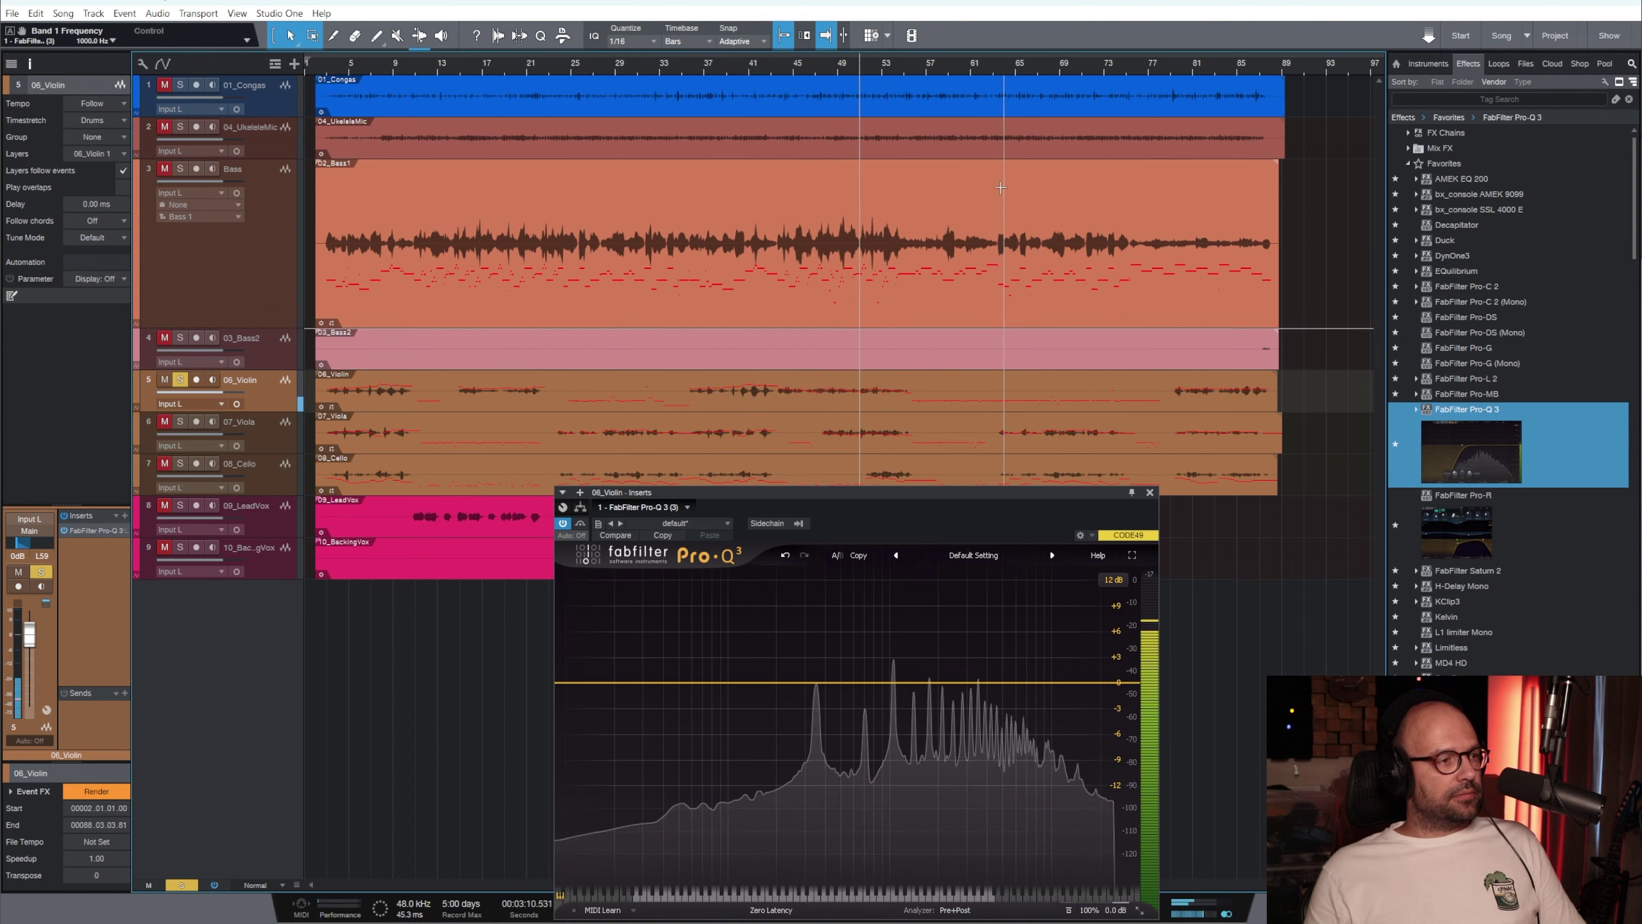
{"action": "mouse_move", "coordinate": [799, 681]}
{"action": "left_mouse_down"}
{"action": "mouse_move", "coordinate": [799, 662]}
{"action": "mouse_move", "coordinate": [781, 682]}
{"action": "left_mouse_up"}
{"action": "scroll", "coordinate": [799, 666], "scroll_direction": "up", "scroll_amount": 6}
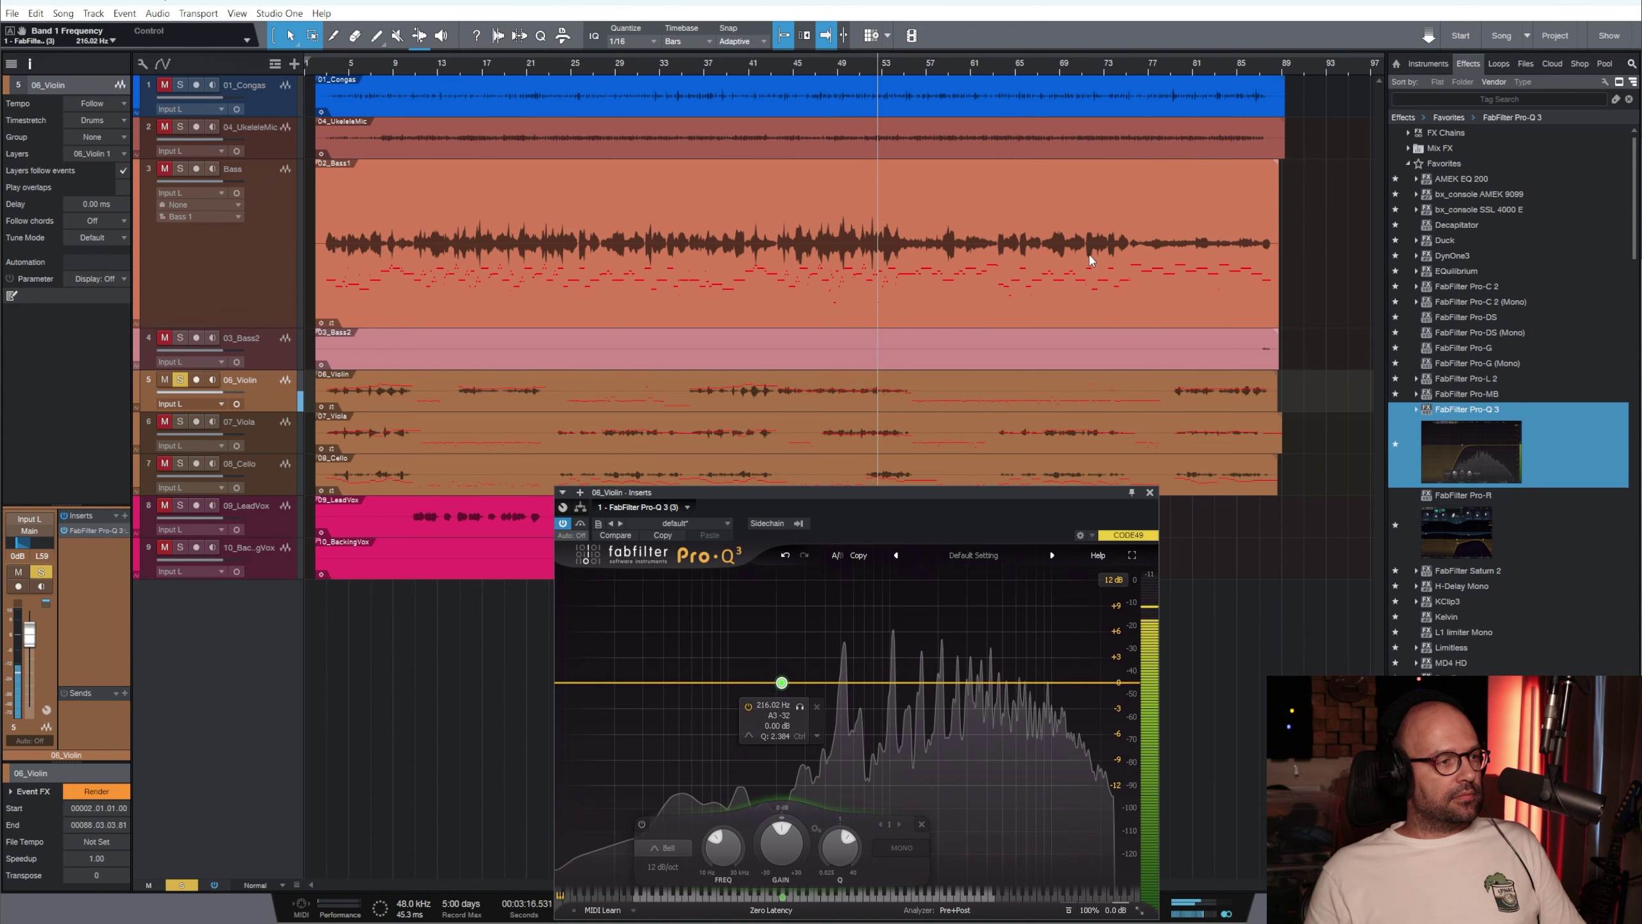
{"action": "left_click", "coordinate": [1049, 69]}
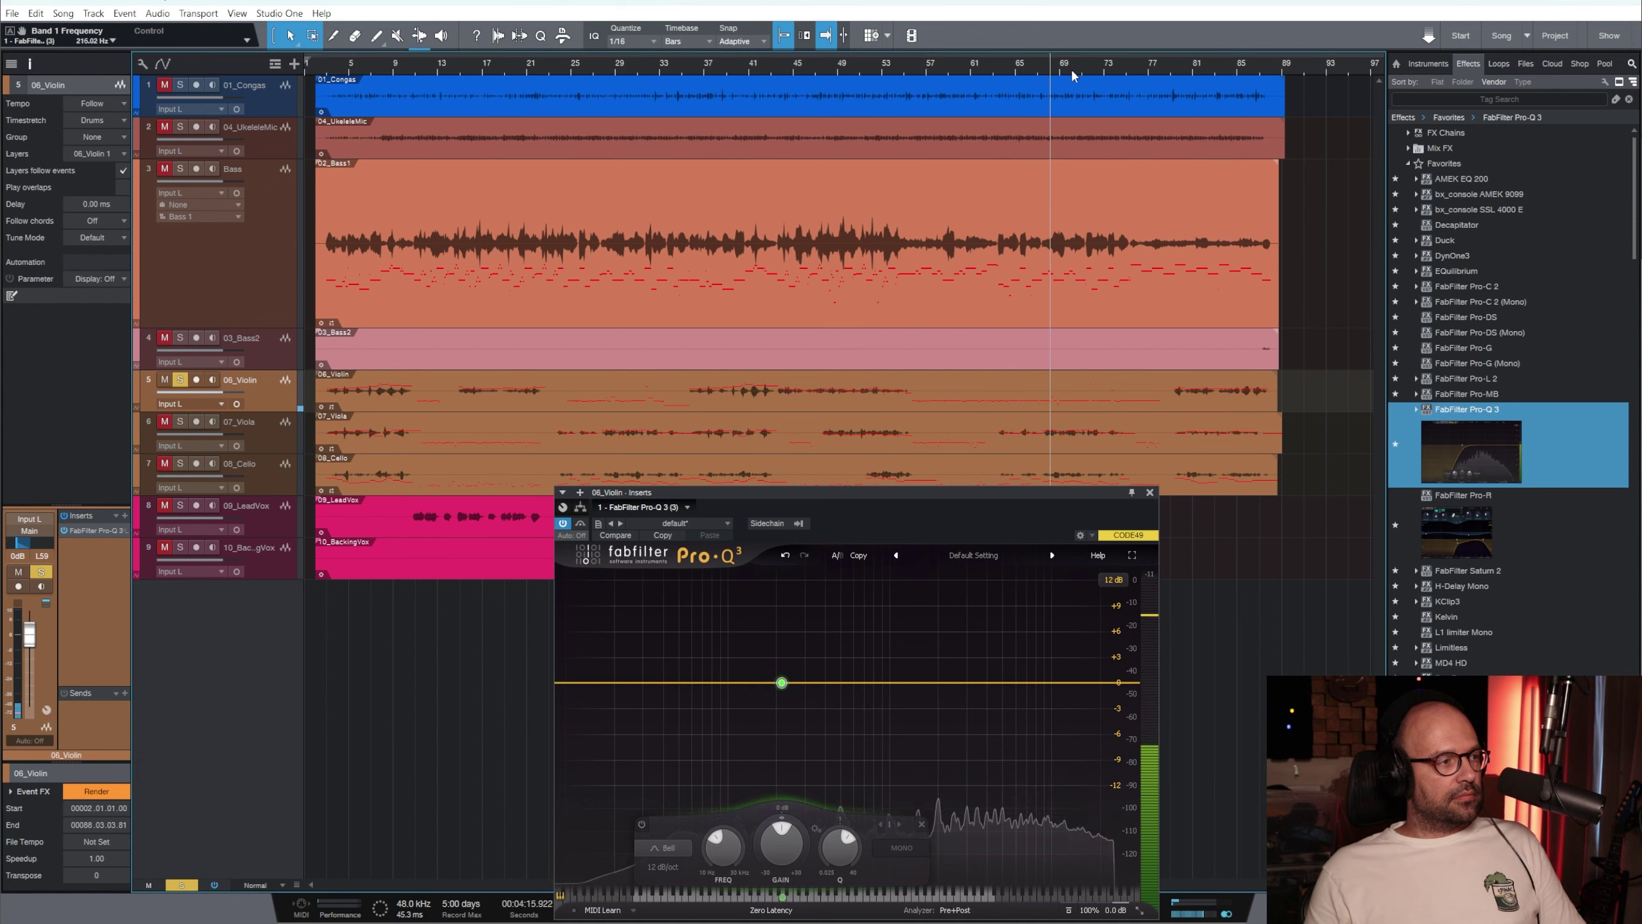
{"action": "left_click", "coordinate": [1193, 71]}
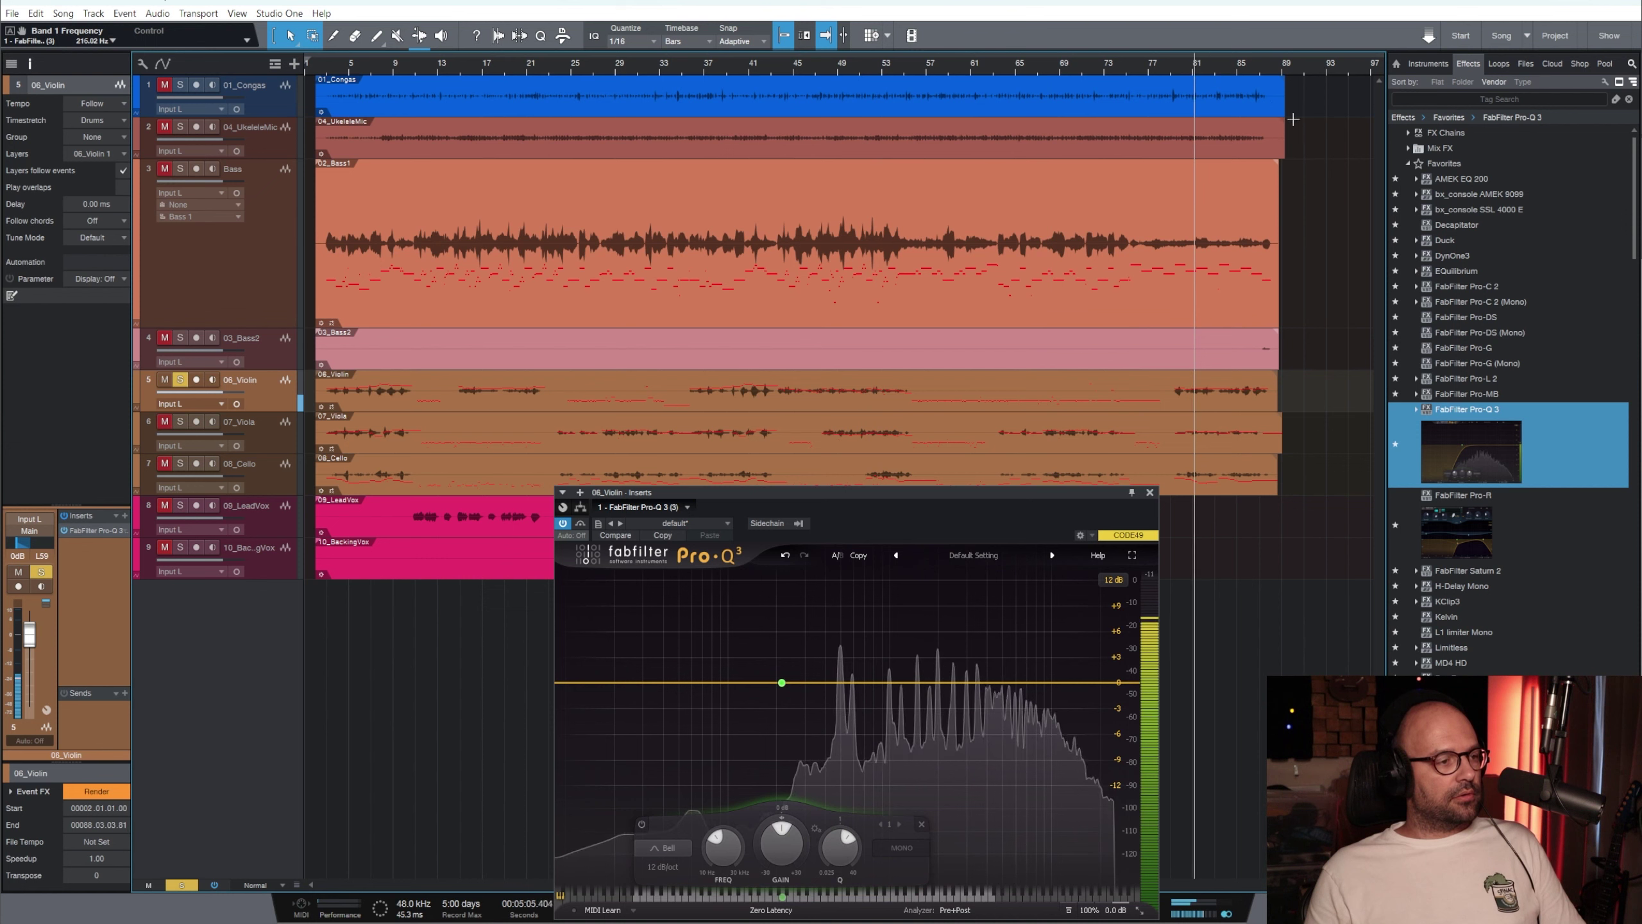
{"action": "left_click", "coordinate": [1237, 70]}
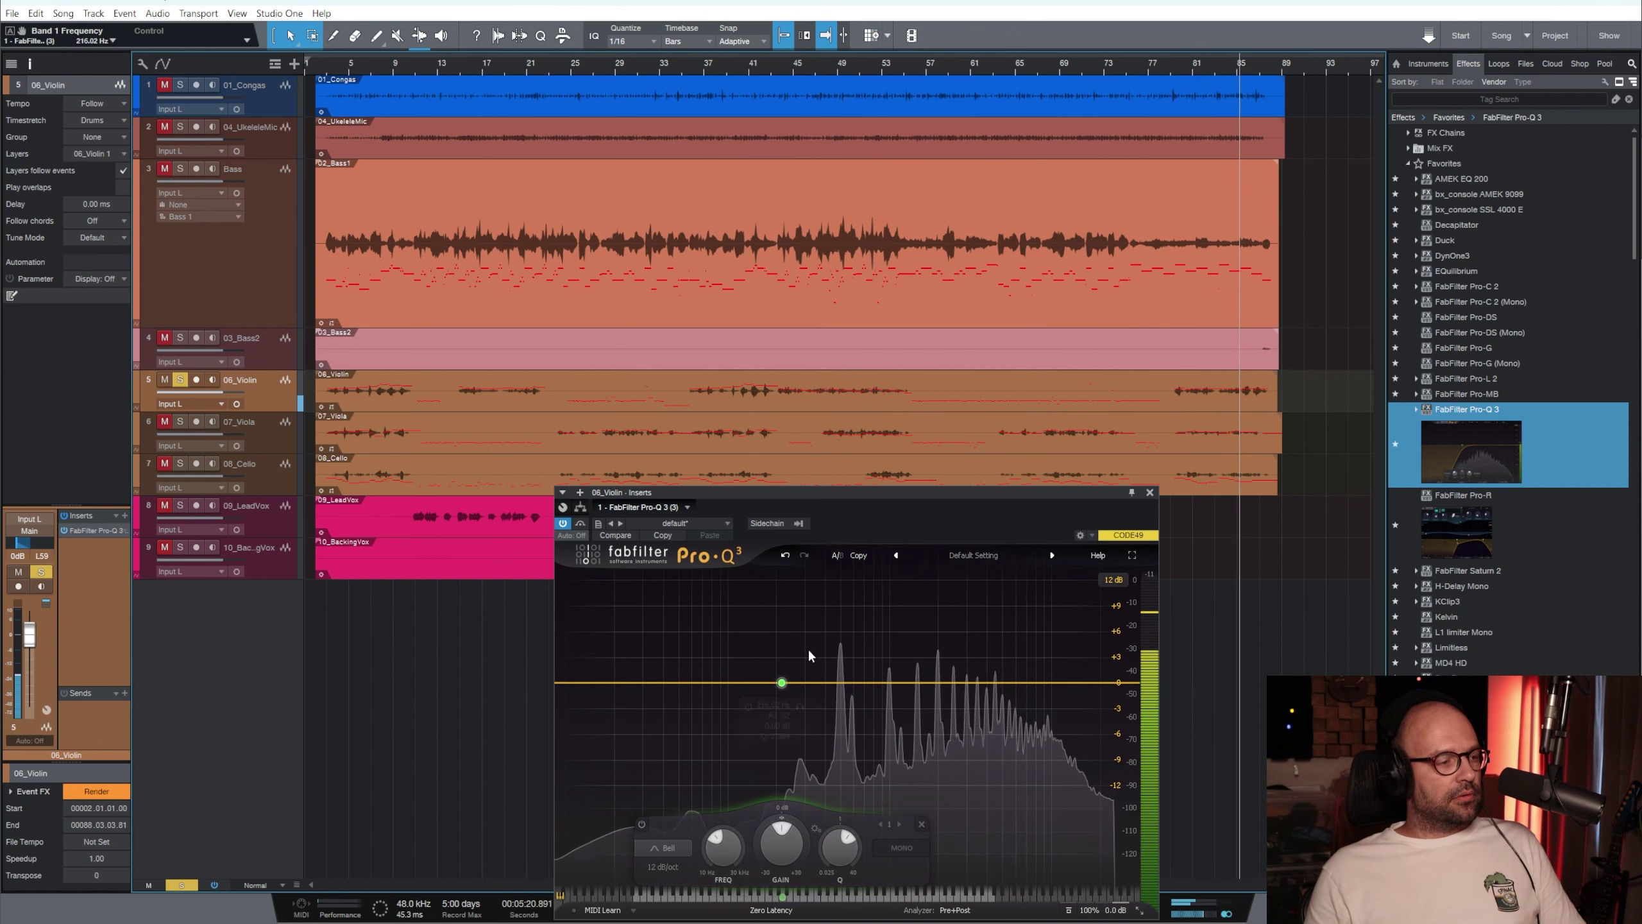
Change the violin's bell to a 12 dB/oct low cut at about 261 Hz, audition it from about bar 39, and close the EQ
{"action": "left_click_drag", "start_coordinate": [782, 683], "coordinate": [787, 683]}
{"action": "right_click", "coordinate": [787, 683]}
{"action": "mouse_move", "coordinate": [833, 749]}
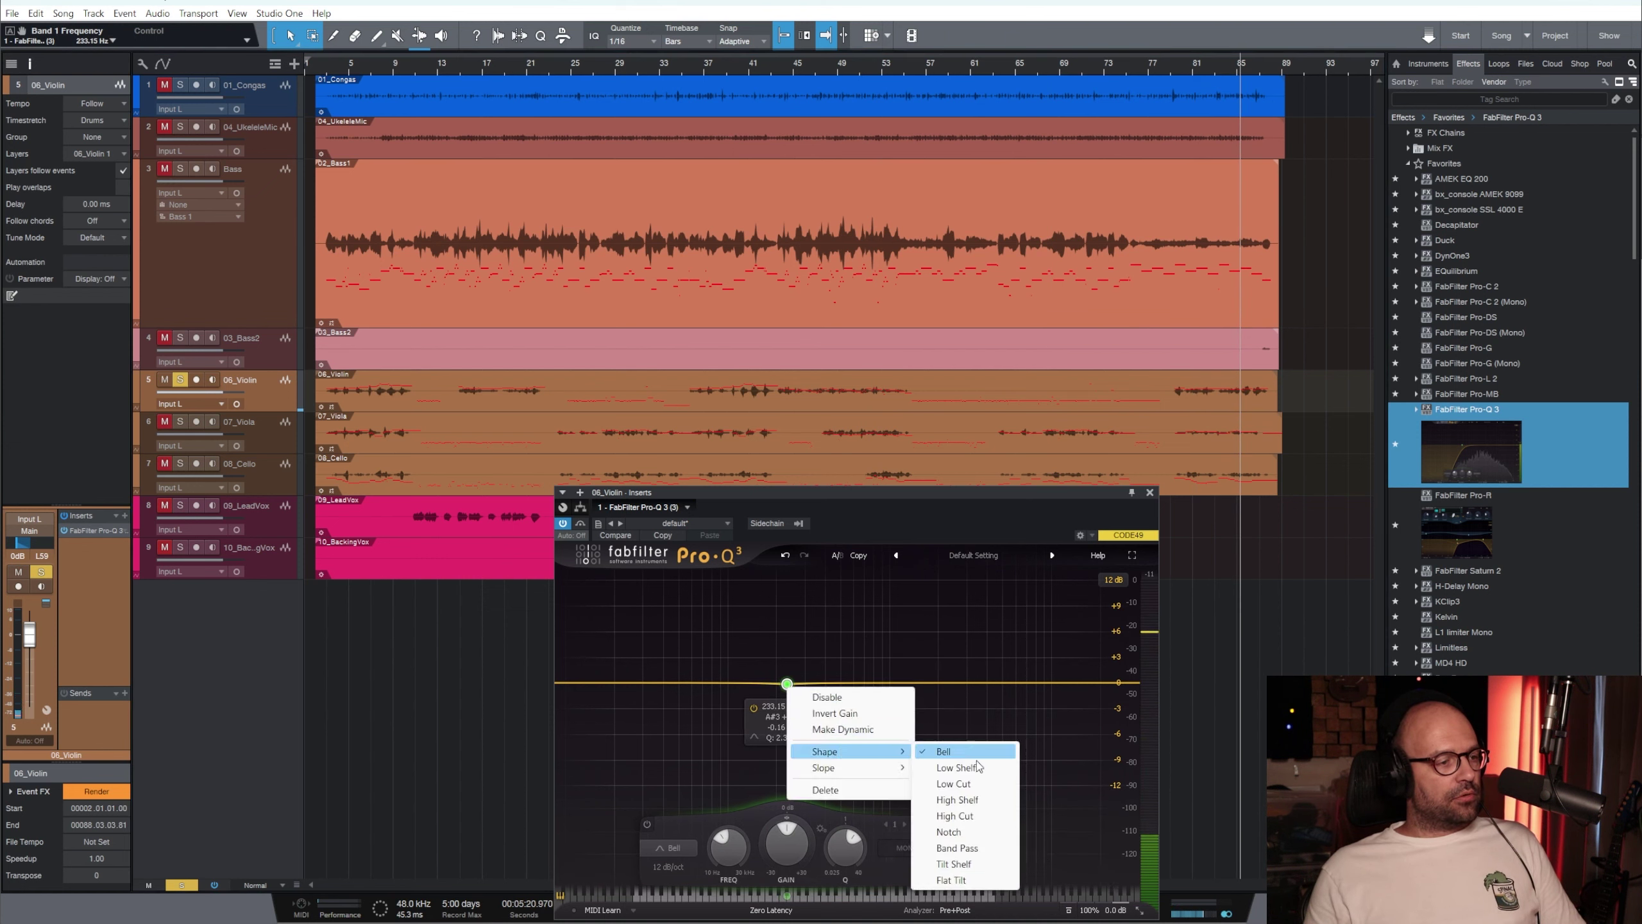
{"action": "left_click", "coordinate": [951, 783]}
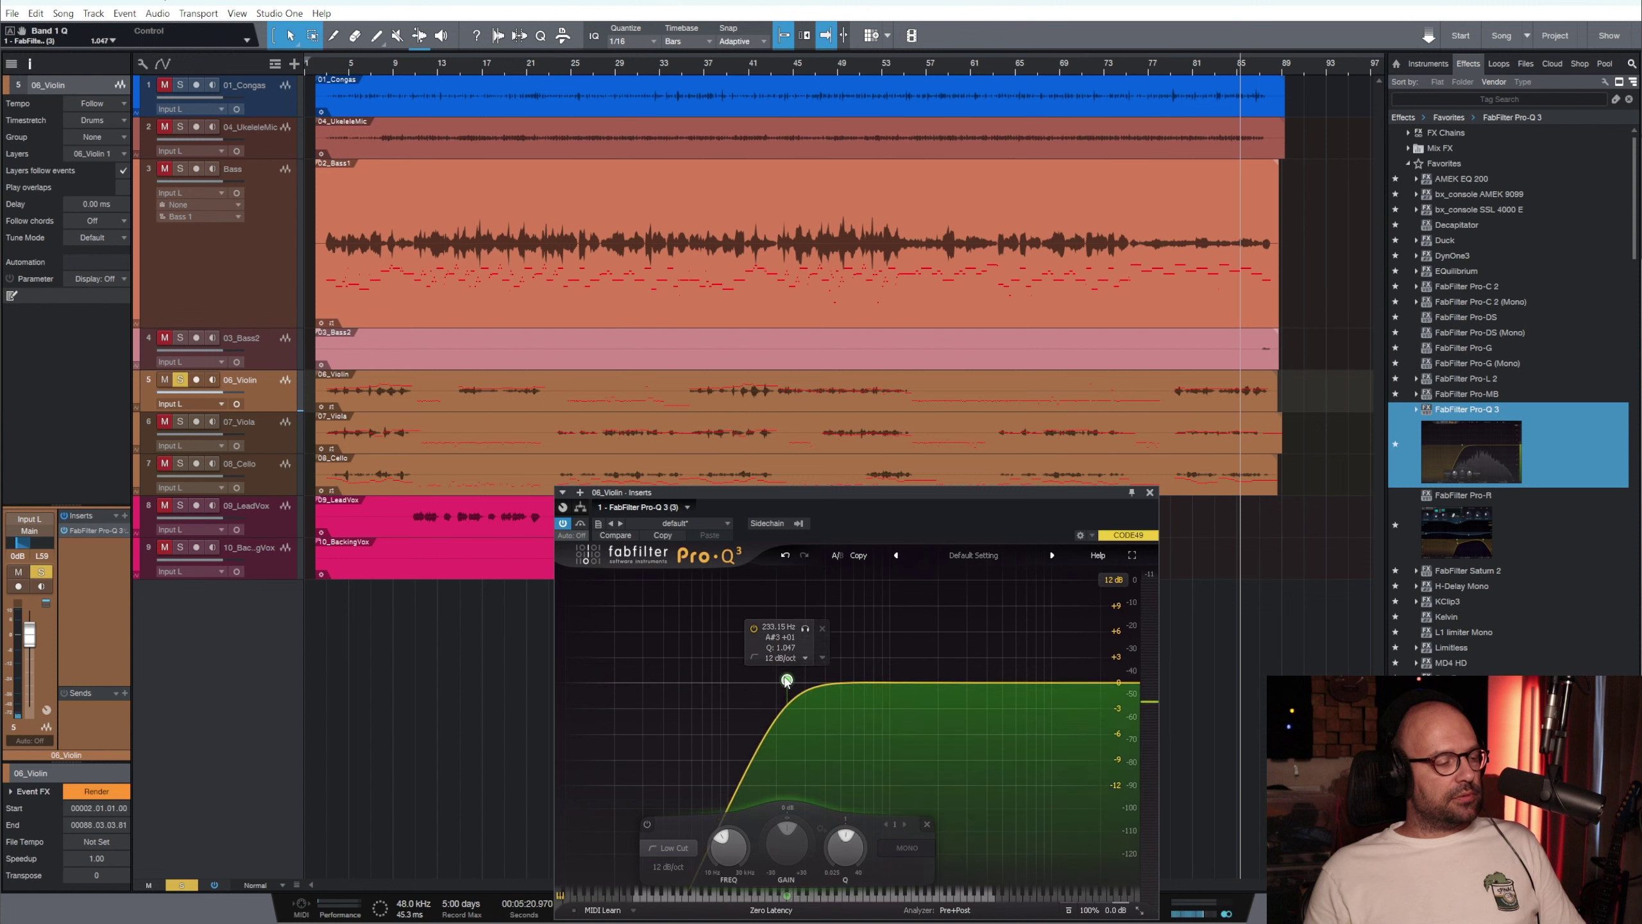
{"action": "left_click_drag", "start_coordinate": [787, 681], "coordinate": [796, 669]}
{"action": "left_click", "coordinate": [728, 65]}
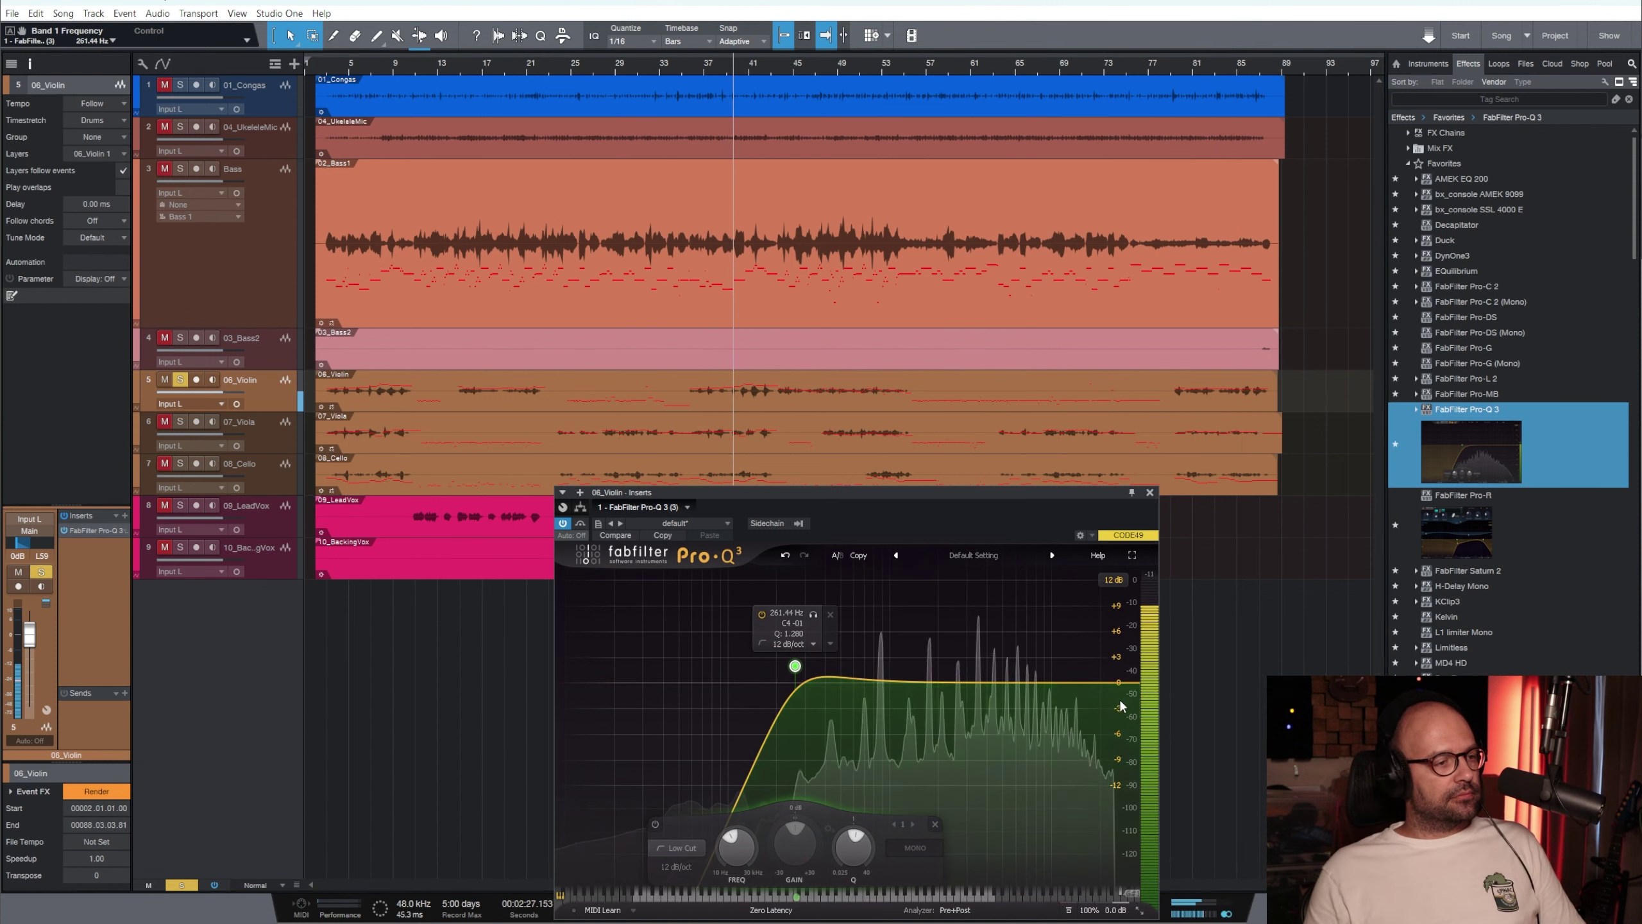
{"action": "left_click", "coordinate": [1150, 493]}
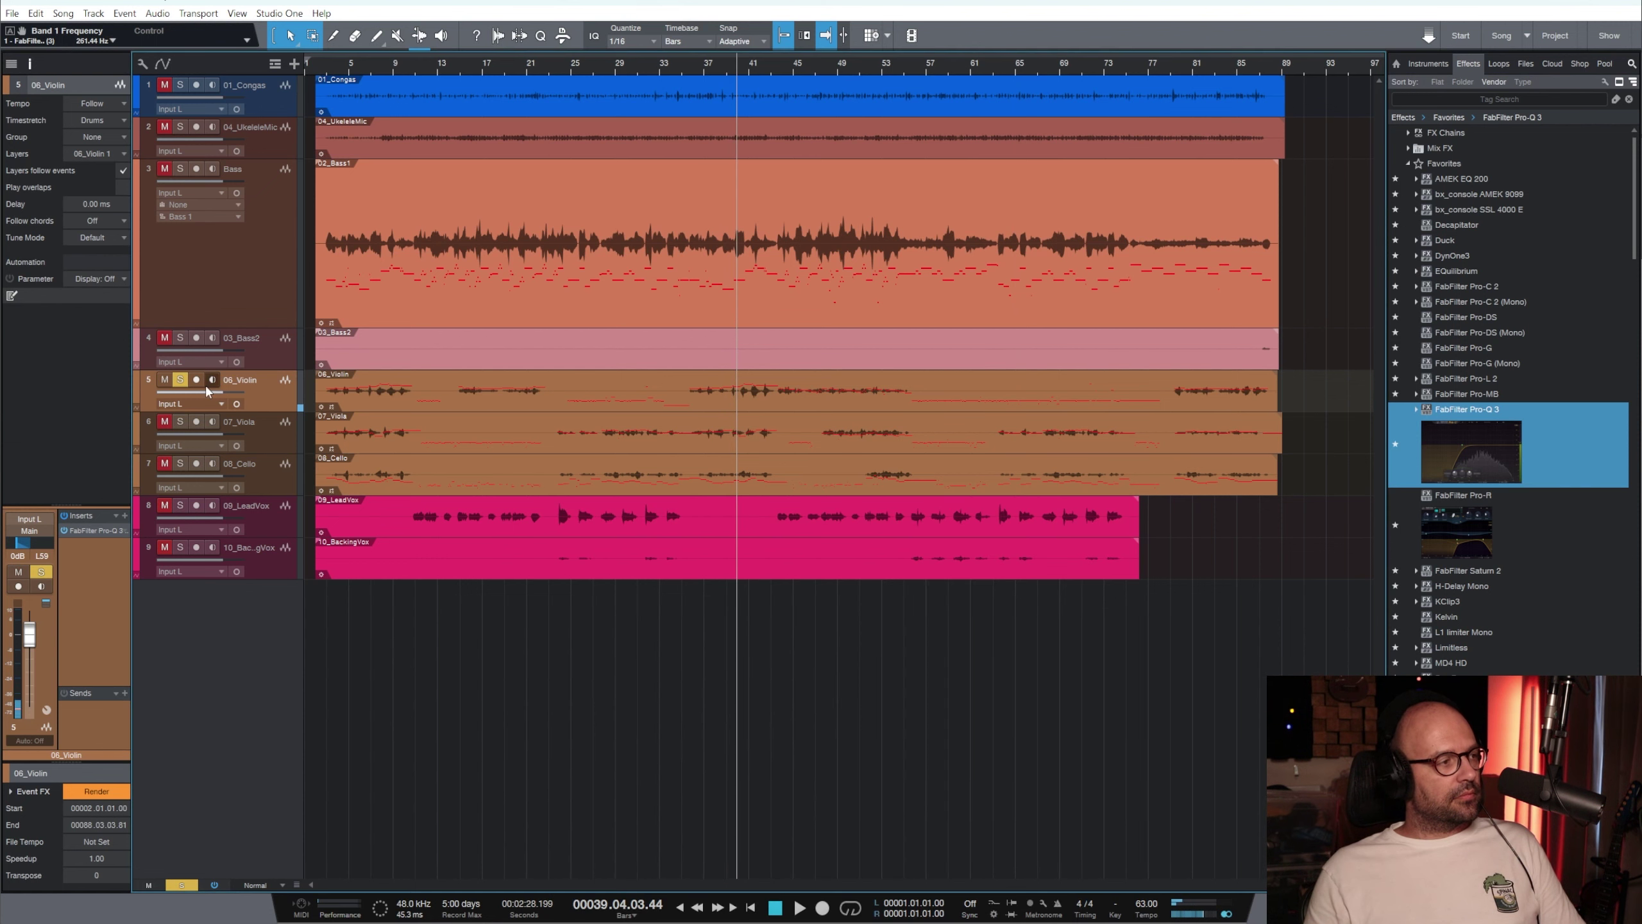
Solo the 07_Viola track instead of the violin and audition it from bar 29 and from bar 38
{"action": "left_click", "coordinate": [272, 440]}
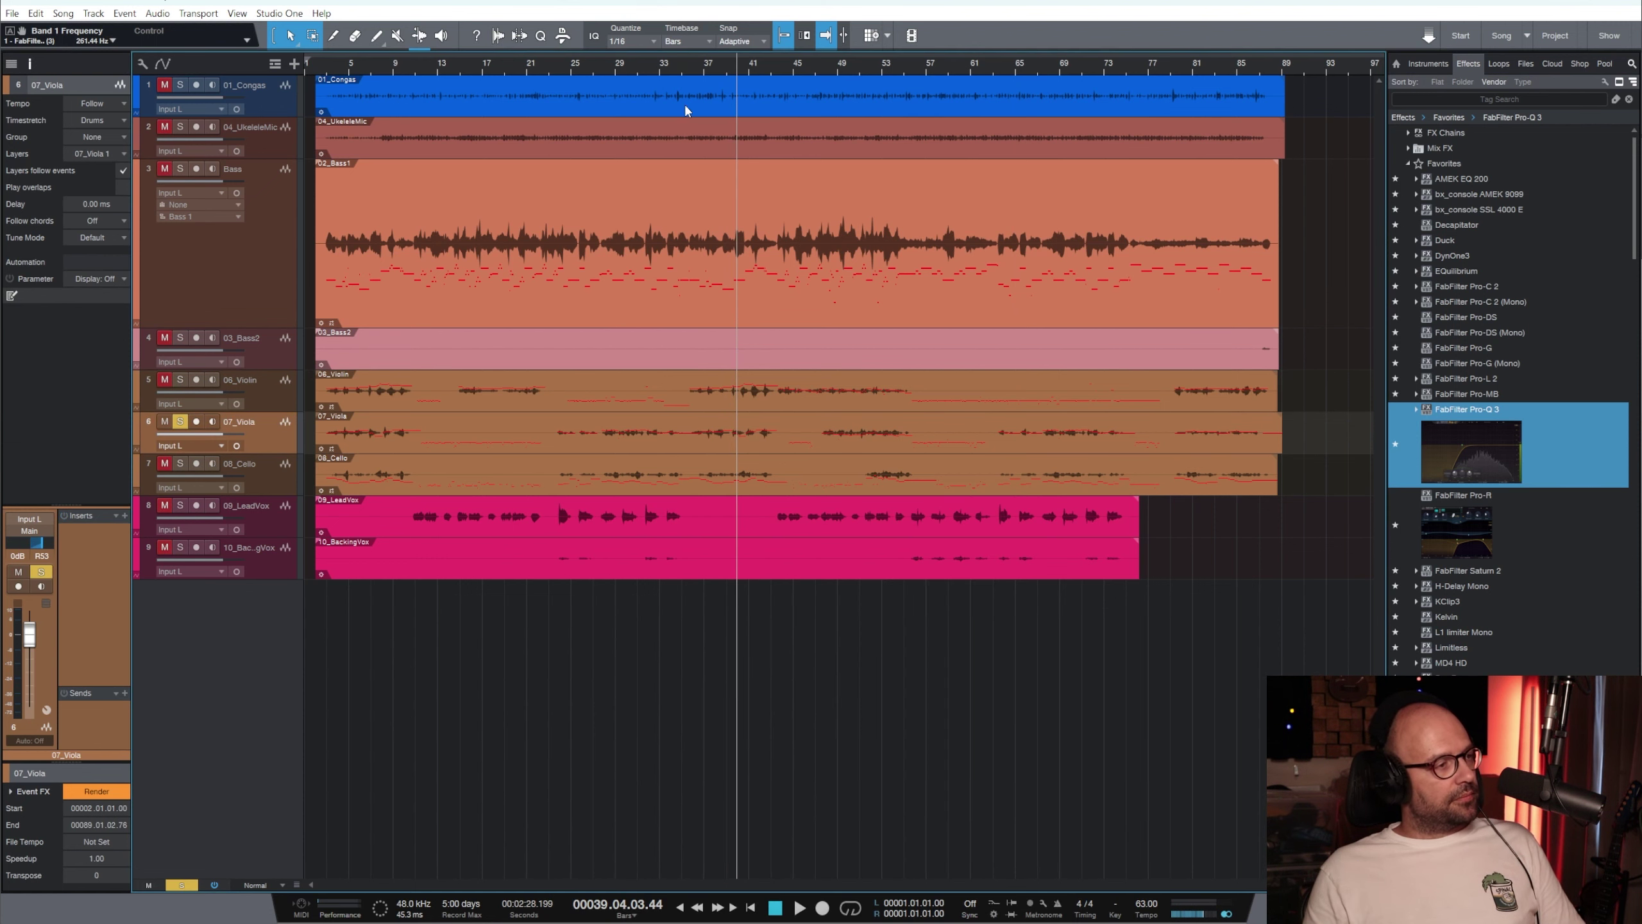
{"action": "left_click", "coordinate": [615, 66]}
{"action": "key", "text": "space"}
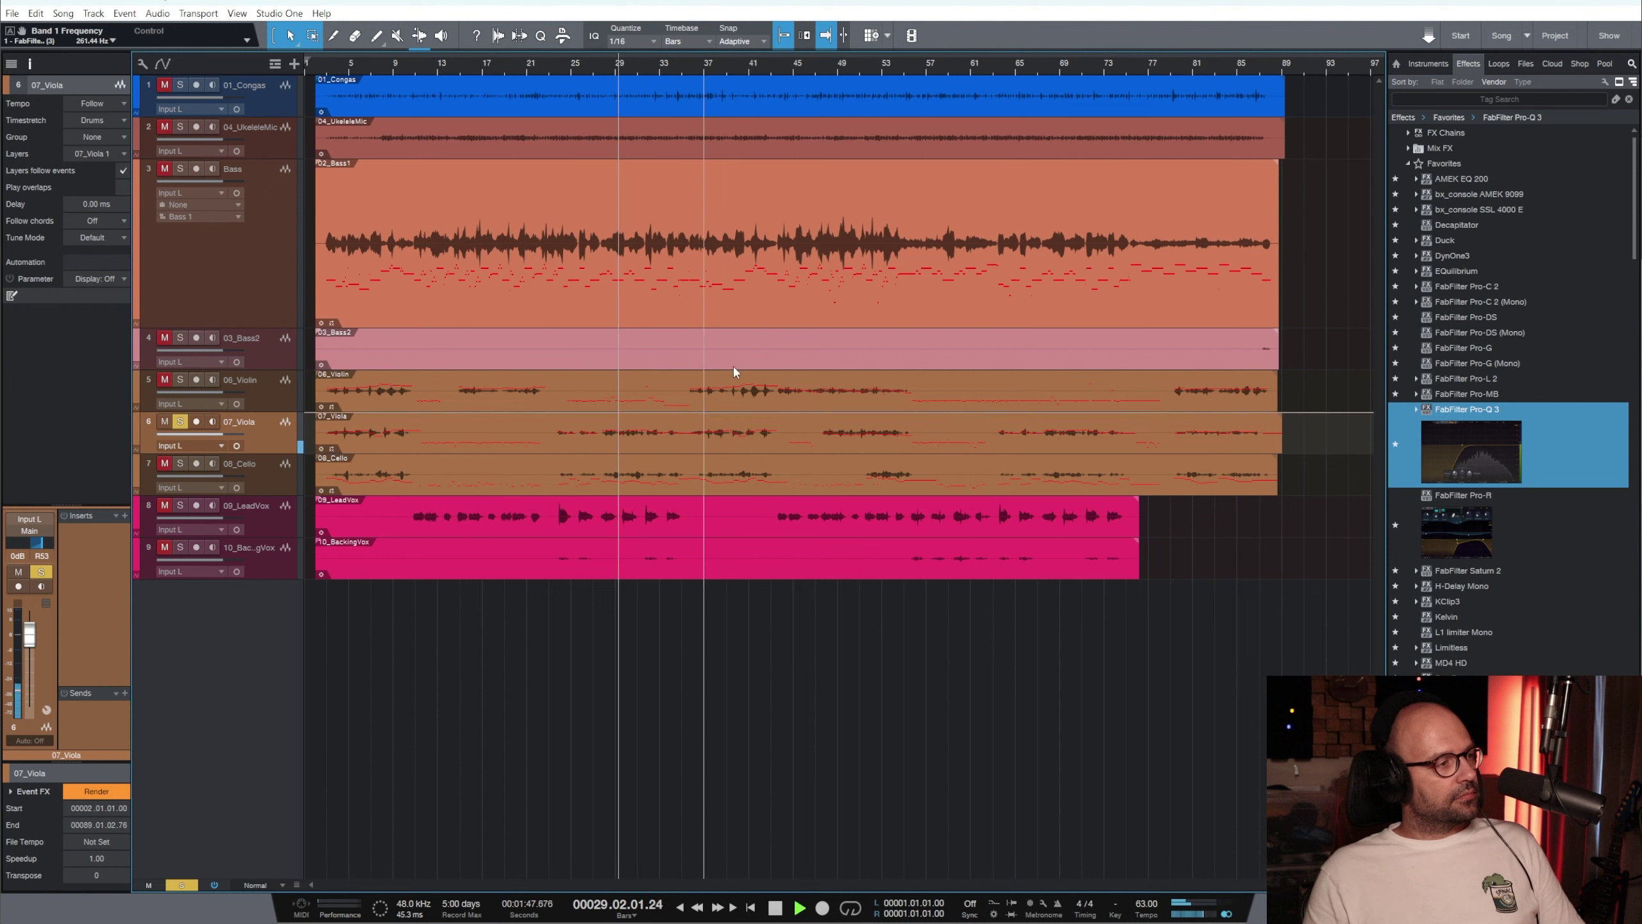
{"action": "left_click", "coordinate": [713, 61]}
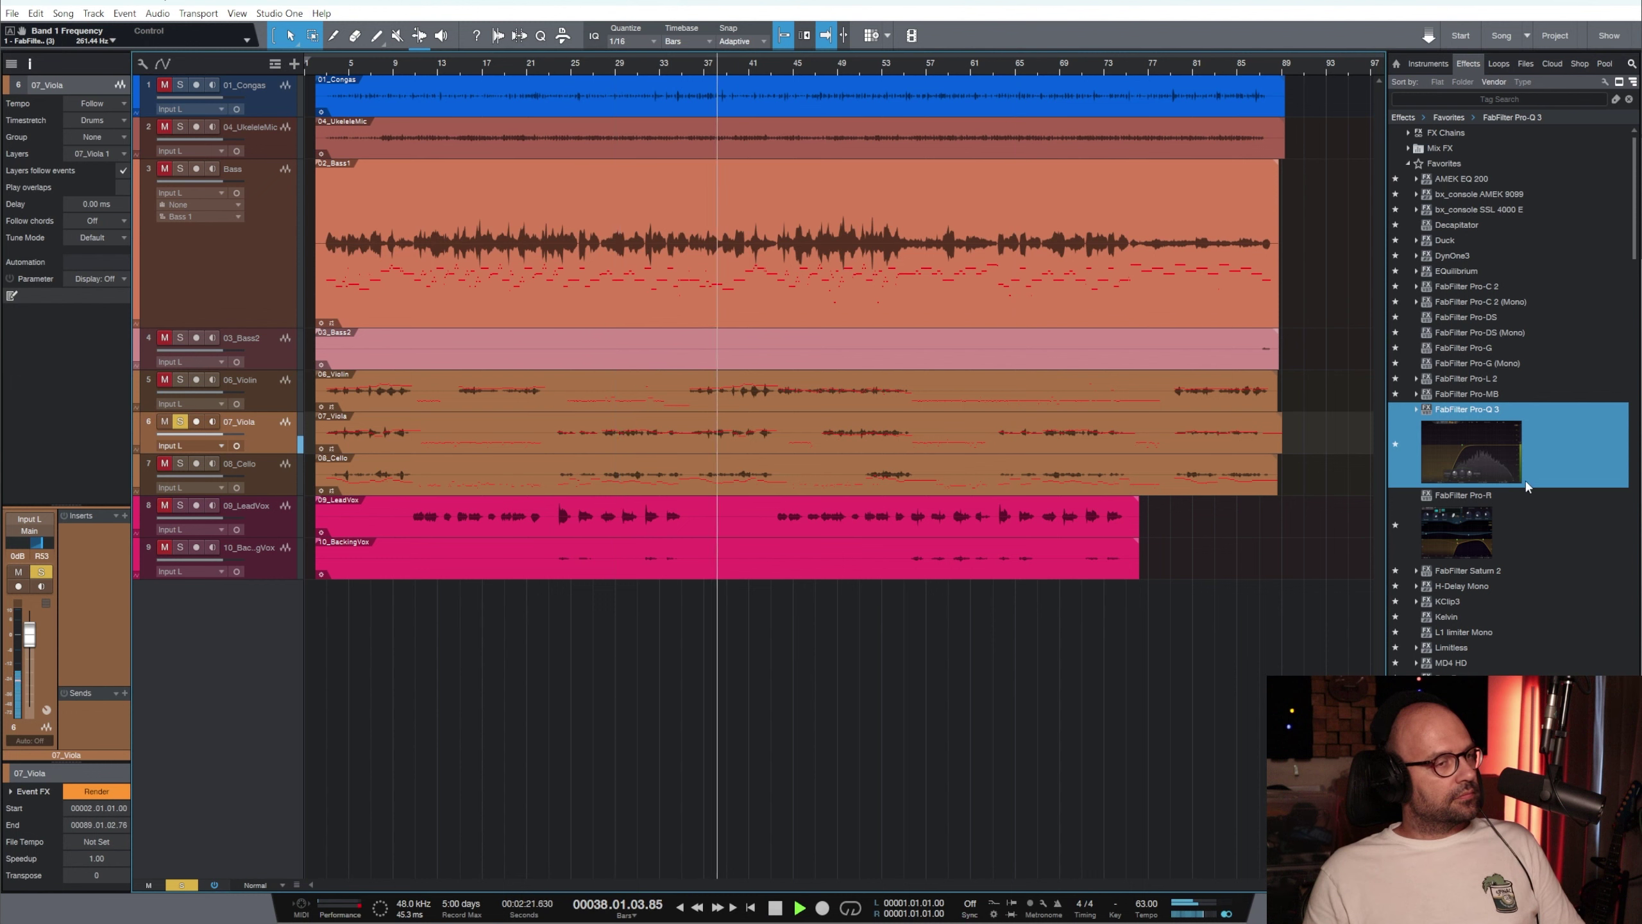
Insert FabFilter Pro-Q 3 on the 07_Viola track and add a bell of about -1.1 dB at about 204 Hz
{"action": "left_click_drag", "start_coordinate": [1528, 488], "coordinate": [312, 437]}
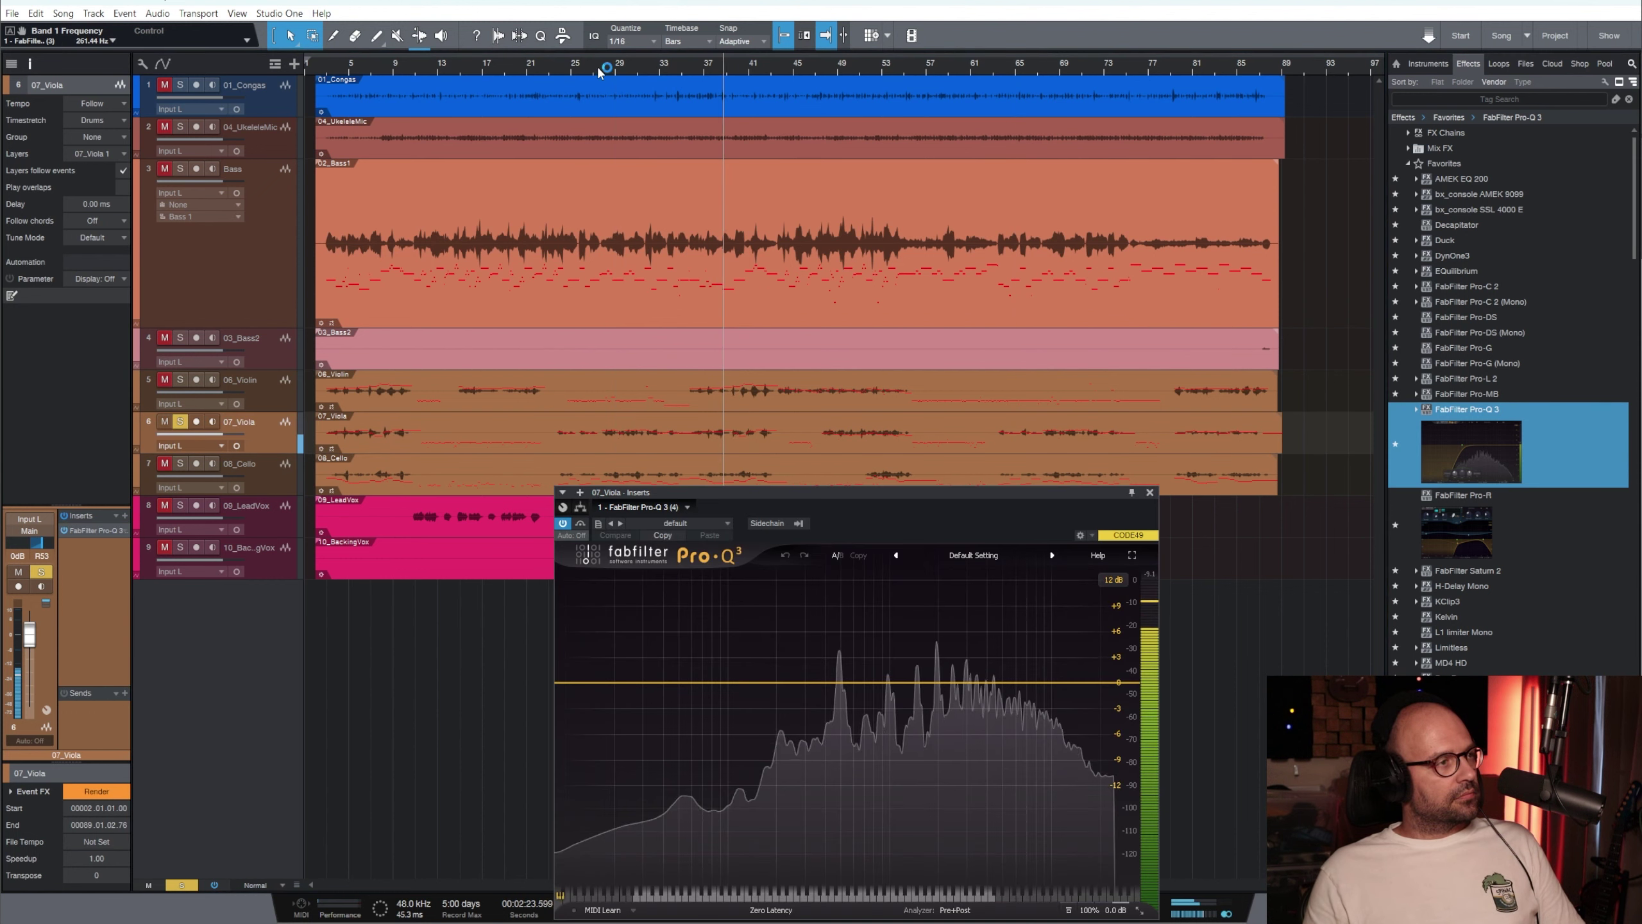
{"action": "left_click", "coordinate": [776, 684]}
{"action": "left_click_drag", "start_coordinate": [779, 688], "coordinate": [779, 694]}
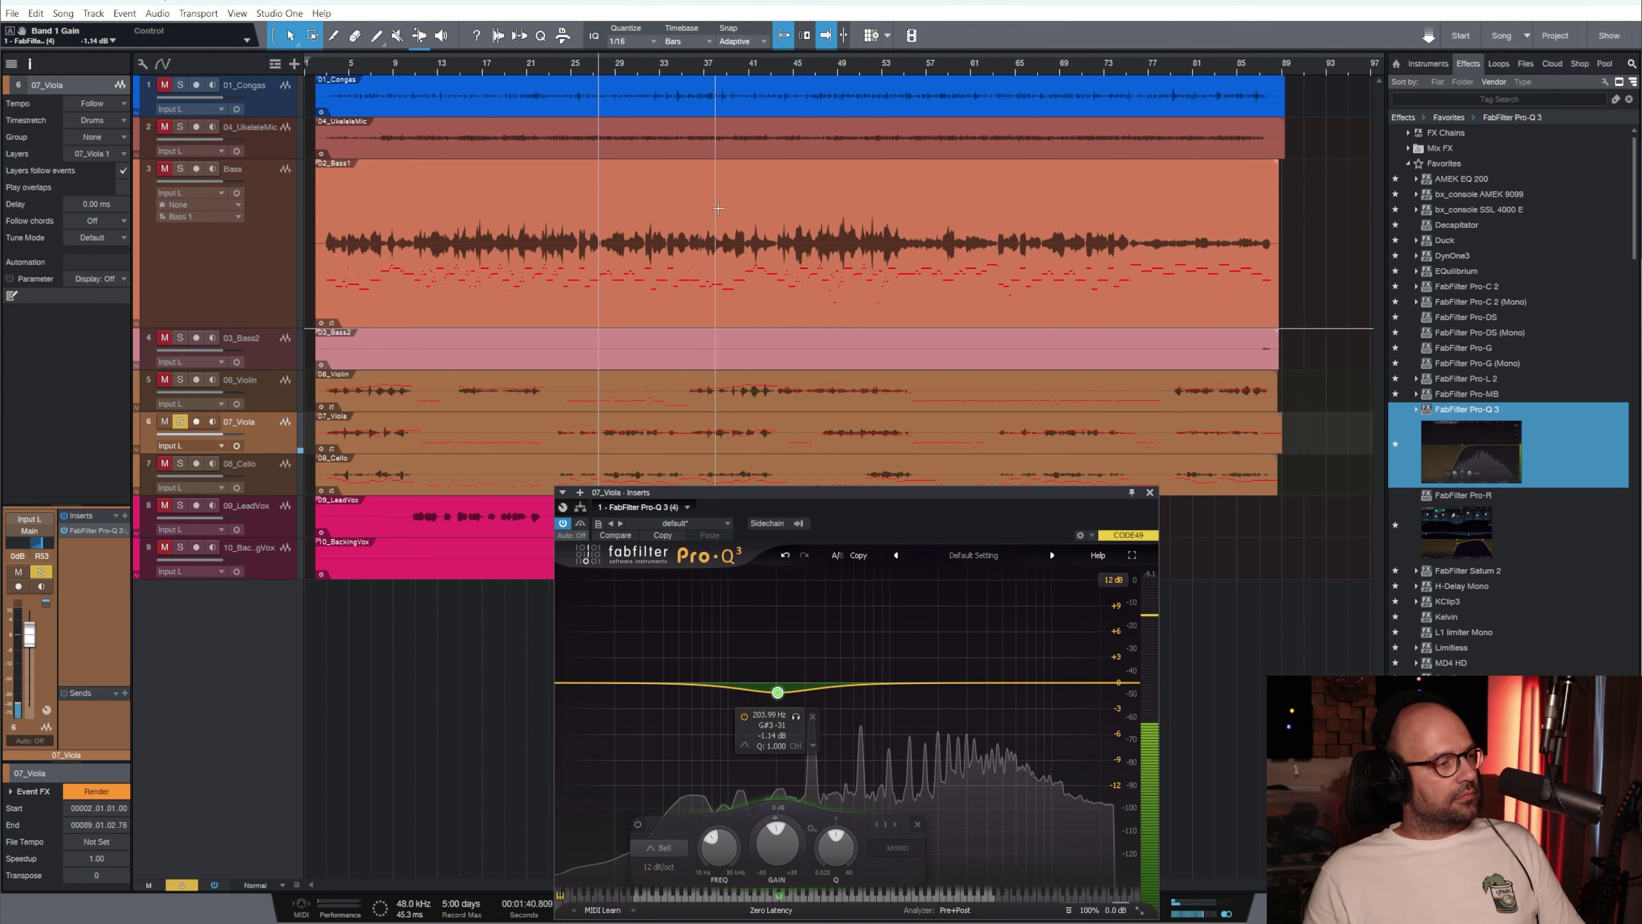
Change the viola's bell to a 12 dB/oct low cut at about 247 Hz and audition it from about bar 4
{"action": "right_click", "coordinate": [778, 691]}
{"action": "mouse_move", "coordinate": [843, 760]}
{"action": "left_click", "coordinate": [943, 790]}
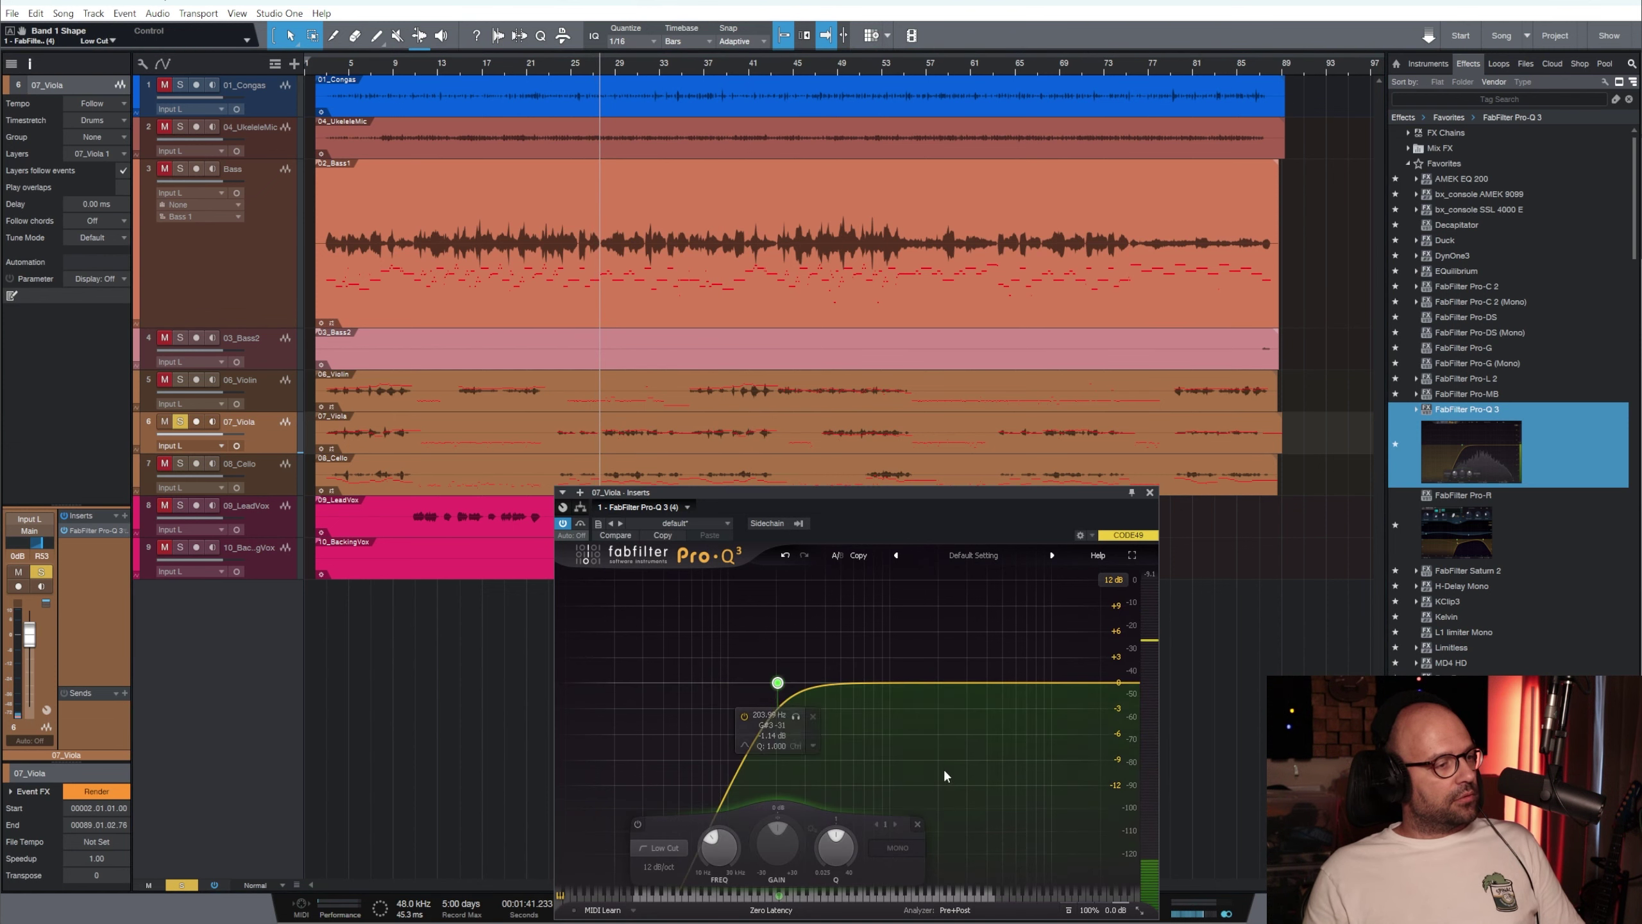
{"action": "left_click_drag", "start_coordinate": [776, 683], "coordinate": [791, 683]}
{"action": "left_click", "coordinate": [338, 69]}
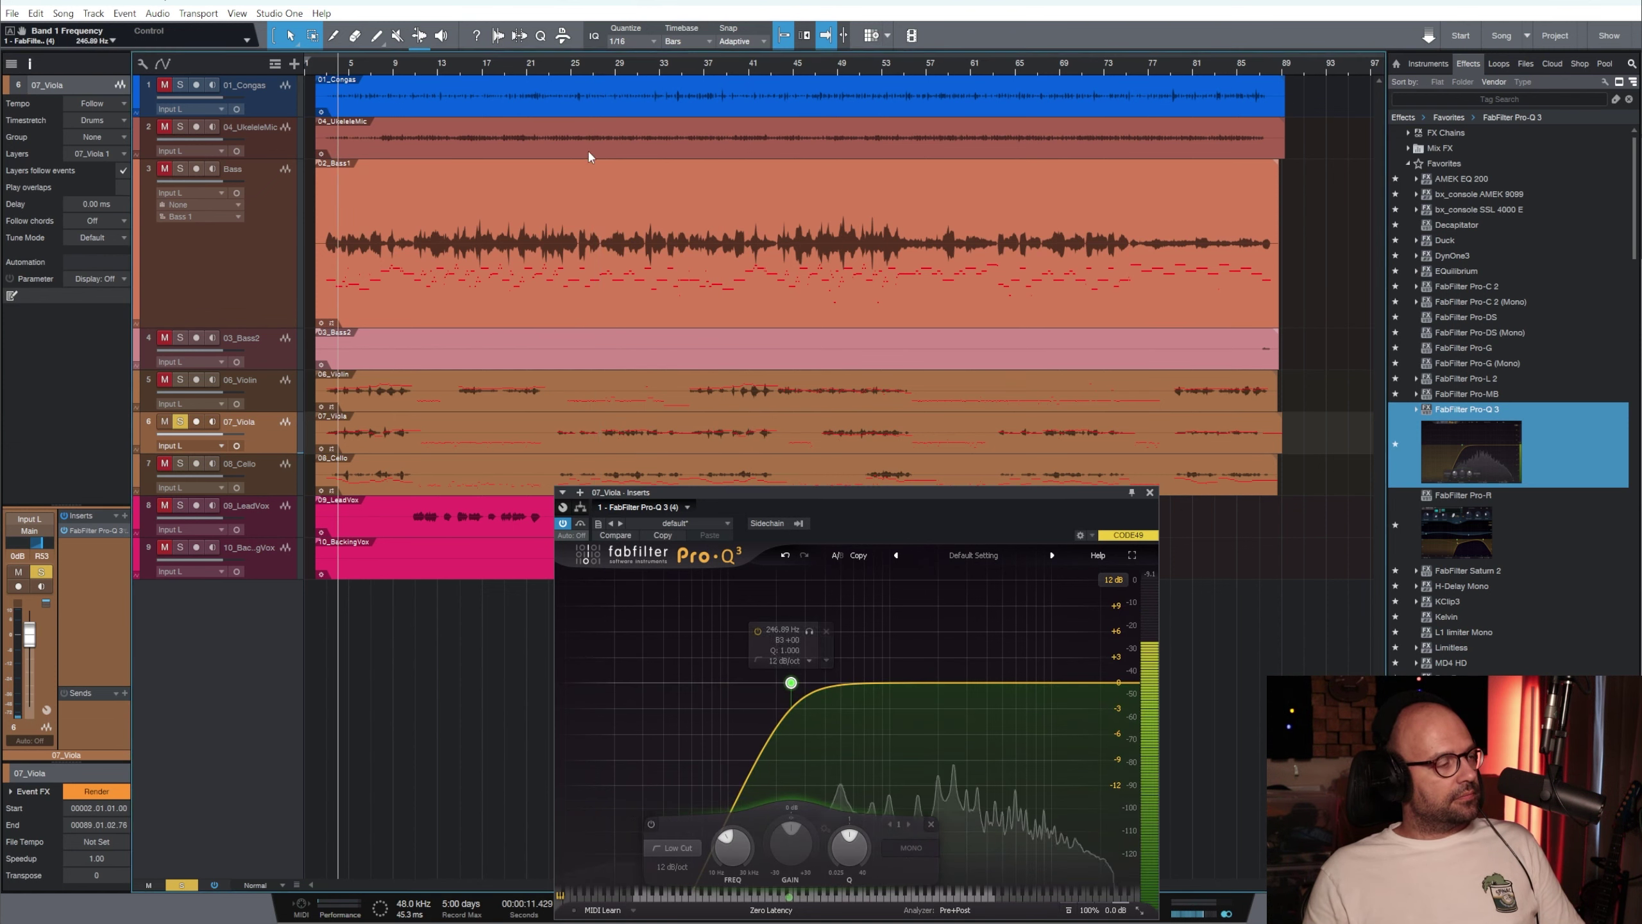
Solo the 06_Violin track together with 07_Viola and audition both from about bars 30, 50 and 48
{"action": "left_click", "coordinate": [178, 382]}
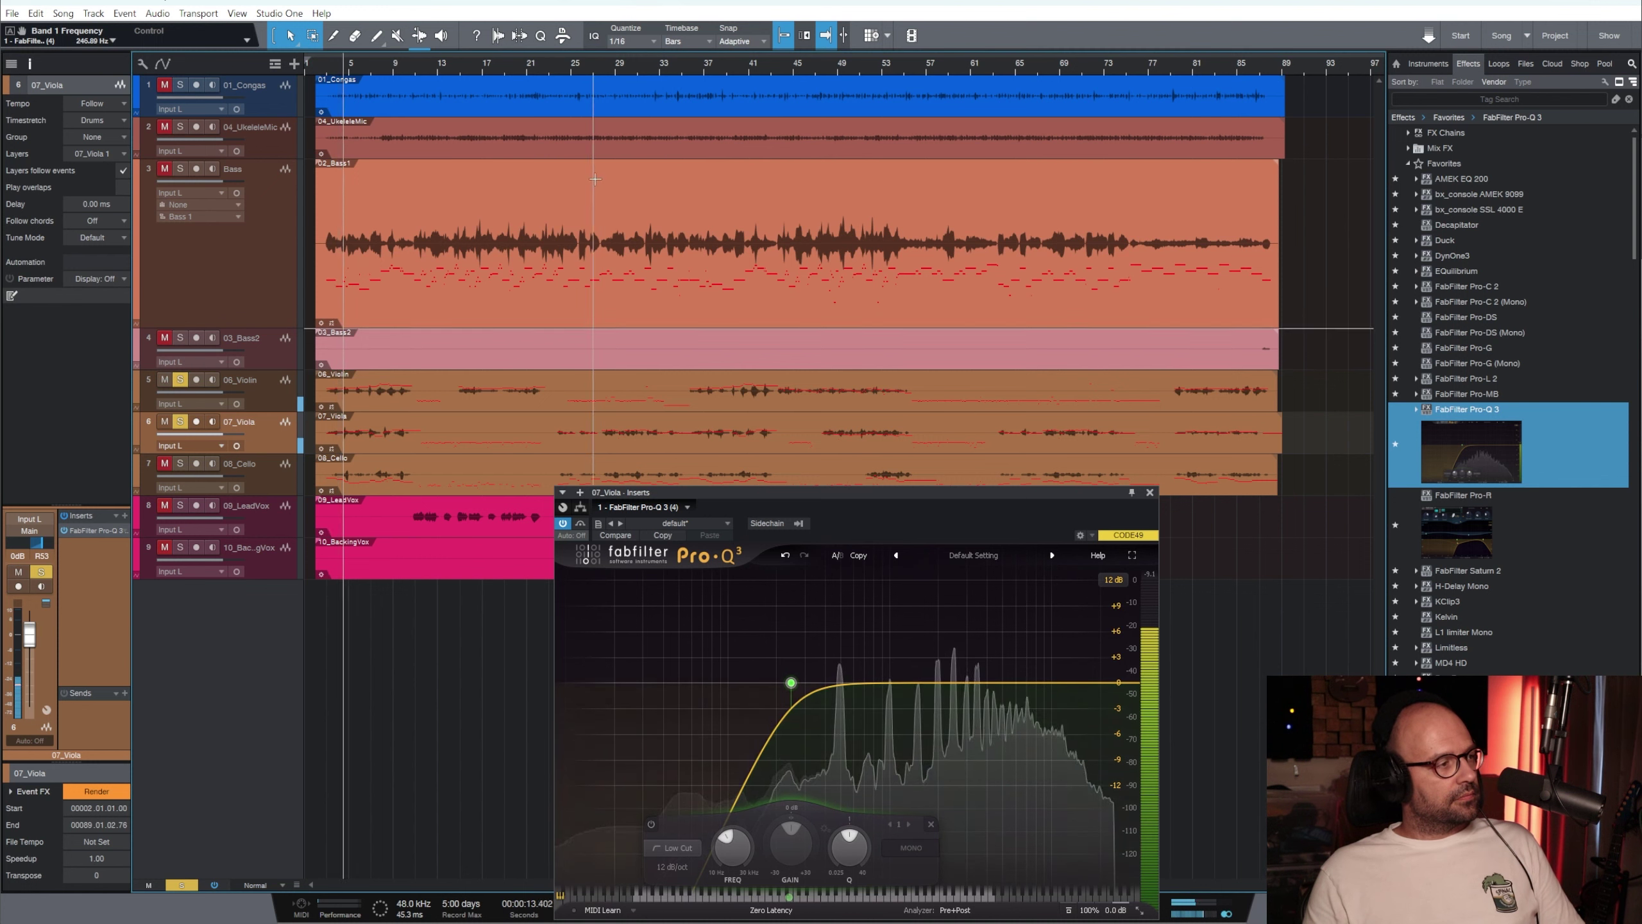
{"action": "left_click", "coordinate": [470, 69]}
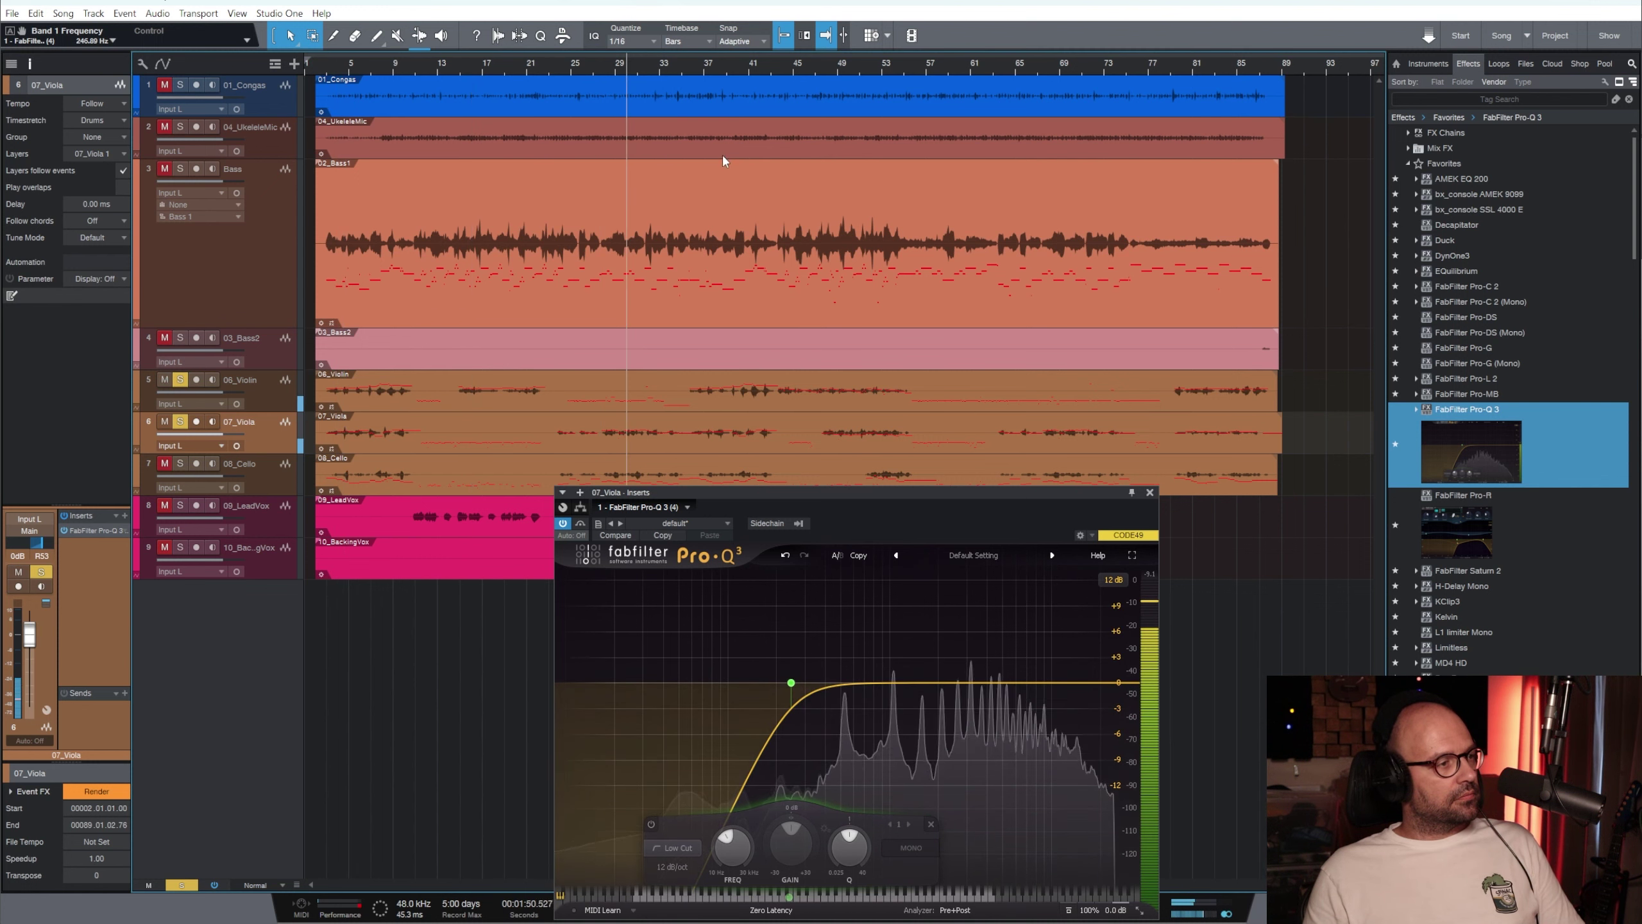
{"action": "left_click", "coordinate": [727, 69]}
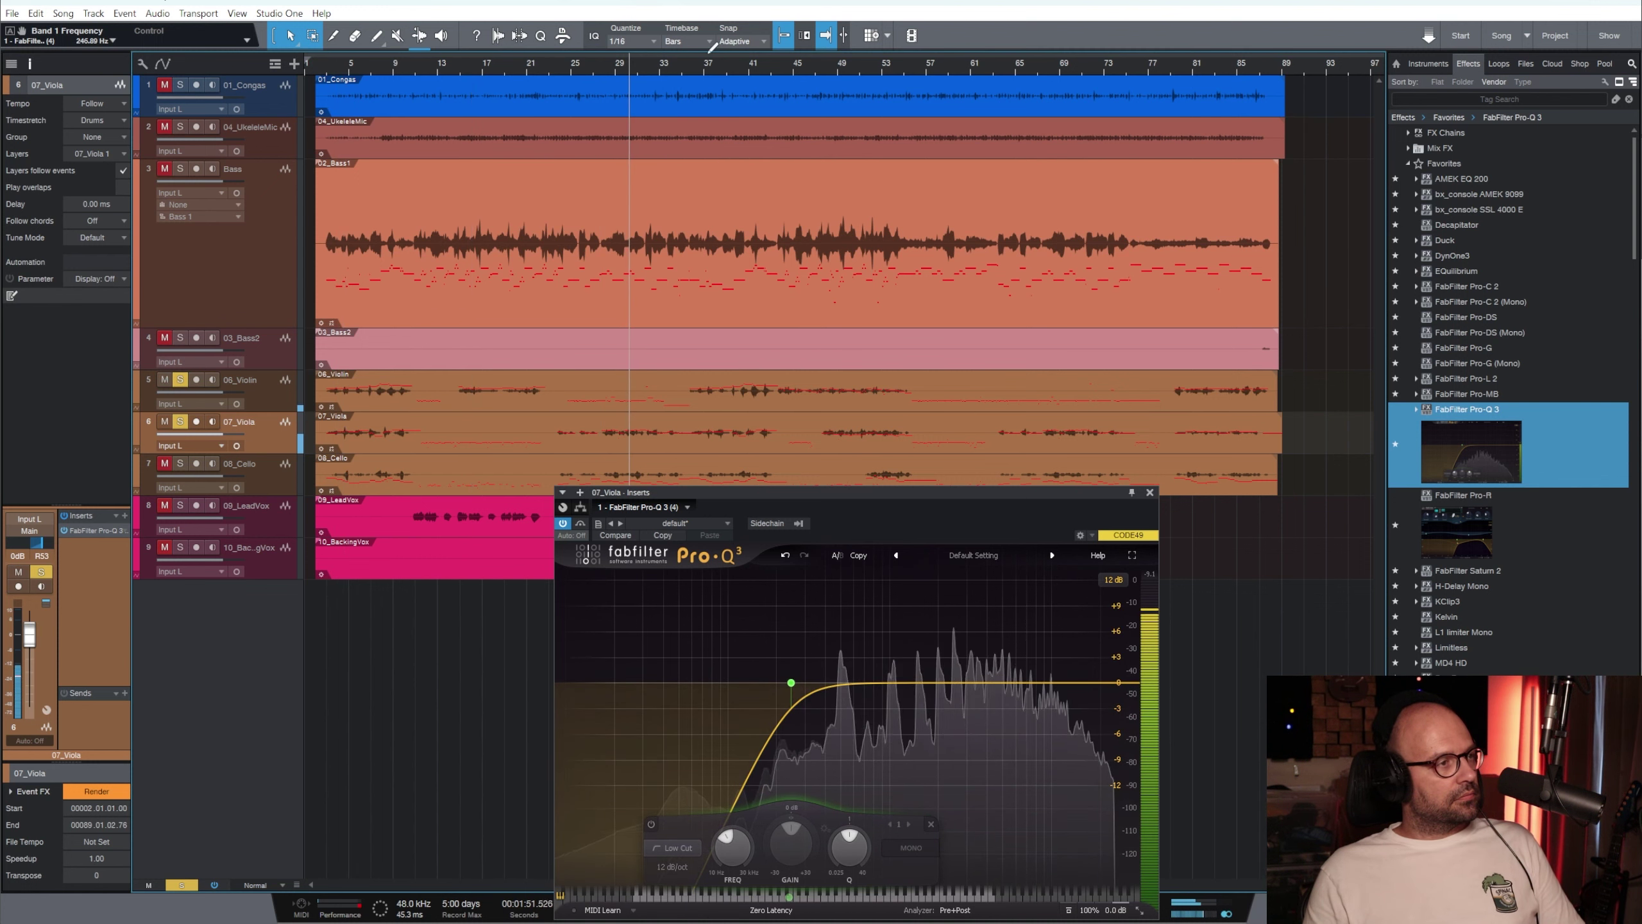
{"action": "left_click", "coordinate": [814, 68]}
{"action": "left_click", "coordinate": [844, 69]}
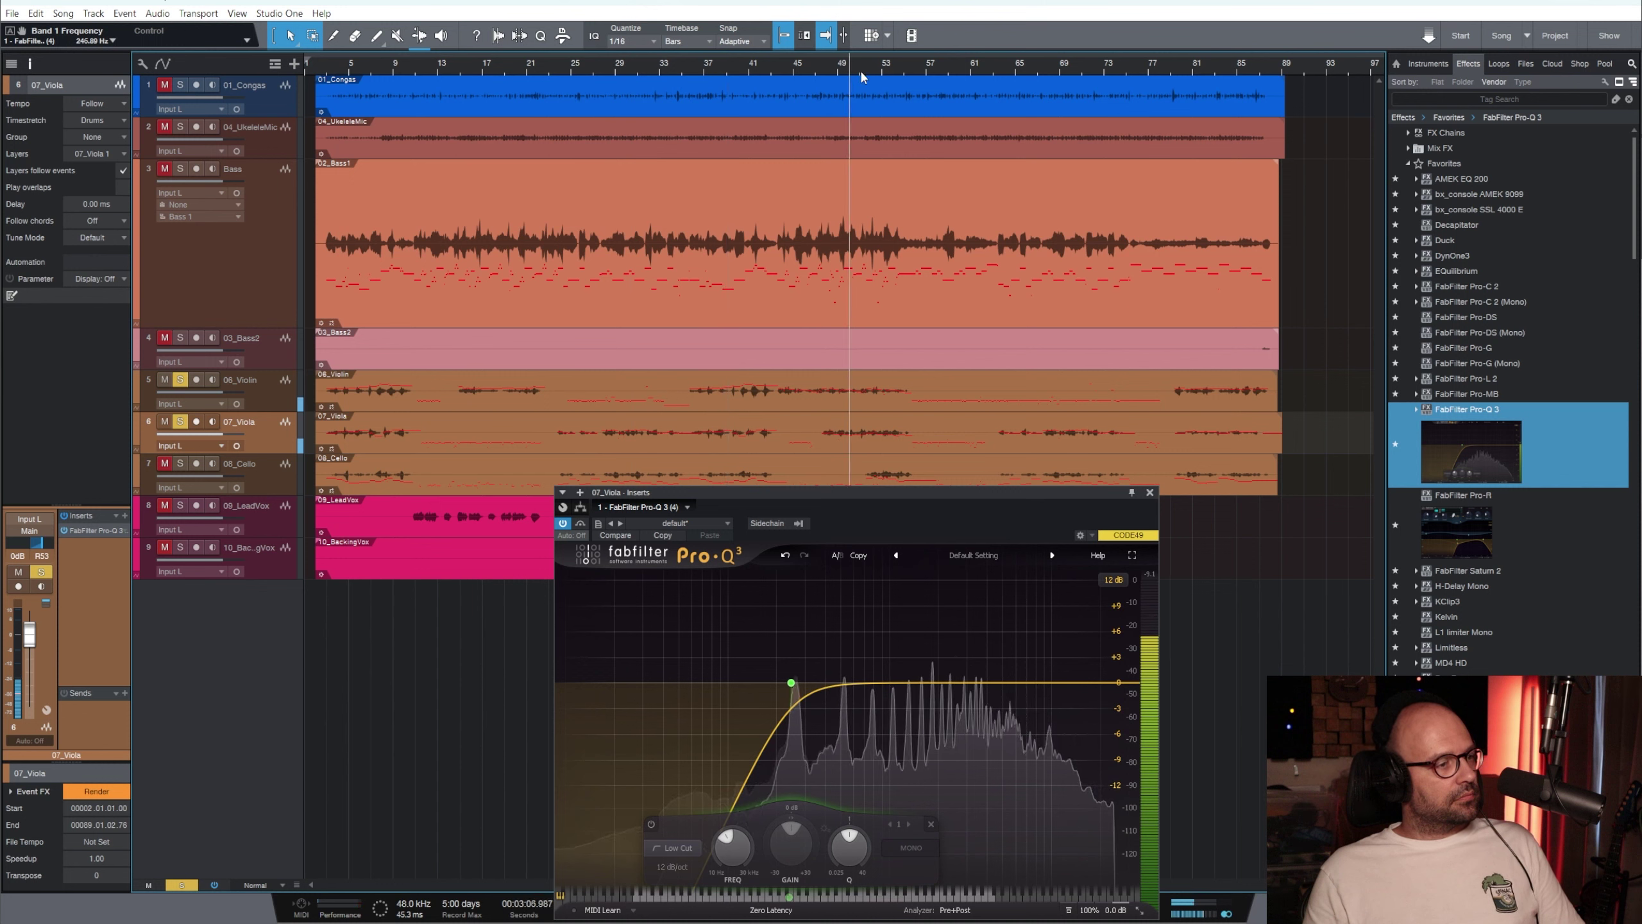
{"action": "left_click", "coordinate": [828, 66]}
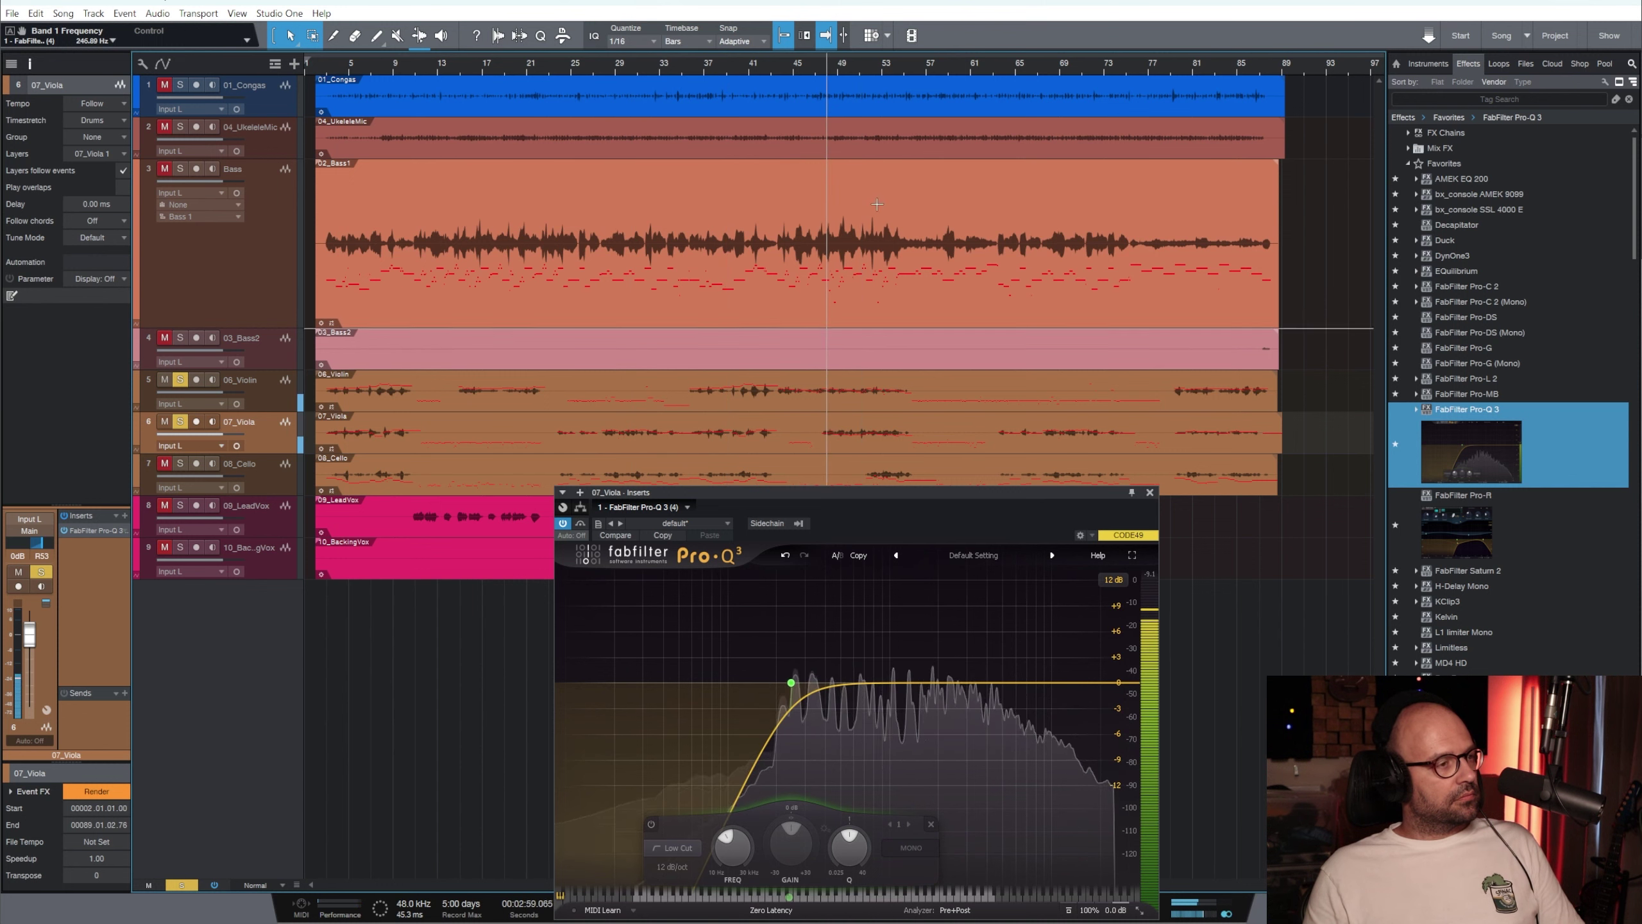
Set EQ bells of about -3.6 dB at about 806 Hz on 07_Viola and about -3.8 dB at about 887 Hz on 06_Violin
{"action": "left_click_drag", "start_coordinate": [791, 683], "coordinate": [874, 713]}
{"action": "key", "text": "space"}
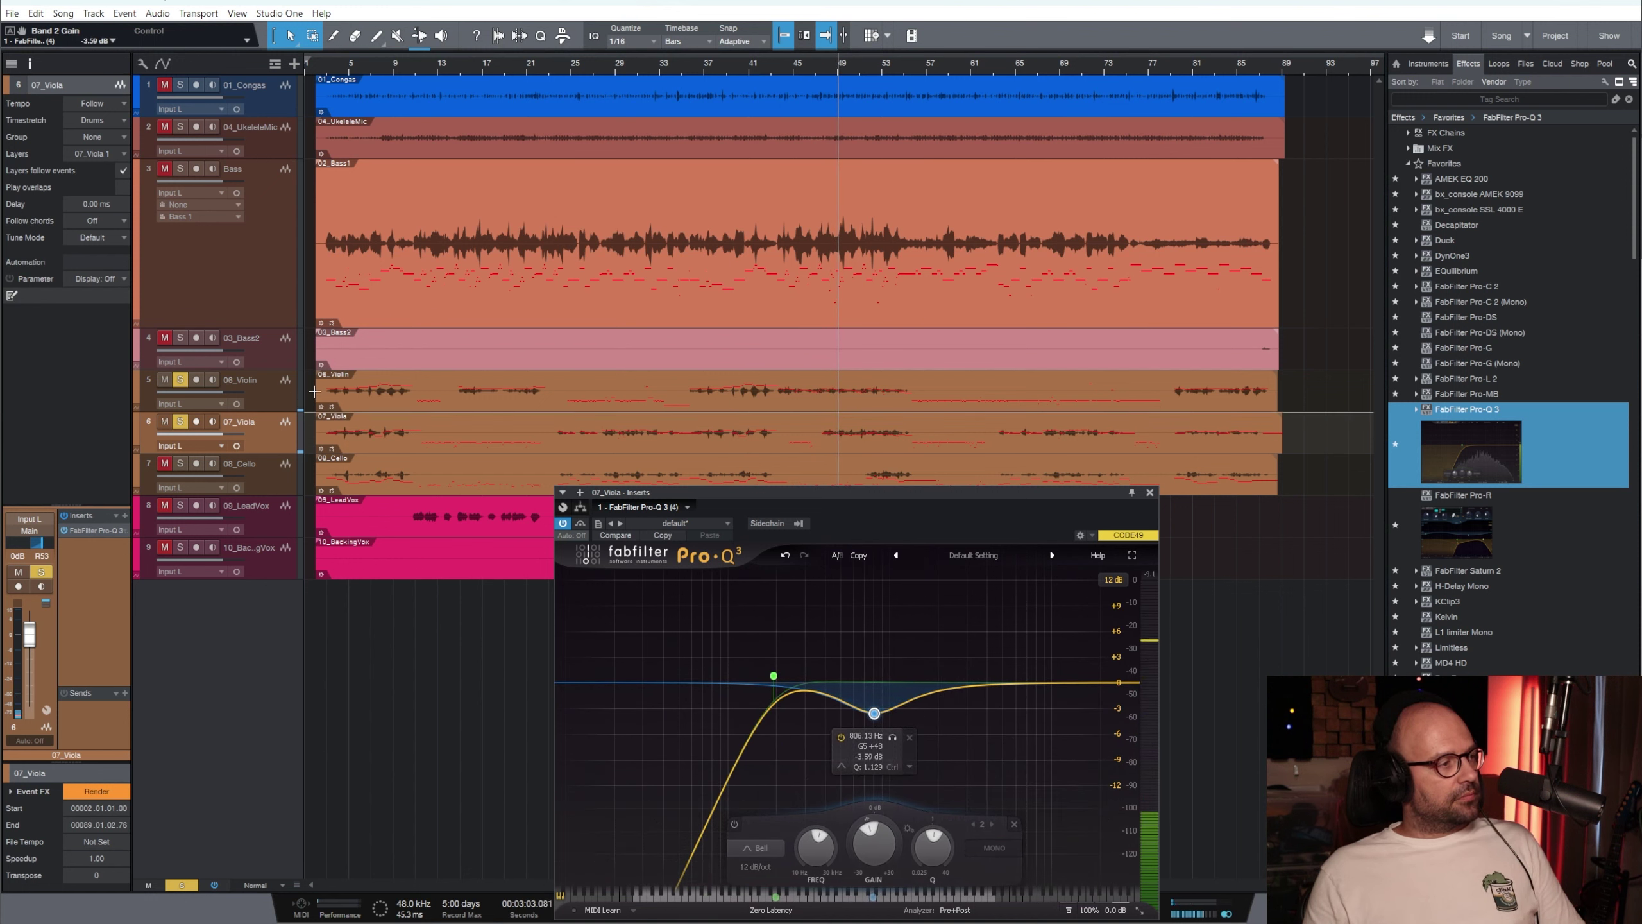
{"action": "left_click", "coordinate": [284, 396]}
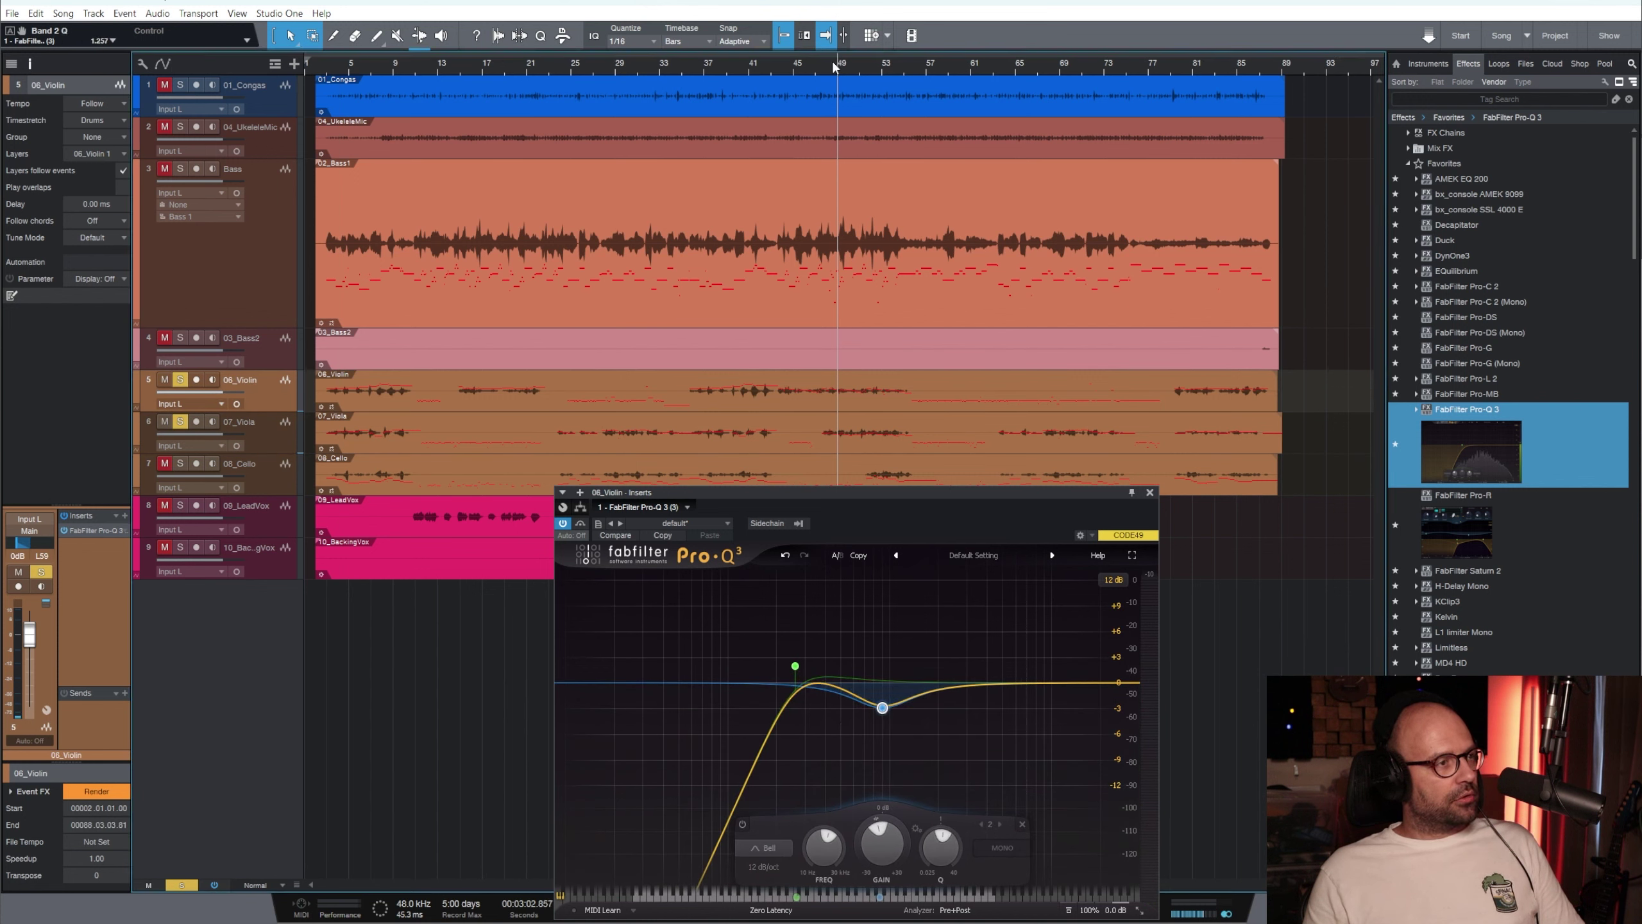
{"action": "key", "text": "space"}
{"action": "left_click_drag", "start_coordinate": [883, 708], "coordinate": [885, 720]}
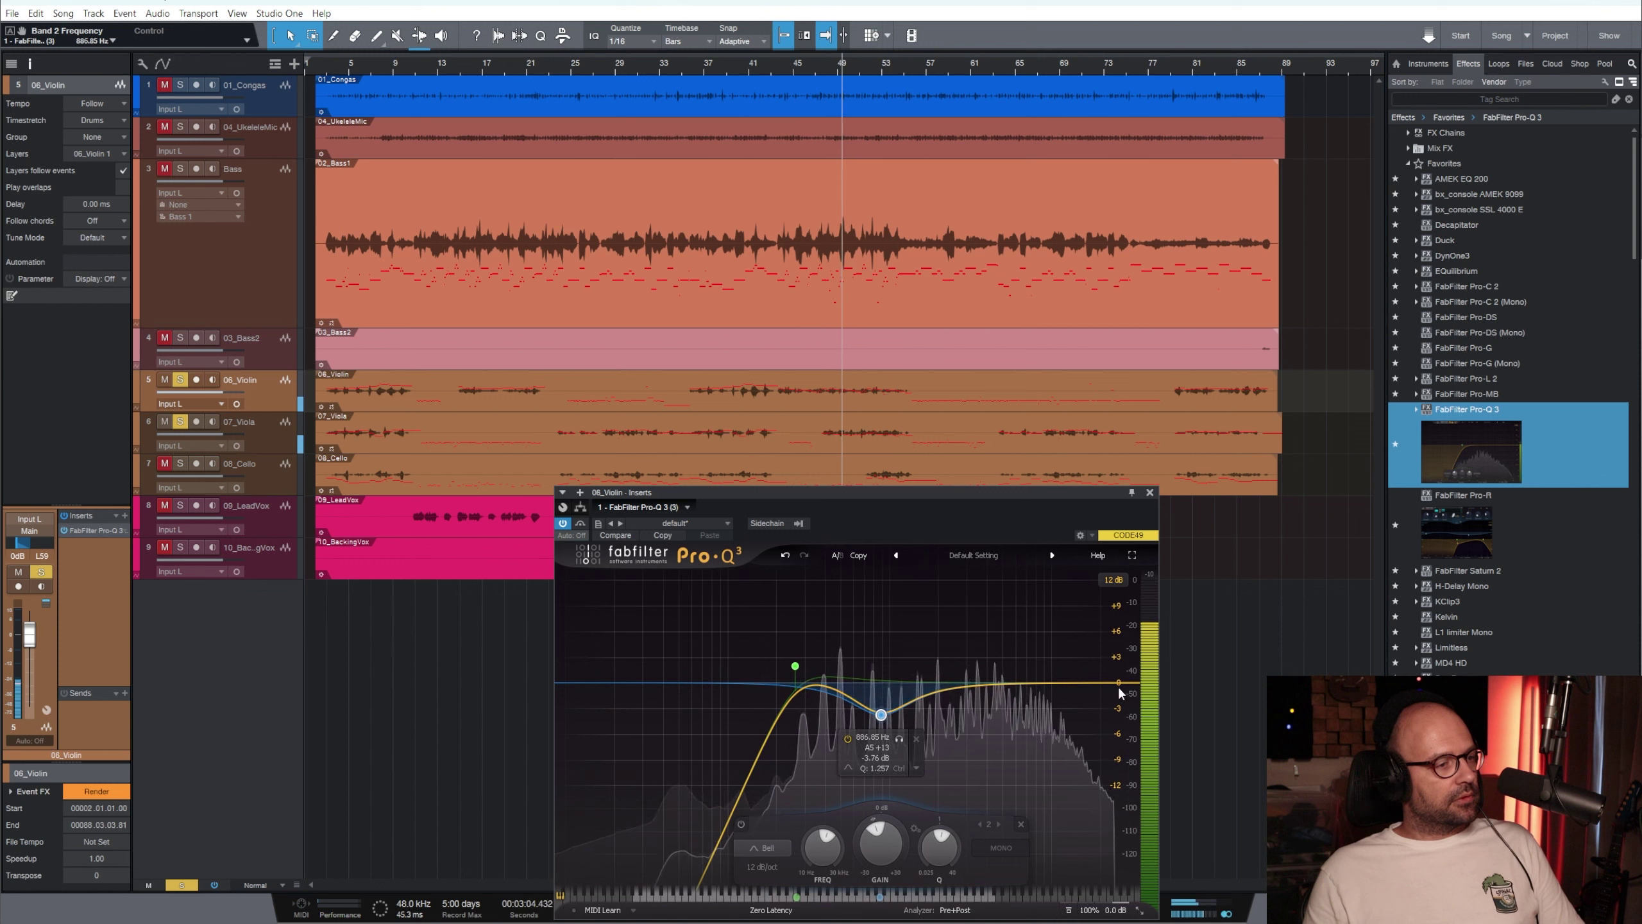
Add a high shelf of about +5 dB at about 8.6 kHz to the 07_Viola EQ and stop playback
{"action": "left_click_drag", "start_coordinate": [1124, 683], "coordinate": [1040, 657]}
{"action": "left_click", "coordinate": [266, 440]}
{"action": "scroll", "coordinate": [1067, 660], "scroll_direction": "up", "scroll_amount": 3}
{"action": "key", "text": "space"}
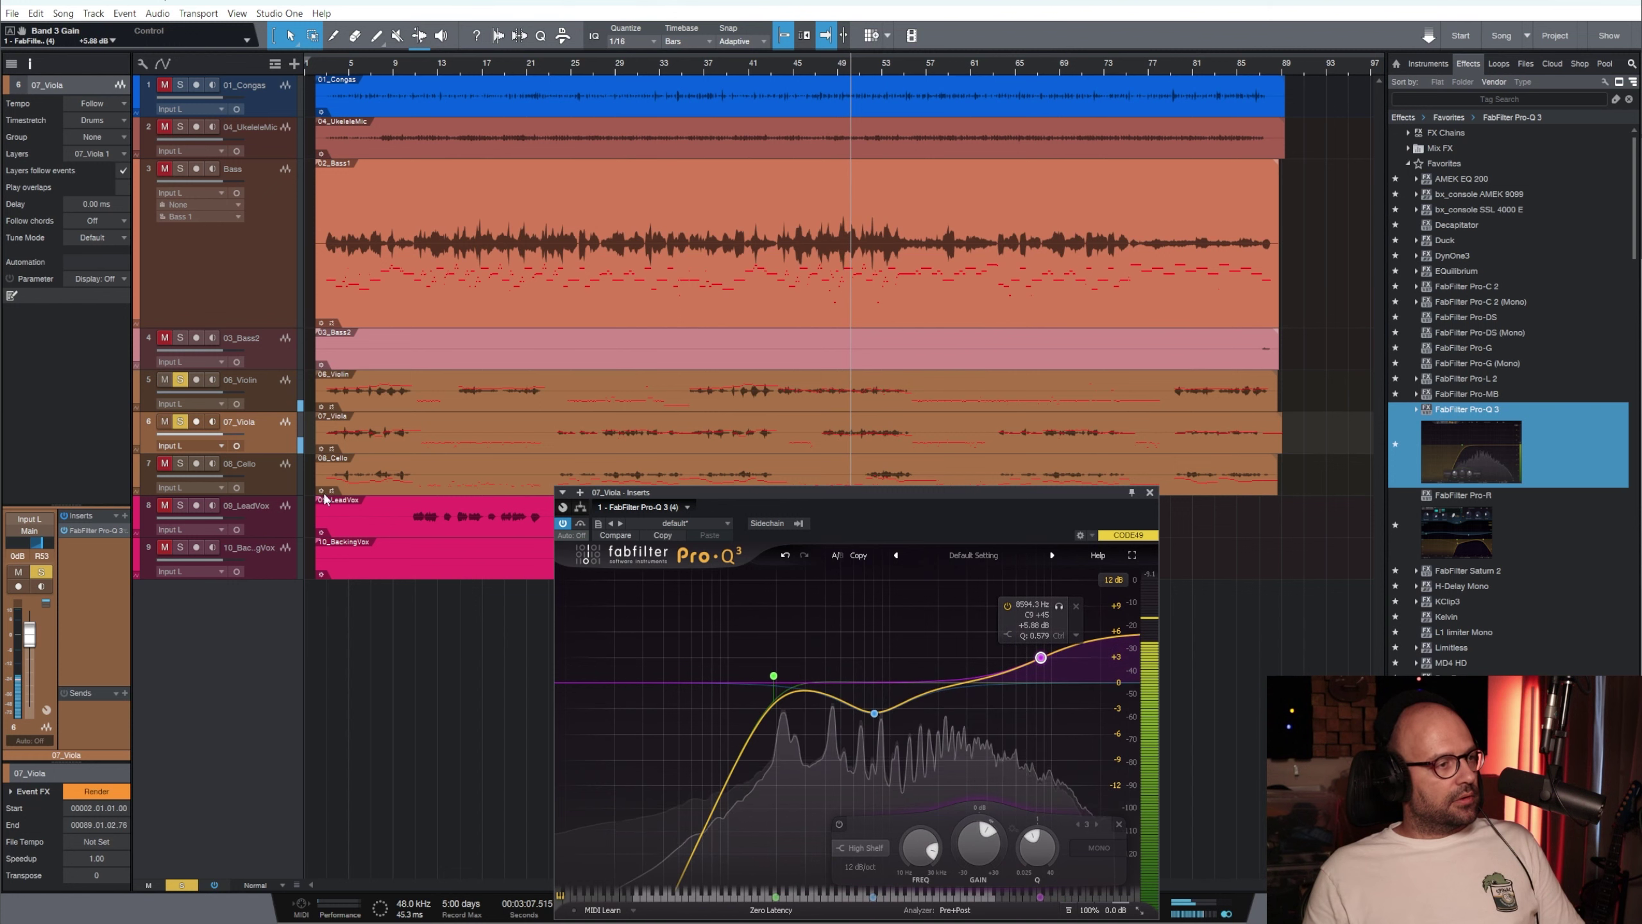
Solo Bass, 03_Bass2 and 08_Cello along with the violin and viola, start playback and close the EQ
{"action": "left_click", "coordinate": [181, 463]}
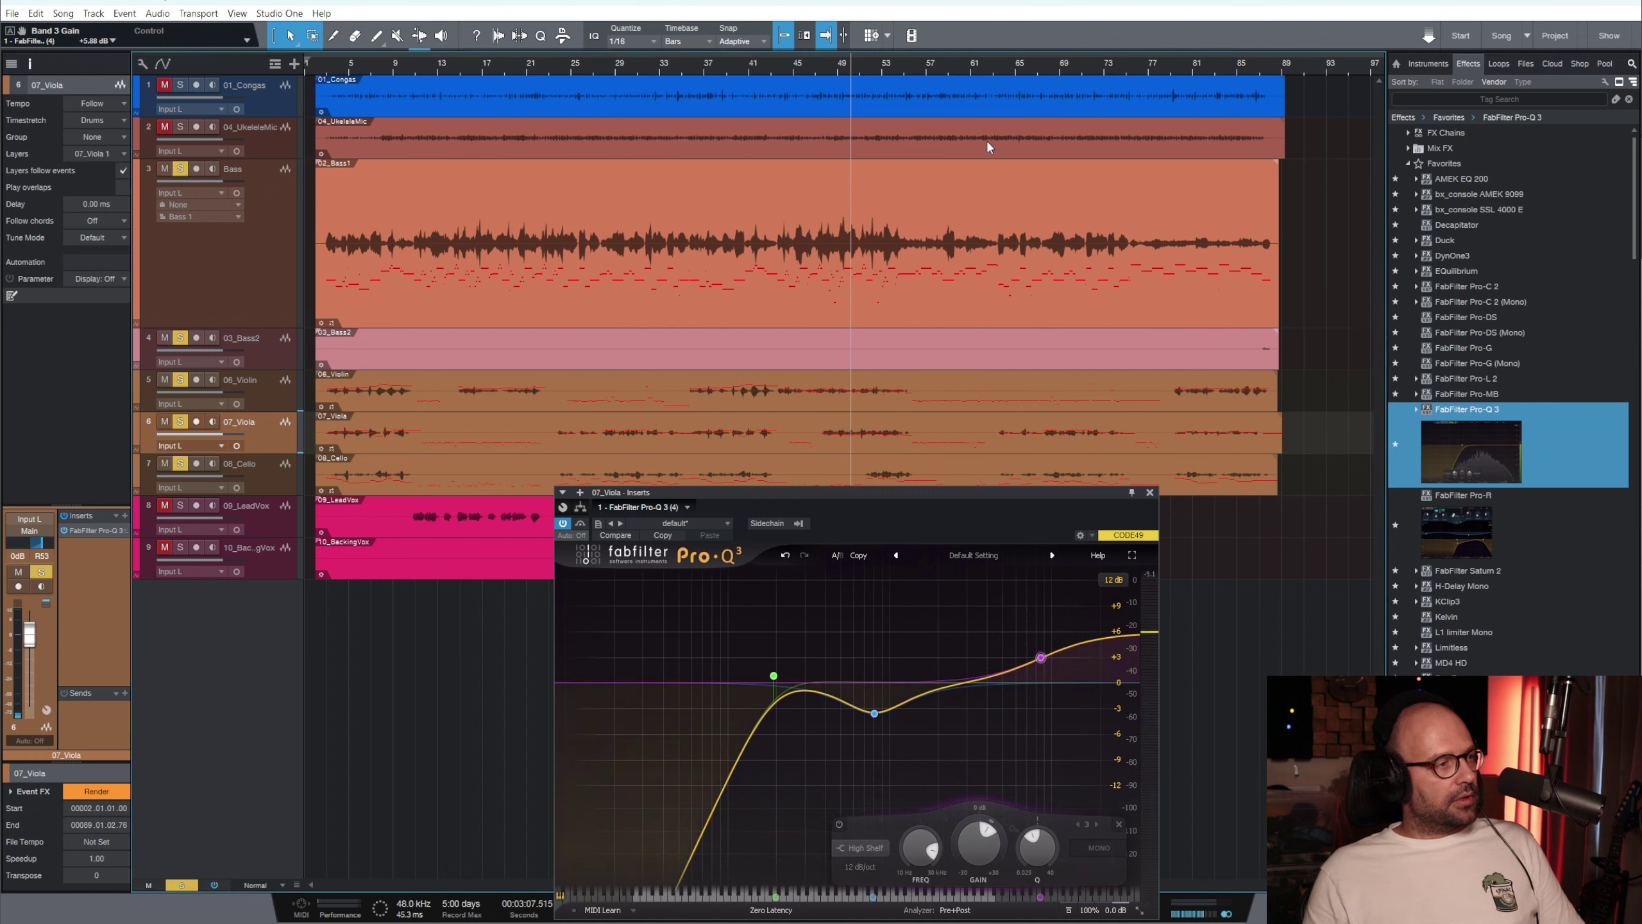
{"action": "key", "text": "space"}
{"action": "left_click", "coordinate": [1149, 492]}
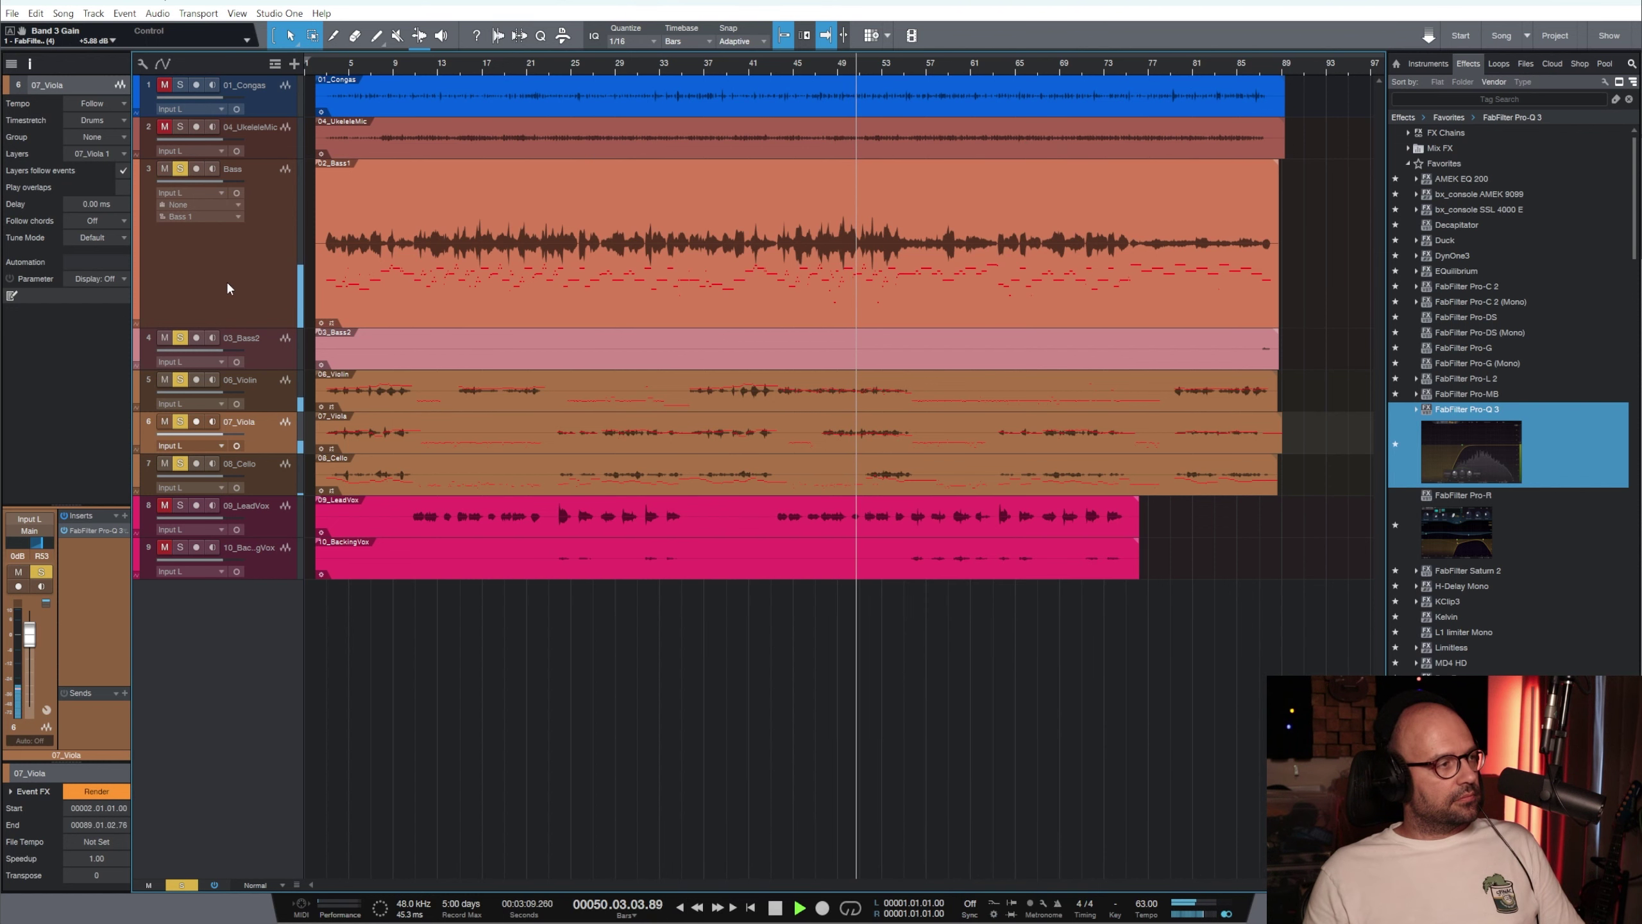
Set the Bass volume to -0.8 dB and the 08_Cello volume to +0.8 dB with its pan at R18
{"action": "left_click", "coordinate": [227, 288]}
{"action": "left_click_drag", "start_coordinate": [29, 635], "coordinate": [29, 637]}
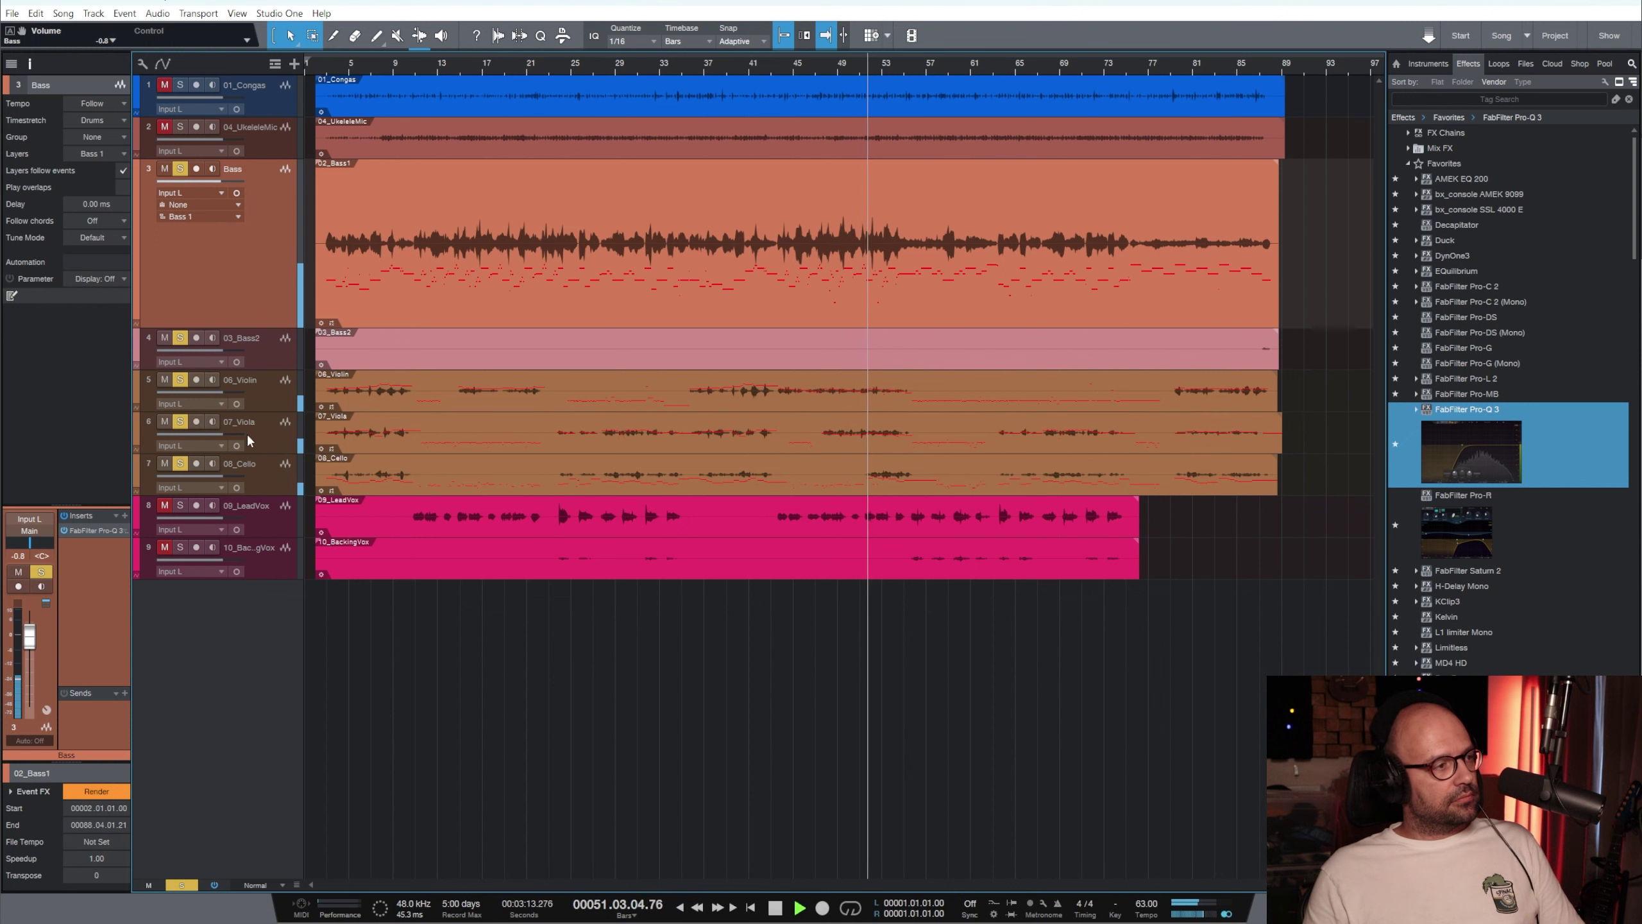
{"action": "left_click", "coordinate": [271, 474]}
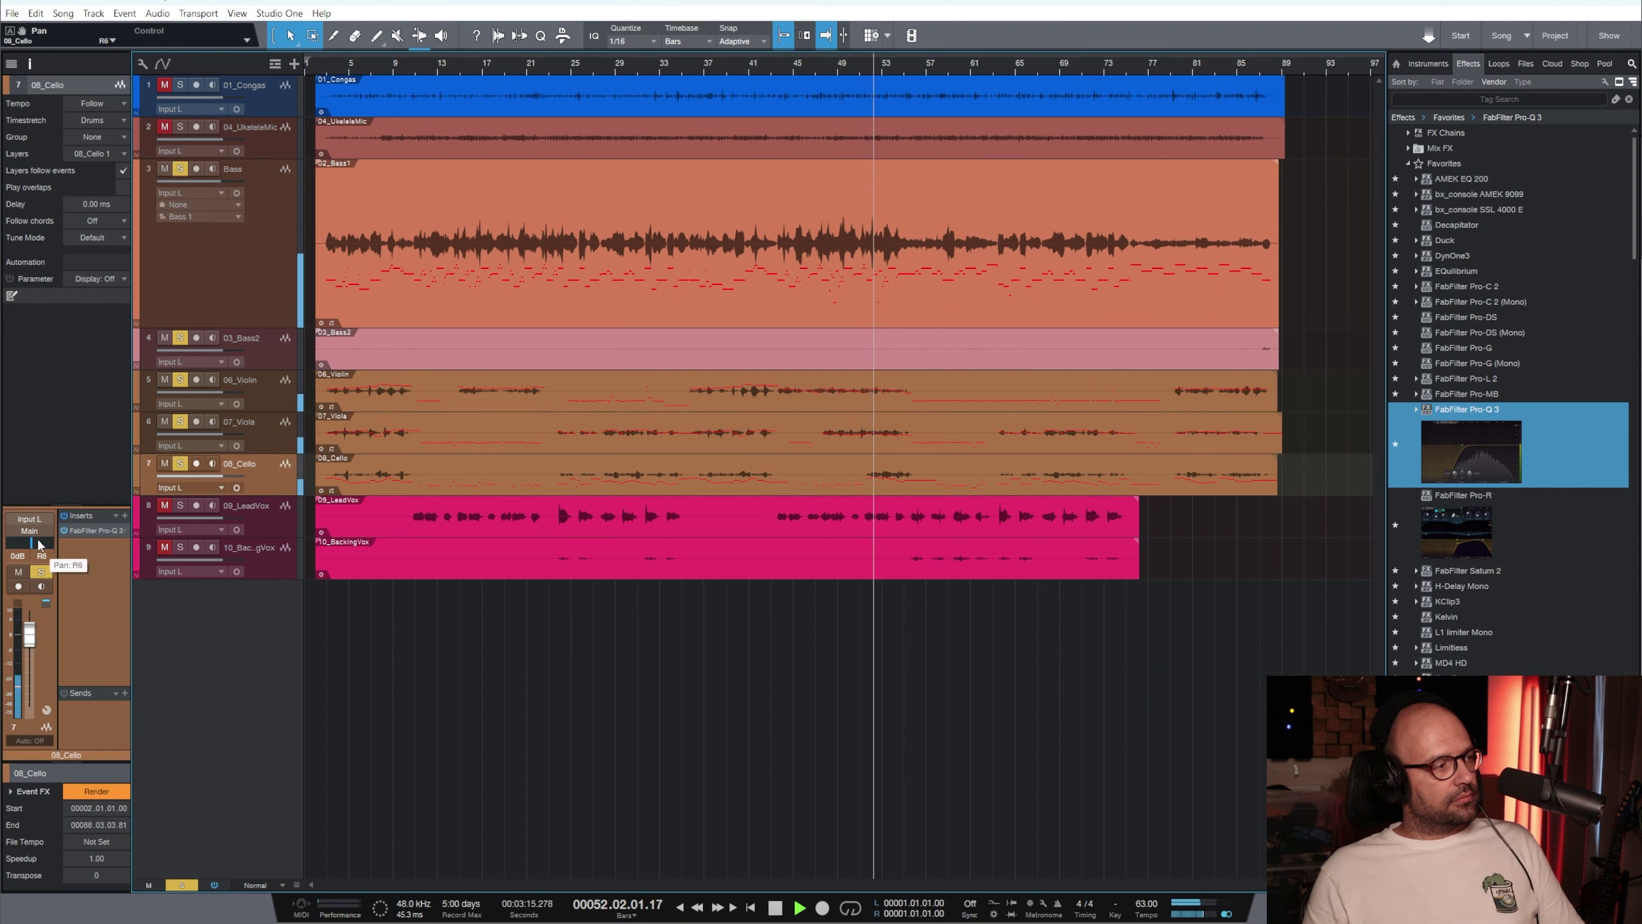
{"action": "left_click_drag", "start_coordinate": [32, 651], "coordinate": [32, 649]}
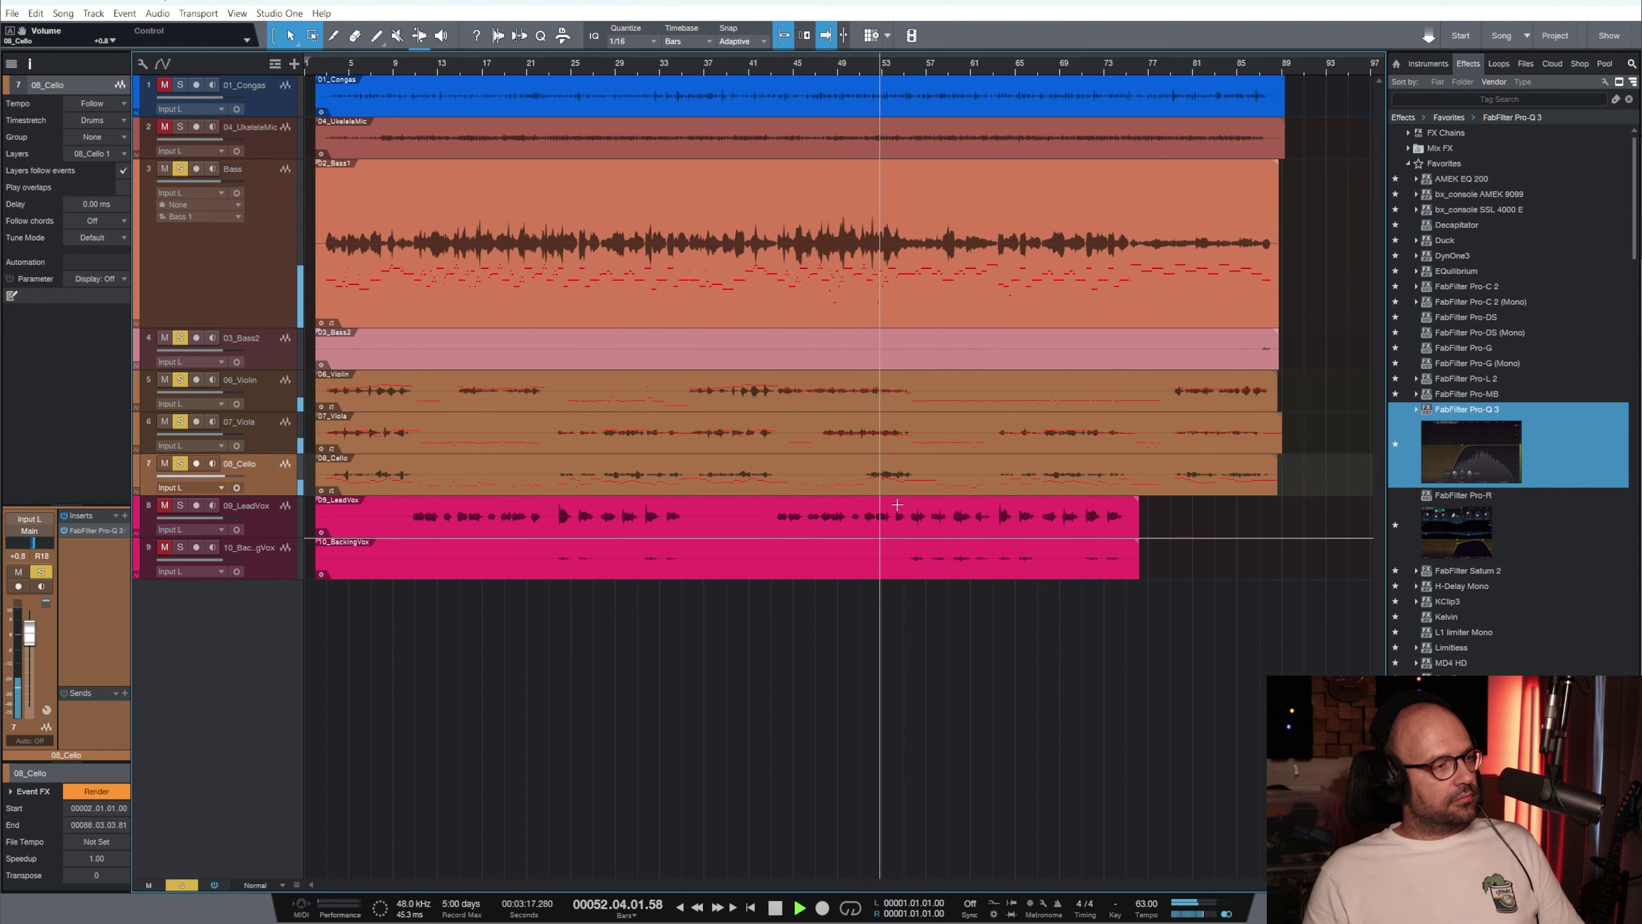
Route the tracks from Bass to 08_Cello to a new bus and enlarge the console
{"action": "left_click", "coordinate": [276, 282]}
{"action": "right_click", "coordinate": [270, 474]}
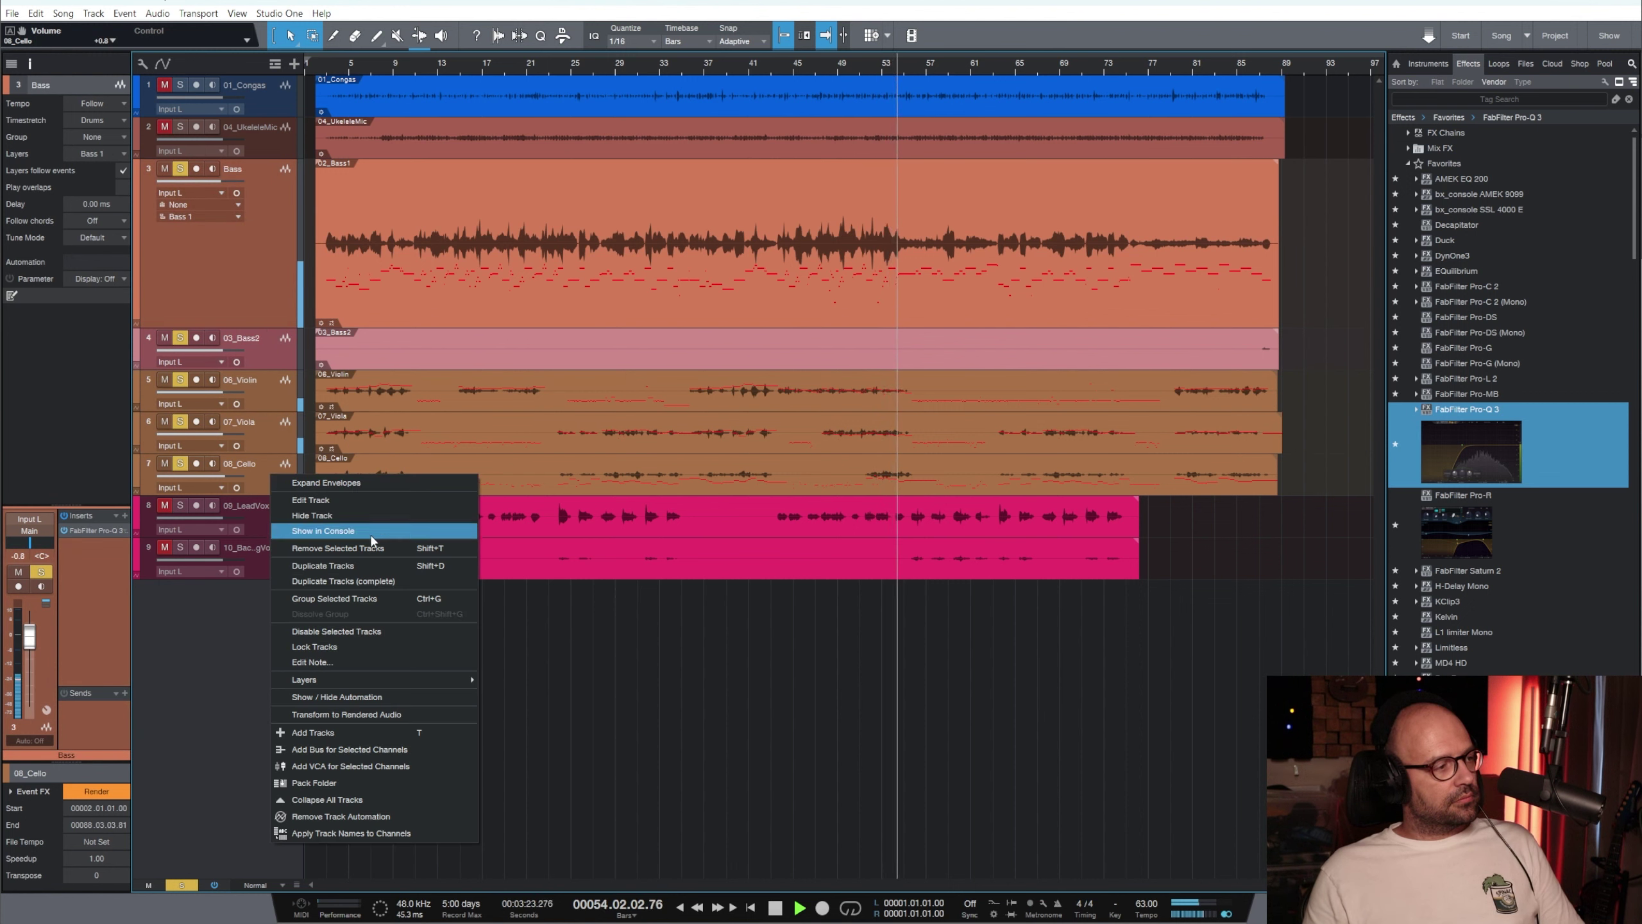
{"action": "left_click", "coordinate": [352, 749]}
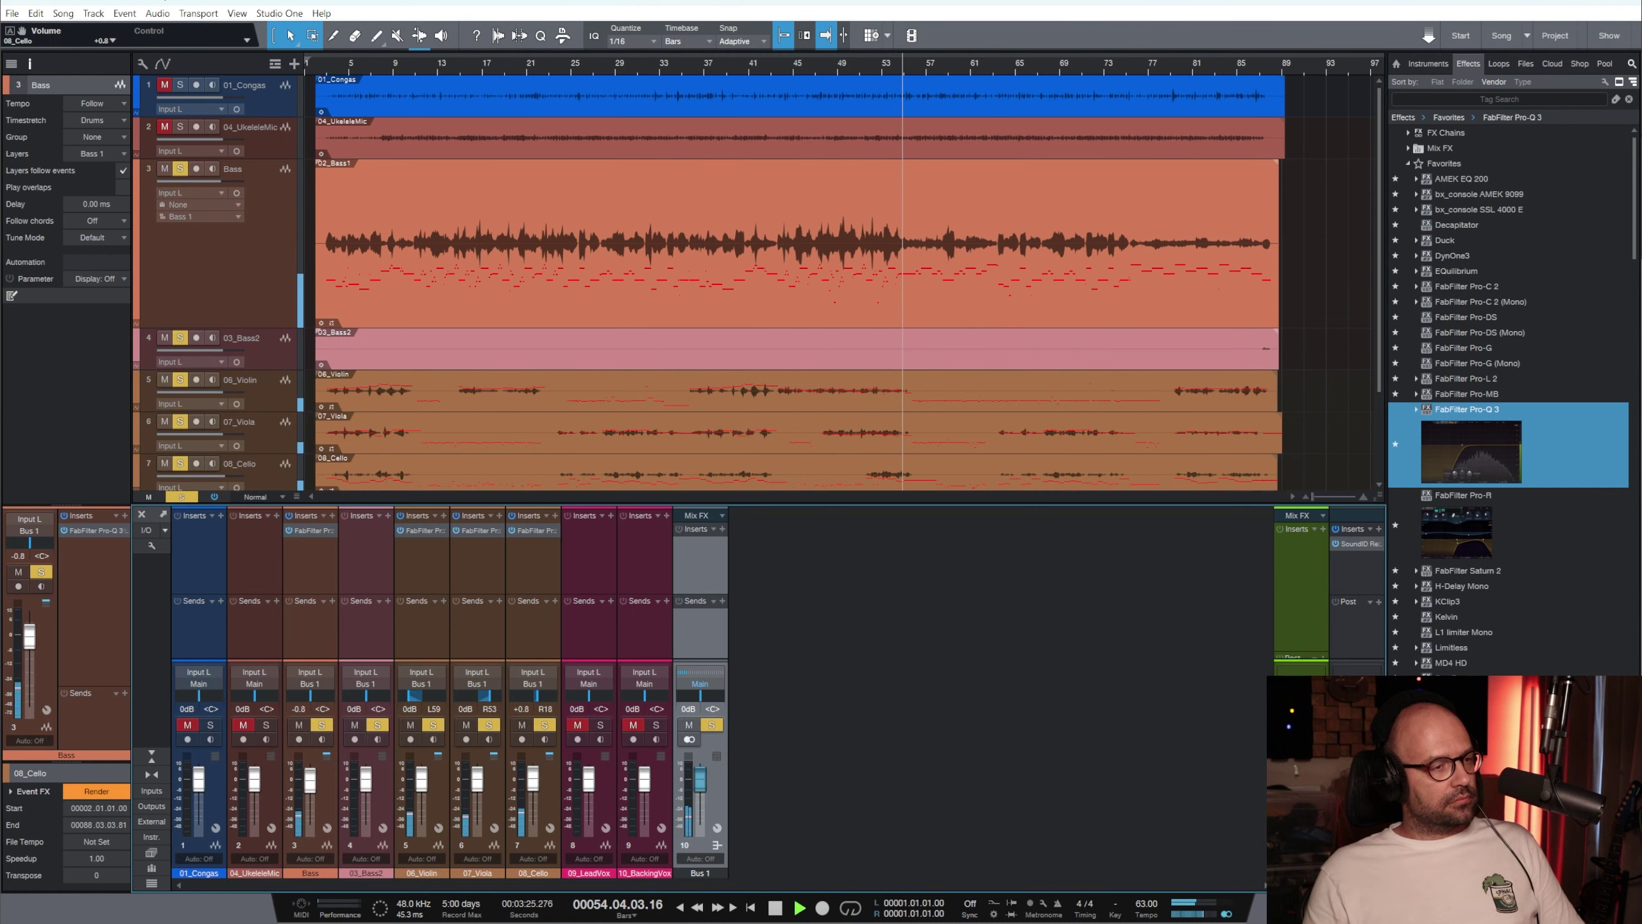
{"action": "left_click_drag", "start_coordinate": [715, 506], "coordinate": [711, 462]}
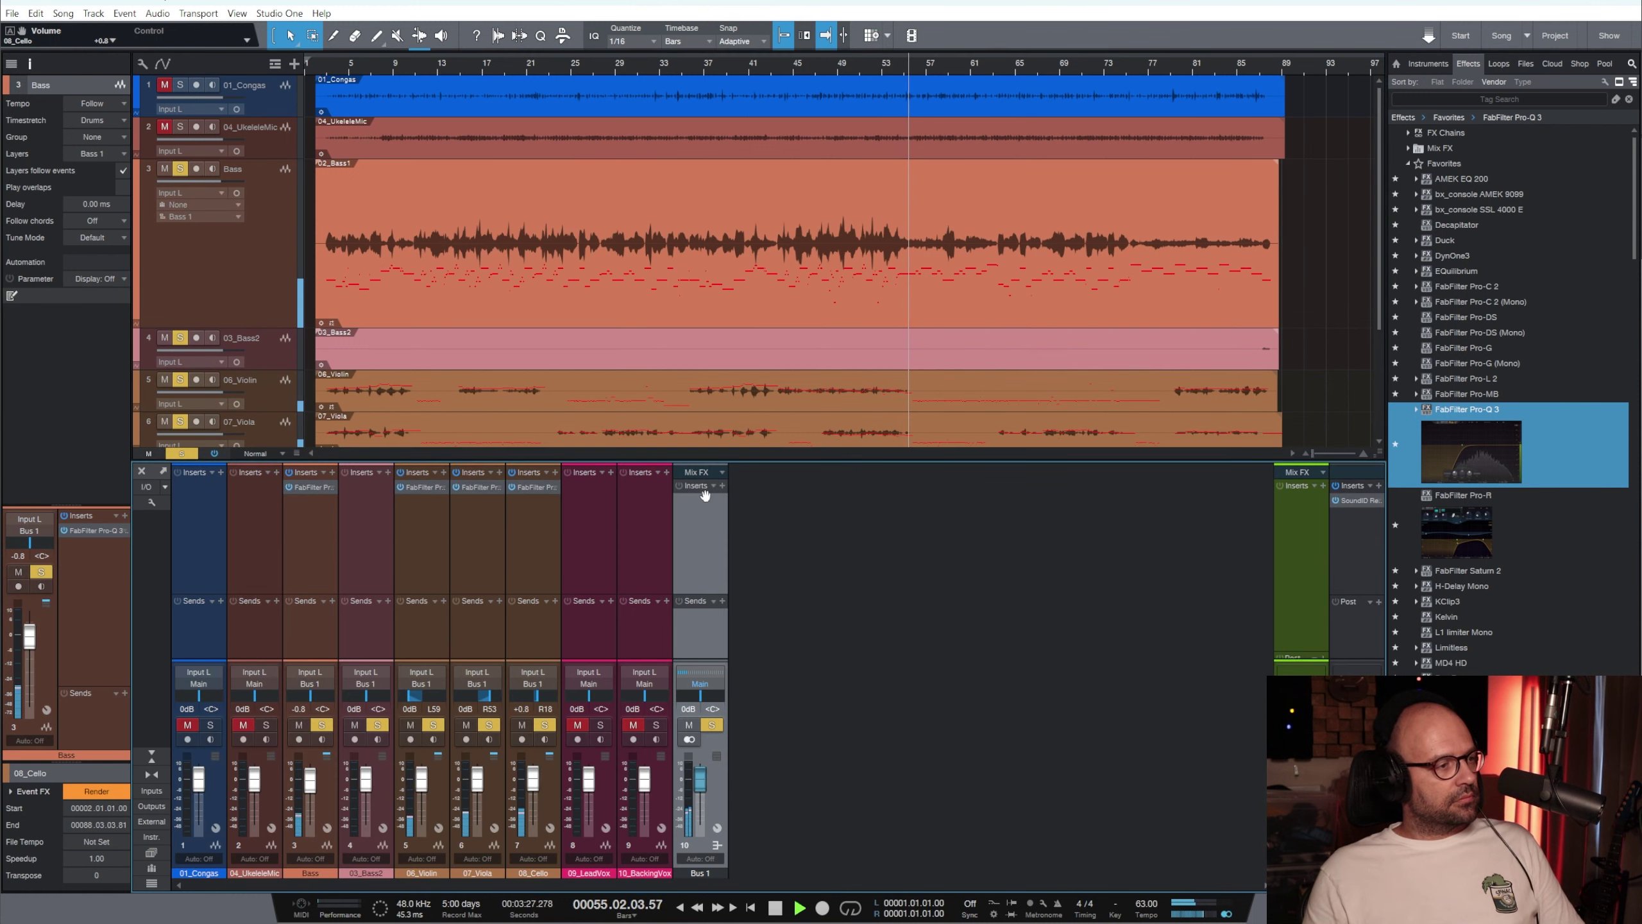
Recolour the channels from Bass to 08_Cello with one shared salmon-orange colour
{"action": "left_click", "coordinate": [329, 544]}
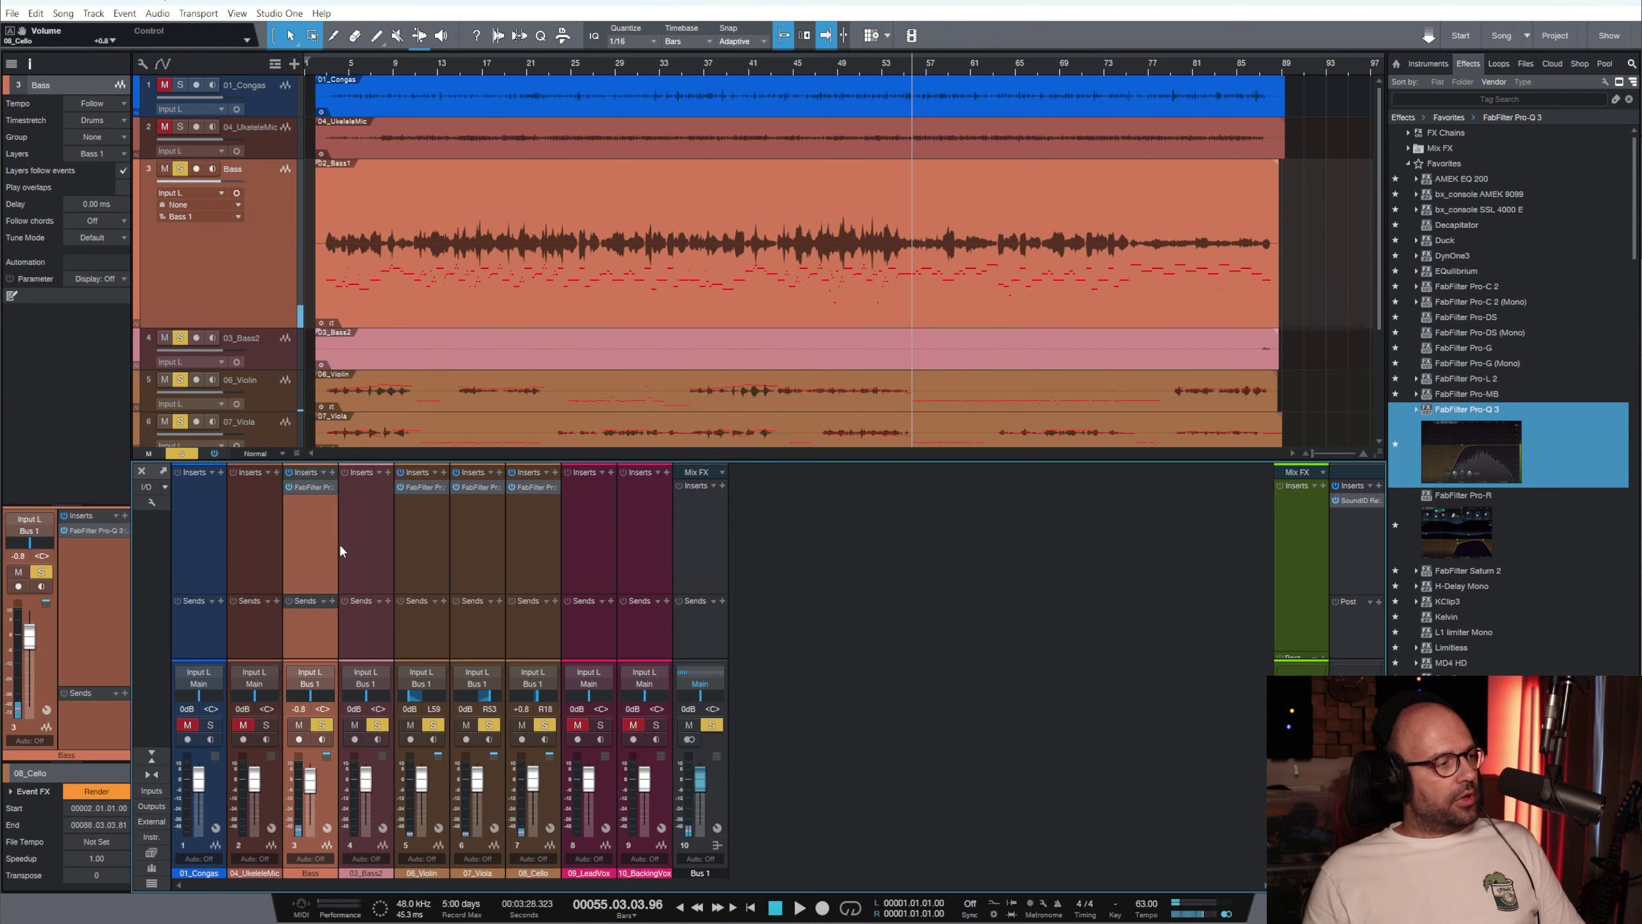
{"action": "left_click", "coordinate": [532, 556], "text": "shift"}
{"action": "left_click", "coordinate": [319, 872]}
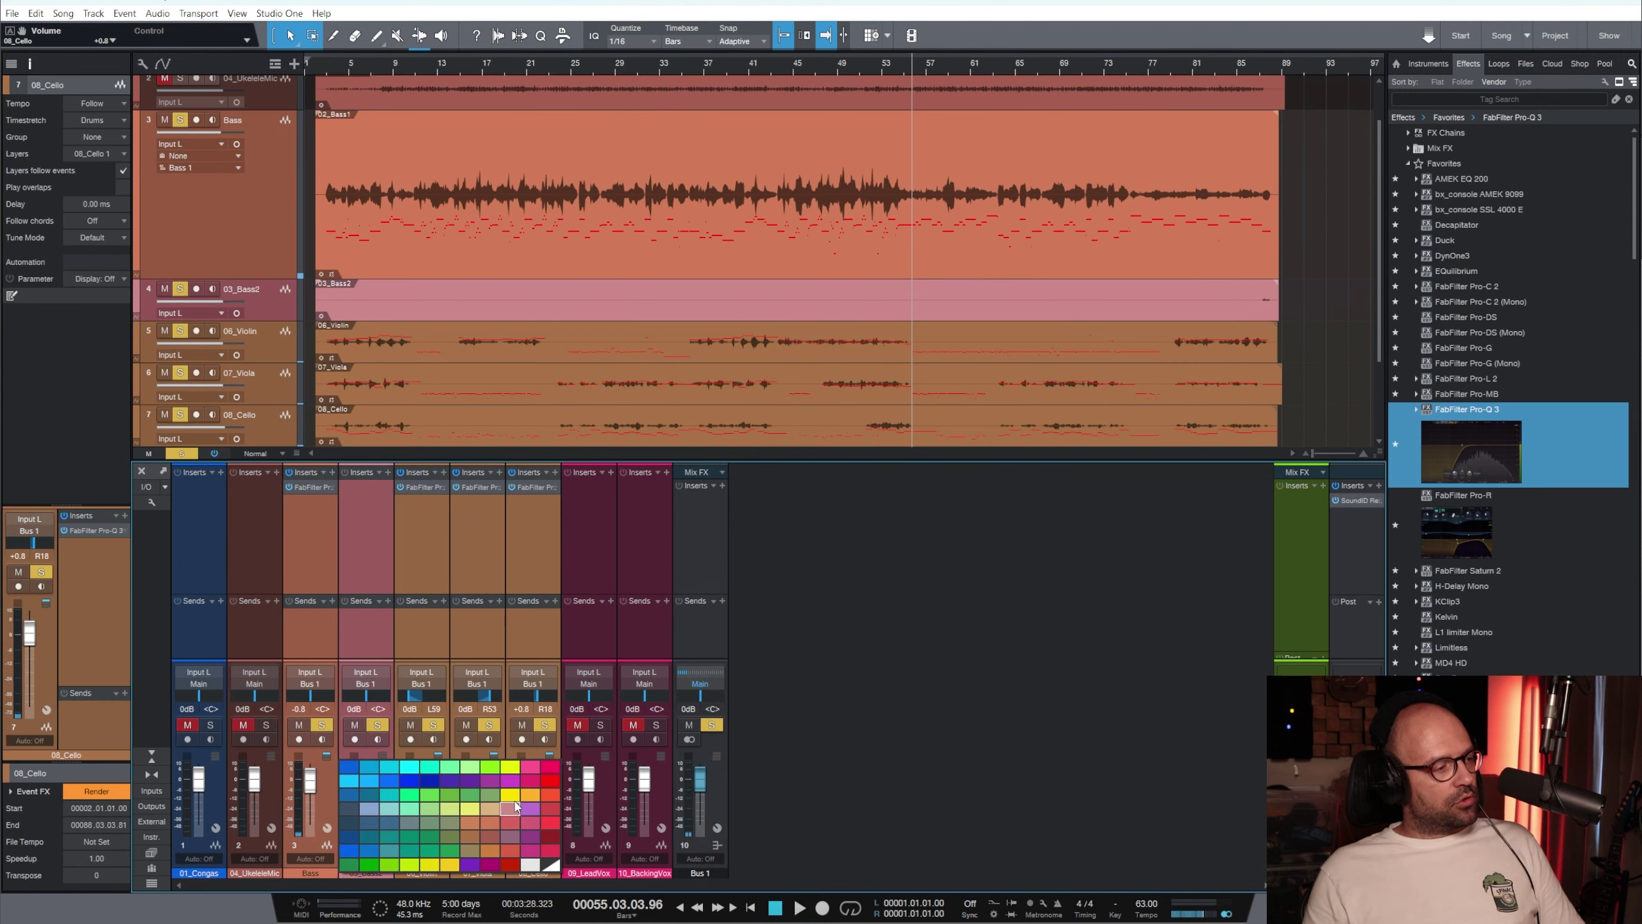
{"action": "left_click", "coordinate": [495, 827]}
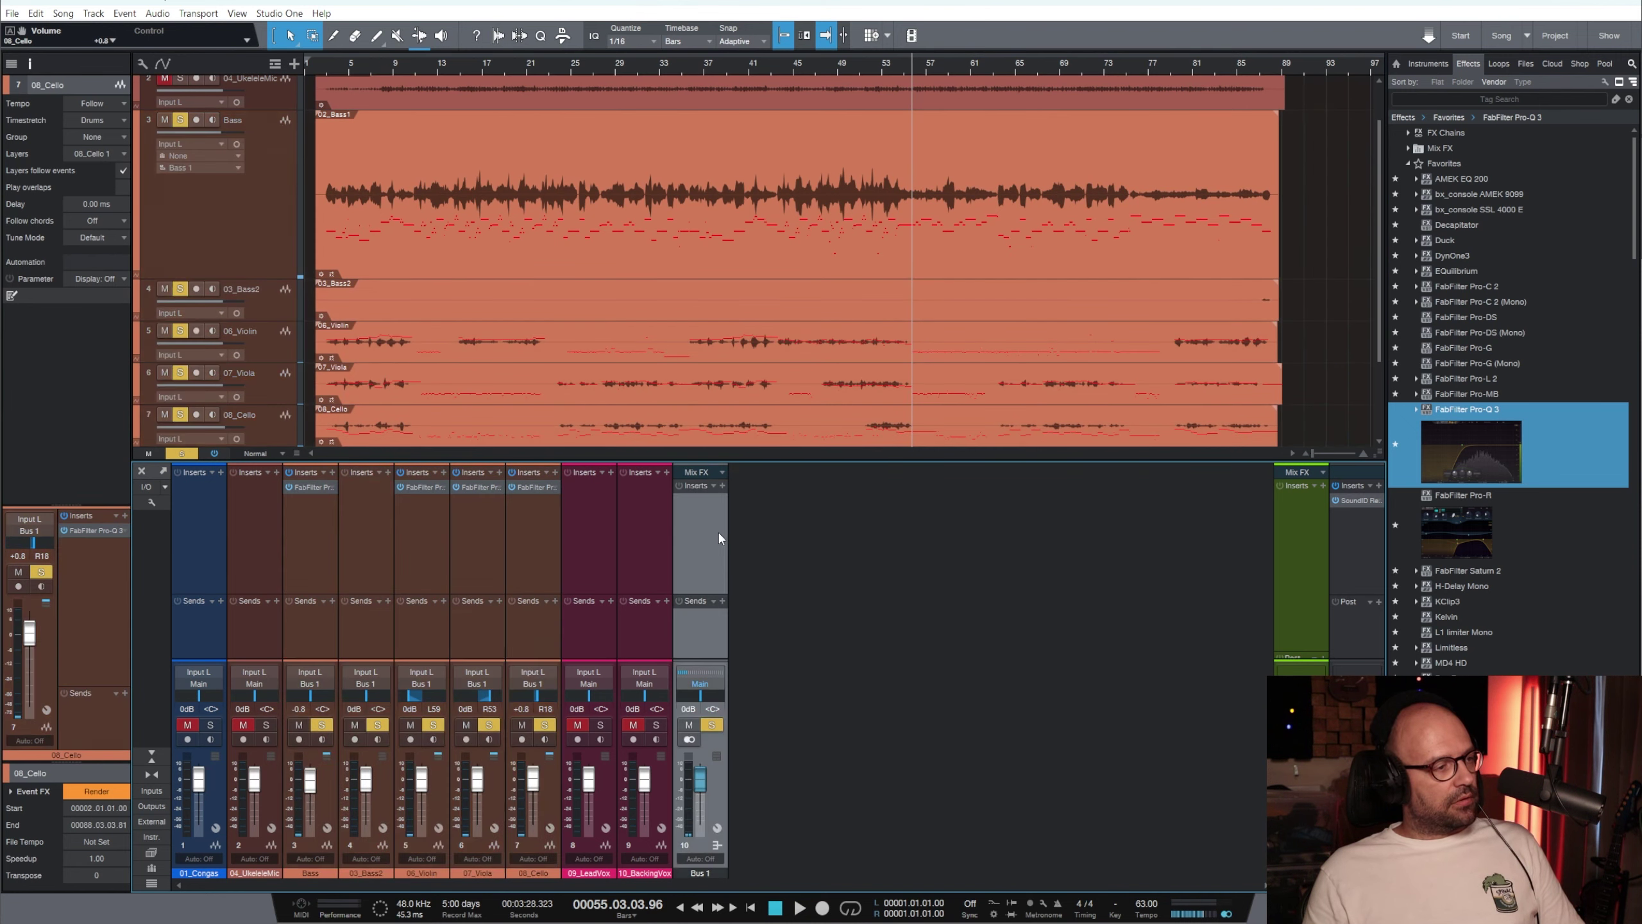
Colour the new bus yellow and rename it kemanlar
{"action": "left_click", "coordinate": [699, 872]}
{"action": "left_click", "coordinate": [826, 871]}
{"action": "double_click", "coordinate": [723, 872]}
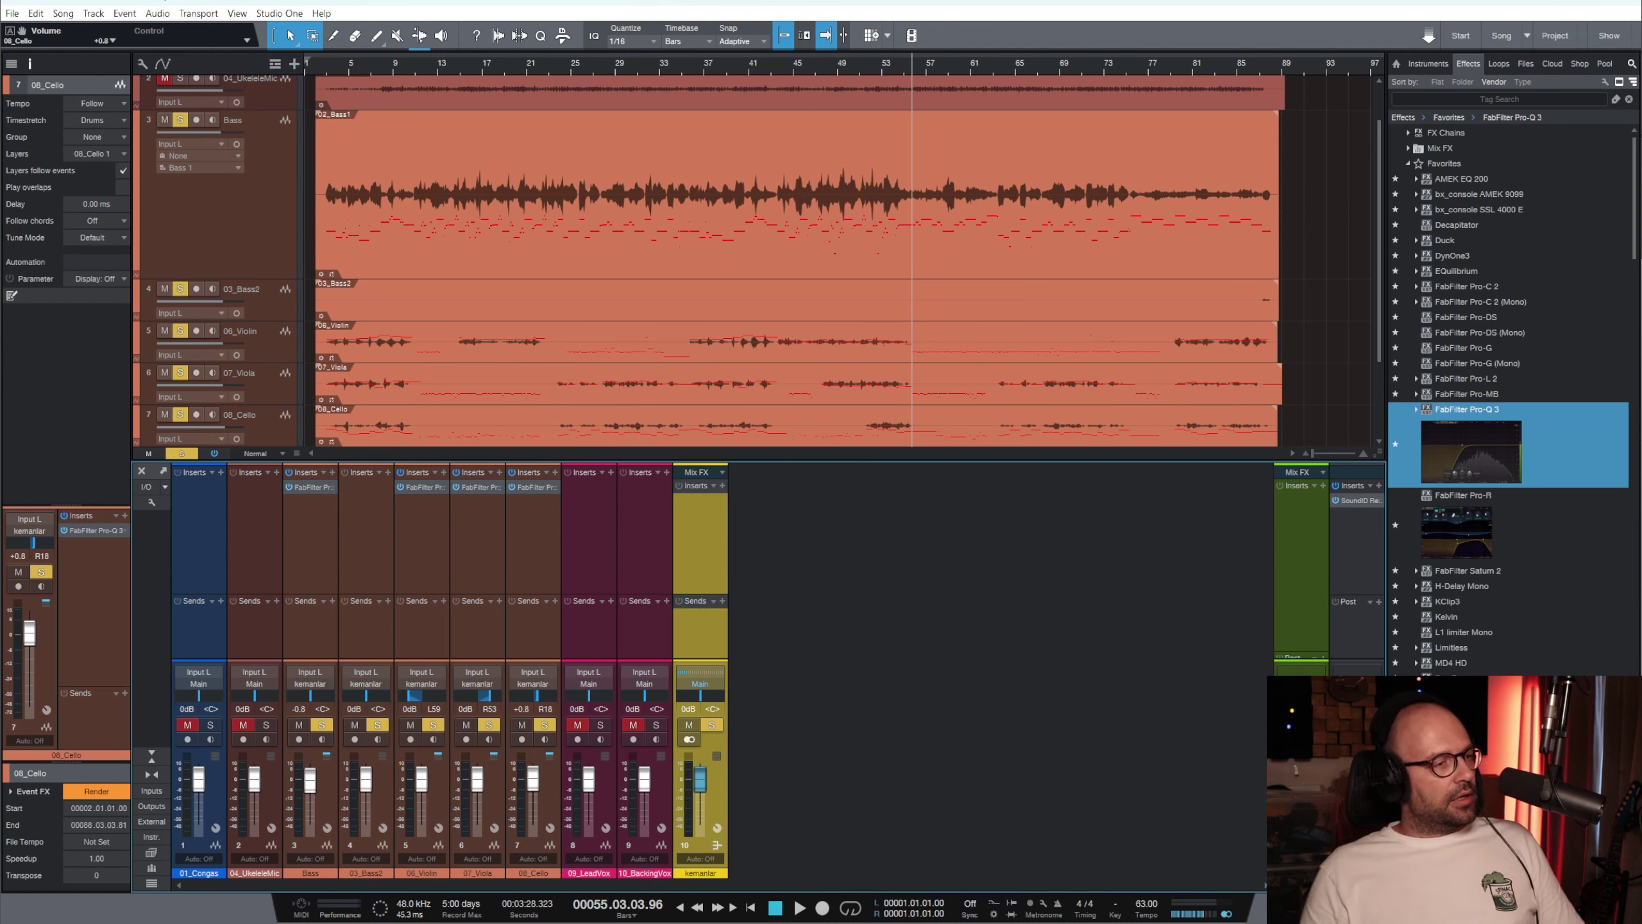
Insert FabFilter Pro-Q 3 on the kemanlar bus, audition the bus from about bar 28 and close the EQ
{"action": "left_click_drag", "start_coordinate": [689, 545], "coordinate": [690, 546]}
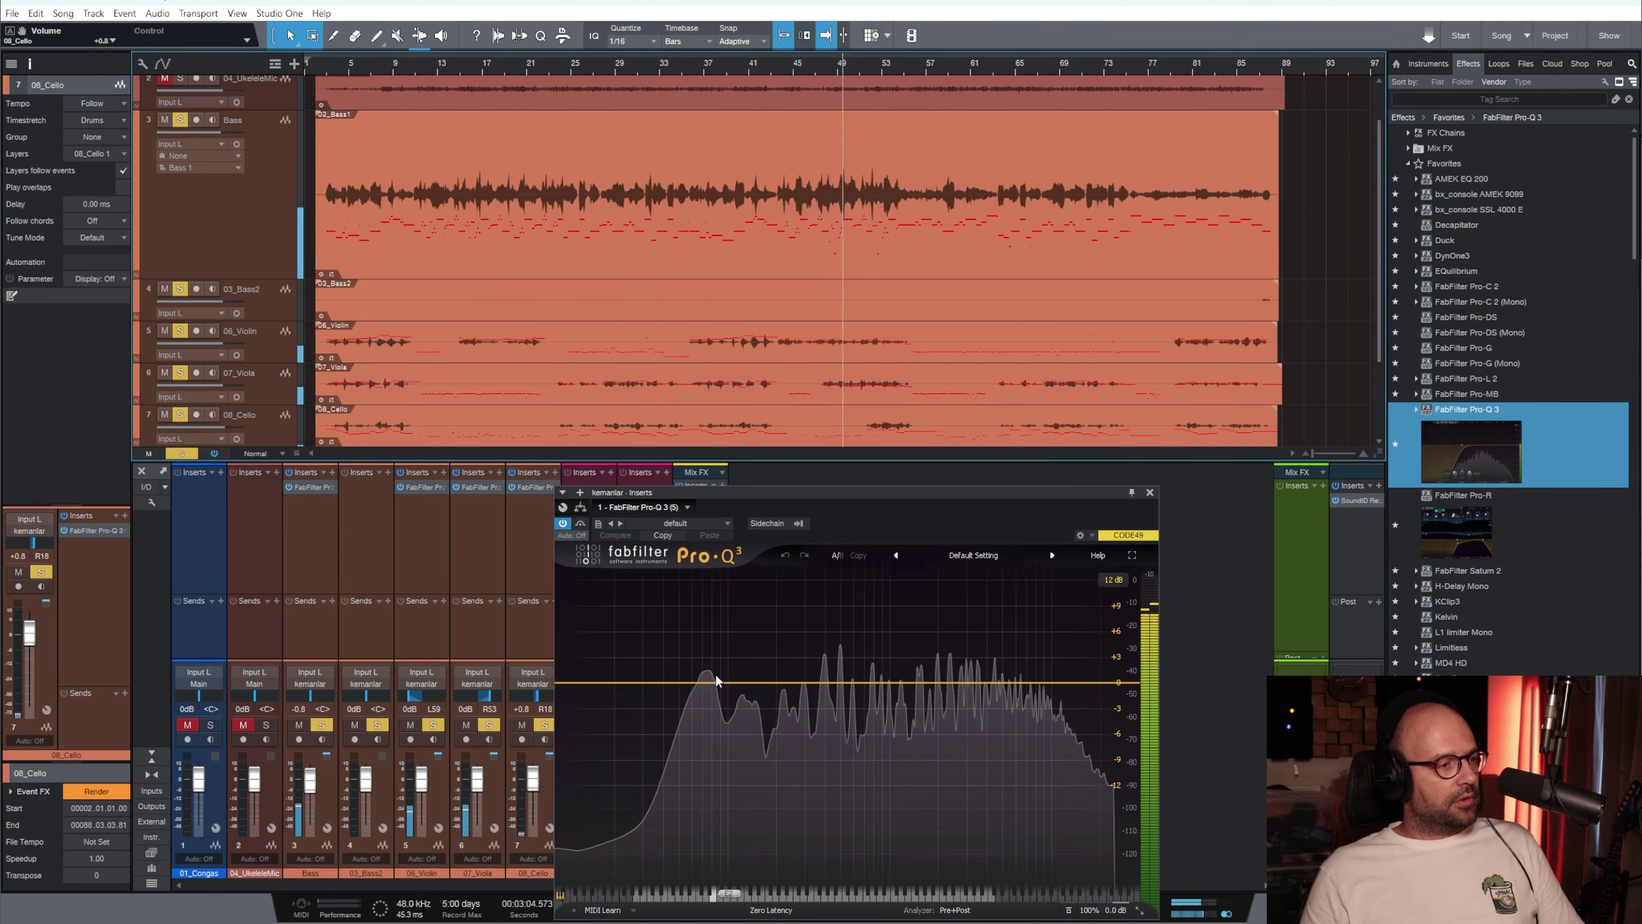
{"action": "left_click", "coordinate": [611, 73]}
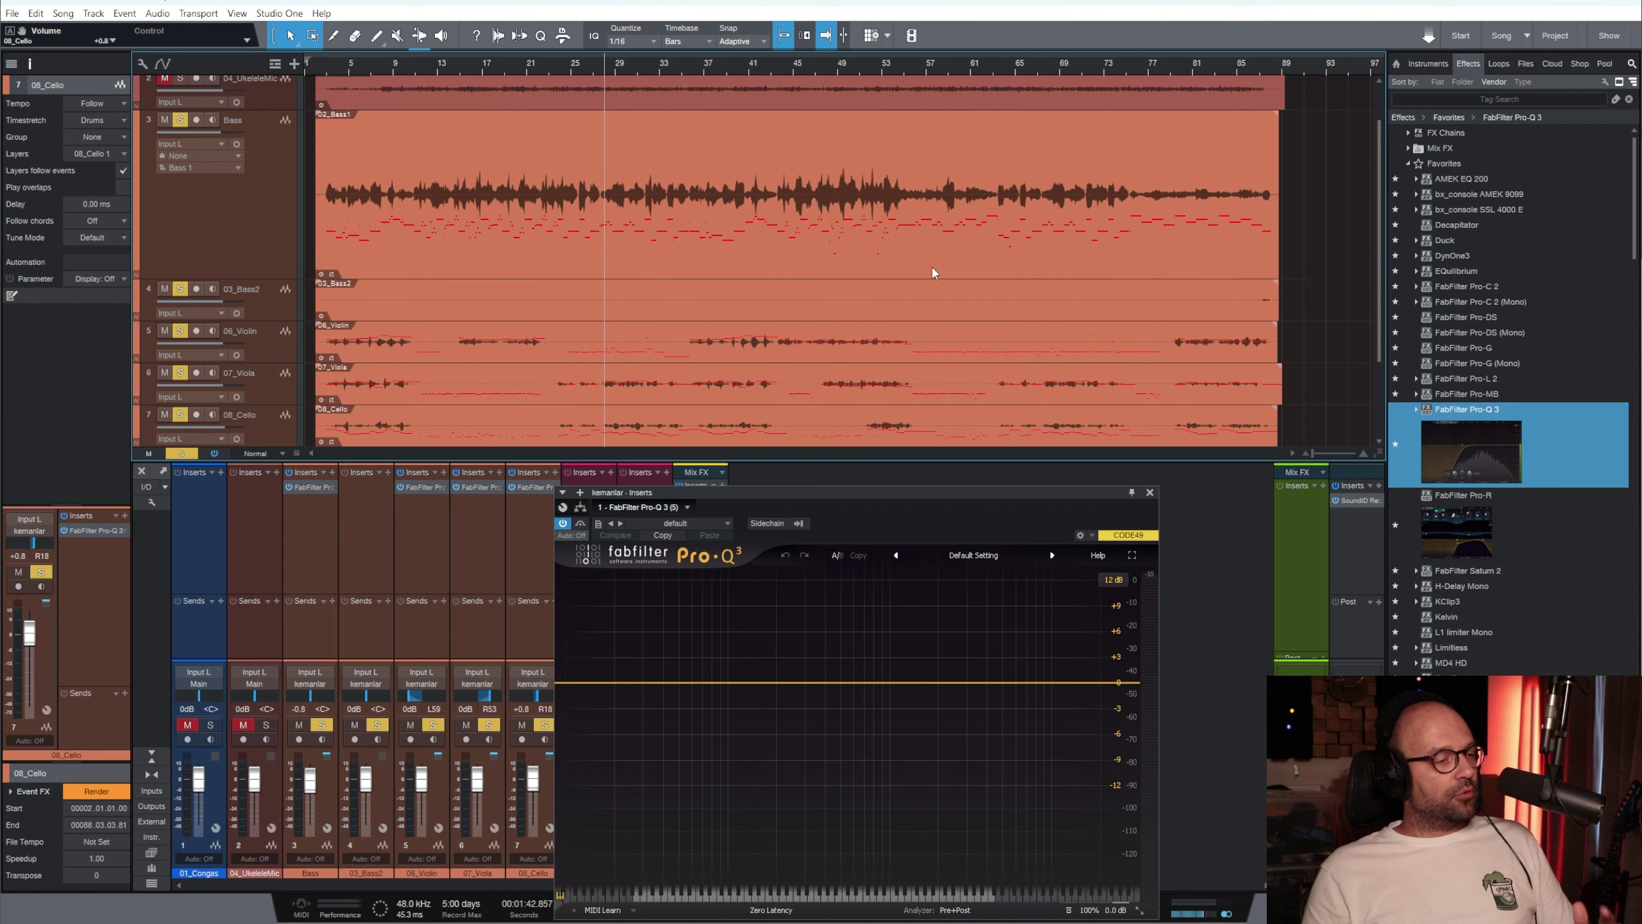
{"action": "key", "text": "space"}
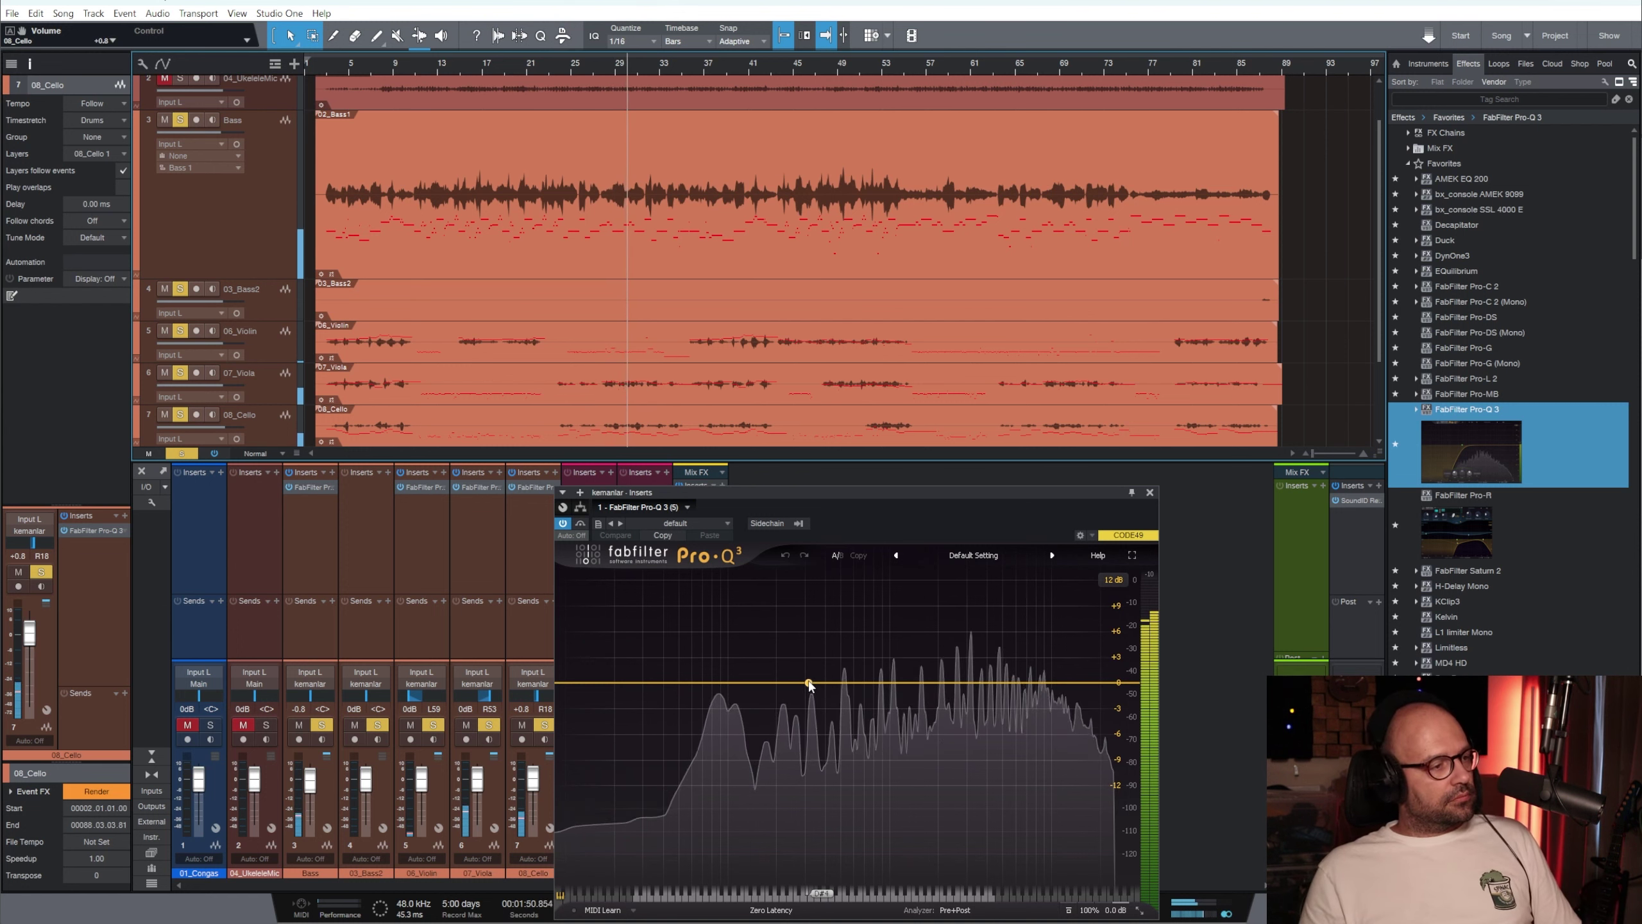
{"action": "left_click", "coordinate": [1148, 493]}
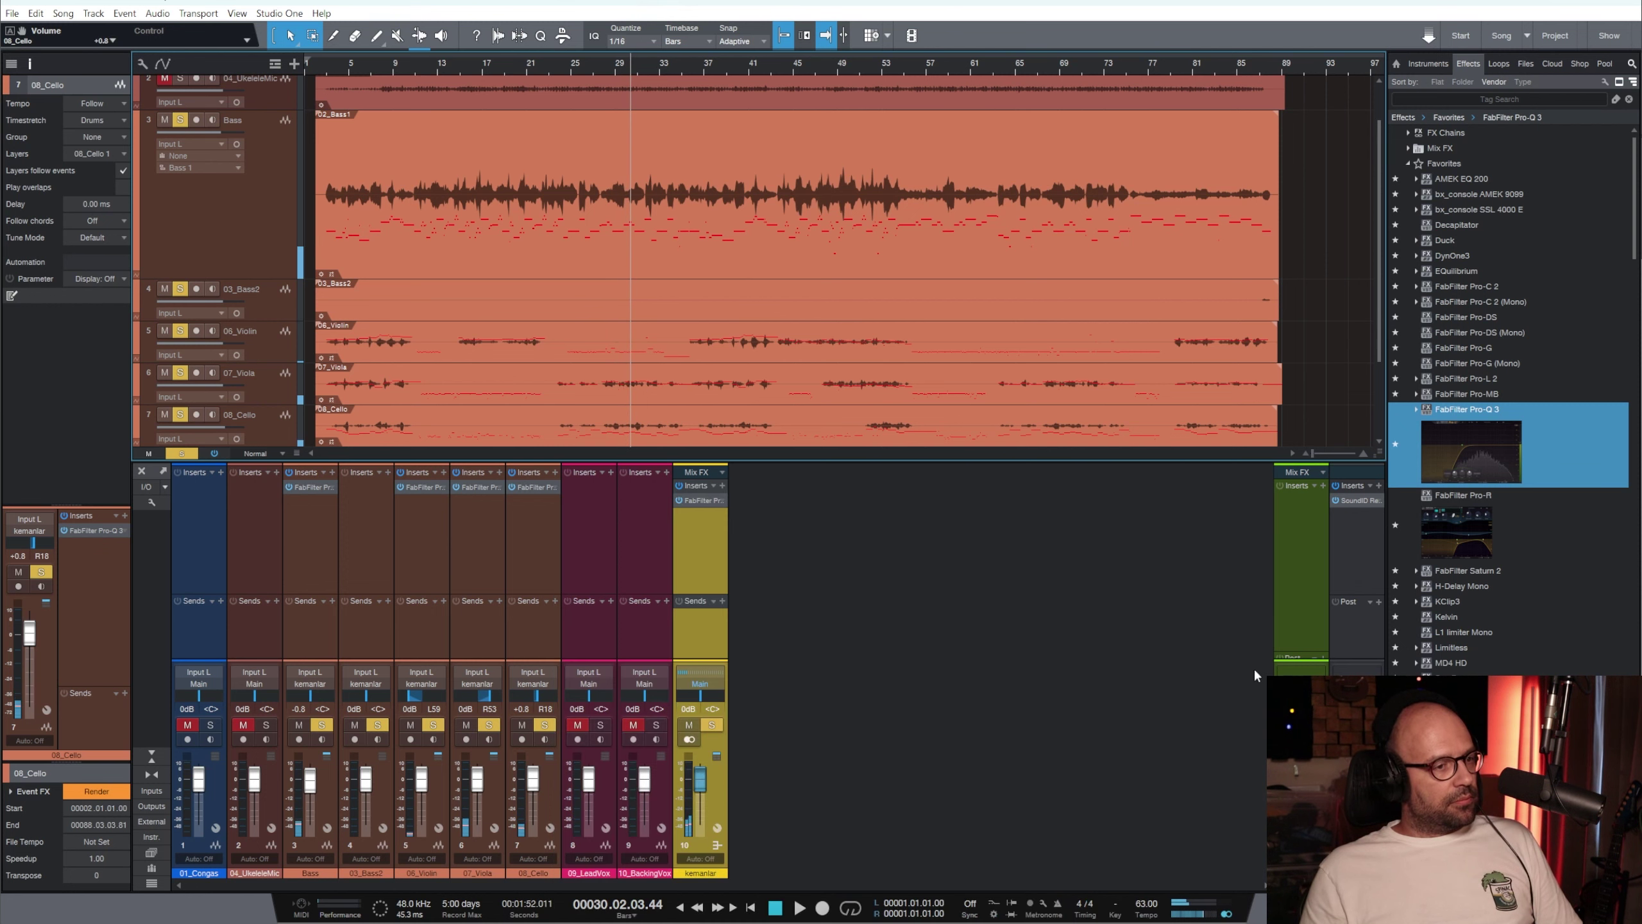
Clear the kemanlar bus solo, then solo the 04_UkeleleMic track and play it from about bar 30
{"action": "left_click", "coordinate": [711, 725]}
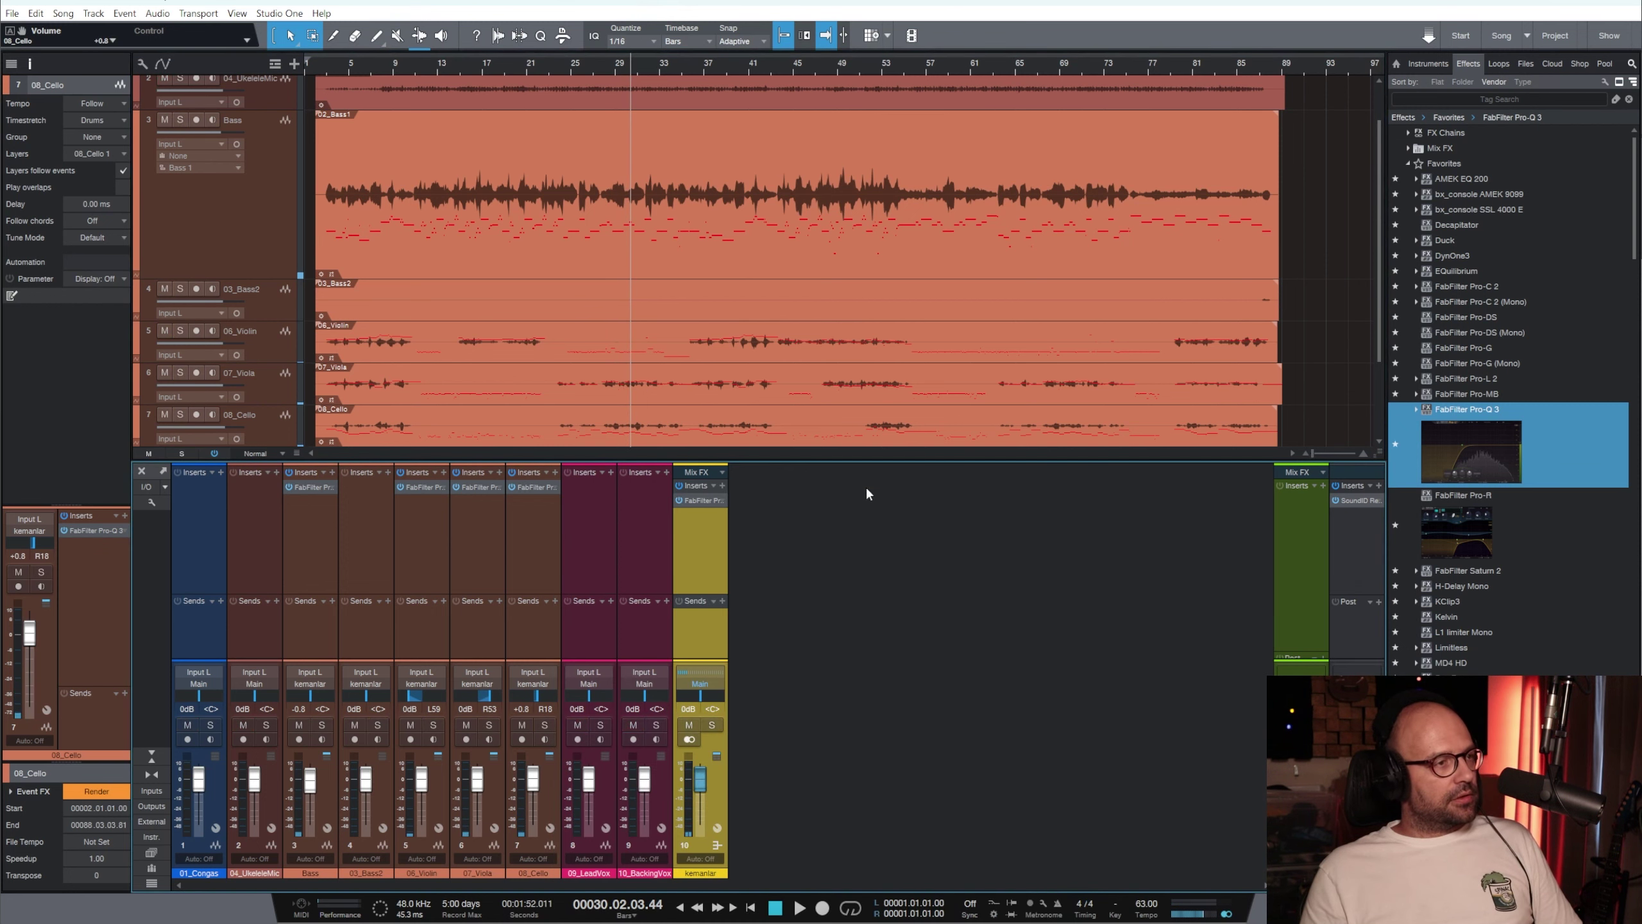
{"action": "scroll", "coordinate": [722, 232], "scroll_direction": "down", "scroll_amount": 3}
{"action": "scroll", "coordinate": [762, 308], "scroll_direction": "up", "scroll_amount": 5}
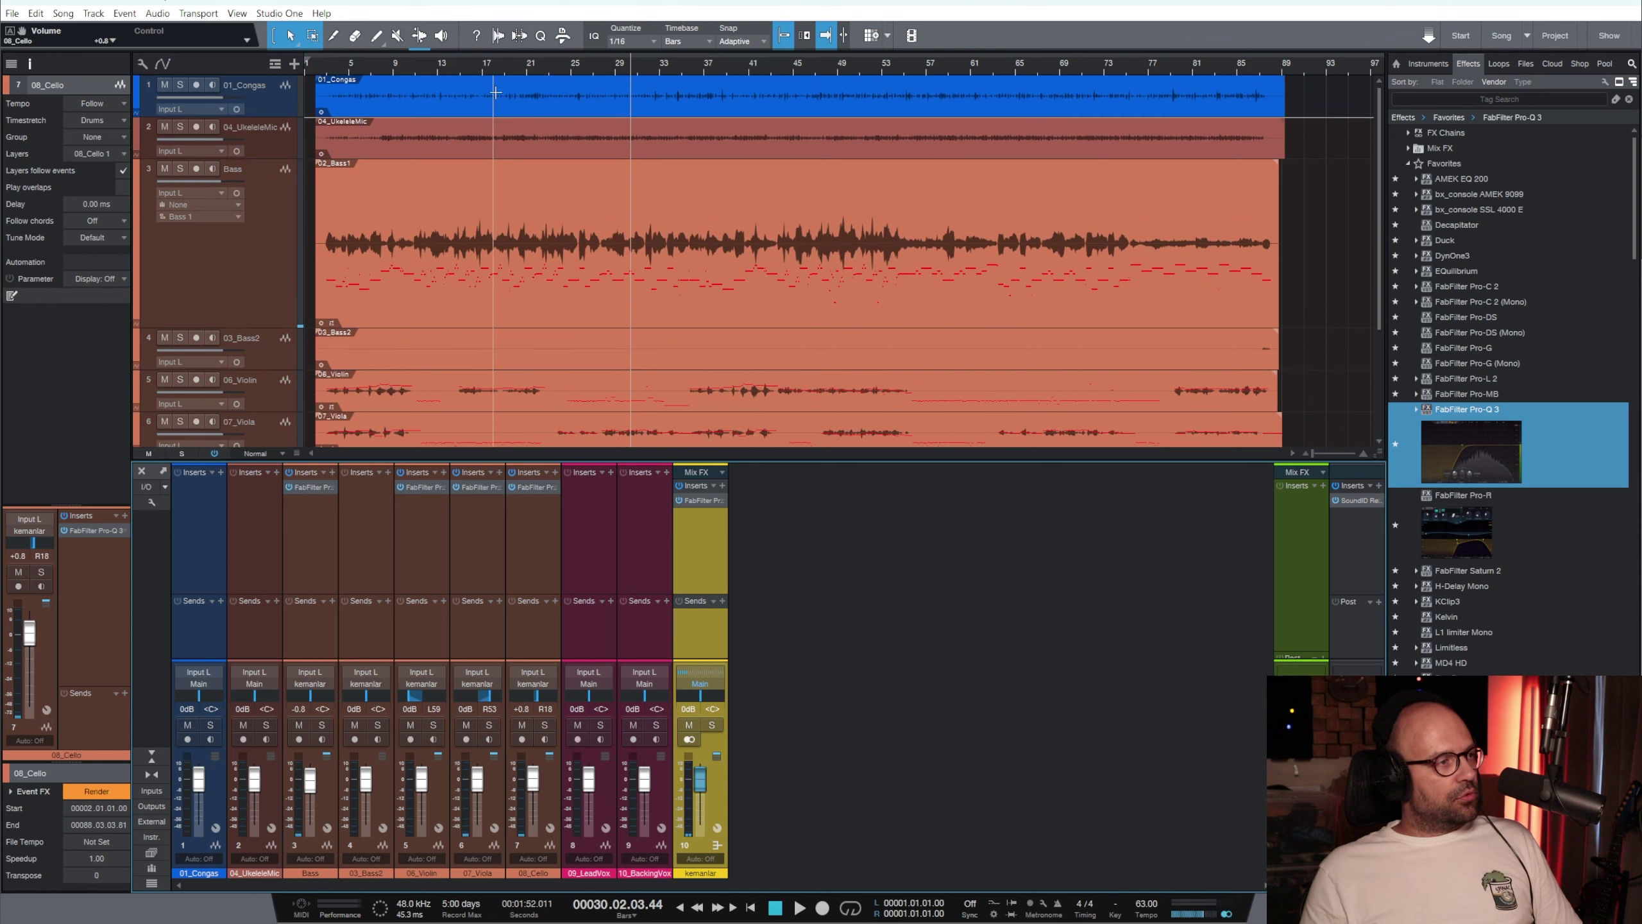
{"action": "left_click", "coordinate": [269, 144]}
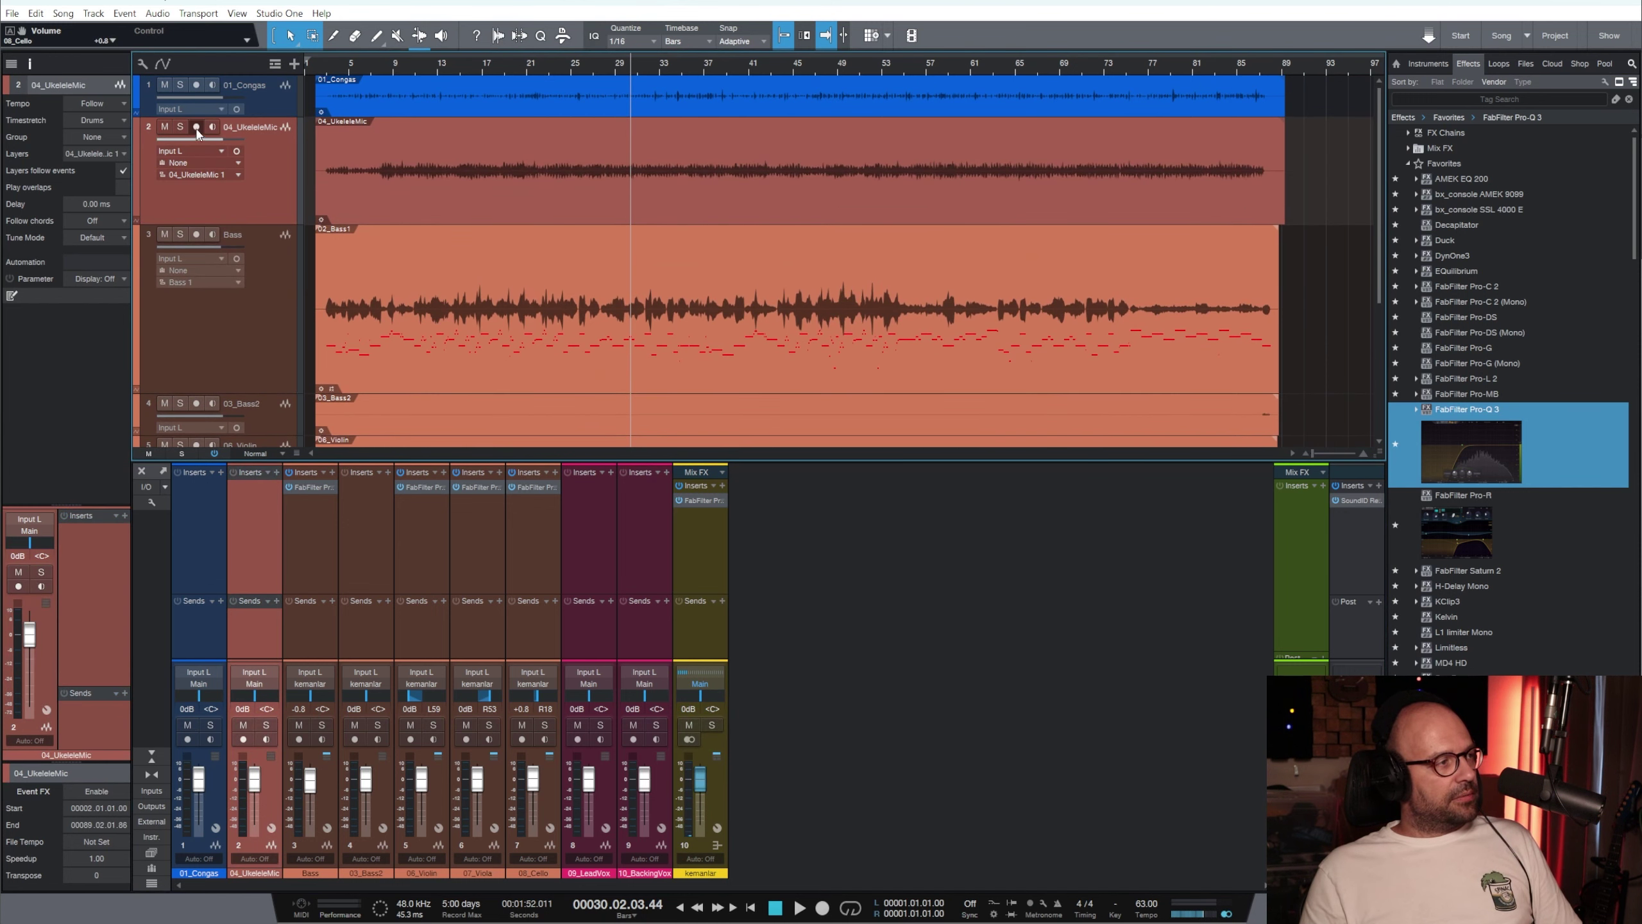
{"action": "key", "text": "s"}
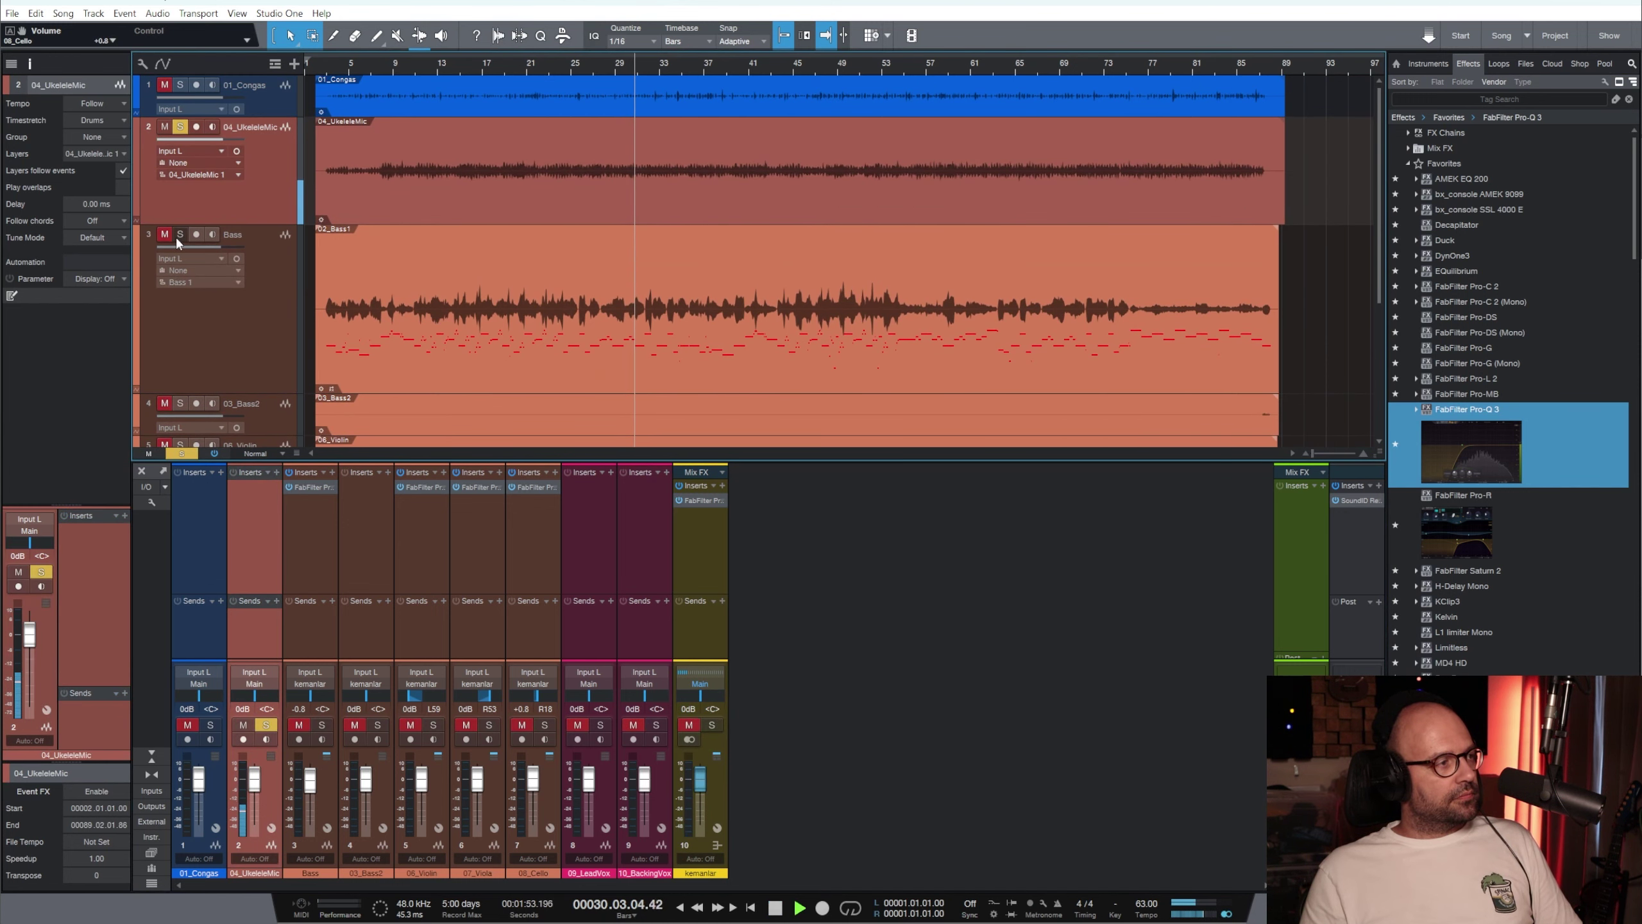
Solo the kemanlar bus alongside the ukulele and set the 04_UkeleleMic volume to +2.9 dB
{"action": "left_click", "coordinate": [711, 725]}
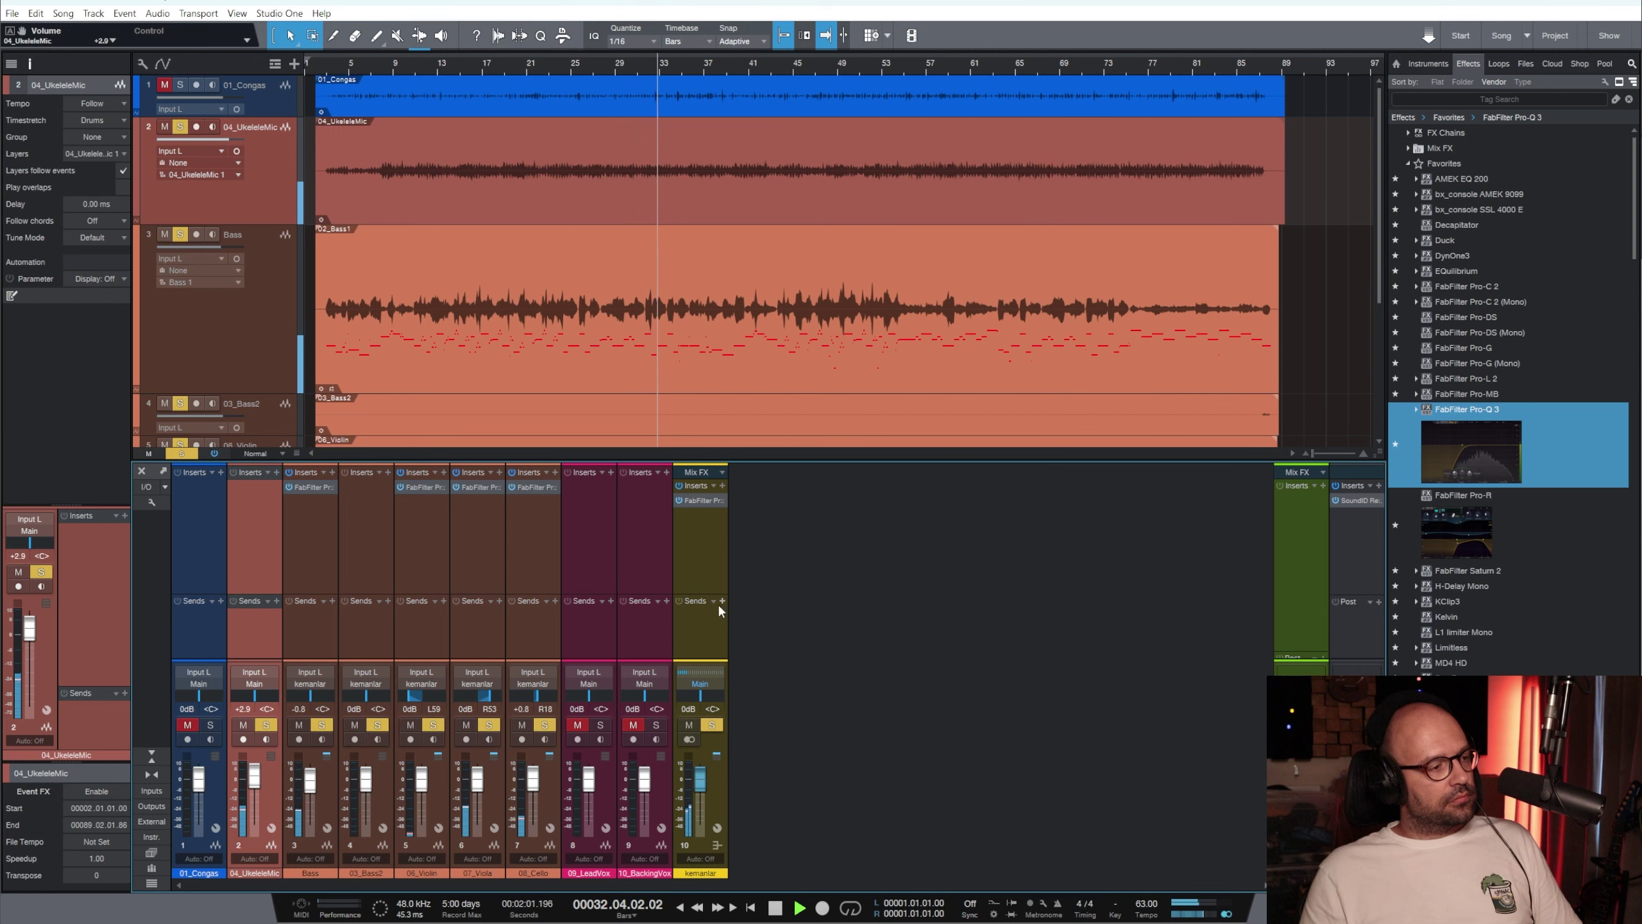
{"action": "left_click", "coordinate": [707, 553]}
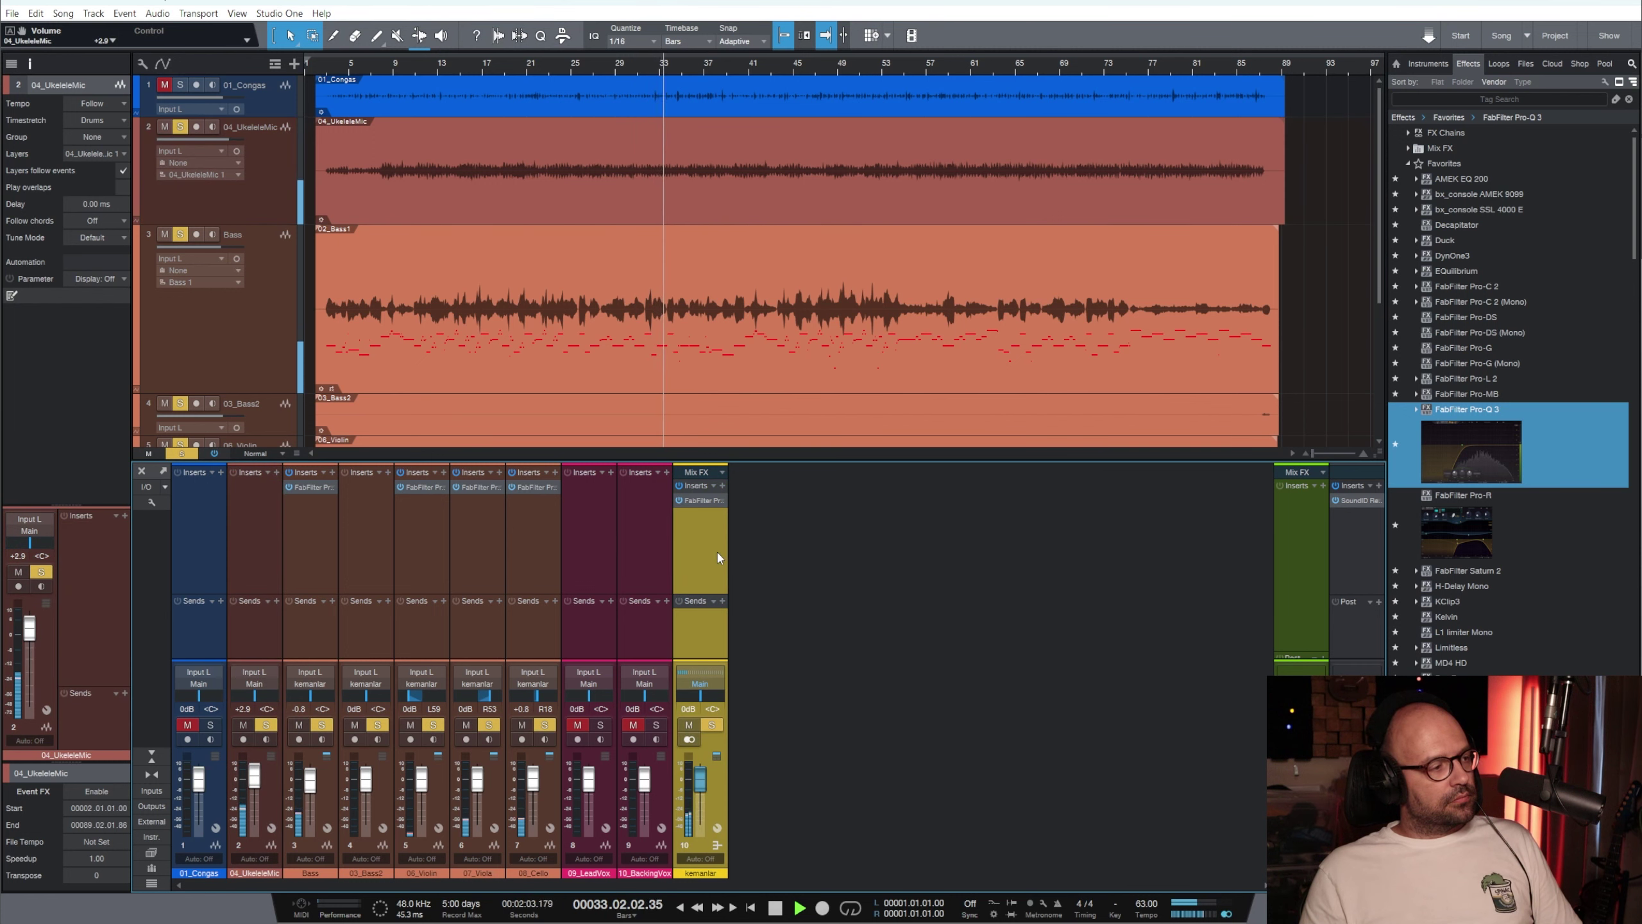
{"action": "left_click", "coordinate": [252, 547]}
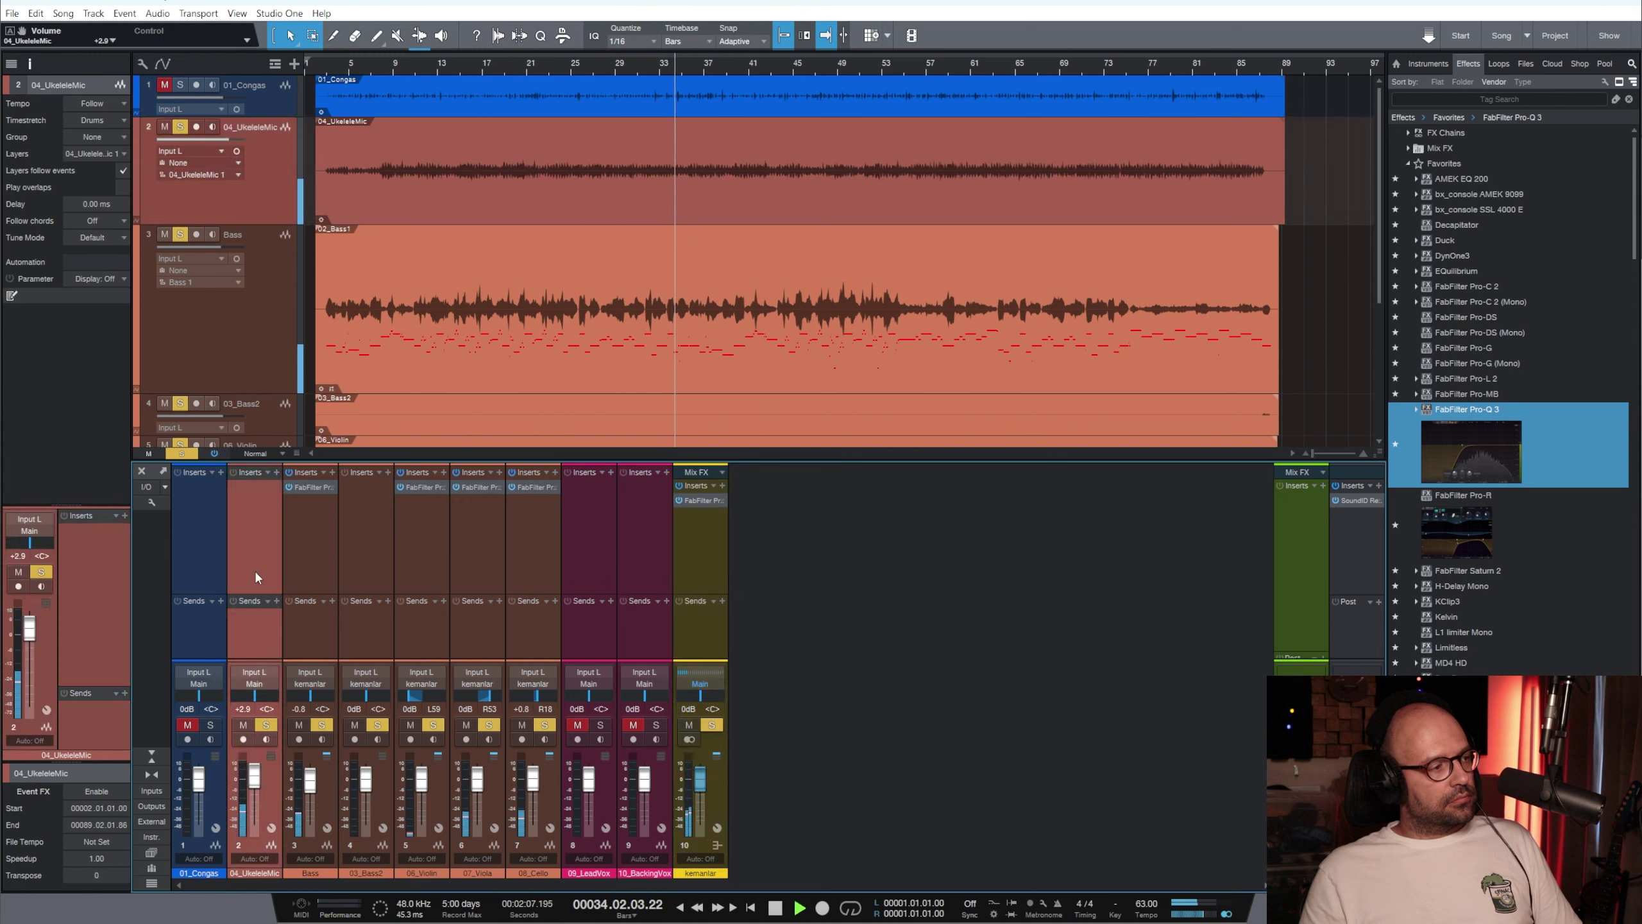
Add the 01_Congas track to the soloed tracks and set its volume to +1.2 dB
{"action": "left_click", "coordinate": [180, 84]}
{"action": "key", "text": "space"}
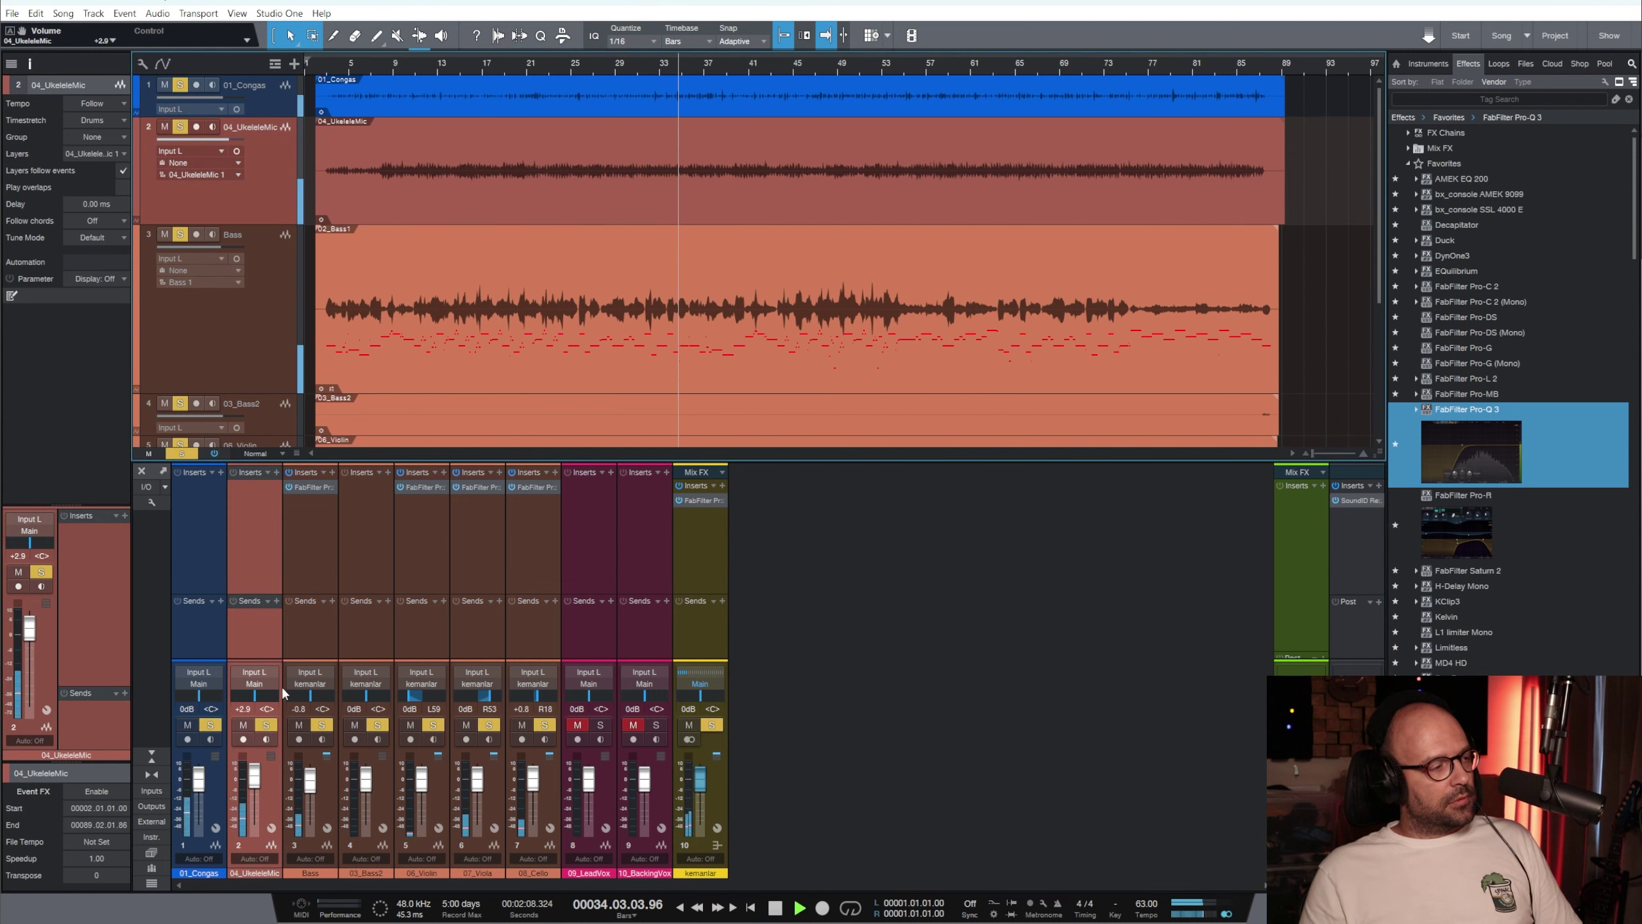
{"action": "left_click", "coordinate": [193, 550]}
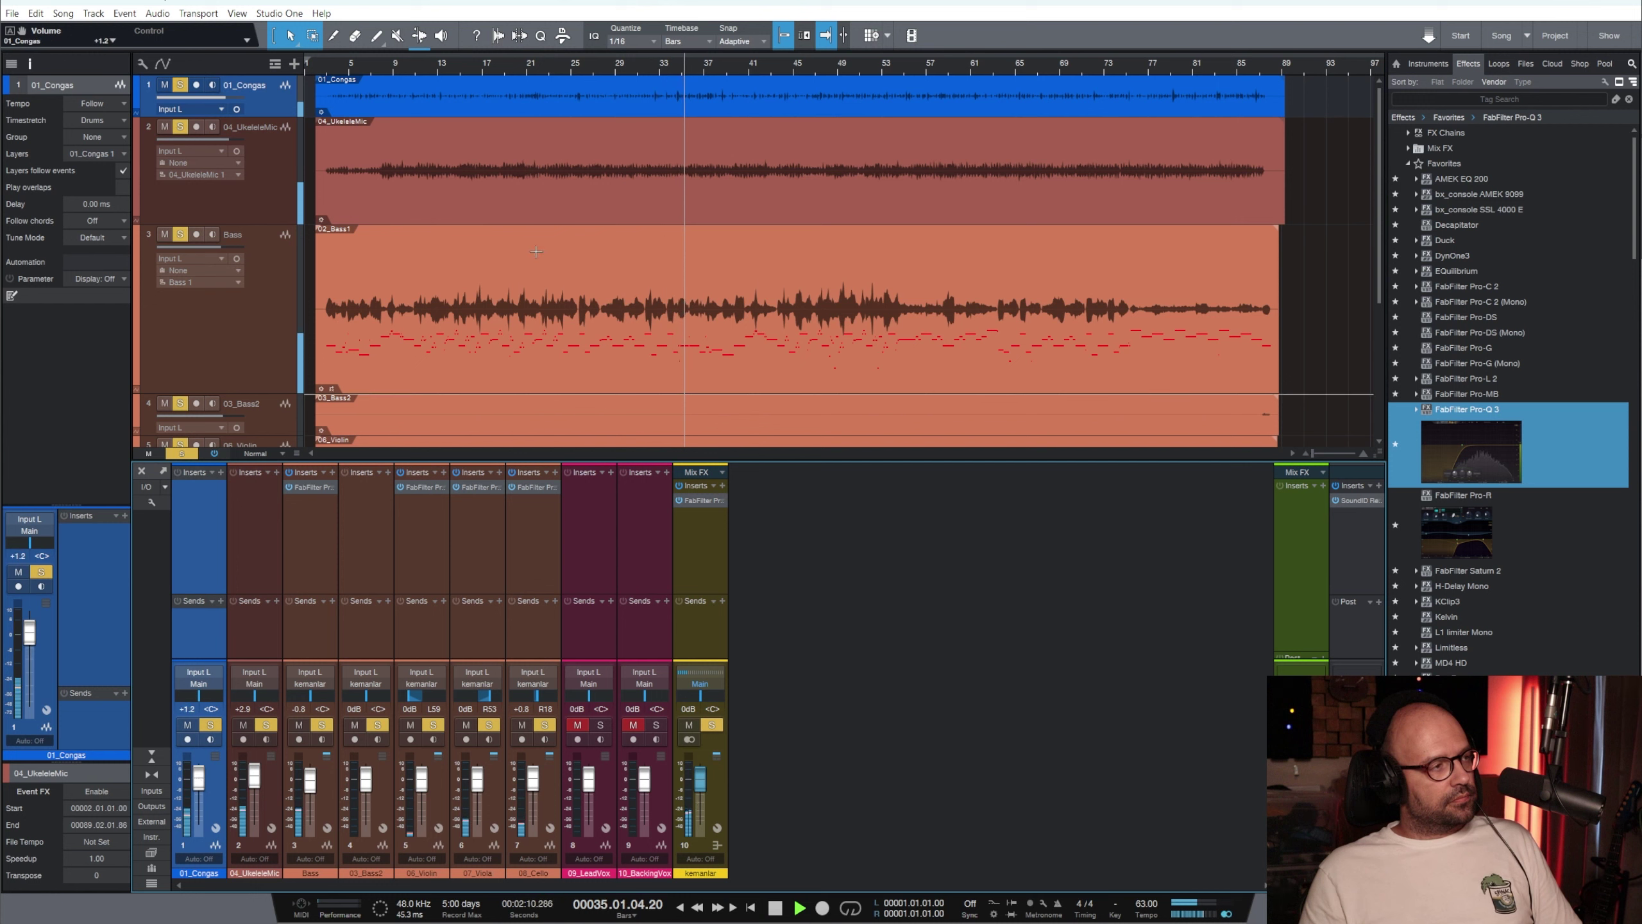
Find the KClip3 plug-in, insert it on the 01_Congas track and play the song from about bar 25
{"action": "key", "text": "space"}
{"action": "type", "text": "kclip"}
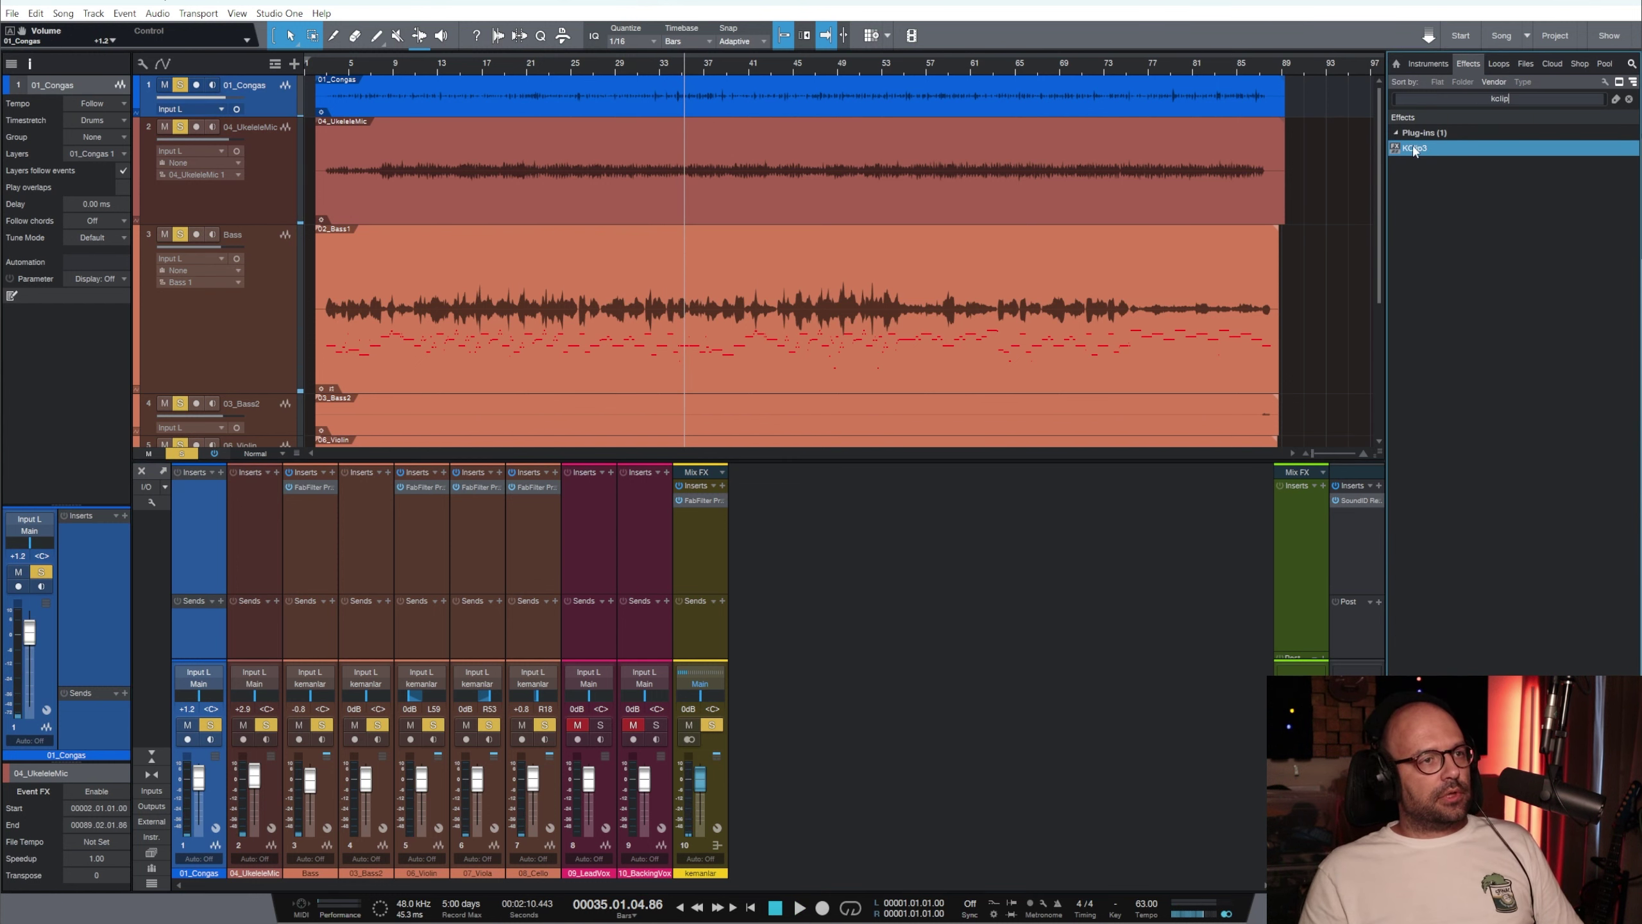
{"action": "left_click_drag", "start_coordinate": [1415, 149], "coordinate": [206, 528]}
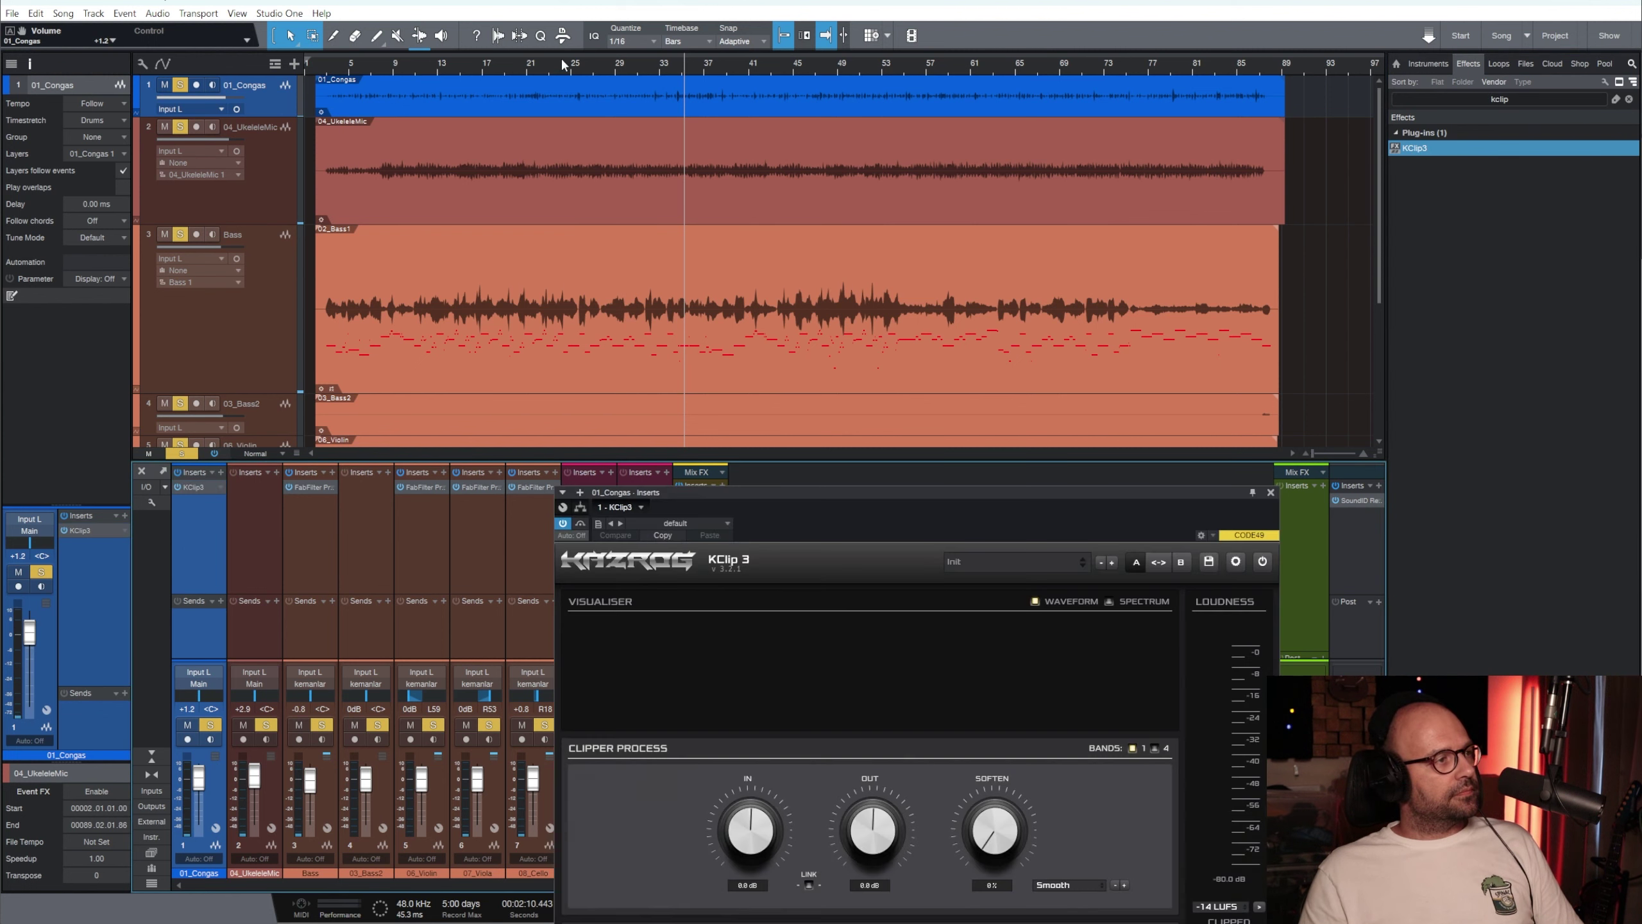
{"action": "left_click", "coordinate": [572, 63]}
{"action": "key", "text": "space"}
Raise KClip3's input gain on the congas, close the plug-in and set the 01_Congas volume to -0.8 dB
{"action": "left_click_drag", "start_coordinate": [765, 836], "coordinate": [773, 786]}
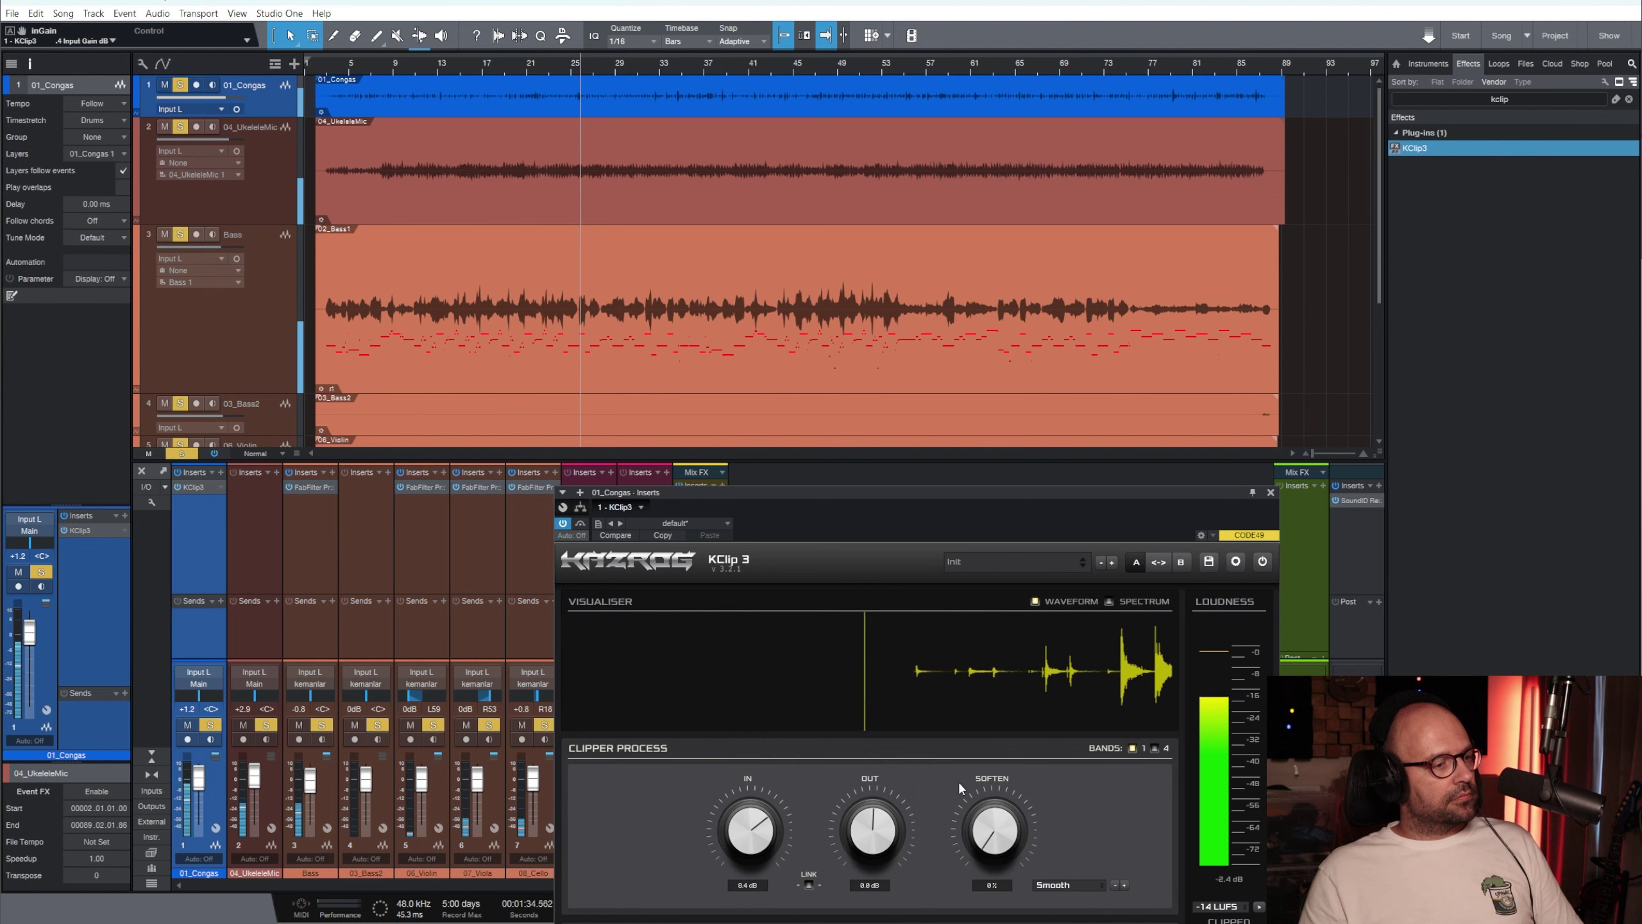
{"action": "left_click_drag", "start_coordinate": [1122, 496], "coordinate": [1033, 250]}
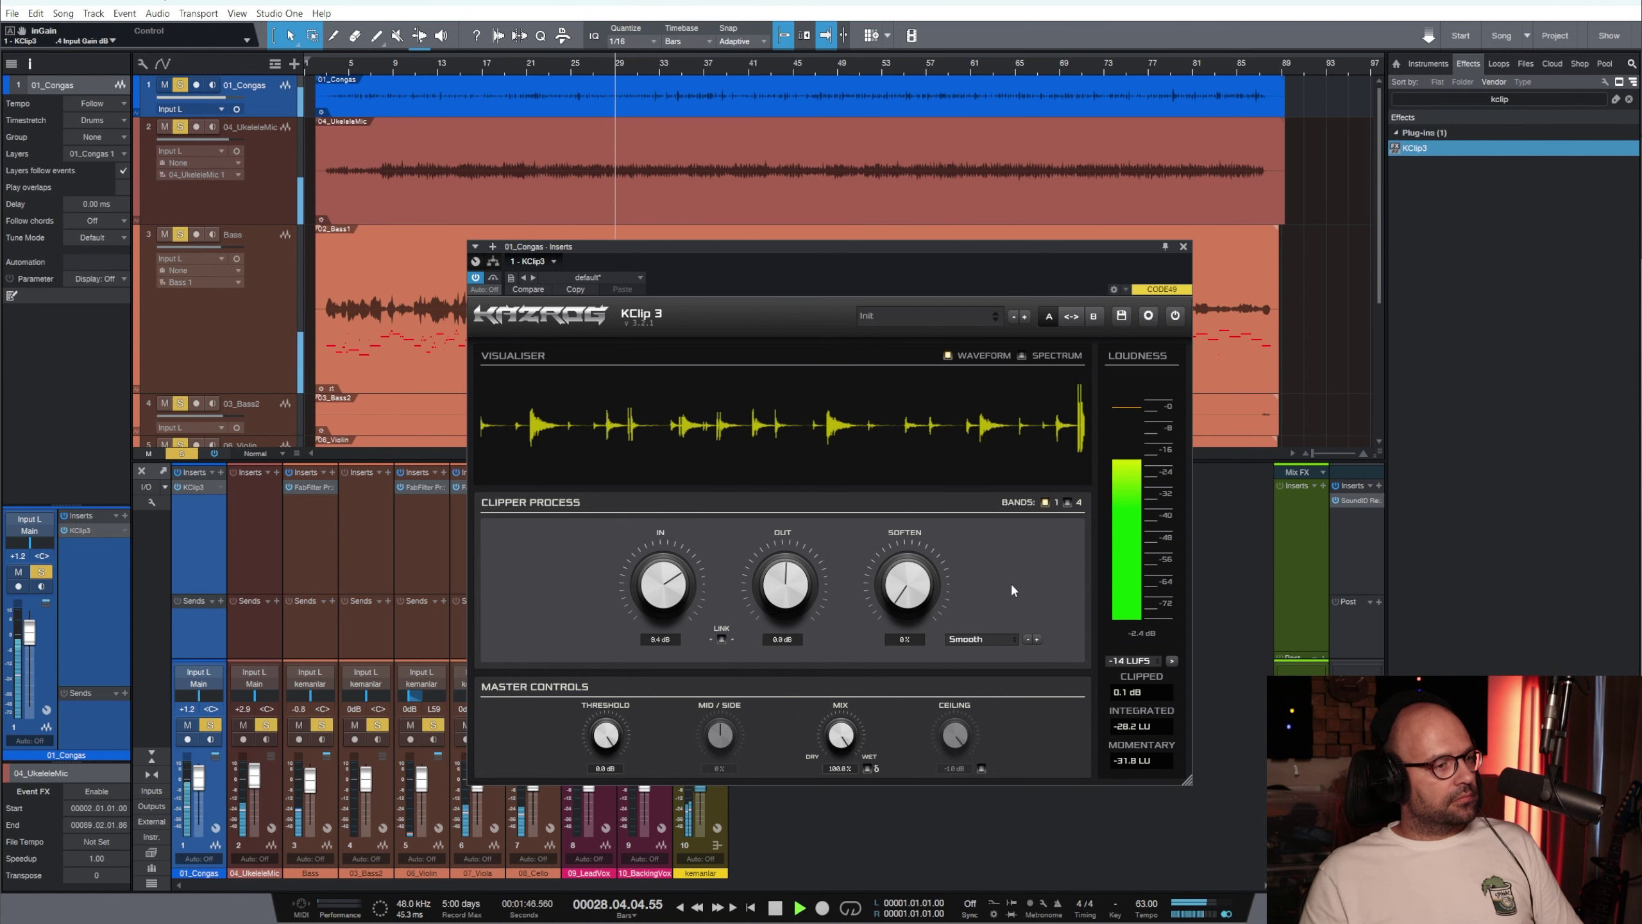
{"action": "left_click_drag", "start_coordinate": [665, 599], "coordinate": [665, 592]}
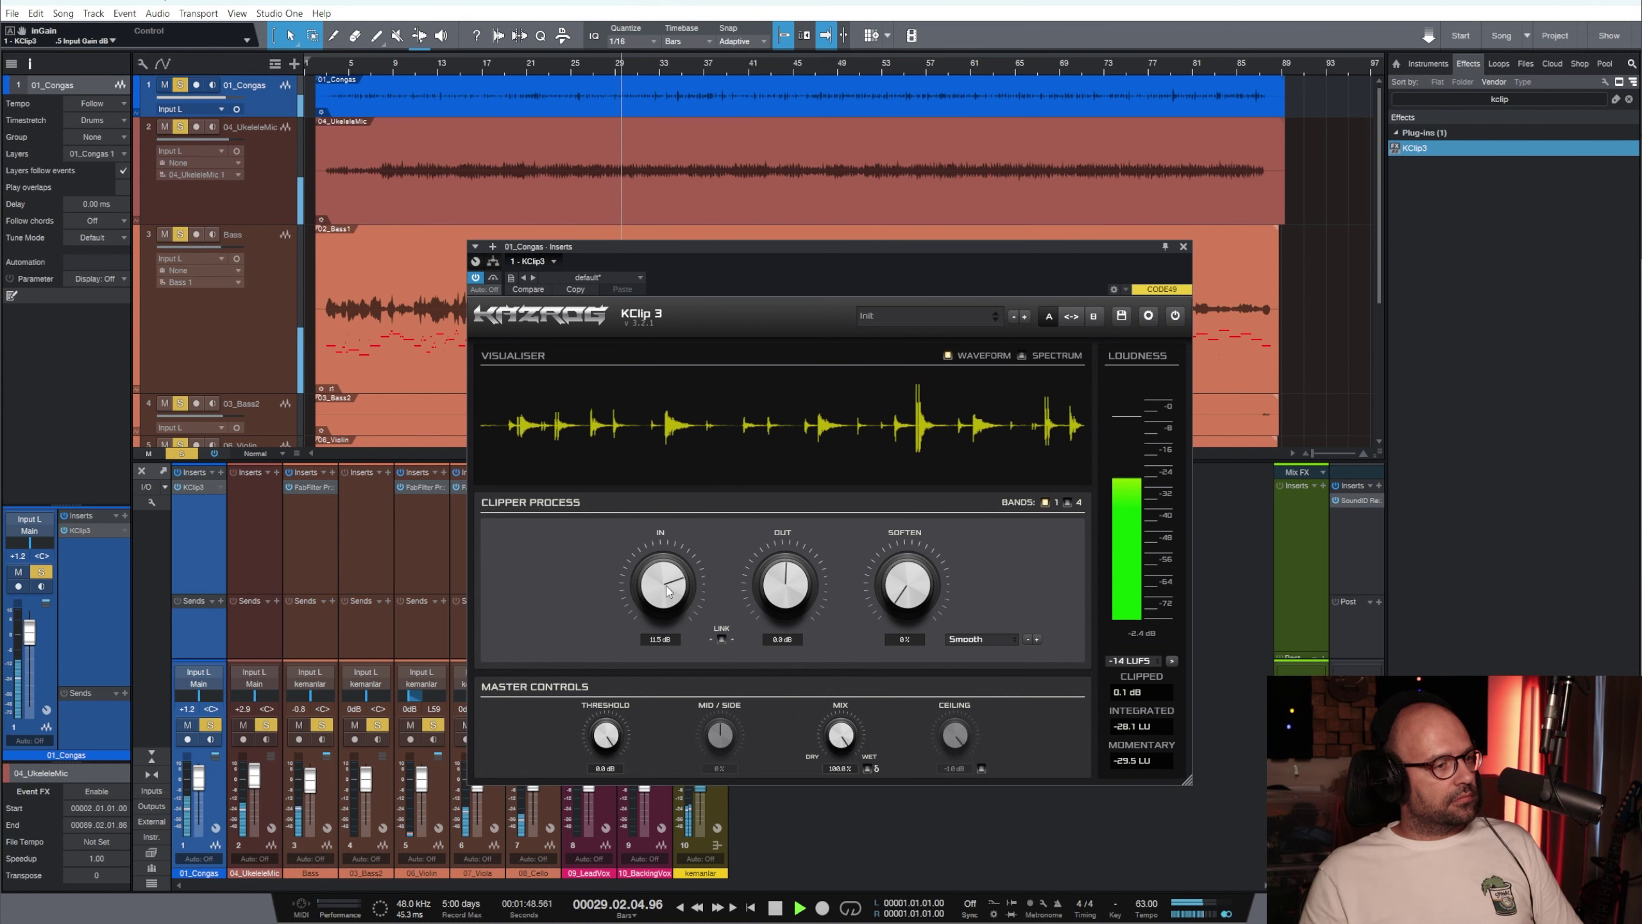
{"action": "left_click", "coordinate": [1183, 248]}
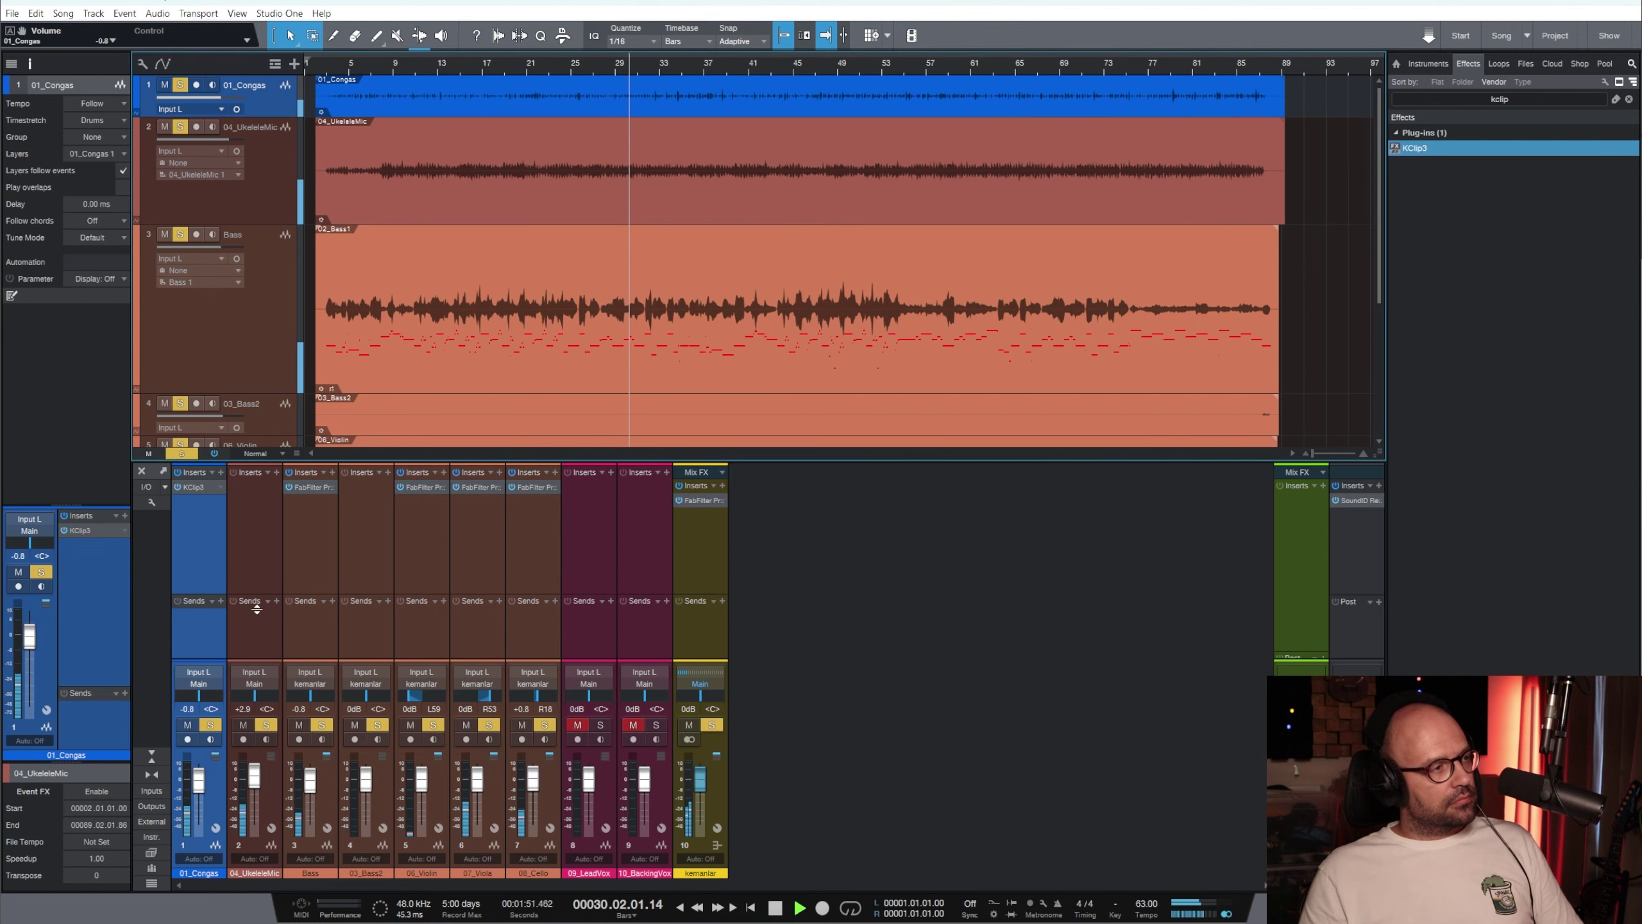
Insert FabFilter Pro-Q 3 on 01_Congas after KClip3, solo only that track and play it from about bar 28
{"action": "left_click", "coordinate": [1628, 98]}
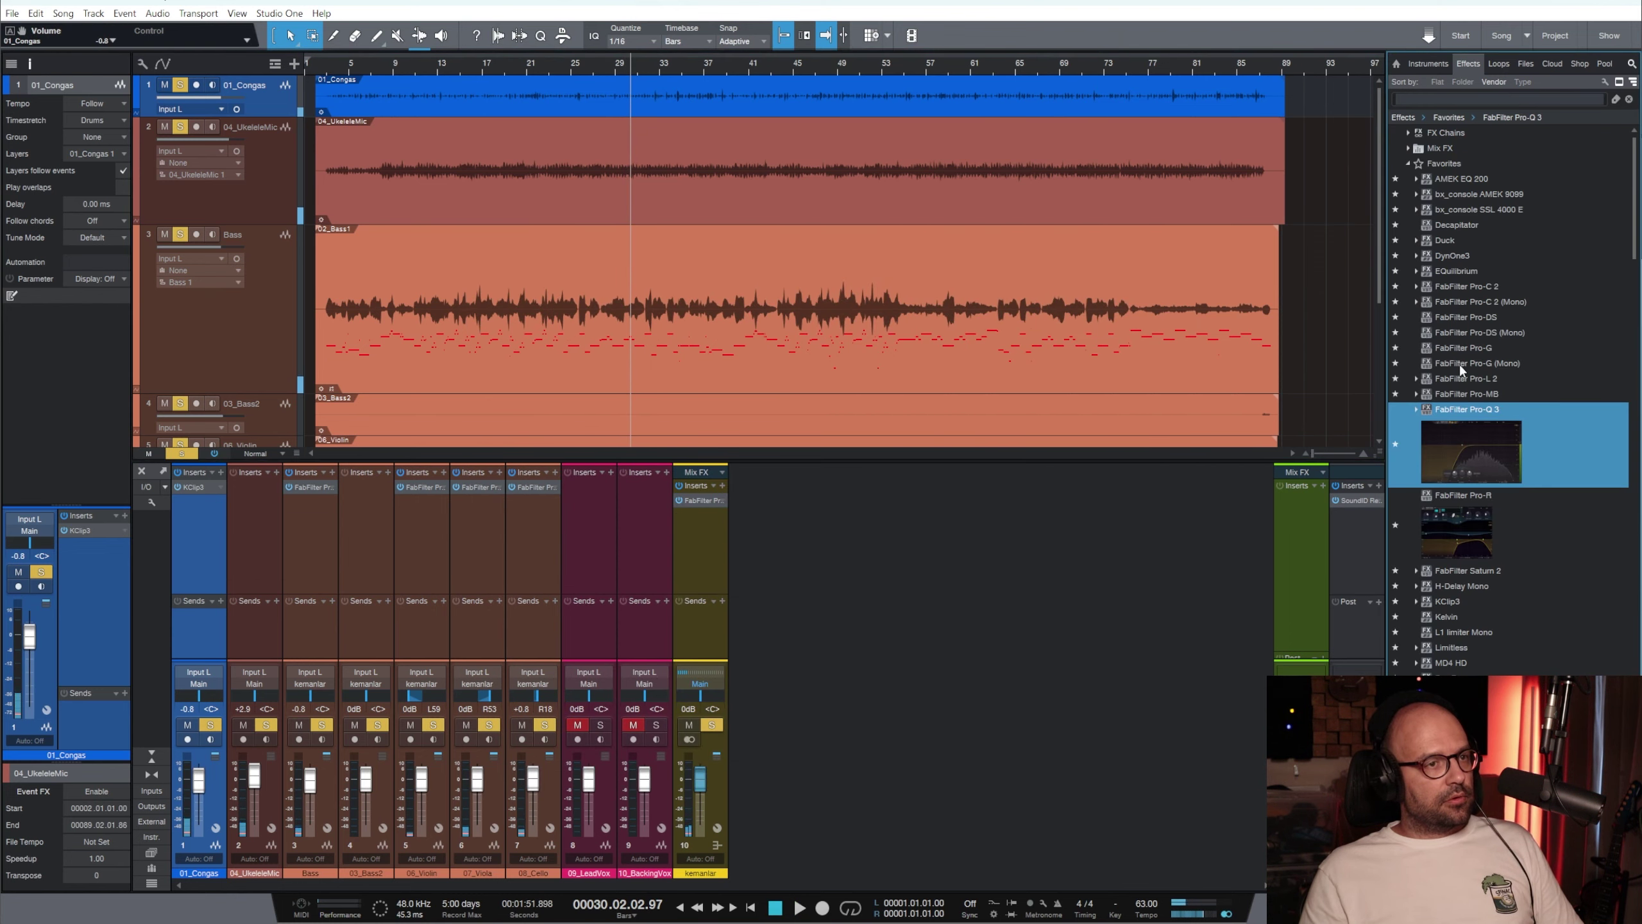
{"action": "left_click_drag", "start_coordinate": [1466, 408], "coordinate": [223, 544]}
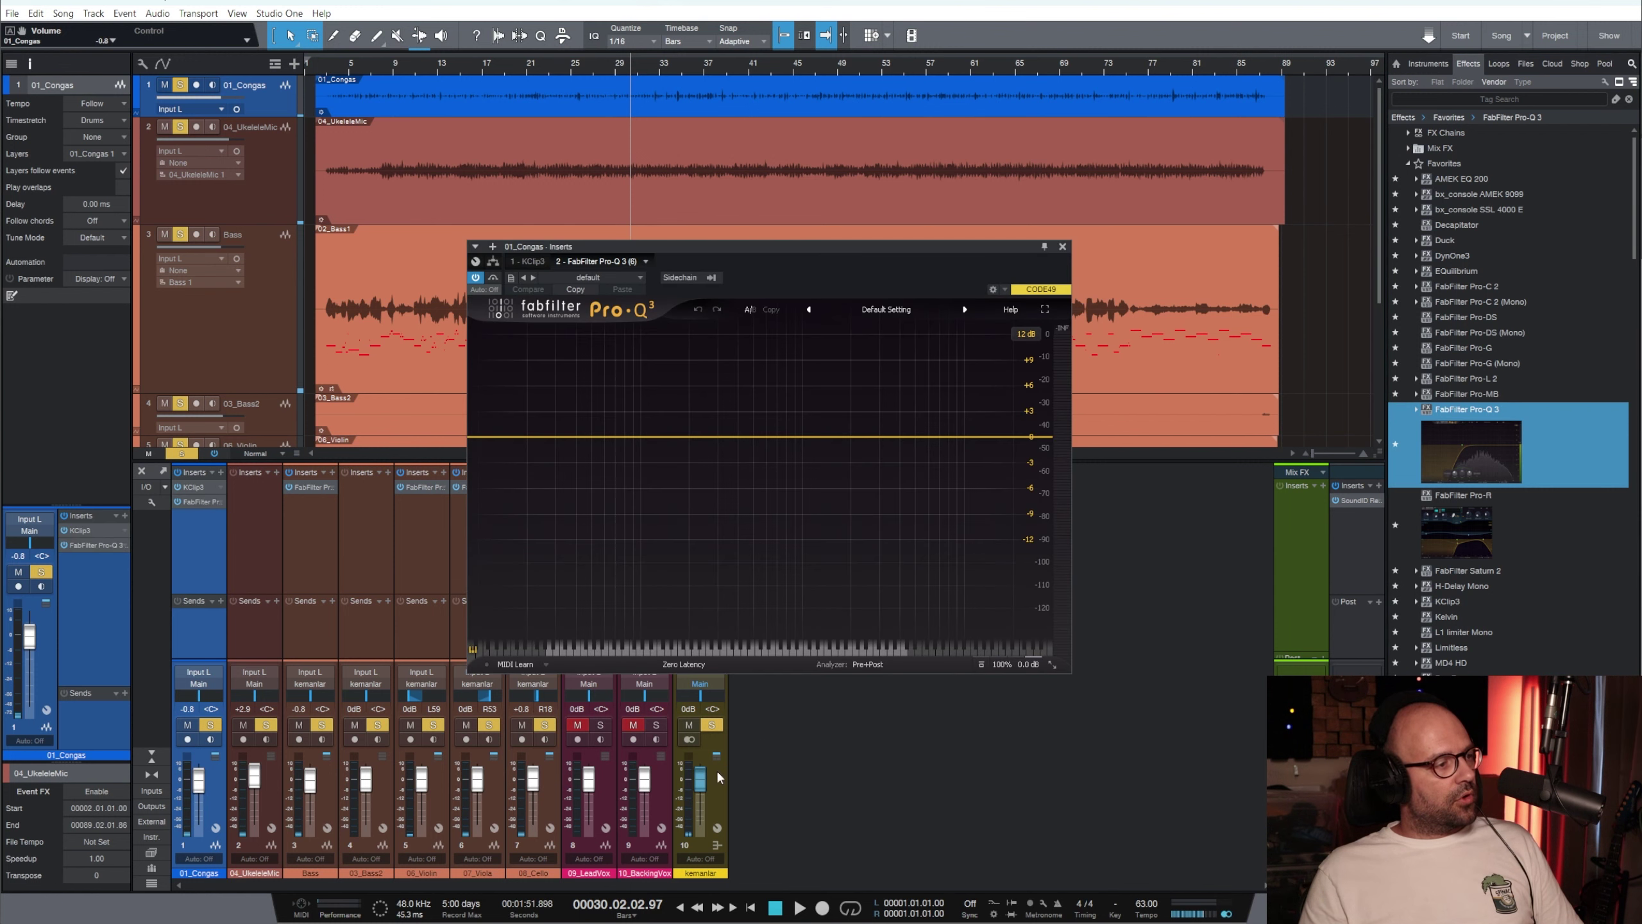
{"action": "key", "text": "shift+s"}
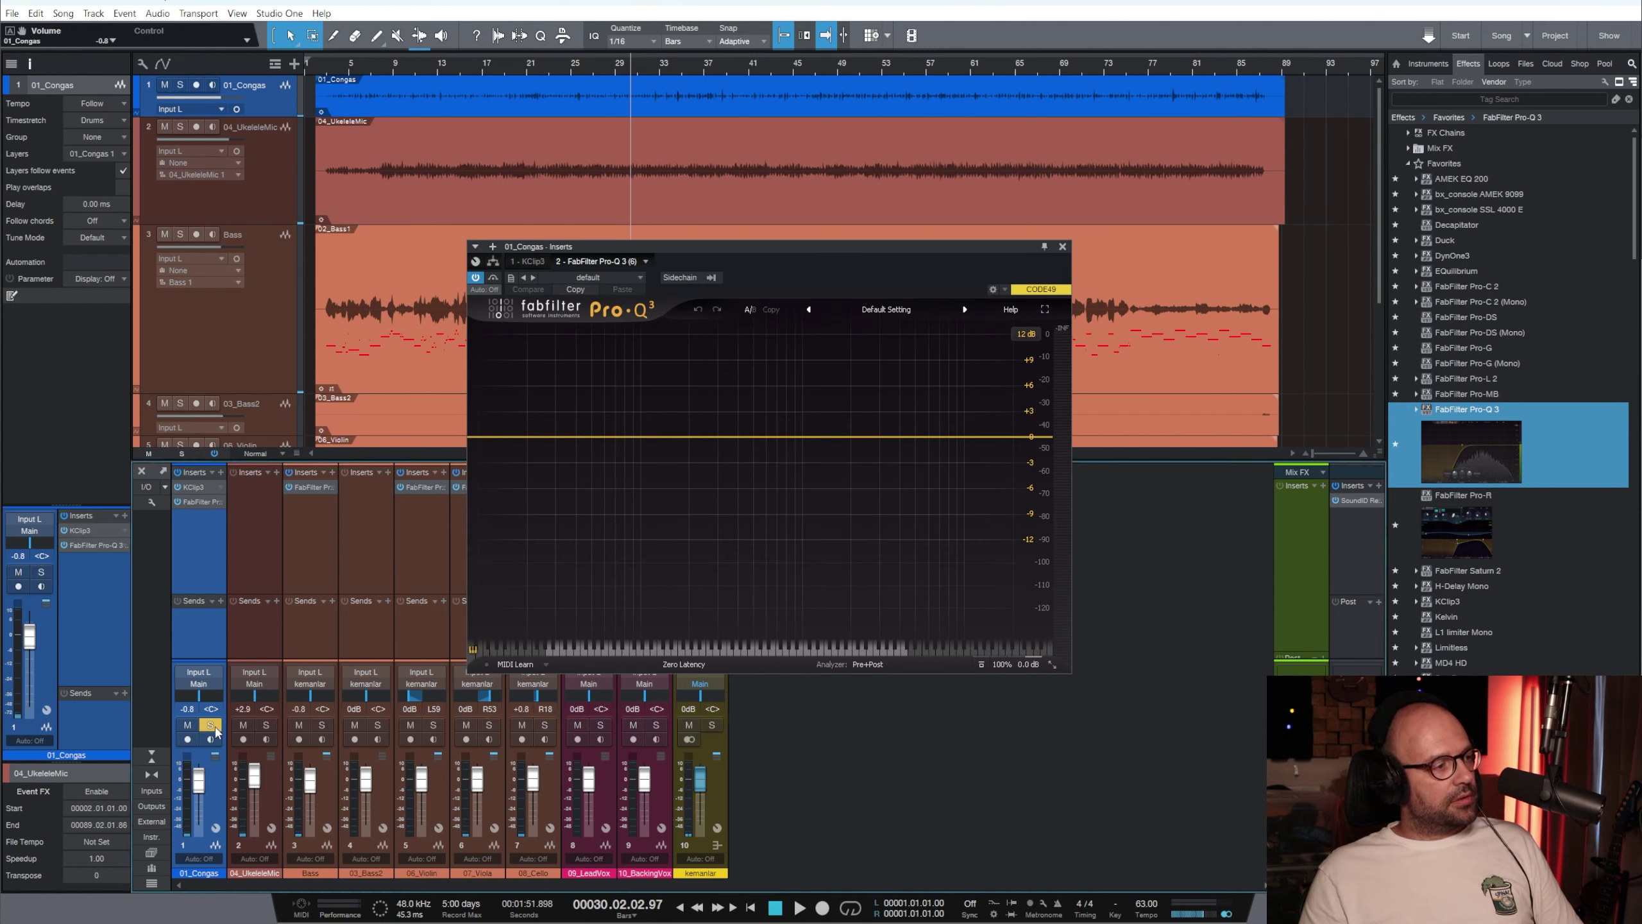
{"action": "left_click", "coordinate": [601, 69]}
{"action": "key", "text": "space"}
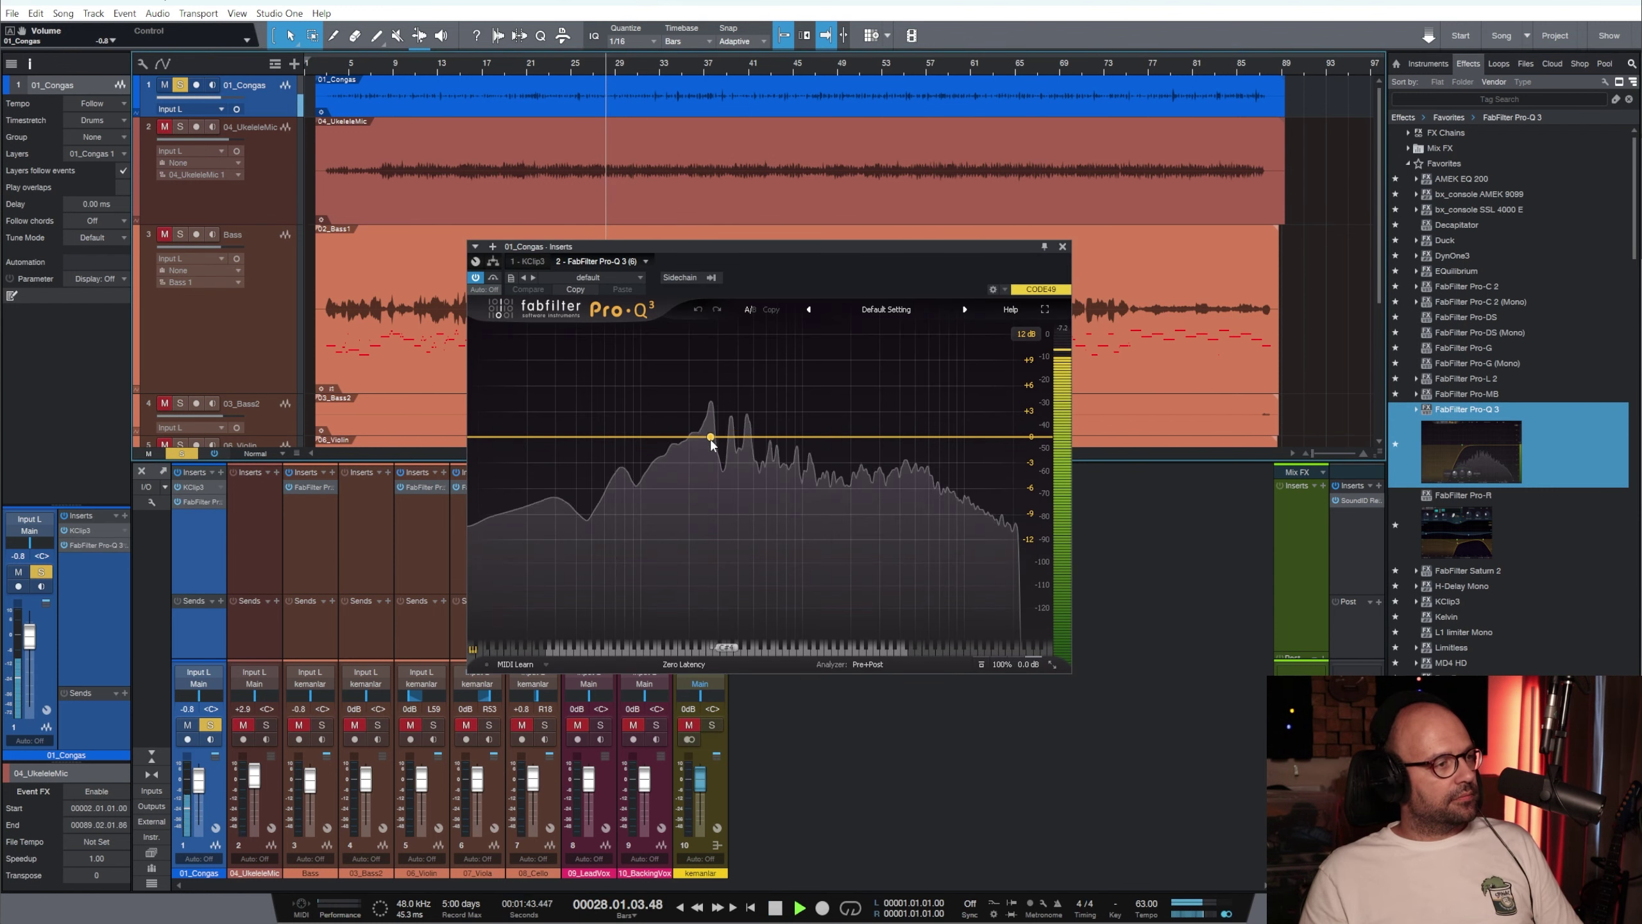
Cut the congas by about 5.4 dB near 376 Hz with a bell band of Q about 1.5
{"action": "left_click_drag", "start_coordinate": [732, 439], "coordinate": [733, 486]}
{"action": "scroll", "coordinate": [734, 487], "scroll_direction": "up", "scroll_amount": 1}
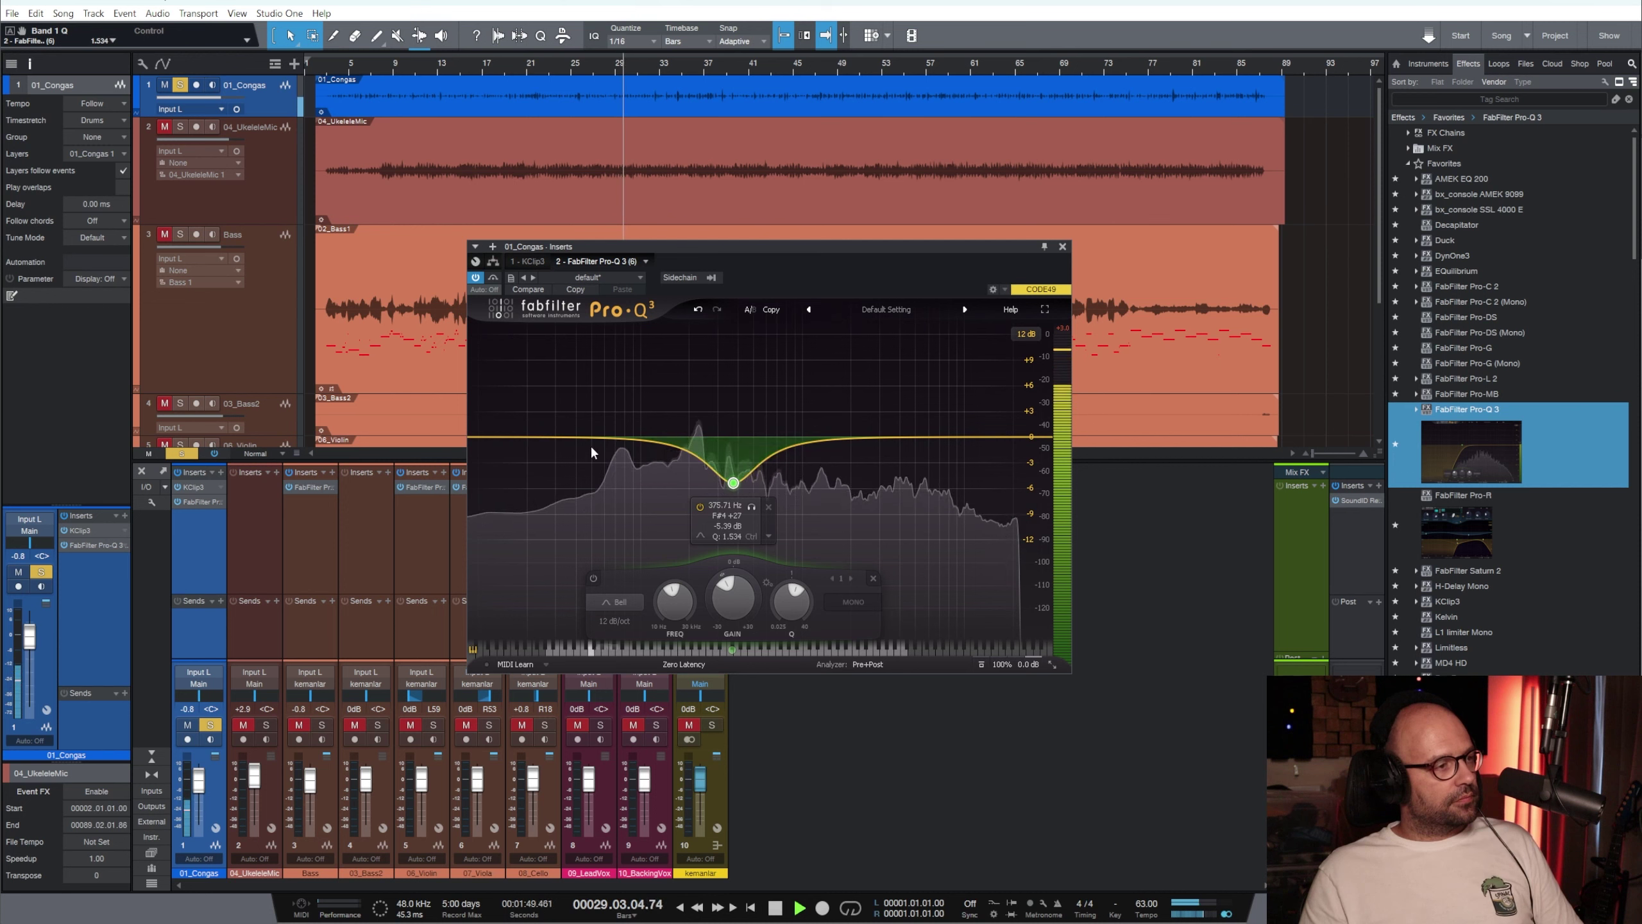
{"action": "key", "text": "space"}
Add a low shelf to the congas EQ with about -11.3 dB at 59 Hz
{"action": "left_click", "coordinate": [562, 444]}
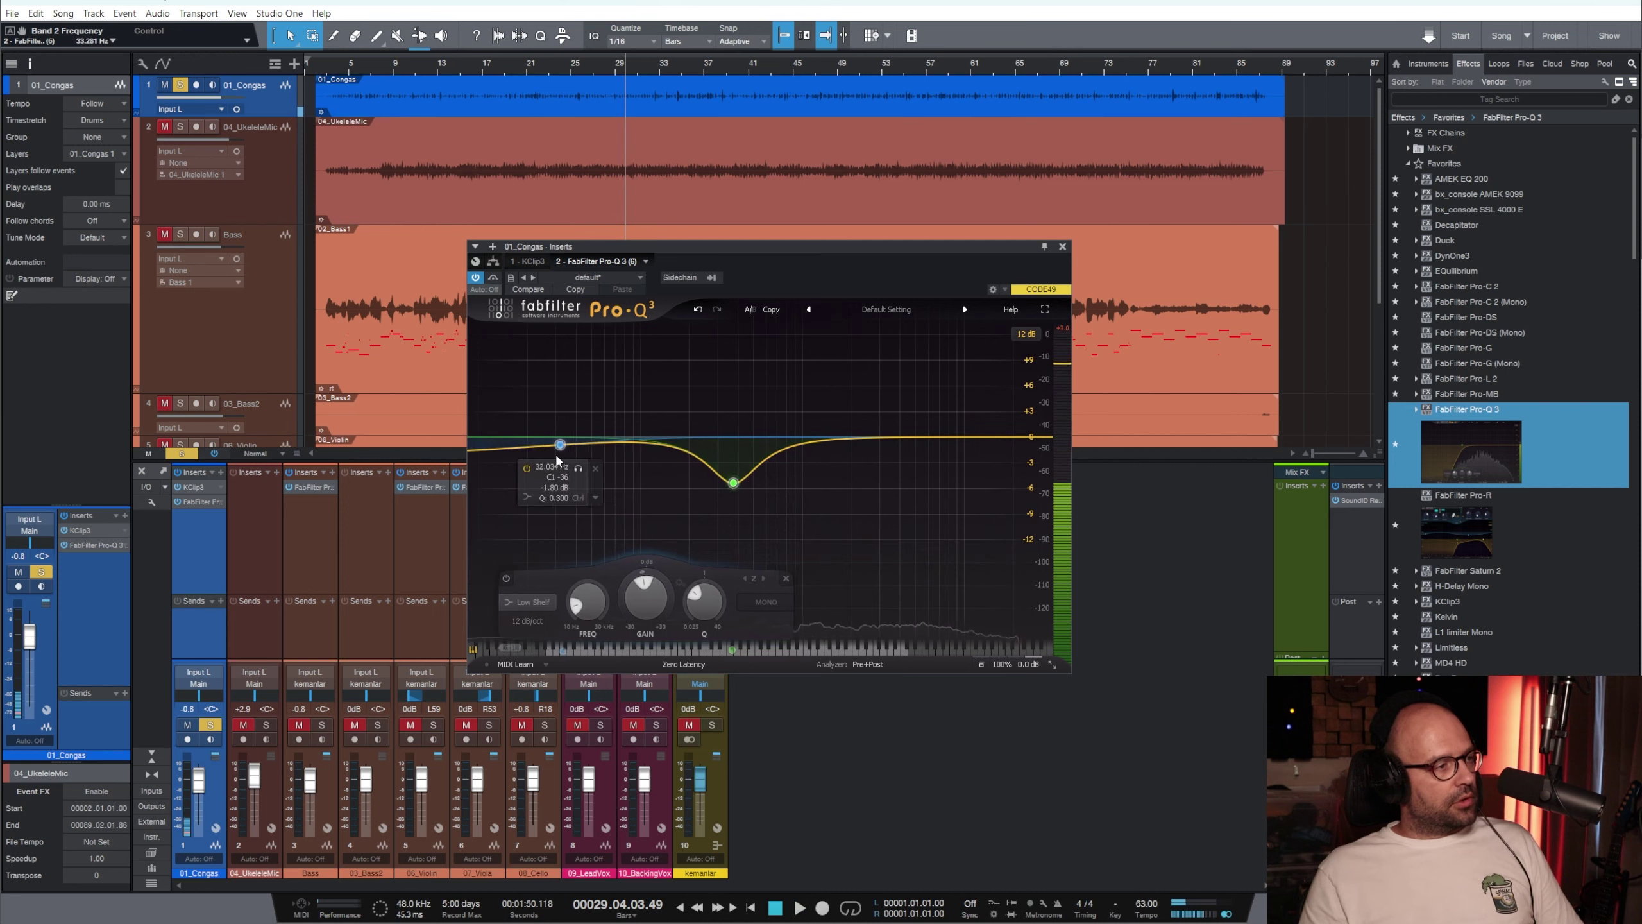
{"action": "right_click", "coordinate": [562, 444]}
{"action": "mouse_move", "coordinate": [631, 513]}
{"action": "left_click", "coordinate": [726, 550]}
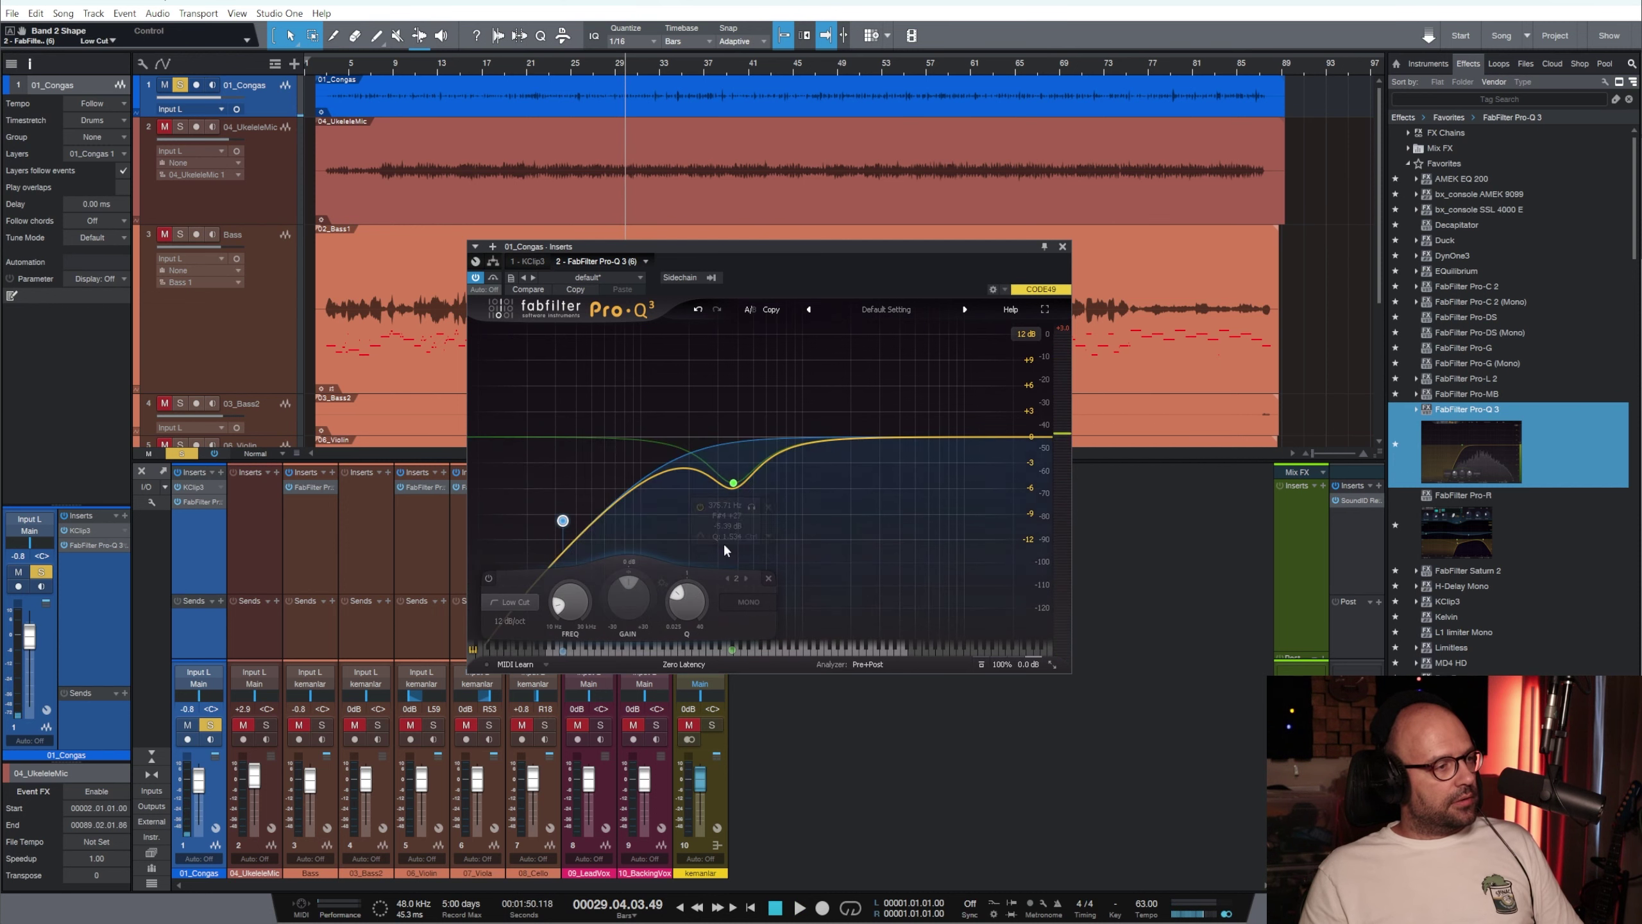
{"action": "right_click", "coordinate": [563, 521]}
{"action": "mouse_move", "coordinate": [621, 544]}
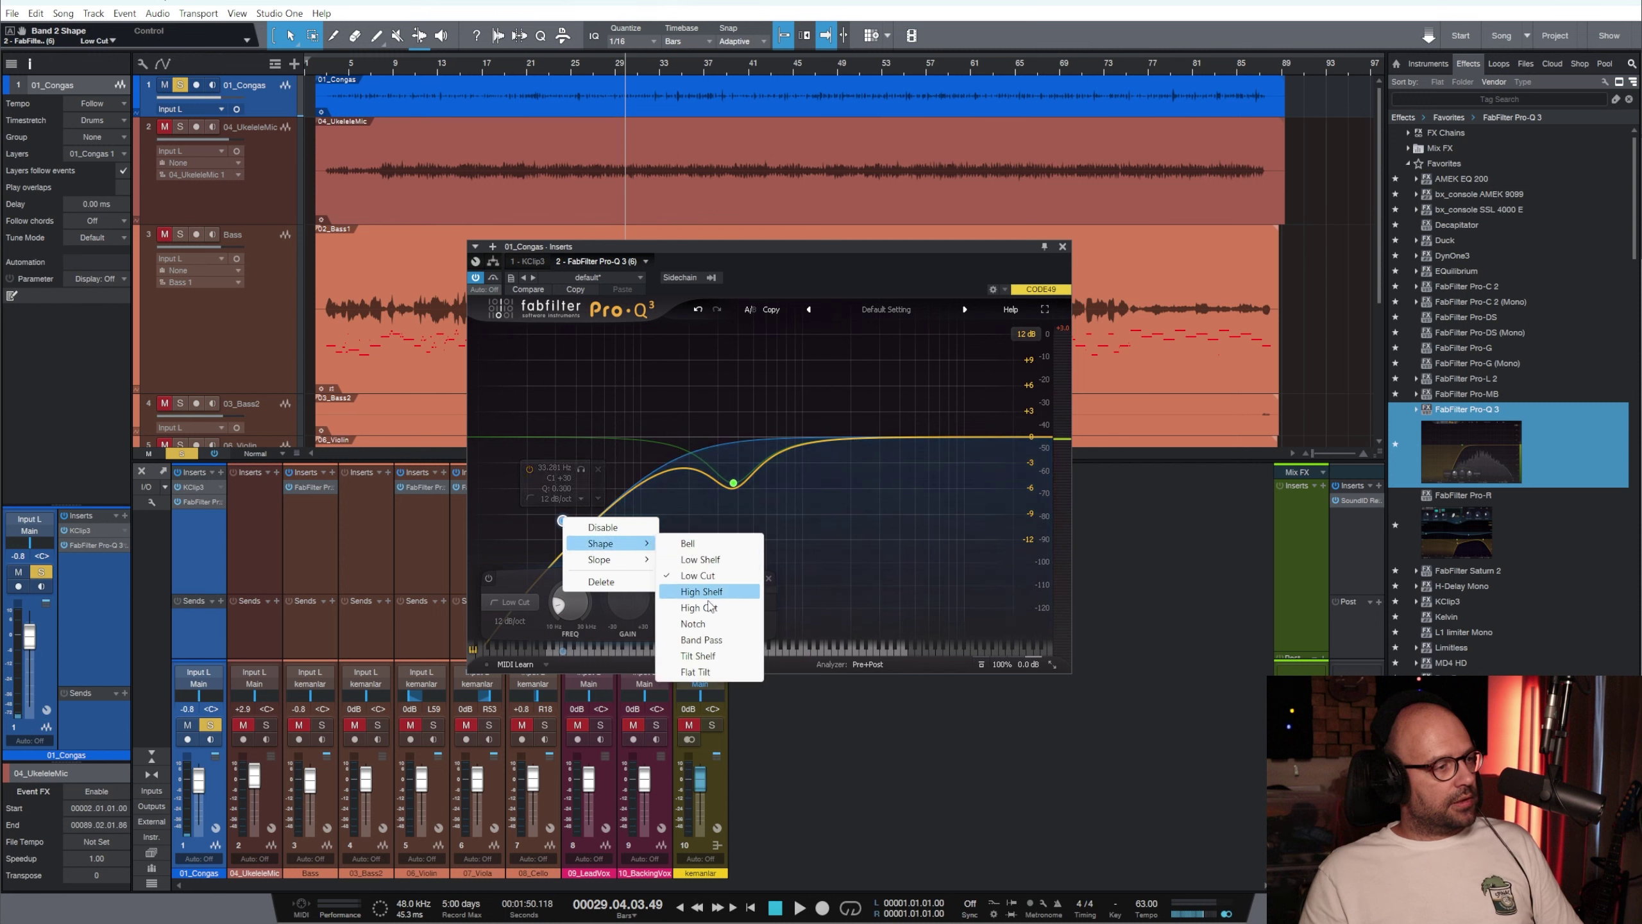
{"action": "left_click", "coordinate": [701, 558]}
{"action": "left_click_drag", "start_coordinate": [554, 457], "coordinate": [592, 515]}
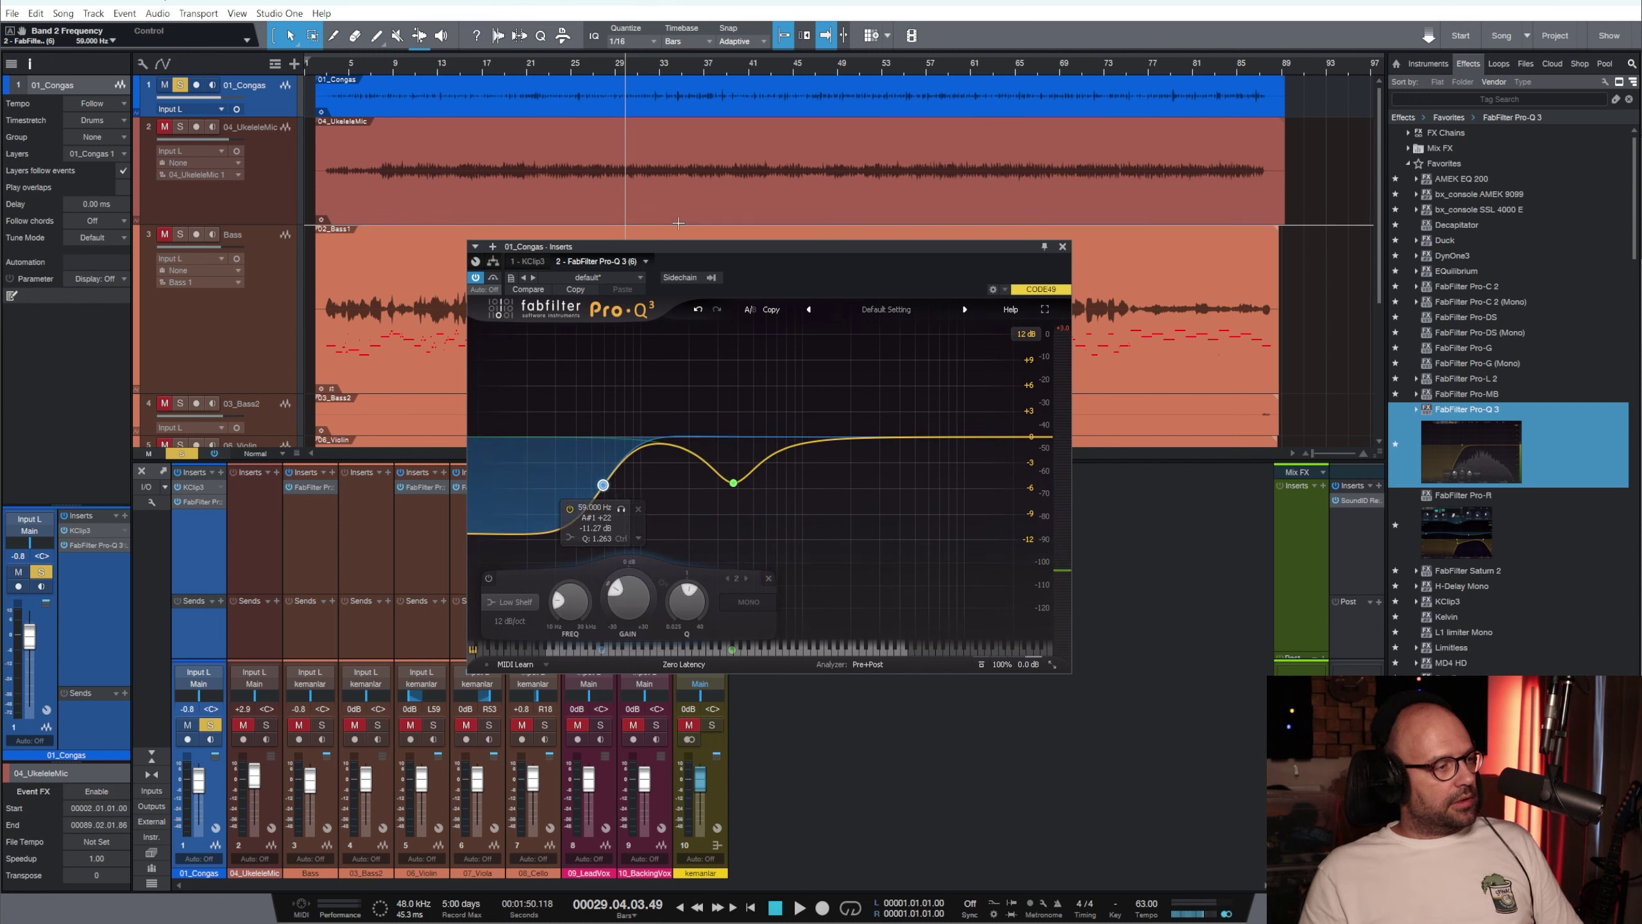
While the congas play, add a narrow cut of about 8.8 dB near 145 Hz and a boost of about 4 dB near 74 Hz
{"action": "key", "text": "space"}
{"action": "left_click_drag", "start_coordinate": [602, 483], "coordinate": [666, 513]}
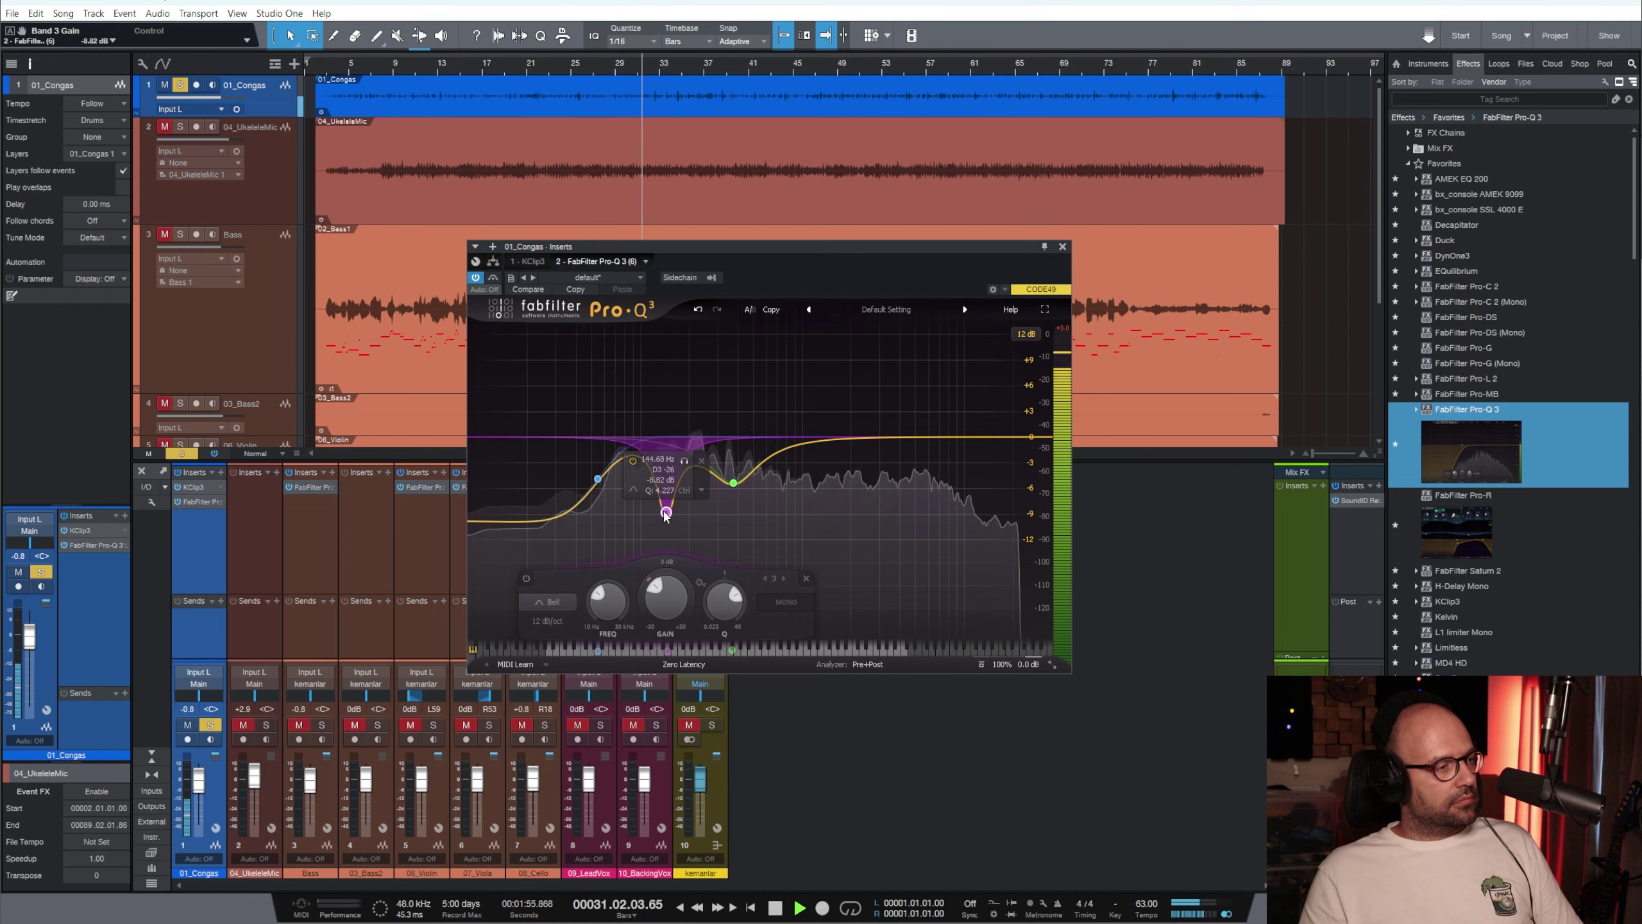
{"action": "left_click_drag", "start_coordinate": [621, 460], "coordinate": [619, 426]}
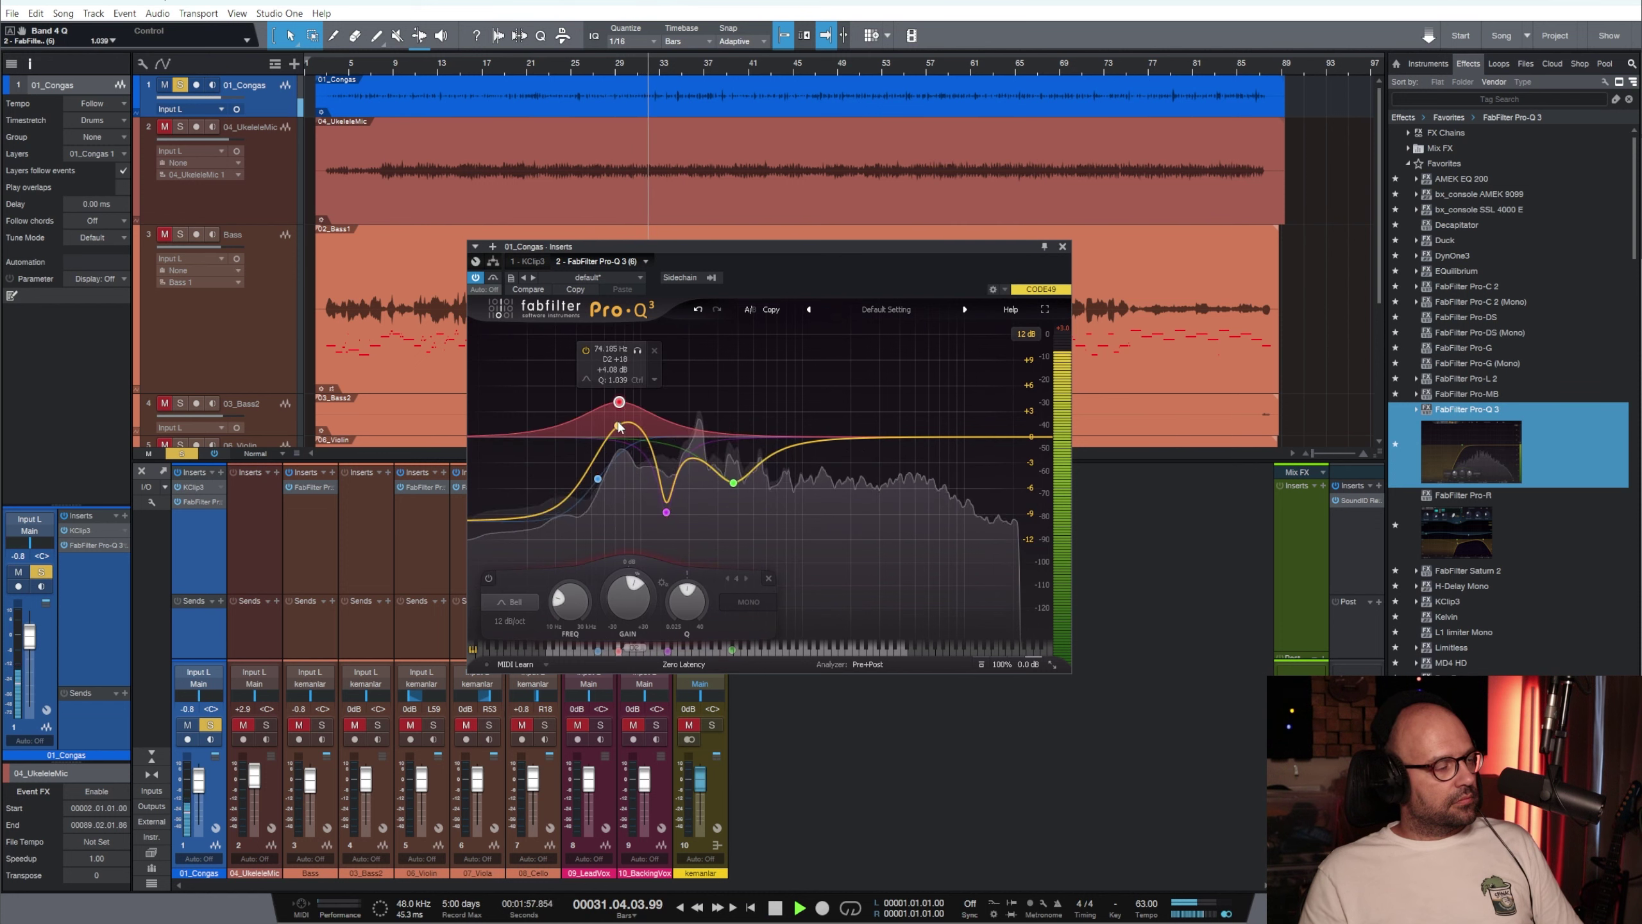
Add a high shelf of about +6.2 dB near 8 kHz and an upper-mid bell cut to the congas, and close the EQ
{"action": "left_click_drag", "start_coordinate": [1009, 437], "coordinate": [948, 410]}
{"action": "mouse_move", "coordinate": [843, 437]}
{"action": "left_mouse_down"}
{"action": "mouse_move", "coordinate": [842, 388]}
{"action": "mouse_move", "coordinate": [841, 469]}
{"action": "left_mouse_up"}
{"action": "scroll", "coordinate": [842, 470], "scroll_direction": "up", "scroll_amount": 1}
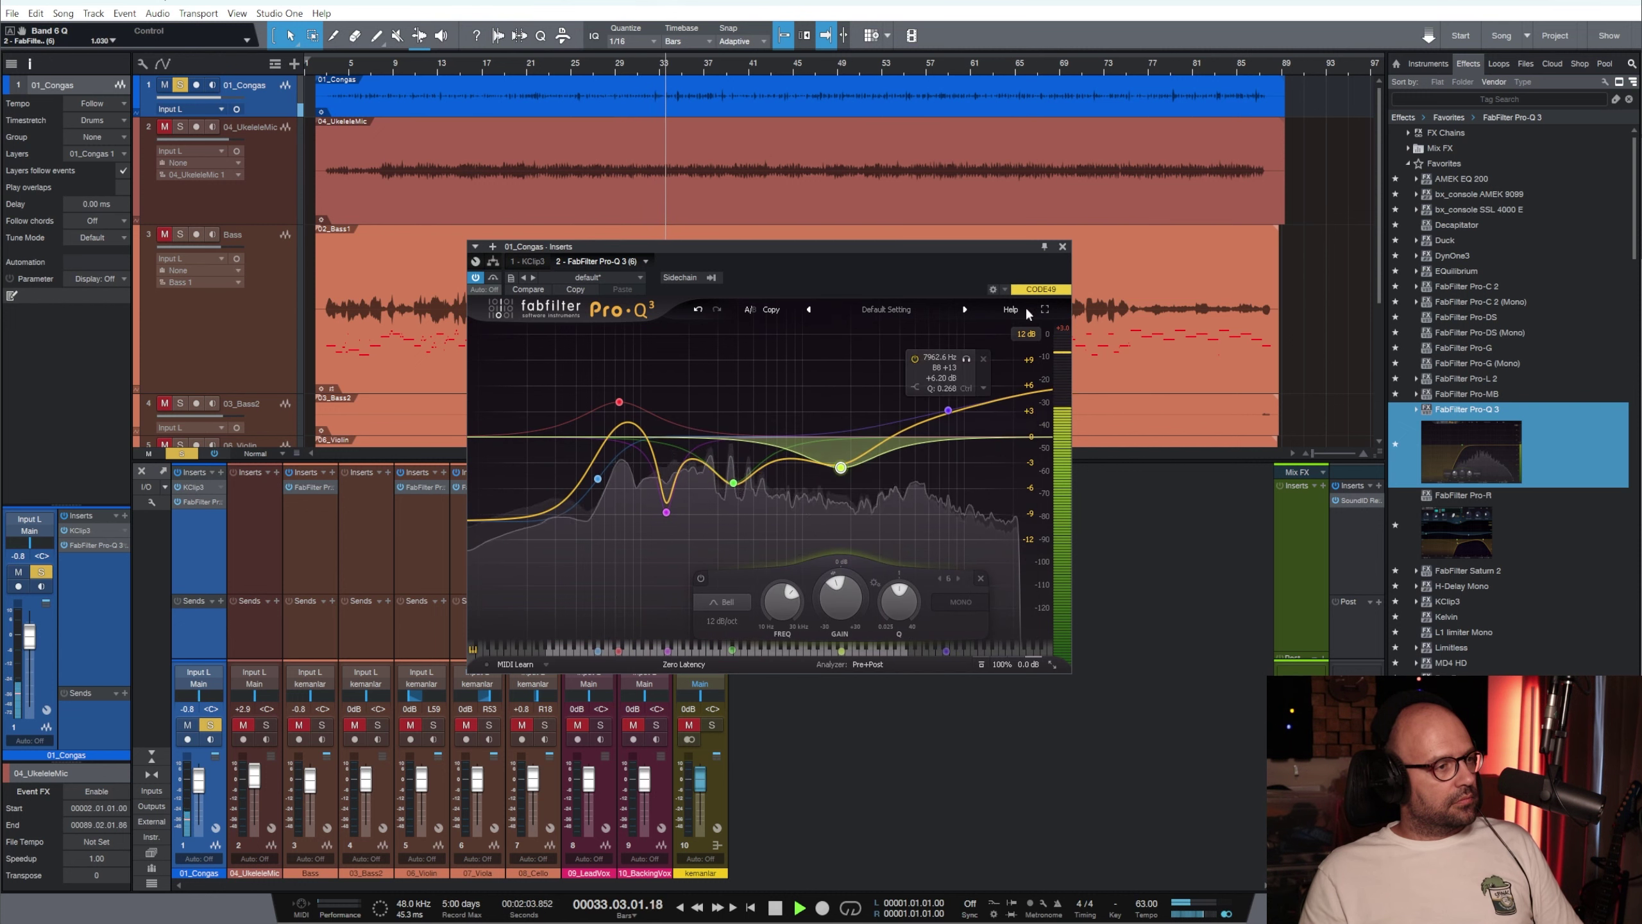
{"action": "left_click", "coordinate": [1062, 247]}
Insert FabFilter Pro-Q 3 on 04_UkeleleMic, soloed alongside the congas, and cut its midrange with a bell band
{"action": "left_click", "coordinate": [266, 725]}
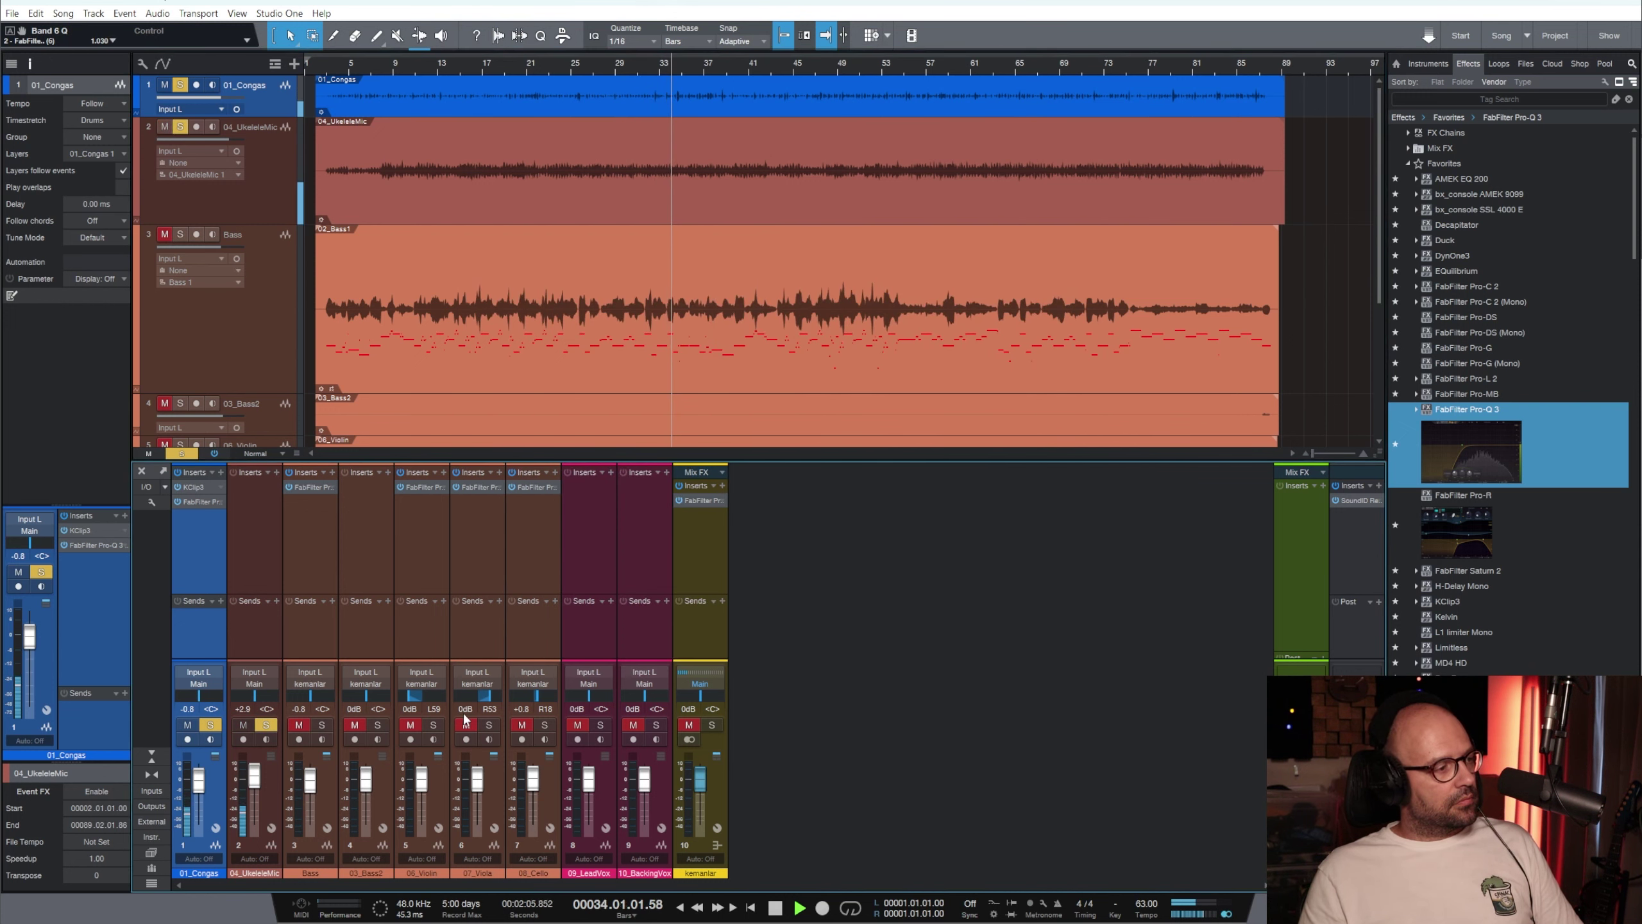
{"action": "left_click", "coordinate": [246, 578]}
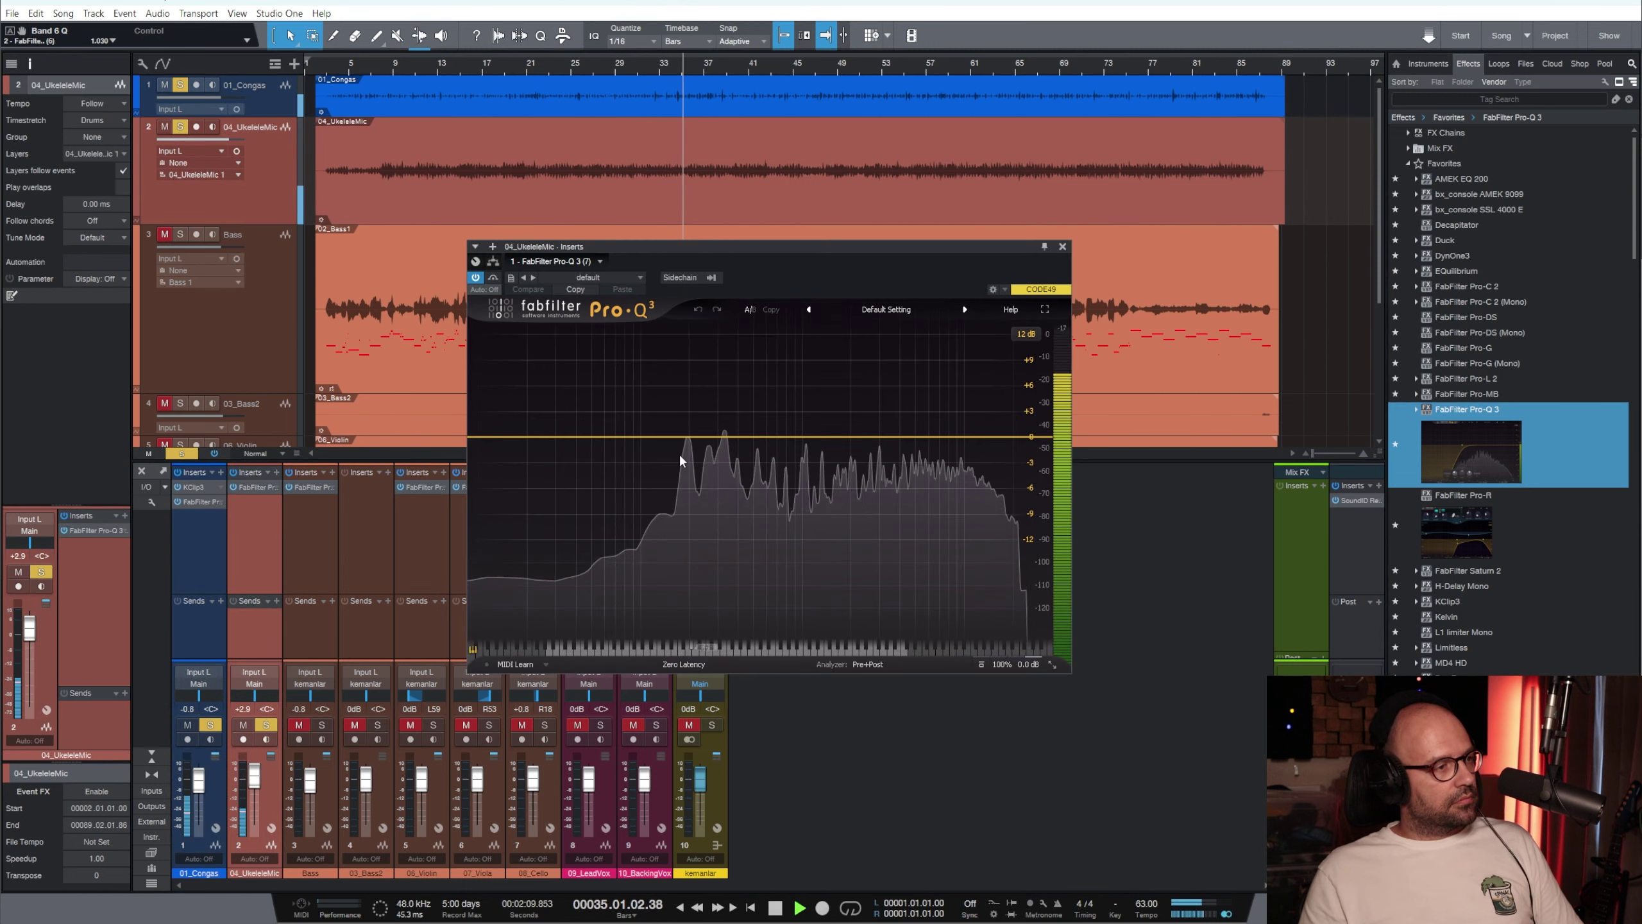
{"action": "left_click_drag", "start_coordinate": [671, 437], "coordinate": [783, 467]}
Add a 12 dB/oct low cut at about 165 Hz to the ukulele EQ and remove the stray extra band beside it
{"action": "left_click", "coordinate": [662, 448]}
{"action": "right_click", "coordinate": [662, 449]}
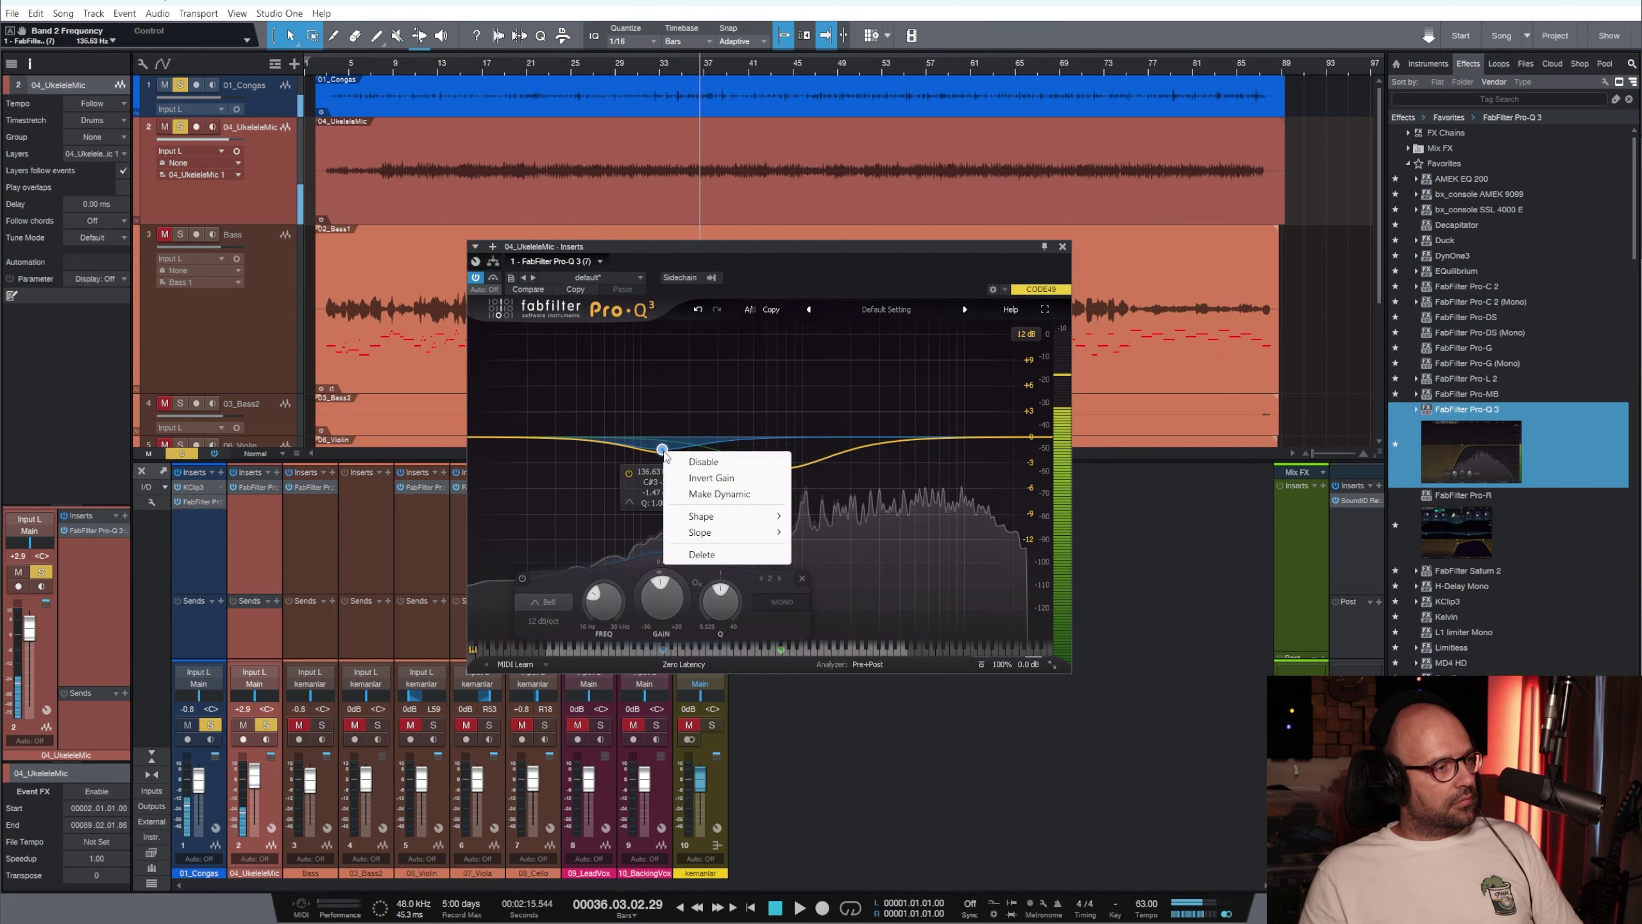
{"action": "mouse_move", "coordinate": [701, 515]}
{"action": "left_click", "coordinate": [831, 549]}
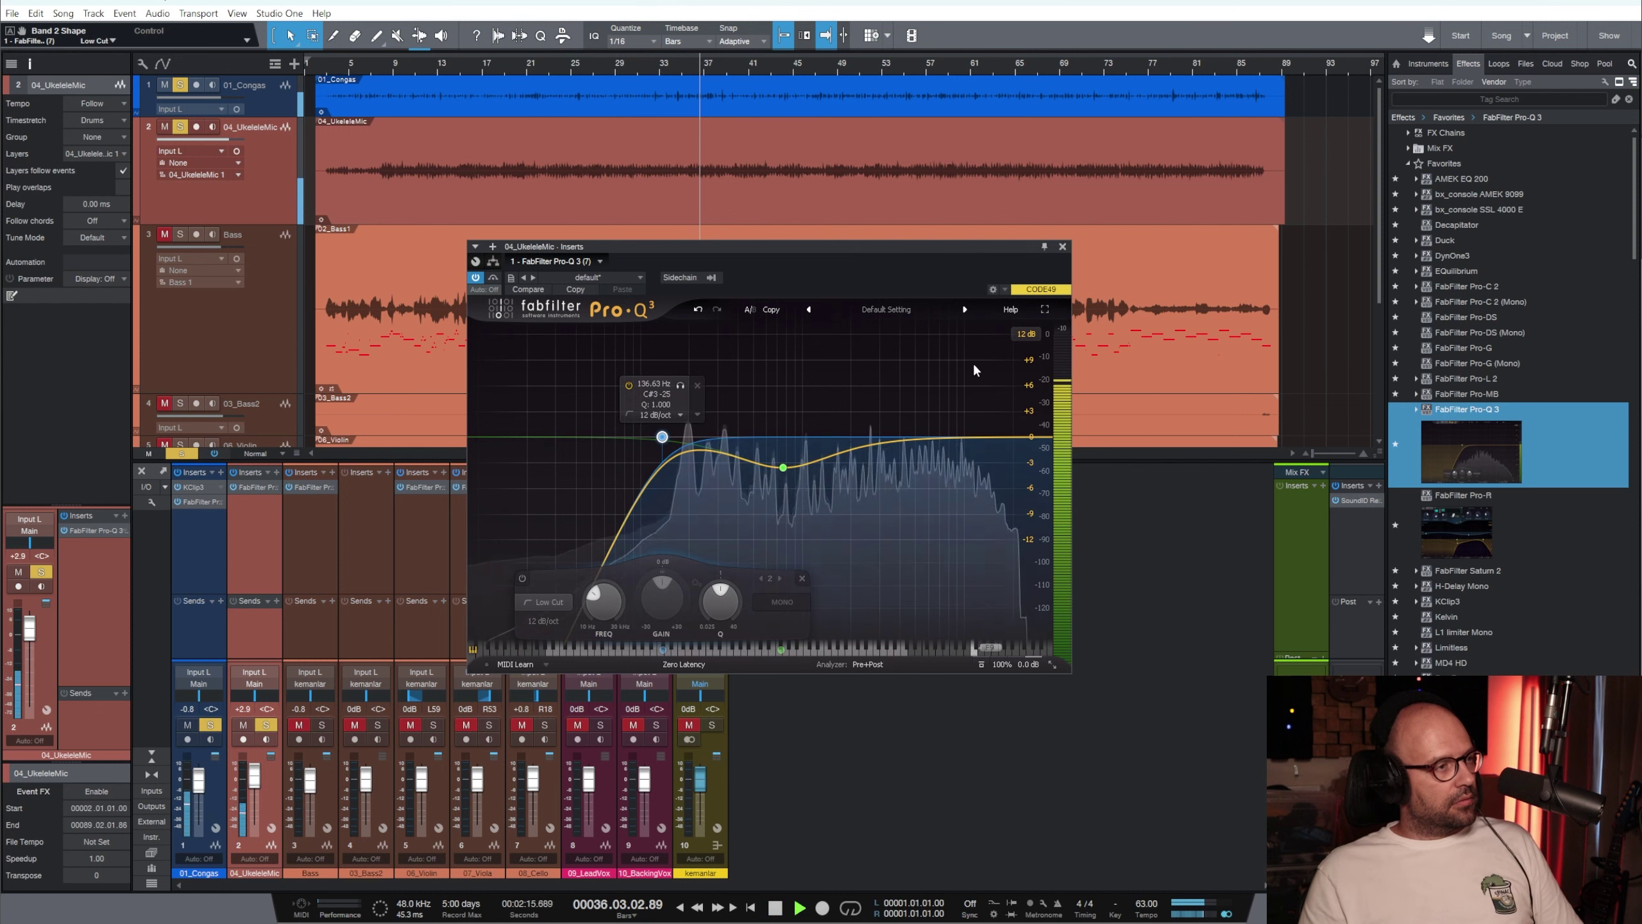
{"action": "left_click_drag", "start_coordinate": [663, 442], "coordinate": [693, 435]}
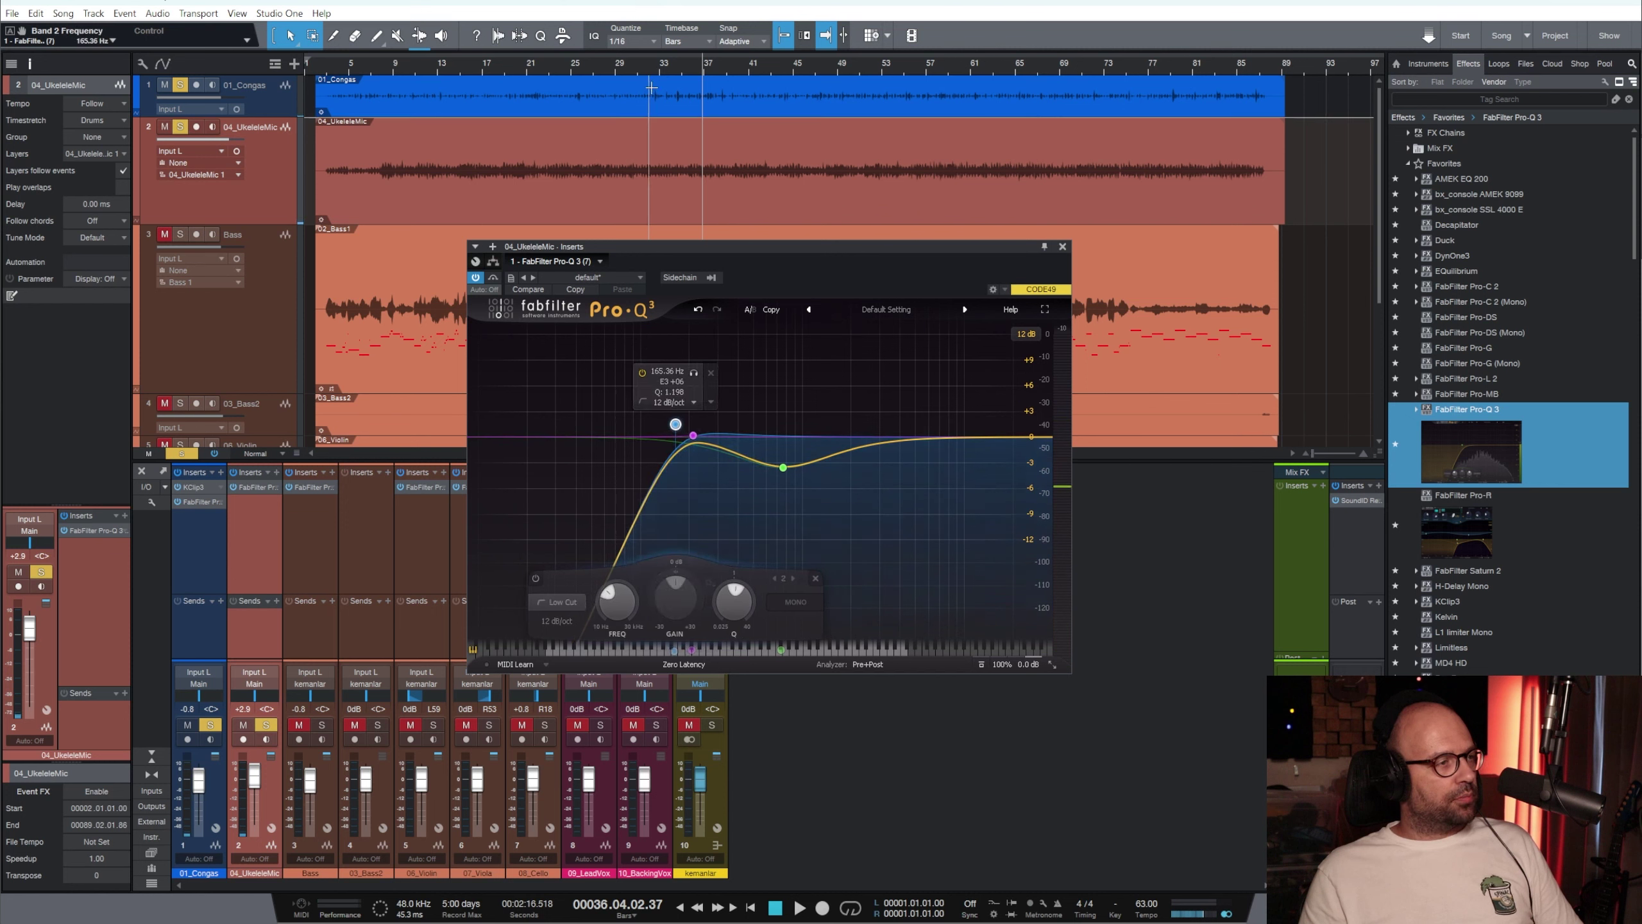
{"action": "left_click", "coordinate": [728, 384]}
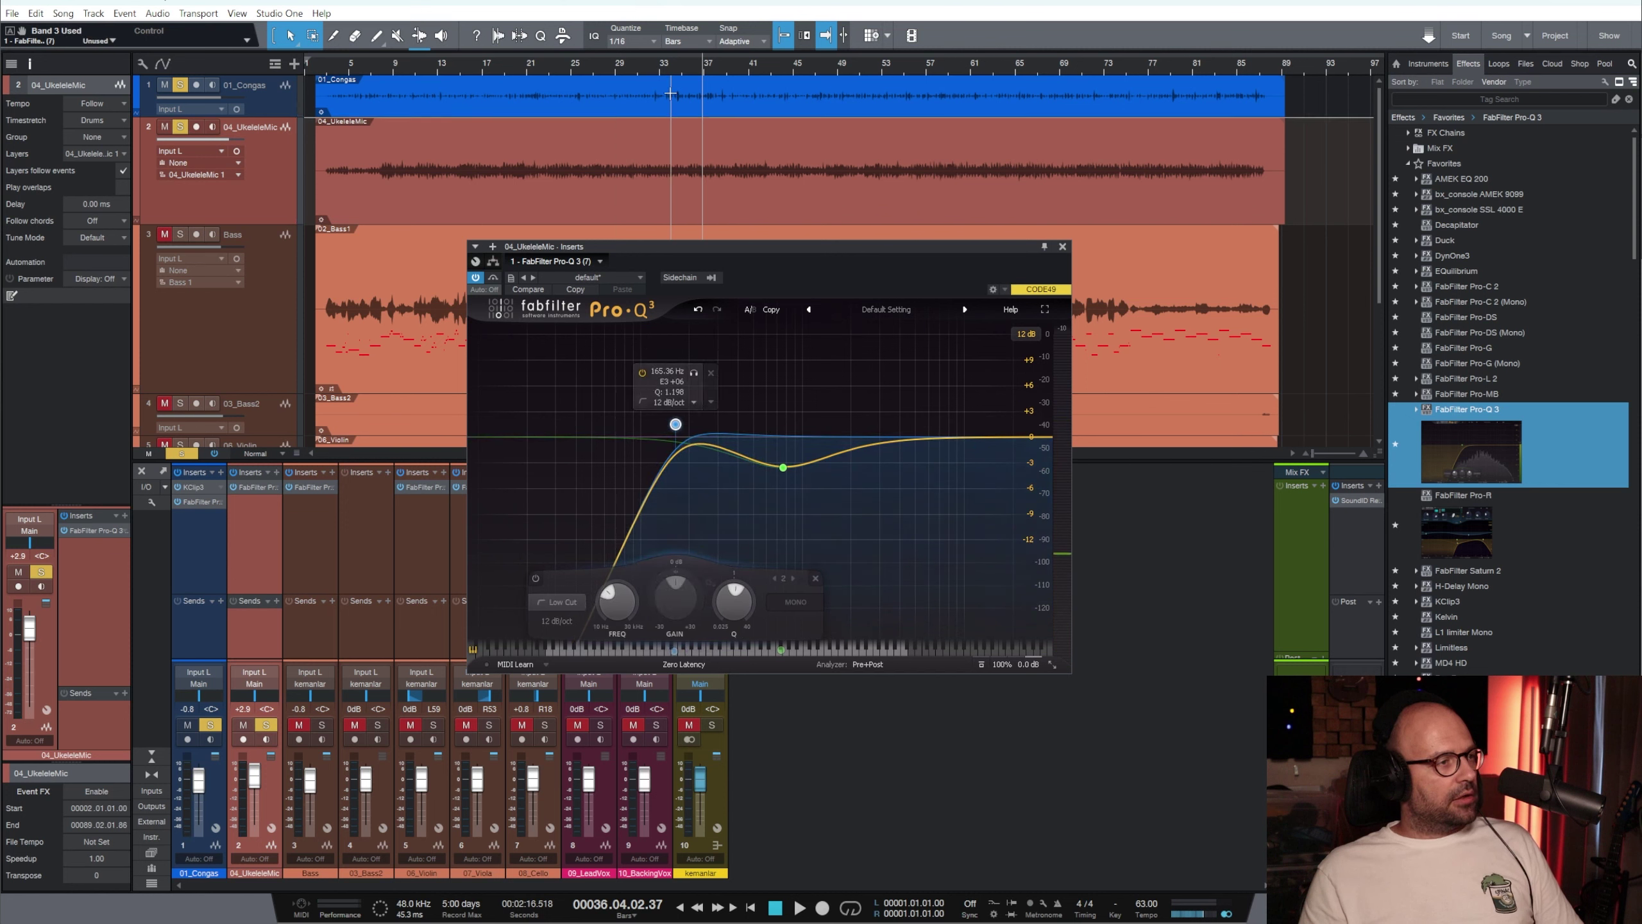
Add a high shelf of about +5.4 dB near 4.5 kHz to the ukulele, audition from bar 32, close the EQ and clear the solos
{"action": "left_click", "coordinate": [648, 70]}
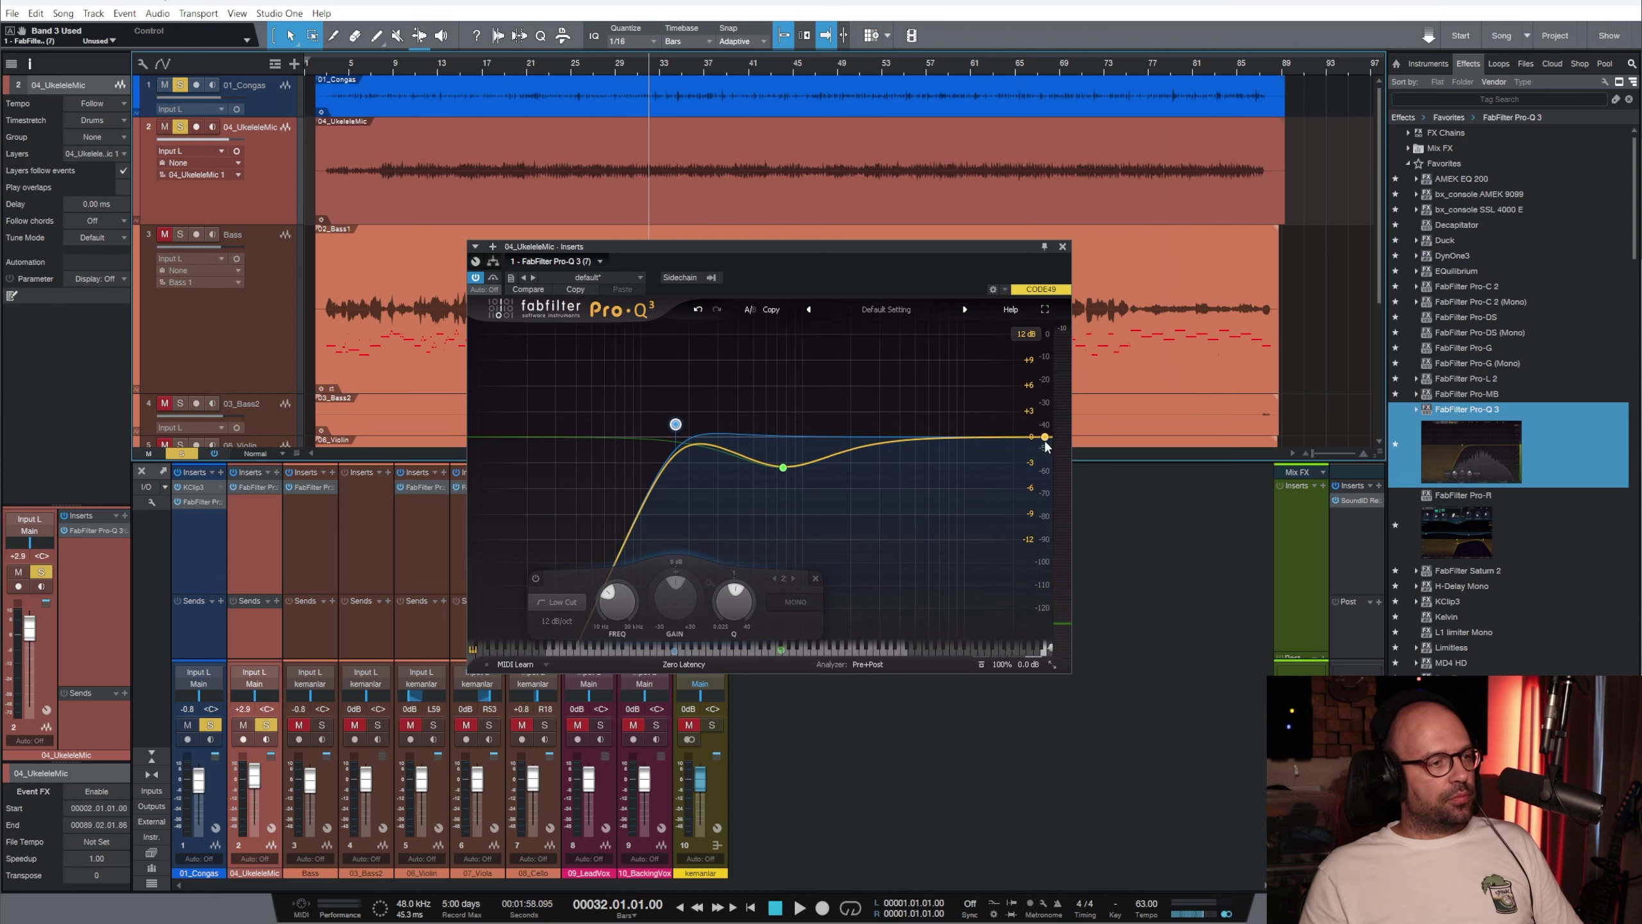
{"action": "left_click_drag", "start_coordinate": [1045, 446], "coordinate": [908, 414]}
{"action": "key", "text": "space"}
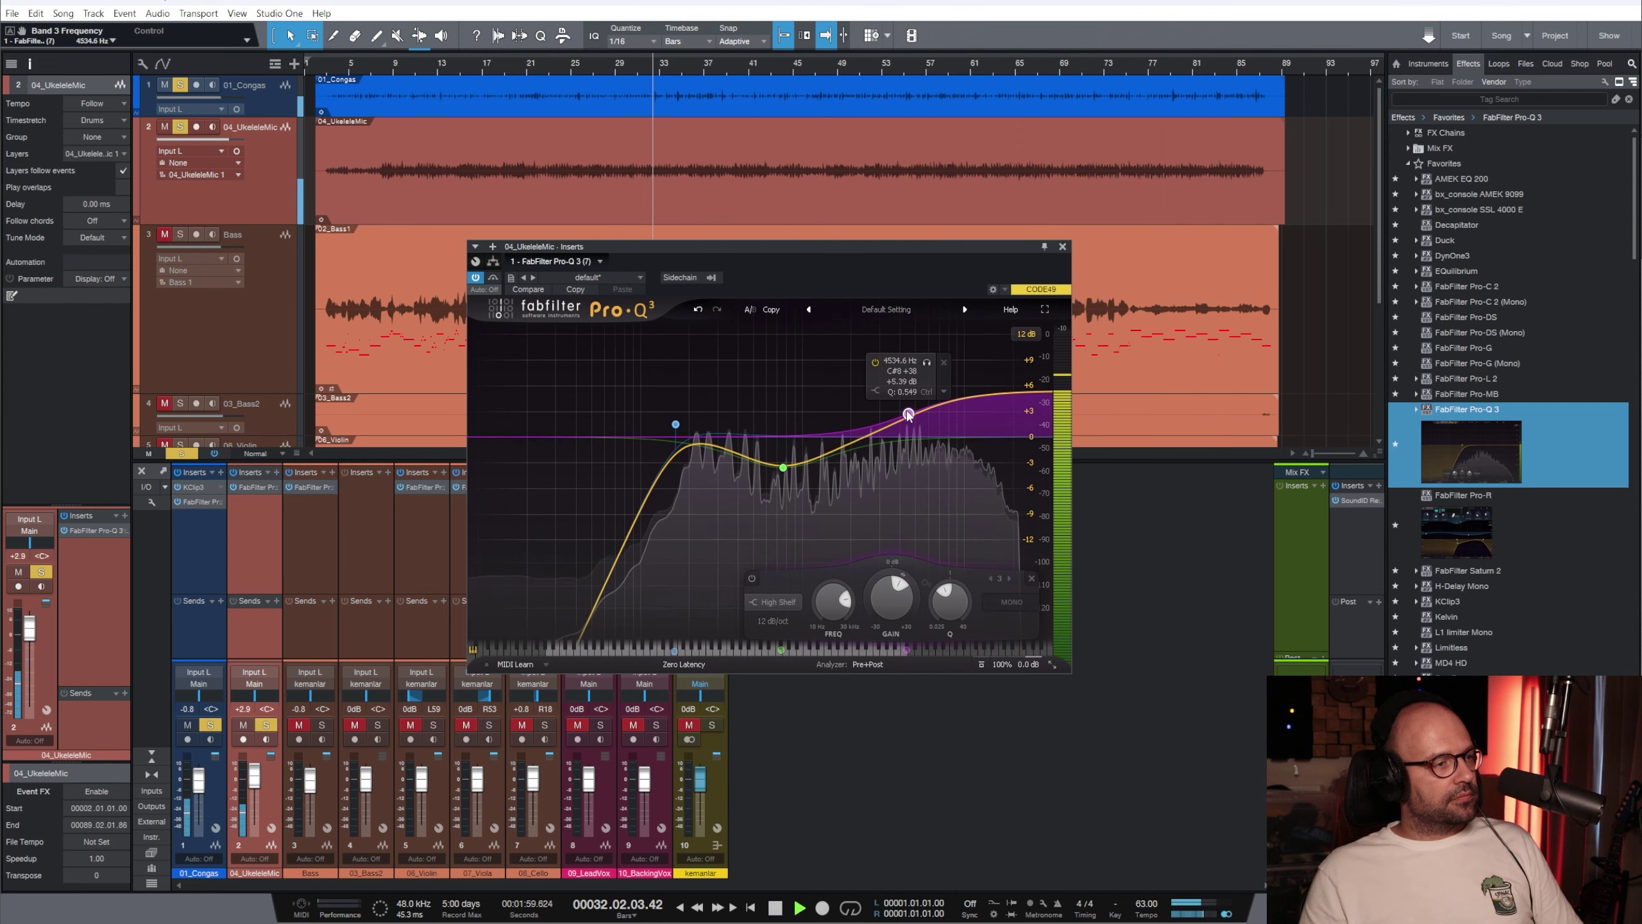
{"action": "left_click", "coordinate": [1062, 246]}
{"action": "key", "text": "space"}
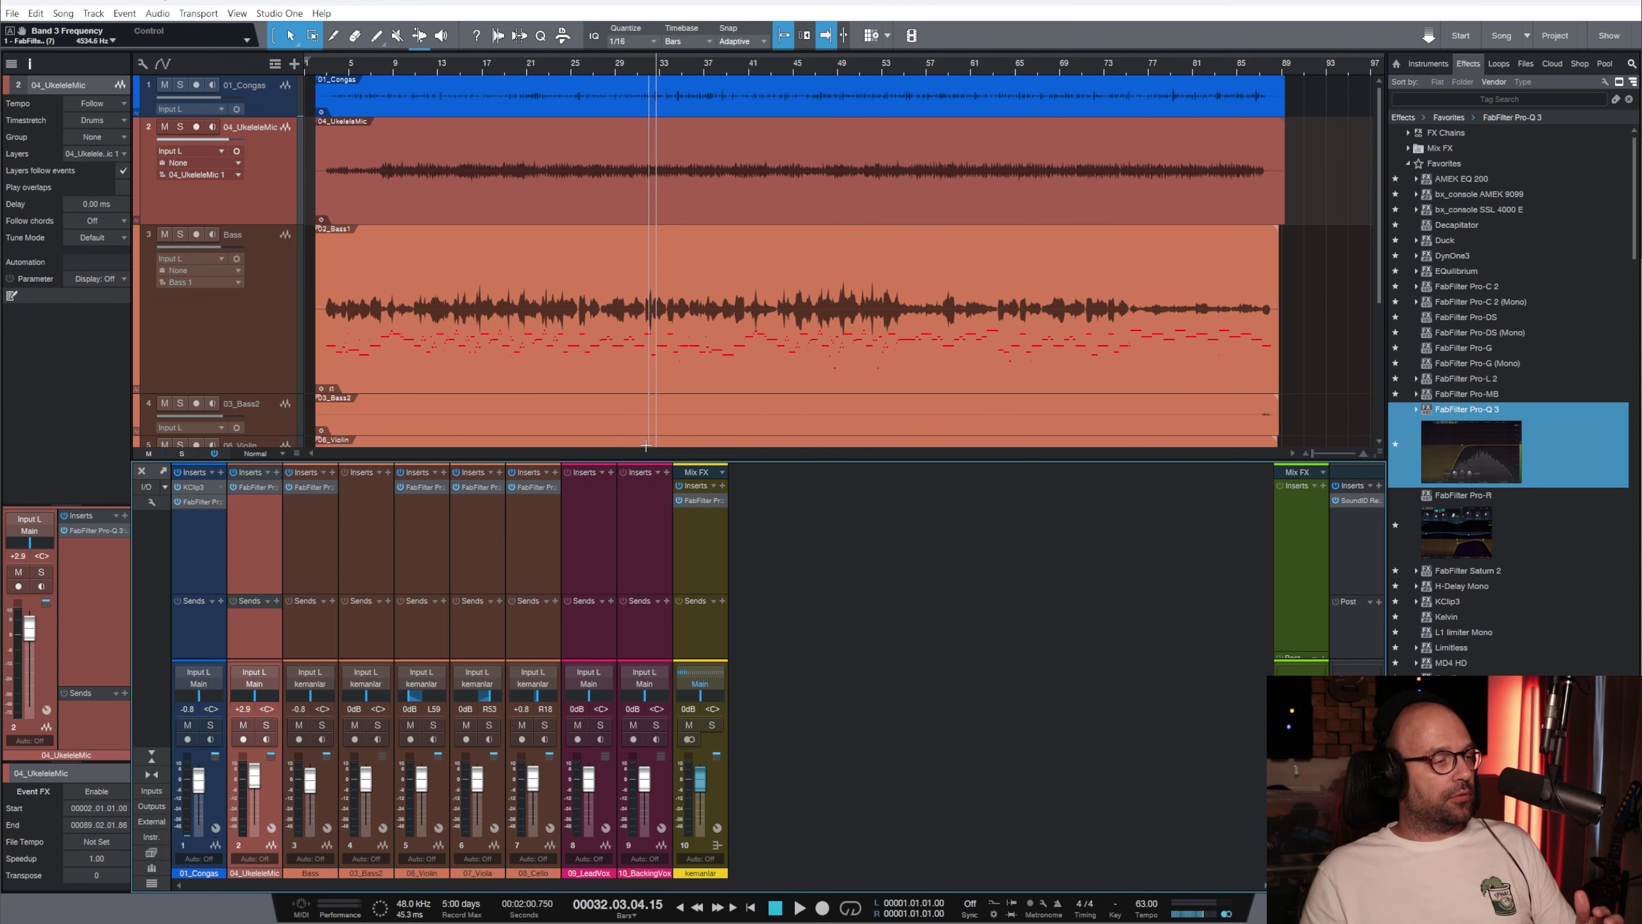
Bring the volumes of 09_LeadVox and 10_BackingVox down together to -∞ and enlarge the mixer area slightly
{"action": "left_click", "coordinate": [614, 574]}
{"action": "left_click", "coordinate": [645, 566], "text": "shift"}
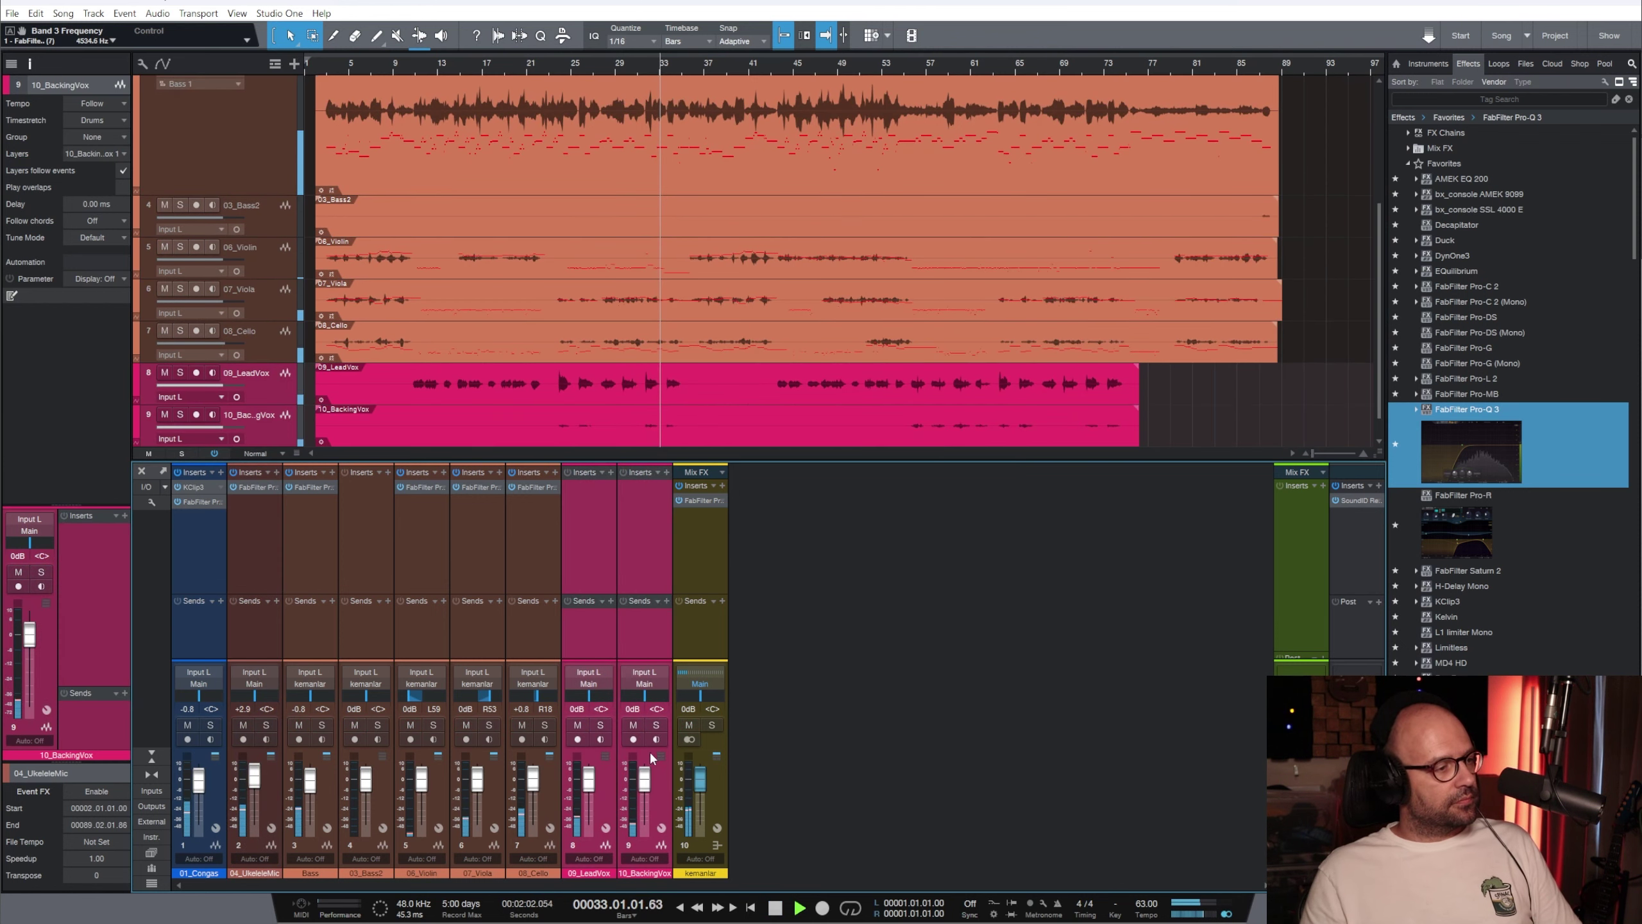
{"action": "left_click_drag", "start_coordinate": [645, 778], "coordinate": [645, 884]}
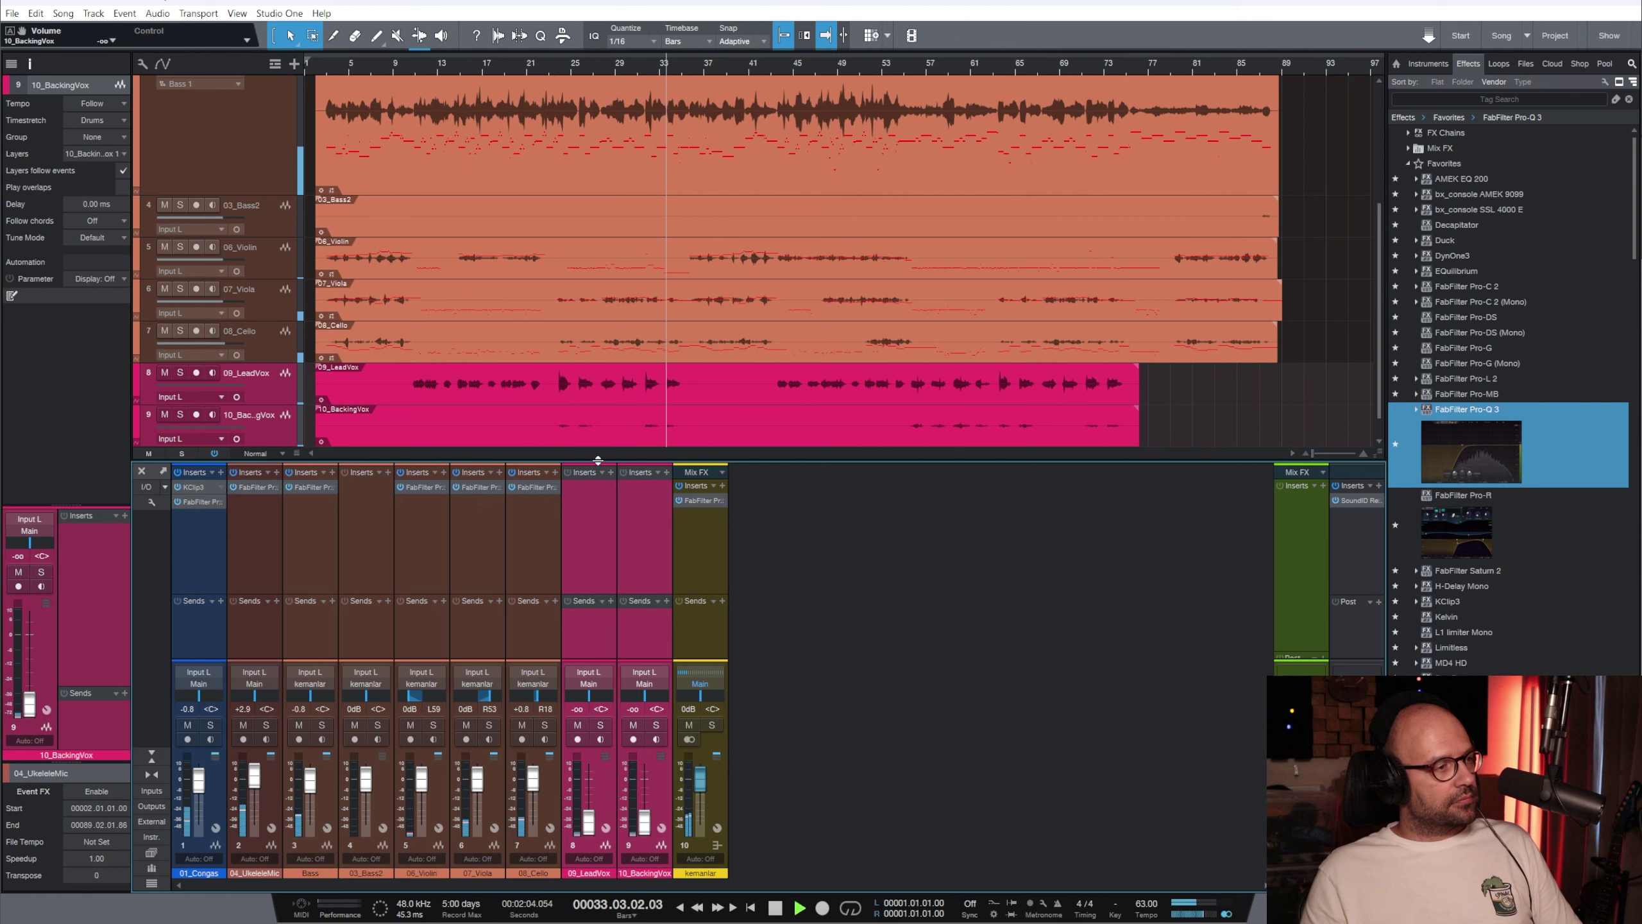
{"action": "left_click_drag", "start_coordinate": [598, 460], "coordinate": [597, 436]}
{"action": "left_click_drag", "start_coordinate": [590, 592], "coordinate": [591, 563]}
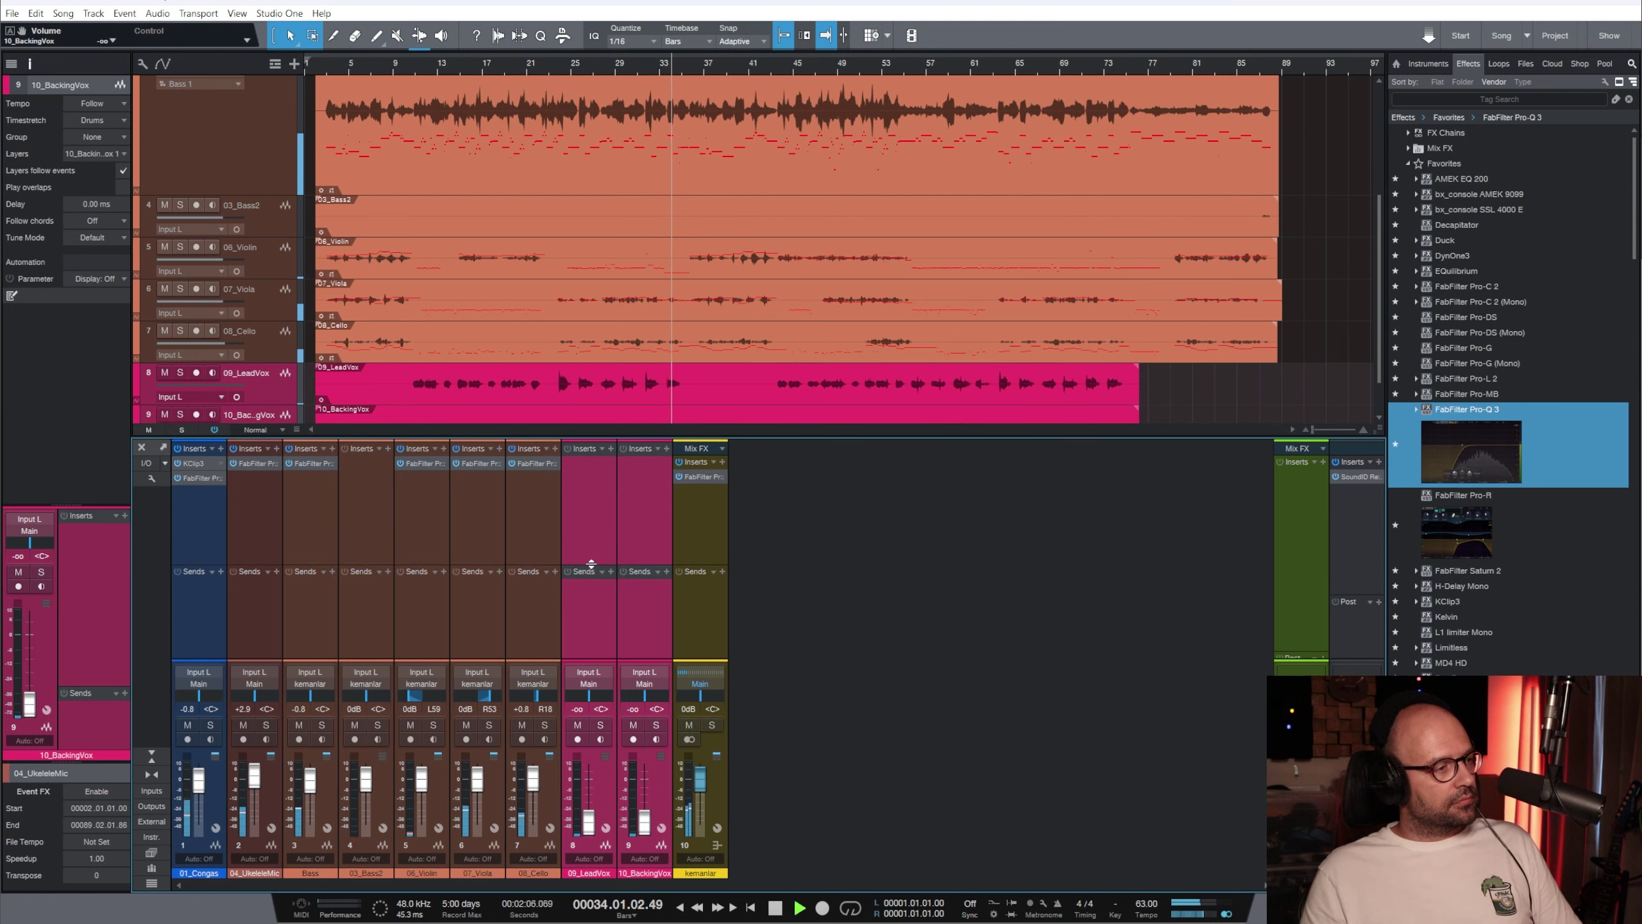
Set the 01_Congas volume to -1.8 dB and insert a second FabFilter Pro-Q 3 on that track
{"action": "left_click", "coordinate": [204, 754]}
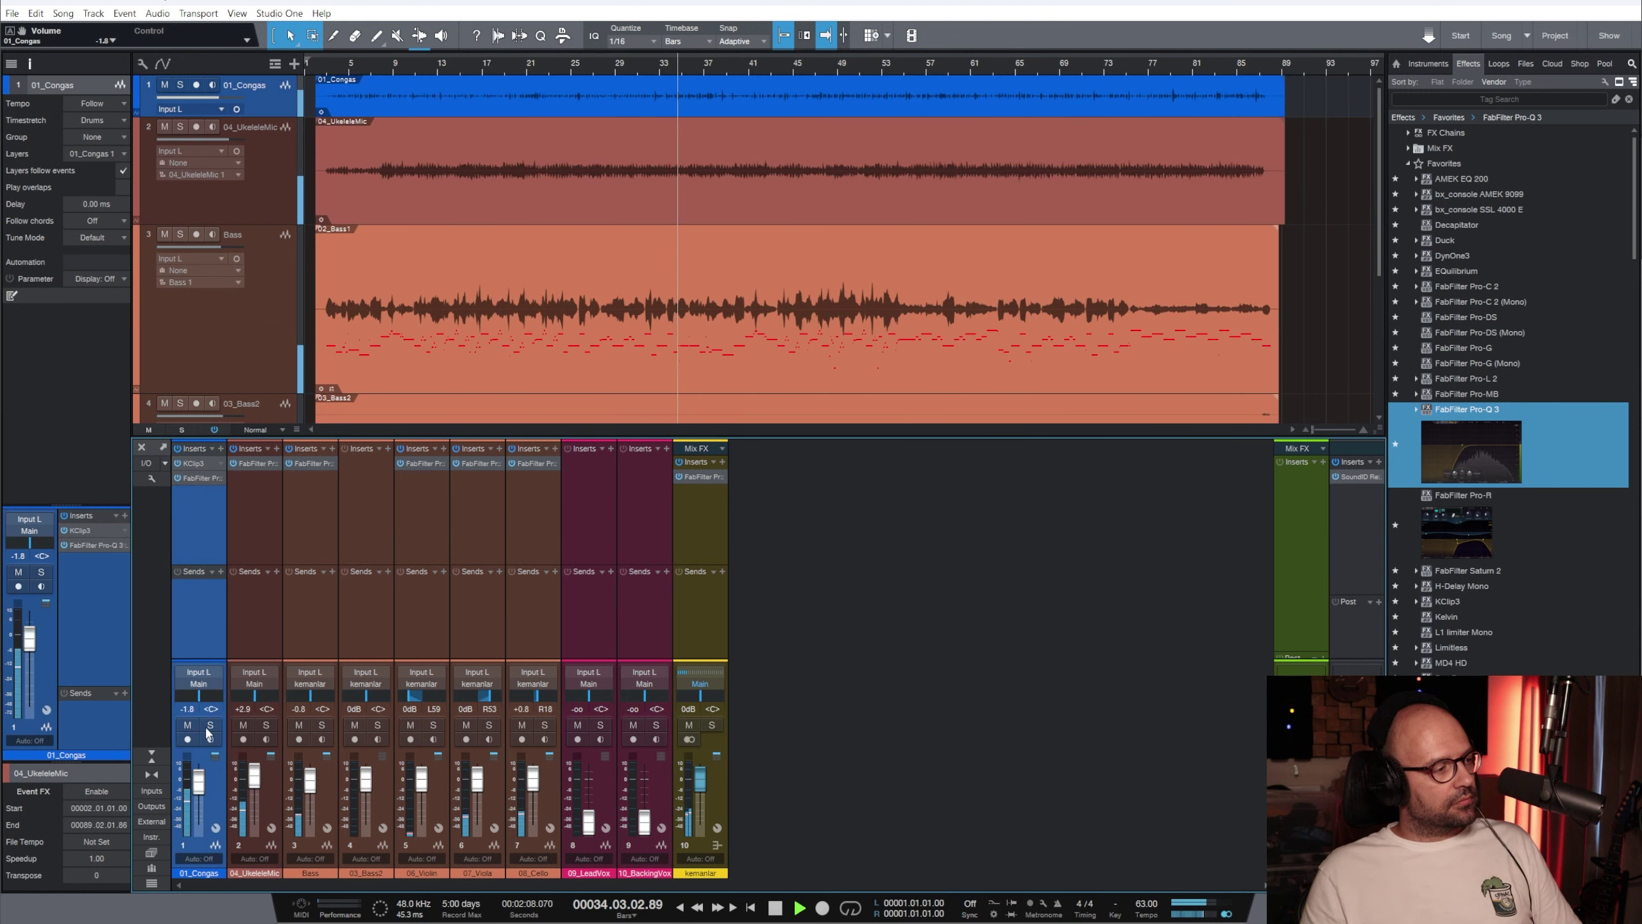
{"action": "left_click_drag", "start_coordinate": [1548, 471], "coordinate": [1295, 472]}
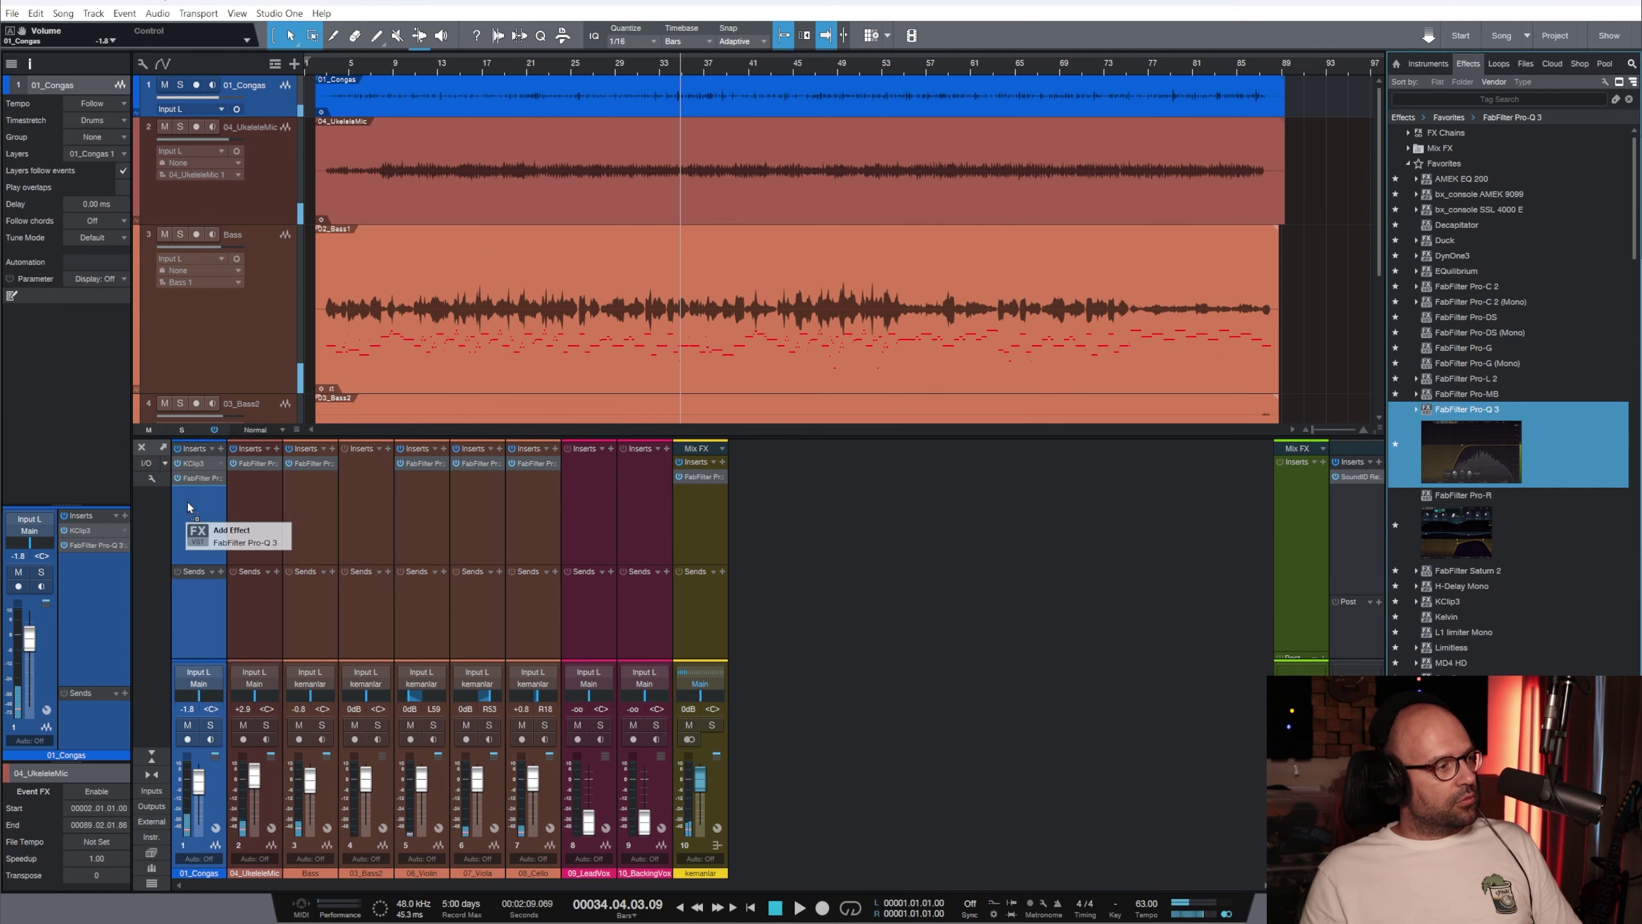
{"action": "left_click_drag", "start_coordinate": [188, 507], "coordinate": [188, 507]}
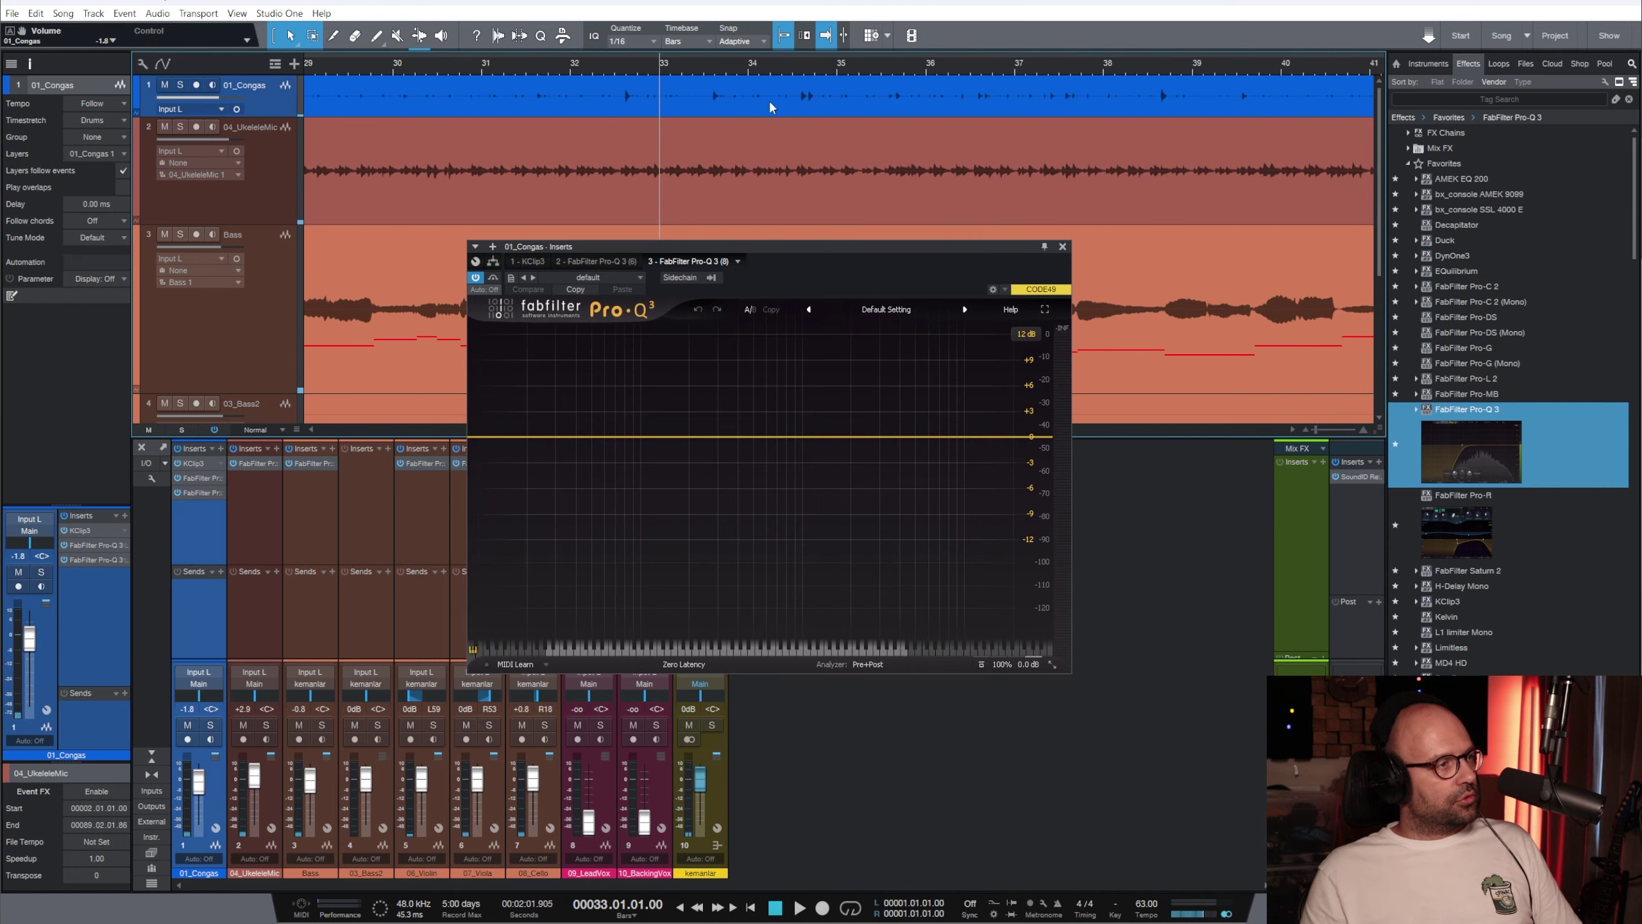
Add a bell band near 230 Hz in the new congas EQ and zoom in on the loud hit around bar 33.3
{"action": "key", "text": "space"}
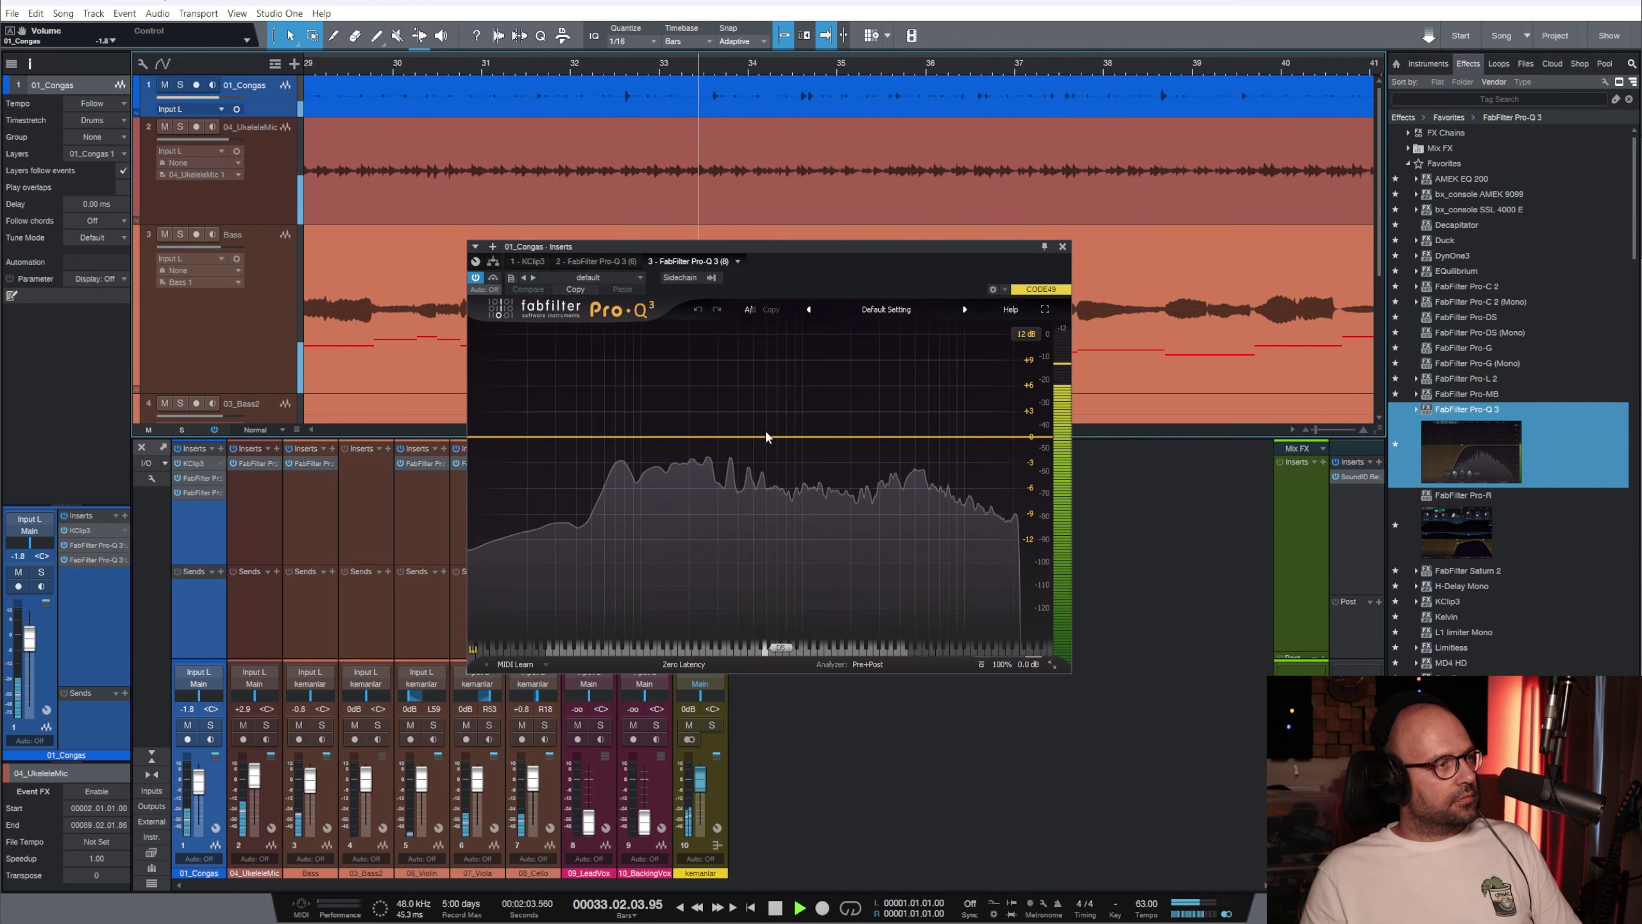
{"action": "key", "text": "space"}
{"action": "double_click", "coordinate": [701, 440]}
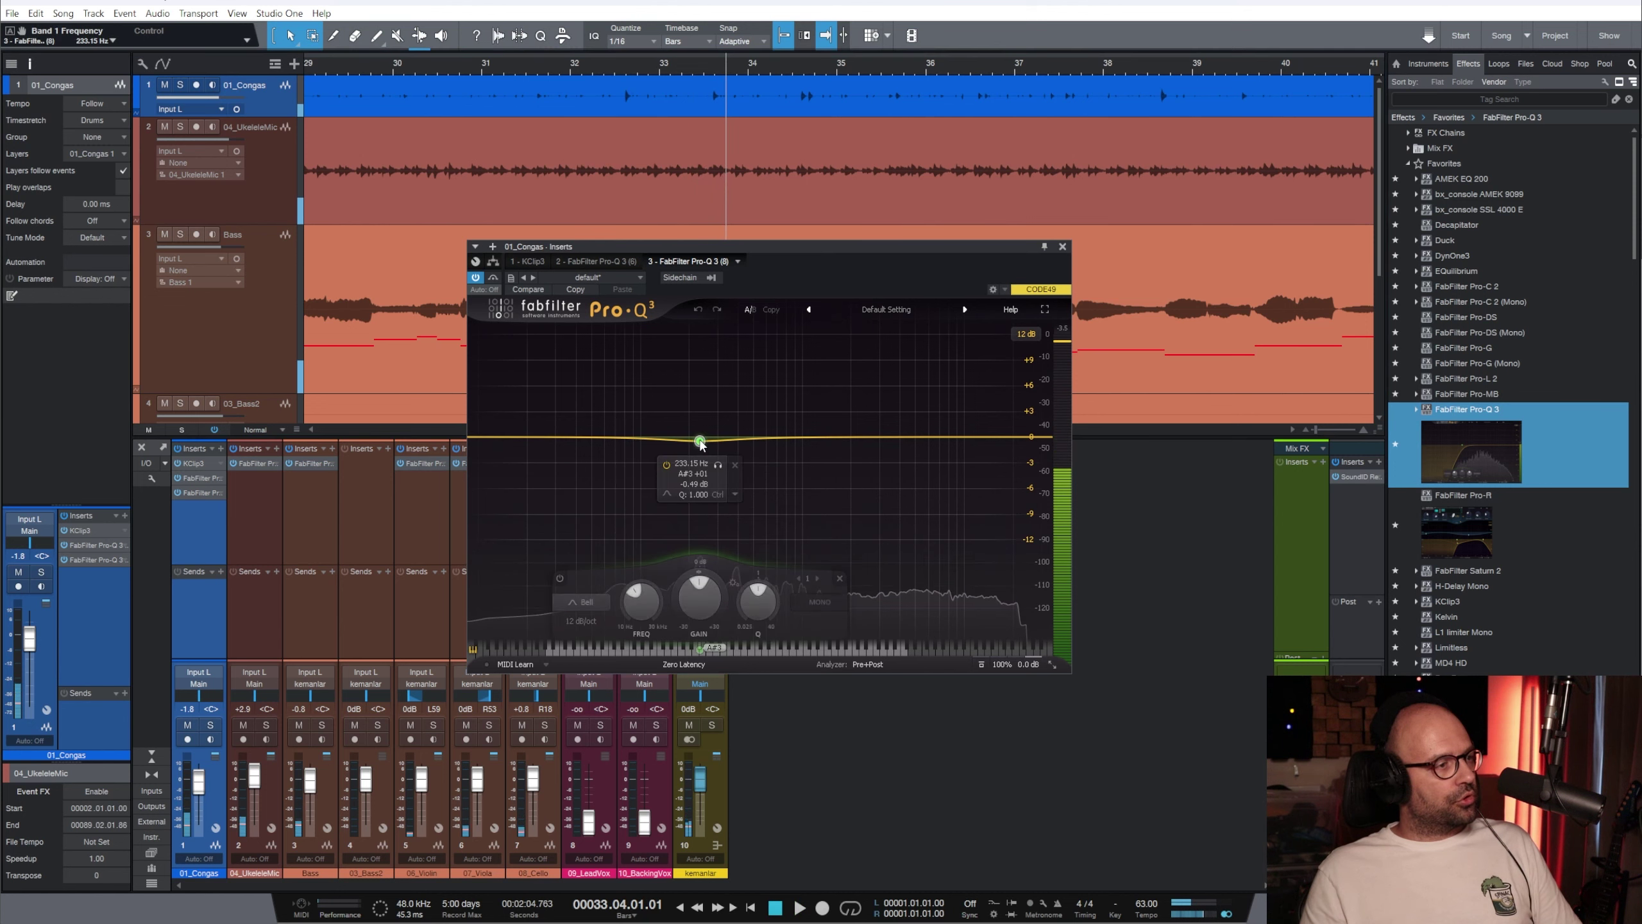
{"action": "left_click_drag", "start_coordinate": [276, 119], "coordinate": [276, 220]}
{"action": "key", "text": "e"}
{"action": "key", "text": "e"}
{"action": "left_click", "coordinate": [678, 67]}
{"action": "key", "text": "e"}
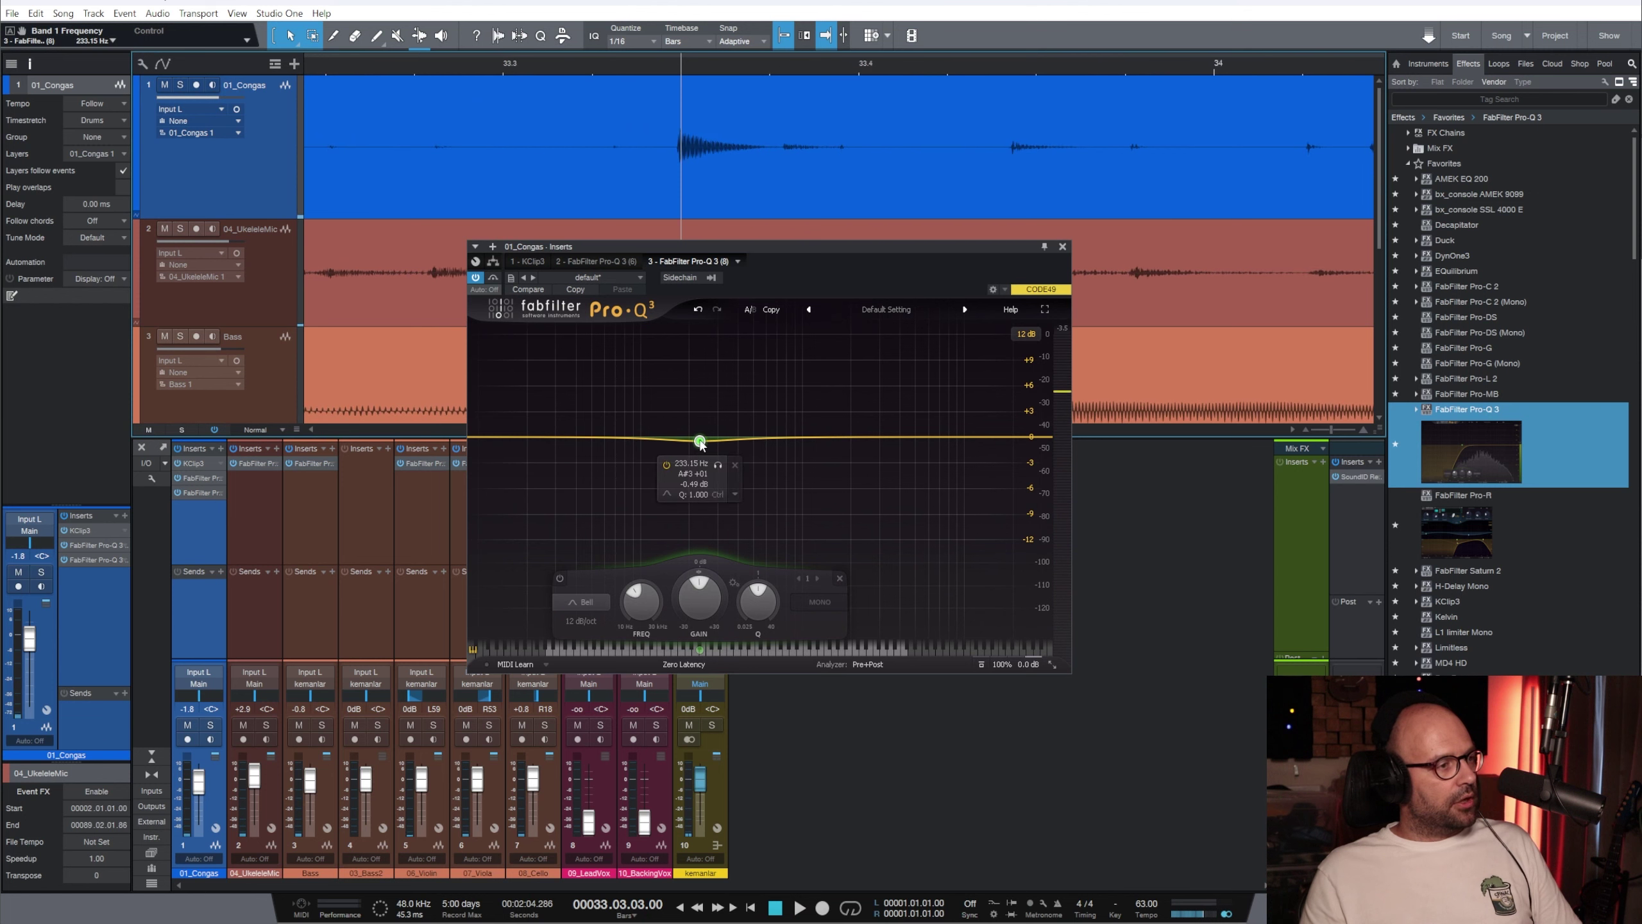
Make the congas' 229 Hz band dynamic with a range of about -8.4 dB and Q of about 3, and audition it
{"action": "left_click", "coordinate": [735, 495]}
{"action": "left_click", "coordinate": [794, 545]}
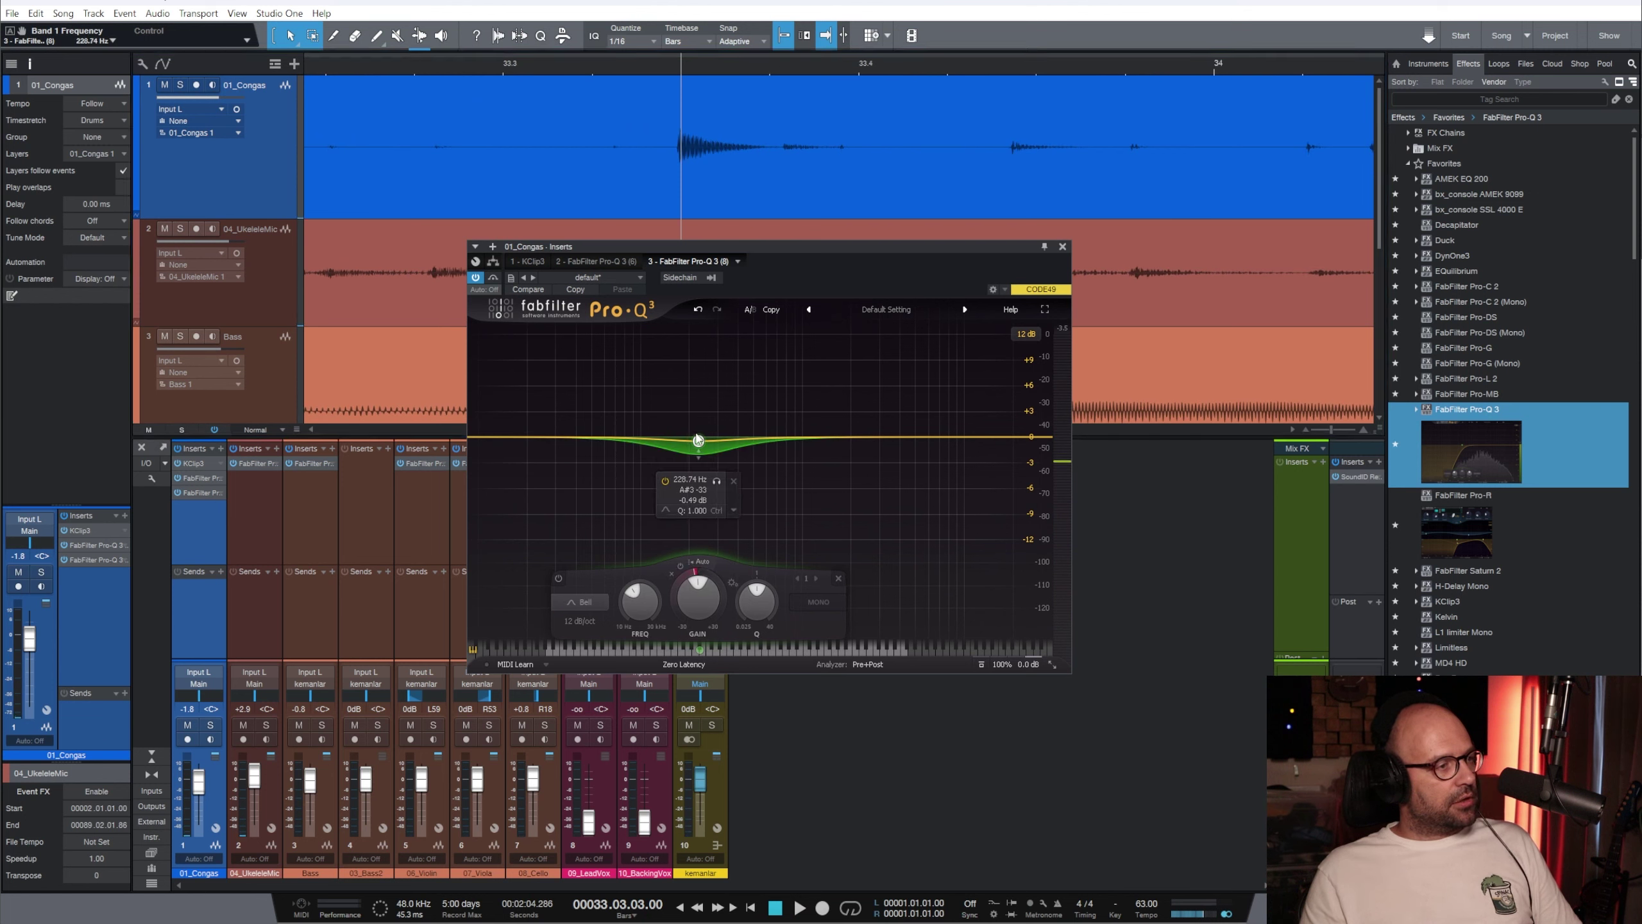
{"action": "left_click_drag", "start_coordinate": [701, 455], "coordinate": [700, 506]}
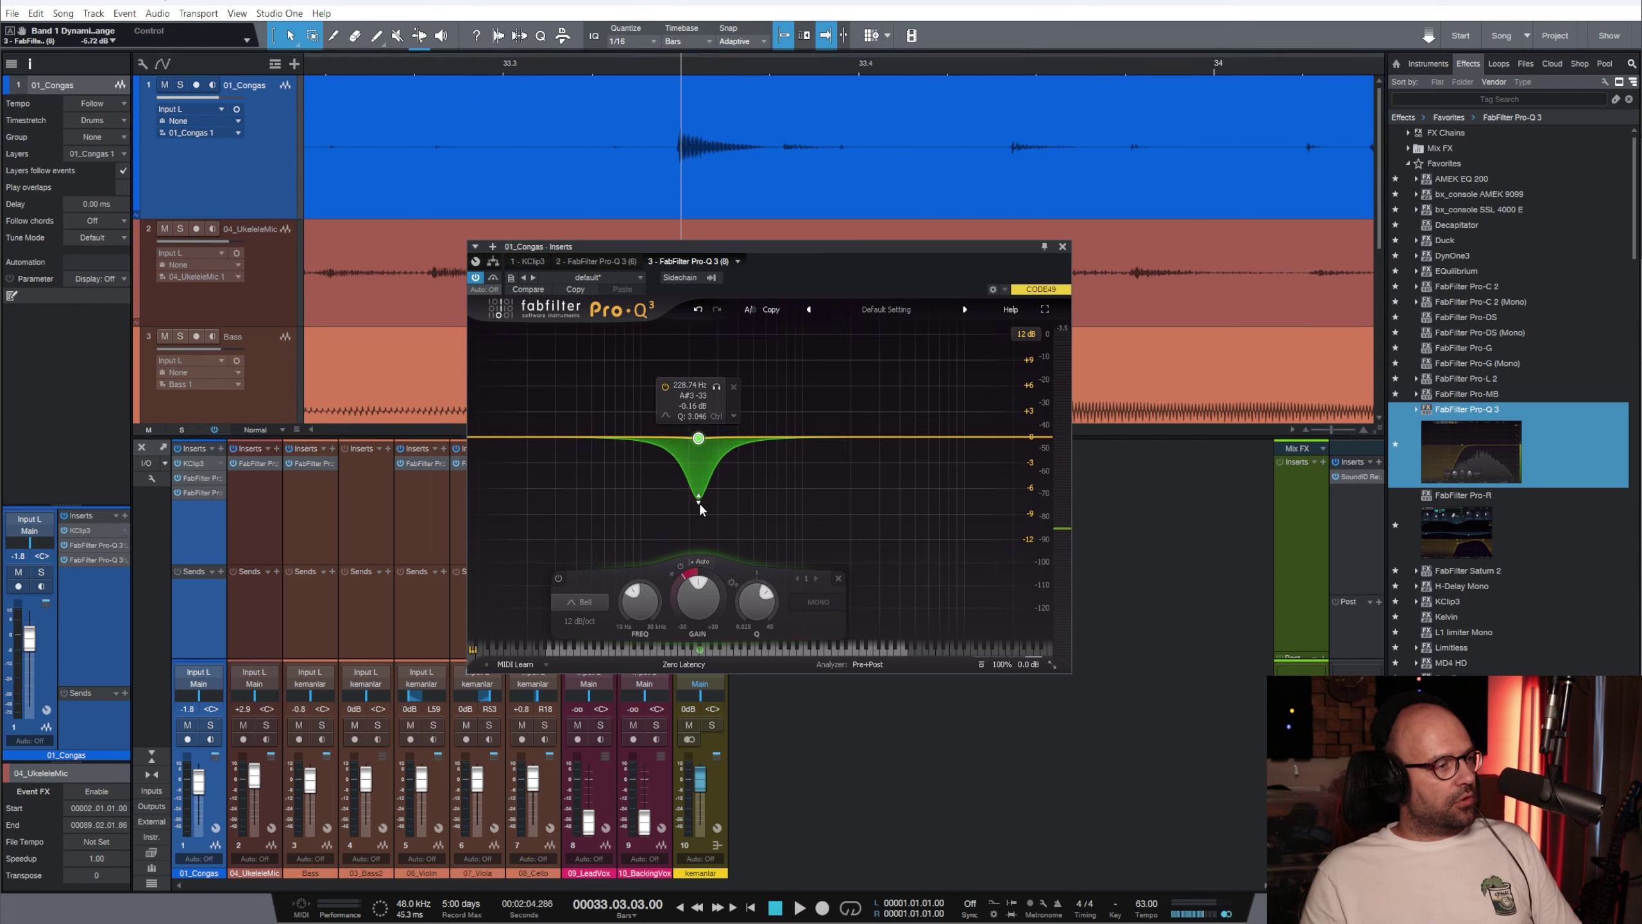
{"action": "left_click", "coordinate": [552, 66]}
{"action": "key", "text": "space"}
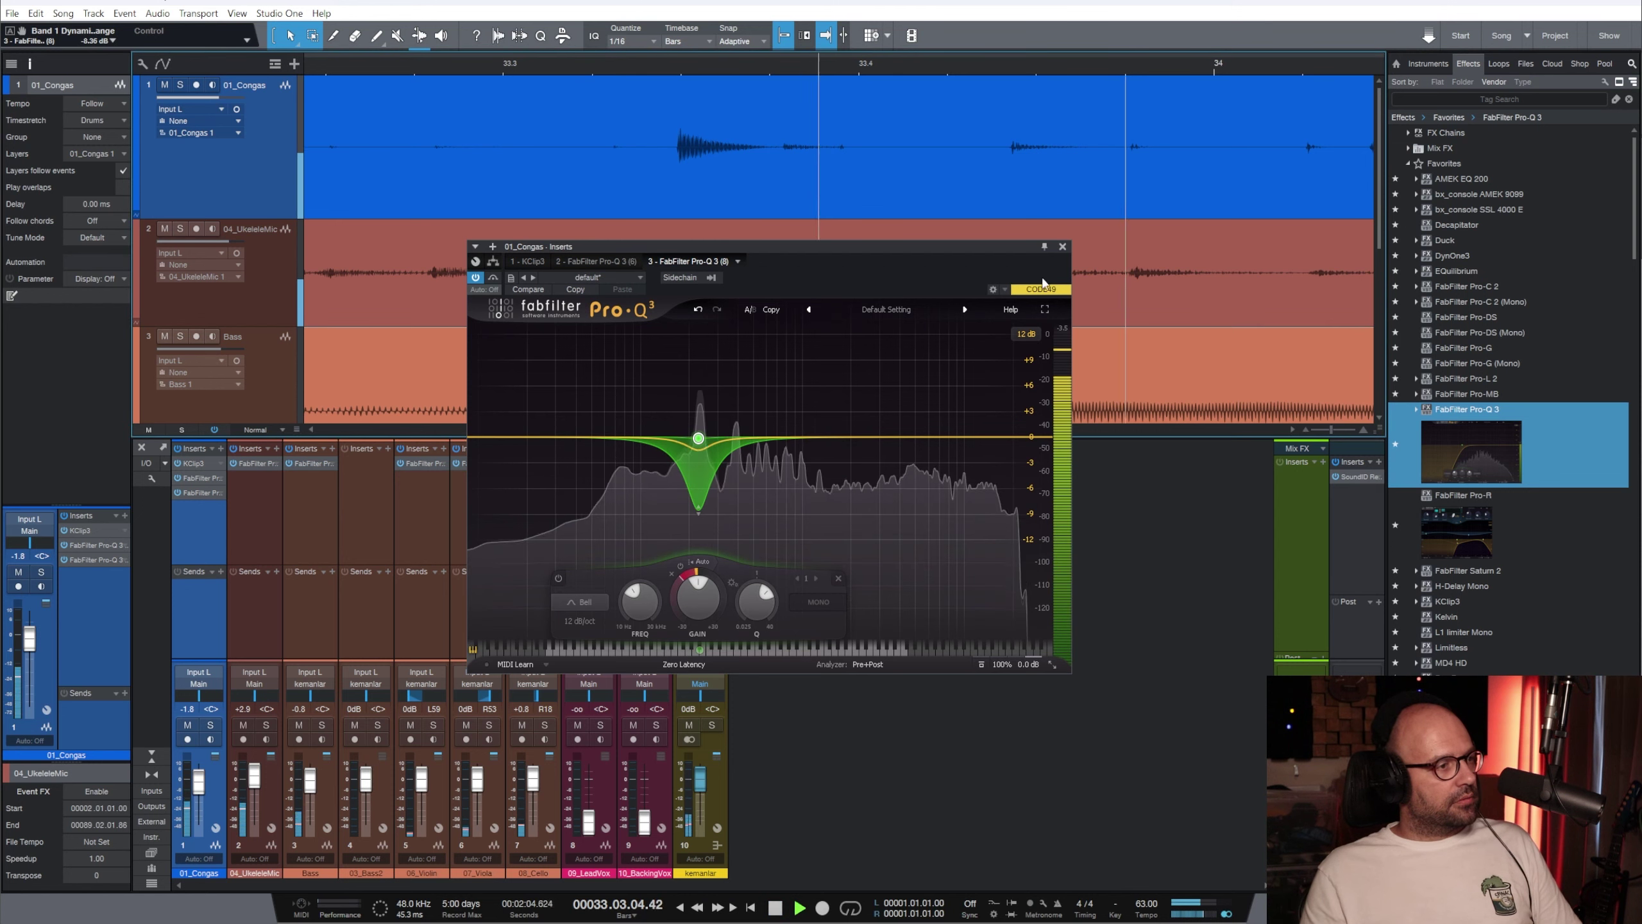
Deepen the band's dynamic range to about -13.6 dB during playback and close the congas EQ
{"action": "key", "text": "w"}
{"action": "key", "text": "w"}
{"action": "key", "text": "w"}
{"action": "key", "text": "w"}
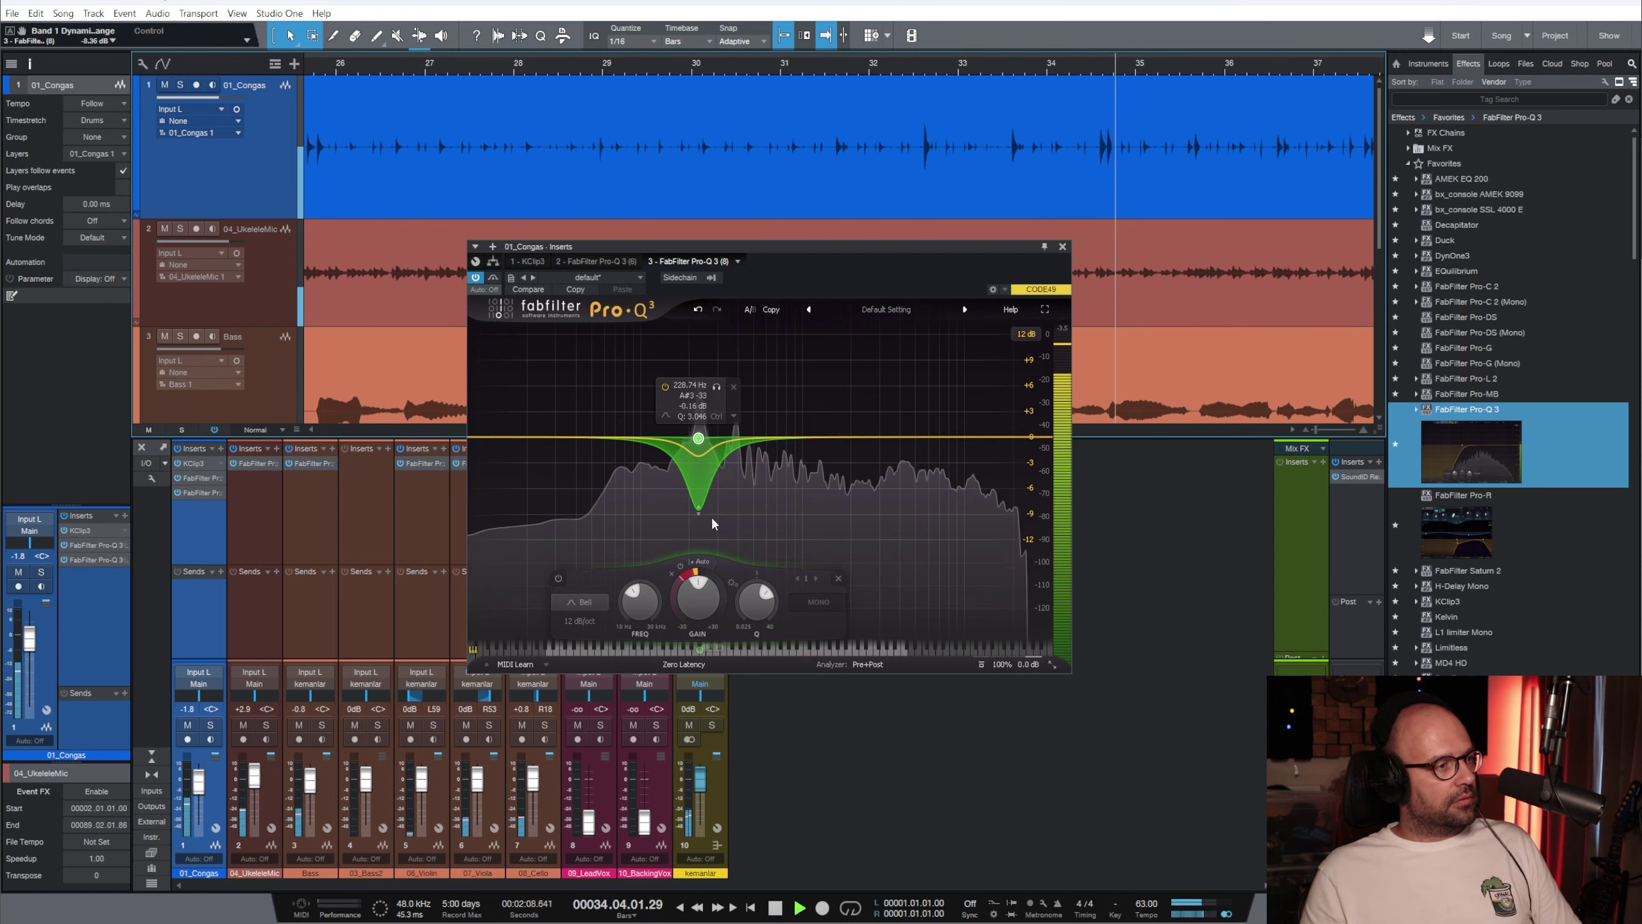
{"action": "key", "text": "w"}
{"action": "left_click_drag", "start_coordinate": [698, 511], "coordinate": [696, 556]}
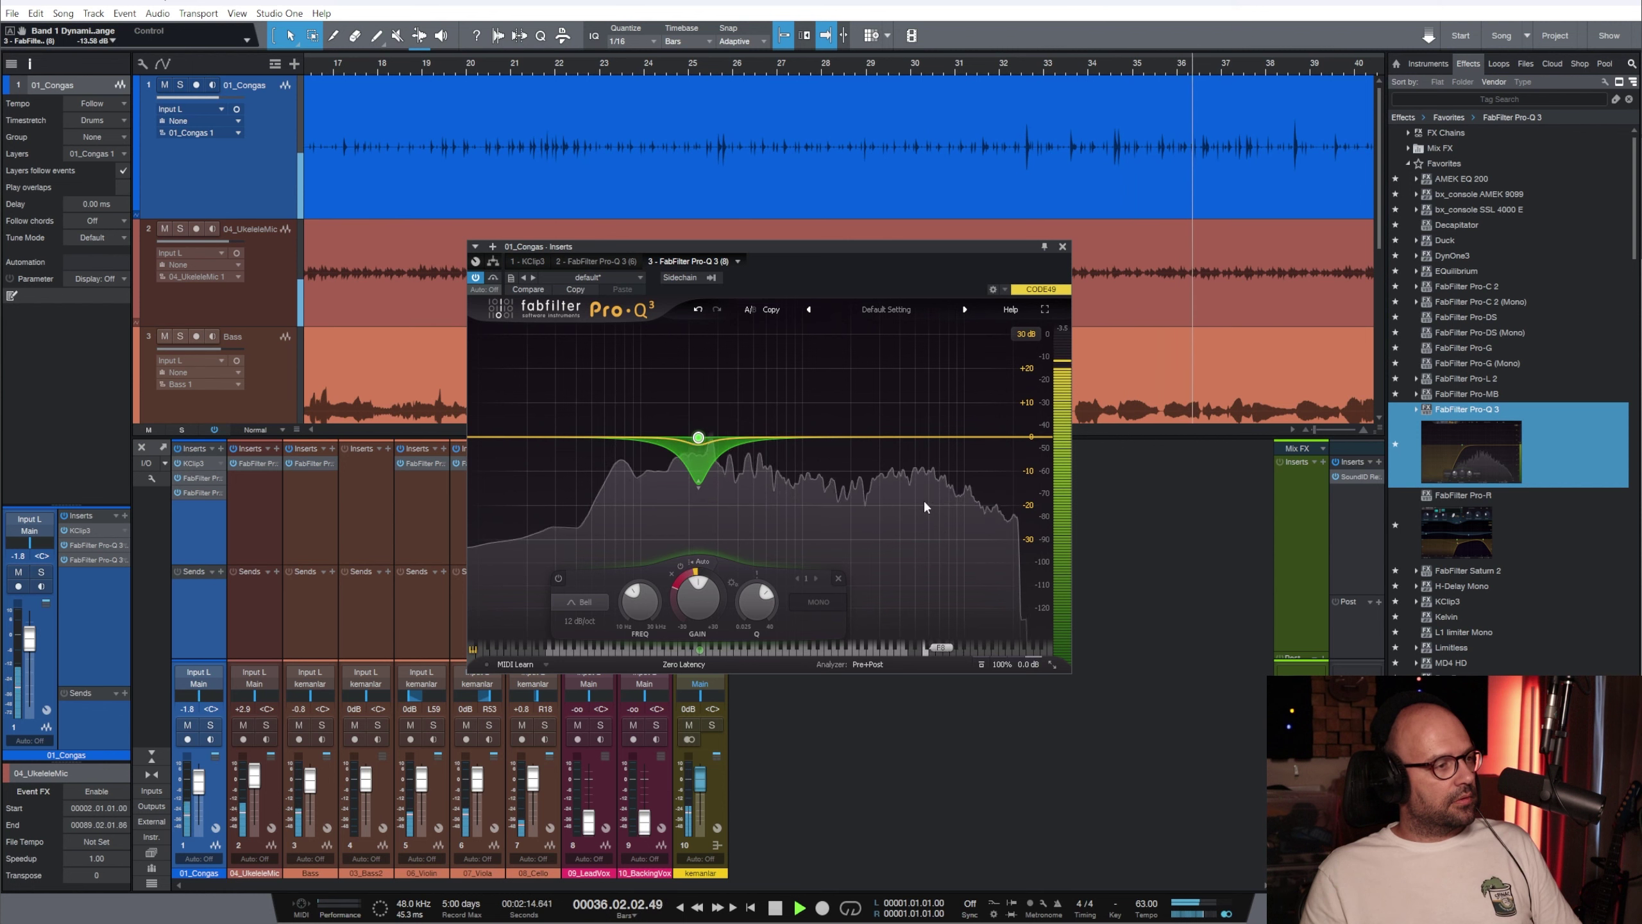
{"action": "key", "text": "space"}
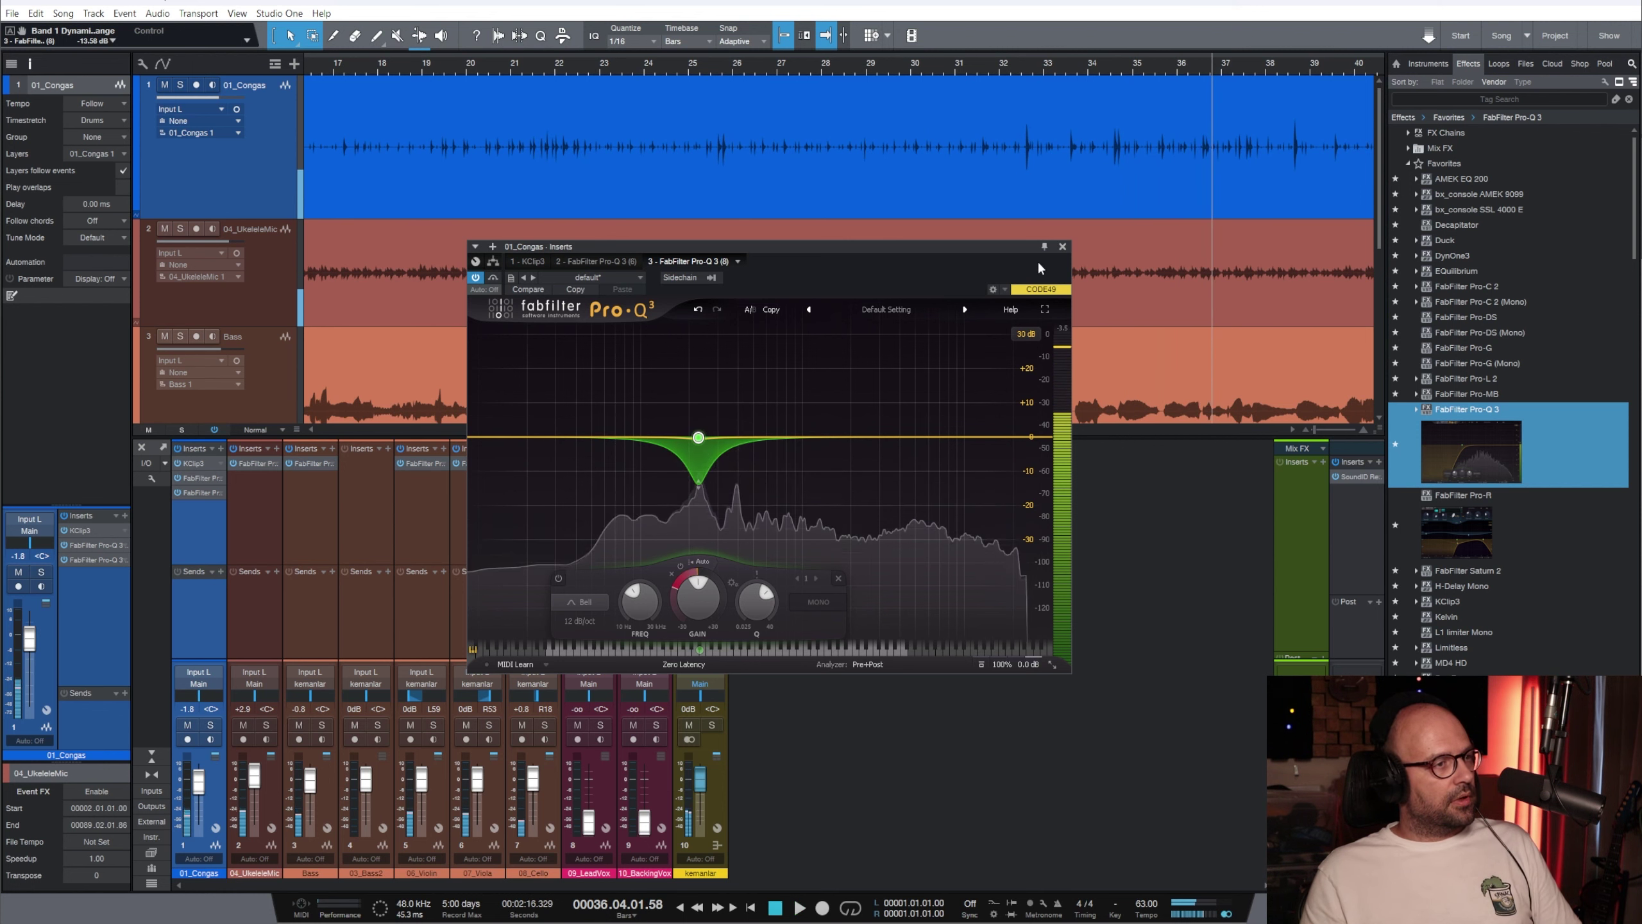
{"action": "left_click", "coordinate": [1062, 247]}
Audition the congas from bar 32 with the dynamic EQ bypassed, re-enable it and move it ahead of KClip3 in the inserts
{"action": "scroll", "coordinate": [1013, 68], "scroll_direction": "up", "scroll_amount": 2}
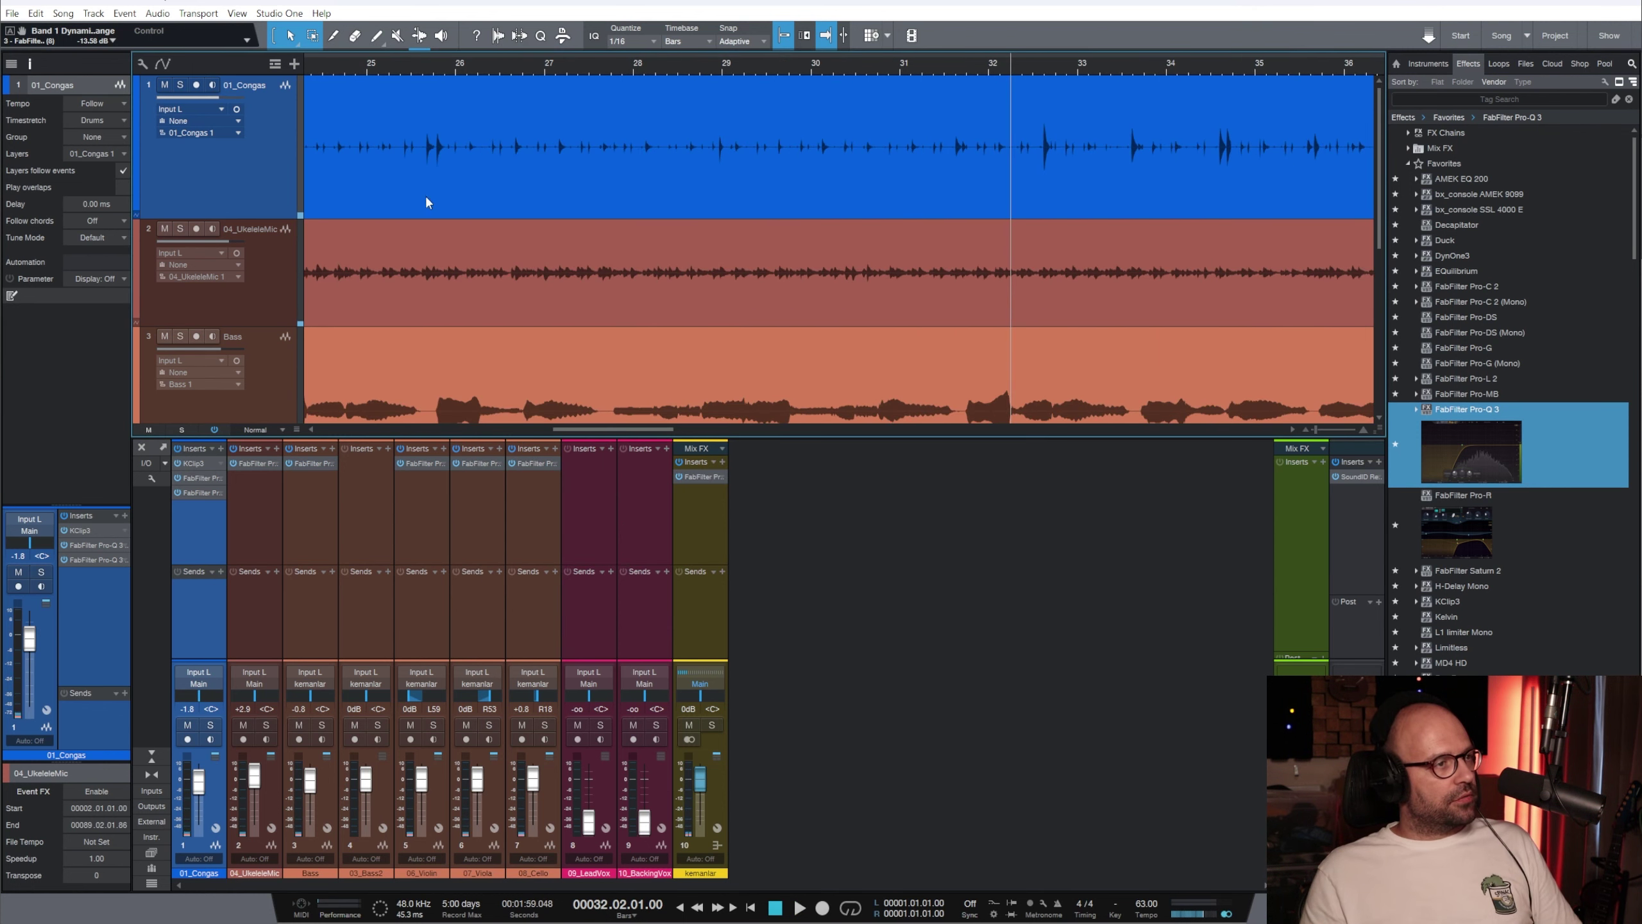
{"action": "left_click", "coordinate": [88, 560]}
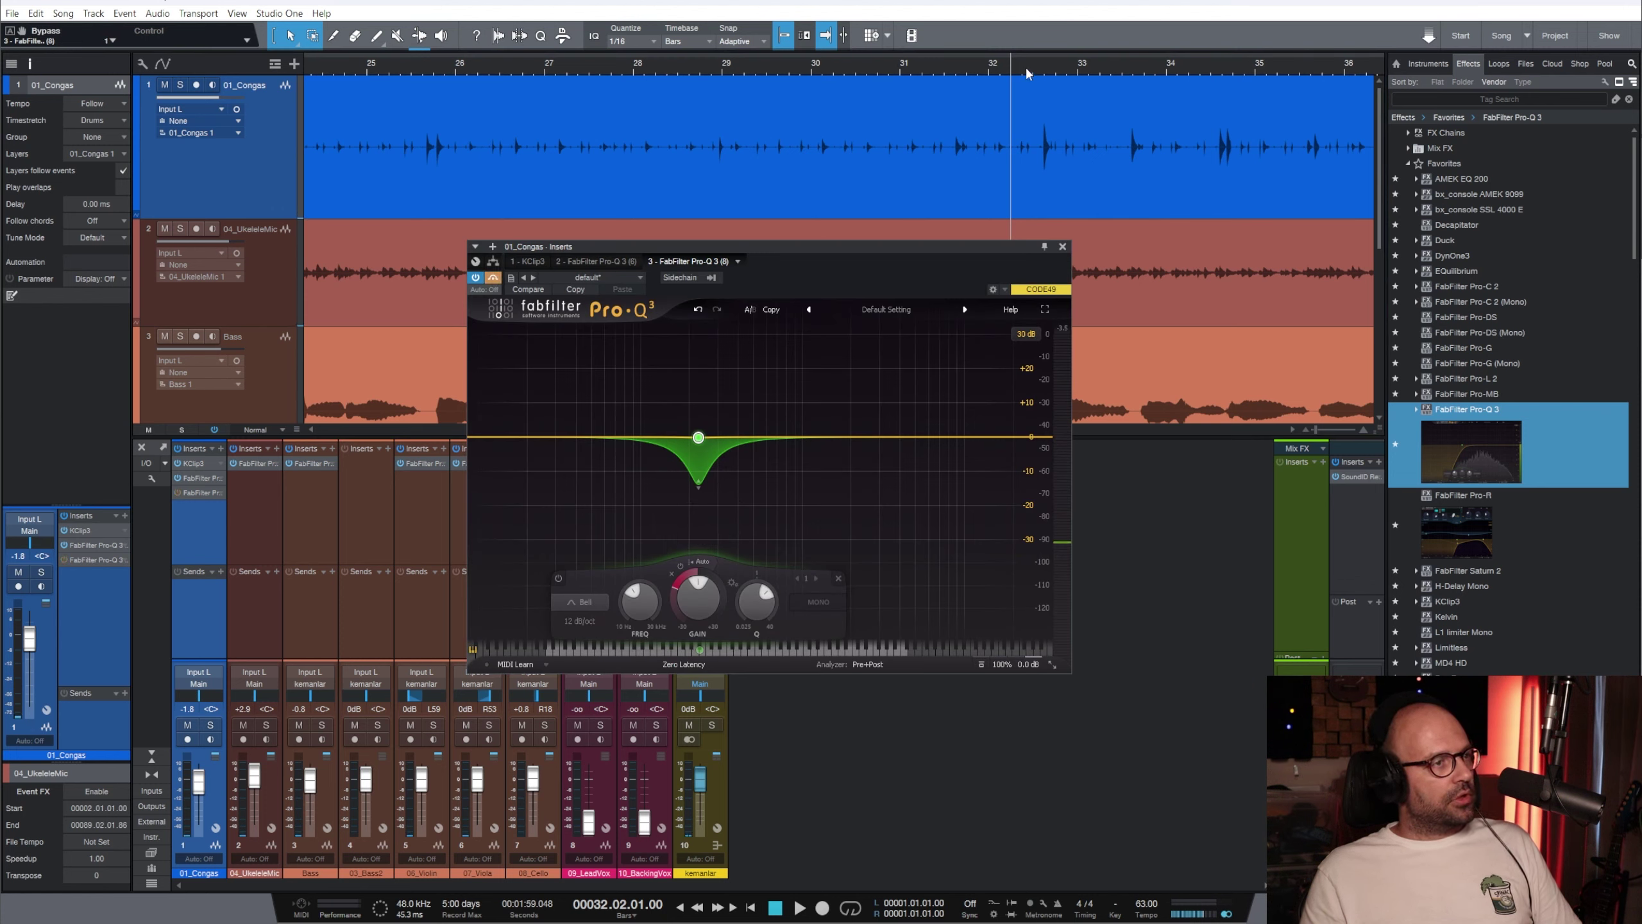
{"action": "key", "text": "space"}
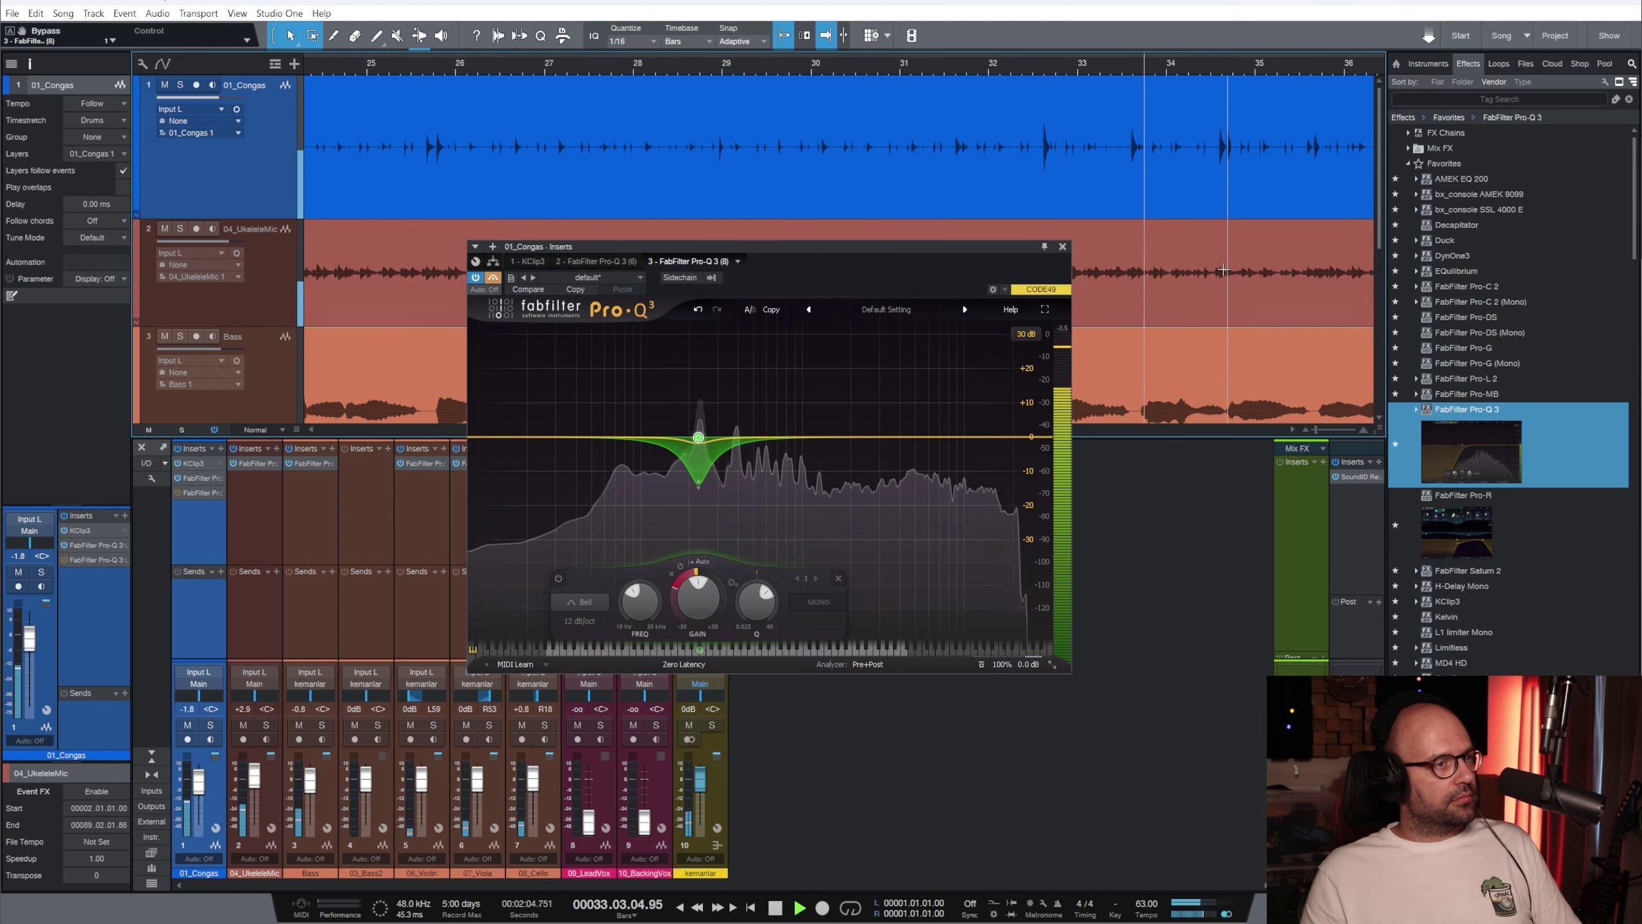
{"action": "mouse_move", "coordinate": [681, 484]}
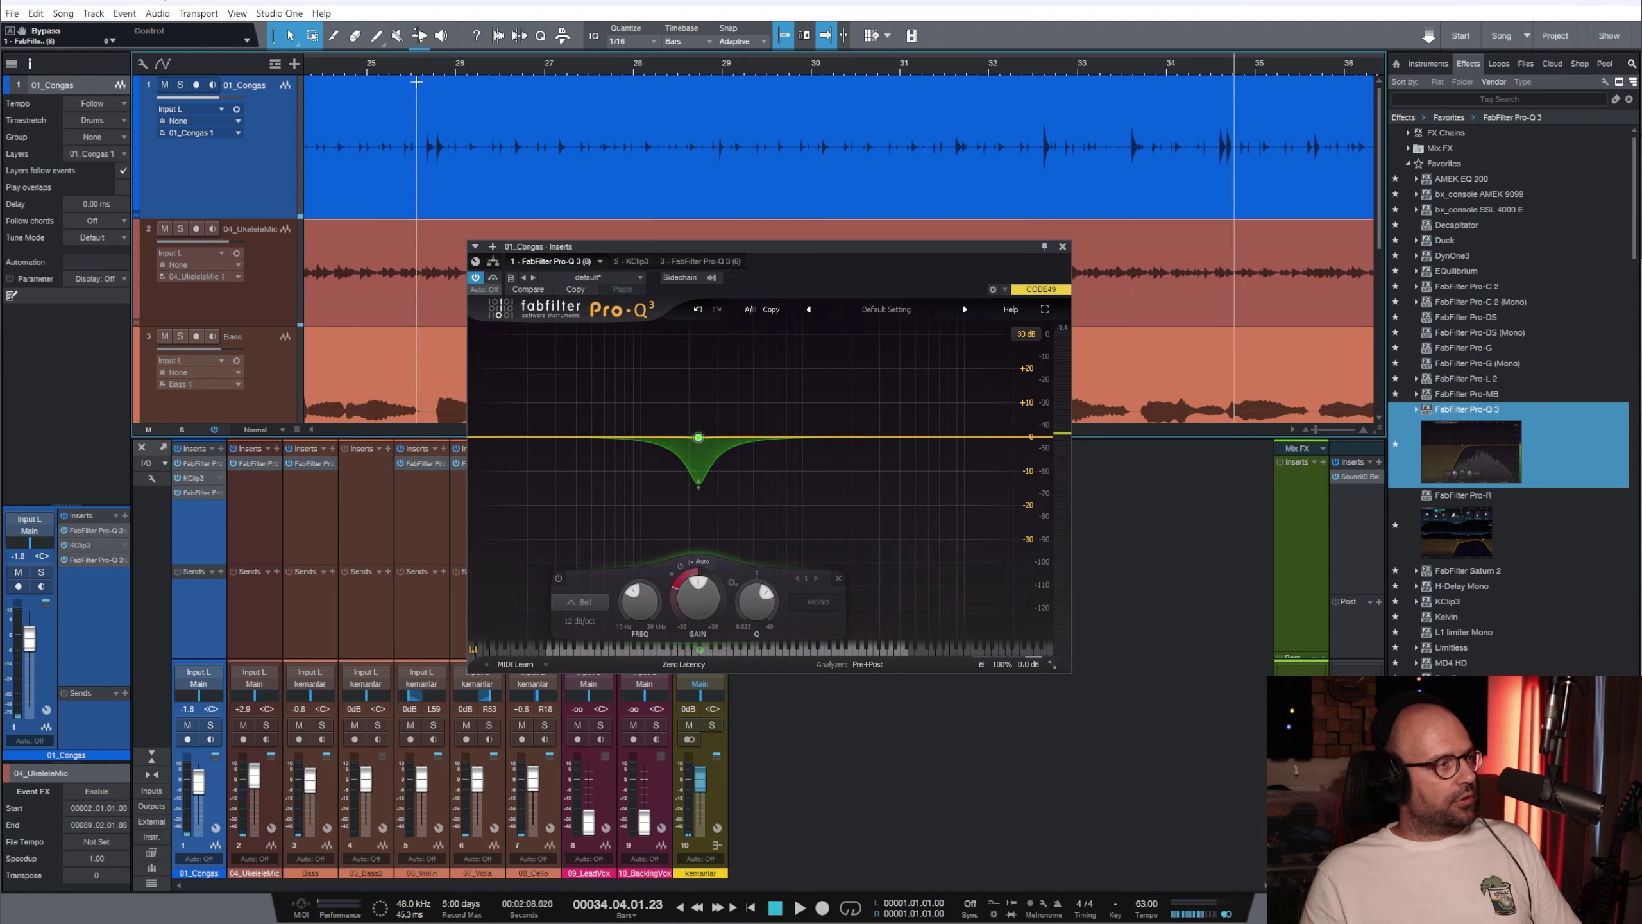
{"action": "key", "text": "space"}
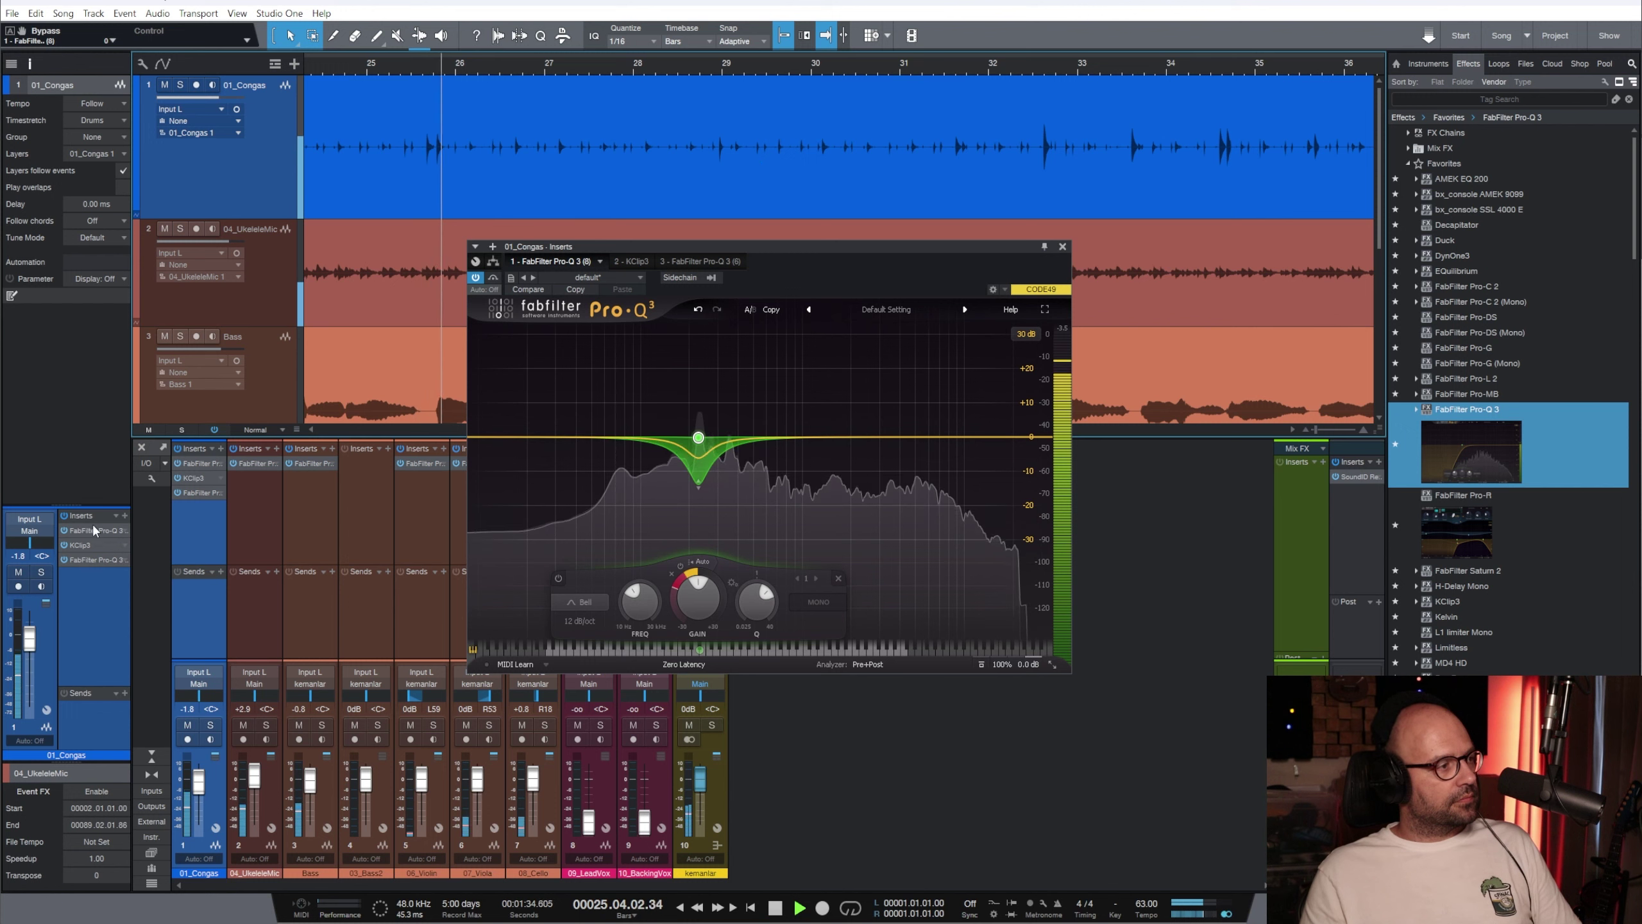
Adjust the input gain of the congas' KClip3 to about 15.2 dB while auditioning from bar 25
{"action": "double_click", "coordinate": [97, 545]}
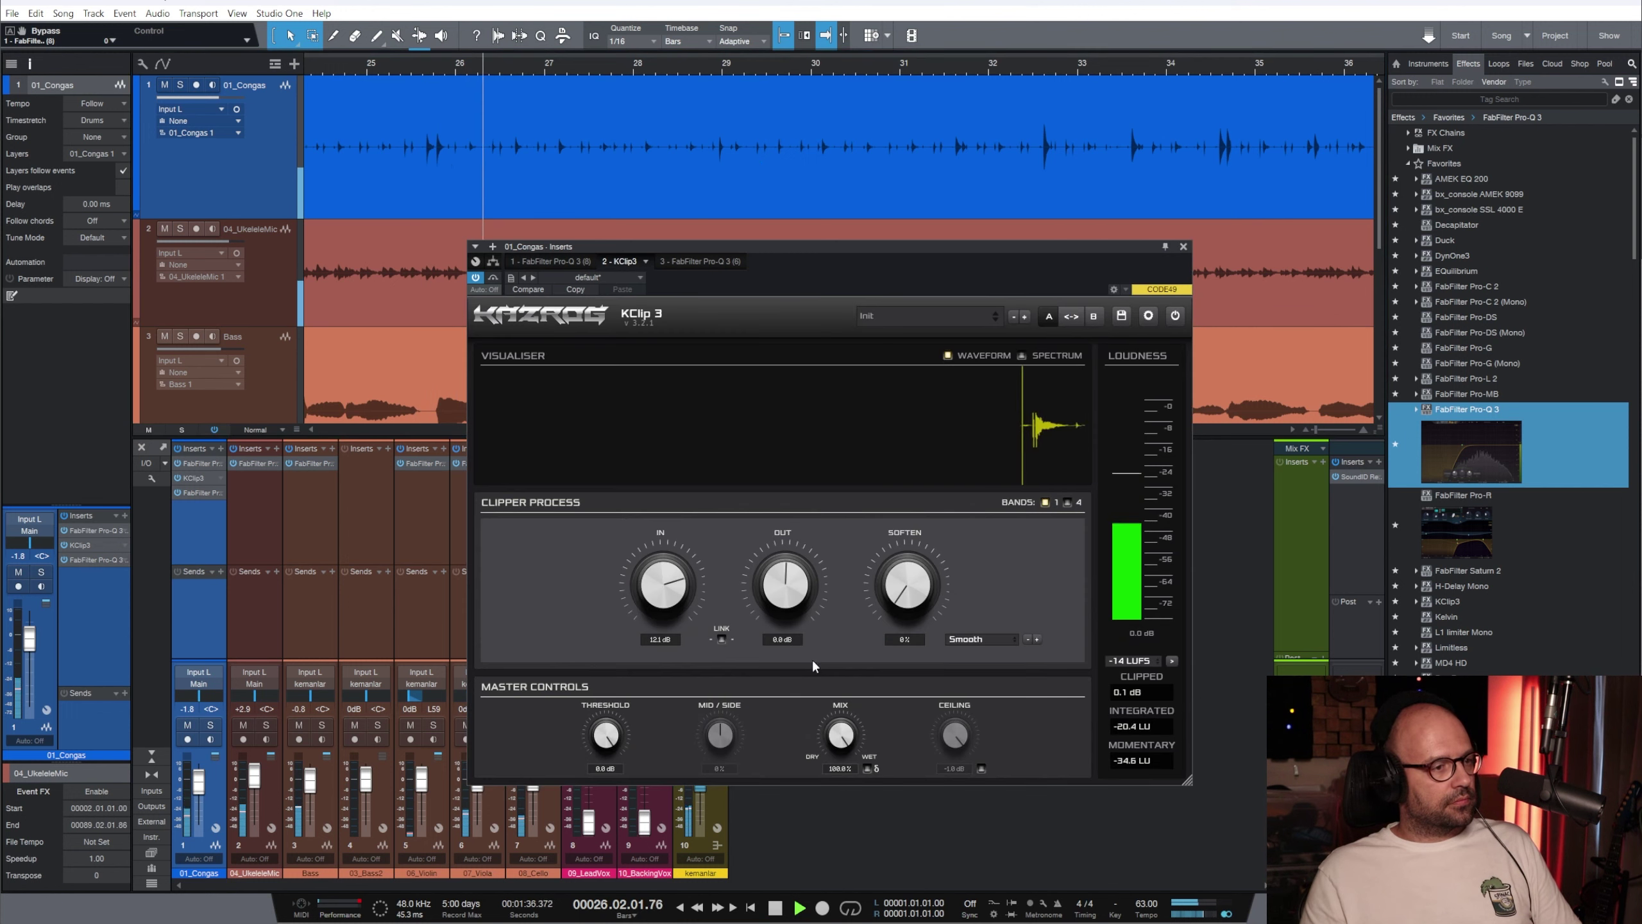
{"action": "left_click_drag", "start_coordinate": [647, 597], "coordinate": [670, 557]}
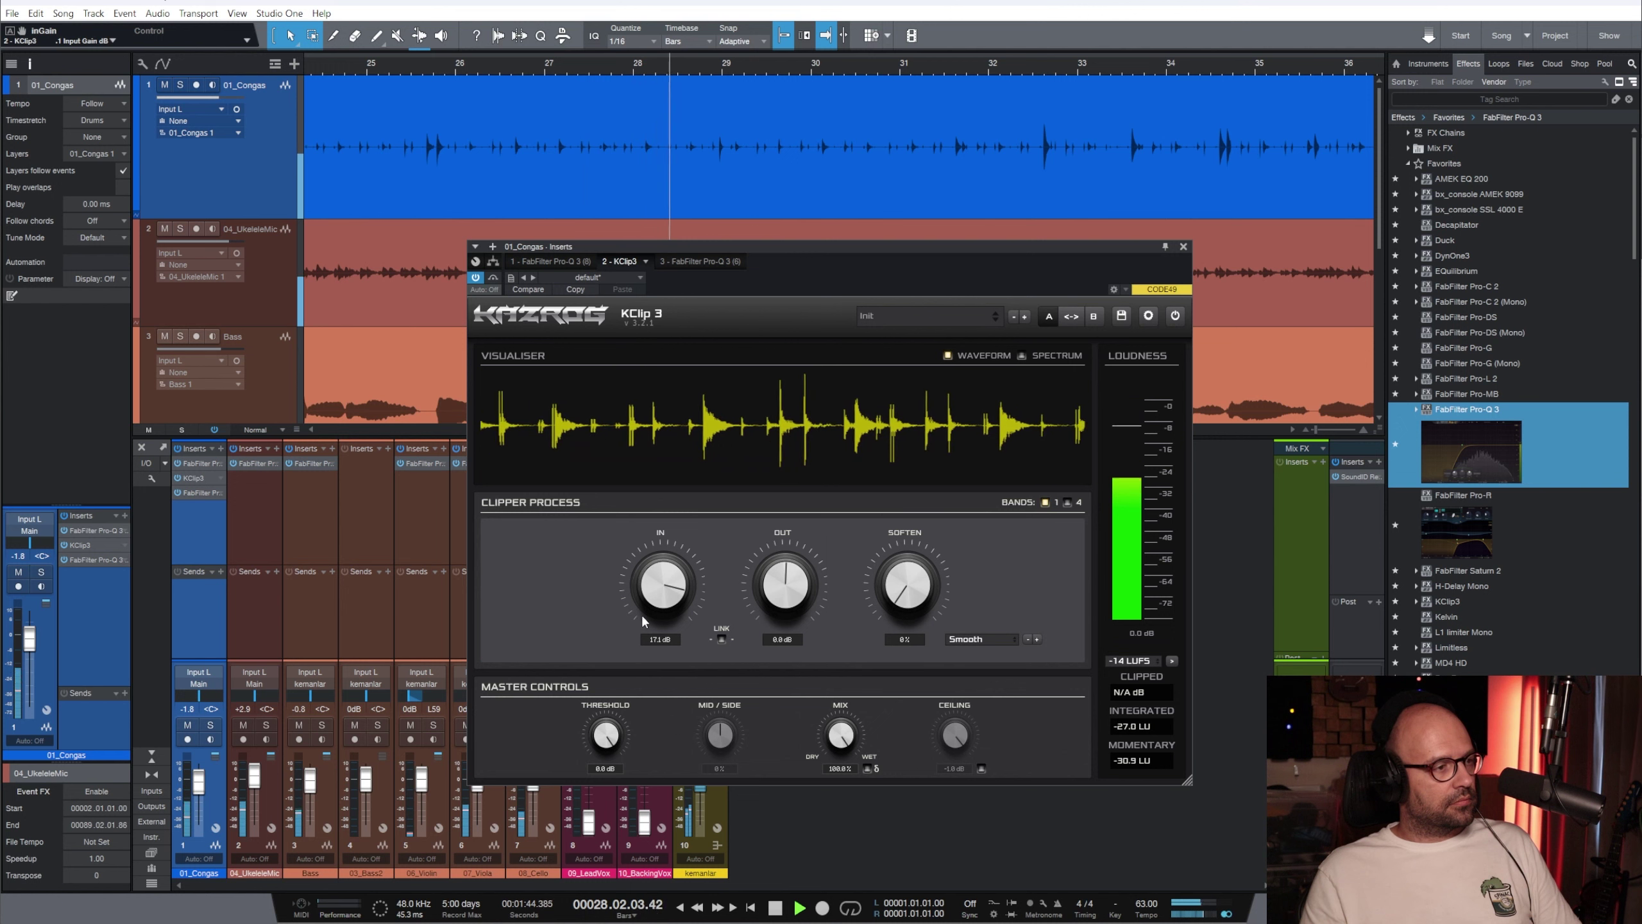
{"action": "key", "text": "space"}
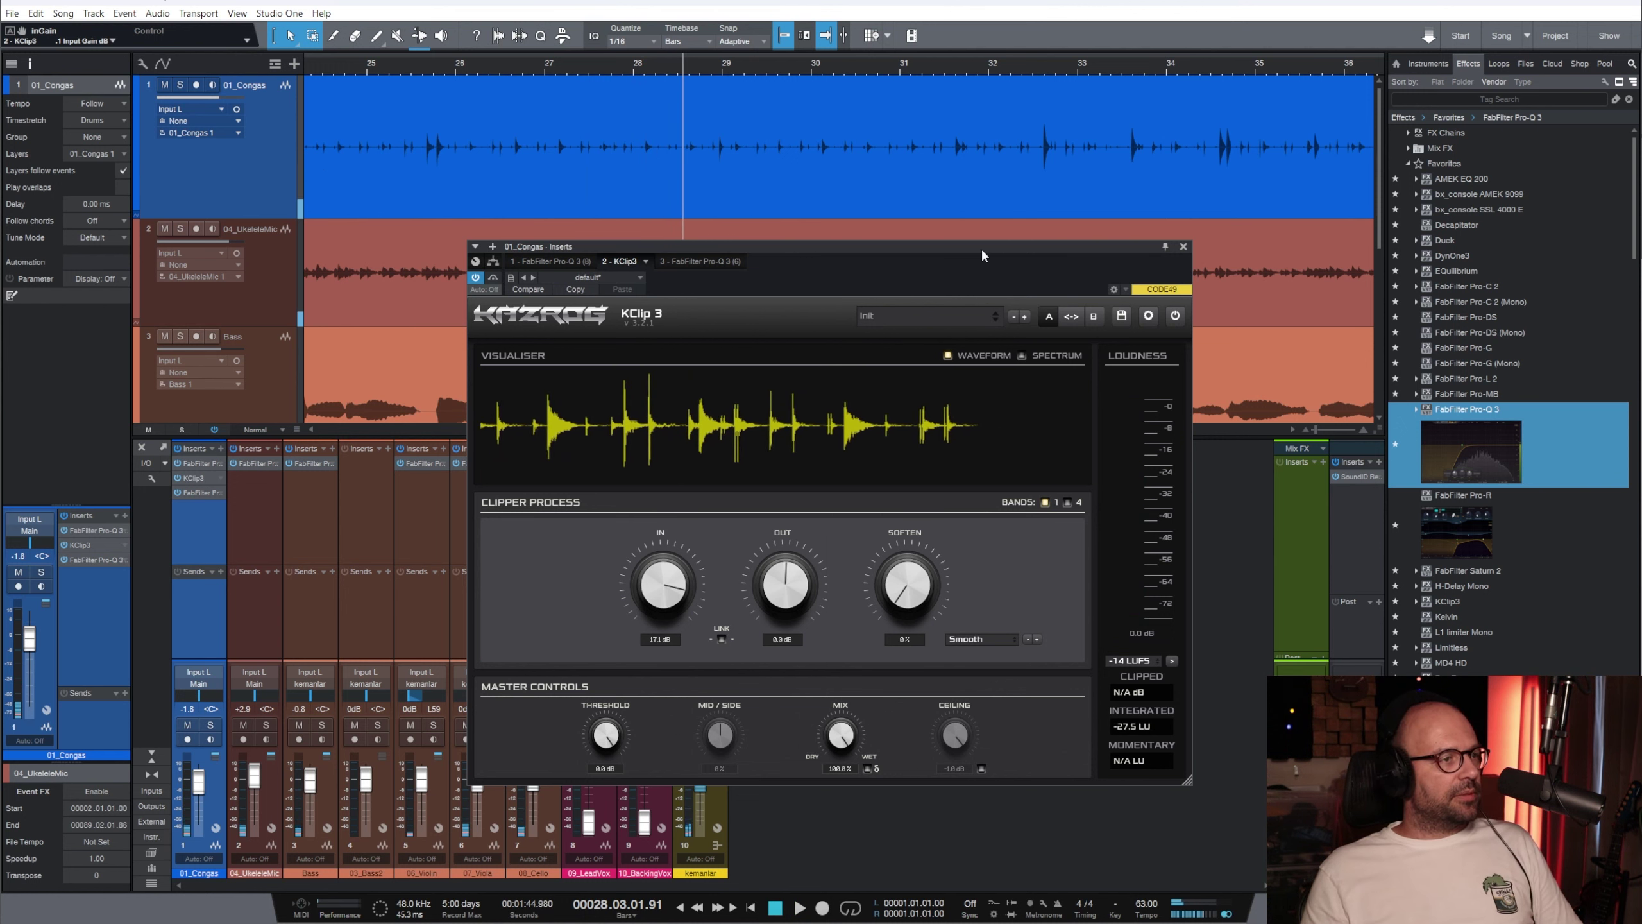
{"action": "left_click_drag", "start_coordinate": [982, 255], "coordinate": [947, 252]}
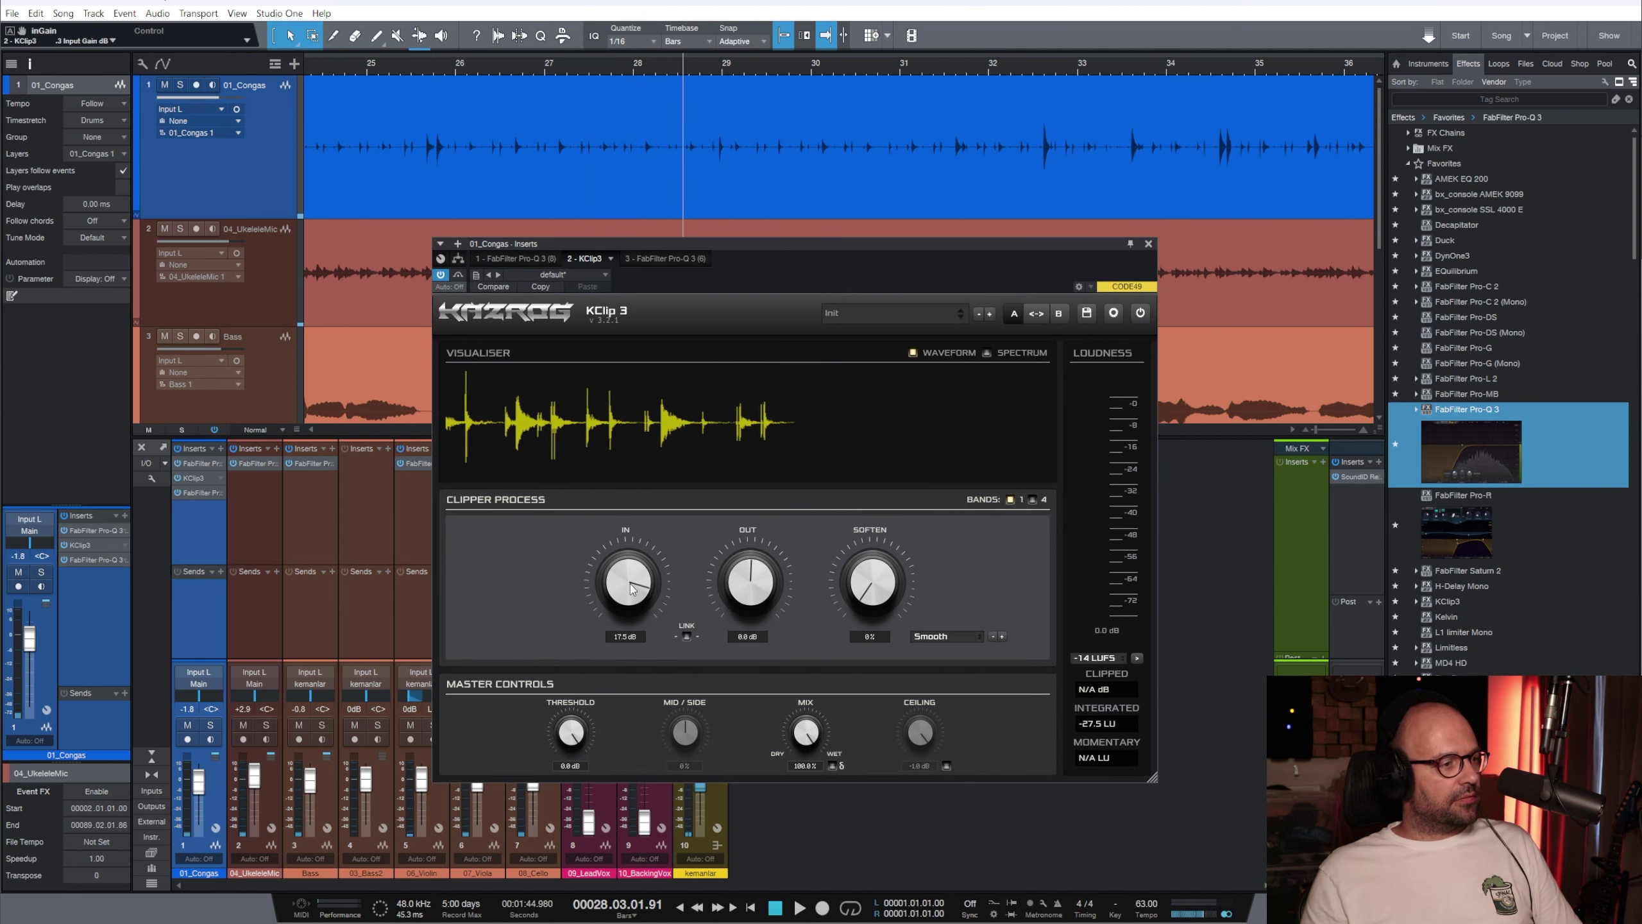
{"action": "left_click", "coordinate": [424, 74]}
{"action": "key", "text": "space"}
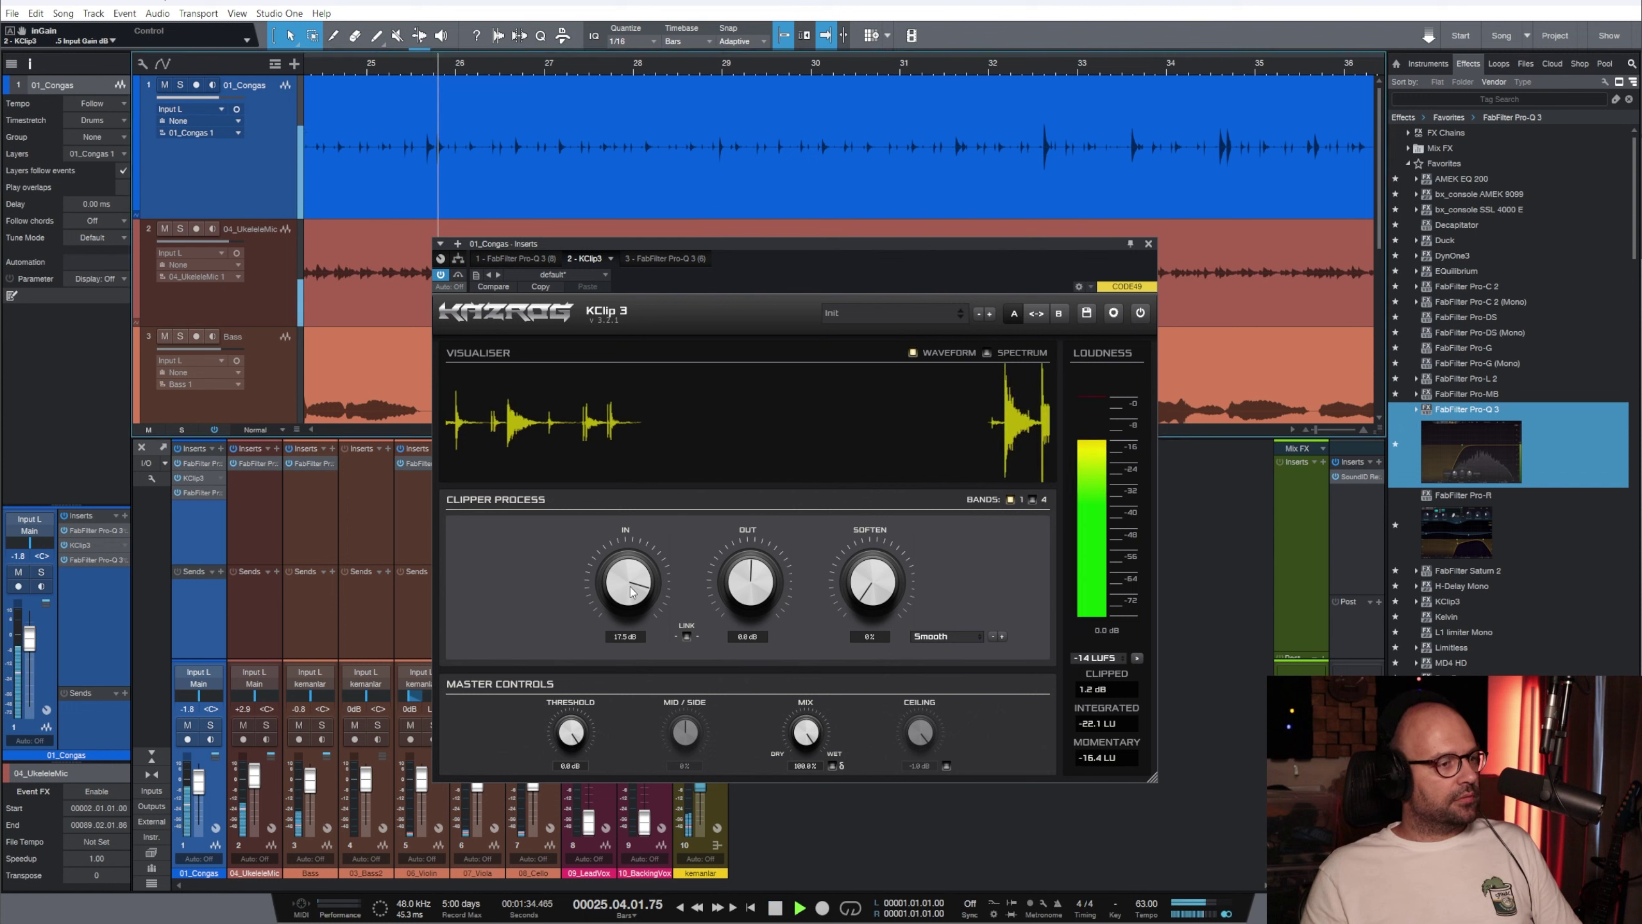
{"action": "key", "text": "space"}
{"action": "left_click_drag", "start_coordinate": [624, 594], "coordinate": [623, 613]}
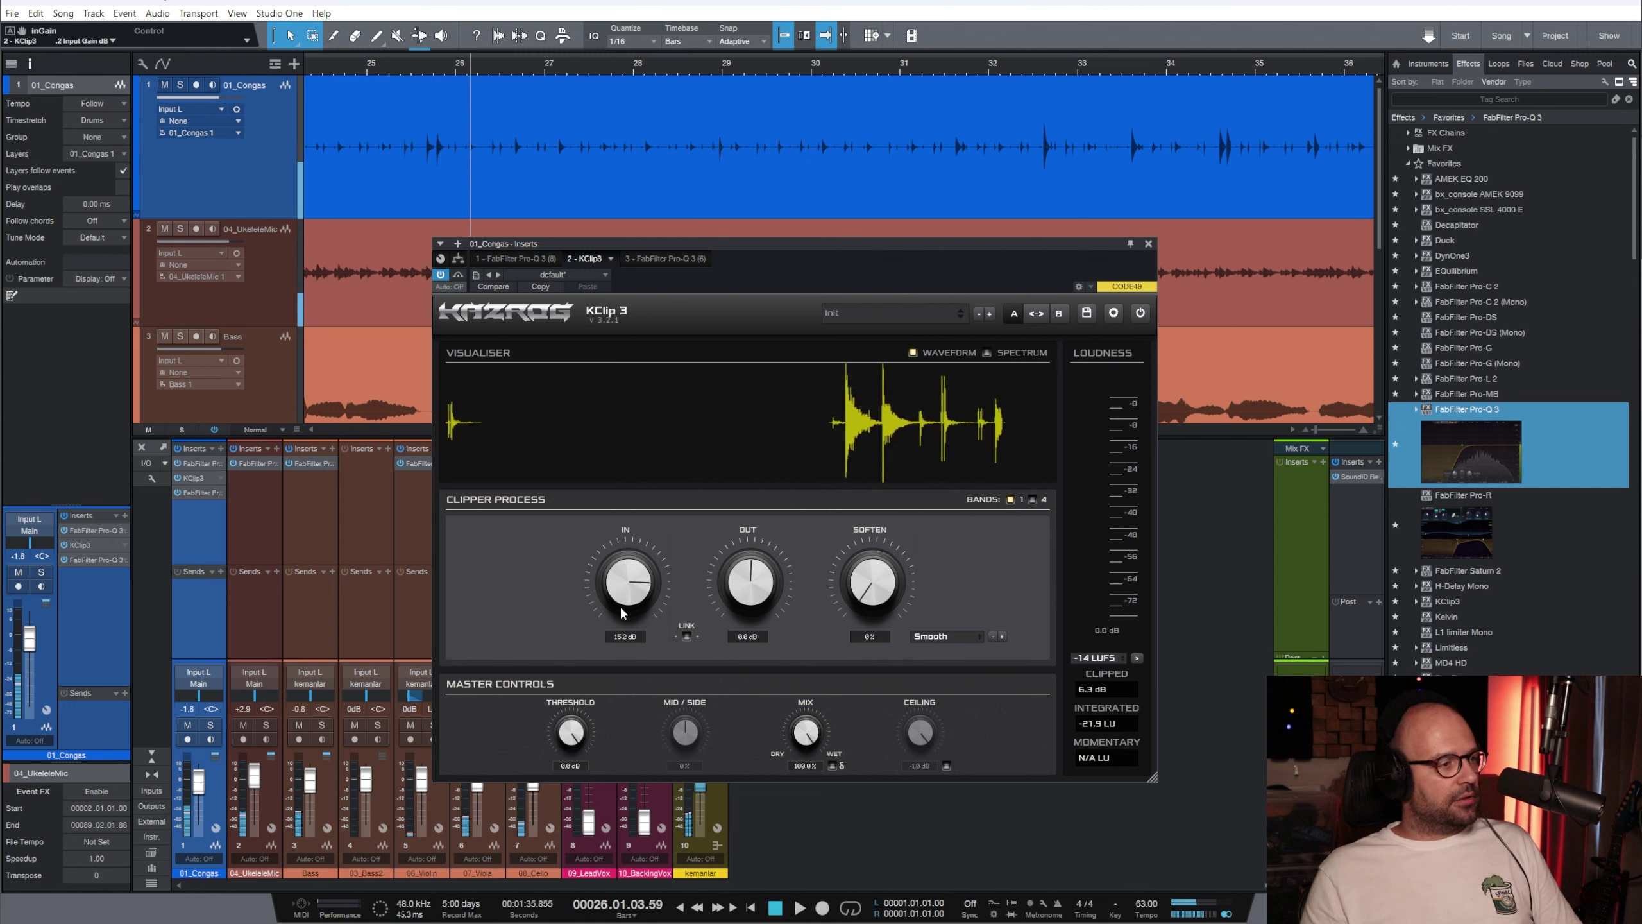
{"action": "key", "text": "space"}
{"action": "left_click", "coordinate": [1081, 690]}
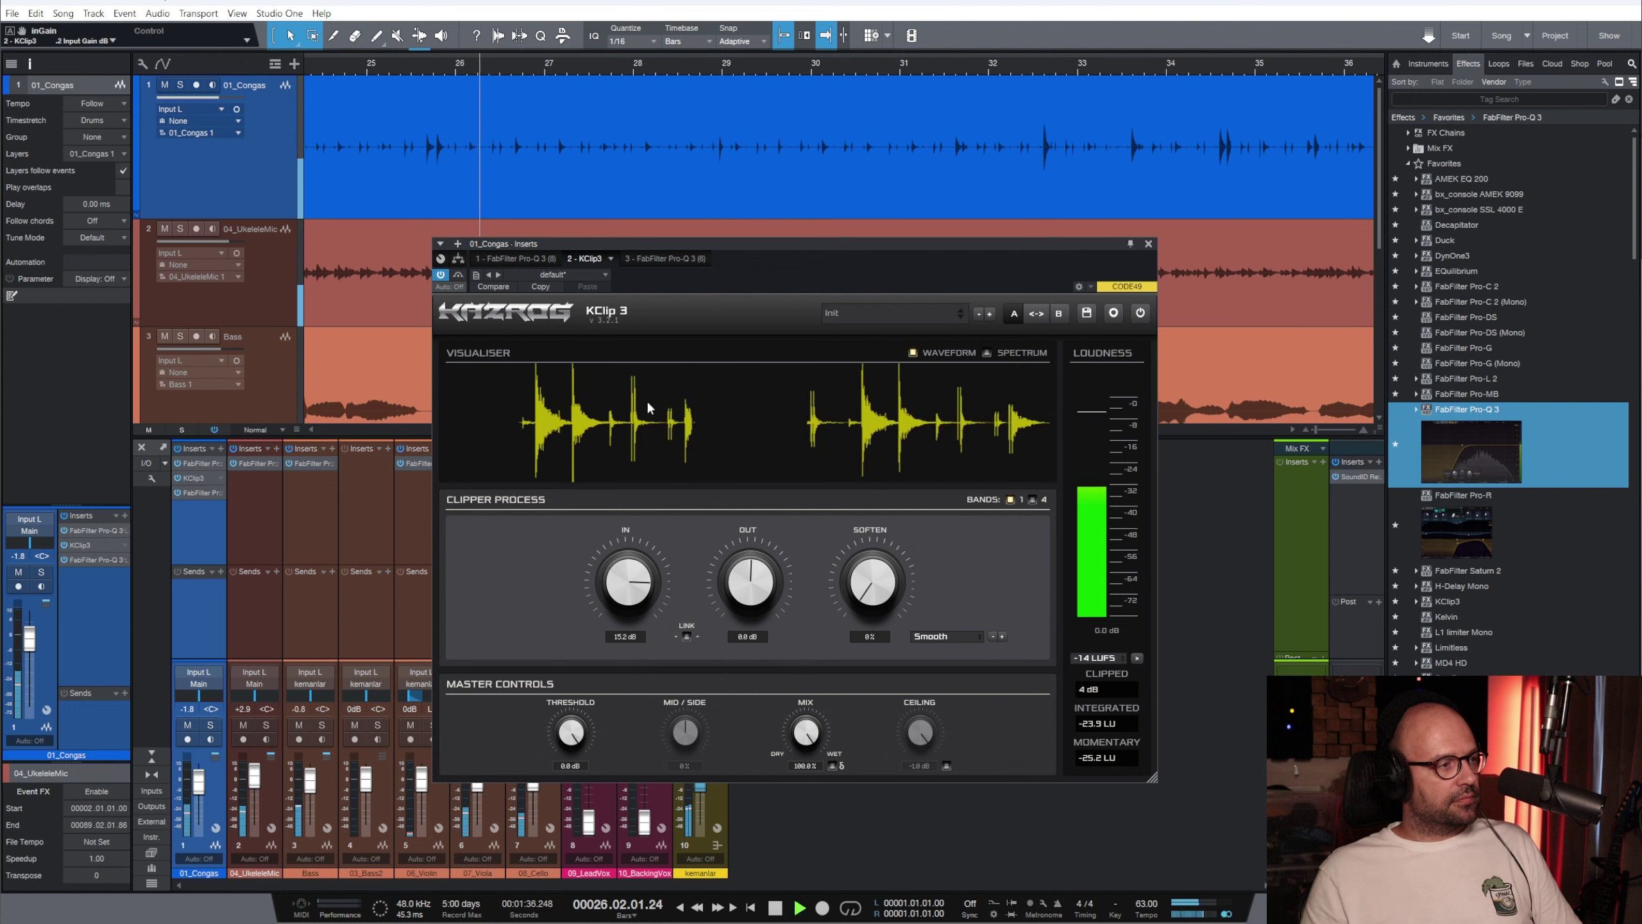
{"action": "key", "text": "space"}
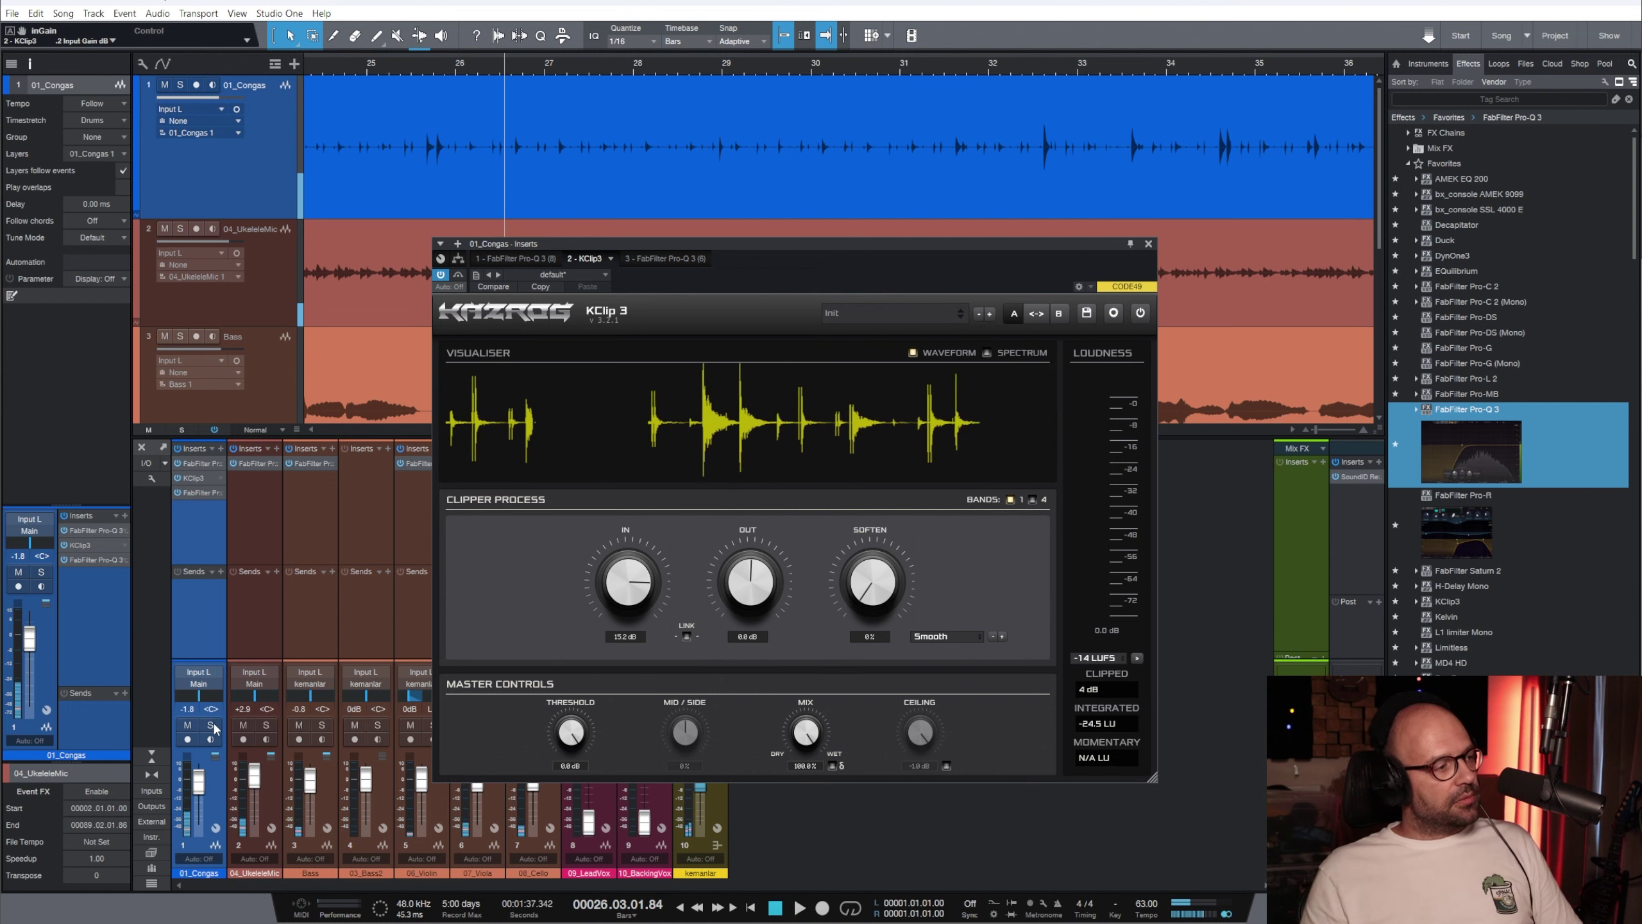
Solo 01_Congas, raise KClip3's input gain slightly and audition the hits after bar 25
{"action": "left_click", "coordinate": [211, 724]}
{"action": "key", "text": "space"}
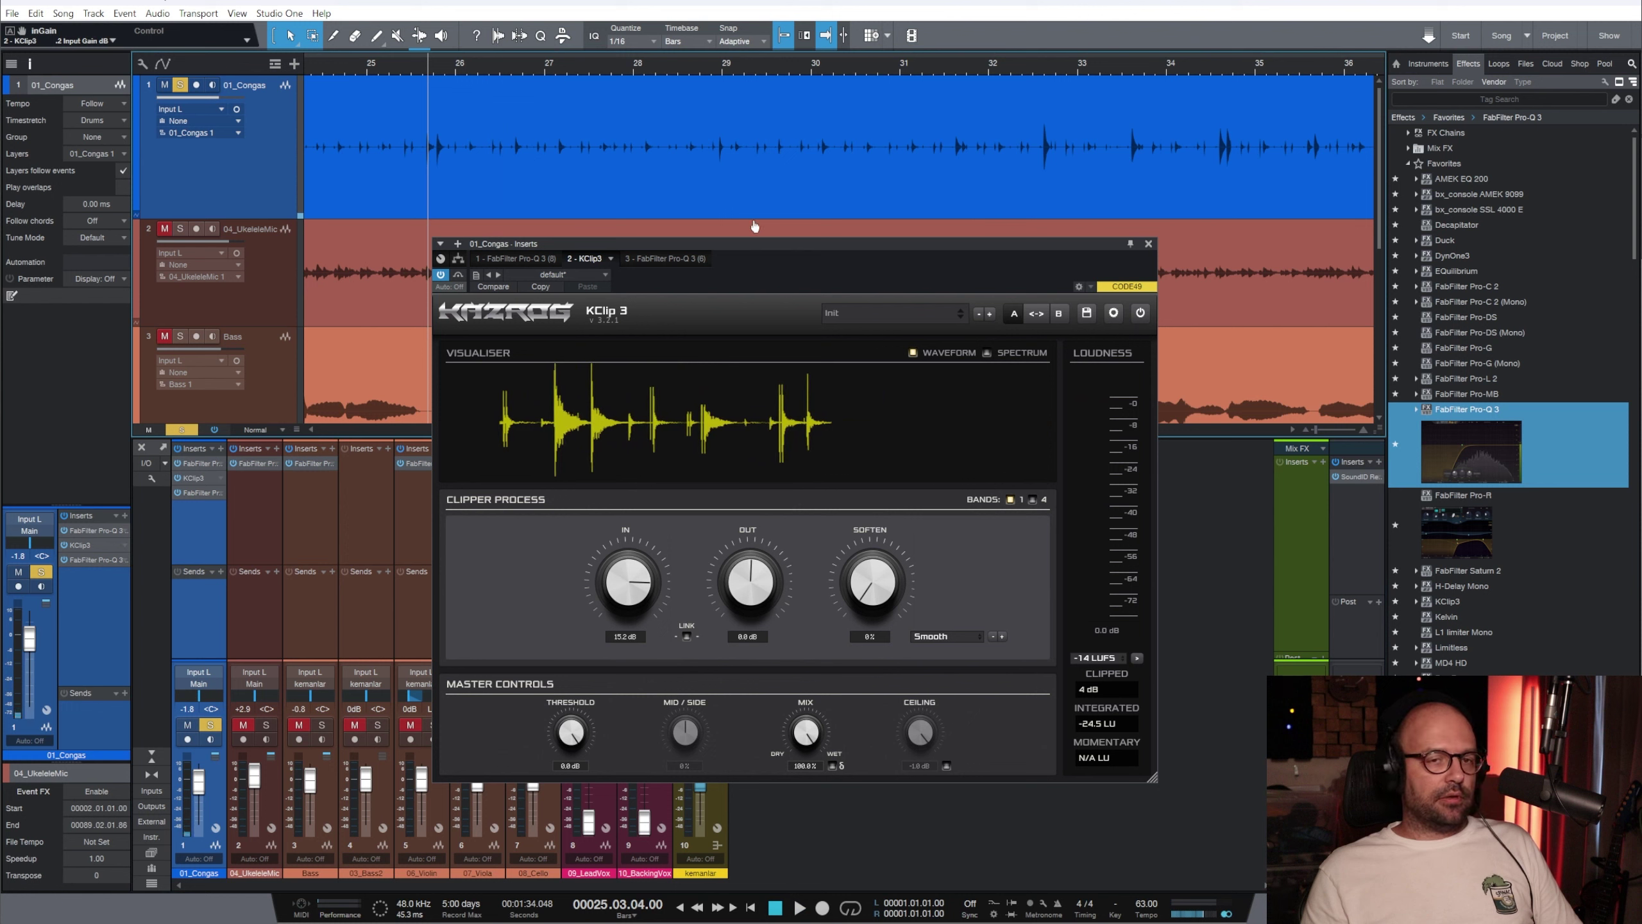
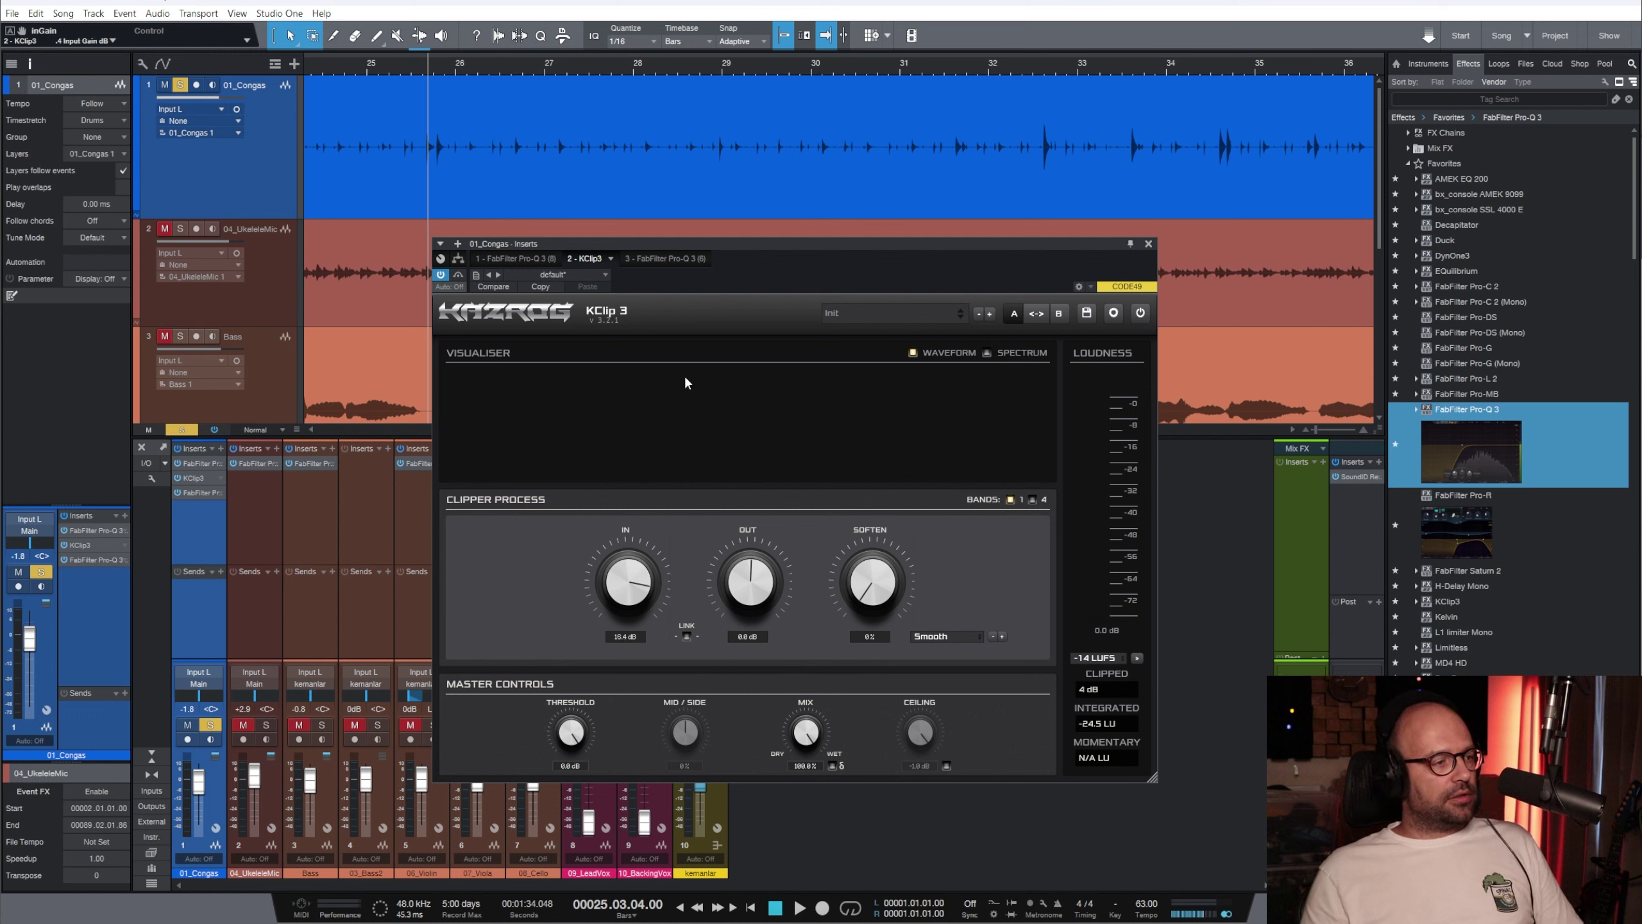
{"action": "left_click", "coordinate": [420, 77]}
{"action": "key", "text": "space"}
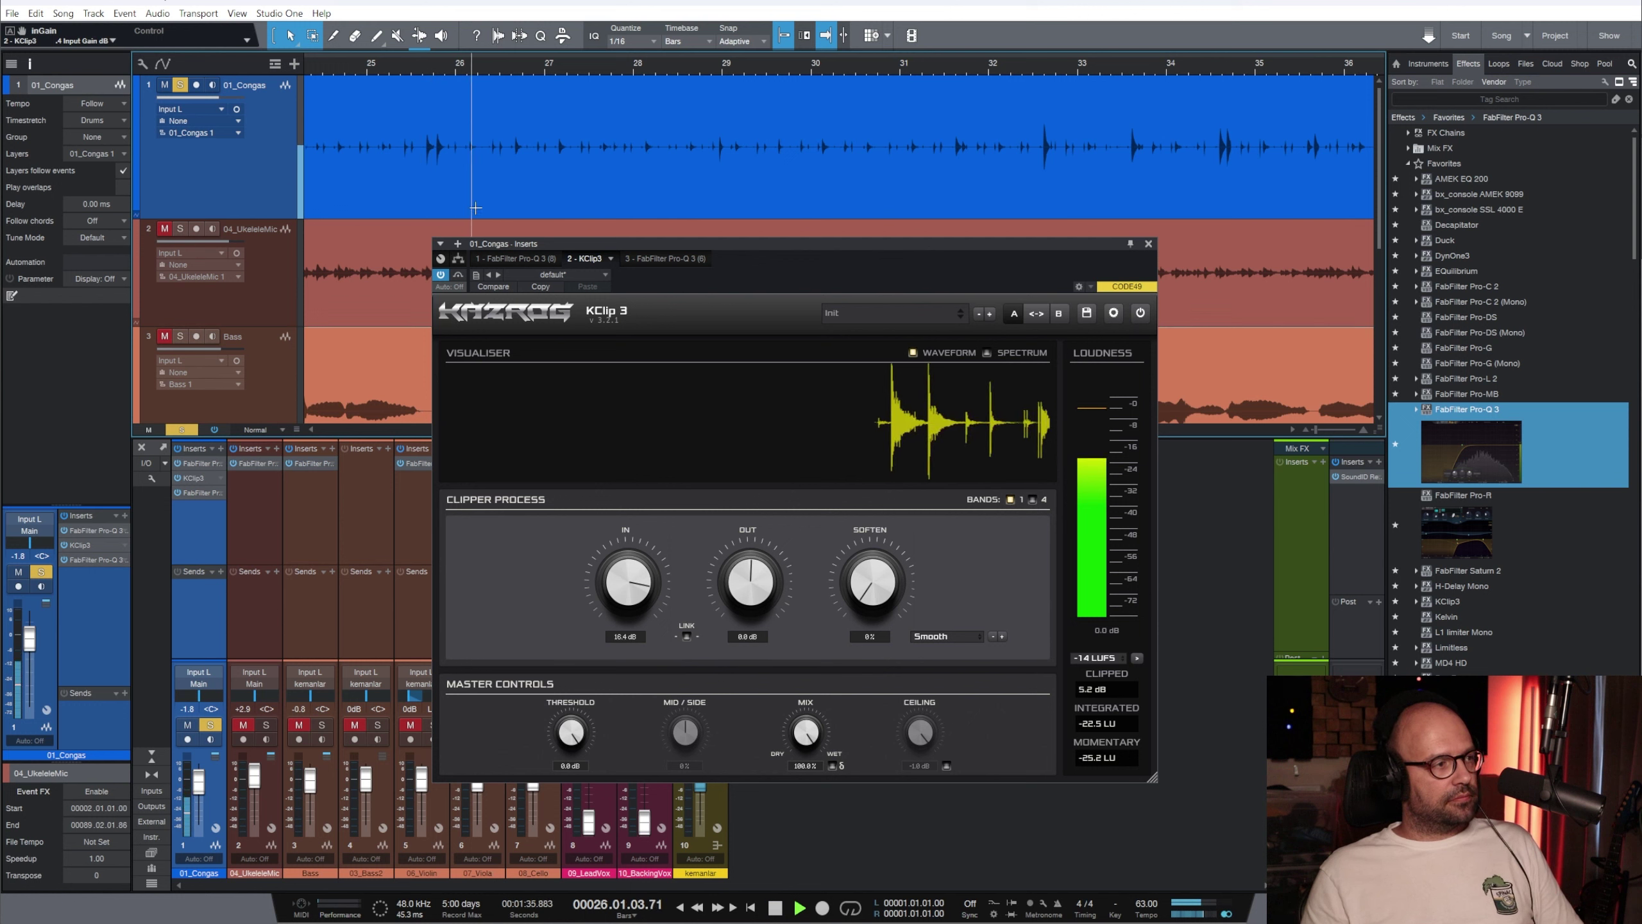
{"action": "key", "text": "space"}
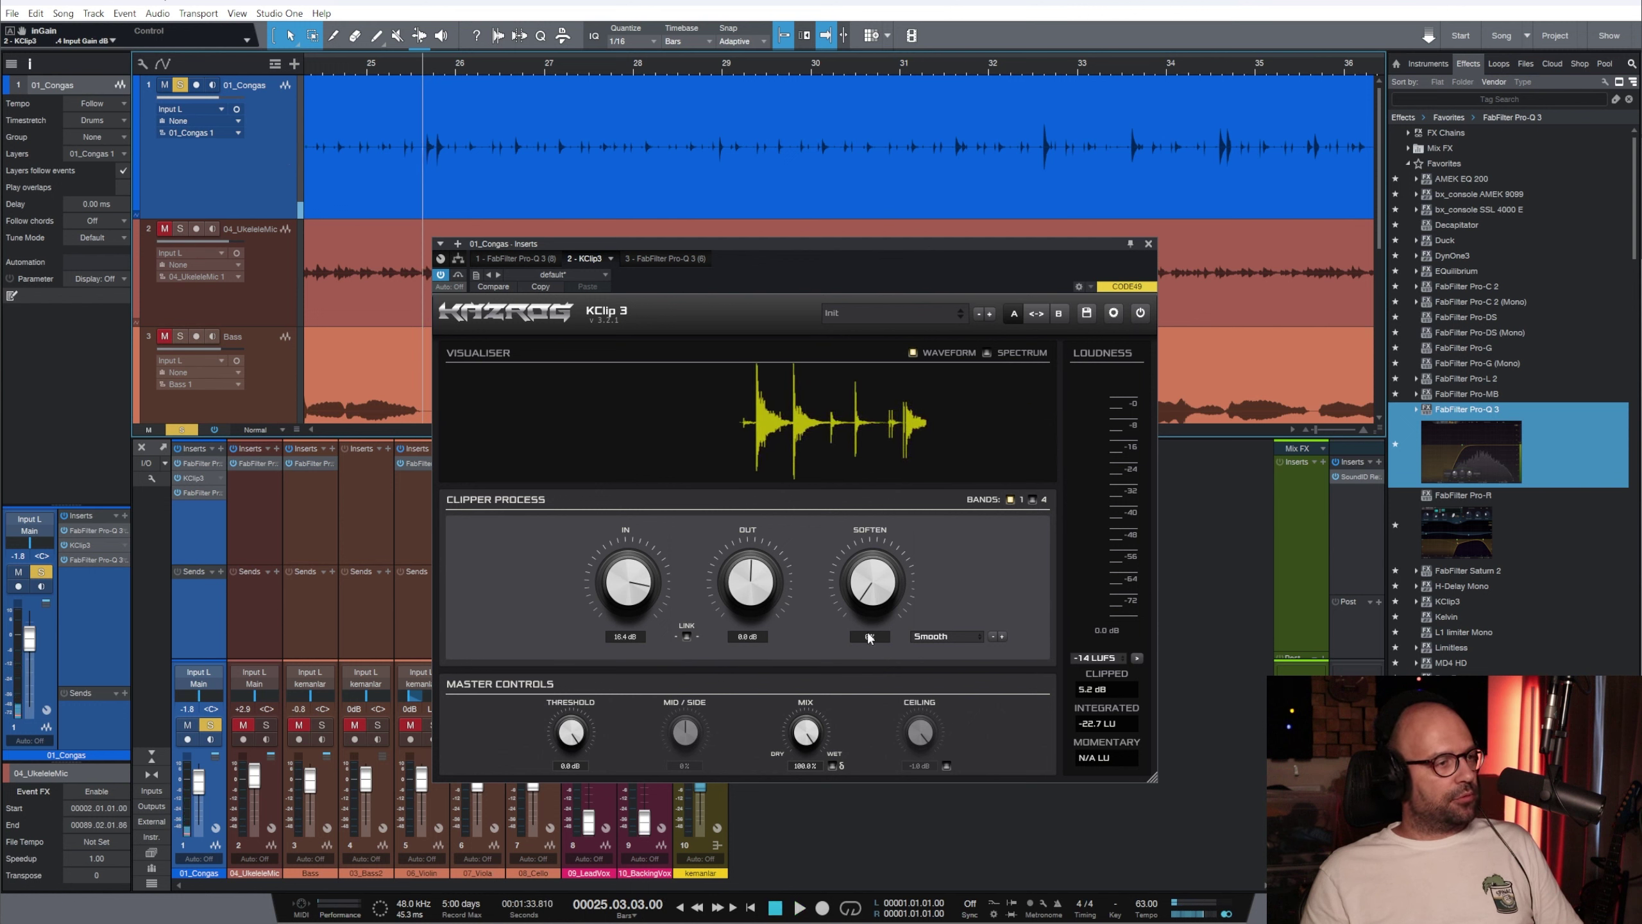
Link KClip3's input and output gains with the output turned down, and raise the 01_Congas volume to about +9.5 dB
{"action": "left_click", "coordinate": [686, 636]}
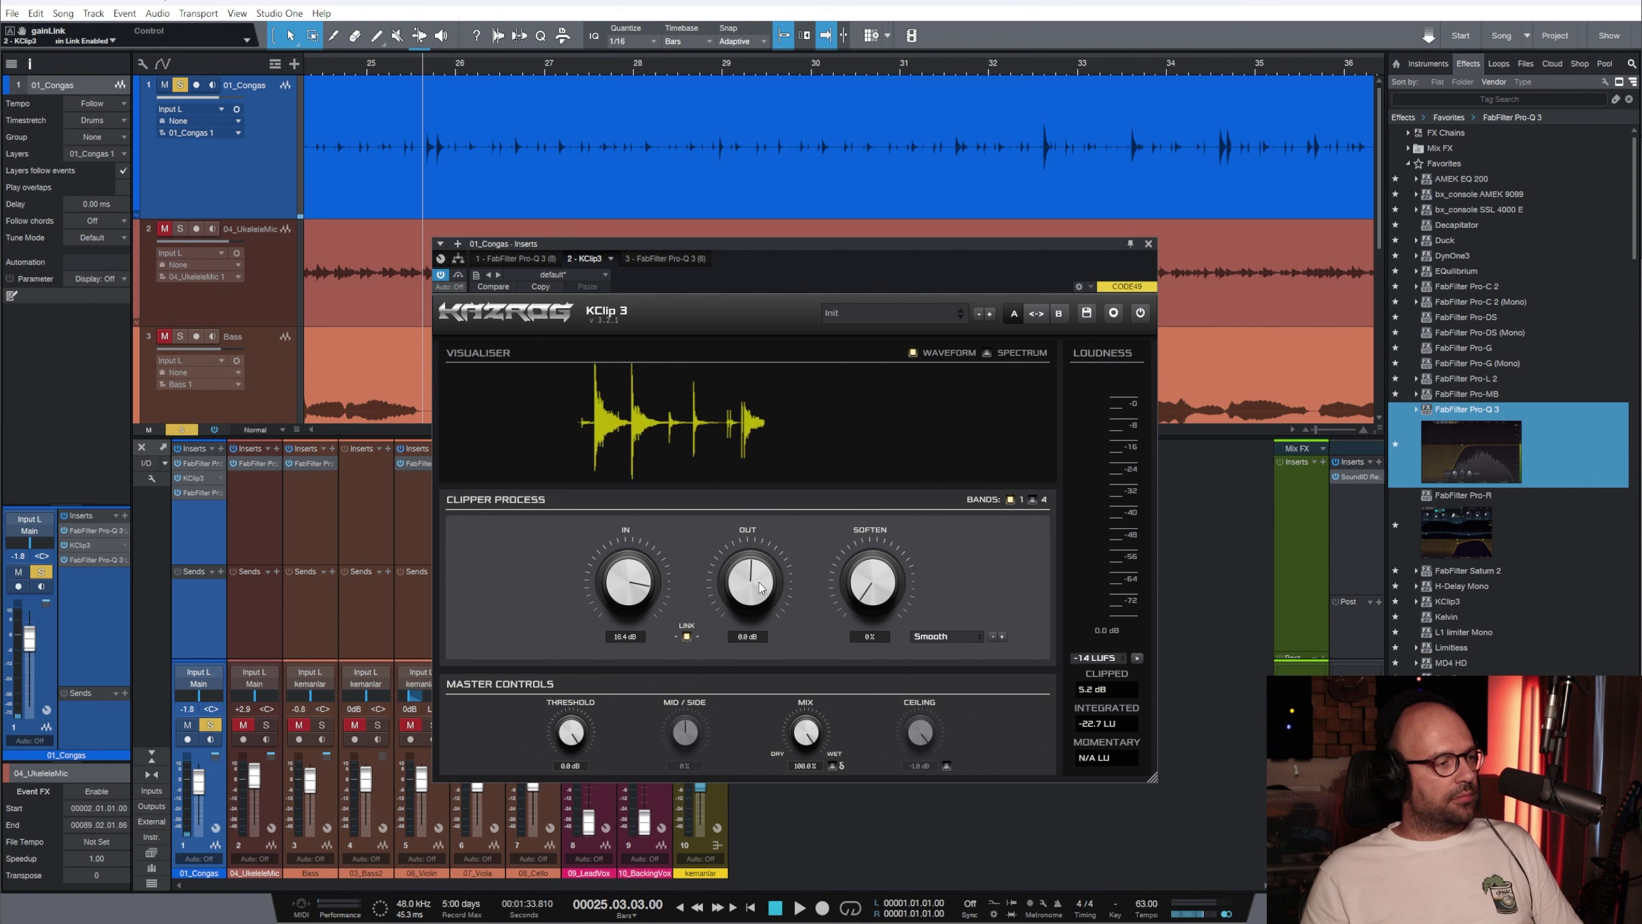
{"action": "left_click_drag", "start_coordinate": [775, 718], "coordinate": [774, 715]}
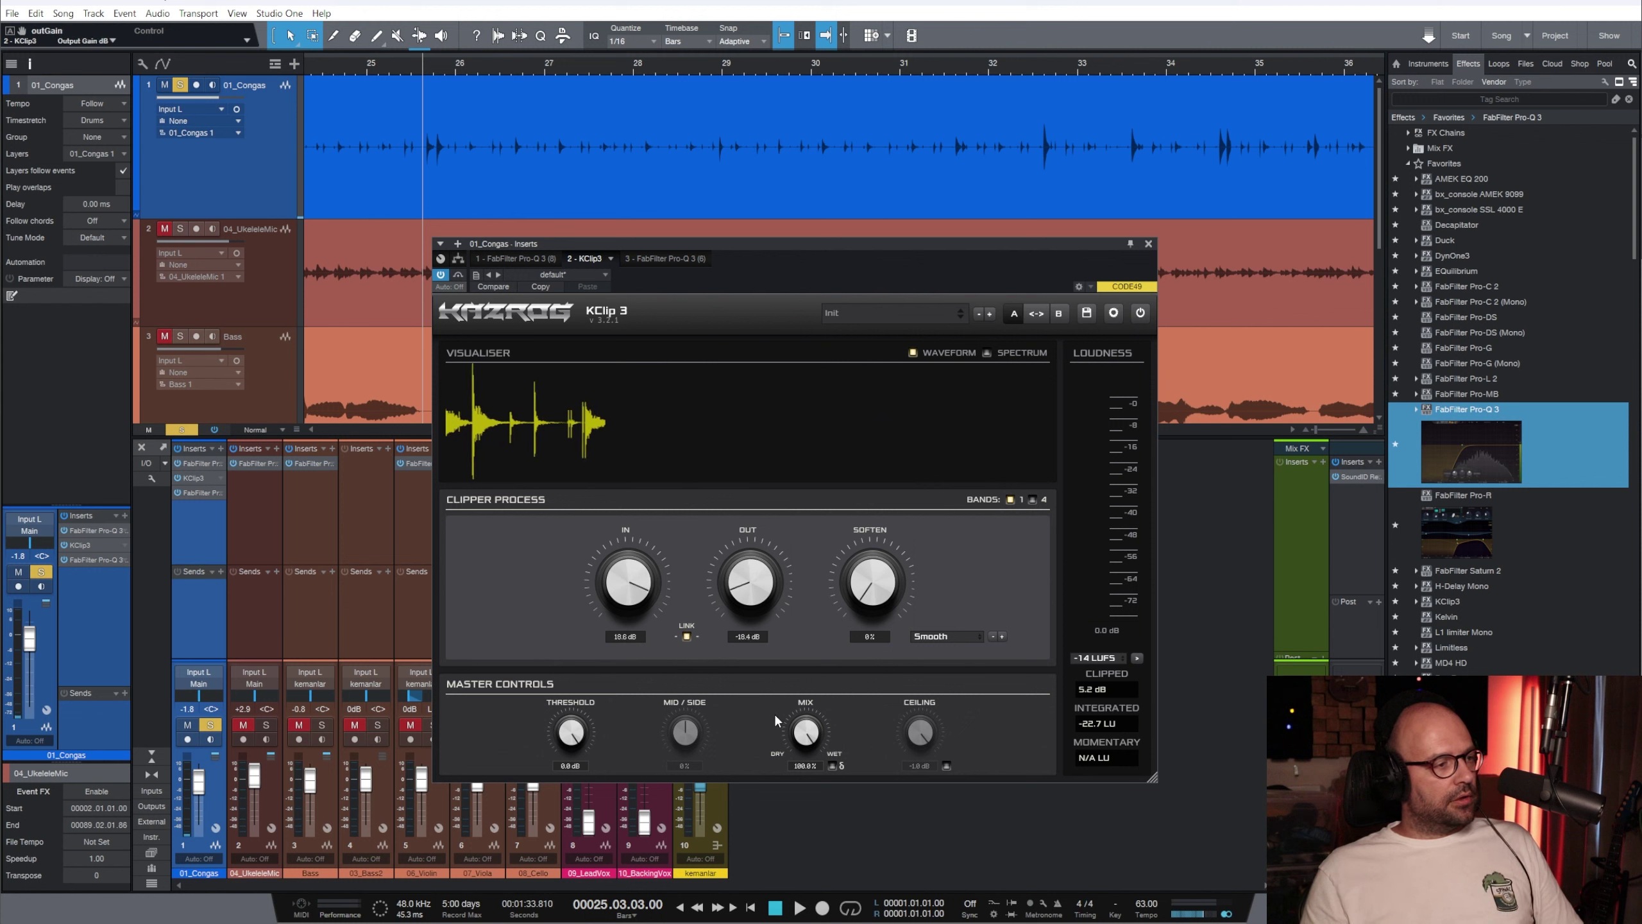
{"action": "left_click_drag", "start_coordinate": [197, 794], "coordinate": [198, 778]}
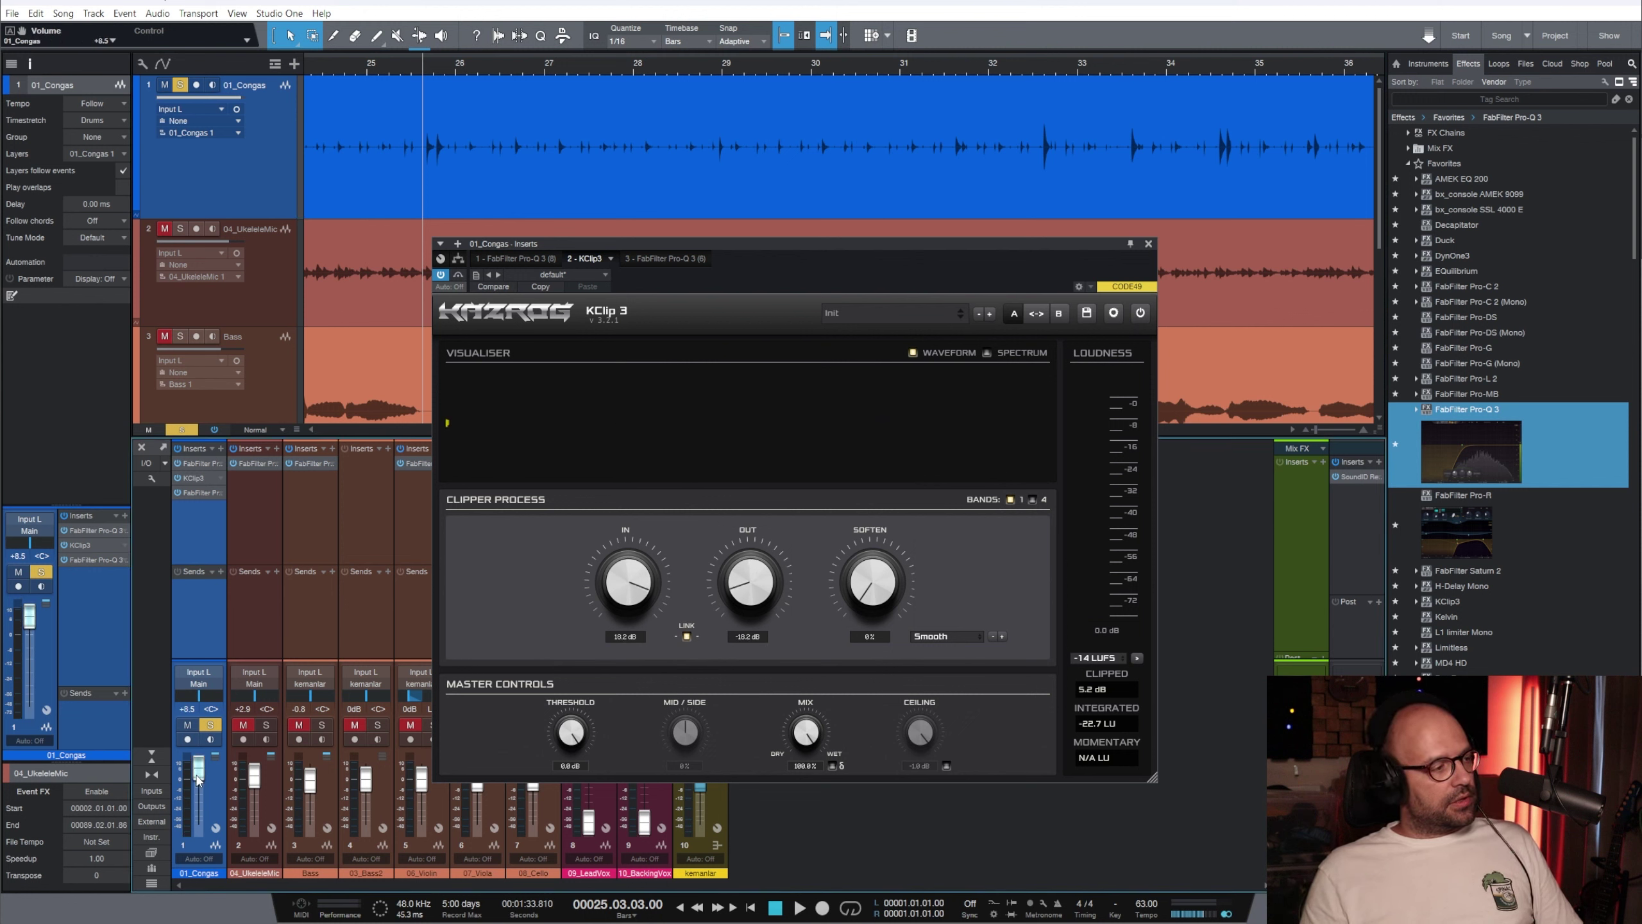
{"action": "key", "text": "space"}
{"action": "left_click", "coordinate": [1074, 703]}
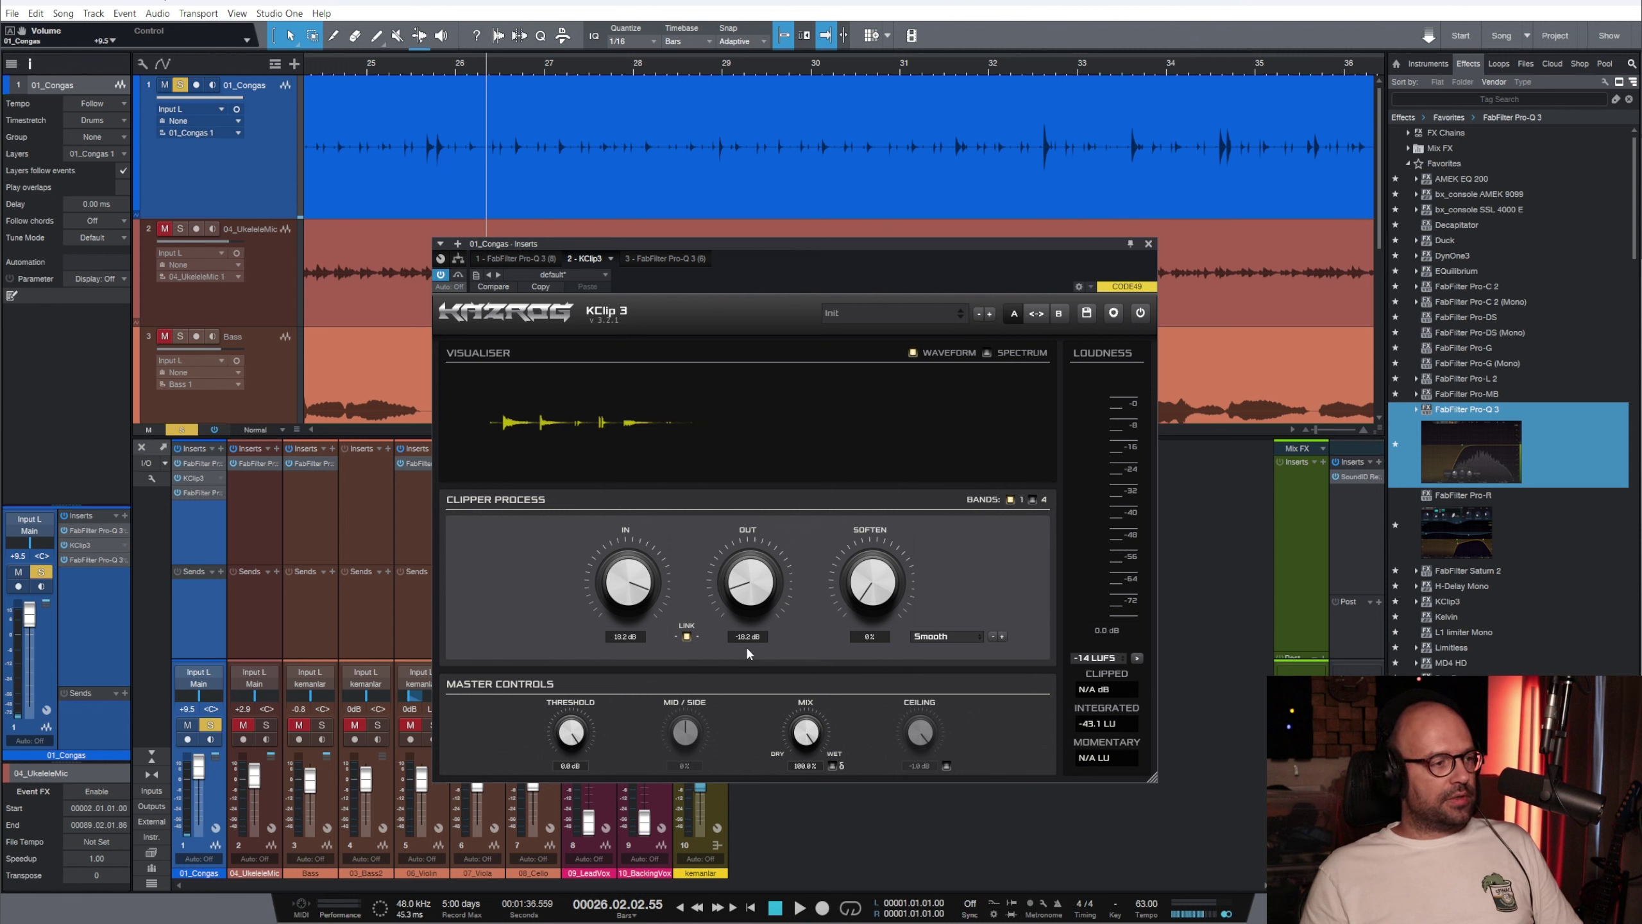
Fine-tune KClip3's linked gain and compare the soloed congas with the clipper bypassed and active
{"action": "left_click_drag", "start_coordinate": [747, 587], "coordinate": [746, 589]}
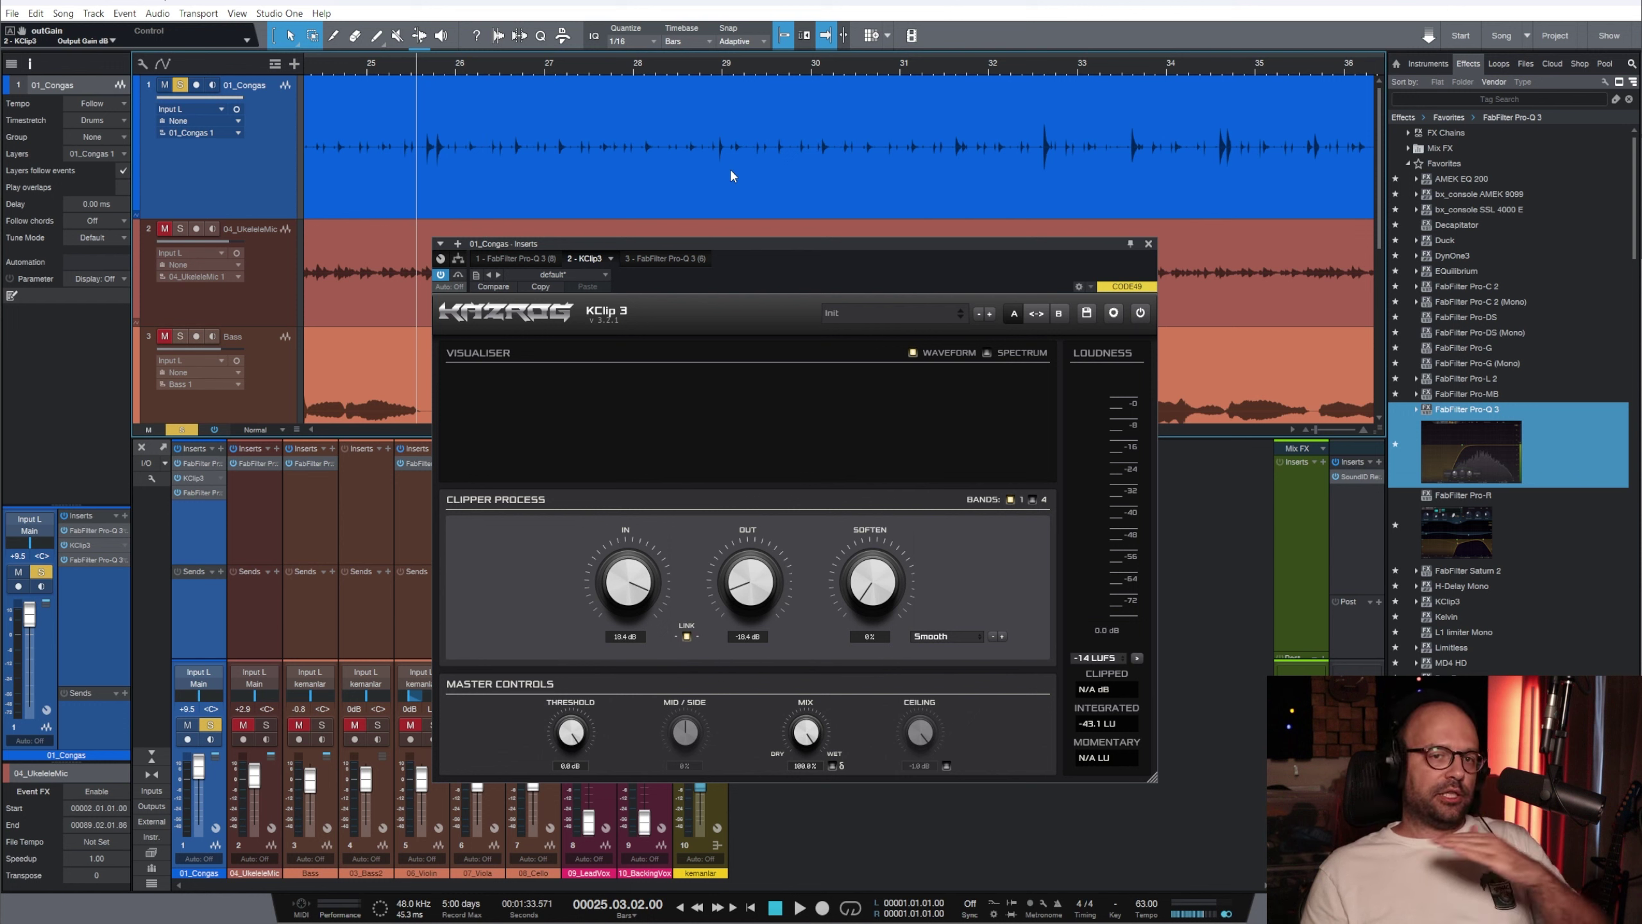
{"action": "key", "text": "space"}
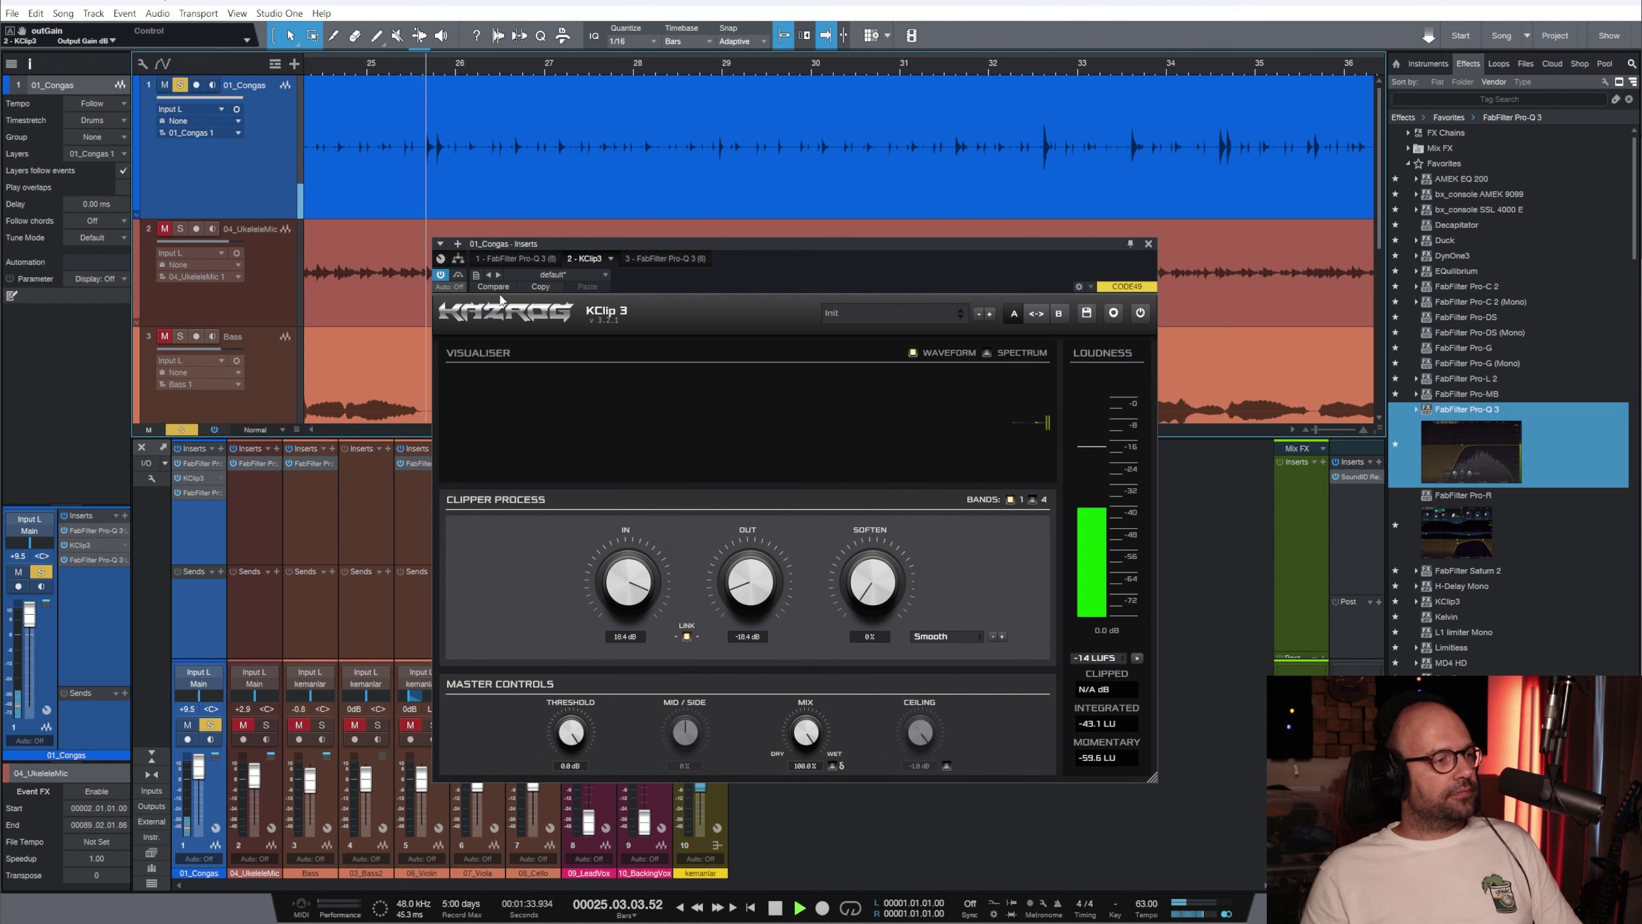
{"action": "left_click", "coordinate": [458, 277]}
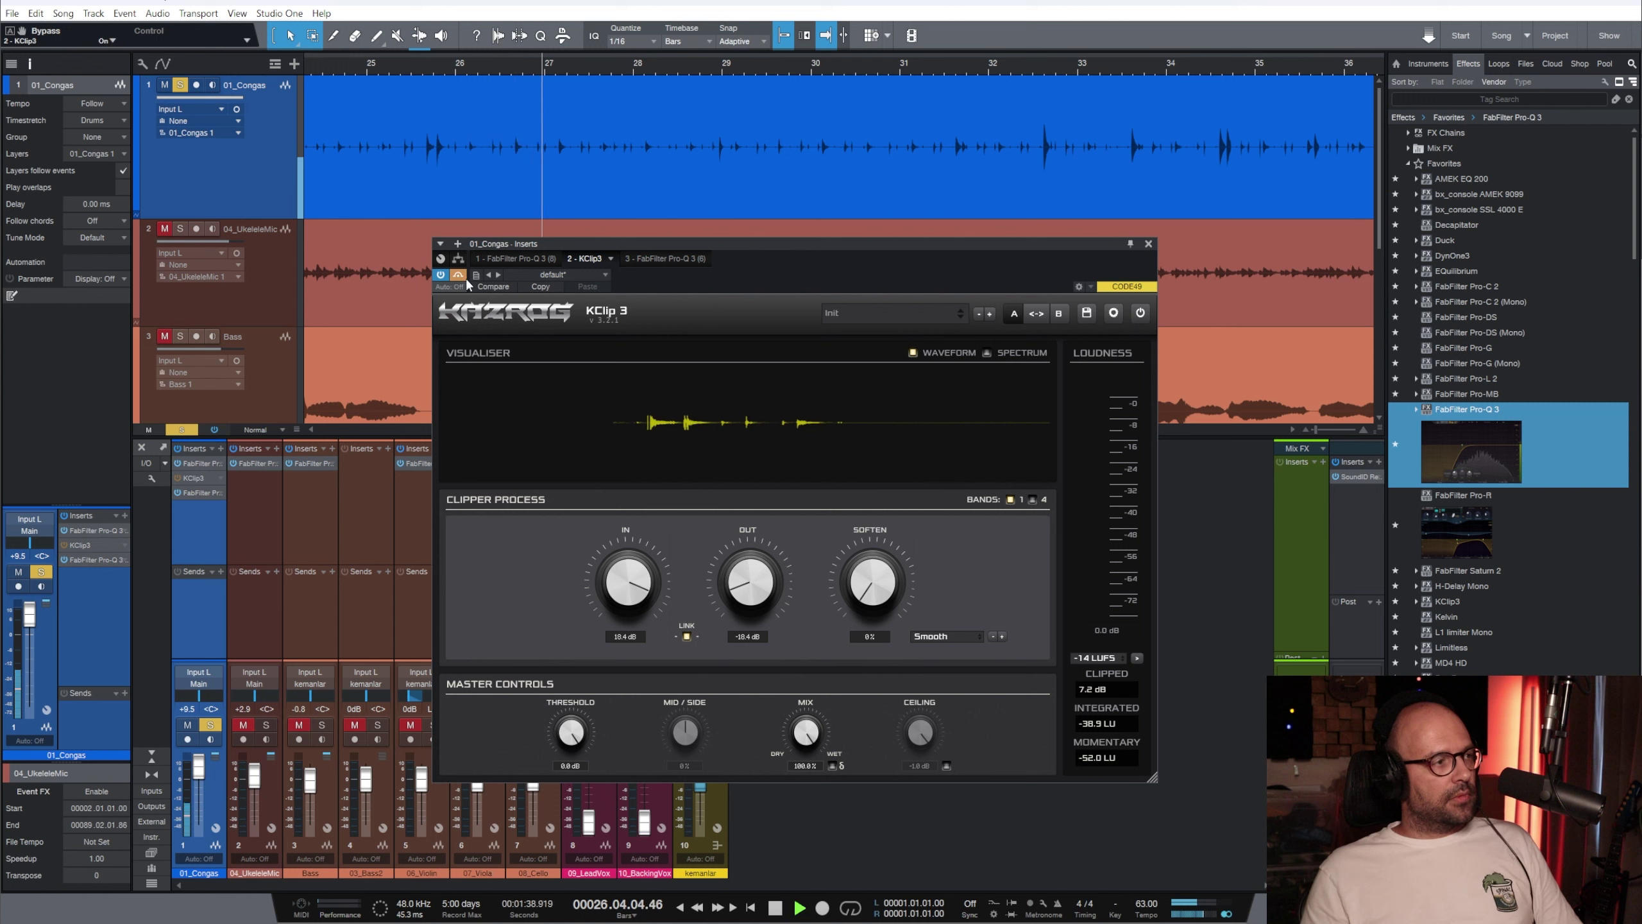
{"action": "left_click", "coordinate": [458, 277]}
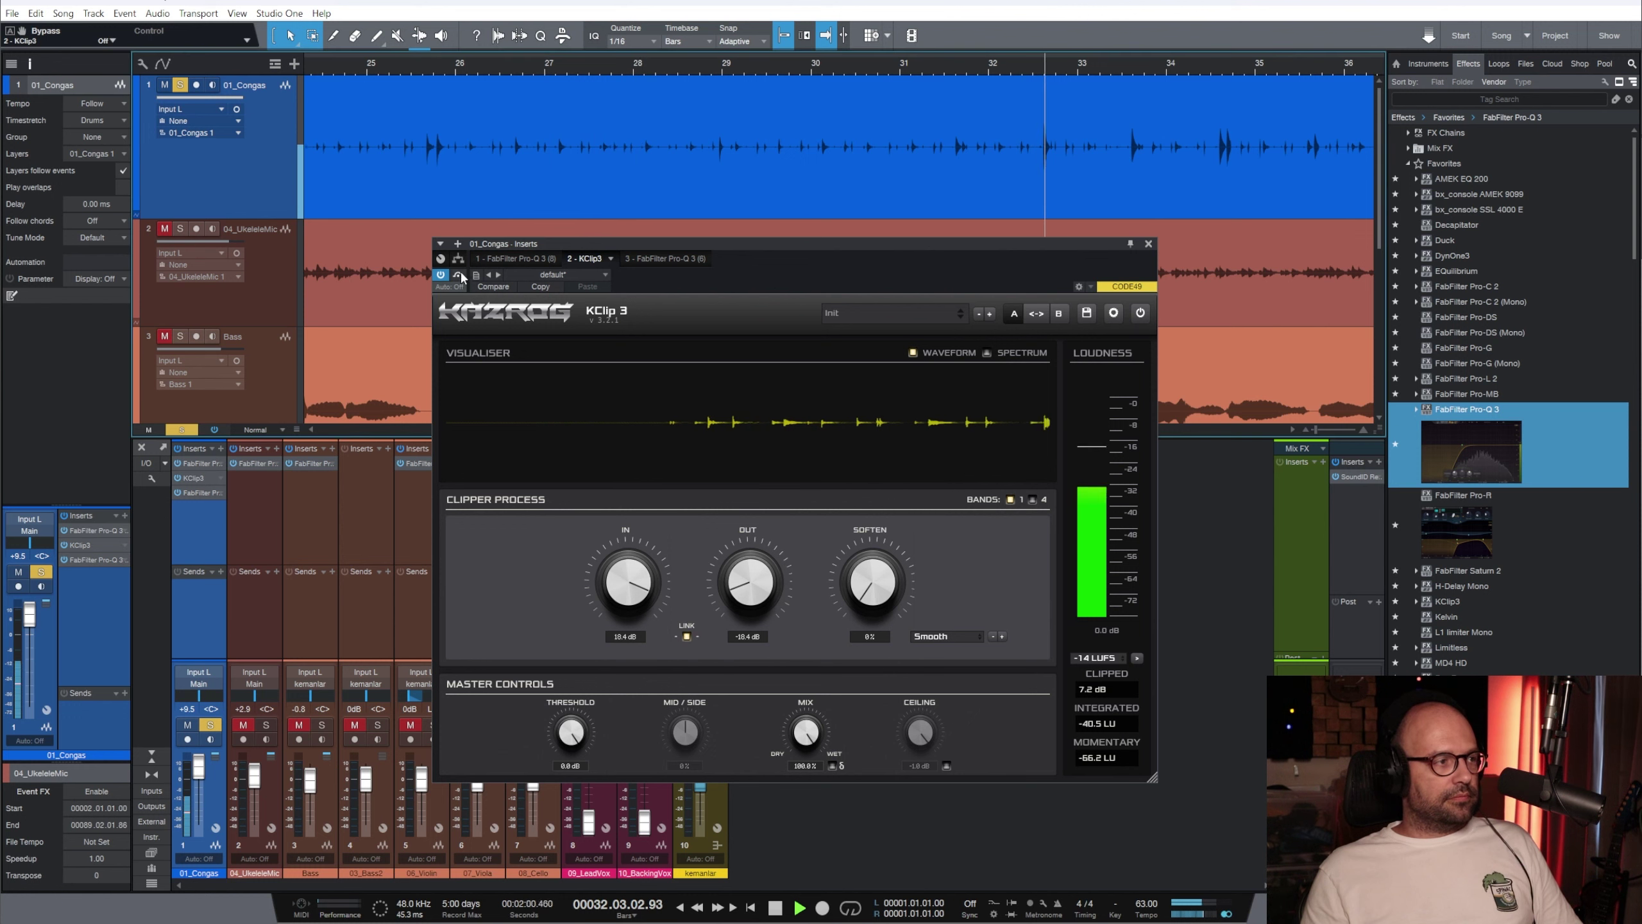
{"action": "left_click", "coordinate": [1023, 66]}
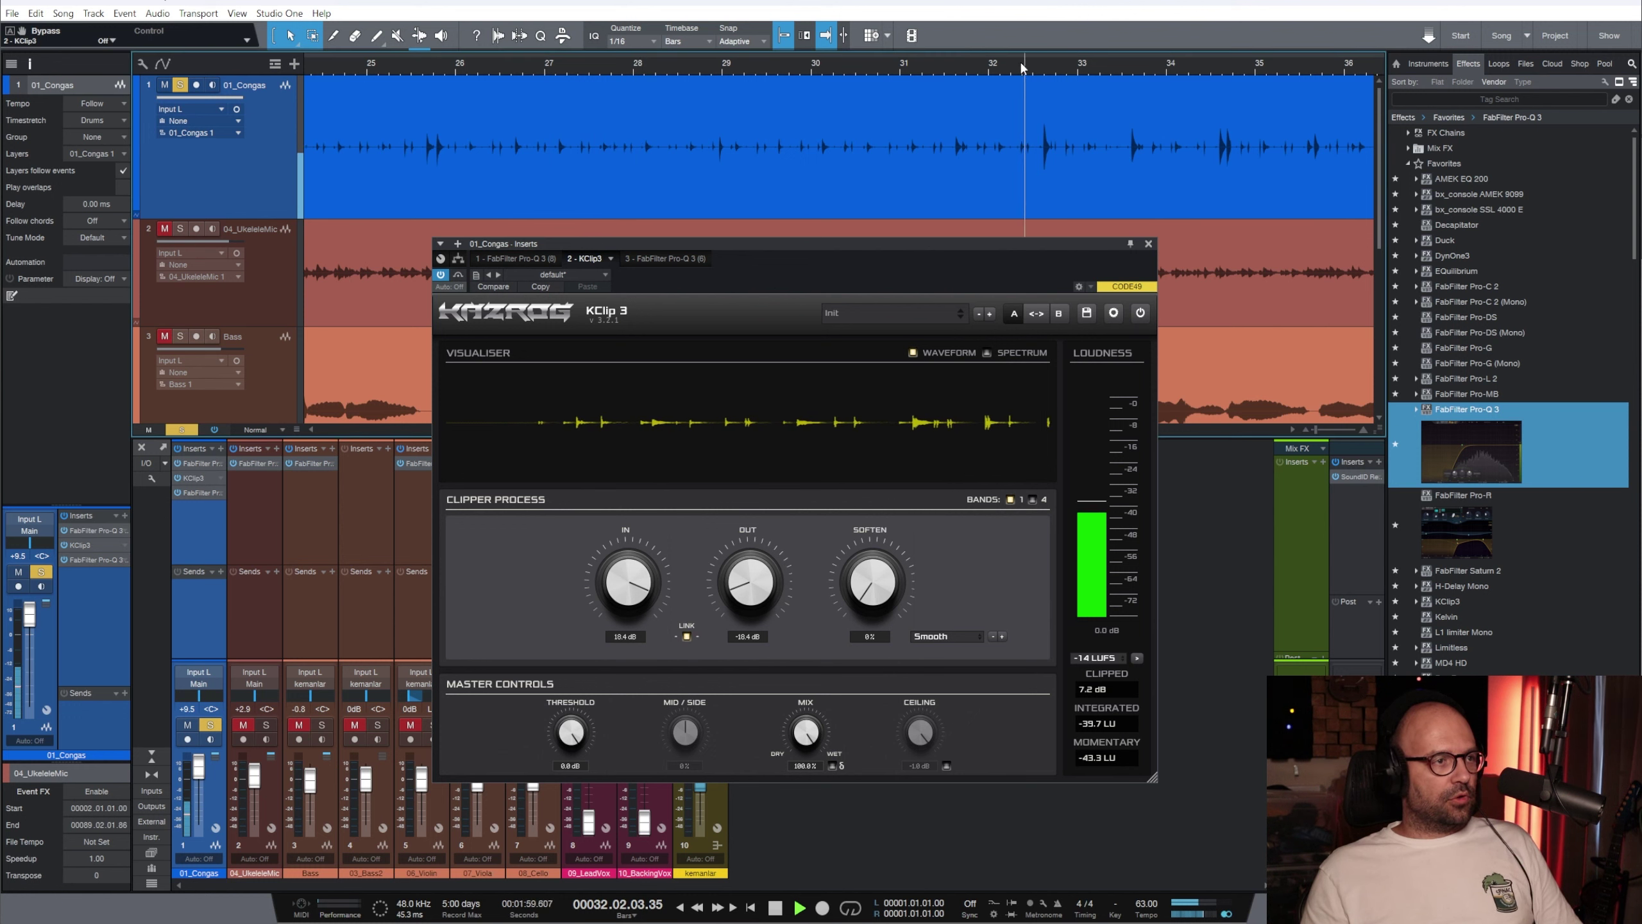
Compare the soloed congas around bar 32 with KClip3 bypassed, and reactivate the clipper
{"action": "left_click", "coordinate": [1005, 67]}
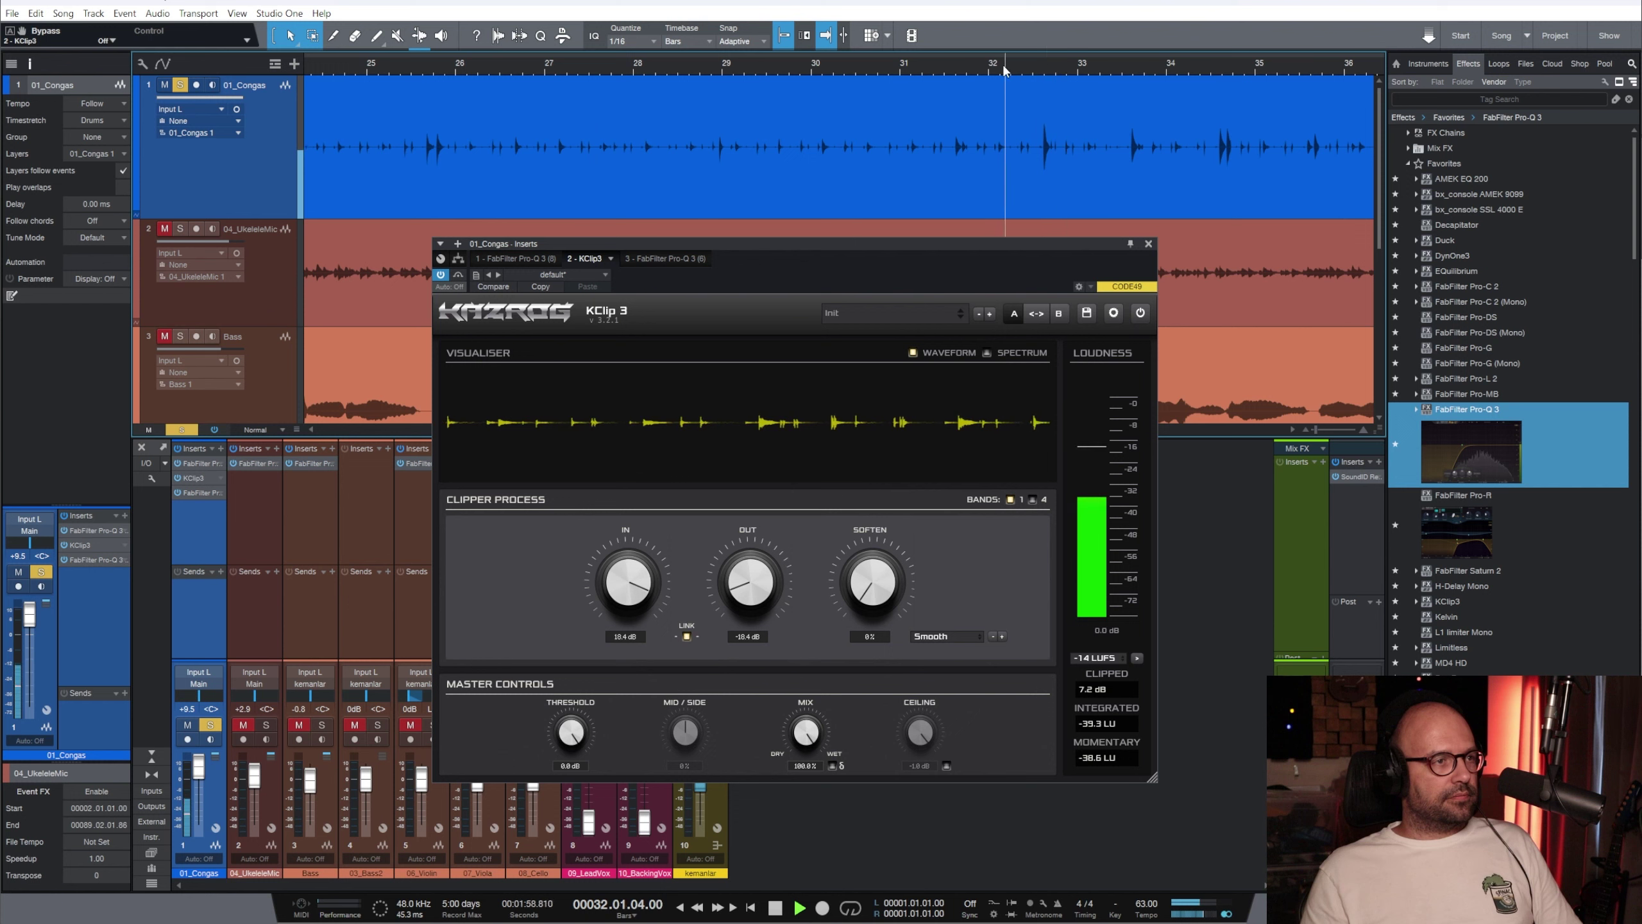
{"action": "left_click", "coordinate": [459, 275]}
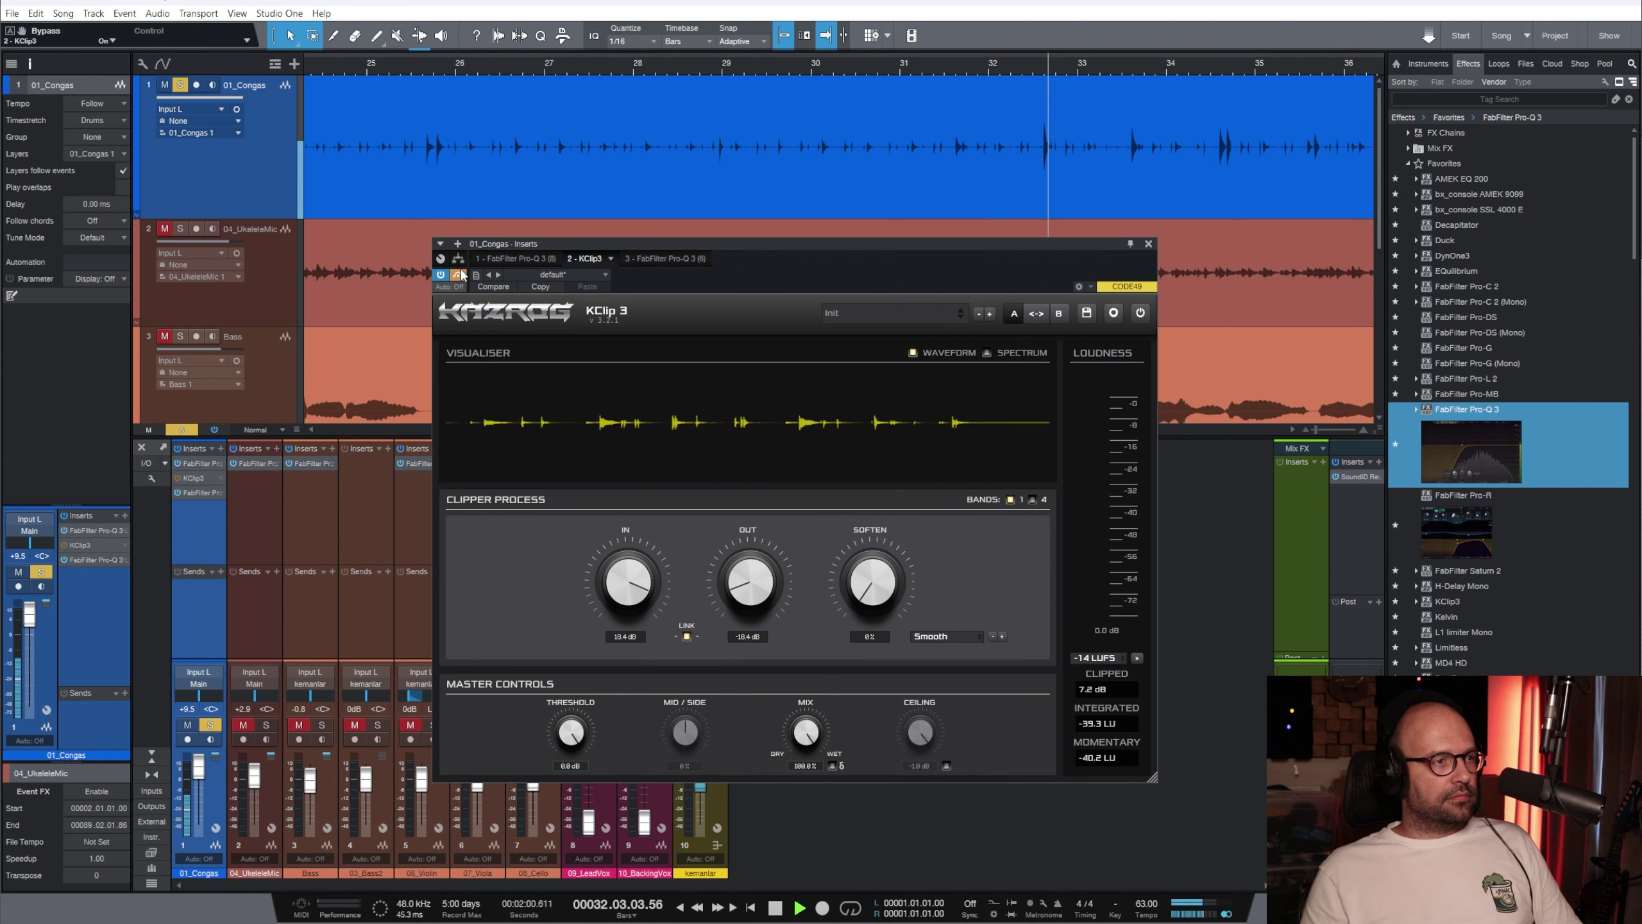
{"action": "key", "text": "space"}
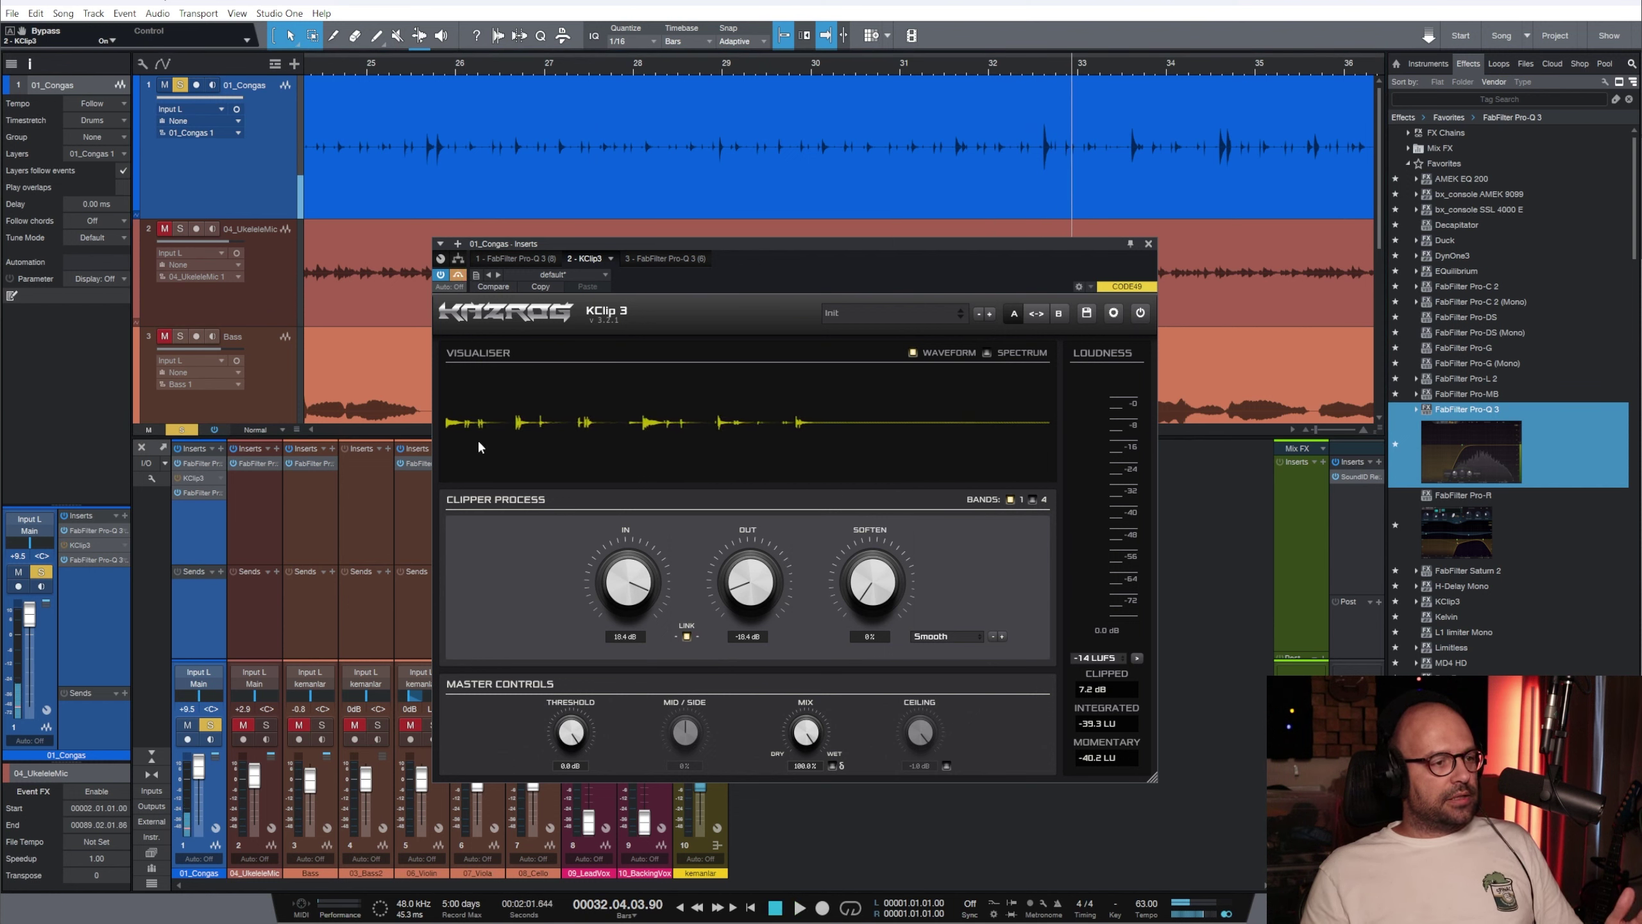
{"action": "left_click", "coordinate": [459, 274]}
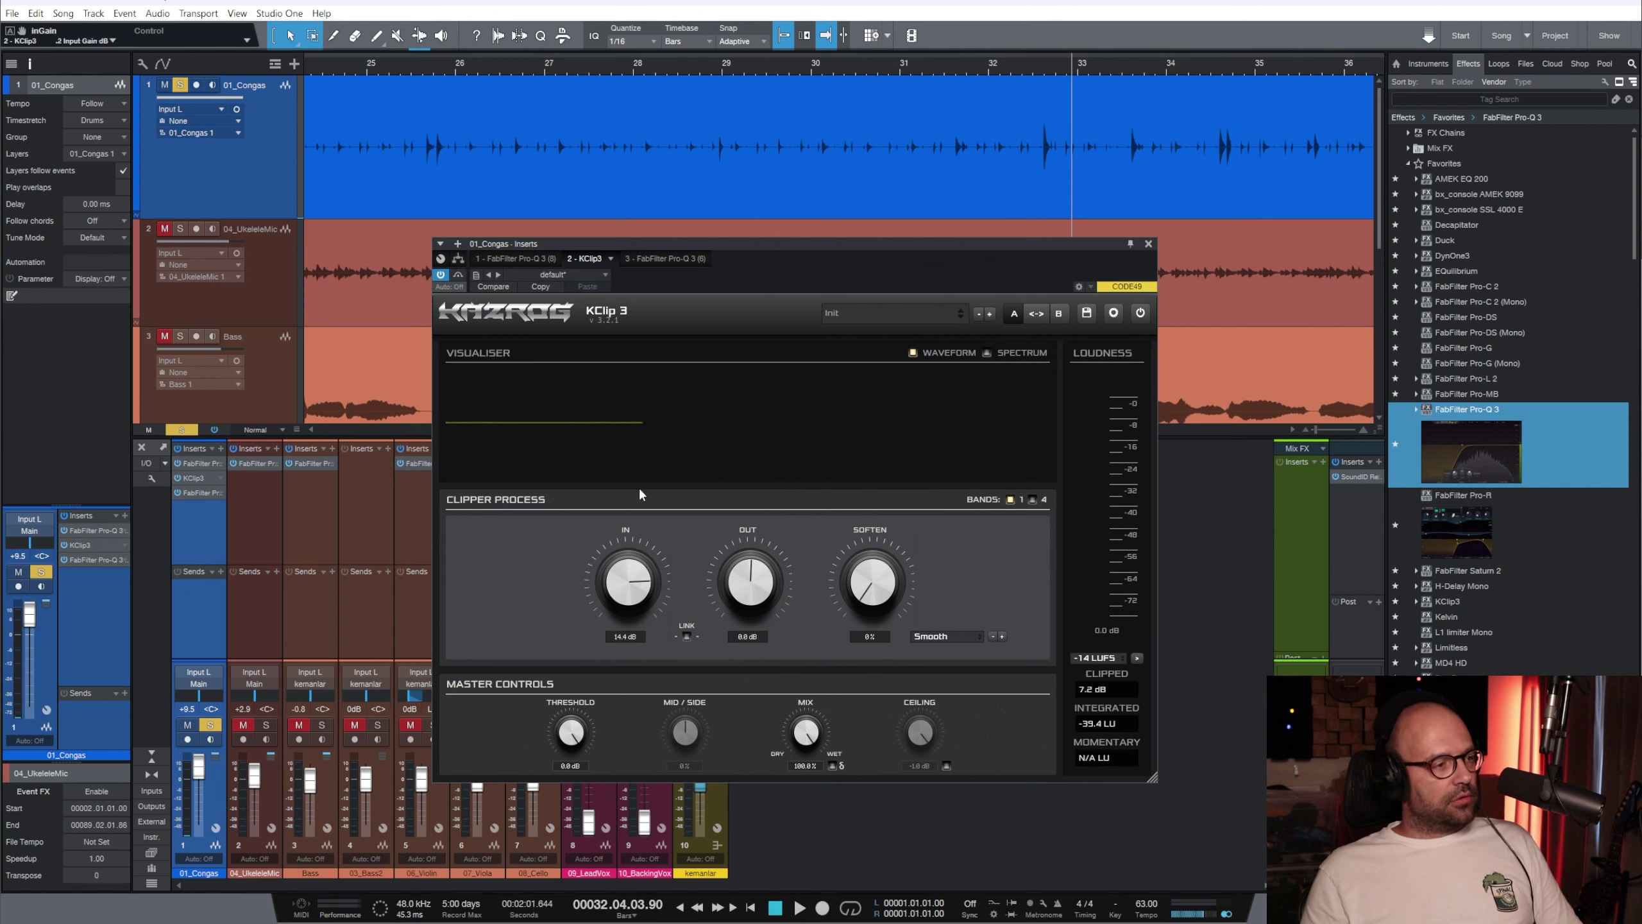
Set the congas' KClip3 to 15.0 dB input and 0.0 dB output unlinked, and lower the 01_Congas volume to +3.3 dB
{"action": "left_click_drag", "start_coordinate": [640, 492], "coordinate": [640, 484]}
{"action": "left_click", "coordinate": [434, 69]}
{"action": "key", "text": "space"}
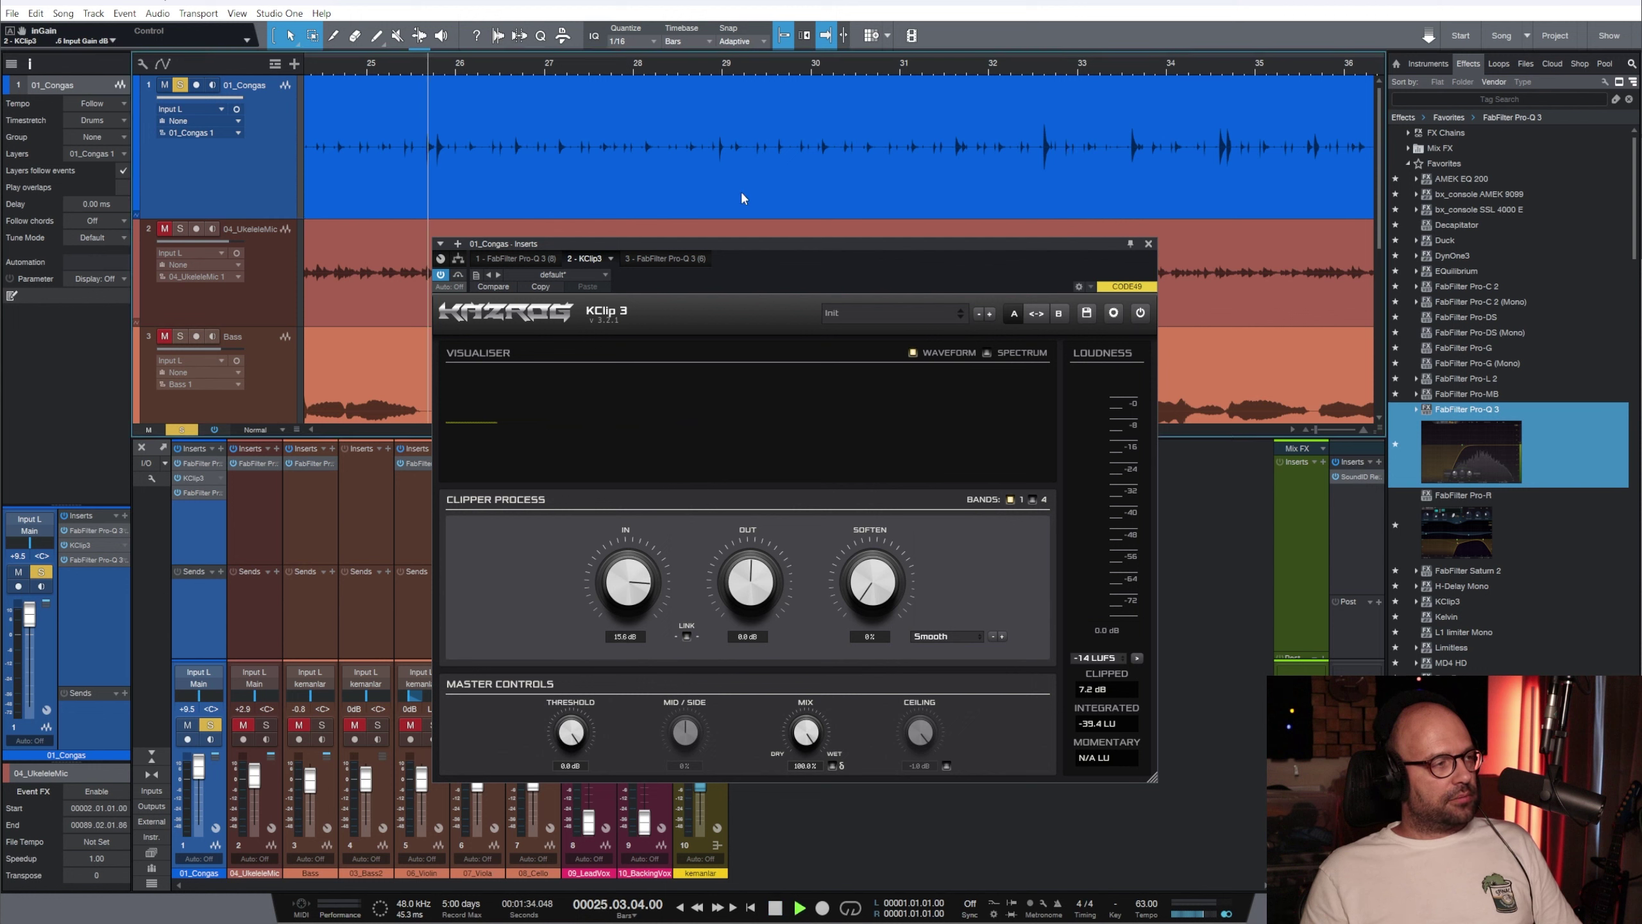
{"action": "left_click_drag", "start_coordinate": [198, 767], "coordinate": [205, 778]}
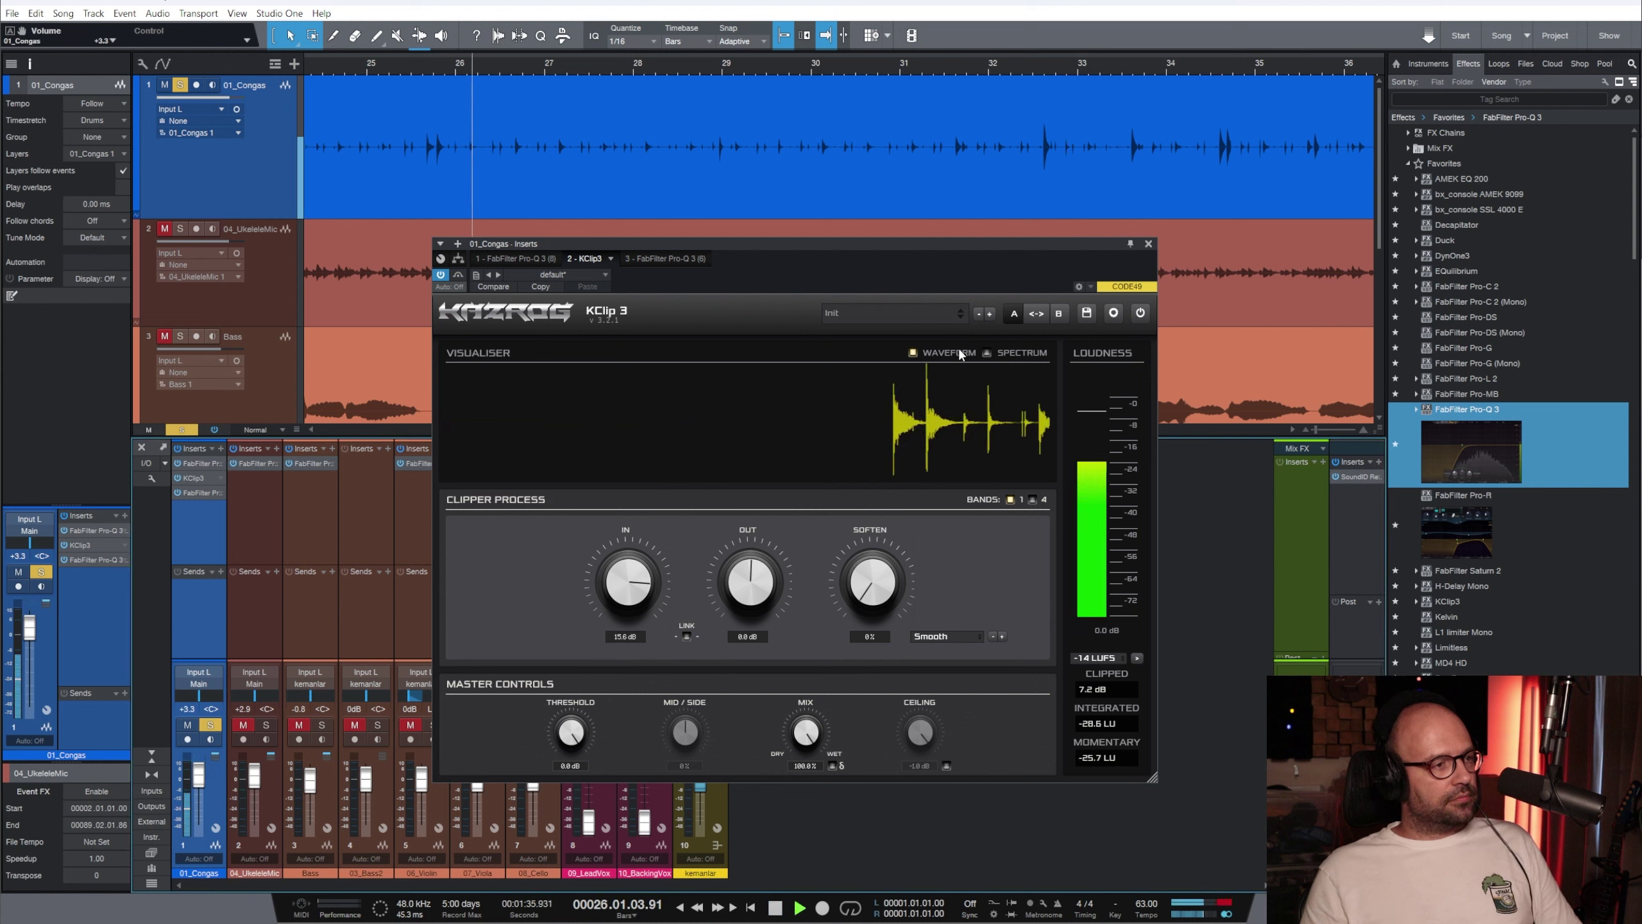
{"action": "left_click", "coordinate": [1148, 243]}
{"action": "key", "text": "space"}
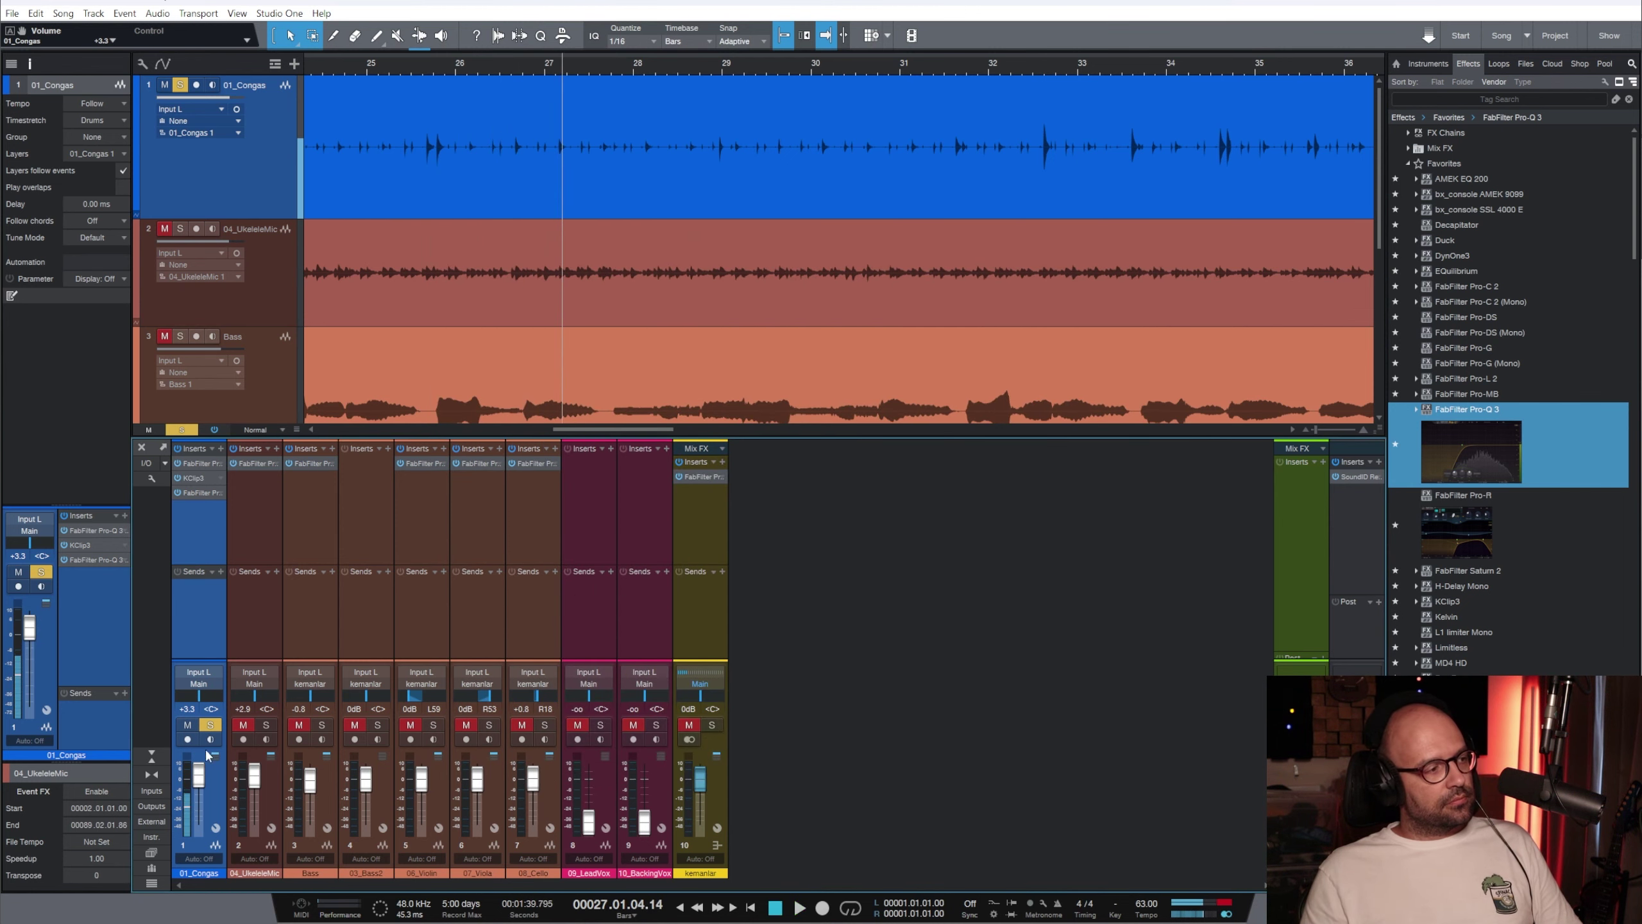
Unsolo 01_Congas and audition the full mix from about bar 10
{"action": "left_click", "coordinate": [211, 724]}
{"action": "scroll", "coordinate": [793, 201], "scroll_direction": "down", "scroll_amount": 10}
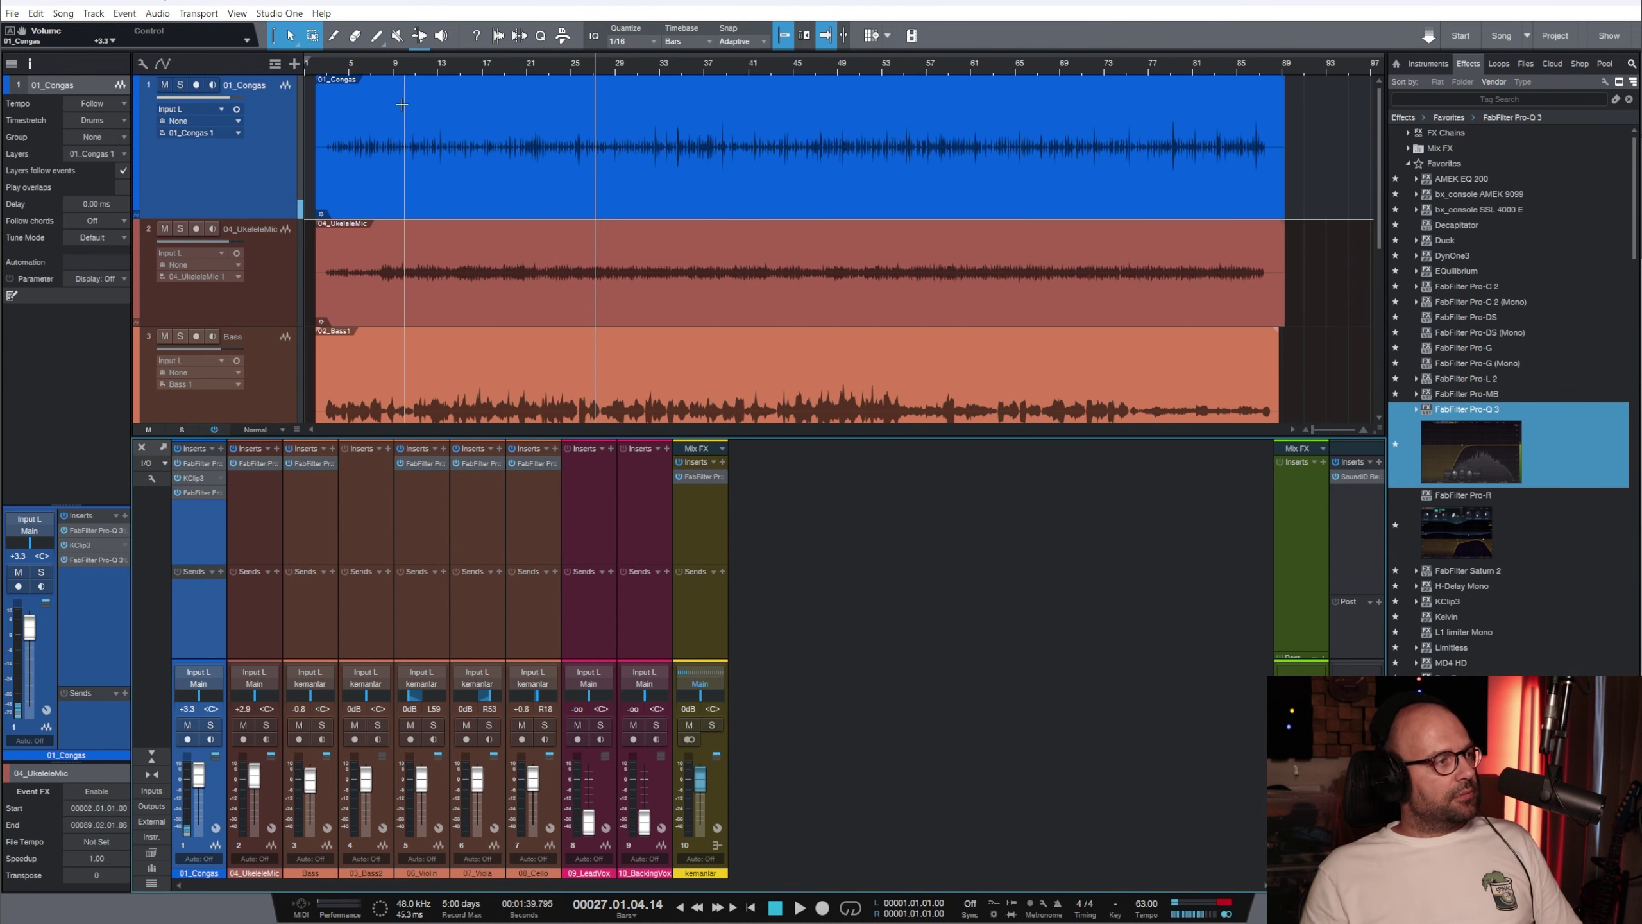
{"action": "left_click", "coordinate": [404, 65]}
{"action": "key", "text": "space"}
{"action": "scroll", "coordinate": [870, 297], "scroll_direction": "down", "scroll_amount": 5}
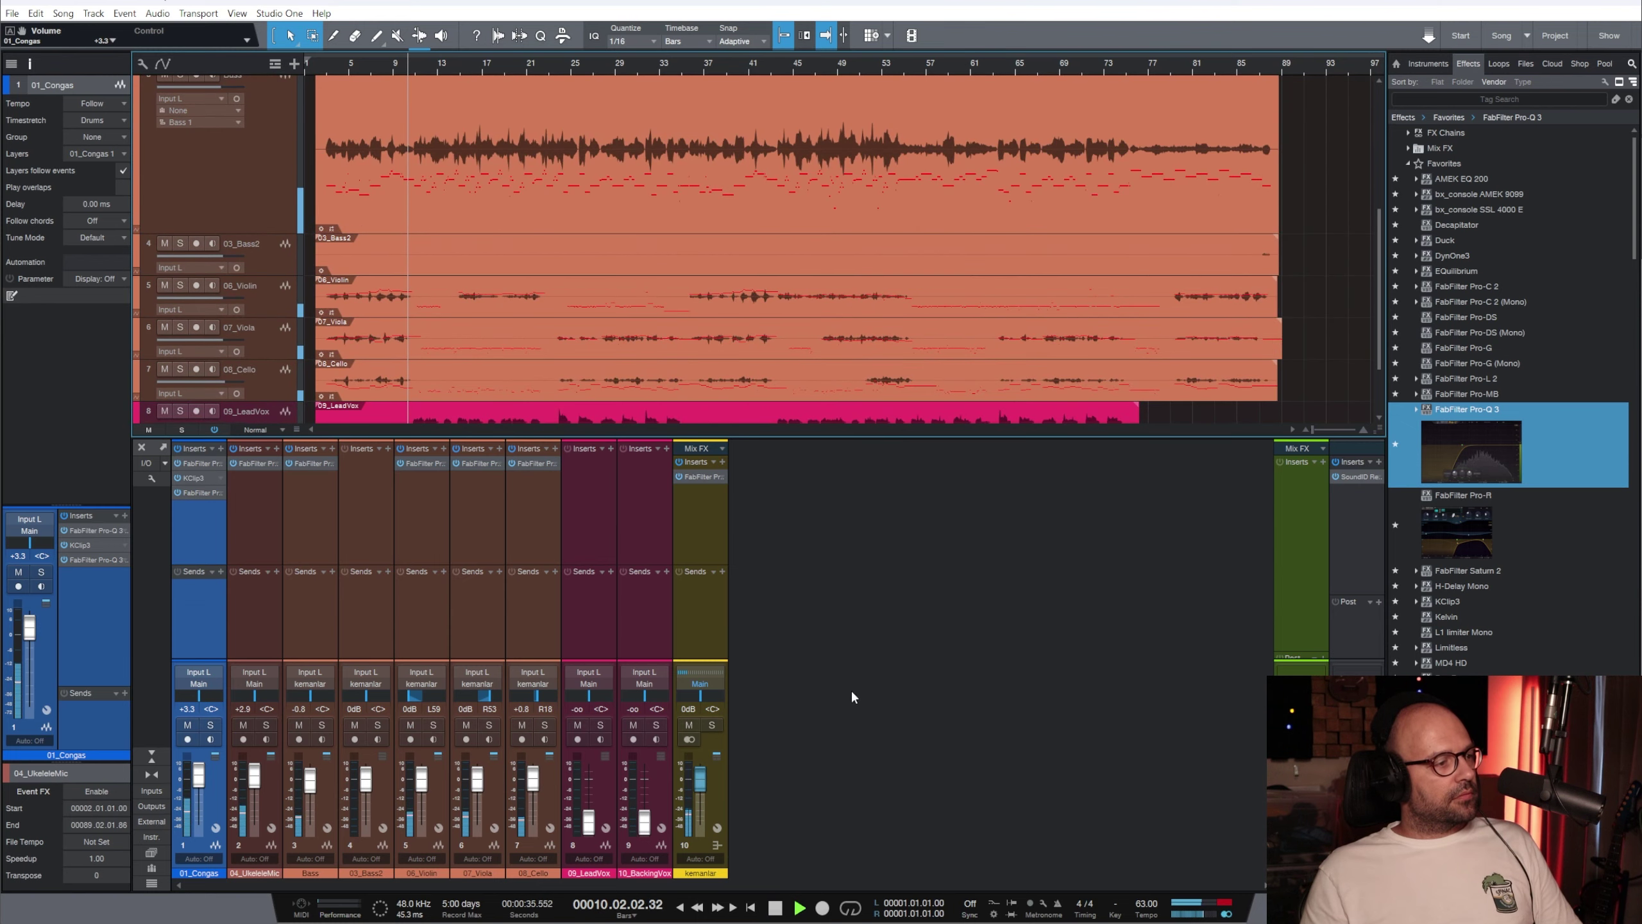
{"action": "left_click", "coordinate": [709, 523]}
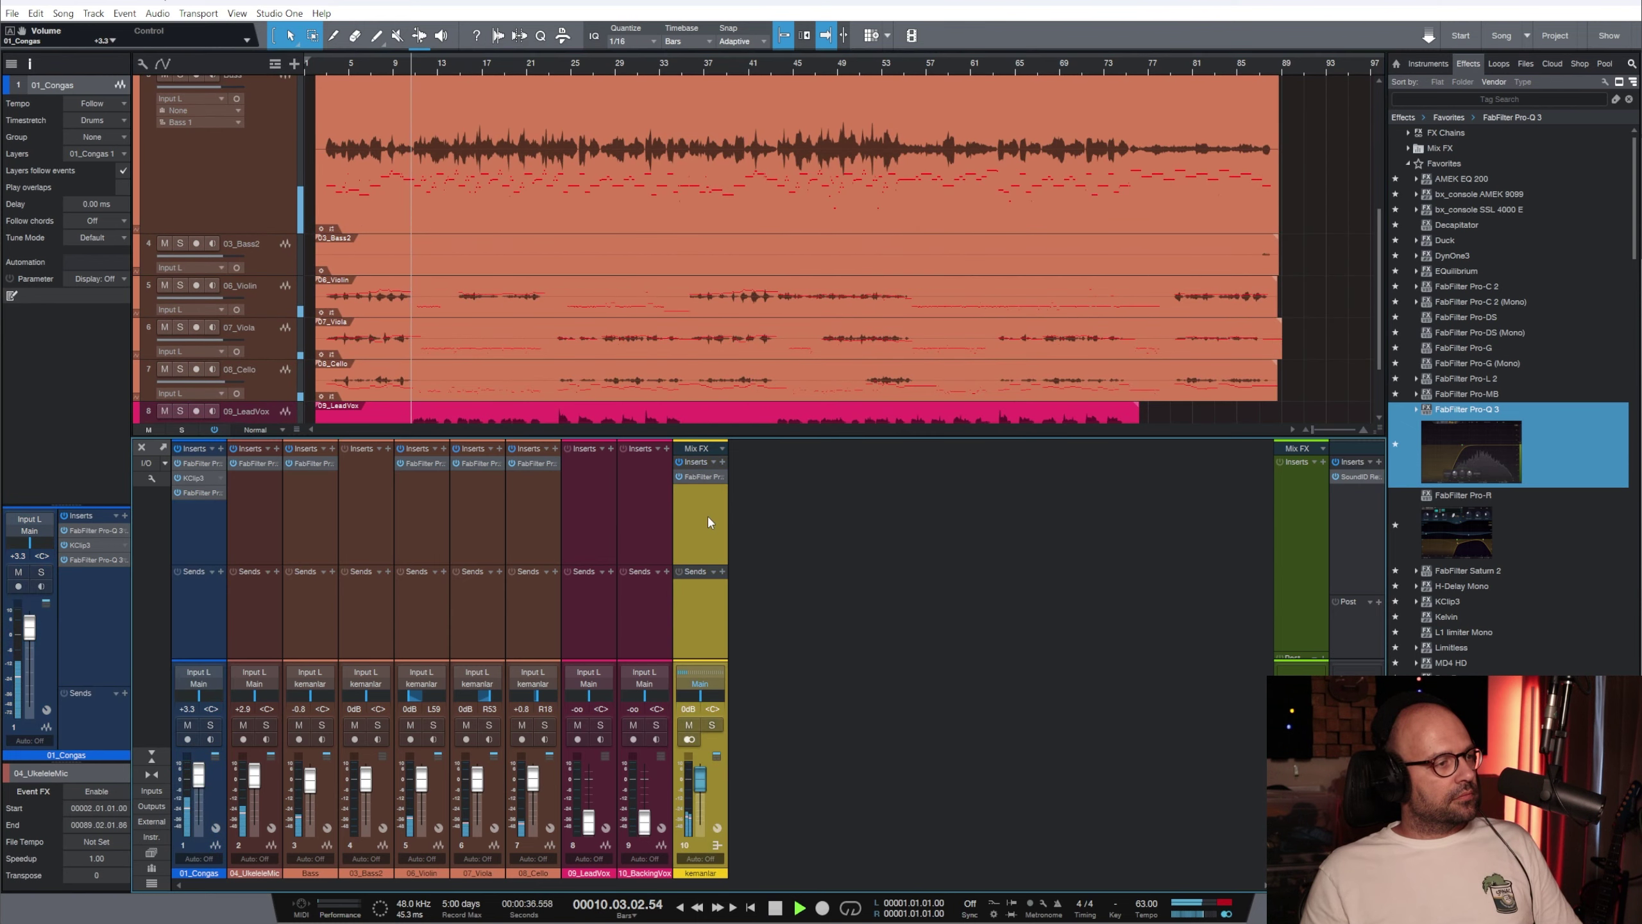
Stop playback and send 01_Congas to a new effects channel with FabFilter Pro-R
{"action": "left_click", "coordinate": [210, 534]}
{"action": "key", "text": "space"}
{"action": "left_click_drag", "start_coordinate": [1462, 527], "coordinate": [207, 615]}
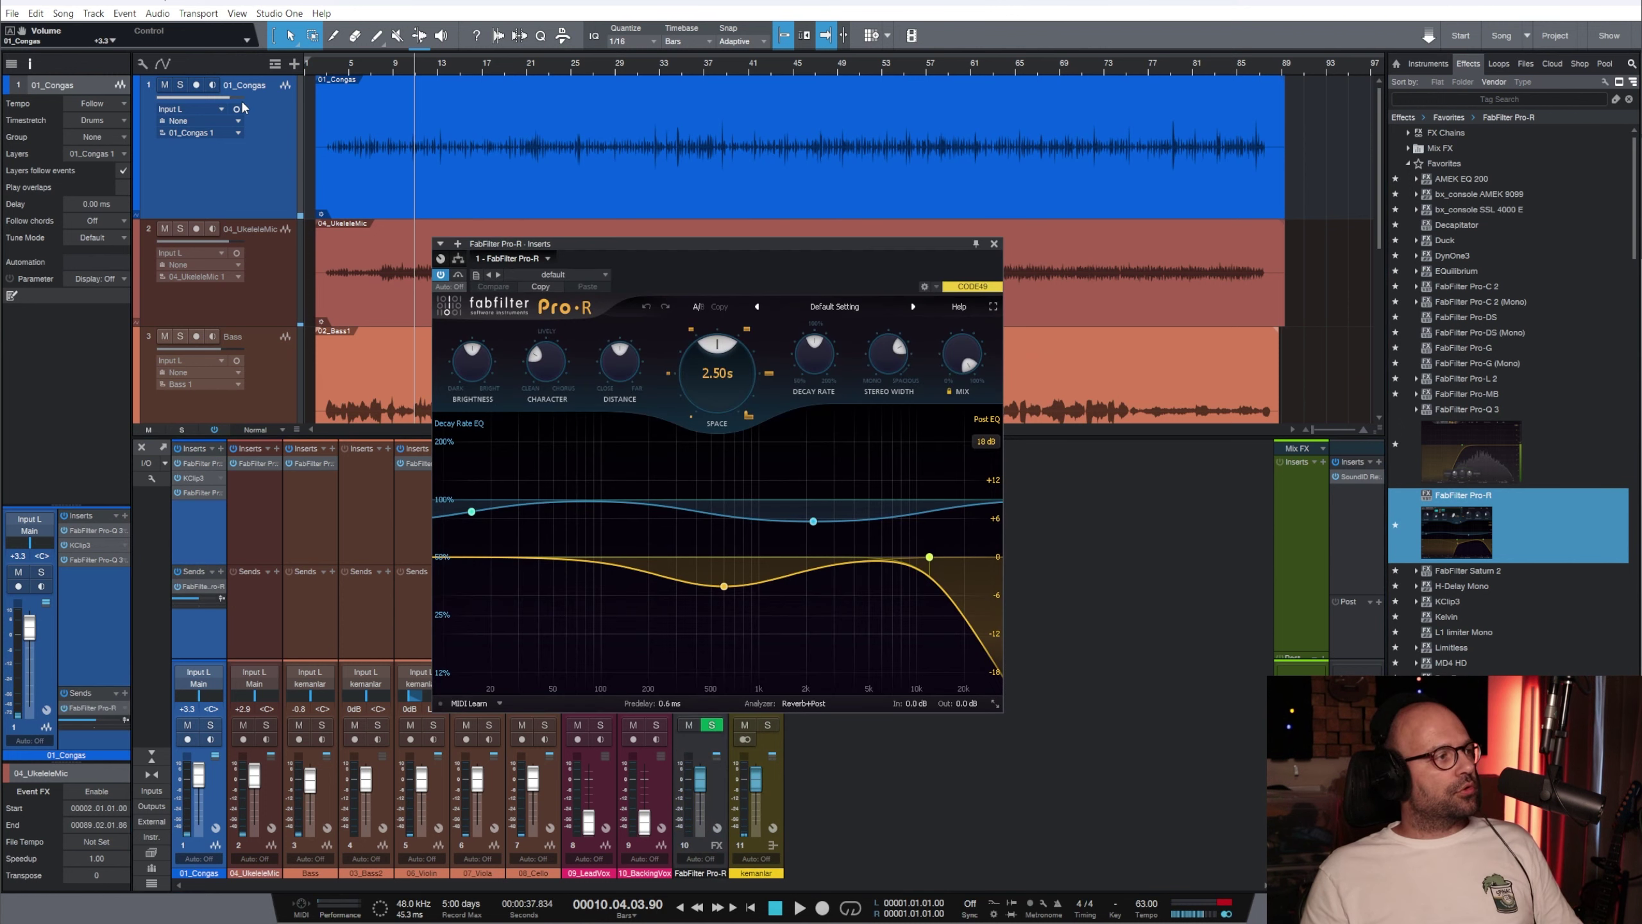
Switch 01_Congas to stereo input L+R and insert FabFilter Pro-R at the end of its insert chain
{"action": "key", "text": "F11"}
{"action": "left_click_drag", "start_coordinate": [814, 254], "coordinate": [865, 236]}
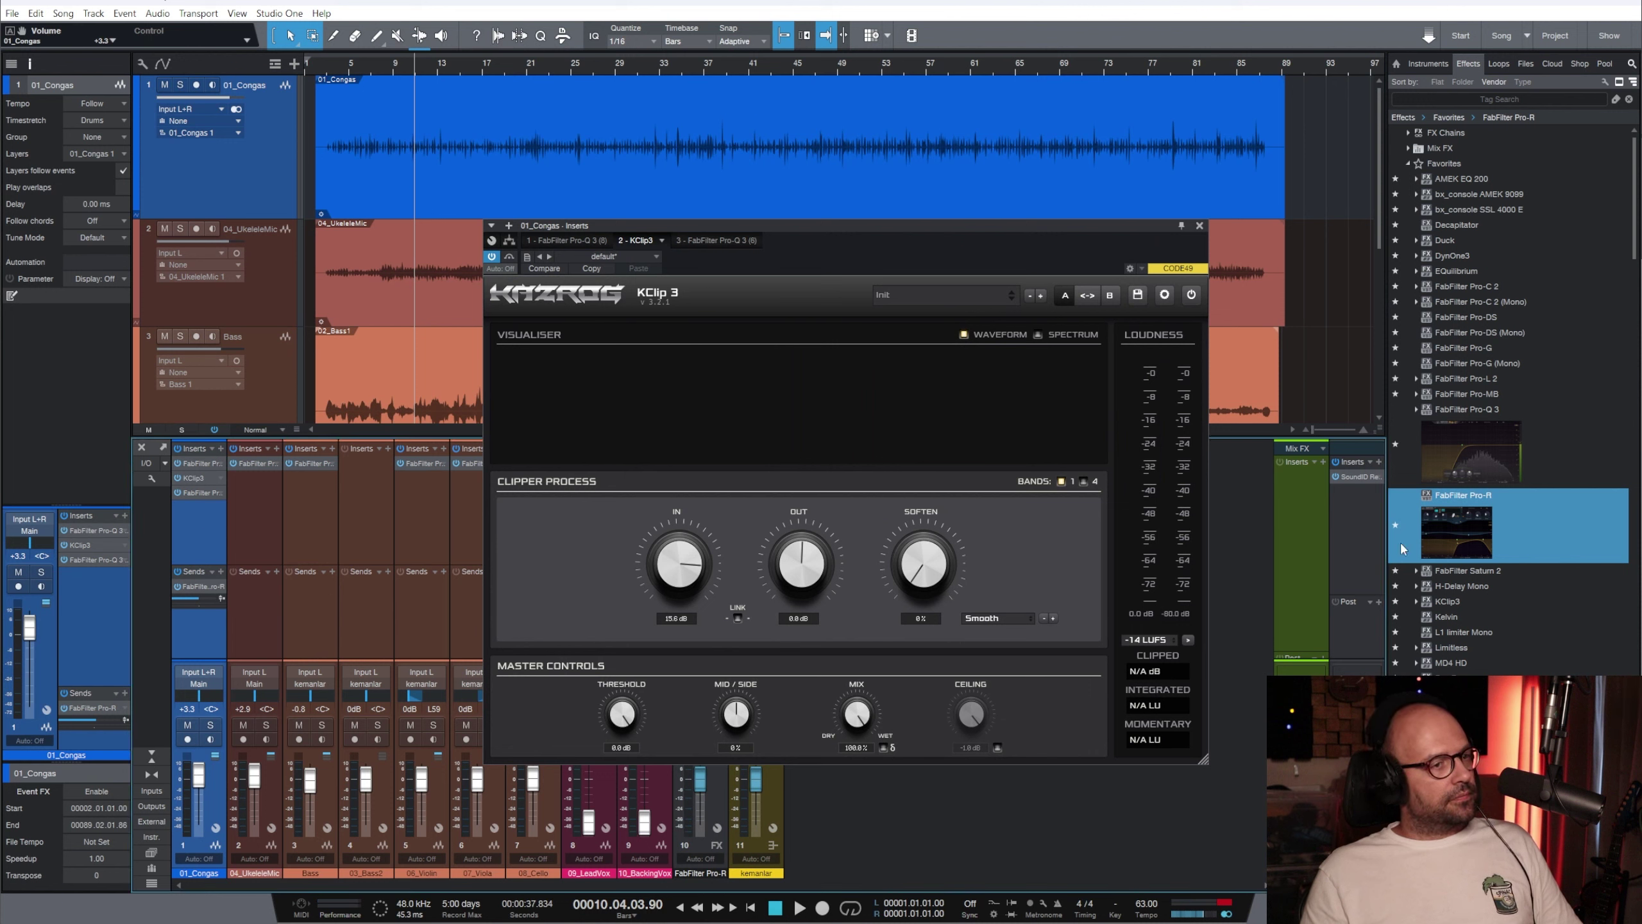
{"action": "left_click_drag", "start_coordinate": [1448, 527], "coordinate": [211, 528]}
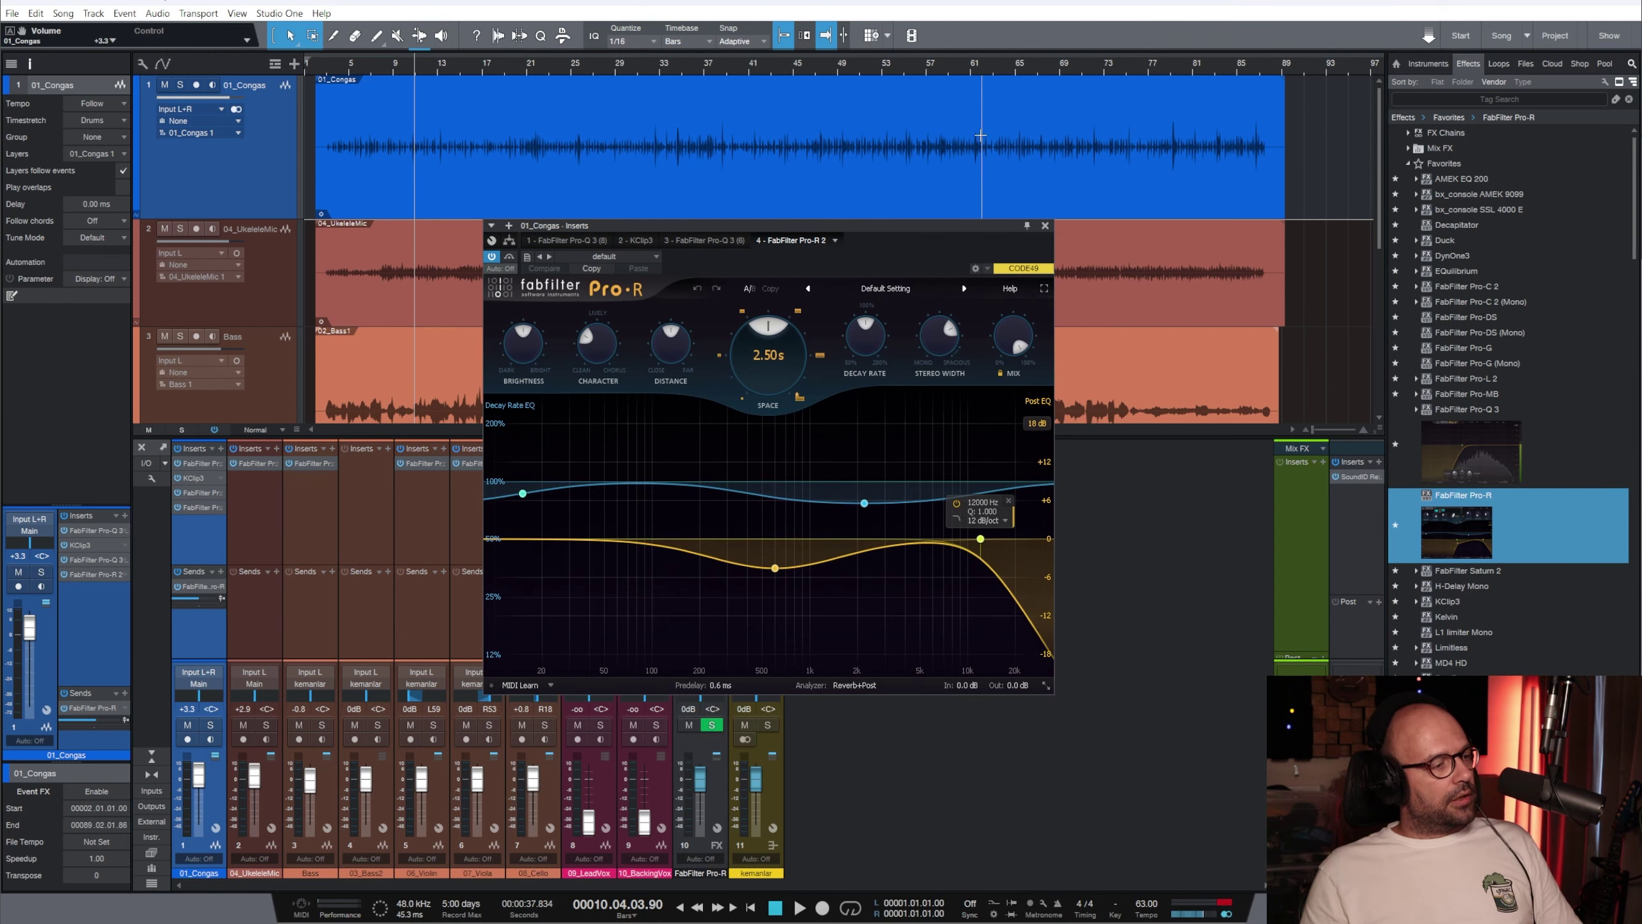
{"action": "left_click", "coordinate": [1044, 228]}
Rename the reverb effects channel as long rev and load the Medium Chamber preset in its Pro-R
{"action": "left_click", "coordinate": [711, 874]}
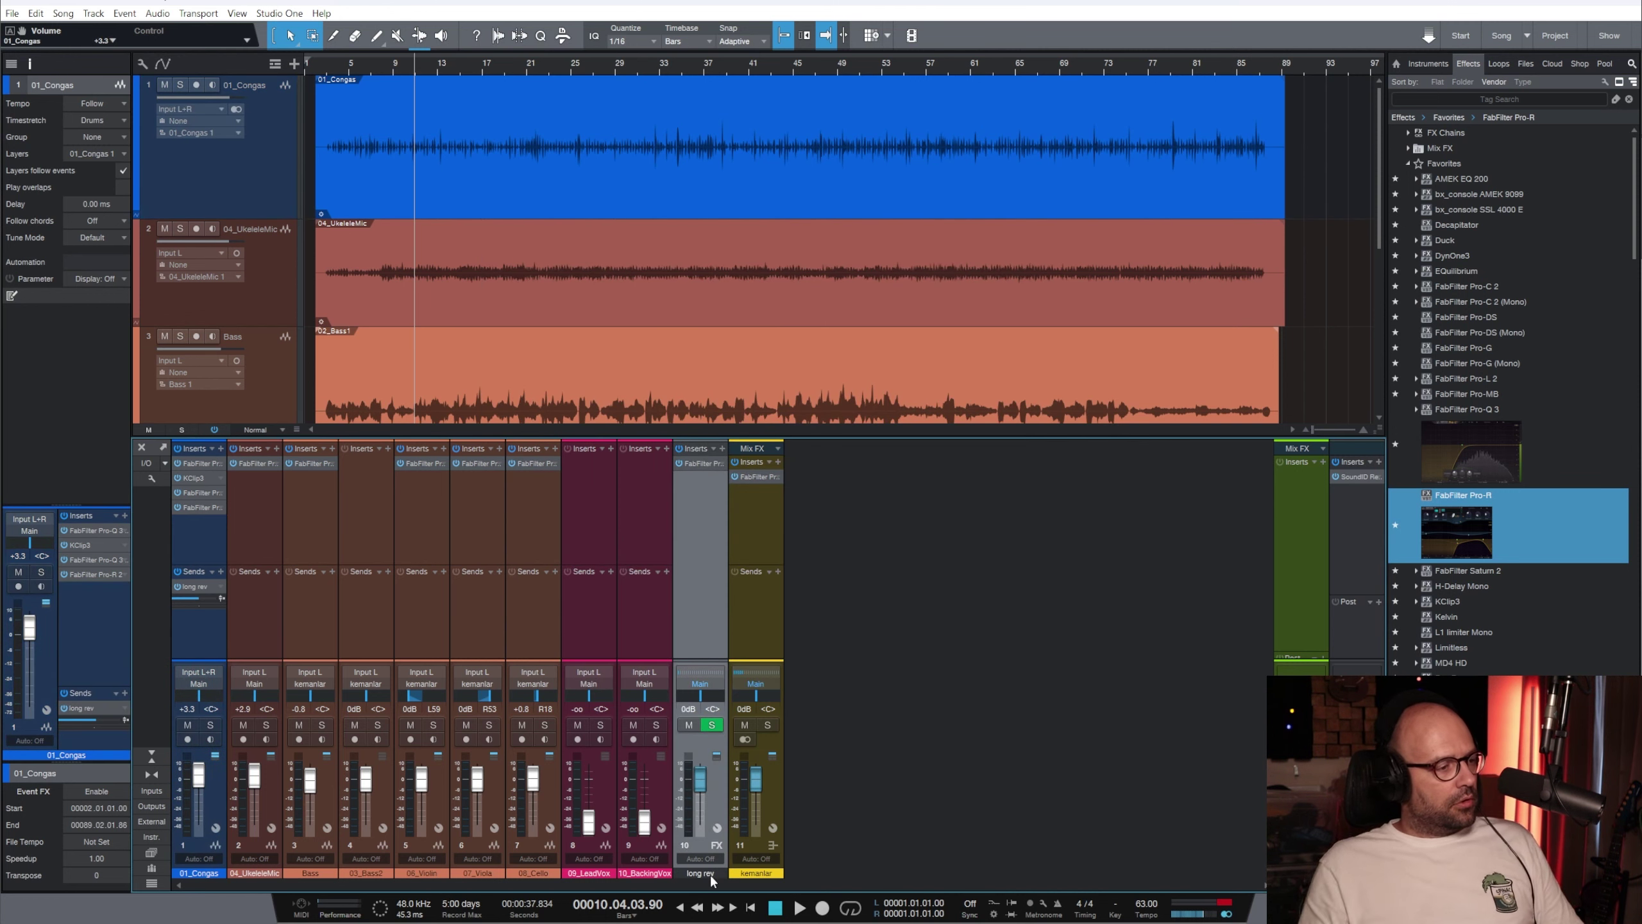
{"action": "left_click", "coordinate": [700, 464]}
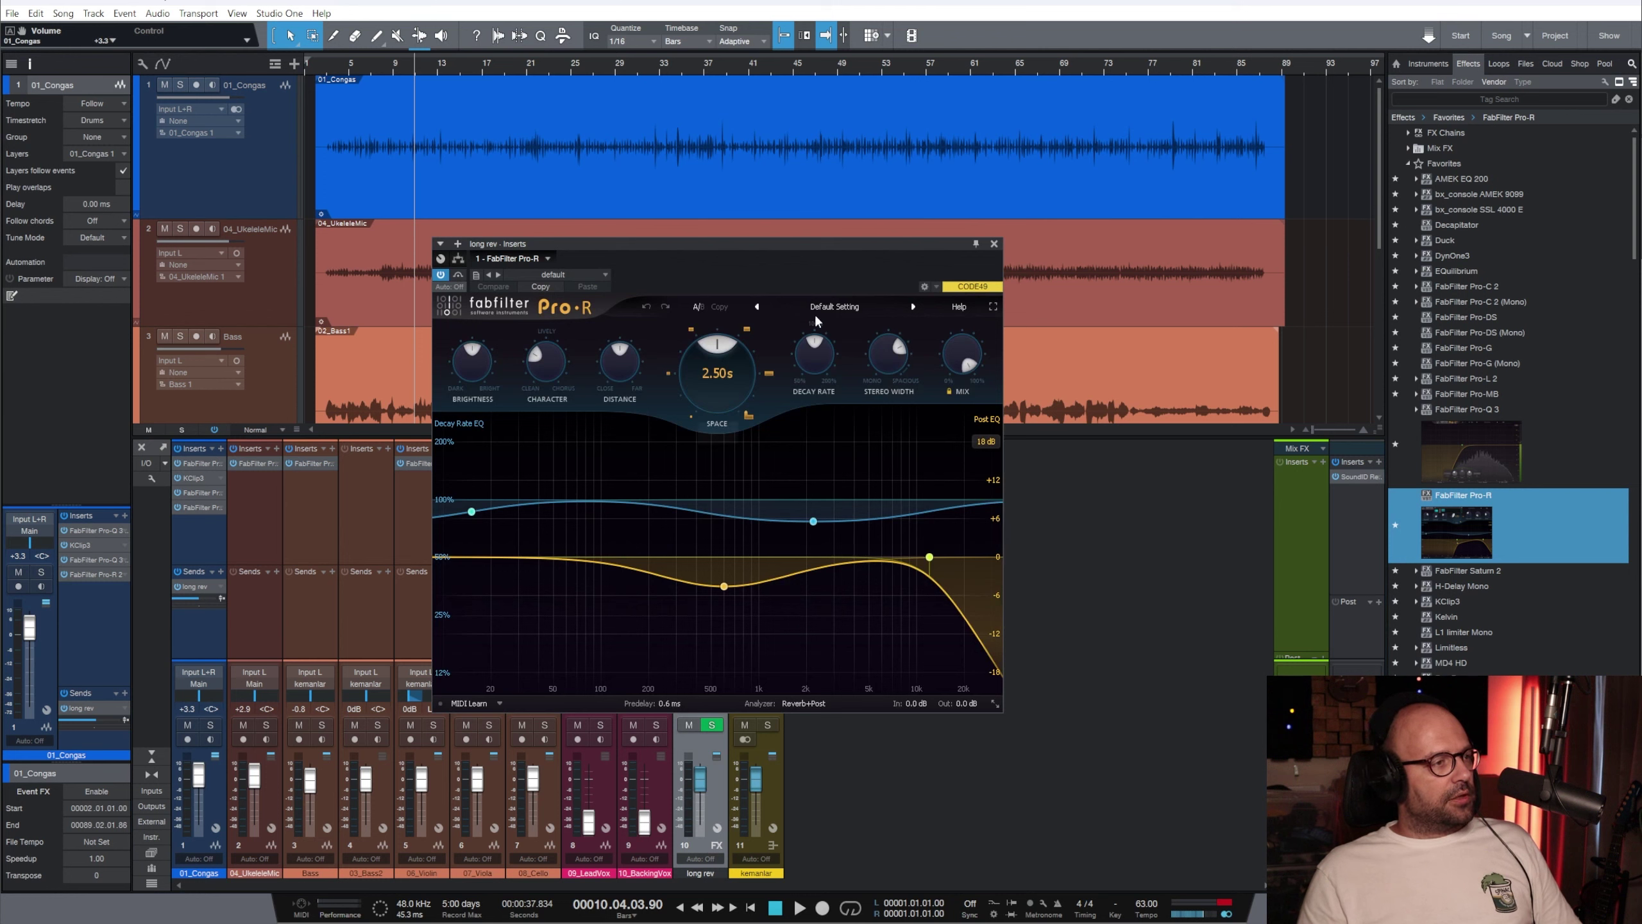
{"action": "left_click", "coordinate": [830, 308]}
{"action": "mouse_move", "coordinate": [840, 372]}
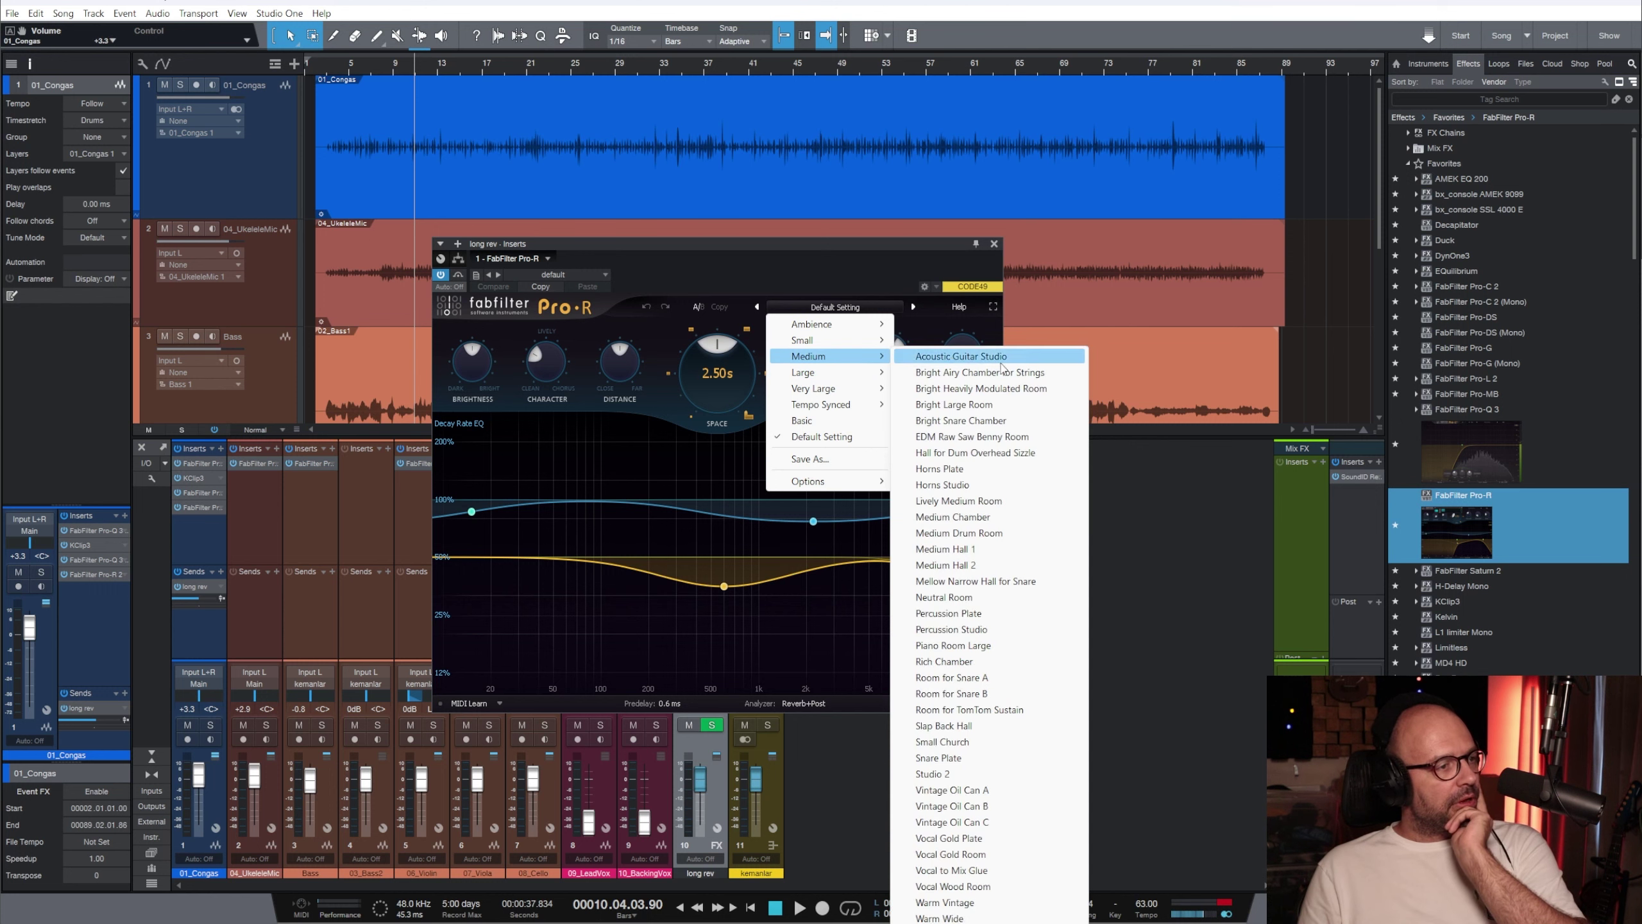
{"action": "left_click", "coordinate": [1030, 519]}
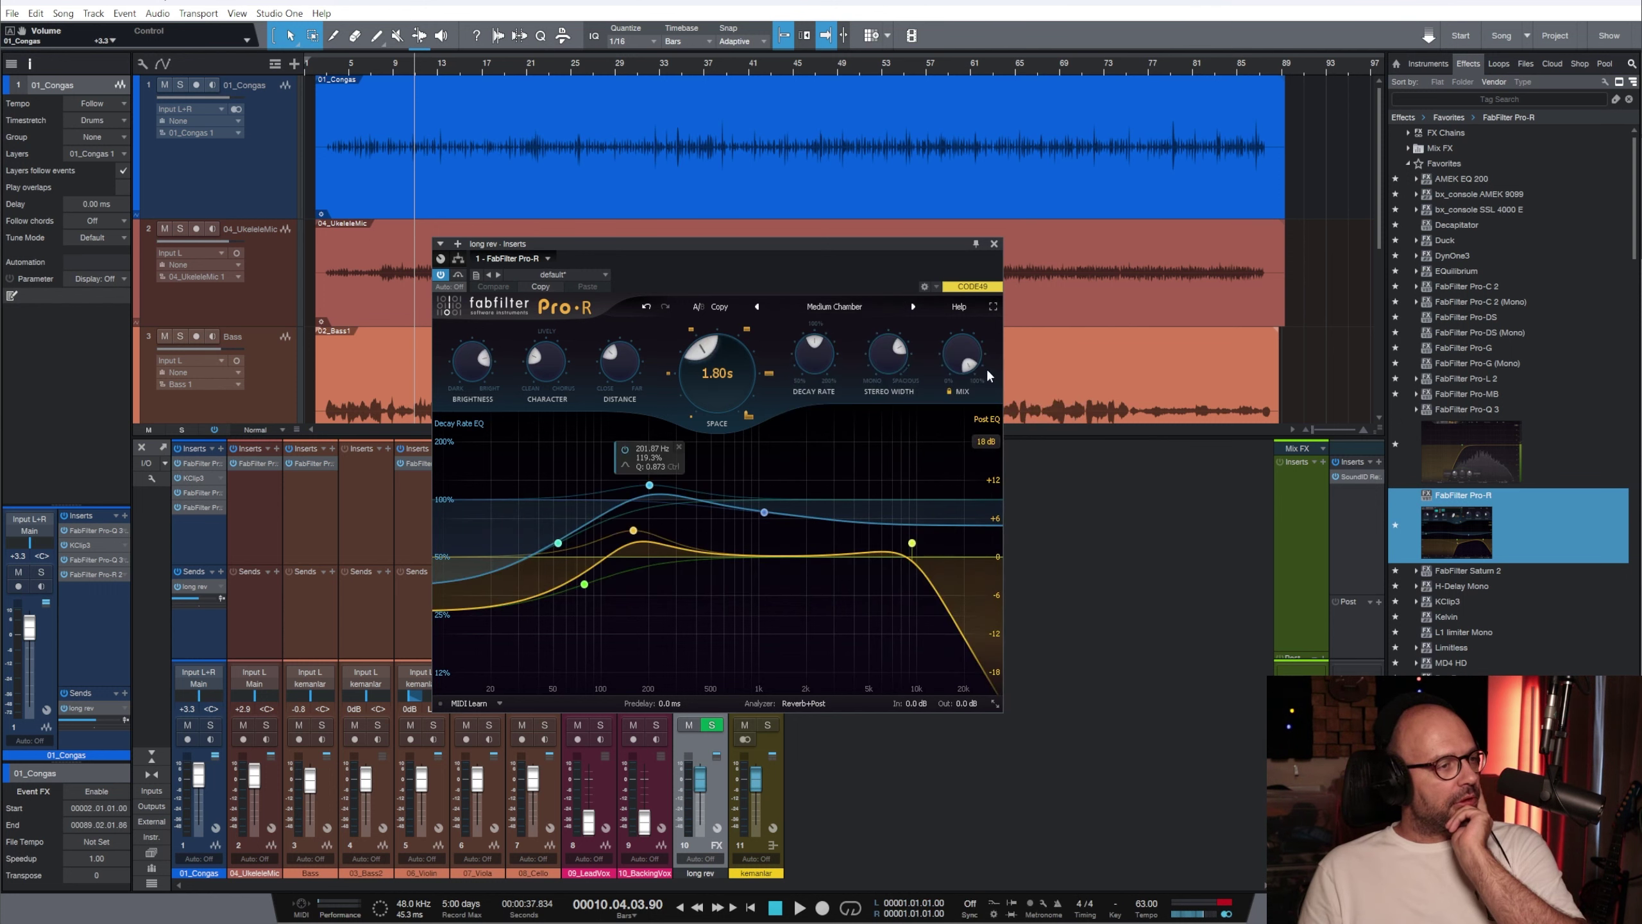
{"action": "left_click", "coordinate": [993, 243]}
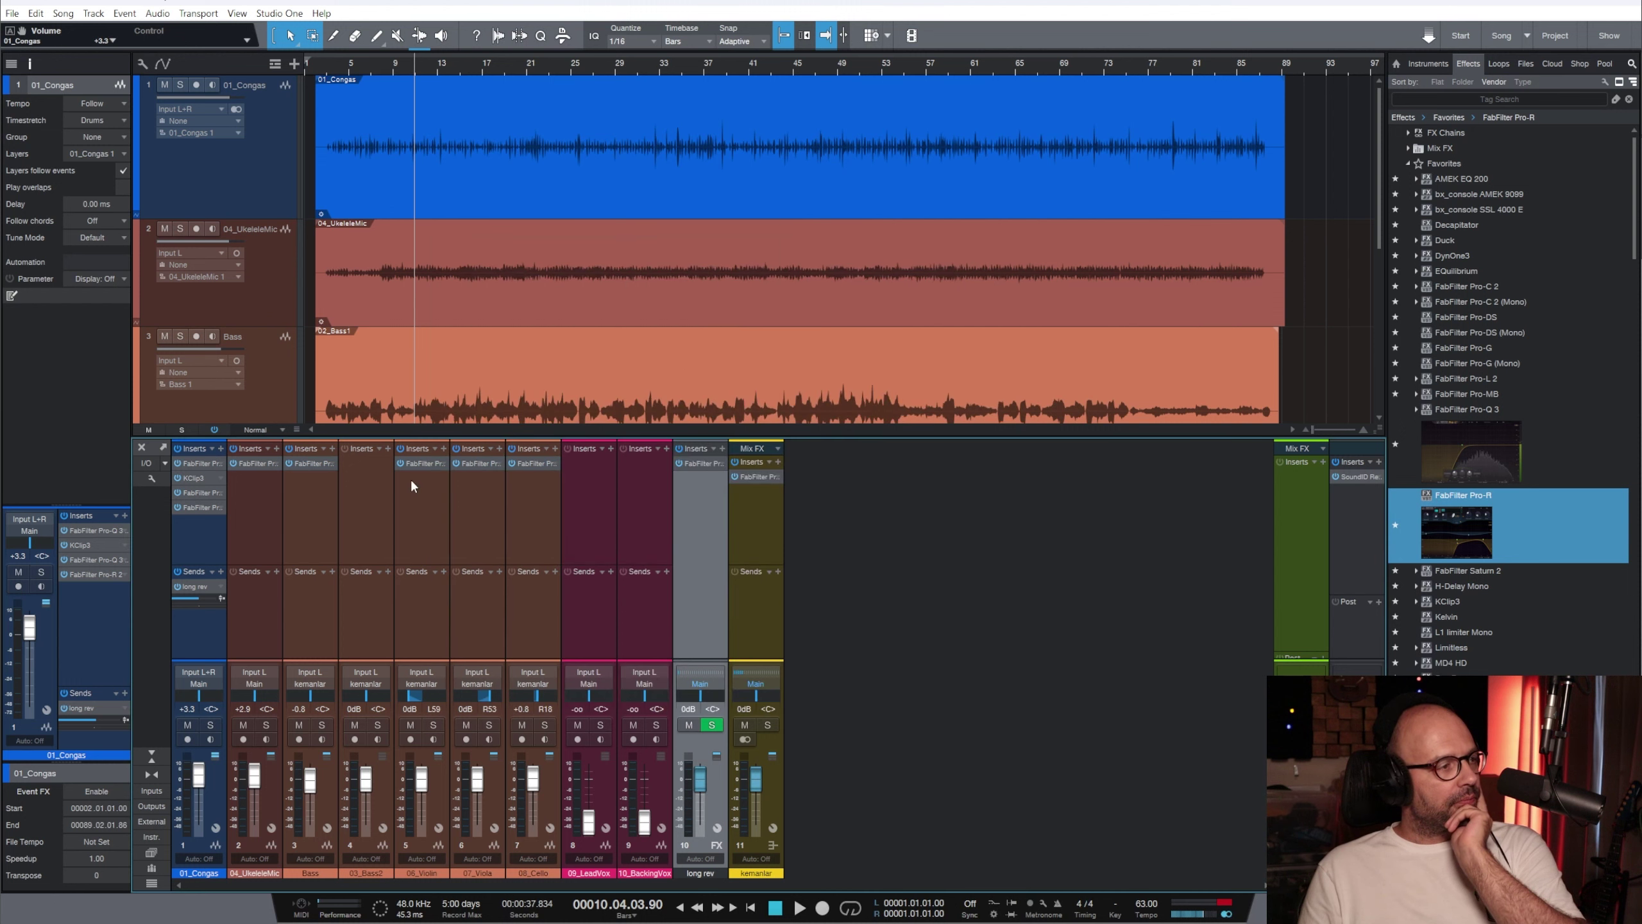
Bypass the Pro-R insert on 01_Congas and lower the long rev channel to -7.0 dB while the mix plays
{"action": "left_click", "coordinate": [179, 493]}
{"action": "key", "text": "space"}
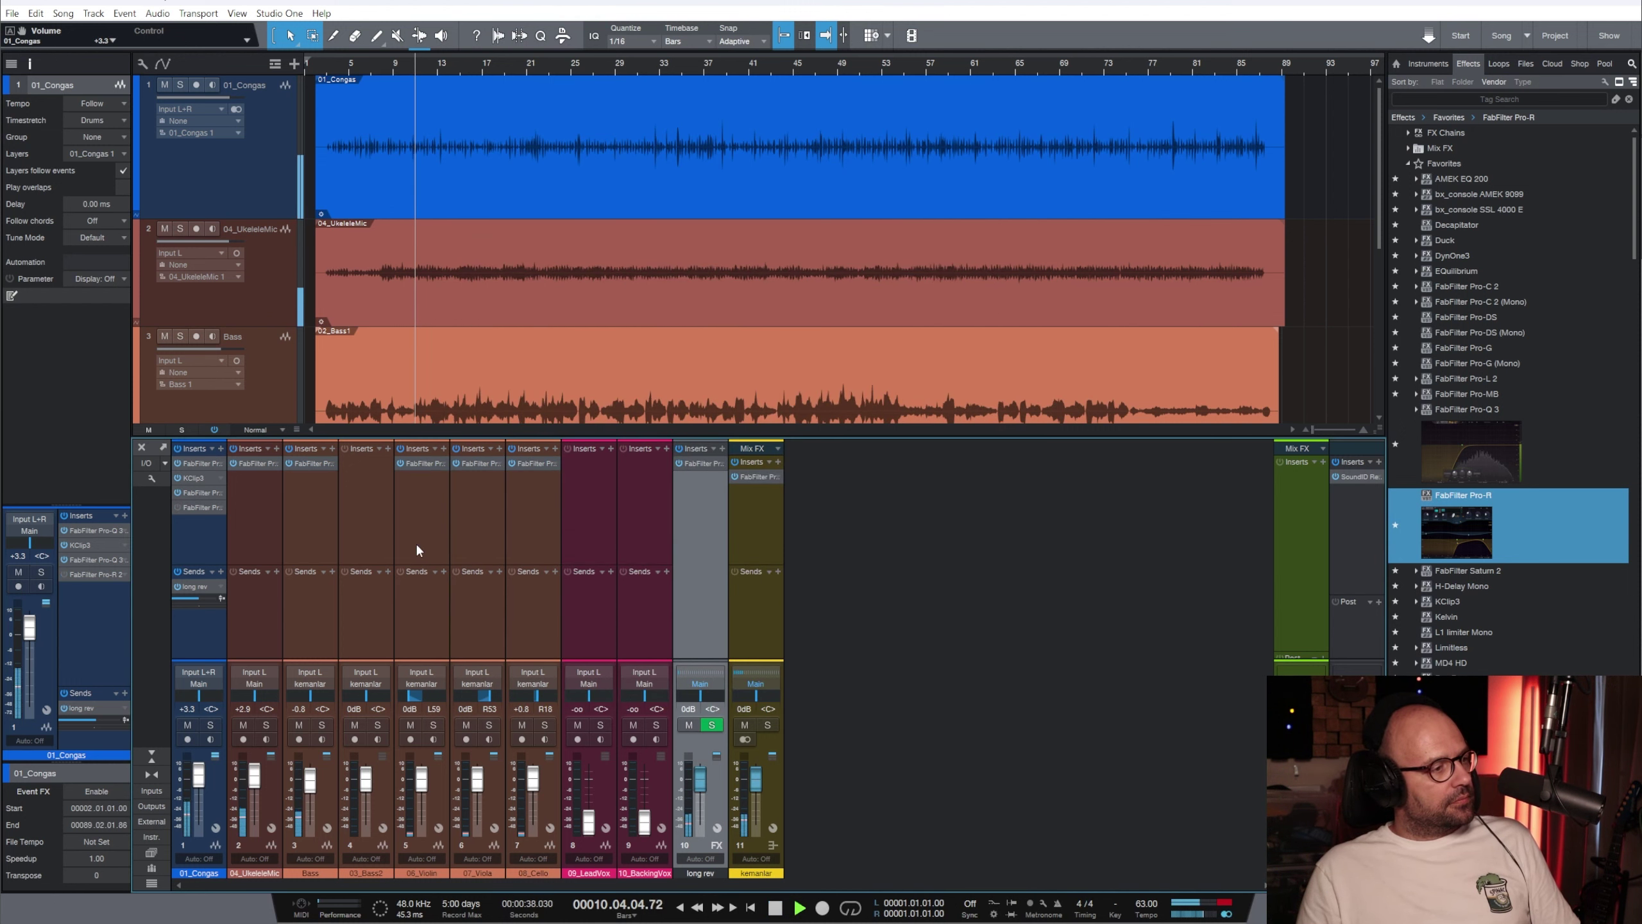
{"action": "left_click_drag", "start_coordinate": [701, 776], "coordinate": [705, 788]}
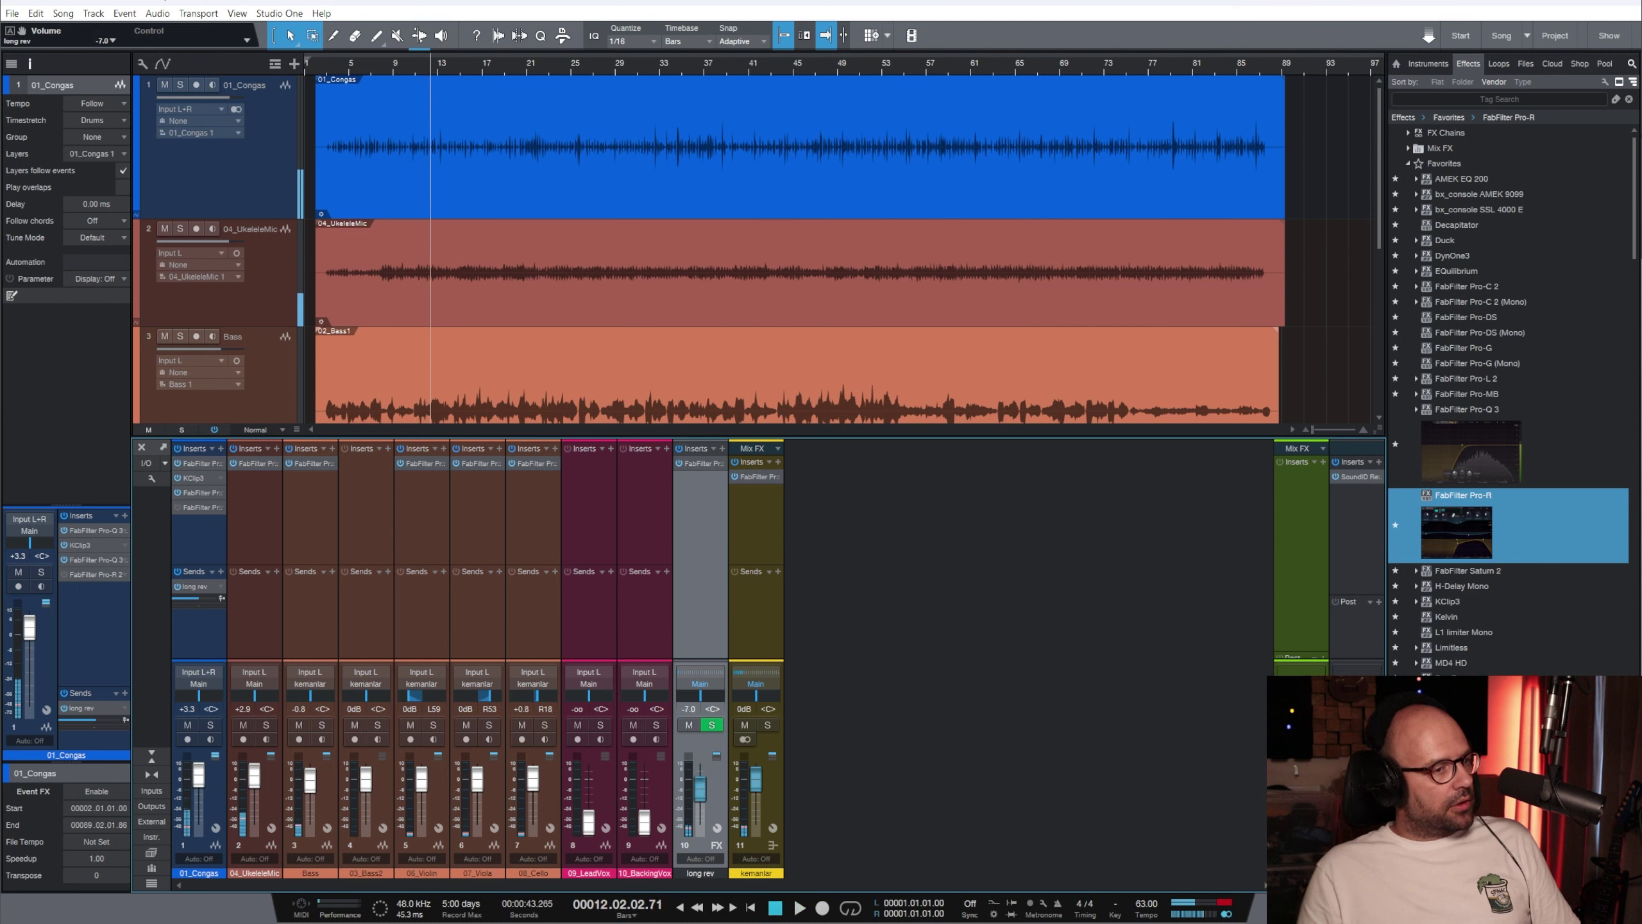
Solo 01_Congas and set its inserted Pro-R to a lower mix, 0.39 s space and 120% stereo width
{"action": "left_click", "coordinate": [203, 543]}
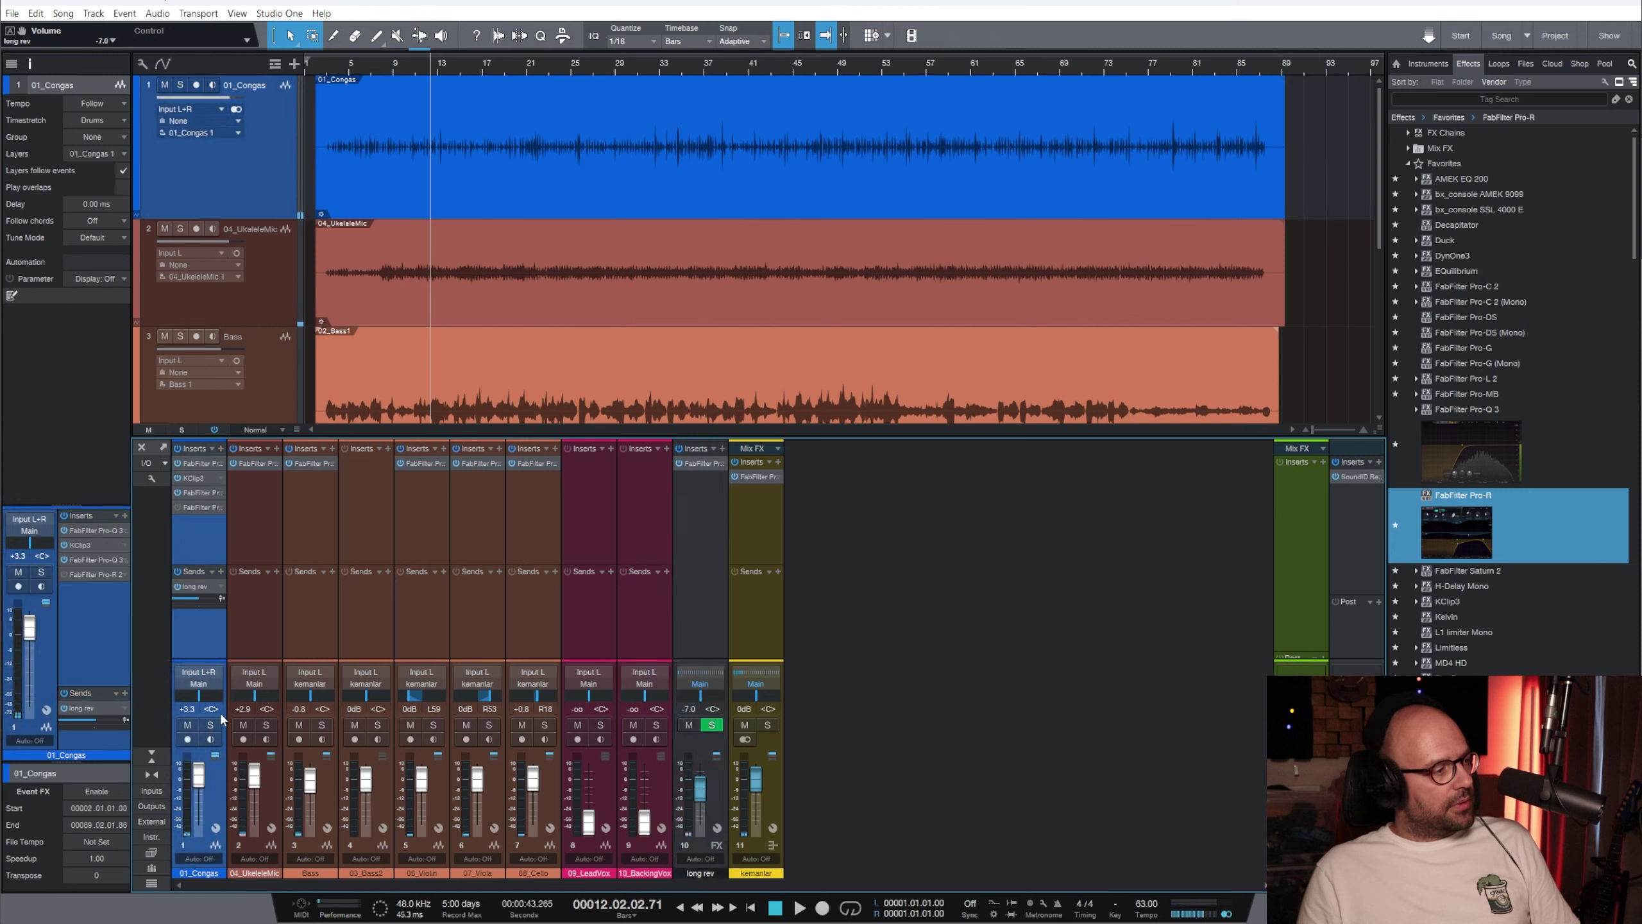
{"action": "left_click", "coordinate": [211, 724]}
{"action": "double_click", "coordinate": [193, 513]}
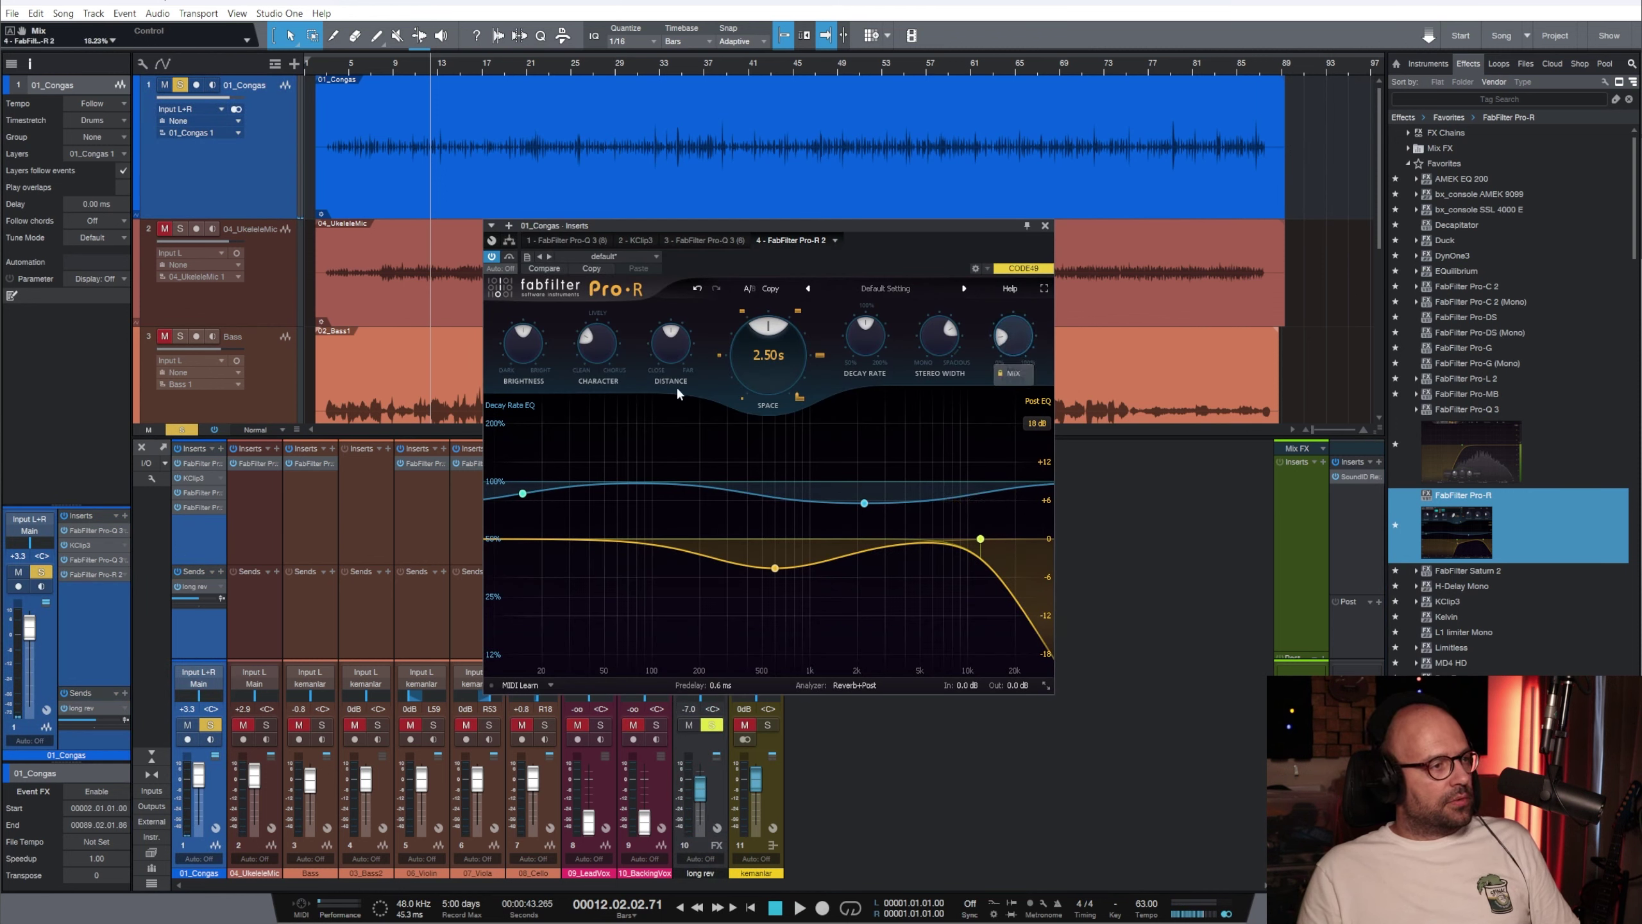
{"action": "mouse_move", "coordinate": [769, 363]}
{"action": "left_mouse_down"}
{"action": "mouse_move", "coordinate": [783, 414]}
{"action": "mouse_move", "coordinate": [772, 370]}
{"action": "left_mouse_up"}
{"action": "left_click_drag", "start_coordinate": [940, 338], "coordinate": [942, 304]}
Play the soloed congas, reduce the inserted Pro-R's mix slightly and lower the long rev send to about -38.5 dB
{"action": "key", "text": "space"}
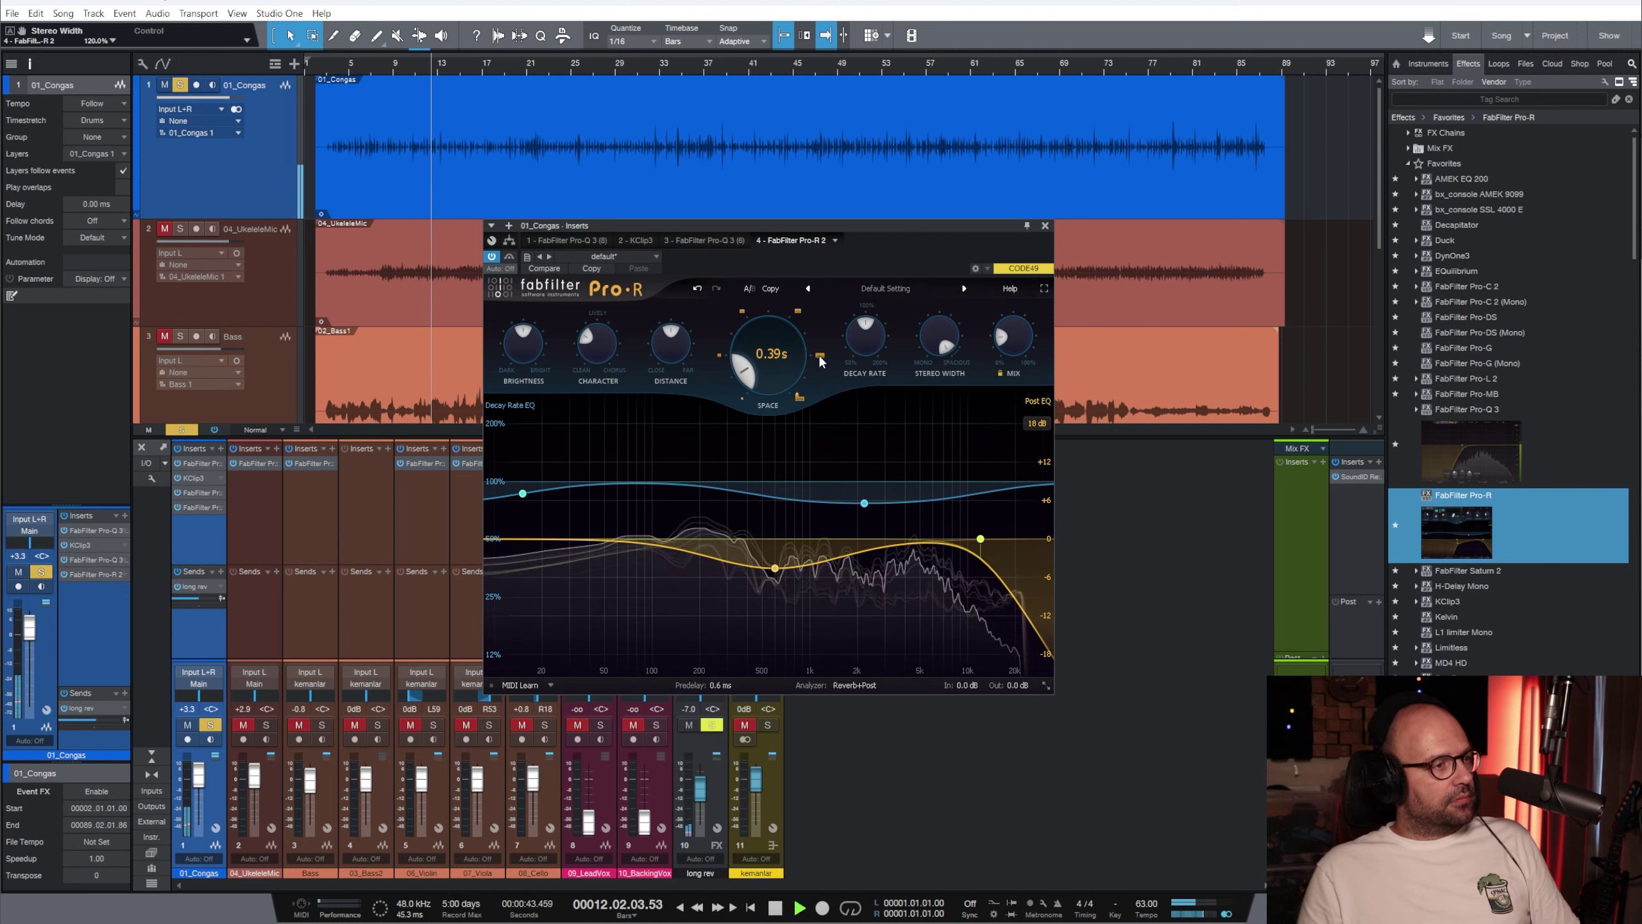
{"action": "mouse_move", "coordinate": [1010, 352]}
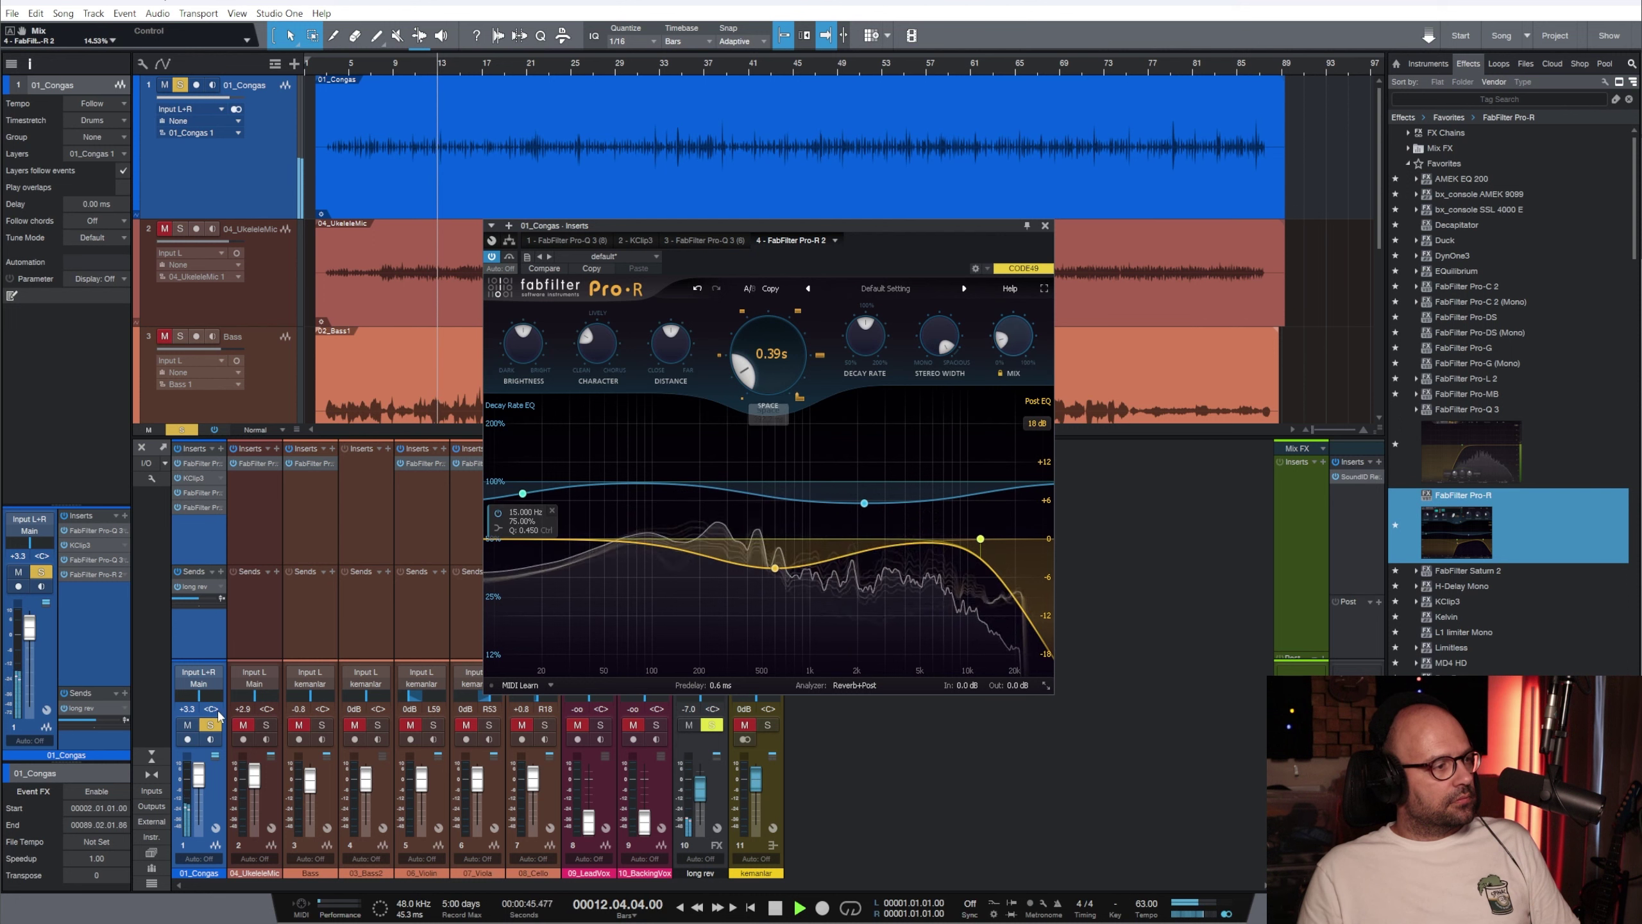
{"action": "left_click_drag", "start_coordinate": [196, 598], "coordinate": [174, 597]}
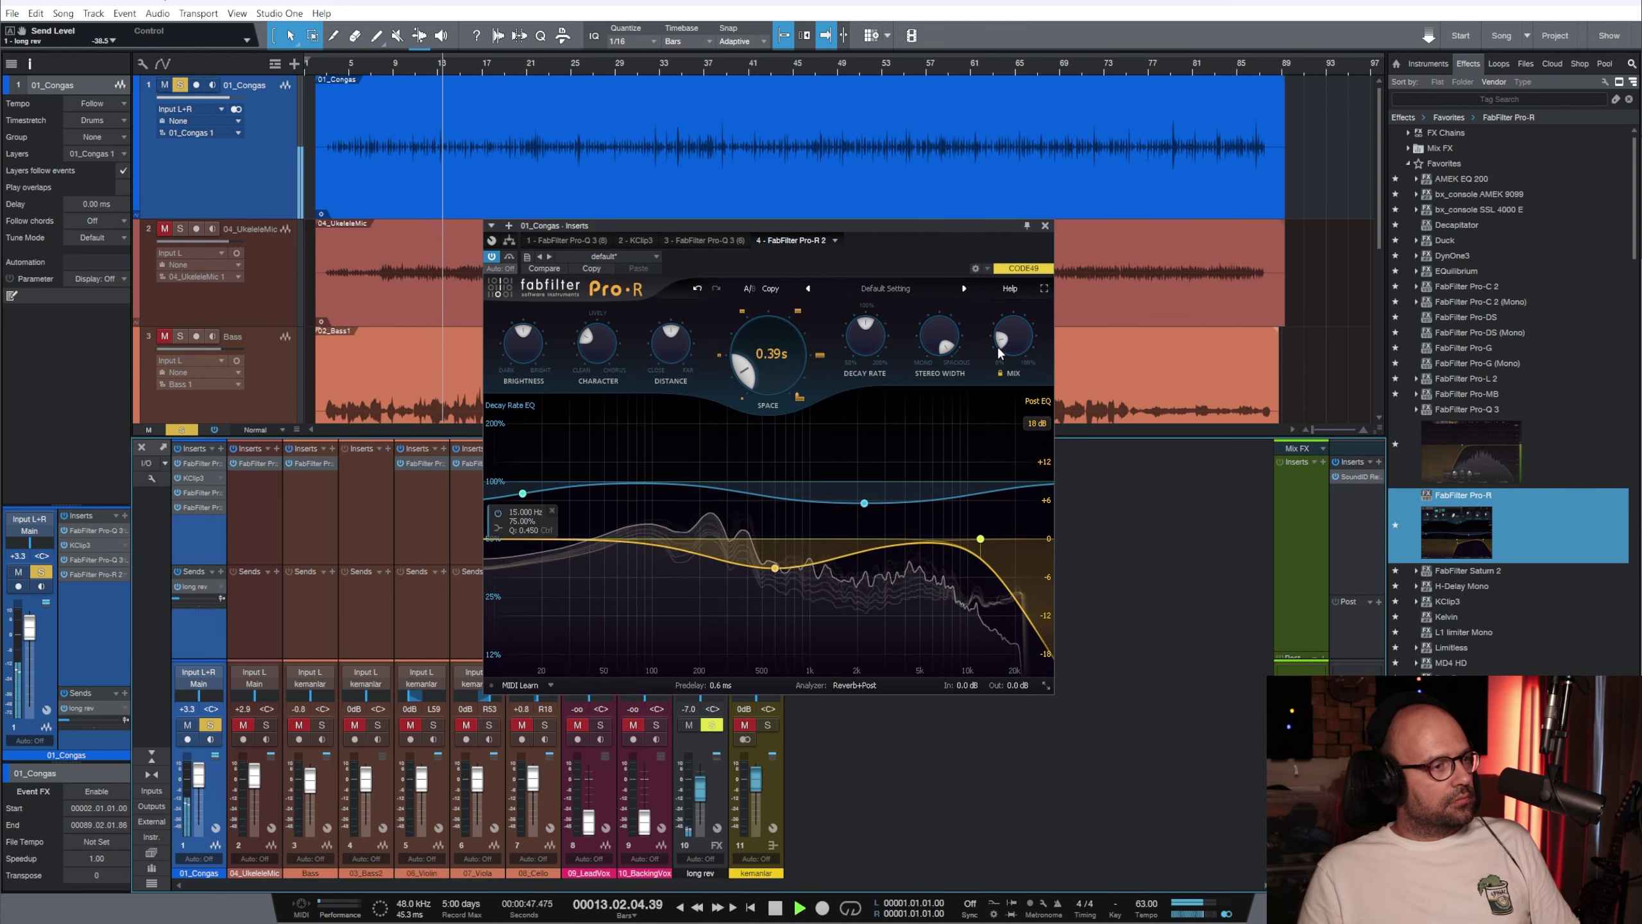
Set the congas' inserted Pro-R to about 0.63 s space, 33% brightness and 30% mix, with a closer distance
{"action": "left_click_drag", "start_coordinate": [1008, 342], "coordinate": [999, 331]}
{"action": "left_click_drag", "start_coordinate": [740, 382], "coordinate": [722, 387]}
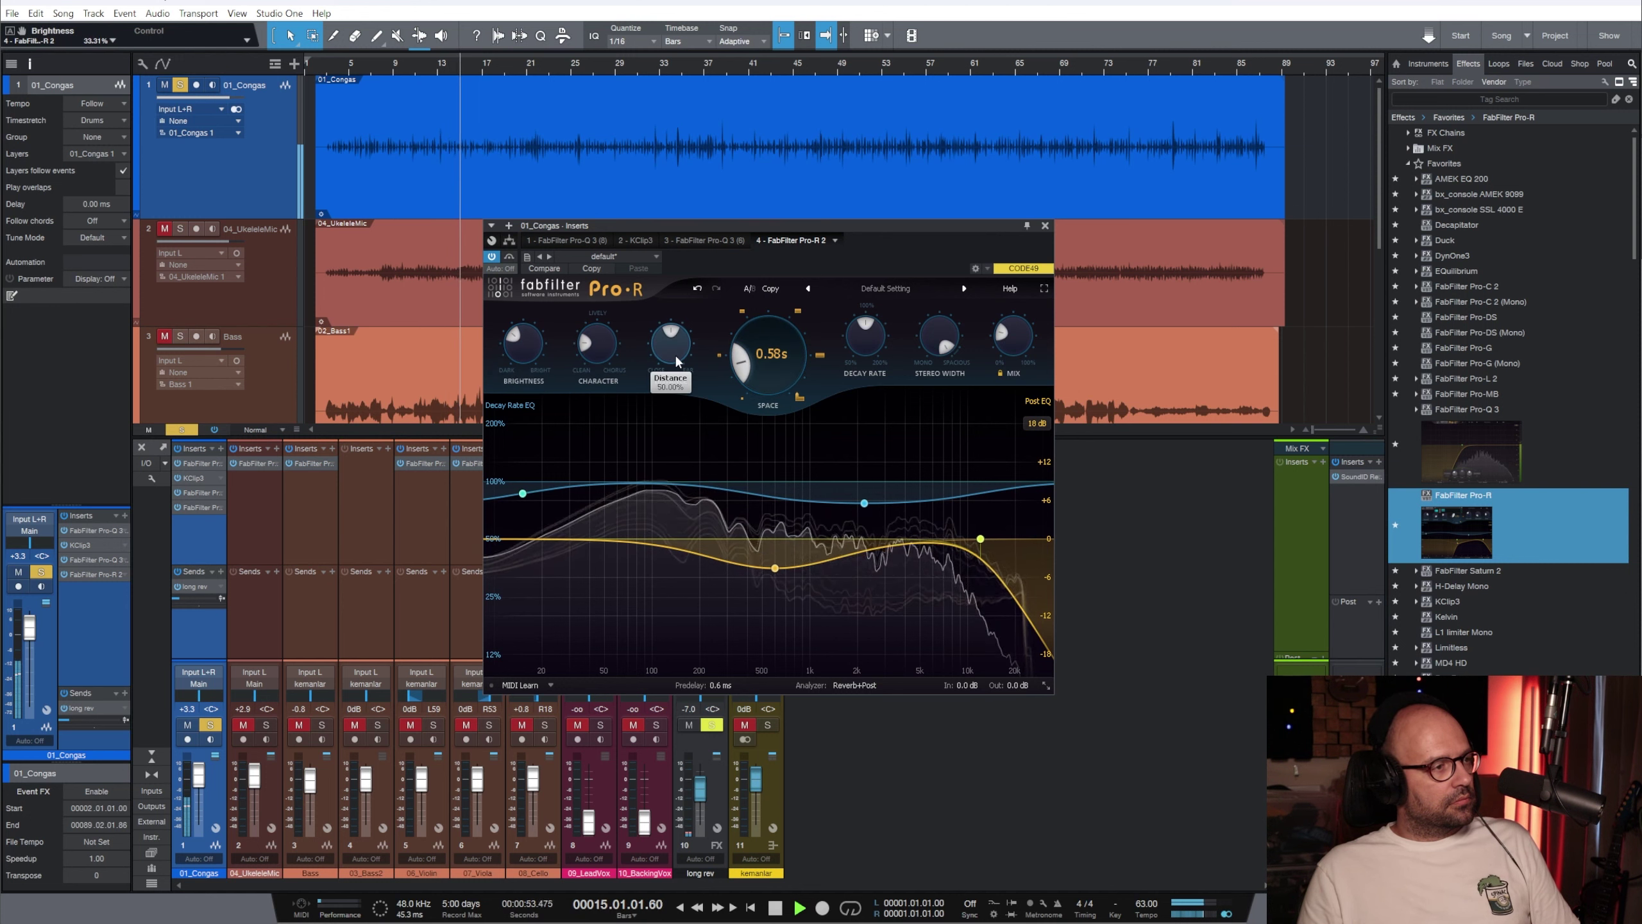
{"action": "left_click_drag", "start_coordinate": [531, 352], "coordinate": [531, 341]}
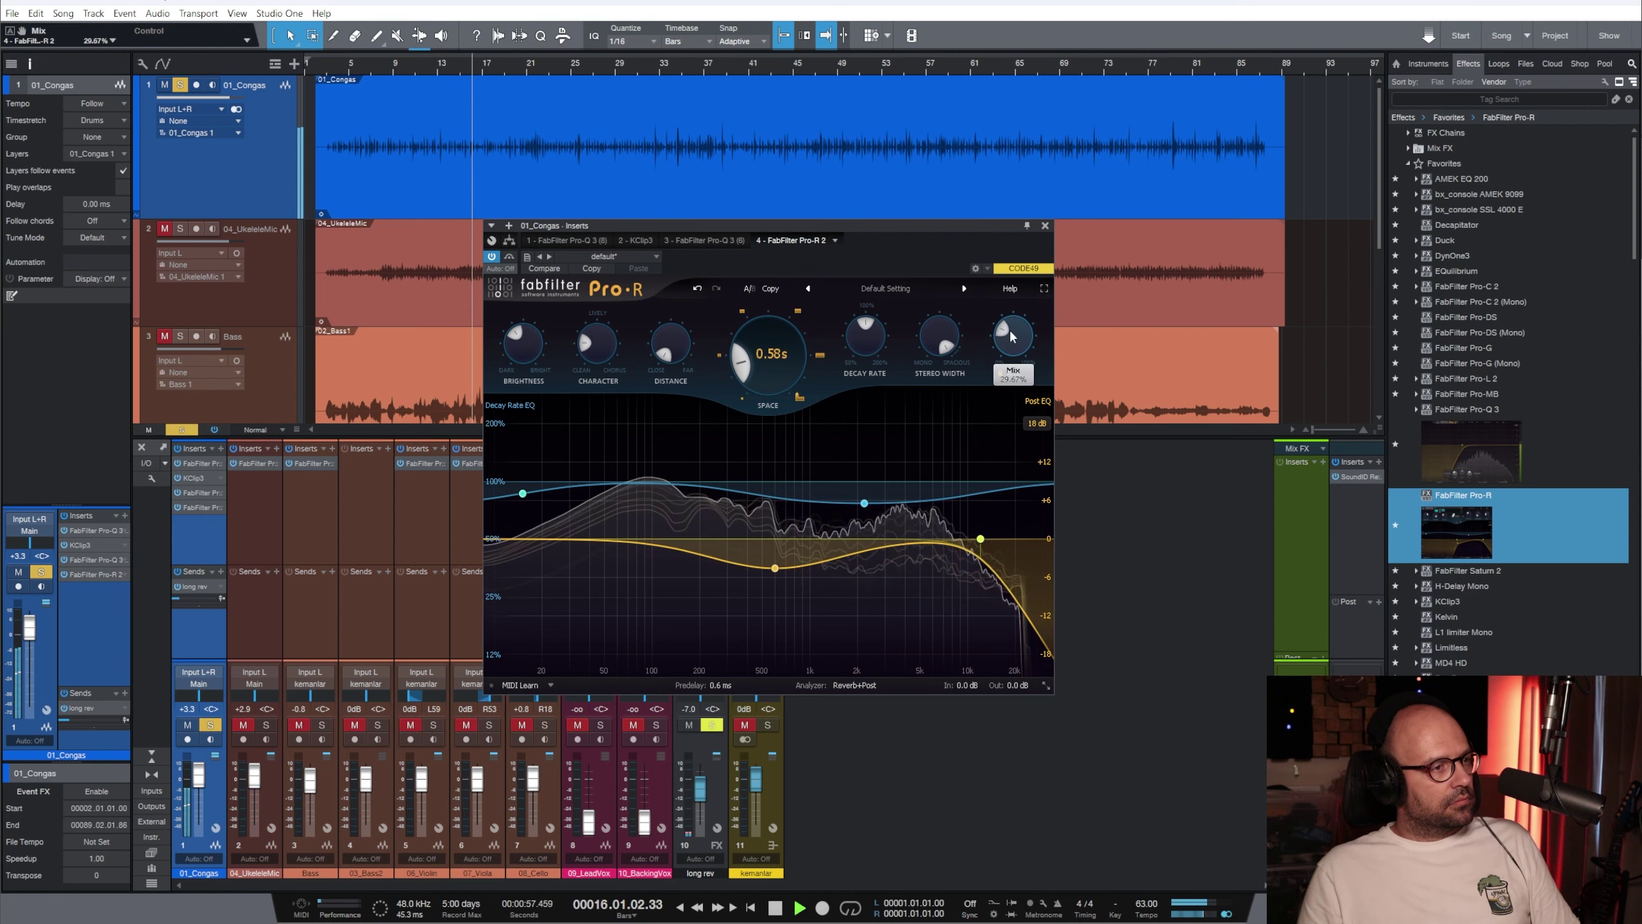
{"action": "left_click_drag", "start_coordinate": [774, 370], "coordinate": [775, 364]}
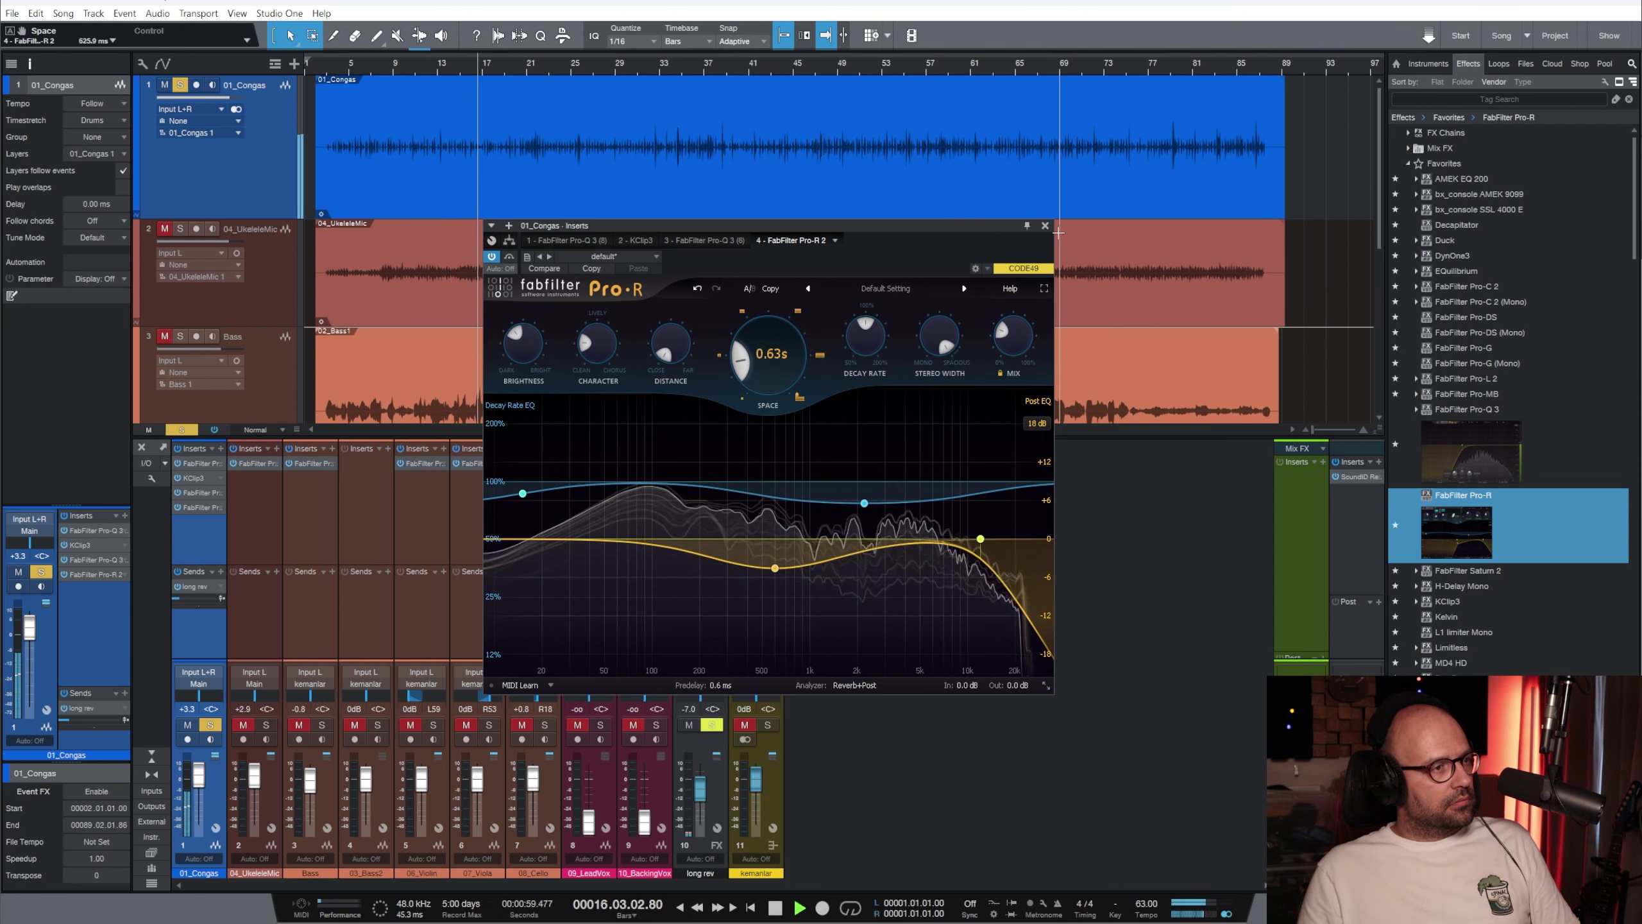
{"action": "left_click", "coordinate": [1045, 225]}
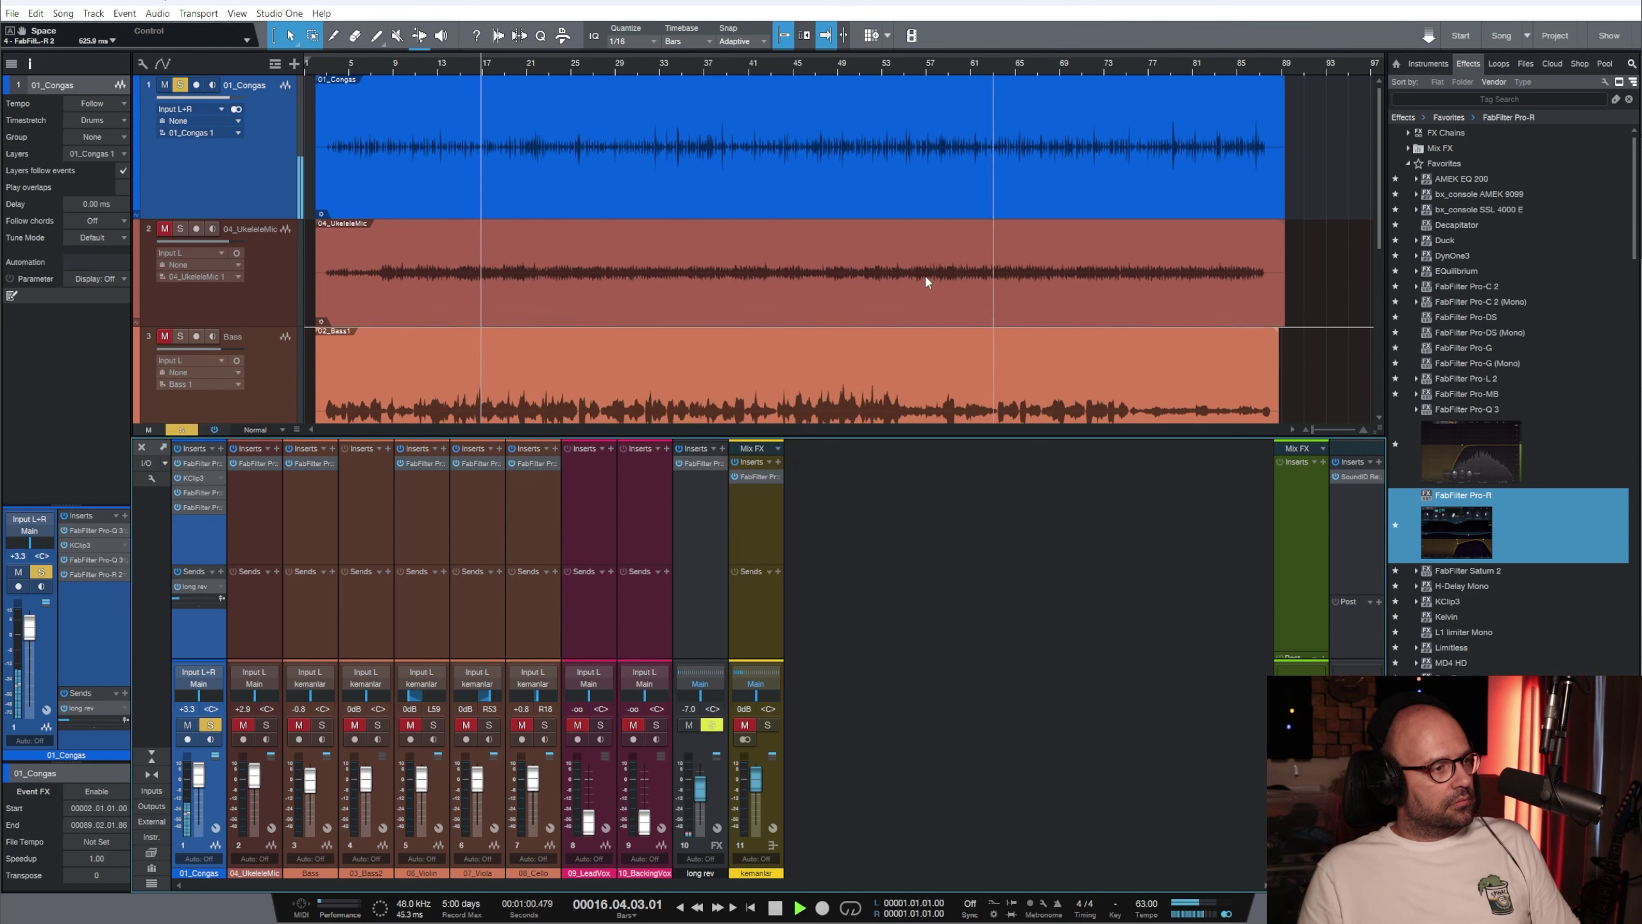
Shorten the low-frequency decay in the congas' Pro-R and set the upper decay band to about 3521 Hz at 94%
{"action": "left_click", "coordinate": [203, 508]}
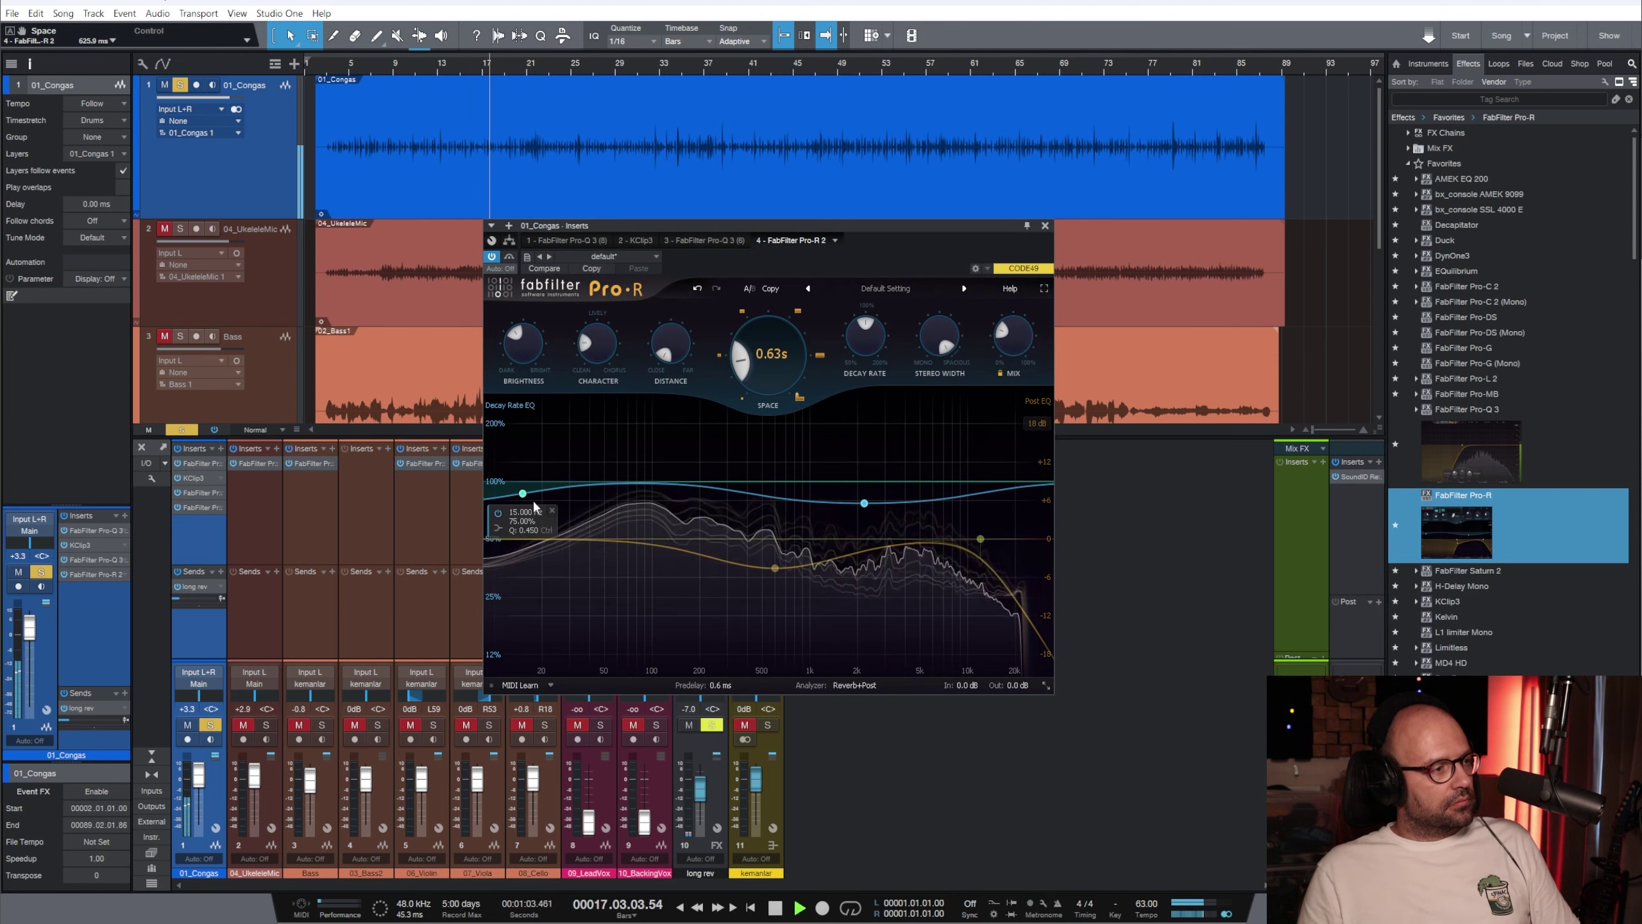
{"action": "left_click_drag", "start_coordinate": [528, 495], "coordinate": [755, 545]}
{"action": "left_click_drag", "start_coordinate": [865, 503], "coordinate": [896, 486]}
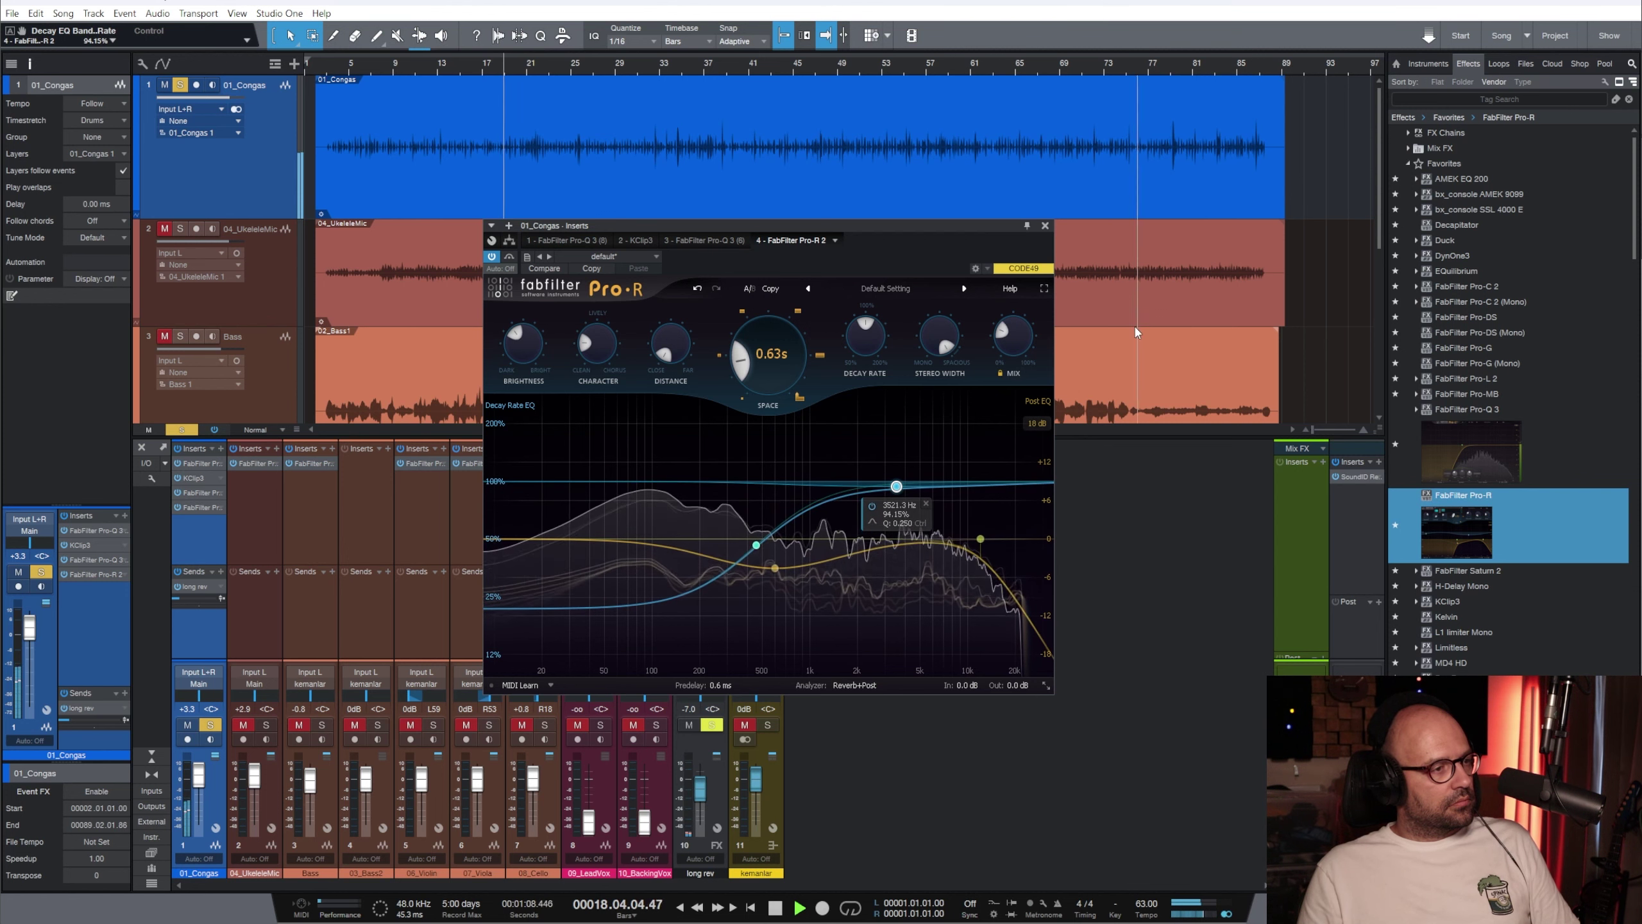
{"action": "left_click", "coordinate": [1046, 226]}
{"action": "key", "text": "space"}
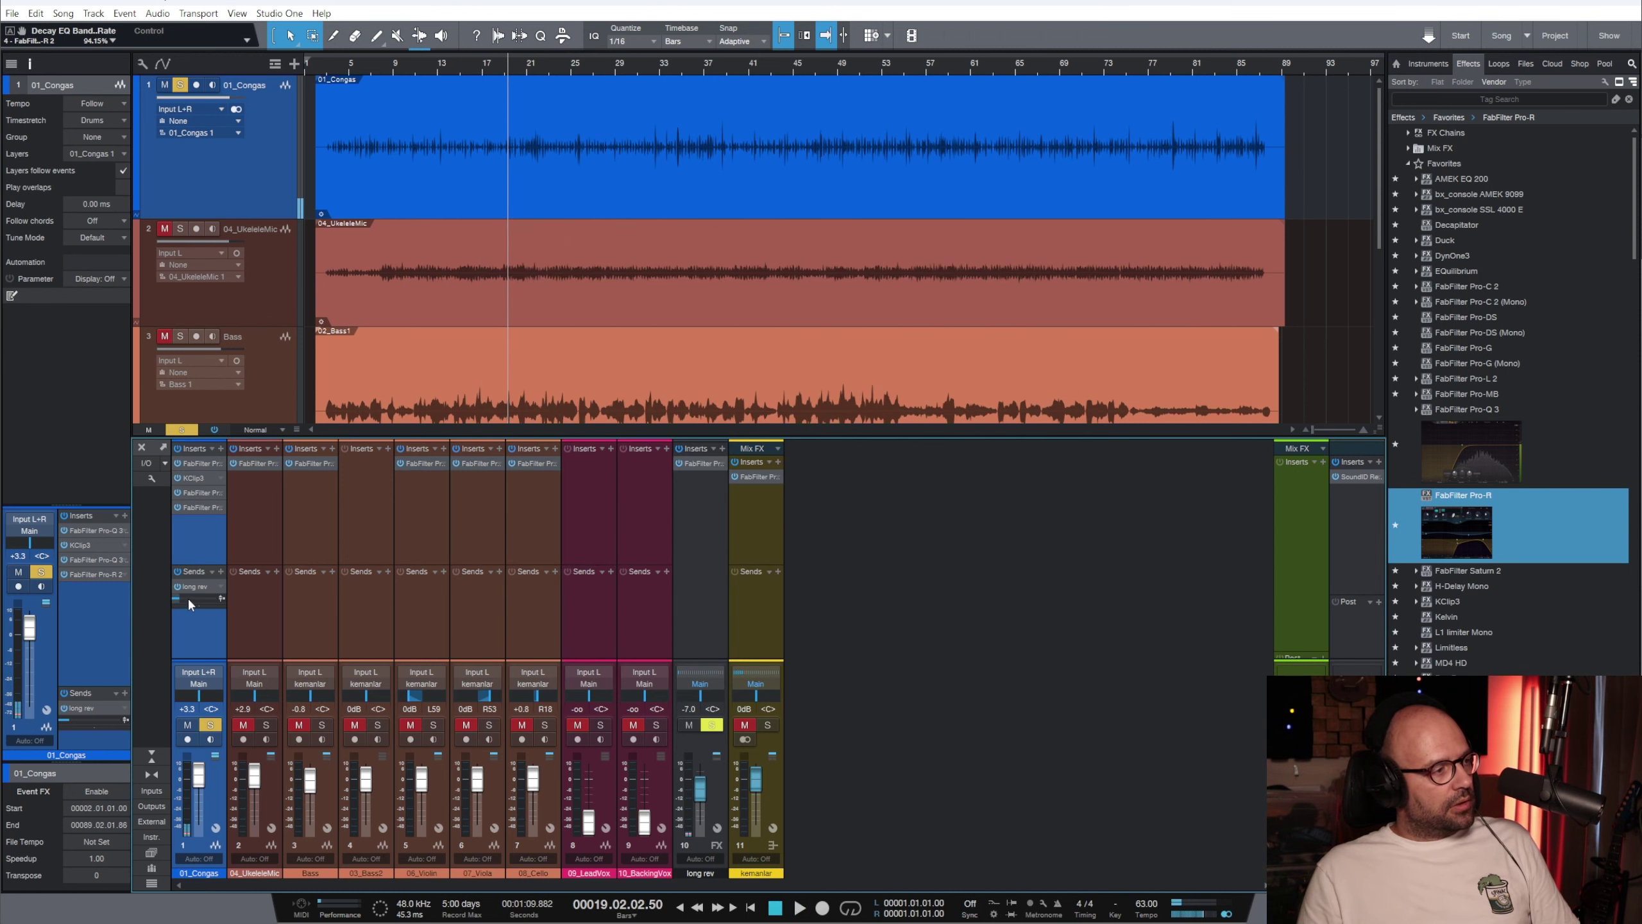
Raise the 01_Congas send to long rev to about -12.5 dB while auditioning the soloed track
{"action": "left_click_drag", "start_coordinate": [189, 600], "coordinate": [209, 603]}
{"action": "key", "text": "space"}
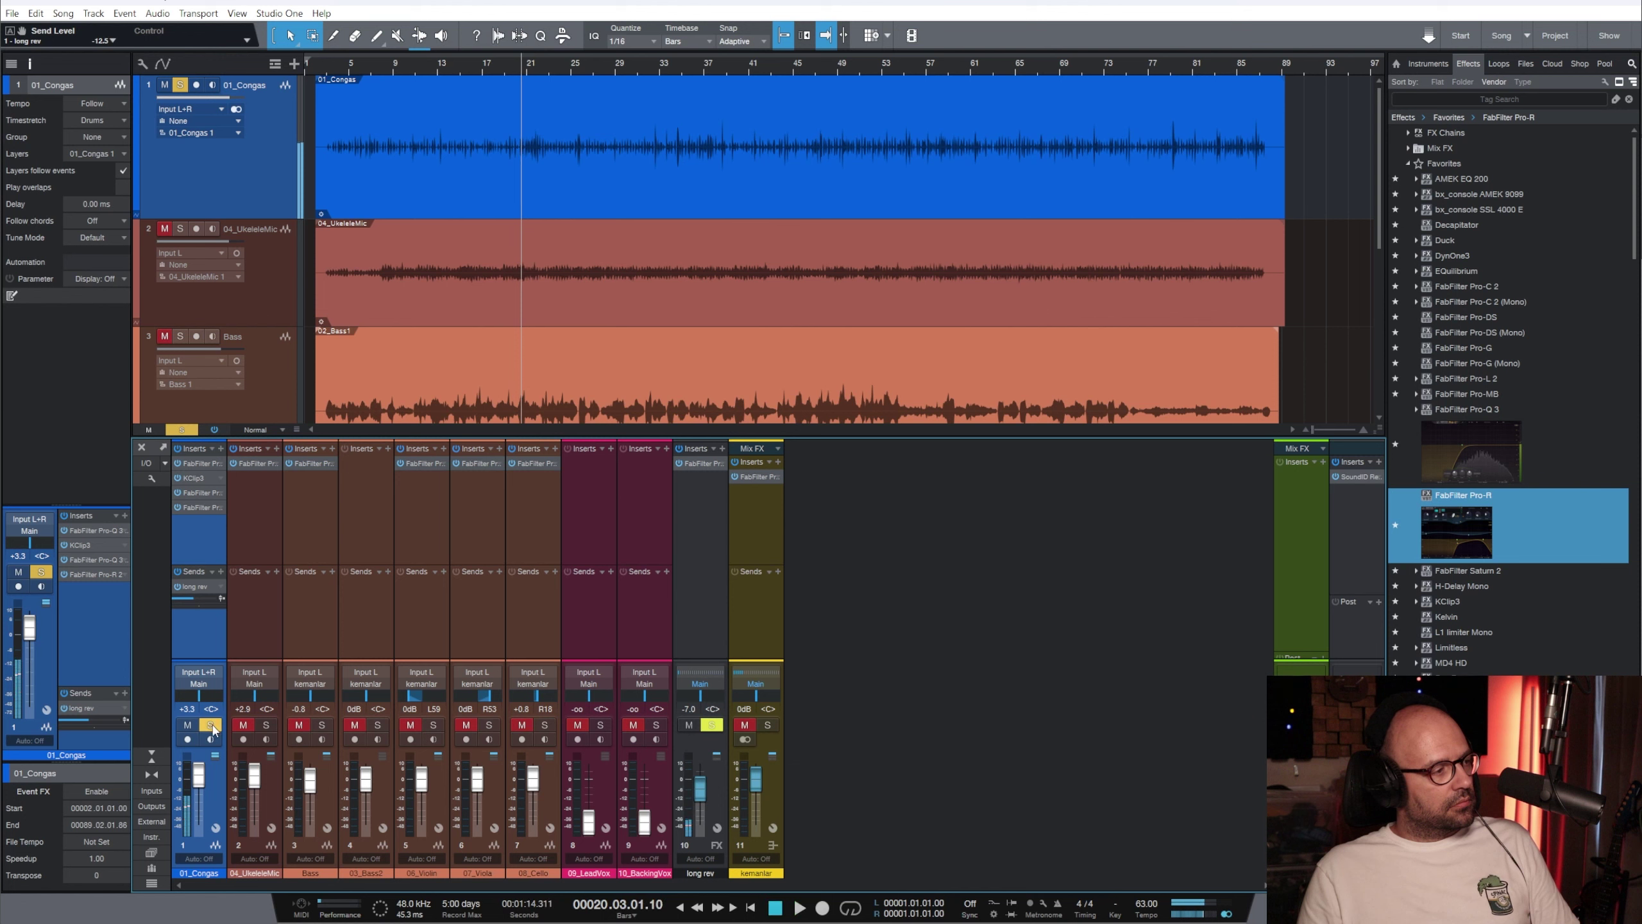
{"action": "left_click", "coordinate": [211, 725]}
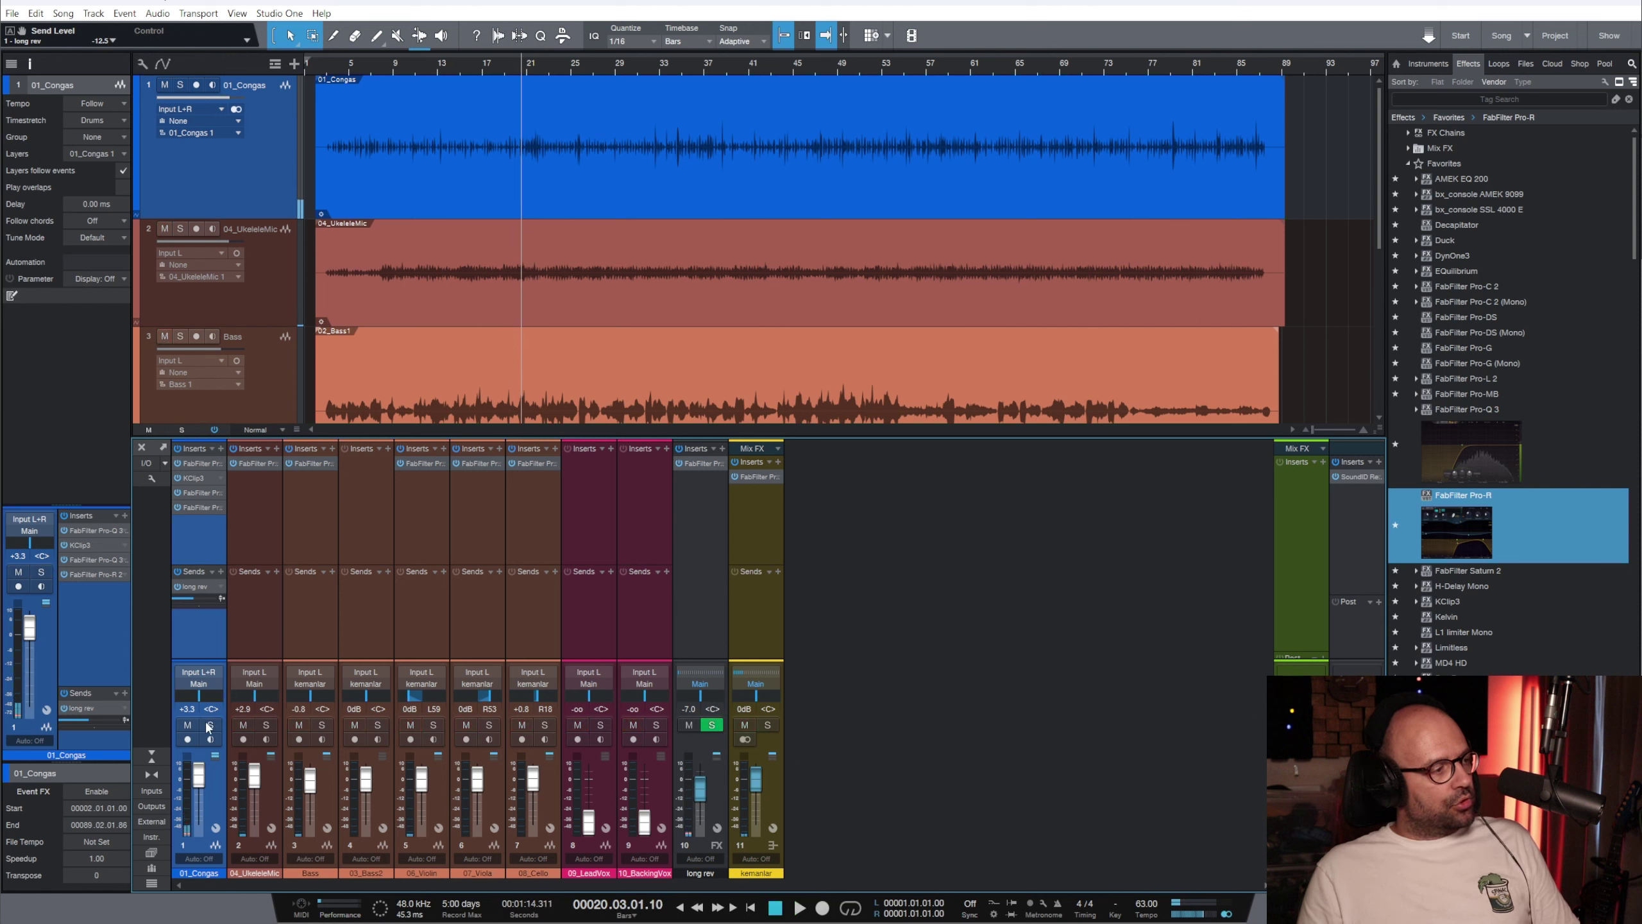
{"action": "left_click", "coordinate": [210, 724]}
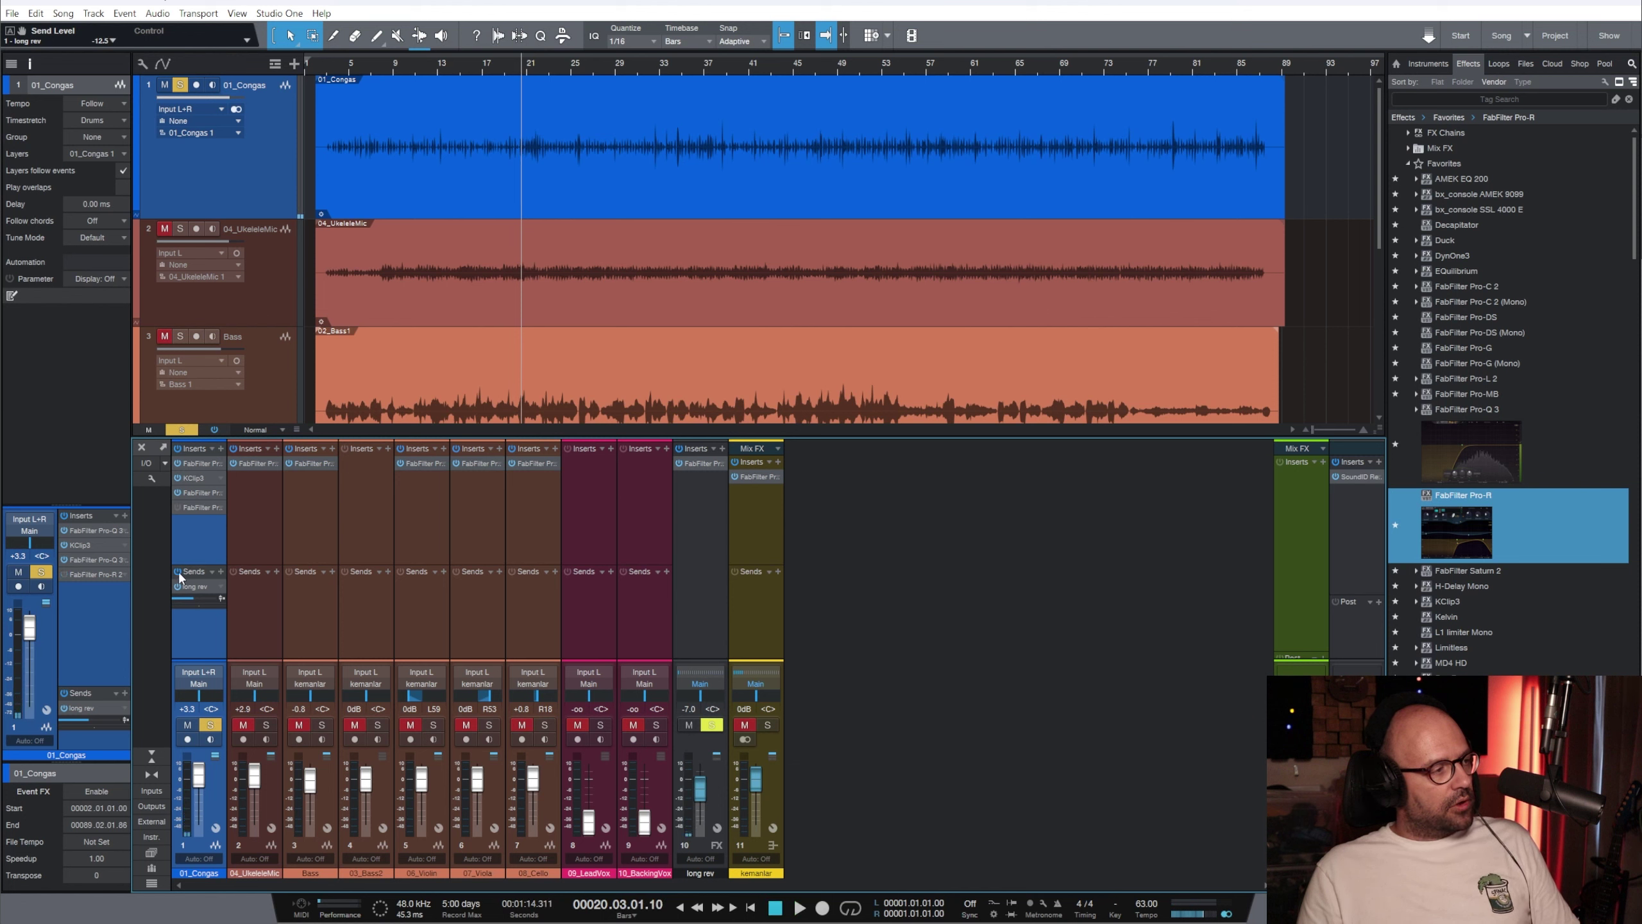
Unsolo the congas, reduce the long rev Pro-R's brightness to about 17%, and rebalance the congas to +0.8 dB with a -3.2 dB long rev send
{"action": "key", "text": "space"}
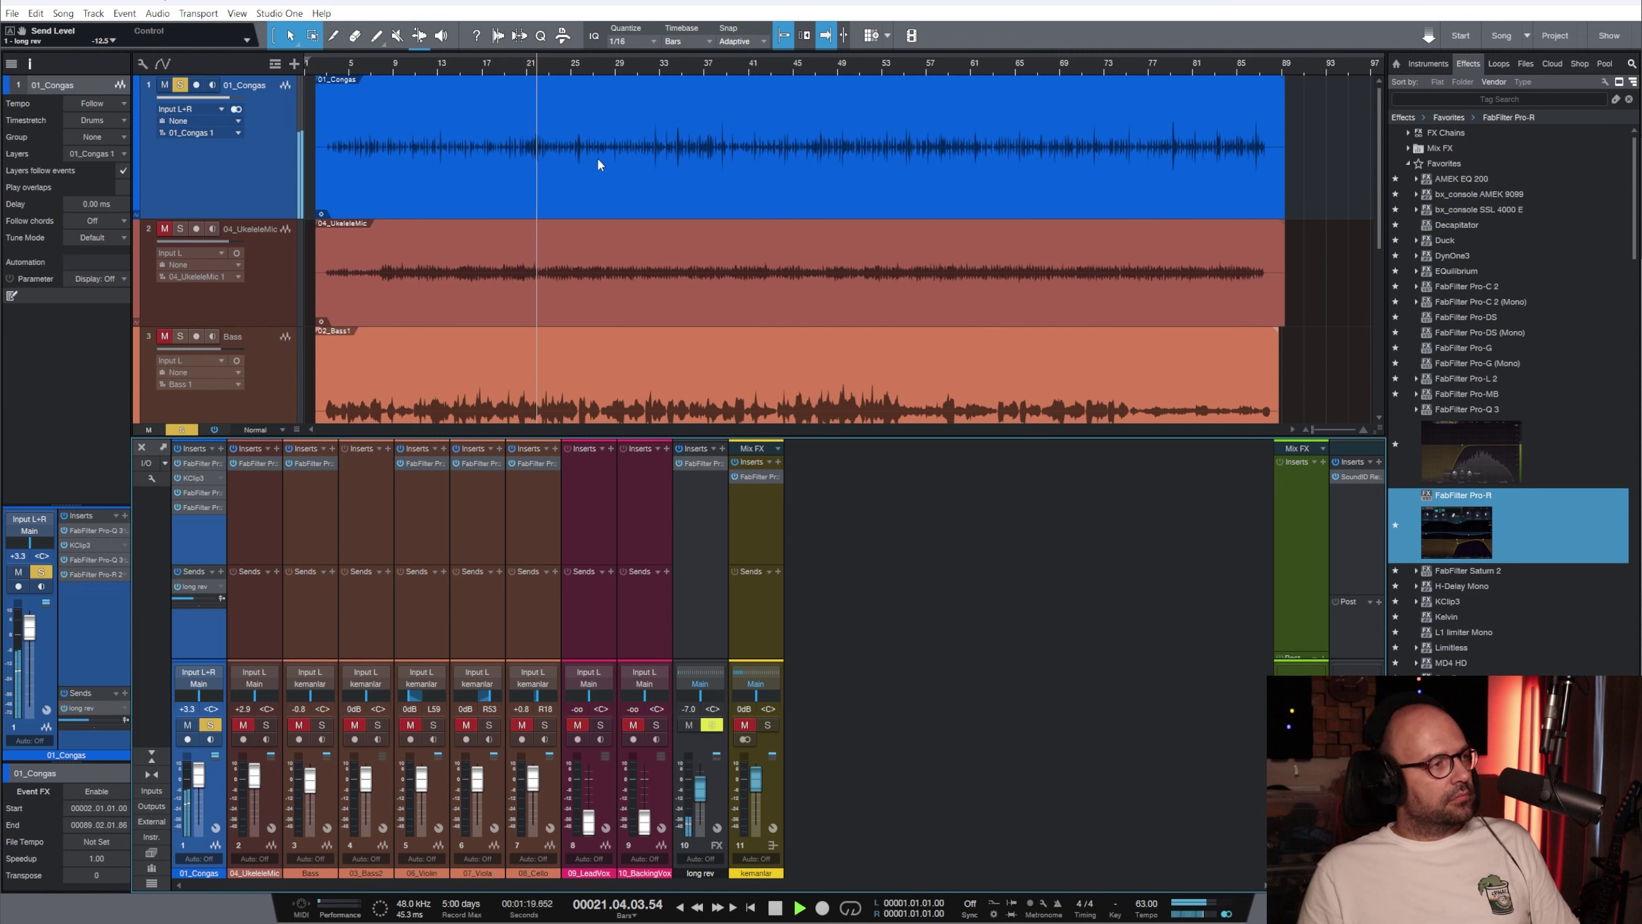
{"action": "left_click", "coordinate": [211, 724]}
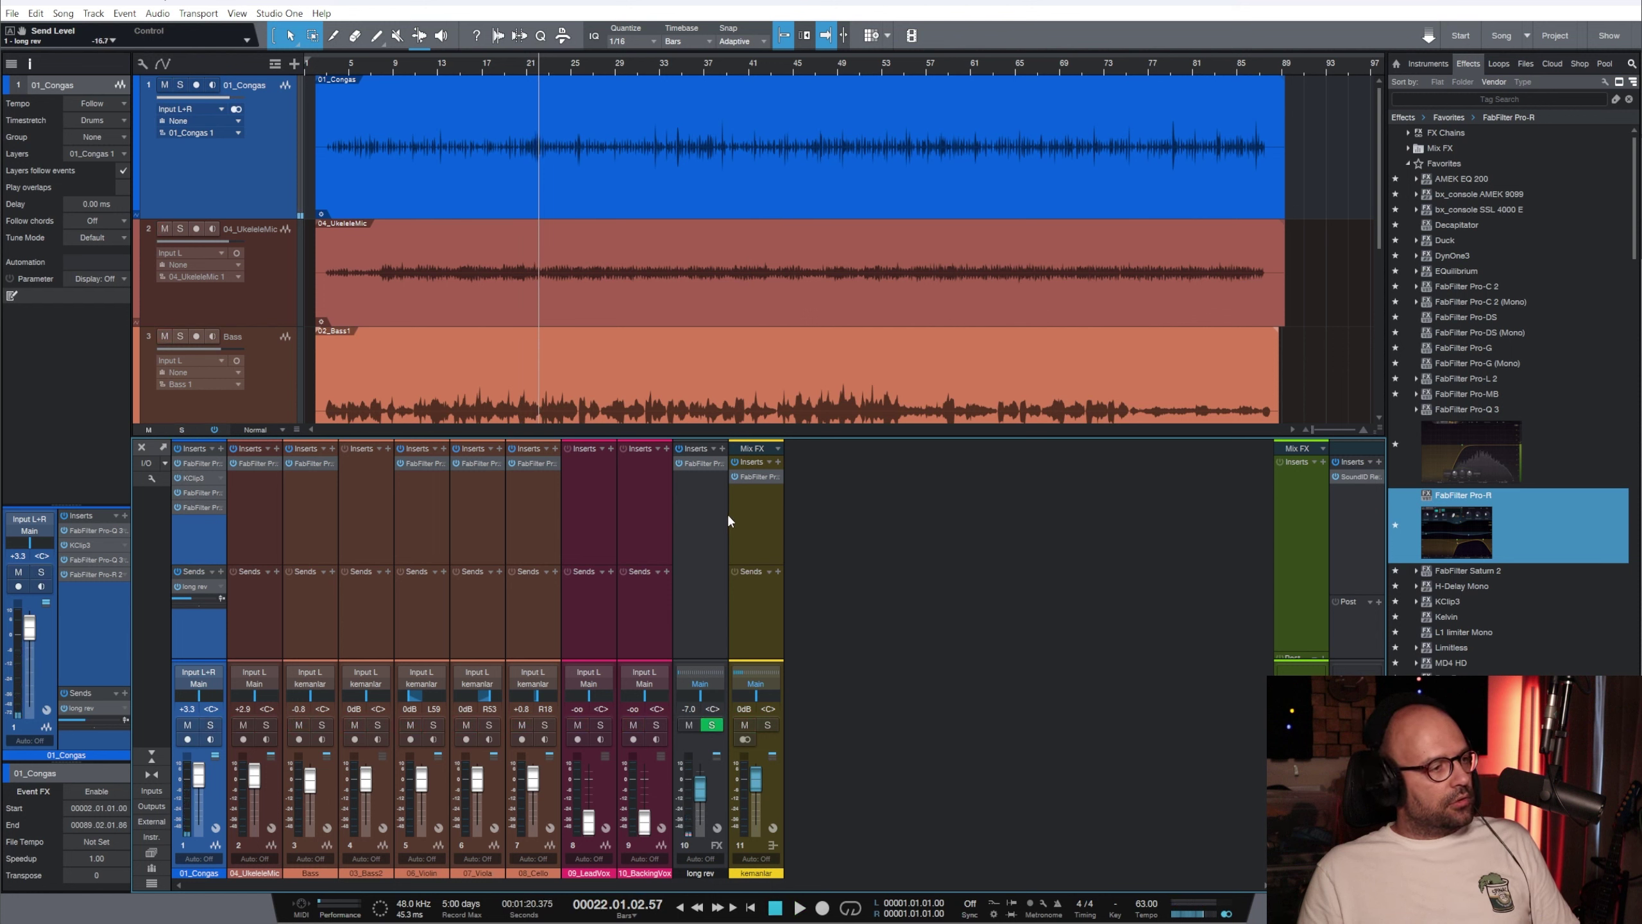
{"action": "left_click", "coordinate": [702, 463]}
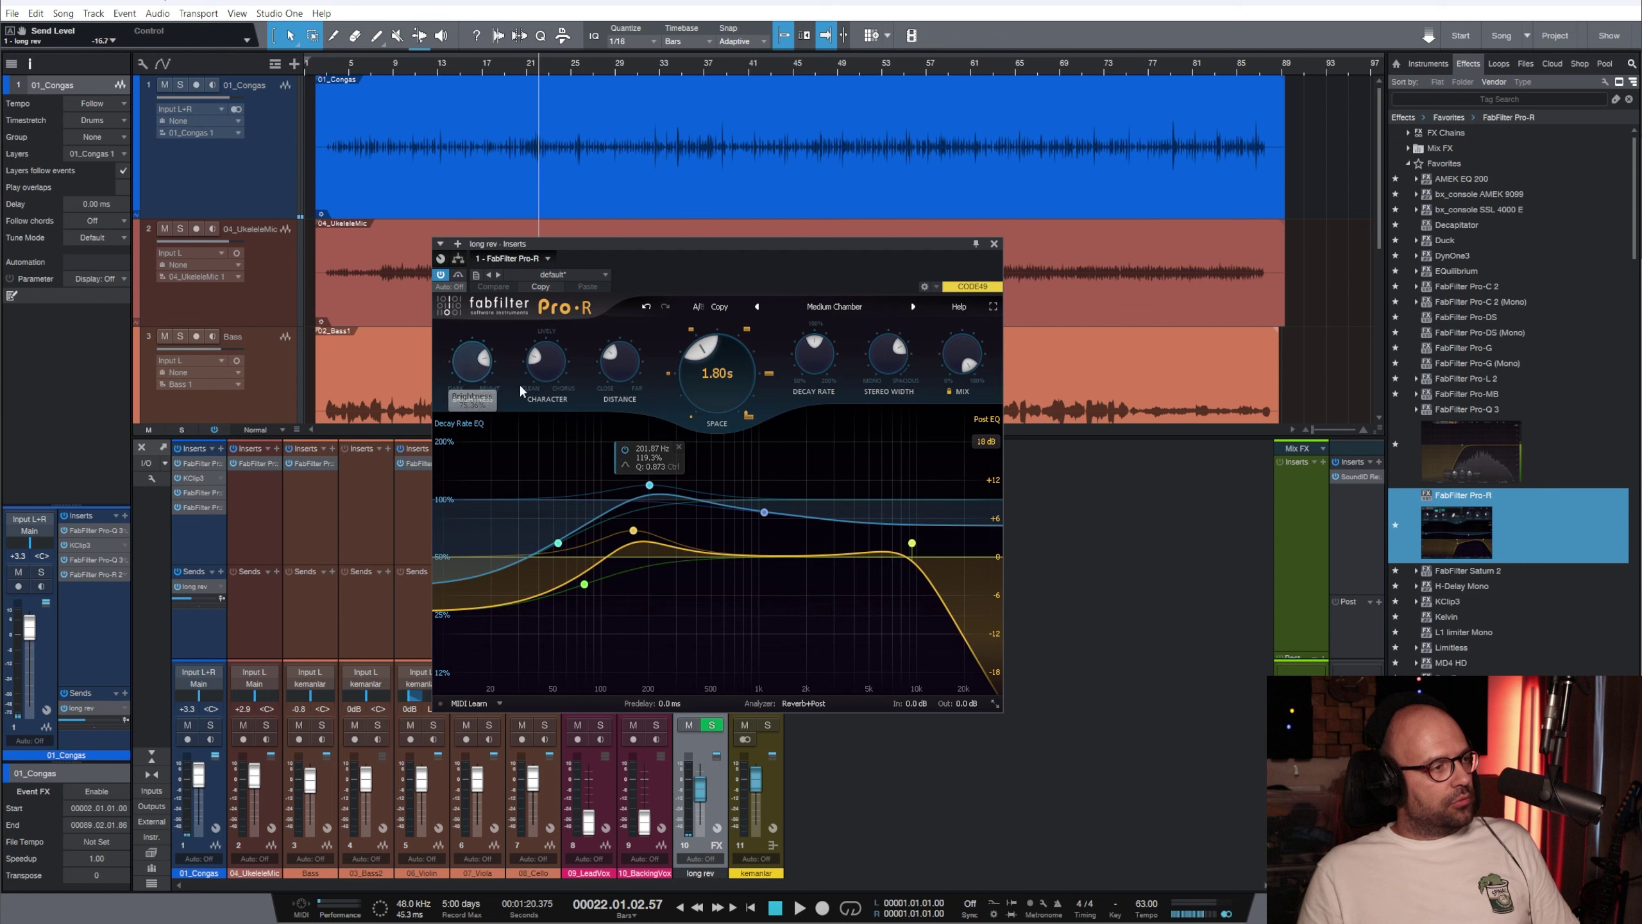
{"action": "left_click_drag", "start_coordinate": [471, 366], "coordinate": [470, 409]}
{"action": "key", "text": "space"}
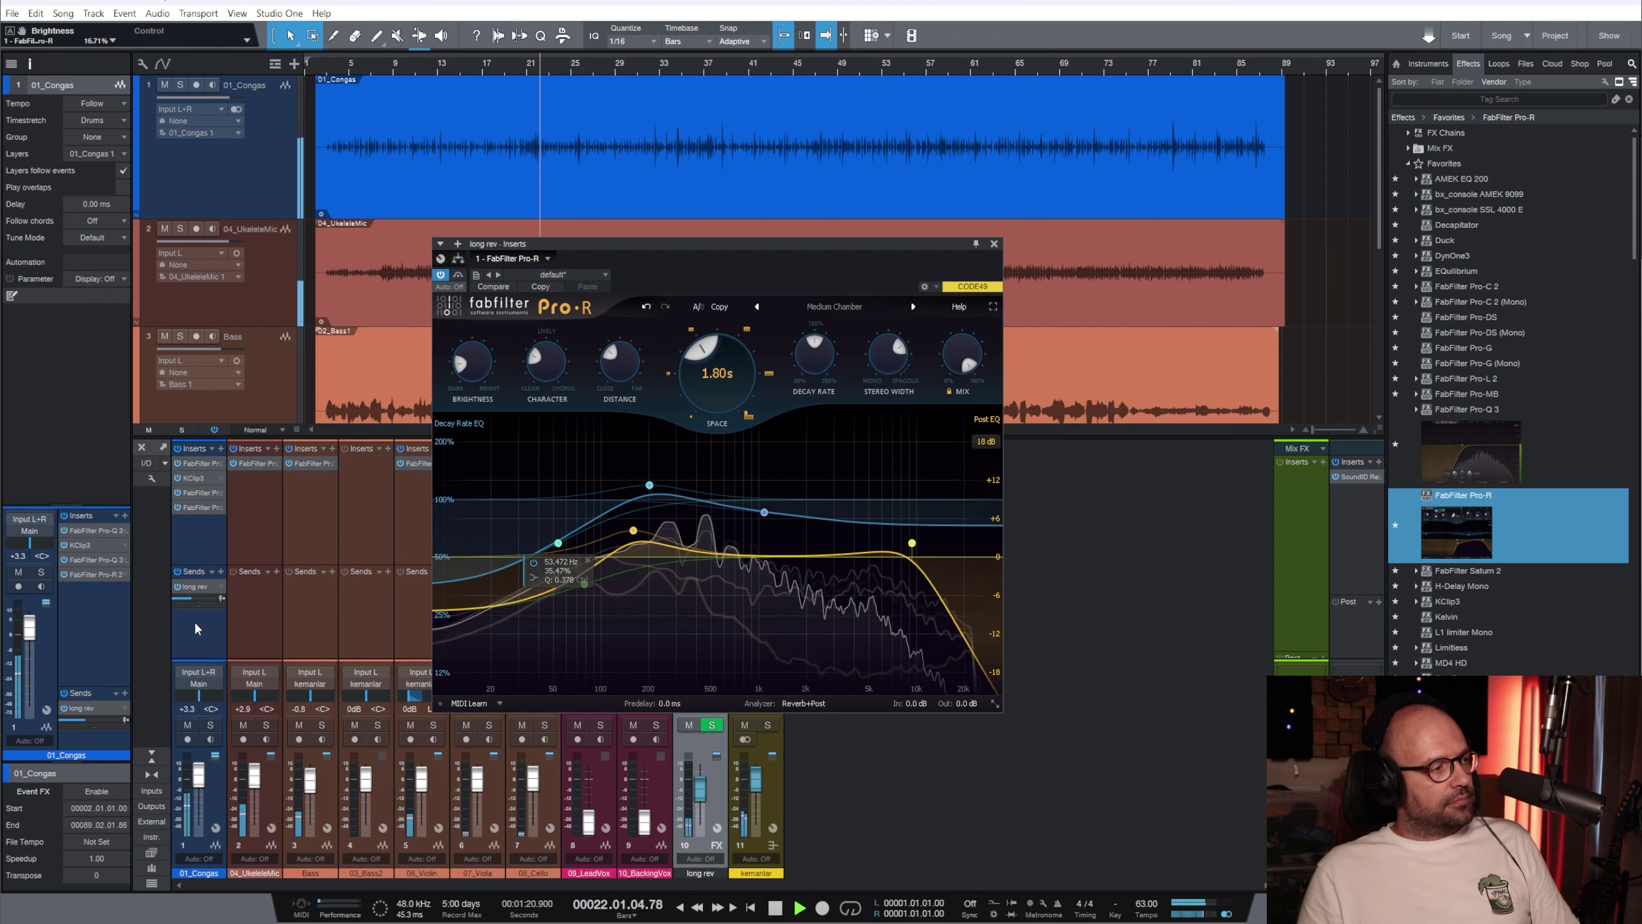
{"action": "left_click_drag", "start_coordinate": [199, 775], "coordinate": [199, 780]}
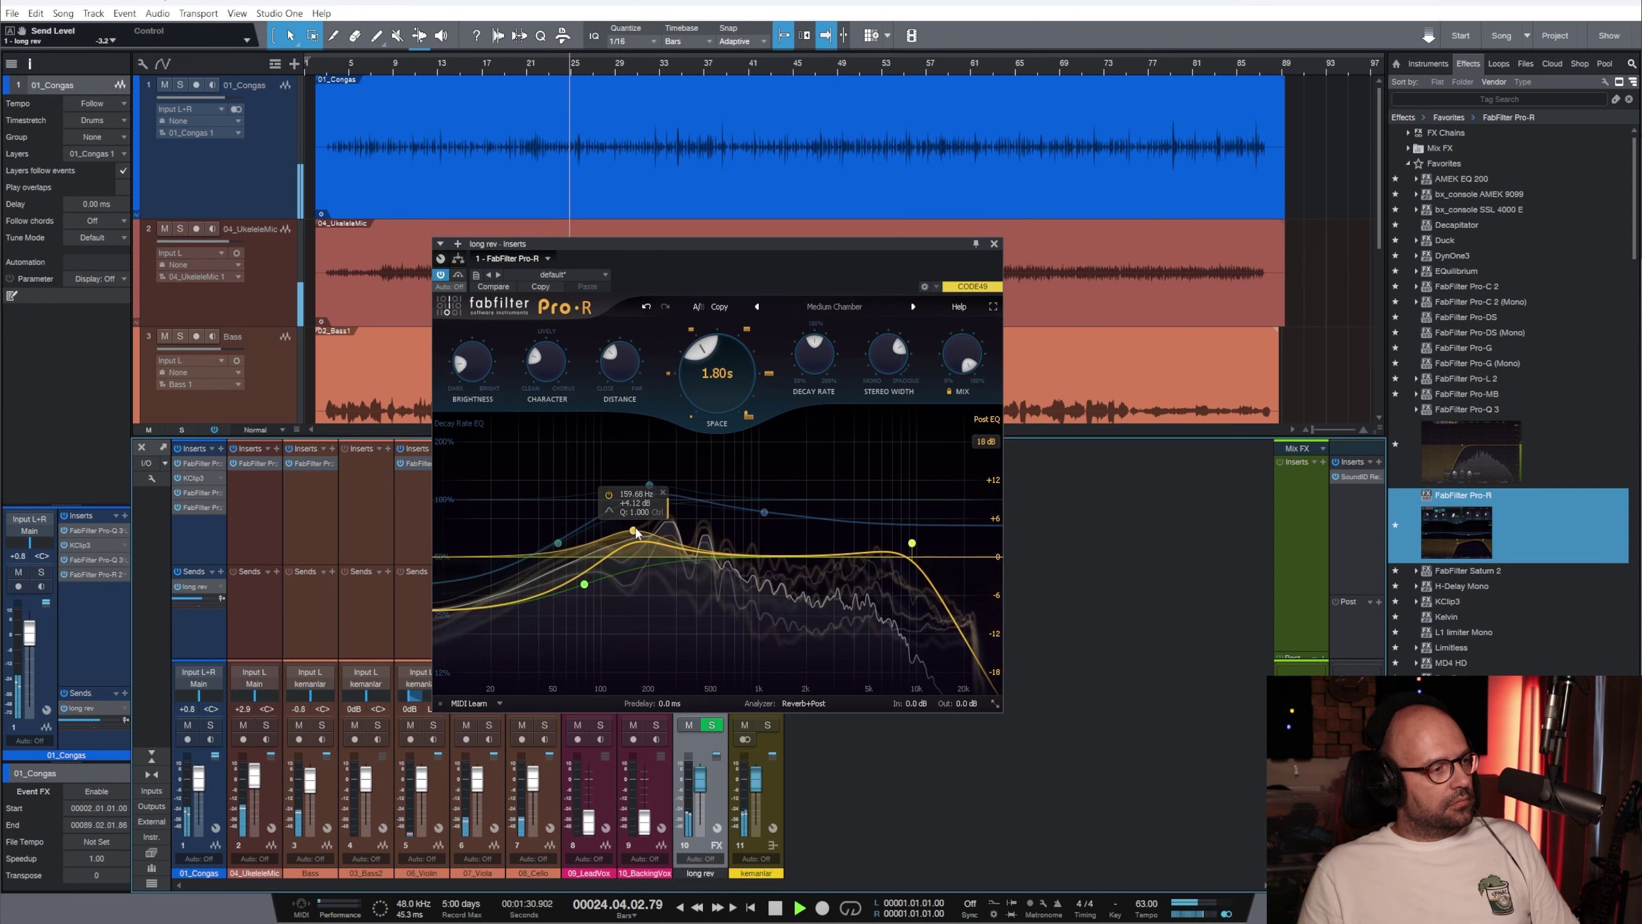
Cut the low bands in the long rev Pro-R's post EQ and set the long rev channel's level to about -1.7 dB
{"action": "left_click_drag", "start_coordinate": [634, 531], "coordinate": [585, 609]}
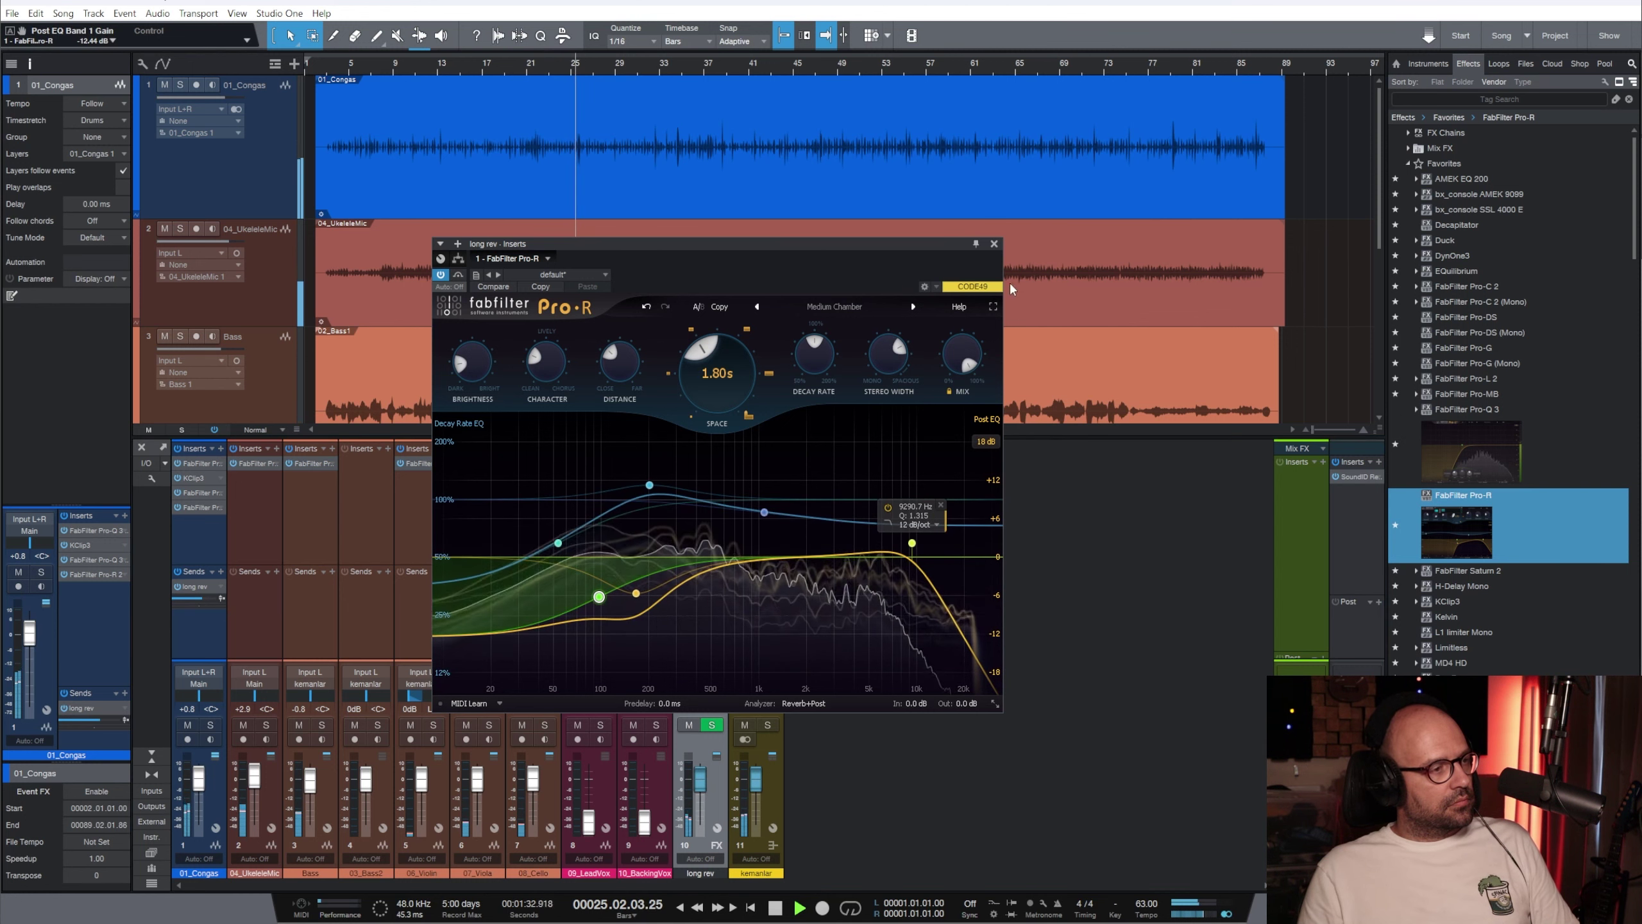
{"action": "left_click", "coordinate": [993, 243]}
{"action": "left_click_drag", "start_coordinate": [701, 778], "coordinate": [698, 782]}
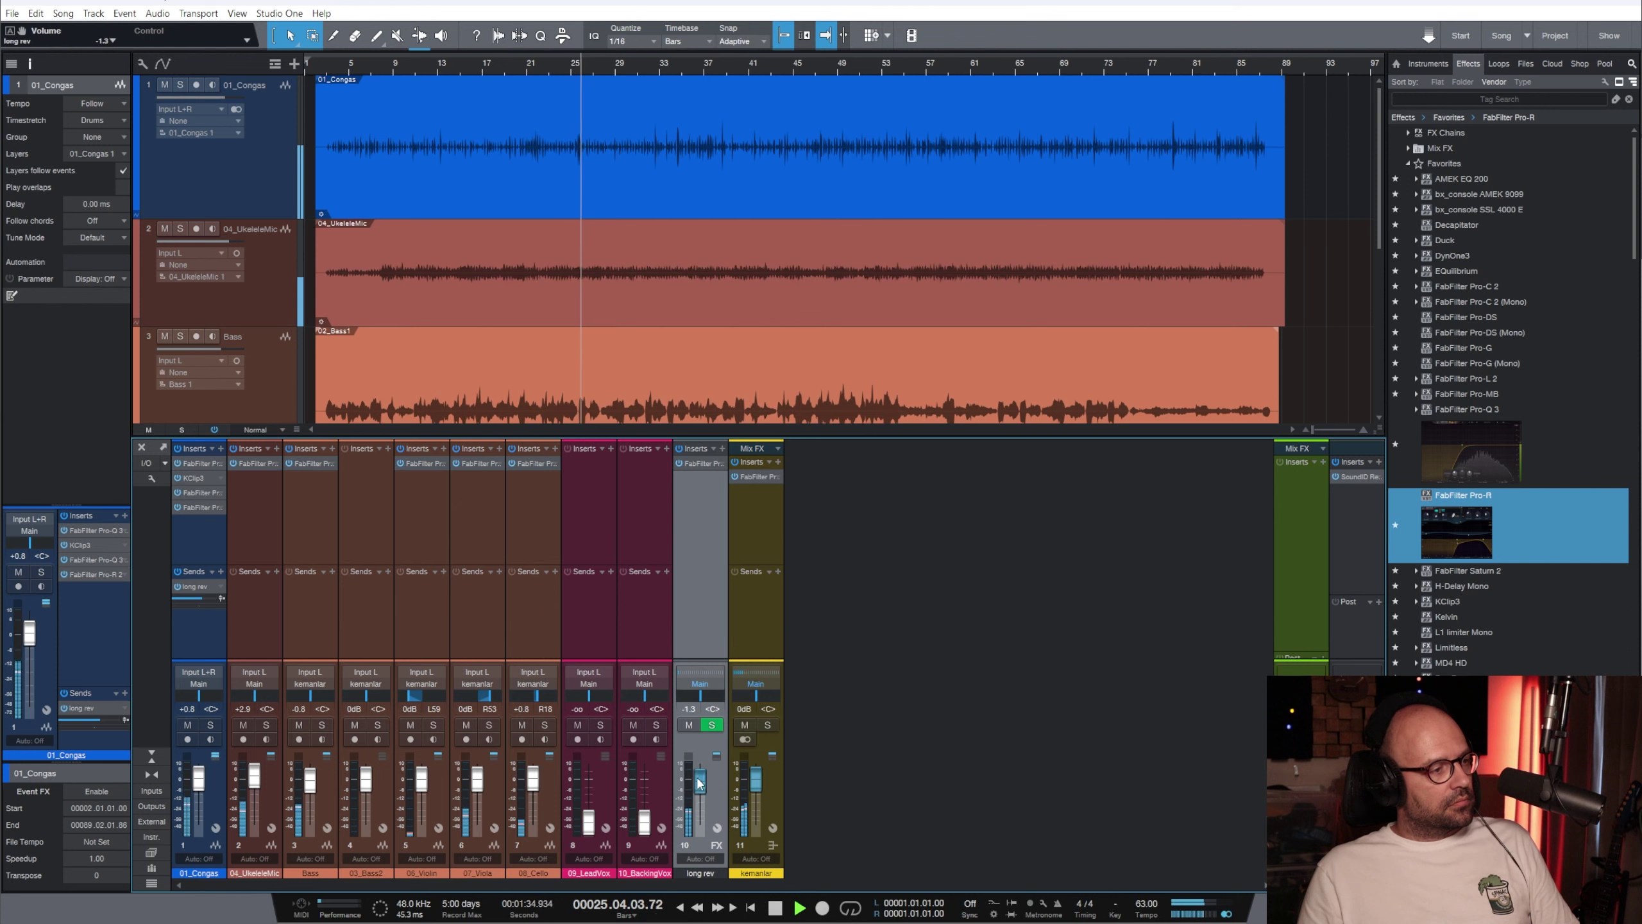
Add long rev sends to the ukulele, both basses, violin, viola and cello, and play the song from around bar 21
{"action": "left_click", "coordinate": [263, 589]}
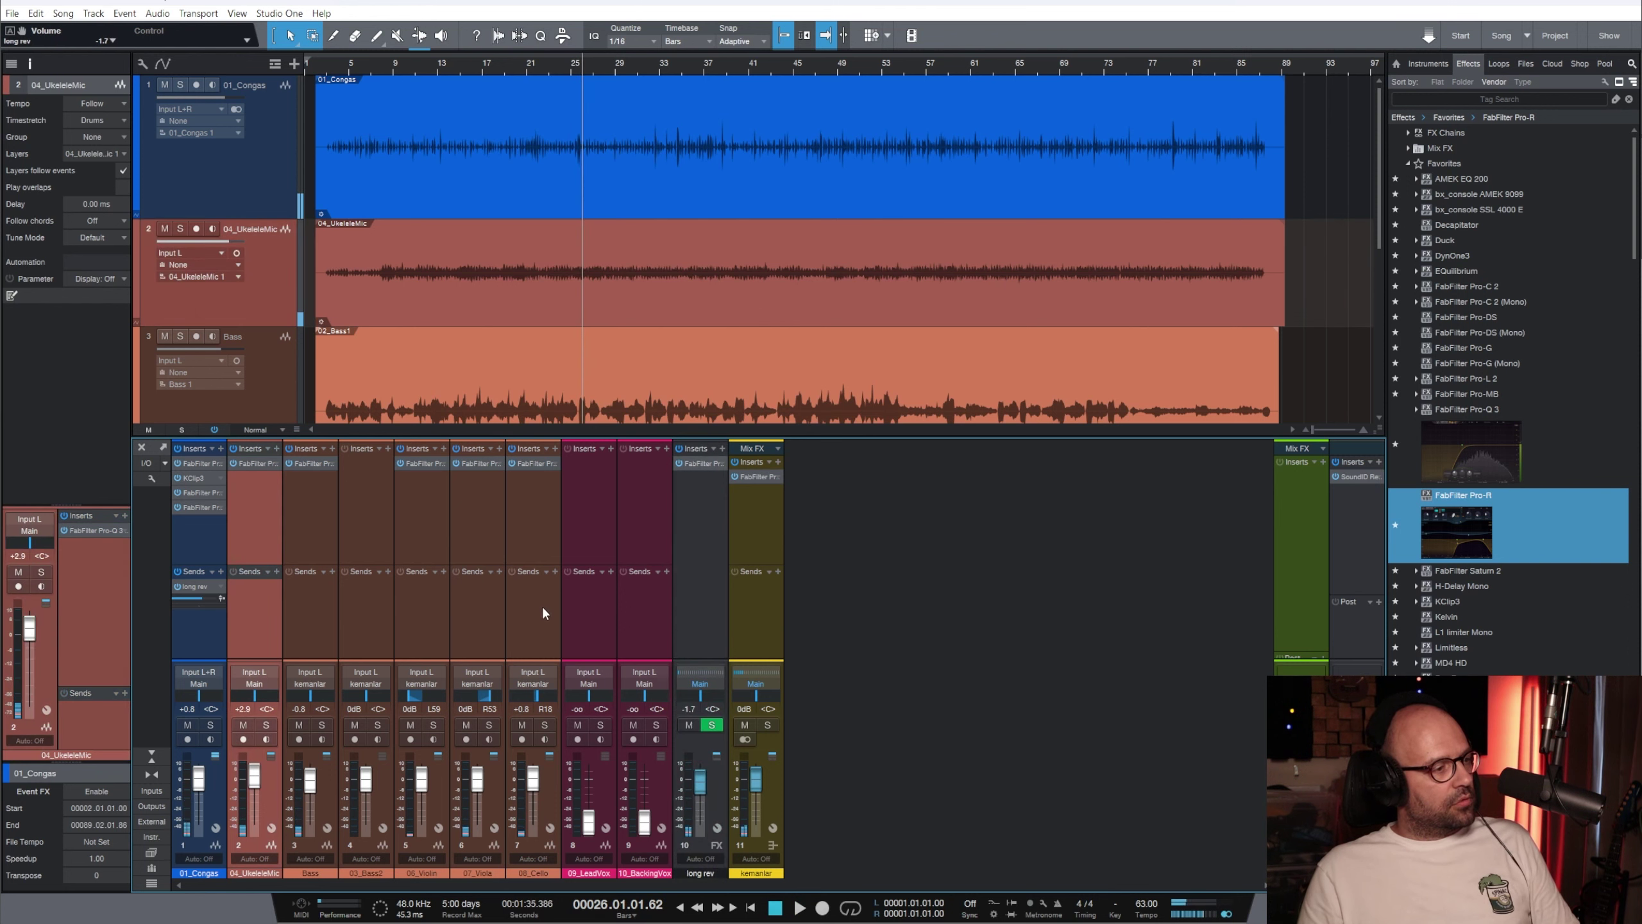
{"action": "left_click", "coordinate": [544, 613]}
{"action": "left_click_drag", "start_coordinate": [231, 587], "coordinate": [244, 587]}
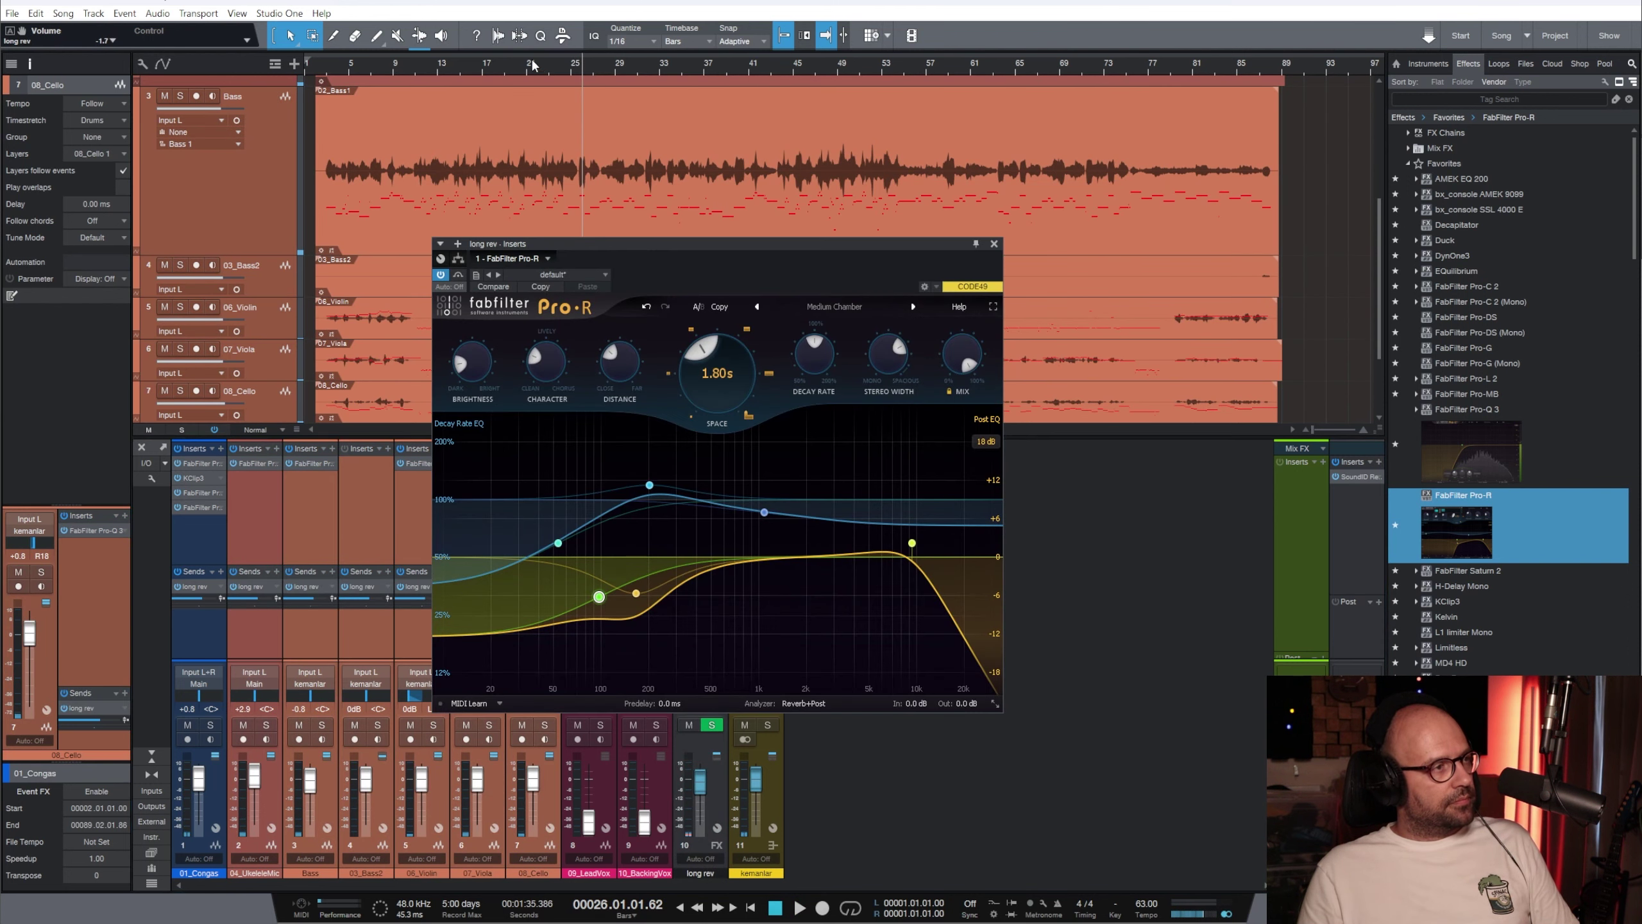
{"action": "left_click", "coordinate": [527, 61]}
{"action": "key", "text": "space"}
{"action": "left_click", "coordinate": [995, 244]}
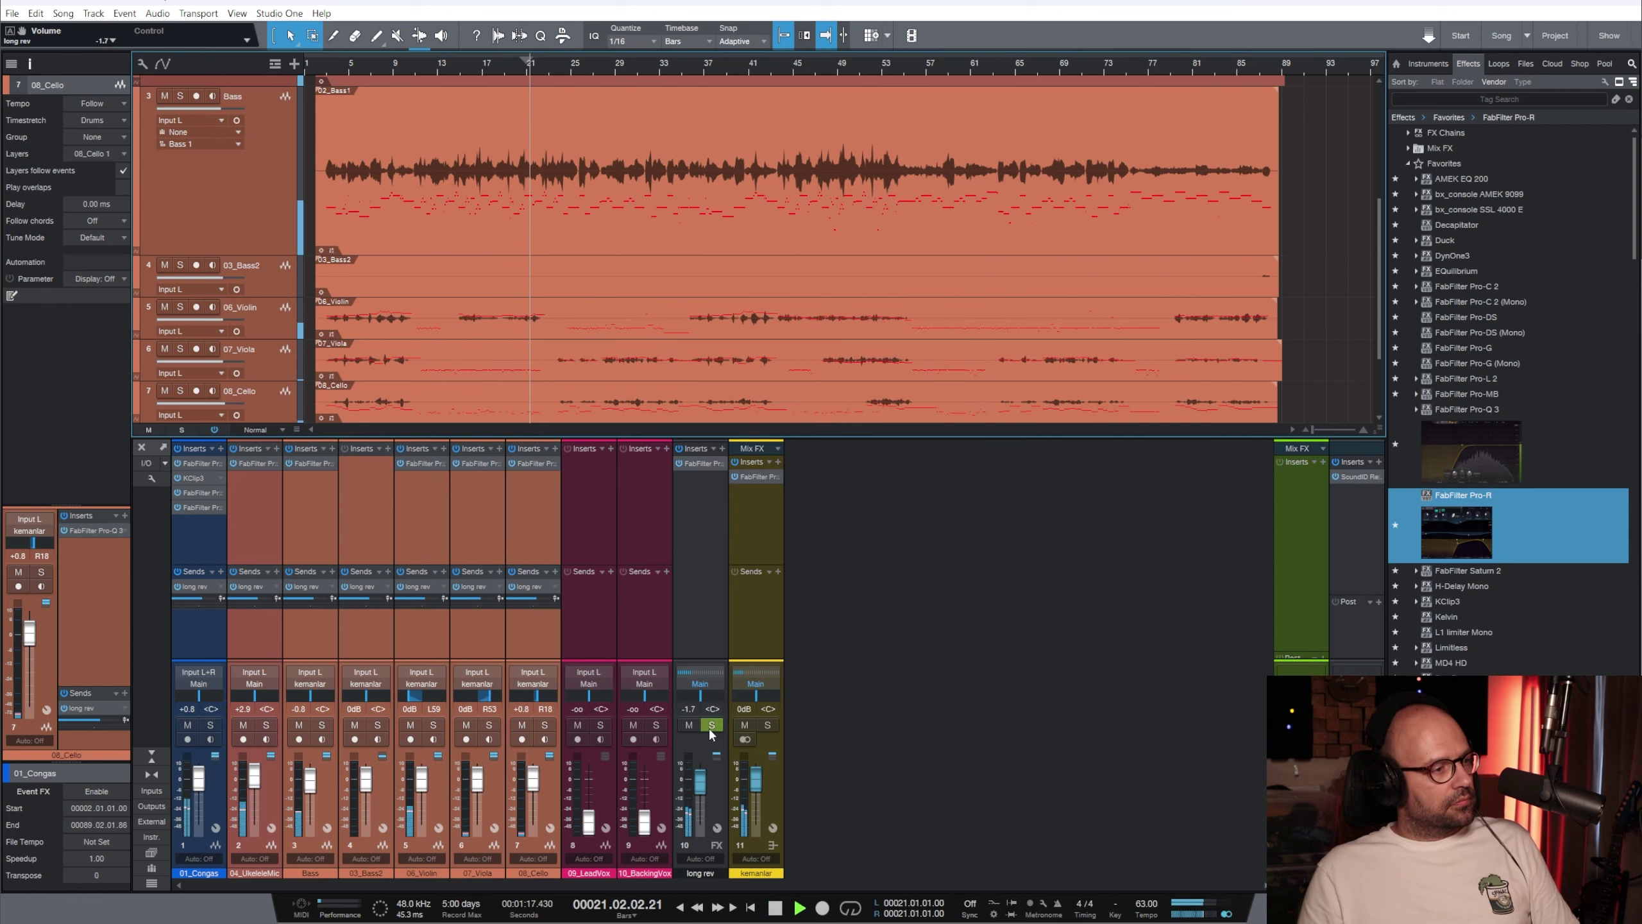
Solo the long rev channel and cut its Pro-R post EQ by about 6.35 dB near 314 Hz with a Q of about 2.6
{"action": "left_click", "coordinate": [712, 725]}
{"action": "left_click", "coordinate": [700, 463]}
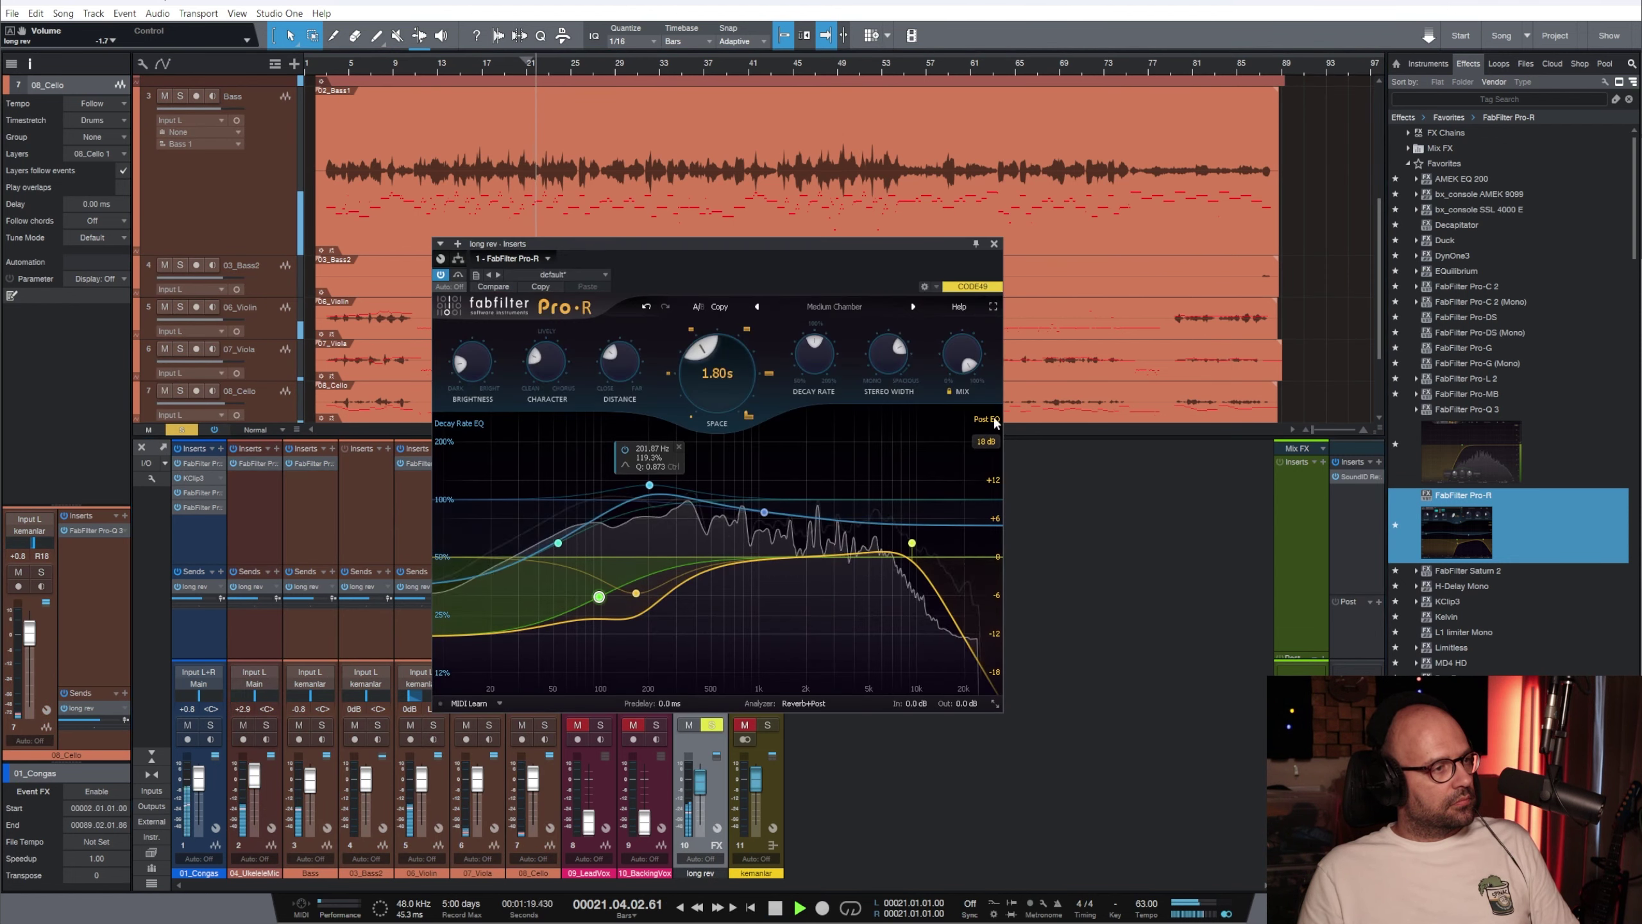
{"action": "left_click", "coordinate": [995, 421]}
{"action": "left_click_drag", "start_coordinate": [683, 556], "coordinate": [679, 596]}
{"action": "scroll", "coordinate": [688, 606], "scroll_direction": "up", "scroll_amount": 5}
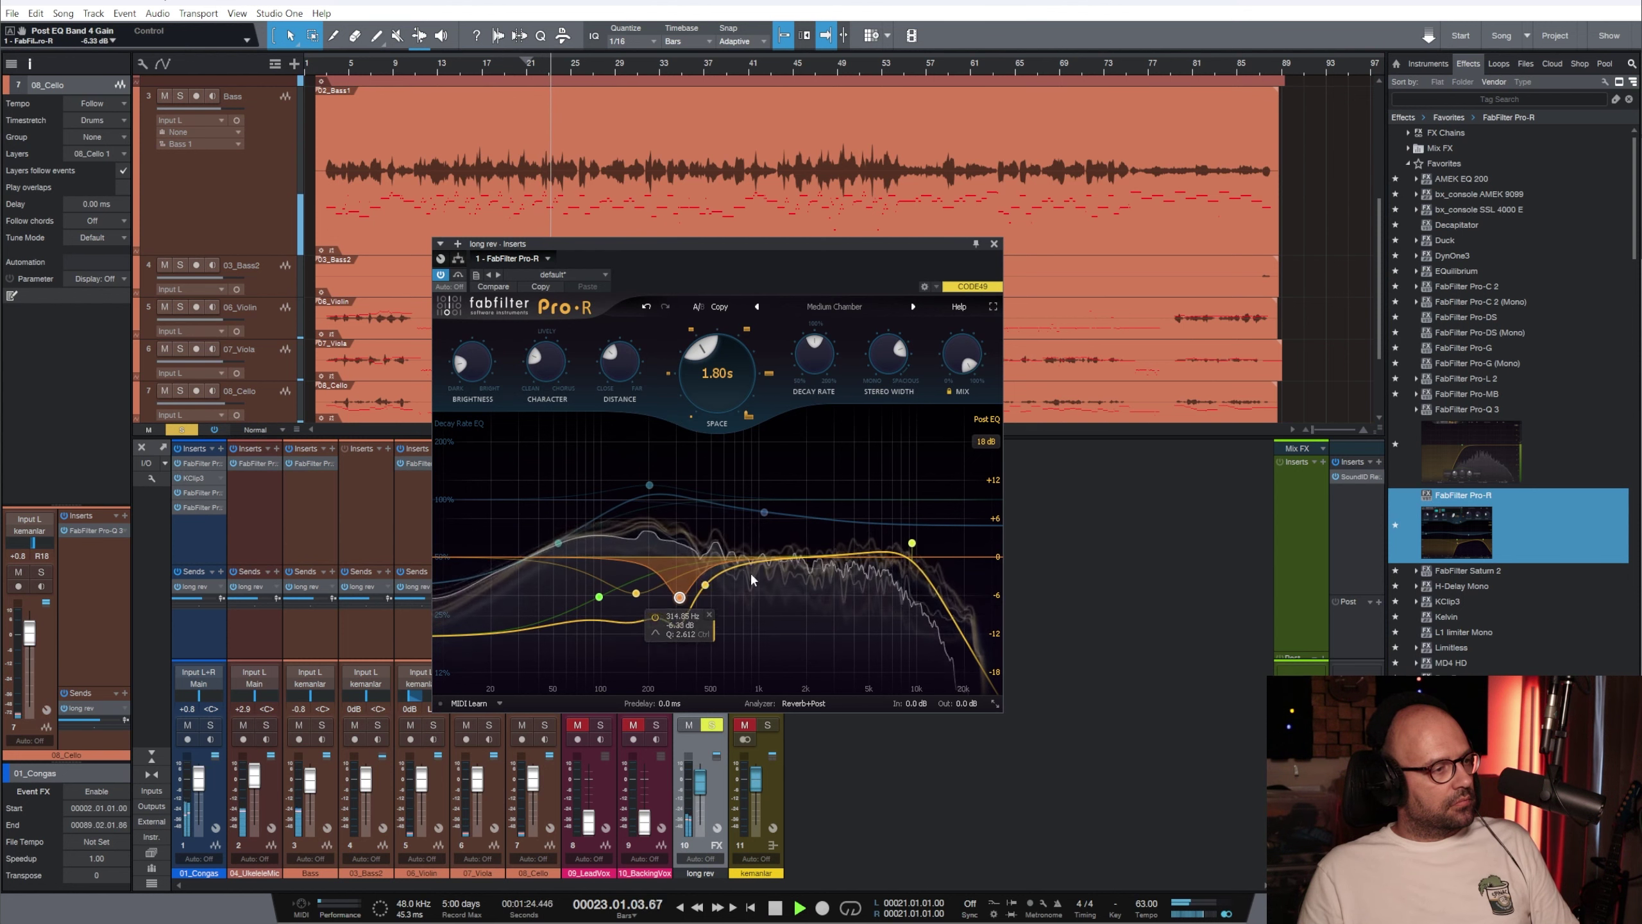
{"action": "left_click", "coordinate": [995, 245]}
Set the 04_UkeleleMic send to long rev to about -0.6 dB and stop playback
{"action": "left_click_drag", "start_coordinate": [251, 600], "coordinate": [256, 600]}
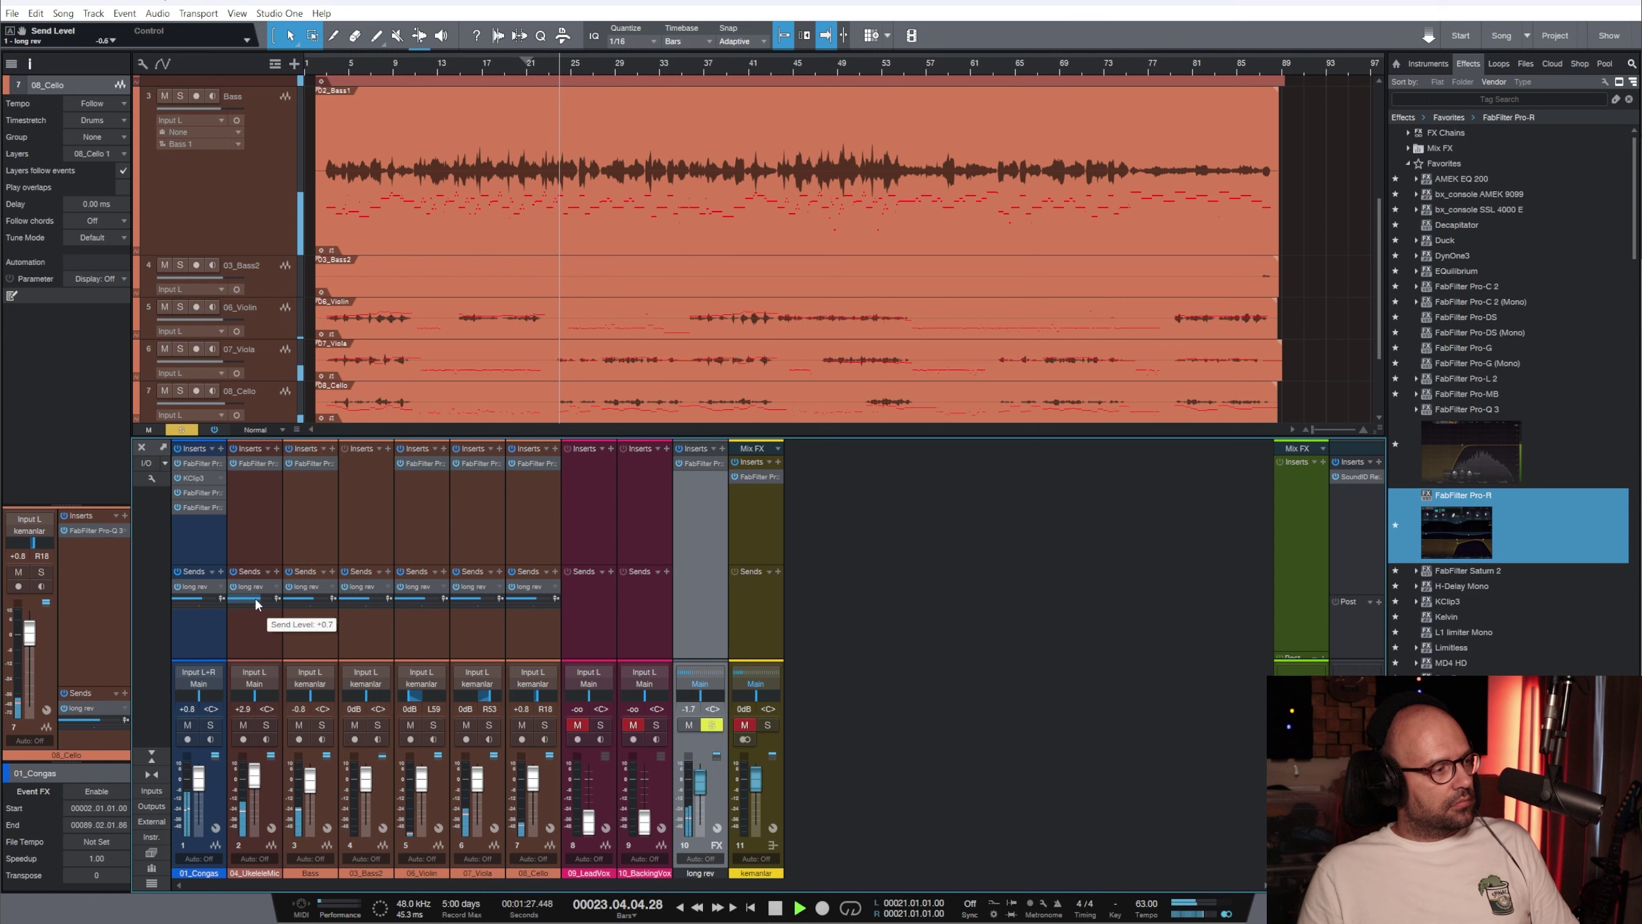
{"action": "key", "text": "space"}
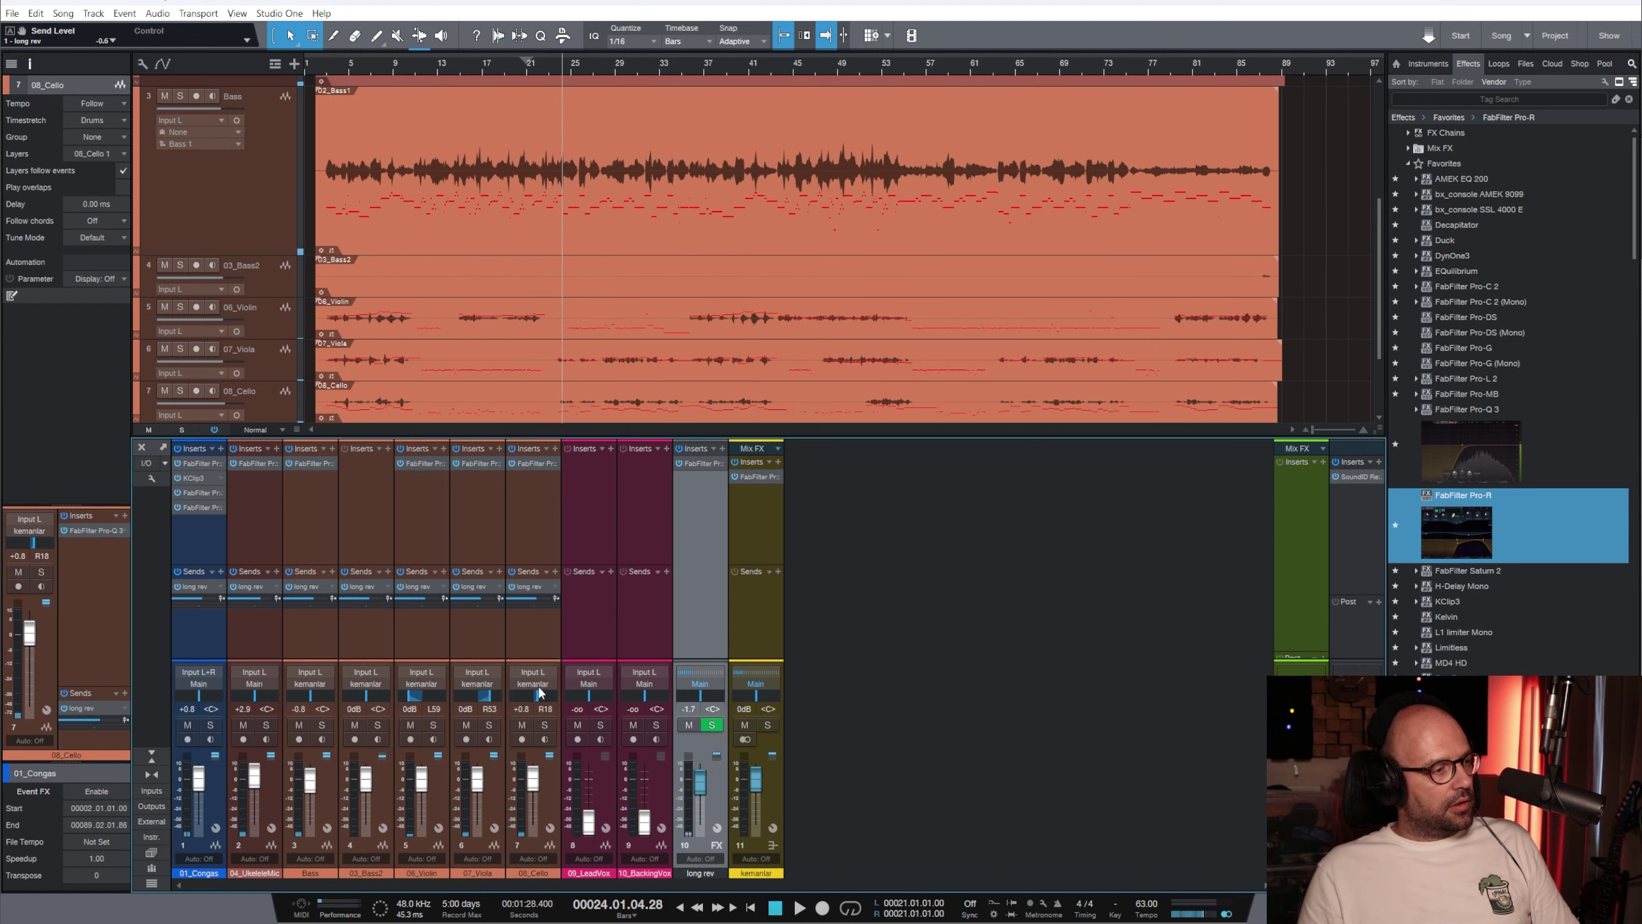
{"action": "left_click", "coordinate": [200, 542]}
{"action": "left_click", "coordinate": [326, 511]}
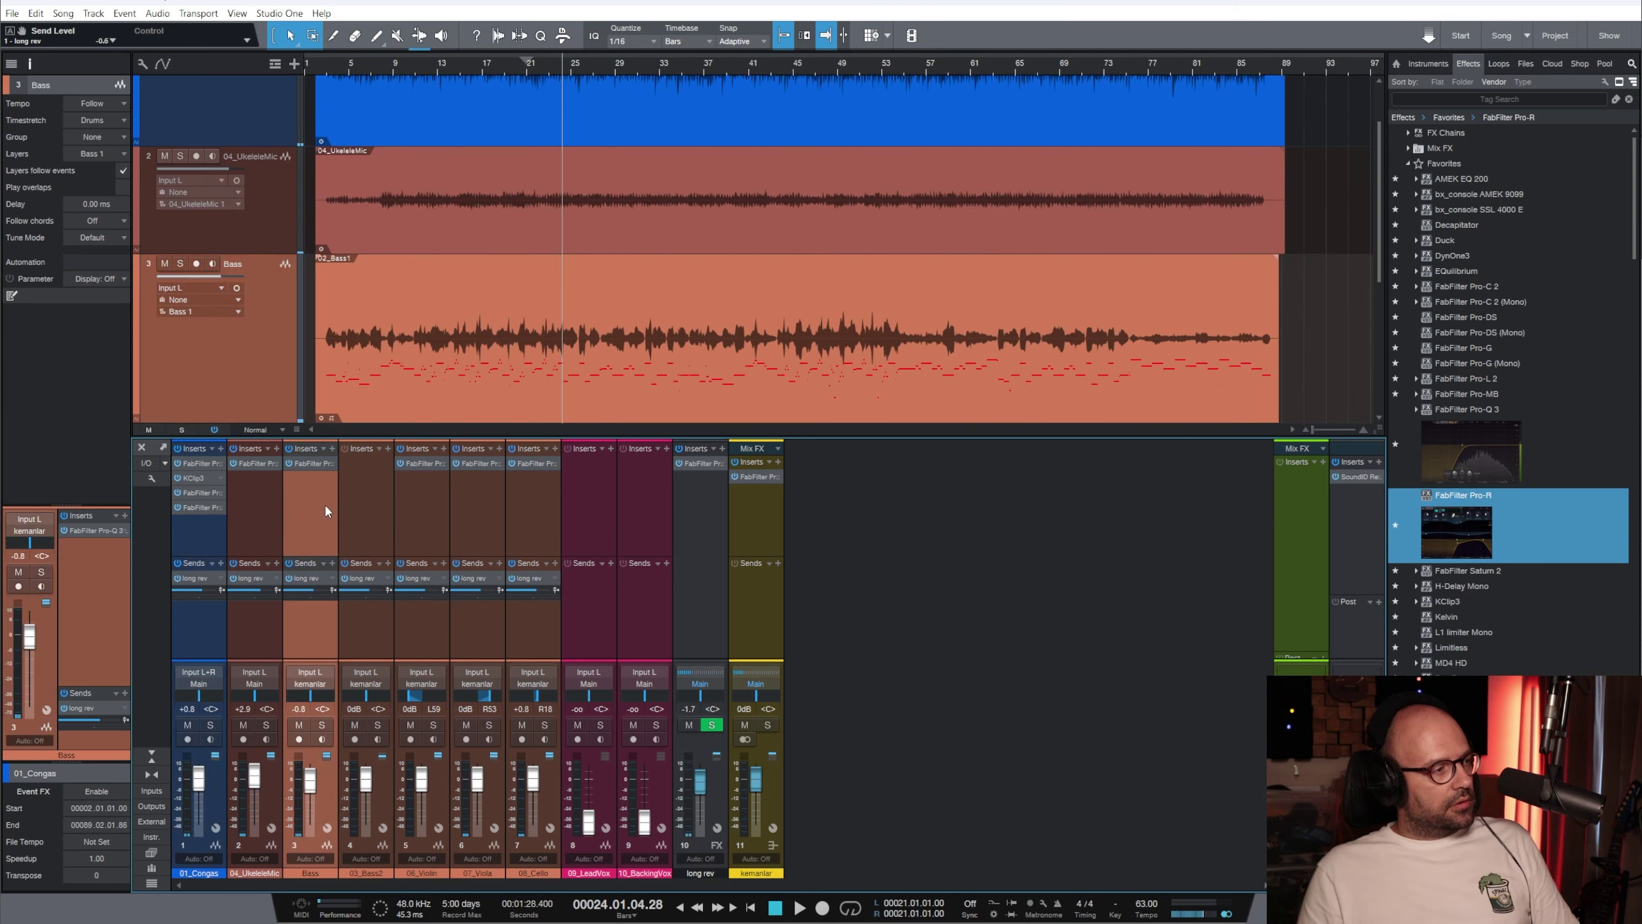
Search the effects for "fresh", add Fresh Air as a send effect on 03_Bass2, and set its High Air to 22%
{"action": "left_click", "coordinate": [1522, 98]}
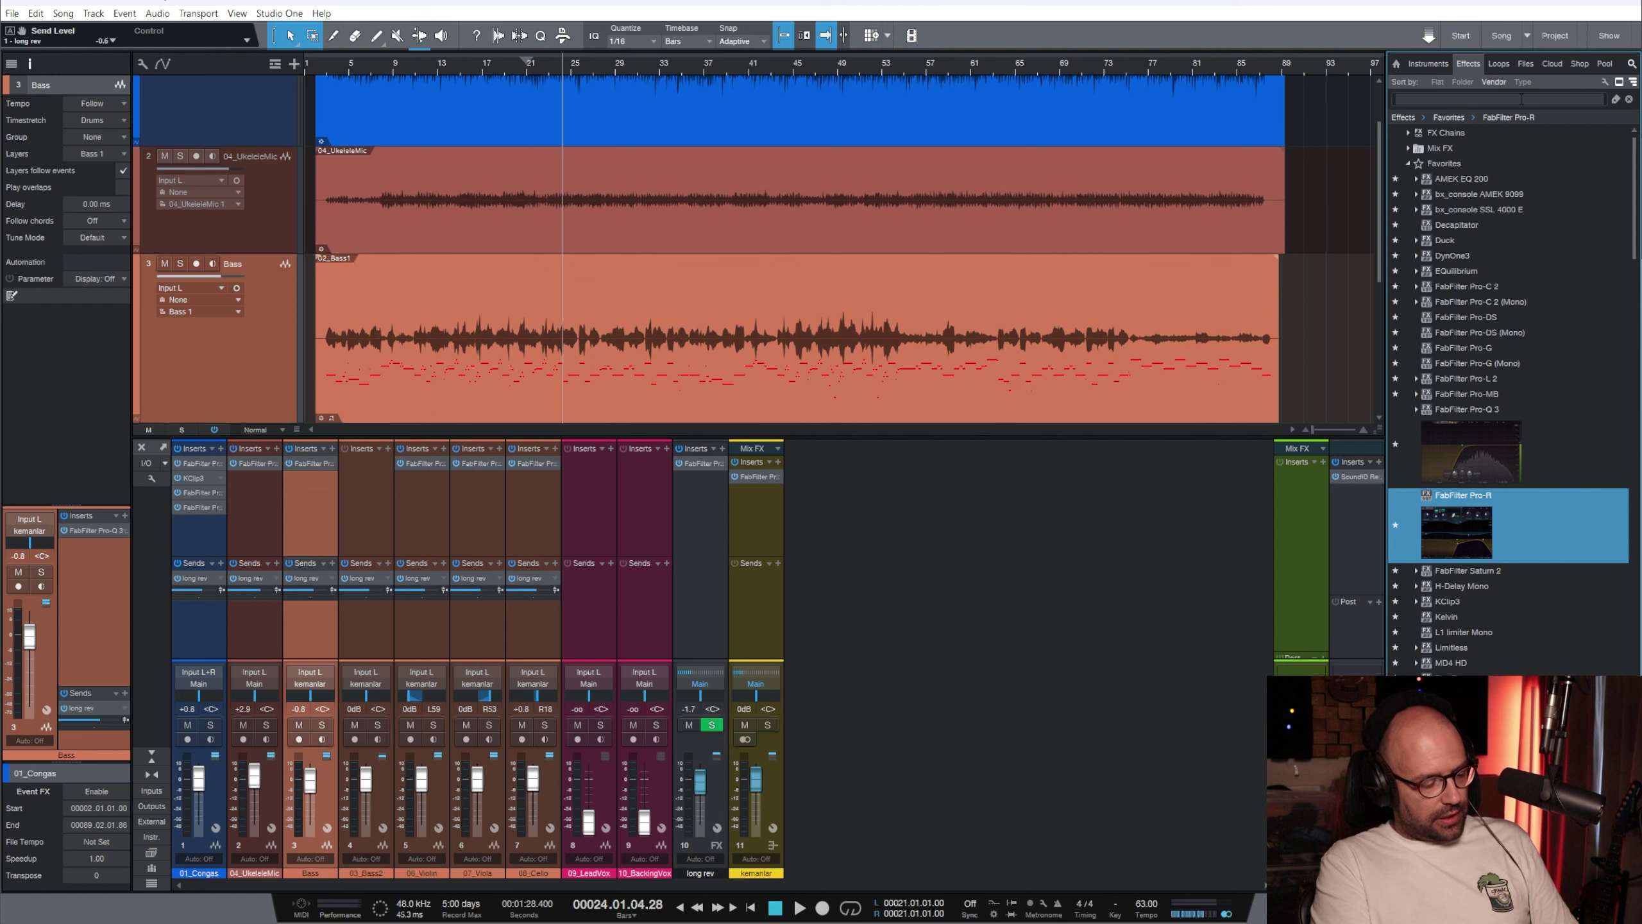
{"action": "type", "text": "fresh"}
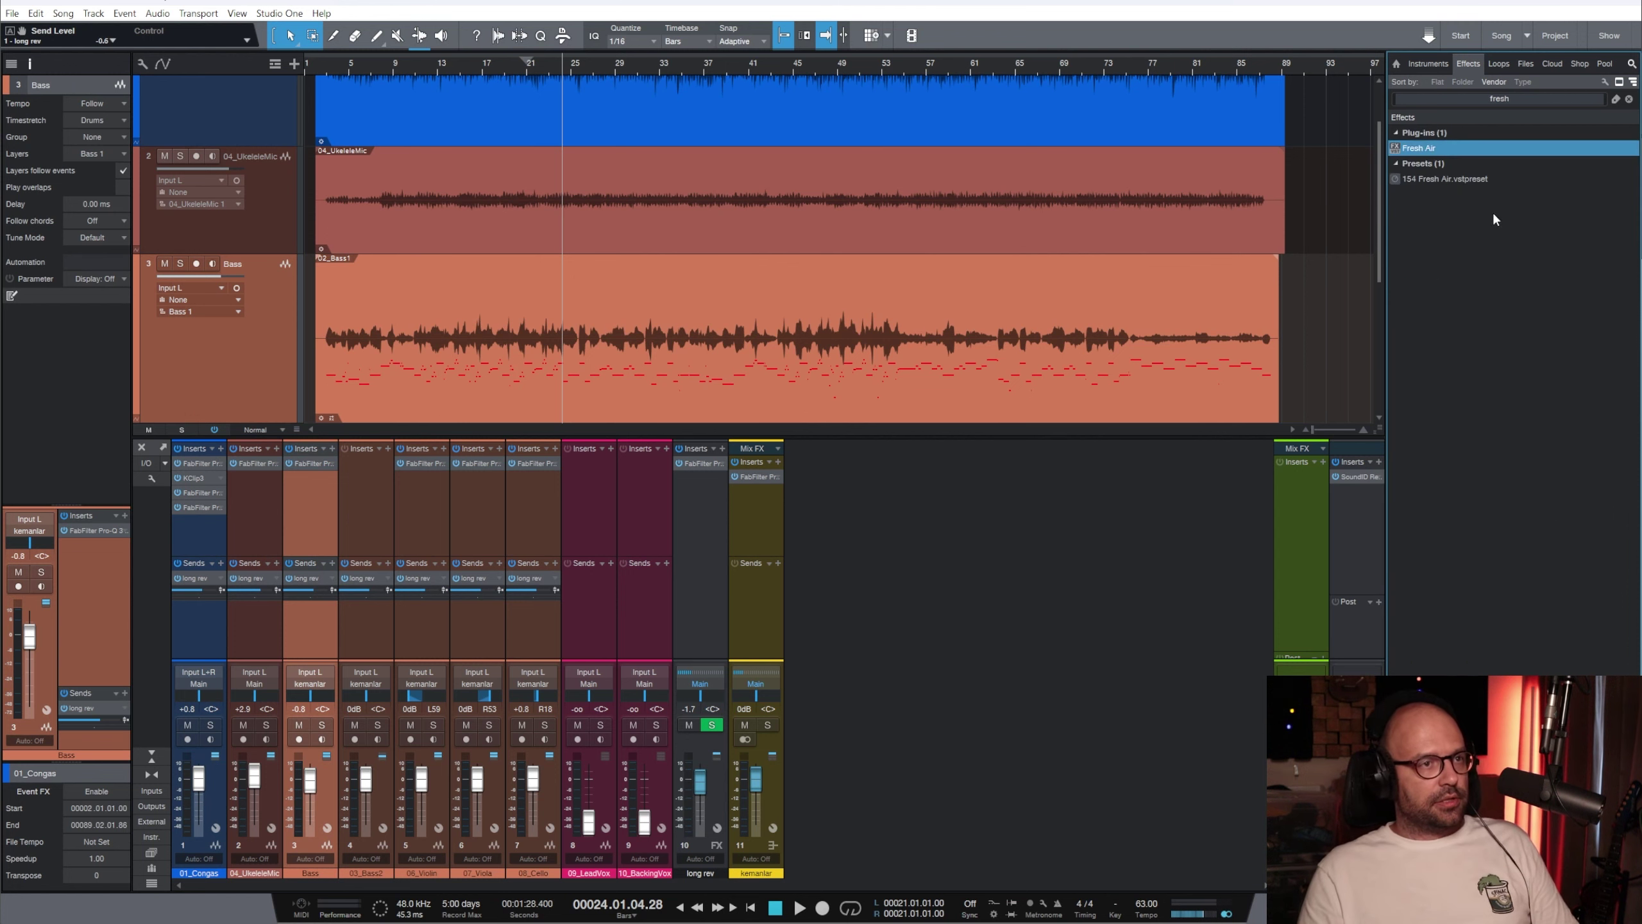
{"action": "left_click_drag", "start_coordinate": [1422, 150], "coordinate": [361, 630]}
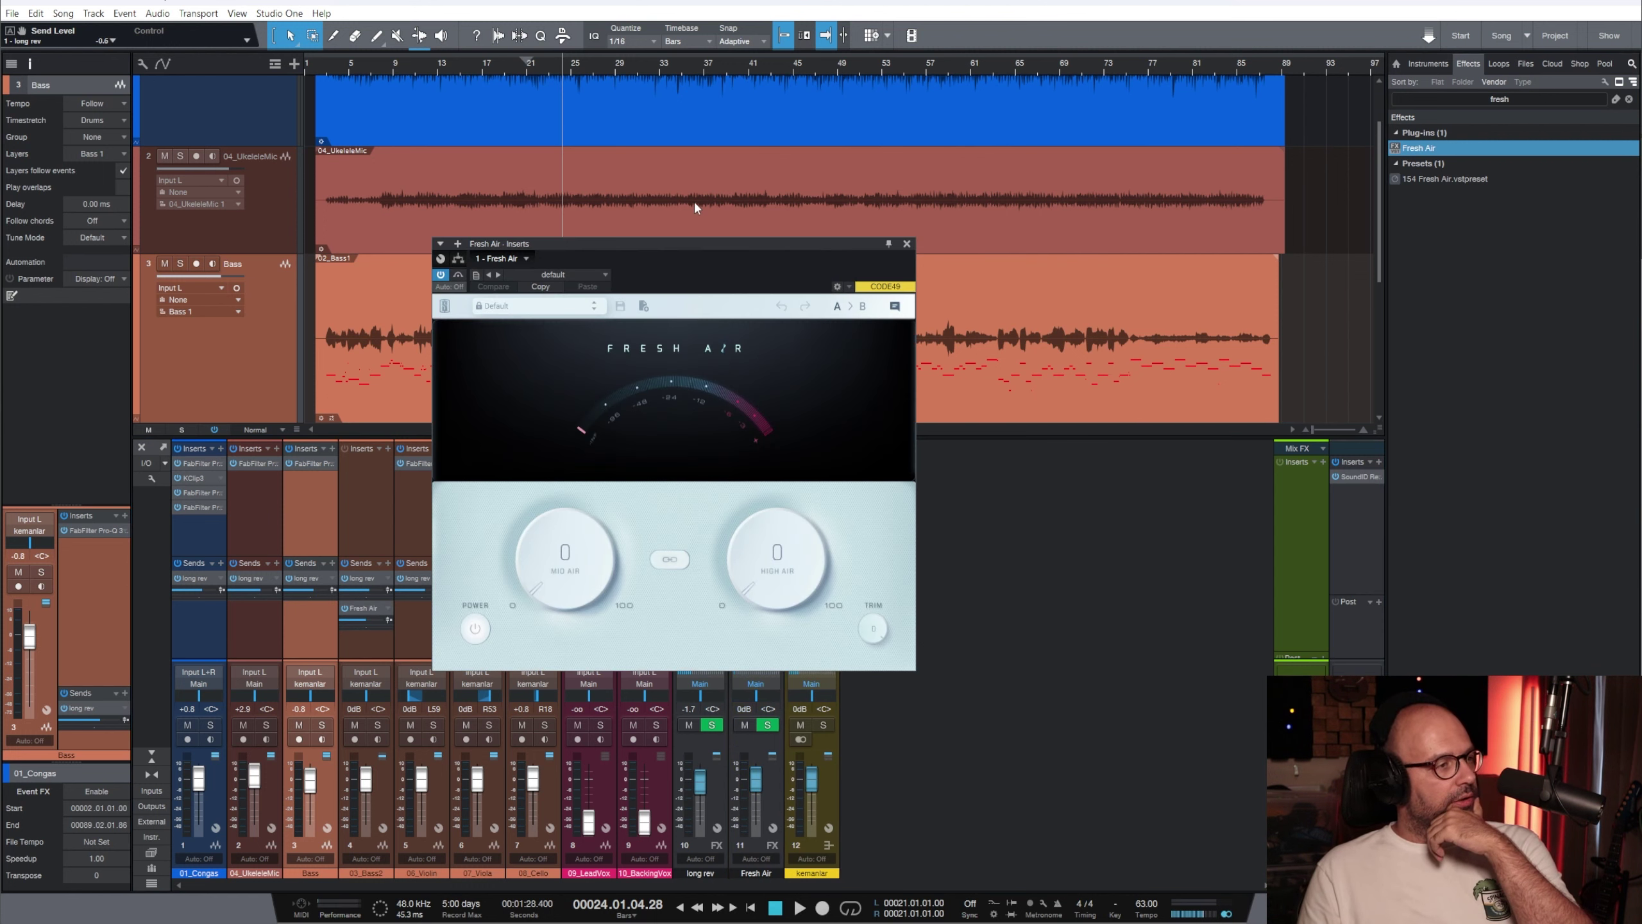
{"action": "left_click_drag", "start_coordinate": [748, 248], "coordinate": [1239, 292]}
{"action": "left_click_drag", "start_coordinate": [1318, 620], "coordinate": [1318, 599]}
Add Fresh Air sends to Bass, violin, viola and cello, and set Fresh Air to 36% Mid Air and 35% High Air during playback
{"action": "left_click", "coordinate": [538, 629], "text": "shift"}
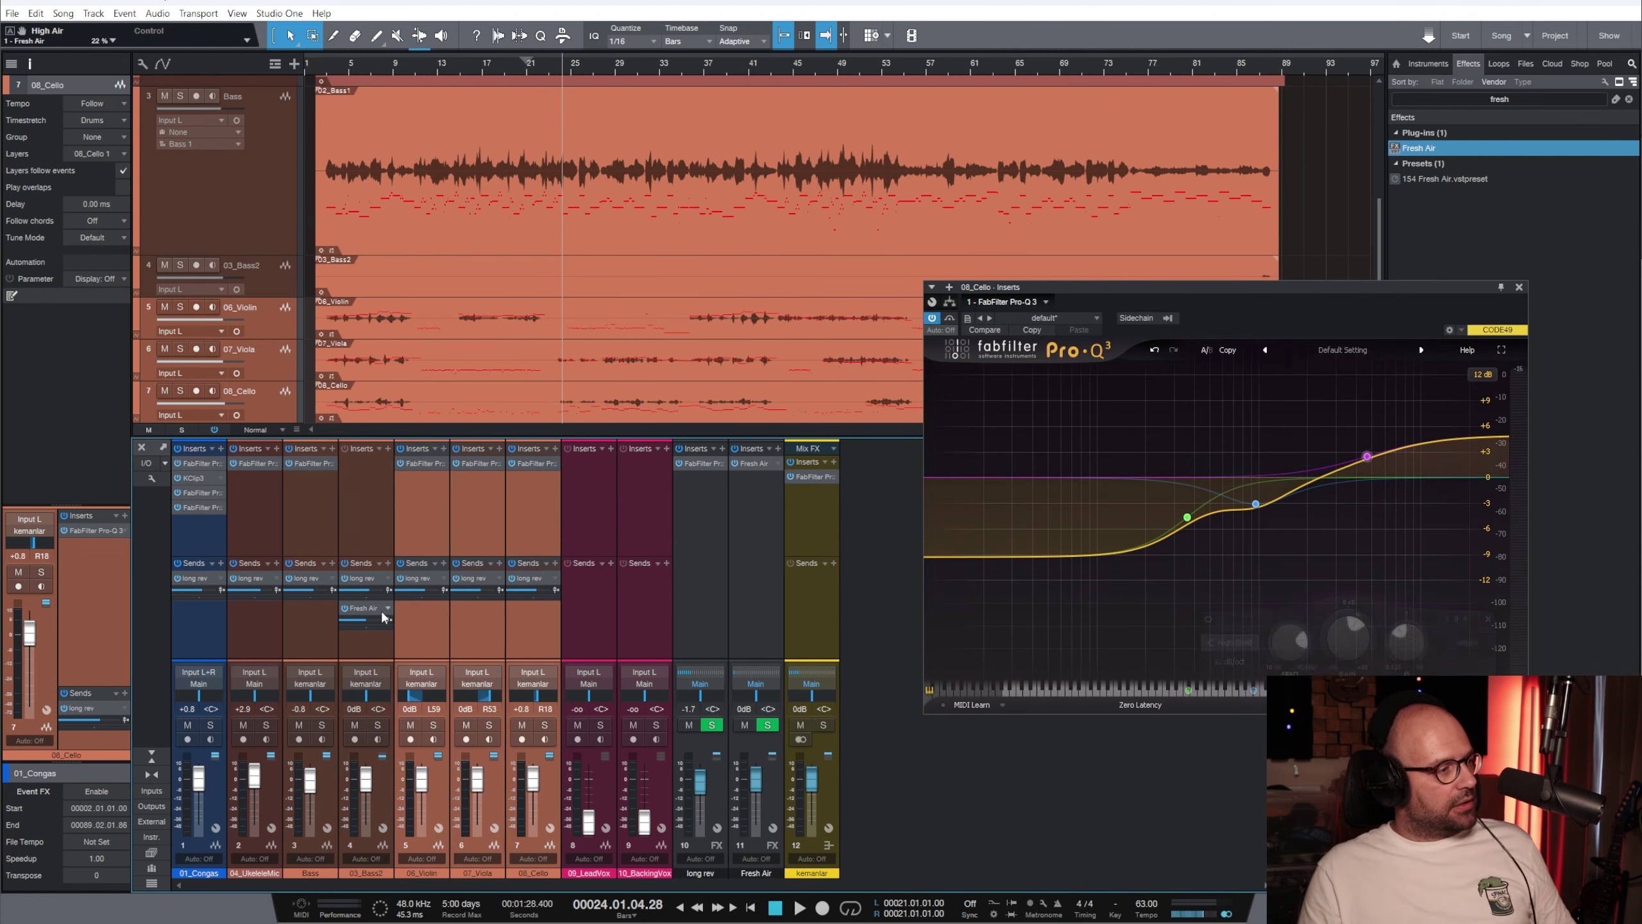
{"action": "left_click_drag", "start_coordinate": [379, 609], "coordinate": [310, 611]}
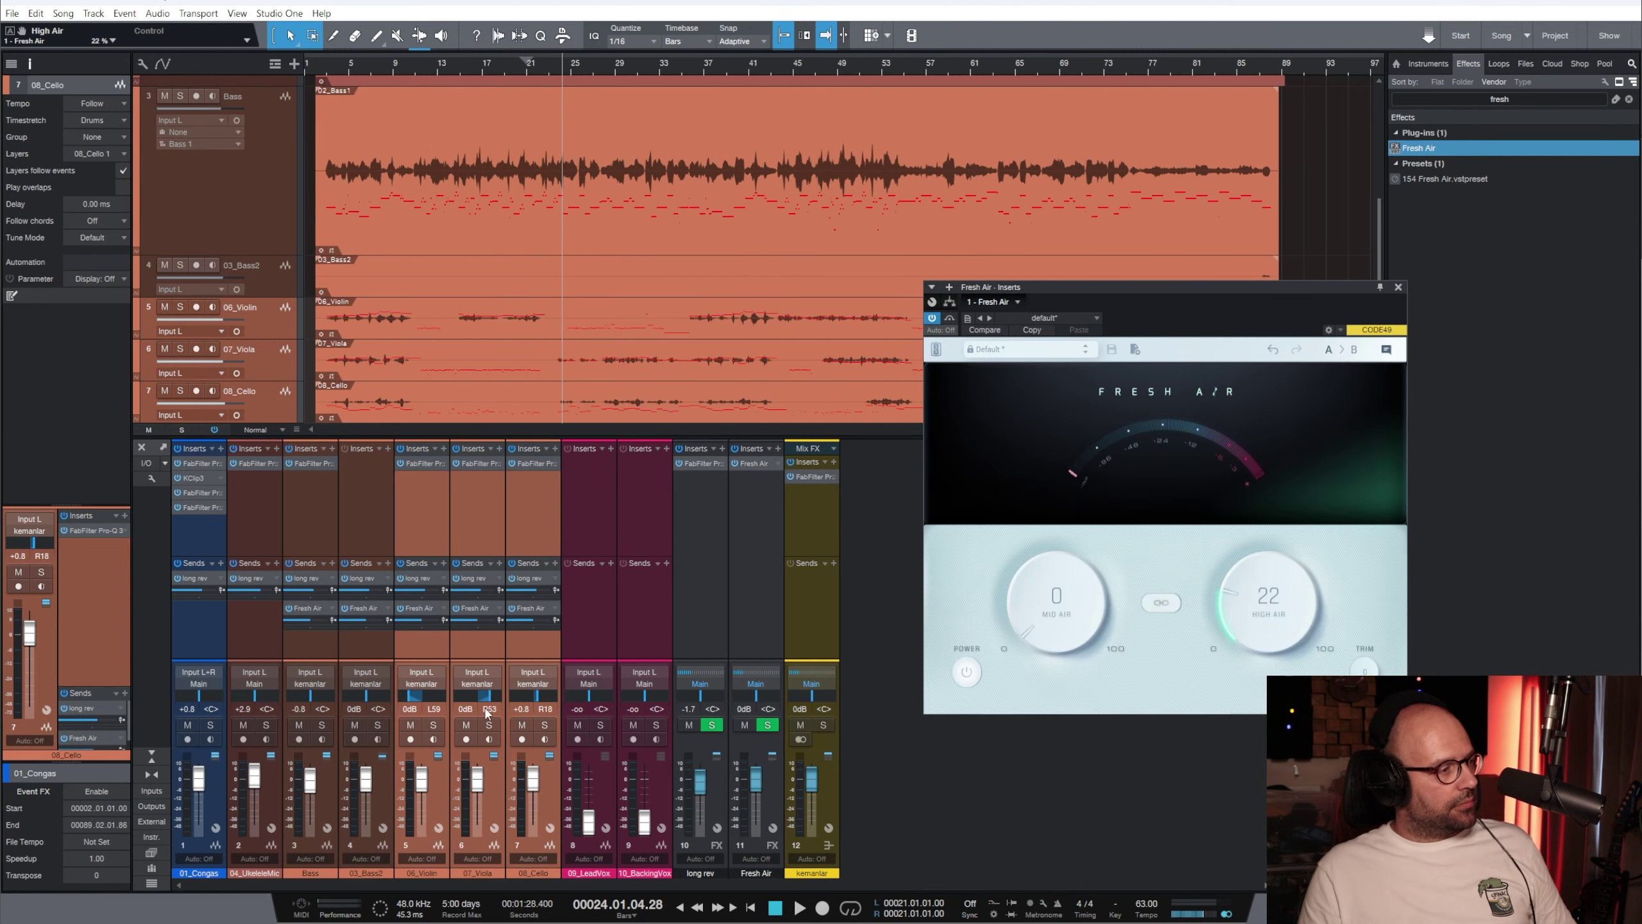
{"action": "key", "text": "space"}
{"action": "left_click_drag", "start_coordinate": [1247, 601], "coordinate": [1249, 575]}
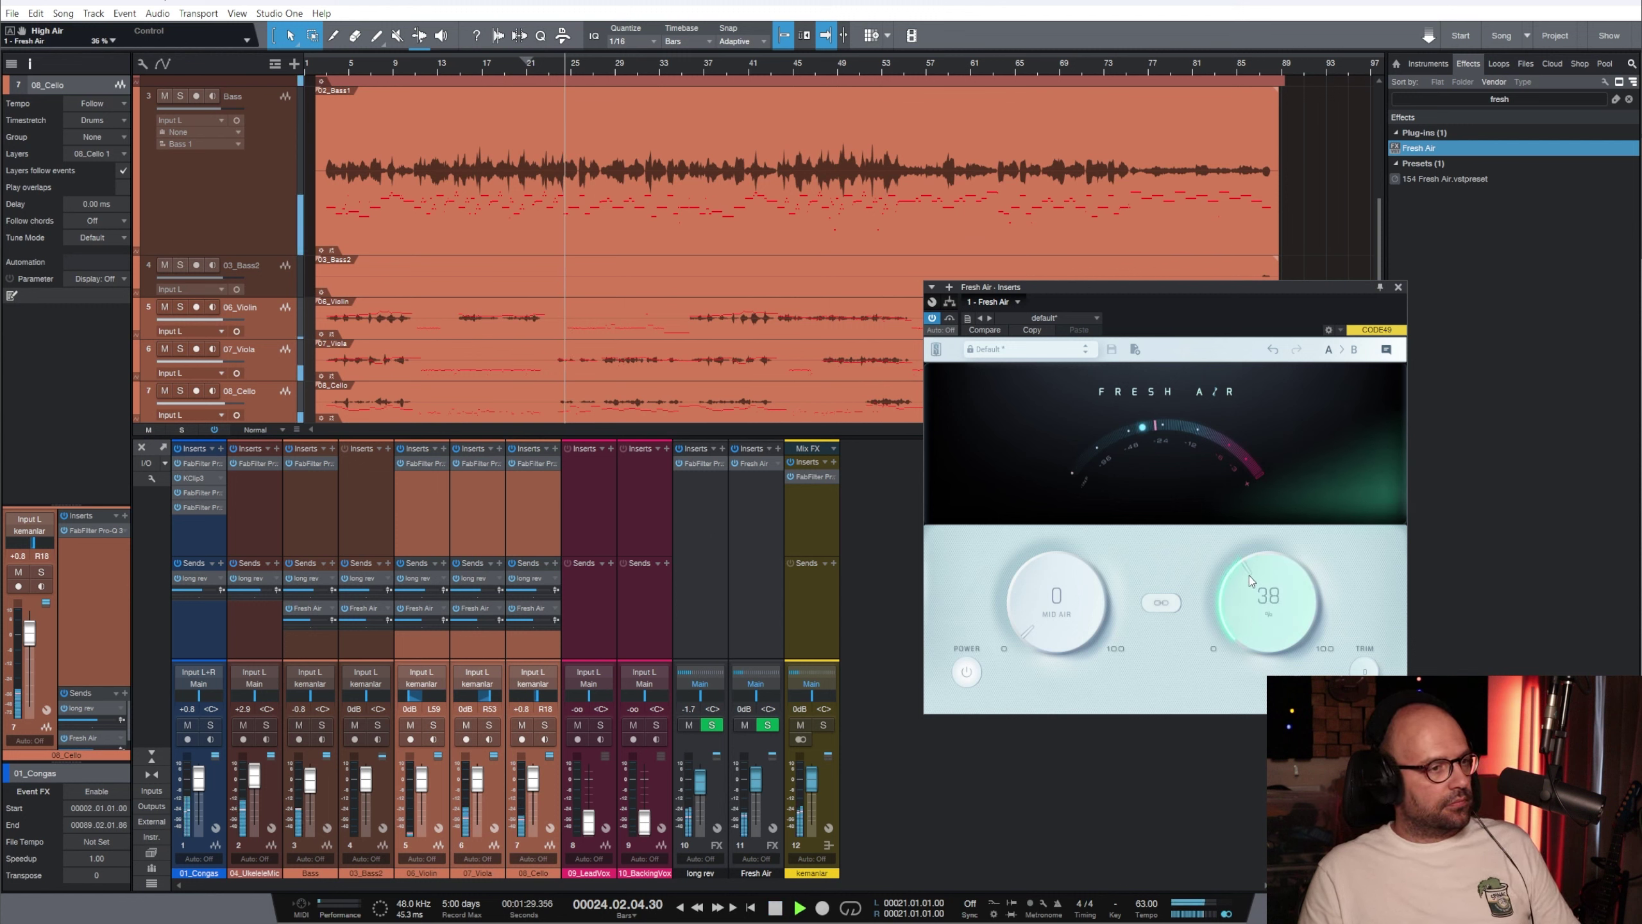
{"action": "left_click_drag", "start_coordinate": [1063, 614], "coordinate": [1018, 494]}
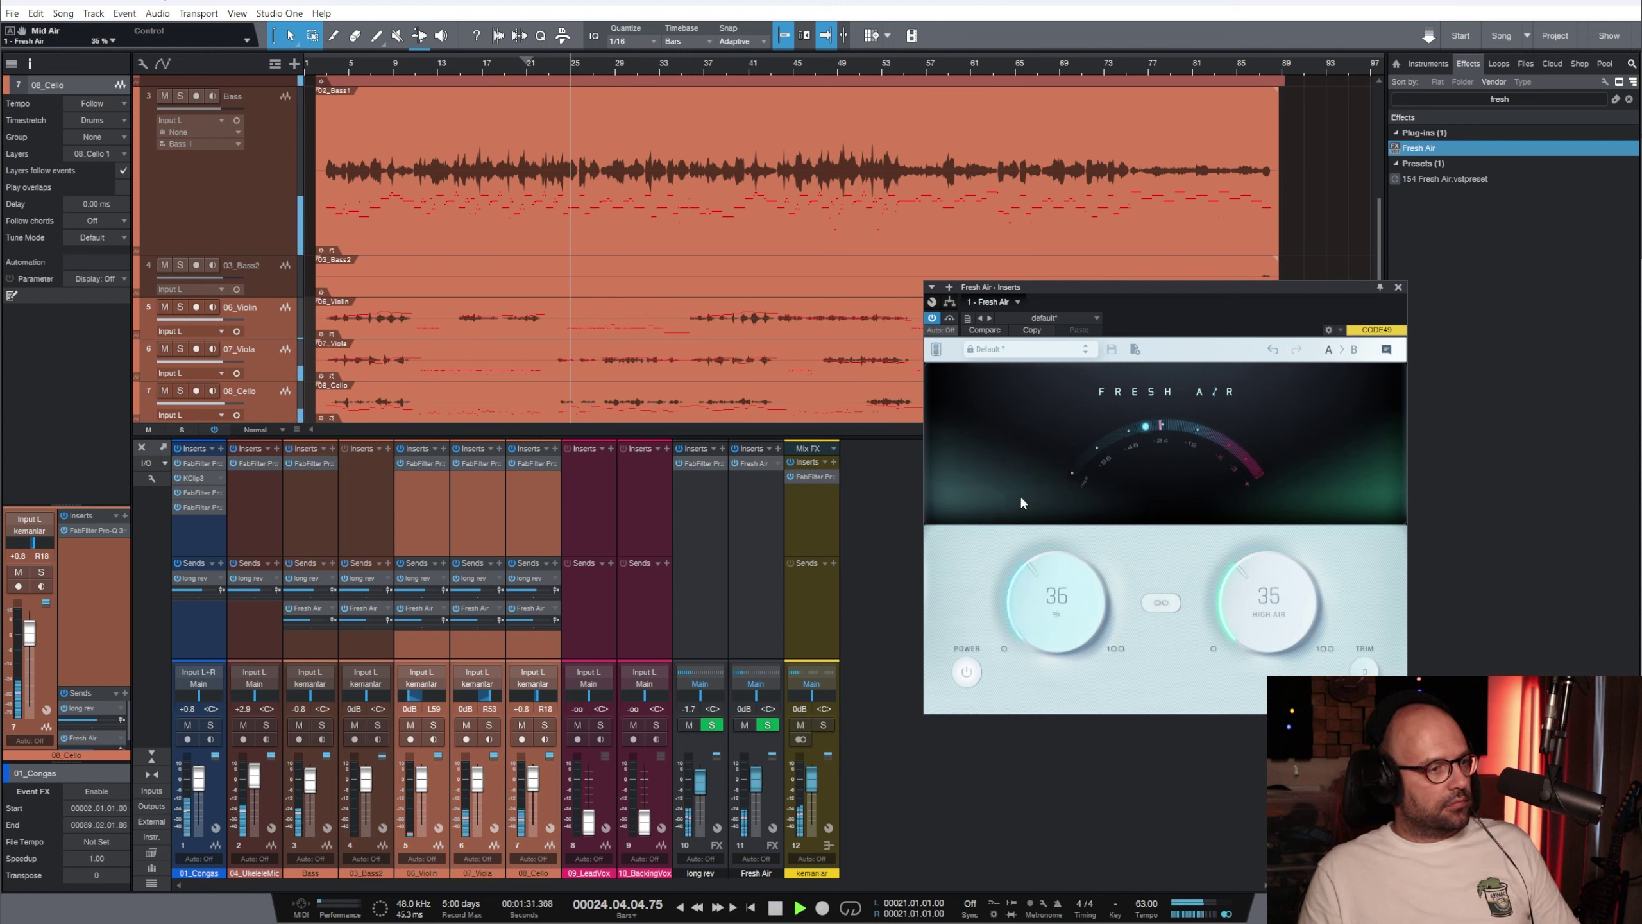
Spread the string and bass Fresh Air sends across the stereo field, panning the cello's to about R48 and the Bass track's to about L39
{"action": "left_click", "coordinate": [479, 630]}
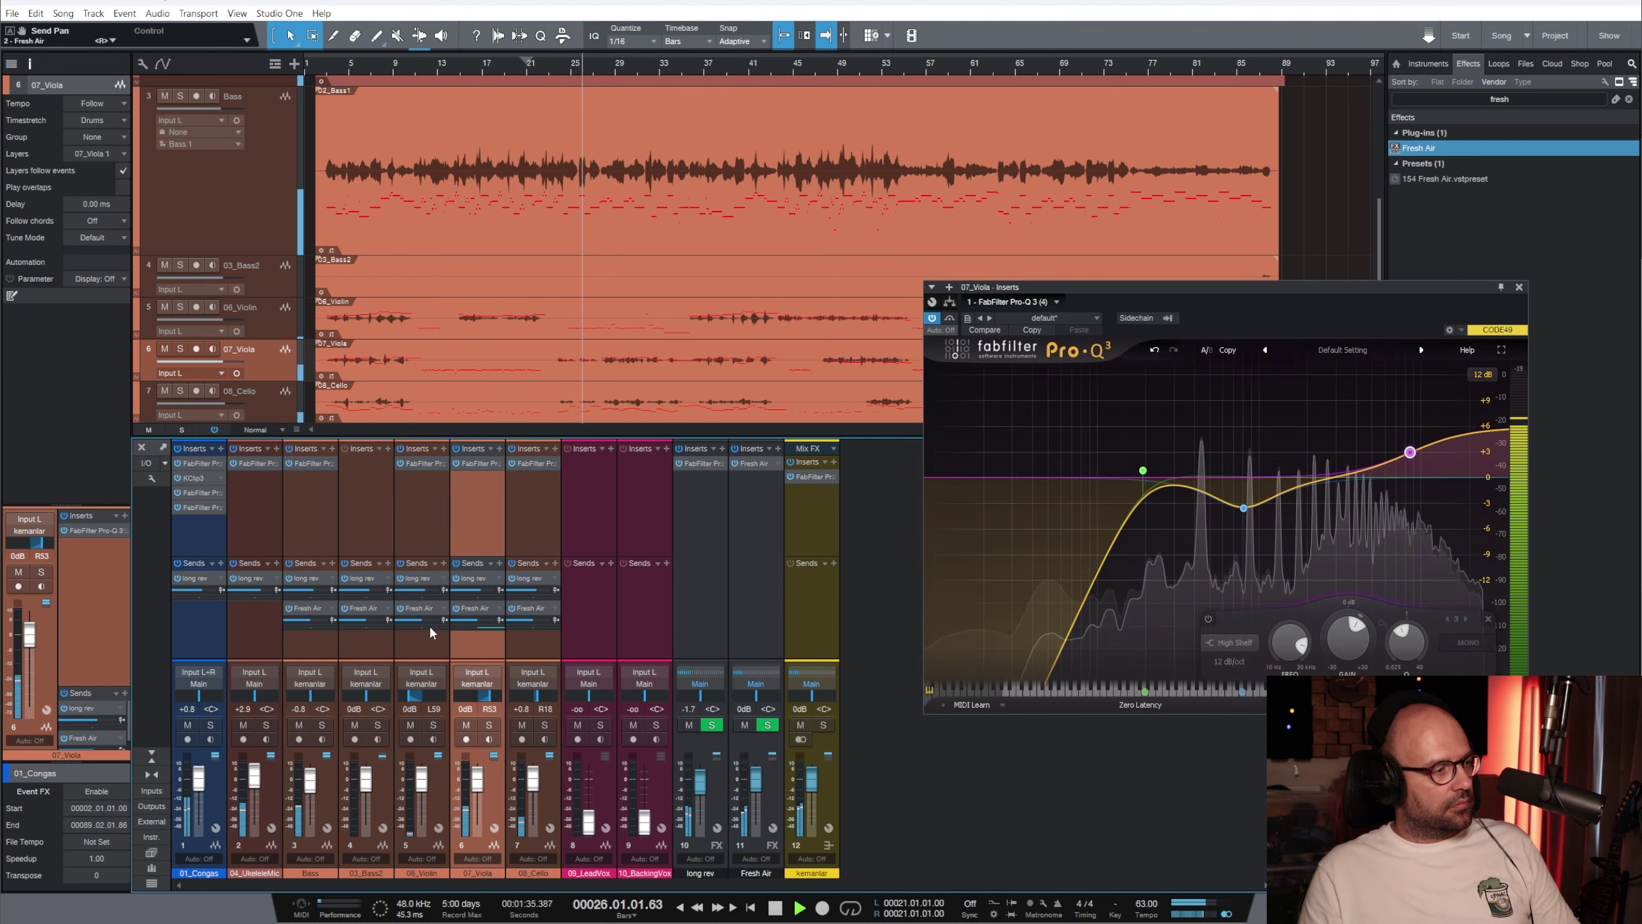
{"action": "left_click", "coordinate": [529, 637]}
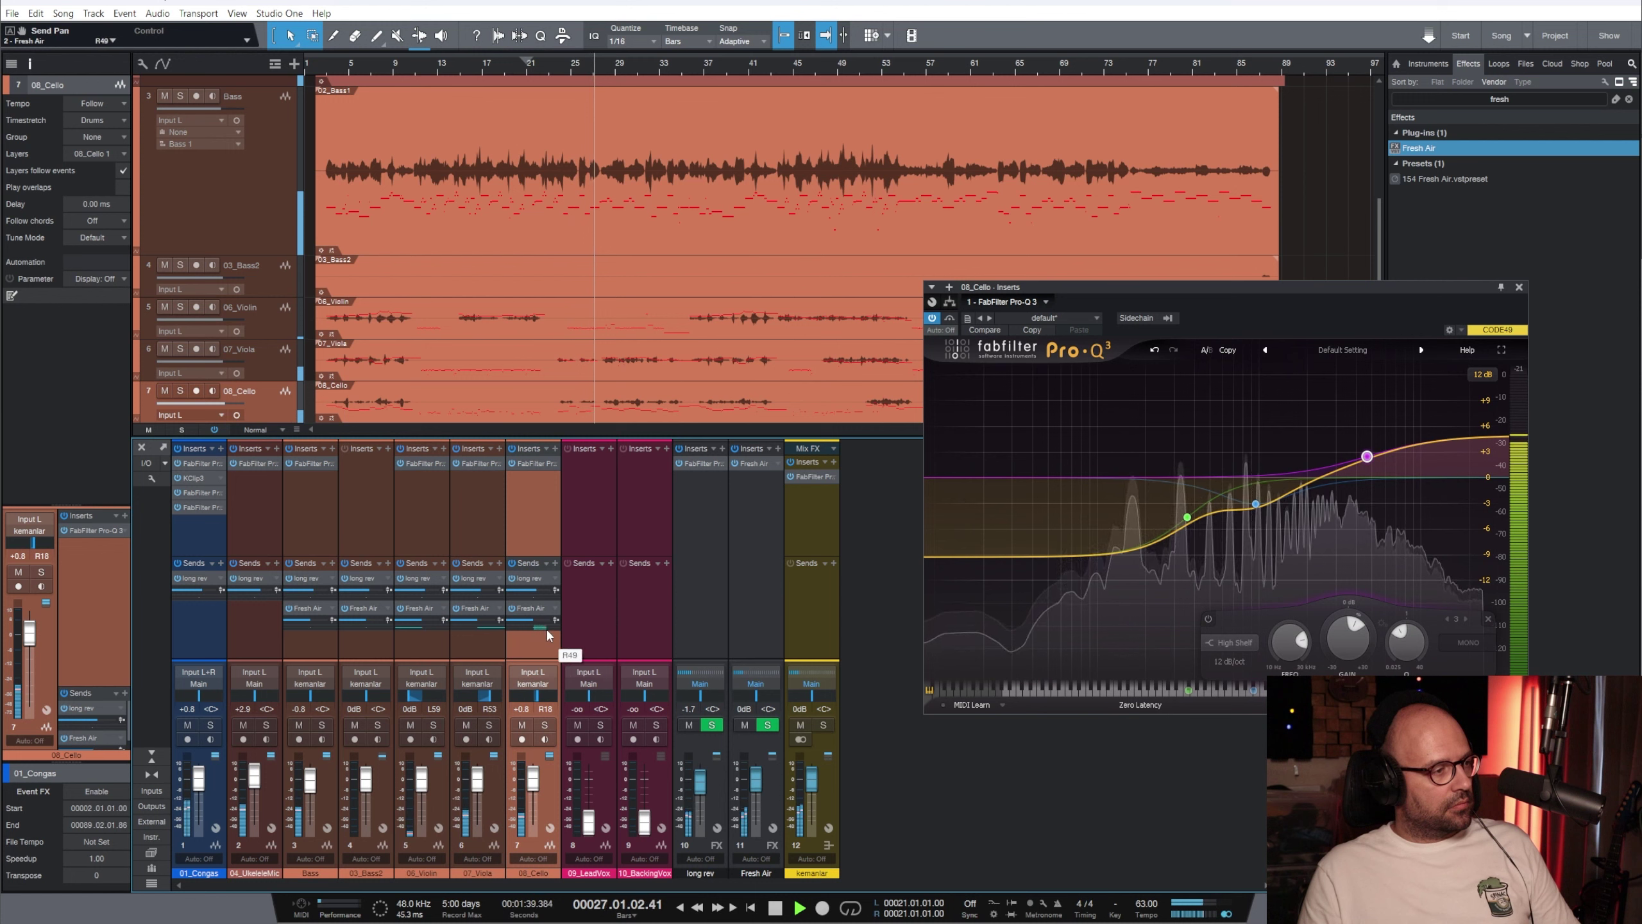
{"action": "left_click", "coordinate": [316, 634]}
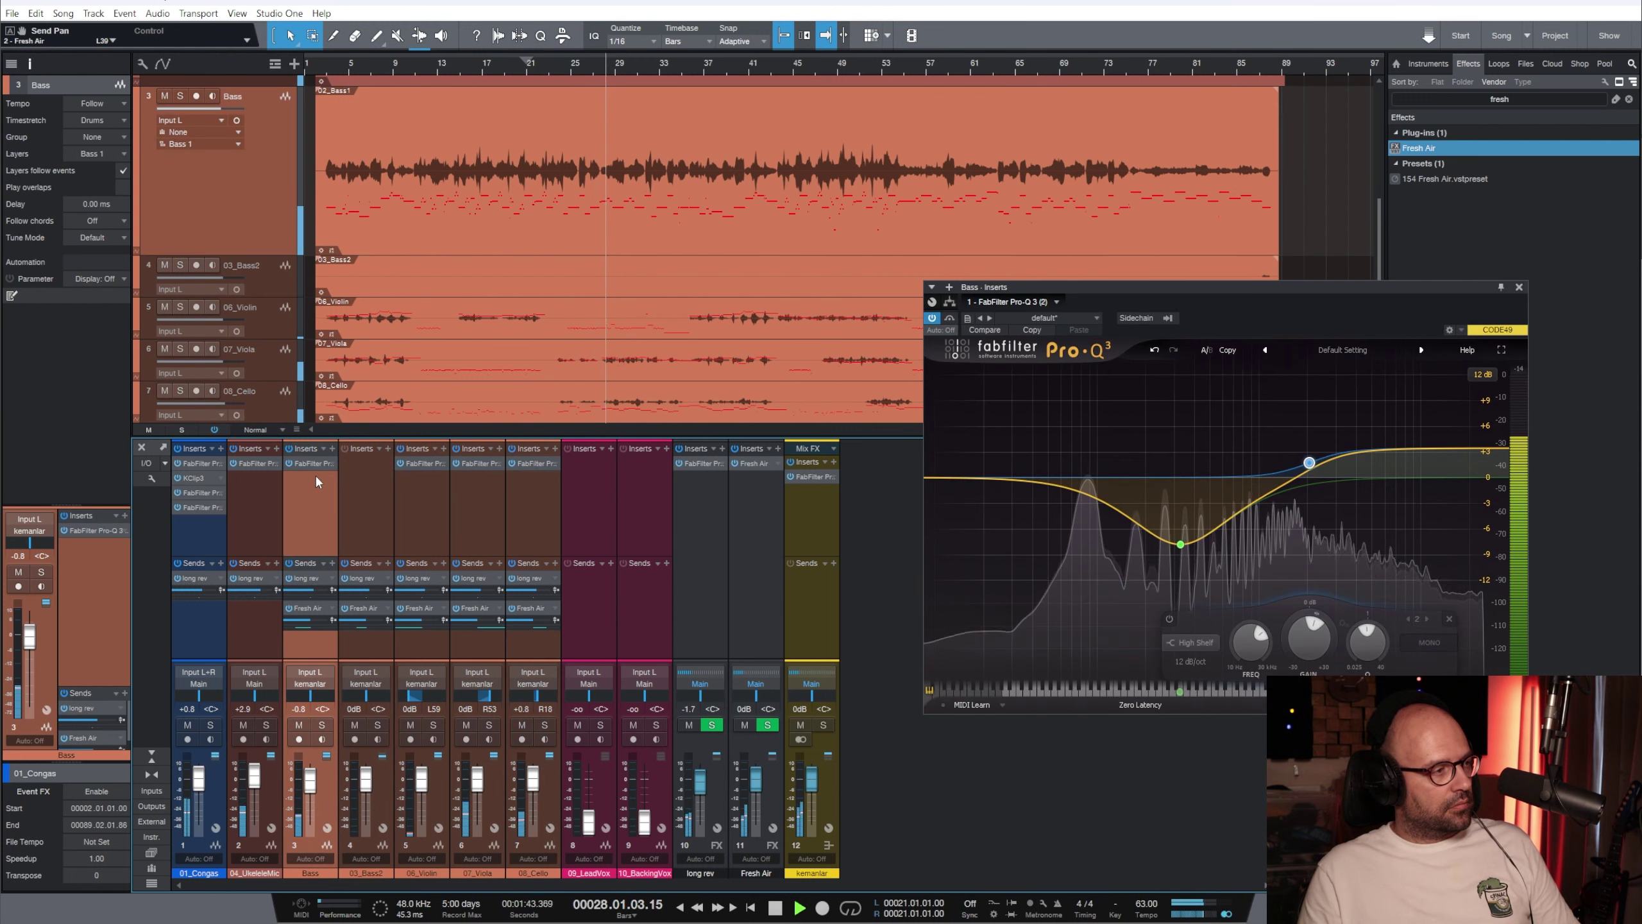
Copy the Bass track's Pro-Q 3 with its settings to 03_Bass2
{"action": "left_click_drag", "start_coordinate": [314, 466], "coordinate": [355, 472]}
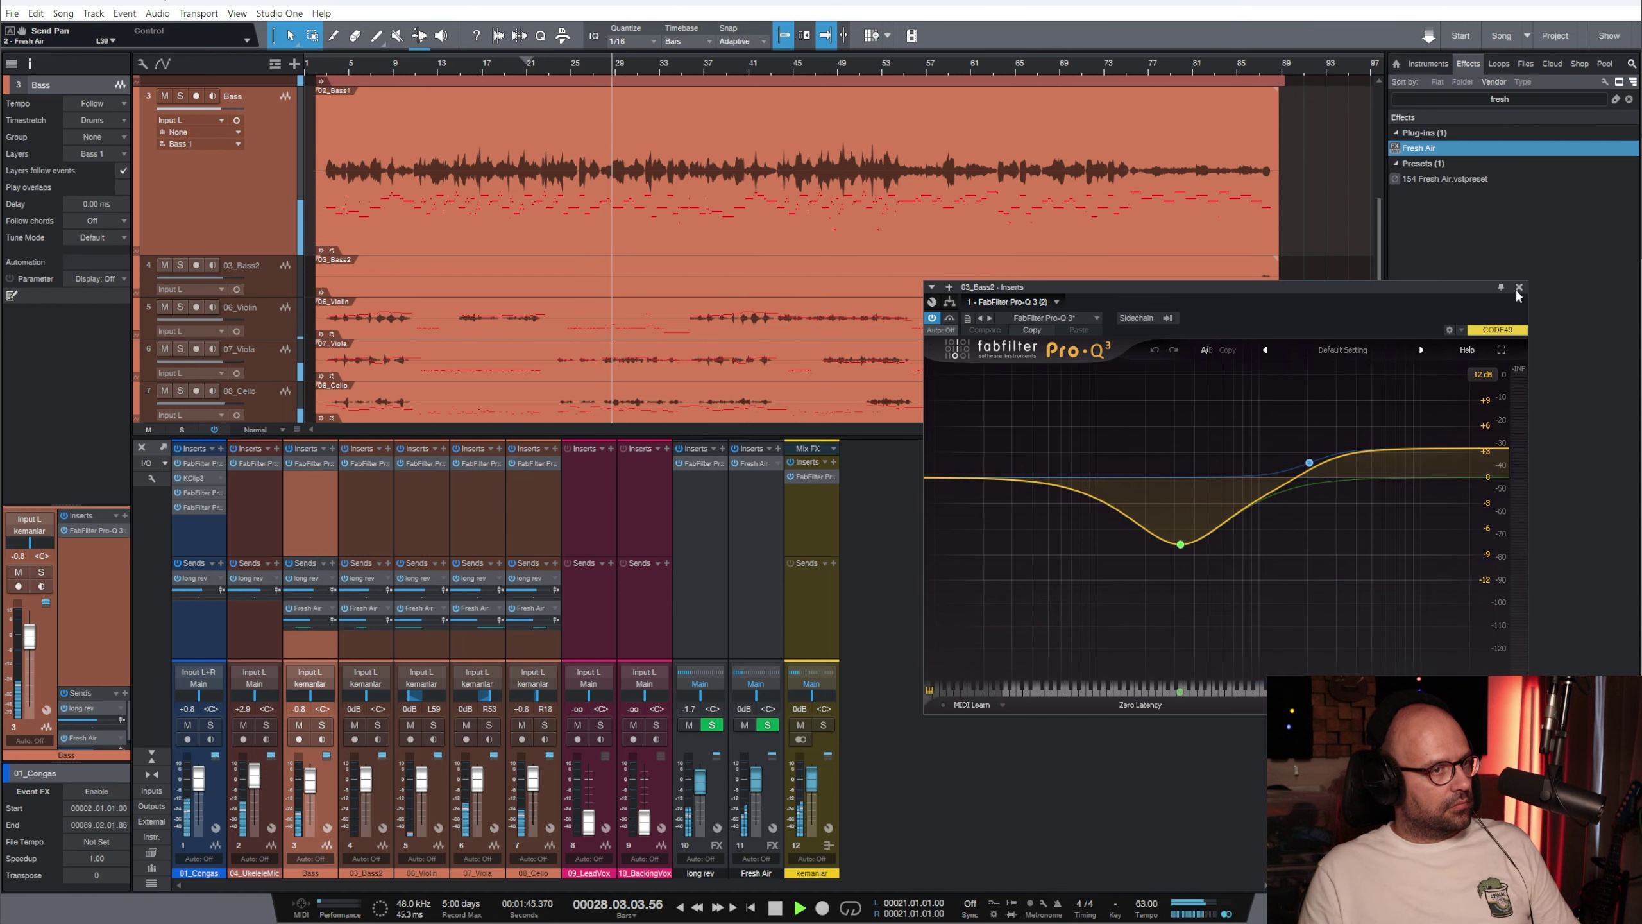
{"action": "left_click", "coordinate": [1518, 286]}
Solo the Fresh Air channel at about -0.8 dB and insert FabFilter Pro-Q 3 after its Fresh Air plug-in
{"action": "left_click", "coordinate": [766, 724]}
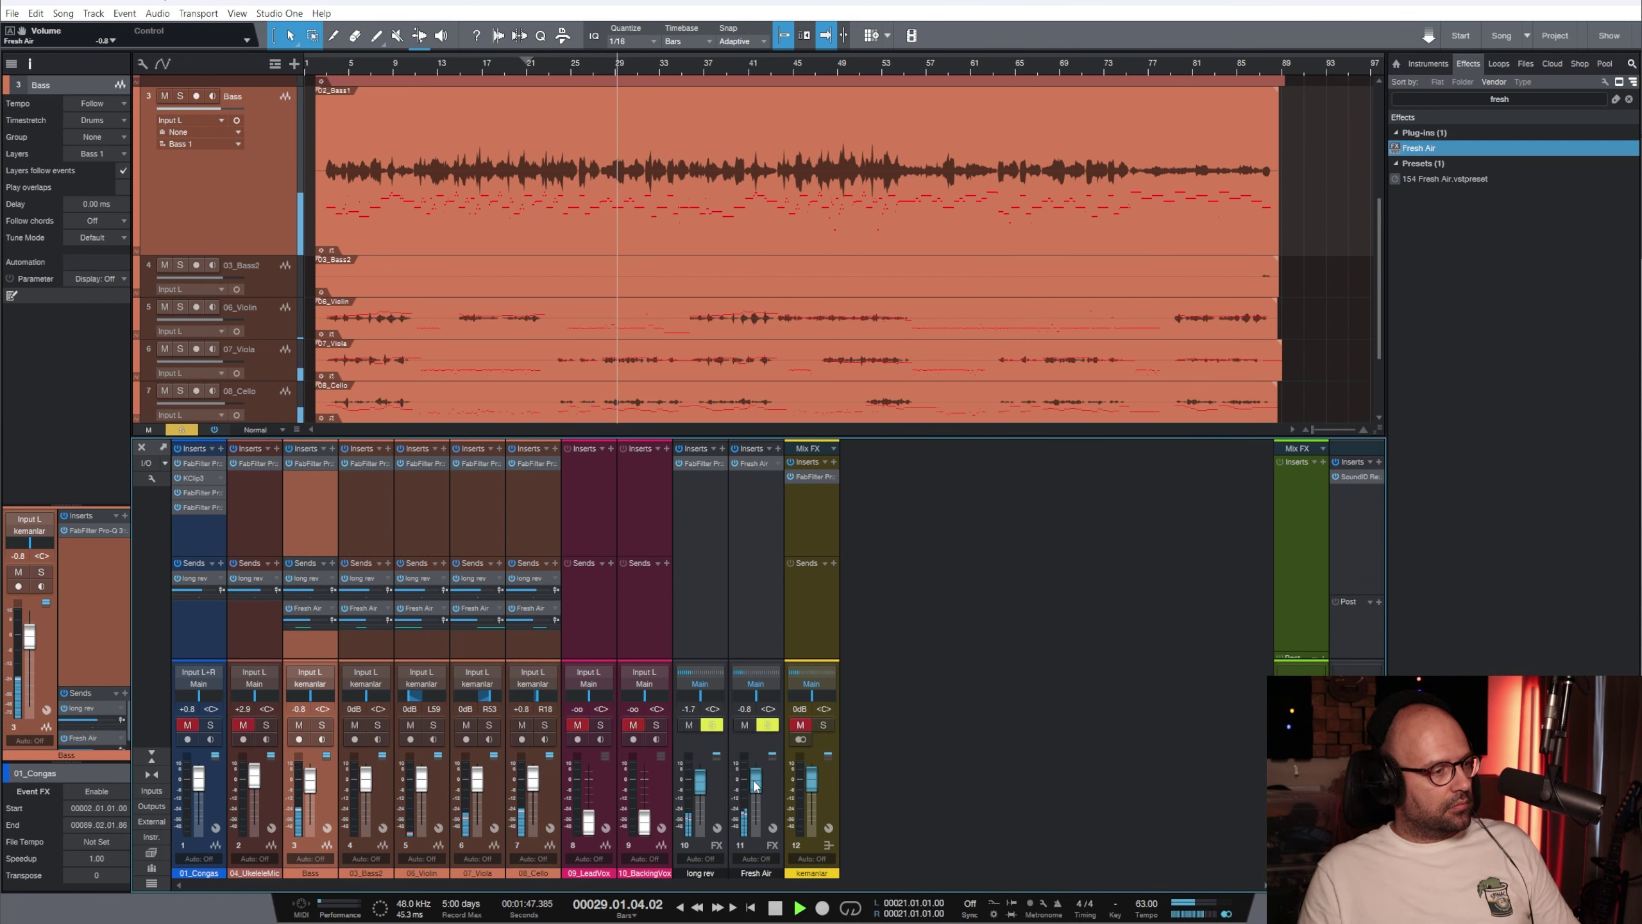
{"action": "left_click", "coordinate": [780, 515]}
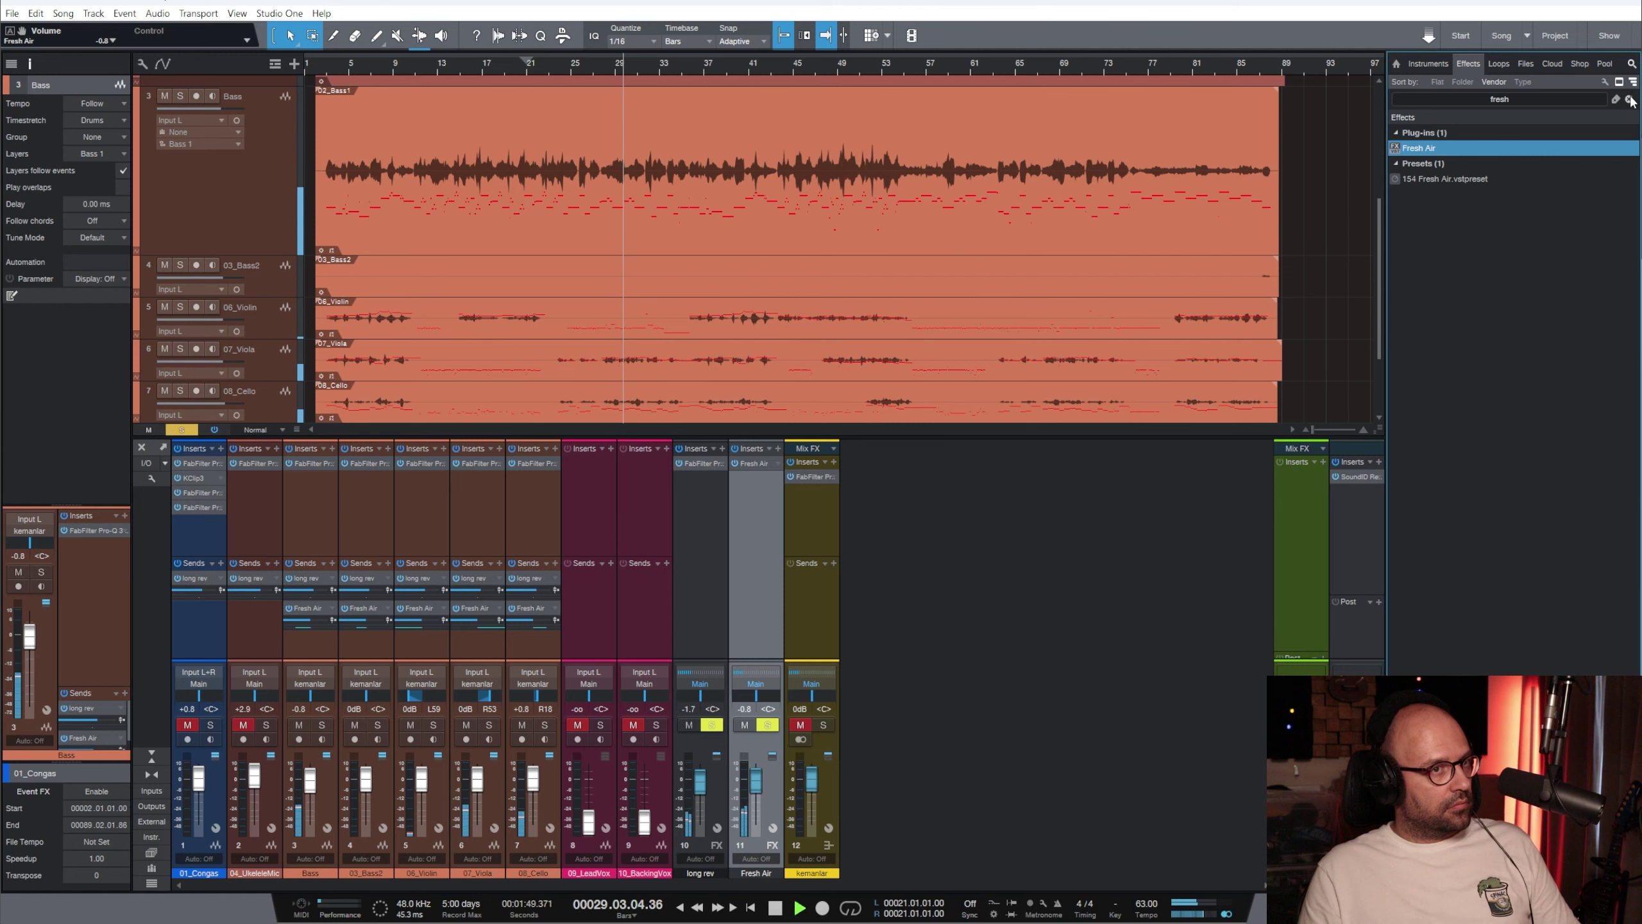
{"action": "left_click", "coordinate": [1629, 99]}
{"action": "left_click_drag", "start_coordinate": [1479, 471], "coordinate": [778, 517]}
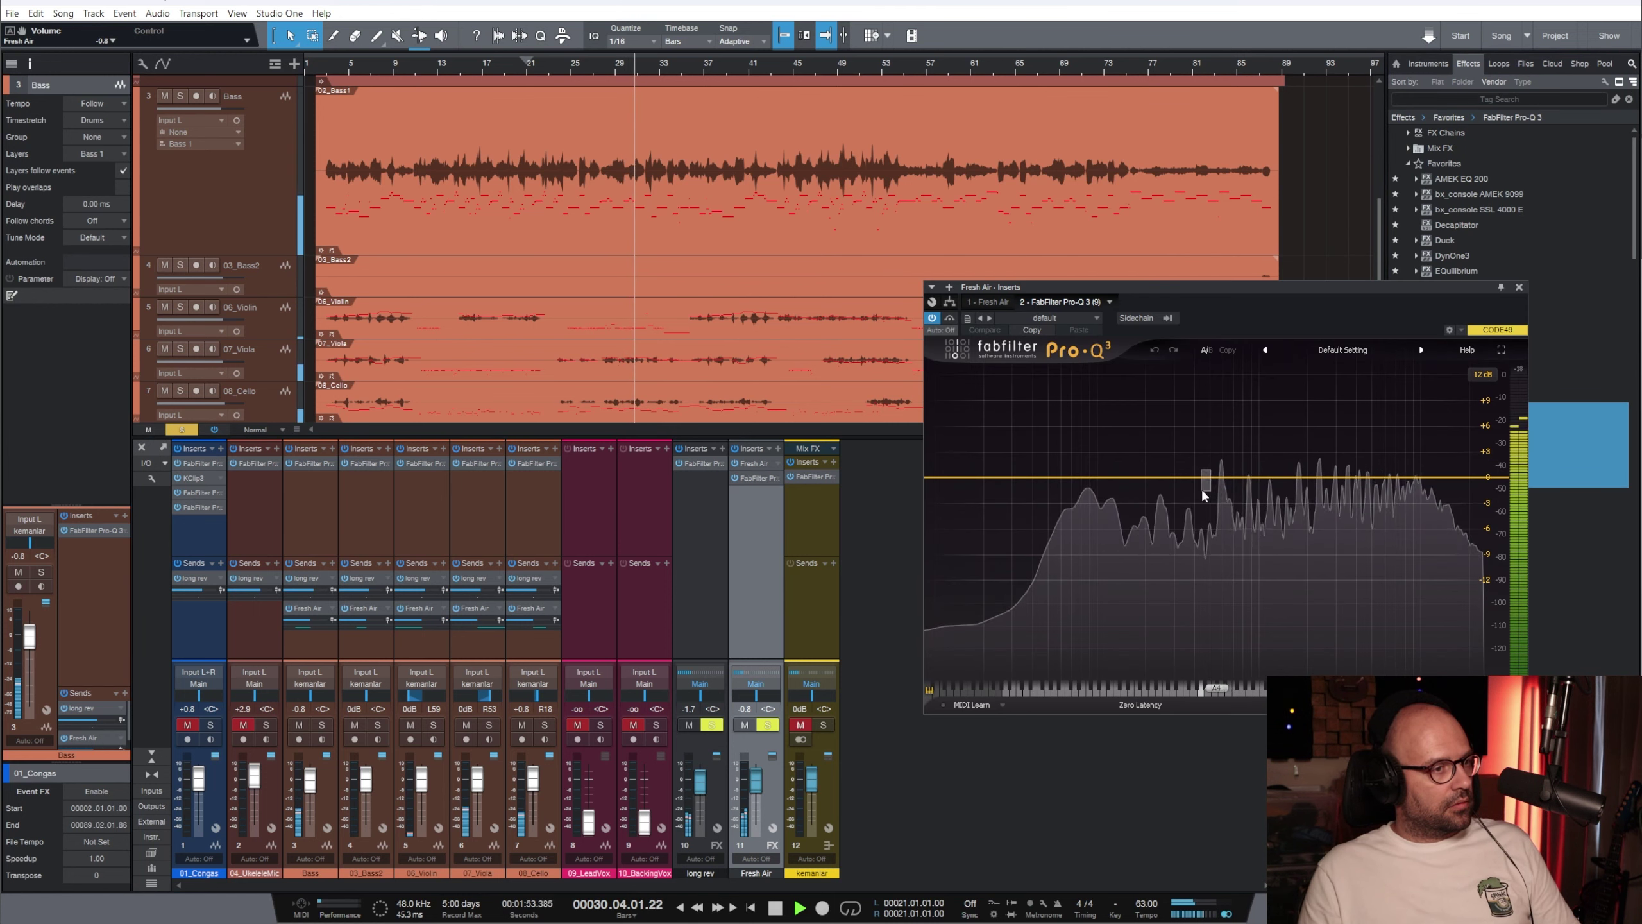
Add a low-cut band near 463 Hz in the Fresh Air channel's Pro-Q 3 and move it slightly higher
{"action": "left_click", "coordinate": [1203, 482]}
{"action": "right_click", "coordinate": [1204, 485]}
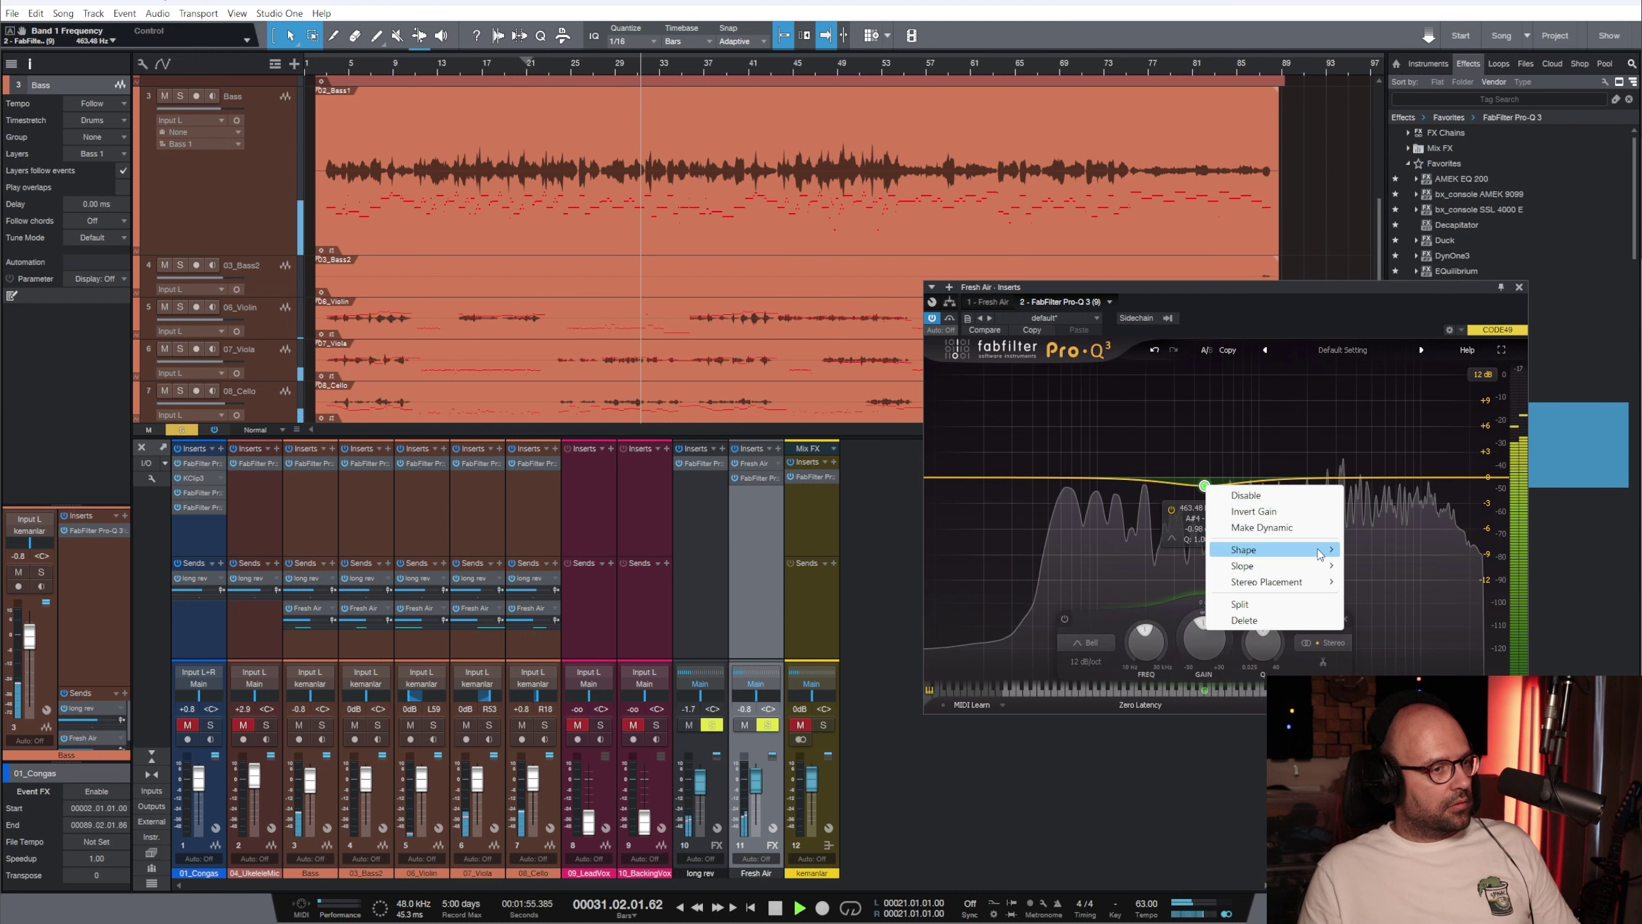
{"action": "mouse_move", "coordinate": [1319, 554]}
{"action": "left_click", "coordinate": [1406, 579]}
{"action": "left_click_drag", "start_coordinate": [1204, 479], "coordinate": [1224, 483]}
{"action": "left_click", "coordinate": [1518, 287]}
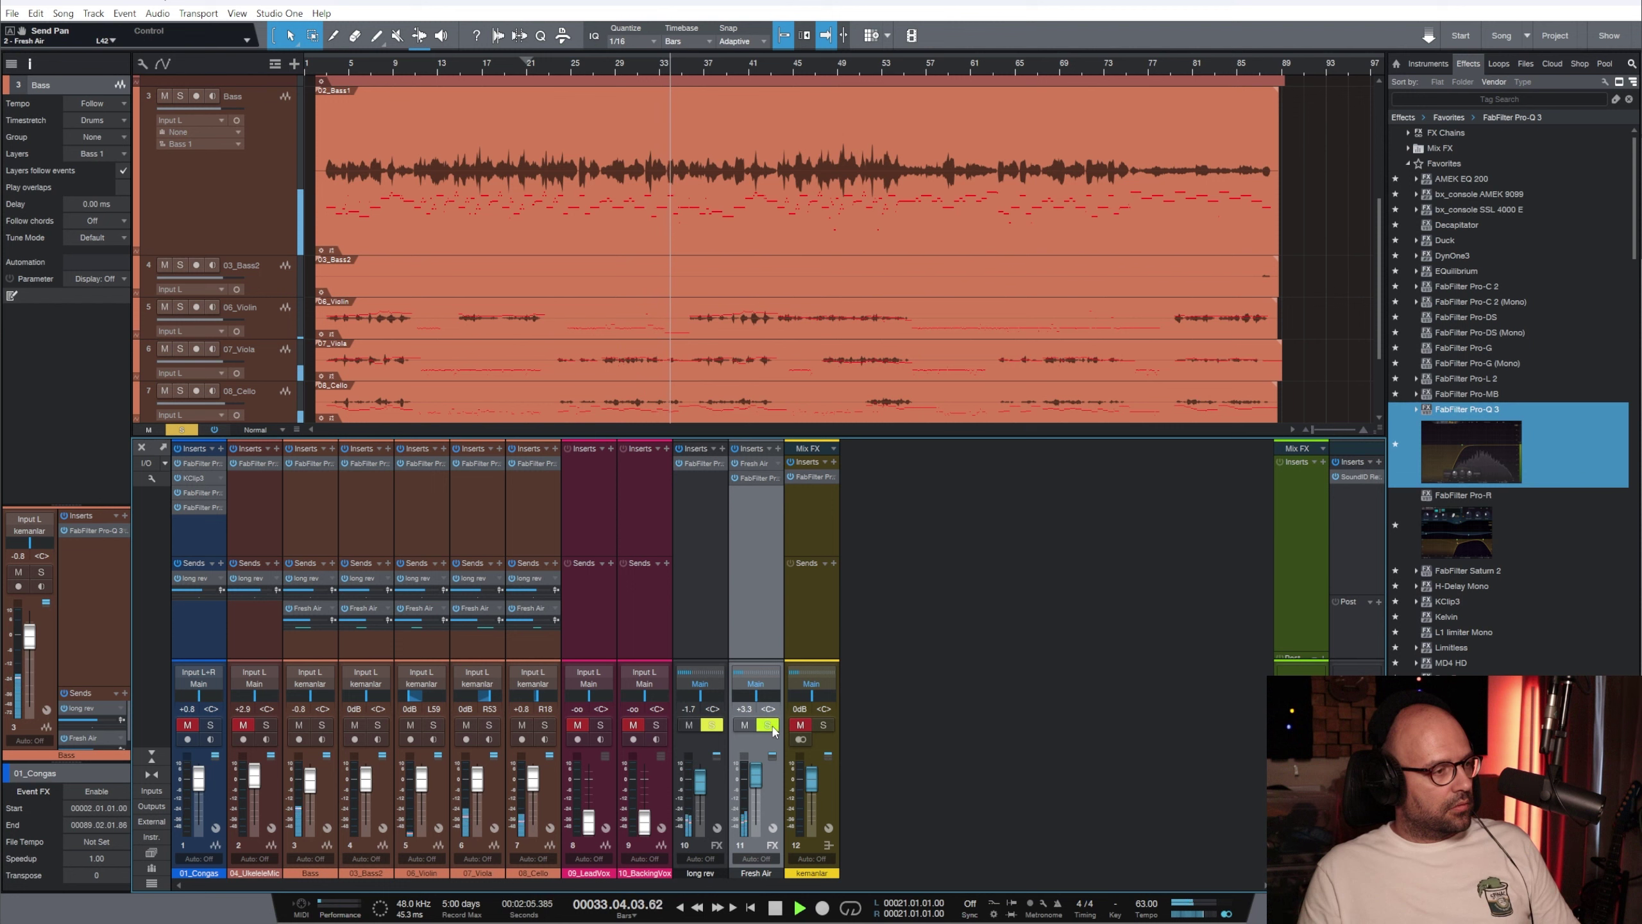
Unsolo the Fresh Air channel, compare its contribution in the full mix, and set its level to about -2.1 dB
{"action": "left_click", "coordinate": [769, 726]}
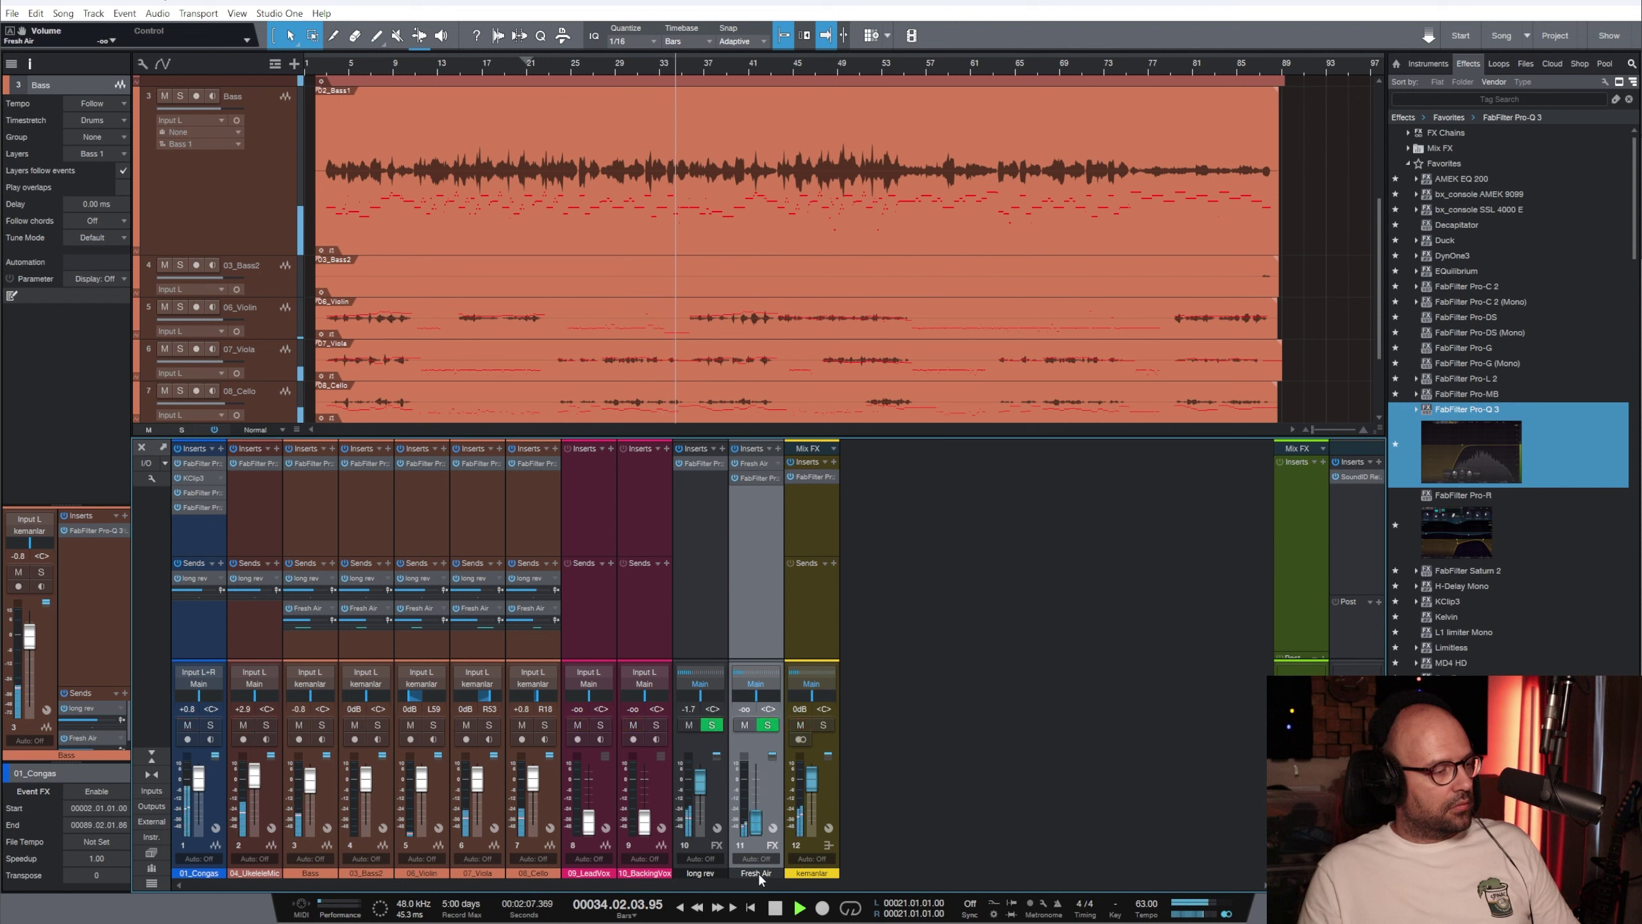
{"action": "key", "text": "space"}
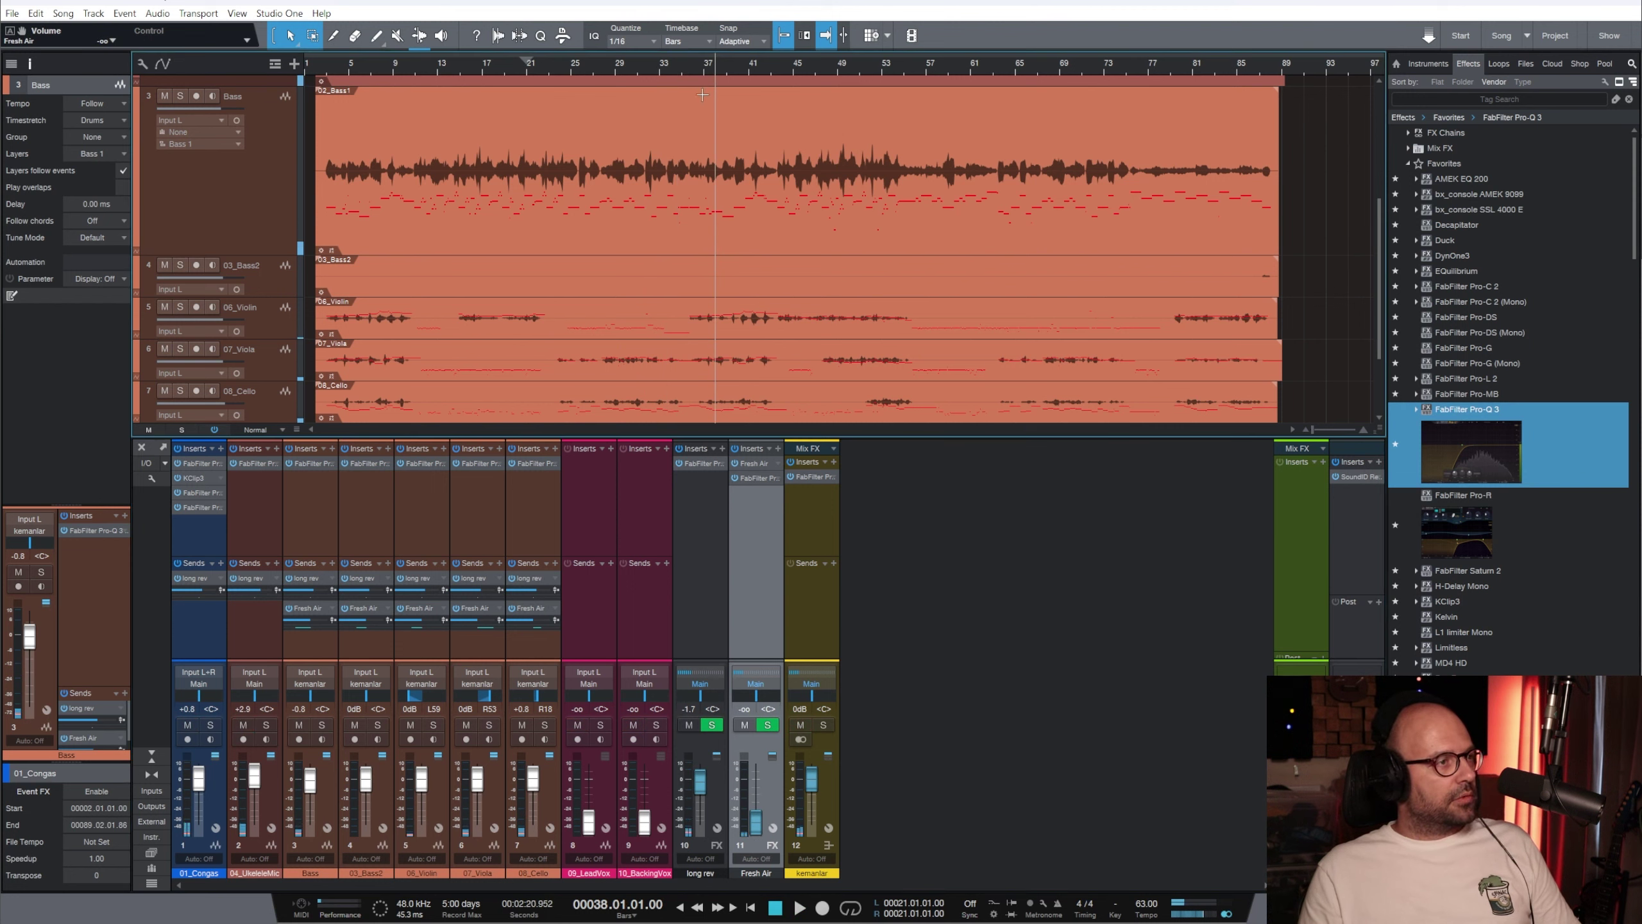
{"action": "key", "text": "space"}
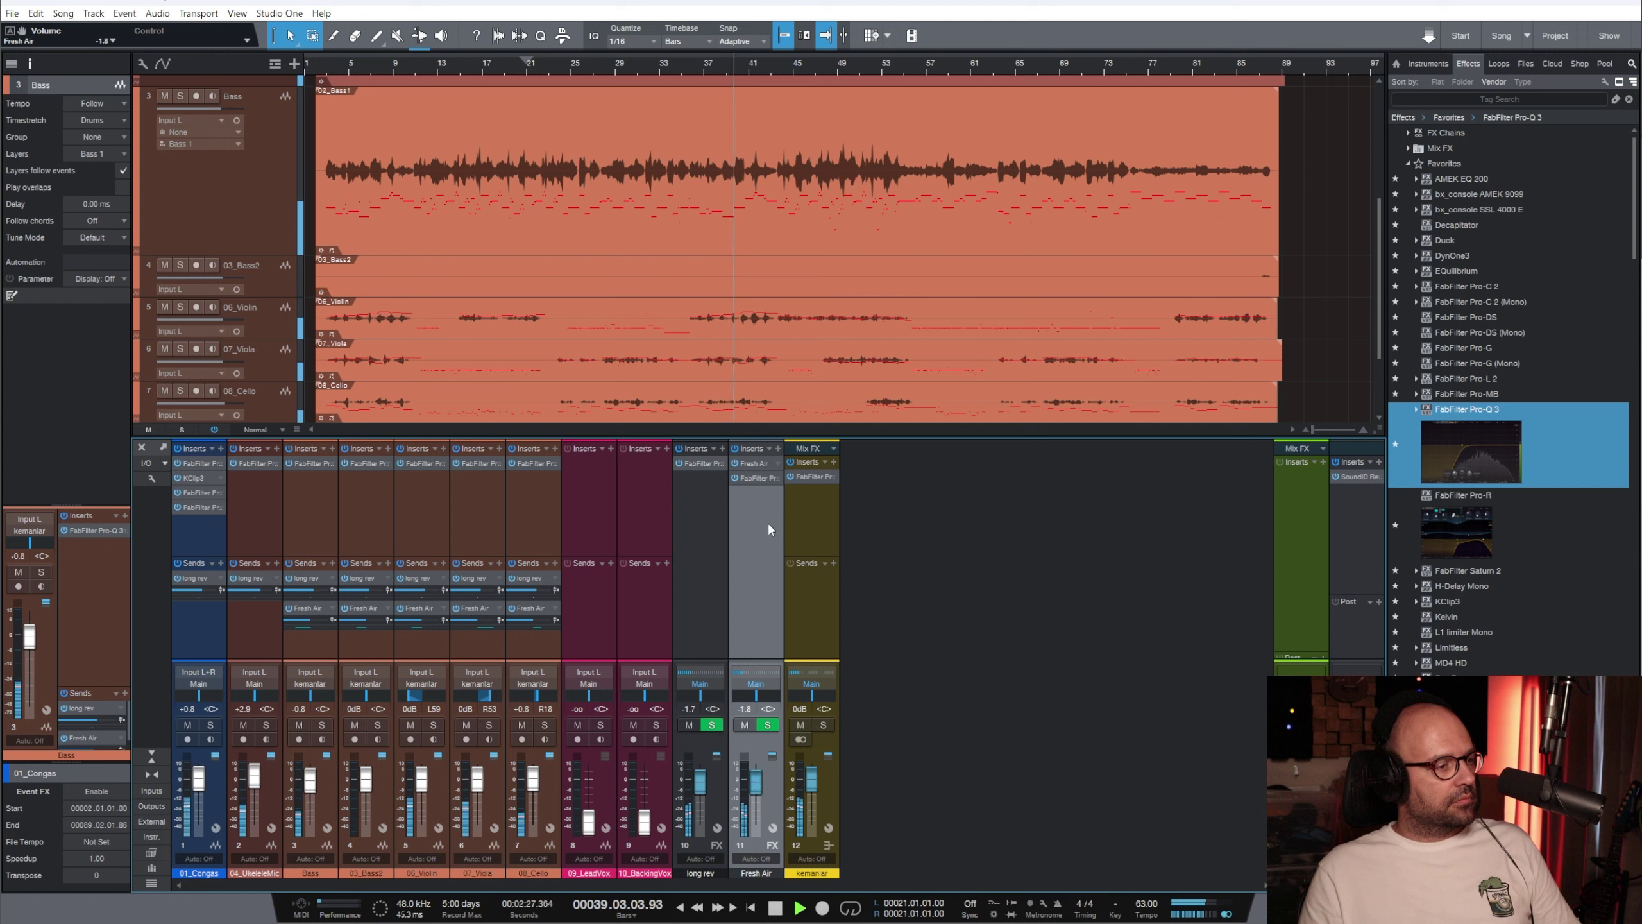
{"action": "left_click_drag", "start_coordinate": [751, 769], "coordinate": [756, 785]}
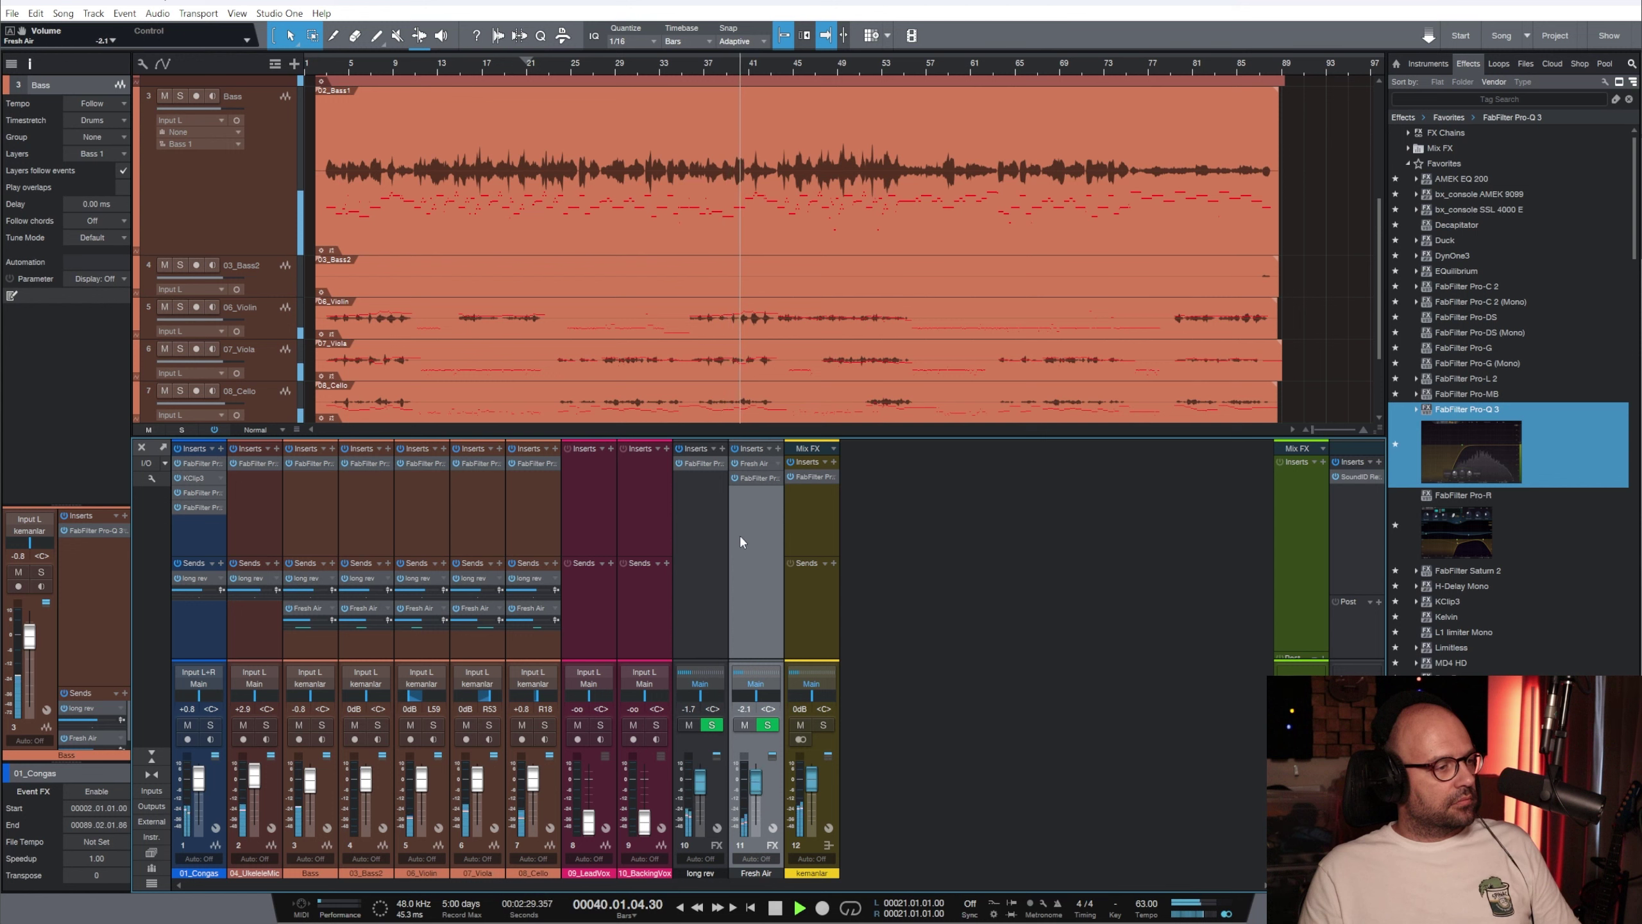
Insert FabFilter Pro-Q 3 after Pro-R on the long rev channel and add a dynamic bell band near 2.6 kHz
{"action": "left_click", "coordinate": [710, 538]}
{"action": "left_click_drag", "start_coordinate": [1470, 452], "coordinate": [701, 518]}
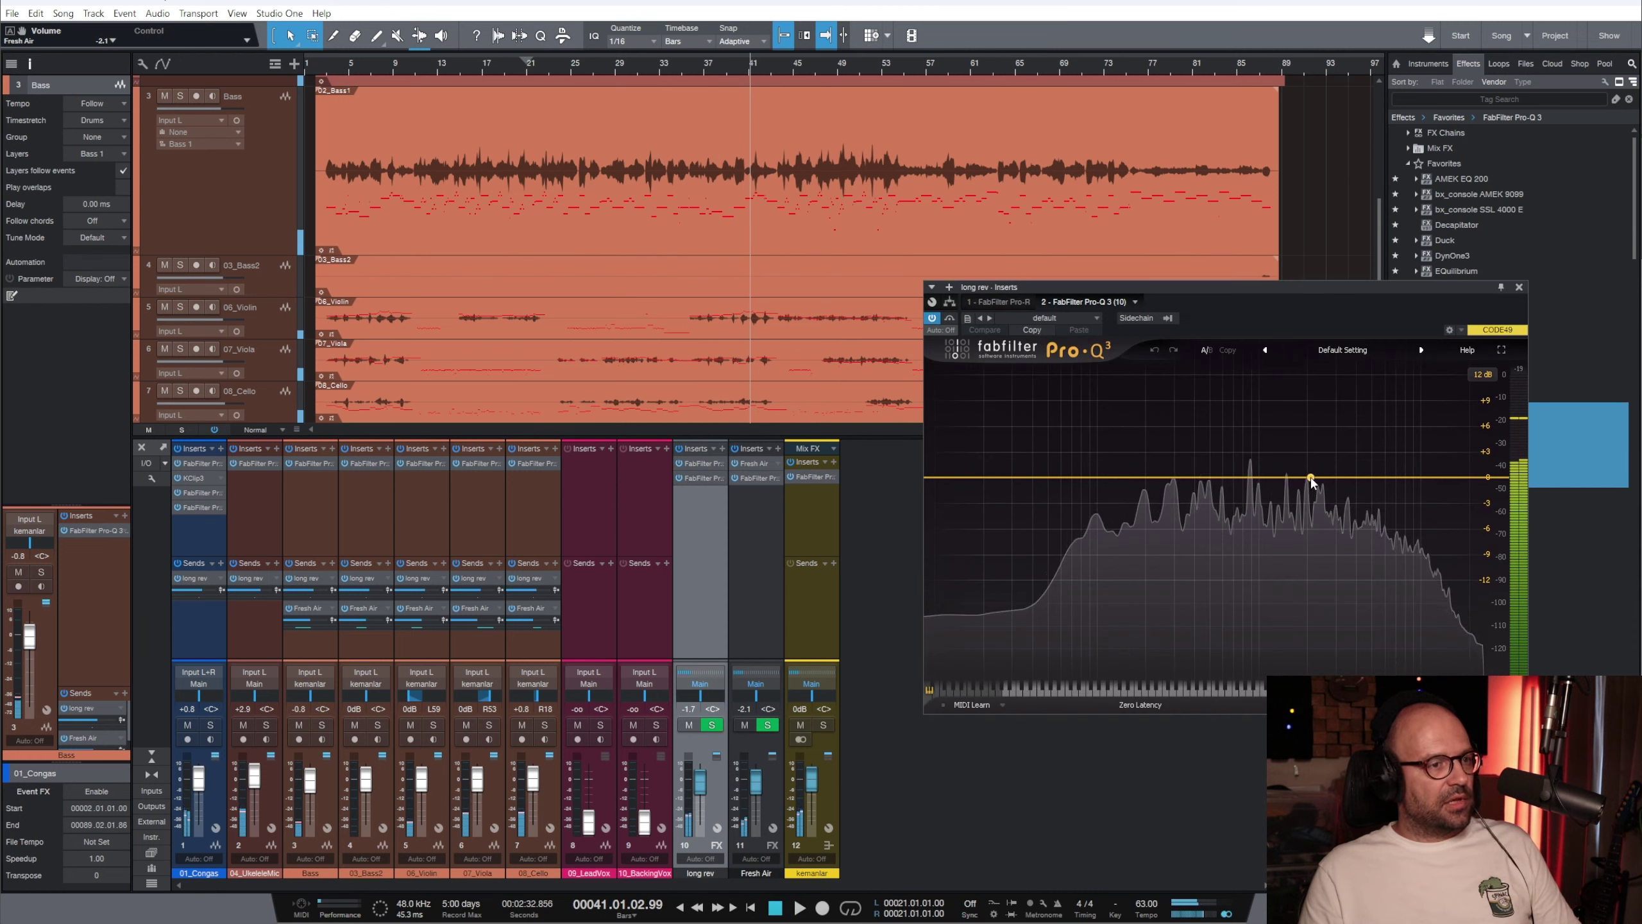
{"action": "double_click", "coordinate": [1326, 477]}
{"action": "left_click", "coordinate": [1363, 456]}
{"action": "left_click", "coordinate": [1393, 504]}
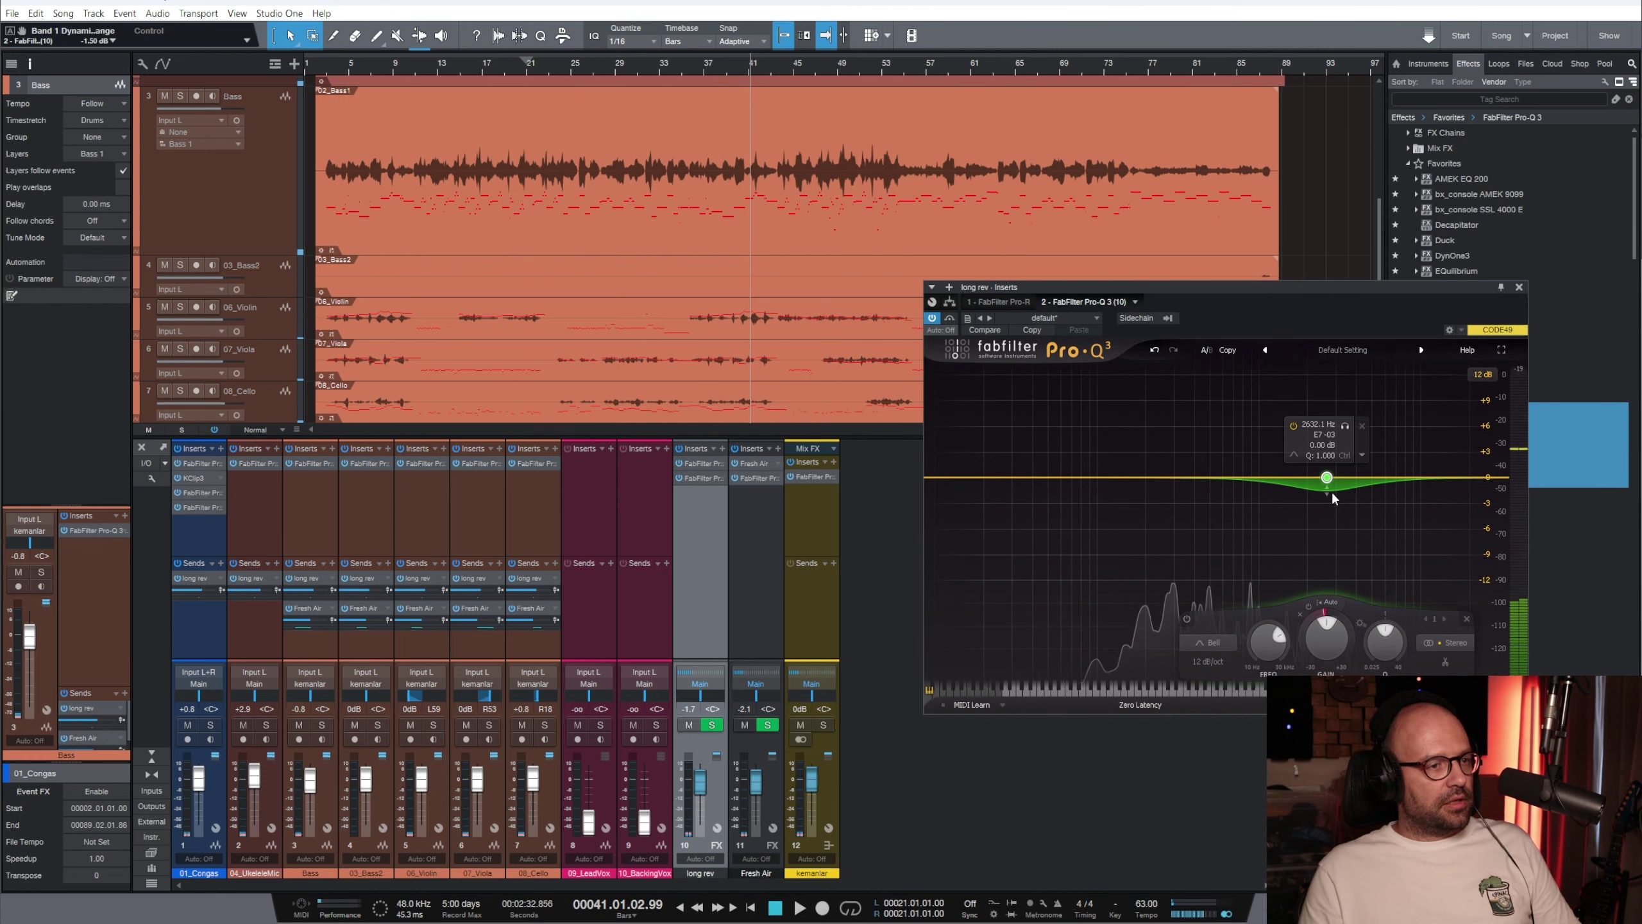
Deepen the long rev EQ band's dynamic cut and move it to about 3.1 kHz while listening to playback
{"action": "mouse_move", "coordinate": [1327, 495]}
{"action": "left_mouse_down"}
{"action": "mouse_move", "coordinate": [1326, 530]}
{"action": "mouse_move", "coordinate": [1333, 478]}
{"action": "left_mouse_up"}
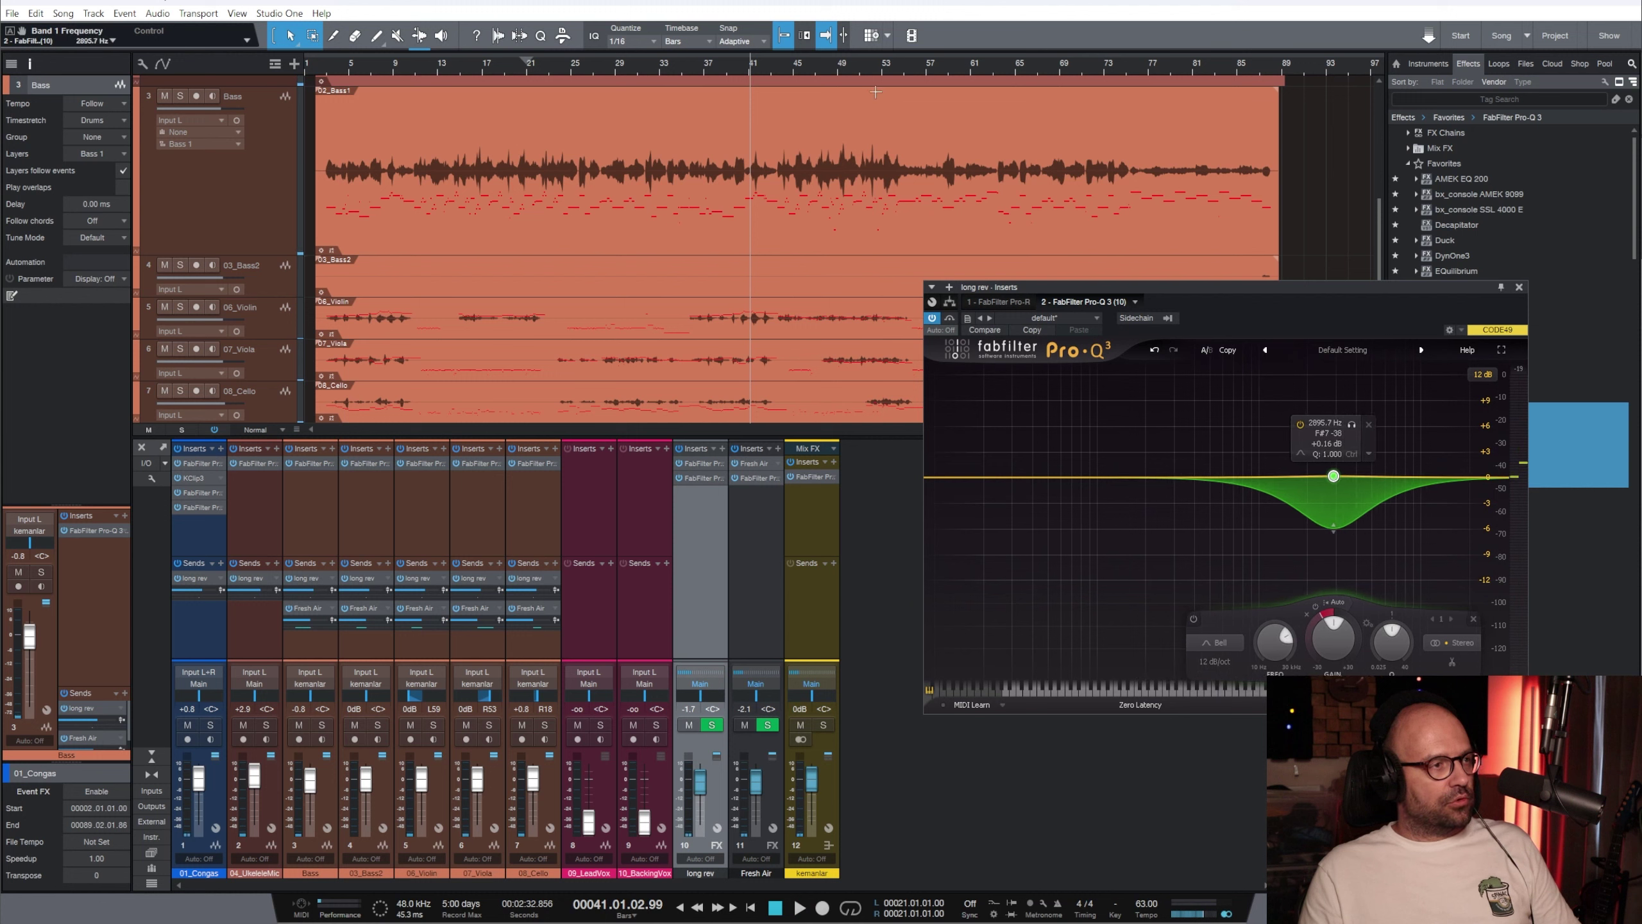
{"action": "key", "text": "space"}
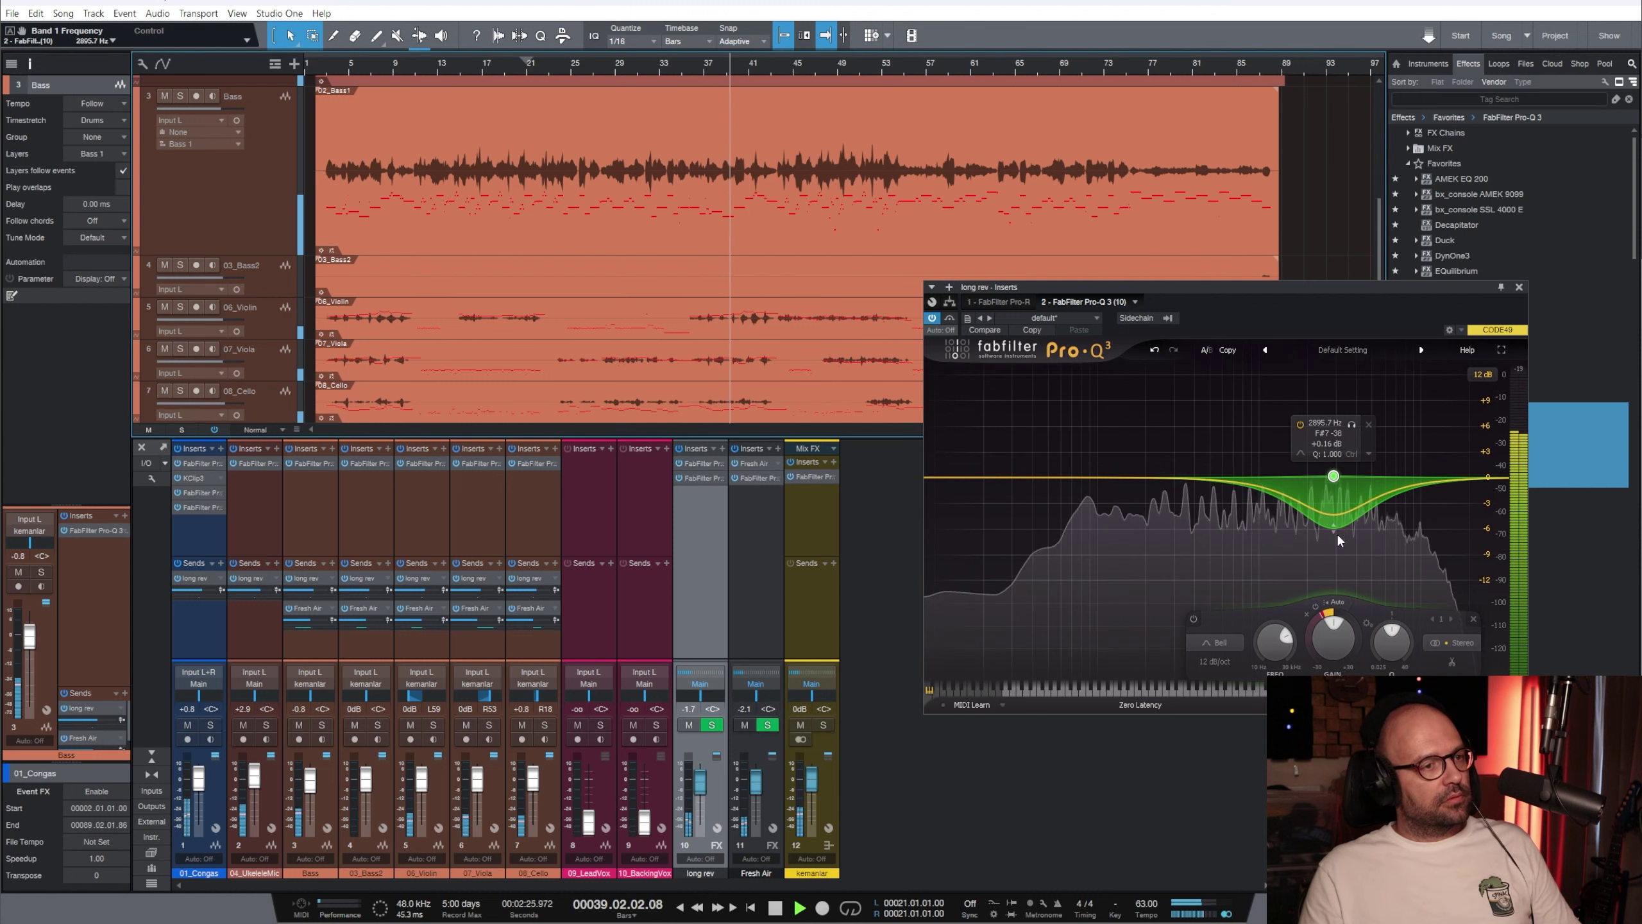
{"action": "left_click_drag", "start_coordinate": [1334, 529], "coordinate": [1339, 476]}
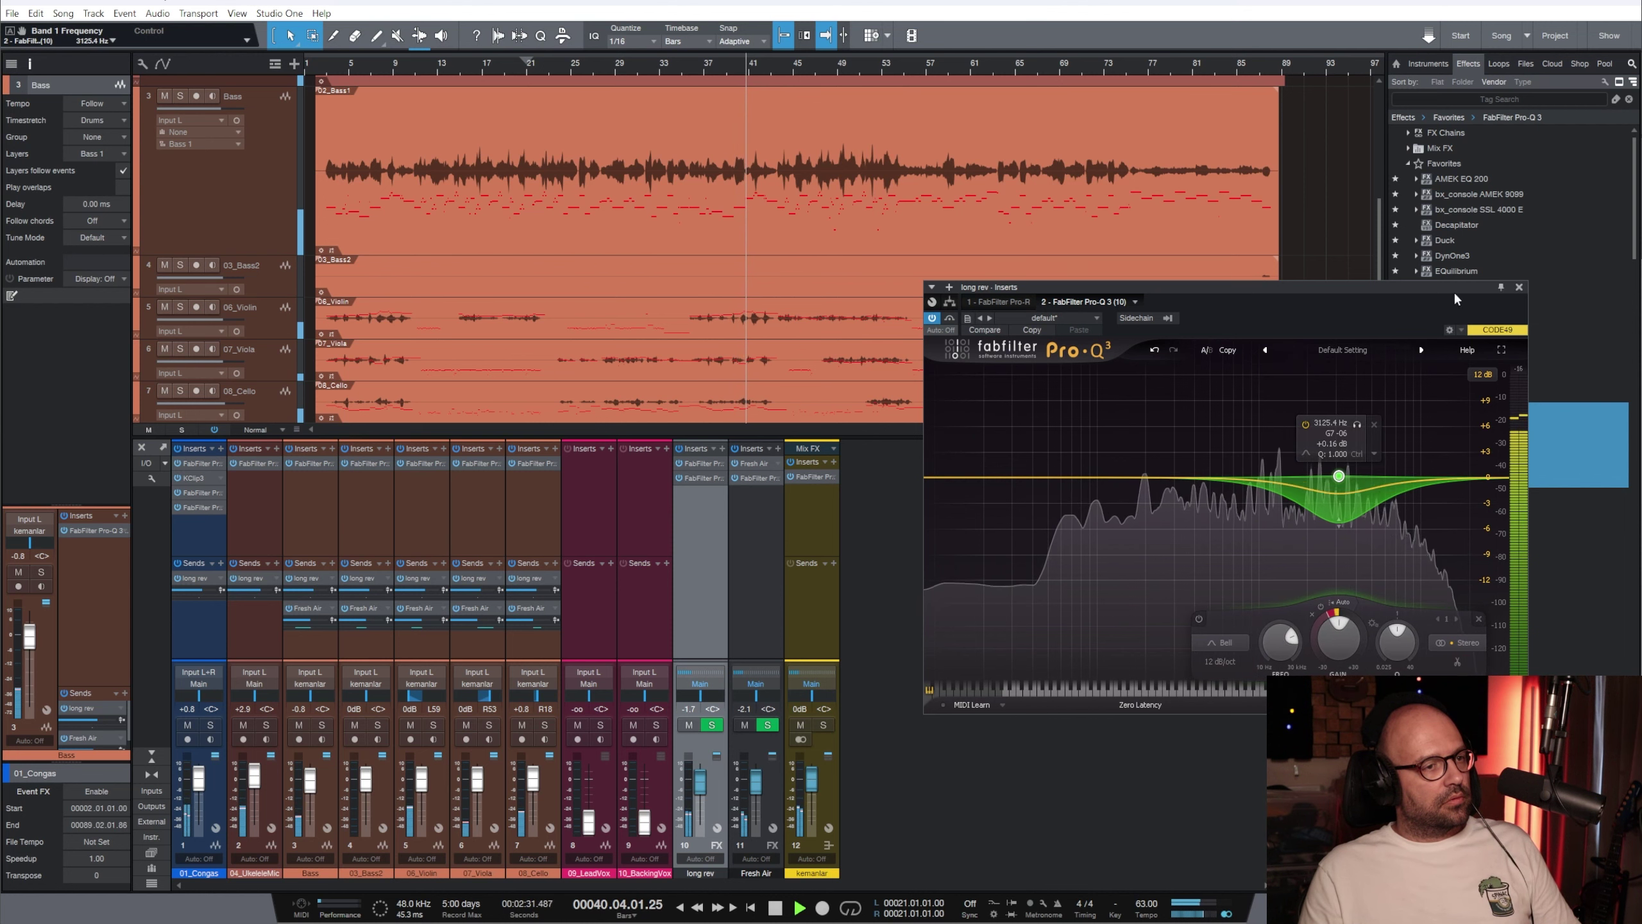
{"action": "left_click", "coordinate": [1519, 289]}
Insert soothe2 after Pro-Q 3 on the 06_Violin channel and place the playback position at bar 38
{"action": "left_click", "coordinate": [429, 521]}
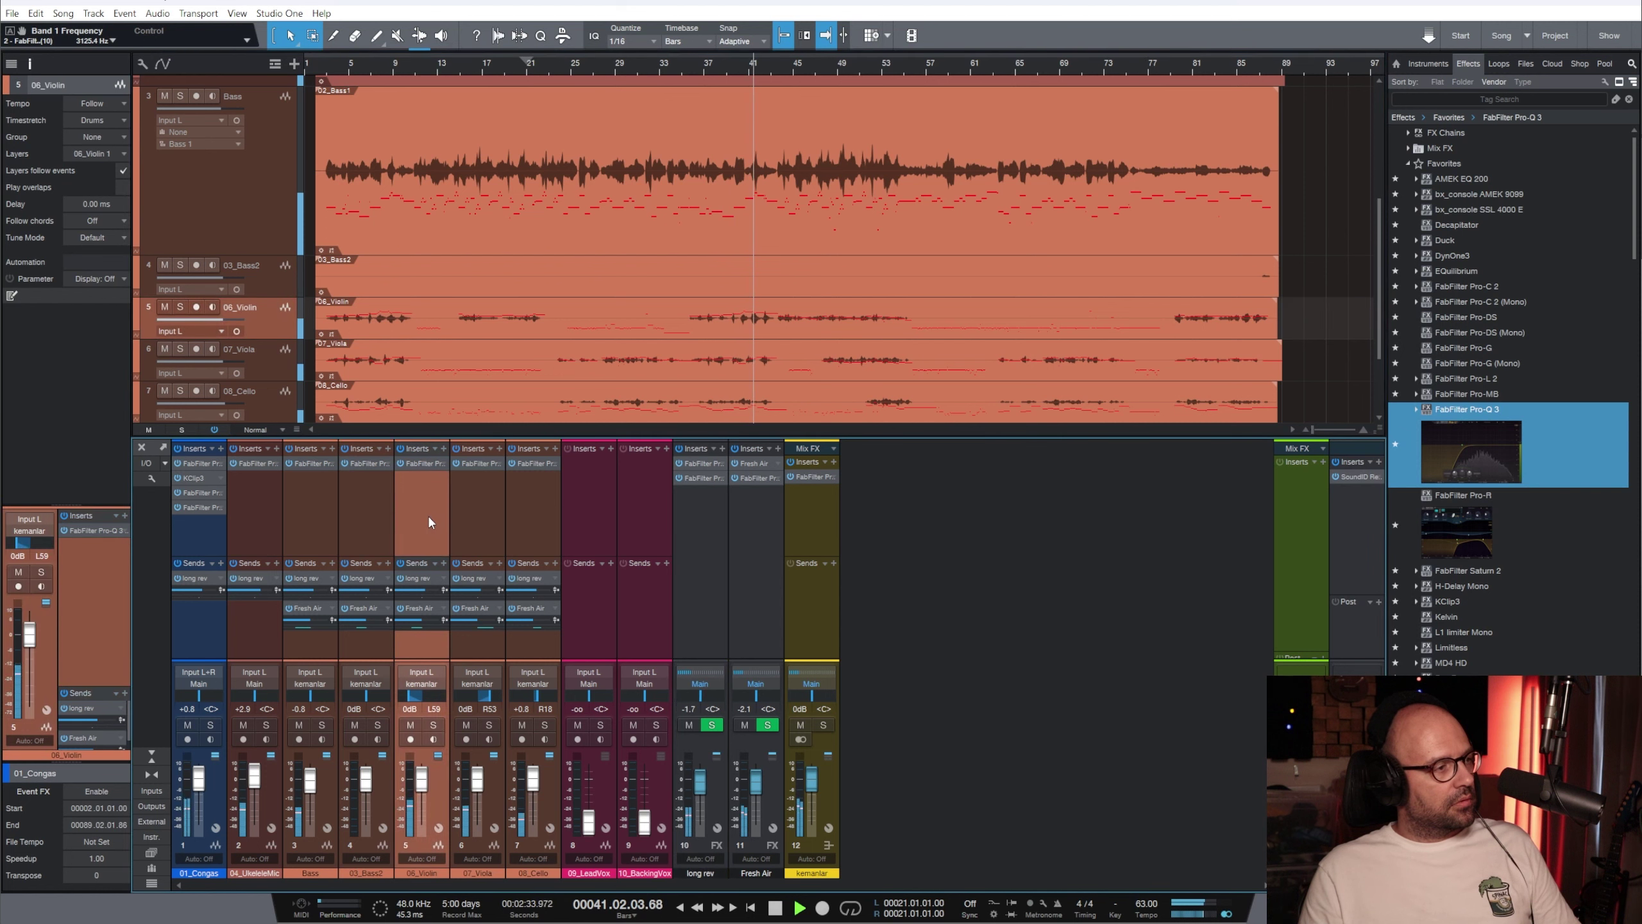
{"action": "key", "text": "space"}
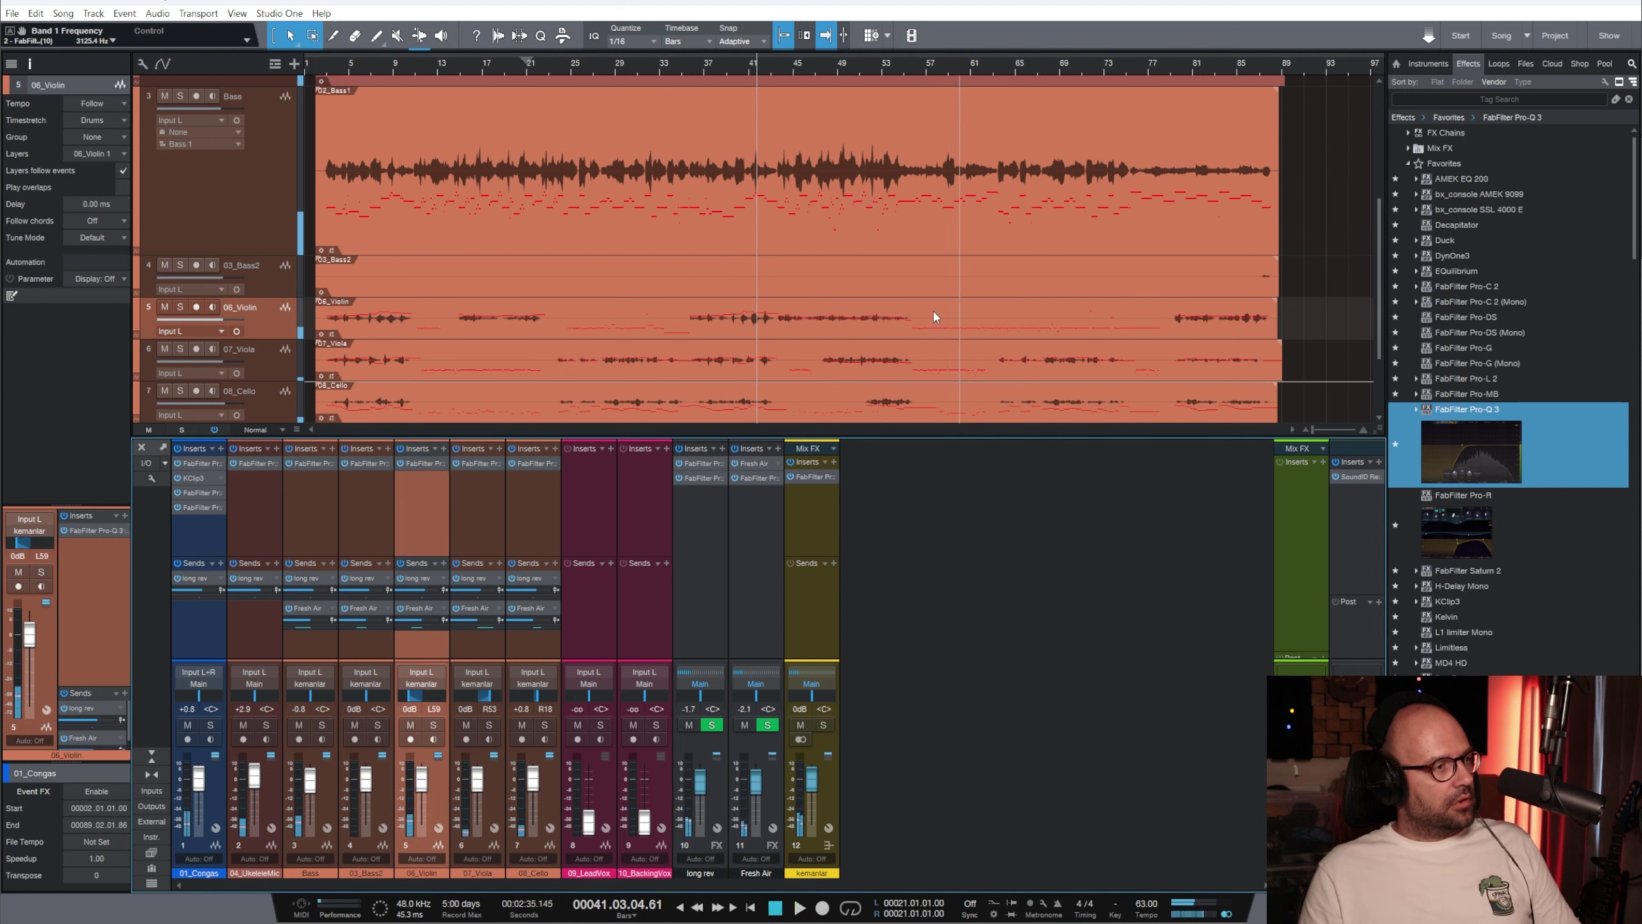
{"action": "left_click", "coordinate": [727, 66]}
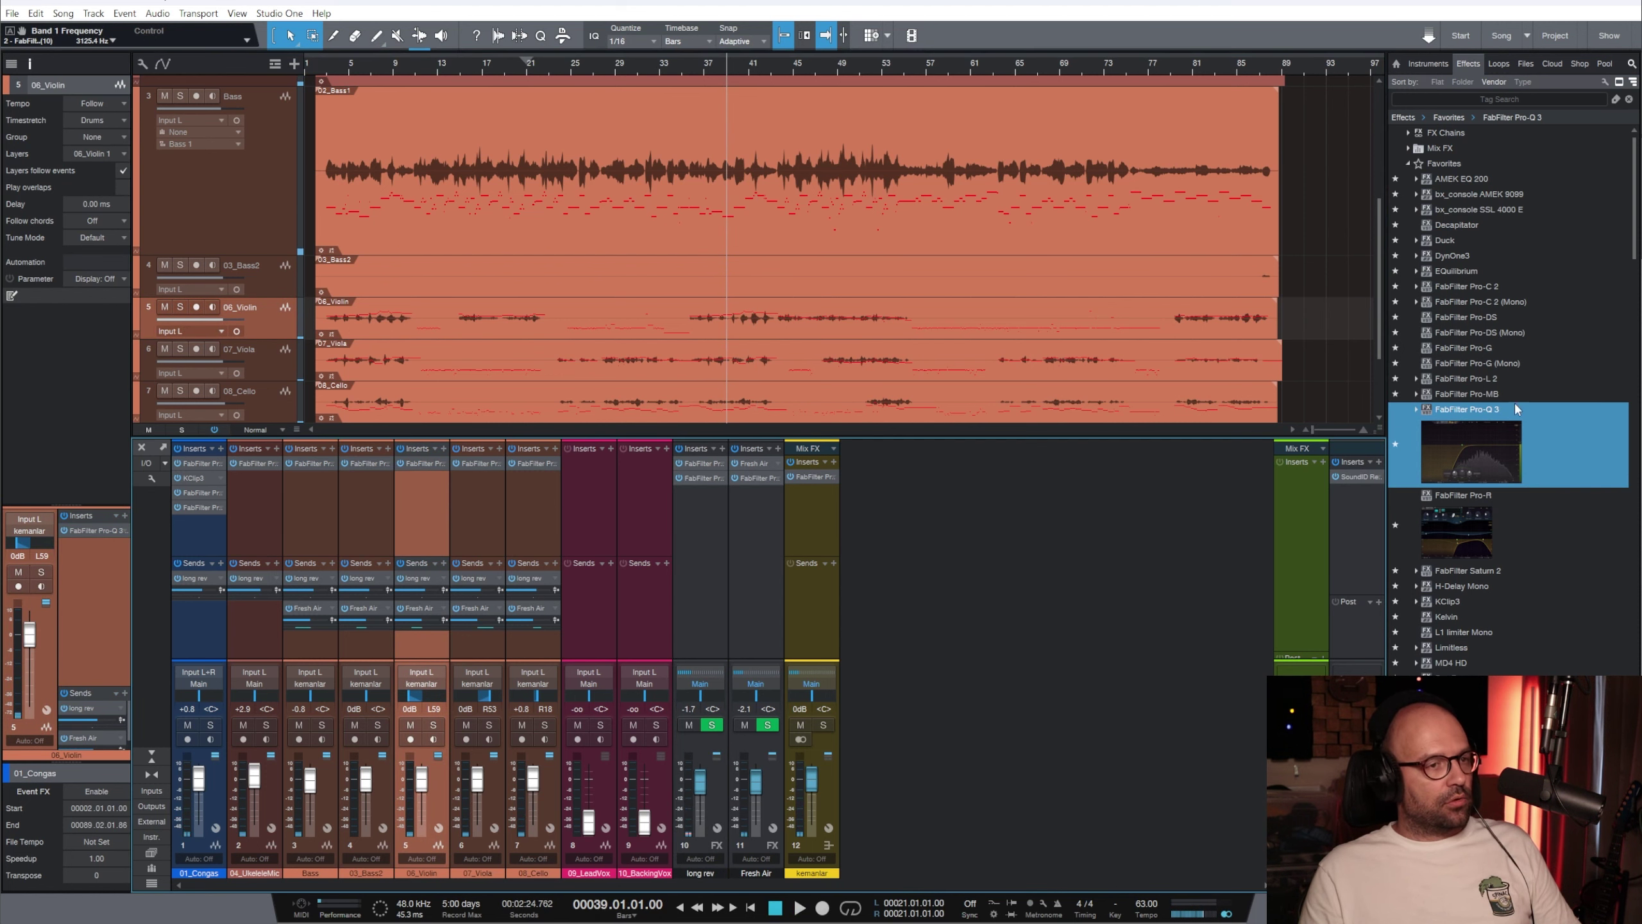
{"action": "scroll", "coordinate": [1529, 528], "scroll_direction": "down", "scroll_amount": 4}
{"action": "left_click_drag", "start_coordinate": [1476, 625], "coordinate": [410, 528]}
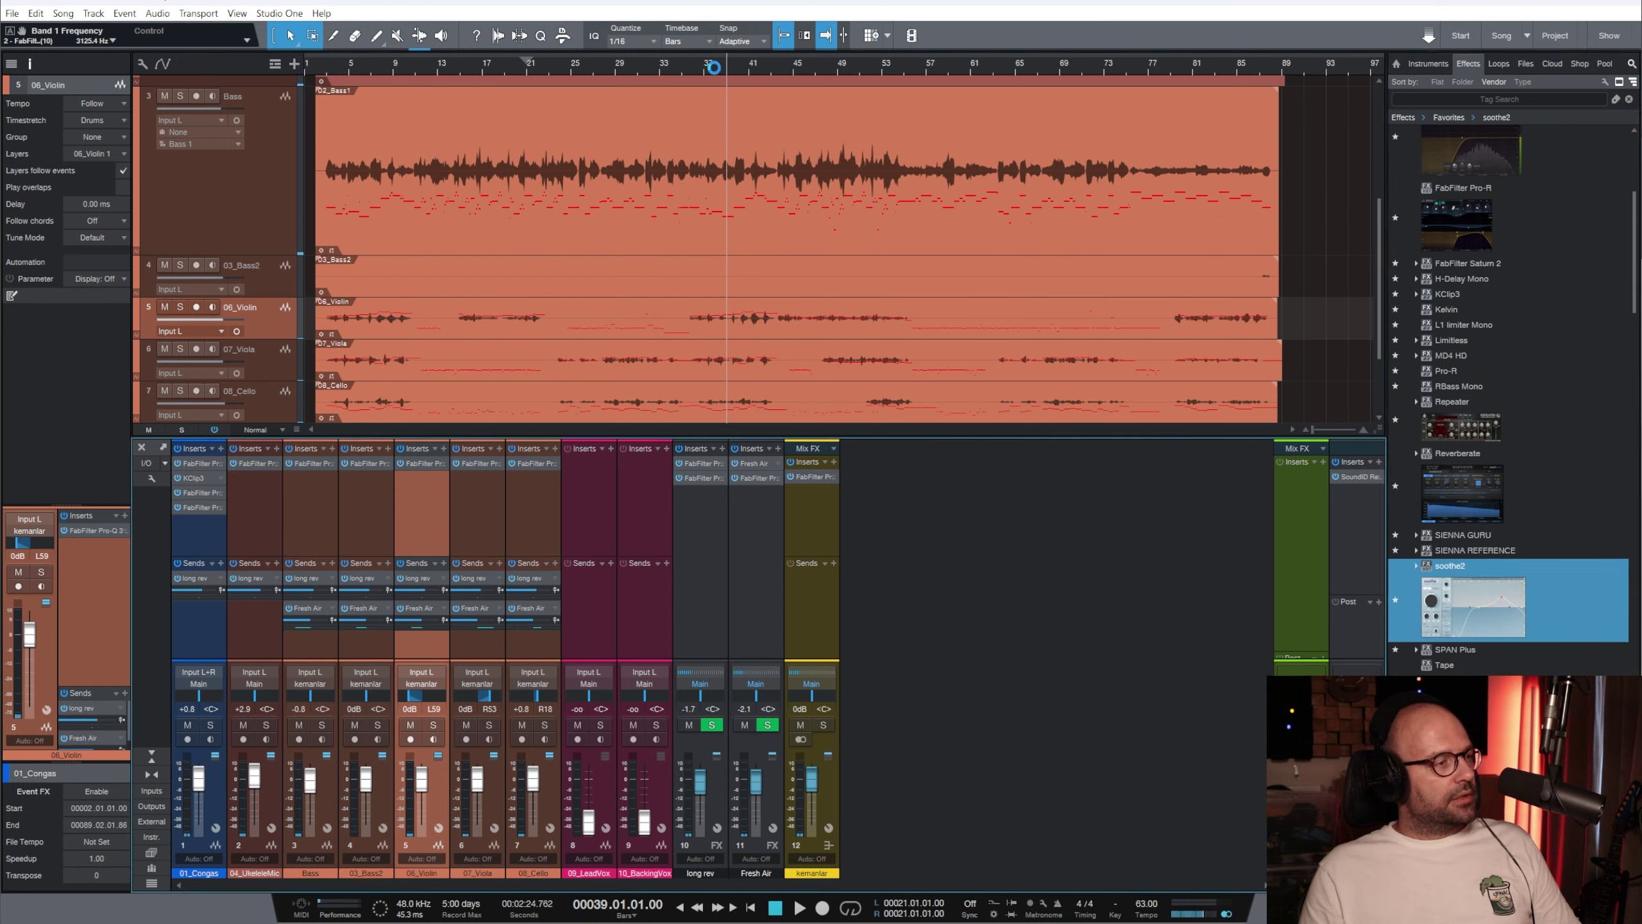
{"action": "left_click", "coordinate": [714, 68]}
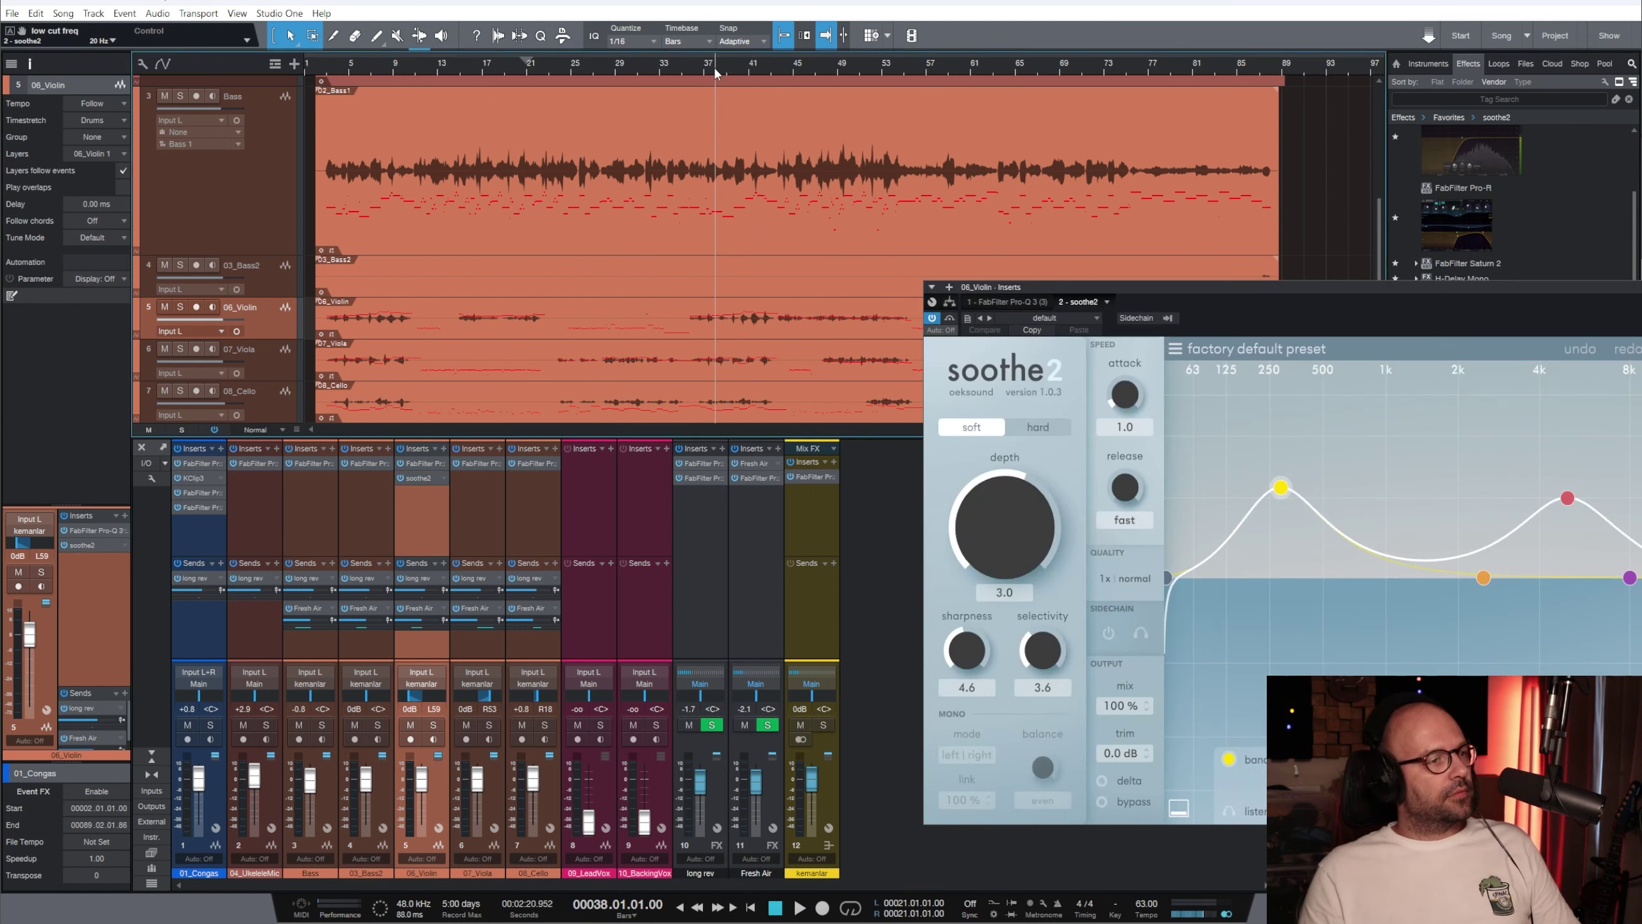
{"action": "left_click_drag", "start_coordinate": [1360, 304], "coordinate": [826, 210]}
In the violin's soothe2, disable the lowest band, set the low cut to 1.5 kHz, and shape peaks on bands 3 and 4
{"action": "left_click_drag", "start_coordinate": [714, 420], "coordinate": [696, 457]}
{"action": "left_click_drag", "start_coordinate": [626, 496], "coordinate": [885, 494]}
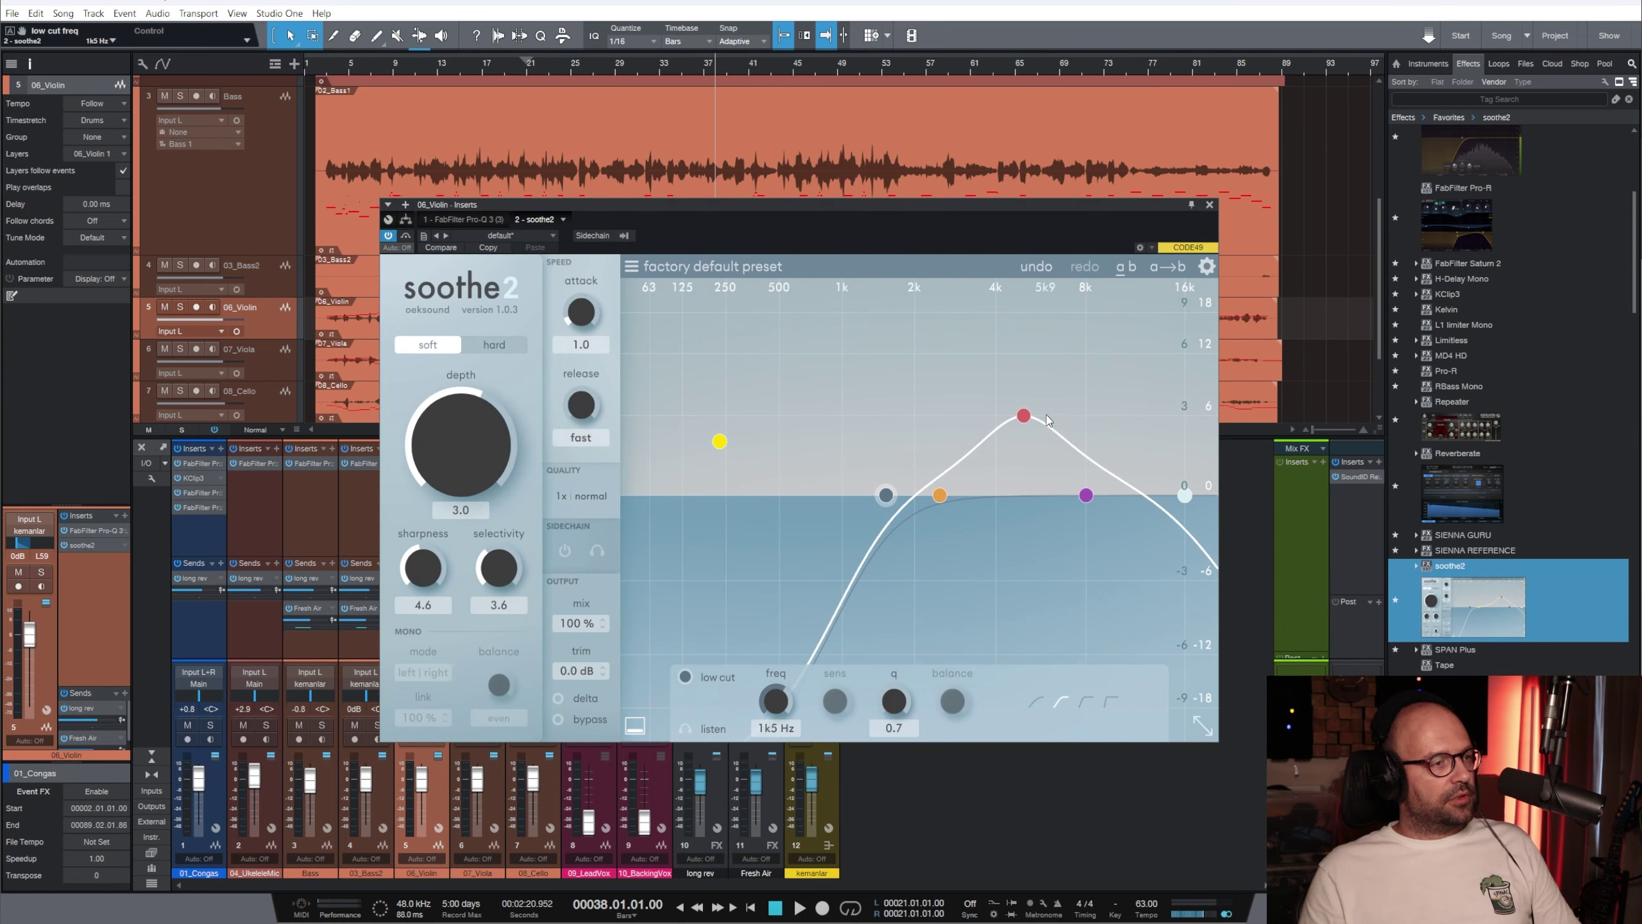
{"action": "left_click_drag", "start_coordinate": [1022, 415], "coordinate": [981, 441]}
{"action": "left_click_drag", "start_coordinate": [1091, 494], "coordinate": [1091, 431]}
{"action": "scroll", "coordinate": [1091, 431], "scroll_direction": "up", "scroll_amount": 5}
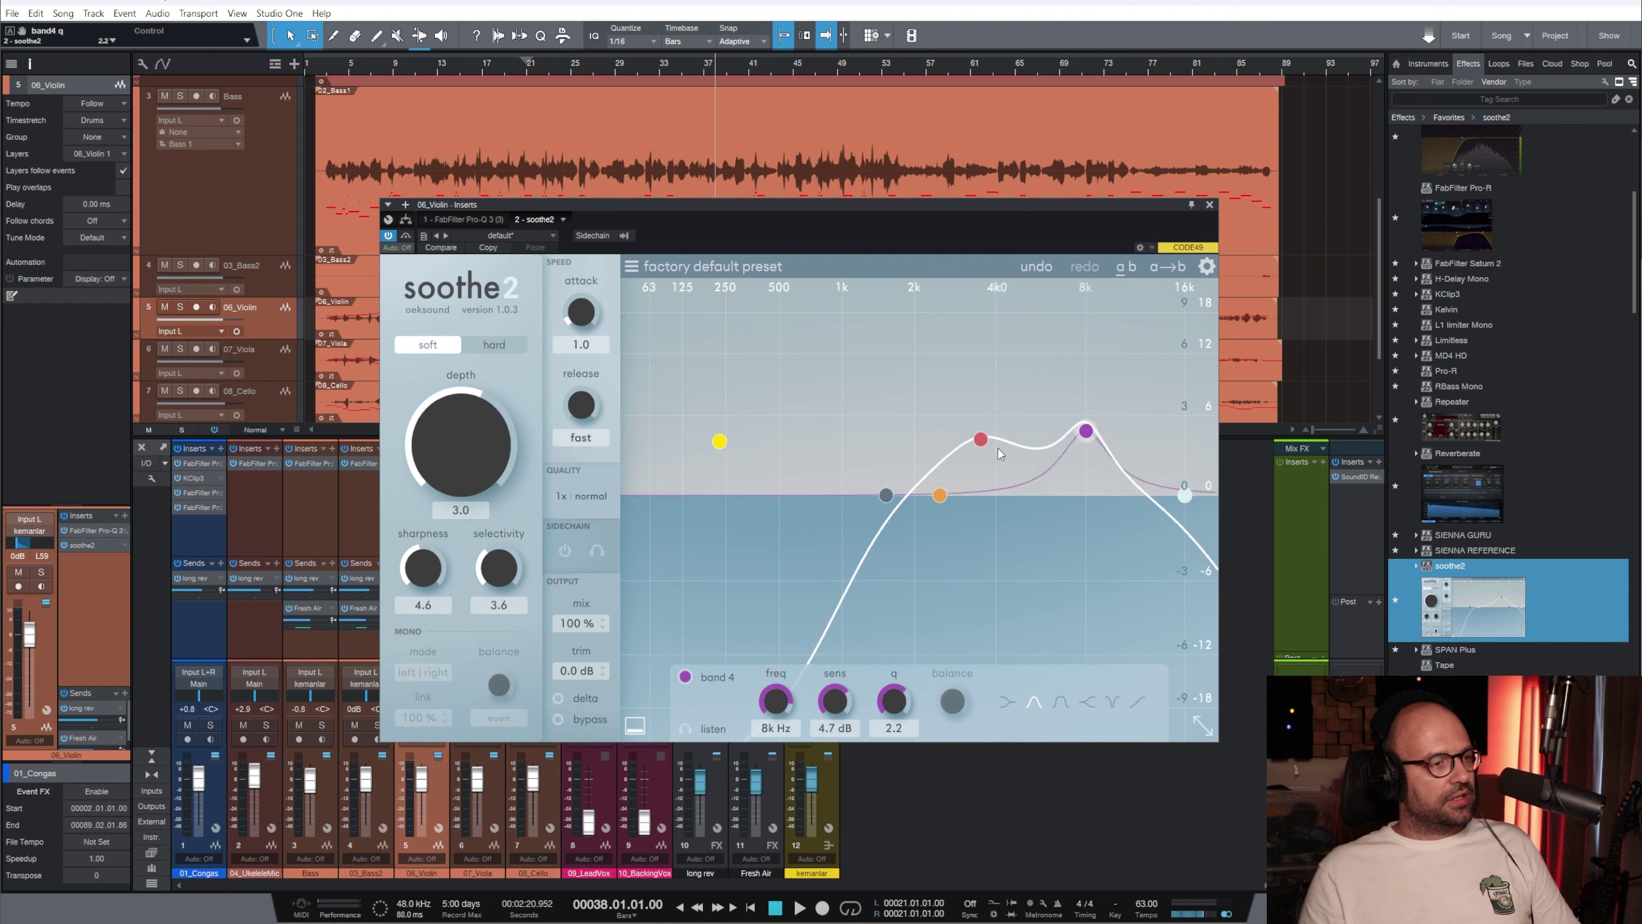
{"action": "left_click_drag", "start_coordinate": [983, 440], "coordinate": [970, 425]}
{"action": "left_click_drag", "start_coordinate": [1094, 437], "coordinate": [1102, 435]}
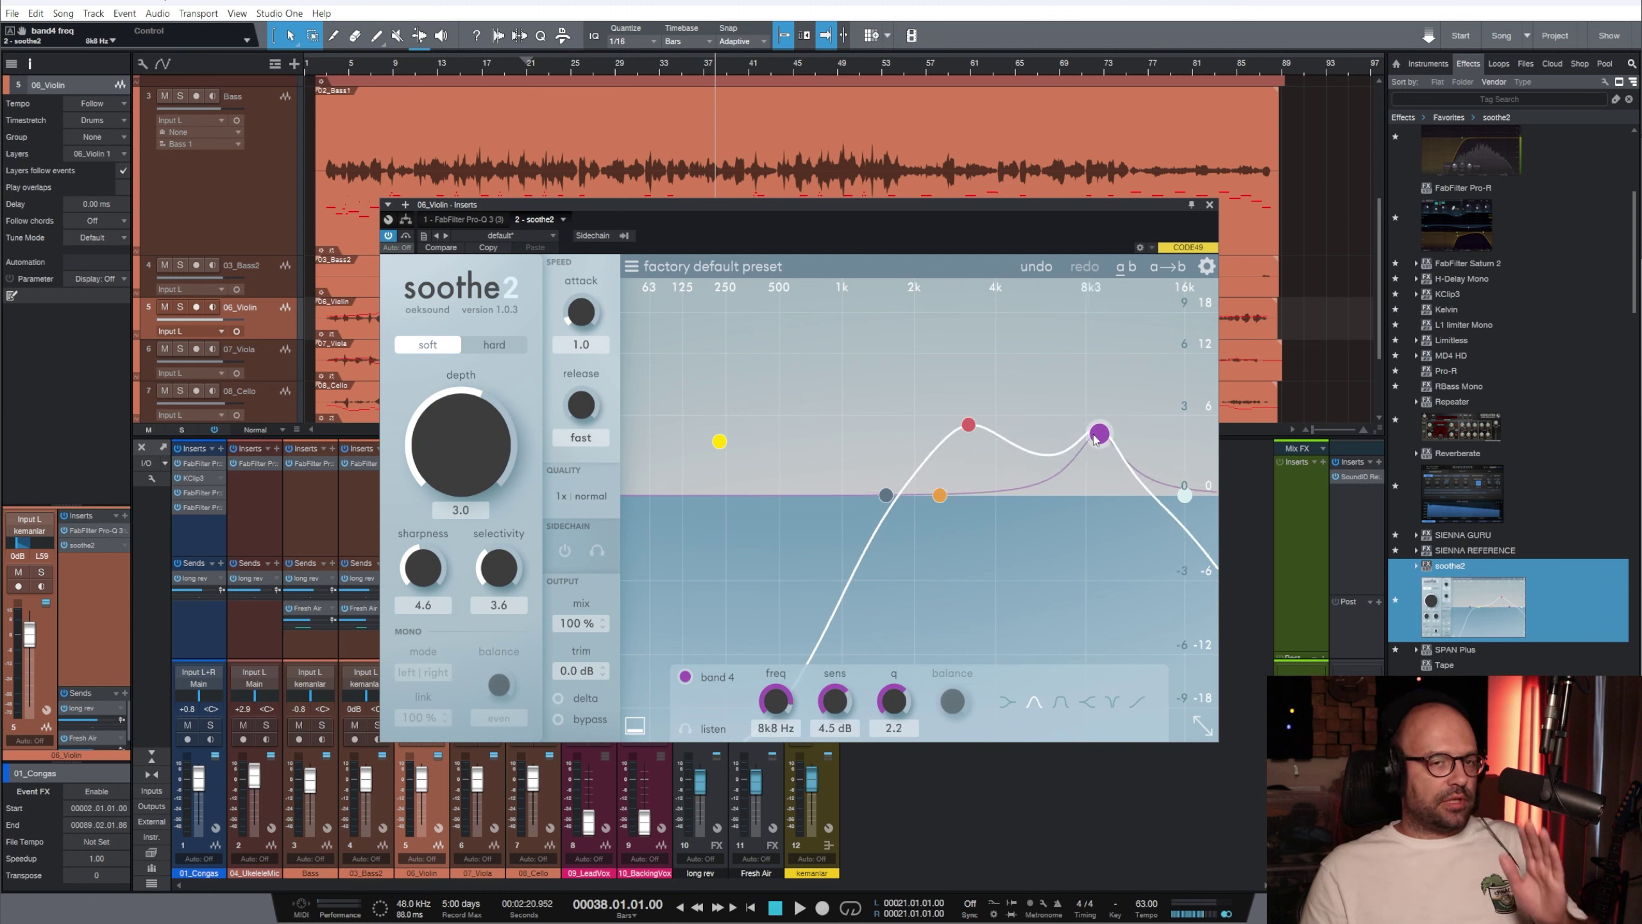
Play from bar 35 and set soothe2 band 3 to about 2.4 kHz, 5.4 dB and band 4 to about 7.3 kHz, 5.8 dB
{"action": "left_click", "coordinate": [683, 64]}
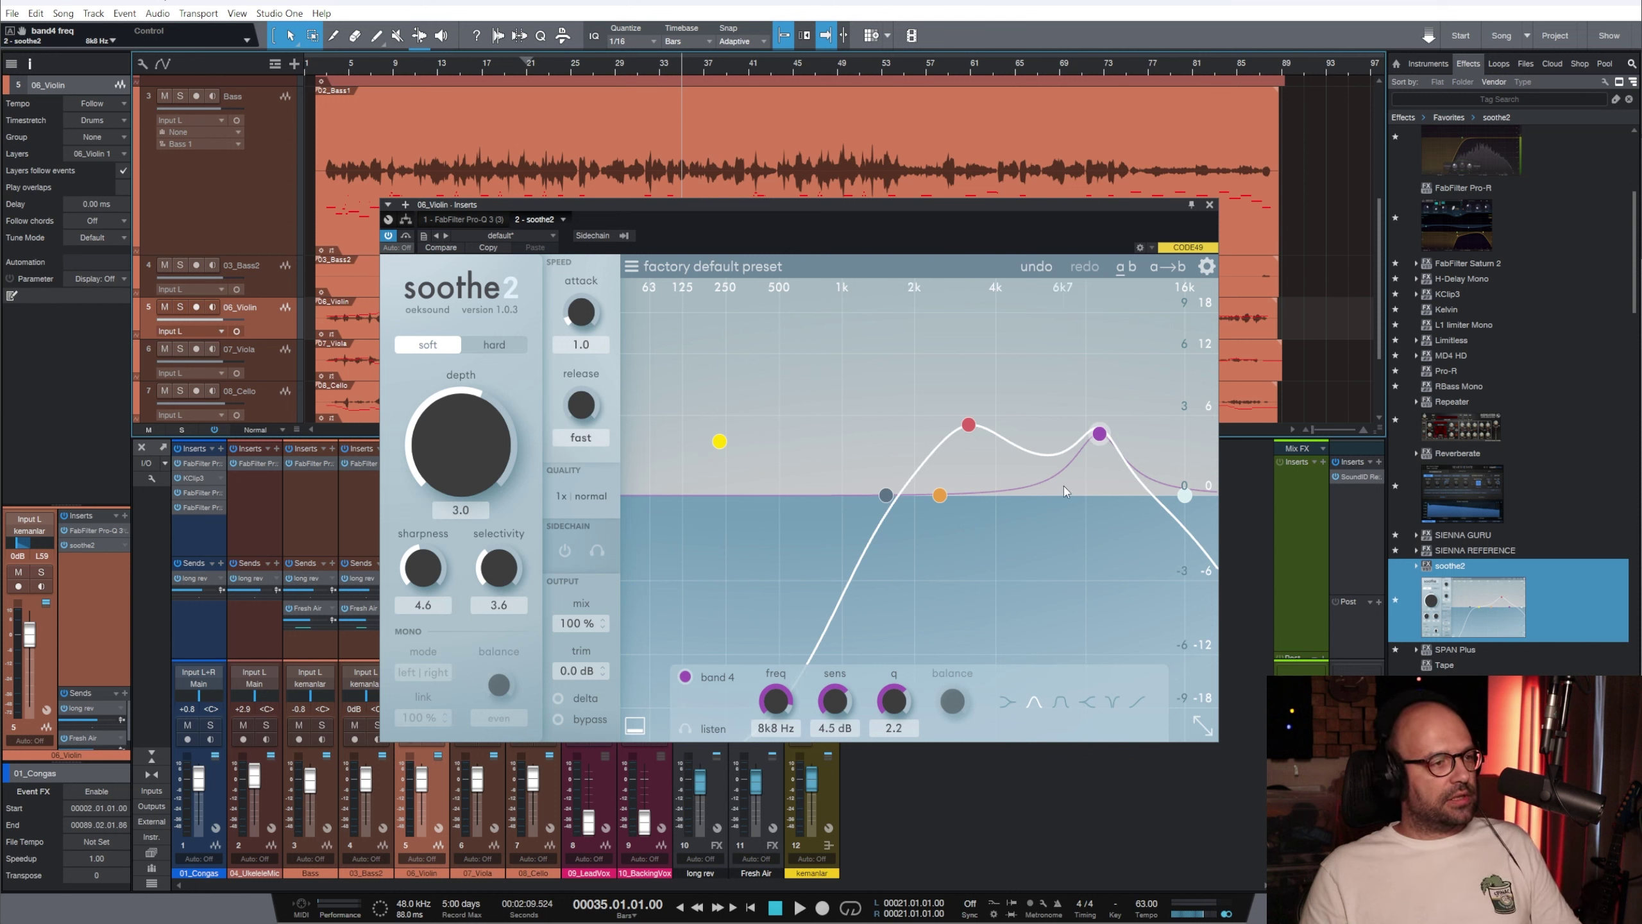
{"action": "key", "text": "space"}
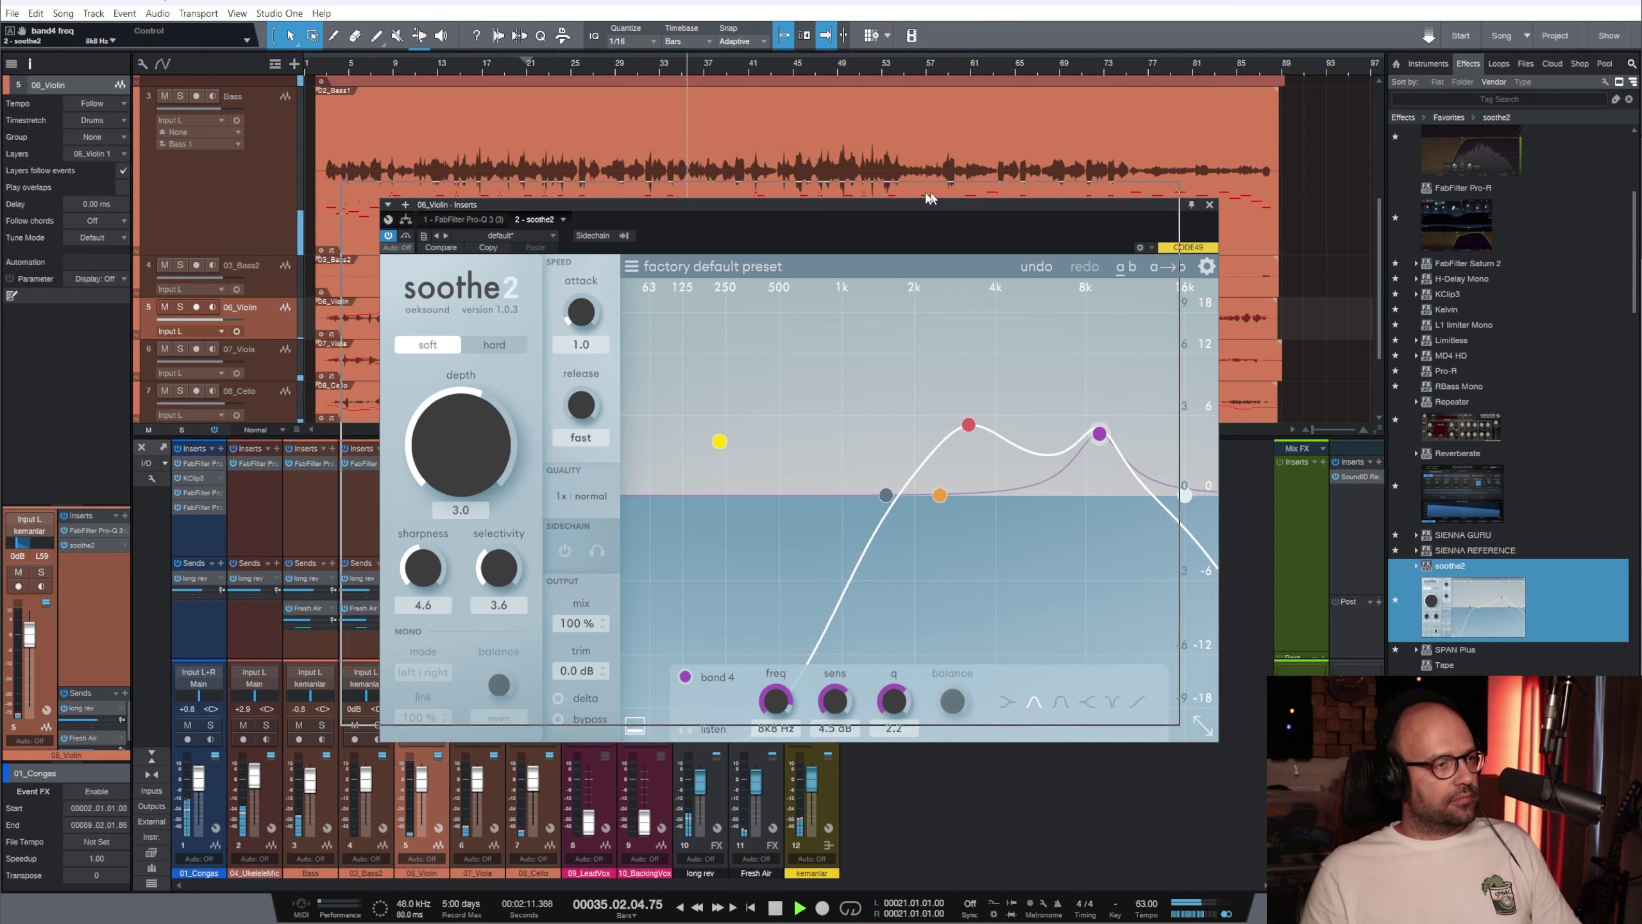
{"action": "left_click_drag", "start_coordinate": [959, 218], "coordinate": [895, 199]}
{"action": "left_click_drag", "start_coordinate": [903, 405], "coordinate": [875, 403]}
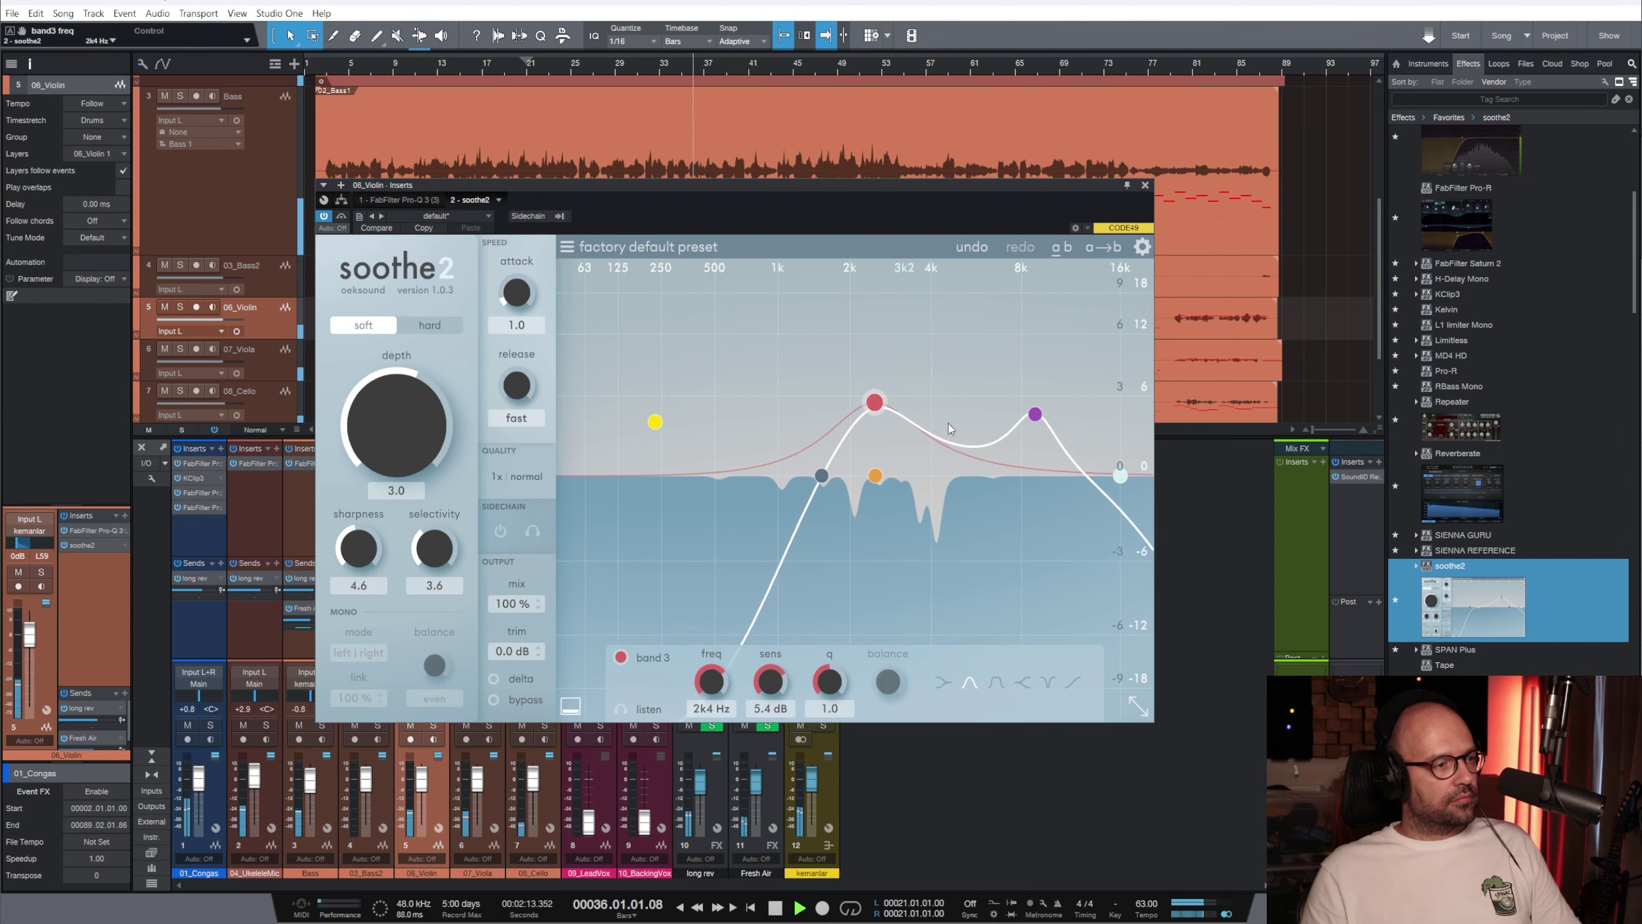
{"action": "mouse_move", "coordinate": [1035, 415]}
{"action": "left_mouse_down"}
{"action": "mouse_move", "coordinate": [997, 390]}
{"action": "mouse_move", "coordinate": [1010, 399]}
{"action": "left_mouse_up"}
Switch the violin's soothe2 to hard mode and set its depth to about 1.8
{"action": "left_click", "coordinate": [429, 325]}
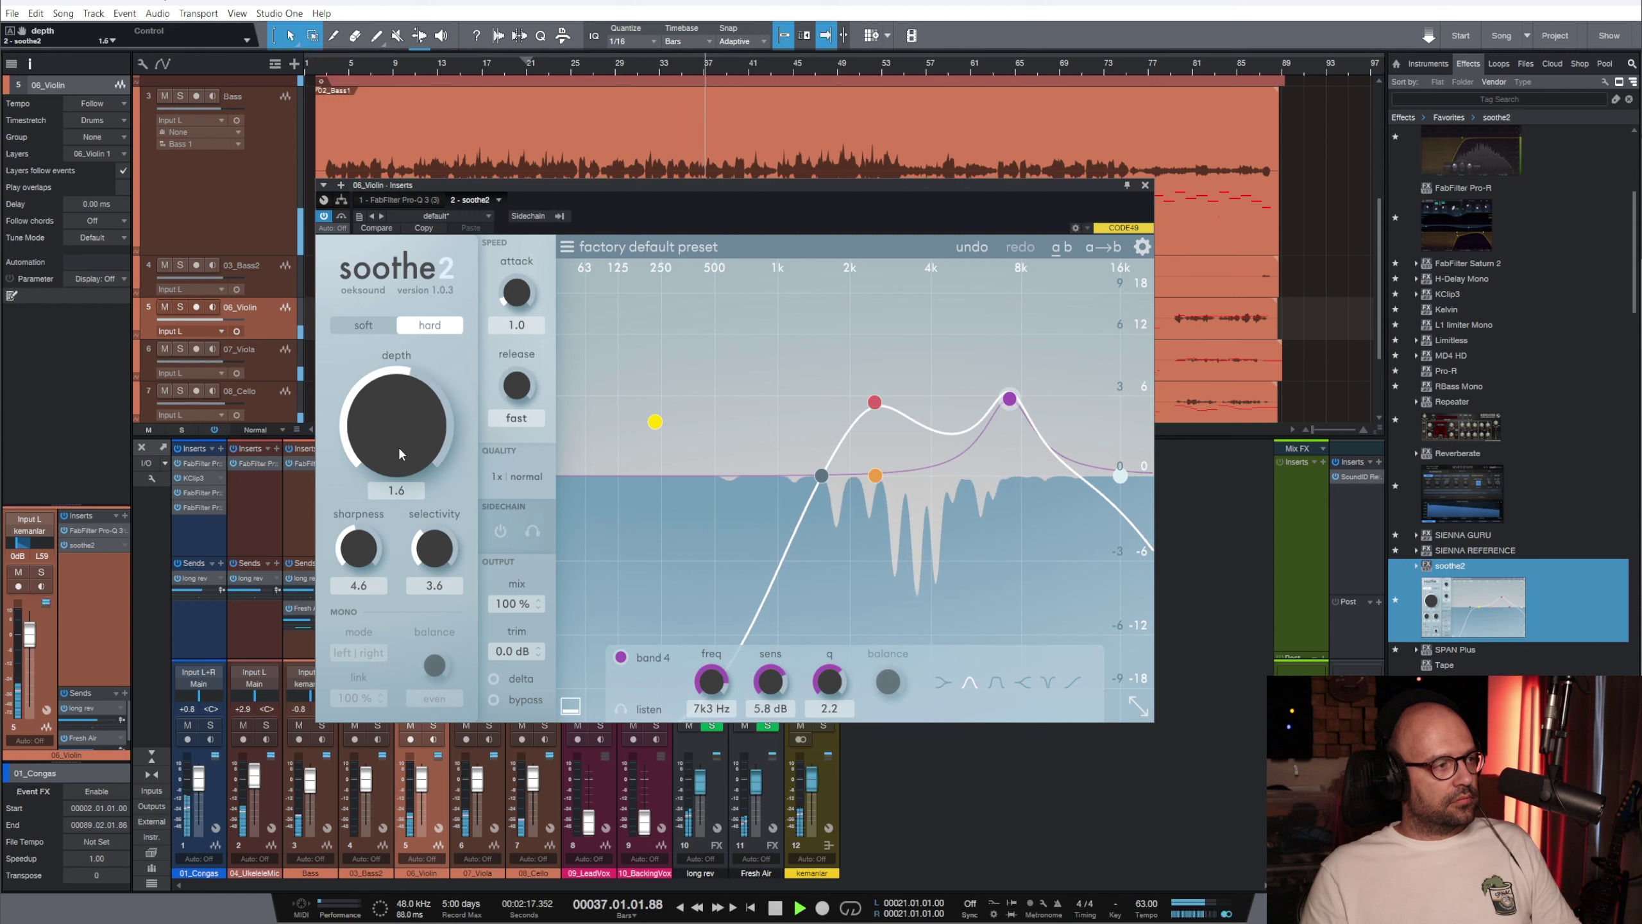
{"action": "left_click_drag", "start_coordinate": [399, 442], "coordinate": [398, 491]}
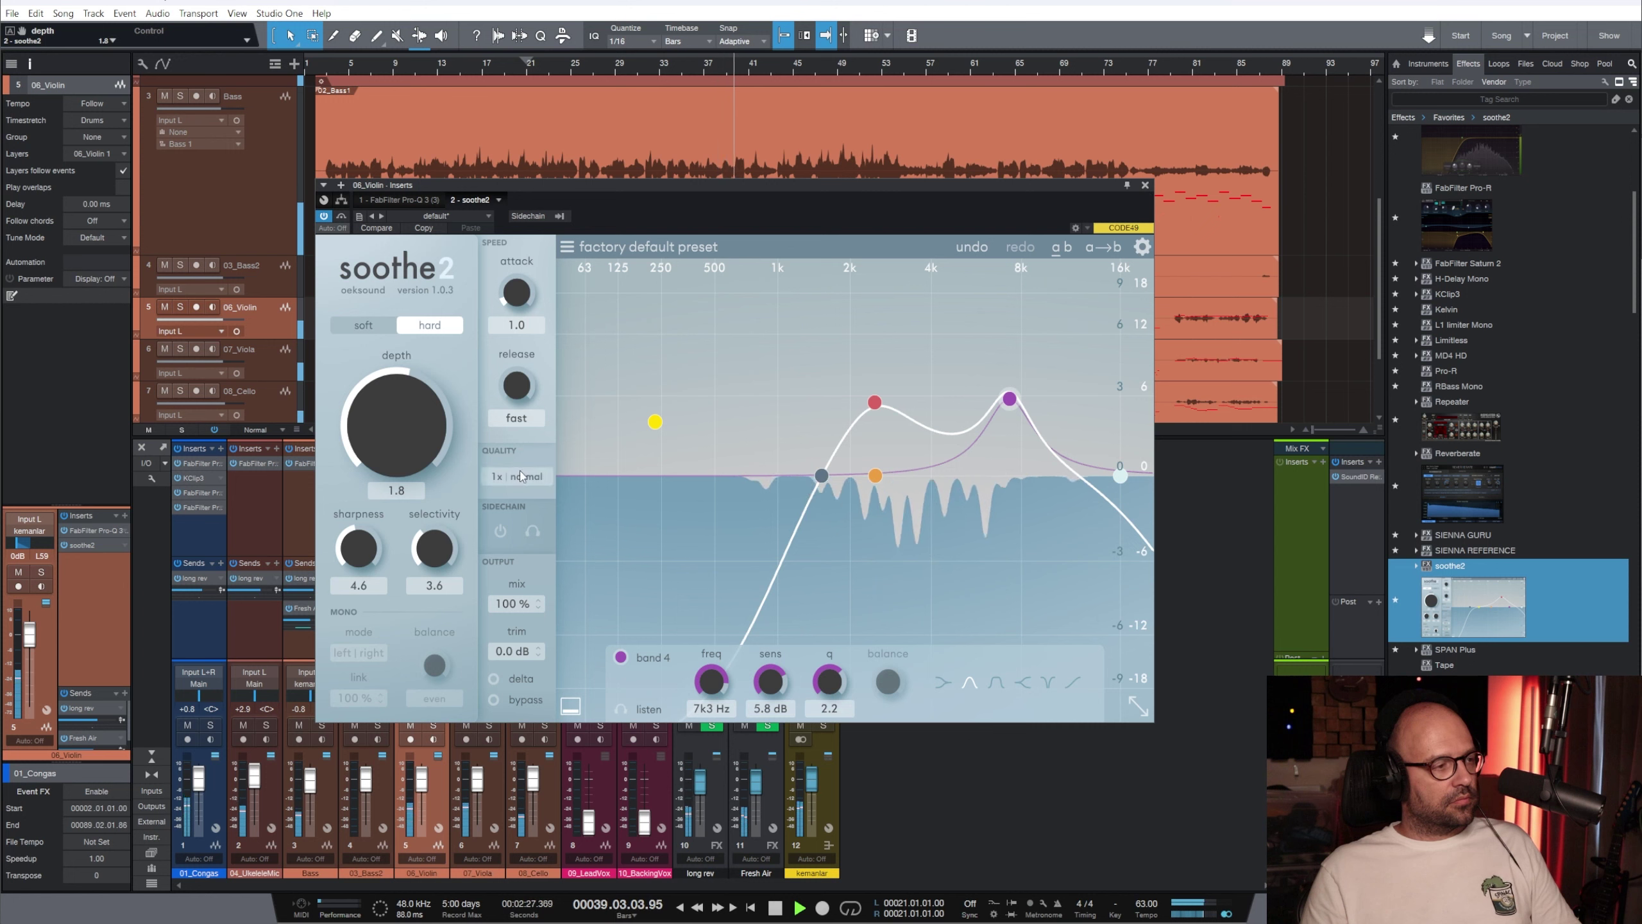
{"action": "key", "text": "Escape"}
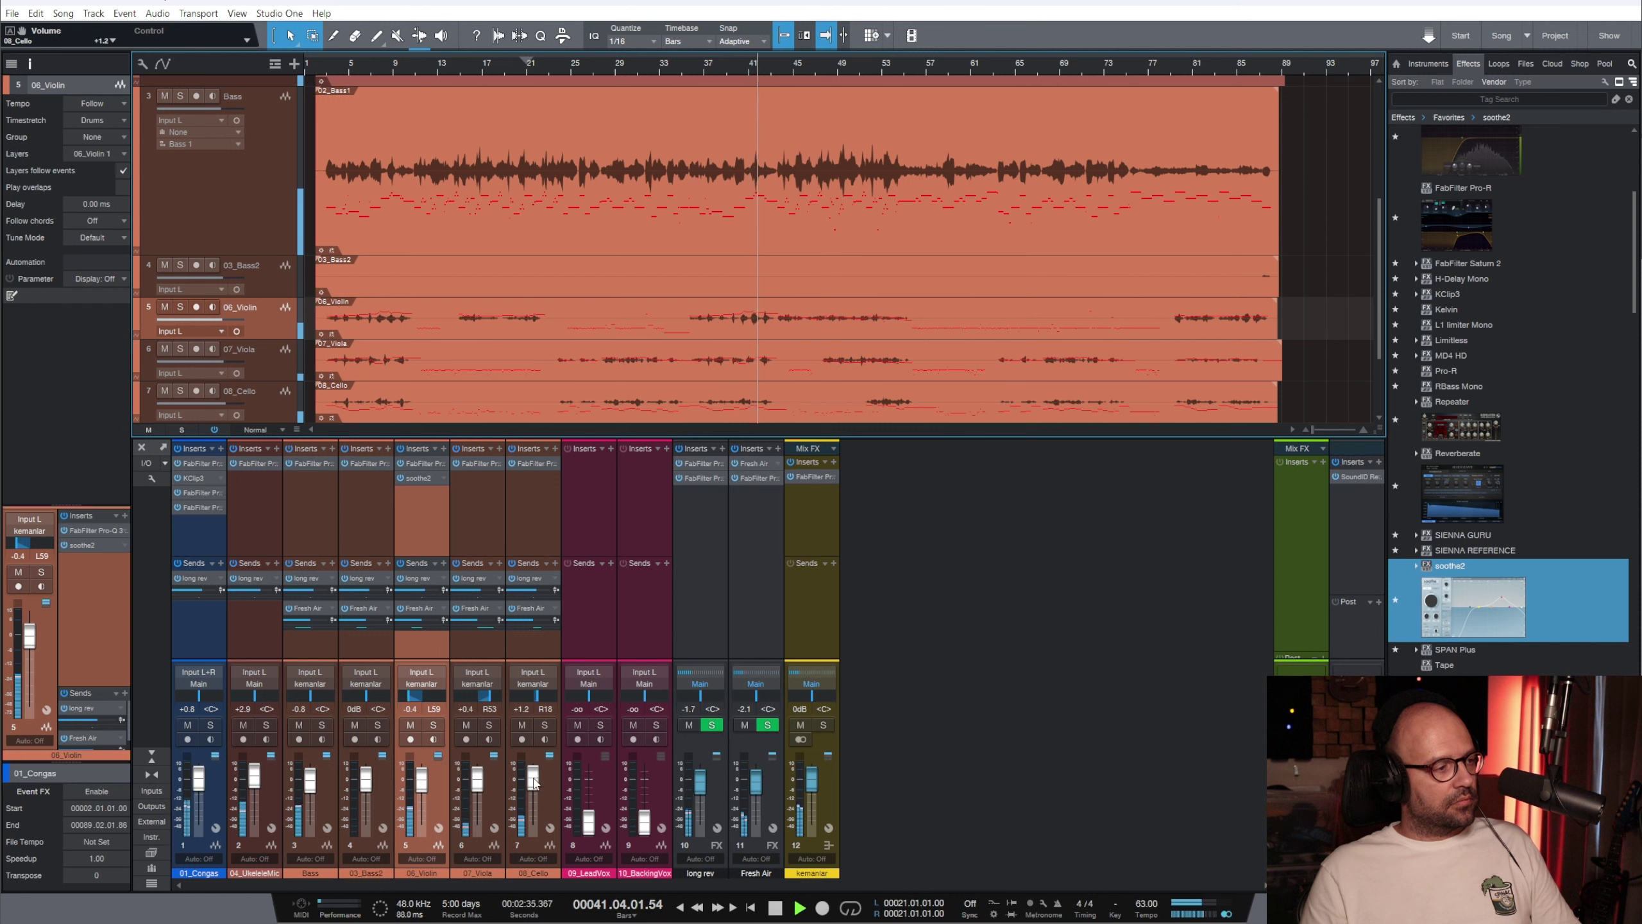
Solo the 08_Cello channel and insert FabFilter Pro-R after its Pro-Q 3
{"action": "left_click", "coordinate": [539, 596]}
{"action": "key", "text": "s"}
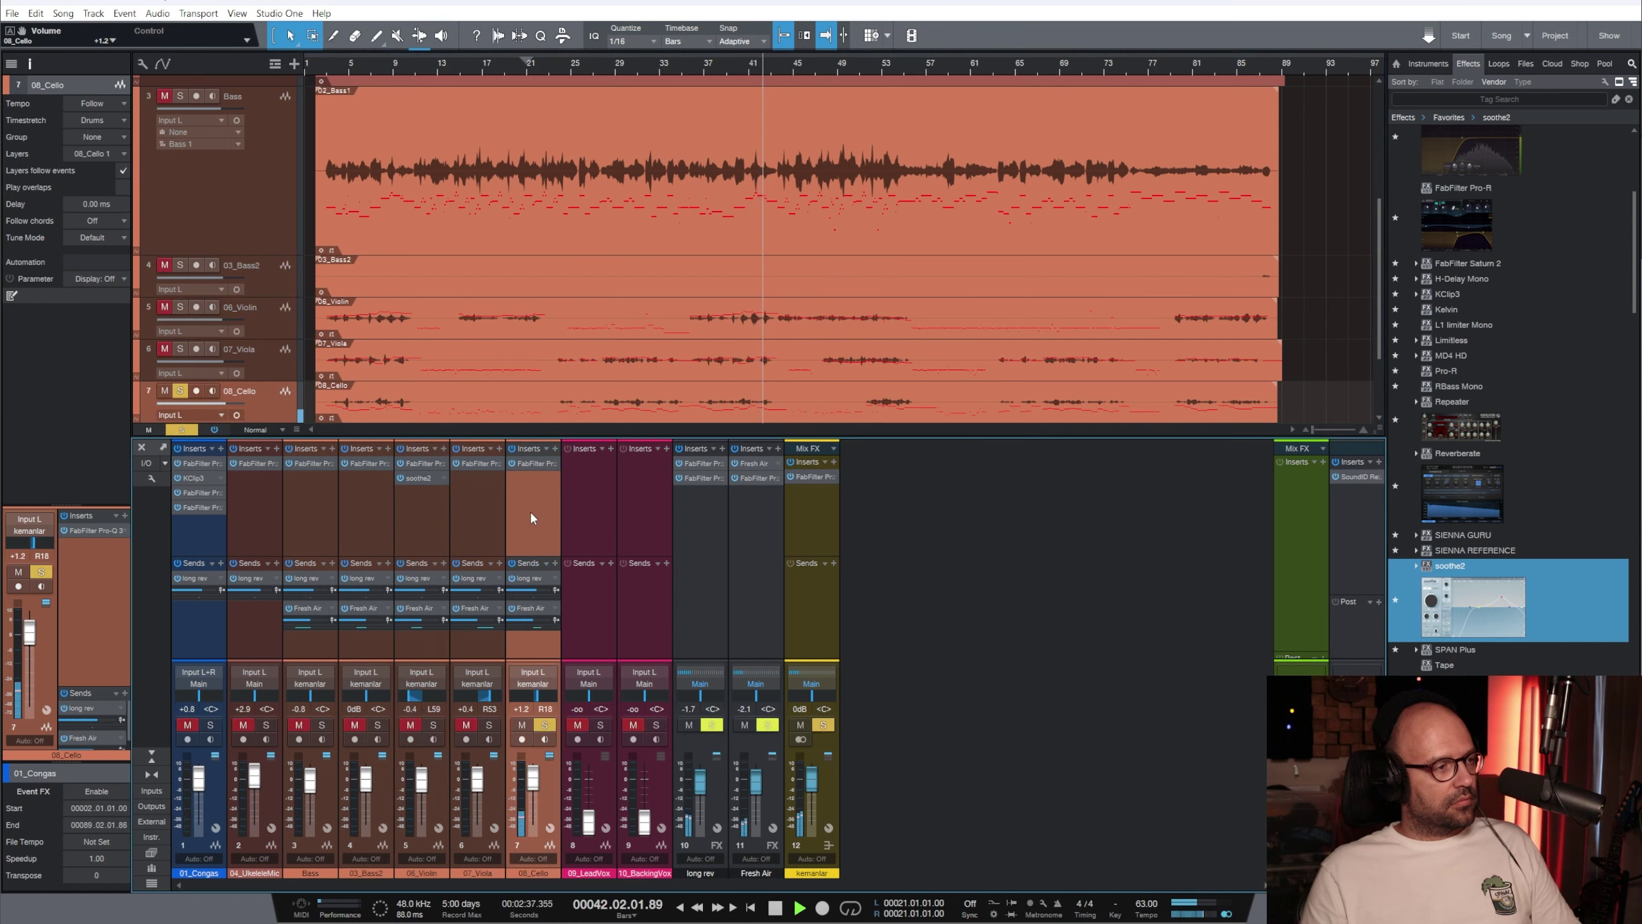
{"action": "key", "text": "space"}
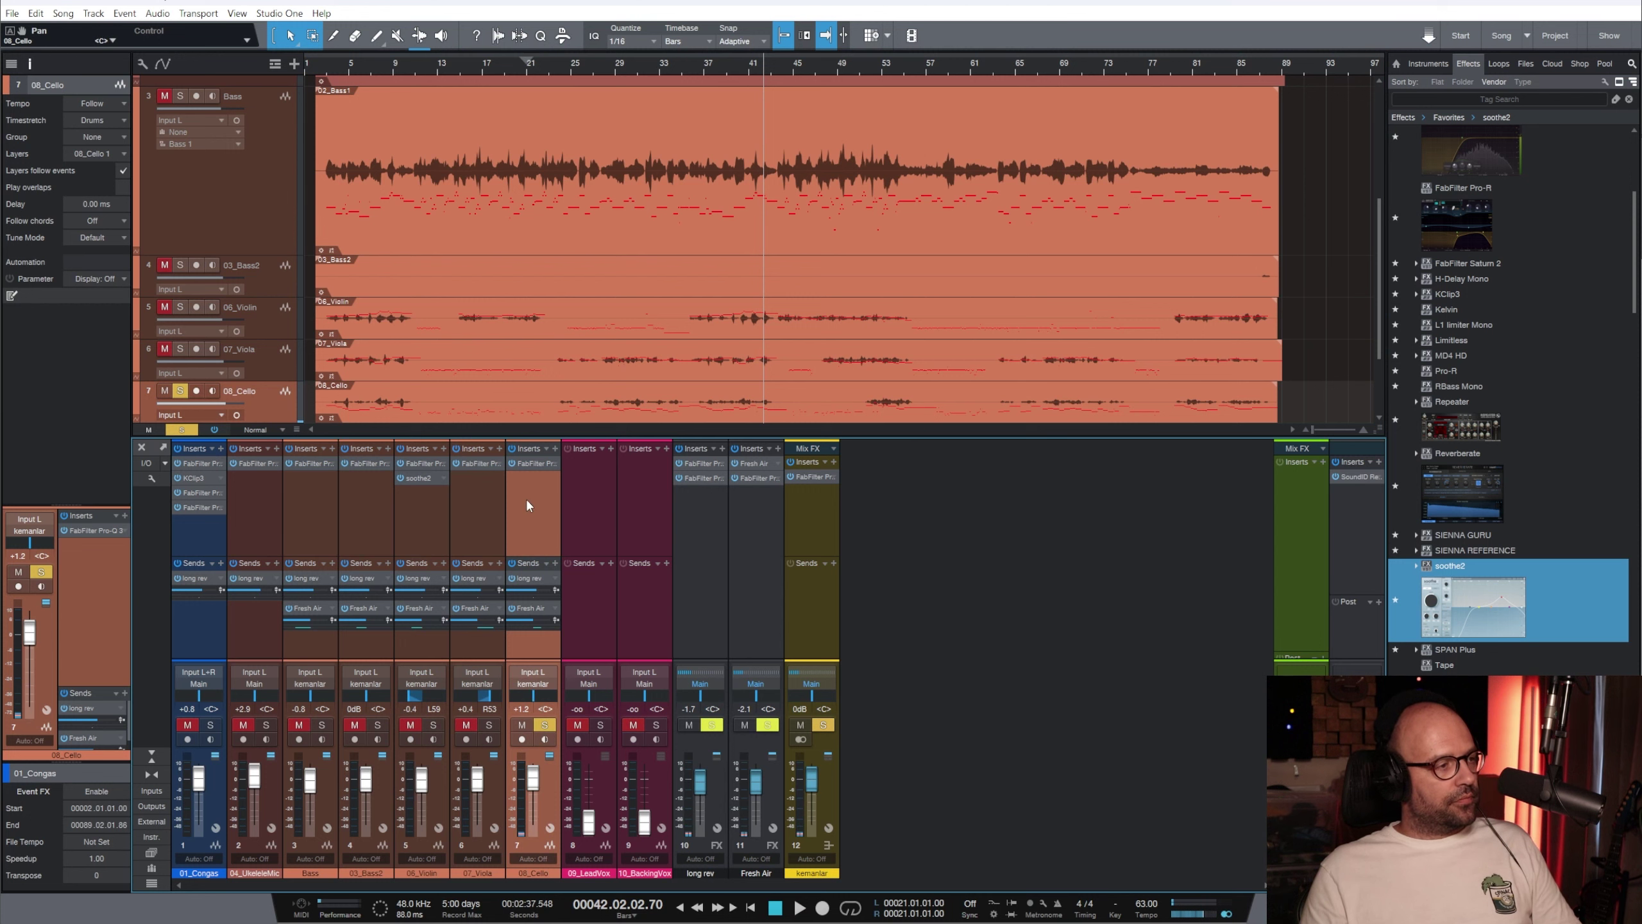
{"action": "scroll", "coordinate": [1530, 427], "scroll_direction": "up", "scroll_amount": 1}
{"action": "left_click_drag", "start_coordinate": [1480, 285], "coordinate": [539, 484]}
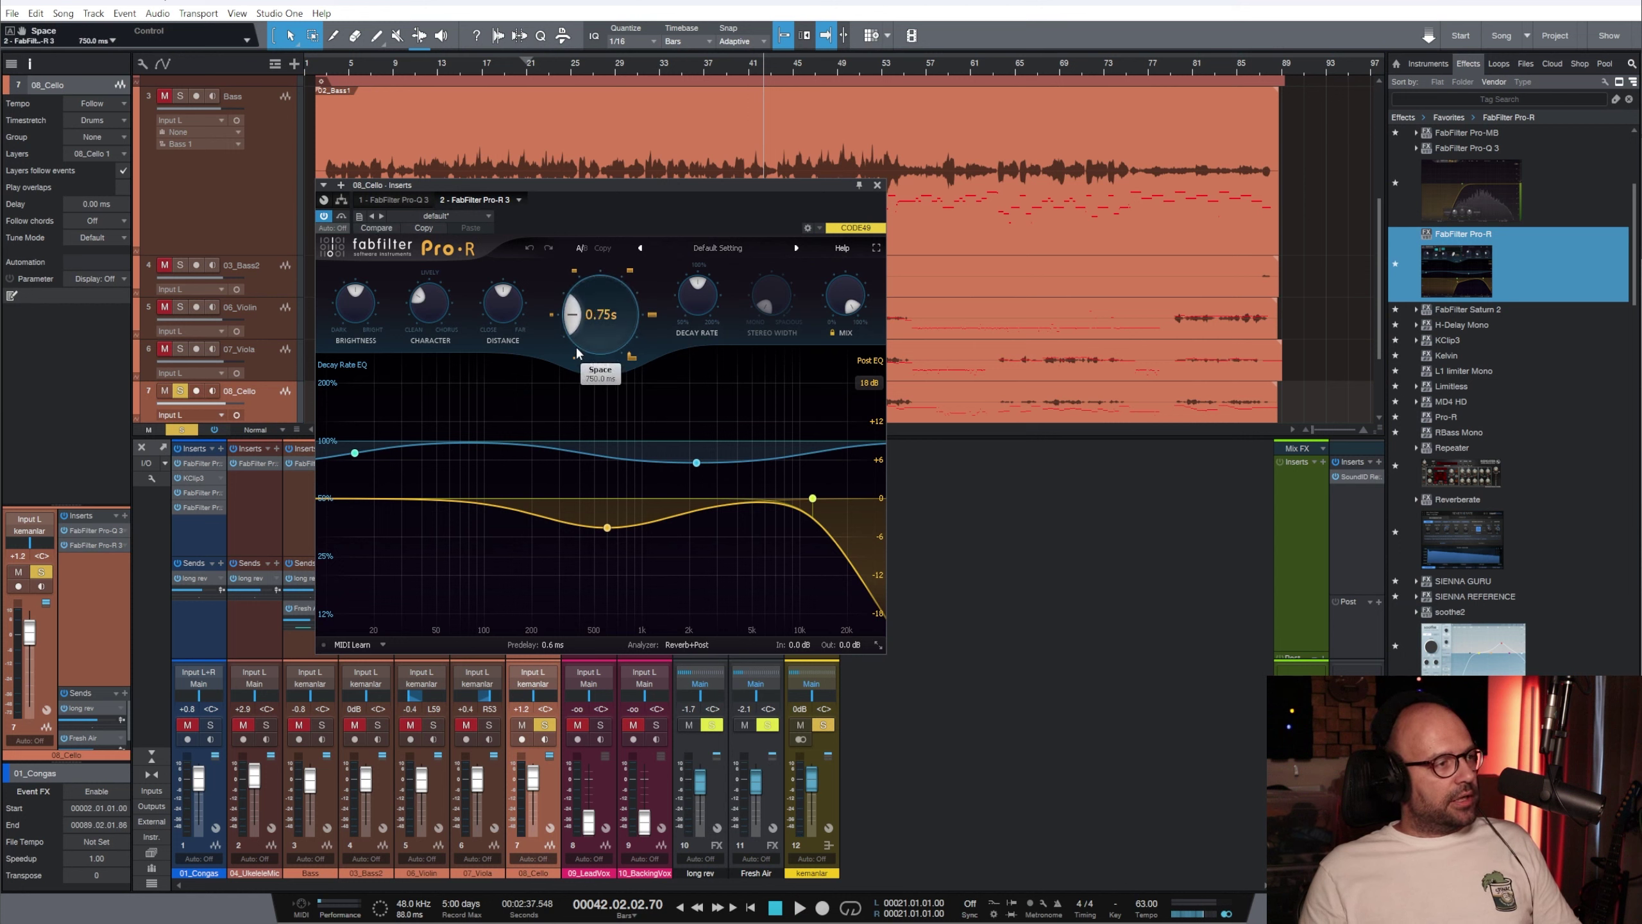
Set the cello's Pro-R to a space of about 0.51 s, mix about 46% and brightness about 82%
{"action": "left_click_drag", "start_coordinate": [576, 357], "coordinate": [576, 354]}
{"action": "left_click_drag", "start_coordinate": [846, 304], "coordinate": [843, 357]}
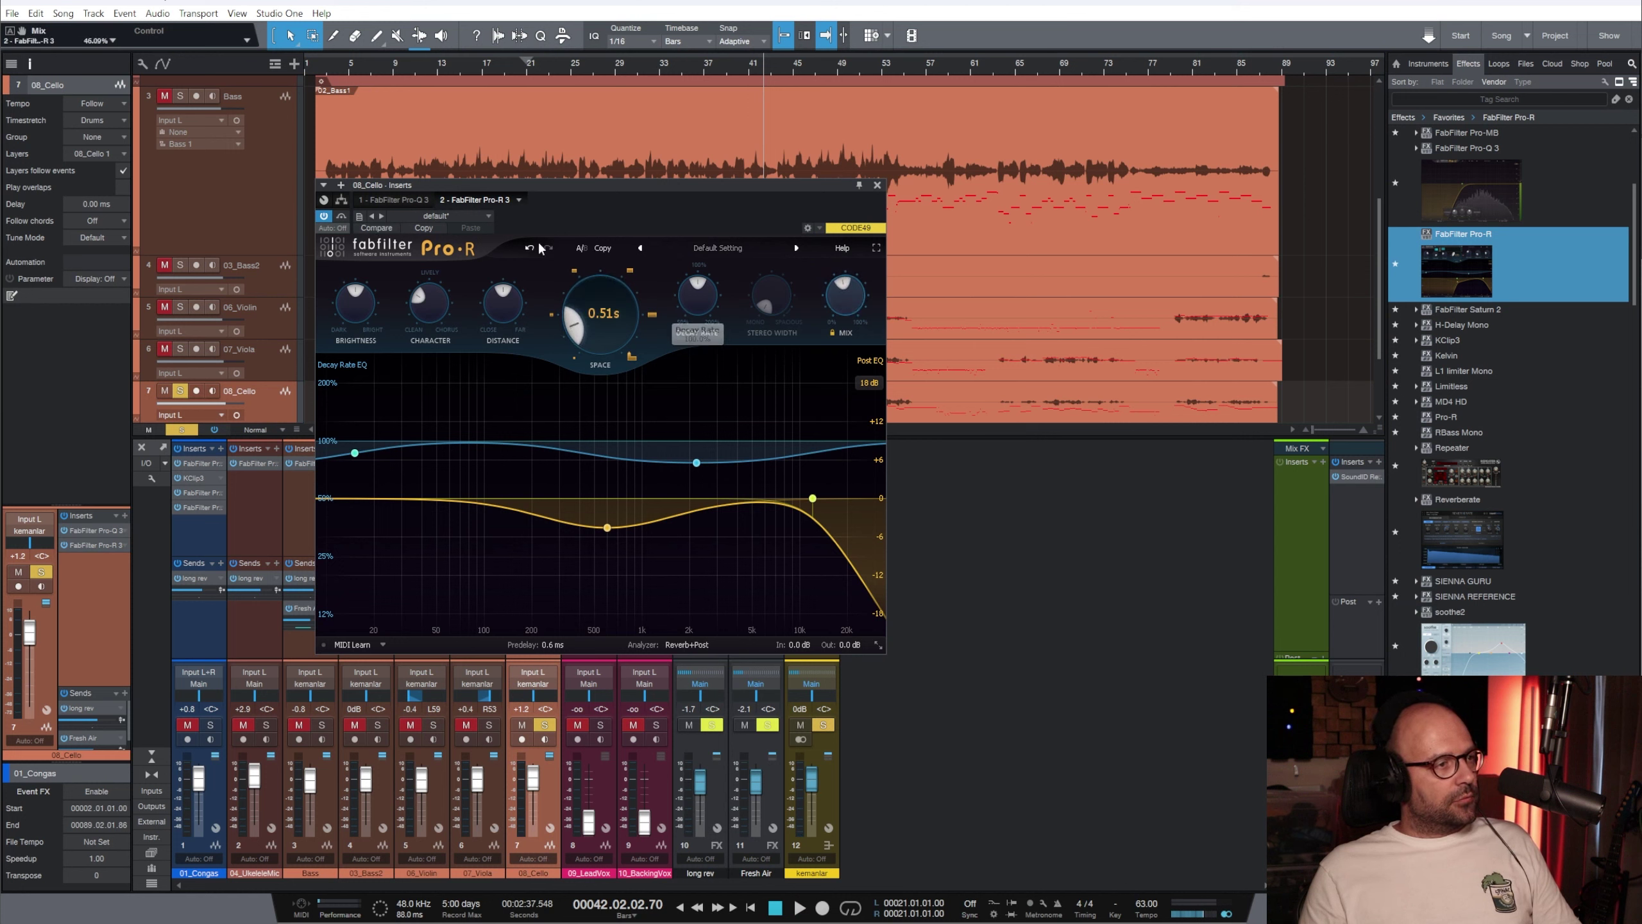
{"action": "left_click_drag", "start_coordinate": [427, 320], "coordinate": [366, 268]}
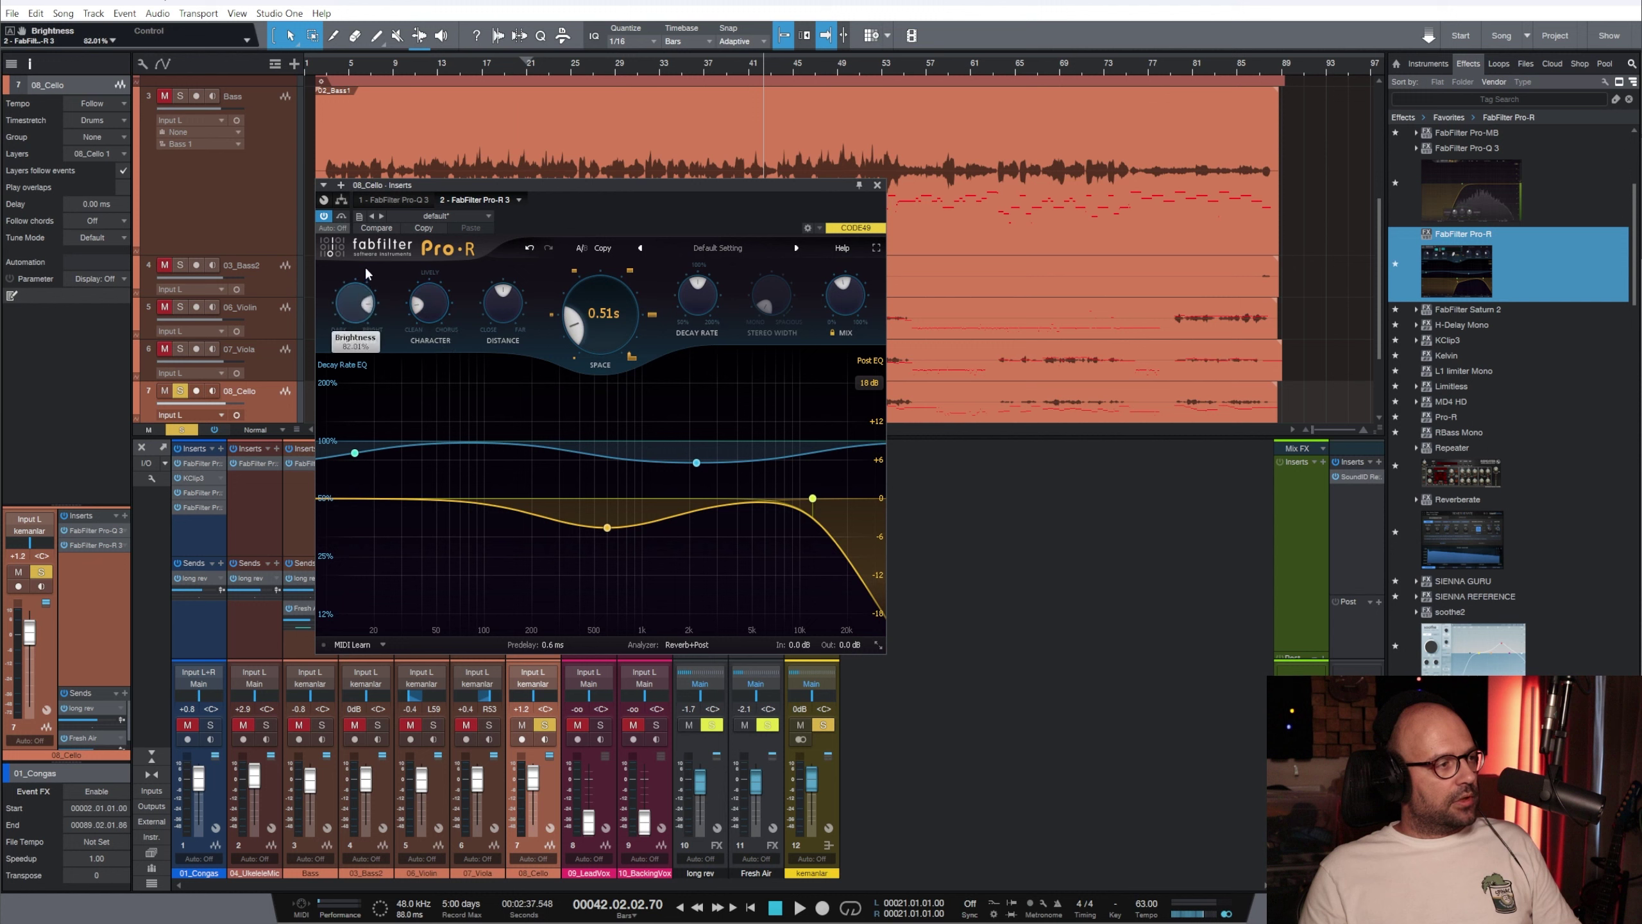
Add a low-cut band at about 130 Hz to the post EQ of the cello's Pro-R and listen to it
{"action": "double_click", "coordinate": [503, 502]}
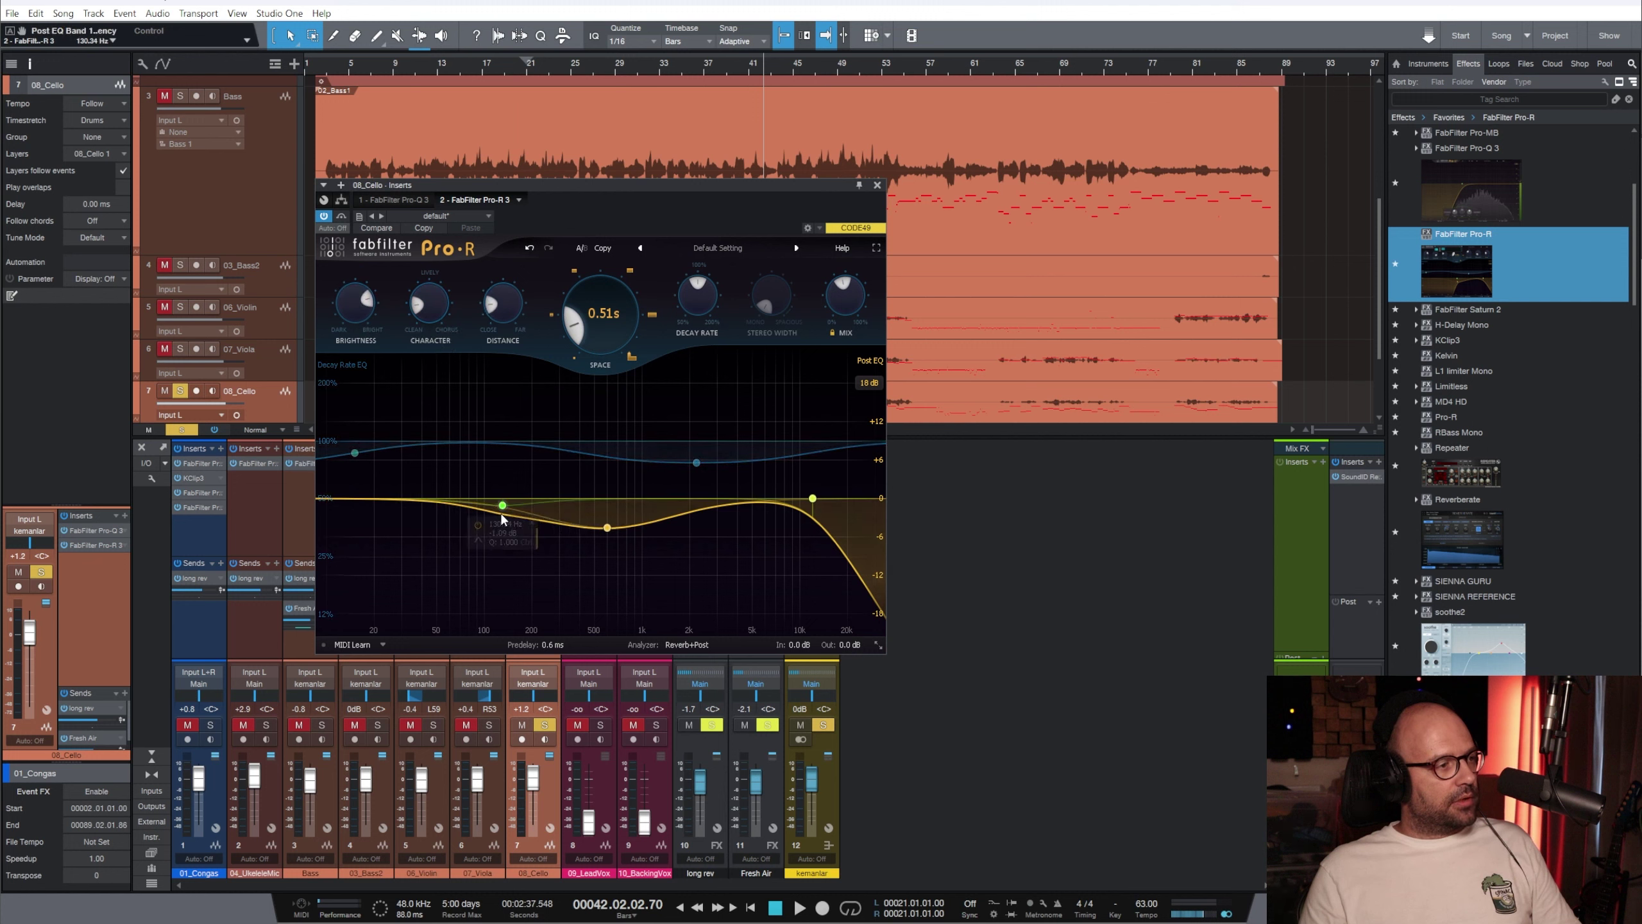
{"action": "right_click", "coordinate": [503, 501]}
{"action": "mouse_move", "coordinate": [548, 528]}
{"action": "left_click", "coordinate": [642, 559]}
{"action": "key", "text": "space"}
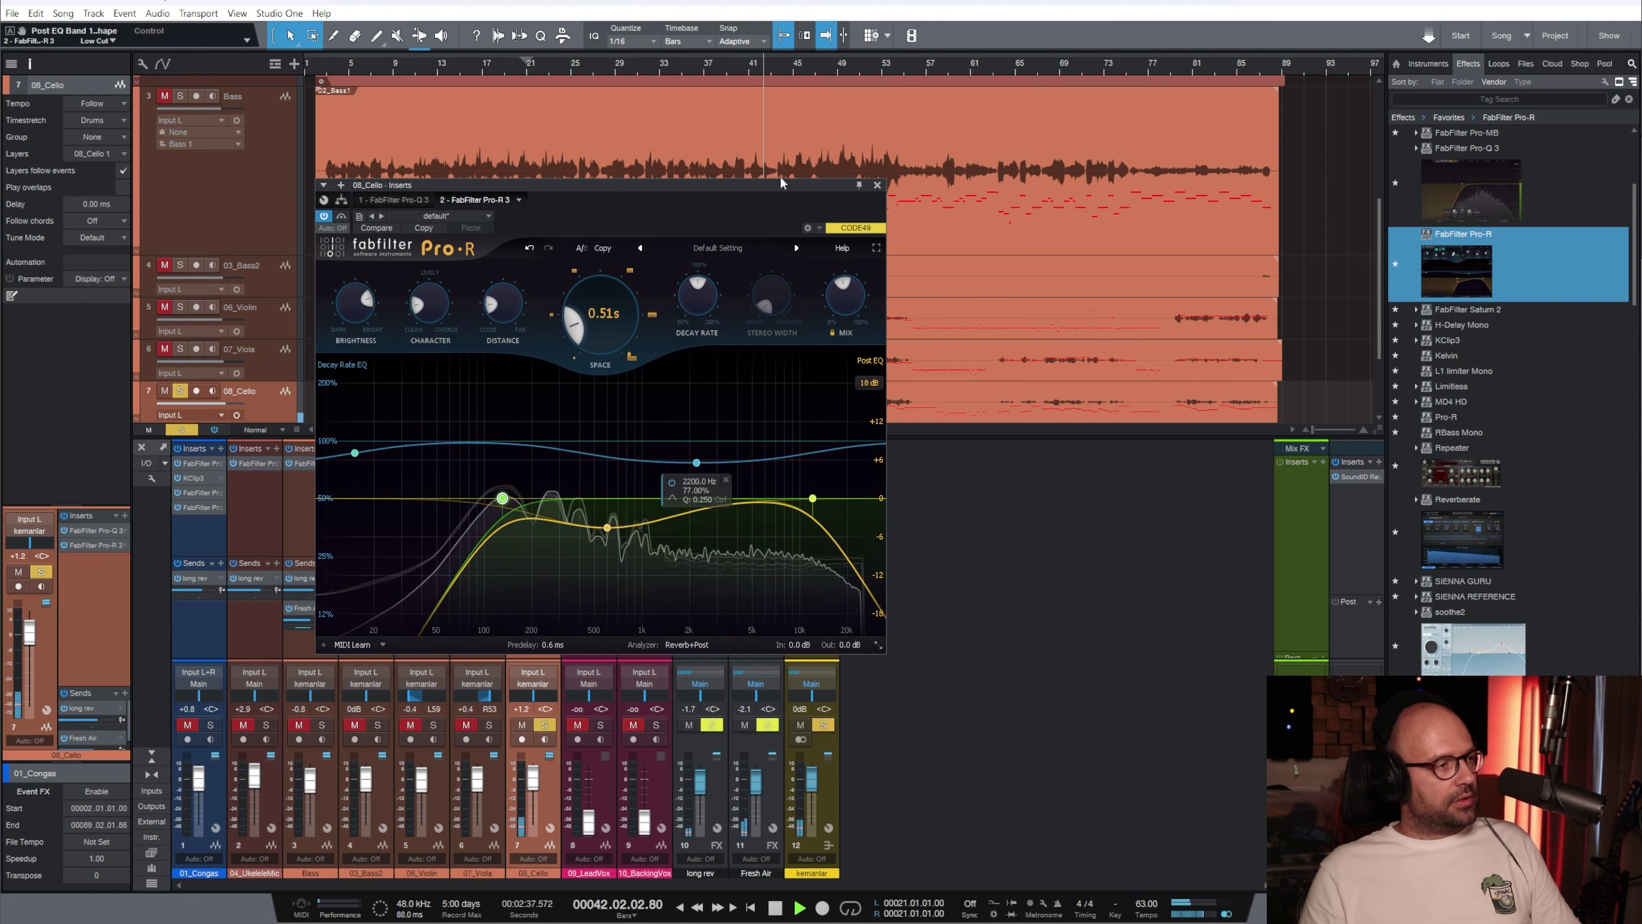
Switch the 08_Cello track to stereo, then unsolo it and raise its level to about +3.7 dB in the full mix
{"action": "left_click_drag", "start_coordinate": [533, 778], "coordinate": [533, 777]}
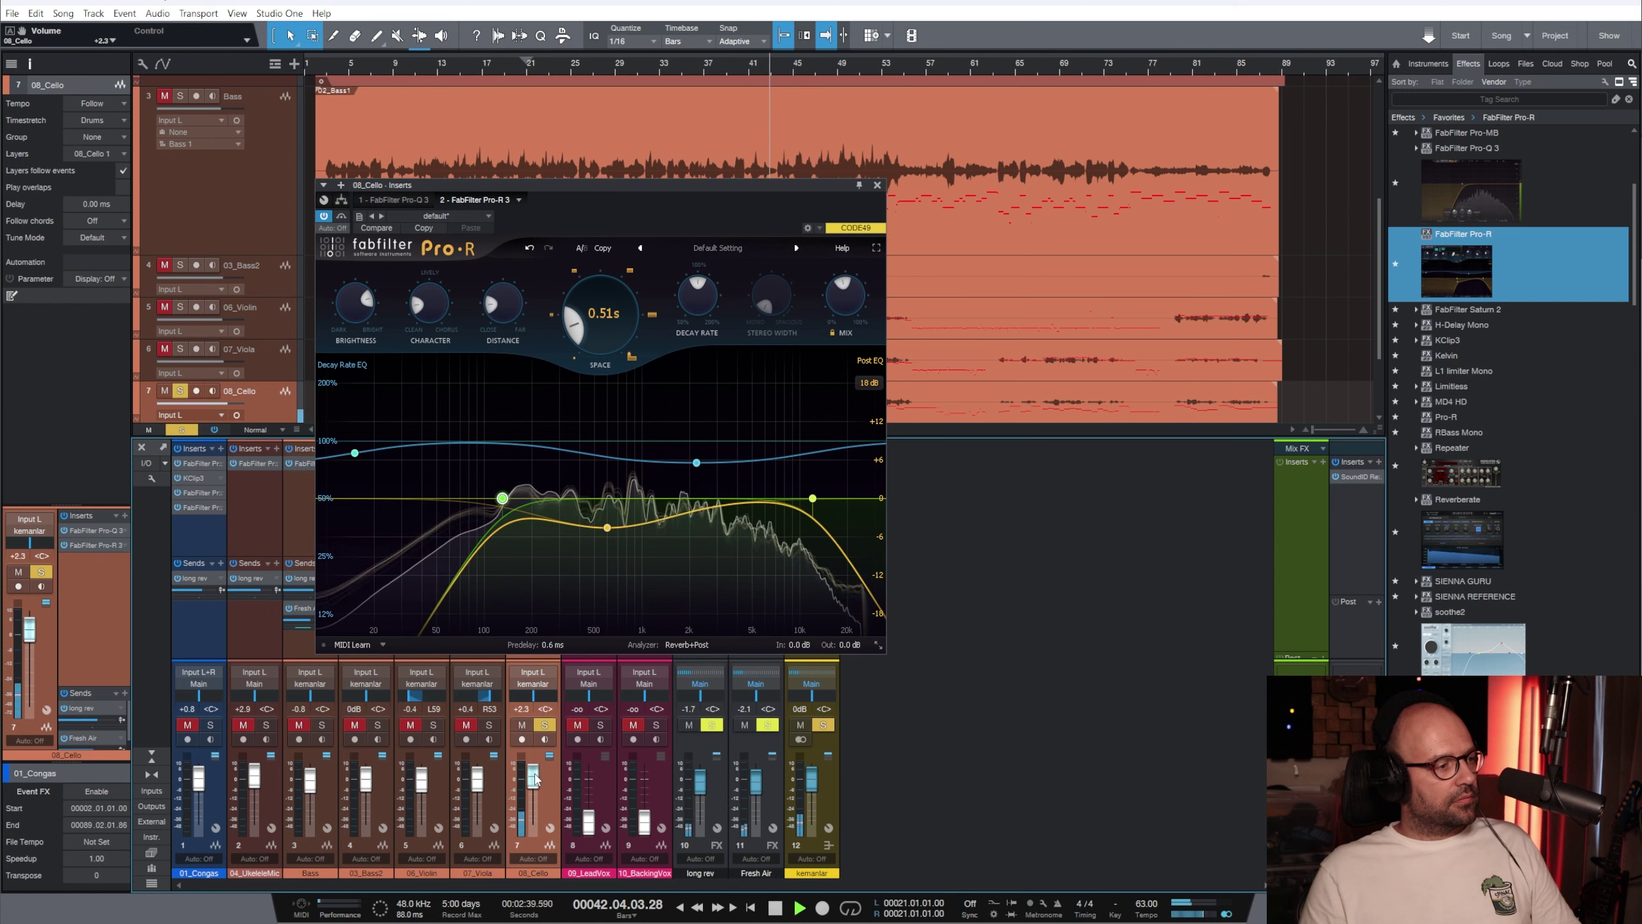
{"action": "left_click", "coordinate": [877, 185]}
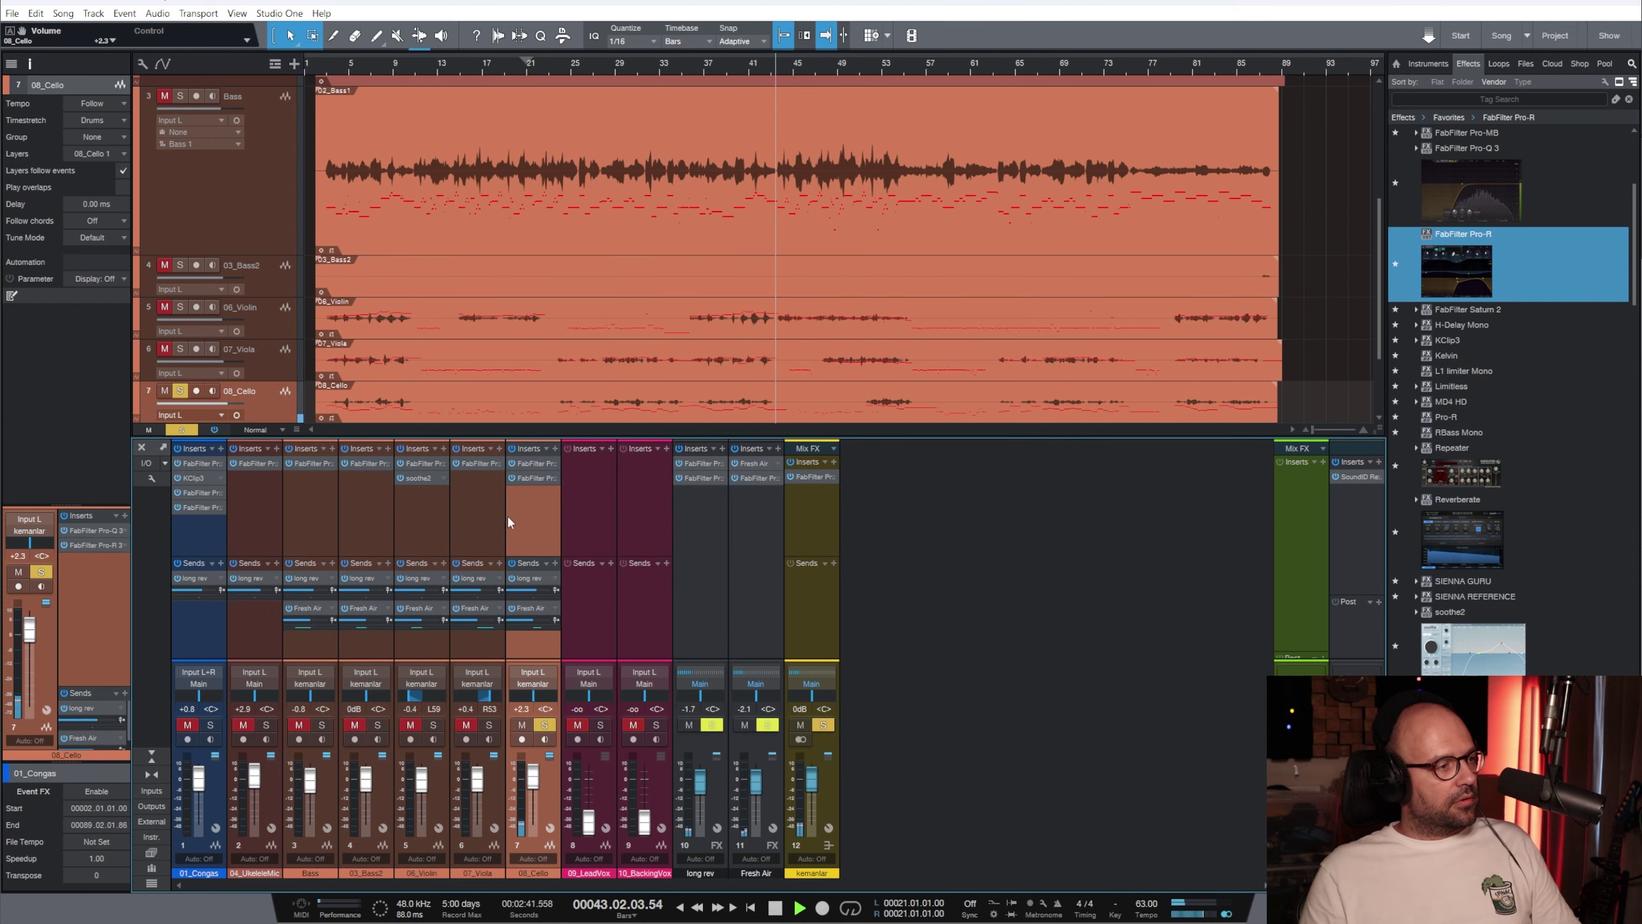
{"action": "left_click", "coordinate": [237, 415]}
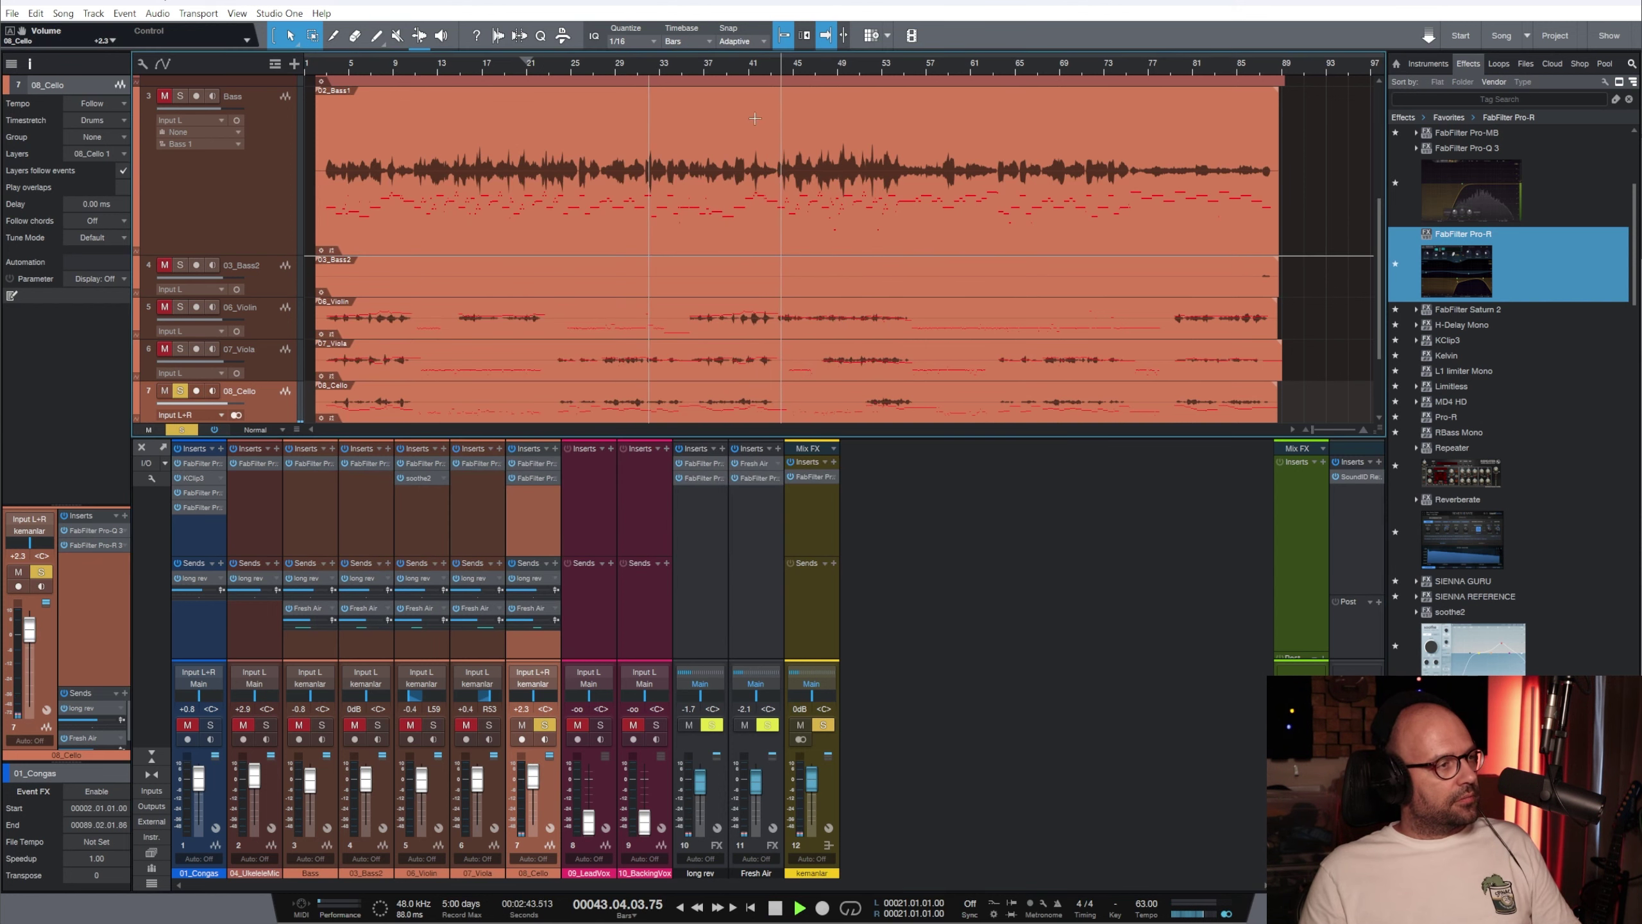
{"action": "left_click", "coordinate": [724, 59]}
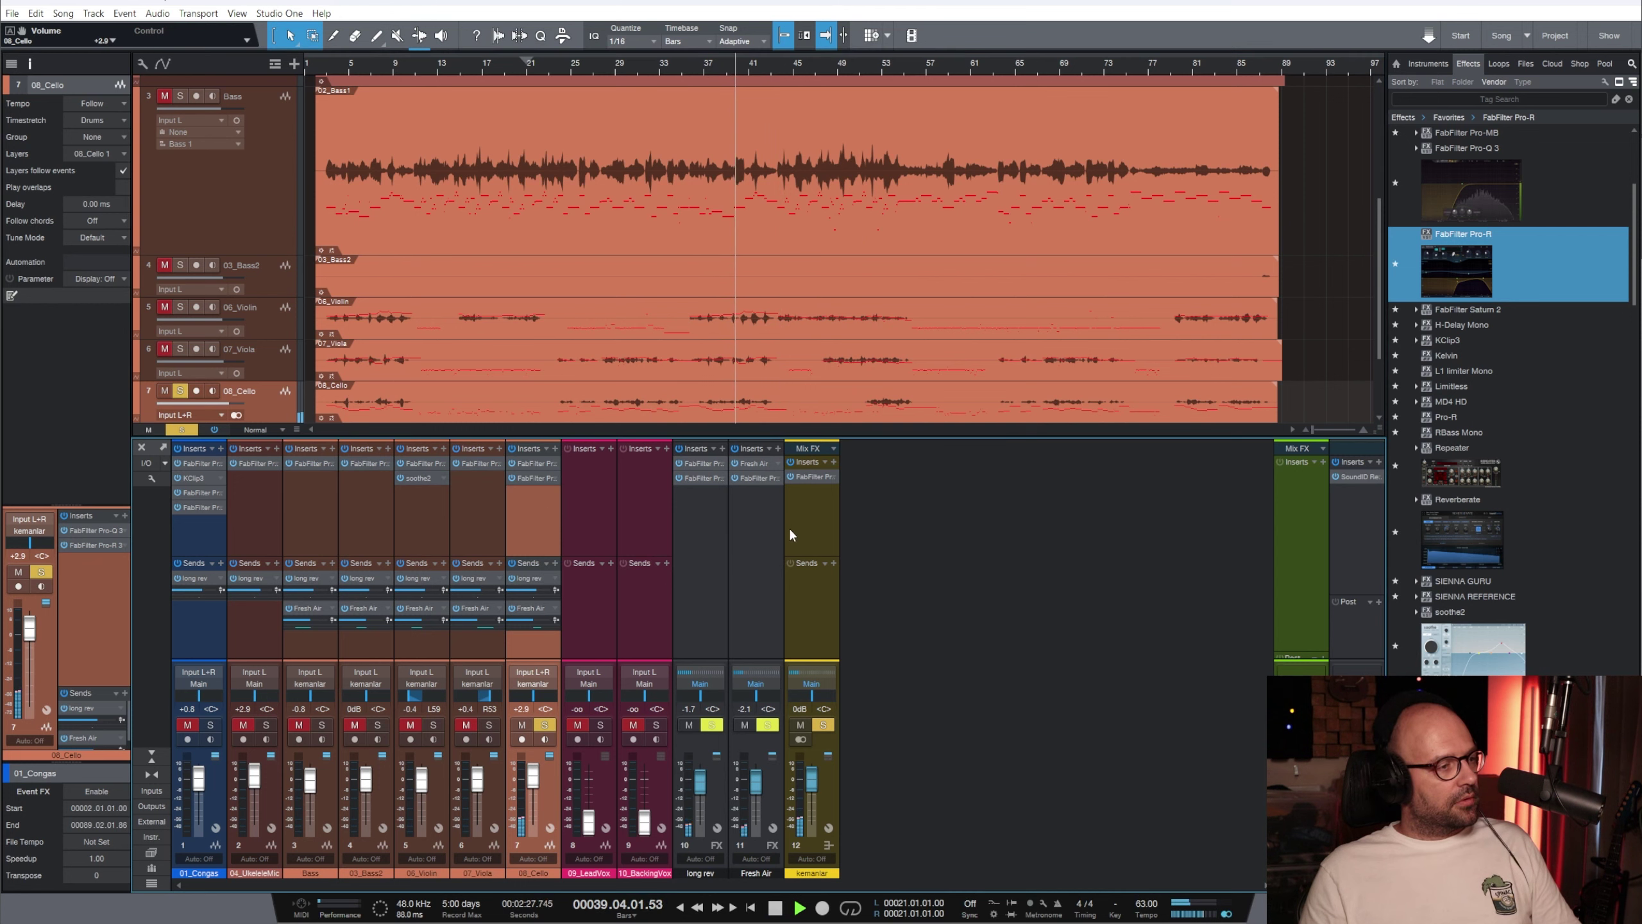
{"action": "left_click", "coordinate": [550, 725]}
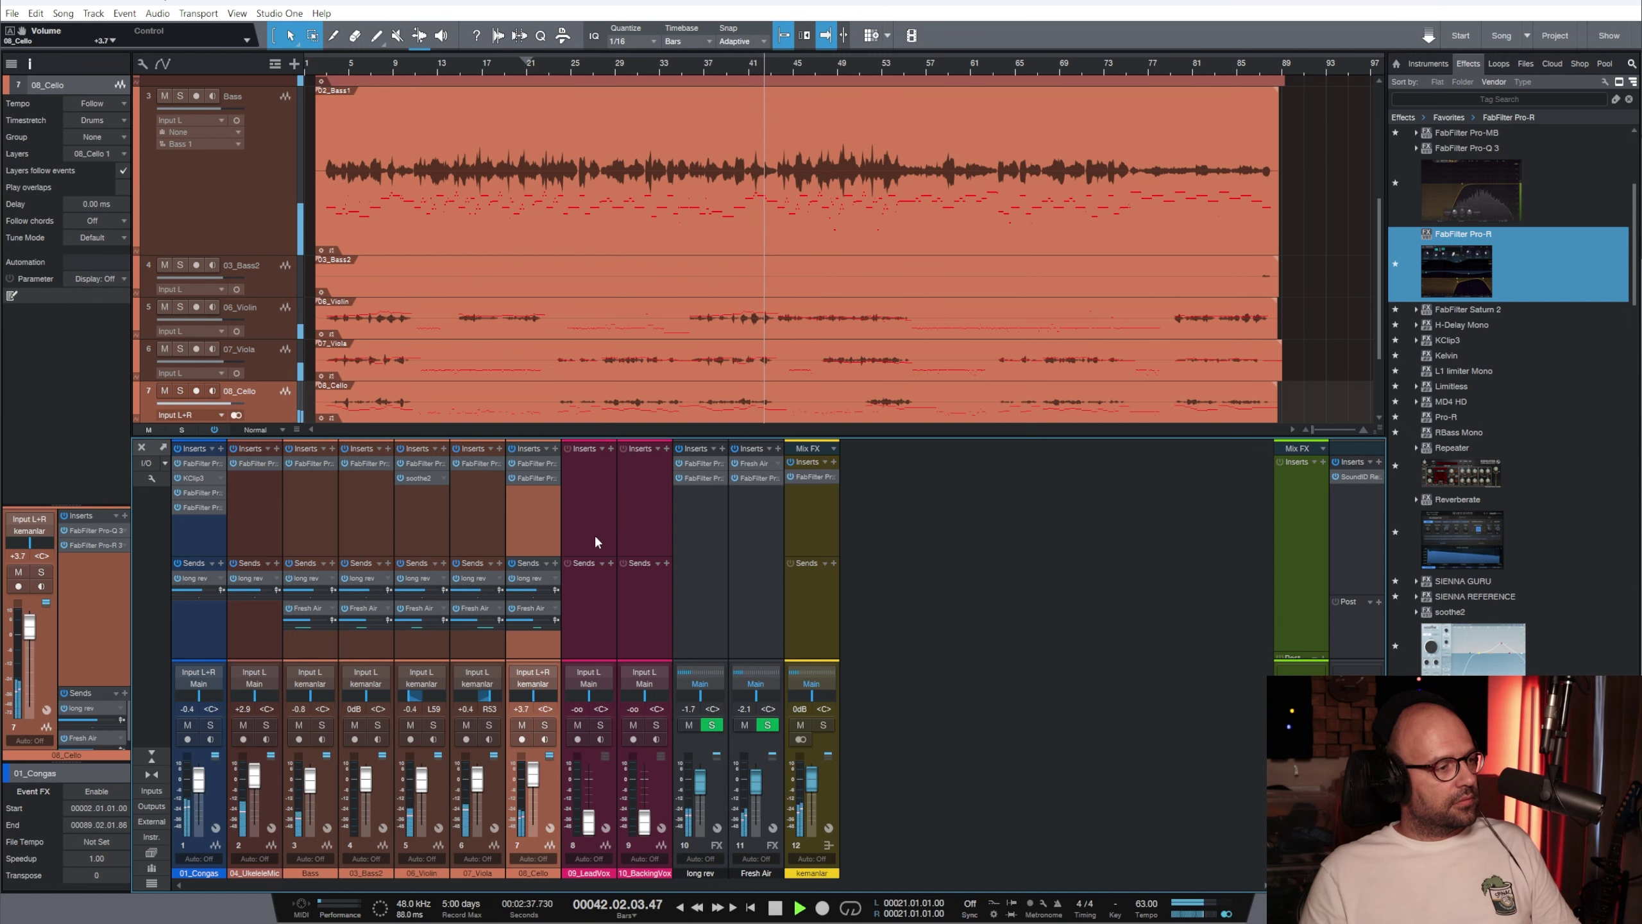
Set the 09_LeadVox level to 0 dB and solo the track for playback from bar 25
{"action": "left_click", "coordinate": [593, 509]}
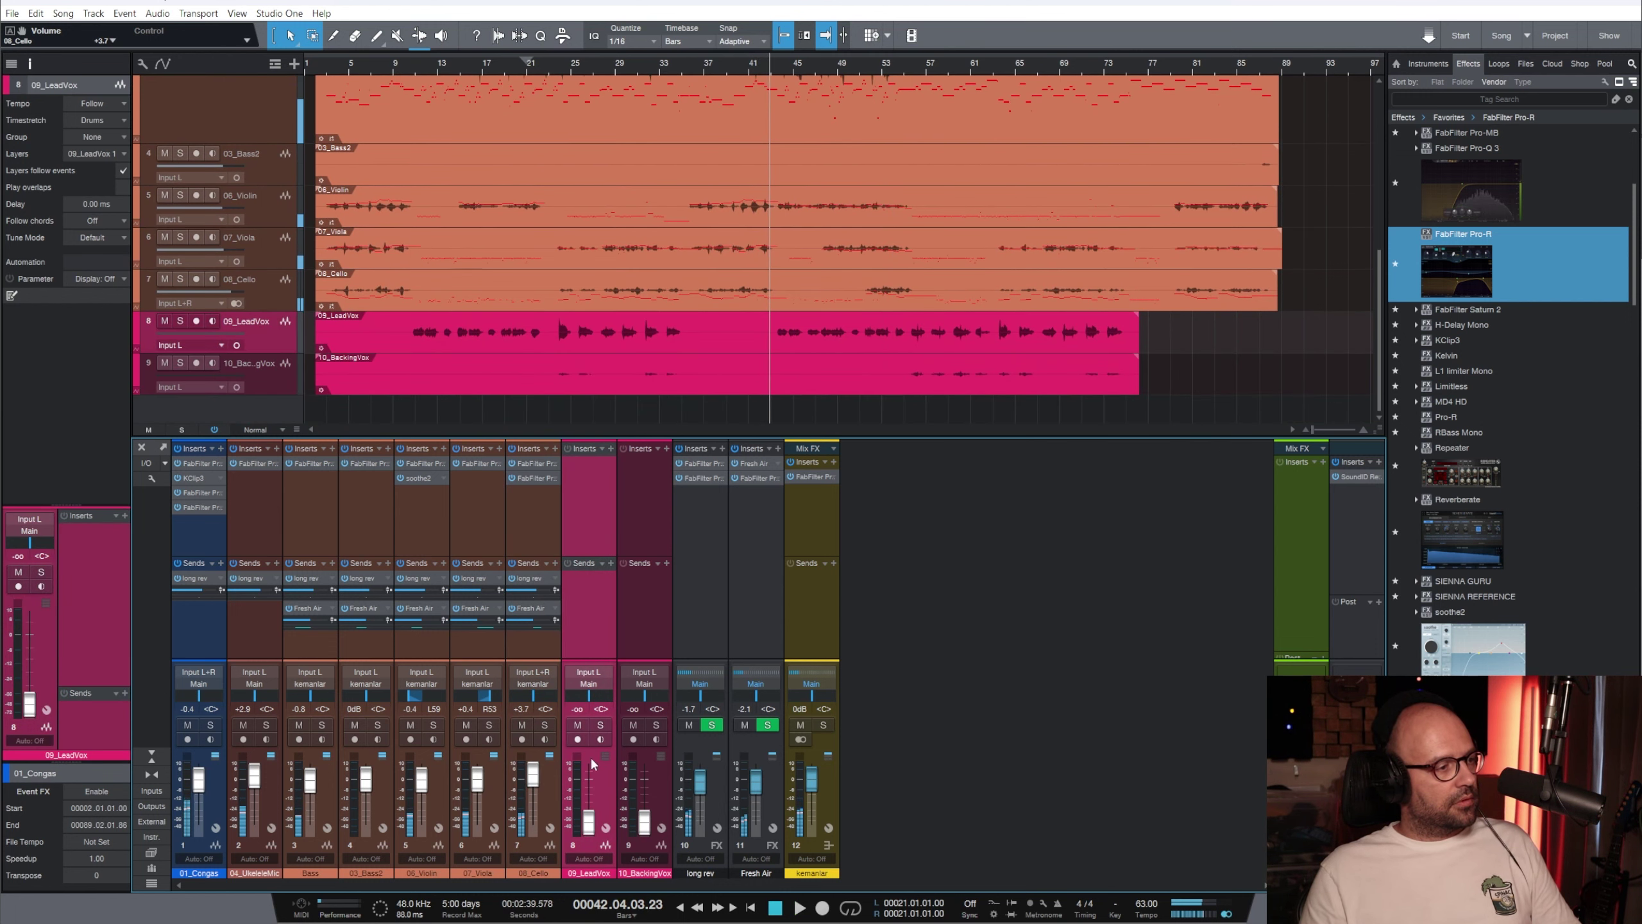
{"action": "left_click", "coordinate": [583, 804], "text": "alt"}
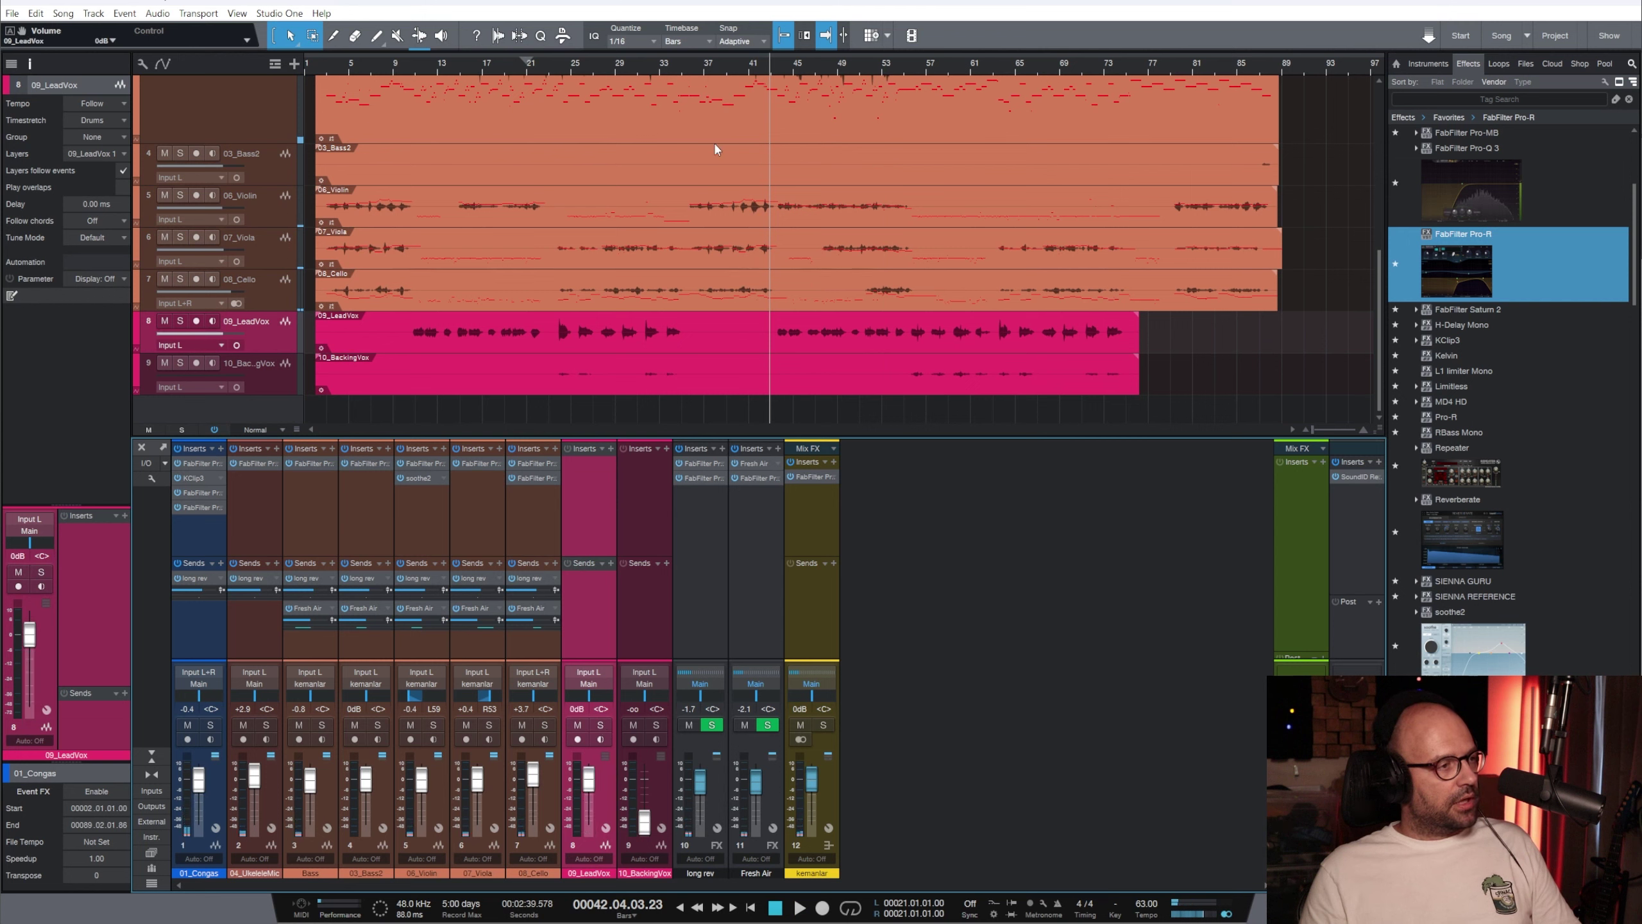
{"action": "left_click", "coordinate": [571, 68]}
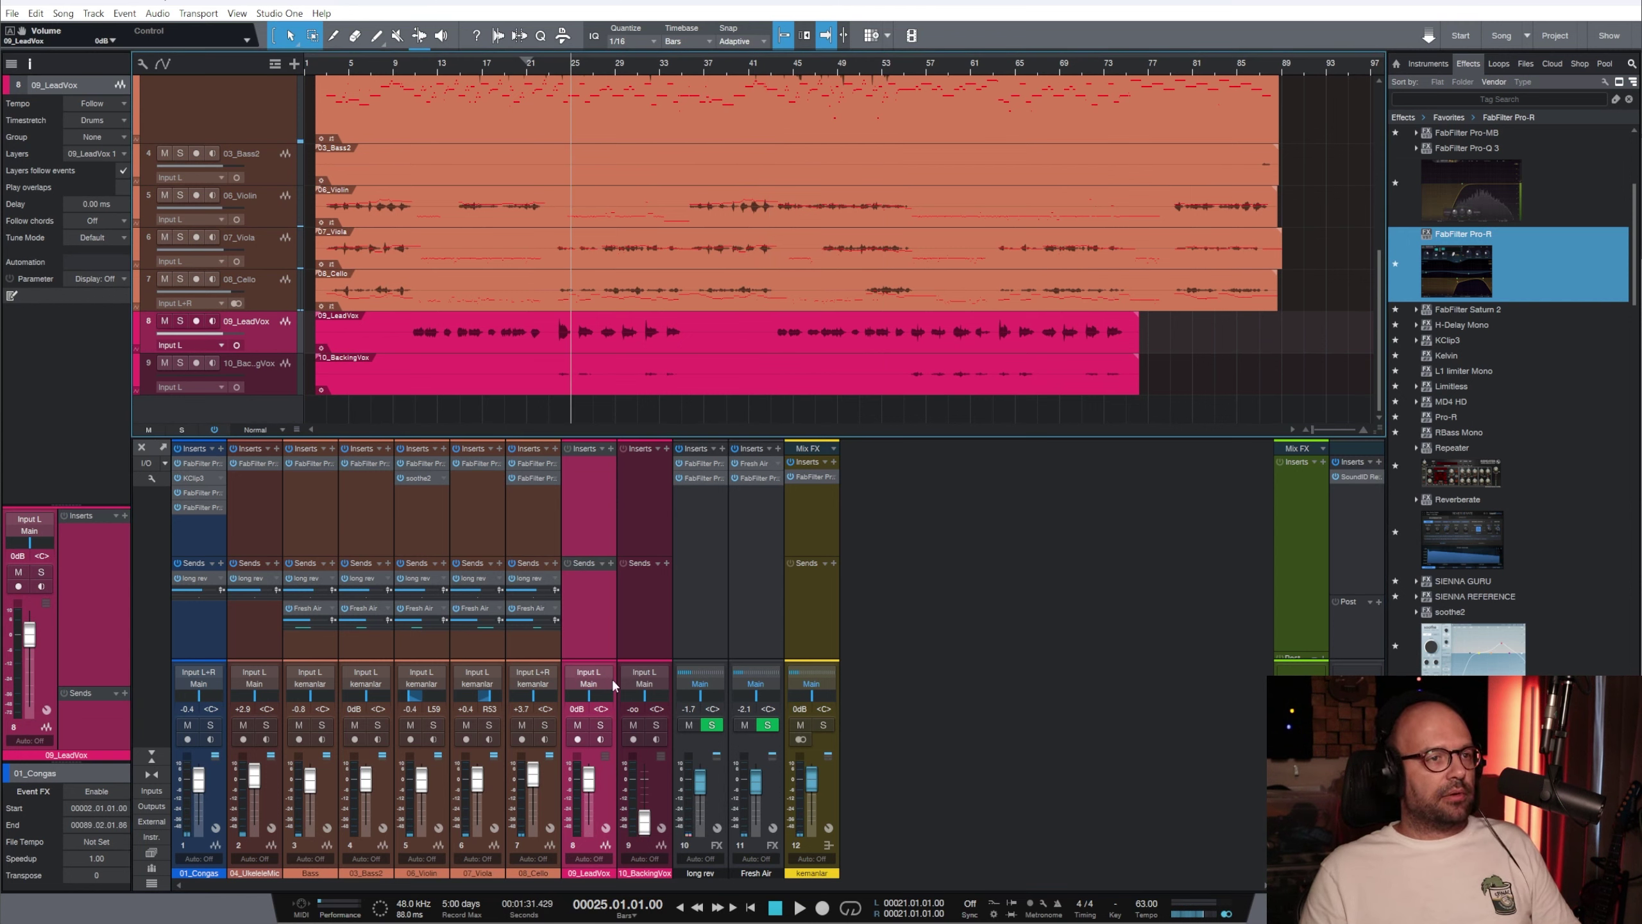
{"action": "left_click", "coordinate": [601, 724]}
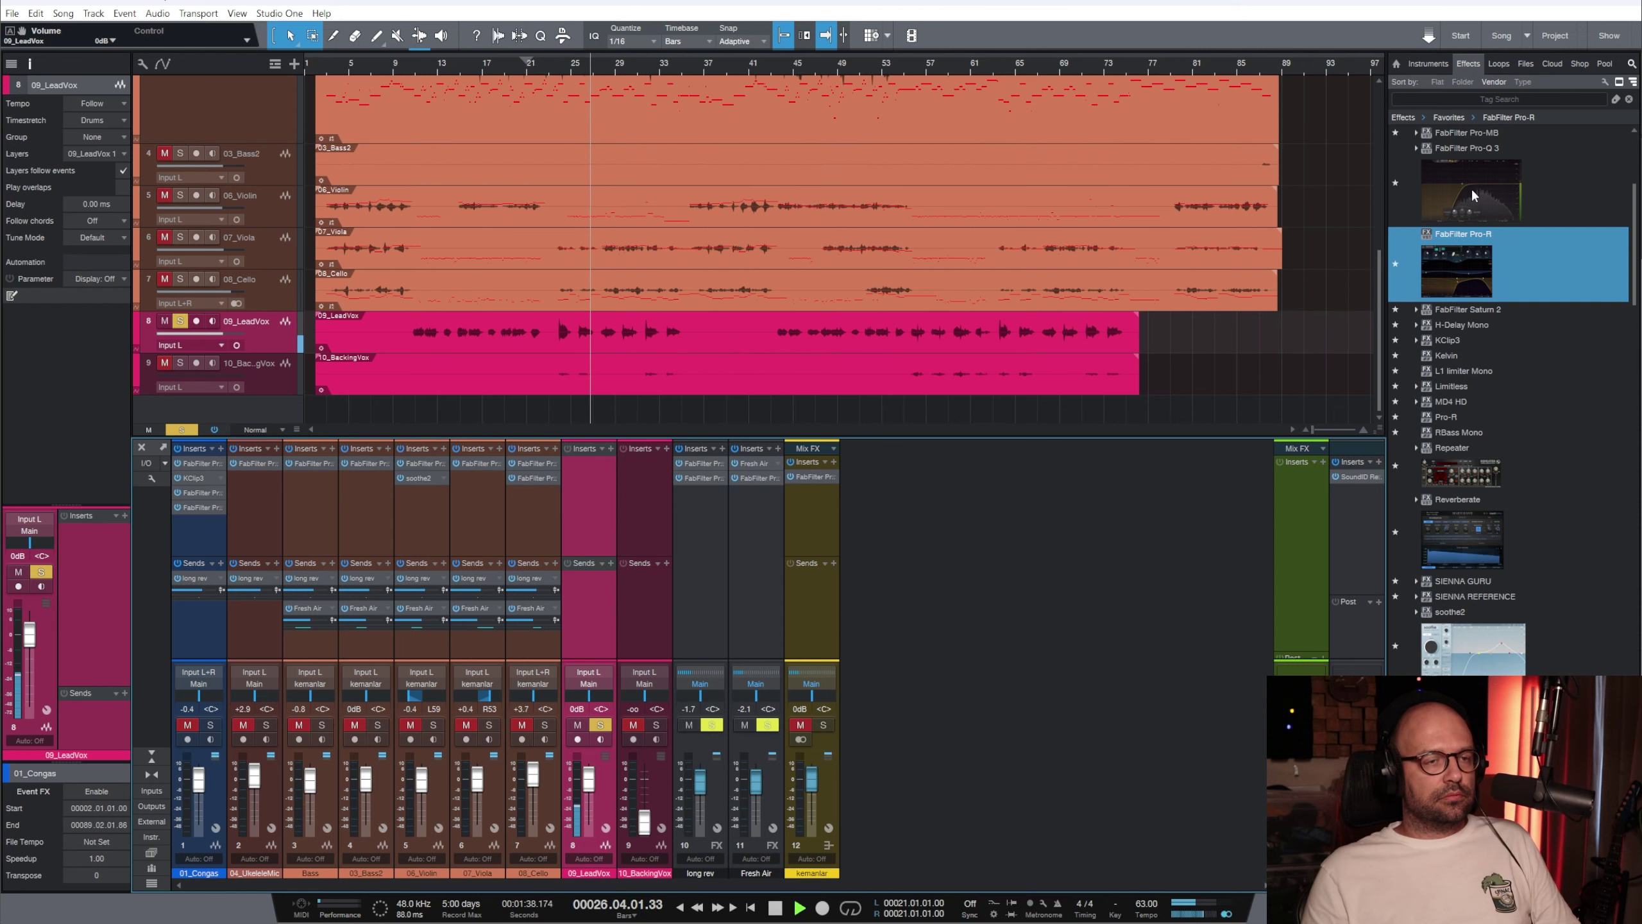
Insert FabFilter Pro-Q 3 on the 09_LeadVox channel and add a low cut band at about 193 Hz
{"action": "left_click_drag", "start_coordinate": [1473, 194], "coordinate": [587, 486]}
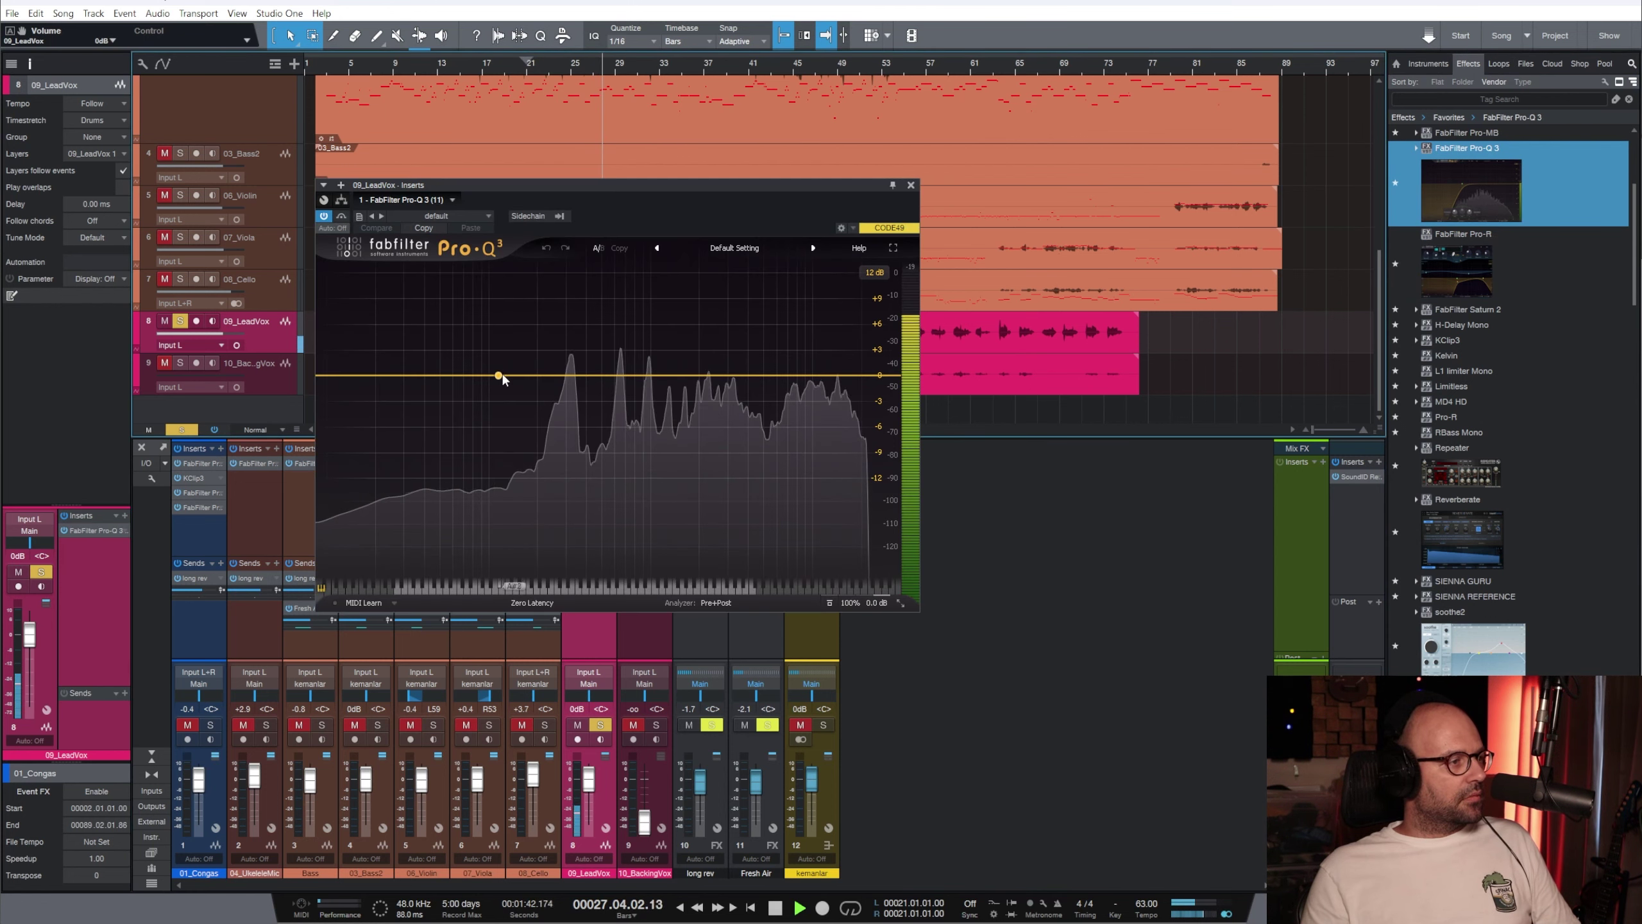
{"action": "left_click", "coordinate": [525, 383]}
{"action": "right_click", "coordinate": [525, 384]}
{"action": "mouse_move", "coordinate": [582, 447]}
{"action": "left_click", "coordinate": [684, 479]}
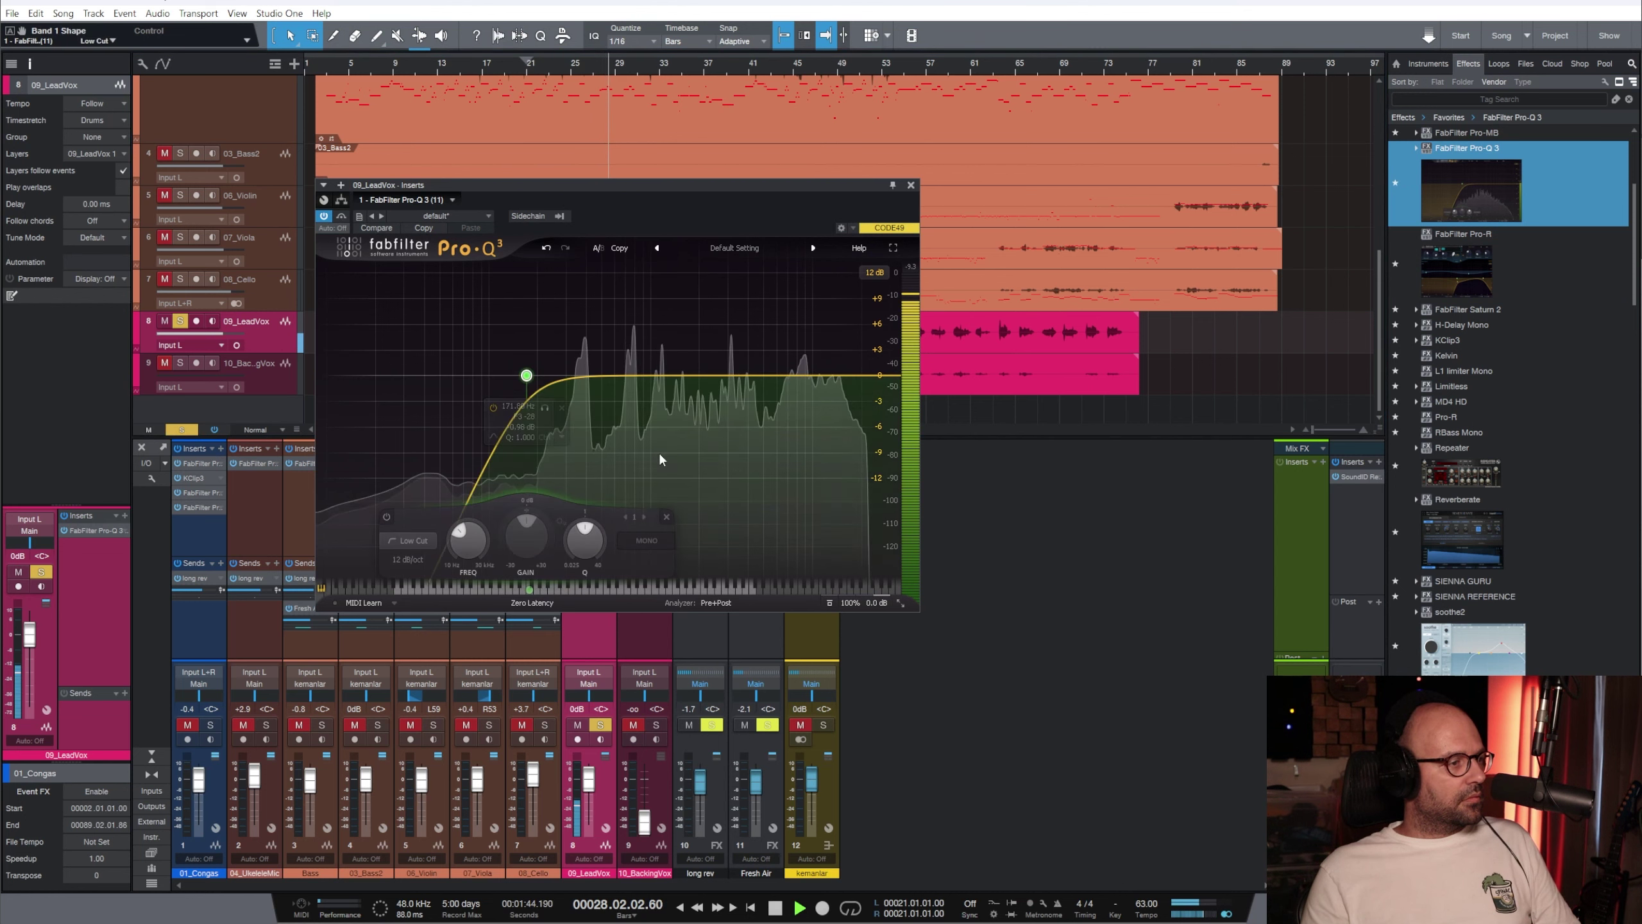
{"action": "left_click_drag", "start_coordinate": [525, 376], "coordinate": [533, 378]}
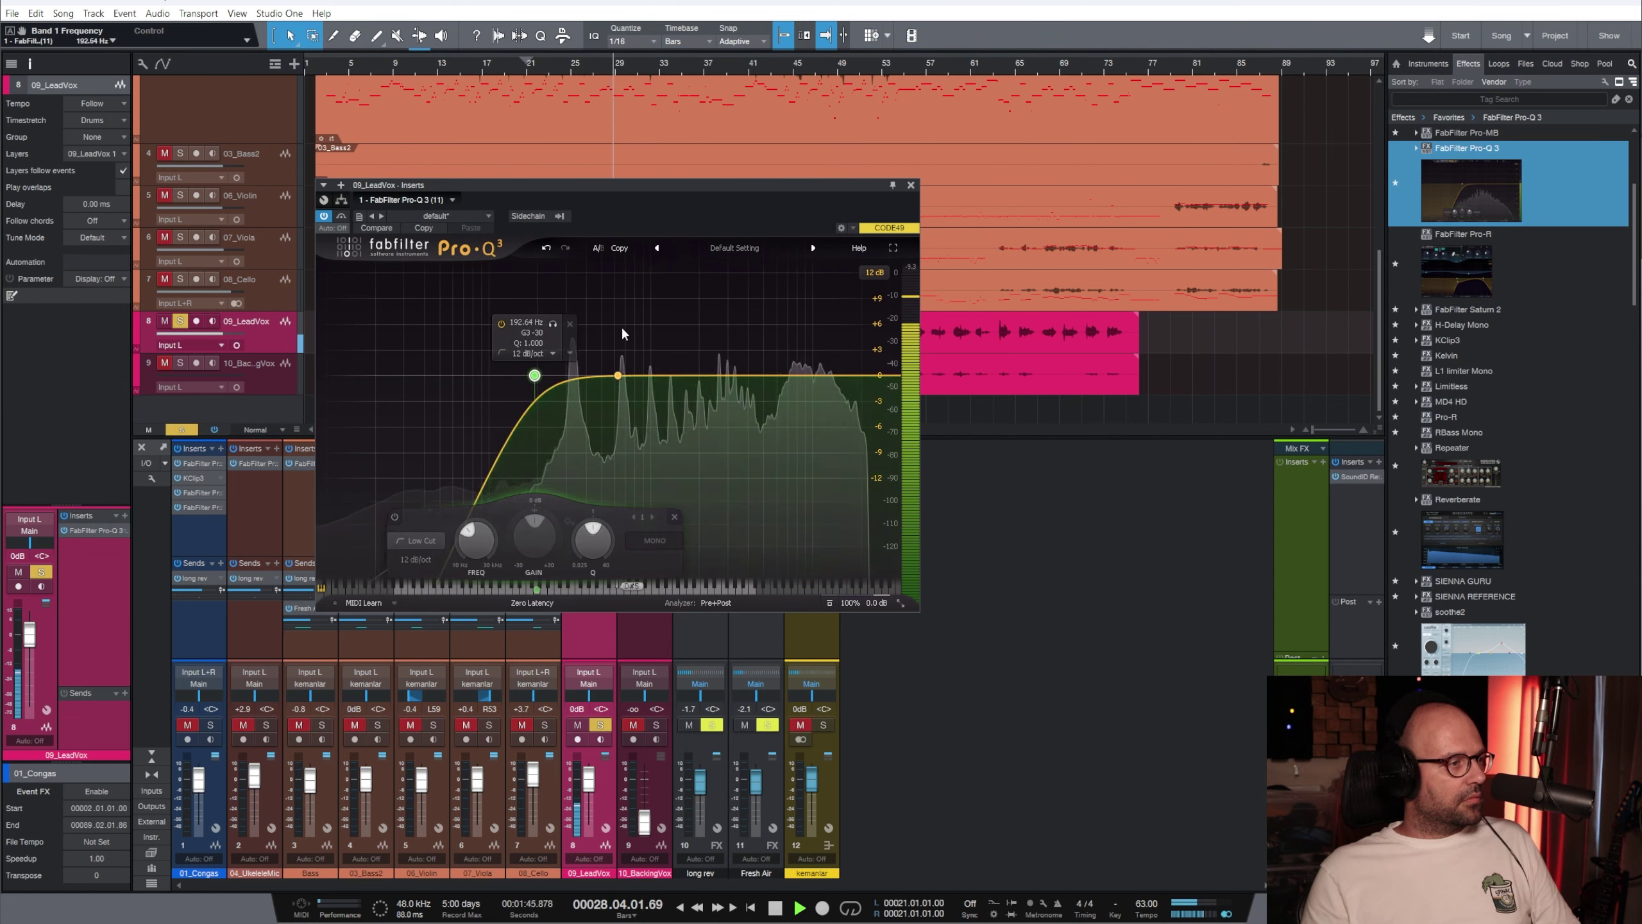
Add a dip near 605 Hz and a bell boost of about 3.8 dB near 12.4 kHz to the lead vocal EQ
{"action": "left_click_drag", "start_coordinate": [624, 338], "coordinate": [615, 407]}
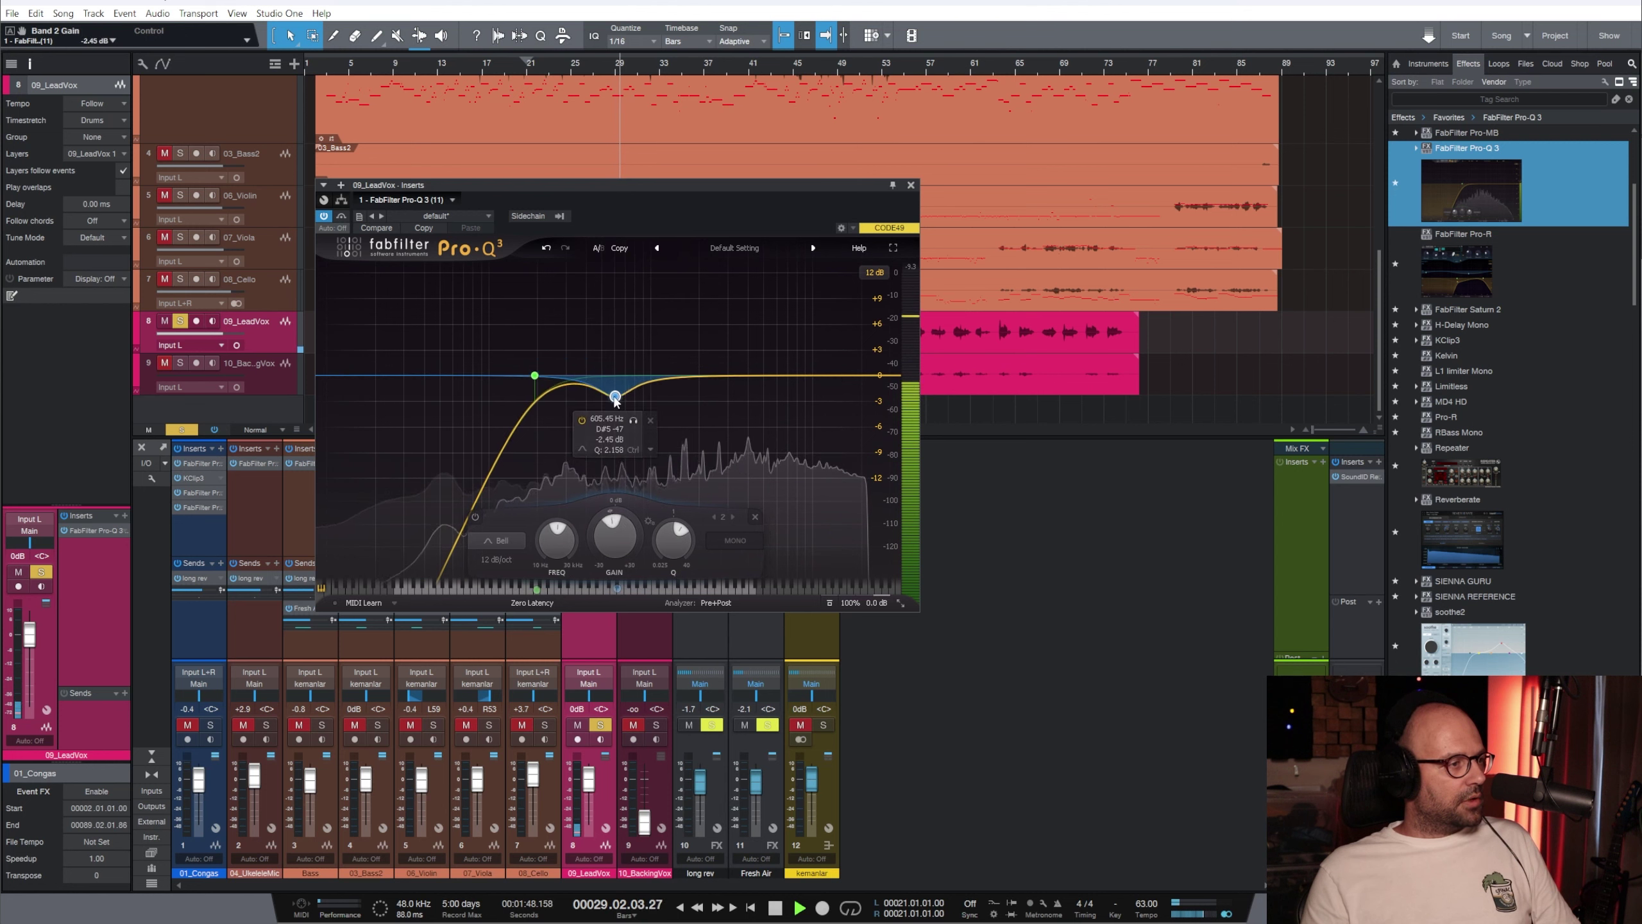
{"action": "left_click_drag", "start_coordinate": [799, 377], "coordinate": [826, 345]}
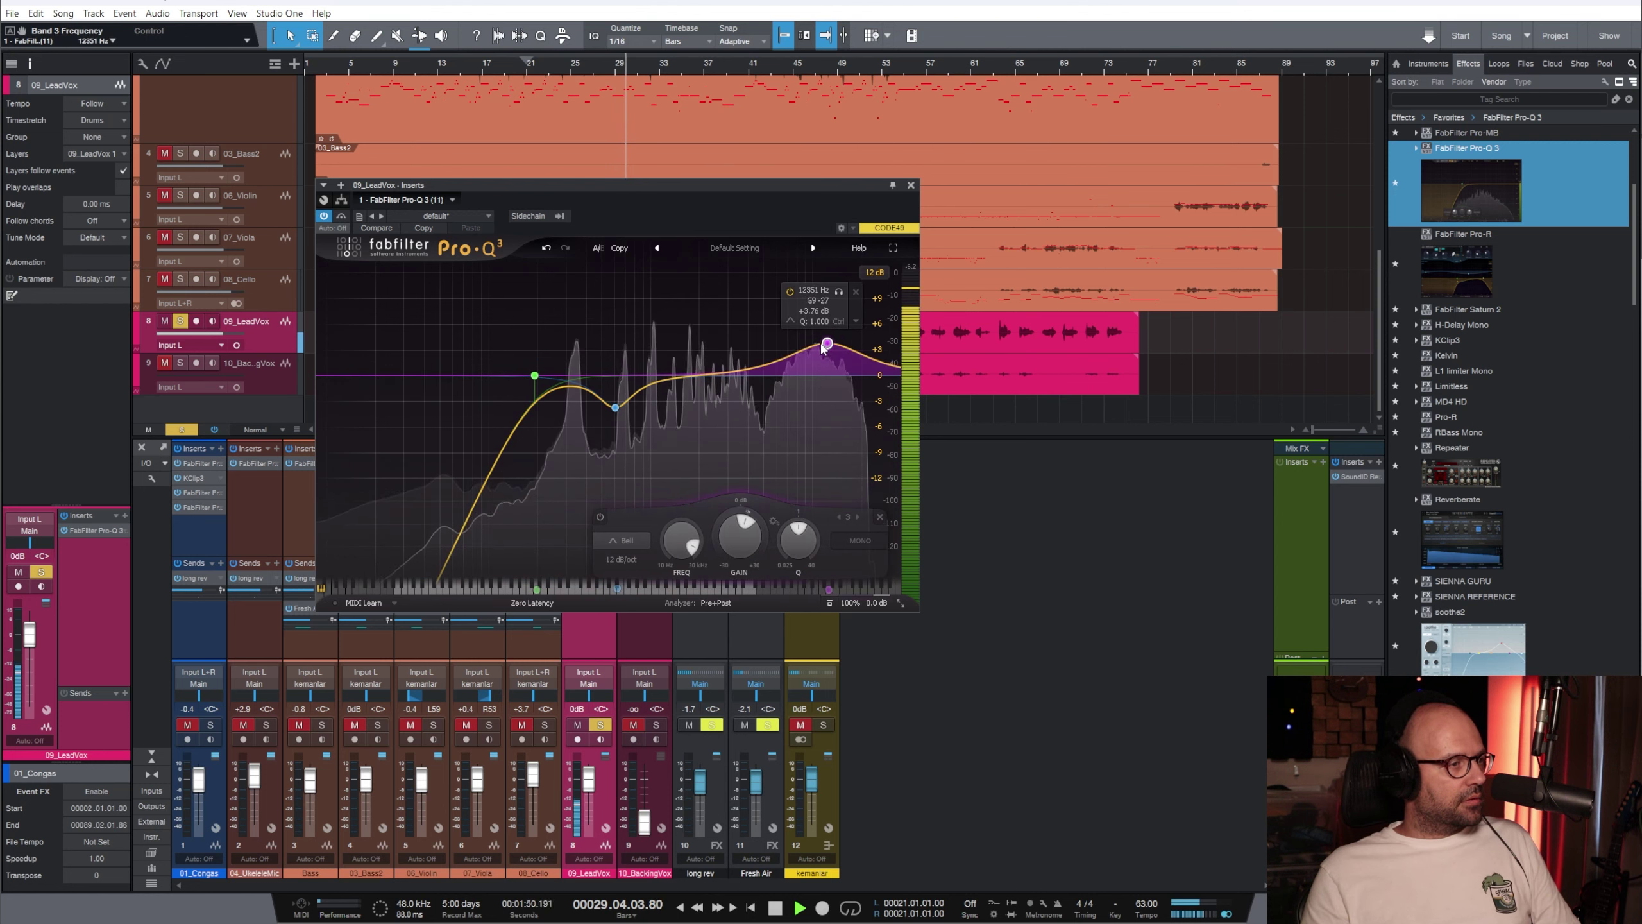
{"action": "left_click", "coordinate": [911, 185]}
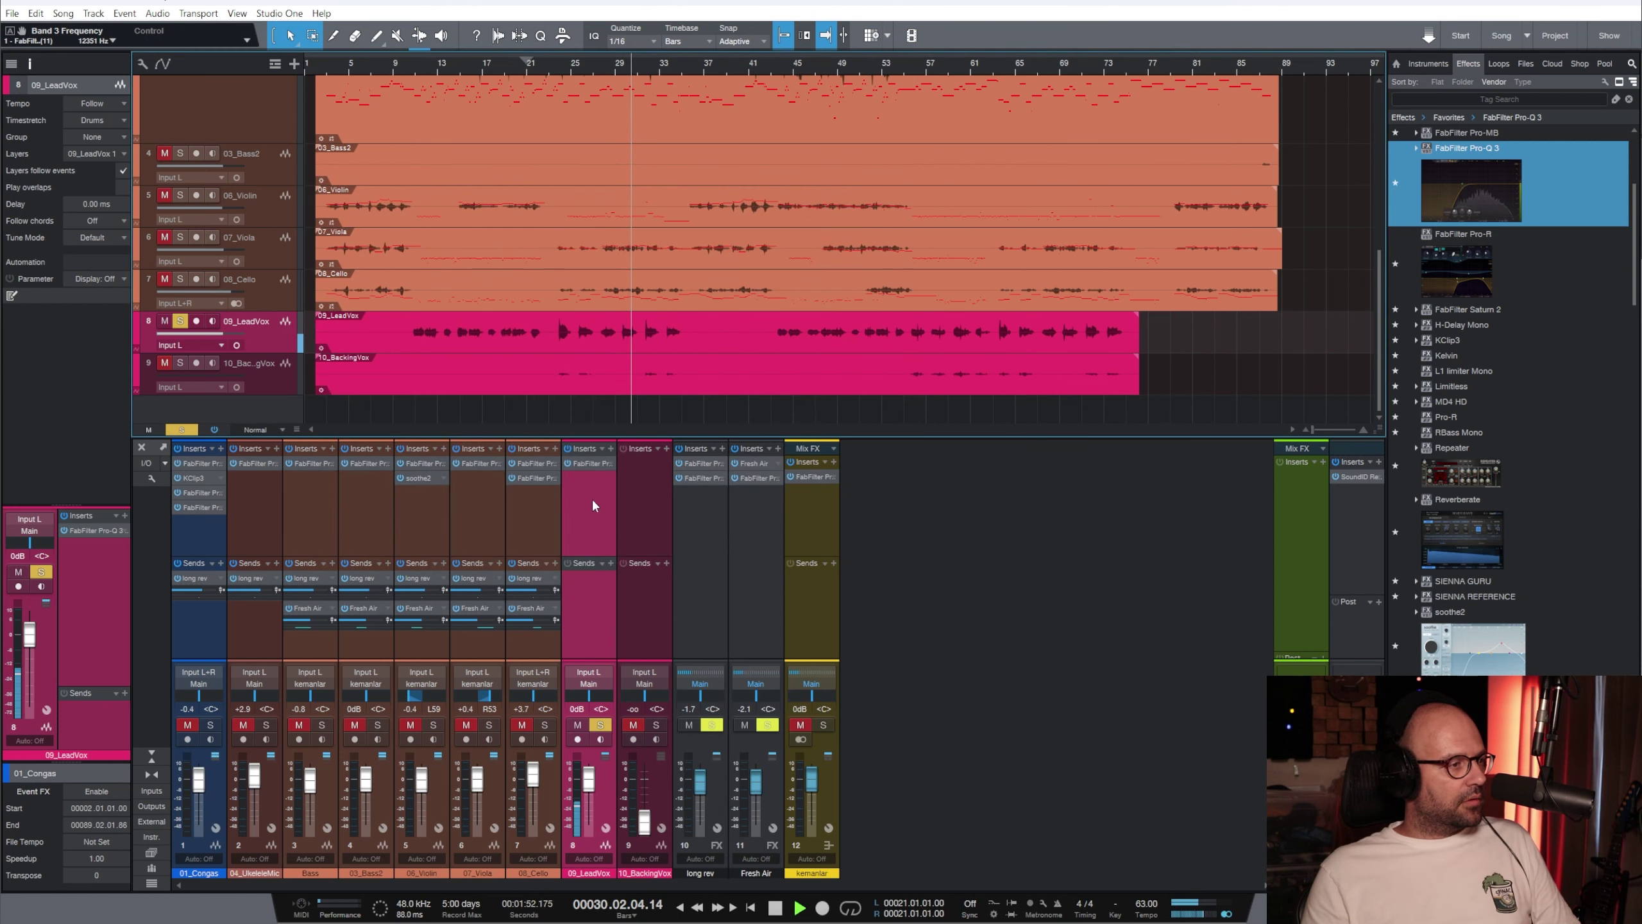
{"action": "key", "text": "space"}
Insert FabFilter Pro-C 2 (Mono) on the lead vocal and slightly raise its threshold during playback
{"action": "scroll", "coordinate": [1558, 366], "scroll_direction": "up", "scroll_amount": 3}
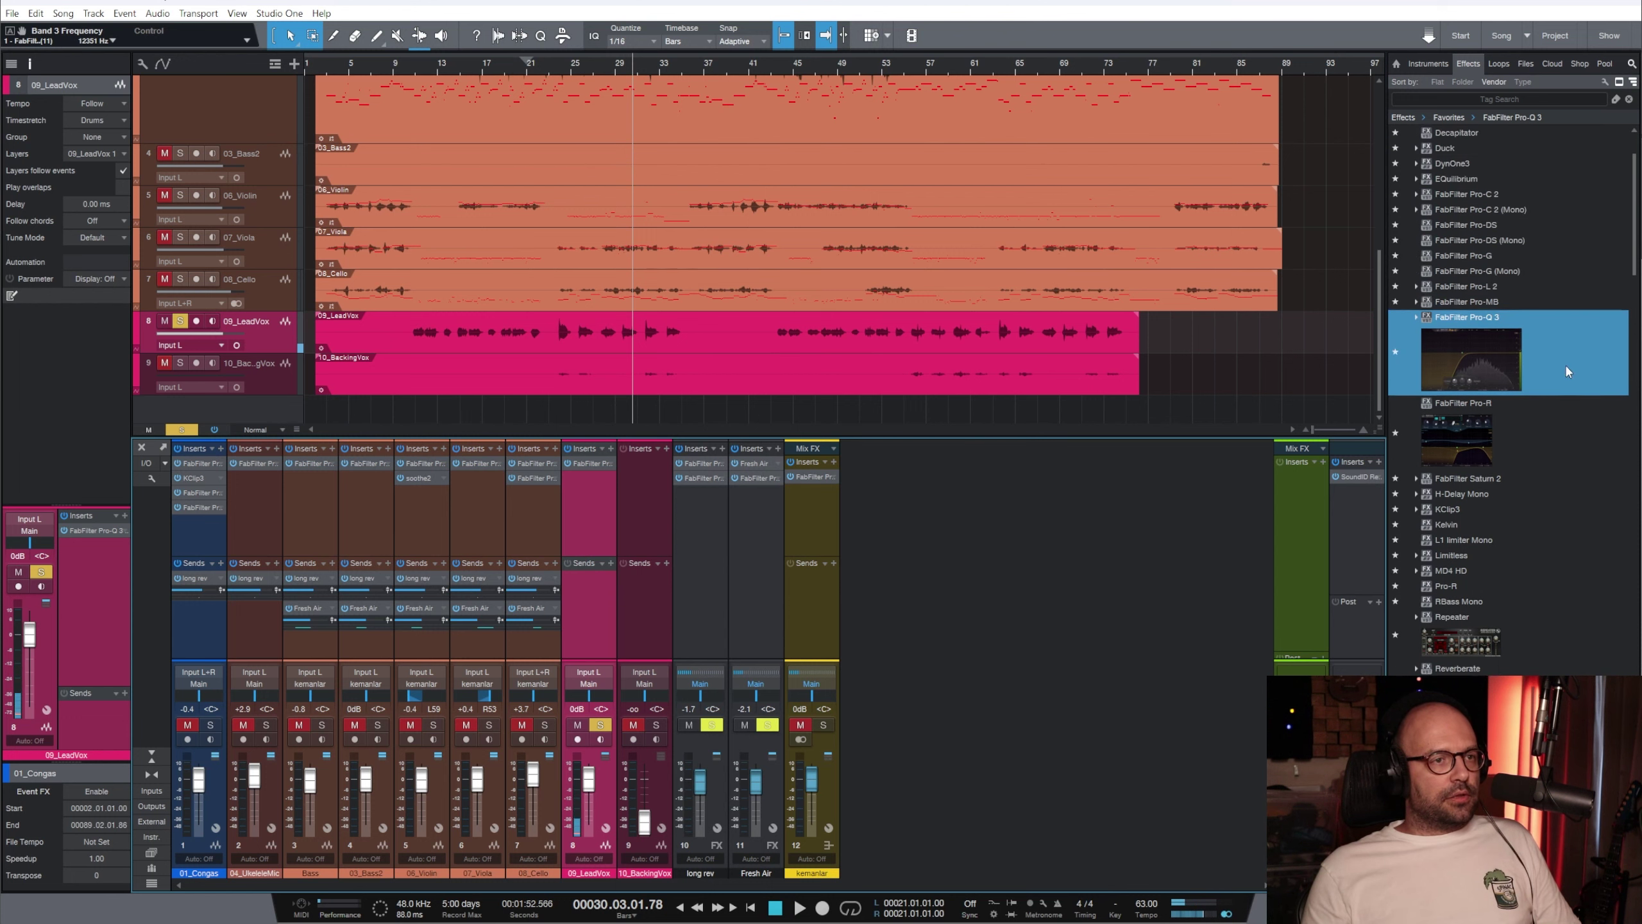
{"action": "scroll", "coordinate": [1565, 371], "scroll_direction": "down", "scroll_amount": 4}
{"action": "scroll", "coordinate": [1544, 406], "scroll_direction": "up", "scroll_amount": 3}
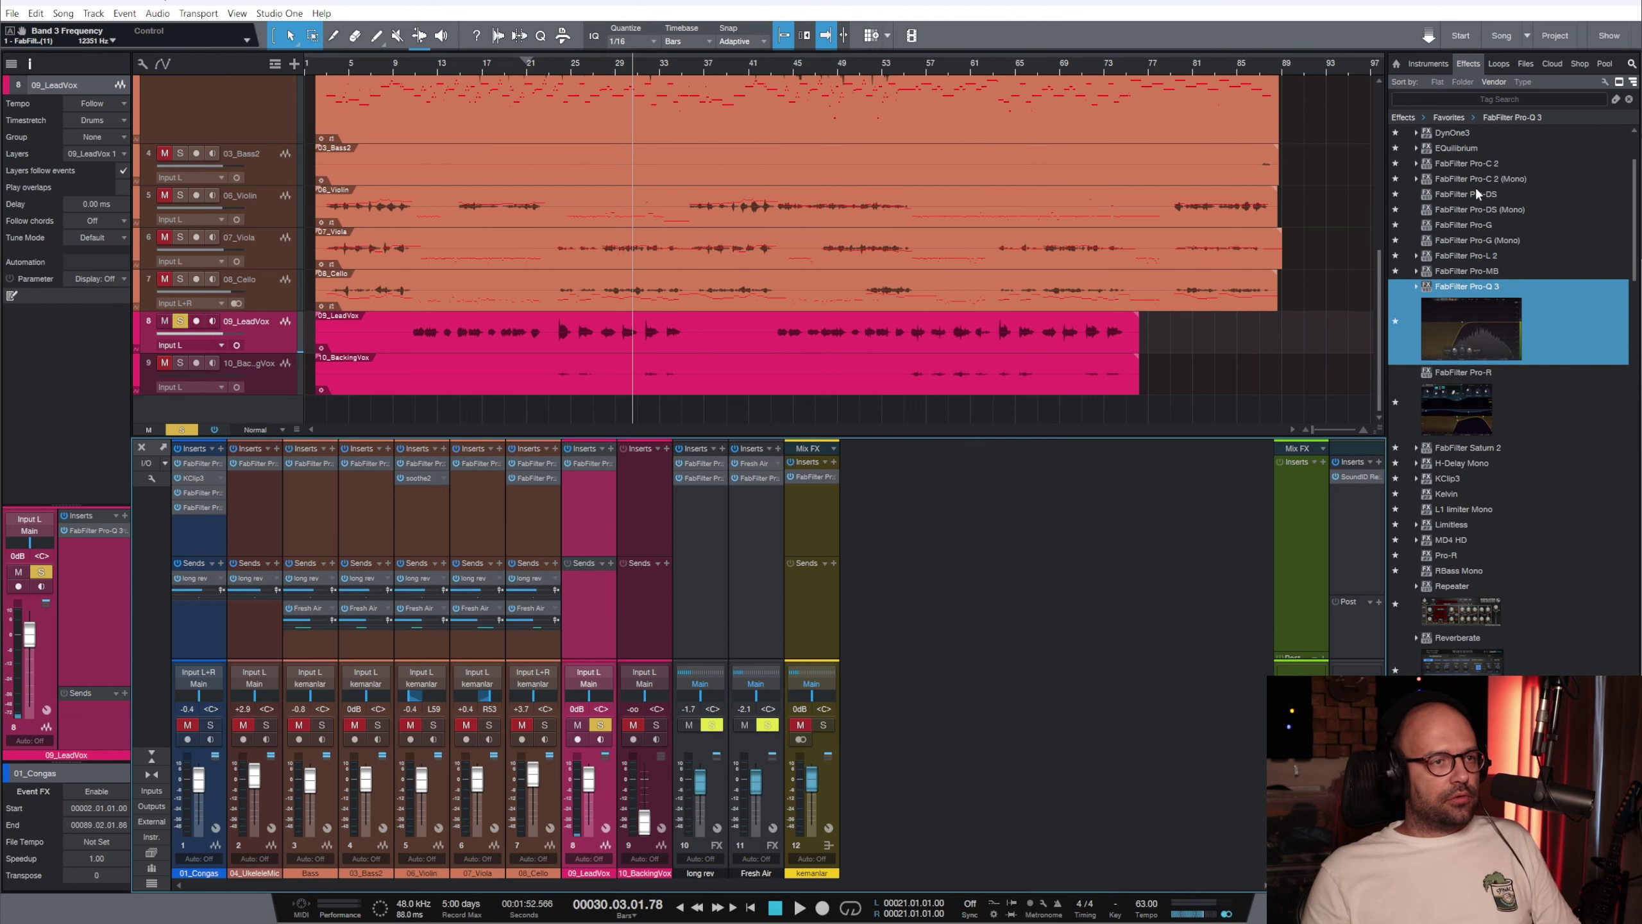
{"action": "left_click_drag", "start_coordinate": [1480, 178], "coordinate": [585, 479]}
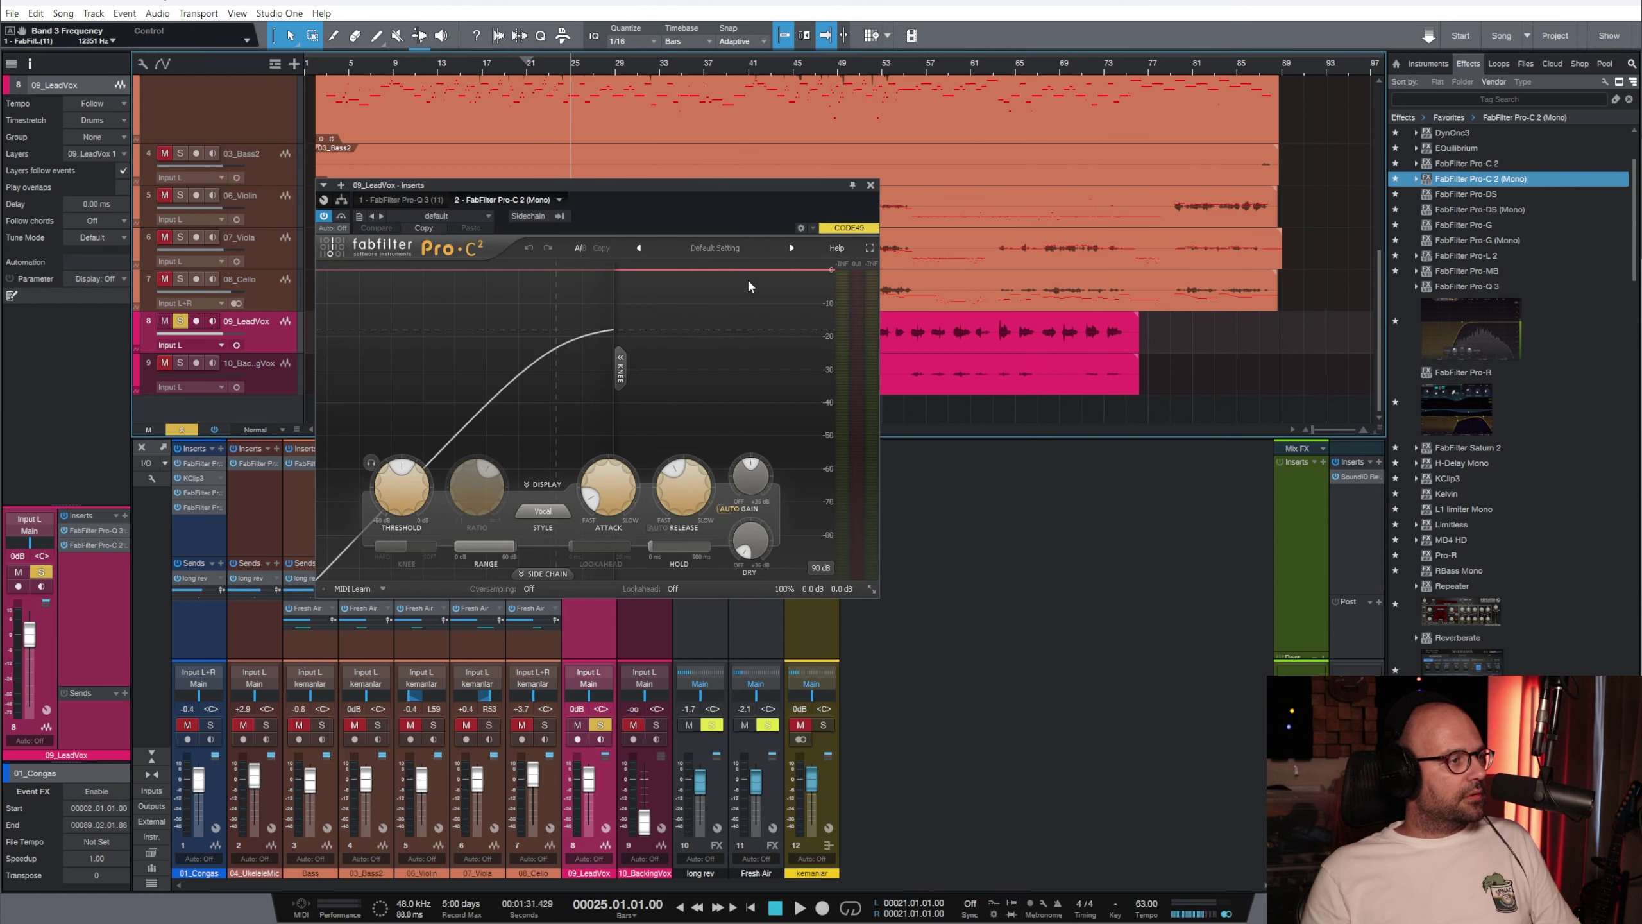
{"action": "key", "text": "space"}
{"action": "left_click_drag", "start_coordinate": [400, 493], "coordinate": [400, 483]}
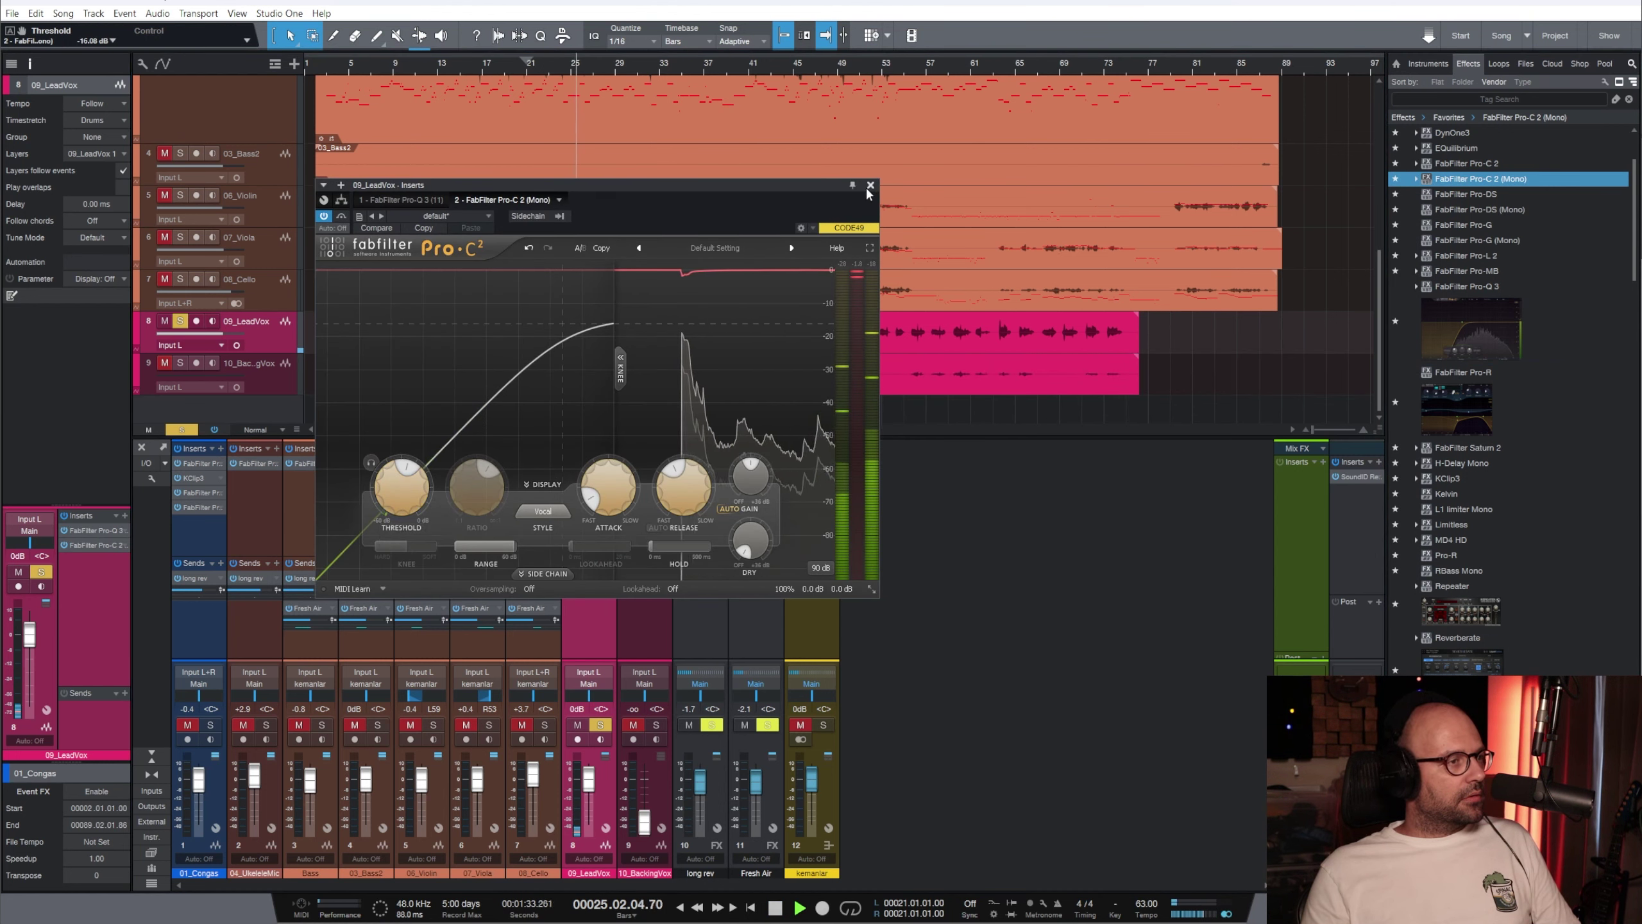
{"action": "left_click", "coordinate": [870, 186]}
{"action": "key", "text": "space"}
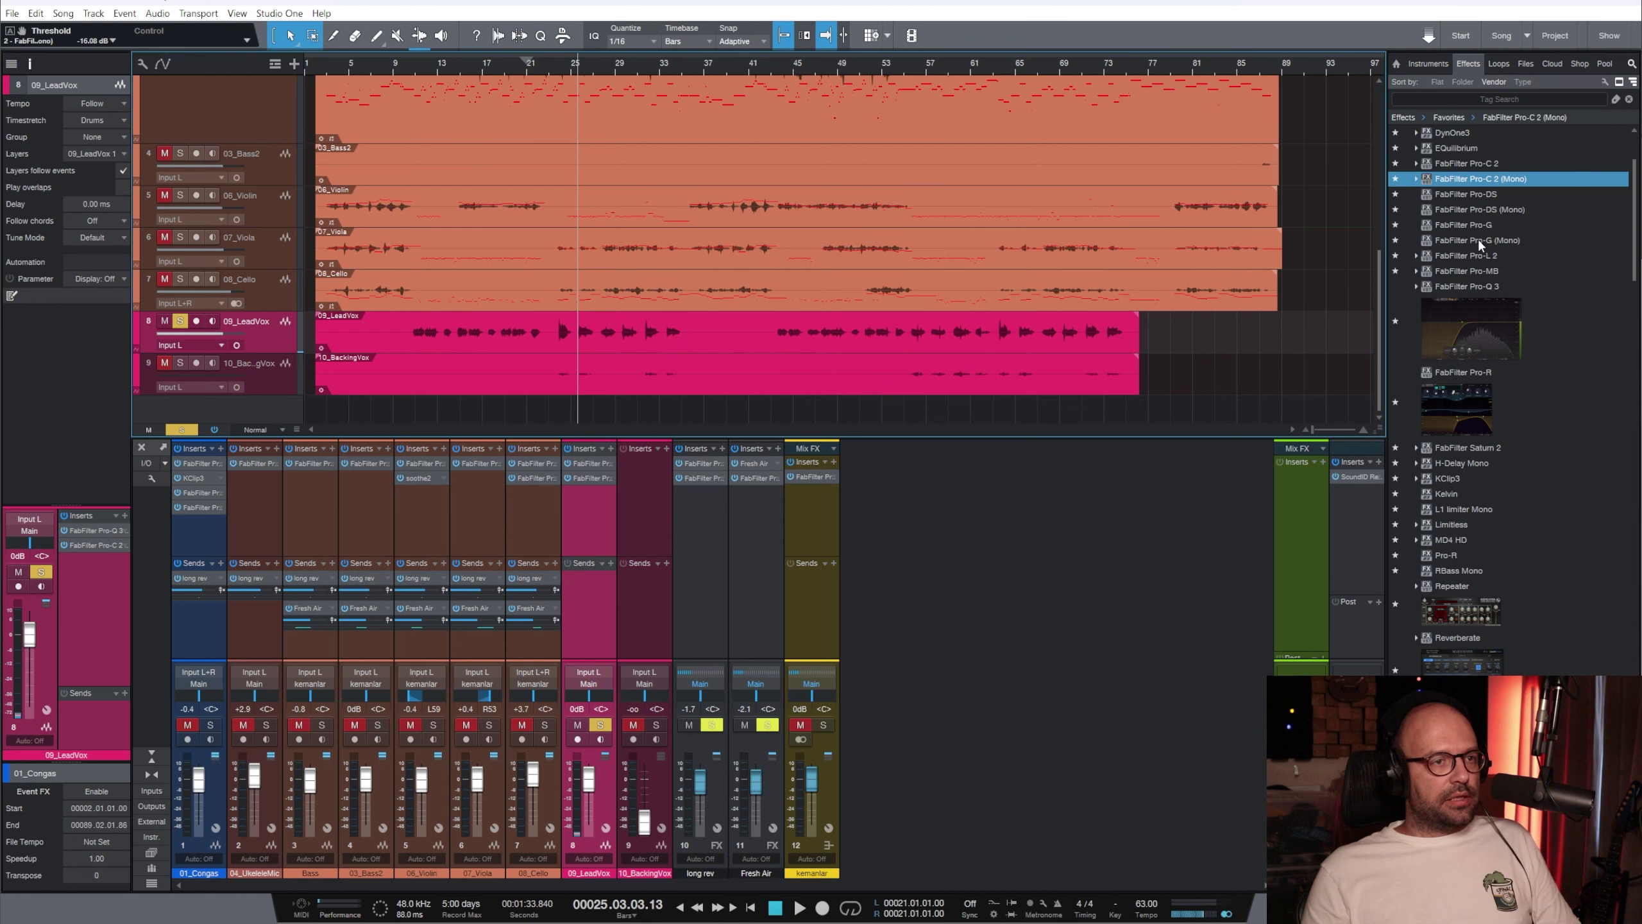
Insert FabFilter Pro-G (Mono) before the lead vocal's compressor and load its Vocal Allround preset
{"action": "left_click_drag", "start_coordinate": [1479, 241], "coordinate": [588, 478]}
{"action": "left_click_drag", "start_coordinate": [620, 180], "coordinate": [1190, 226]}
{"action": "left_click", "coordinate": [1216, 295]}
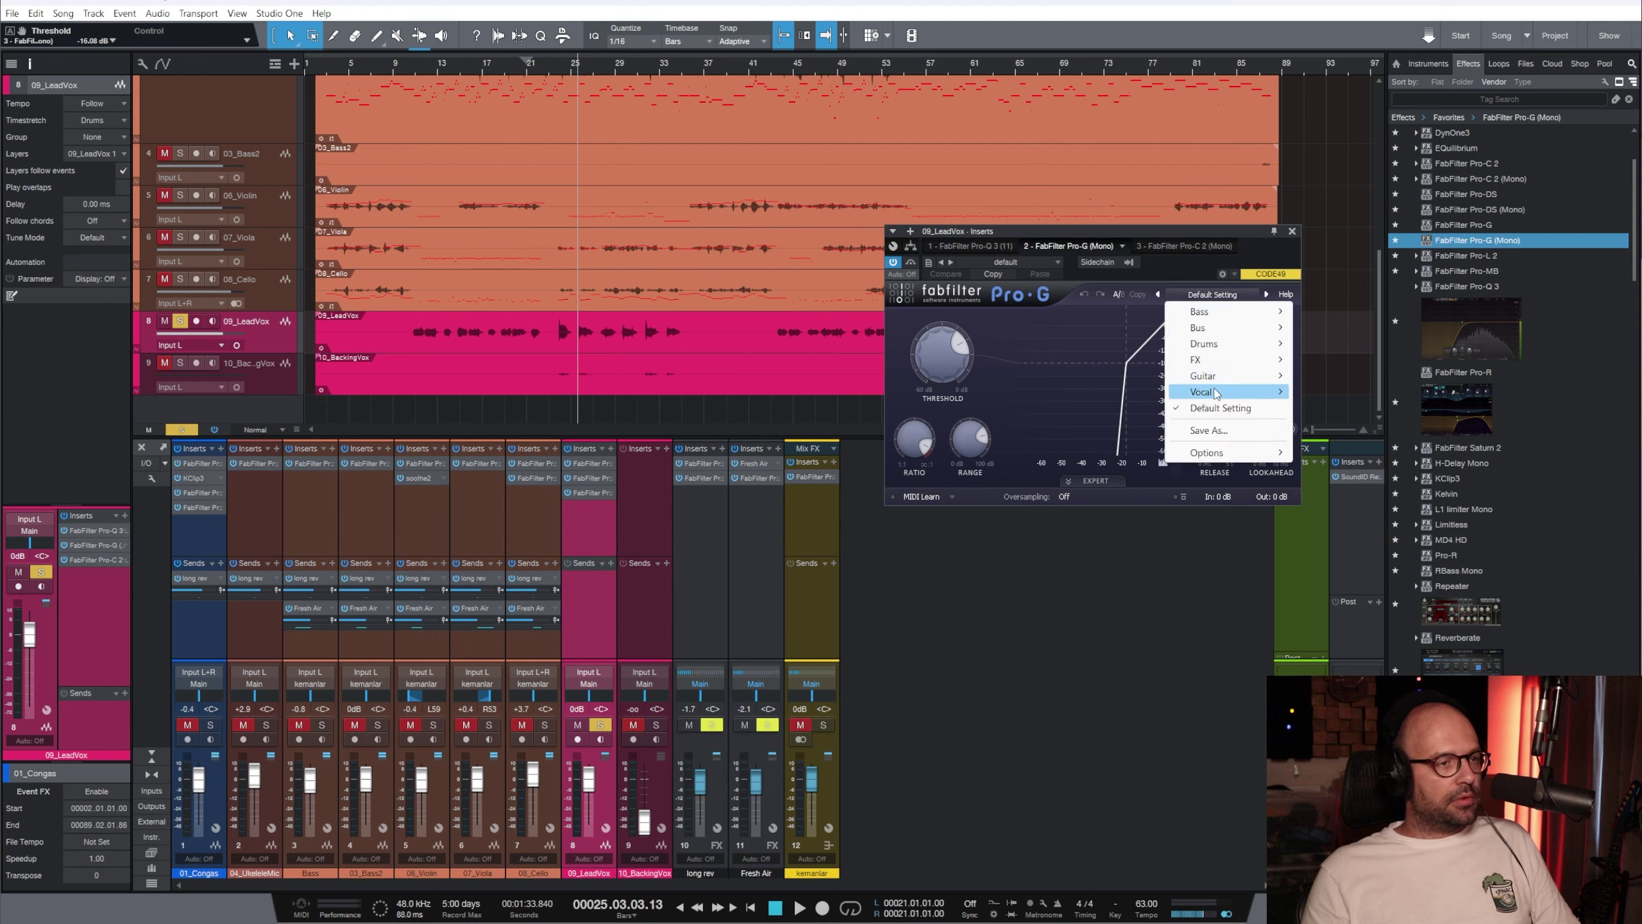
{"action": "mouse_move", "coordinate": [1219, 392]}
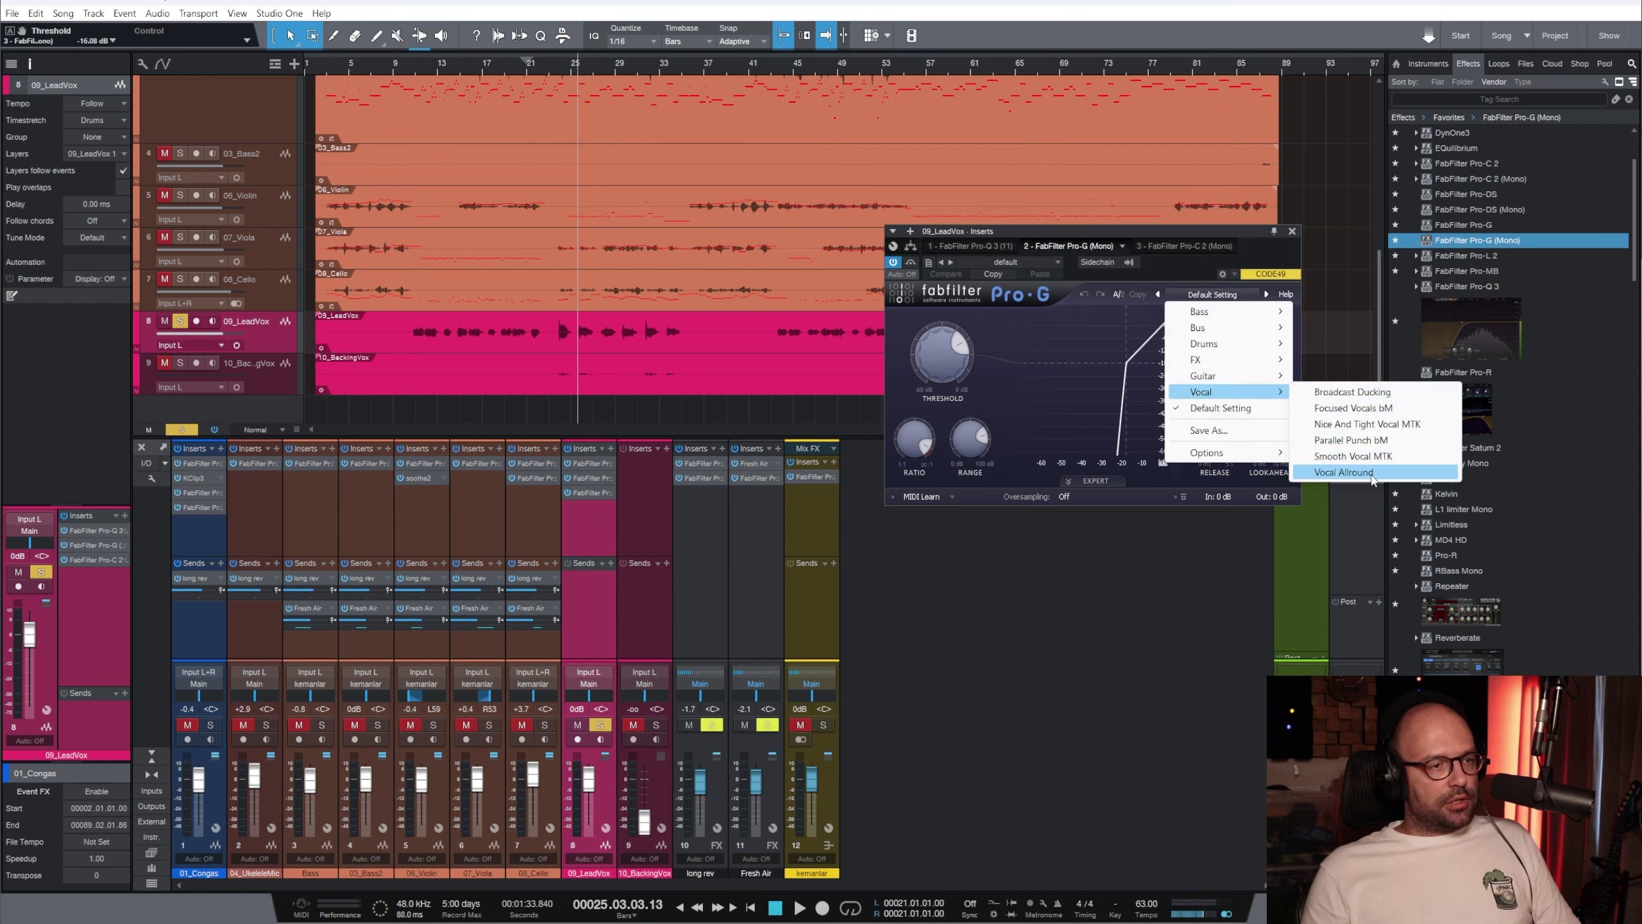
{"action": "left_click", "coordinate": [1345, 472]}
Set the vocal gate's threshold to about -22.4 dB and reduce its range while the vocal plays
{"action": "key", "text": "space"}
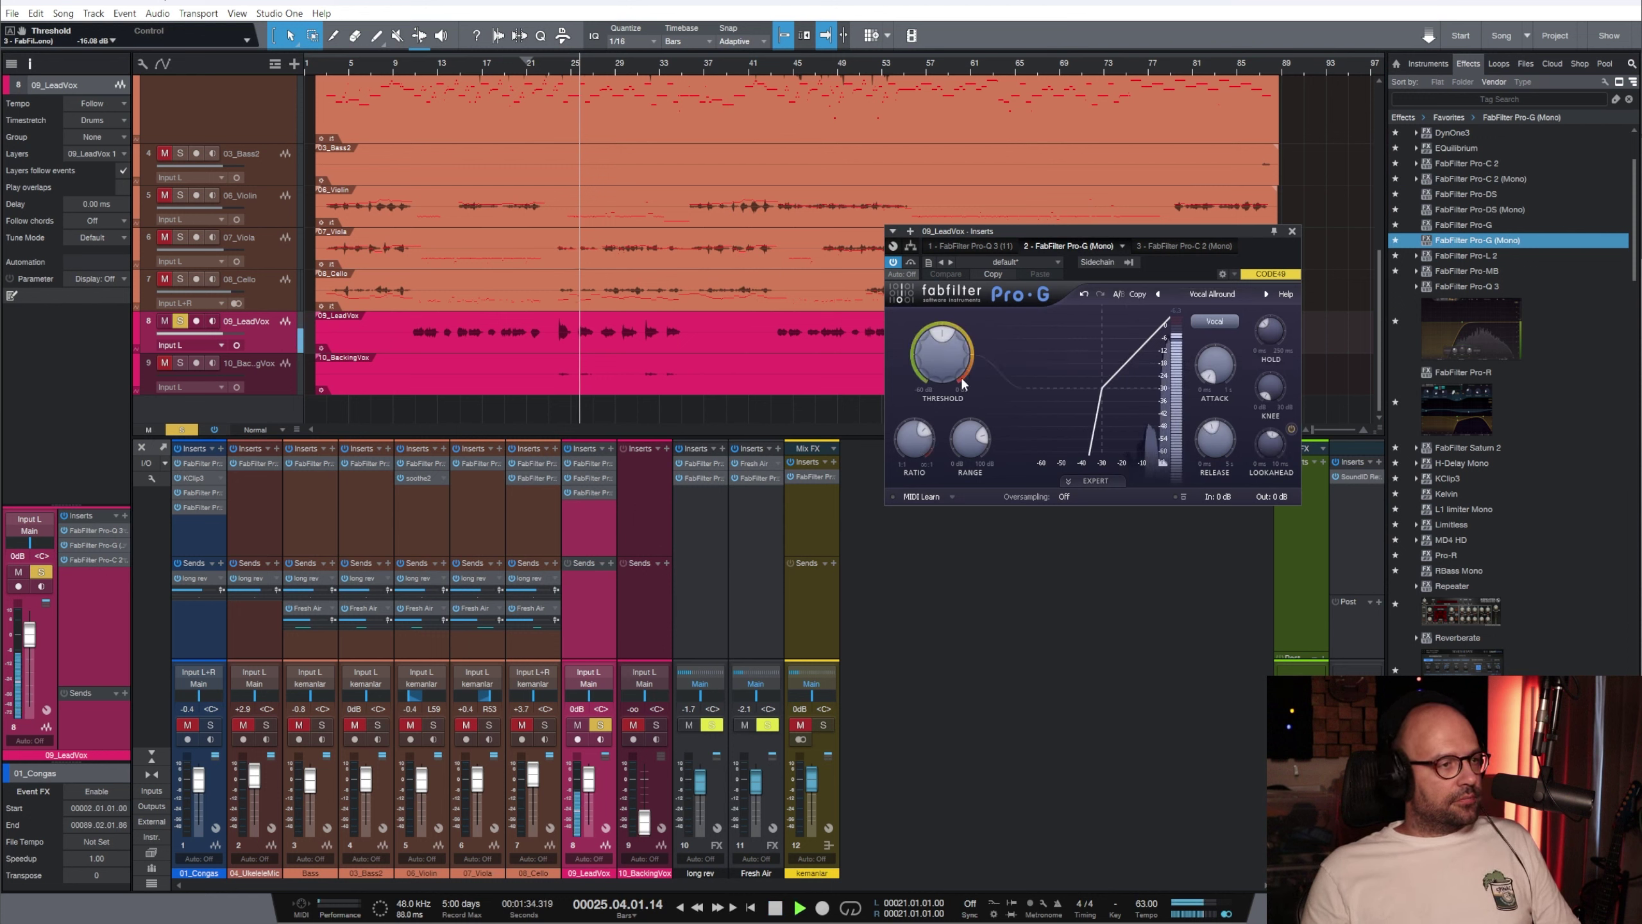
{"action": "left_click_drag", "start_coordinate": [952, 372], "coordinate": [956, 354]}
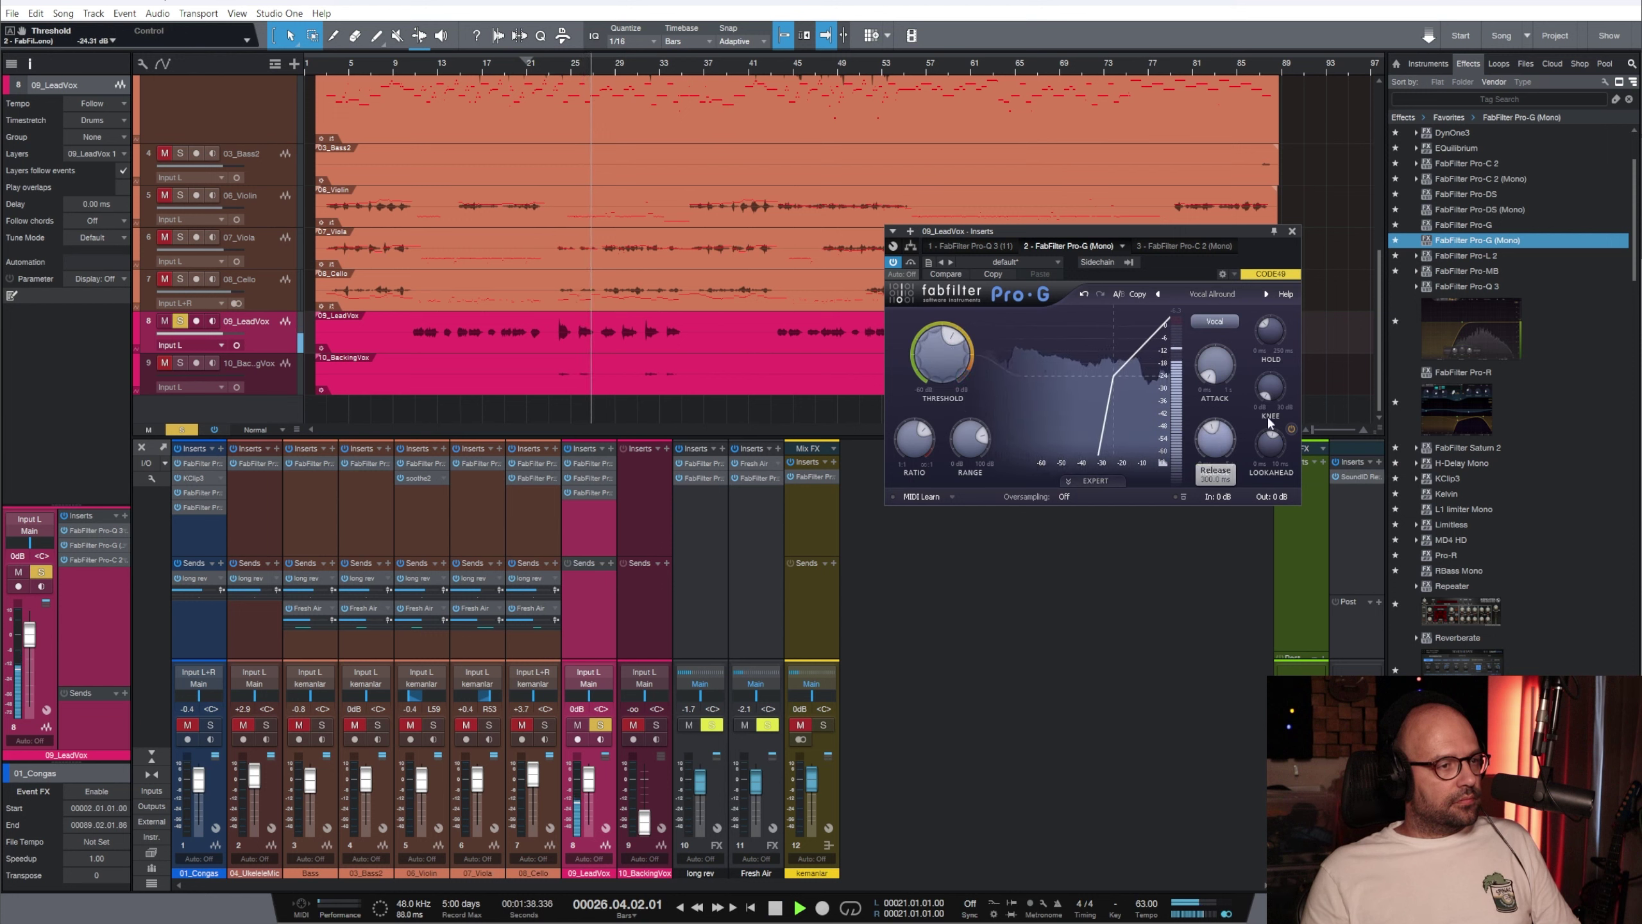
{"action": "left_click_drag", "start_coordinate": [971, 446], "coordinate": [970, 456]}
{"action": "left_click_drag", "start_coordinate": [950, 354], "coordinate": [950, 348]}
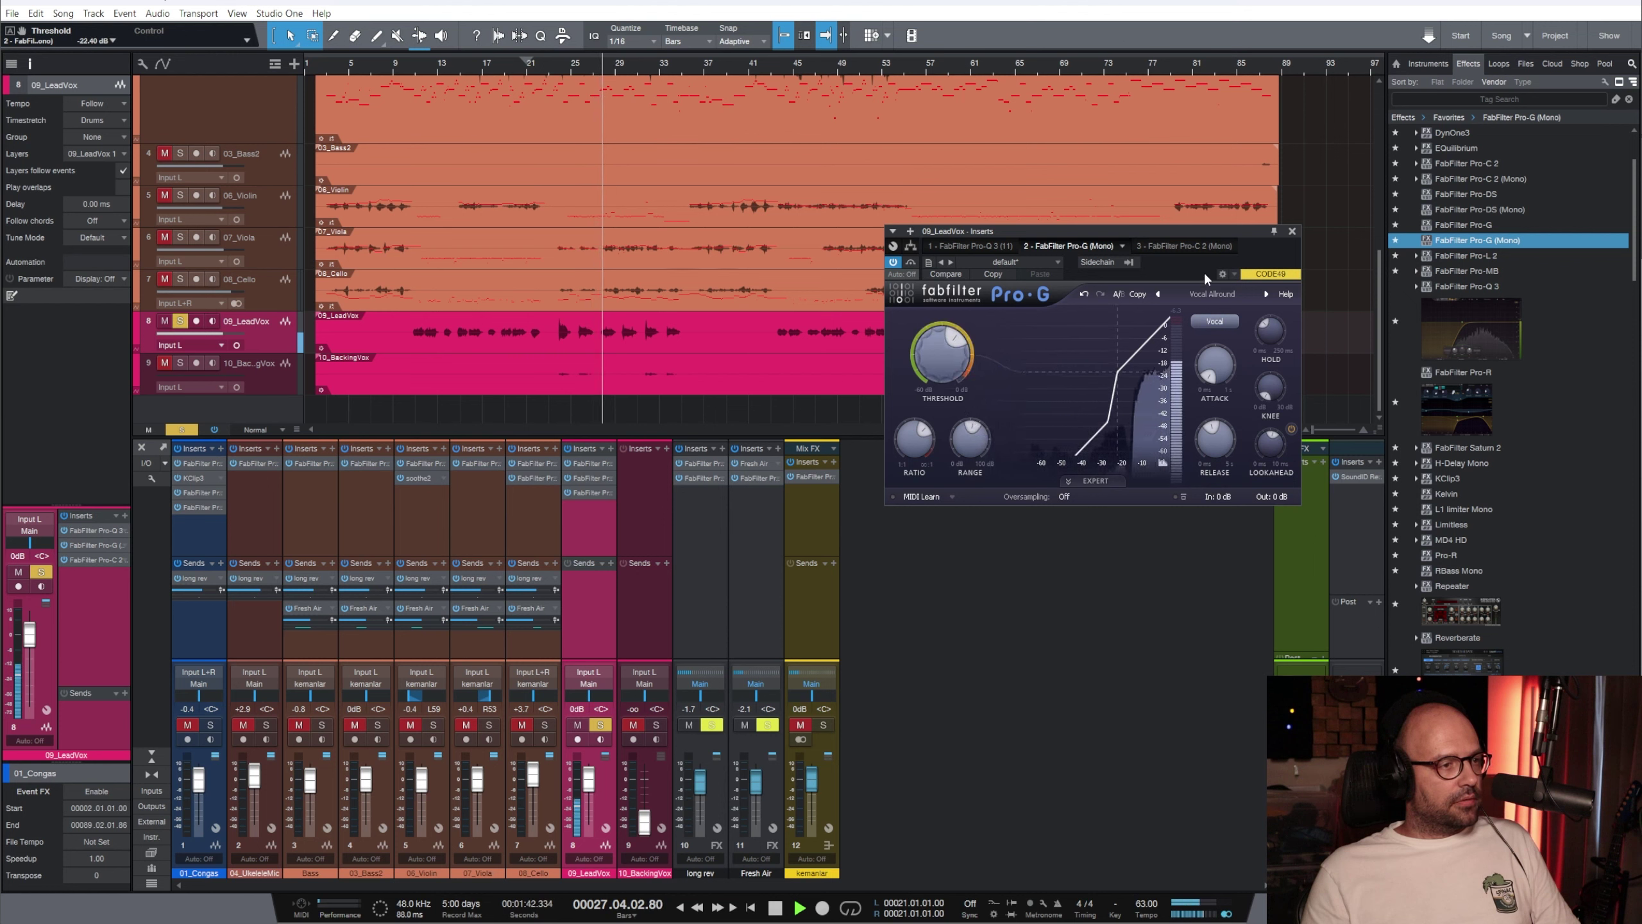
{"action": "left_click", "coordinate": [1292, 232]}
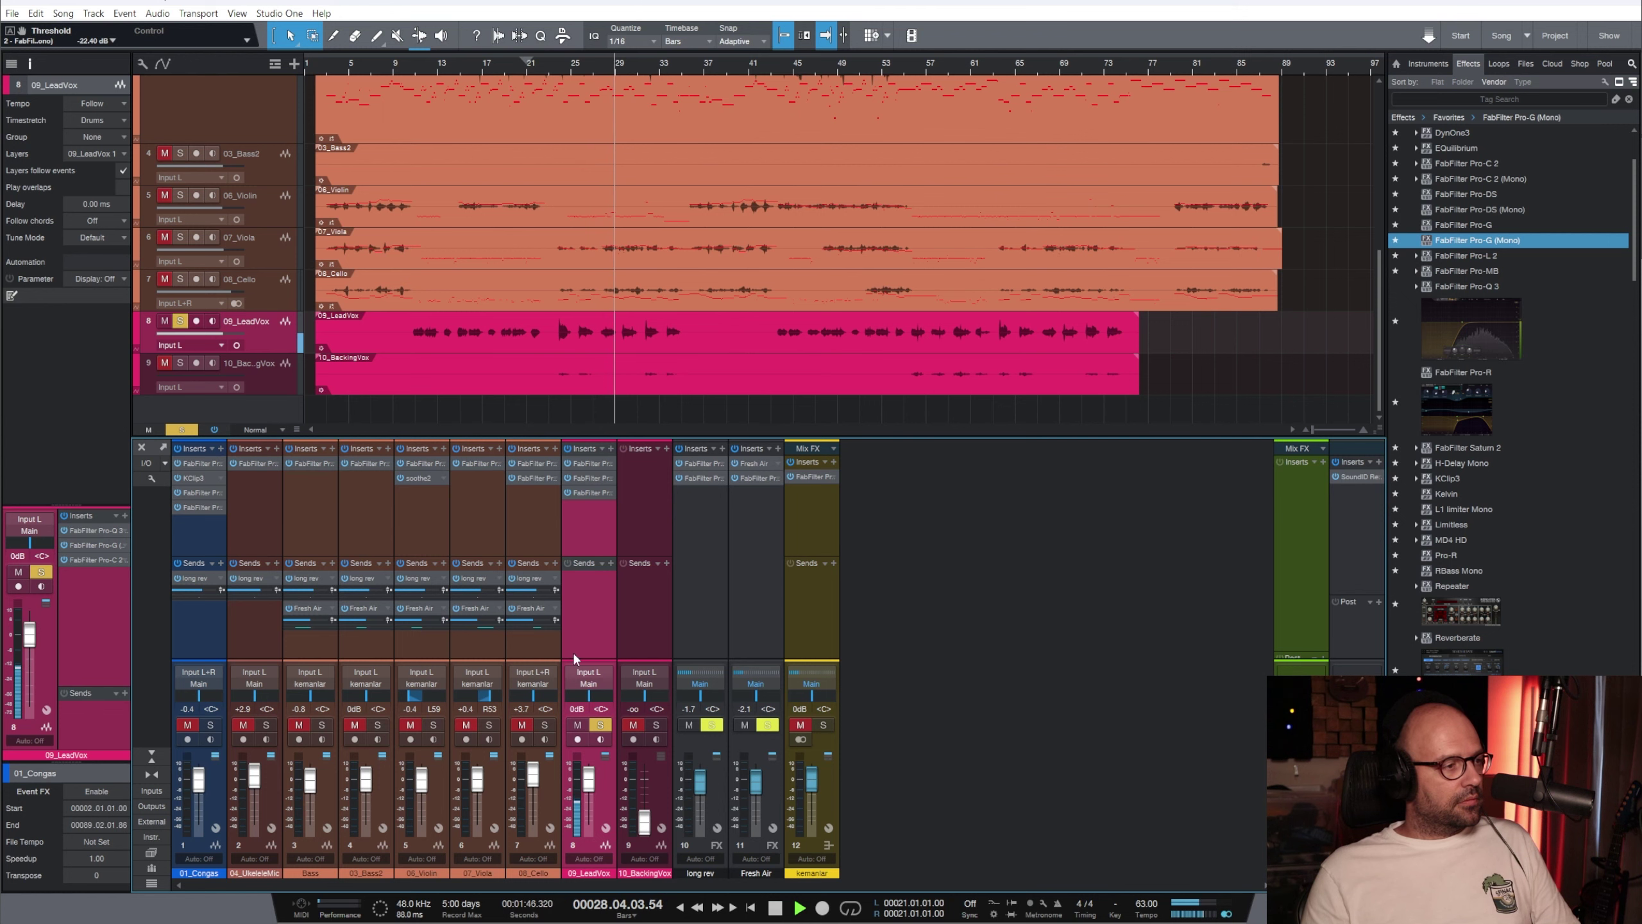
Copy the cello channel's long rev send to the lead vocal channel
{"action": "left_click_drag", "start_coordinate": [525, 581], "coordinate": [596, 591]}
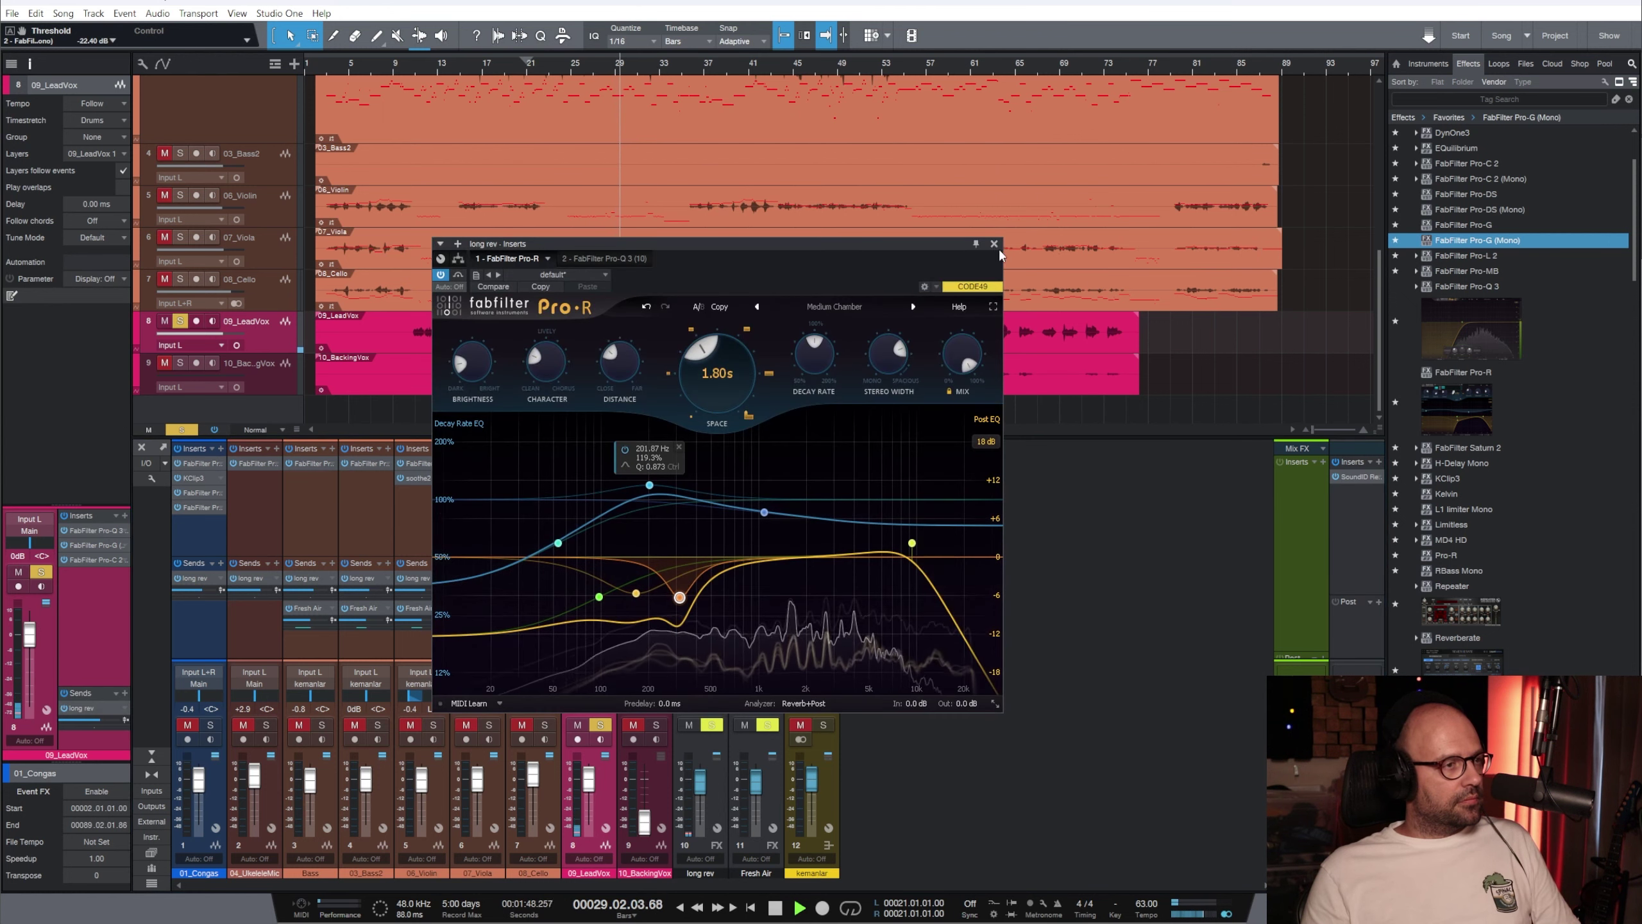
{"action": "left_click", "coordinate": [995, 247]}
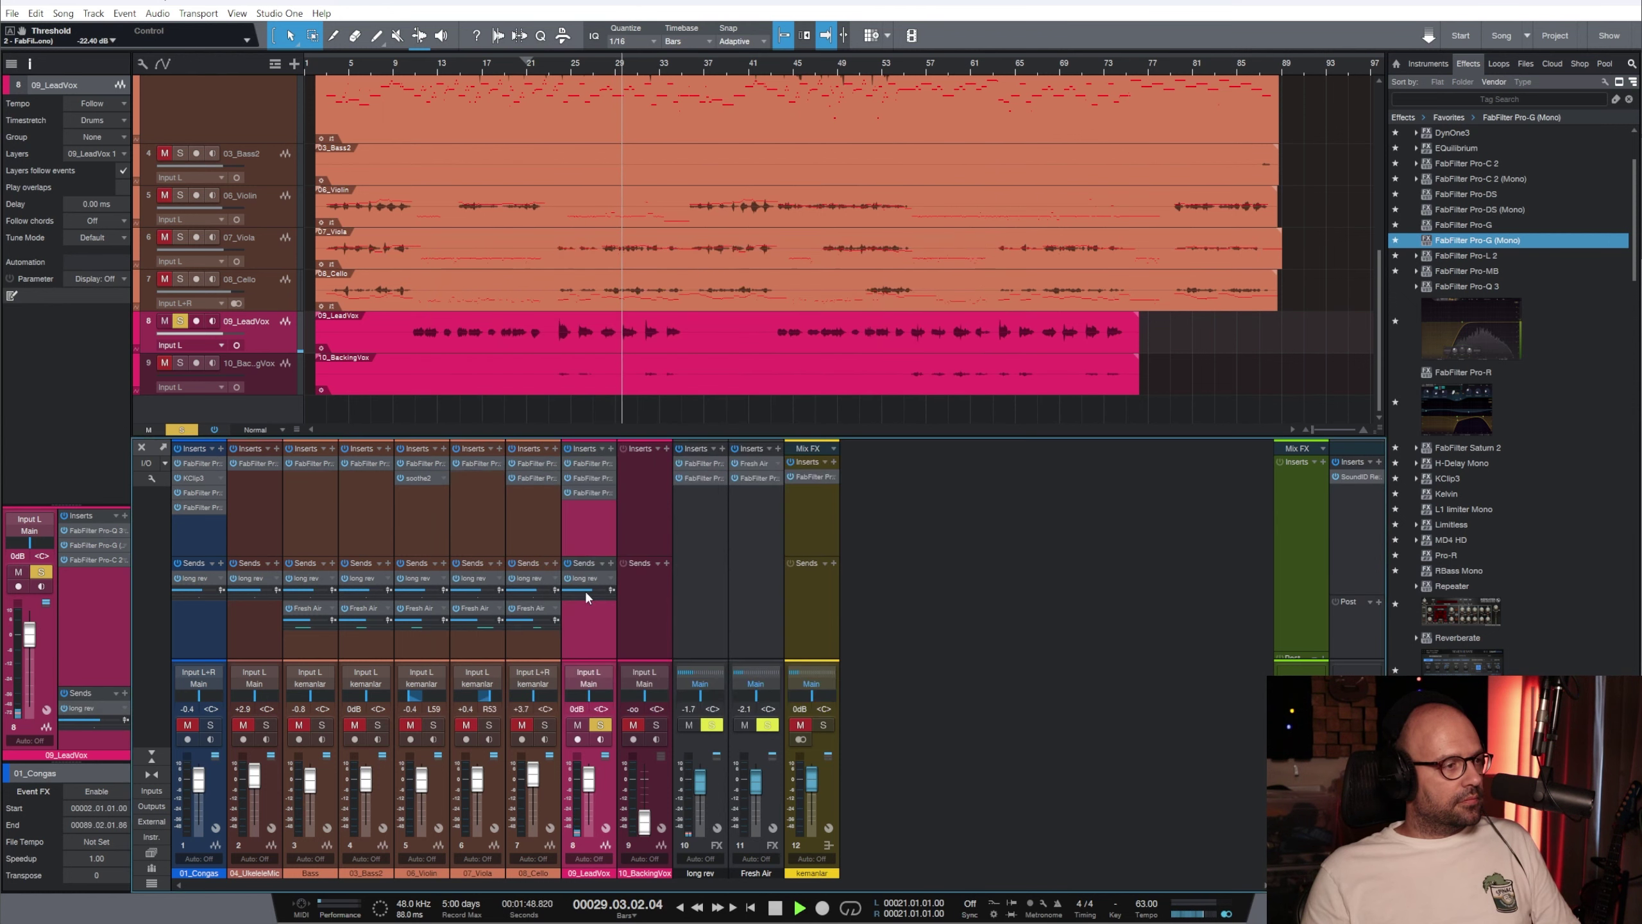
Unsolo the lead vocal and raise its level to +0.8 dB while replaying the full mix
{"action": "left_click", "coordinate": [600, 724]}
{"action": "left_click", "coordinate": [584, 68]}
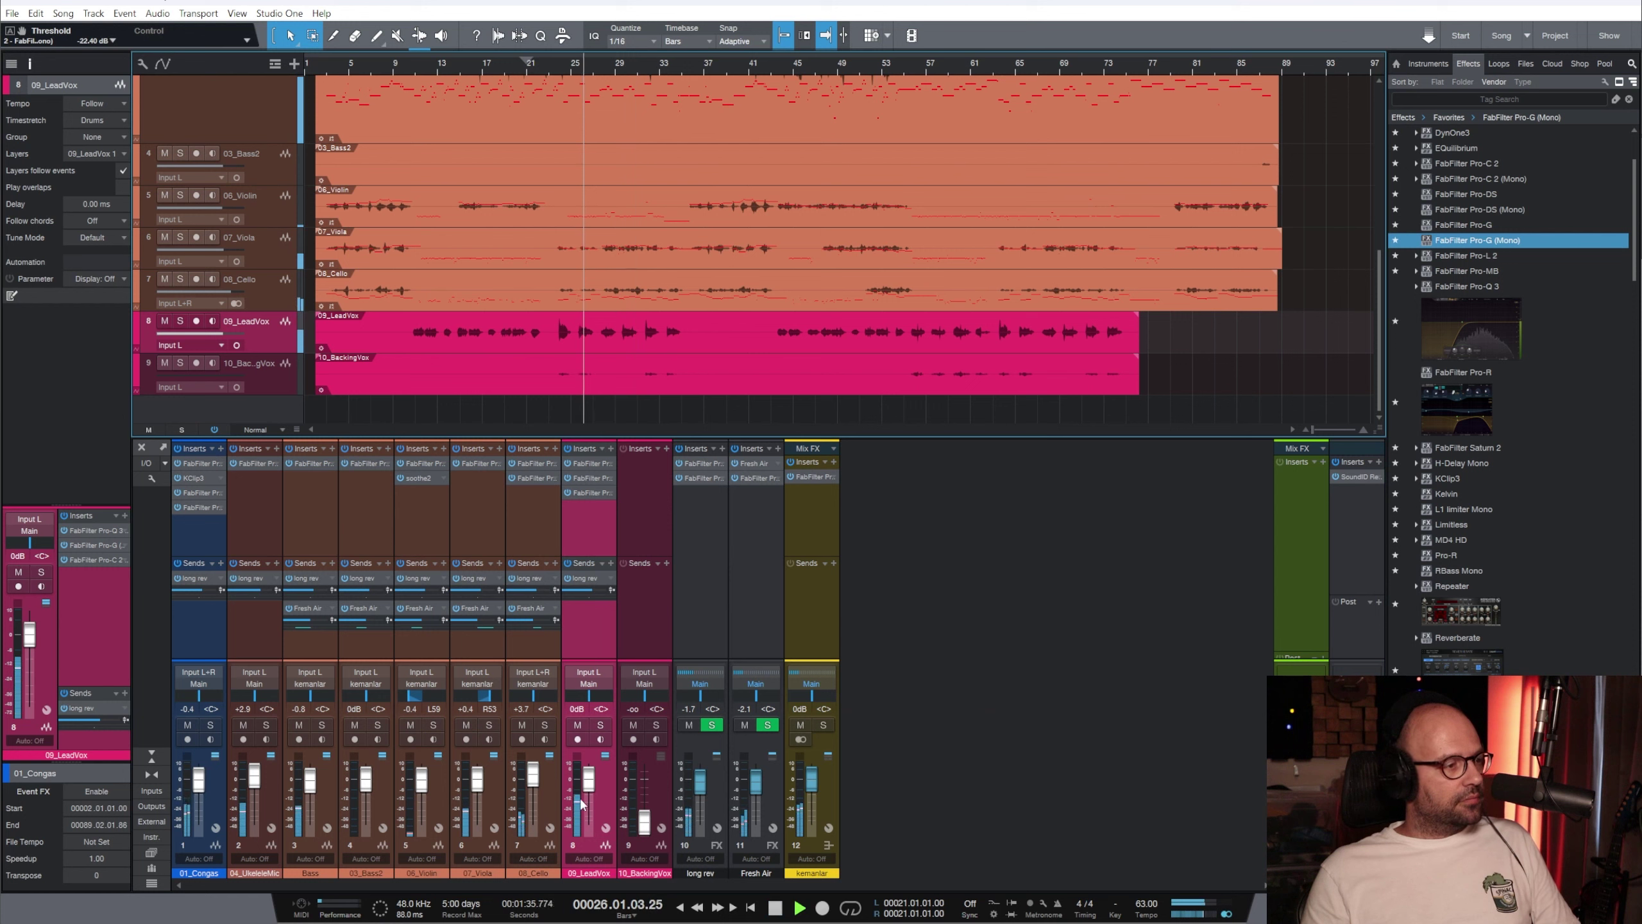
{"action": "left_click", "coordinate": [603, 513]}
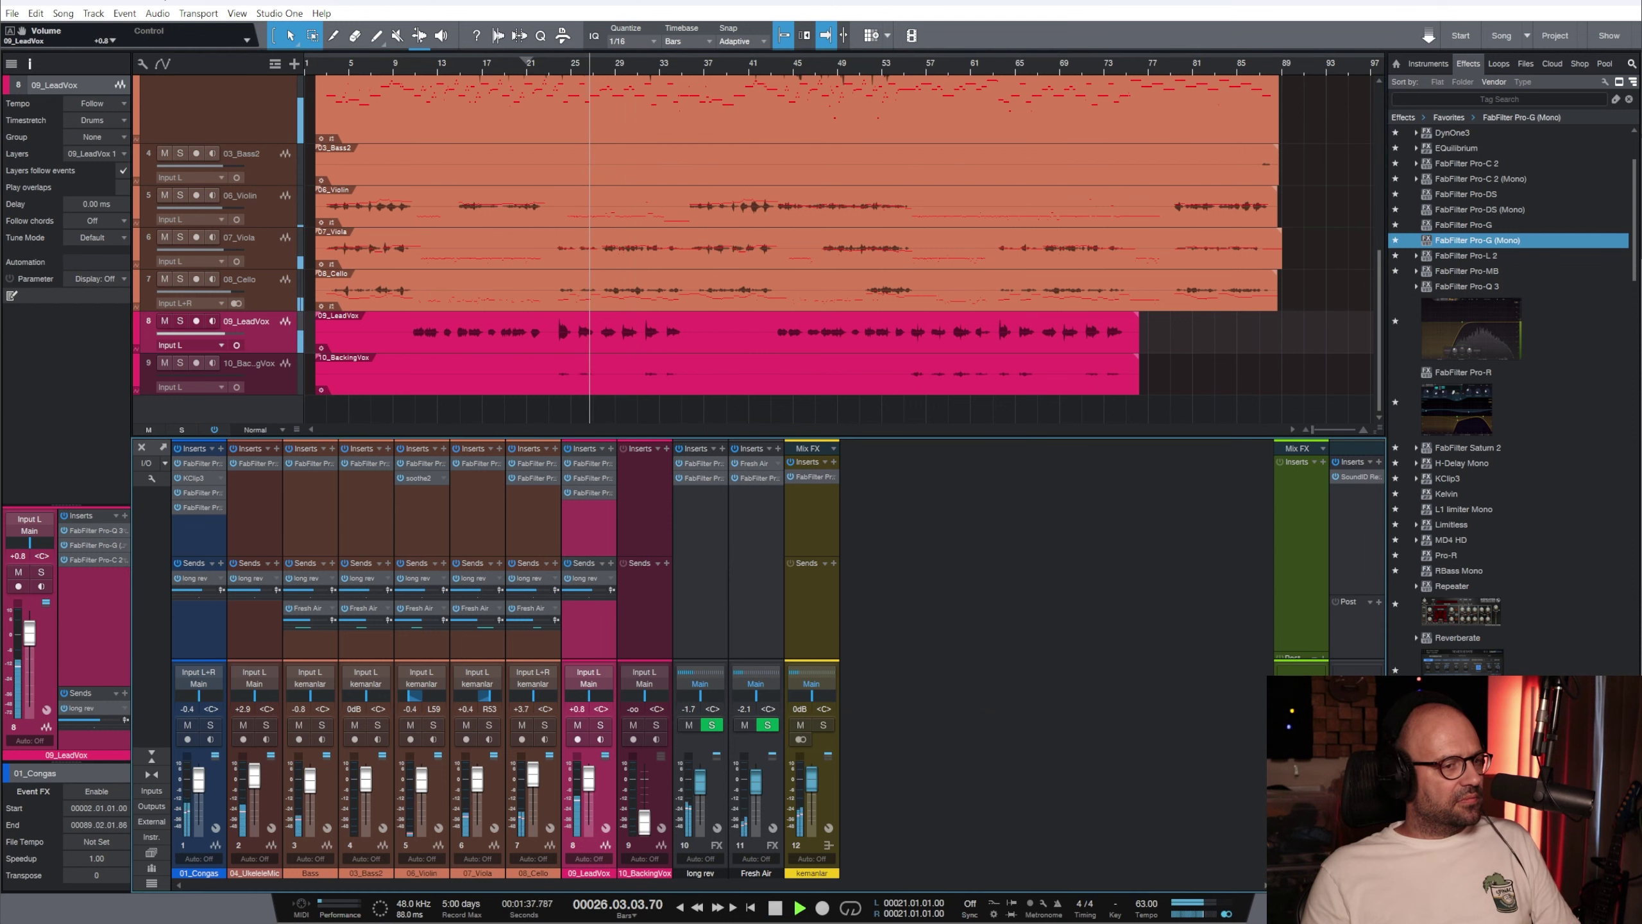
Insert soothe2 as the last effect on the lead vocal and move its low cut to about 1.5 kHz
{"action": "left_click_drag", "start_coordinate": [1455, 832], "coordinate": [578, 523]}
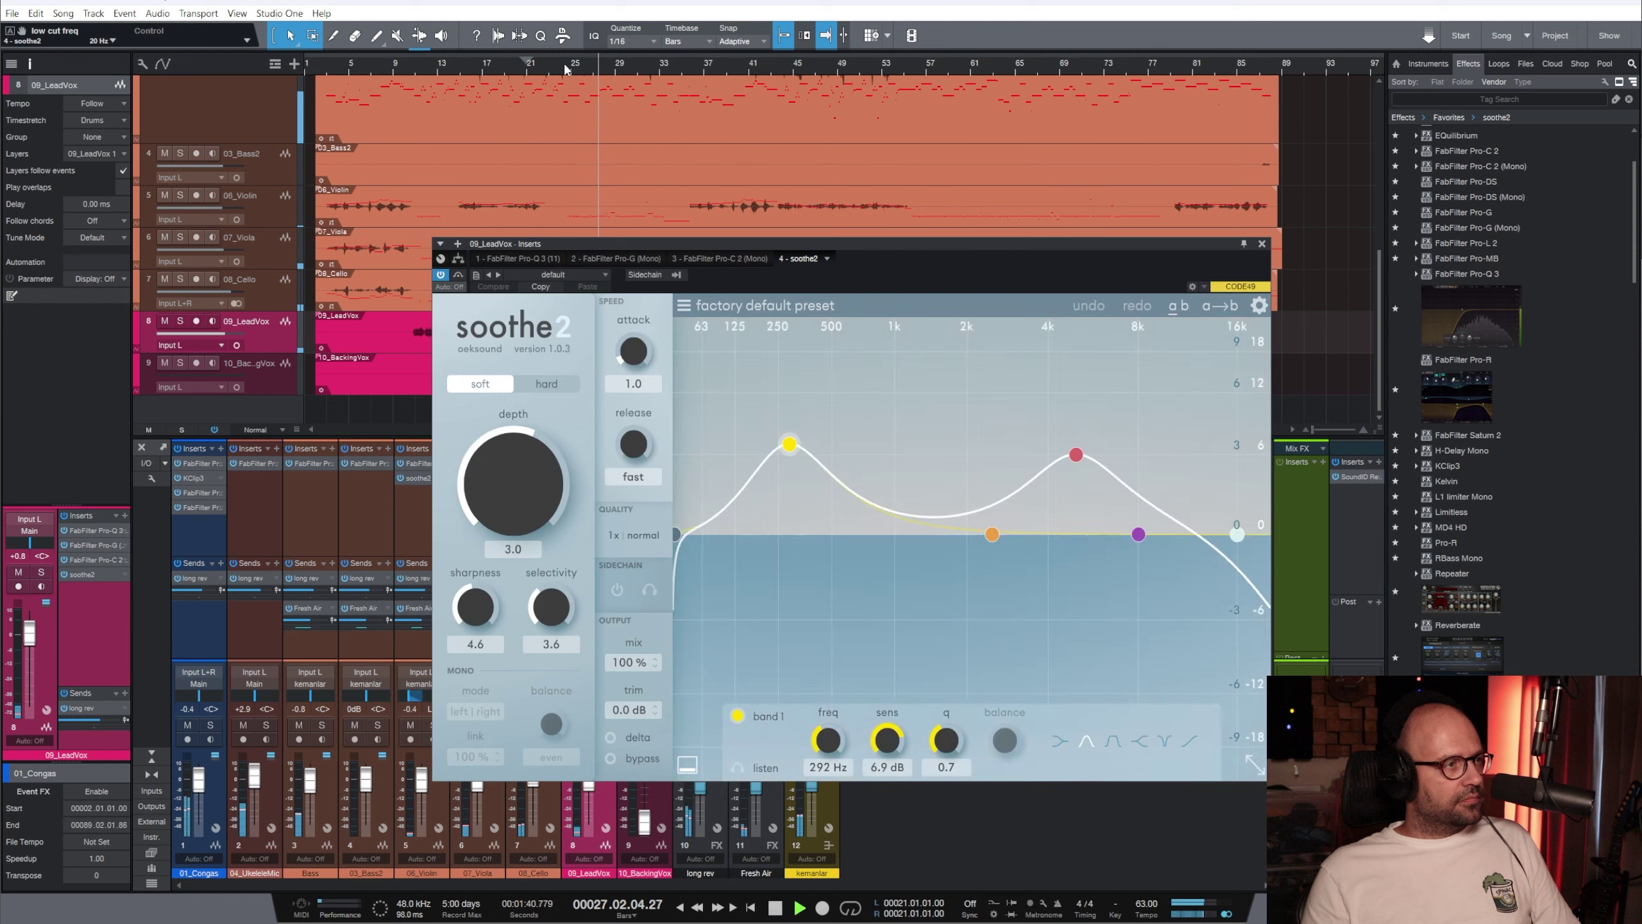
{"action": "left_click", "coordinate": [563, 63]}
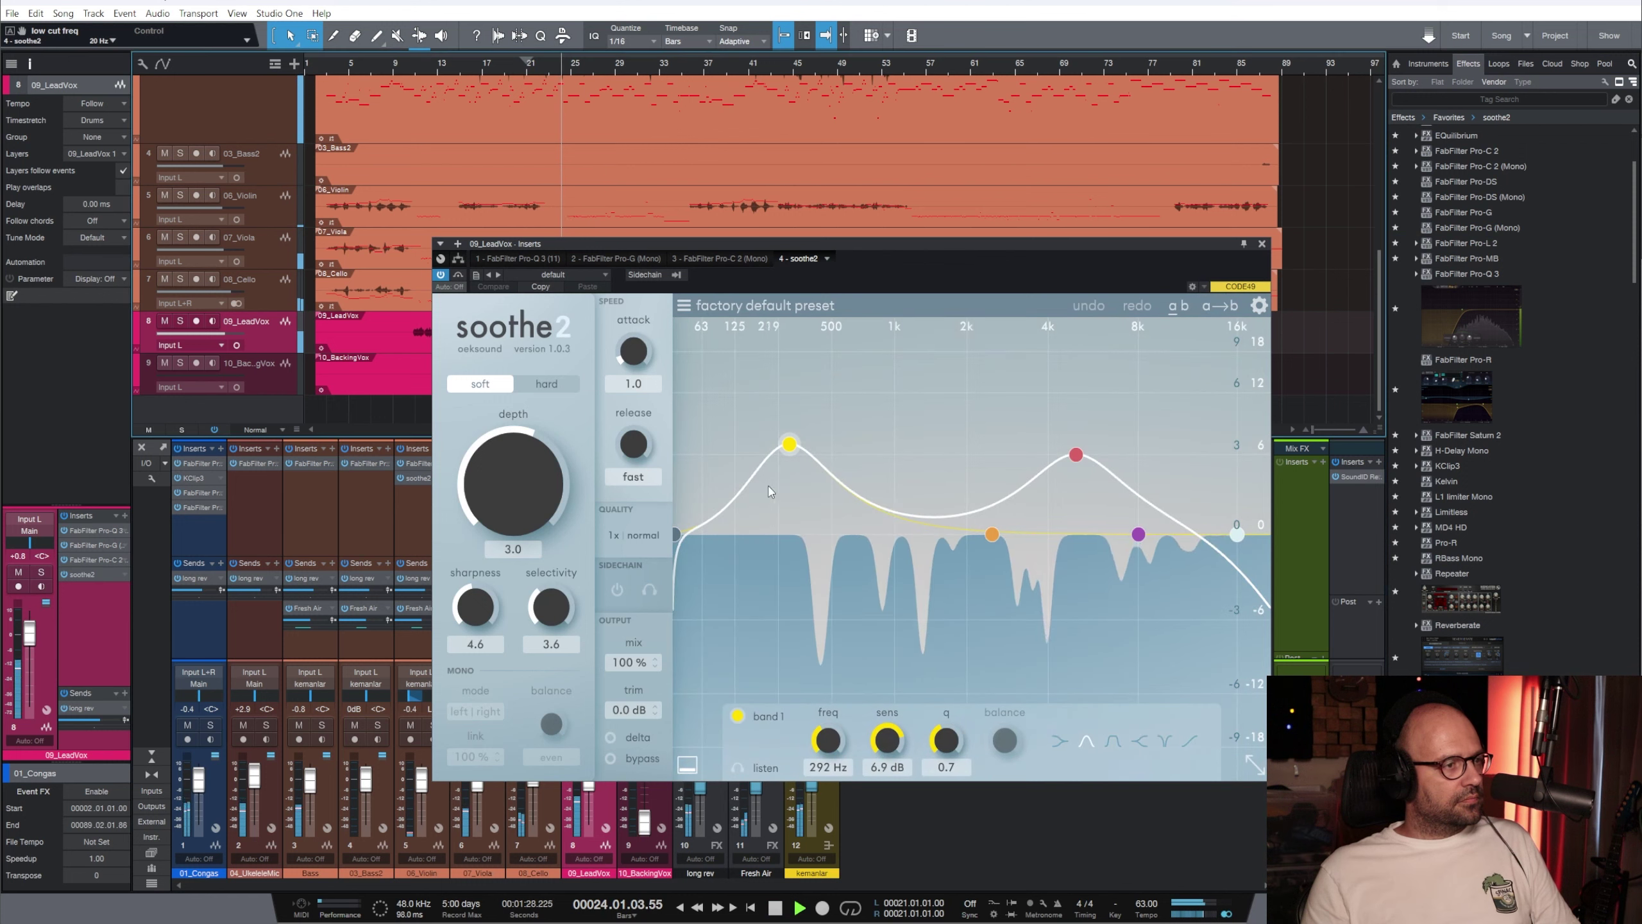
{"action": "left_click_drag", "start_coordinate": [685, 541], "coordinate": [942, 535]}
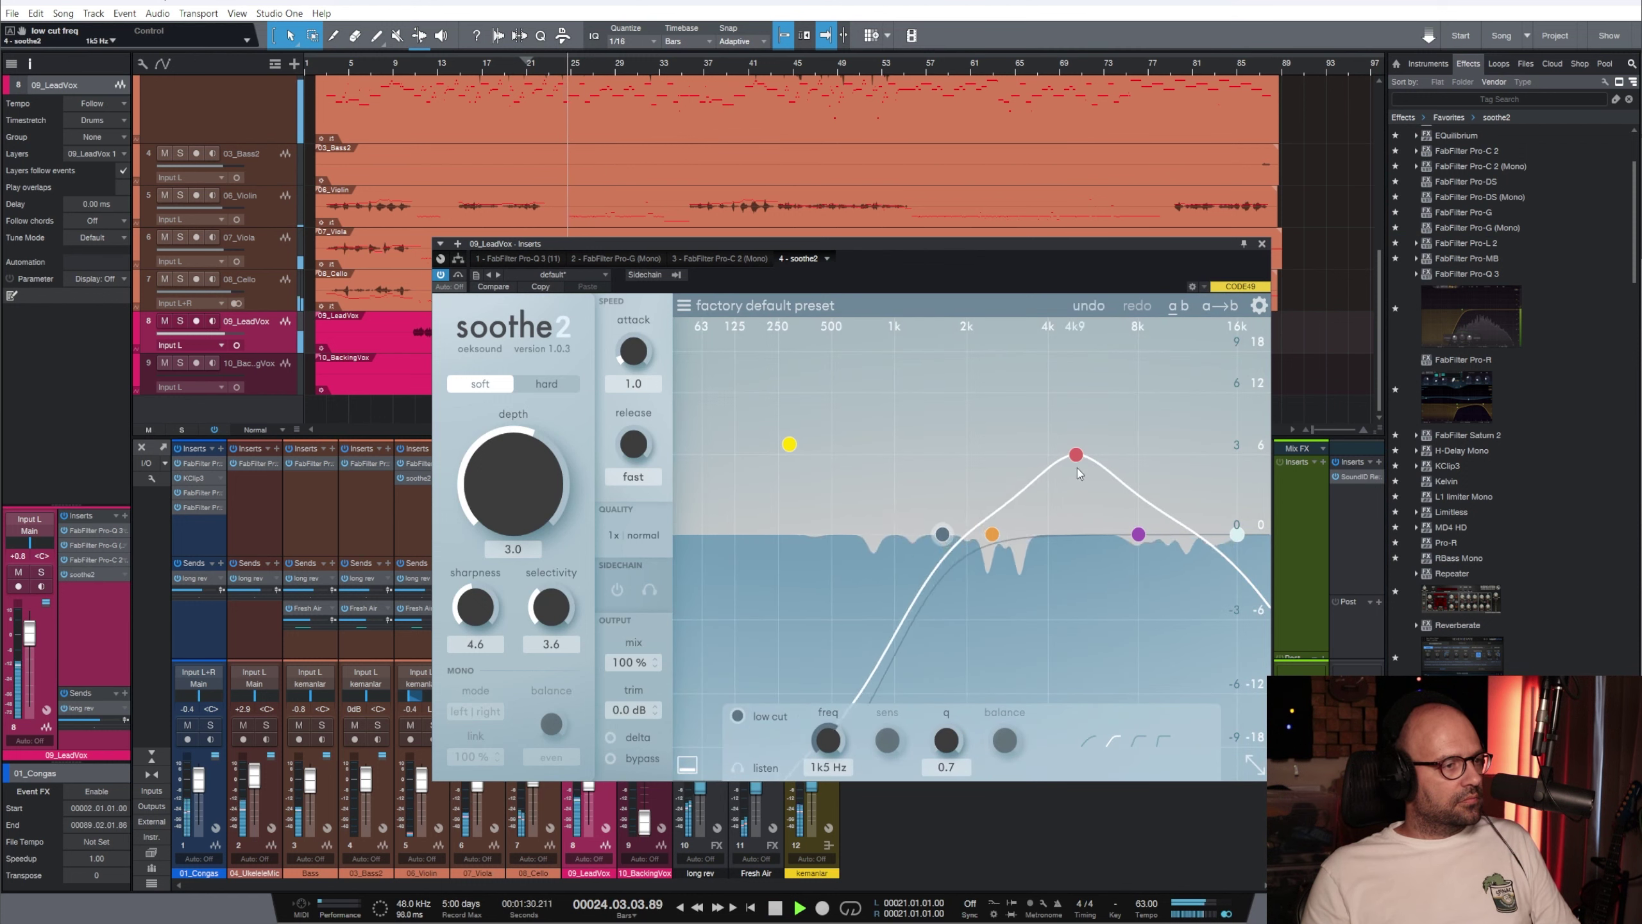
Move soothe2's red band to about 2 kHz, slightly reduce its sensitivity, and lower both the high cut and low cut frequencies
{"action": "left_click_drag", "start_coordinate": [1076, 454], "coordinate": [969, 449]}
{"action": "left_click_drag", "start_coordinate": [1236, 535], "coordinate": [1170, 534]}
{"action": "left_click_drag", "start_coordinate": [945, 536], "coordinate": [898, 535]}
{"action": "mouse_move", "coordinate": [970, 449]}
{"action": "left_mouse_down"}
{"action": "mouse_move", "coordinate": [955, 451]}
{"action": "mouse_move", "coordinate": [968, 458]}
{"action": "left_mouse_up"}
{"action": "left_click", "coordinate": [1261, 244]}
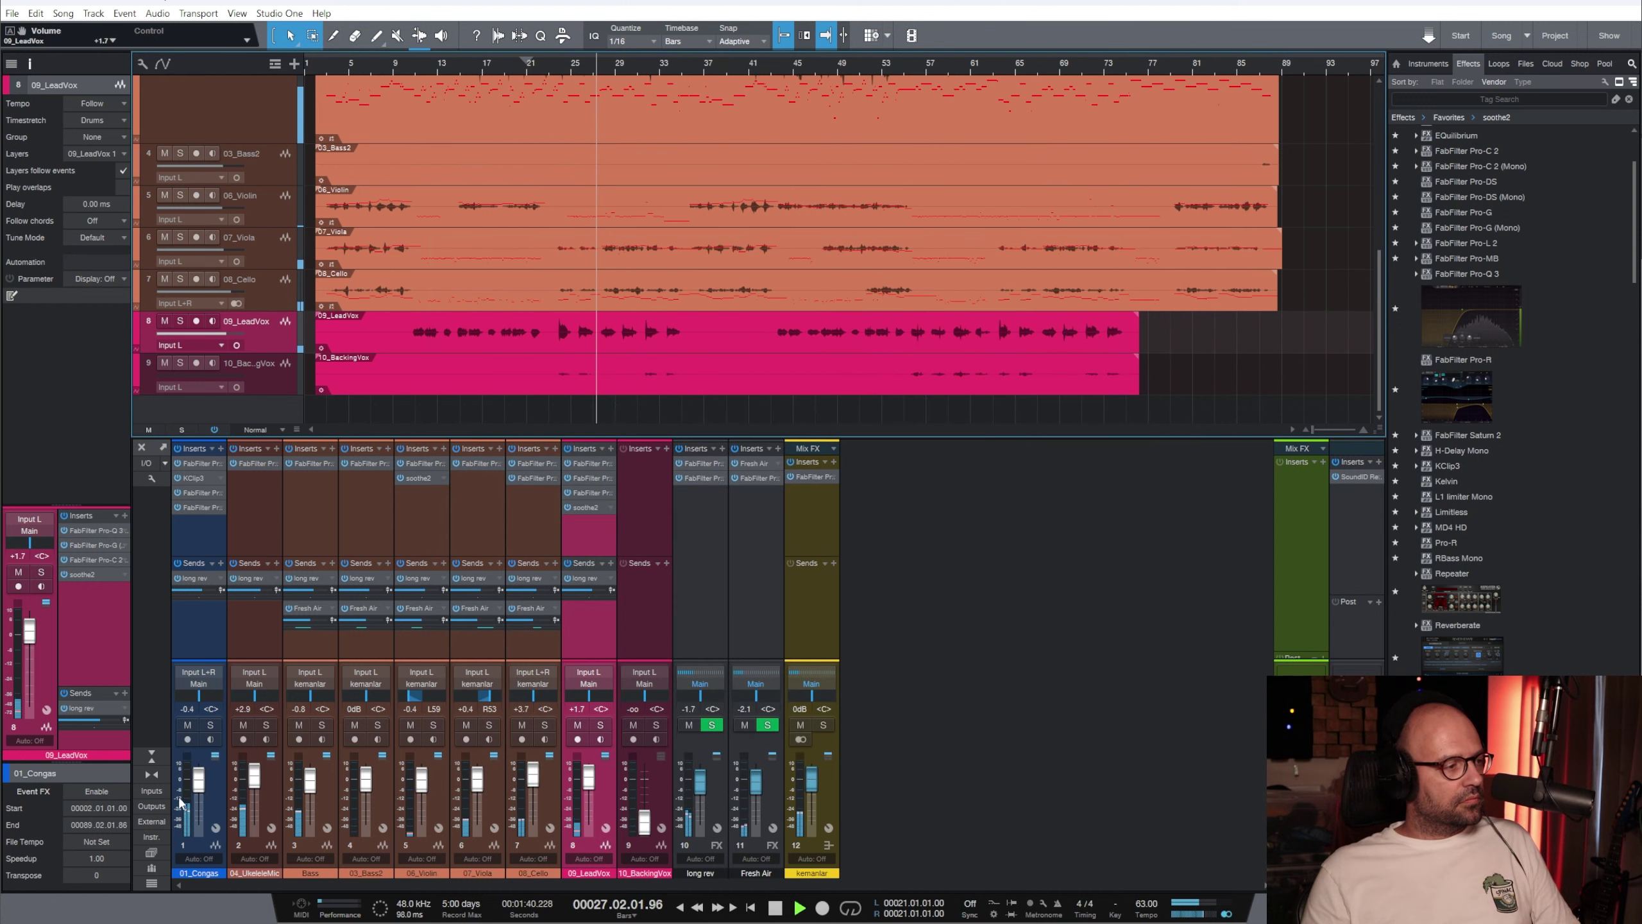
Lower the 01_Congas channel's level to -2.9 dB and select that channel
{"action": "left_click_drag", "start_coordinate": [198, 780], "coordinate": [200, 789]}
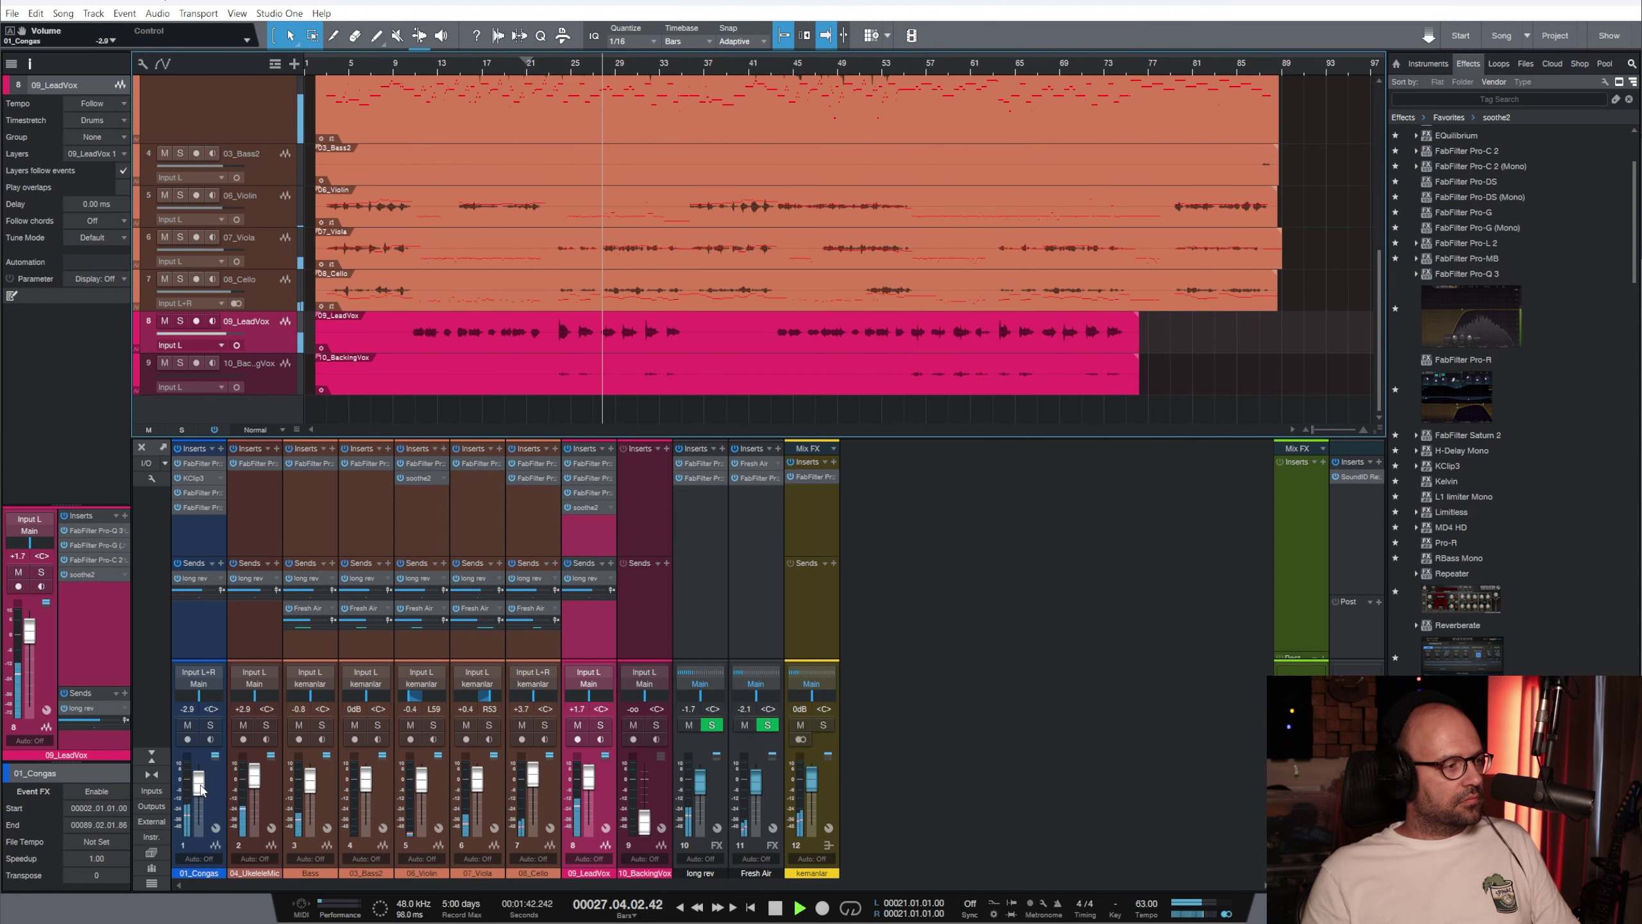
{"action": "left_click", "coordinate": [201, 535]}
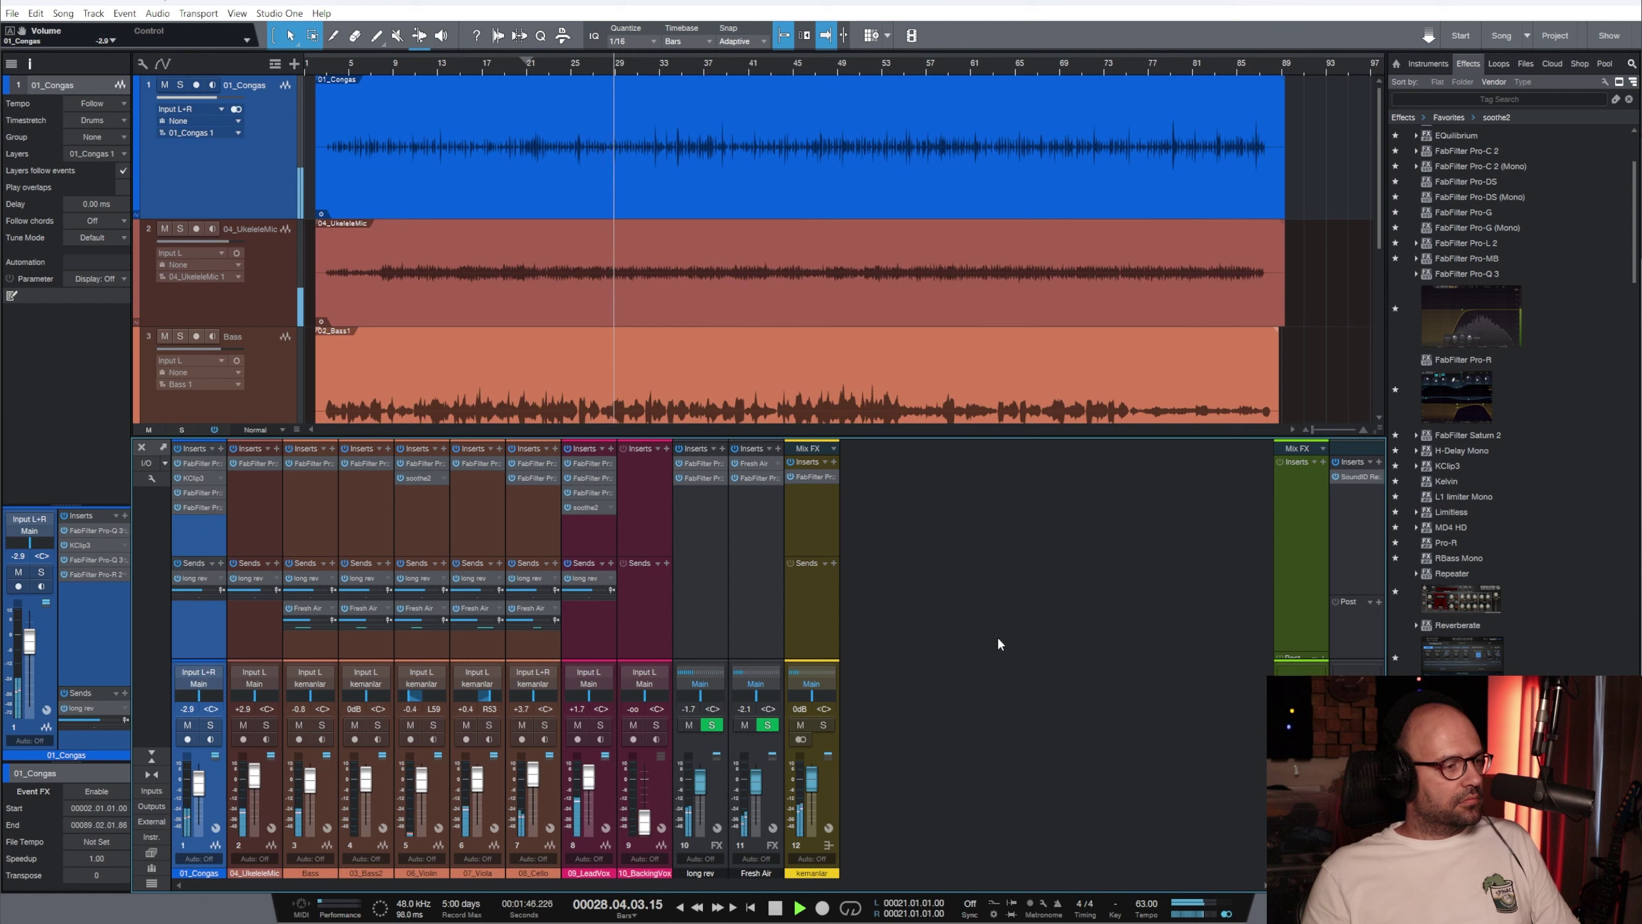
Set the stereo width of the long rev channel's FabFilter Pro-R reverb to 120%
{"action": "left_click", "coordinate": [706, 495]}
{"action": "left_click", "coordinate": [701, 463]}
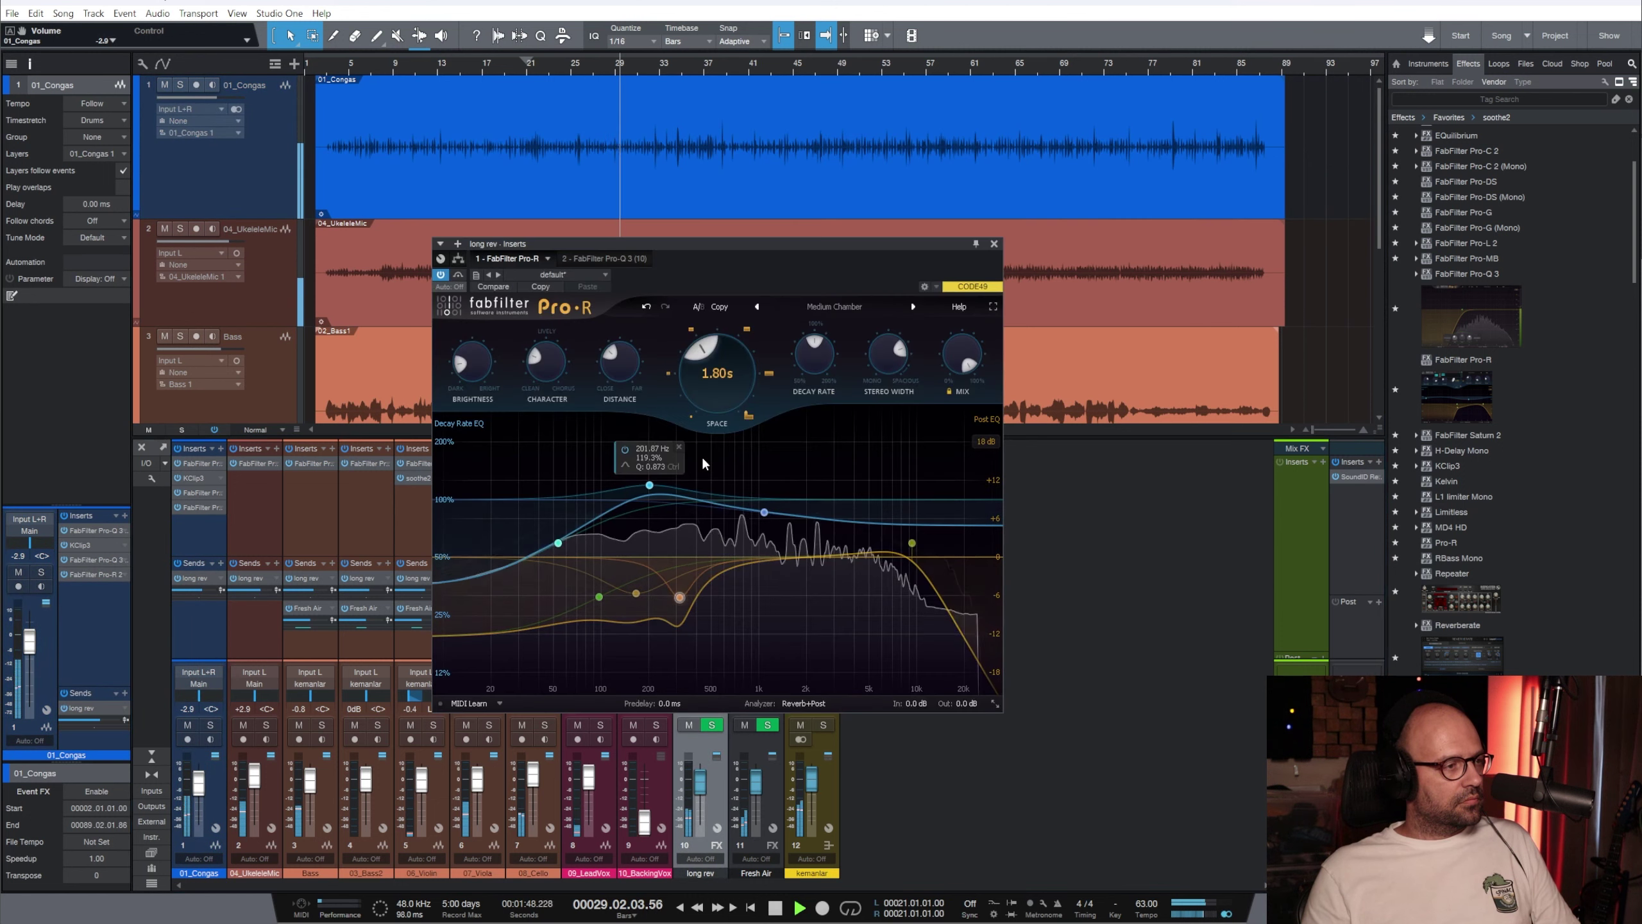
{"action": "left_click_drag", "start_coordinate": [899, 371], "coordinate": [903, 316]}
{"action": "left_click", "coordinate": [994, 244]}
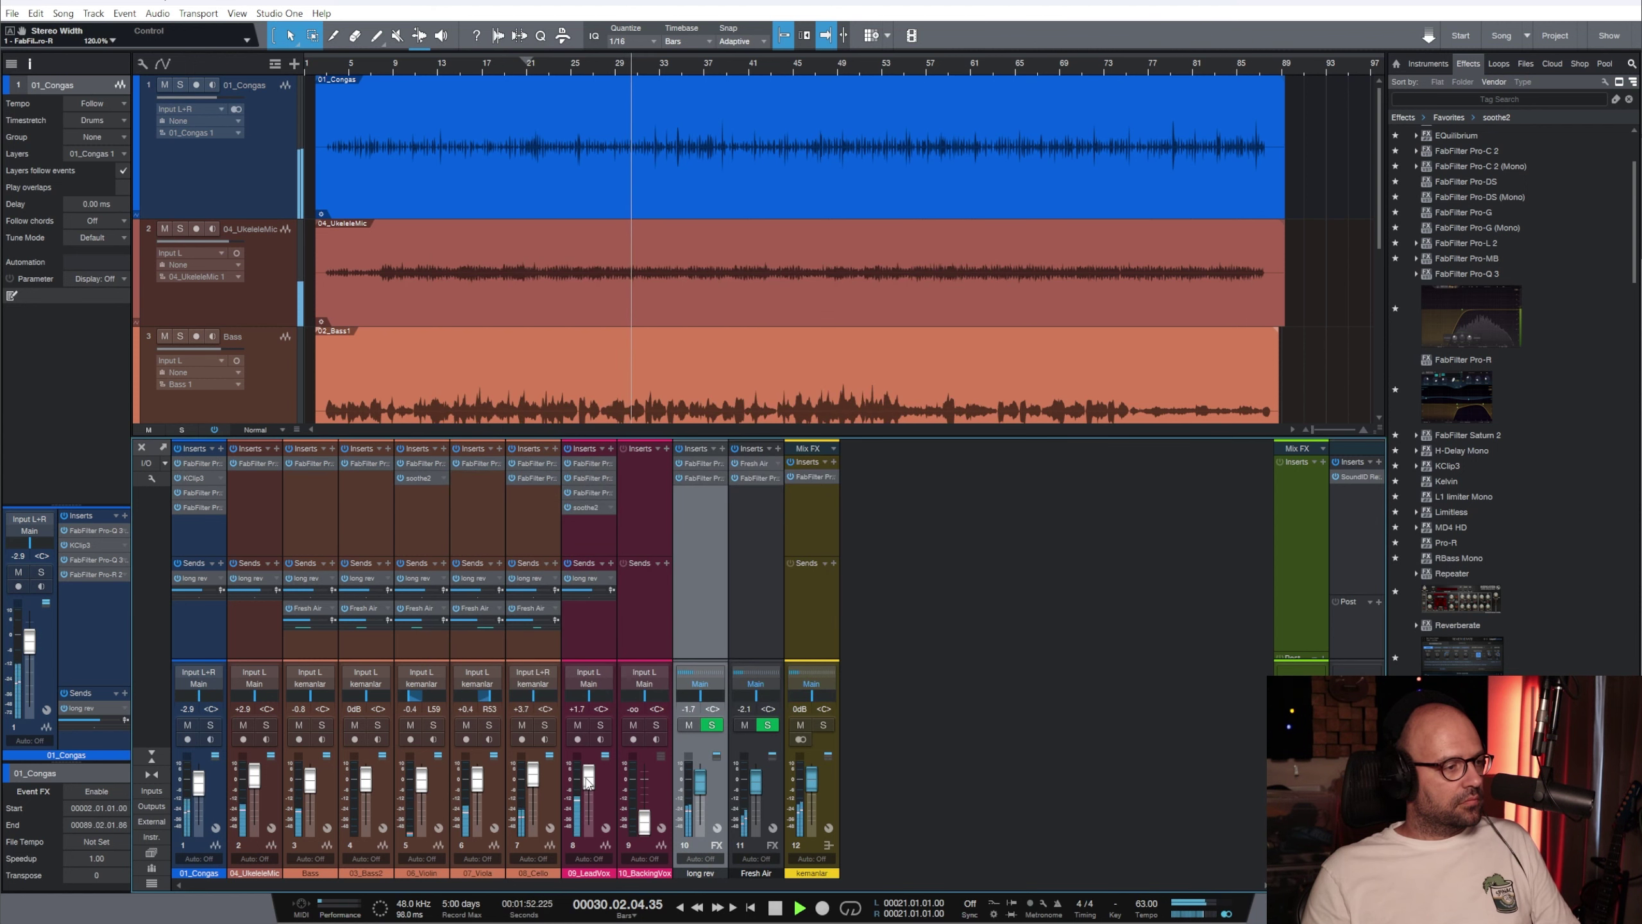
Try lowering the cello channel's level to +2.9 dB
{"action": "left_click_drag", "start_coordinate": [527, 781], "coordinate": [529, 782]}
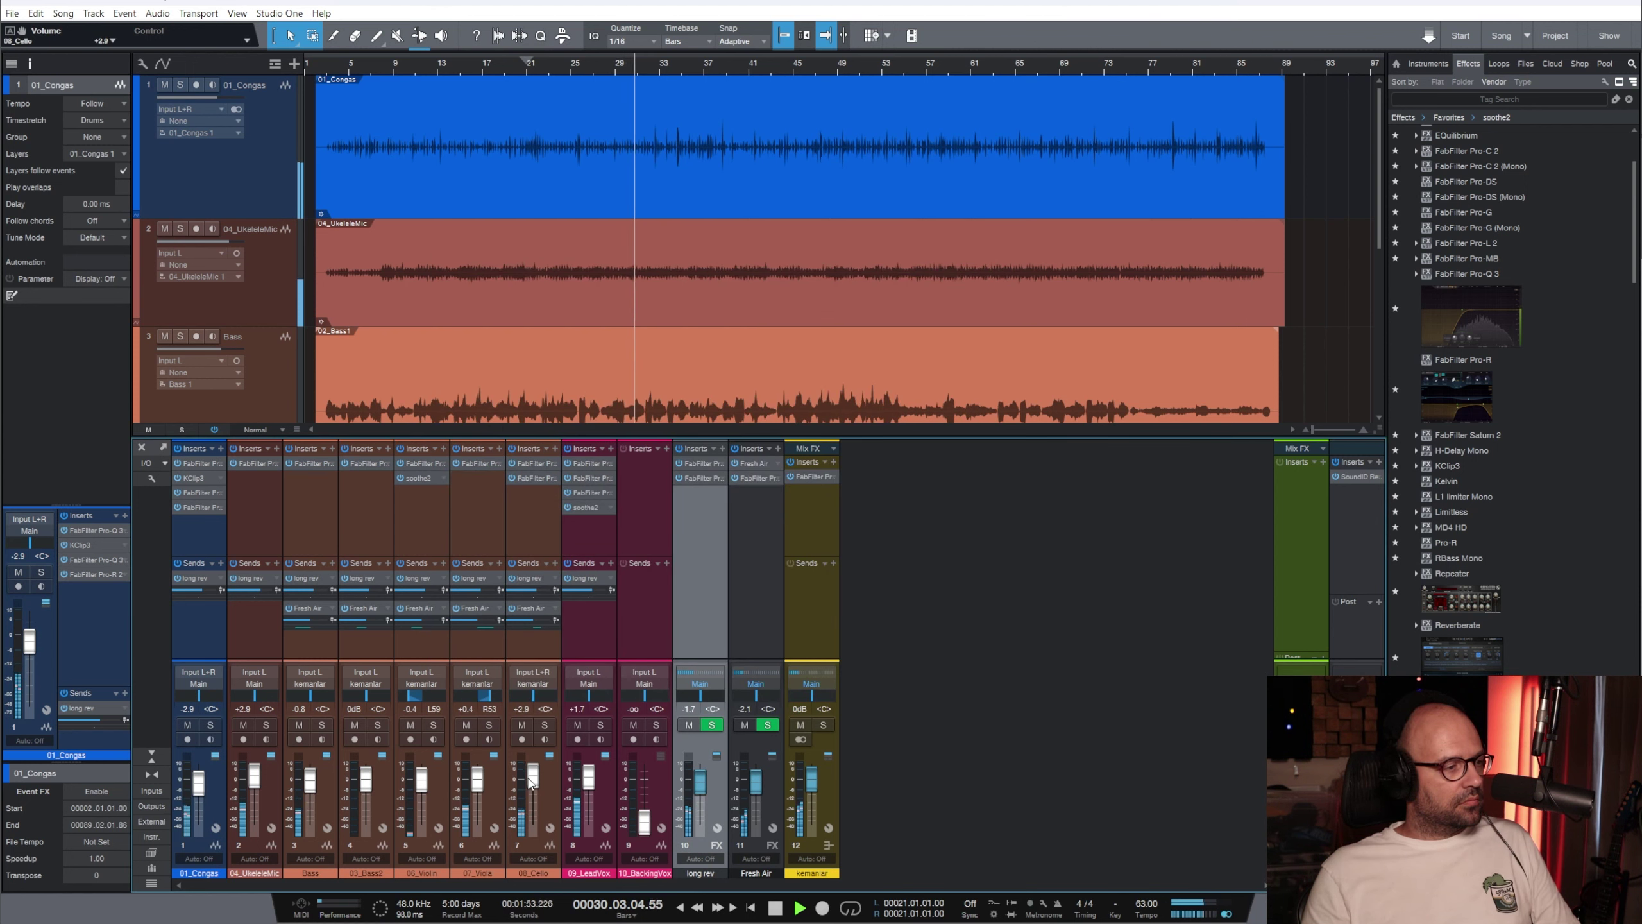
{"action": "left_click", "coordinate": [797, 522]}
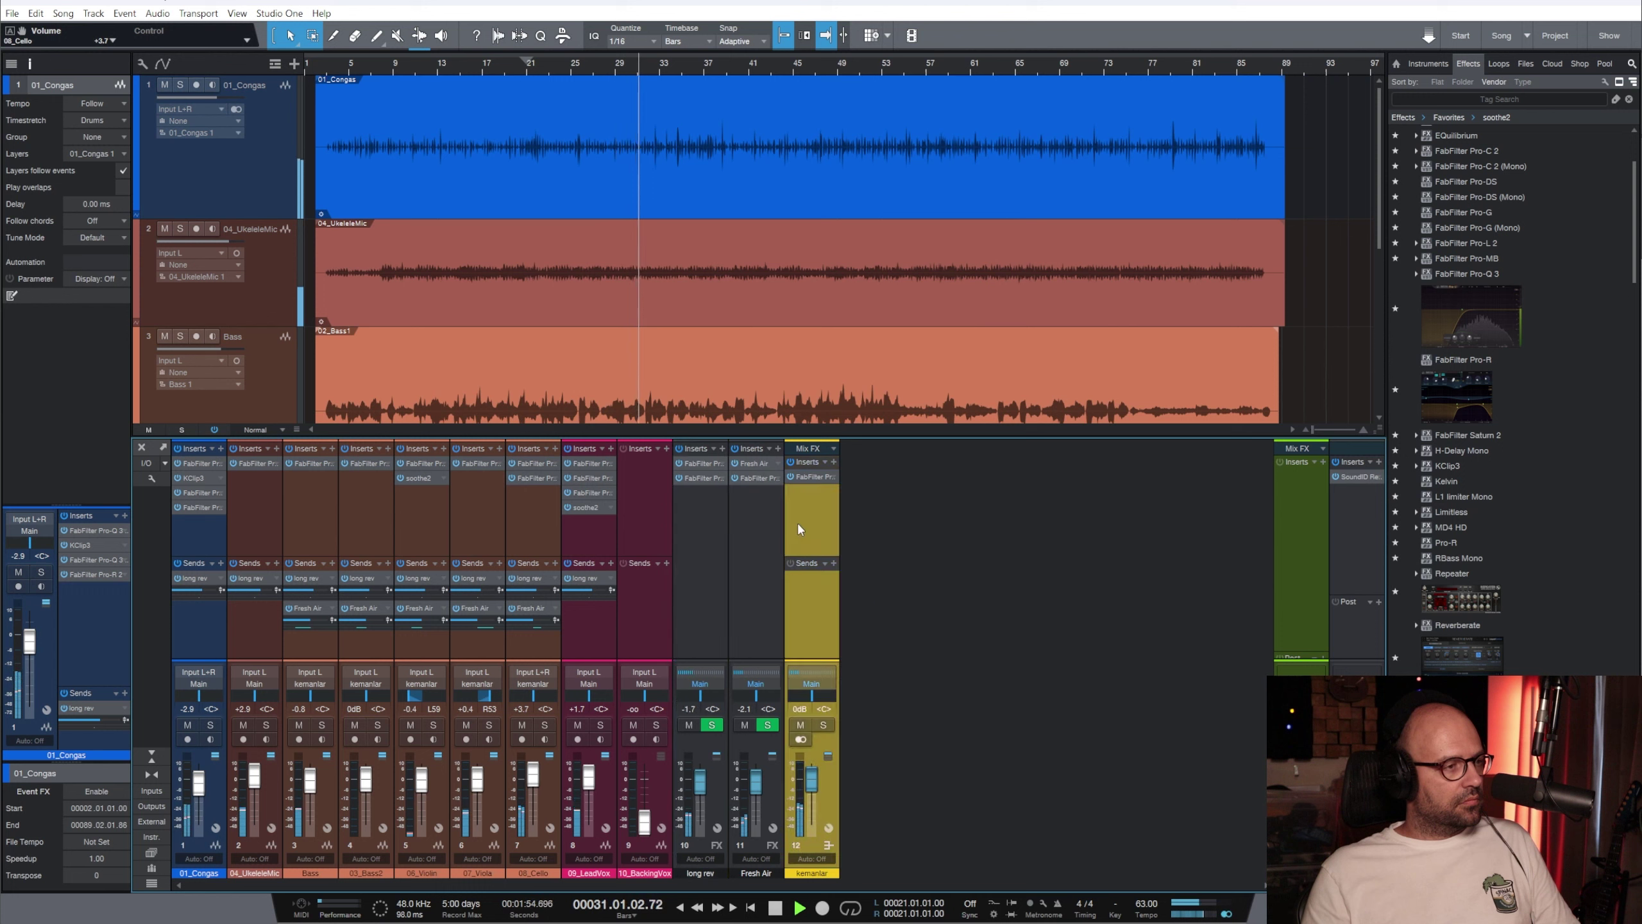
Route the Fresh Air effects channel's output to the kemanlar bus and raise its level to -1.7 dB
{"action": "left_click", "coordinate": [751, 691]}
{"action": "left_click", "coordinate": [772, 732]}
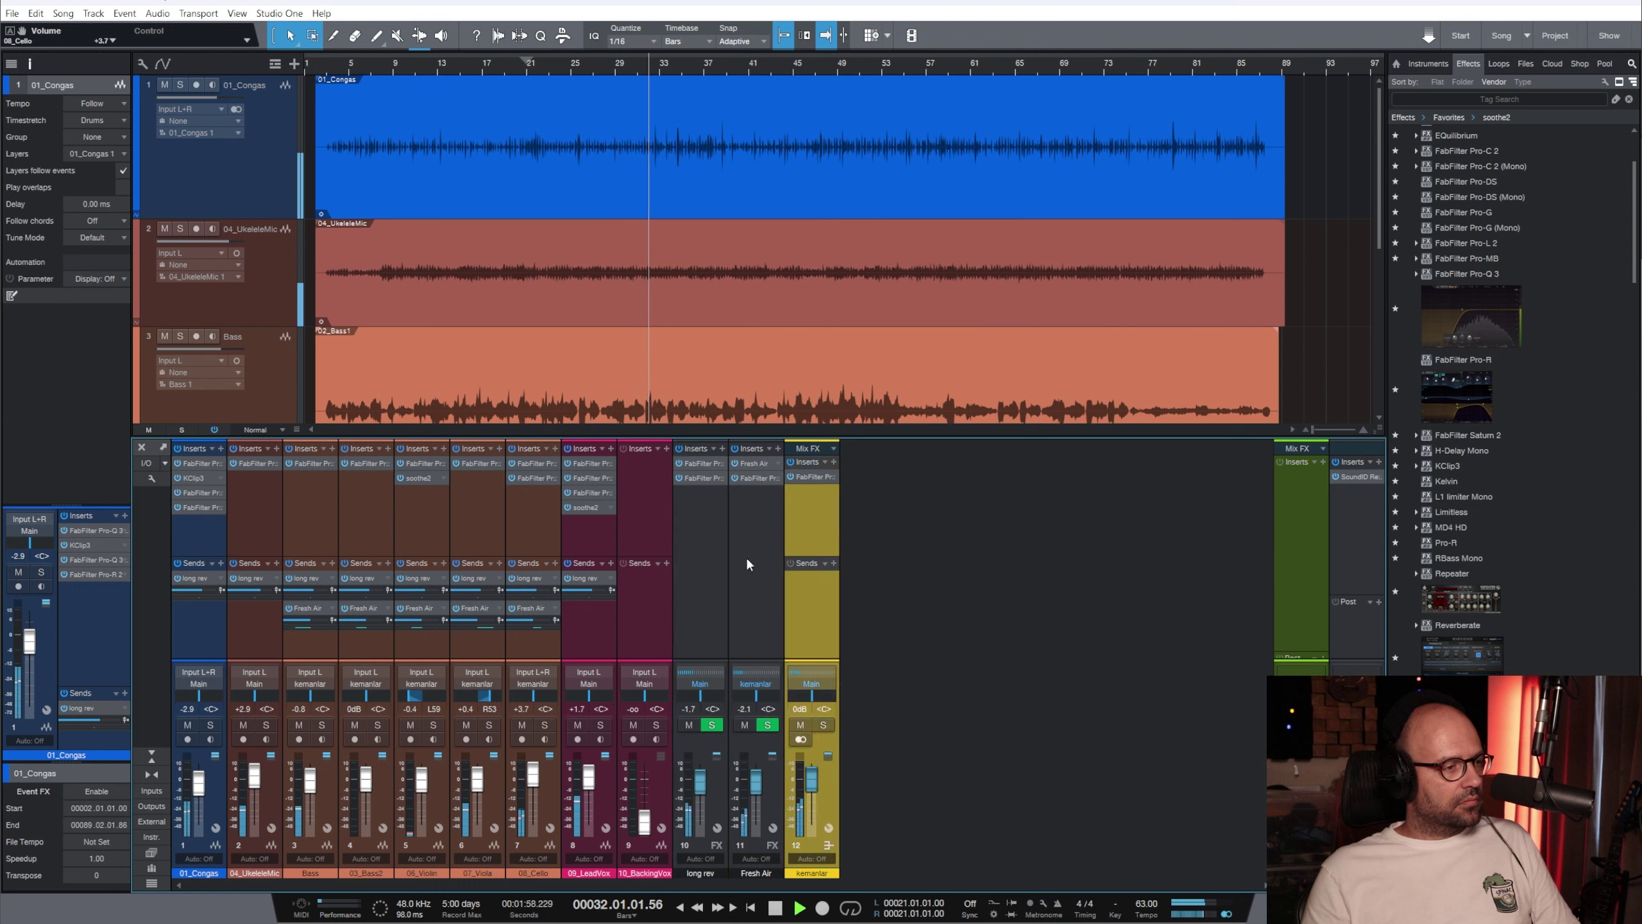
{"action": "left_click", "coordinate": [748, 563]}
{"action": "left_click_drag", "start_coordinate": [754, 793], "coordinate": [753, 792]}
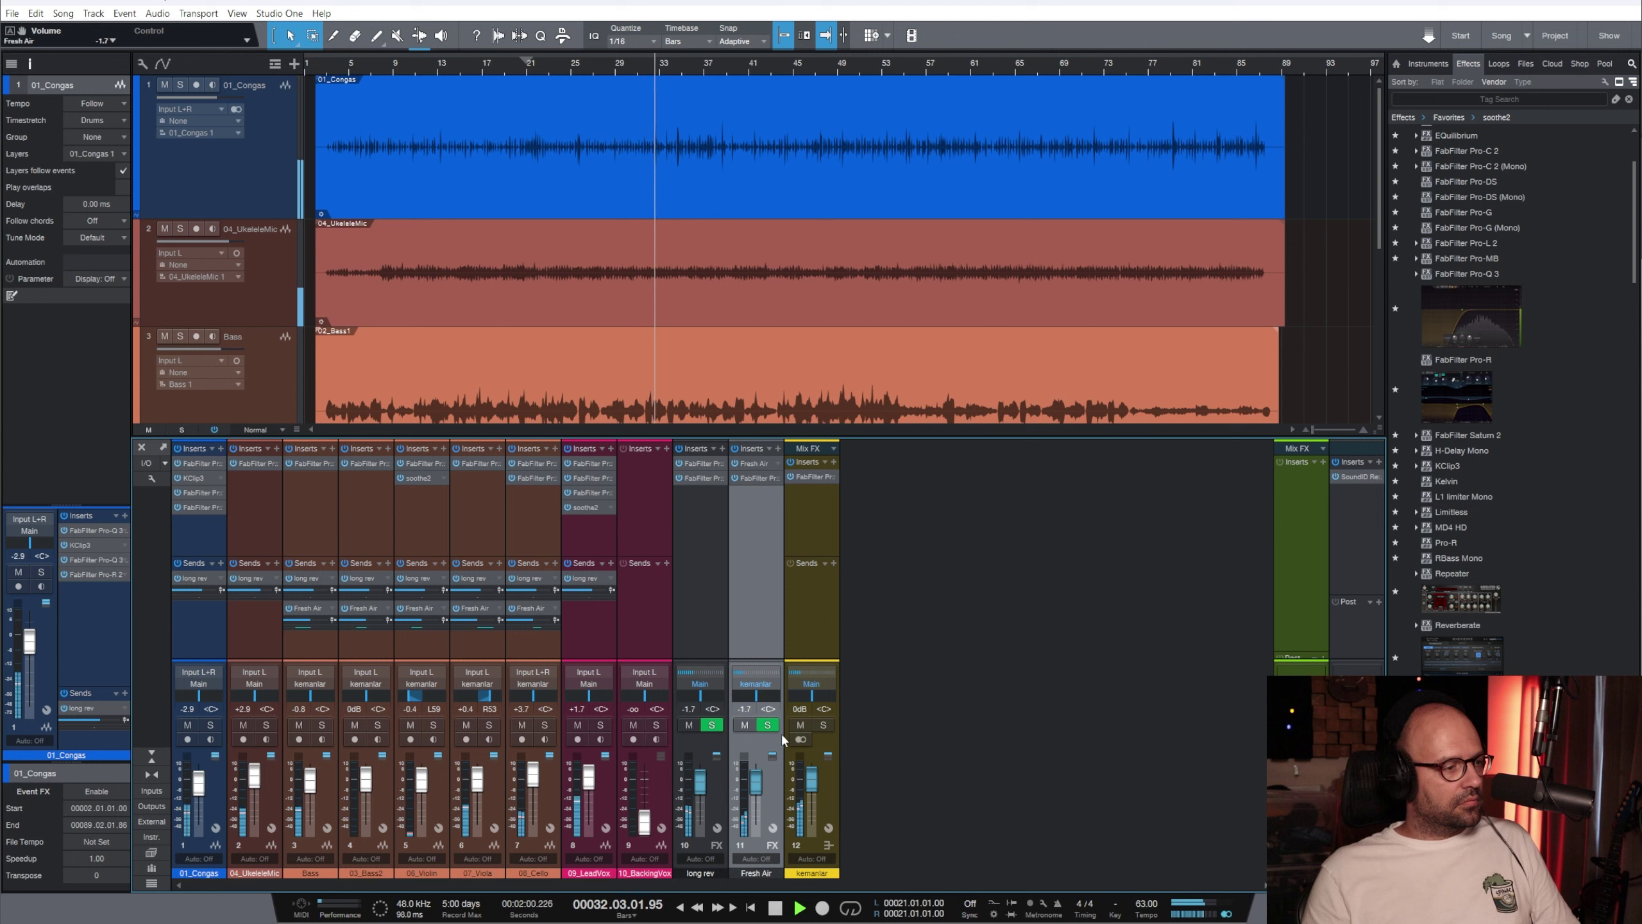
Insert Trackspacer 2.5 on the kemanlar bus and feed its sidechain from the 09_LeadVox track
{"action": "left_click", "coordinate": [813, 548]}
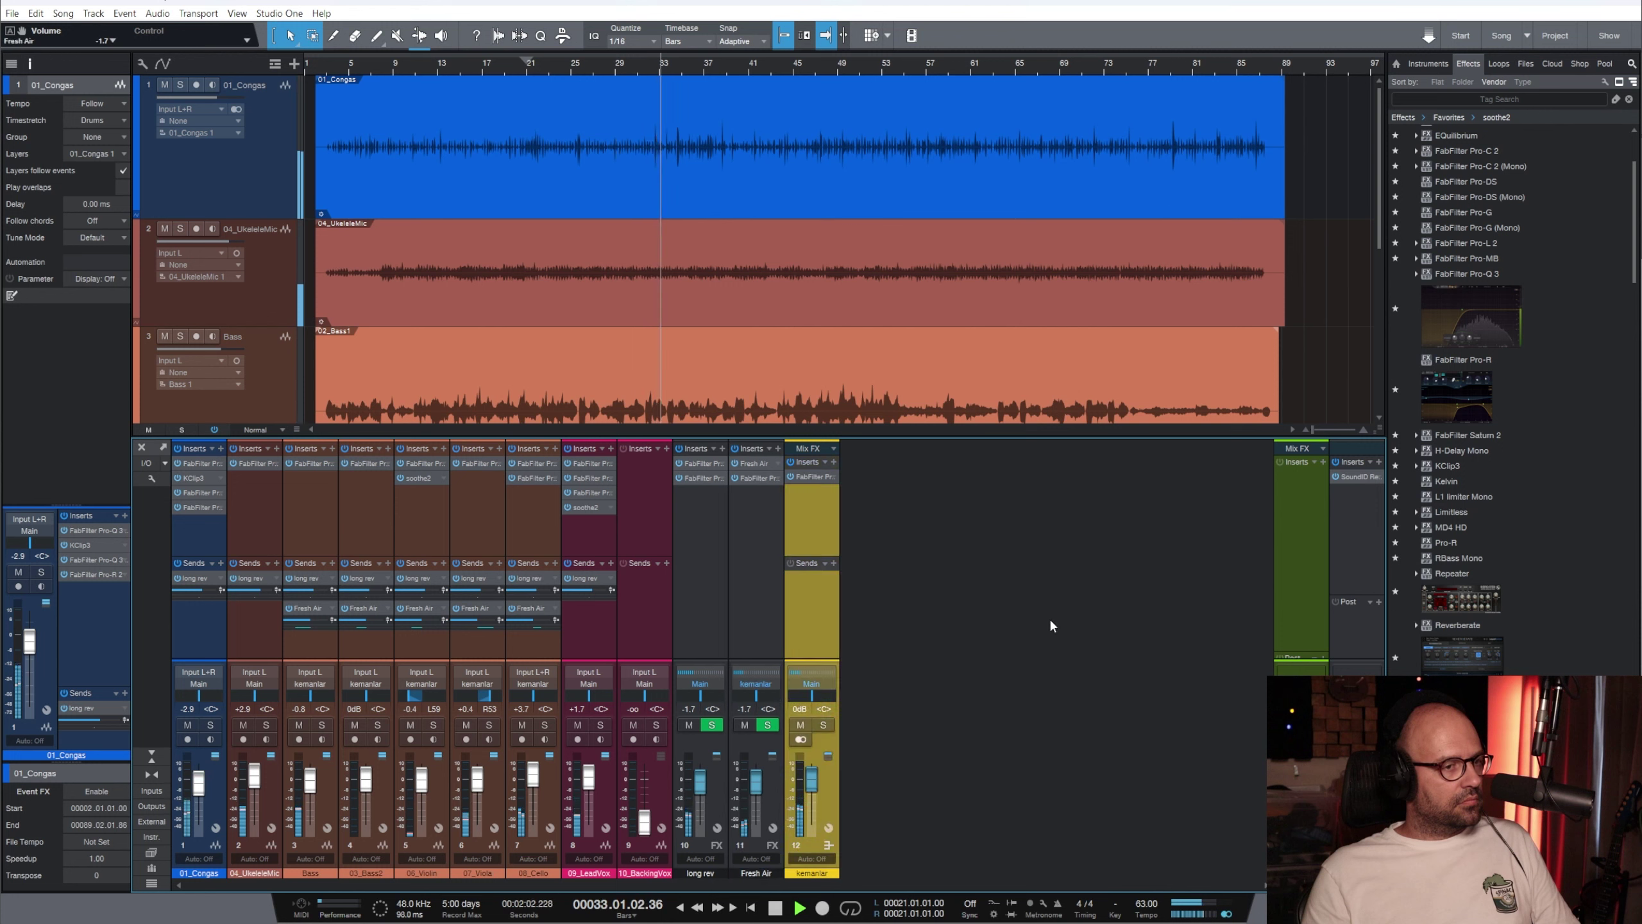
{"action": "scroll", "coordinate": [1517, 580], "scroll_direction": "down", "scroll_amount": 5}
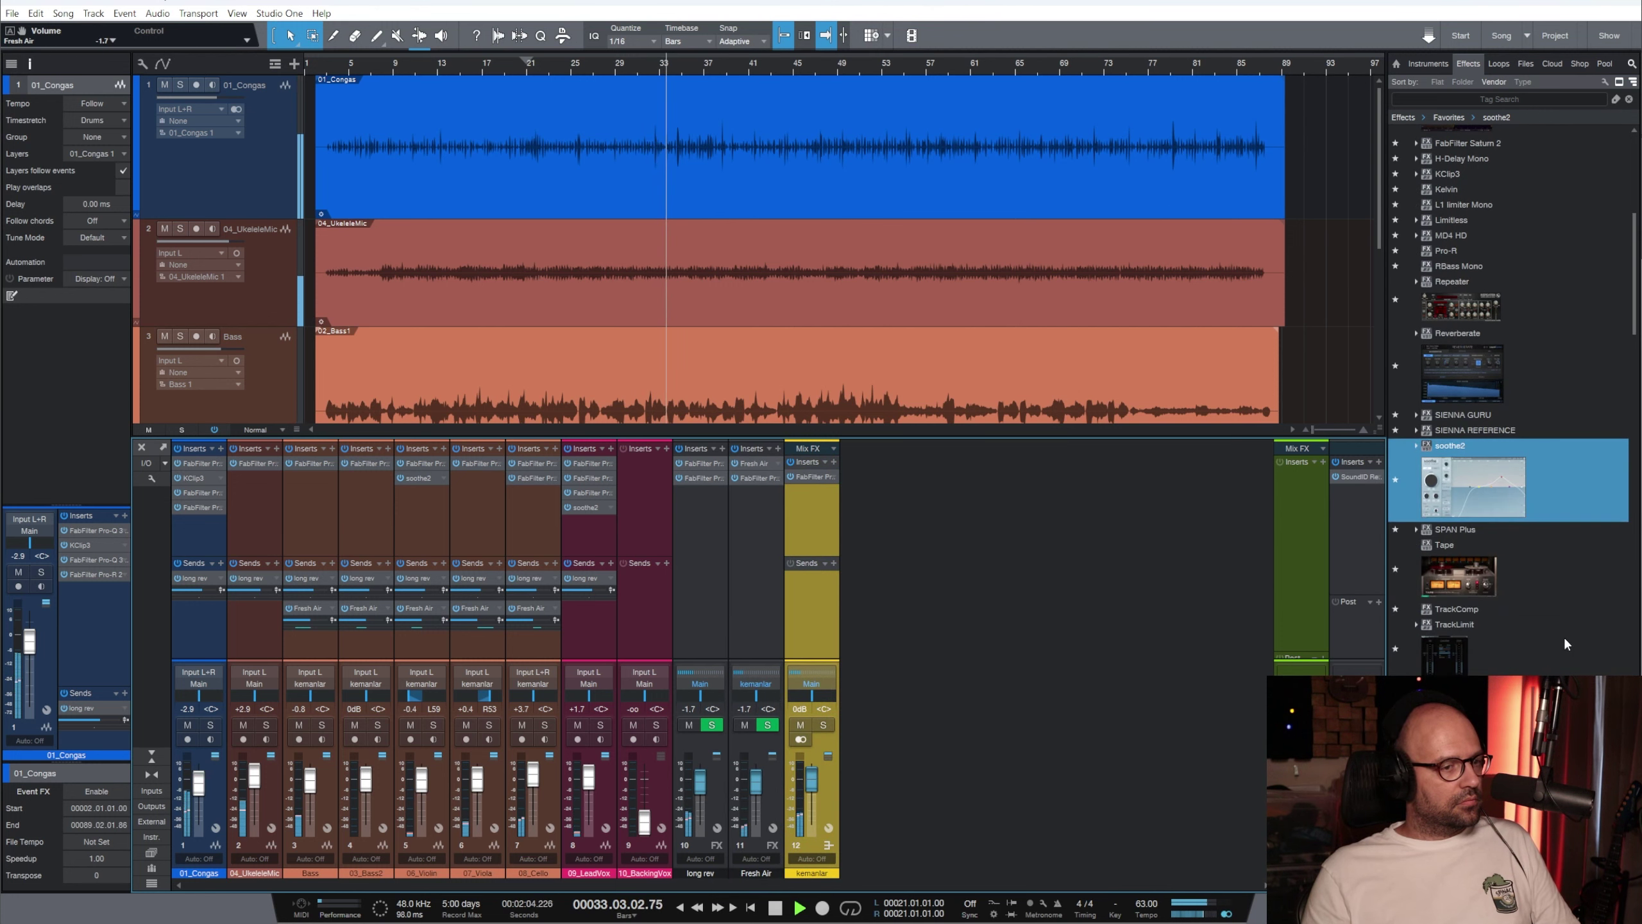
{"action": "scroll", "coordinate": [1563, 635], "scroll_direction": "down", "scroll_amount": 3}
{"action": "left_click_drag", "start_coordinate": [1432, 634], "coordinate": [809, 521]}
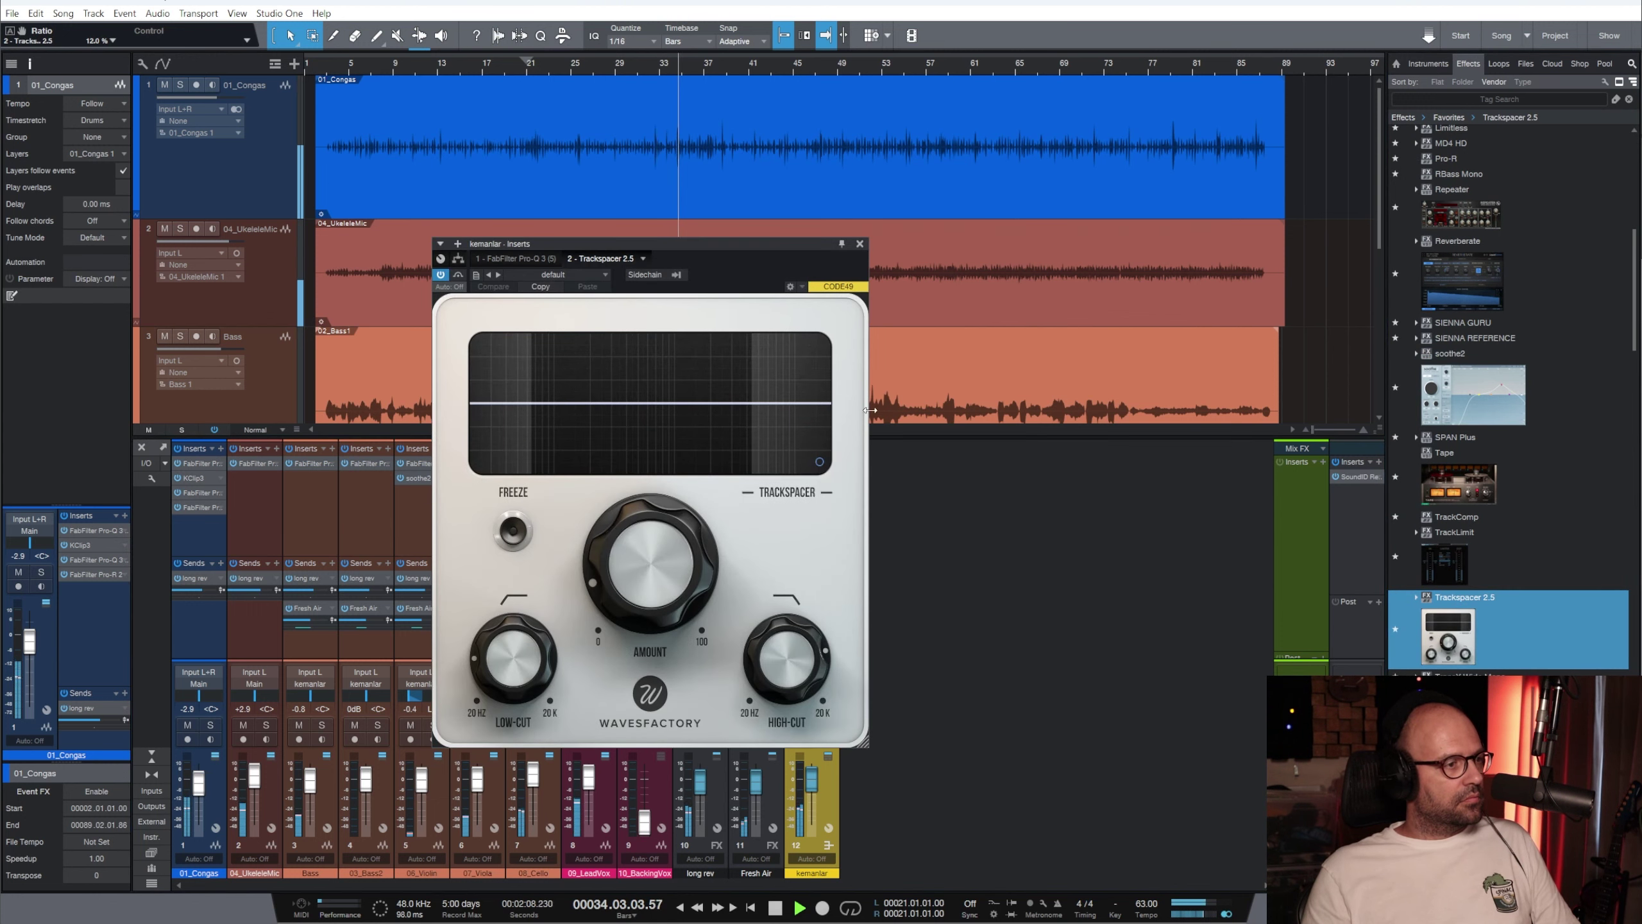
{"action": "left_click", "coordinate": [679, 275]}
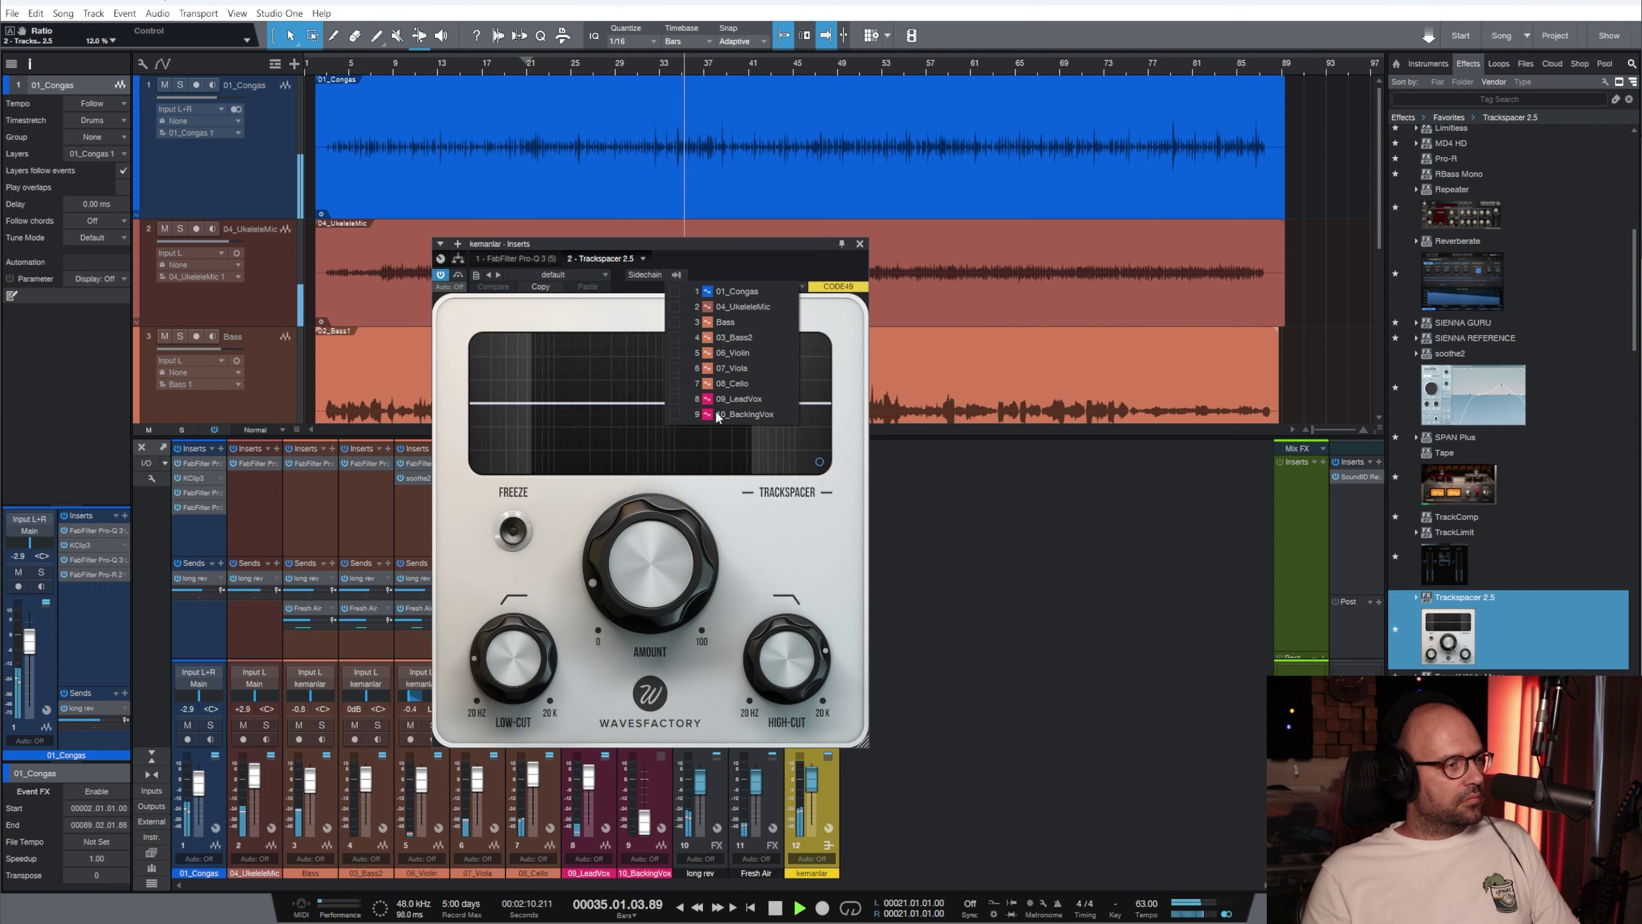
{"action": "left_click", "coordinate": [683, 399]}
Set Trackspacer's amount to about 7.3%, raise its low-cut and set the high-cut to 8.43 kHz while playing from bar 28
{"action": "left_click_drag", "start_coordinate": [779, 666], "coordinate": [779, 645]}
{"action": "left_click_drag", "start_coordinate": [497, 679], "coordinate": [496, 646]}
{"action": "left_click", "coordinate": [605, 65]}
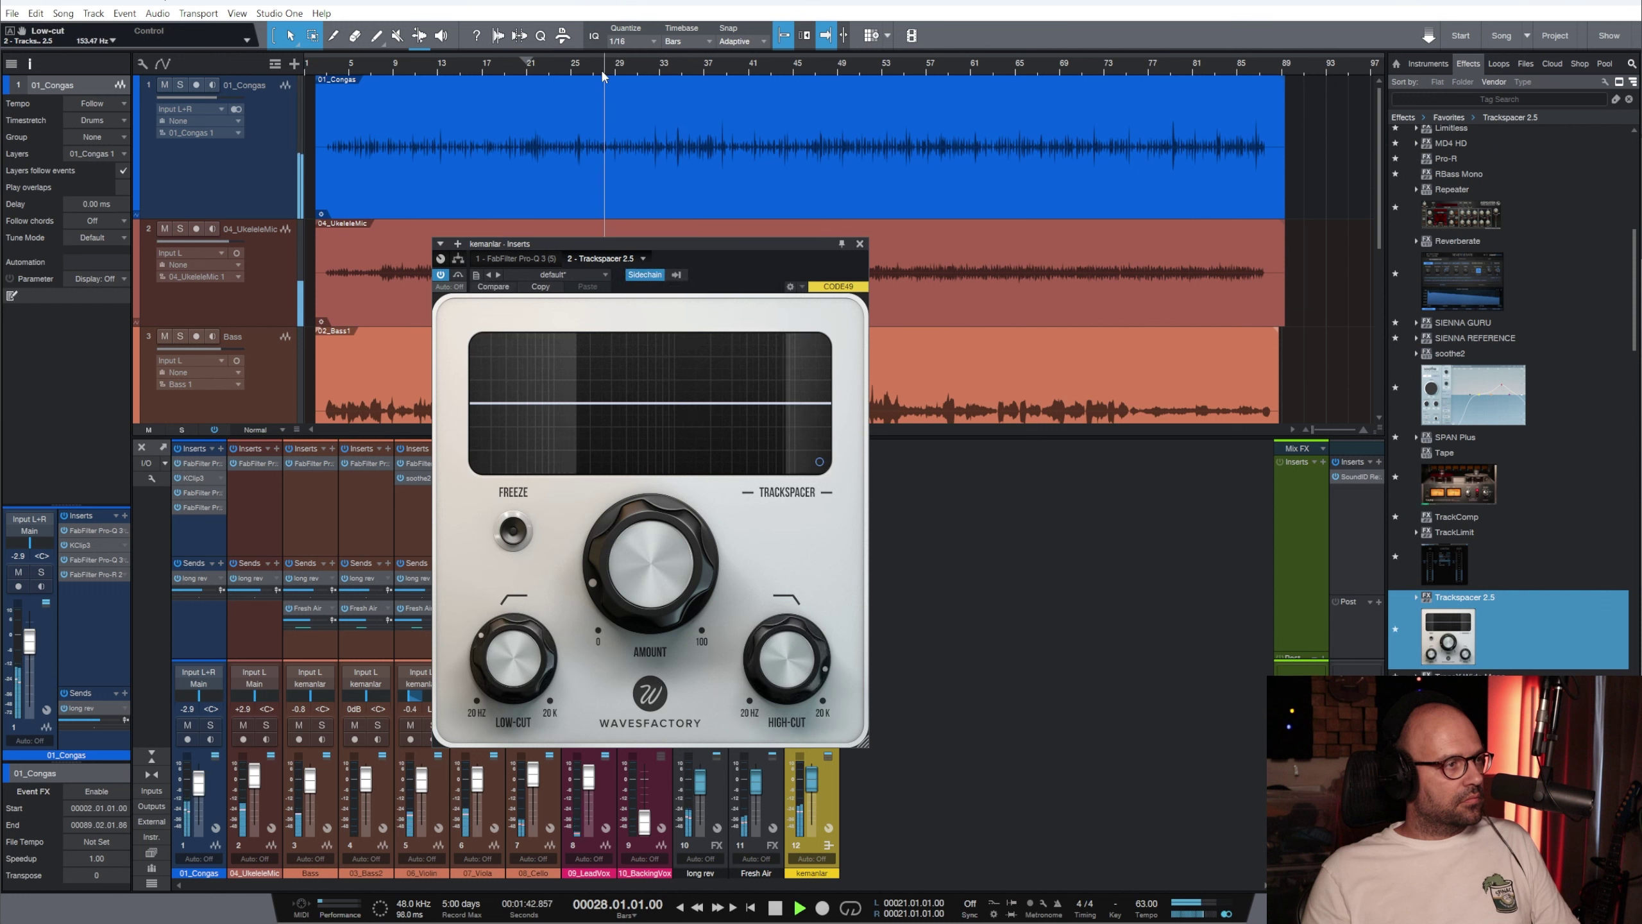
{"action": "left_click_drag", "start_coordinate": [633, 553], "coordinate": [631, 565]}
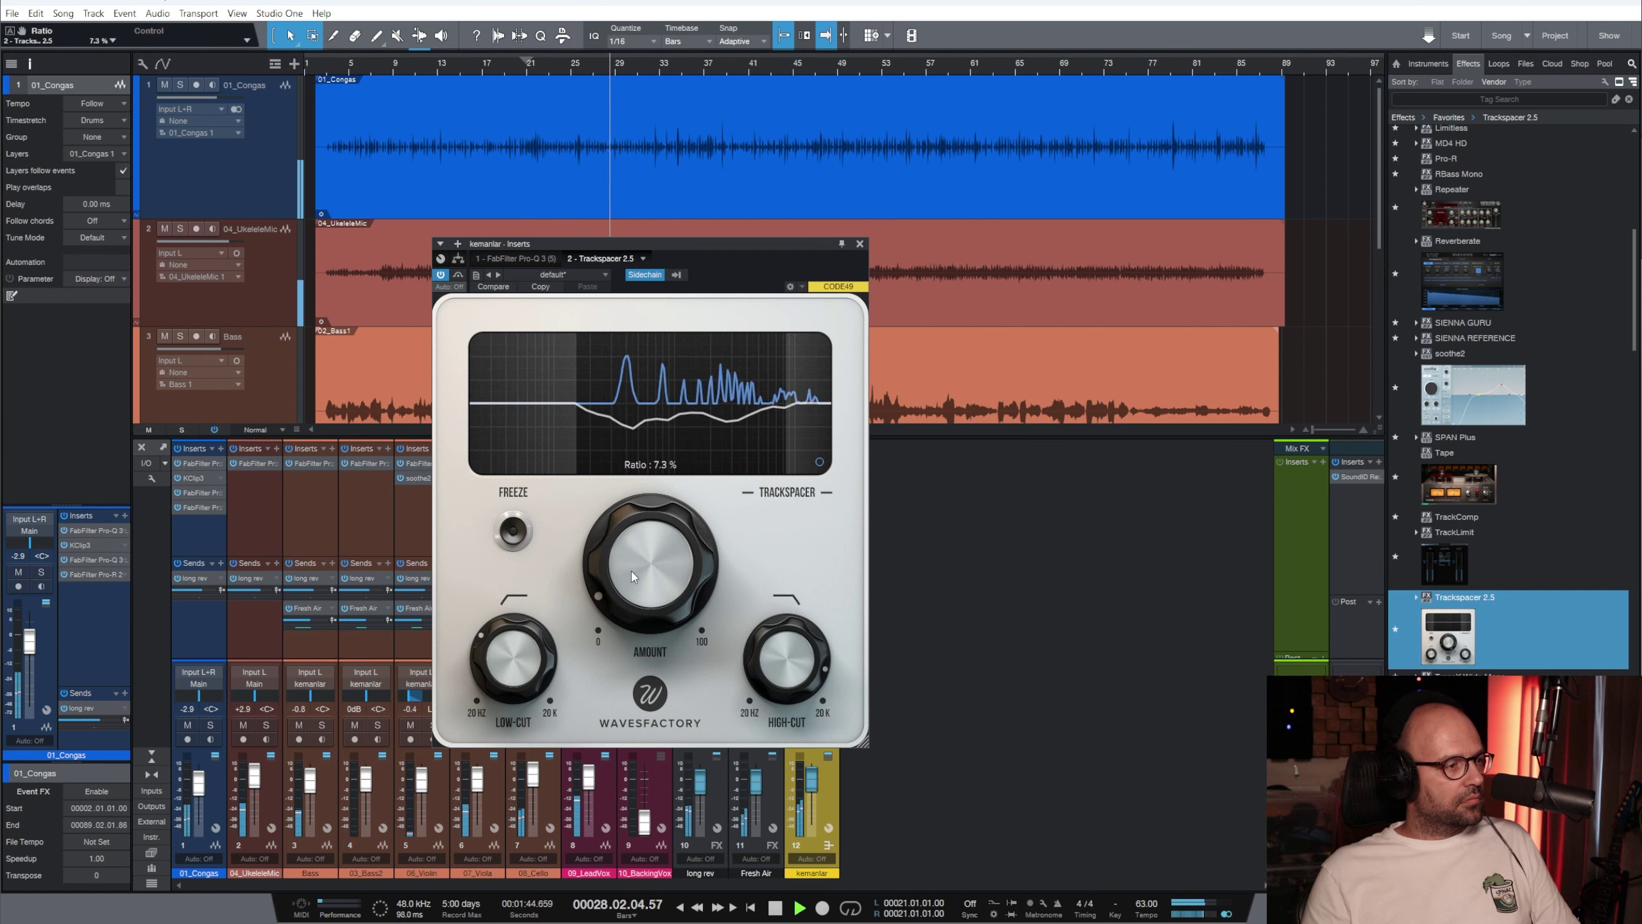
{"action": "left_click_drag", "start_coordinate": [516, 672], "coordinate": [519, 640]}
{"action": "left_click_drag", "start_coordinate": [802, 678], "coordinate": [802, 681]}
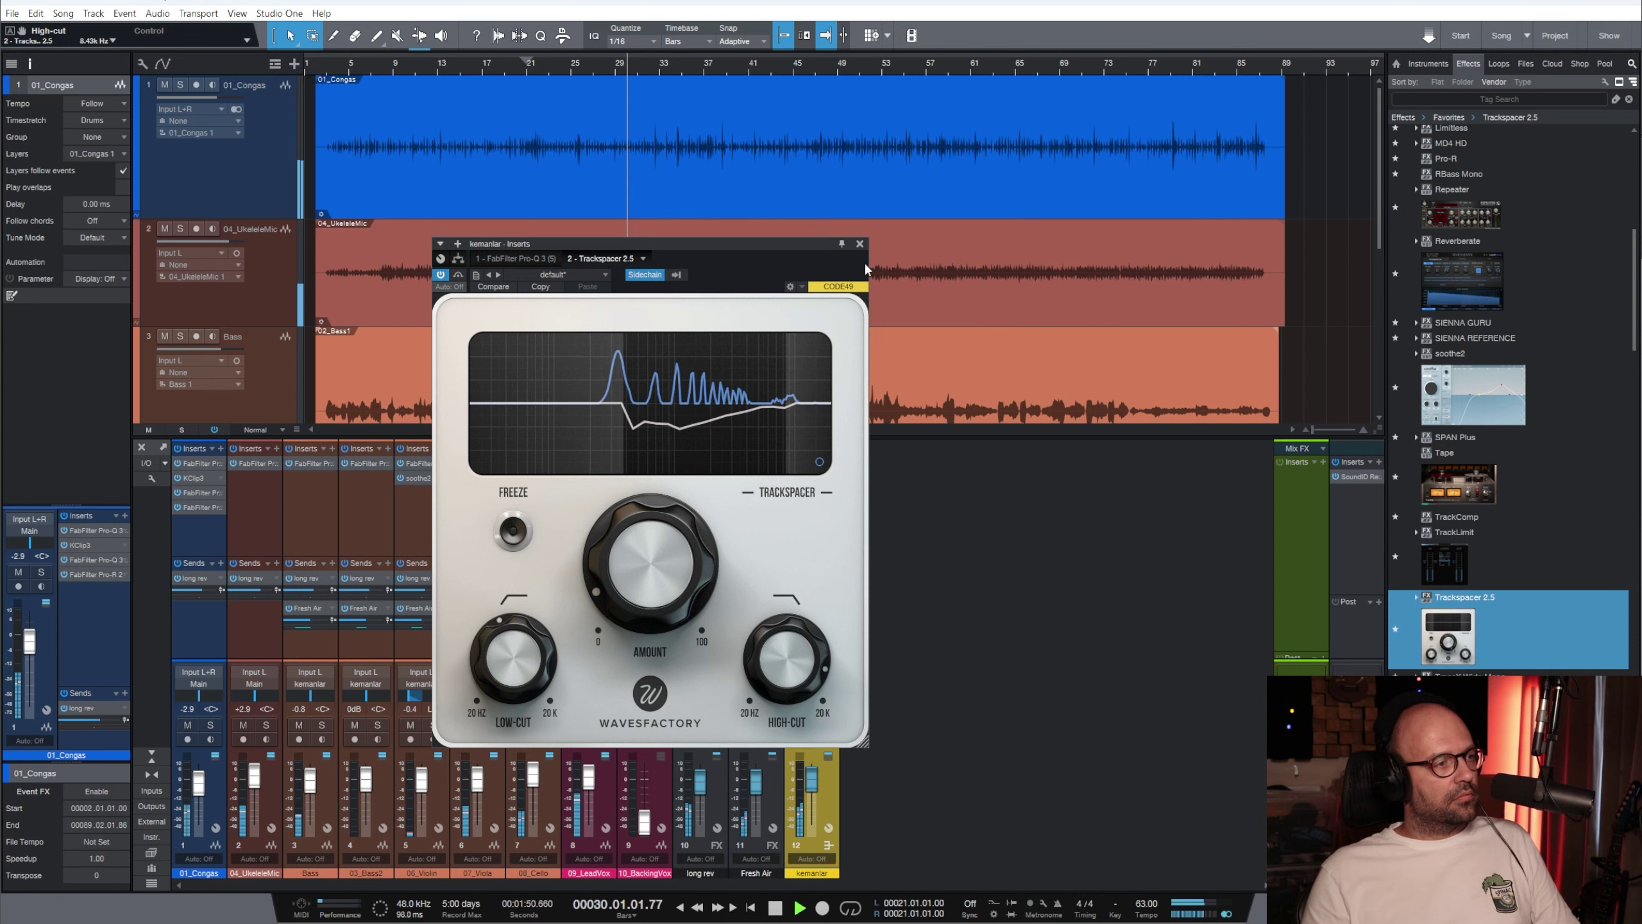
{"action": "left_click", "coordinate": [859, 244]}
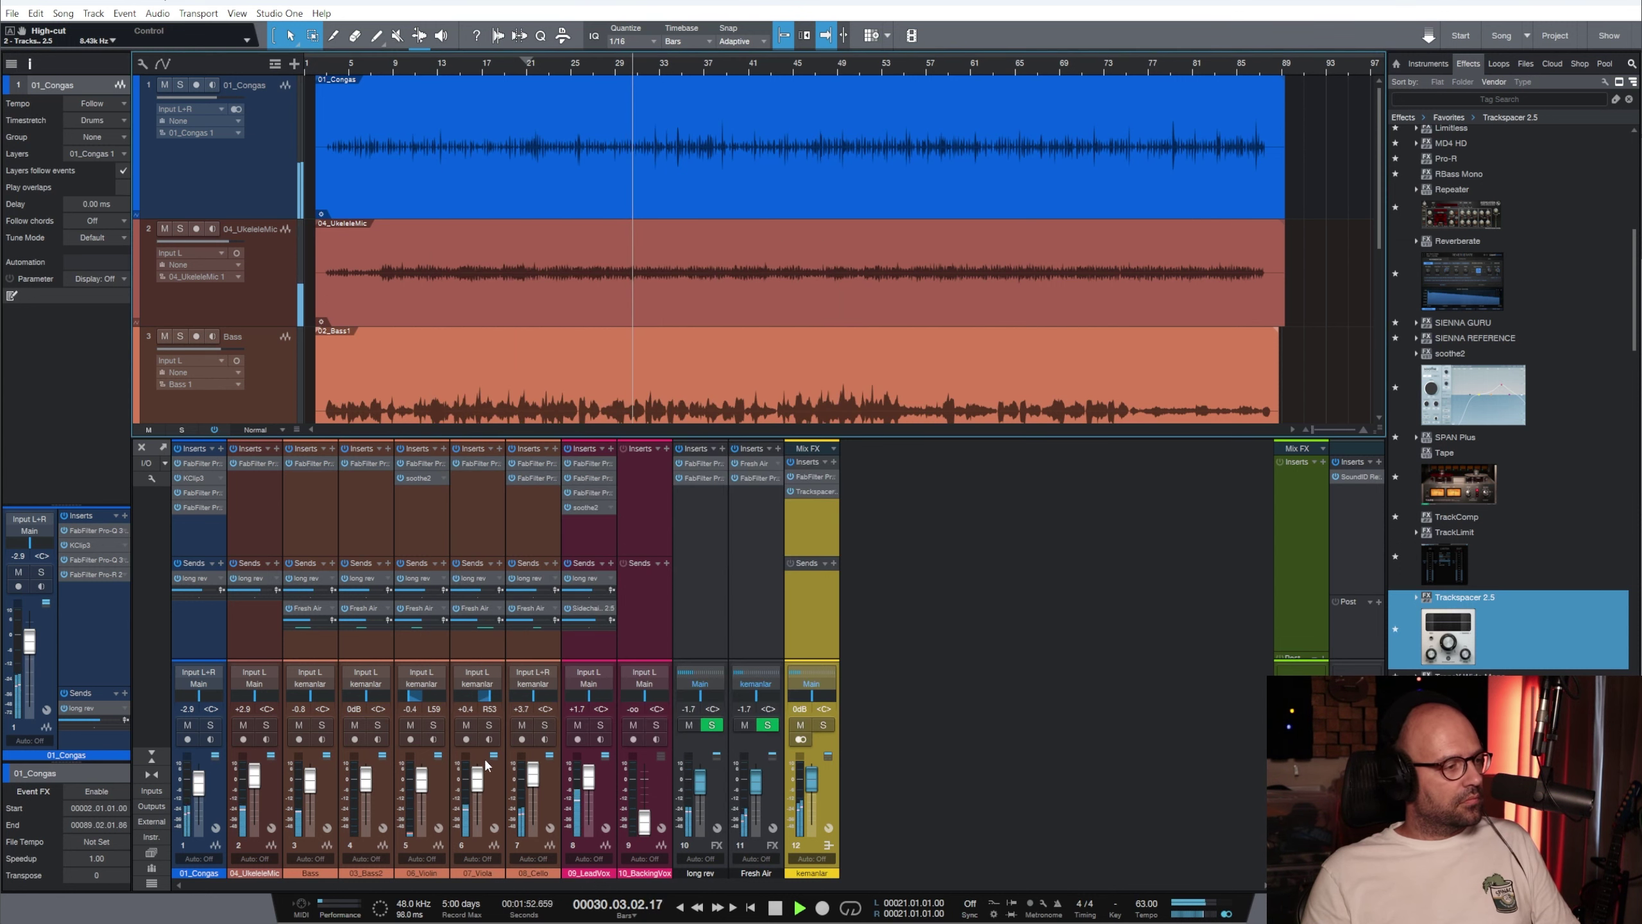
Solo the 07_Viola channel, copy the violin's soothe2 onto it and move band 3 to about 1.9 kHz with 6.5 dB sensitivity
{"action": "left_click", "coordinate": [488, 726]}
{"action": "key", "text": "space"}
{"action": "left_click_drag", "start_coordinate": [421, 479], "coordinate": [669, 130]}
{"action": "key", "text": "space"}
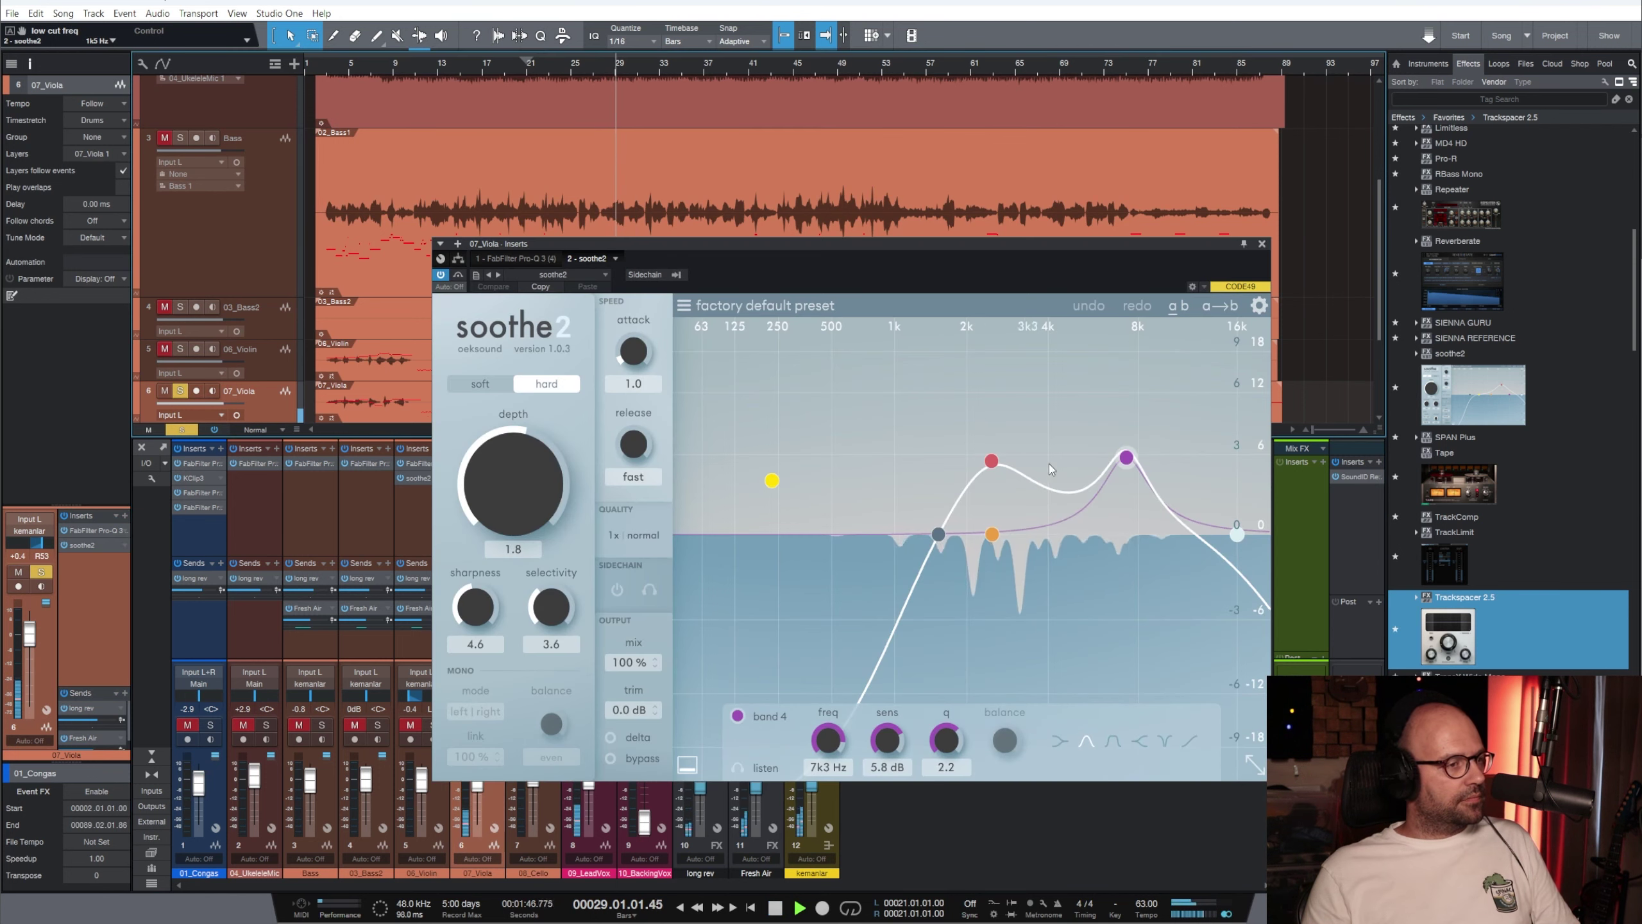
{"action": "left_click_drag", "start_coordinate": [989, 464], "coordinate": [966, 449]}
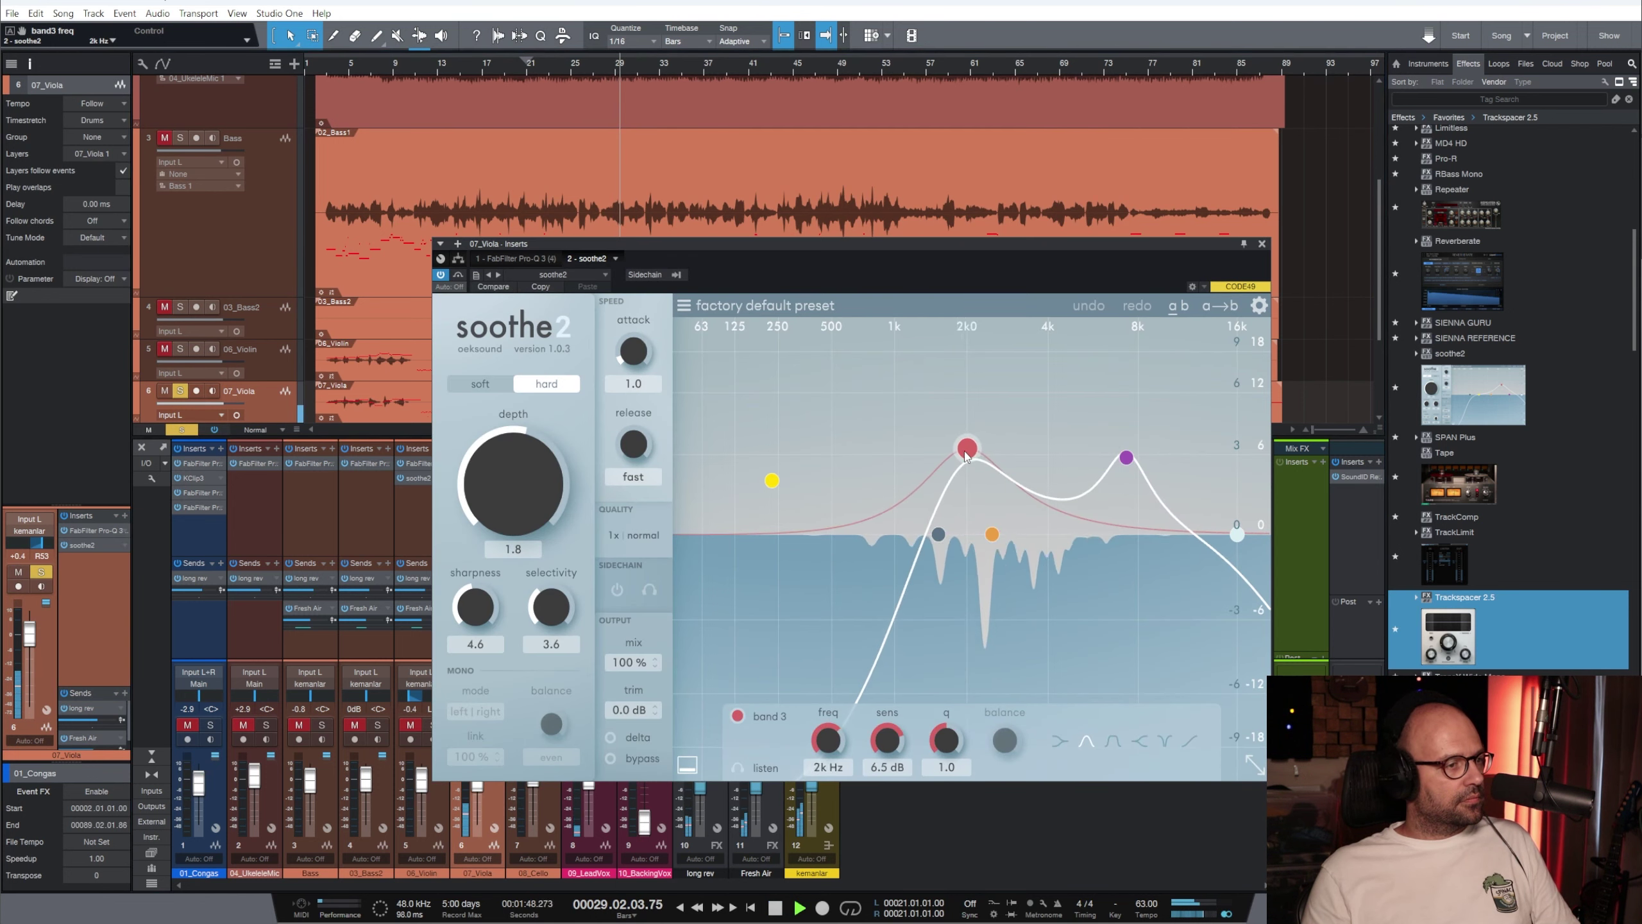
{"action": "left_click", "coordinate": [1264, 244]}
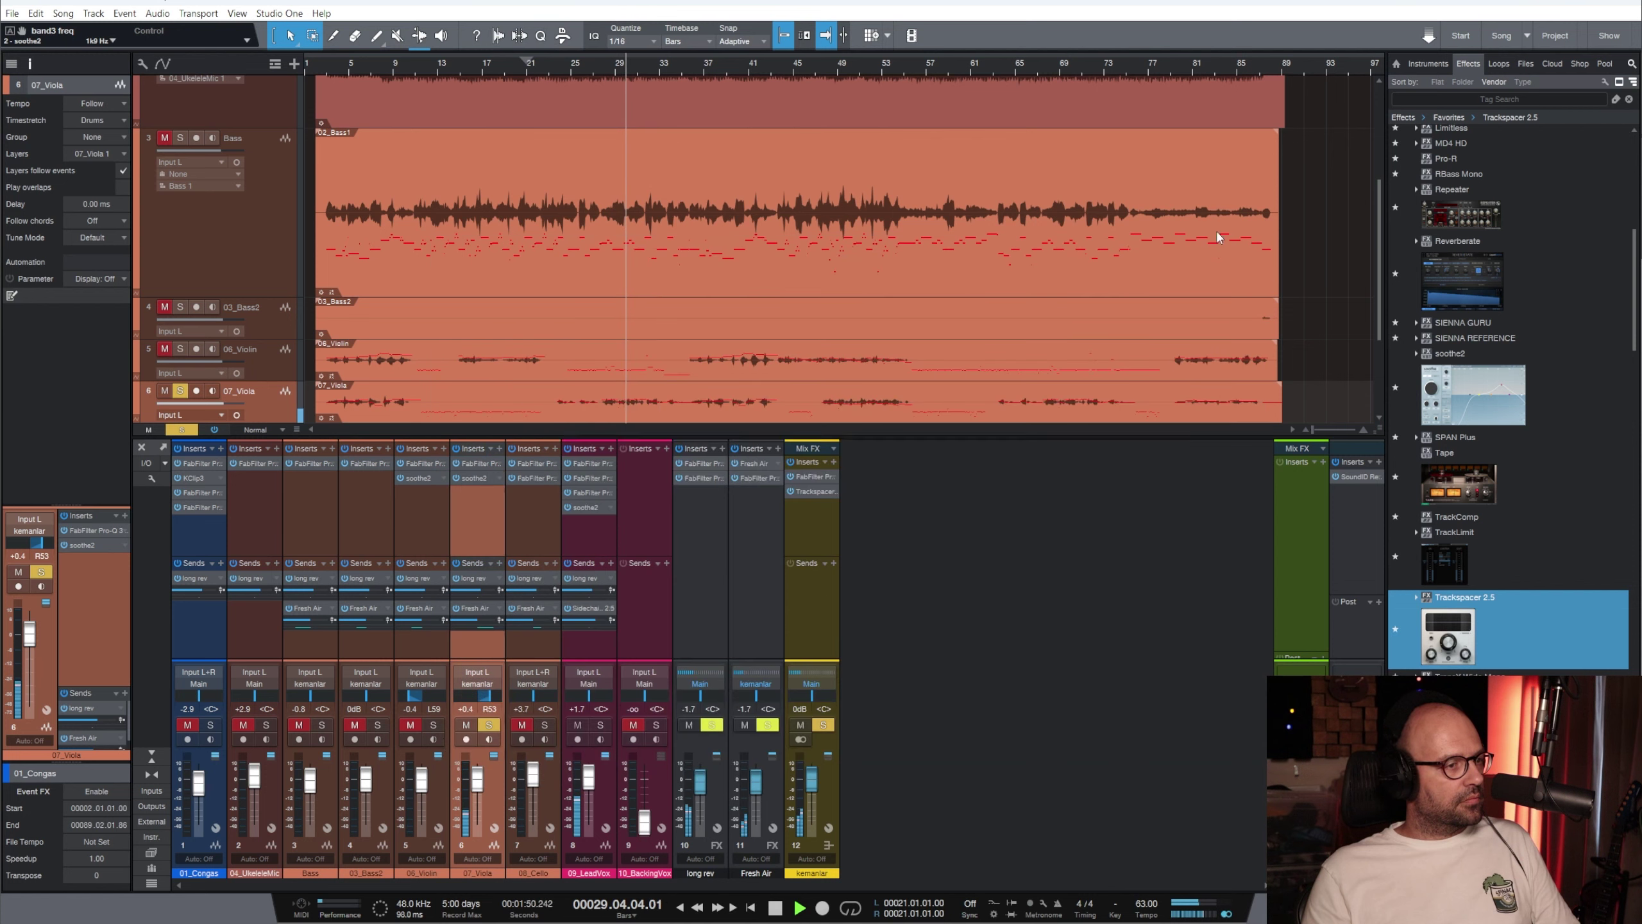
Unsolo the 07_Viola channel, set its level to 0 dB and raise the 08_Cello channel to +4.6 dB
{"action": "left_click", "coordinate": [489, 724]}
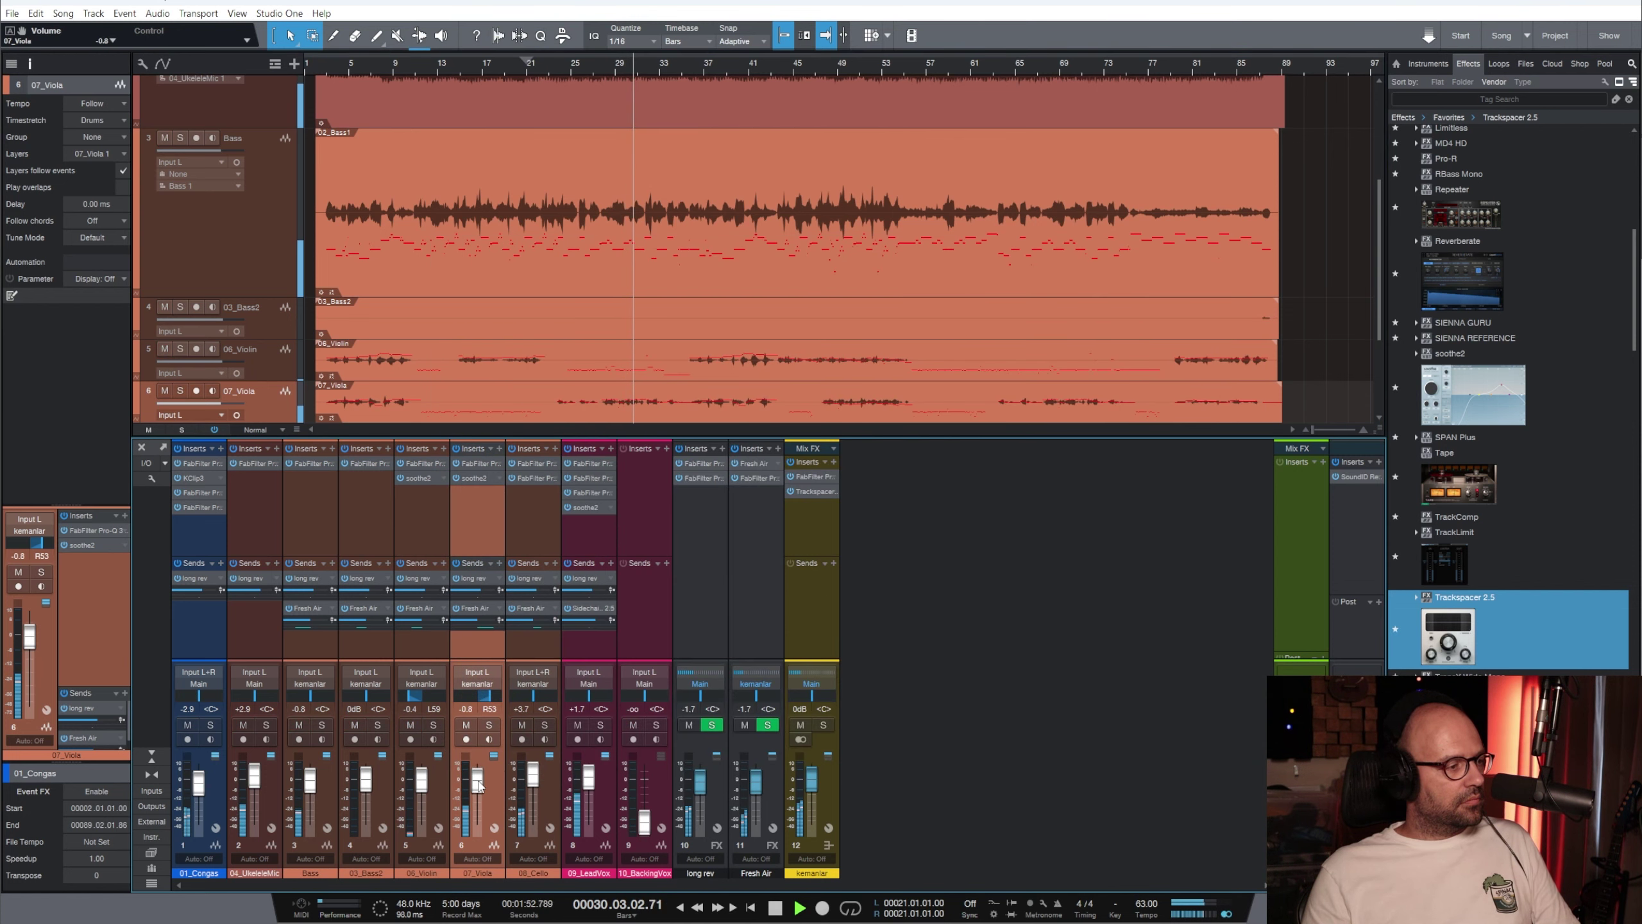
{"action": "left_click", "coordinate": [478, 785], "text": "alt"}
{"action": "scroll", "coordinate": [528, 780], "scroll_direction": "up", "scroll_amount": 2}
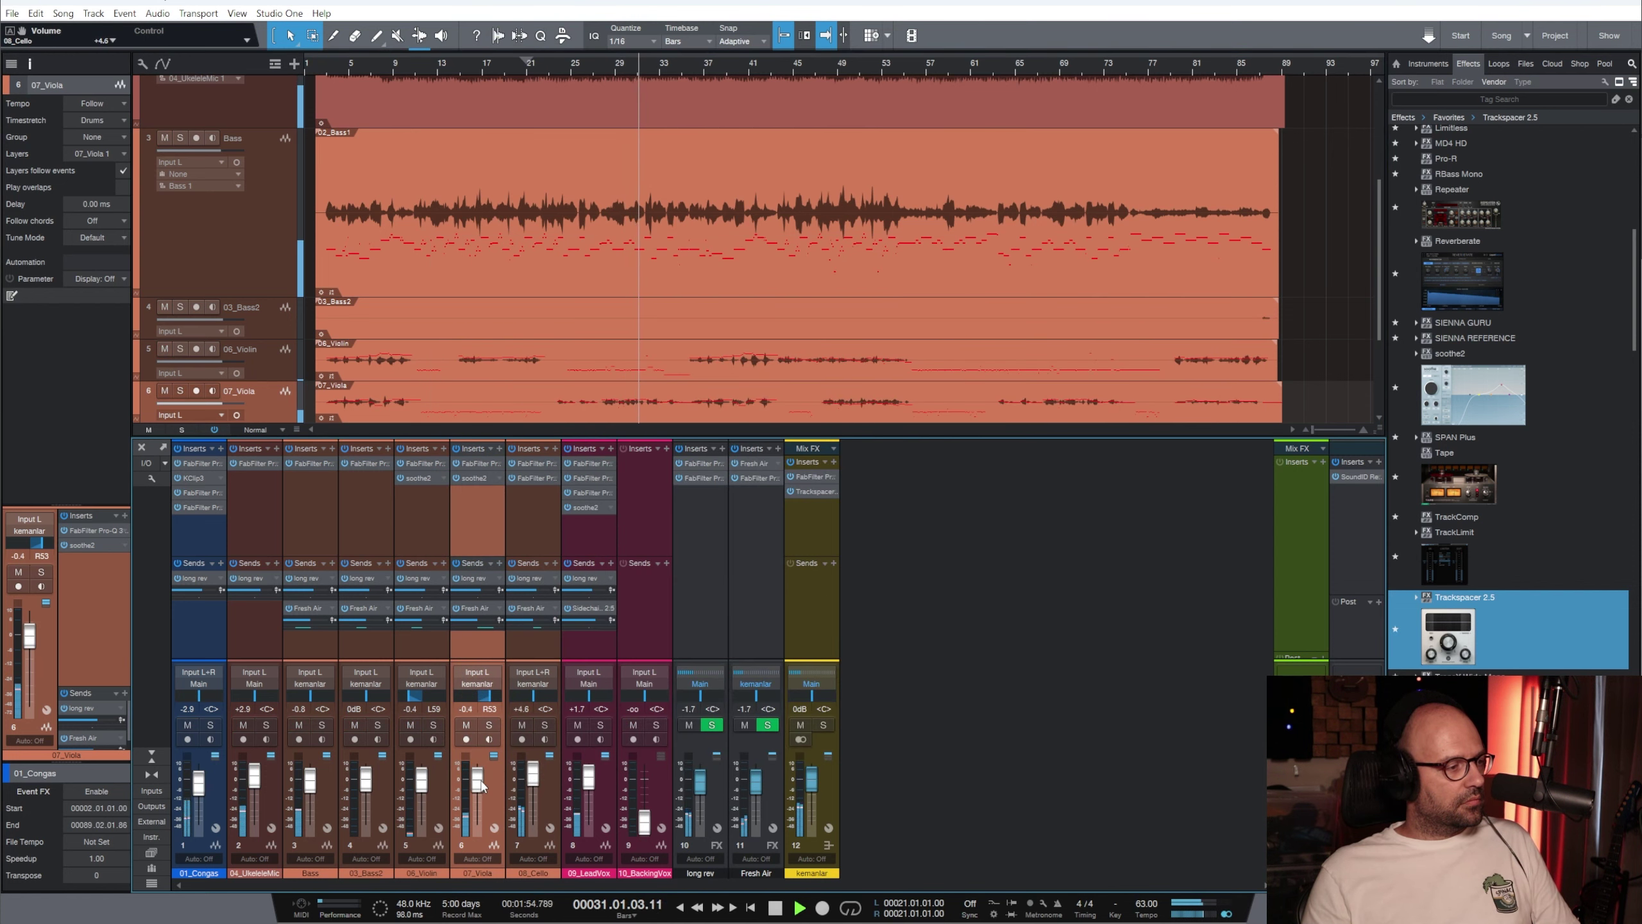
Find the NUGEN MasterCheck plug-in, insert it on the Main bus and check the mix loudness
{"action": "left_click", "coordinate": [816, 527]}
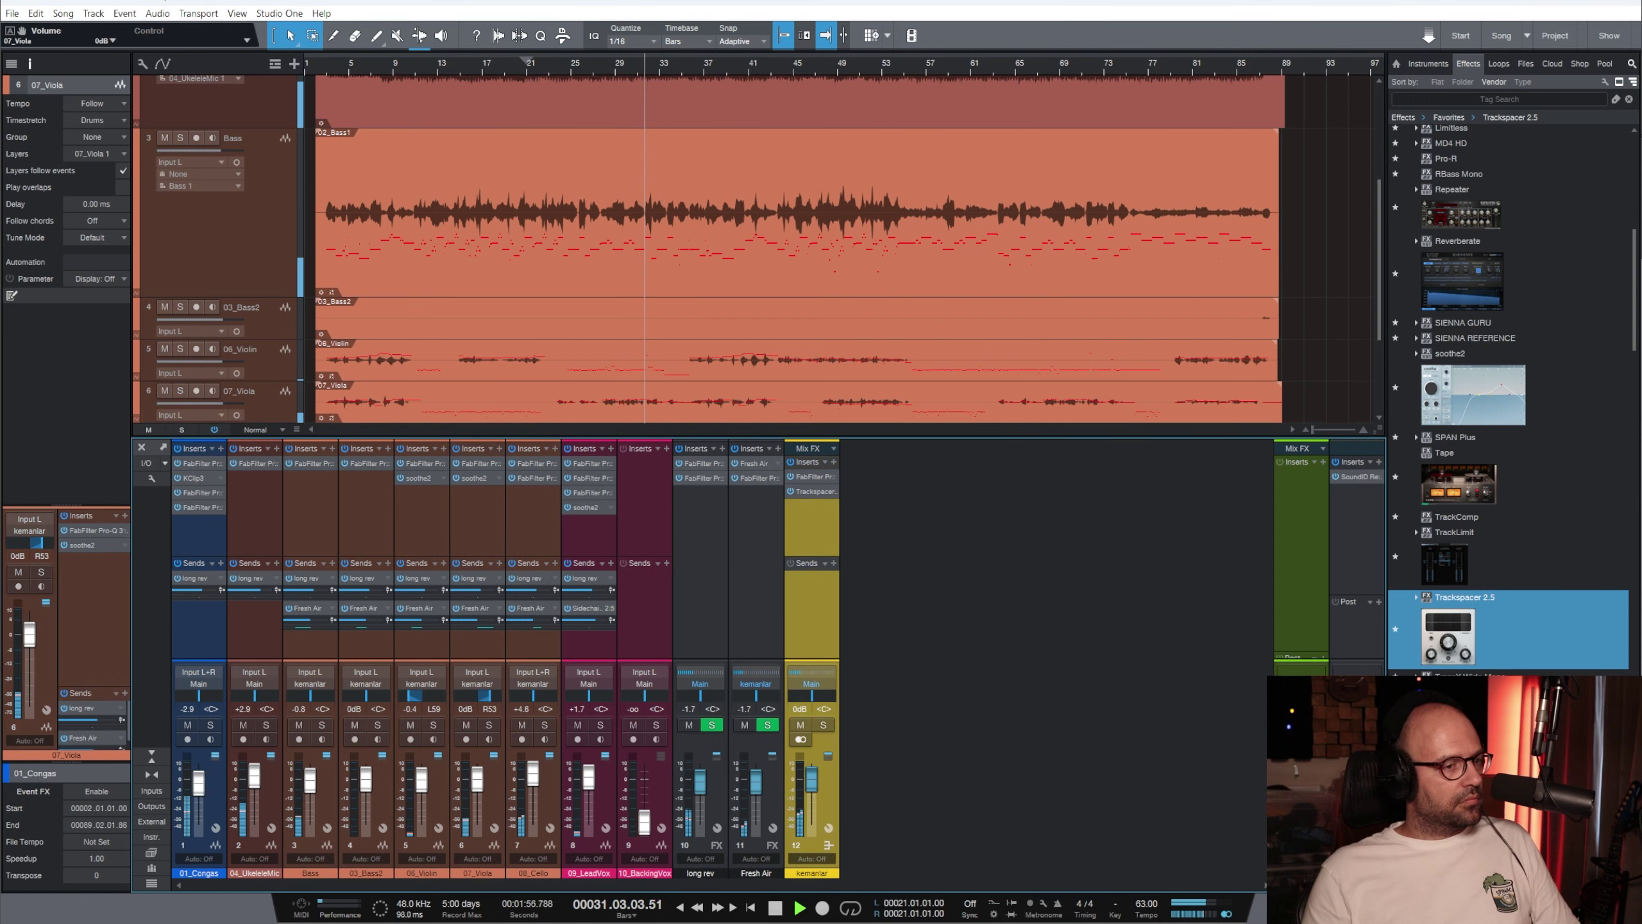
{"action": "left_click", "coordinate": [1304, 525]}
{"action": "left_click", "coordinate": [1485, 100]}
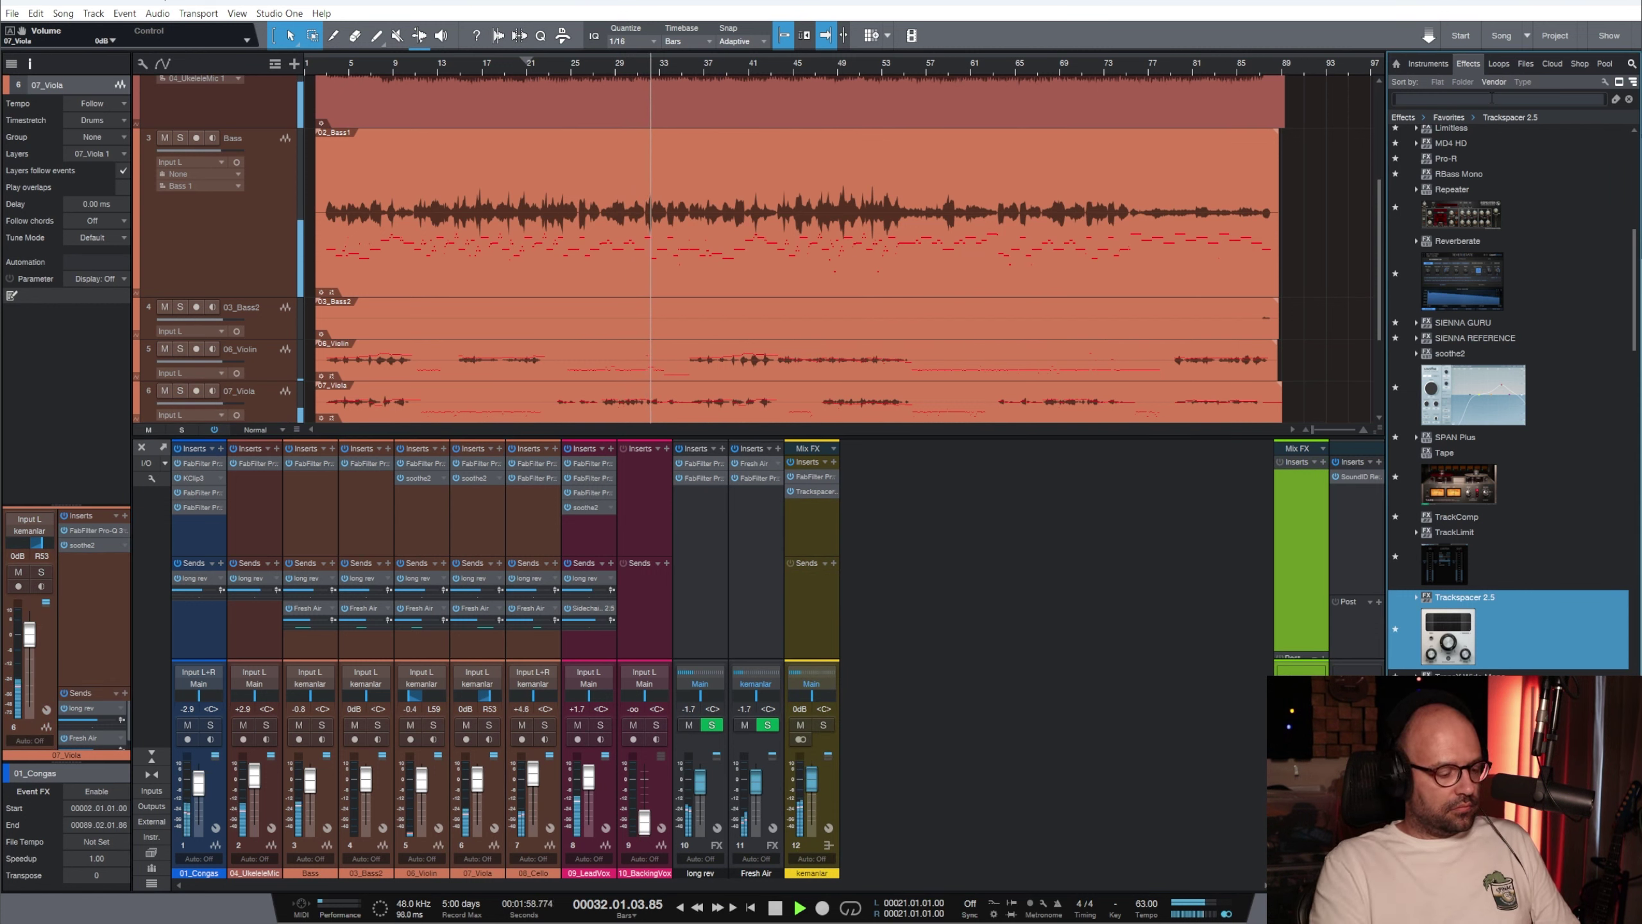
{"action": "type", "text": "nugen"}
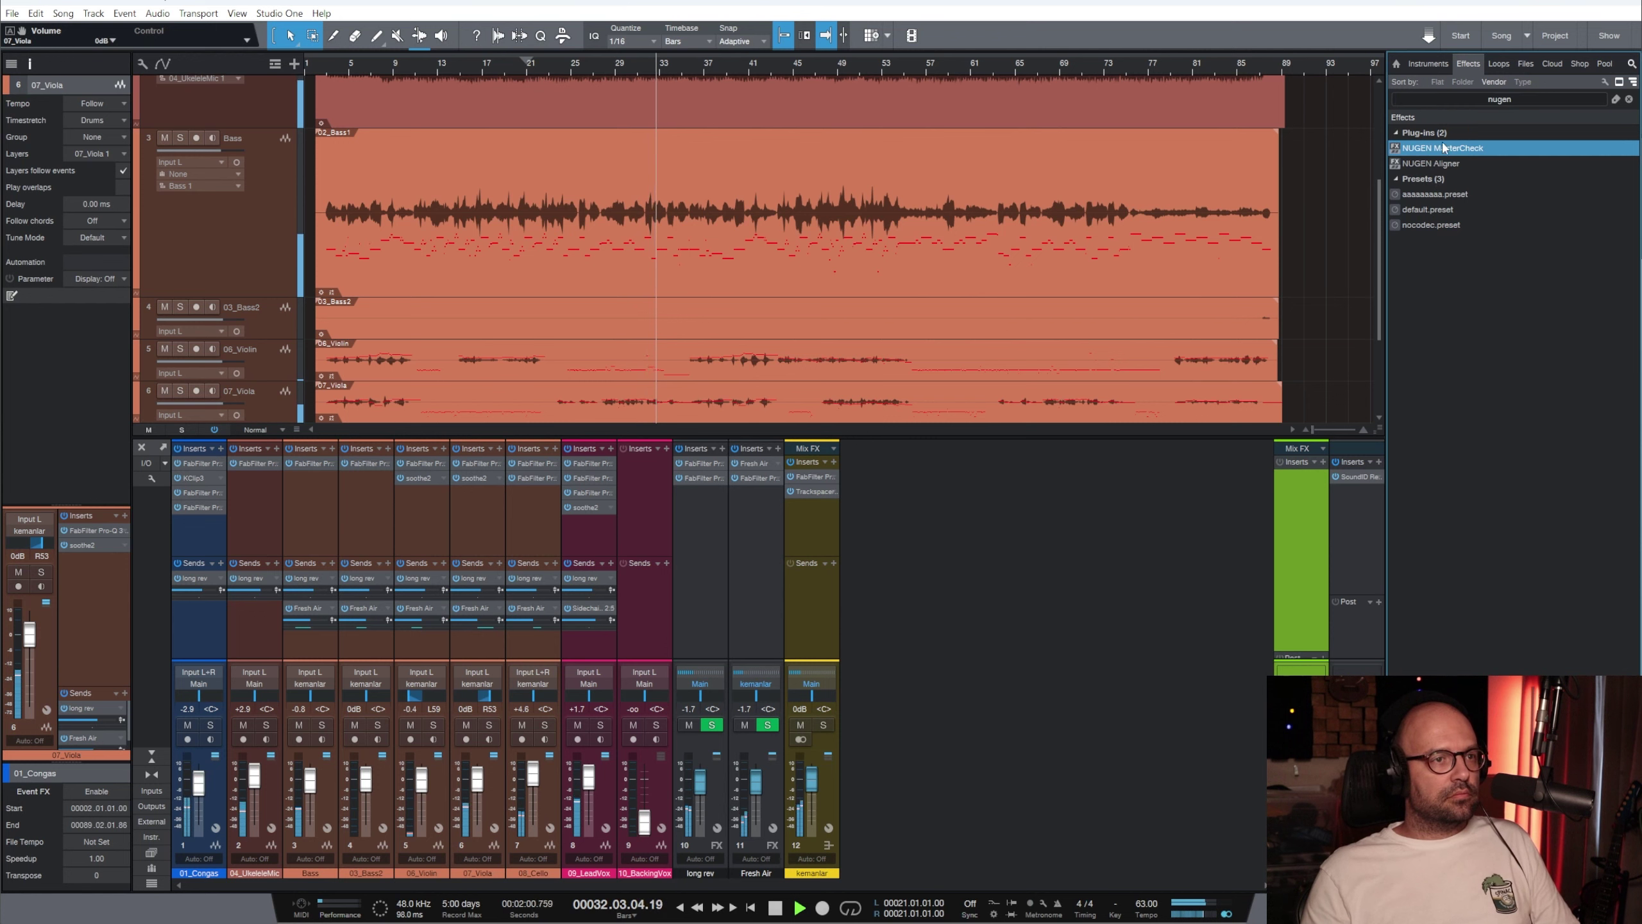
{"action": "left_click_drag", "start_coordinate": [1441, 148], "coordinate": [1301, 499]}
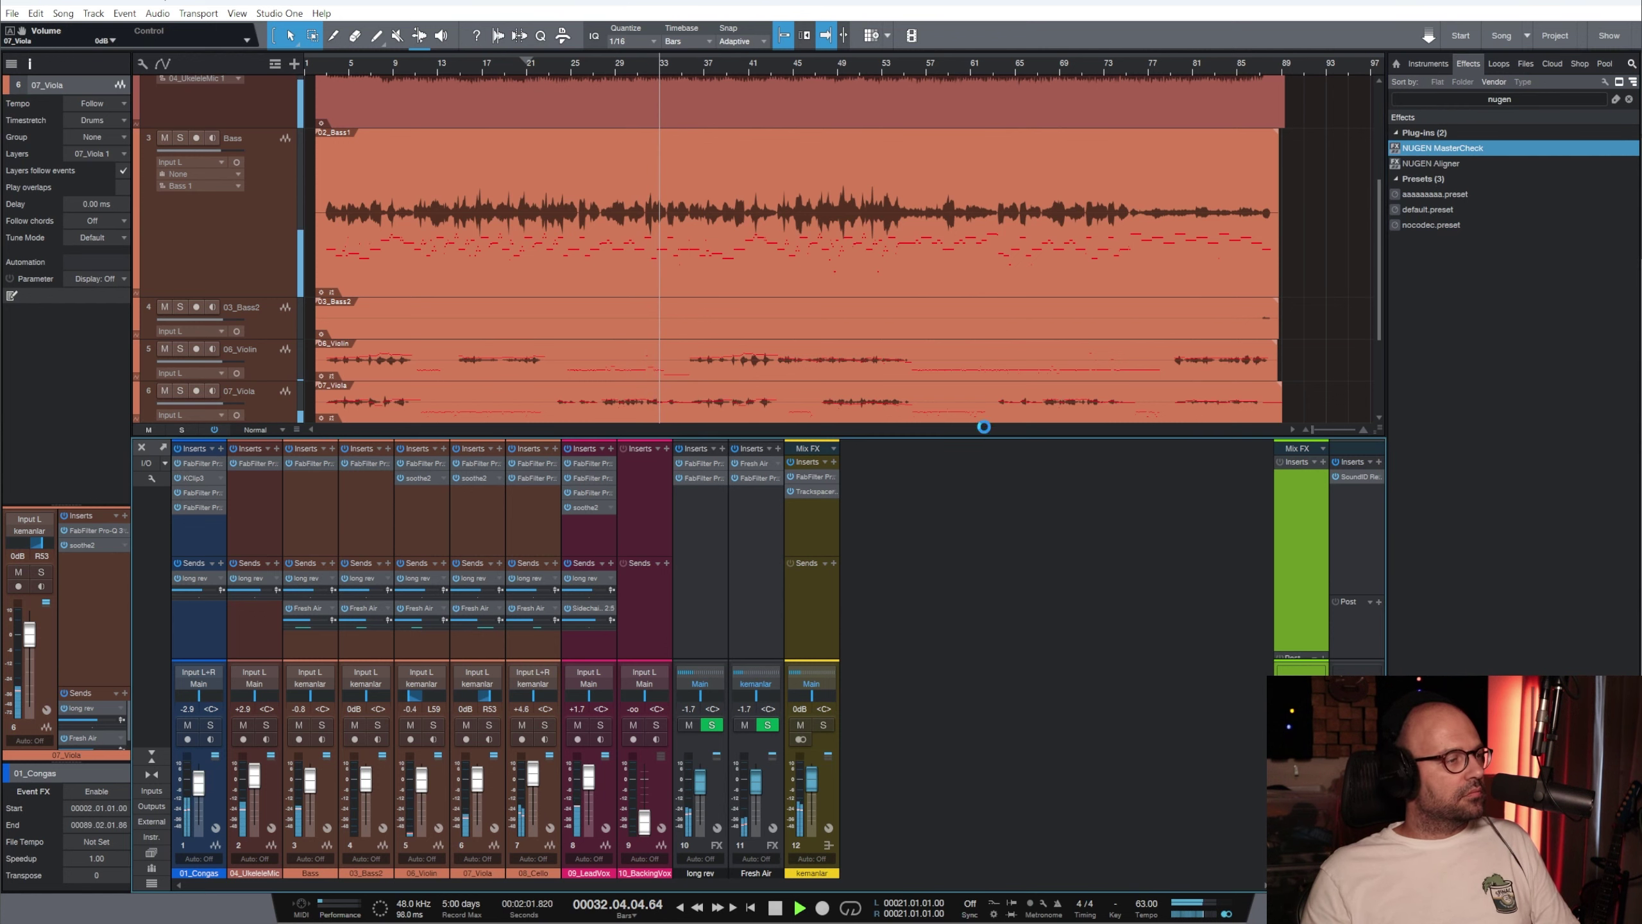
{"action": "left_click_drag", "start_coordinate": [693, 251], "coordinate": [1085, 310]}
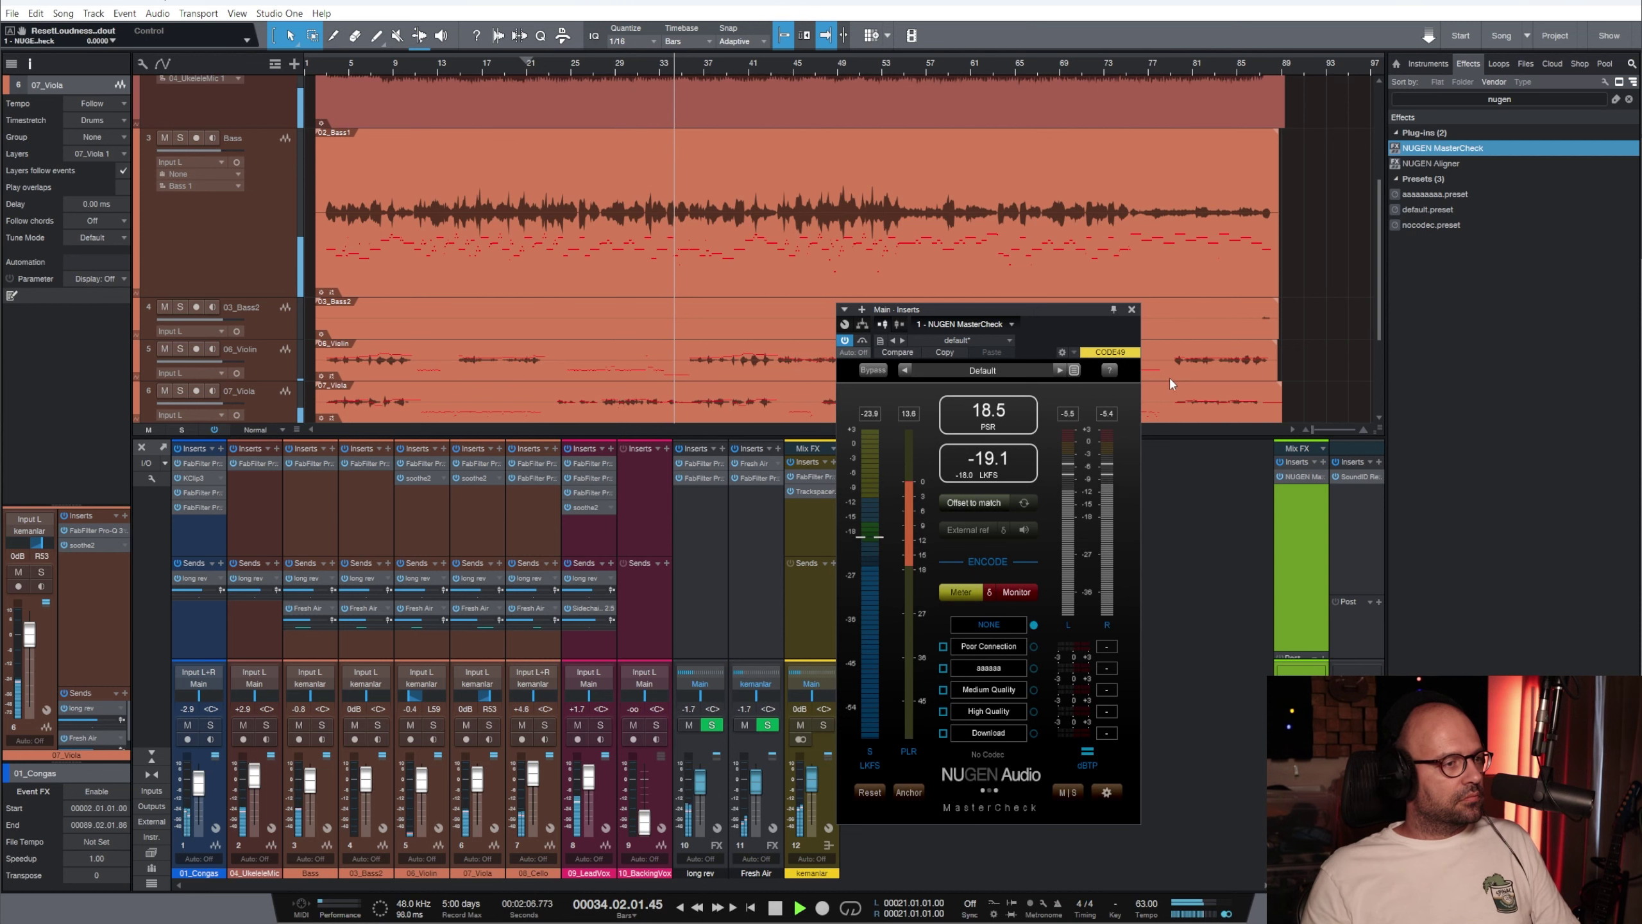
{"action": "left_click", "coordinate": [1131, 309]}
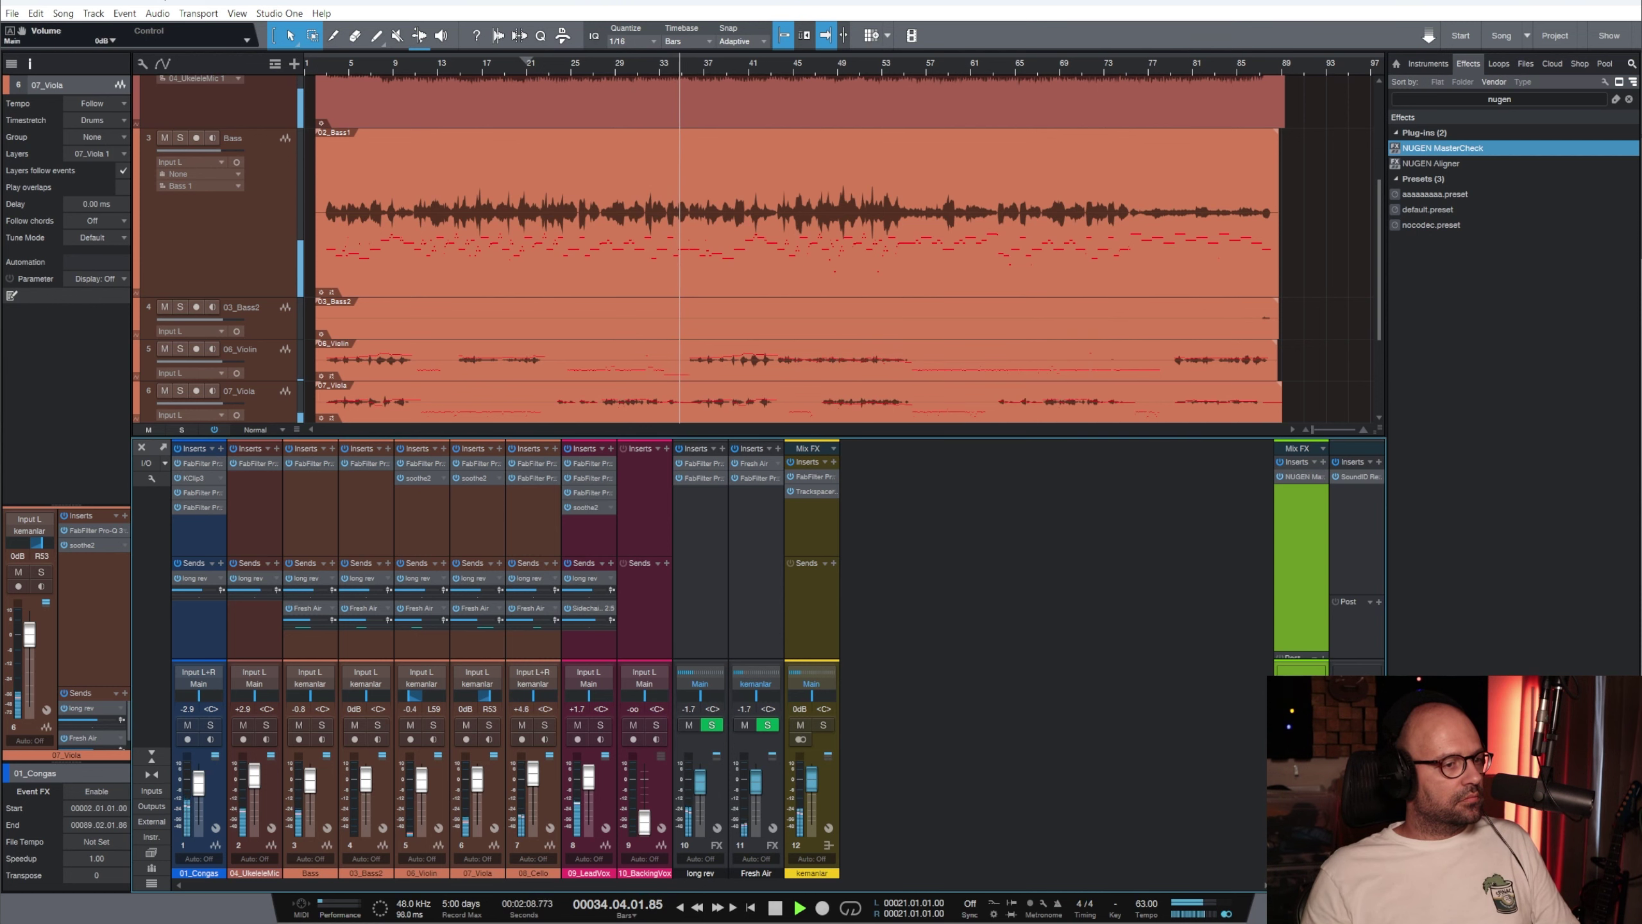
Stop playback and raise the clip gain of the 10_BackingVox audio event
{"action": "left_click", "coordinate": [815, 520]}
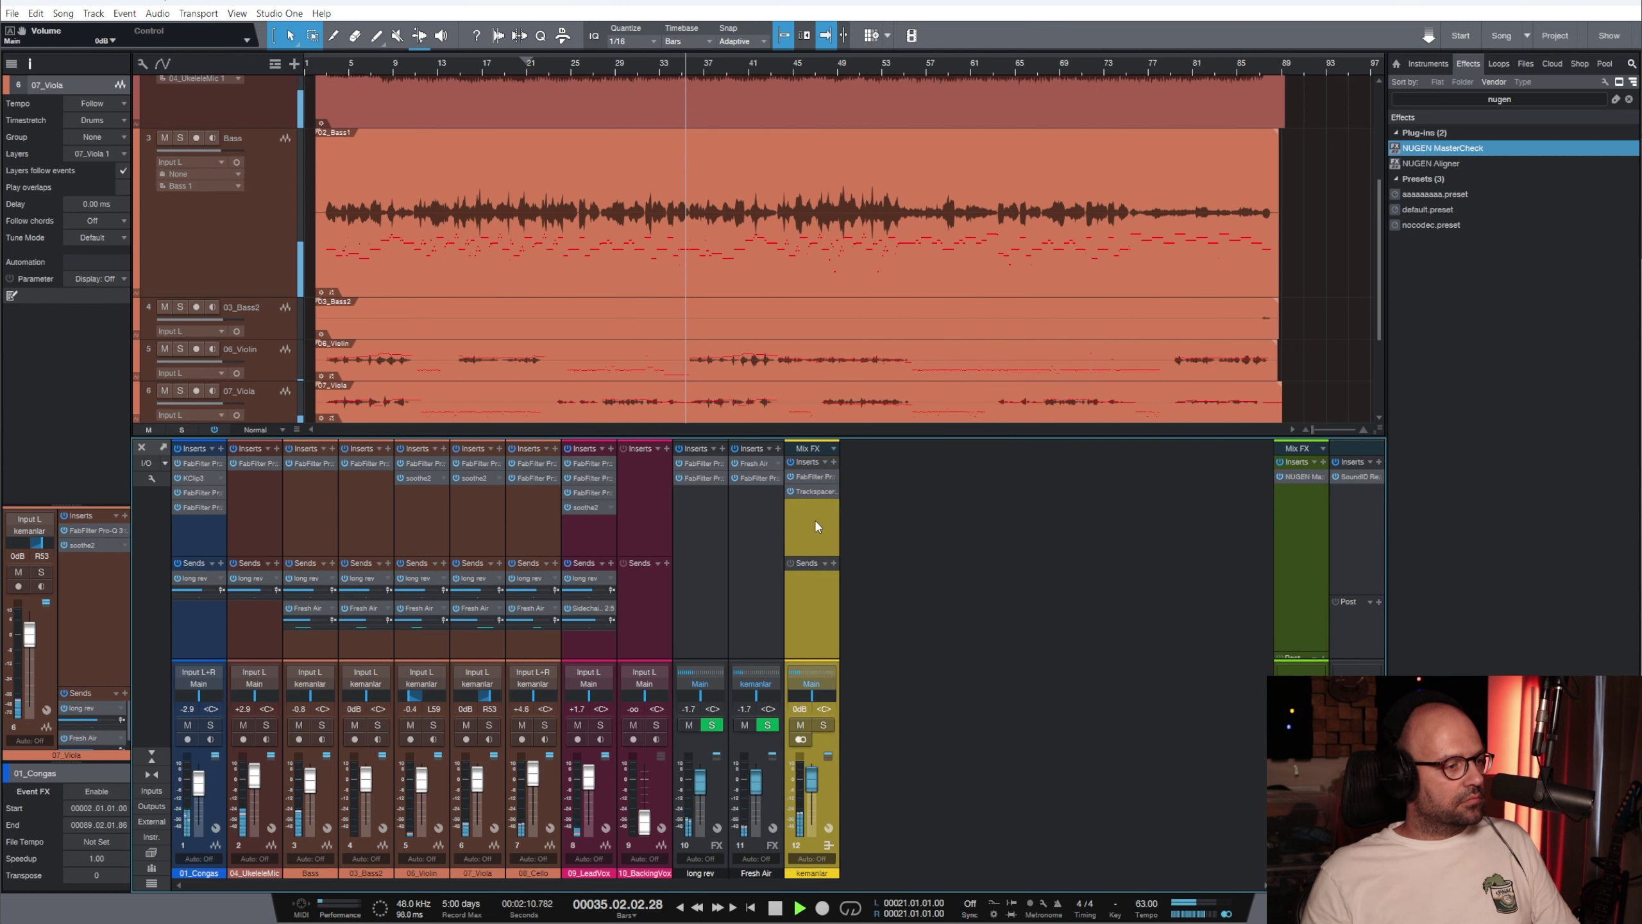
{"action": "left_click", "coordinate": [654, 575]}
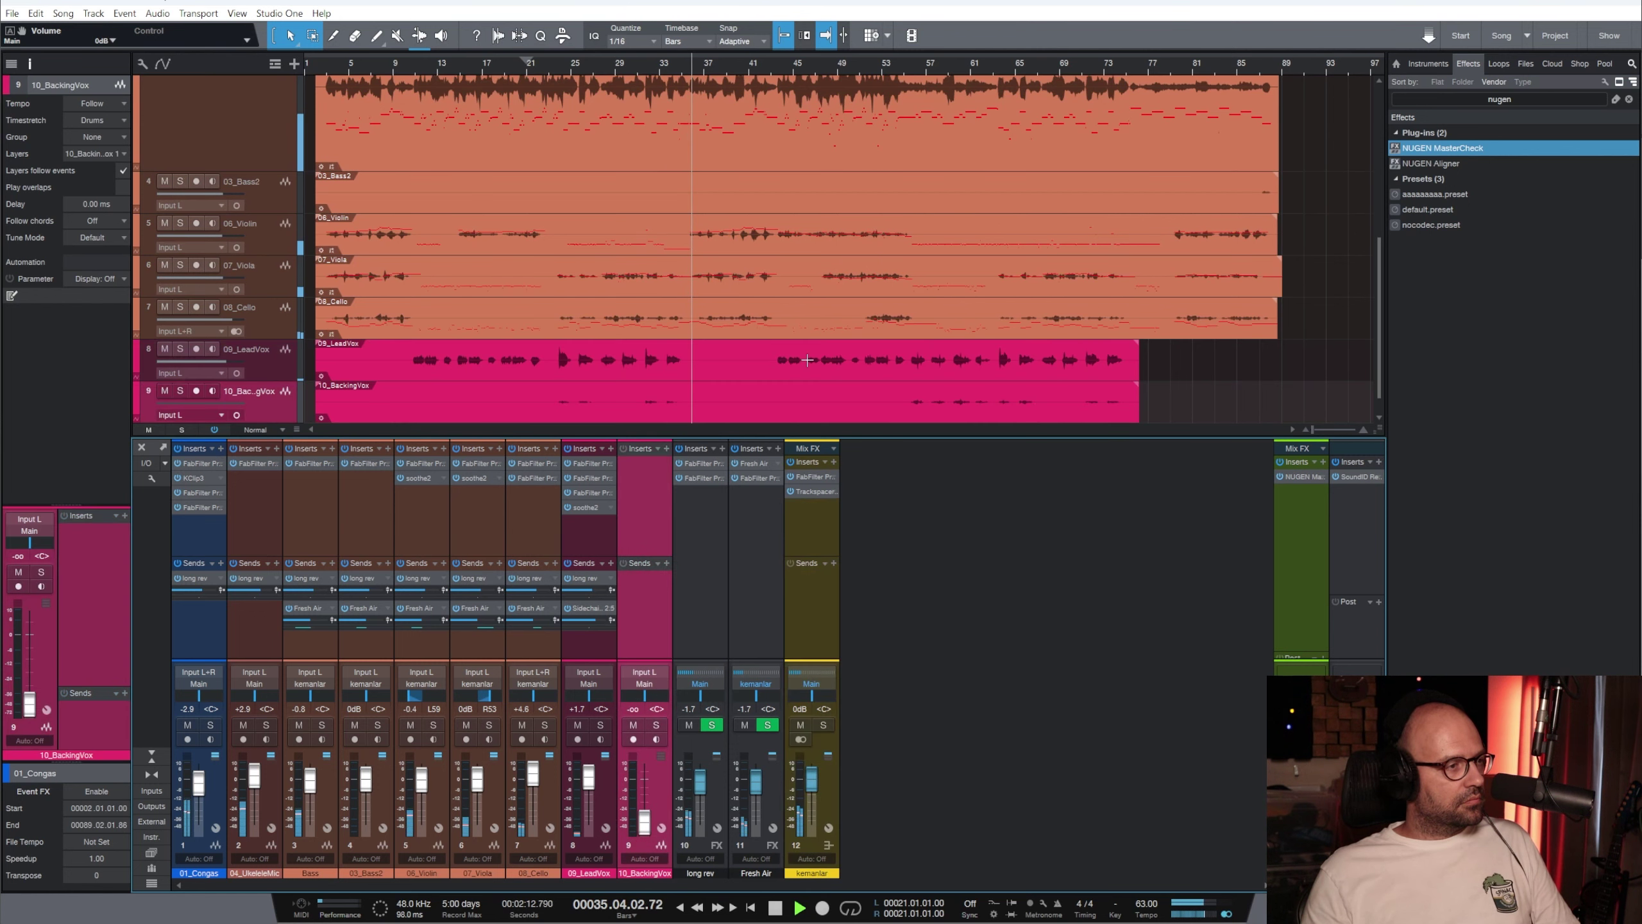
{"action": "key", "text": "space"}
{"action": "left_click", "coordinate": [698, 386]}
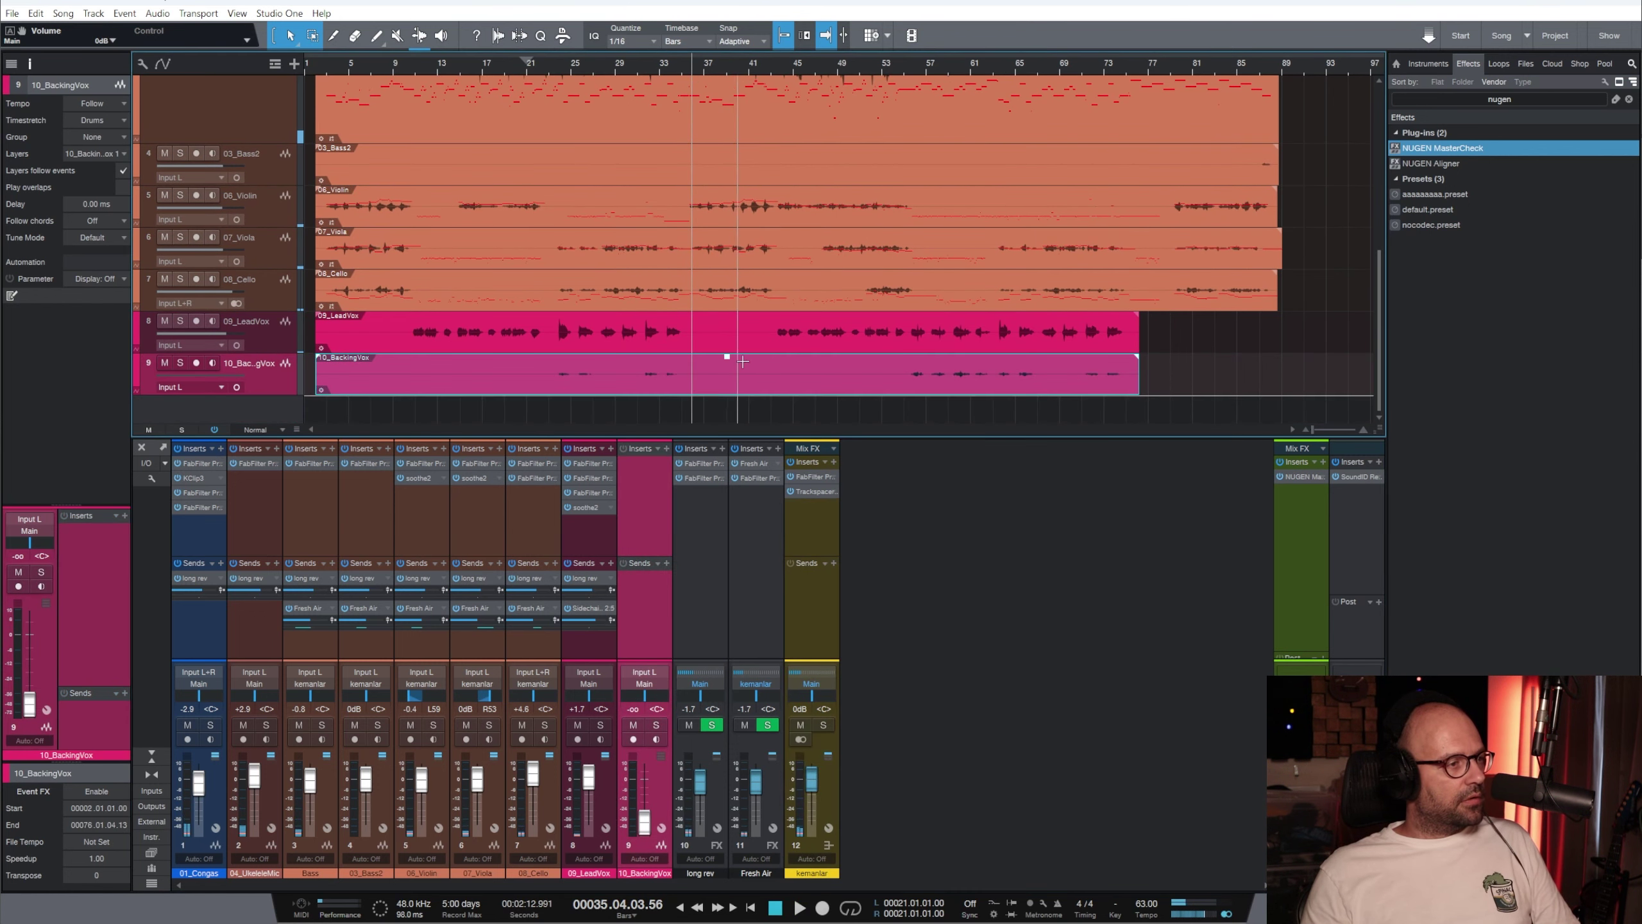
{"action": "left_click_drag", "start_coordinate": [727, 357], "coordinate": [737, 285]}
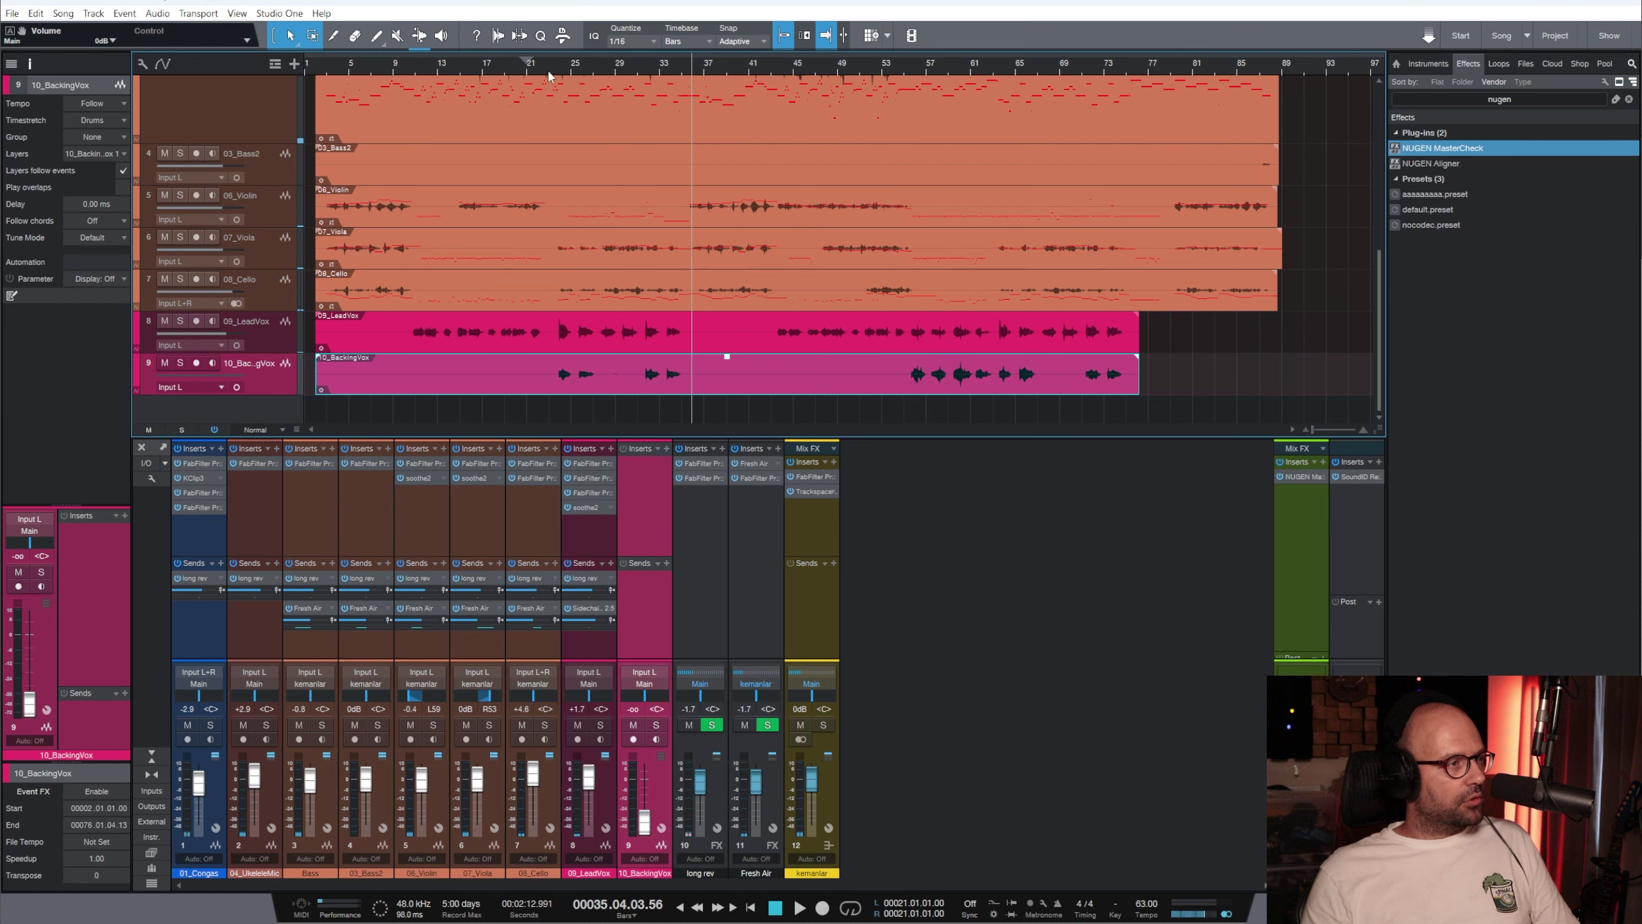
Solo the 10_BackingVox channel, set its level to 0 dB and play it from bar 24
{"action": "left_click", "coordinate": [656, 739]}
{"action": "left_click", "coordinate": [656, 724]}
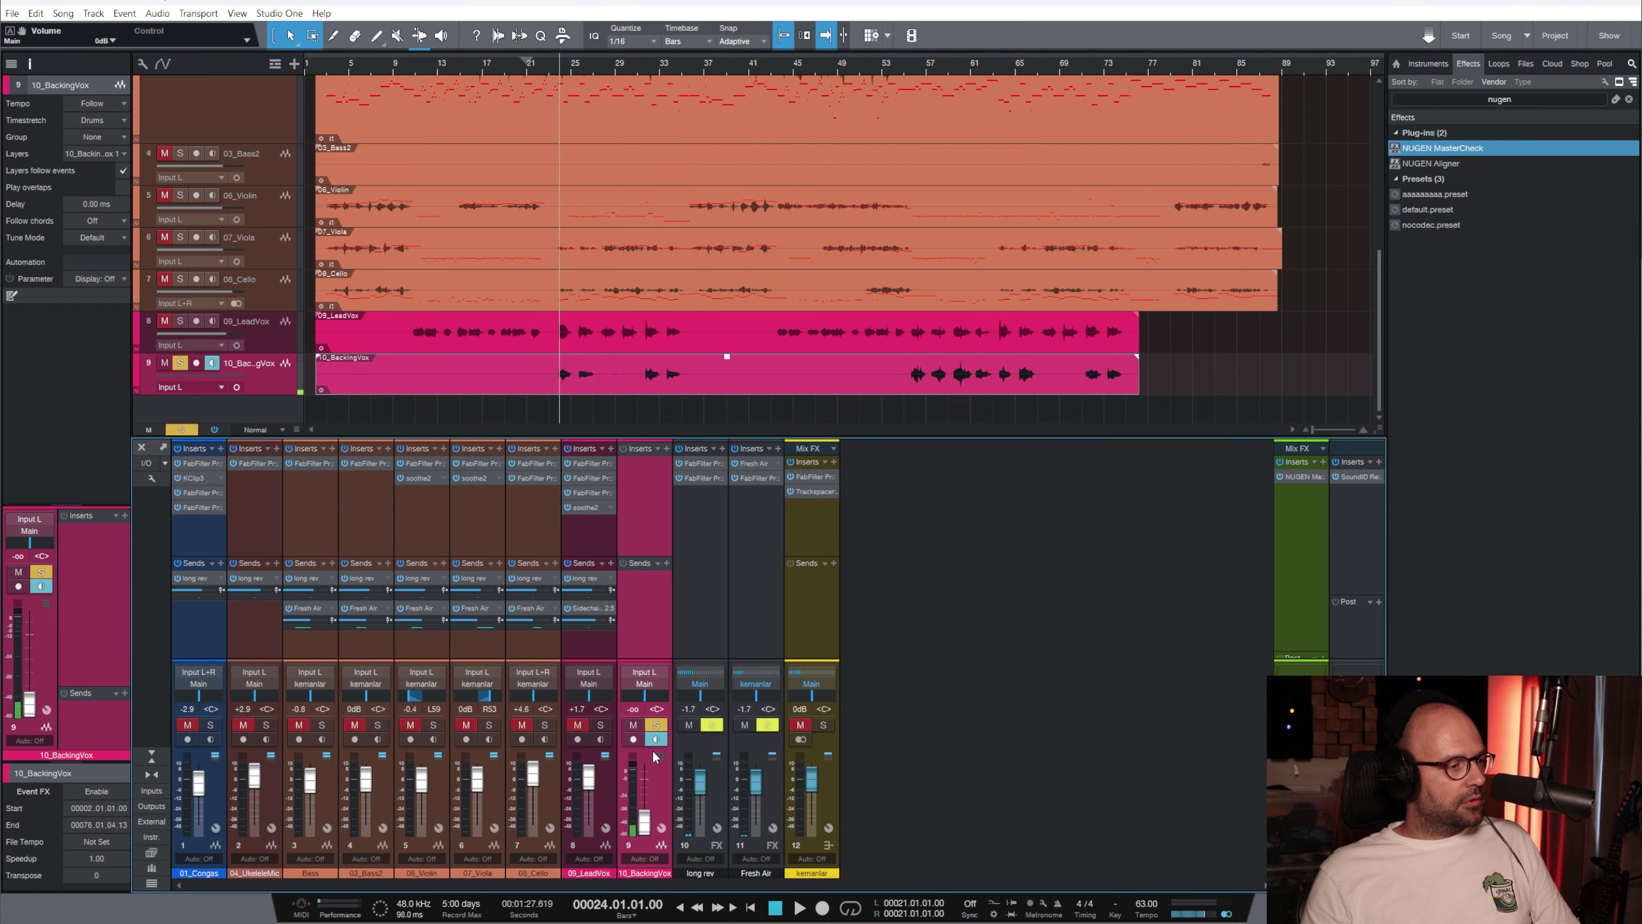
{"action": "left_click", "coordinate": [644, 821], "text": "alt"}
{"action": "left_click", "coordinate": [657, 739]}
{"action": "key", "text": "space"}
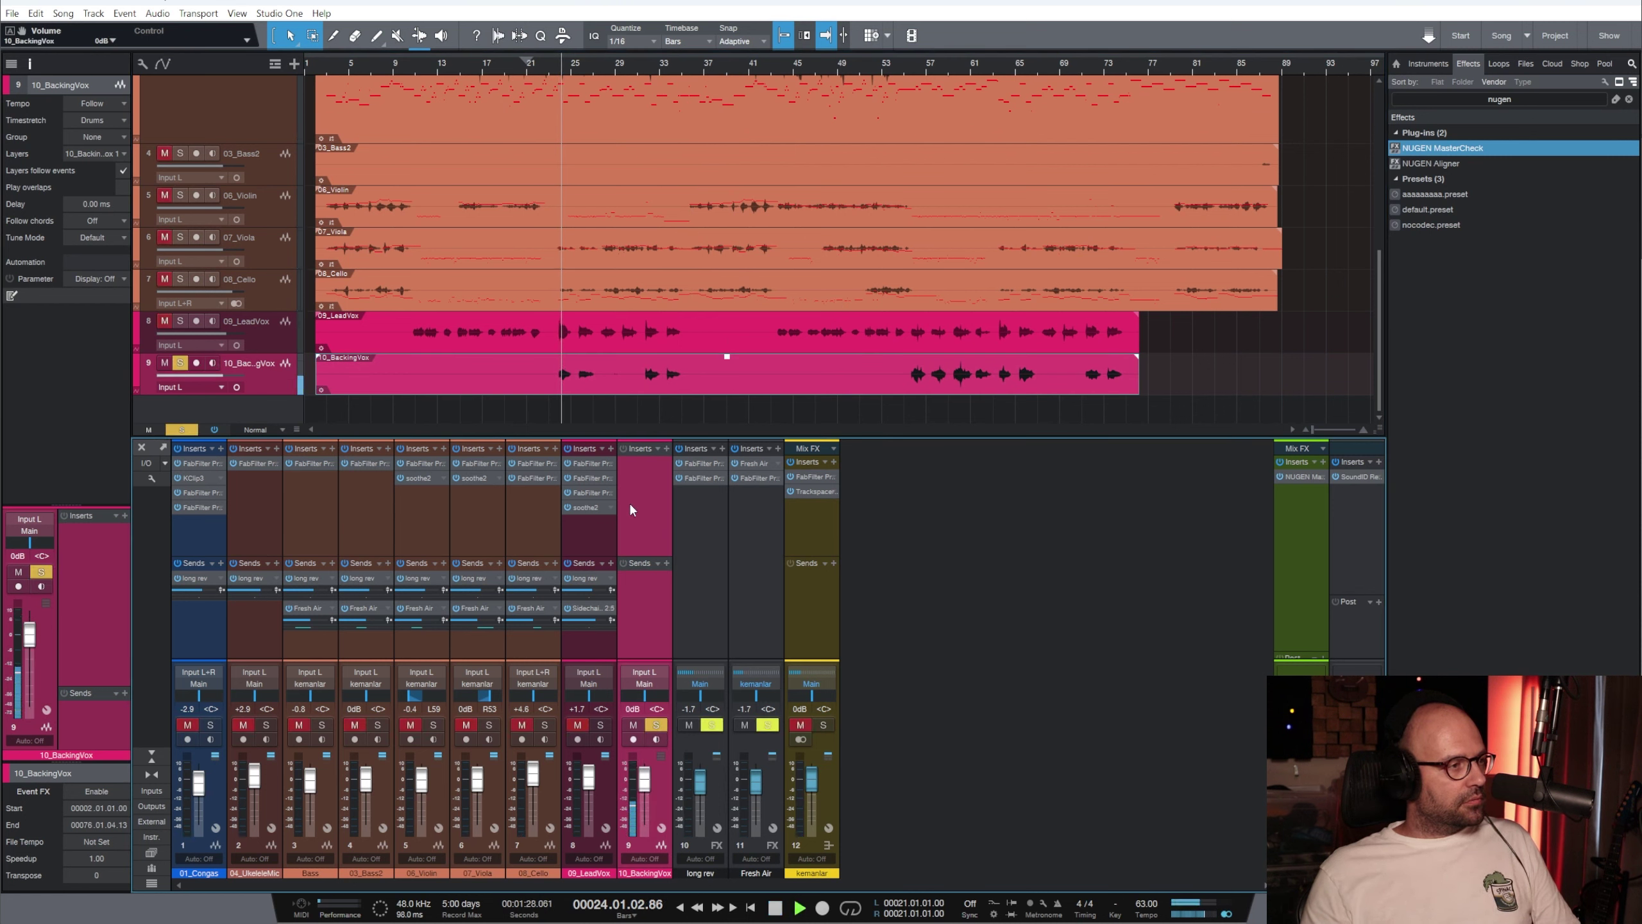
Copy the lead vocal's Pro-Q 3 to 10_BackingVox, cut around 293 Hz and set the 12 kHz band to -2.94 dB
{"action": "left_click", "coordinate": [1629, 99]}
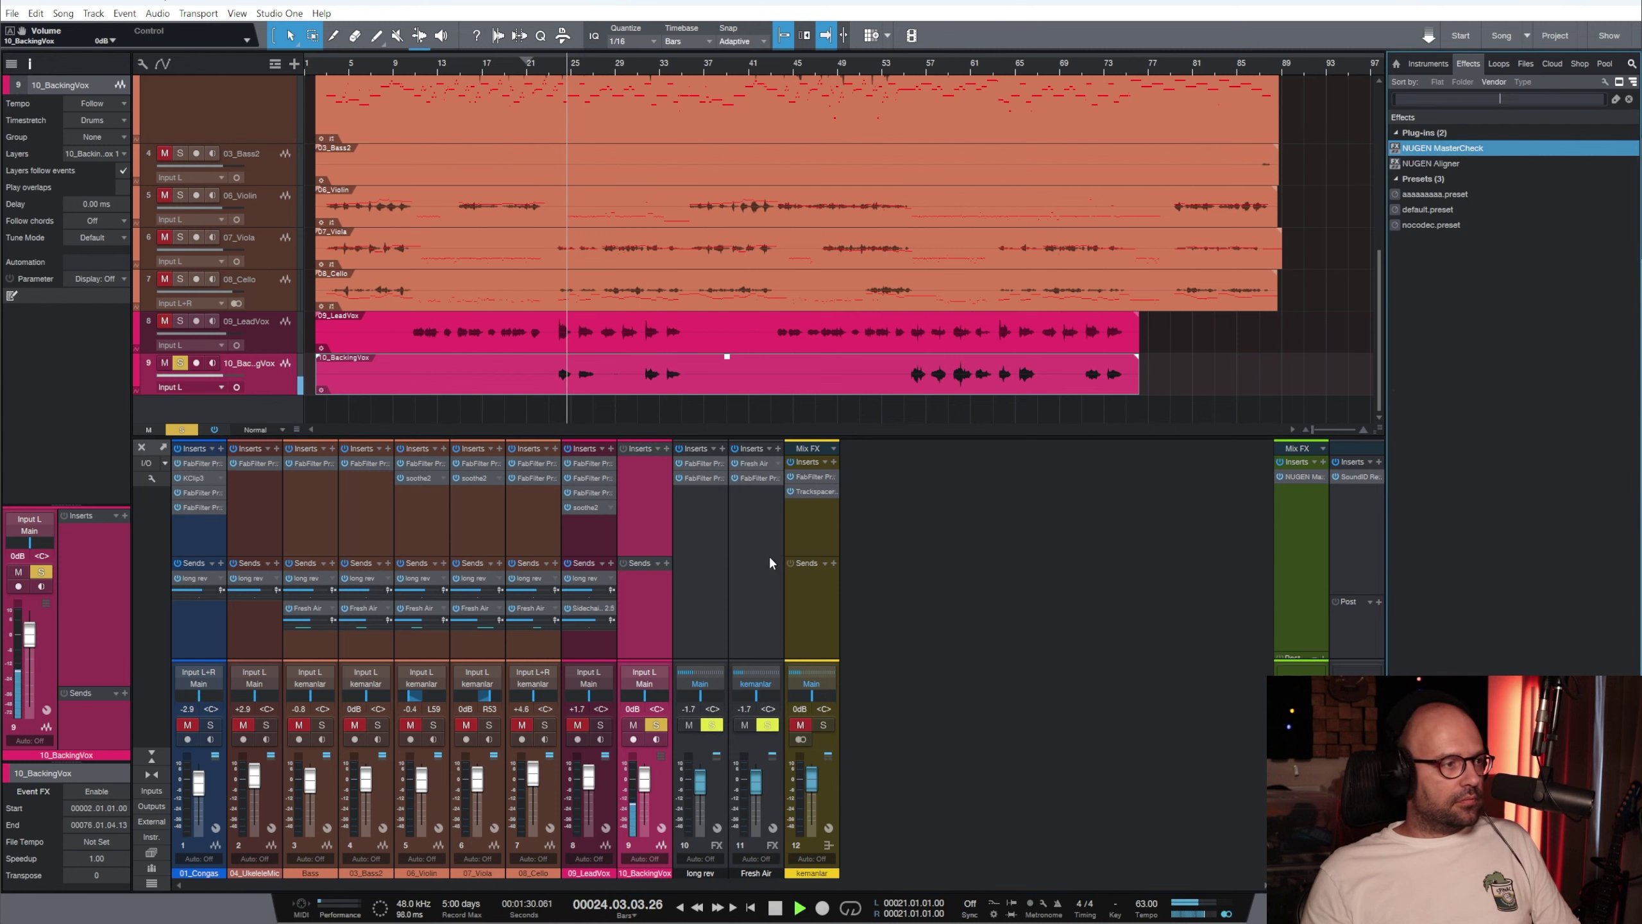
{"action": "left_click_drag", "start_coordinate": [597, 463], "coordinate": [647, 473]}
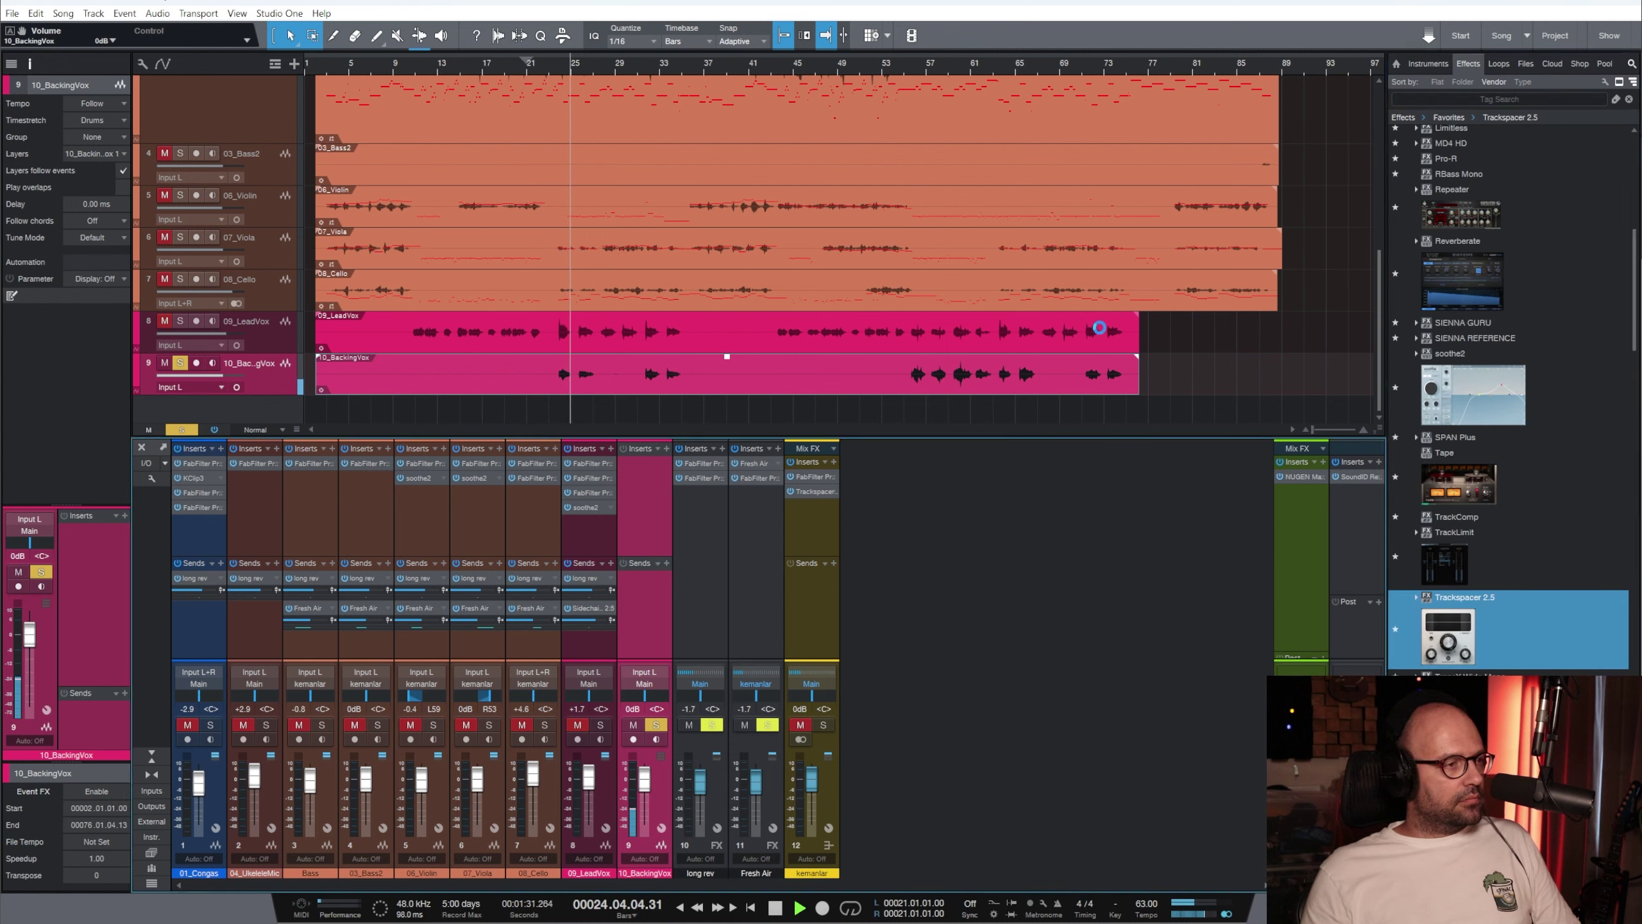
{"action": "left_click_drag", "start_coordinate": [1058, 500], "coordinate": [1085, 569]}
{"action": "double_click", "coordinate": [1086, 461]}
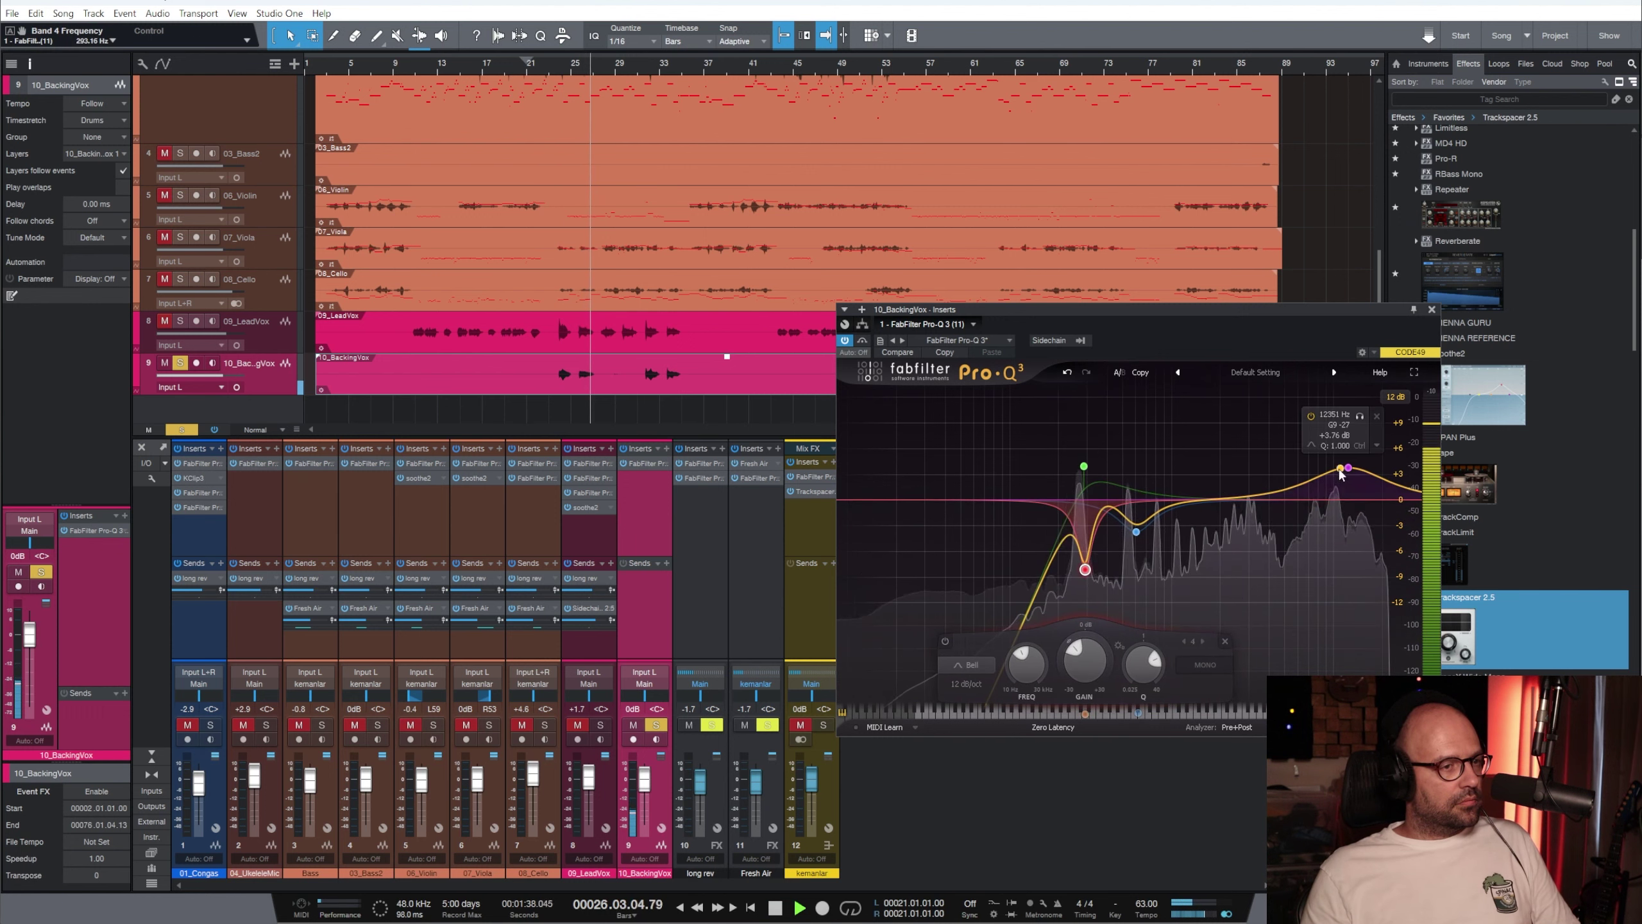
{"action": "left_click_drag", "start_coordinate": [1339, 469], "coordinate": [1339, 526]}
{"action": "left_click", "coordinate": [1430, 310]}
Copy the lead vocal's FabFilter Pro-G gate and Pro-C 2 compressor to 10_BackingVox and audition them from bar 24
{"action": "key", "text": "space"}
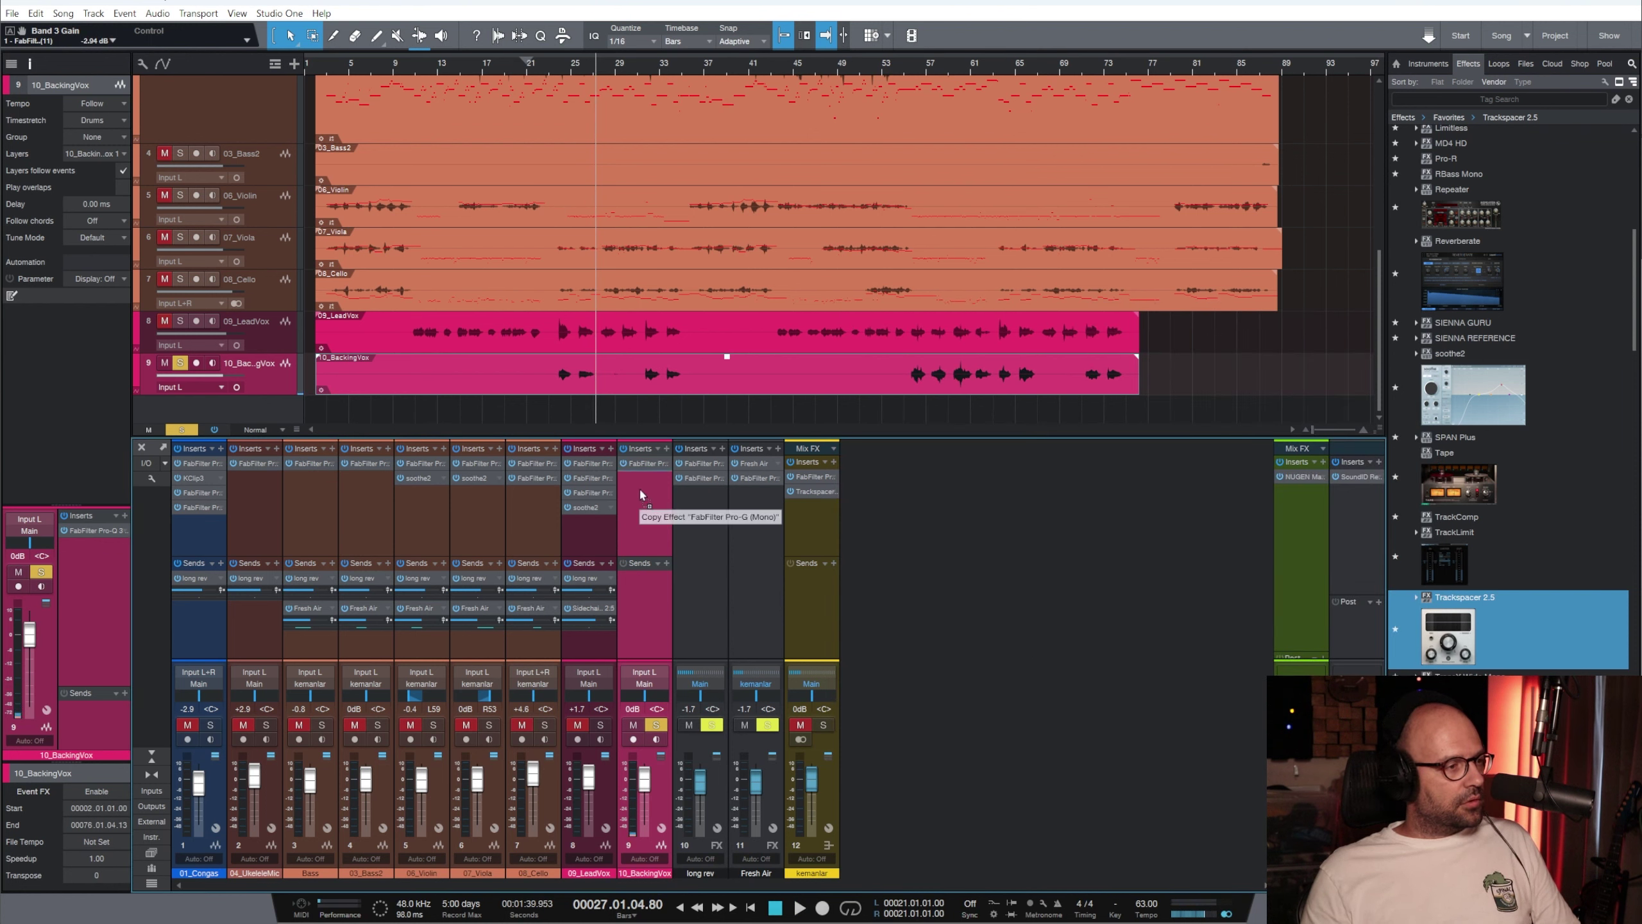
{"action": "left_click", "coordinate": [558, 67]}
{"action": "key", "text": "space"}
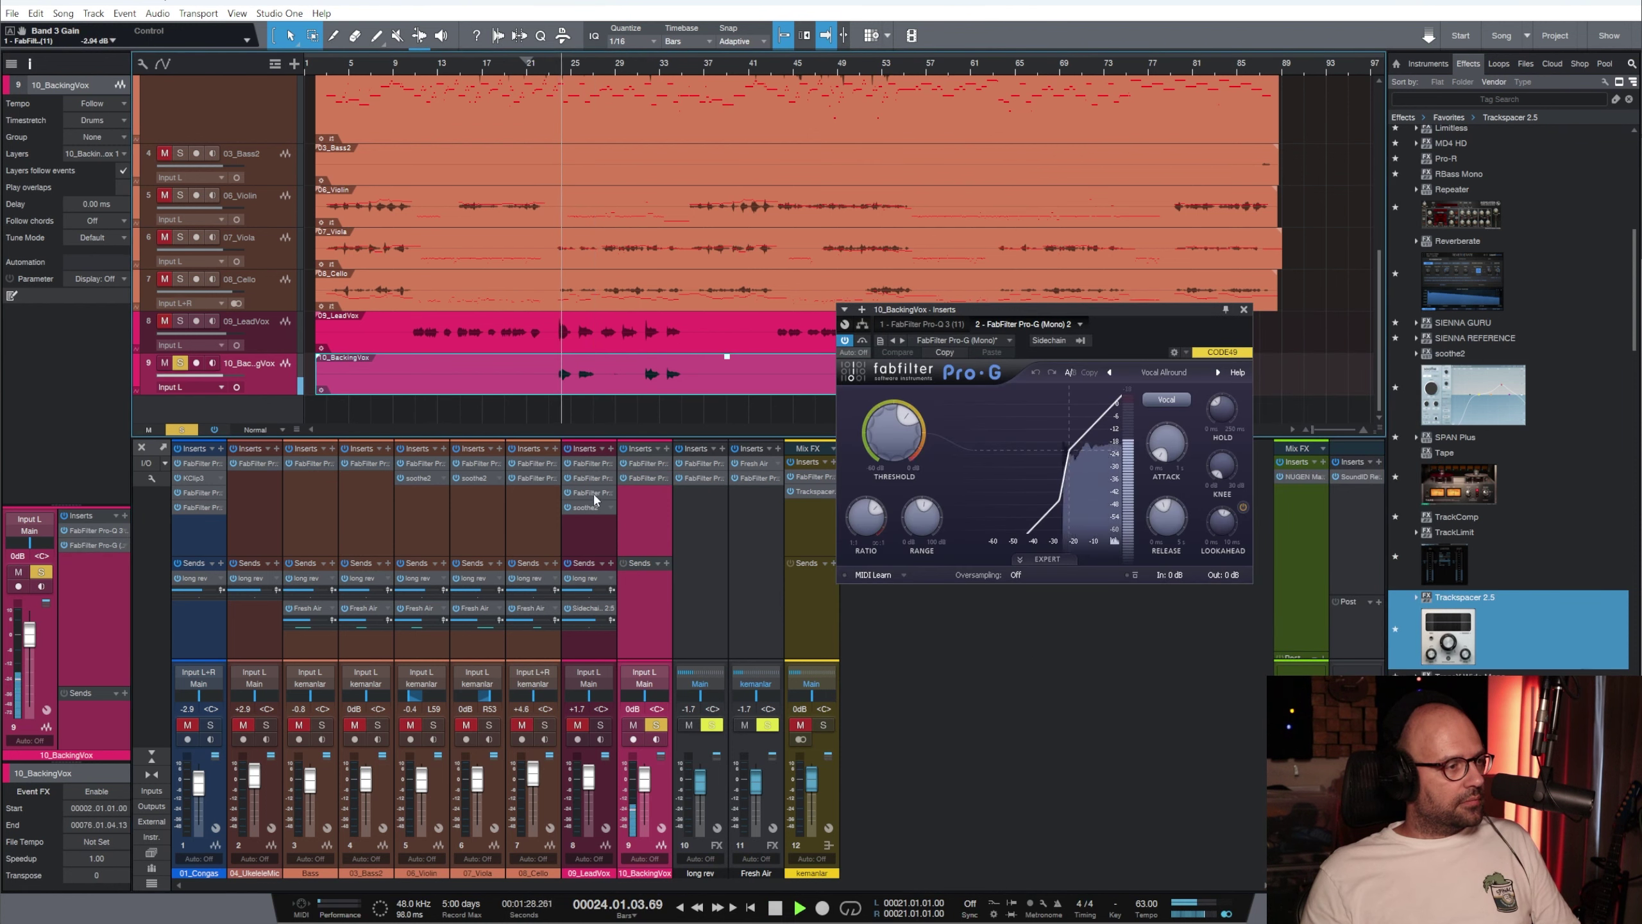
{"action": "left_click_drag", "start_coordinate": [593, 492], "coordinate": [642, 521]}
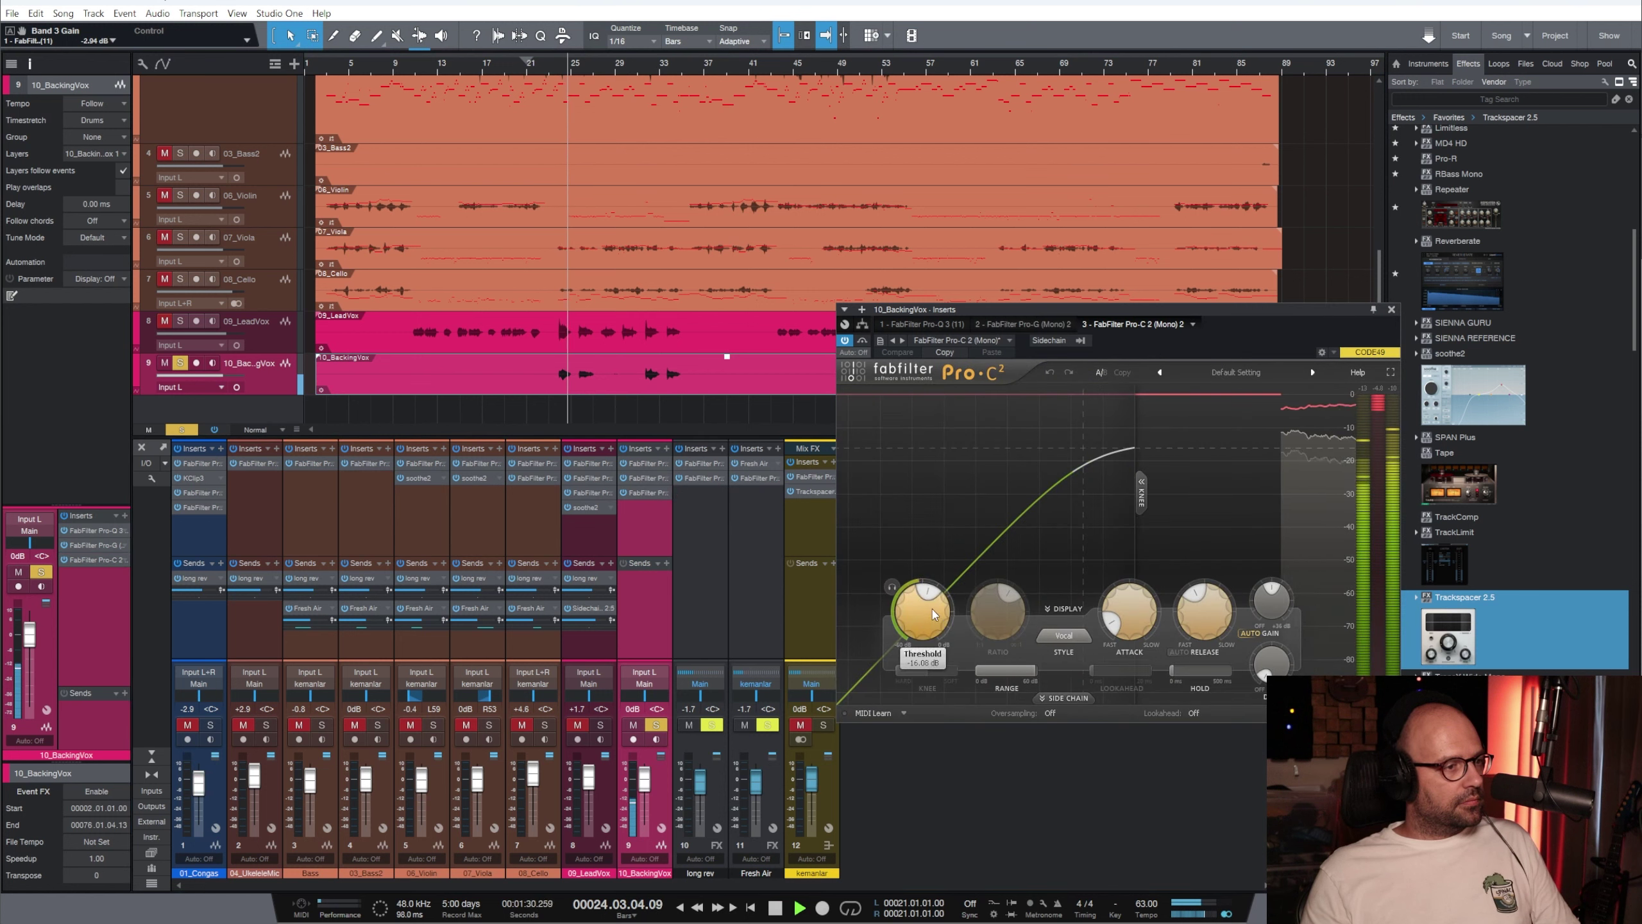
{"action": "left_click", "coordinate": [1391, 310]}
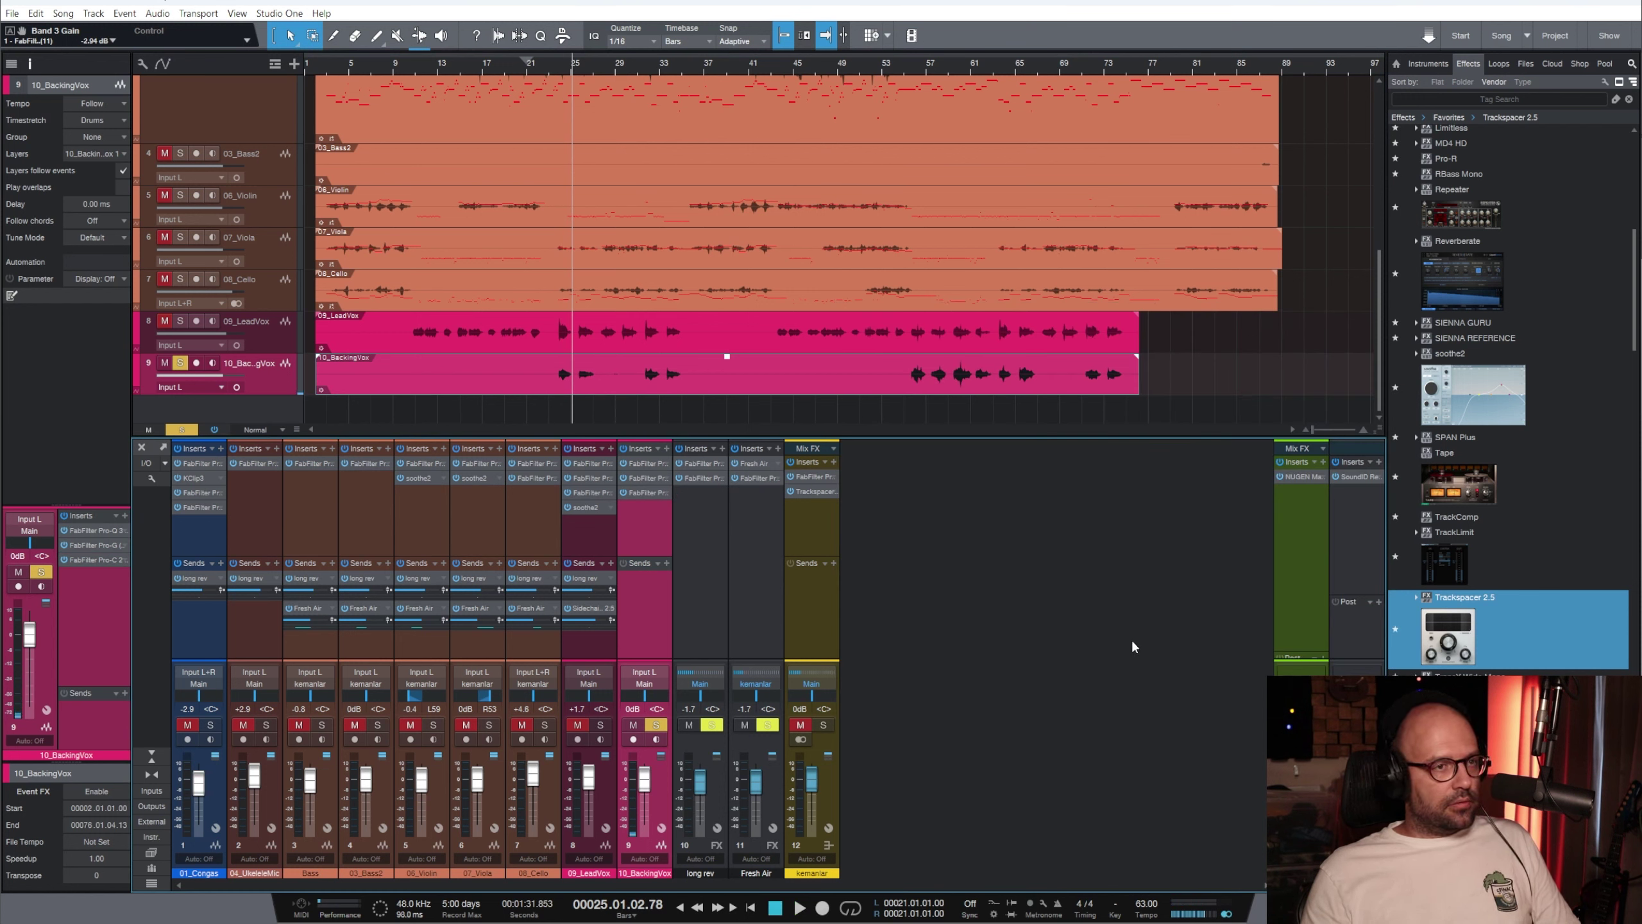
Add Repeater as an effects channel fed by a send from 10_BackingVox and set its stereo spread to Mode B
{"action": "left_click_drag", "start_coordinate": [1466, 211], "coordinate": [760, 411]}
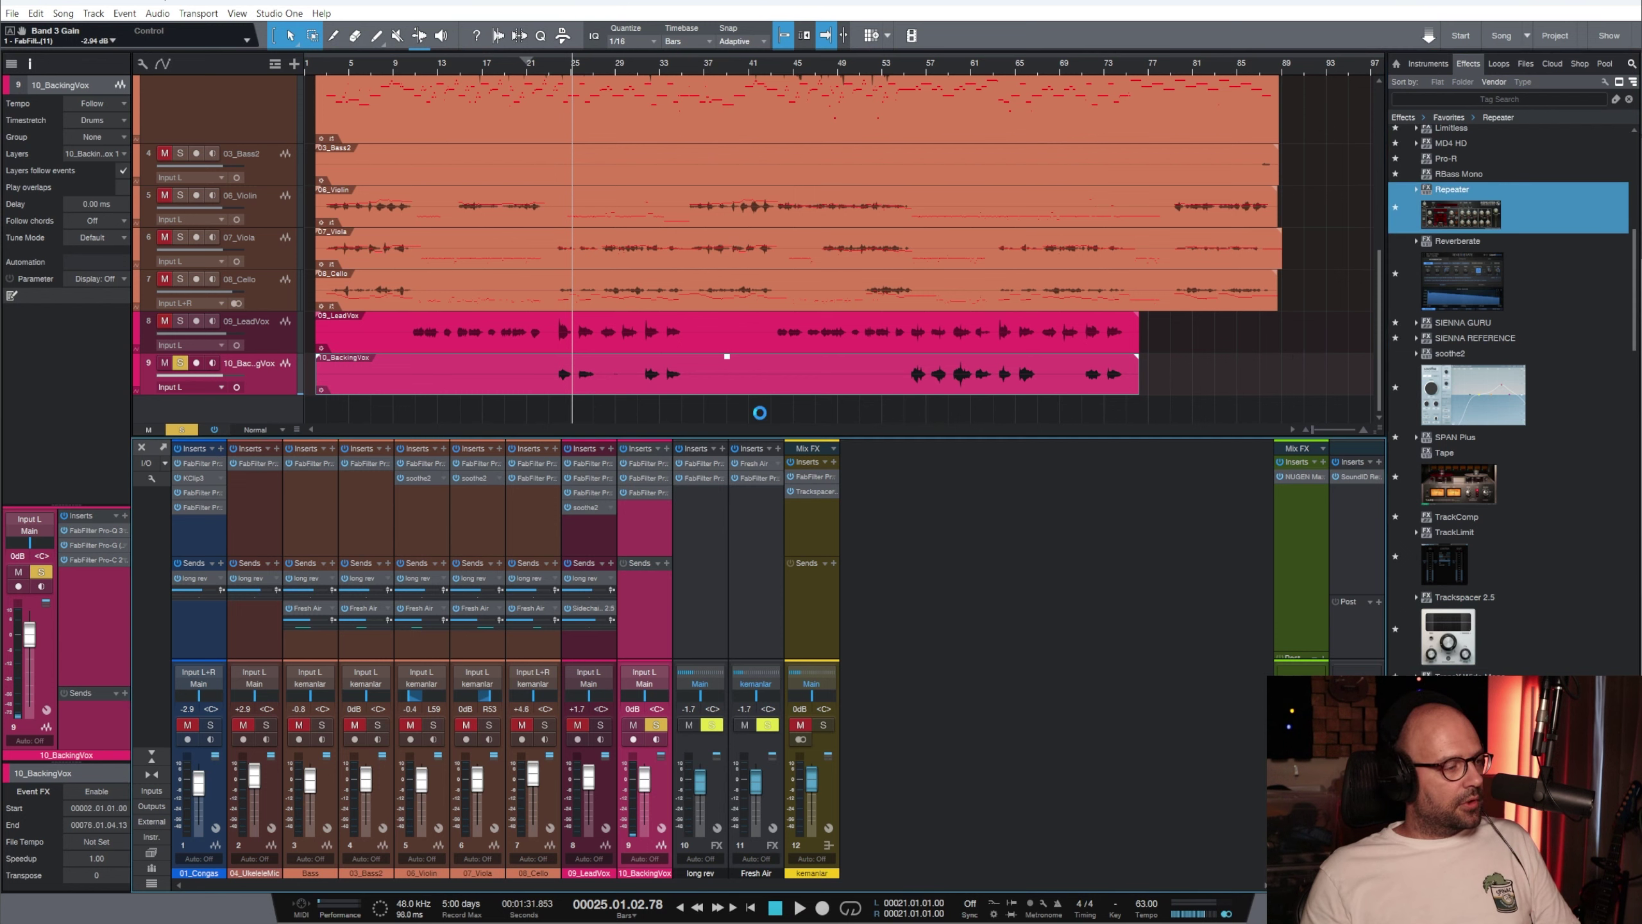
{"action": "left_click", "coordinate": [555, 68]}
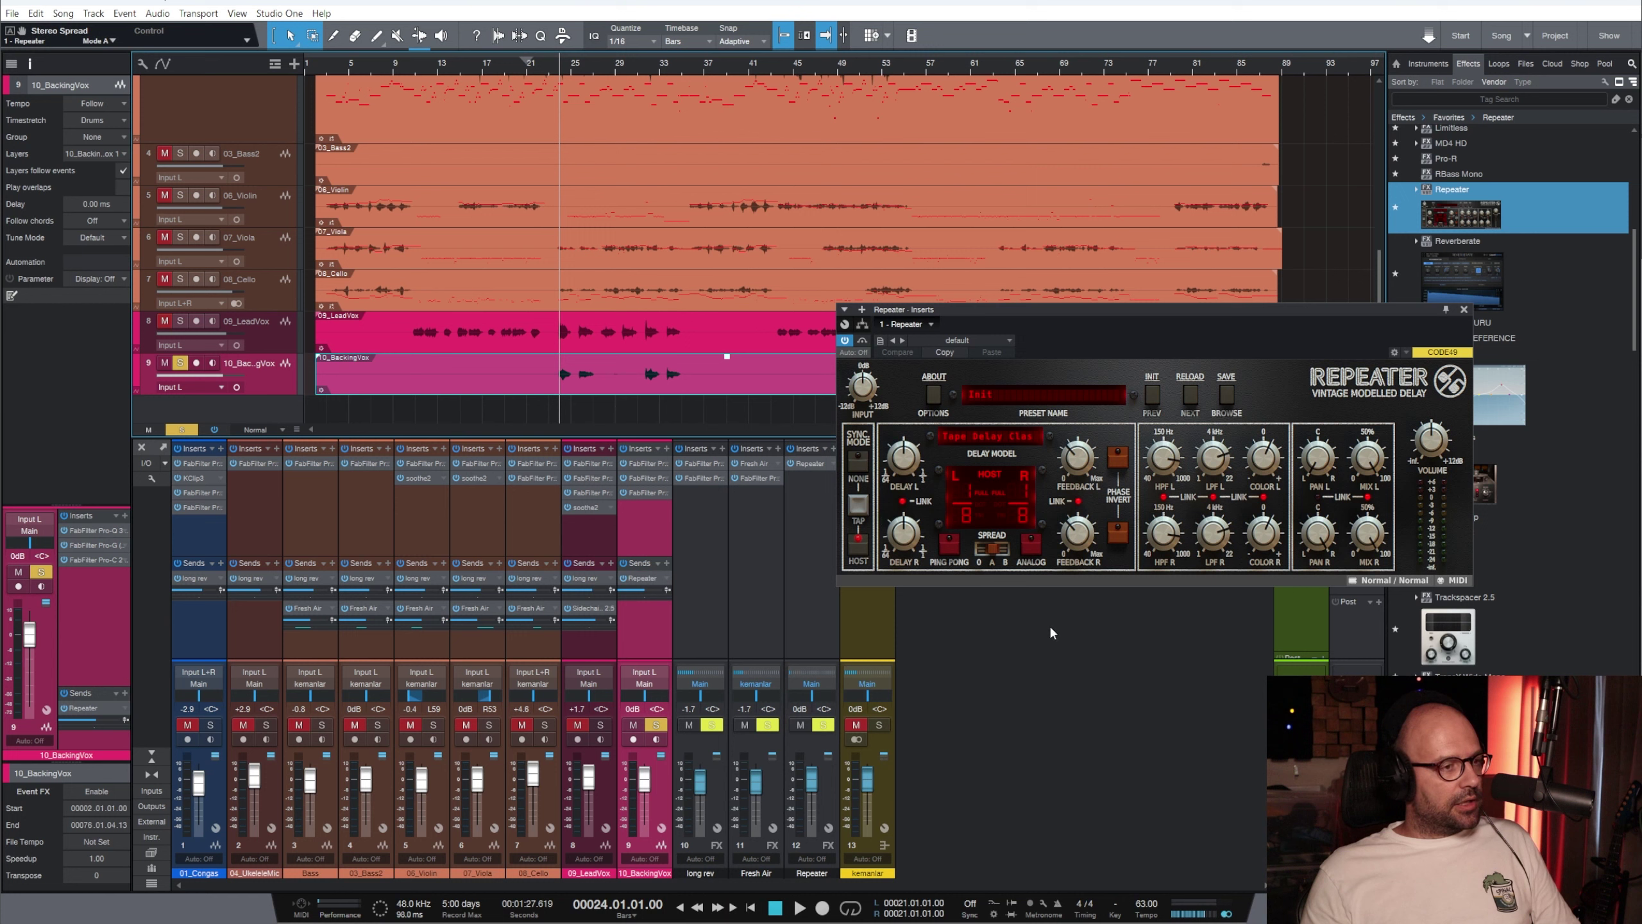
{"action": "left_click_drag", "start_coordinate": [987, 555], "coordinate": [1014, 560]}
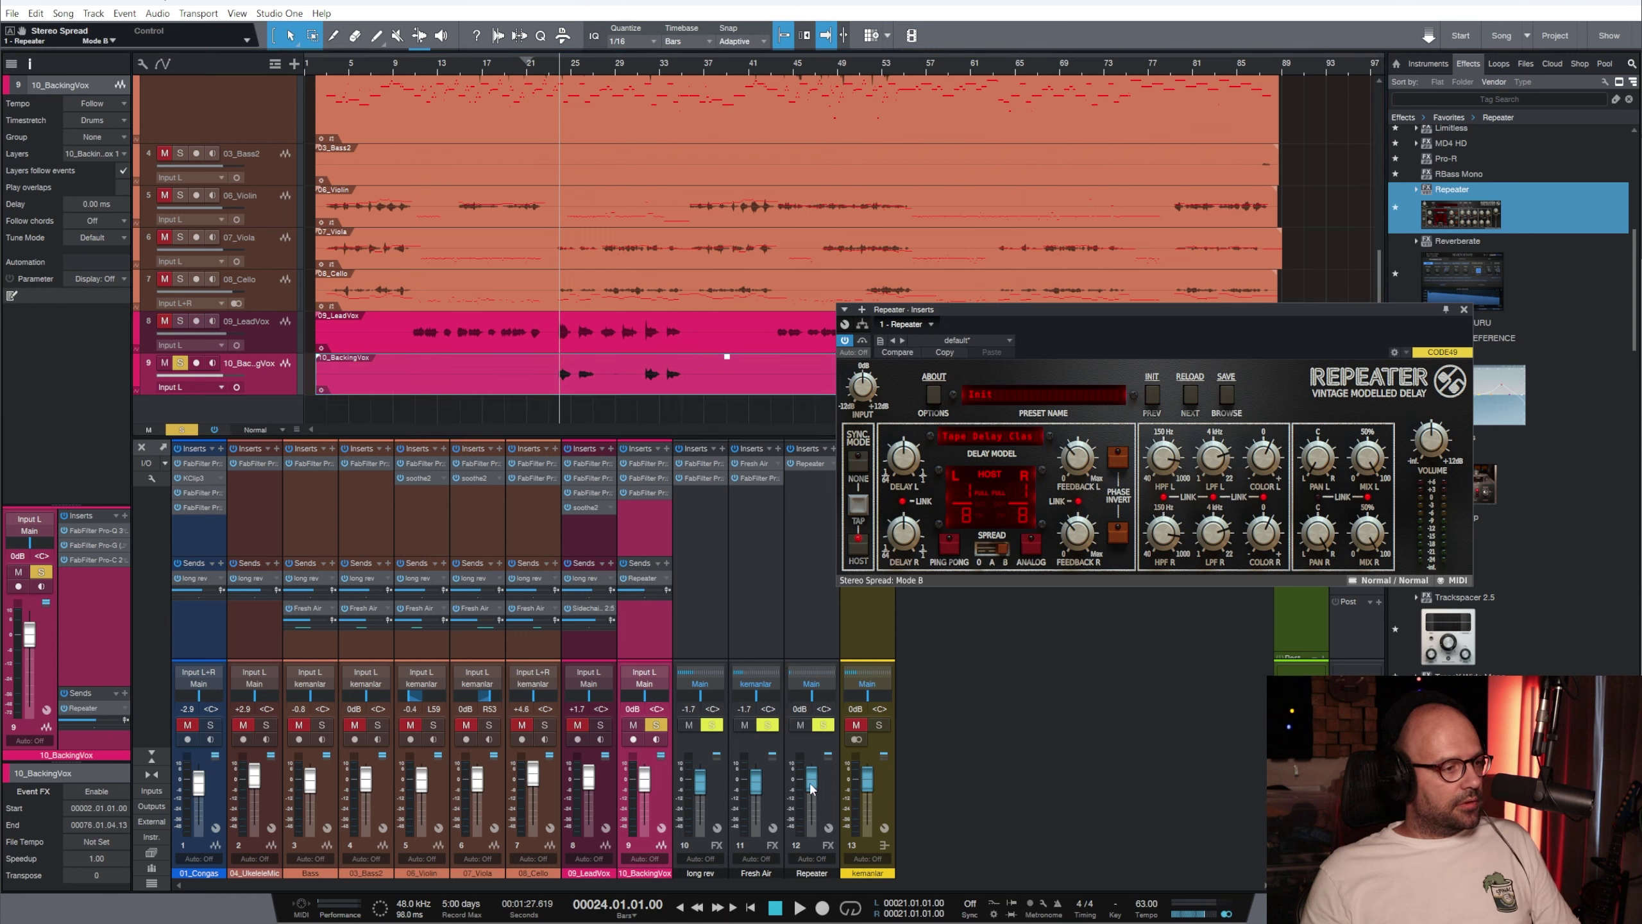
Lower the Repeater channel to -20.4 dB and set the delay's right low-pass filter to 4.37 kHz while auditioning from bar 24
{"action": "left_click_drag", "start_coordinate": [811, 788], "coordinate": [814, 801]}
{"action": "key", "text": "space"}
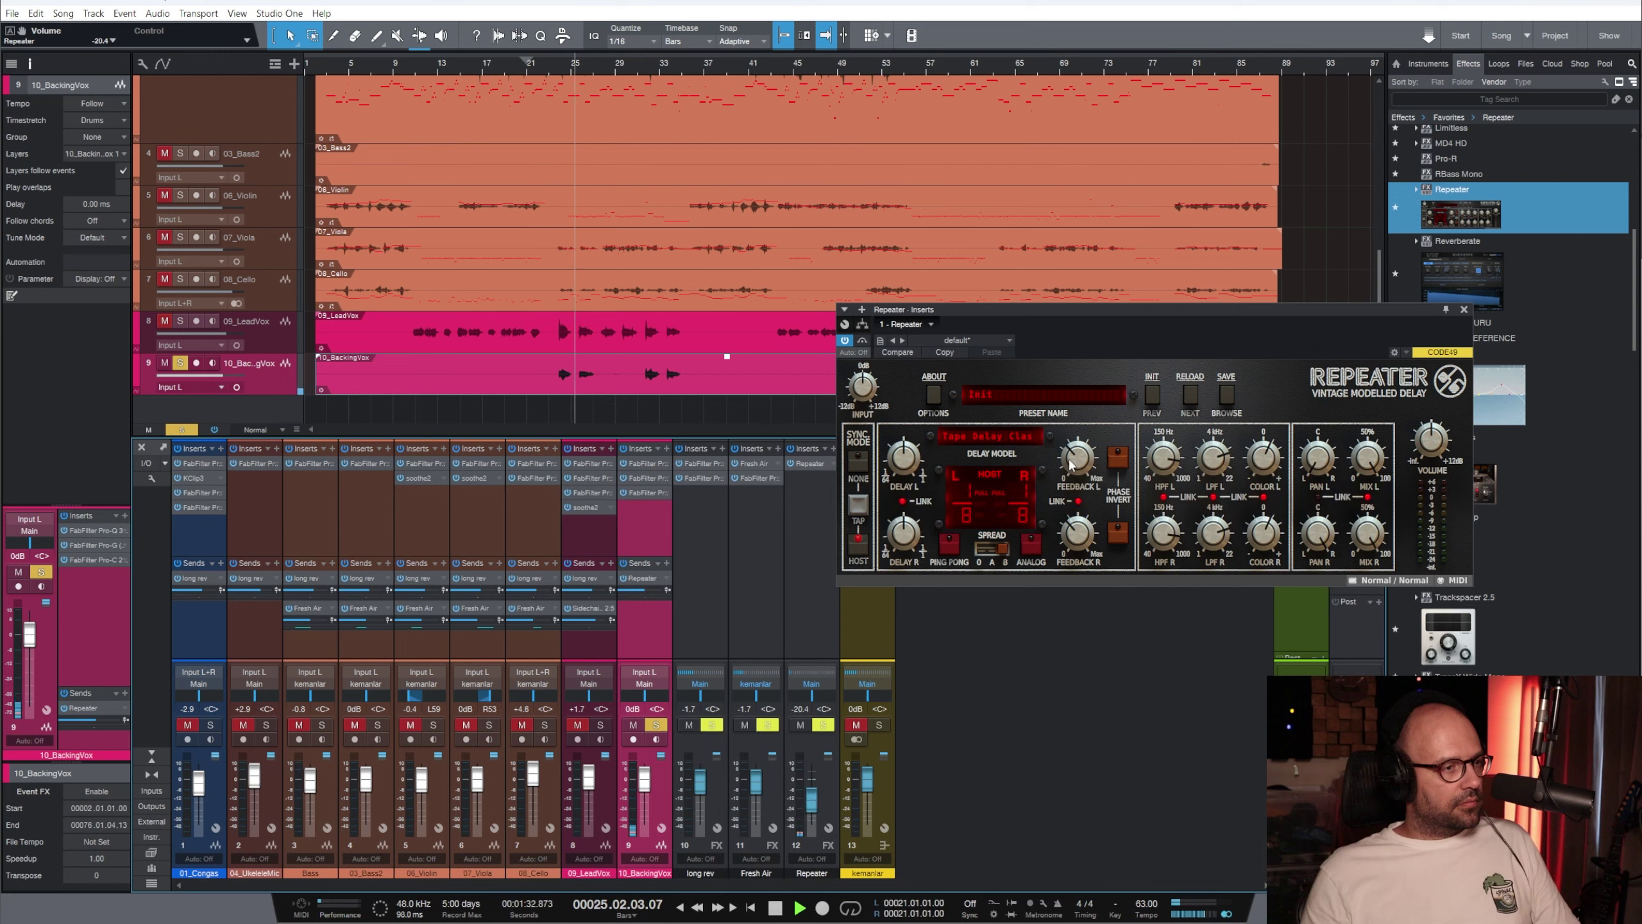
{"action": "key", "text": "space"}
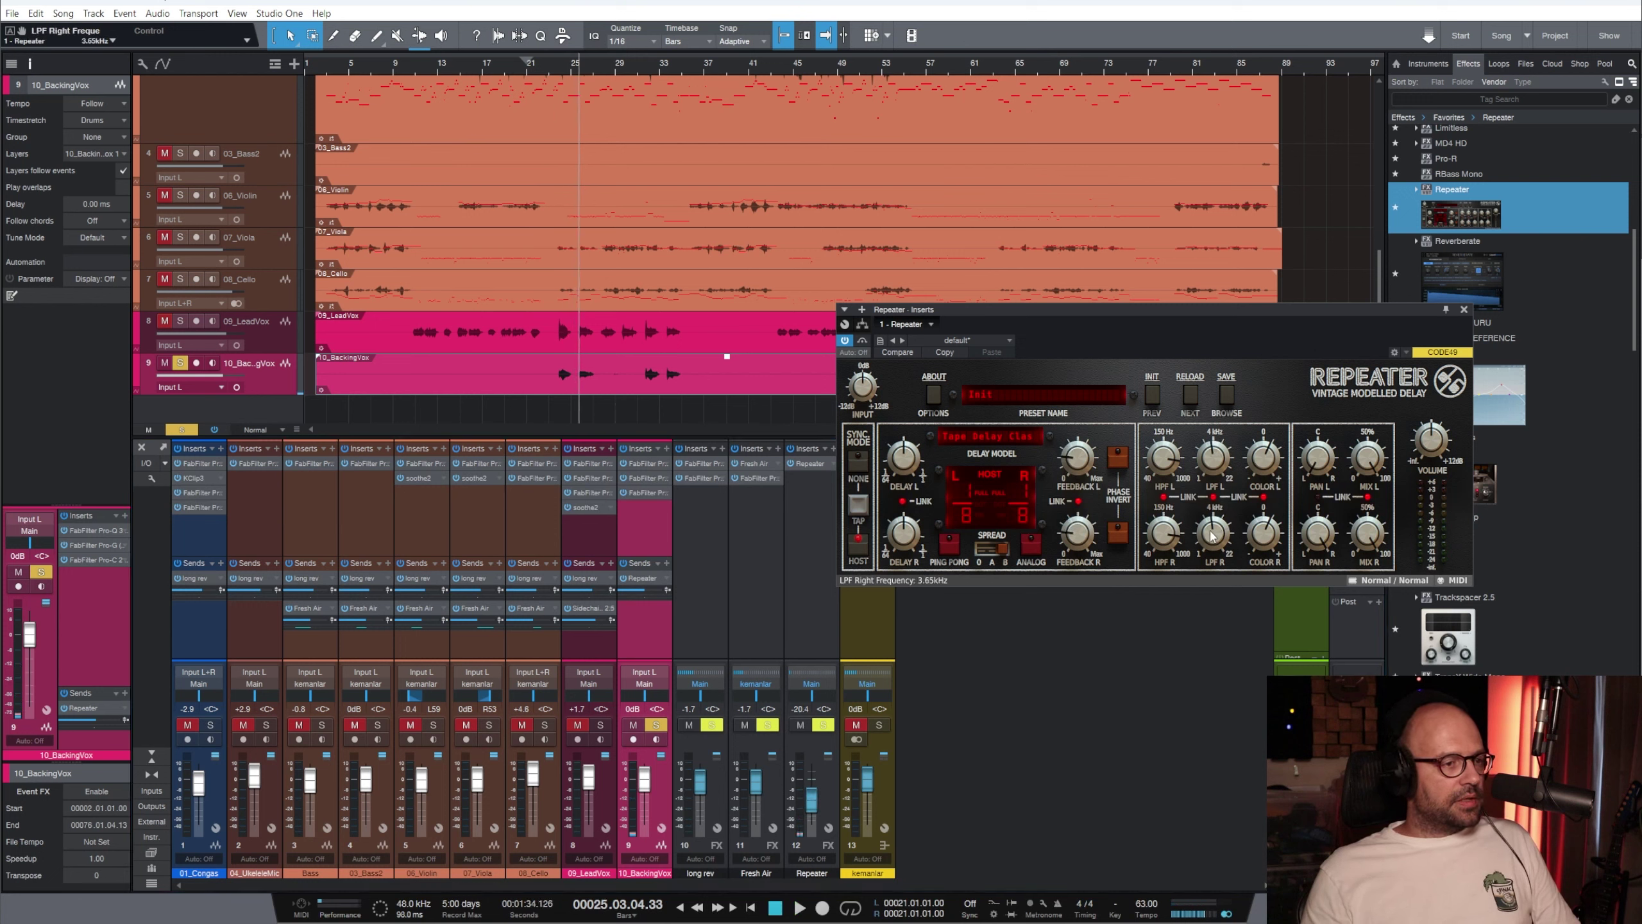
{"action": "left_click", "coordinate": [562, 84]}
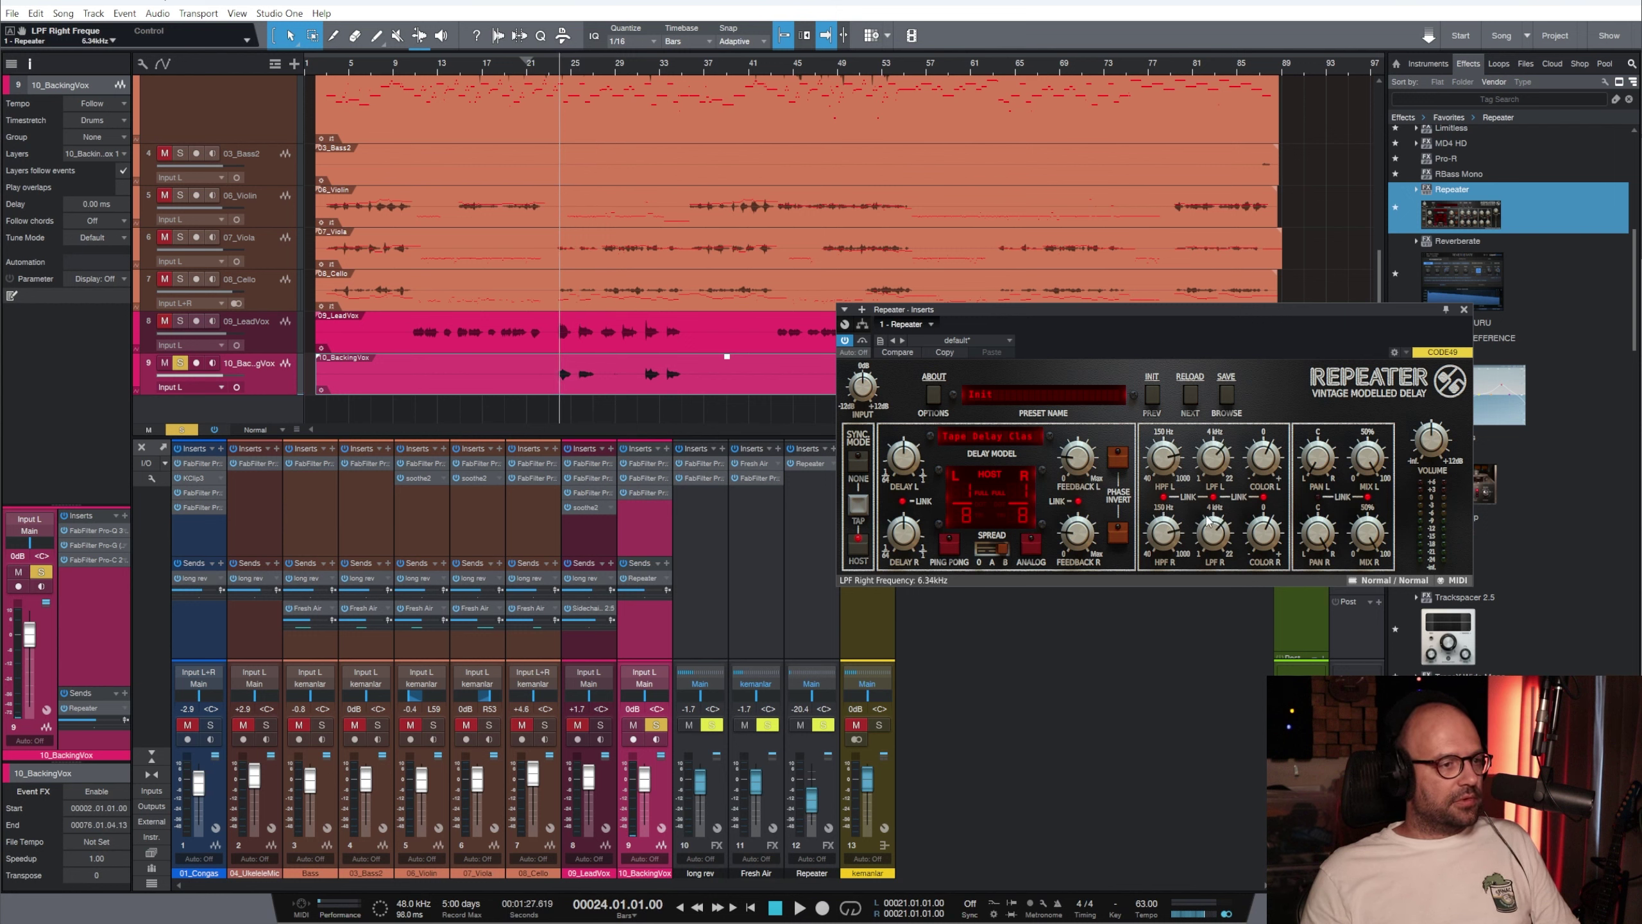
{"action": "mouse_move", "coordinate": [1210, 518]}
{"action": "left_mouse_down"}
{"action": "mouse_move", "coordinate": [1209, 545]}
{"action": "mouse_move", "coordinate": [1166, 539]}
{"action": "mouse_move", "coordinate": [1226, 545]}
{"action": "left_mouse_up"}
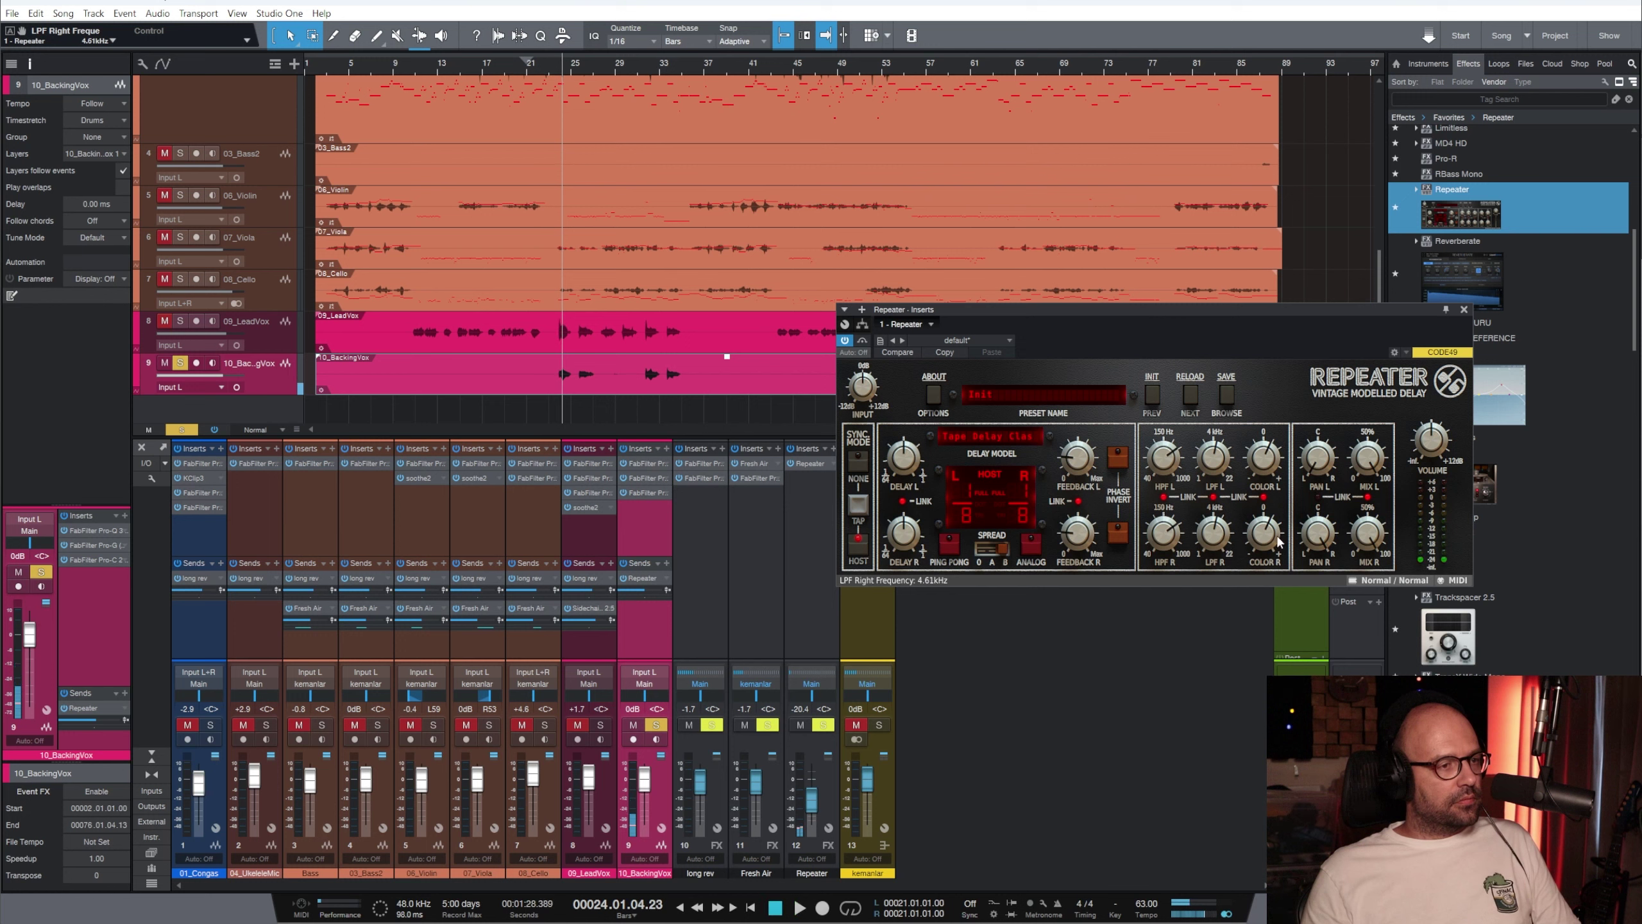
{"action": "left_click_drag", "start_coordinate": [1221, 537], "coordinate": [1221, 544]}
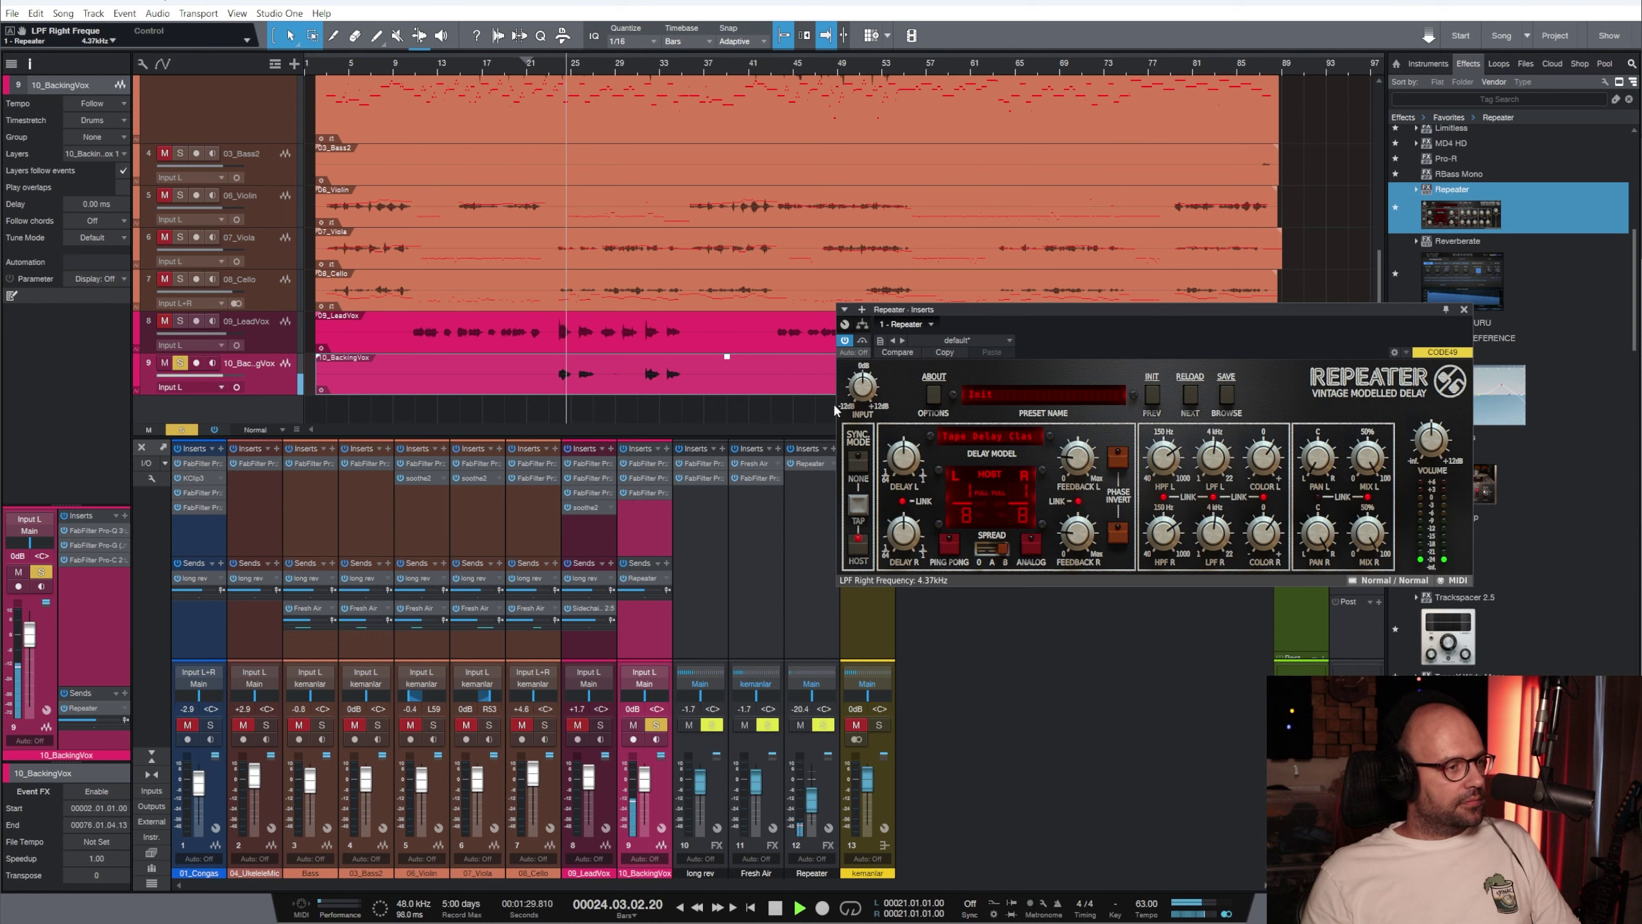
Unsolo 10_BackingVox, make the Repeater channel solo-safe and play the full mix from bar 23
{"action": "key", "text": "space"}
{"action": "left_click", "coordinate": [656, 724]}
{"action": "left_click", "coordinate": [825, 725]}
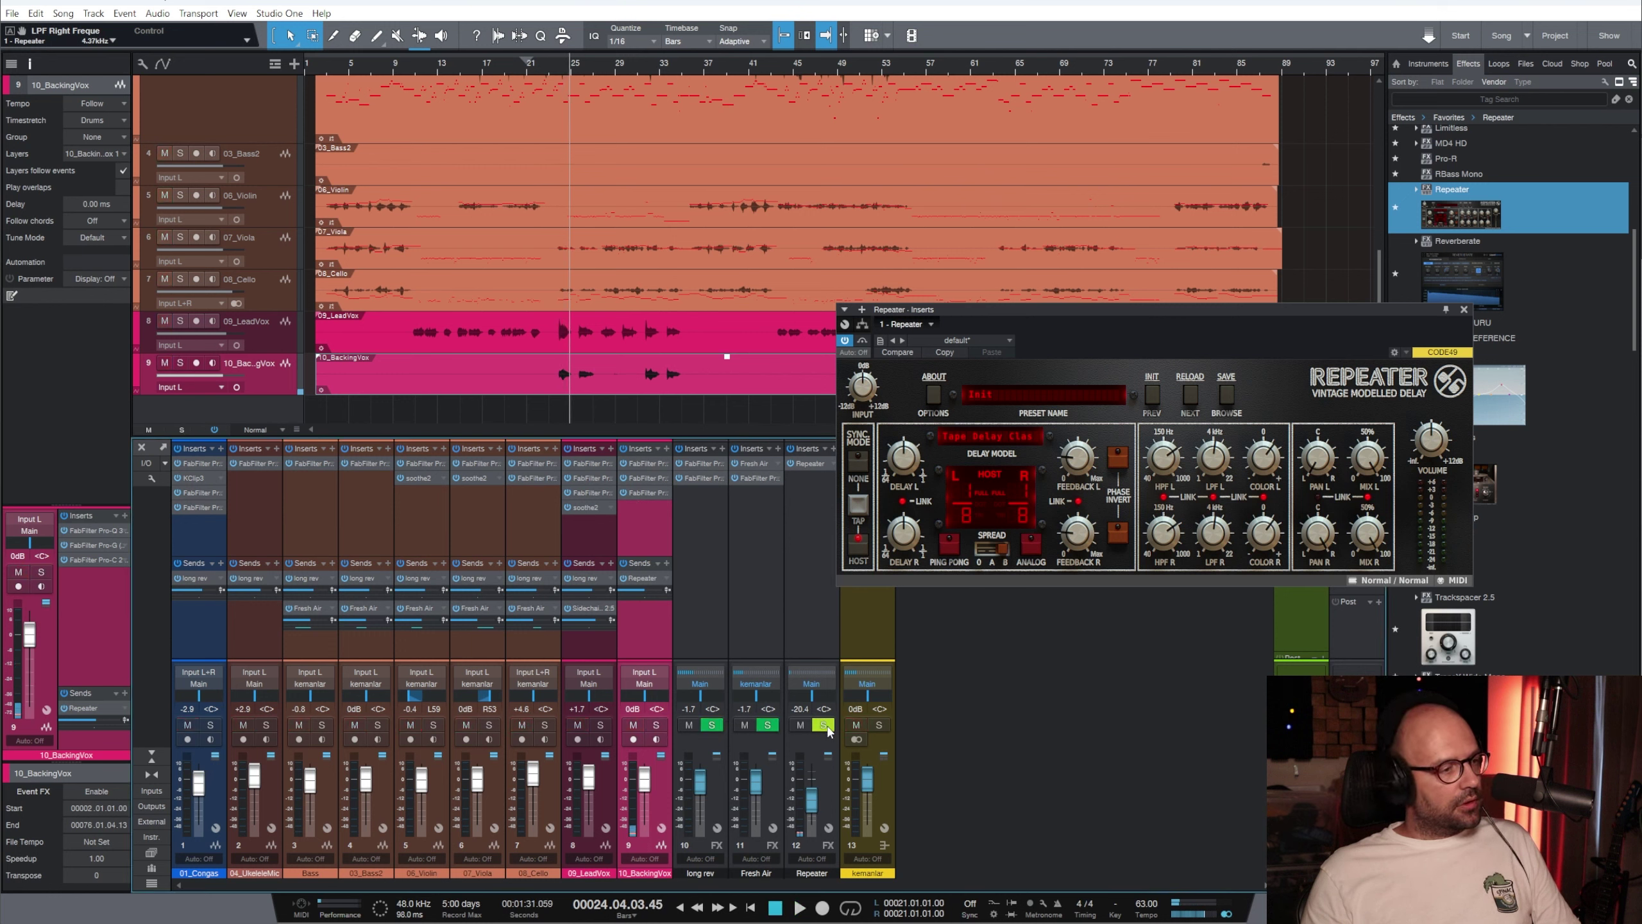
{"action": "key", "text": "space"}
{"action": "left_click", "coordinate": [554, 63]}
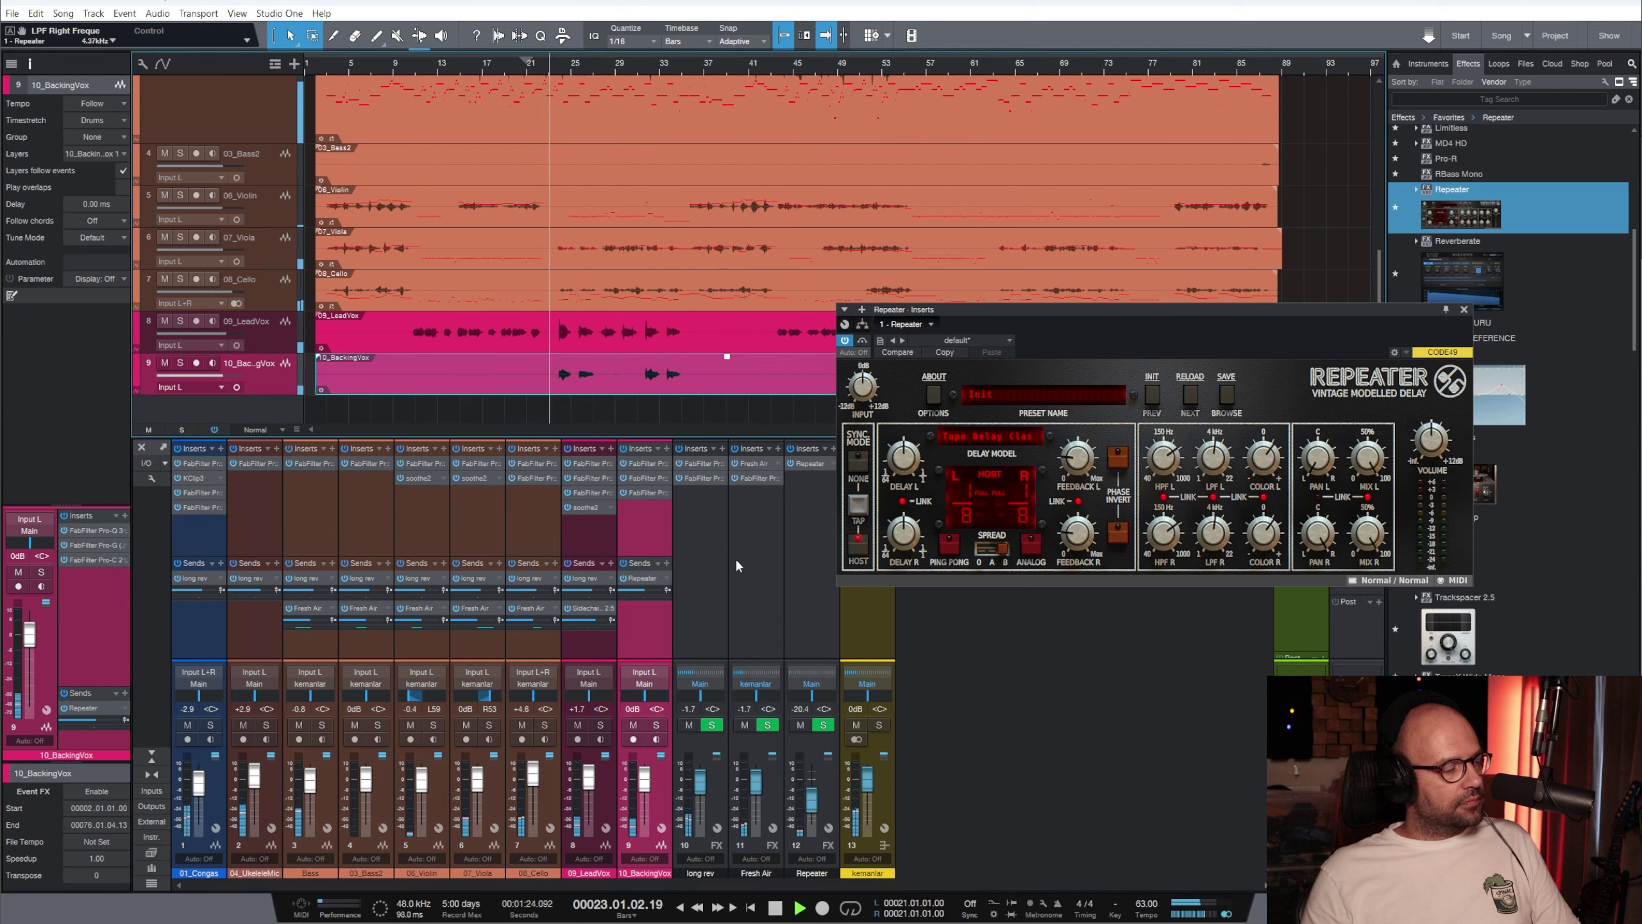
Copy the lead vocal's long rev send to 10_BackingVox as a prefader send at -2.1 dB and set the channel level to -6.7 dB
{"action": "left_click_drag", "start_coordinate": [585, 578], "coordinate": [635, 619]}
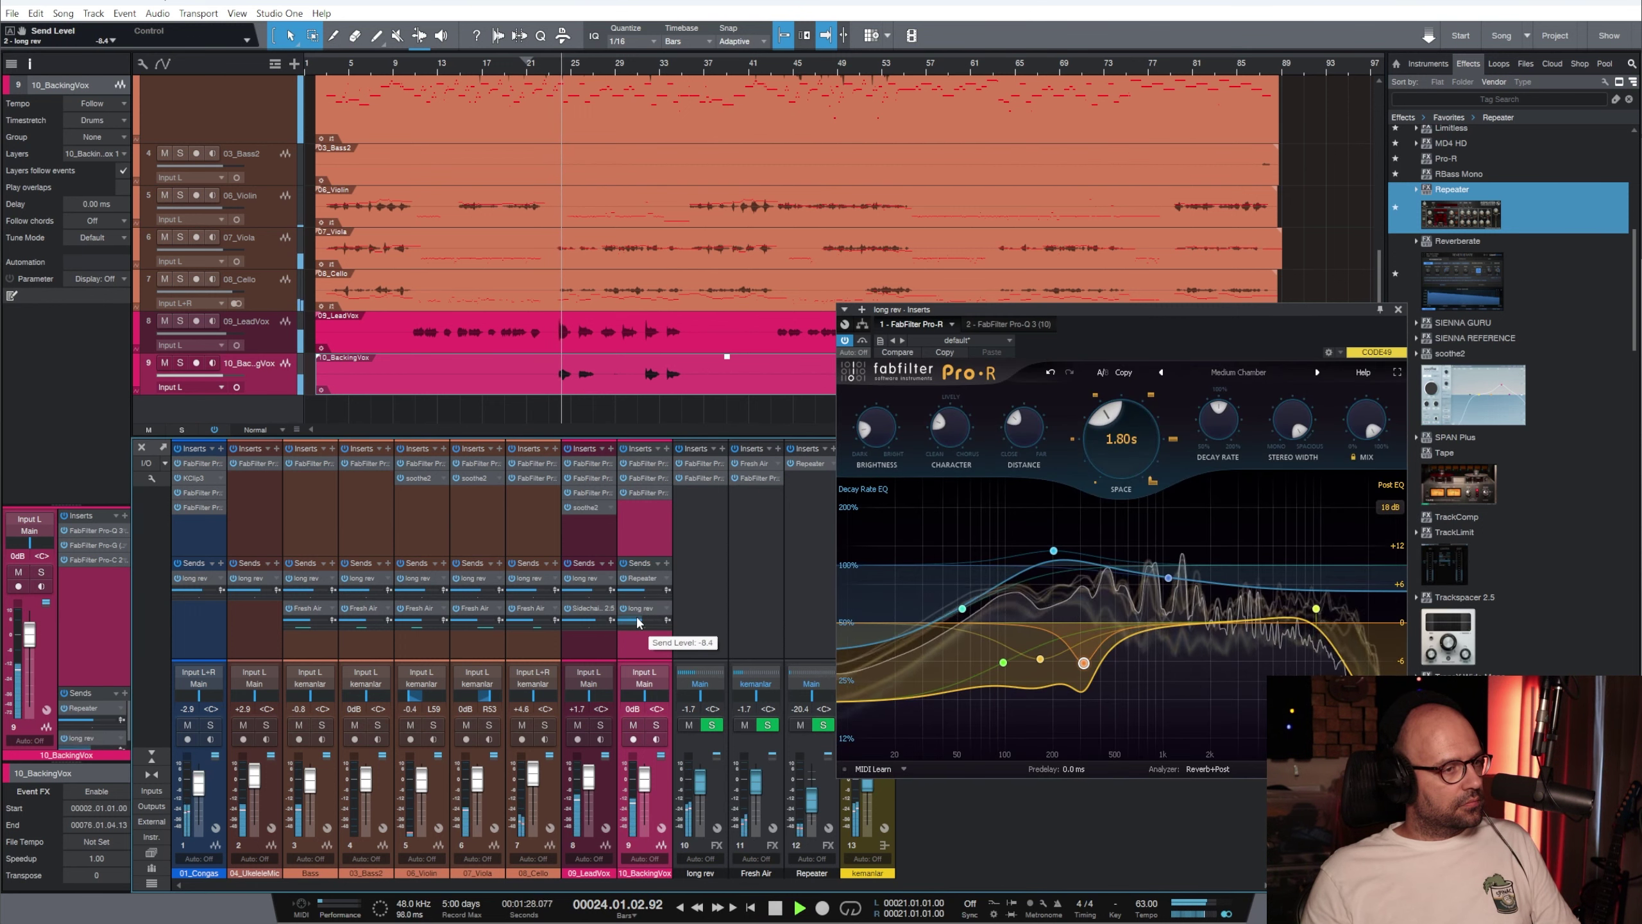
{"action": "left_click", "coordinate": [1396, 310]}
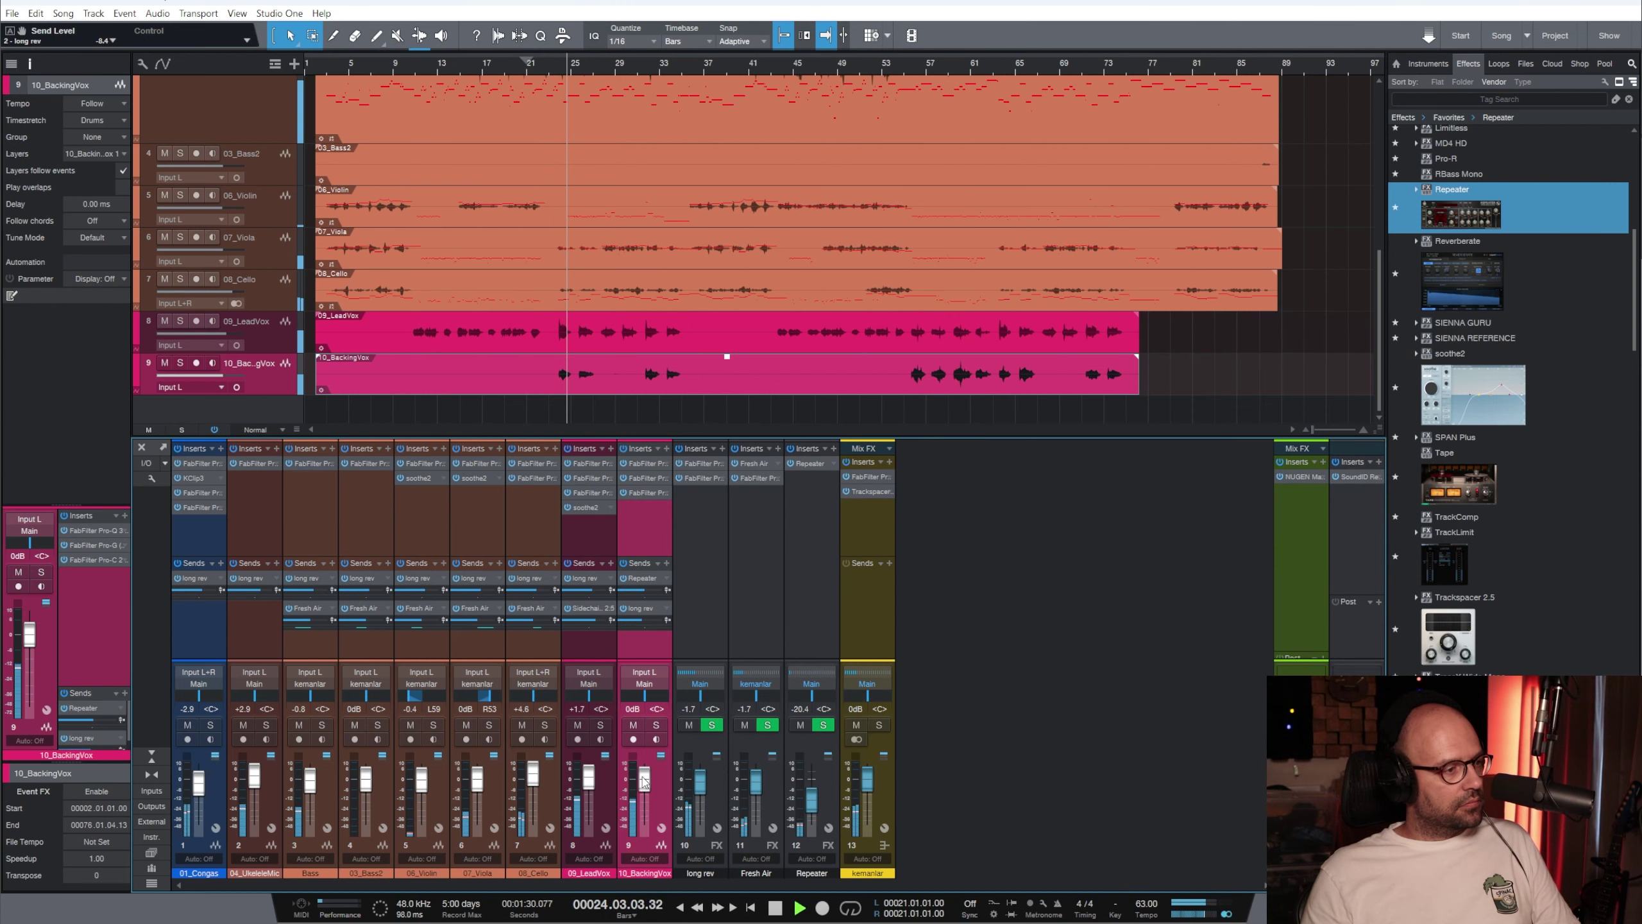
{"action": "left_click_drag", "start_coordinate": [644, 780], "coordinate": [652, 800]}
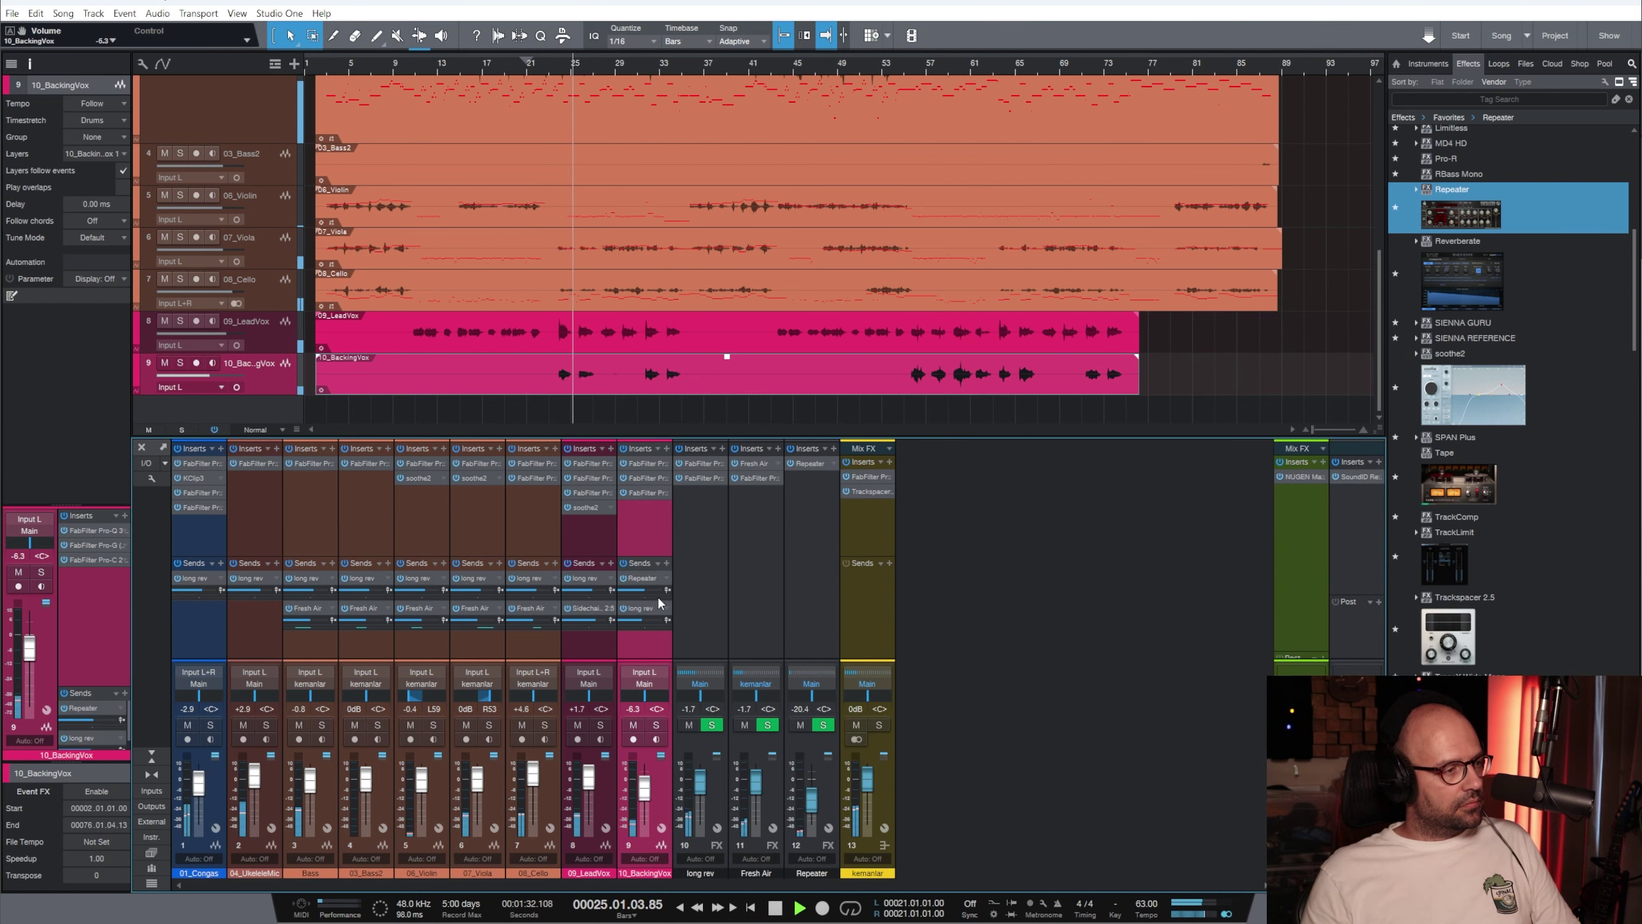
{"action": "left_click_drag", "start_coordinate": [645, 786], "coordinate": [647, 795]}
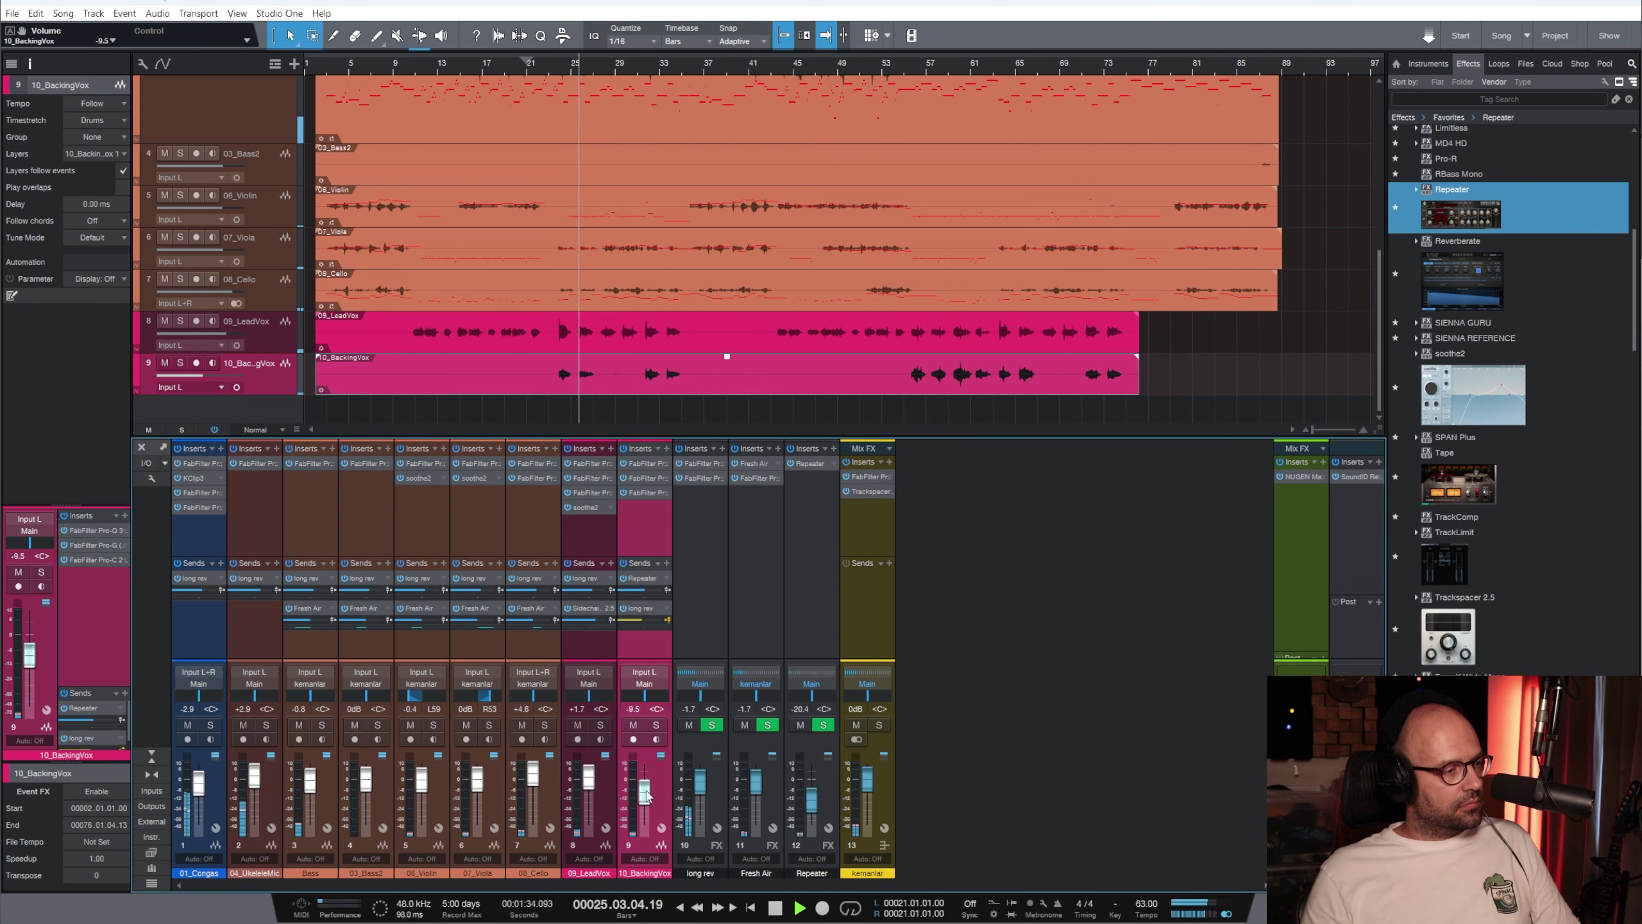
{"action": "left_click", "coordinate": [647, 624]}
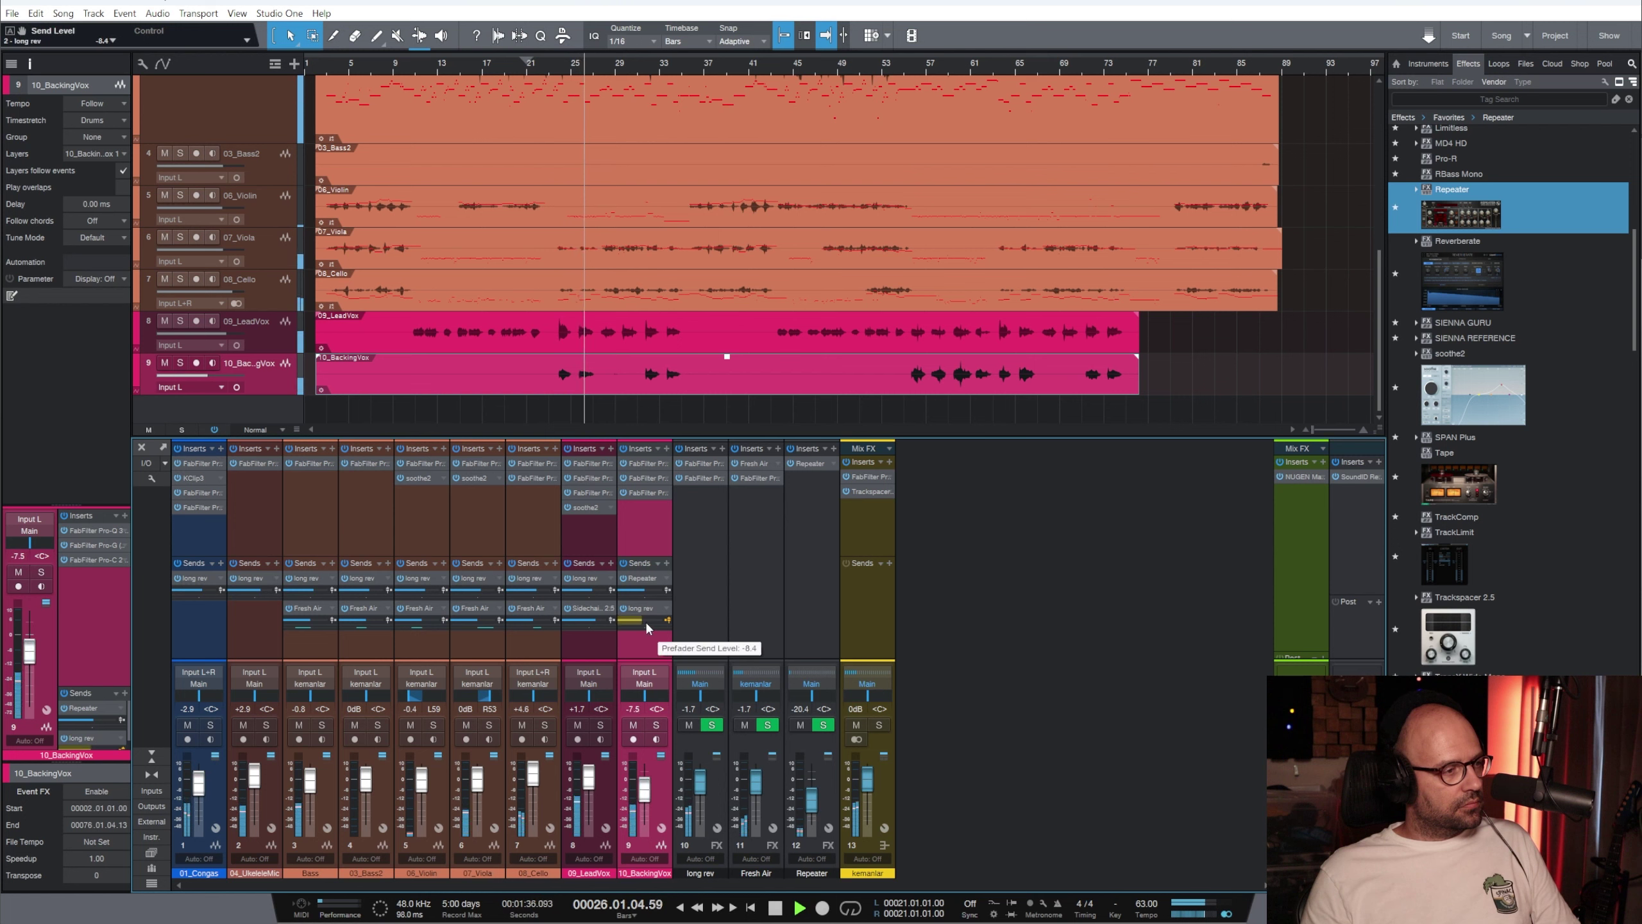
{"action": "left_click_drag", "start_coordinate": [652, 624], "coordinate": [654, 616]}
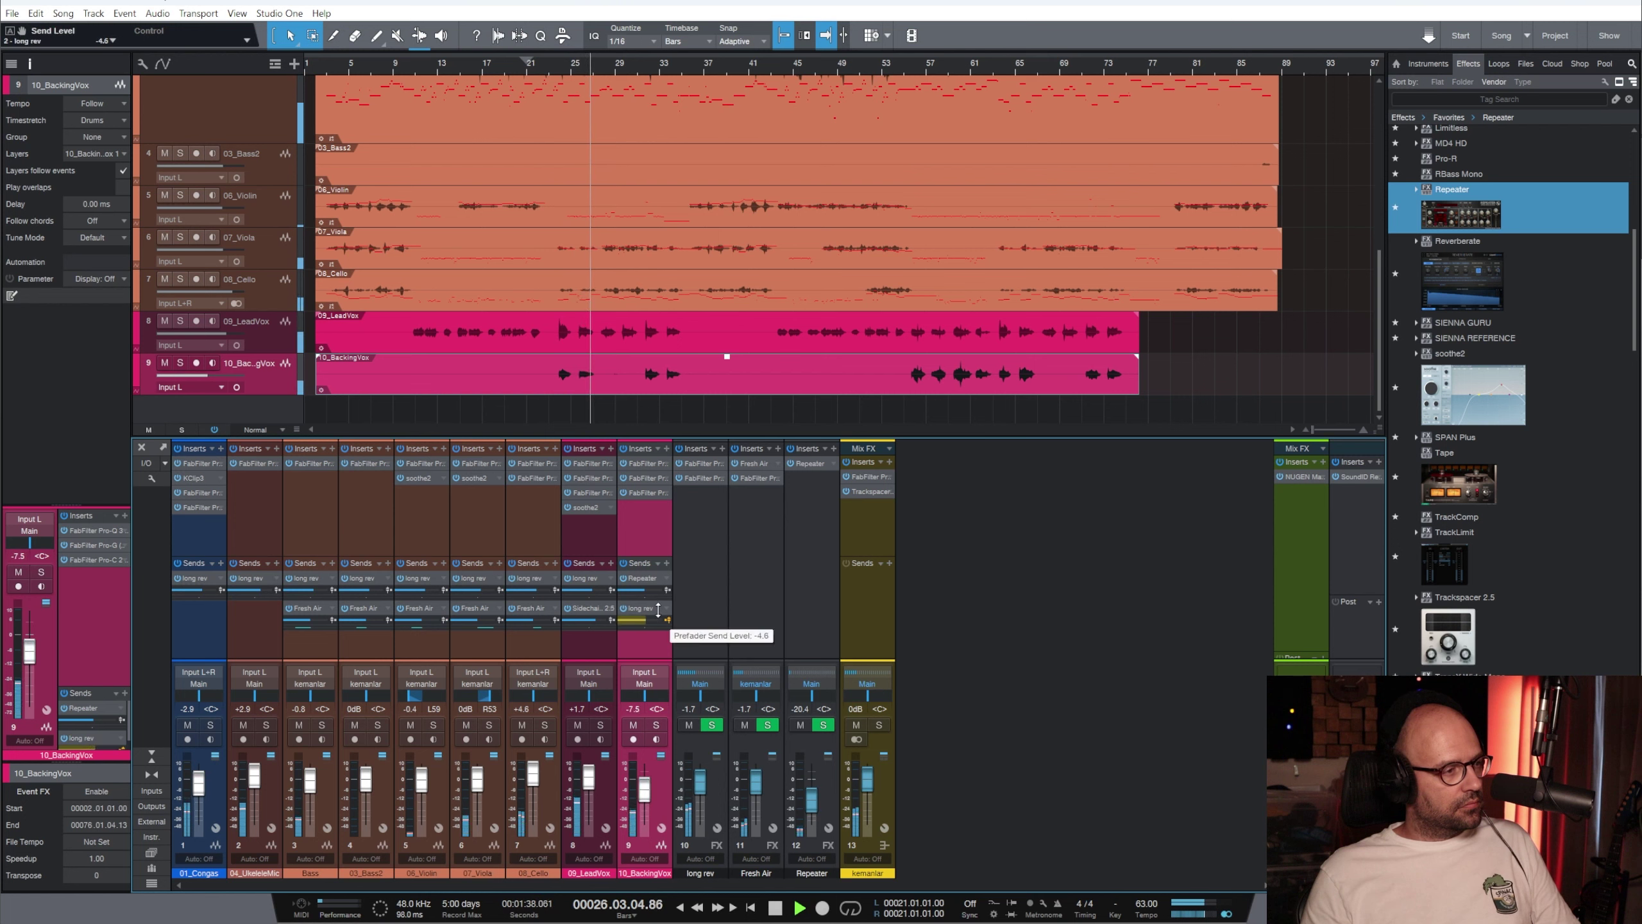
{"action": "left_click", "coordinate": [568, 63]}
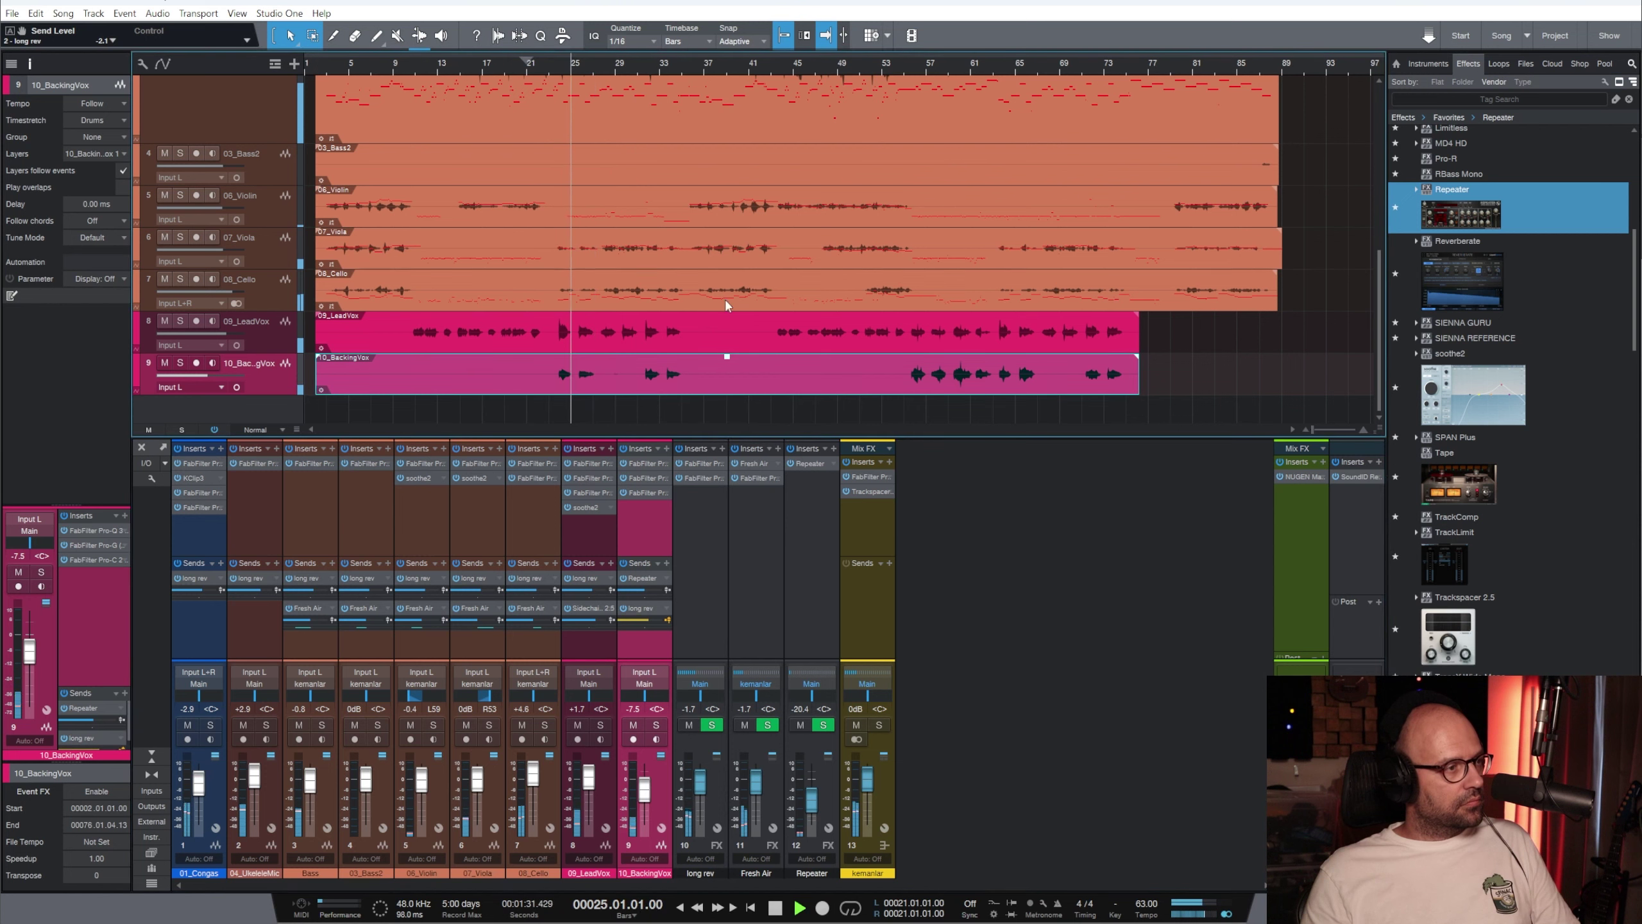
{"action": "left_click", "coordinate": [562, 67]}
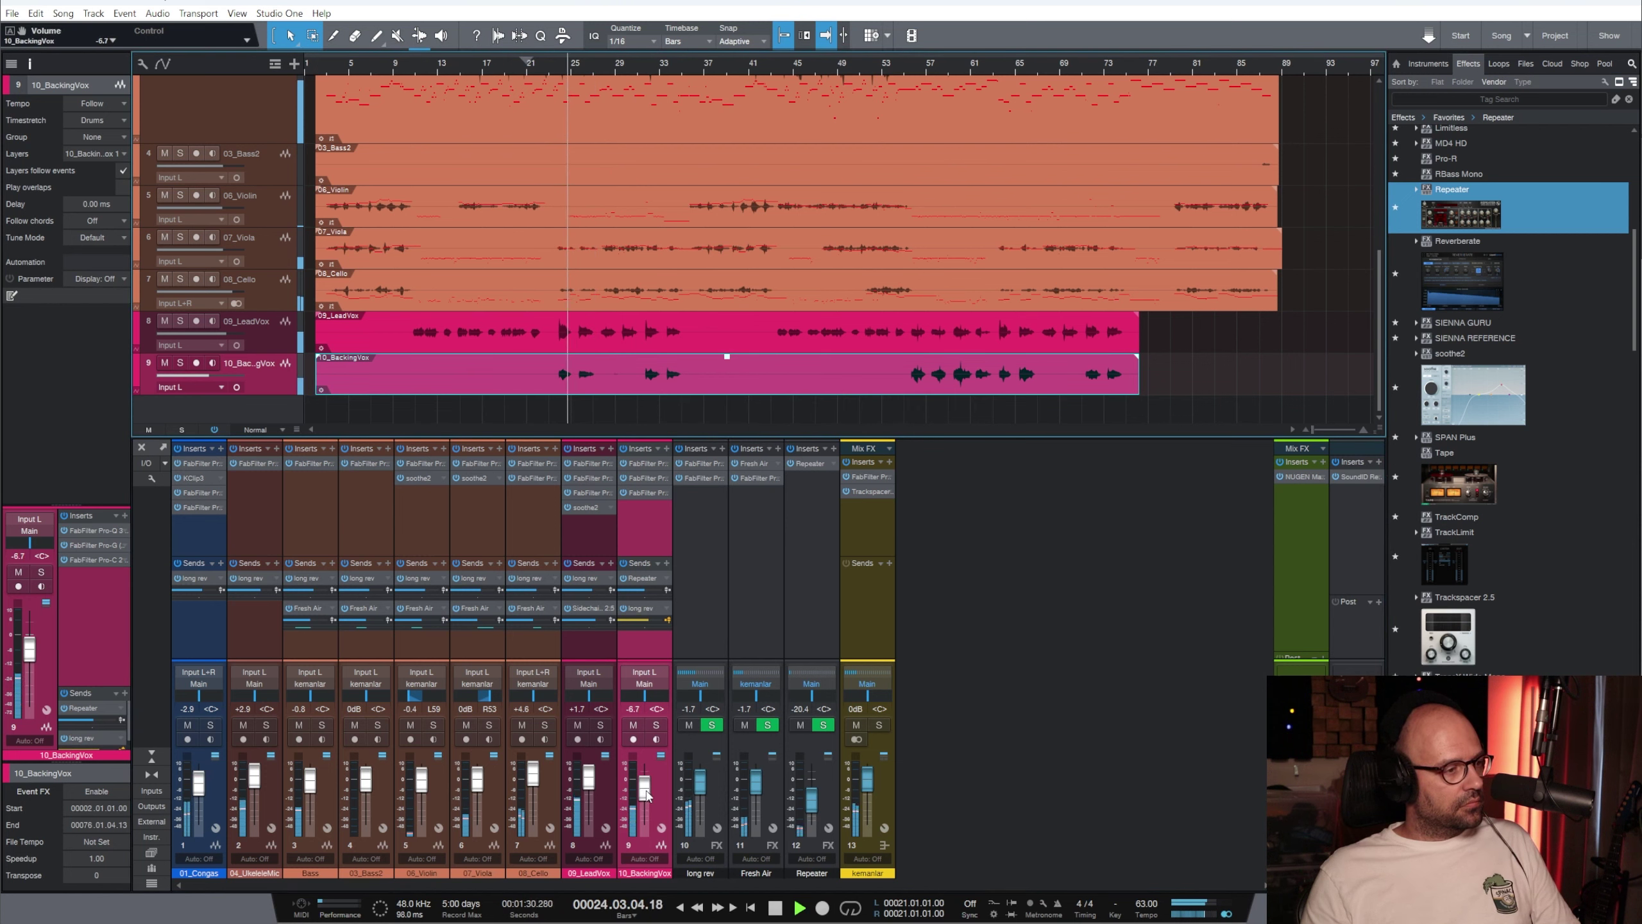
Move the low cut higher in 10_BackingVox's Pro-Q 3 with a 6 dB/oct slope and raise its long rev send to -0.4 dB
{"action": "left_click", "coordinate": [641, 463]}
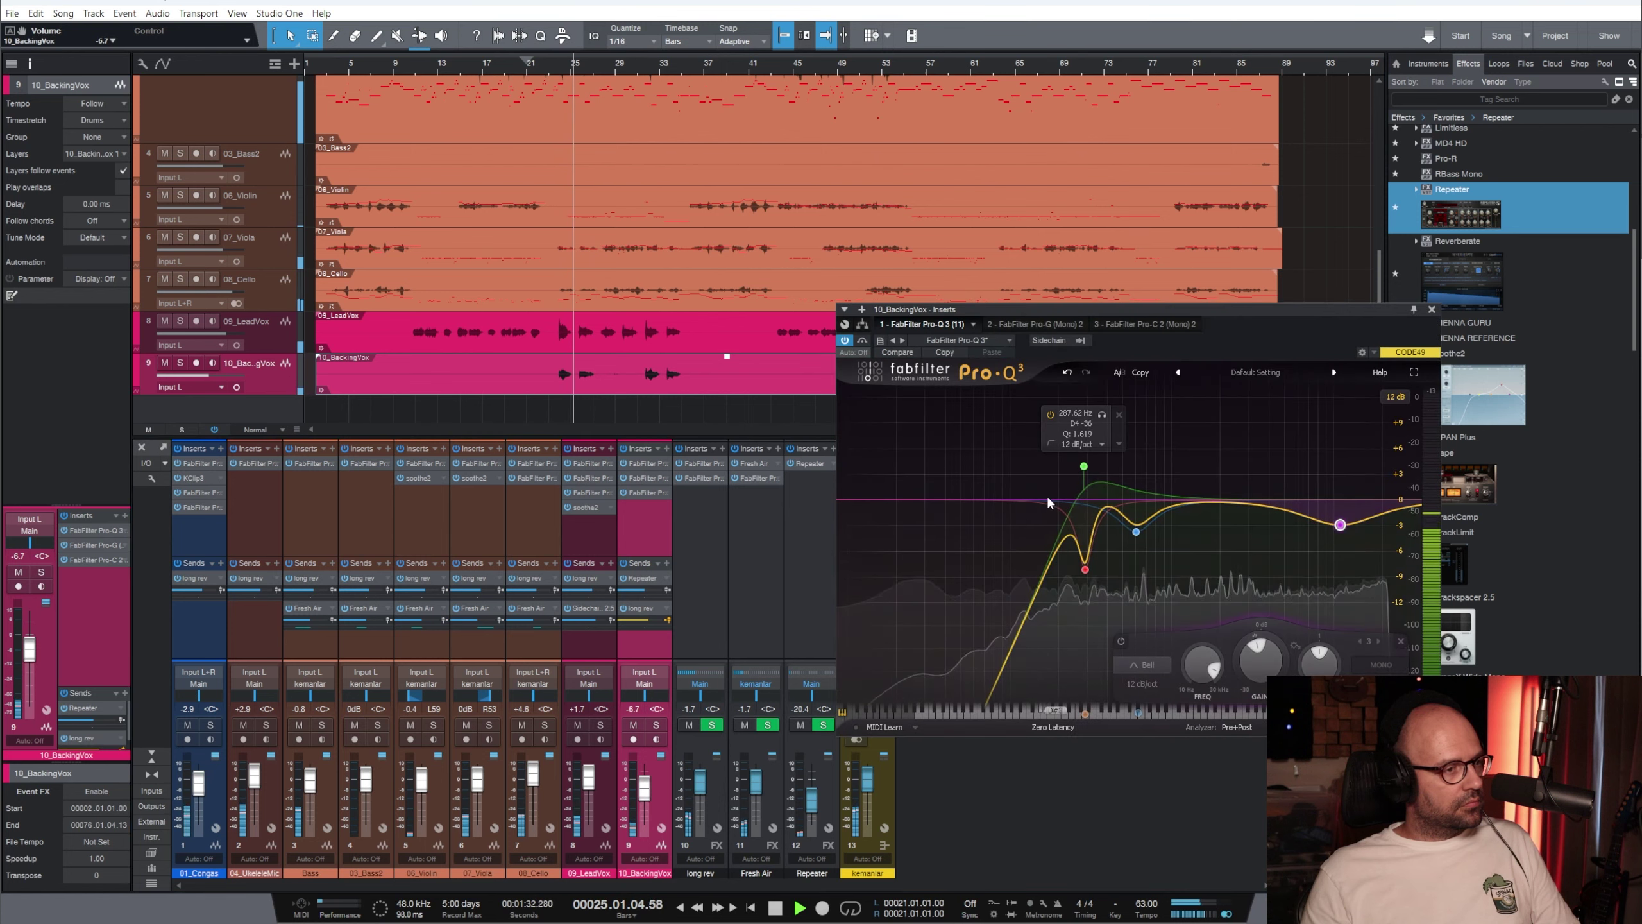
{"action": "left_click_drag", "start_coordinate": [1084, 468], "coordinate": [1131, 499]}
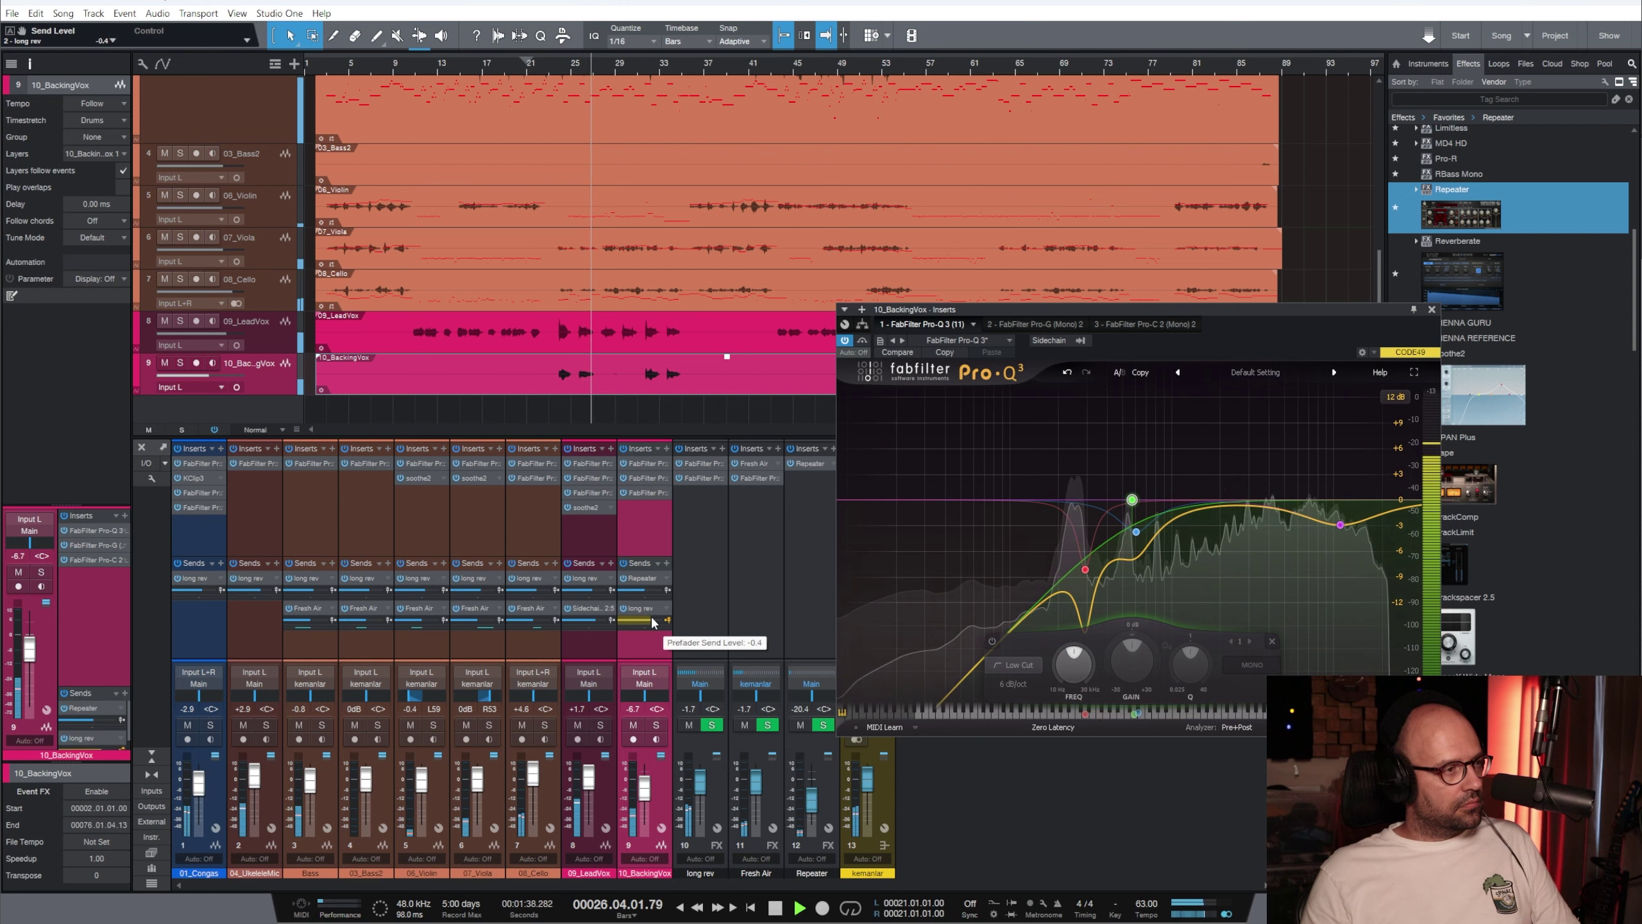
{"action": "left_click", "coordinate": [1431, 309]}
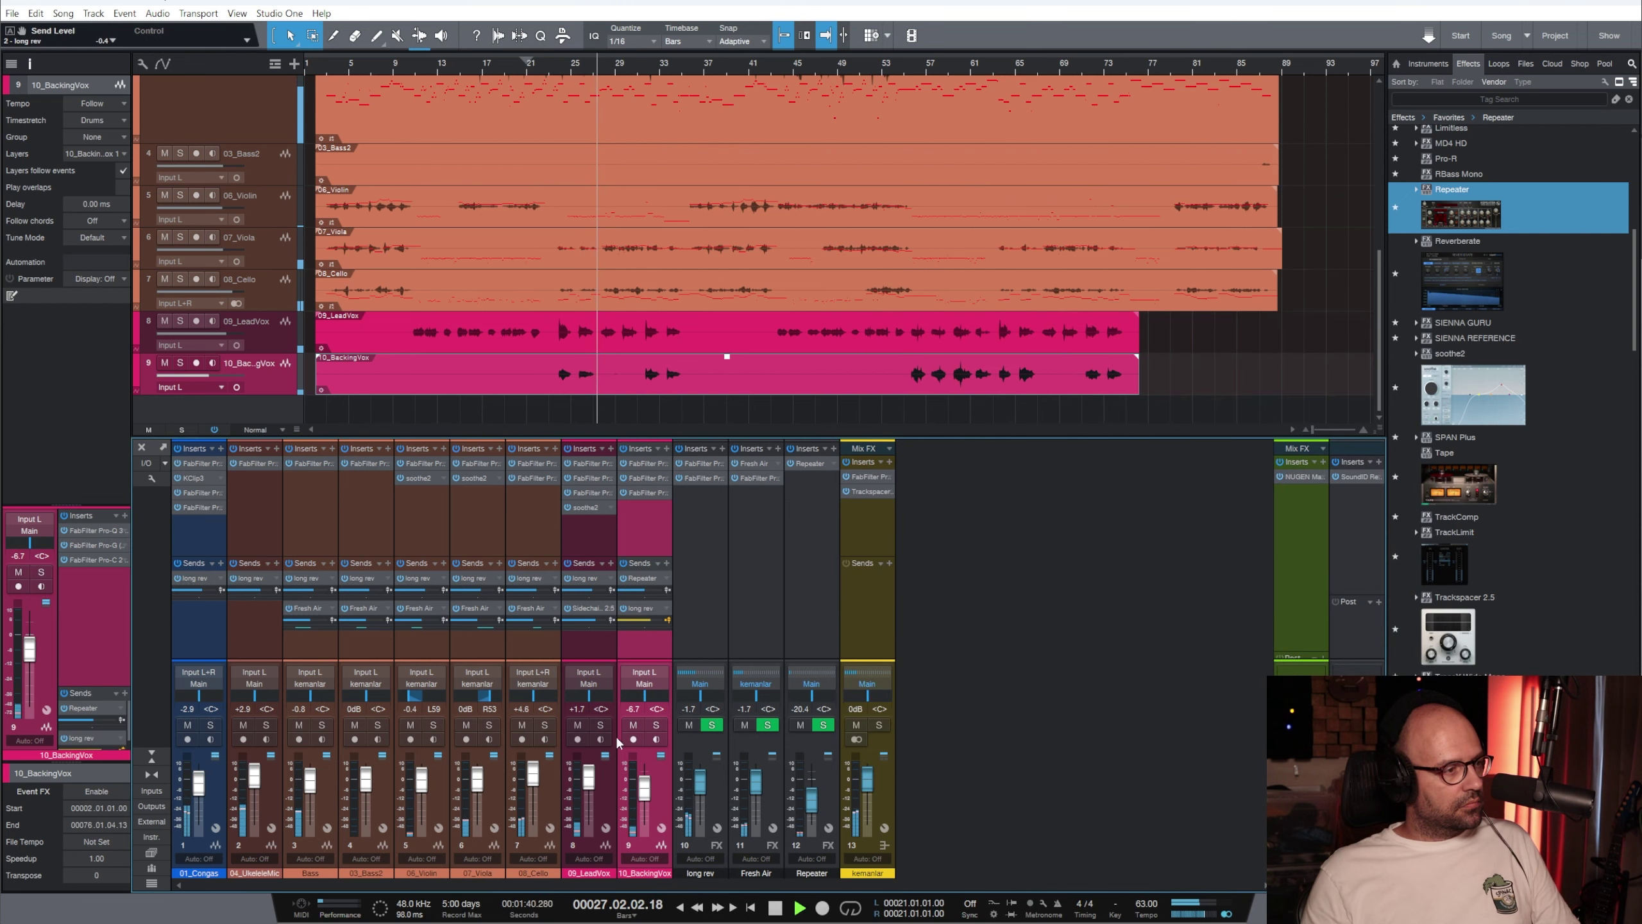
Set the 10_BackingVox level to -3.8 dB and audition the channel soloed from bar 24
{"action": "left_click", "coordinate": [565, 70]}
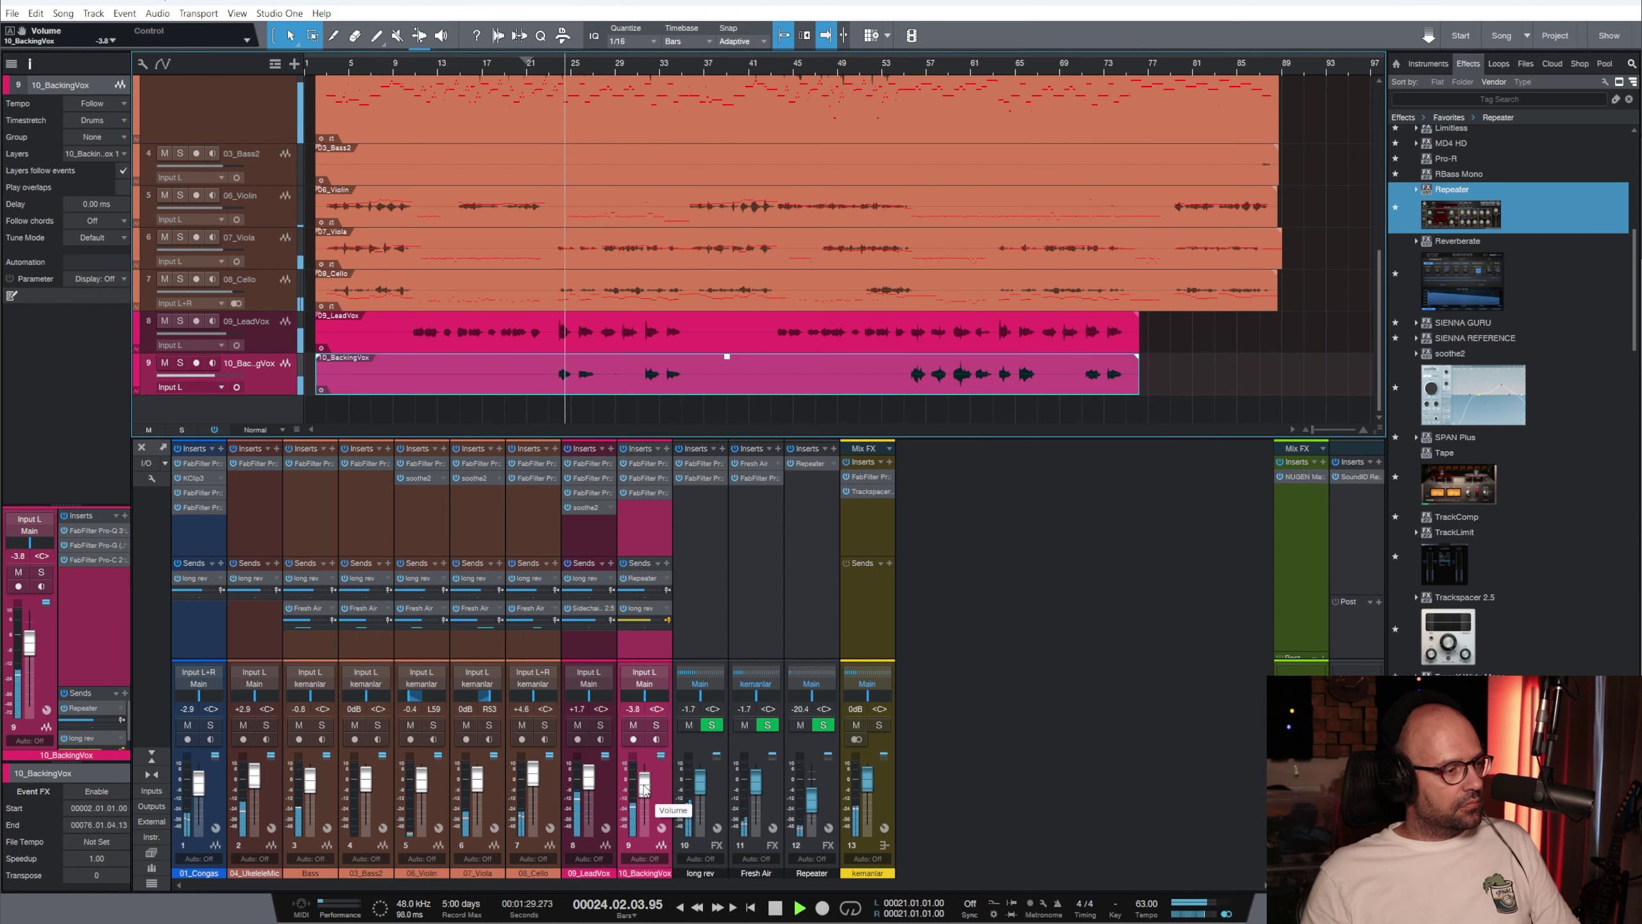
{"action": "left_click", "coordinate": [656, 726]}
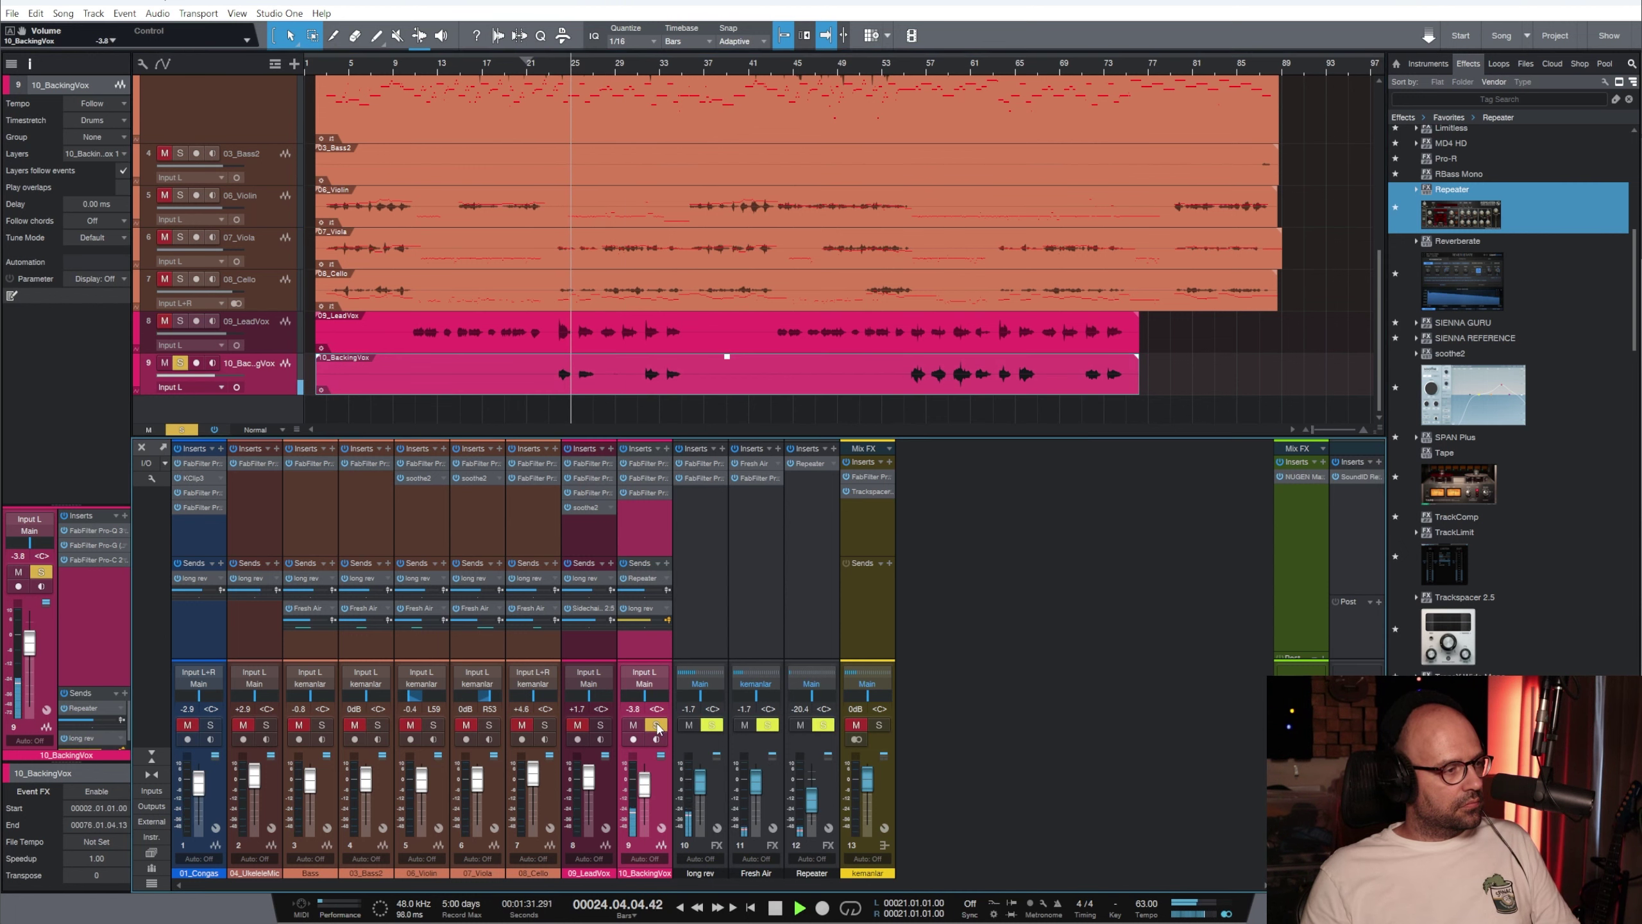
{"action": "left_click", "coordinate": [562, 70]}
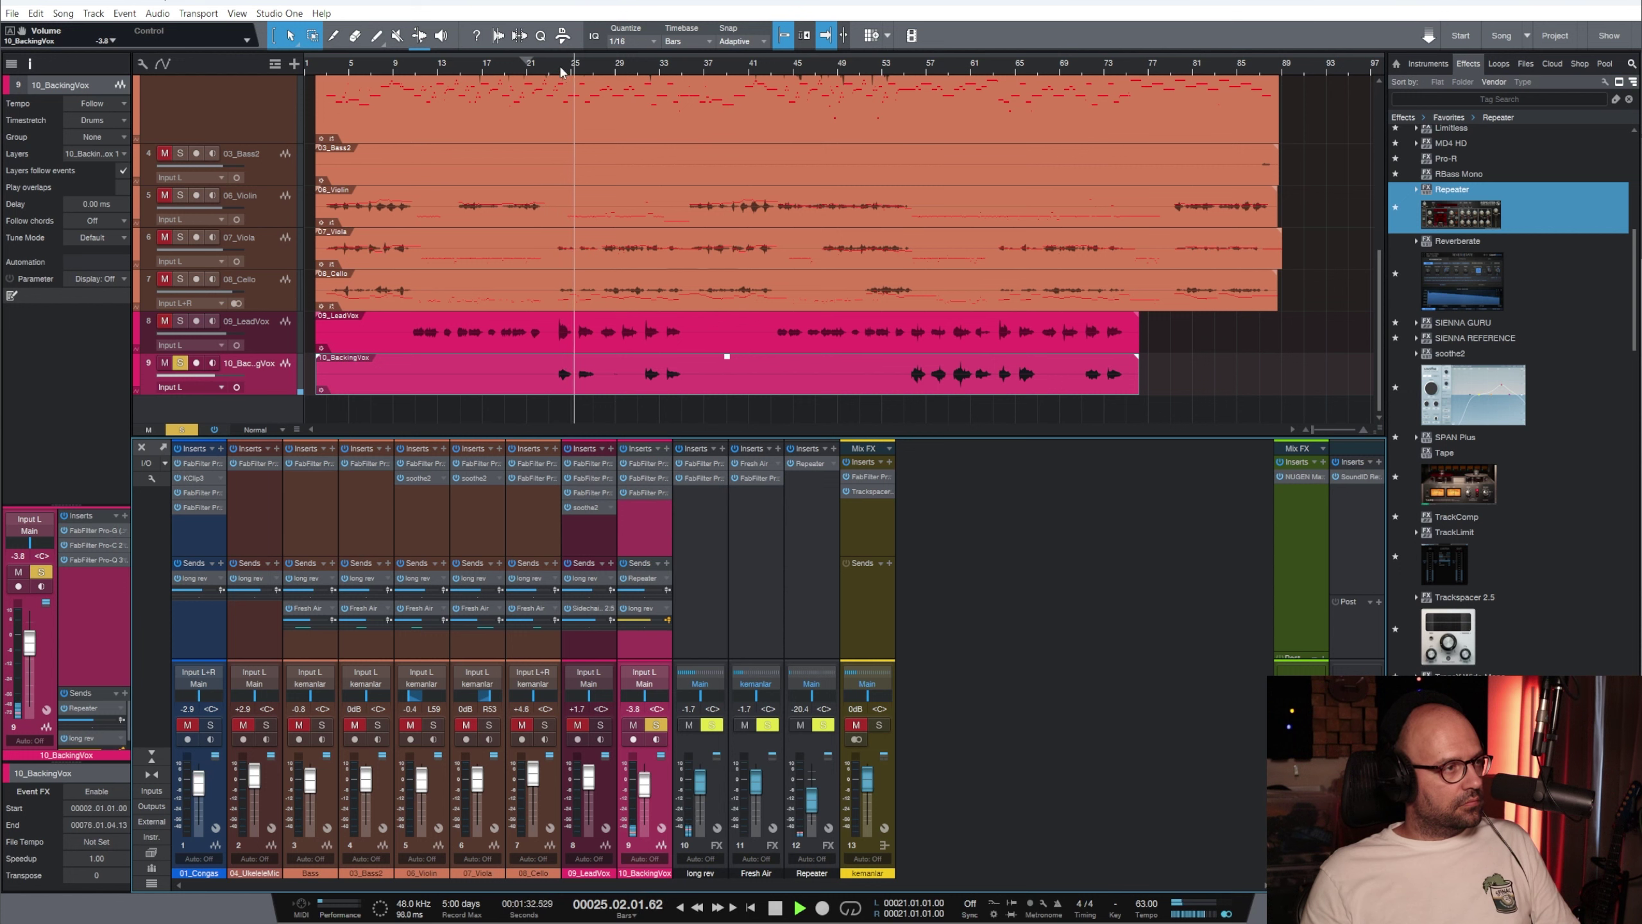
Add a -6.53 dB bell cut to 10_BackingVox's Pro-Q 3, return the EQ to the first insert slot and unsolo the channel
{"action": "left_click", "coordinate": [643, 492]}
{"action": "left_click_drag", "start_coordinate": [1189, 515], "coordinate": [1222, 563]}
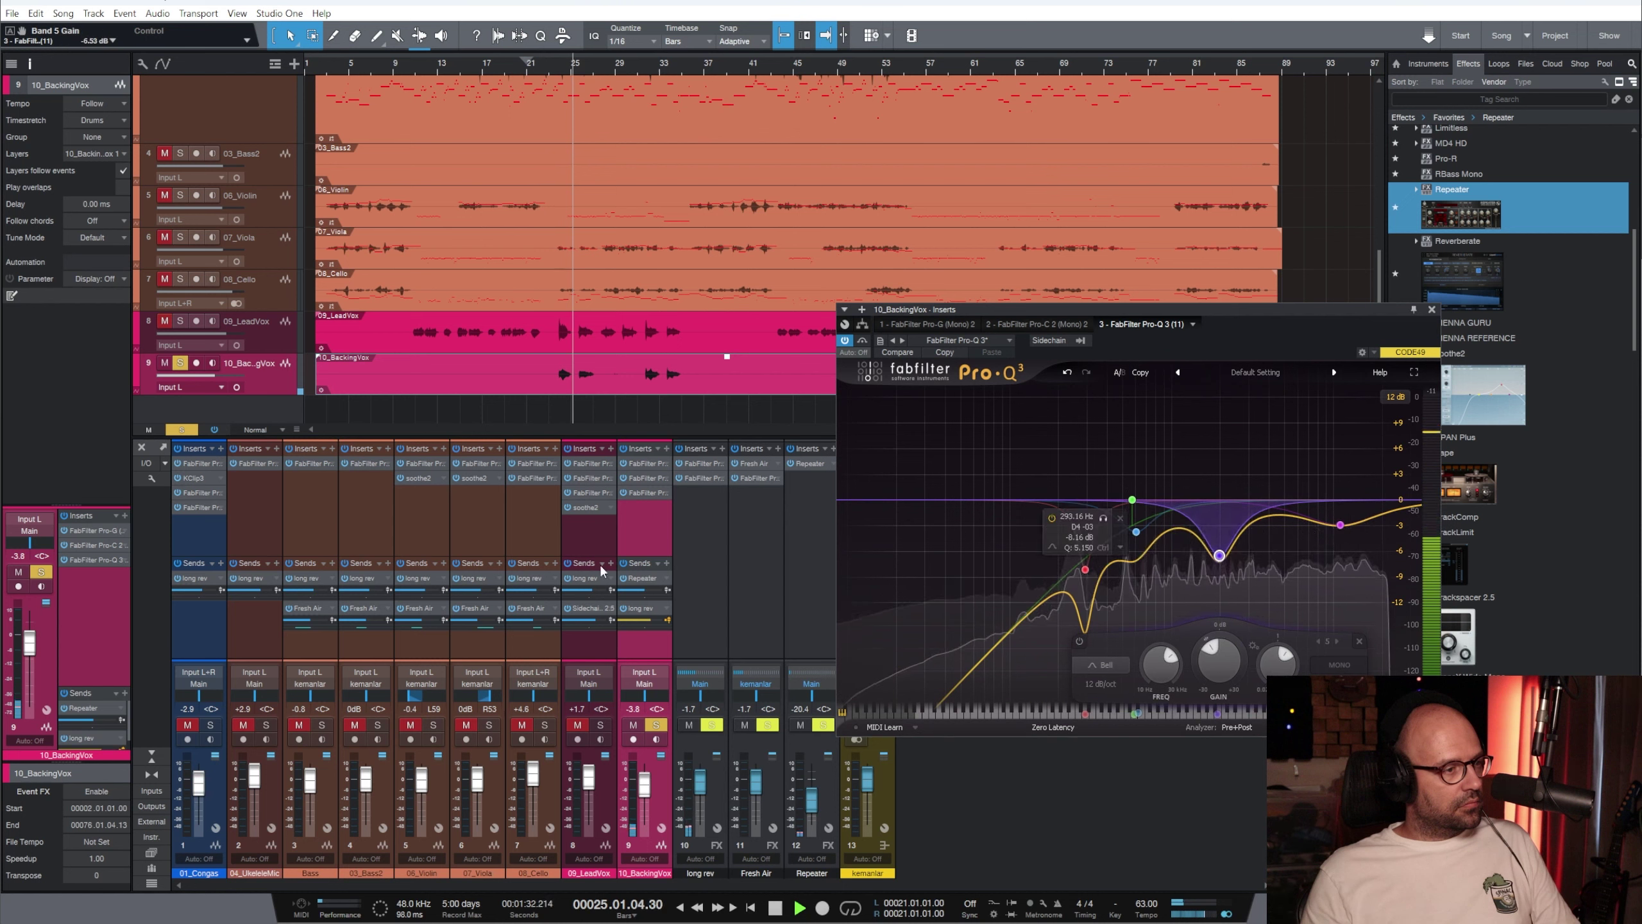
{"action": "left_click_drag", "start_coordinate": [654, 493], "coordinate": [646, 463]}
{"action": "left_click", "coordinate": [657, 724]}
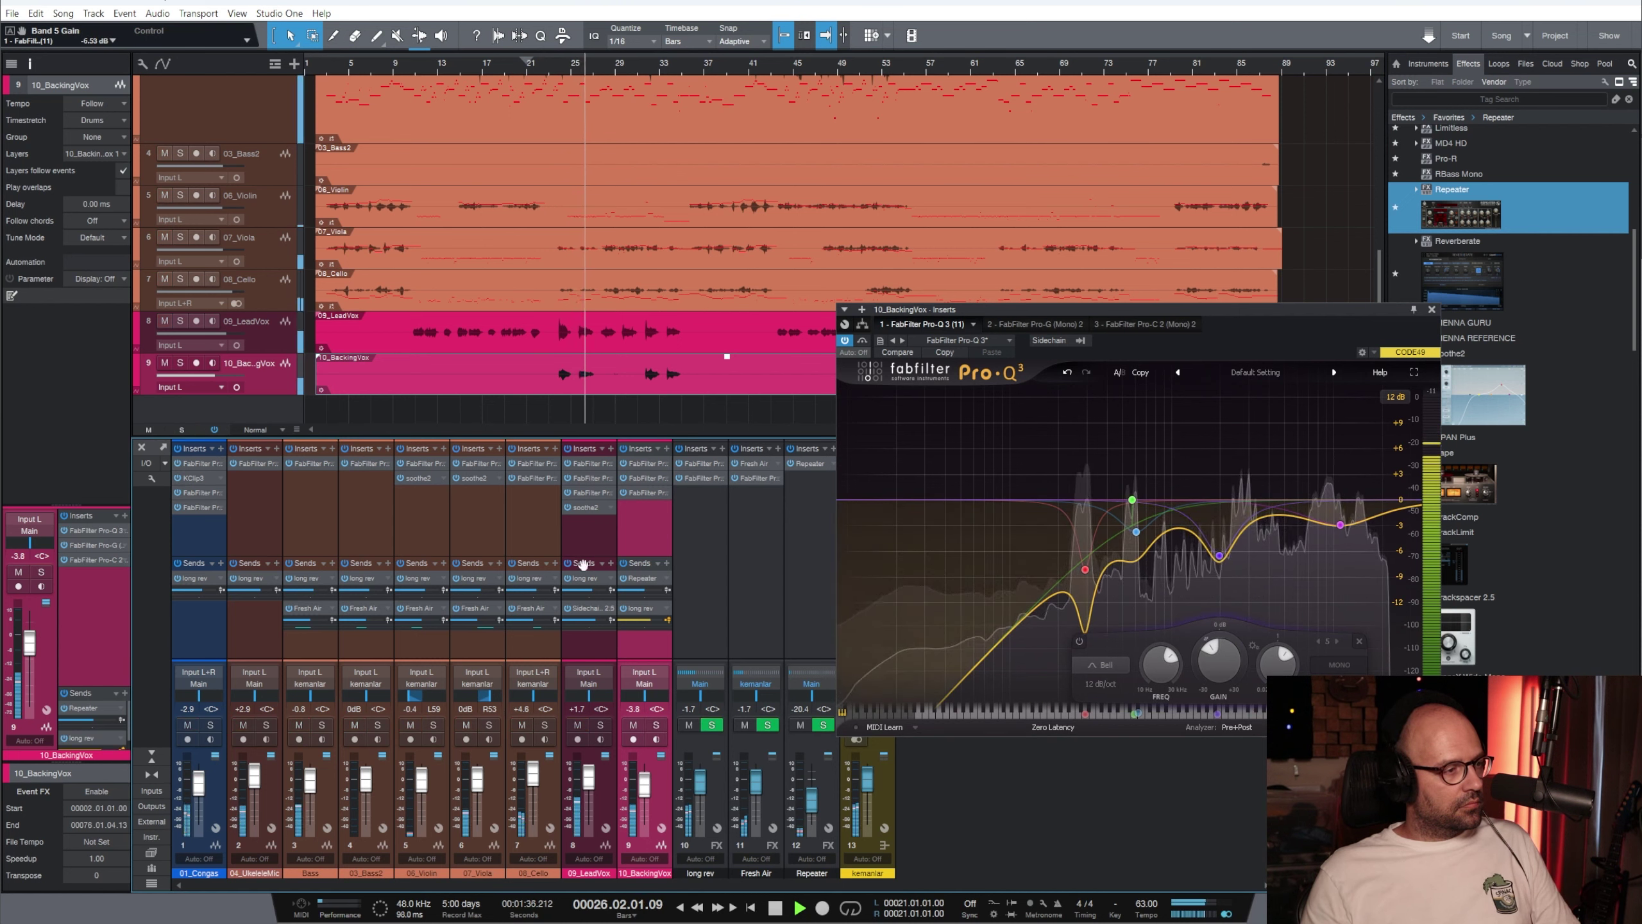
{"action": "double_click", "coordinate": [585, 508]}
{"action": "key", "text": "Escape"}
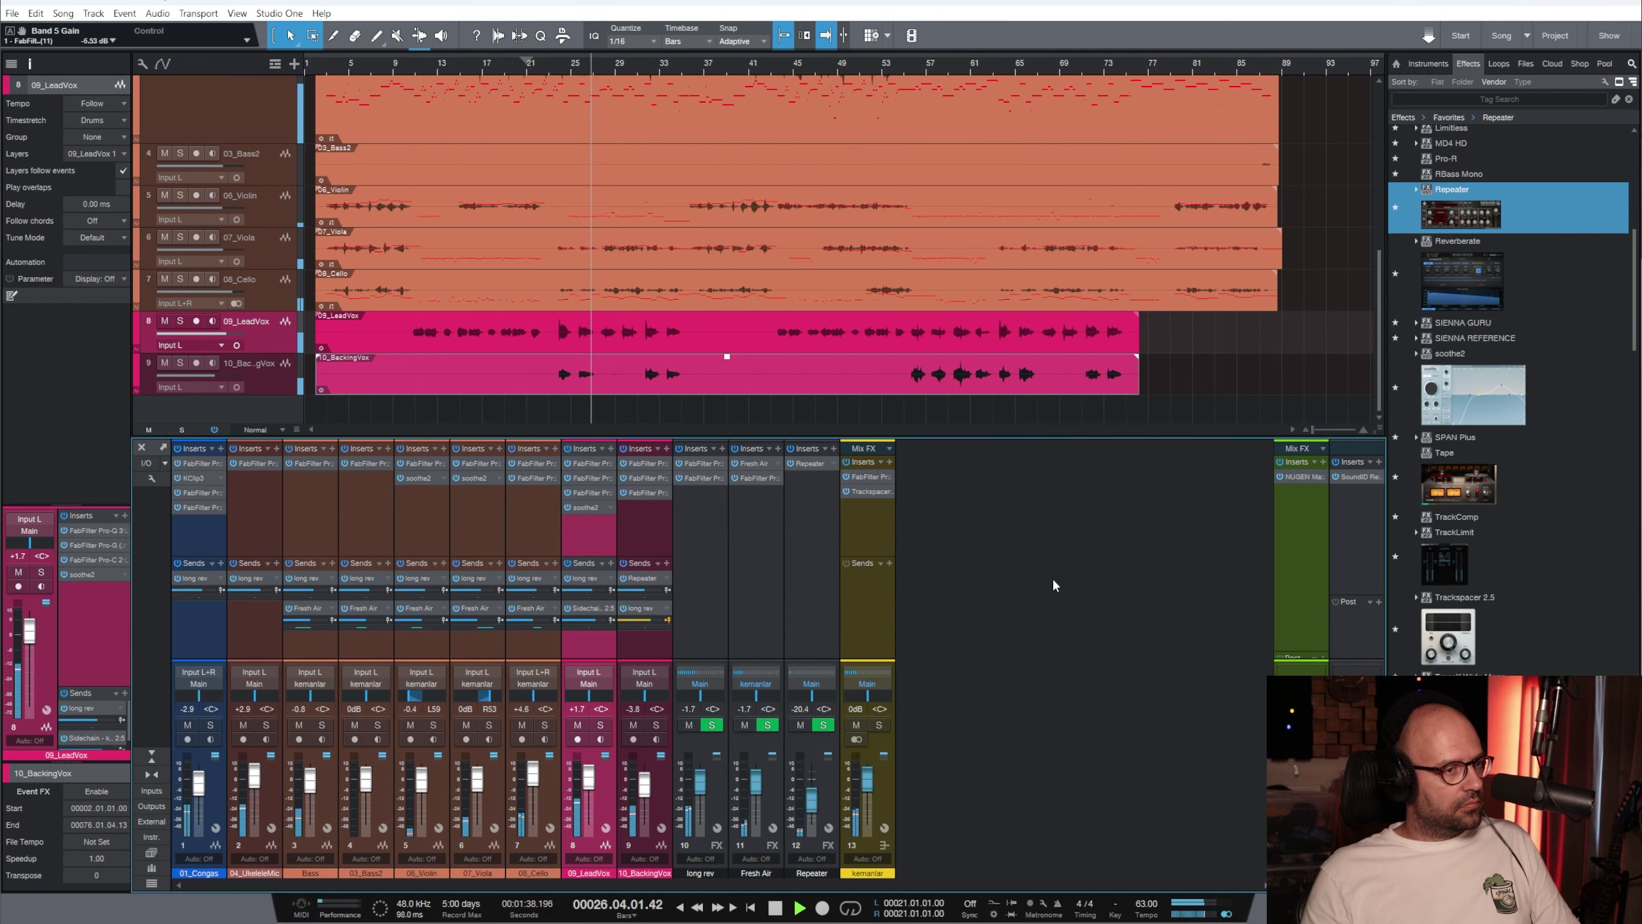
Add a bus for the selected 01_Congas, 04_UkeleleMic, 09_LeadVox, 10_BackingVox, long rev, Repeater and kemanlar channels
{"action": "left_click", "coordinate": [1295, 511]}
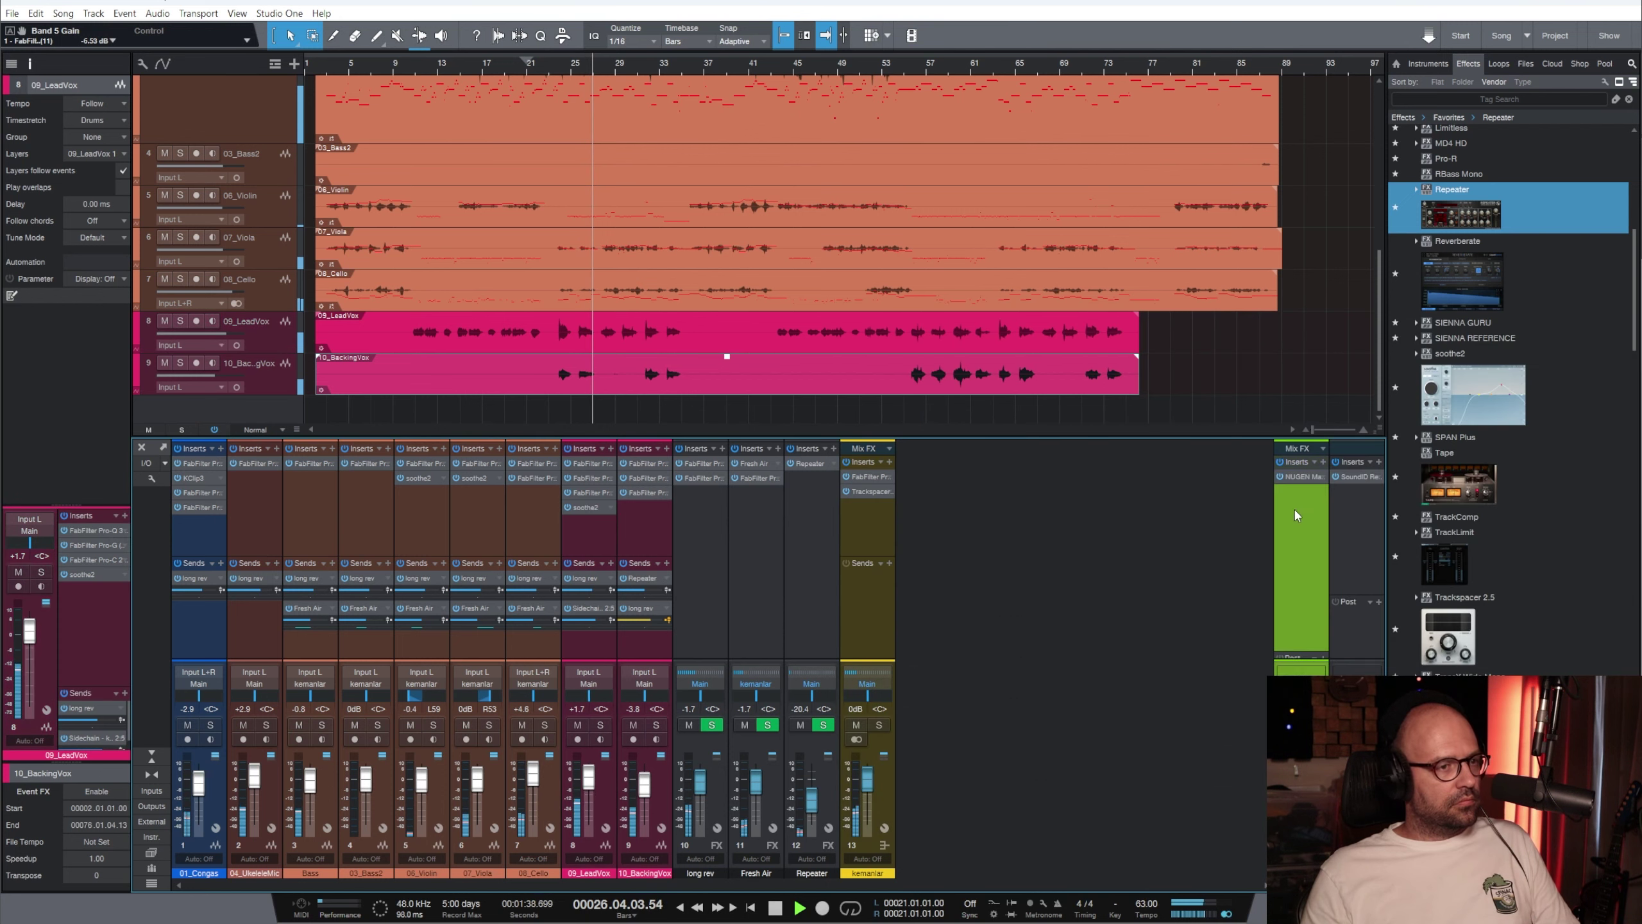
{"action": "left_click", "coordinate": [877, 606]}
{"action": "left_click", "coordinate": [806, 621]}
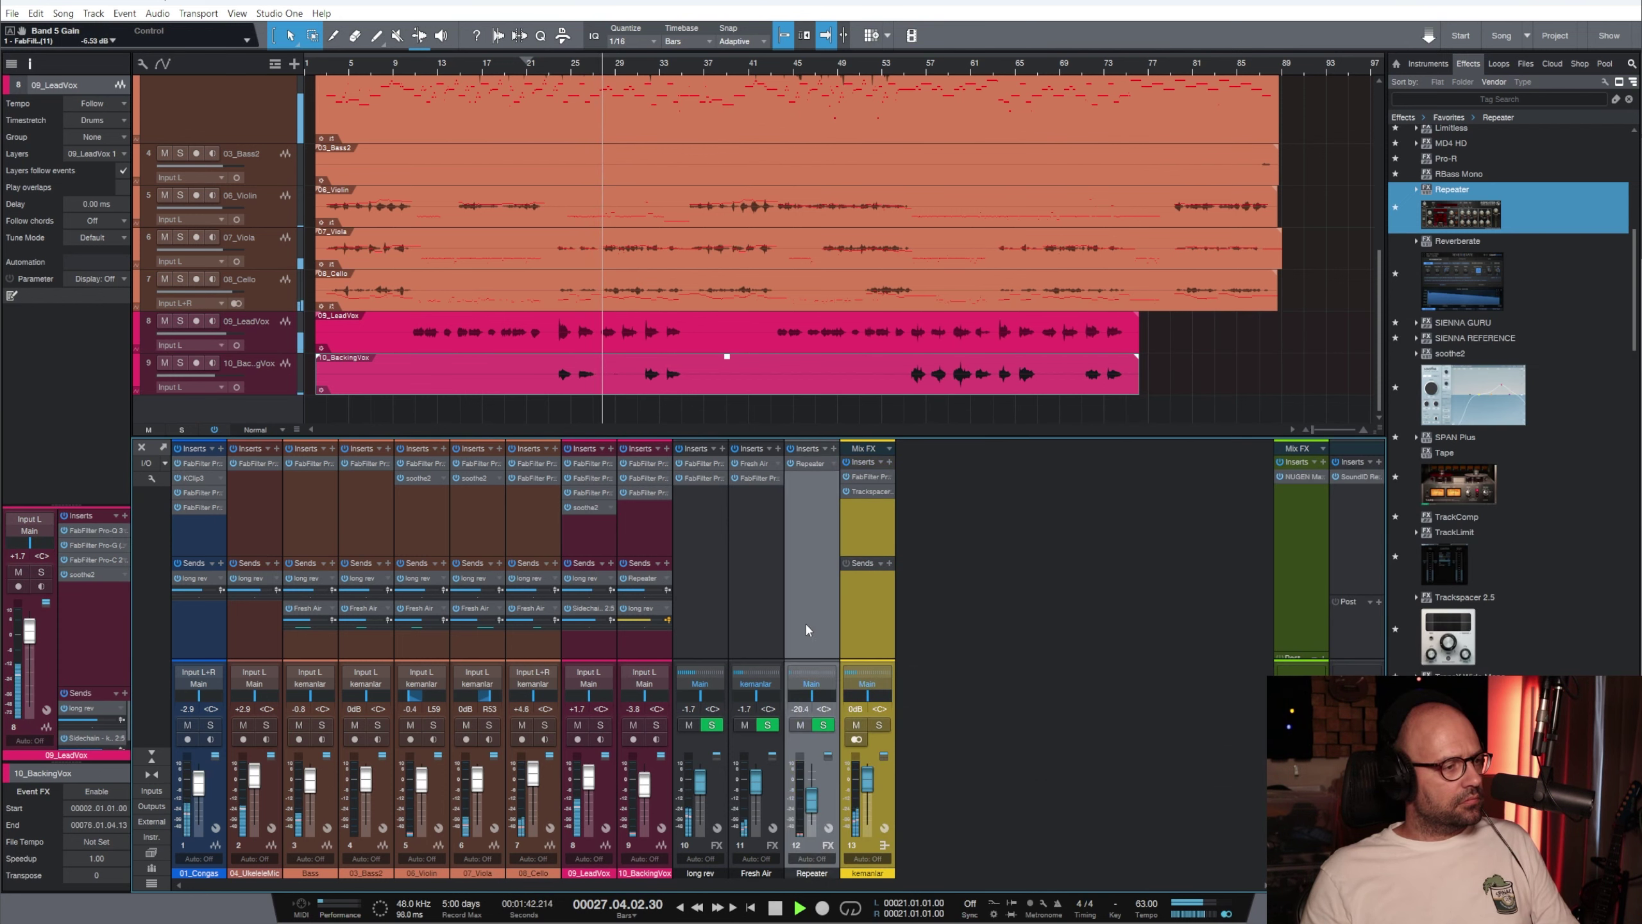
{"action": "left_click", "coordinate": [696, 629]}
{"action": "left_click", "coordinate": [640, 647], "text": "ctrl"}
{"action": "left_click", "coordinate": [595, 646], "text": "ctrl"}
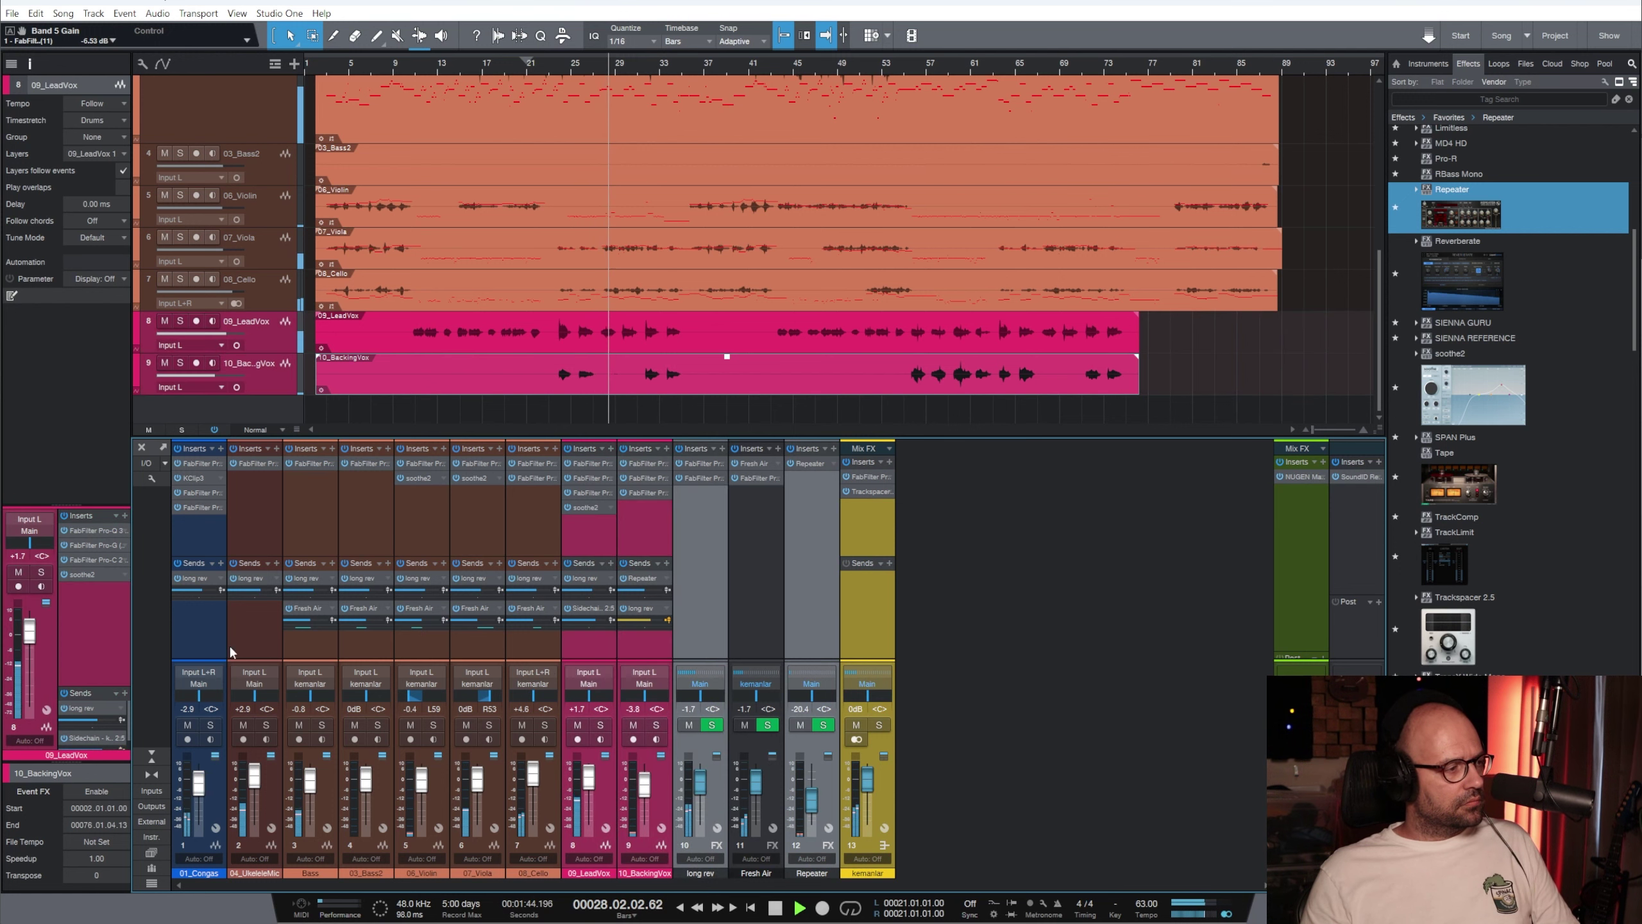
{"action": "left_click", "coordinate": [217, 645], "text": "ctrl"}
{"action": "left_click", "coordinate": [256, 637], "text": "ctrl"}
{"action": "right_click", "coordinate": [256, 626]}
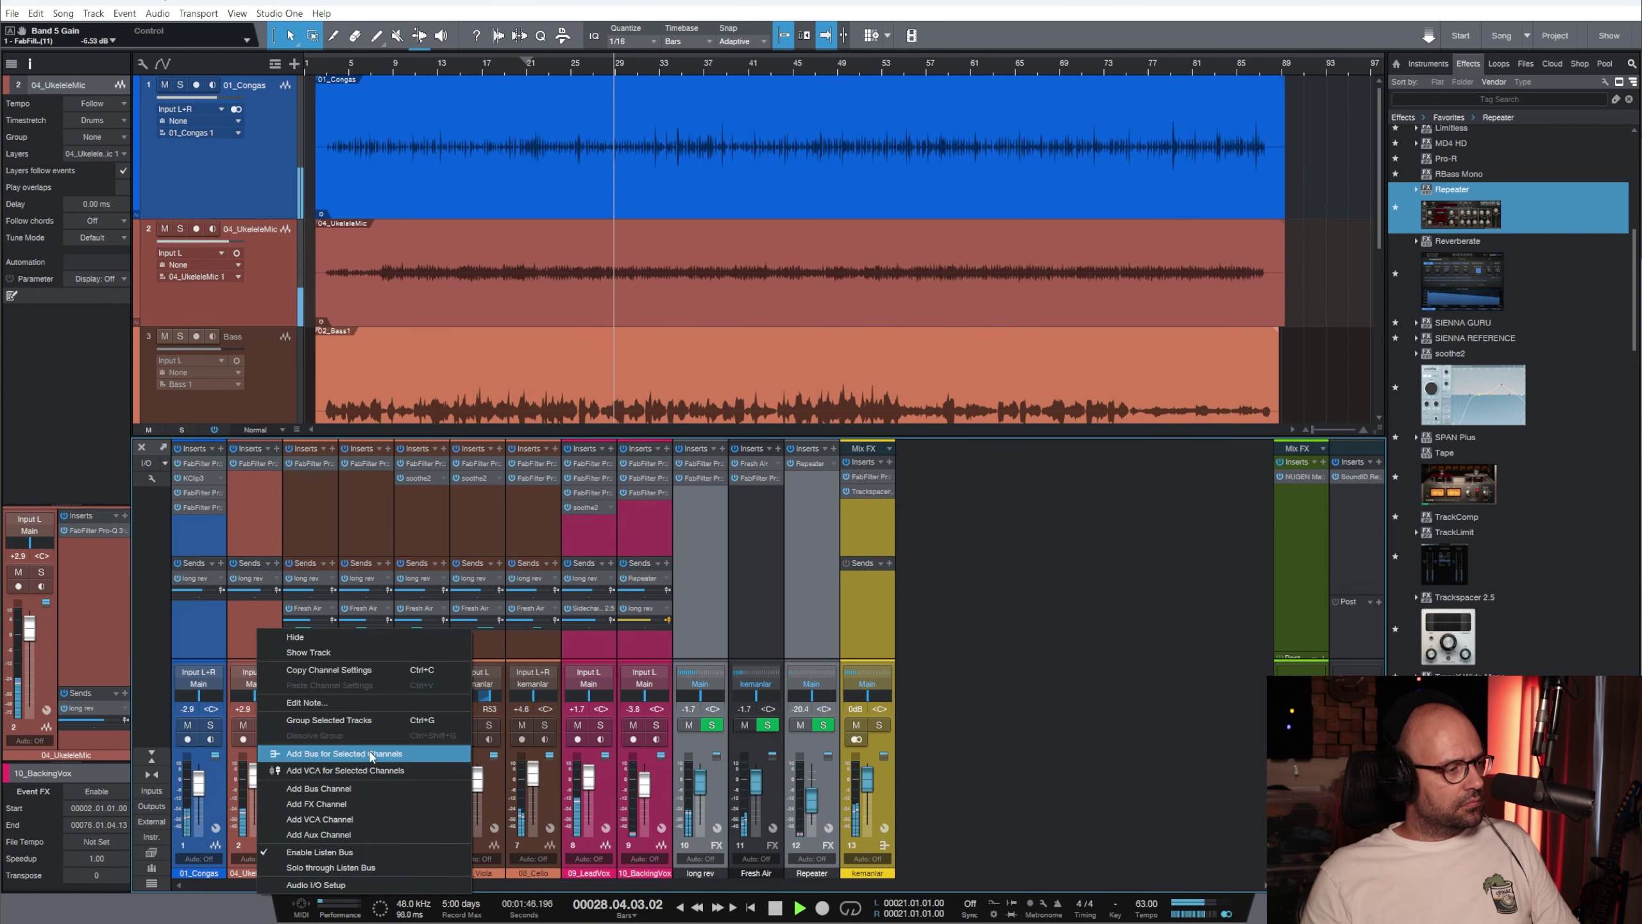
{"action": "left_click", "coordinate": [311, 755]}
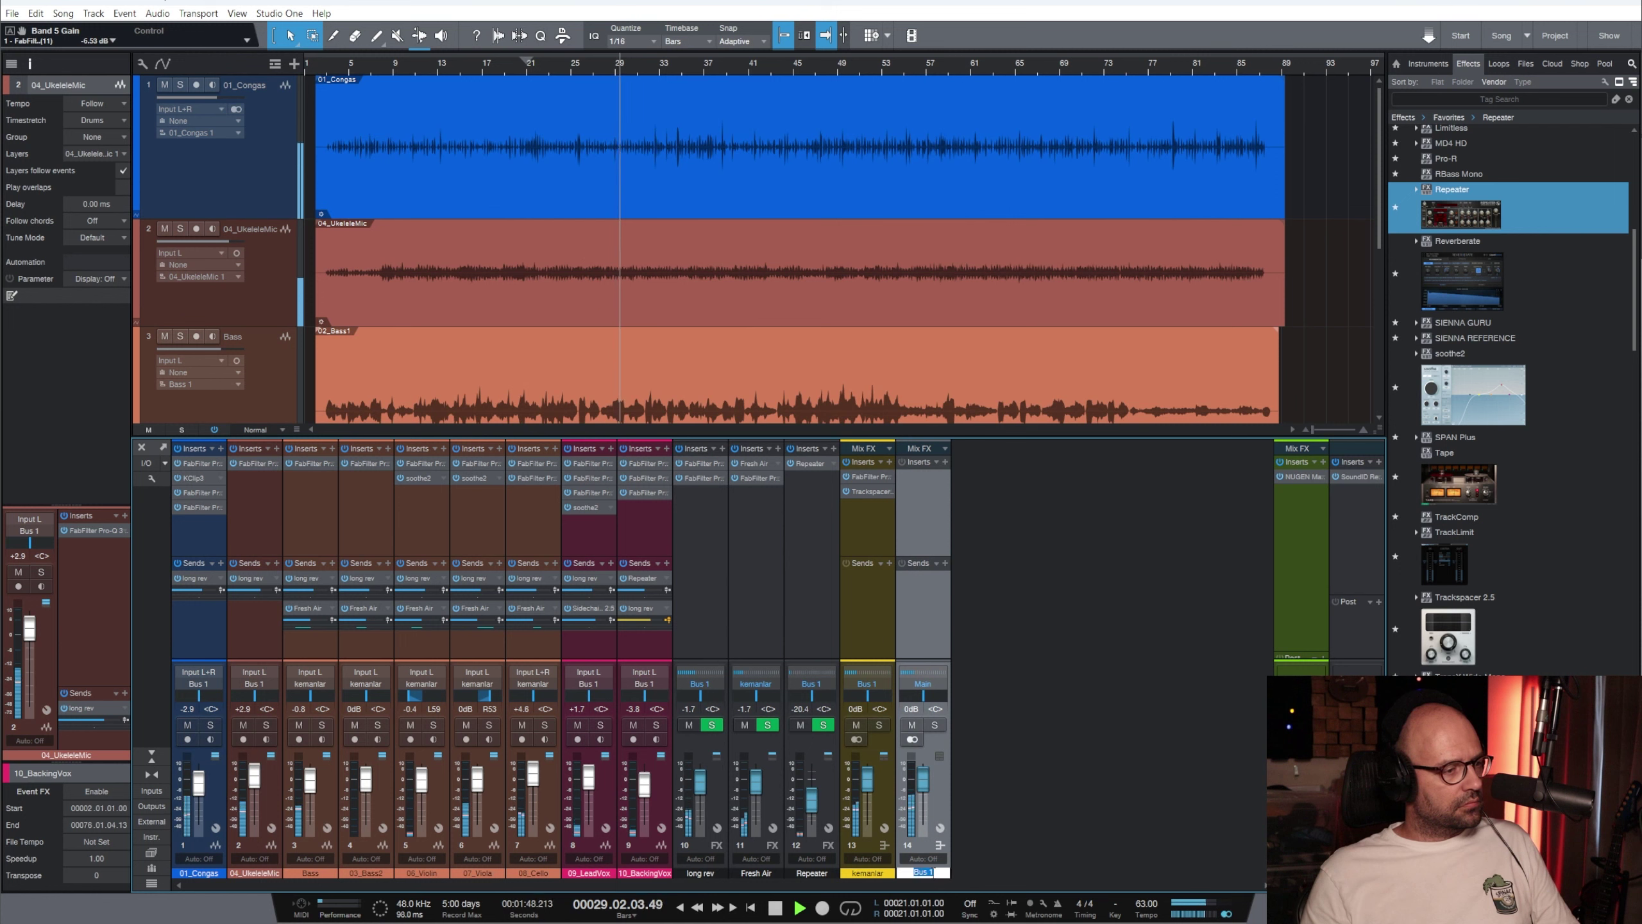
Name the new bus mix, check its routing by muting it briefly and colour it red
{"action": "type", "text": "mix"}
{"action": "key", "text": "Return"}
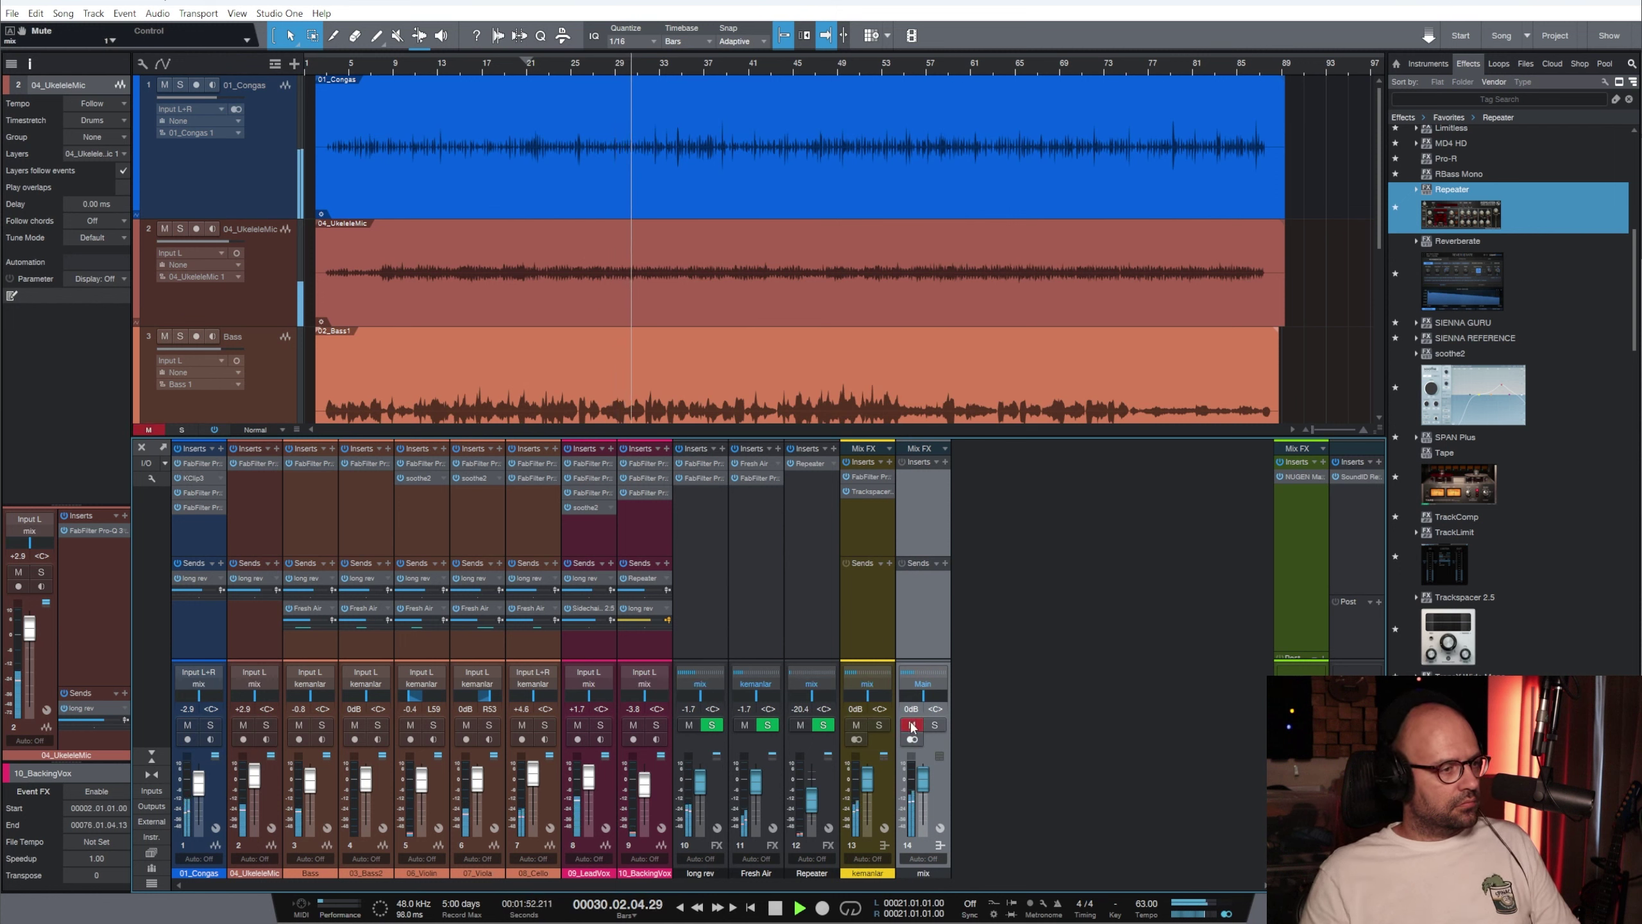
{"action": "key", "text": "space"}
{"action": "left_click", "coordinate": [933, 871]}
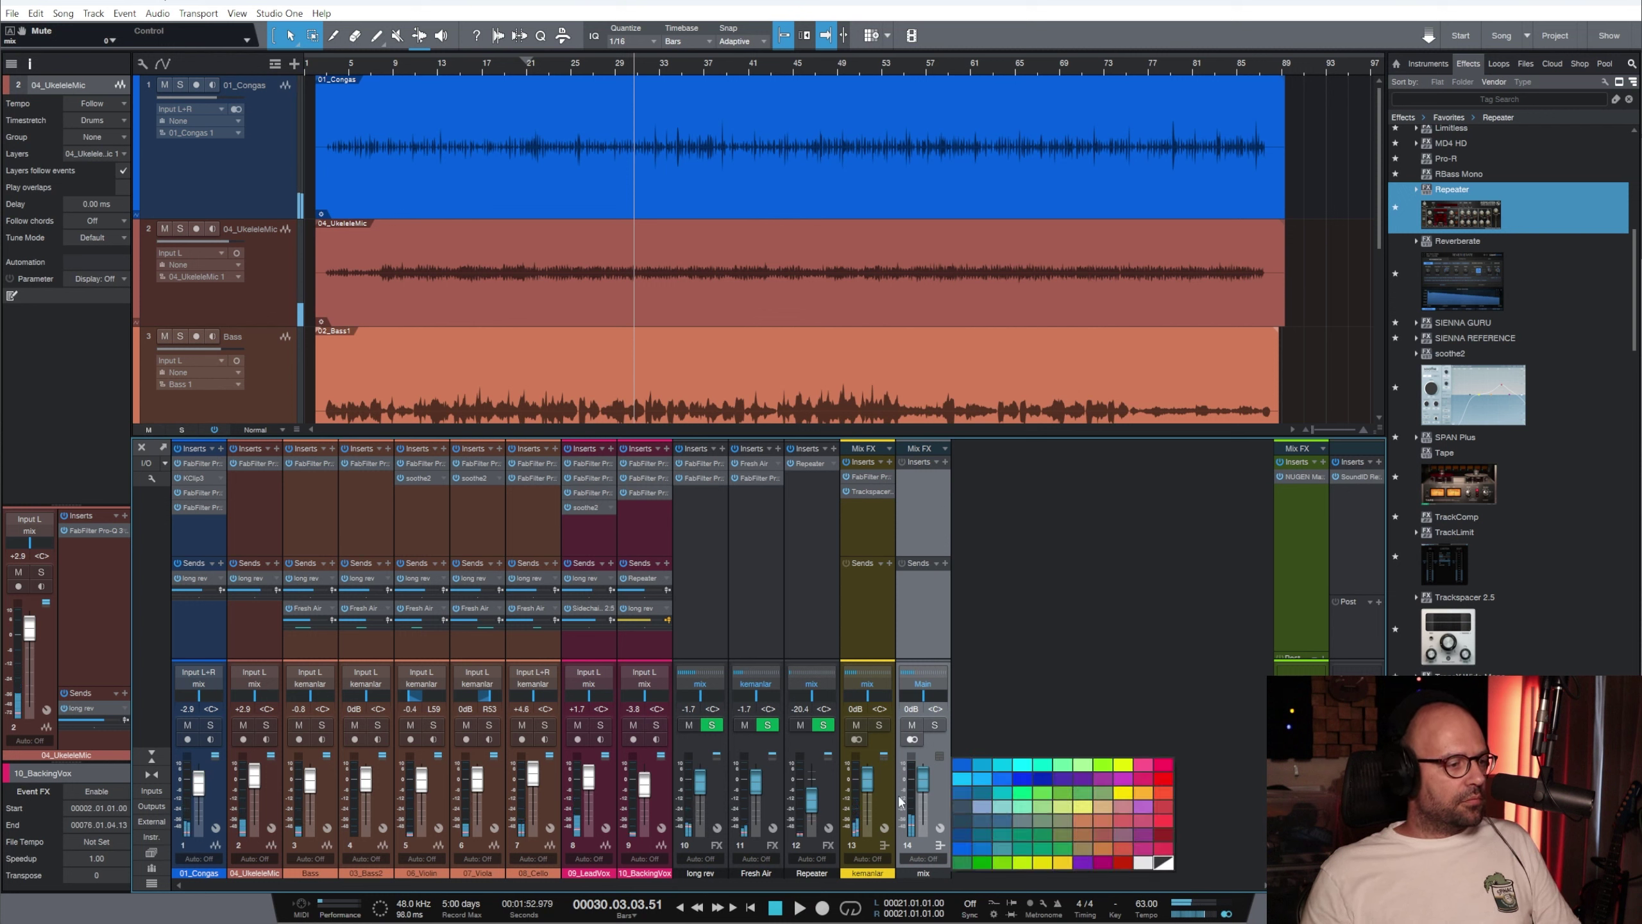
{"action": "left_click", "coordinate": [1155, 824]}
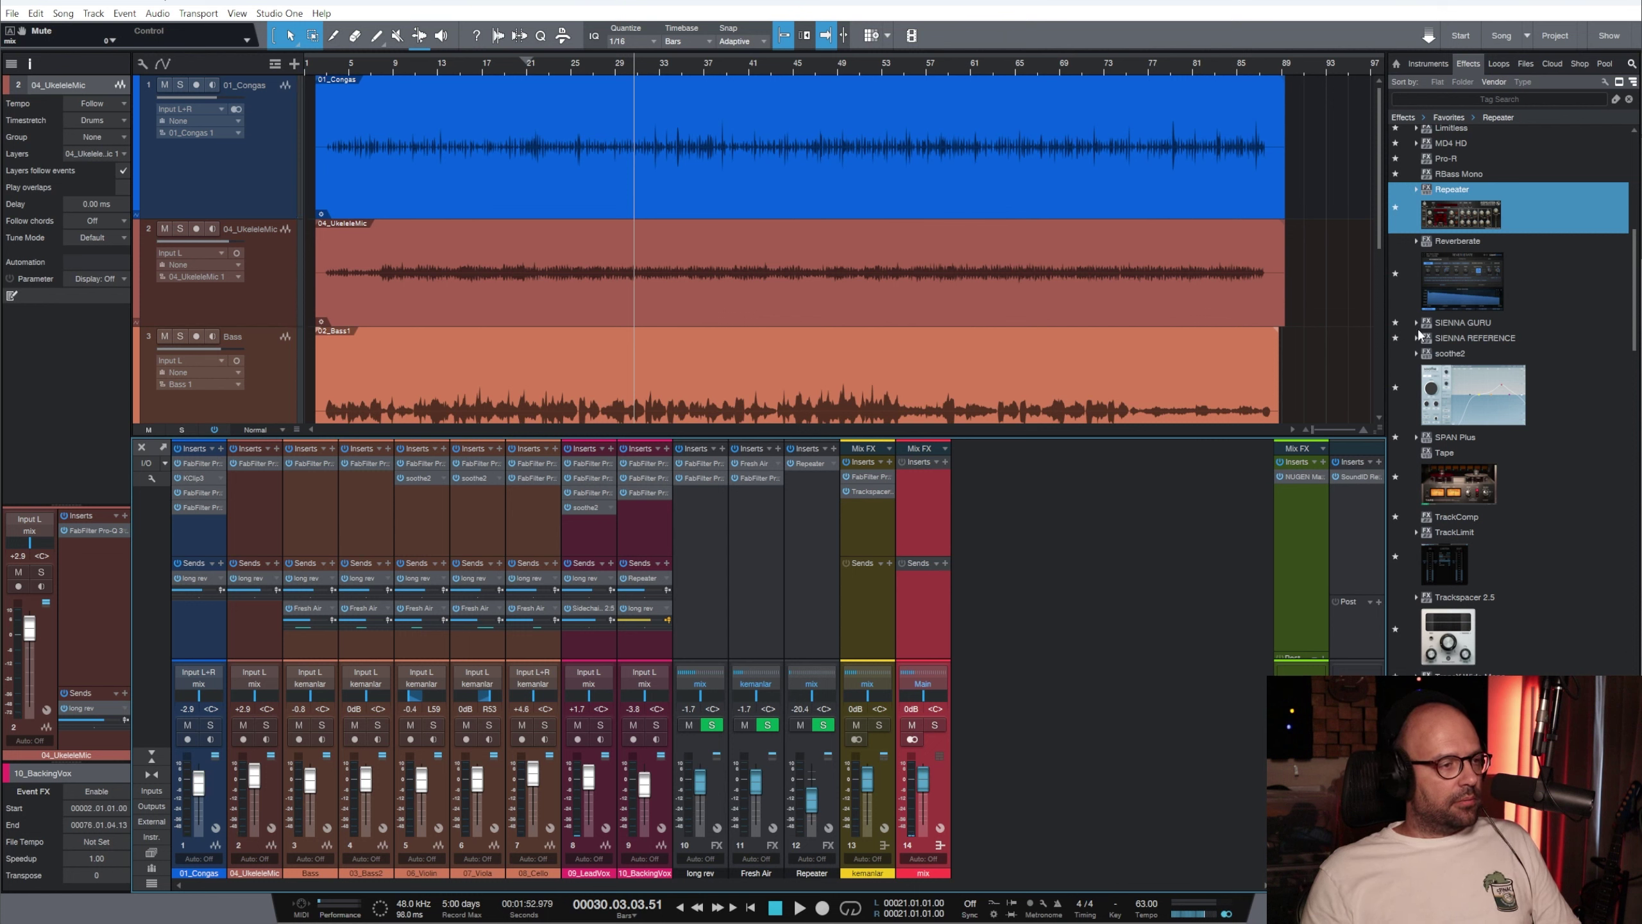
Insert FabFilter Pro-Q 3 on the mix bus, move its window over the mixer and play the song from bar 30
{"action": "scroll", "coordinate": [1527, 532], "scroll_direction": "up", "scroll_amount": 8}
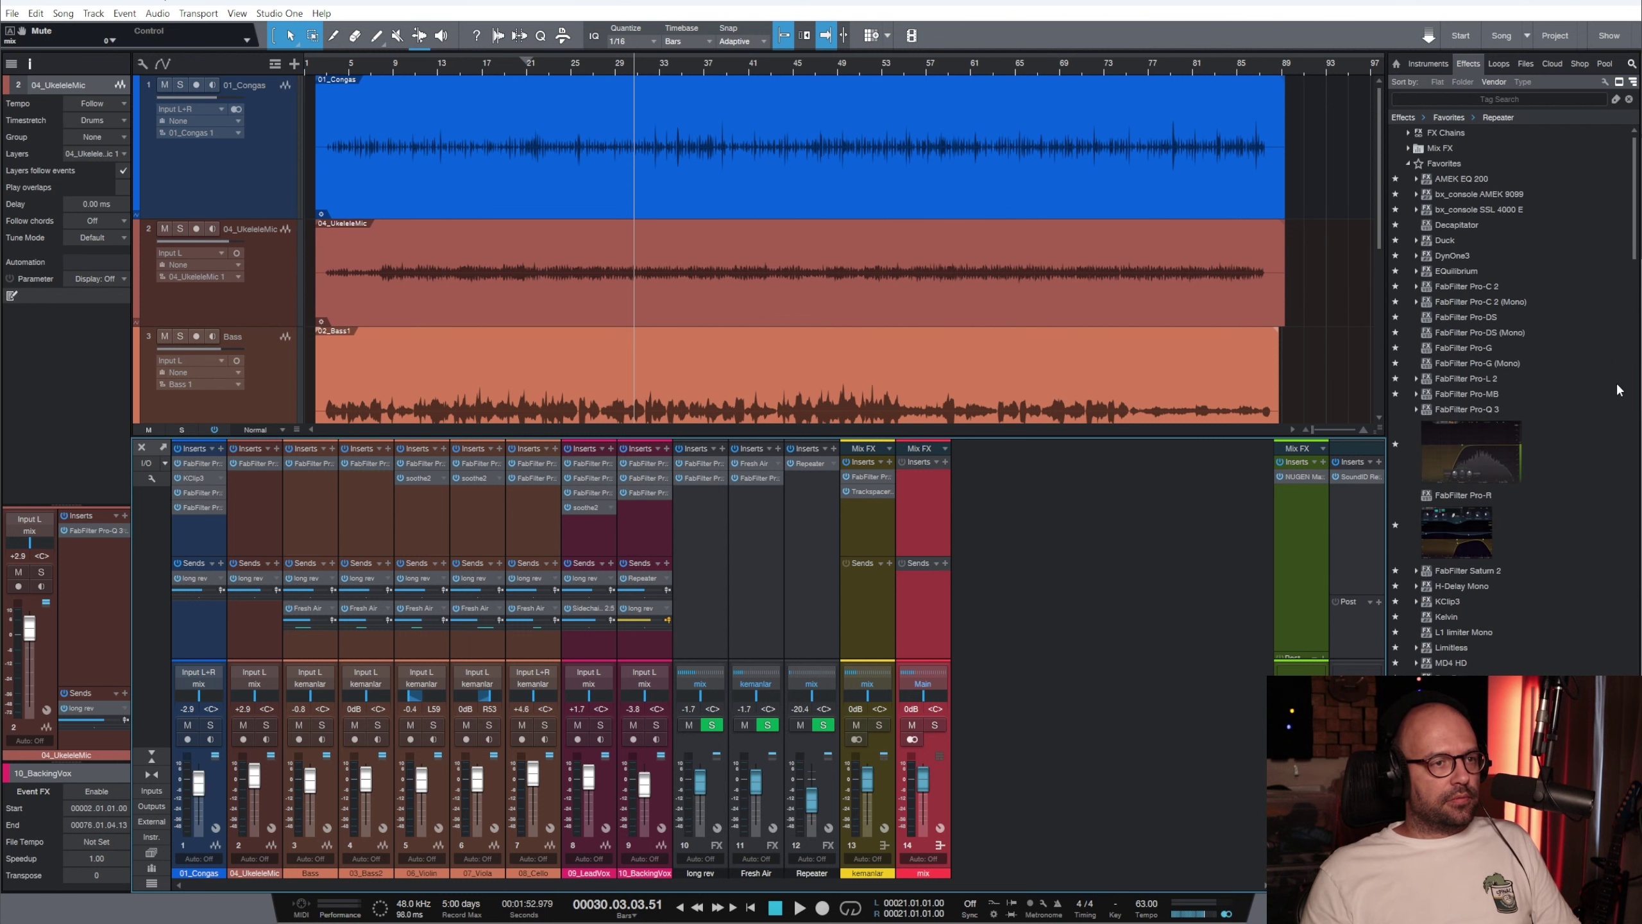
{"action": "left_click_drag", "start_coordinate": [1457, 450], "coordinate": [924, 511]}
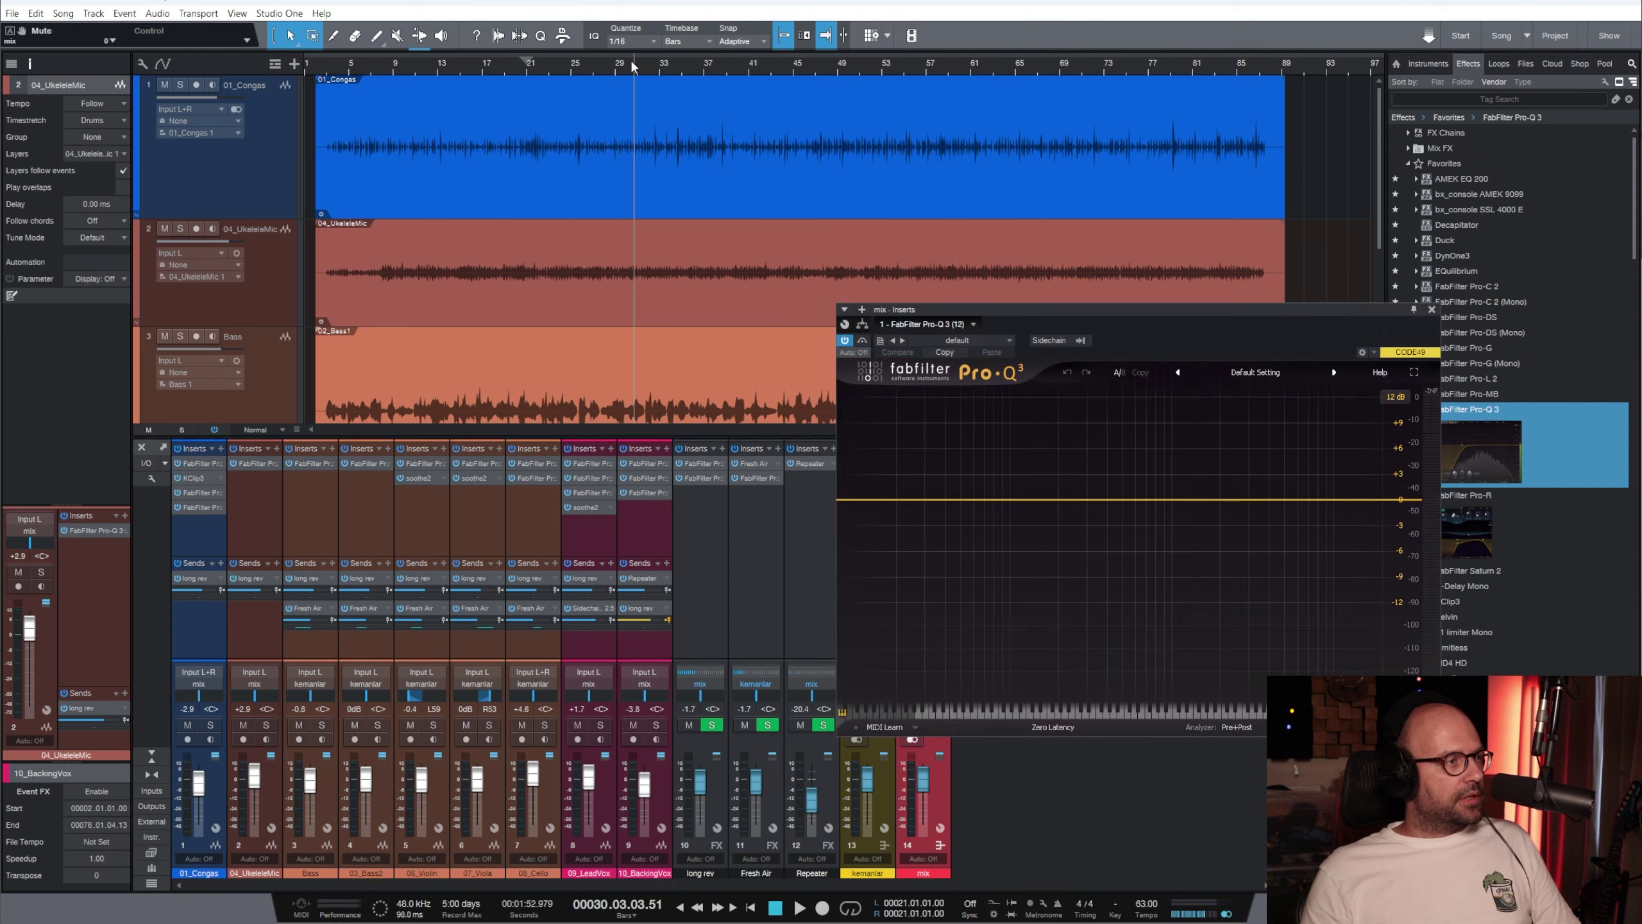
{"action": "left_click_drag", "start_coordinate": [1175, 311], "coordinate": [788, 312]}
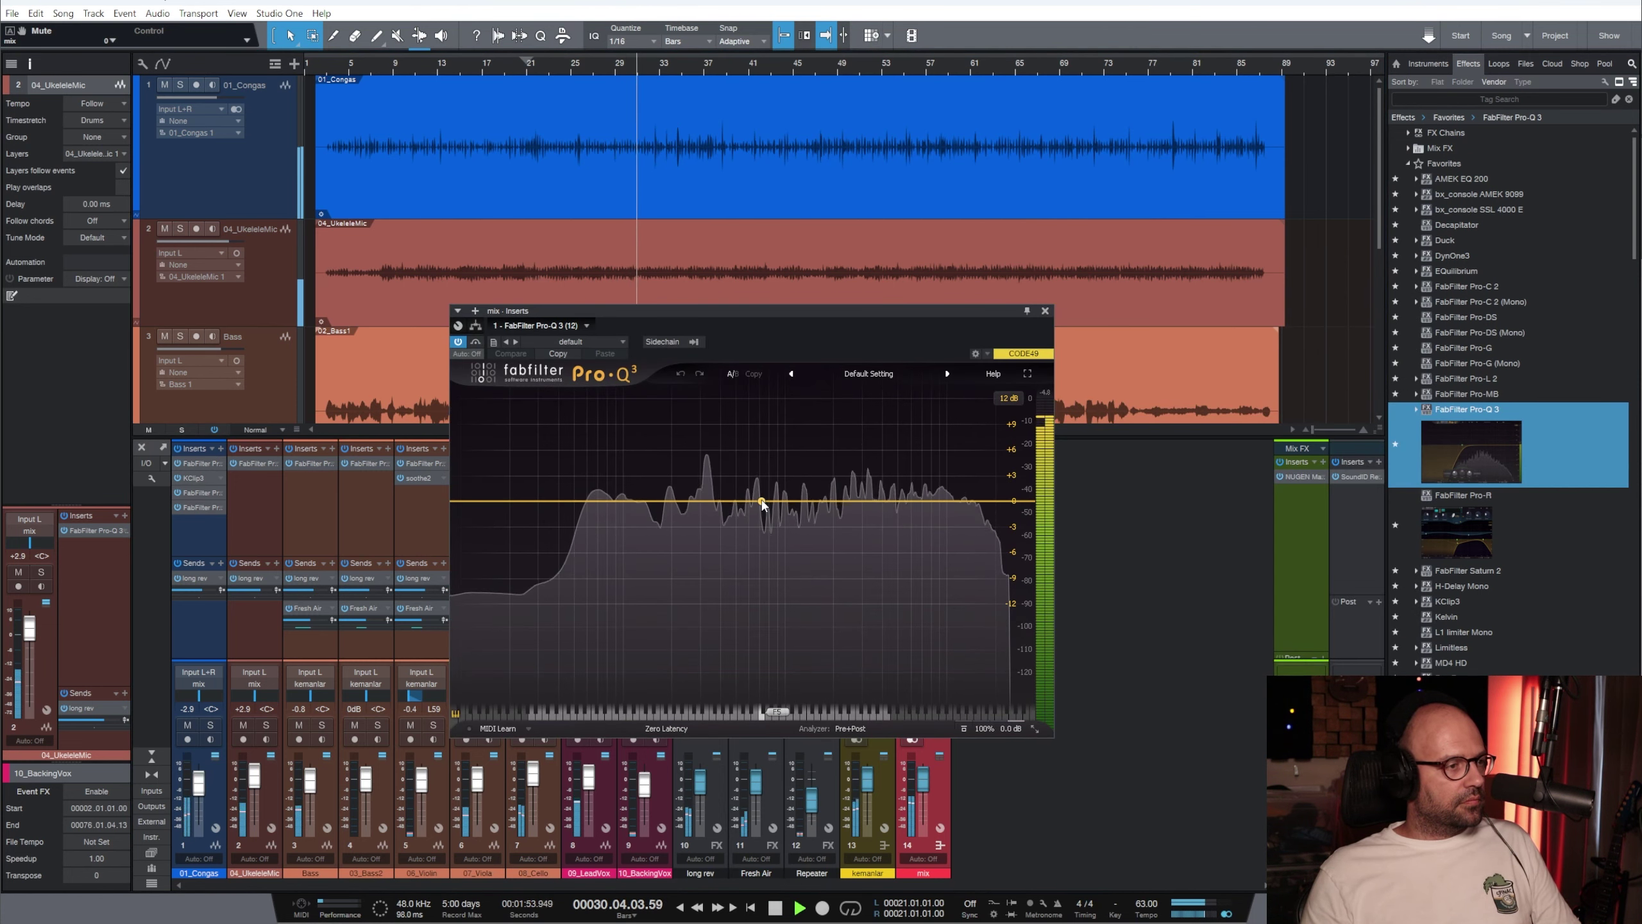
Audition the song and add a dynamic bell cut at about 790 Hz with Q 1.000 in the mix bus's Pro-Q 3
{"action": "key", "text": "space"}
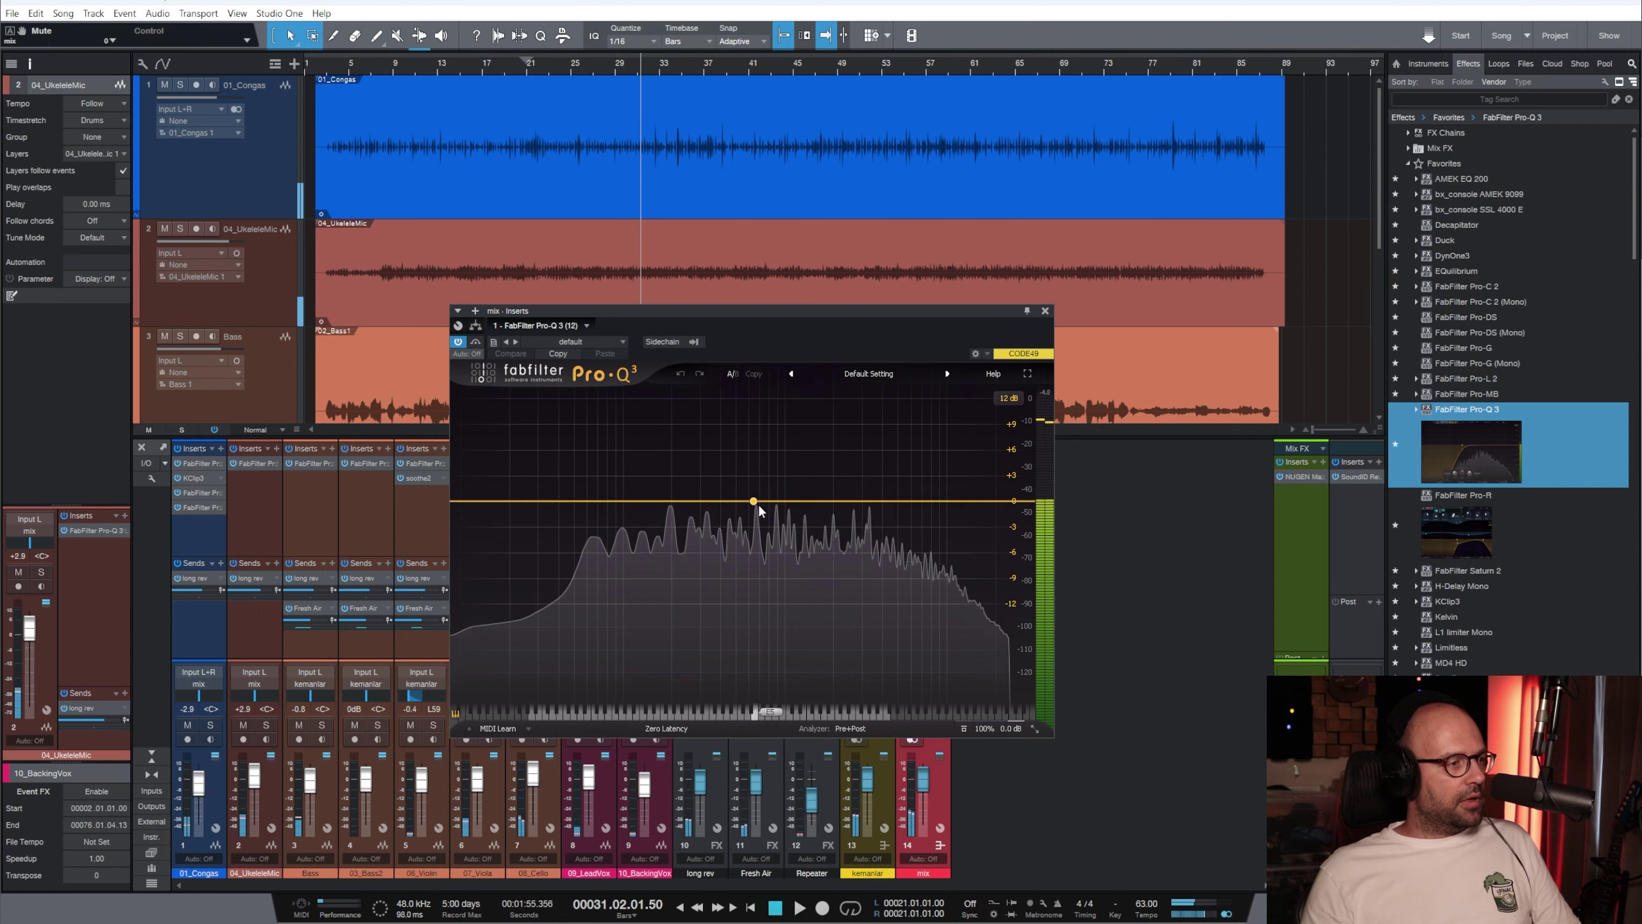
{"action": "key", "text": "space"}
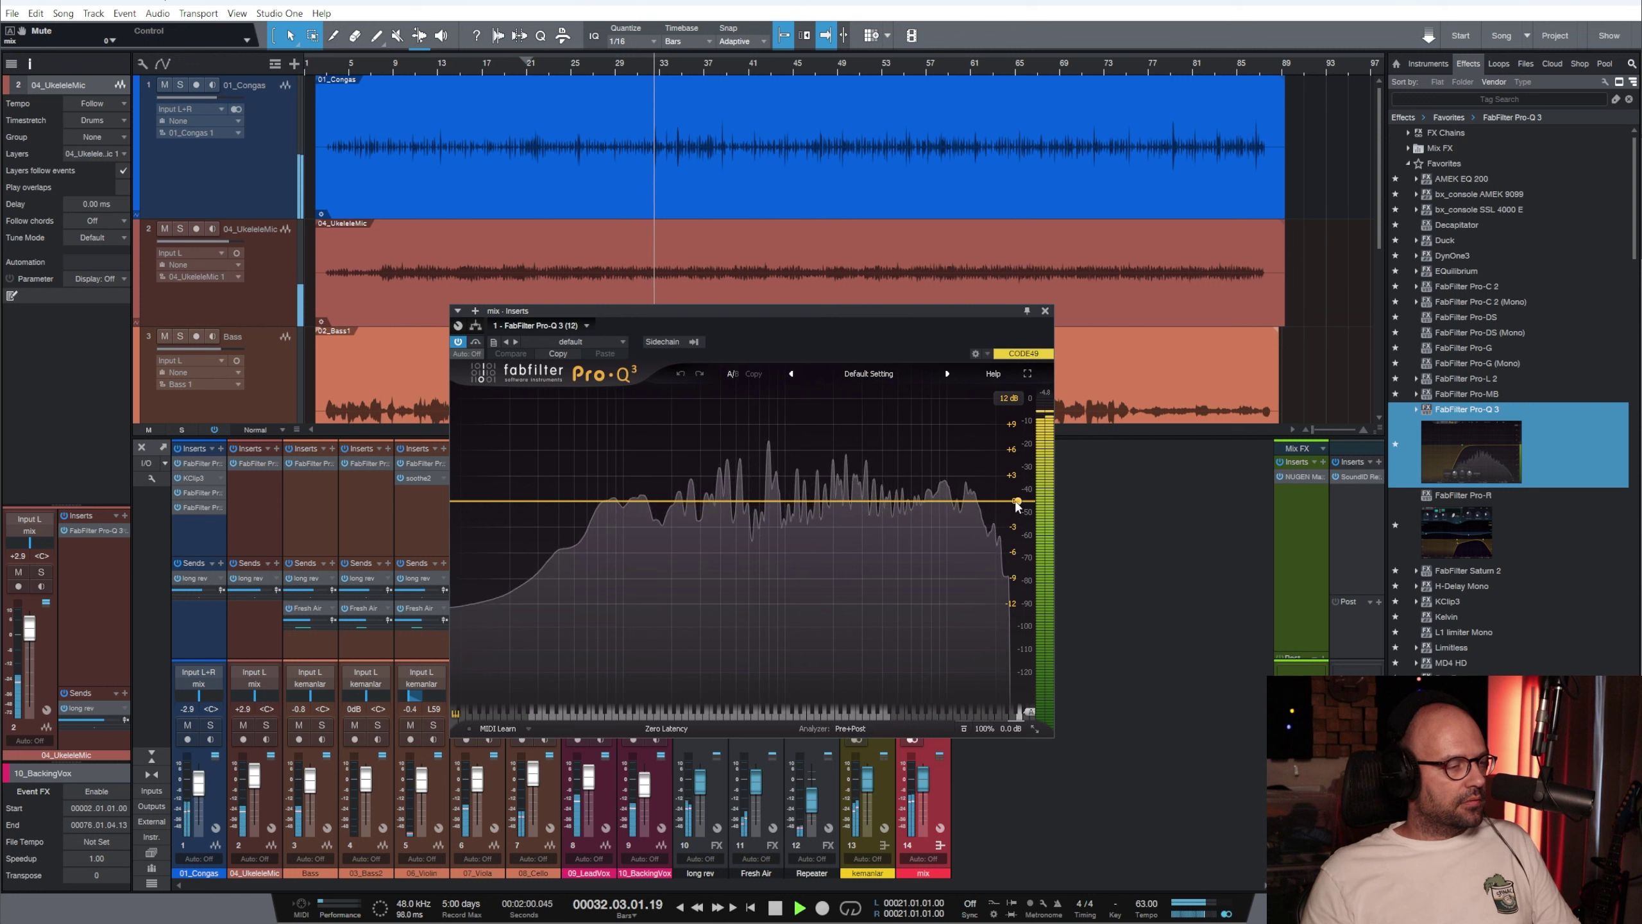
{"action": "key", "text": "space"}
{"action": "left_click", "coordinate": [773, 504]}
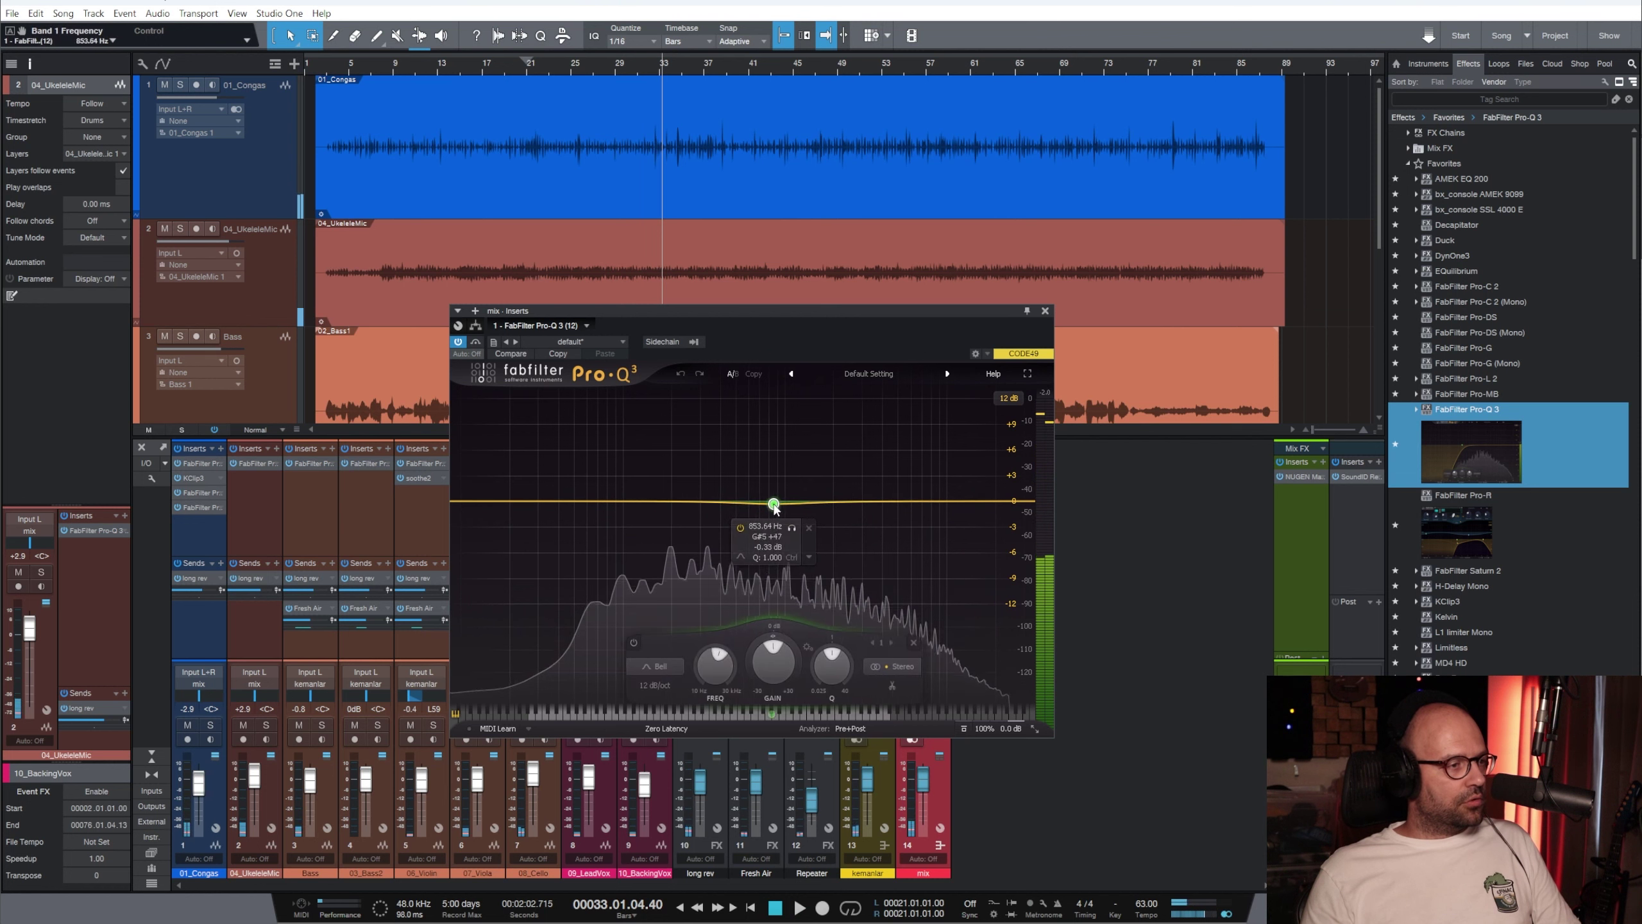
{"action": "left_click", "coordinate": [809, 557]}
{"action": "left_click", "coordinate": [858, 609]}
{"action": "left_click_drag", "start_coordinate": [775, 507], "coordinate": [767, 511]}
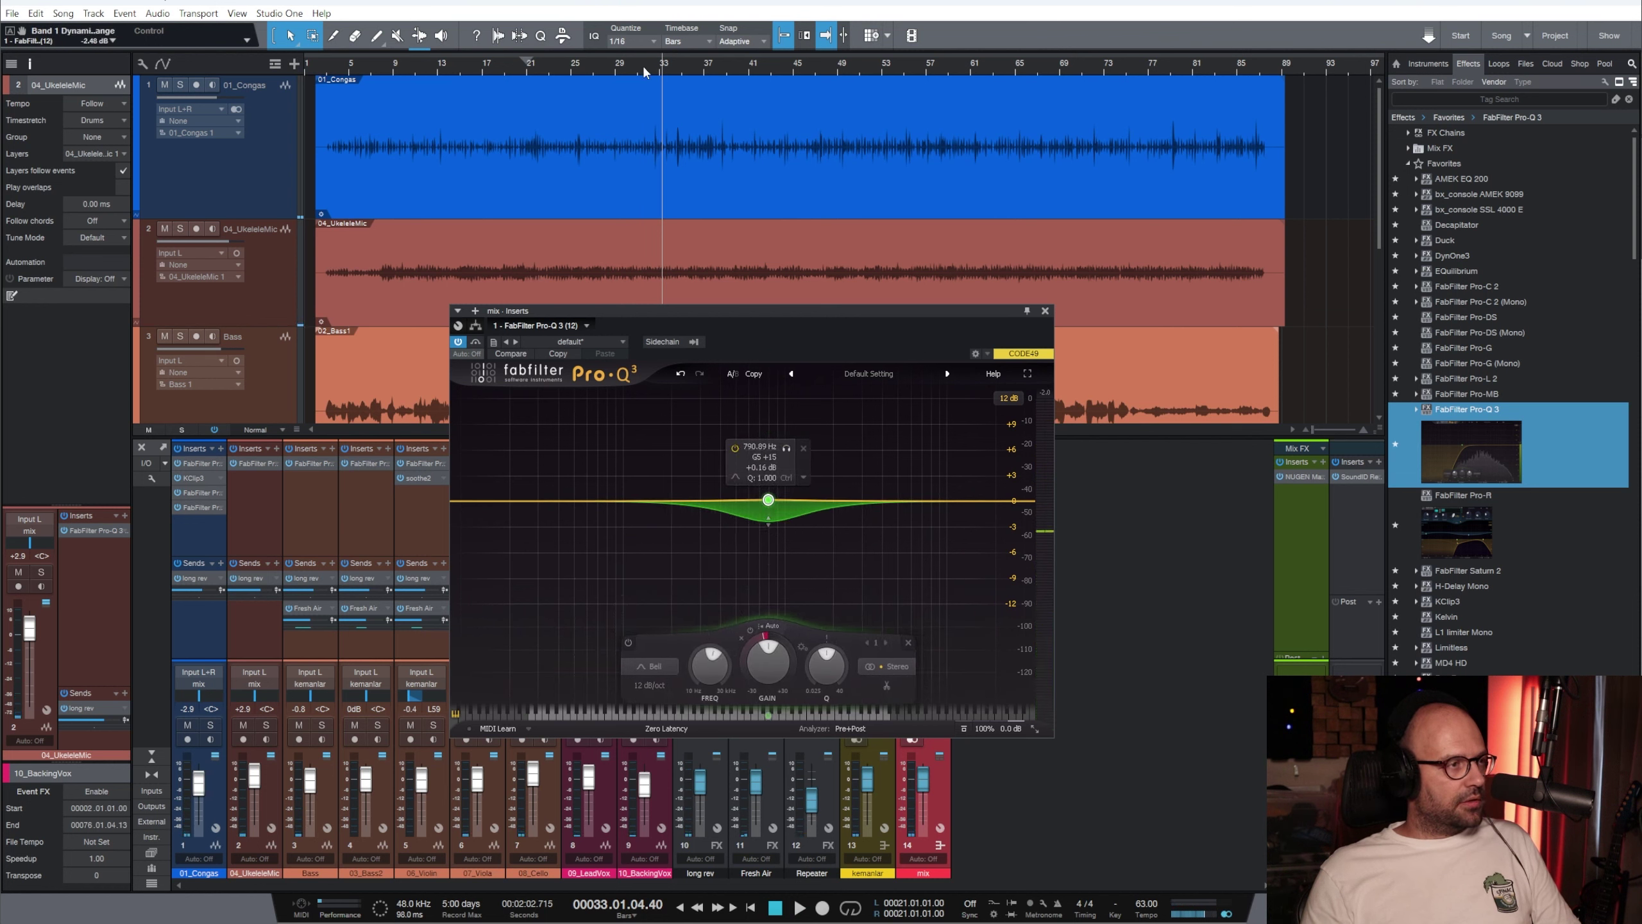
Set the dynamic bell to about 870 Hz with Q 1.030 during playback and change its stereo placement to Mid
{"action": "key", "text": "space"}
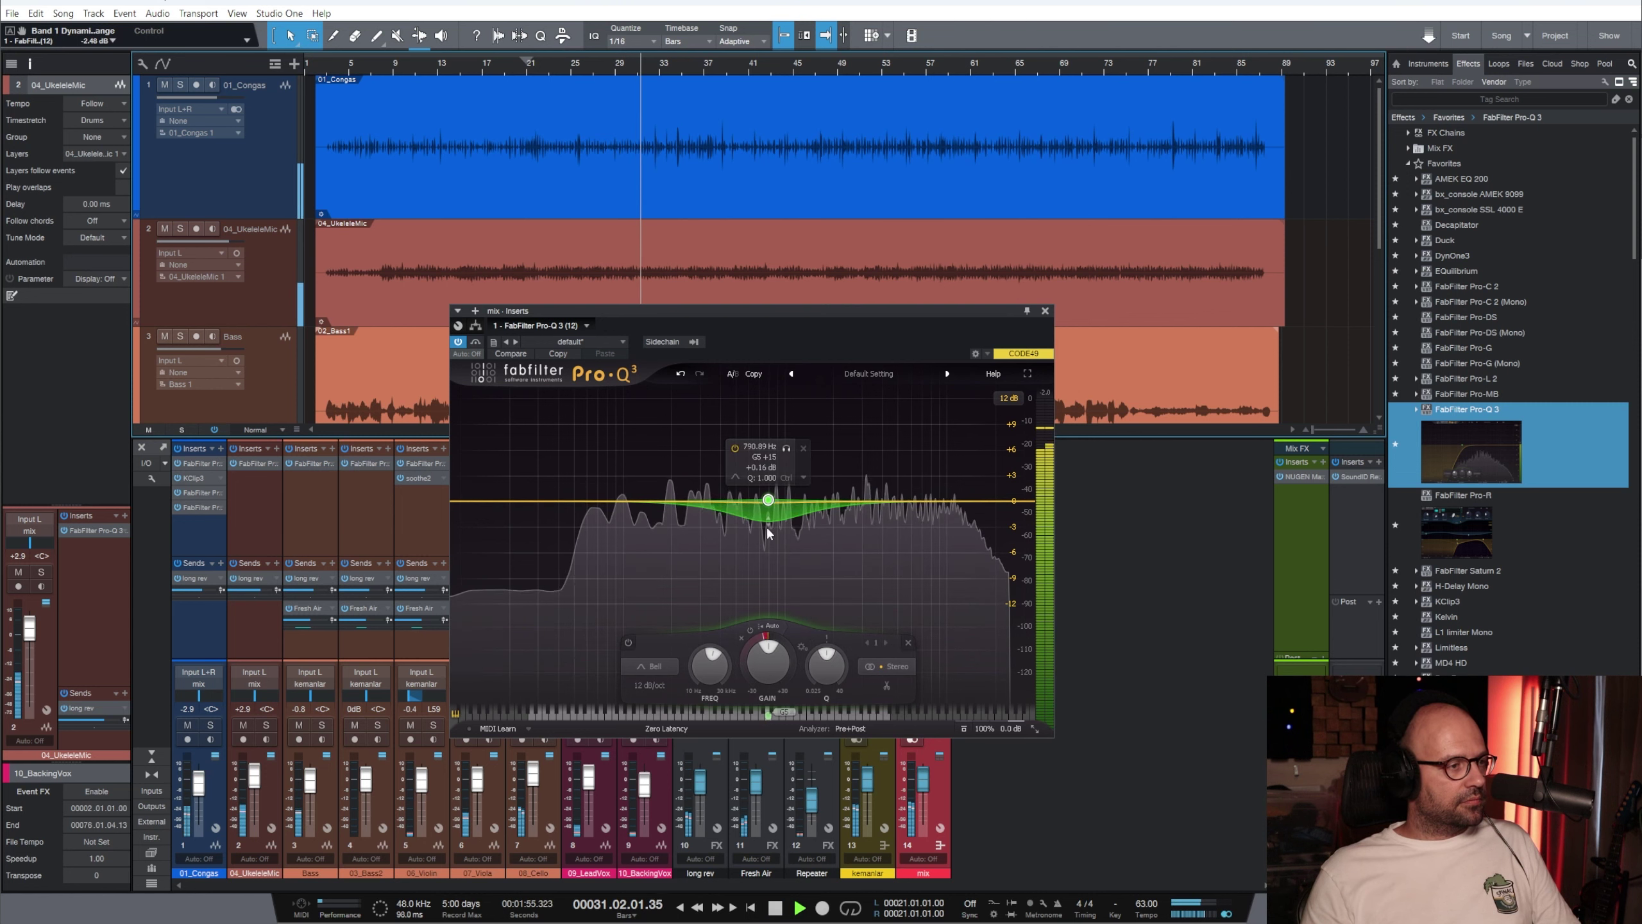
{"action": "scroll", "coordinate": [770, 521], "scroll_direction": "up", "scroll_amount": 1}
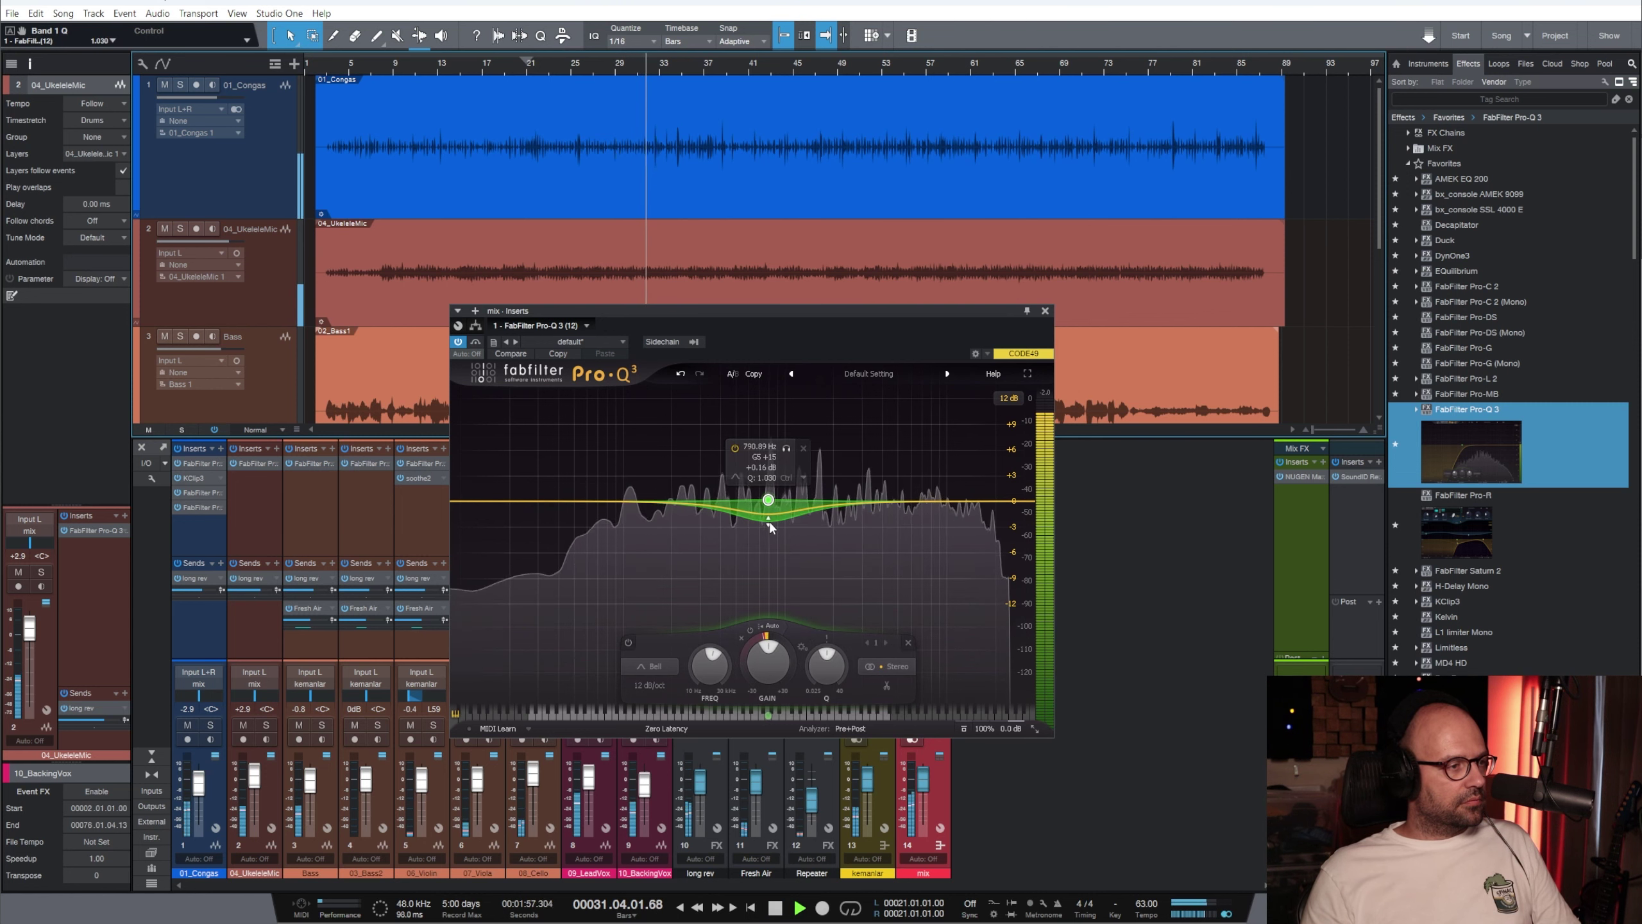
{"action": "left_click_drag", "start_coordinate": [768, 503], "coordinate": [774, 502]}
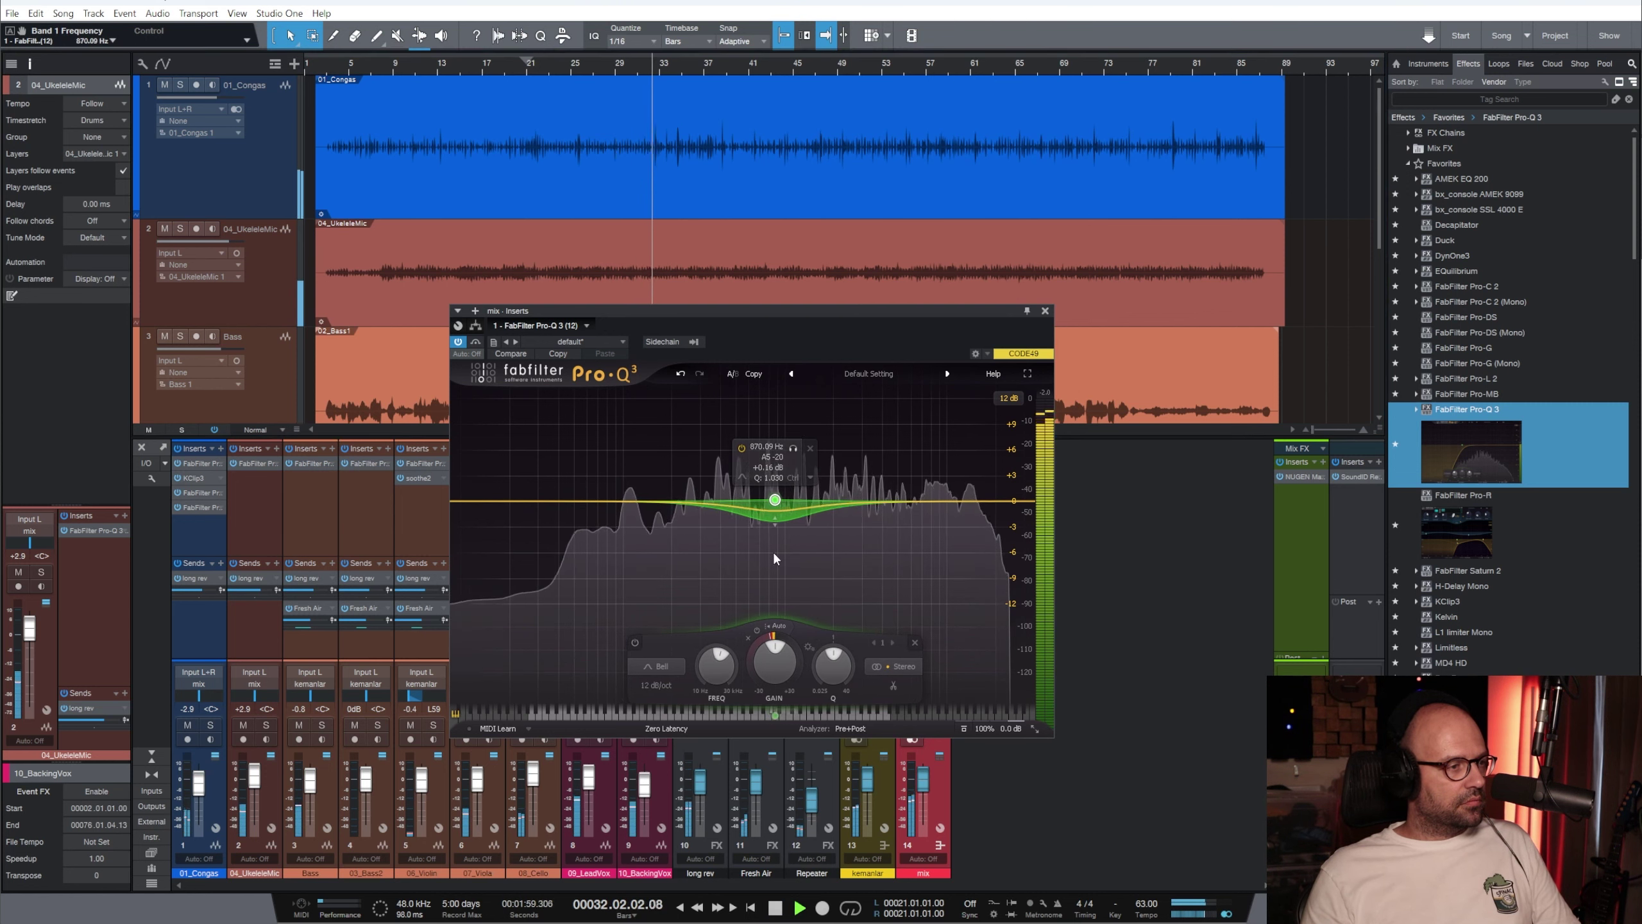
{"action": "left_click", "coordinate": [811, 476]}
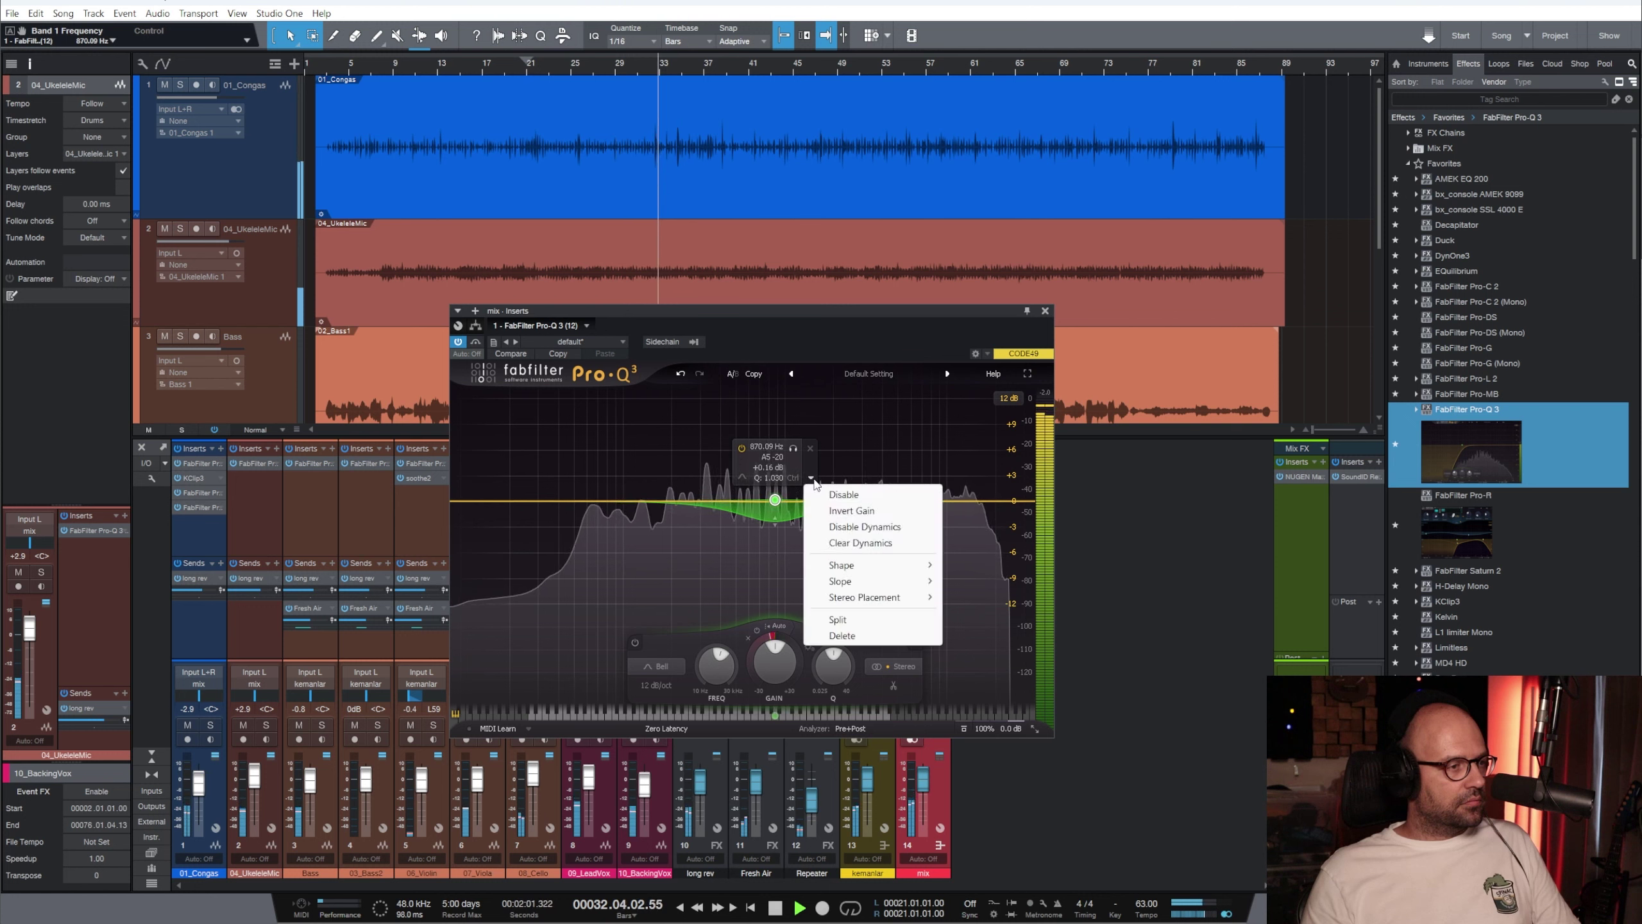
{"action": "mouse_move", "coordinate": [866, 596]}
{"action": "left_click", "coordinate": [971, 644]}
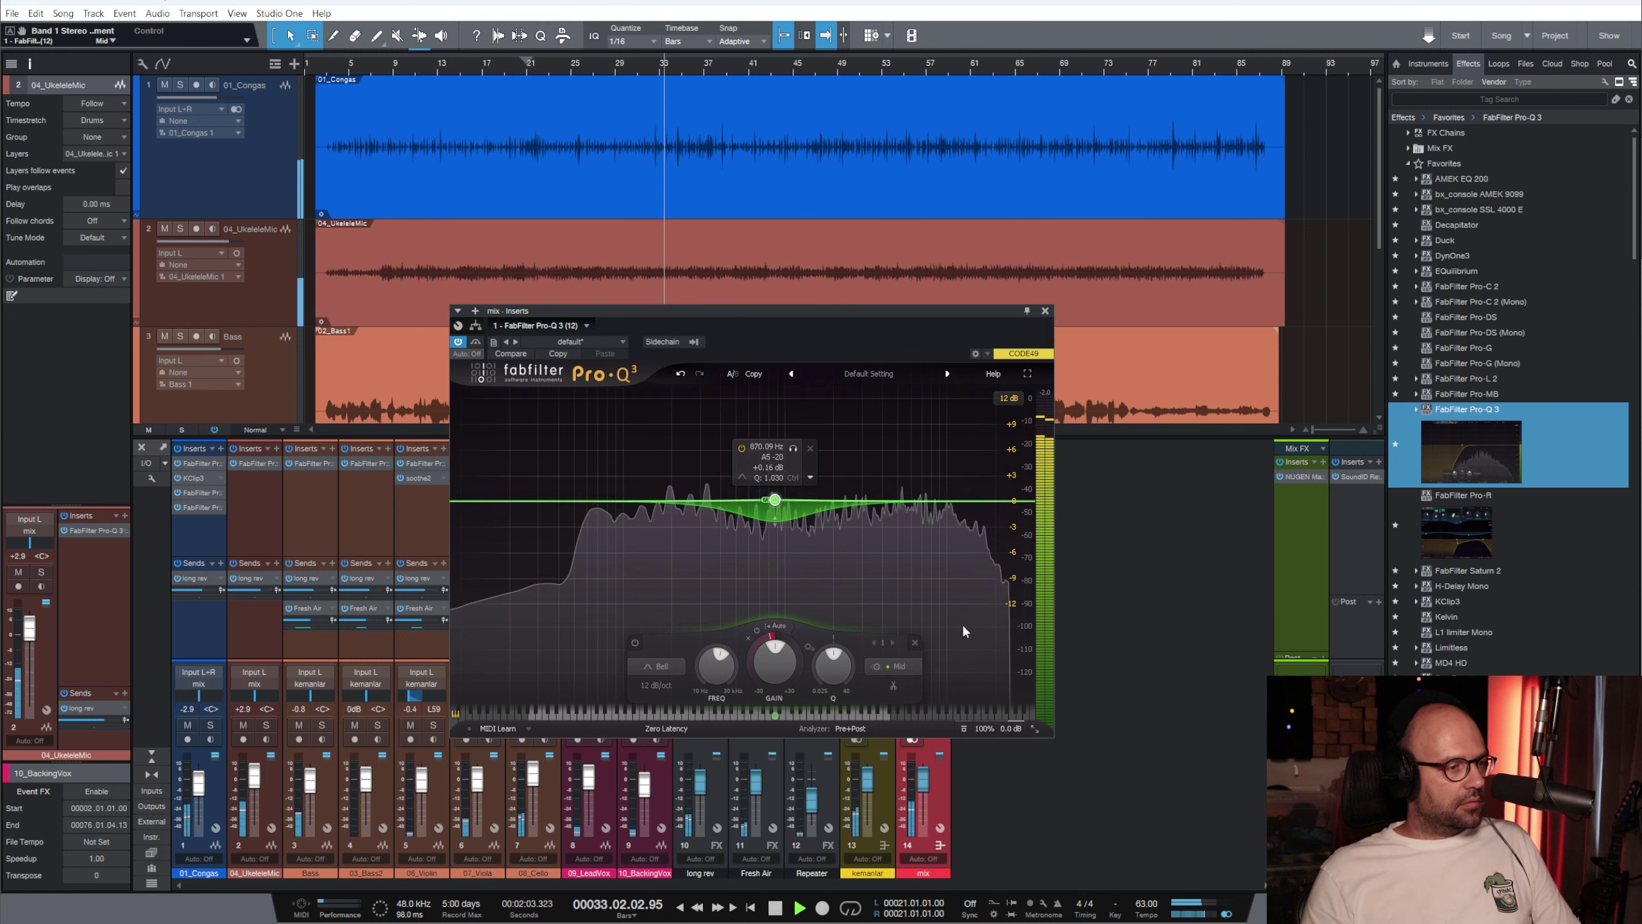
Replay the song from bar 31 and move the dynamic Mid band up to about 1073 Hz
{"action": "left_click", "coordinate": [639, 63]}
{"action": "key", "text": "space"}
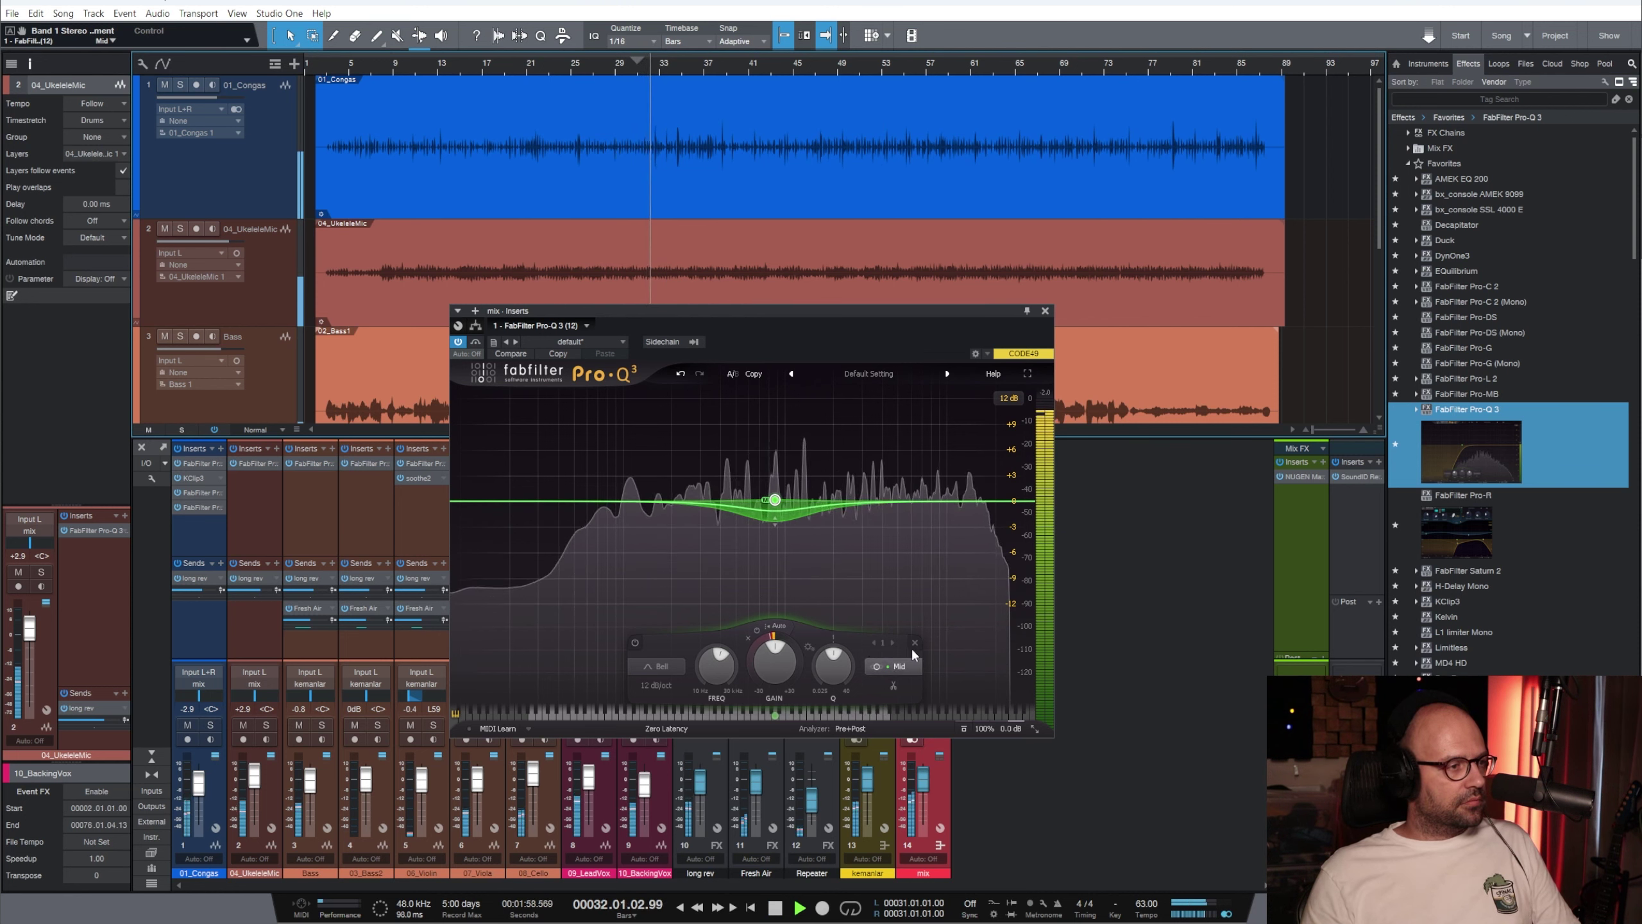
{"action": "mouse_move", "coordinate": [774, 502]}
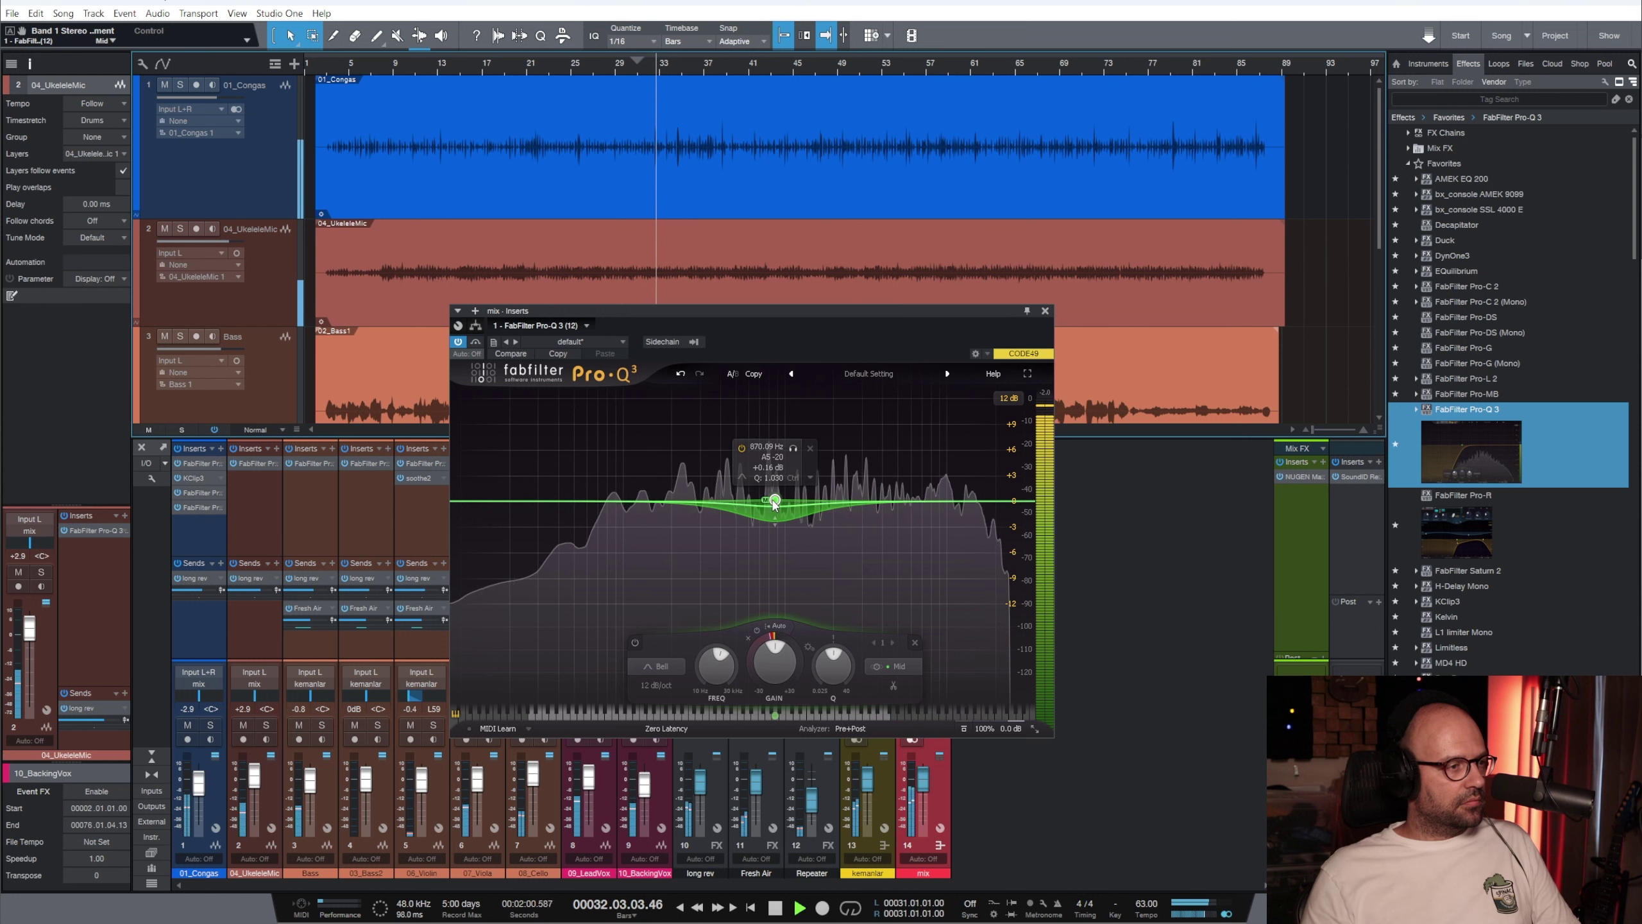
{"action": "left_click_drag", "start_coordinate": [794, 455], "coordinate": [813, 457]}
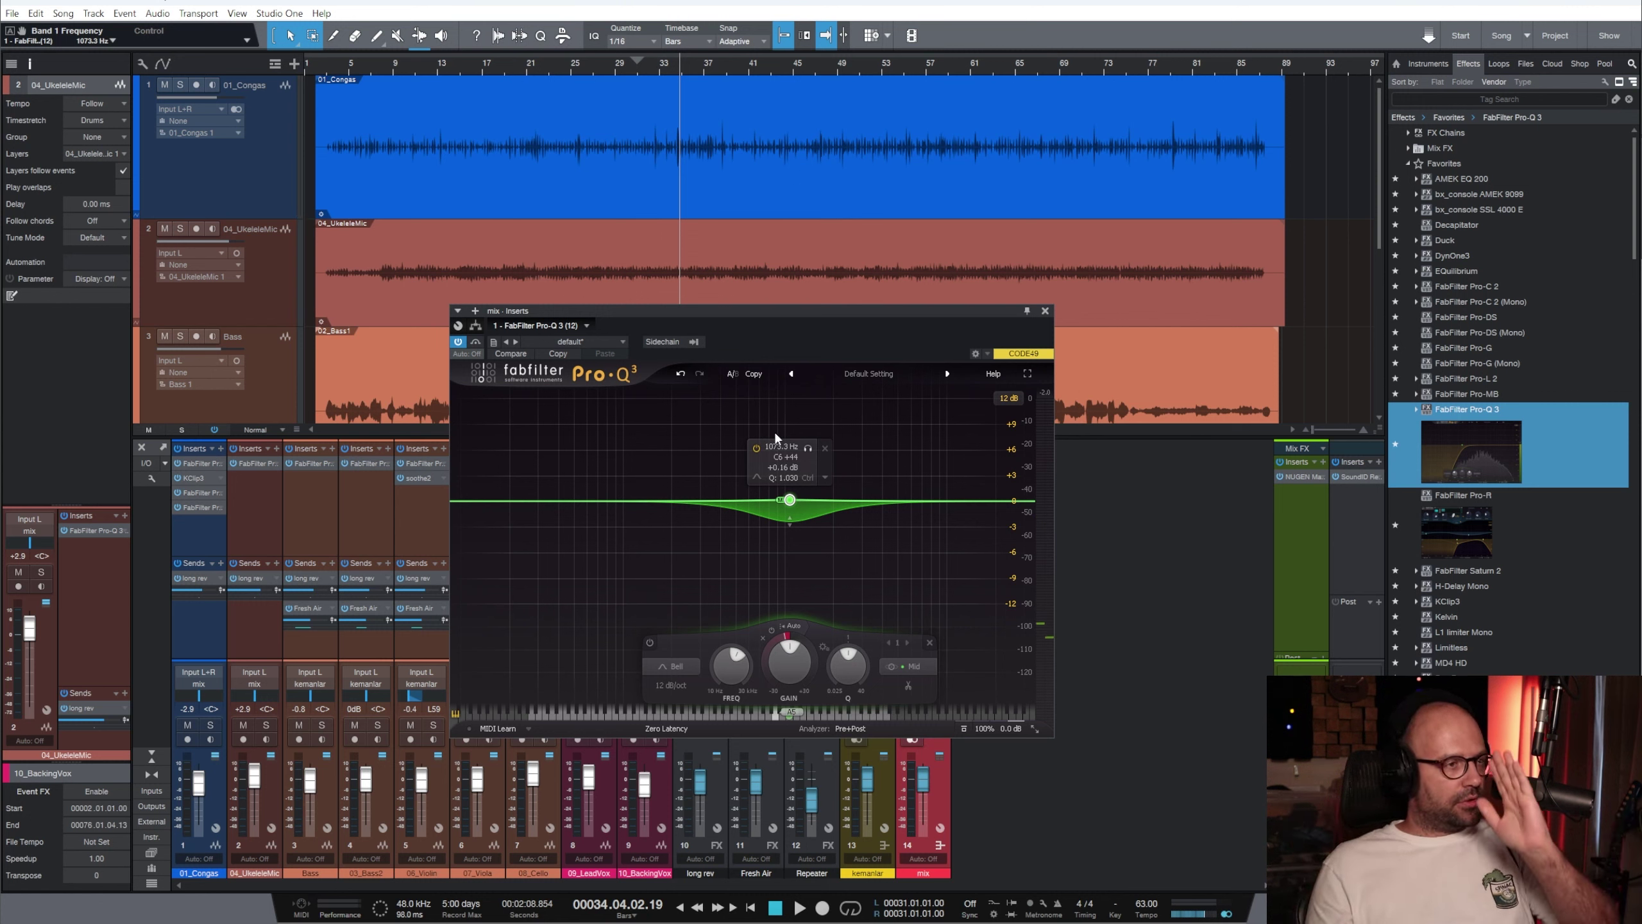
Add a second bell band with Stereo placement, cutting about 2 dB at about 178 Hz with a narrower Q, while playing from bar 33
{"action": "left_click", "coordinate": [664, 68]}
{"action": "key", "text": "space"}
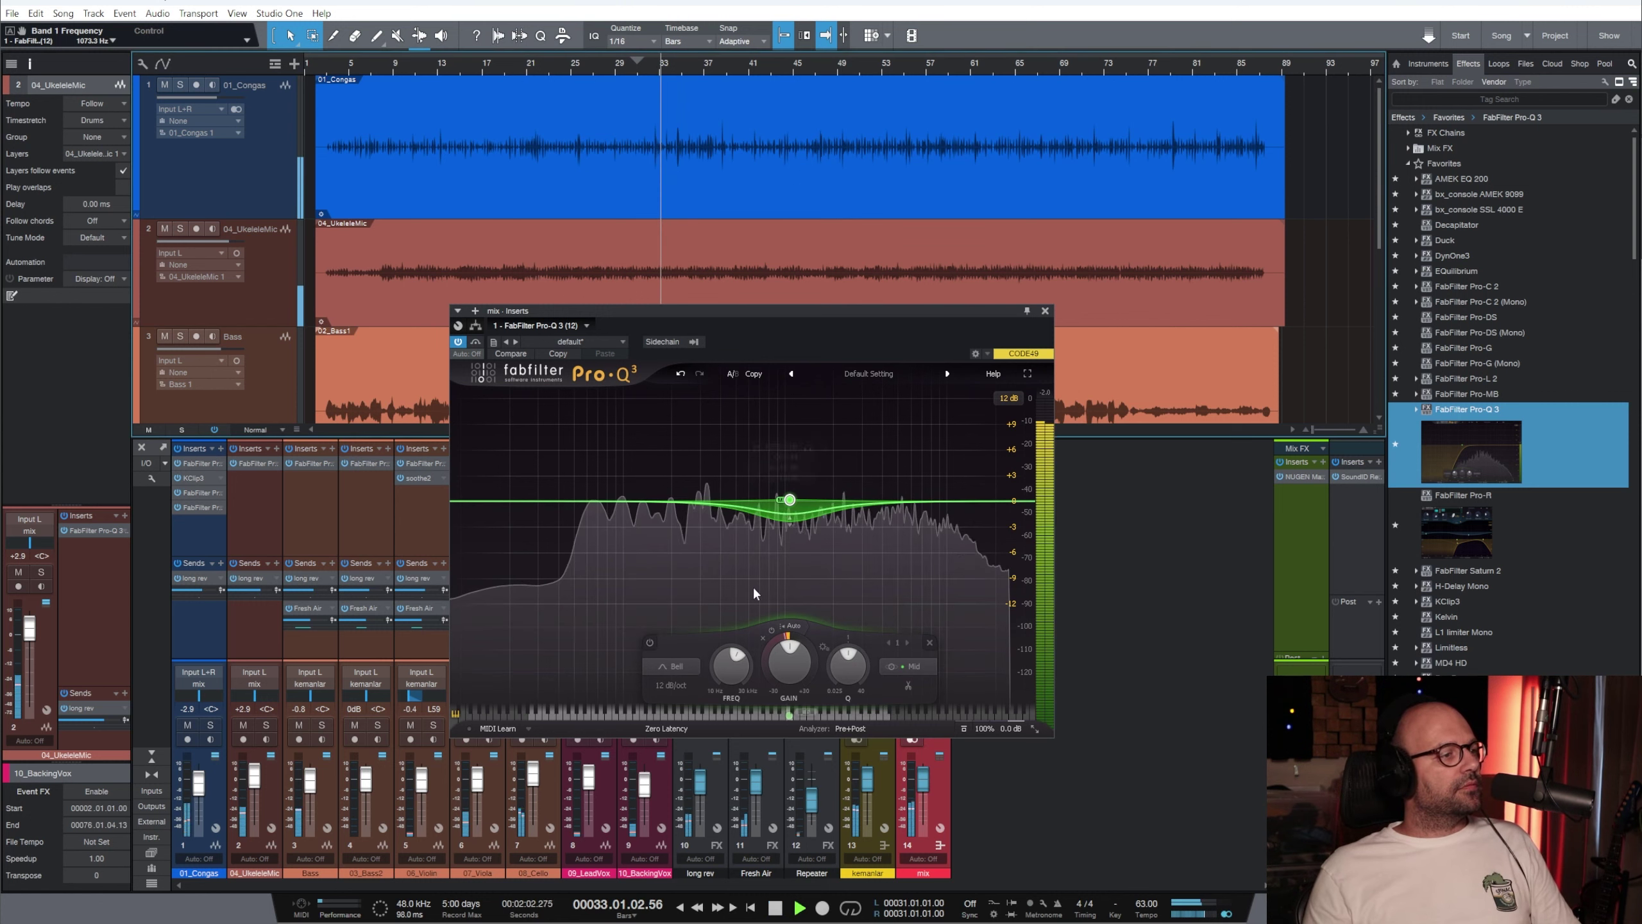
{"action": "left_click_drag", "start_coordinate": [672, 519], "coordinate": [678, 476]}
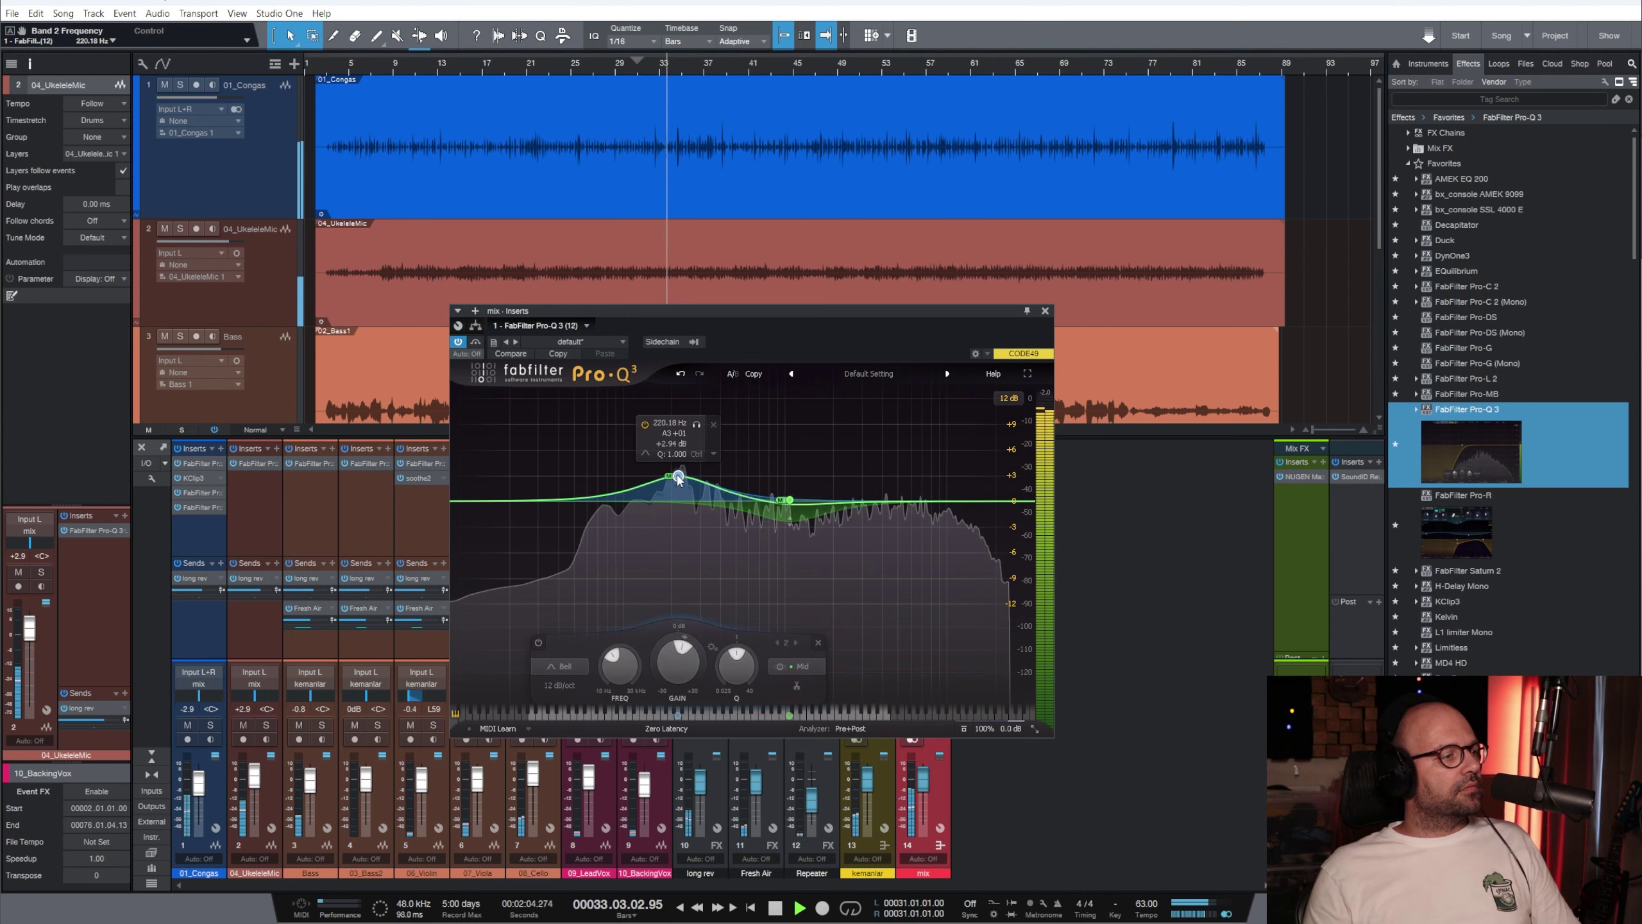
{"action": "left_click", "coordinate": [713, 454]}
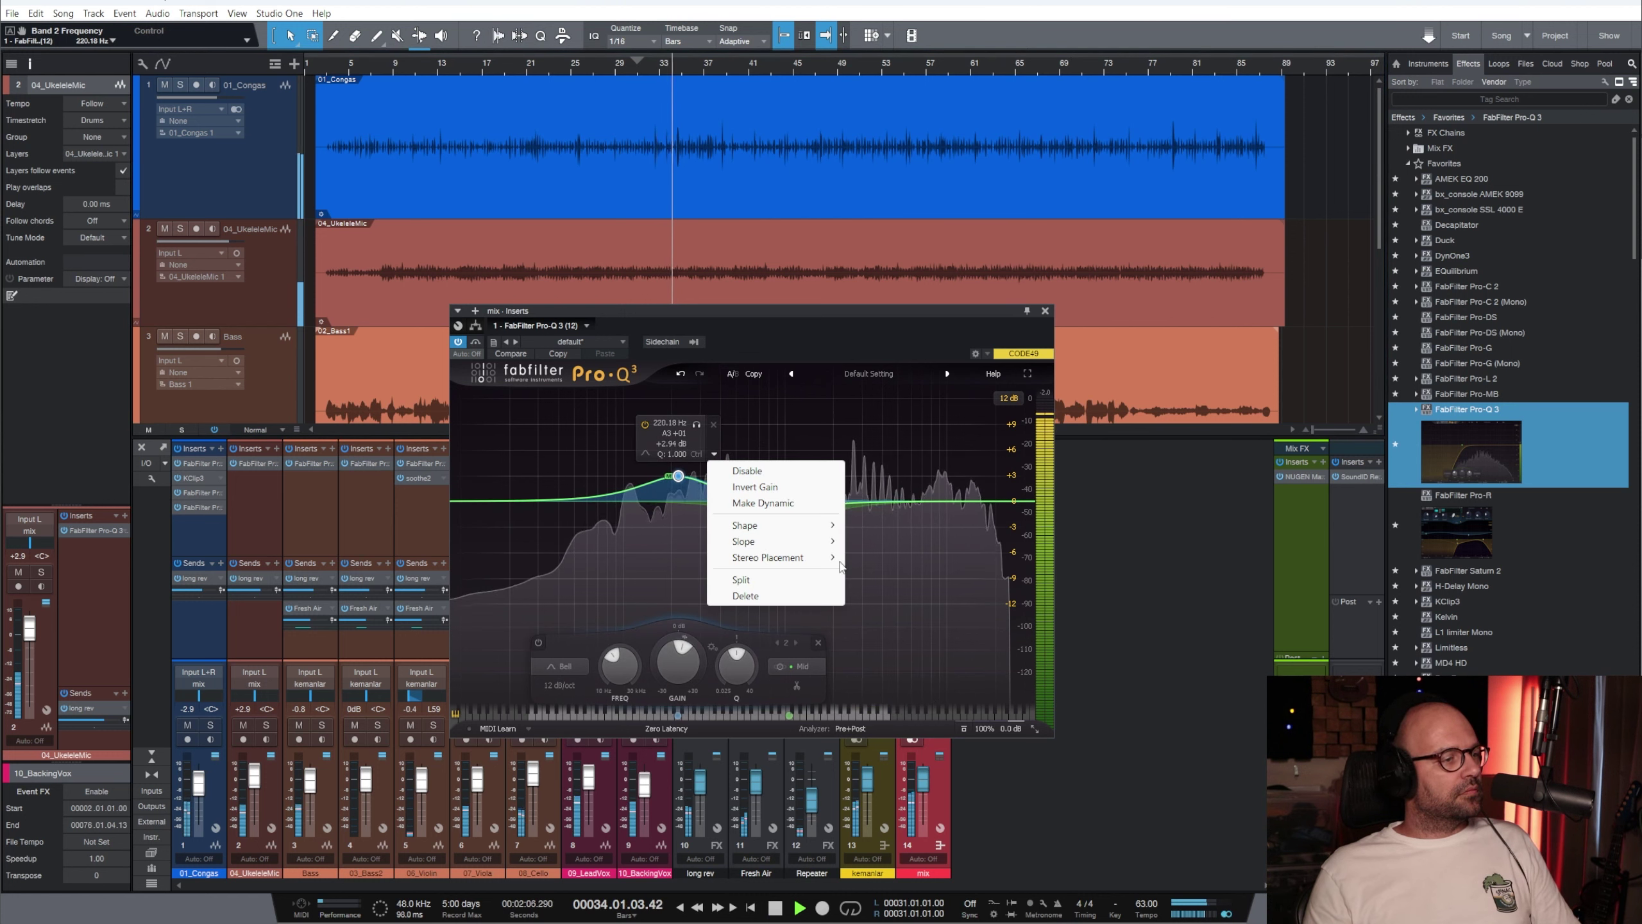
{"action": "left_click", "coordinate": [898, 608]}
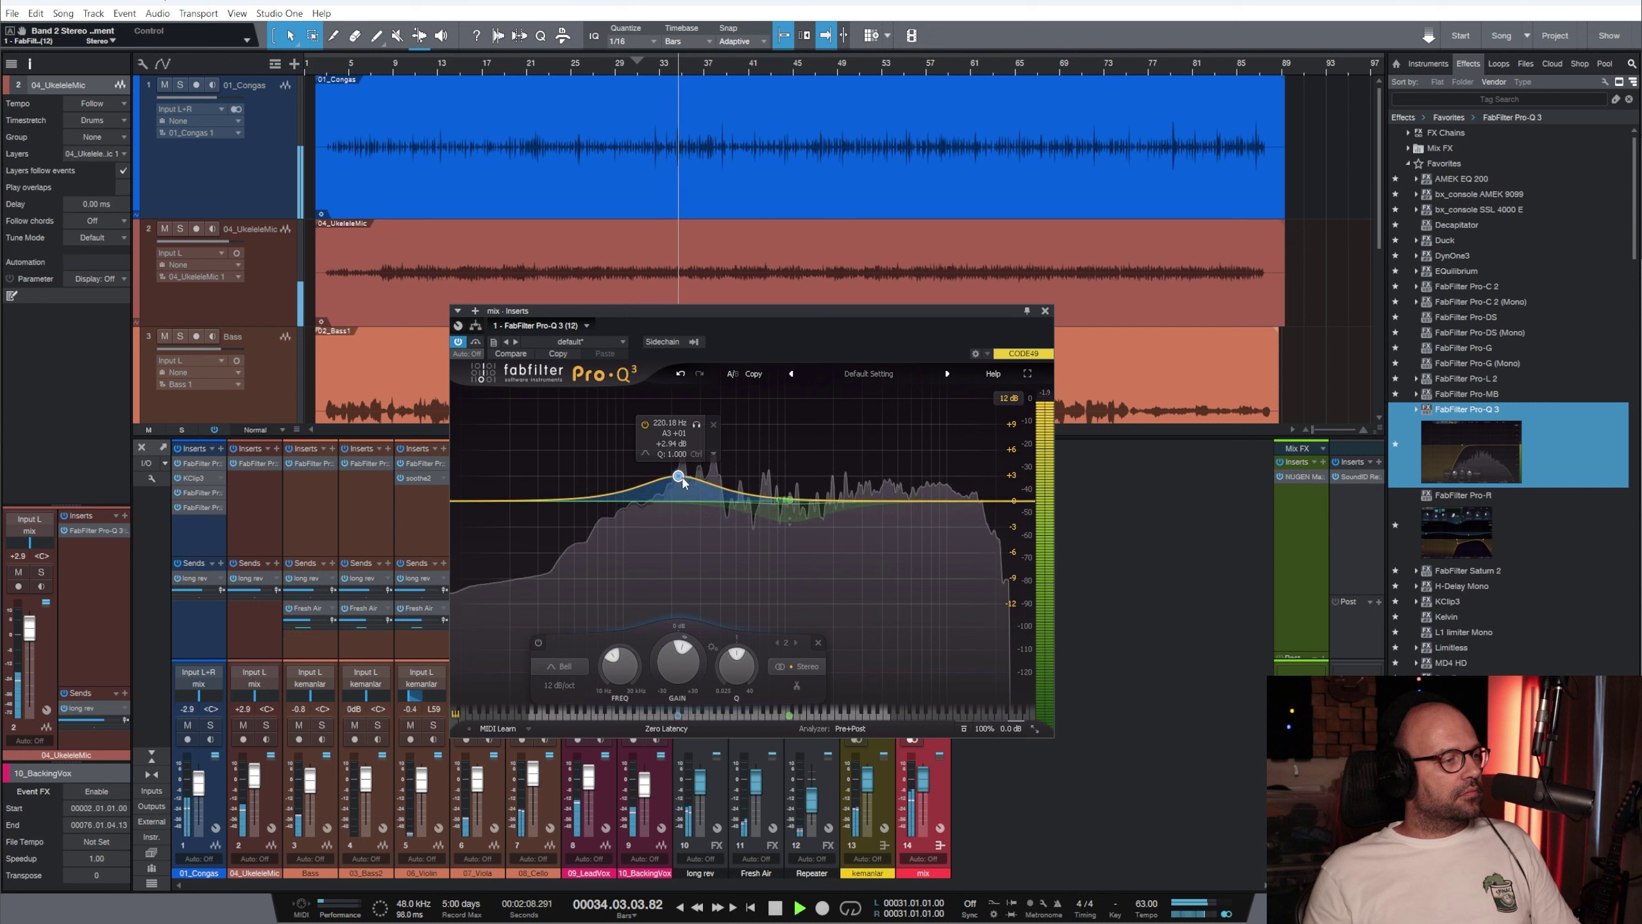
{"action": "left_click_drag", "start_coordinate": [692, 426], "coordinate": [662, 518]}
{"action": "scroll", "coordinate": [660, 522], "scroll_direction": "up", "scroll_amount": 3}
Play from bar 31 and add a high shelf of +9.47 dB at 30000 Hz with Q 0.555
{"action": "left_click", "coordinate": [638, 72]}
{"action": "key", "text": "space"}
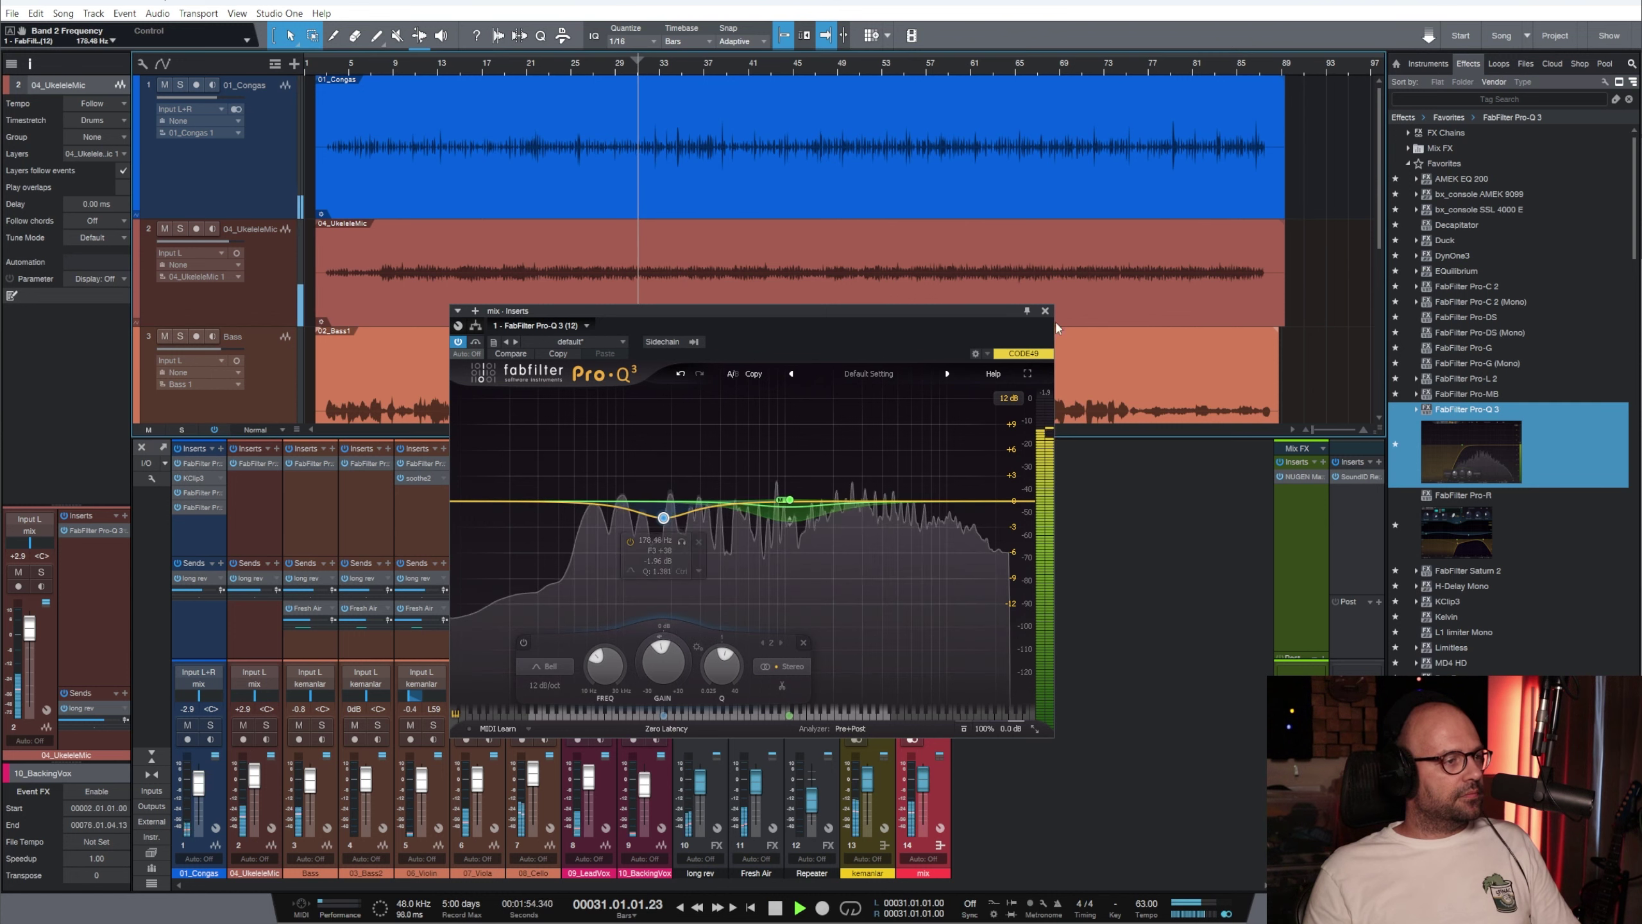
{"action": "left_click_drag", "start_coordinate": [1013, 499], "coordinate": [932, 489]}
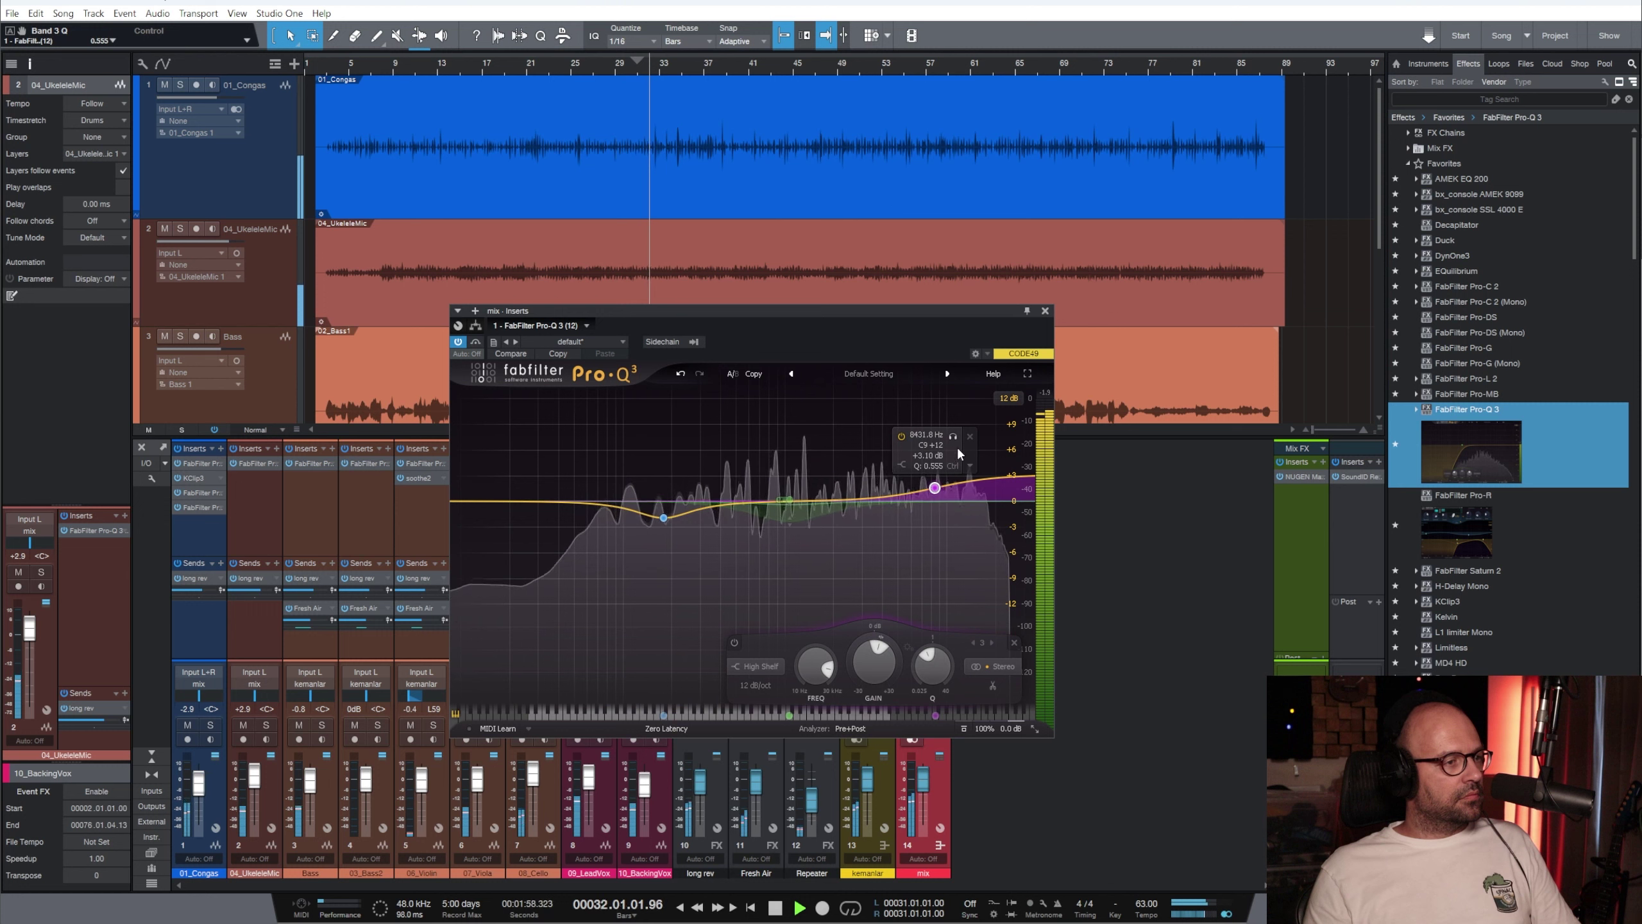
{"action": "left_click_drag", "start_coordinate": [935, 489], "coordinate": [1103, 429]}
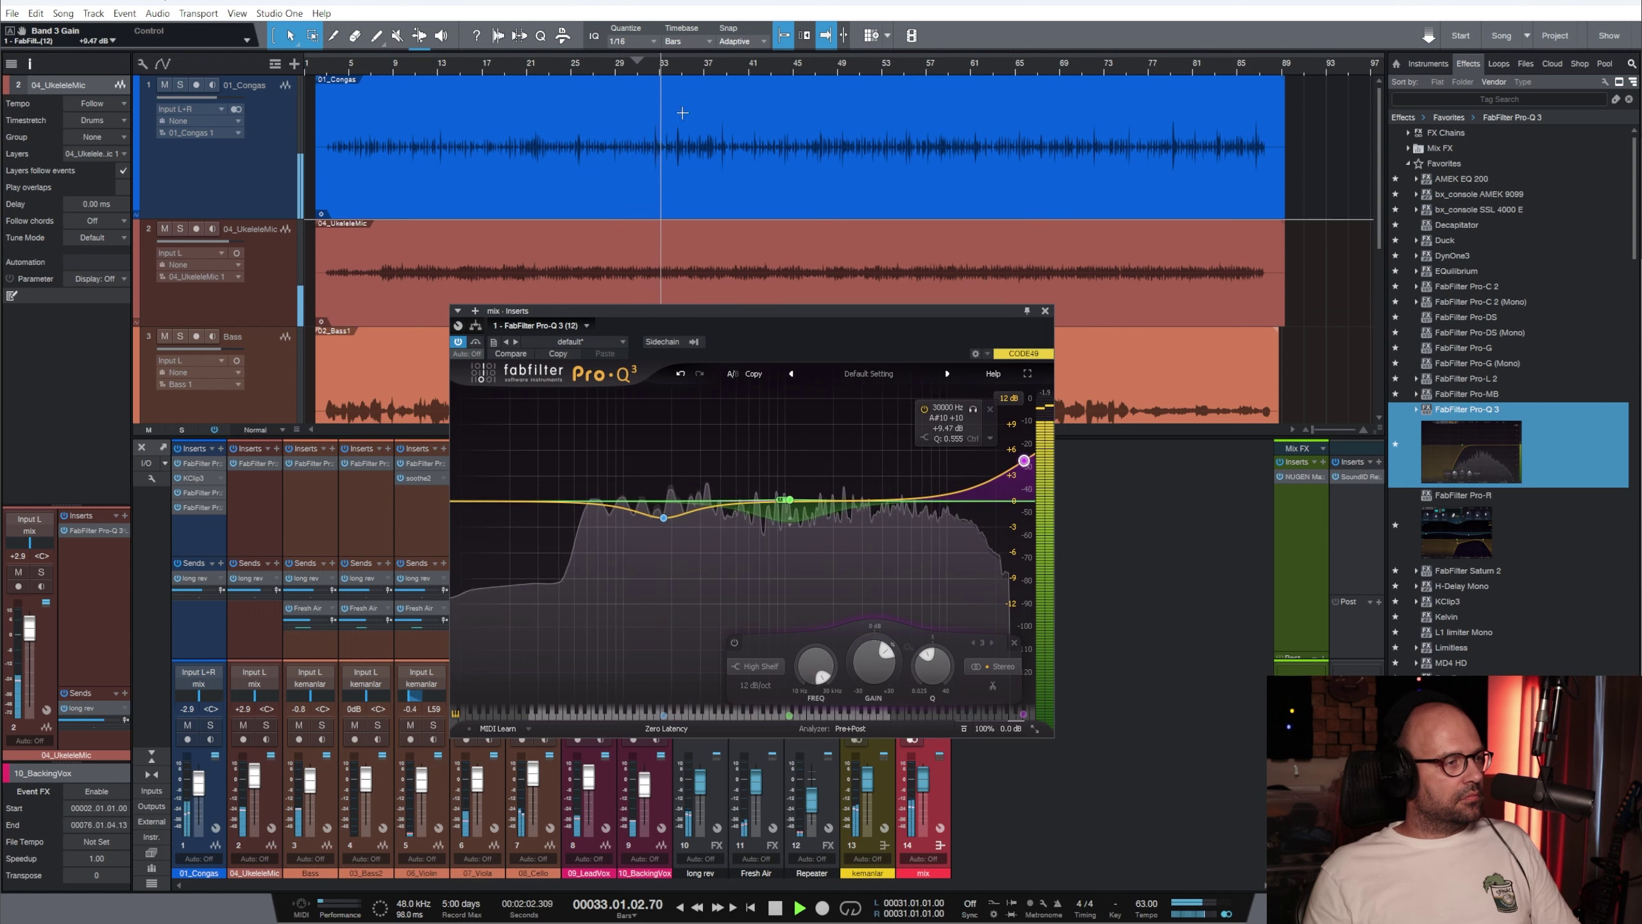
Replay from around bar 28, lower the high shelf's frequency to about 24.8 kHz and widen its Q to 0.386
{"action": "left_click", "coordinate": [607, 63]}
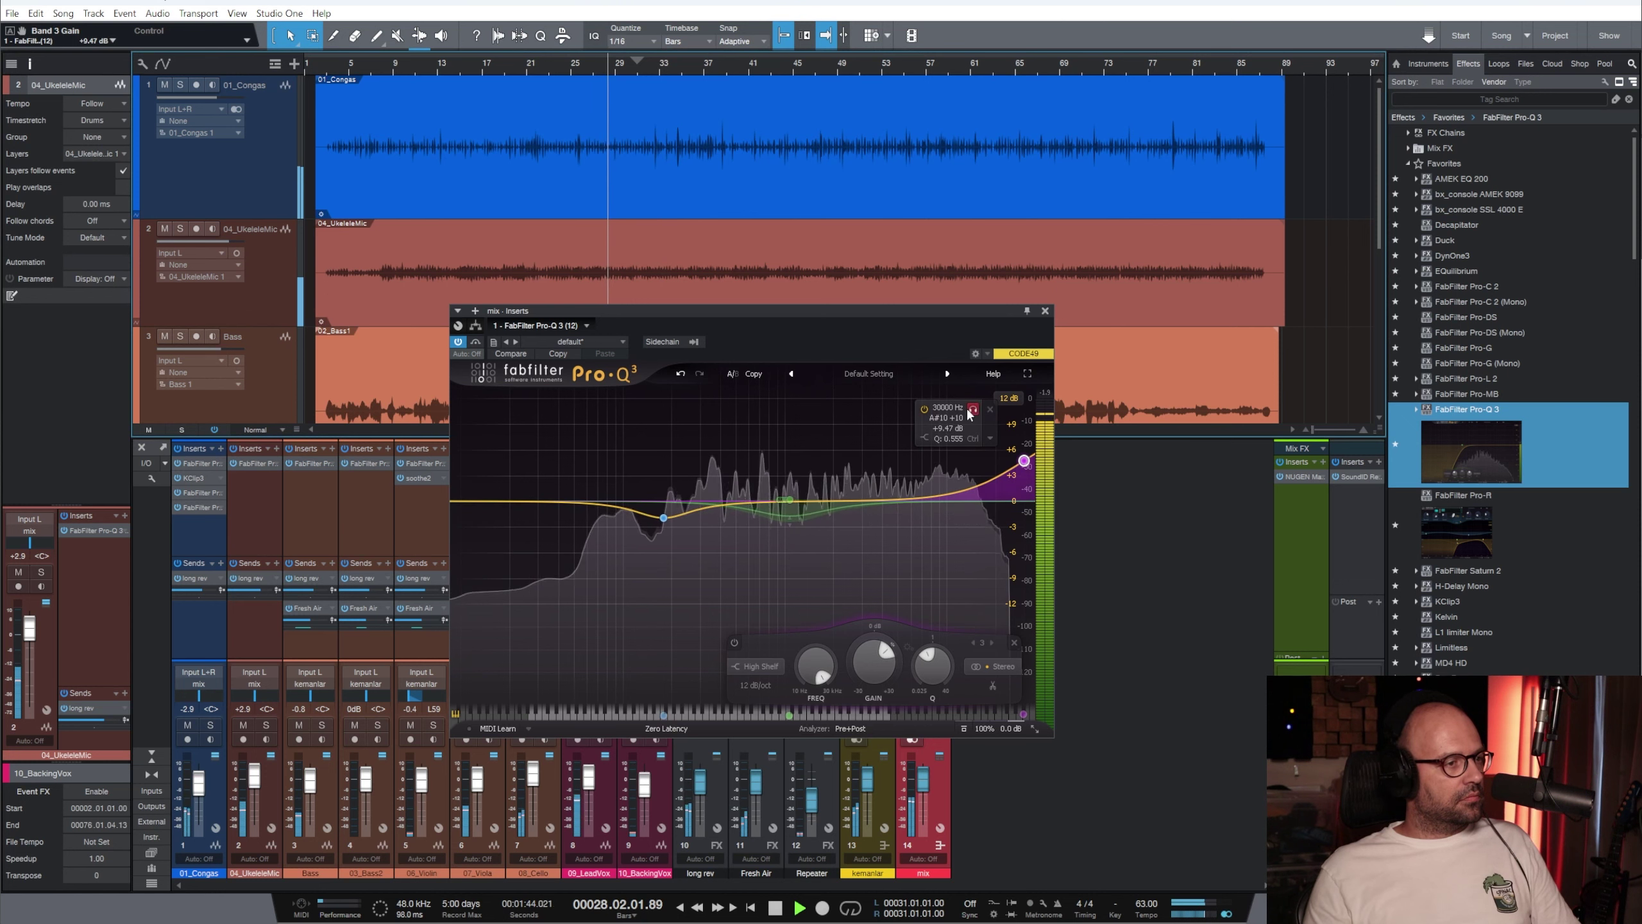
{"action": "left_click_drag", "start_coordinate": [968, 410], "coordinate": [956, 410]}
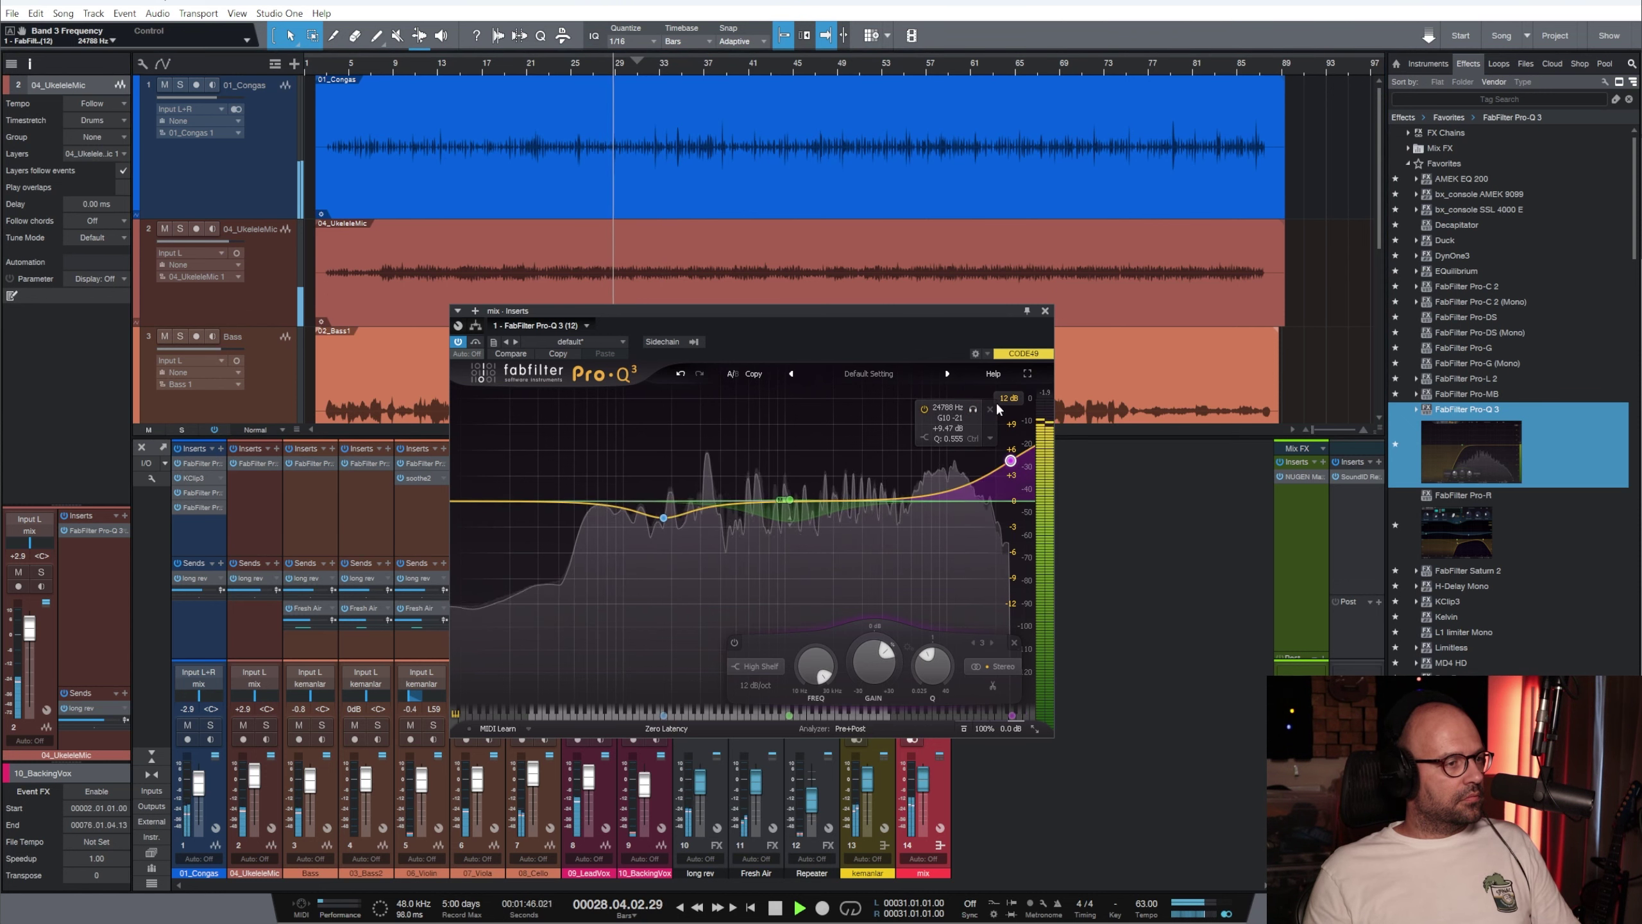
{"action": "scroll", "coordinate": [1011, 461], "scroll_direction": "down", "scroll_amount": 2}
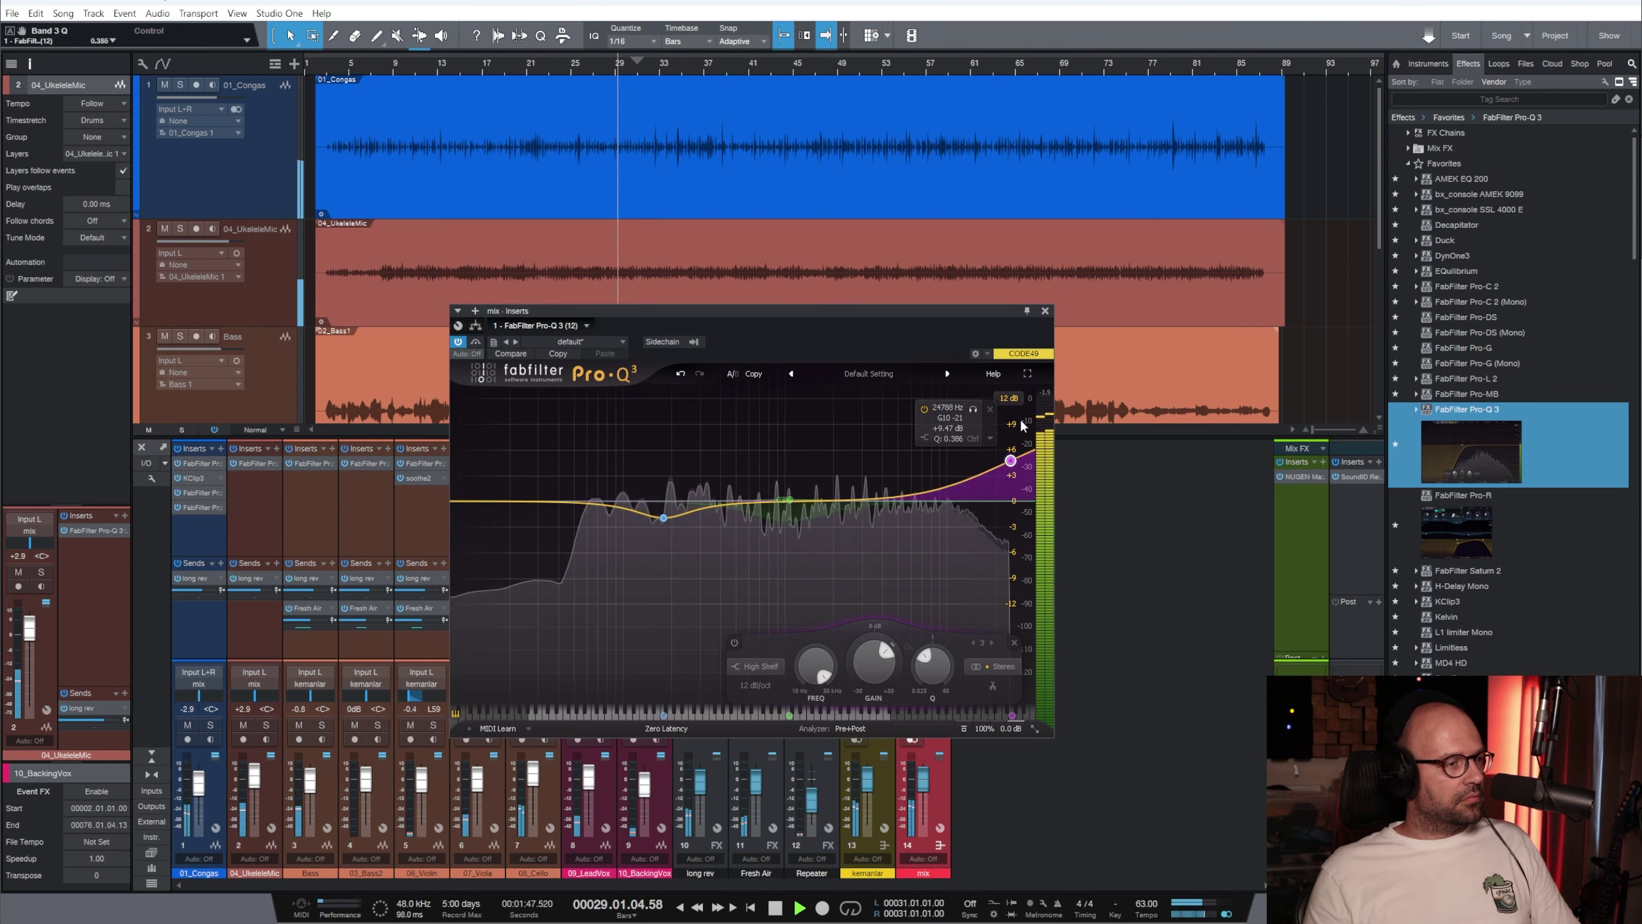
Close the mix bus EQ and check the song's loudness in NUGEN MasterCheck on the Main output
{"action": "left_click", "coordinate": [1045, 311]}
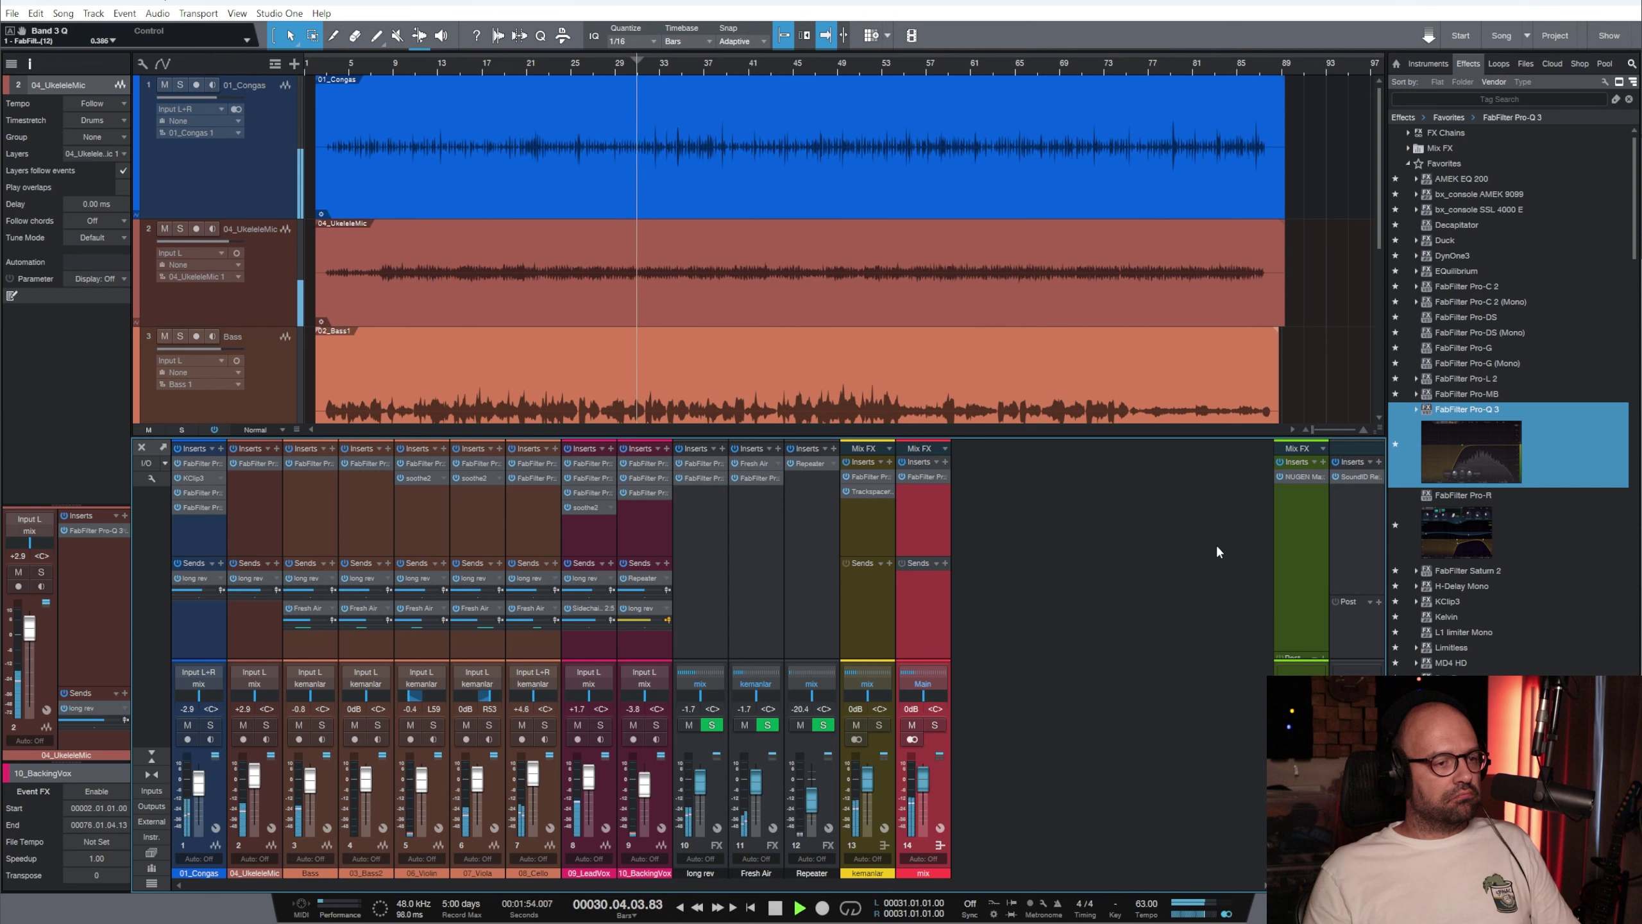
{"action": "left_click", "coordinate": [1300, 476]}
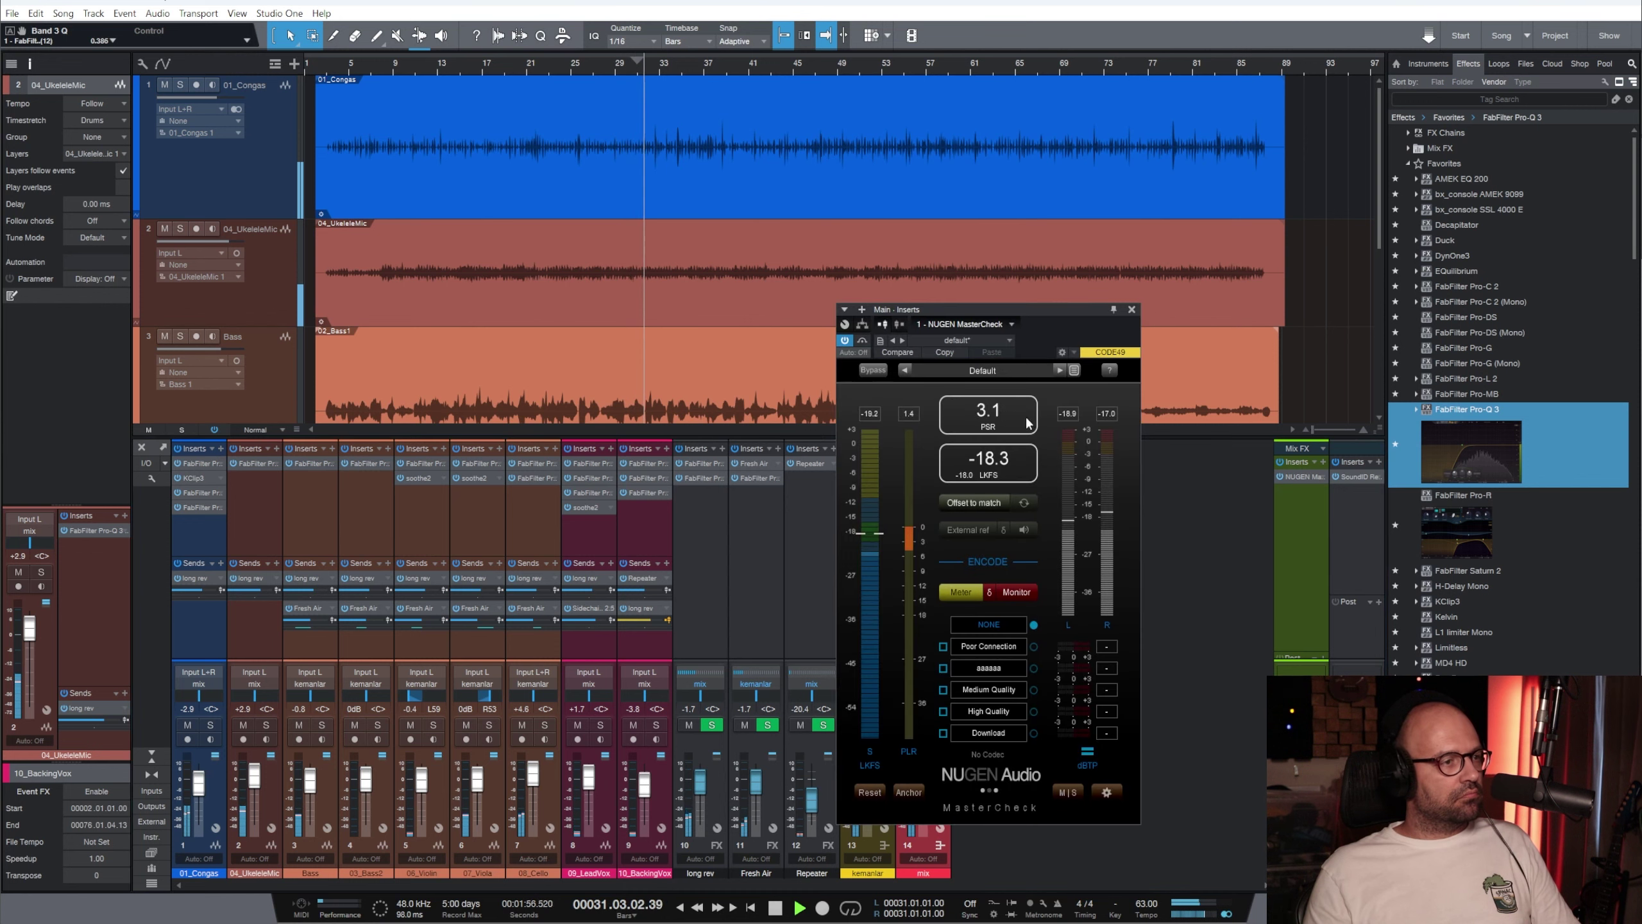
{"action": "left_click", "coordinate": [1132, 310]}
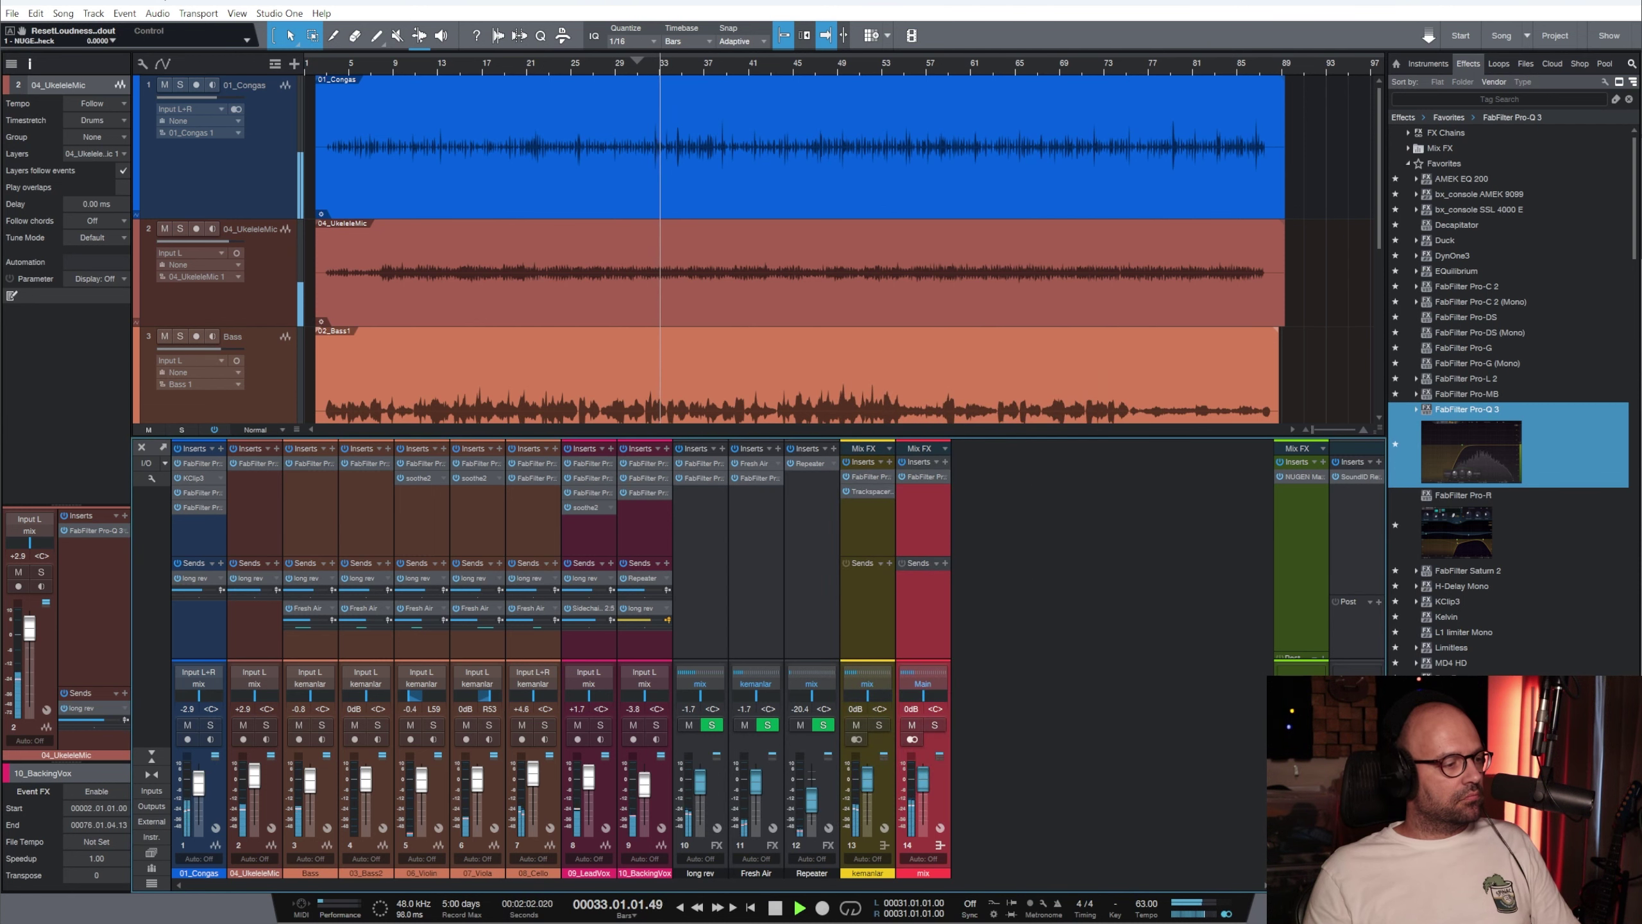
Check the song's artist and title in Readme.txt, search Spotify for "anna blanton rachel" and return to Studio One
{"action": "key", "text": "alt+Tab"}
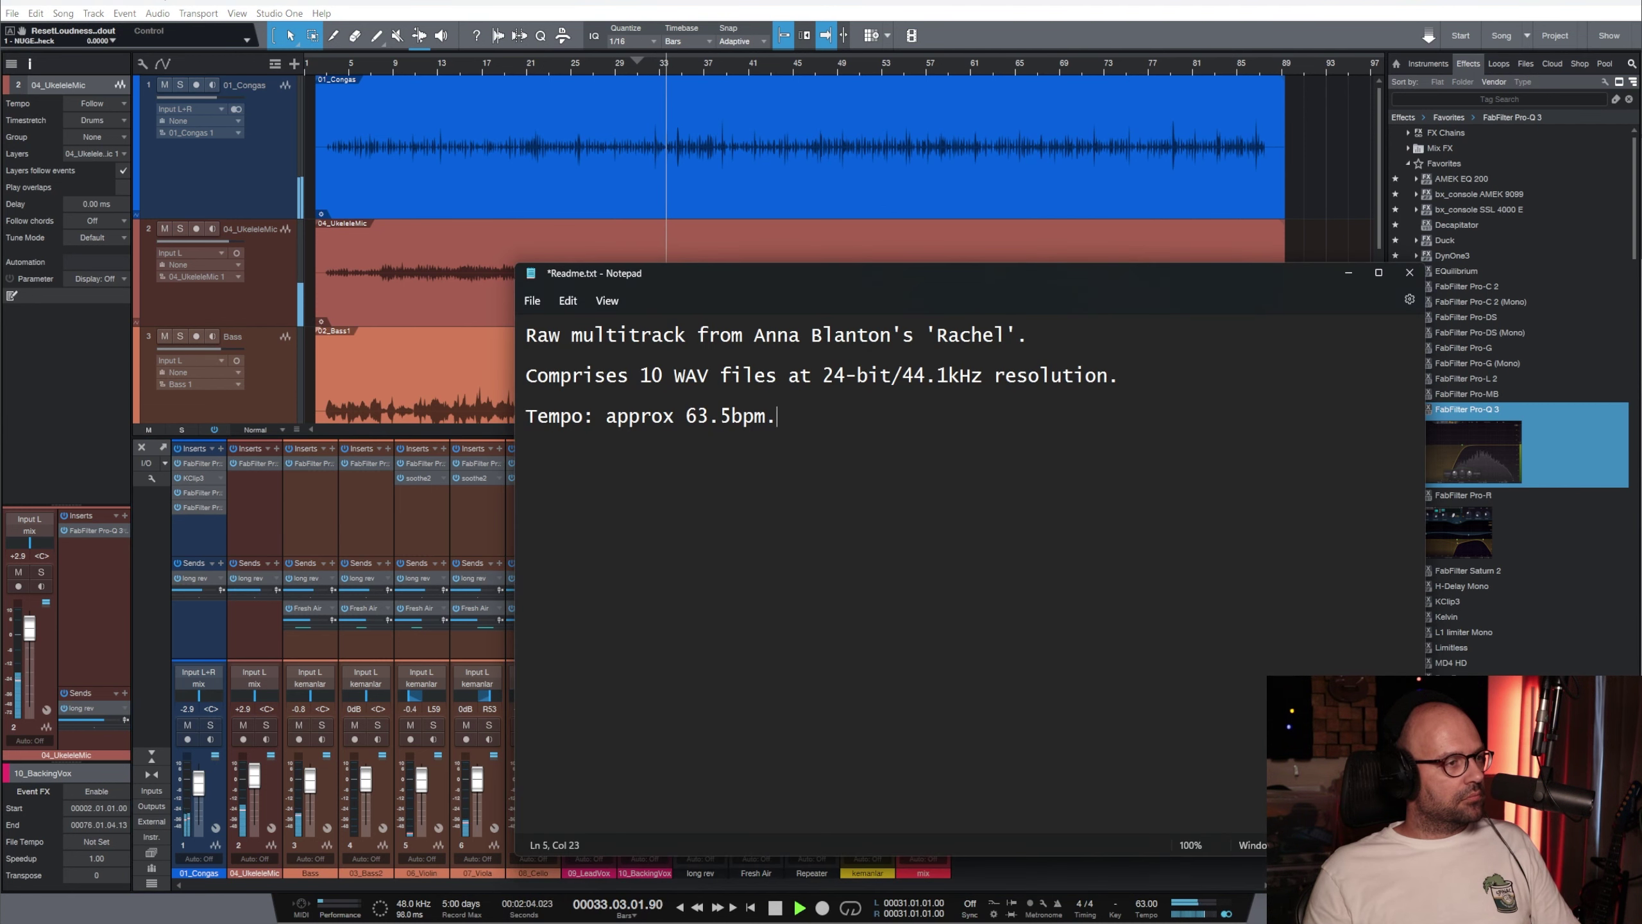
{"action": "key", "text": "alt+Tab"}
{"action": "key", "text": "alt+Tab"}
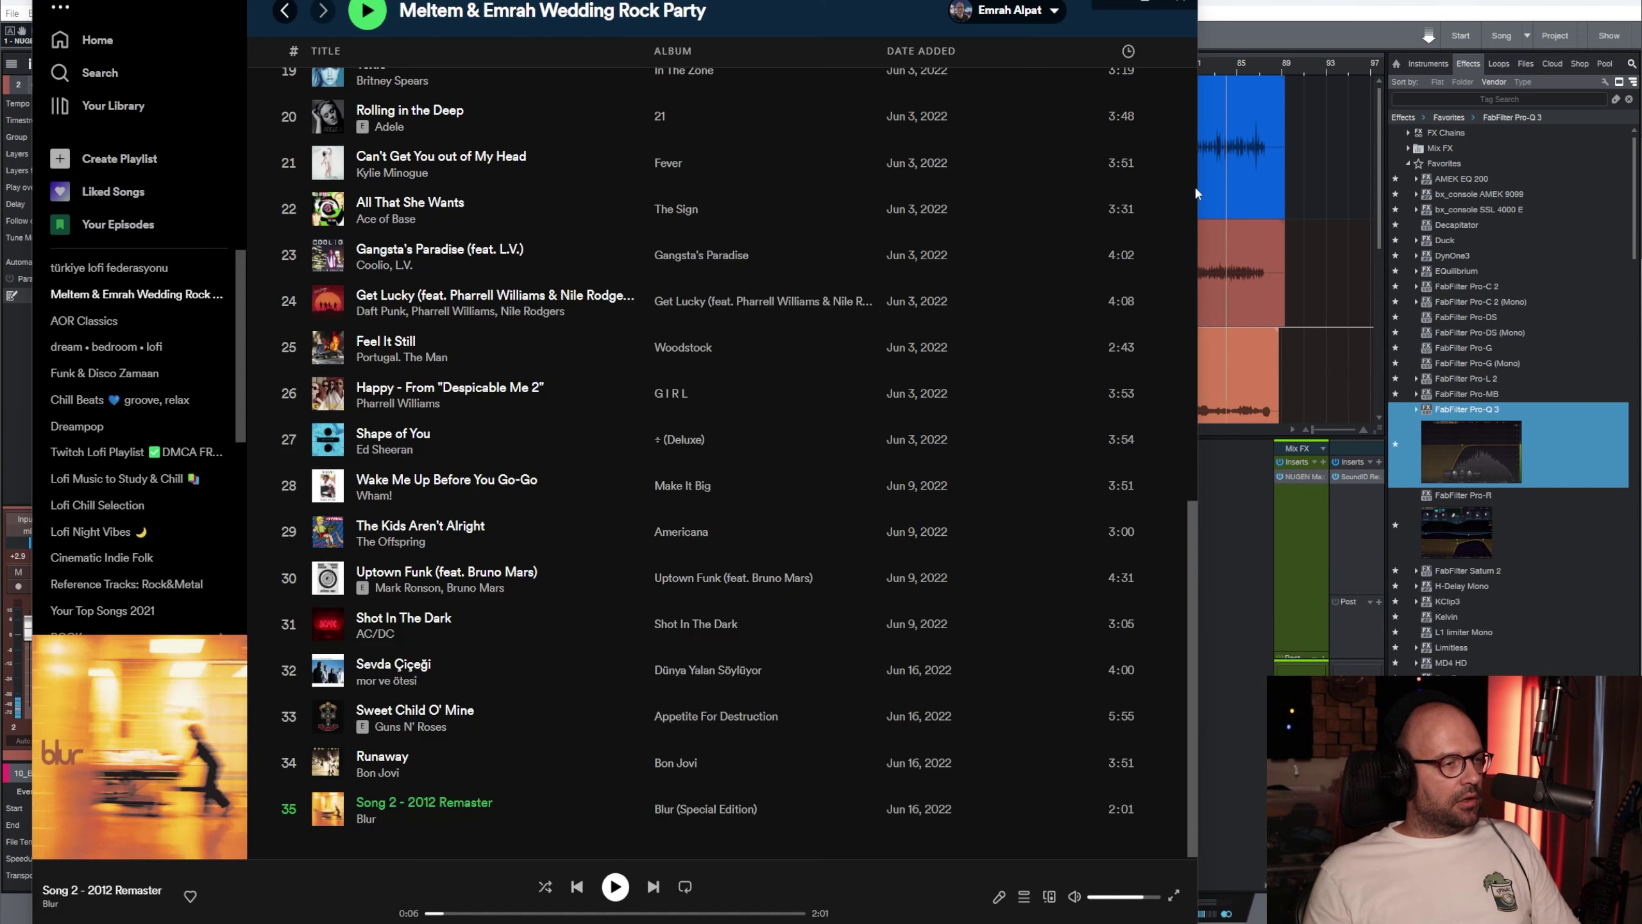
{"action": "left_click", "coordinate": [98, 73]}
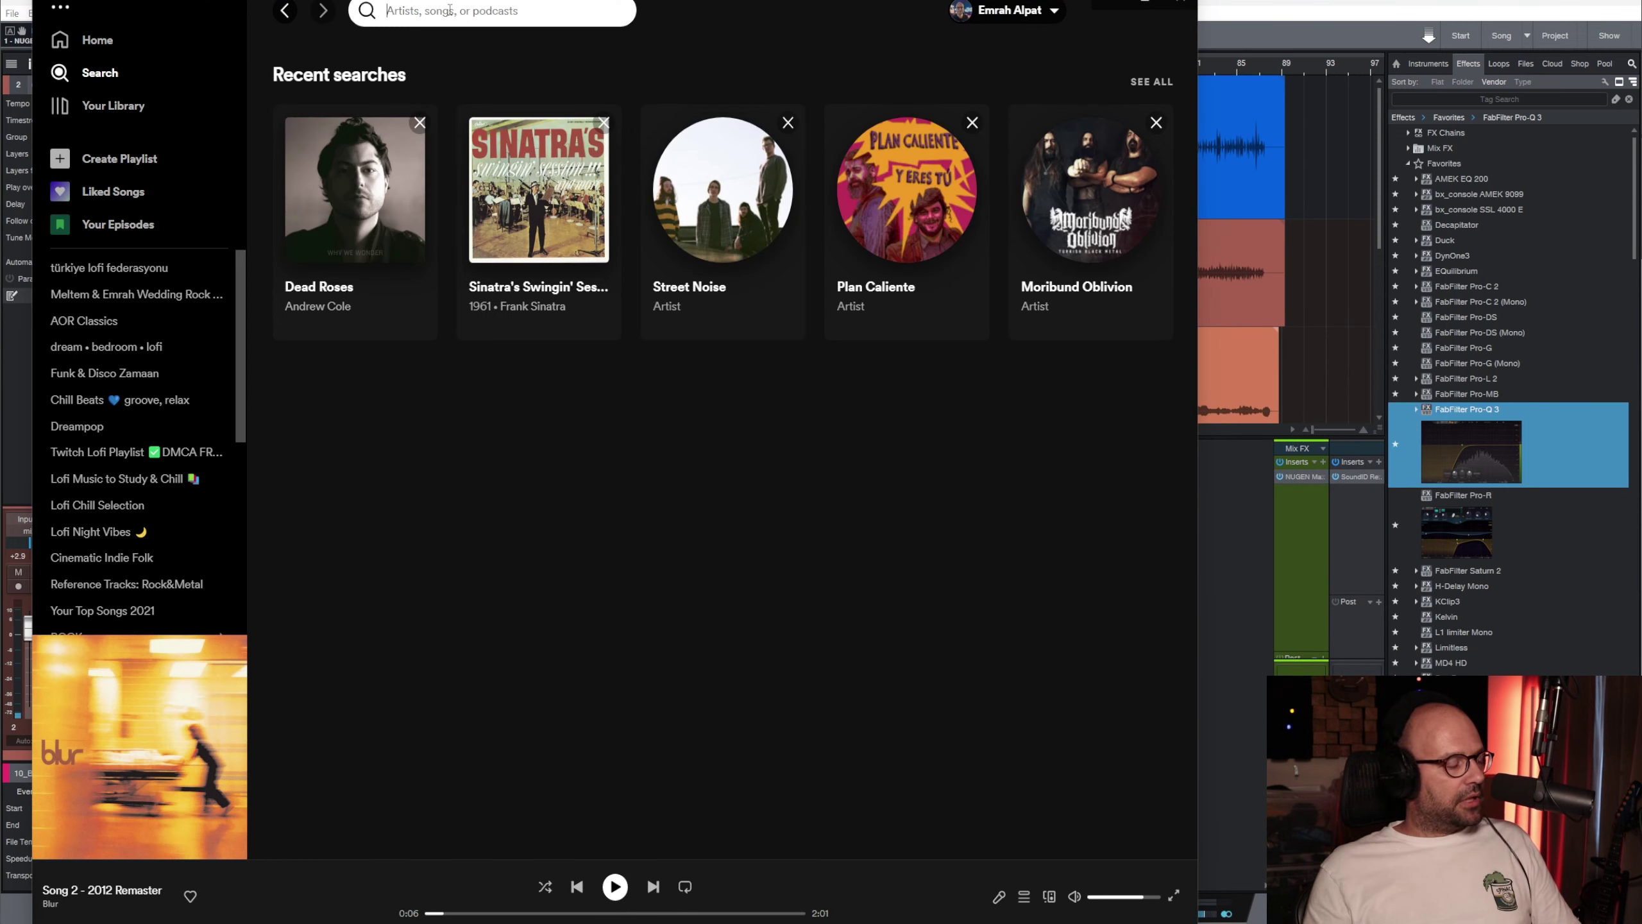
{"action": "key", "text": "BackSpace"}
{"action": "type", "text": "na"}
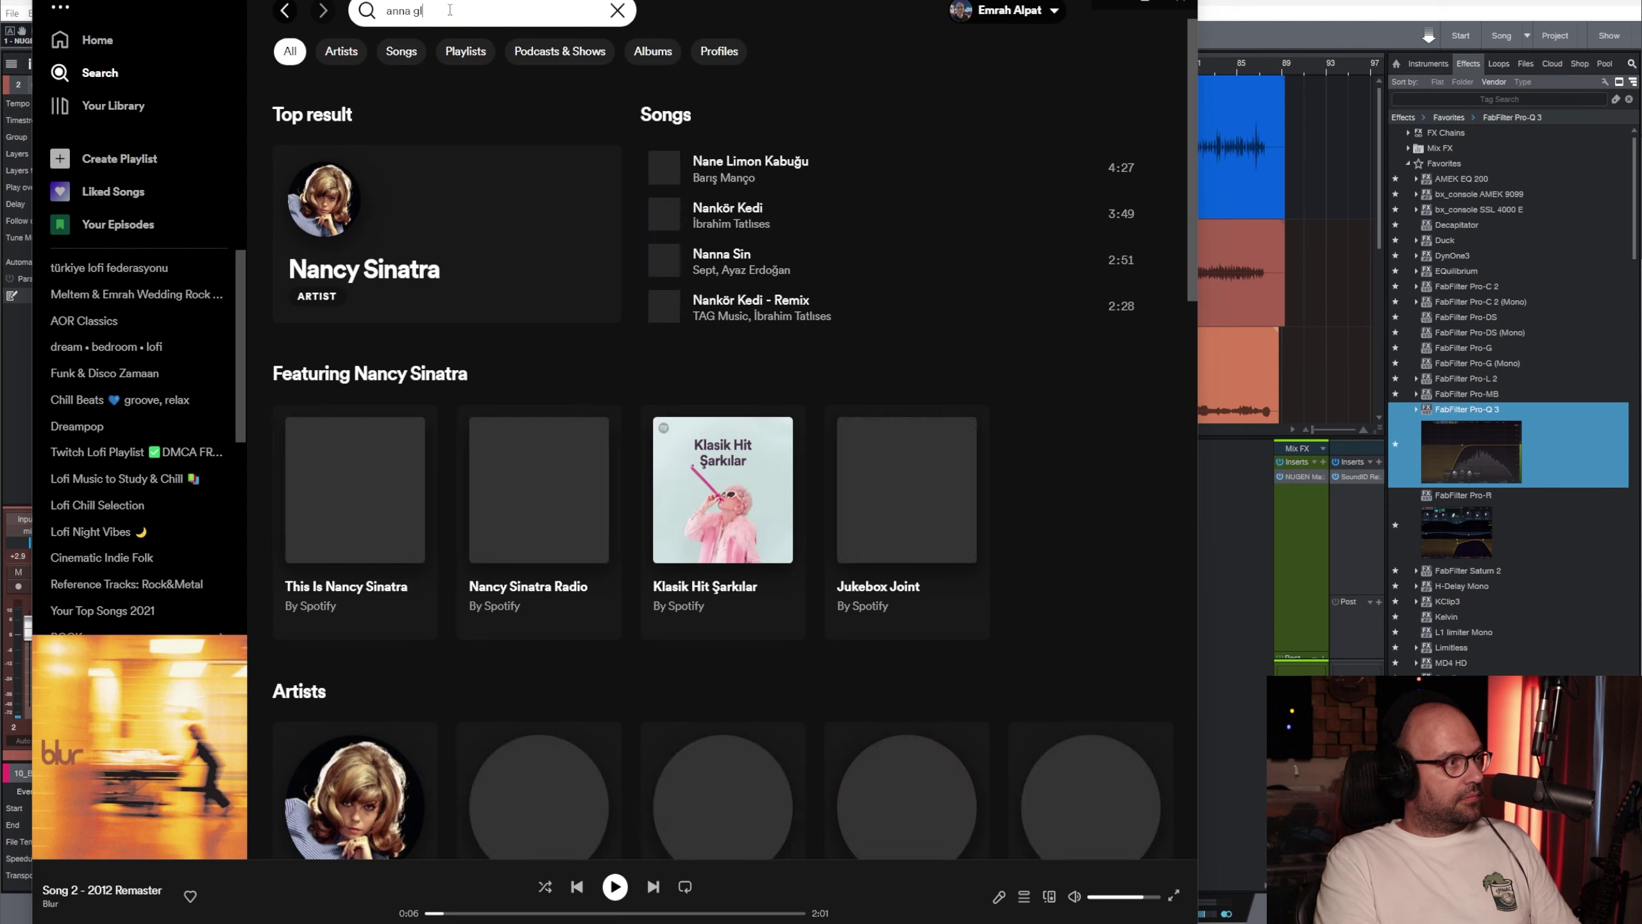
{"action": "type", "text": " blanton rachel"}
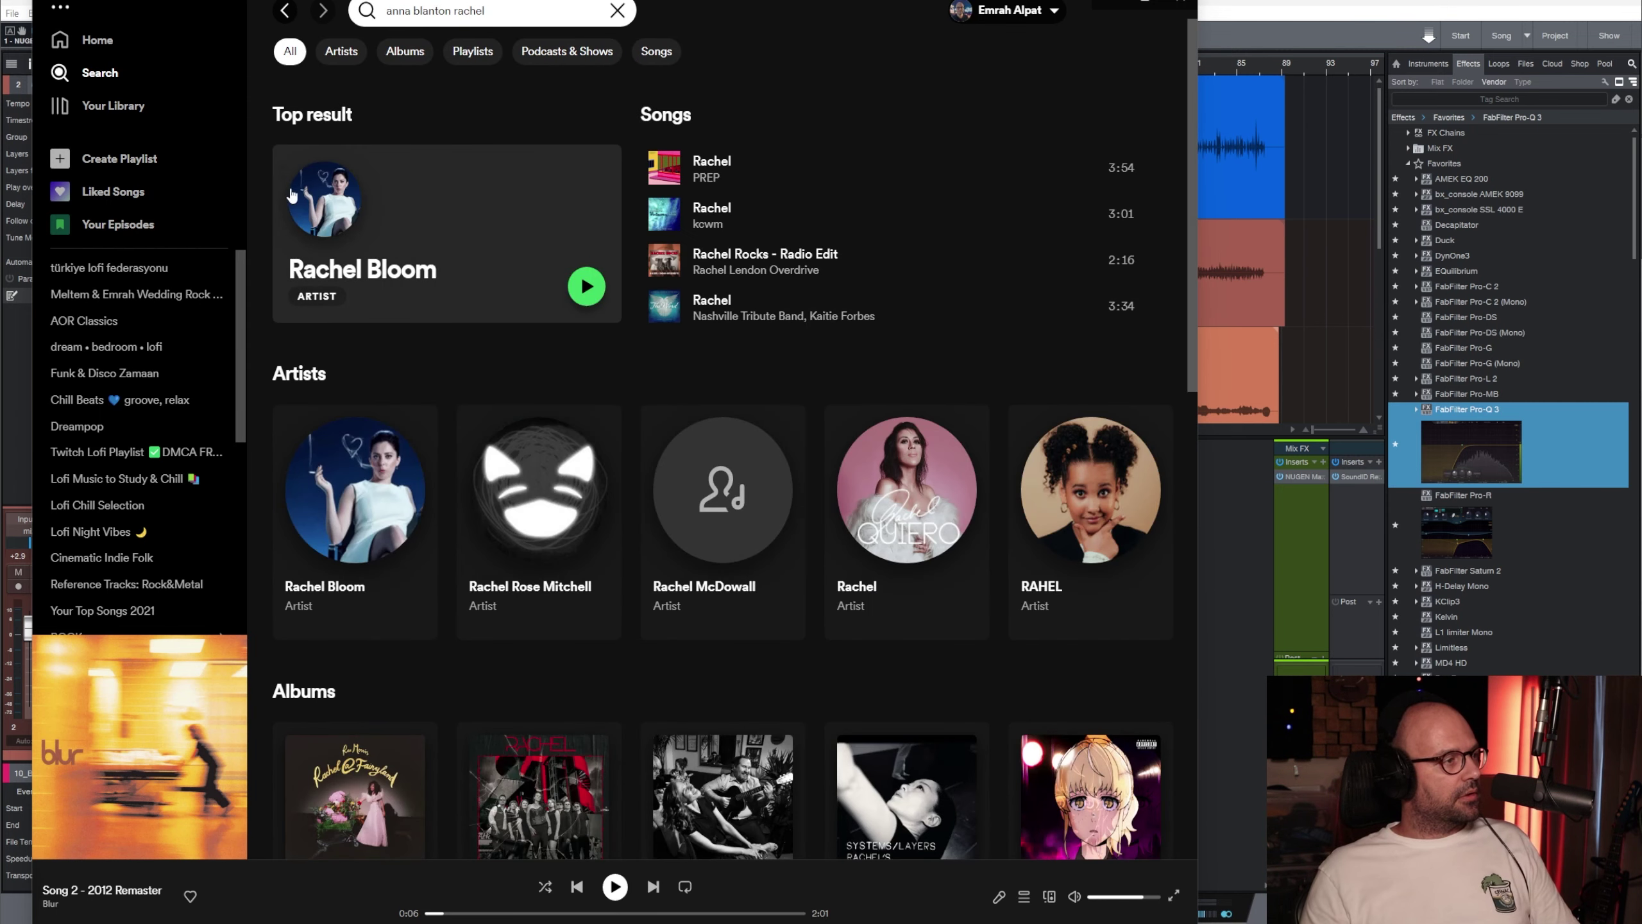
{"action": "left_click", "coordinate": [1122, 3]}
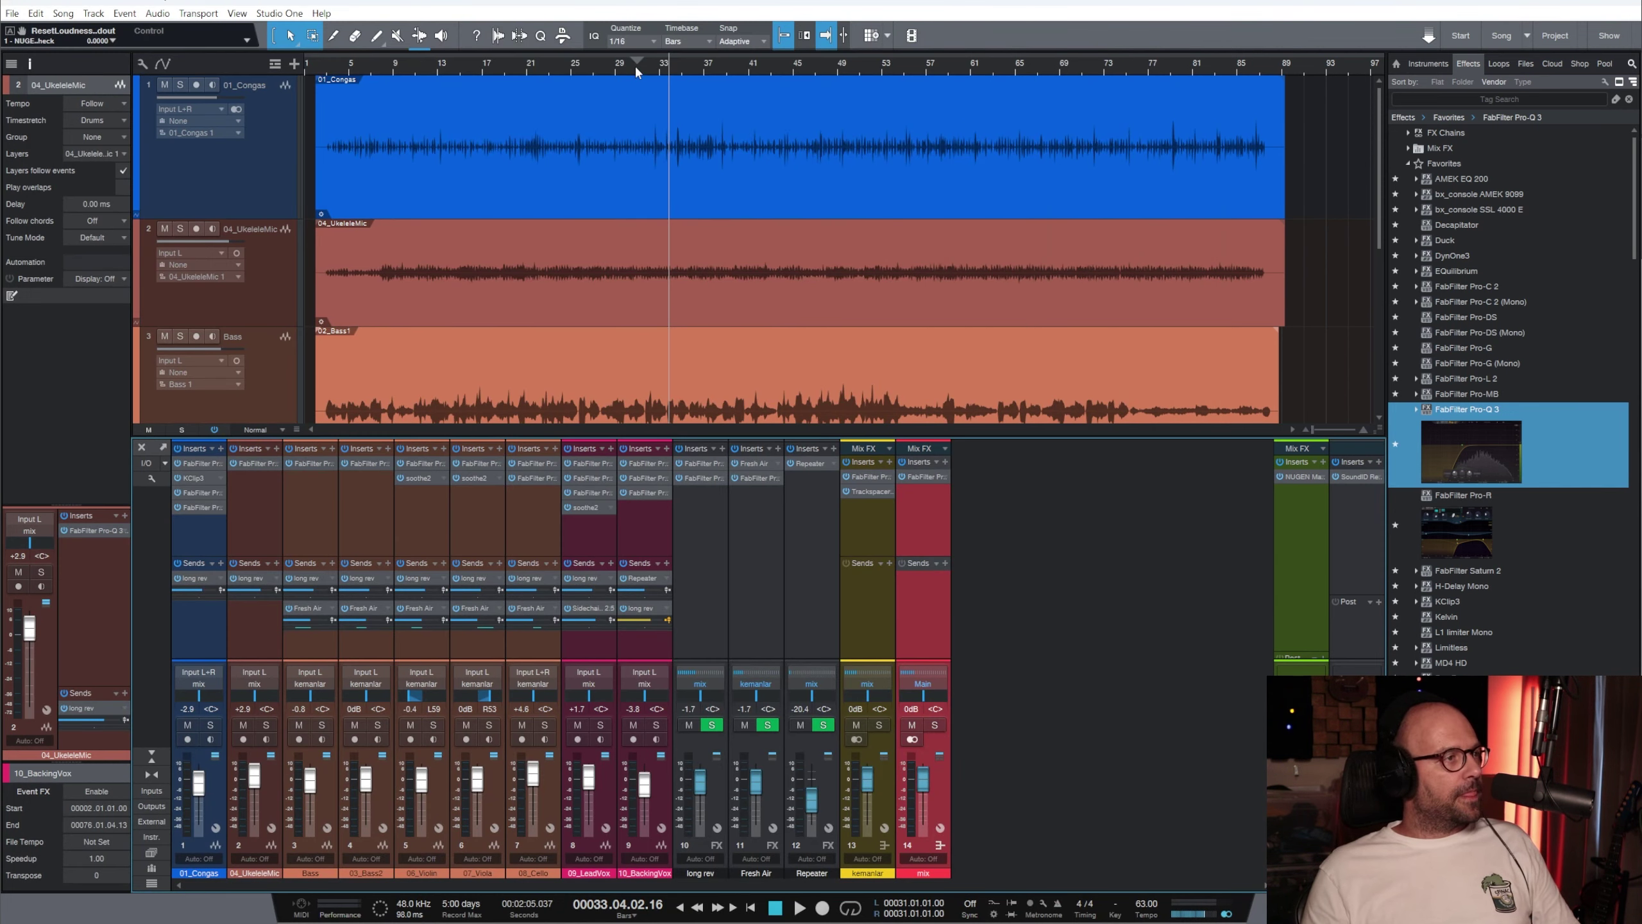
Search the effects for "fair" and insert UAD Fairchild 670 after Pro-Q 3 on the mix bus
{"action": "key", "text": "space"}
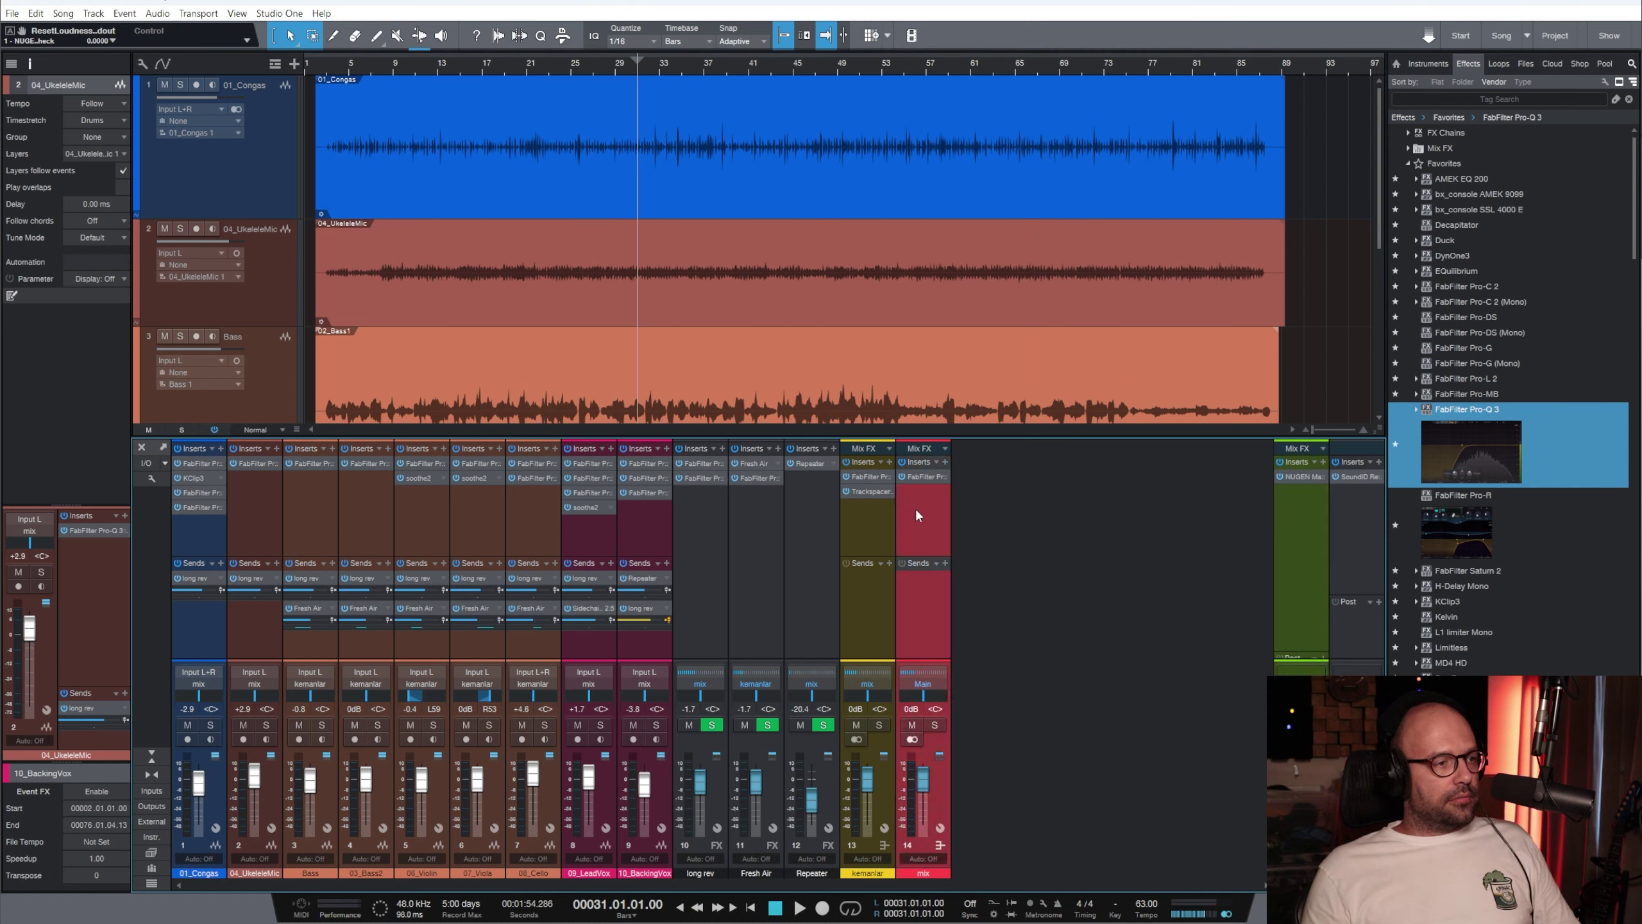
{"action": "left_click", "coordinate": [1547, 98]}
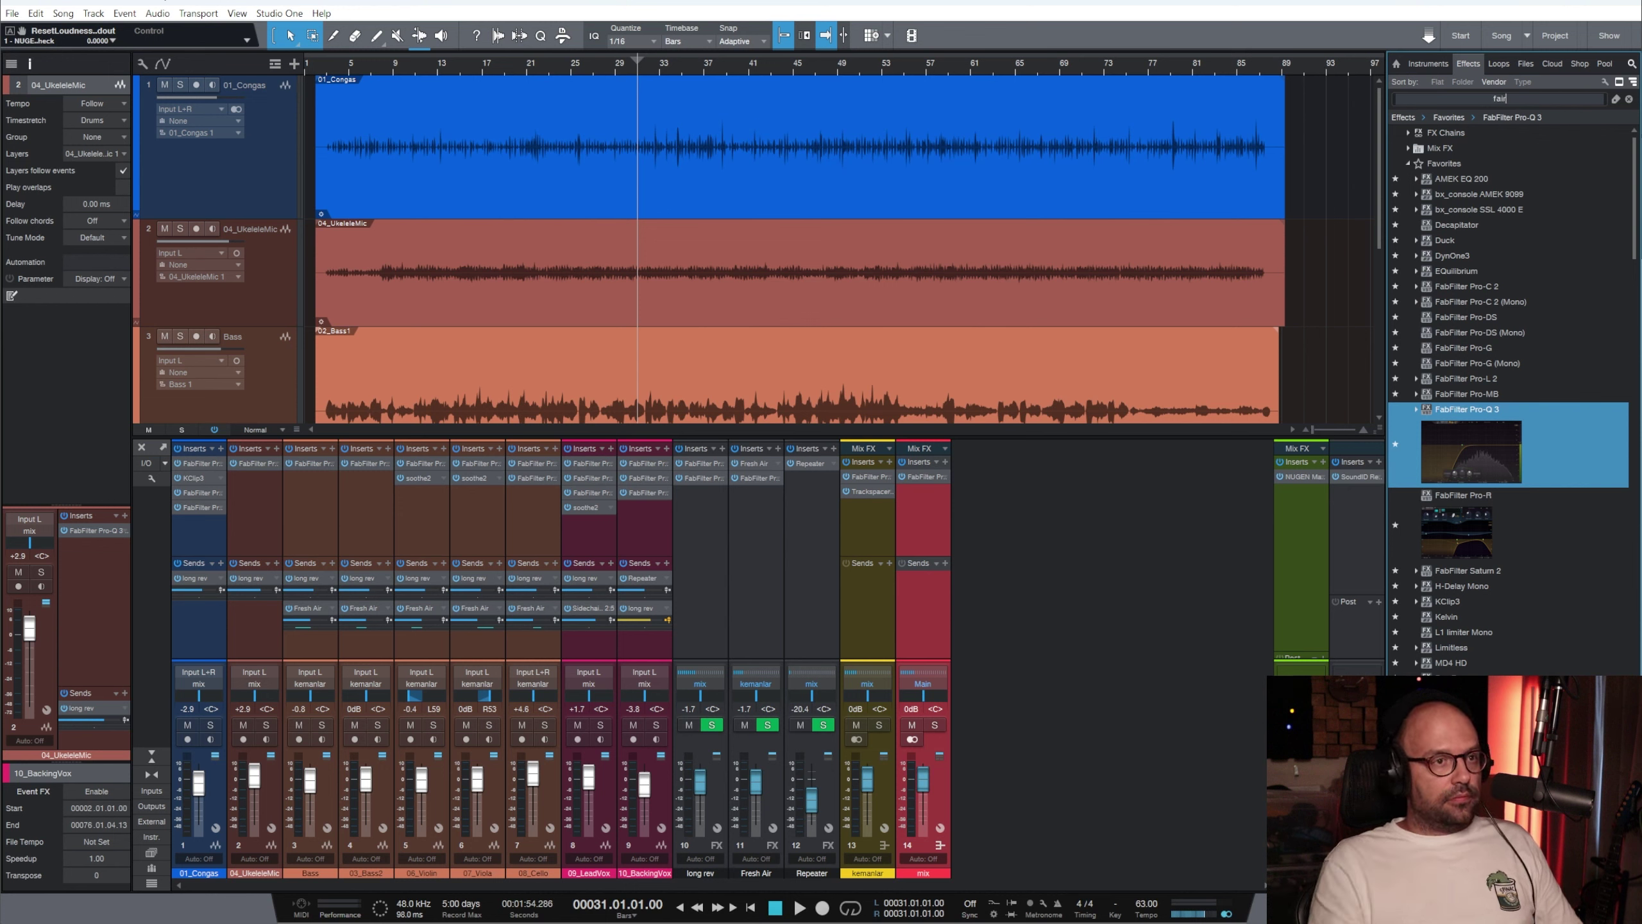
{"action": "type", "text": "r"}
{"action": "left_click_drag", "start_coordinate": [1445, 237], "coordinate": [921, 543]}
Move the Fairchild 670 window over the mixer, play from bar 29 and set the left threshold to 2.8
{"action": "left_click", "coordinate": [612, 73]}
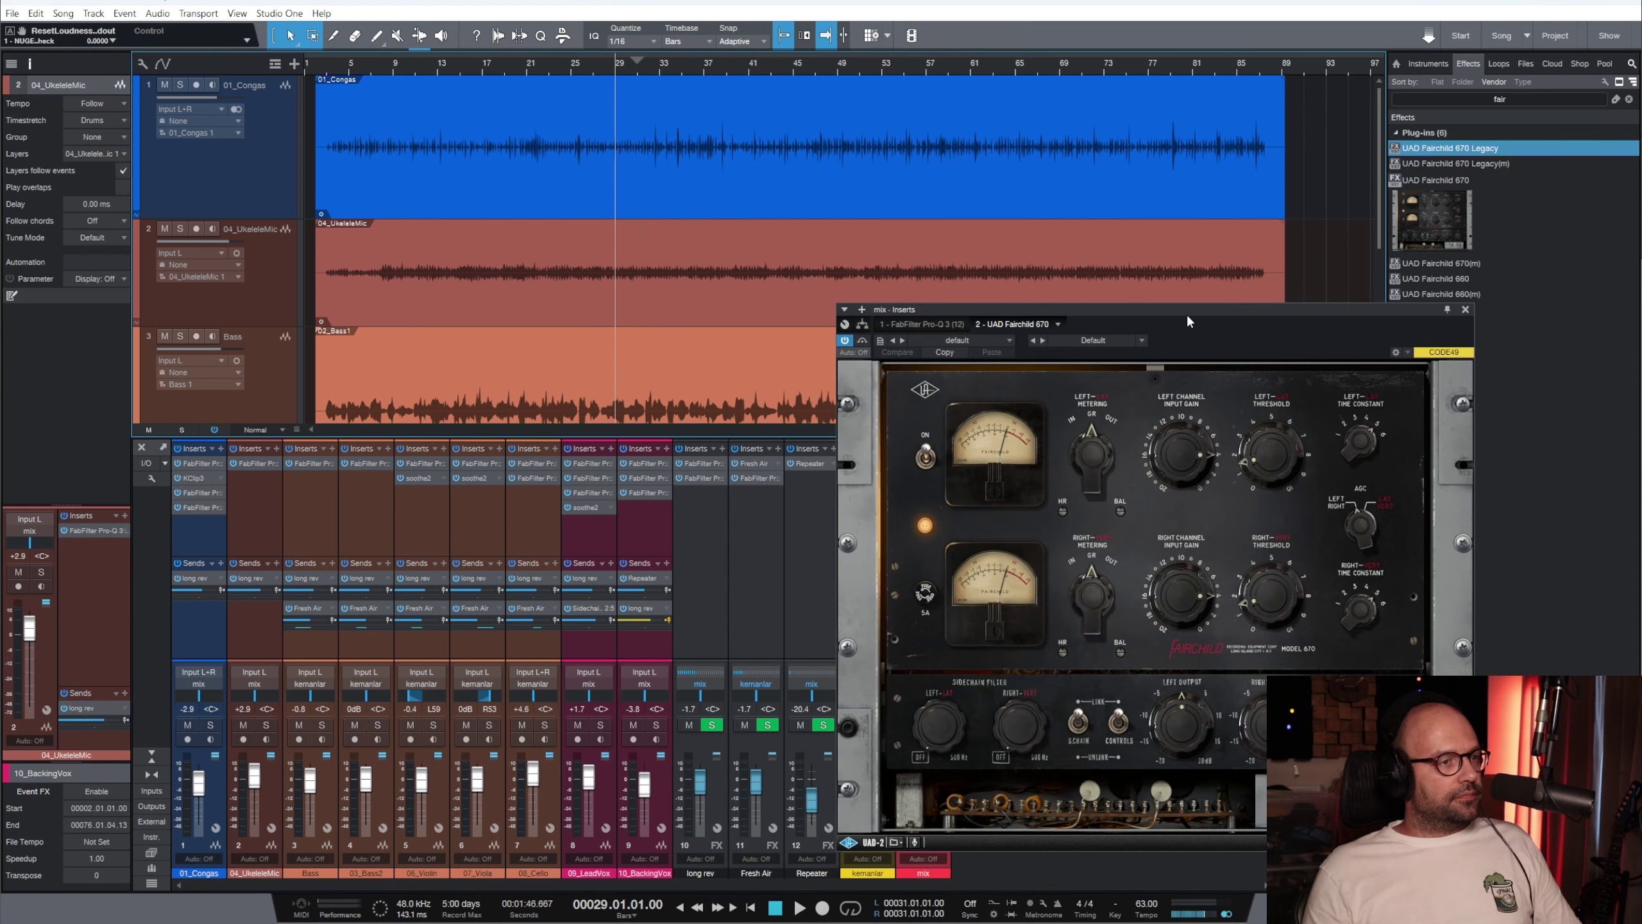
{"action": "left_click_drag", "start_coordinate": [1185, 313], "coordinate": [727, 283]}
{"action": "key", "text": "space"}
{"action": "left_click_drag", "start_coordinate": [803, 466], "coordinate": [822, 424]}
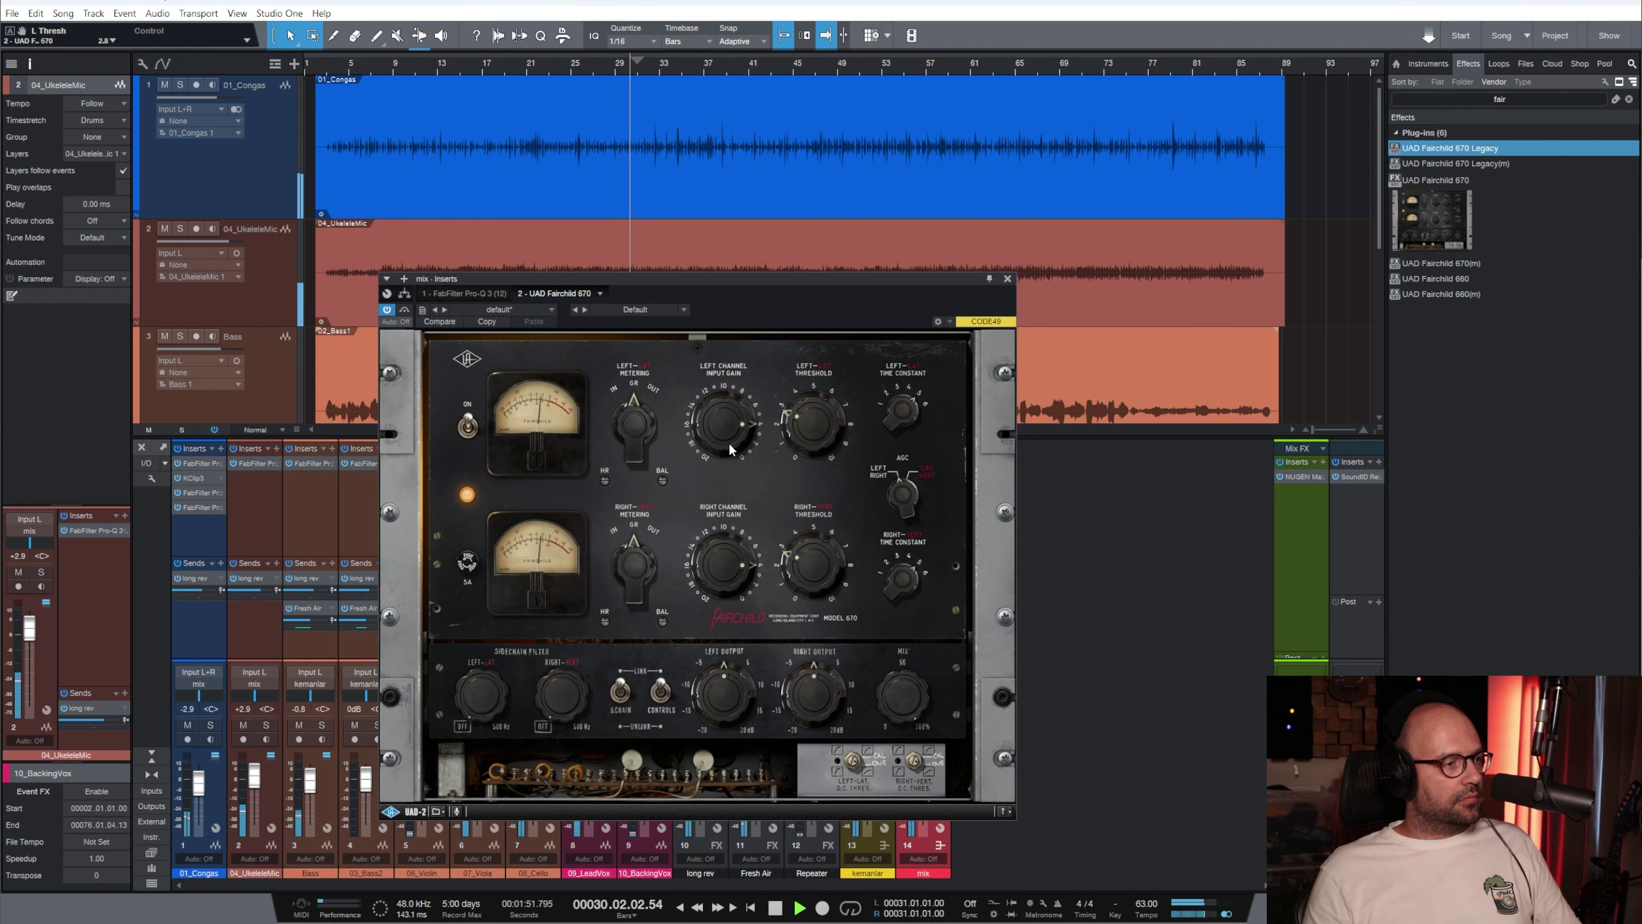
Close the Fairchild 670, stop playback, search the effects for "kelvin" and insert Kelvin after it on the mix bus
{"action": "left_click", "coordinate": [1007, 278]}
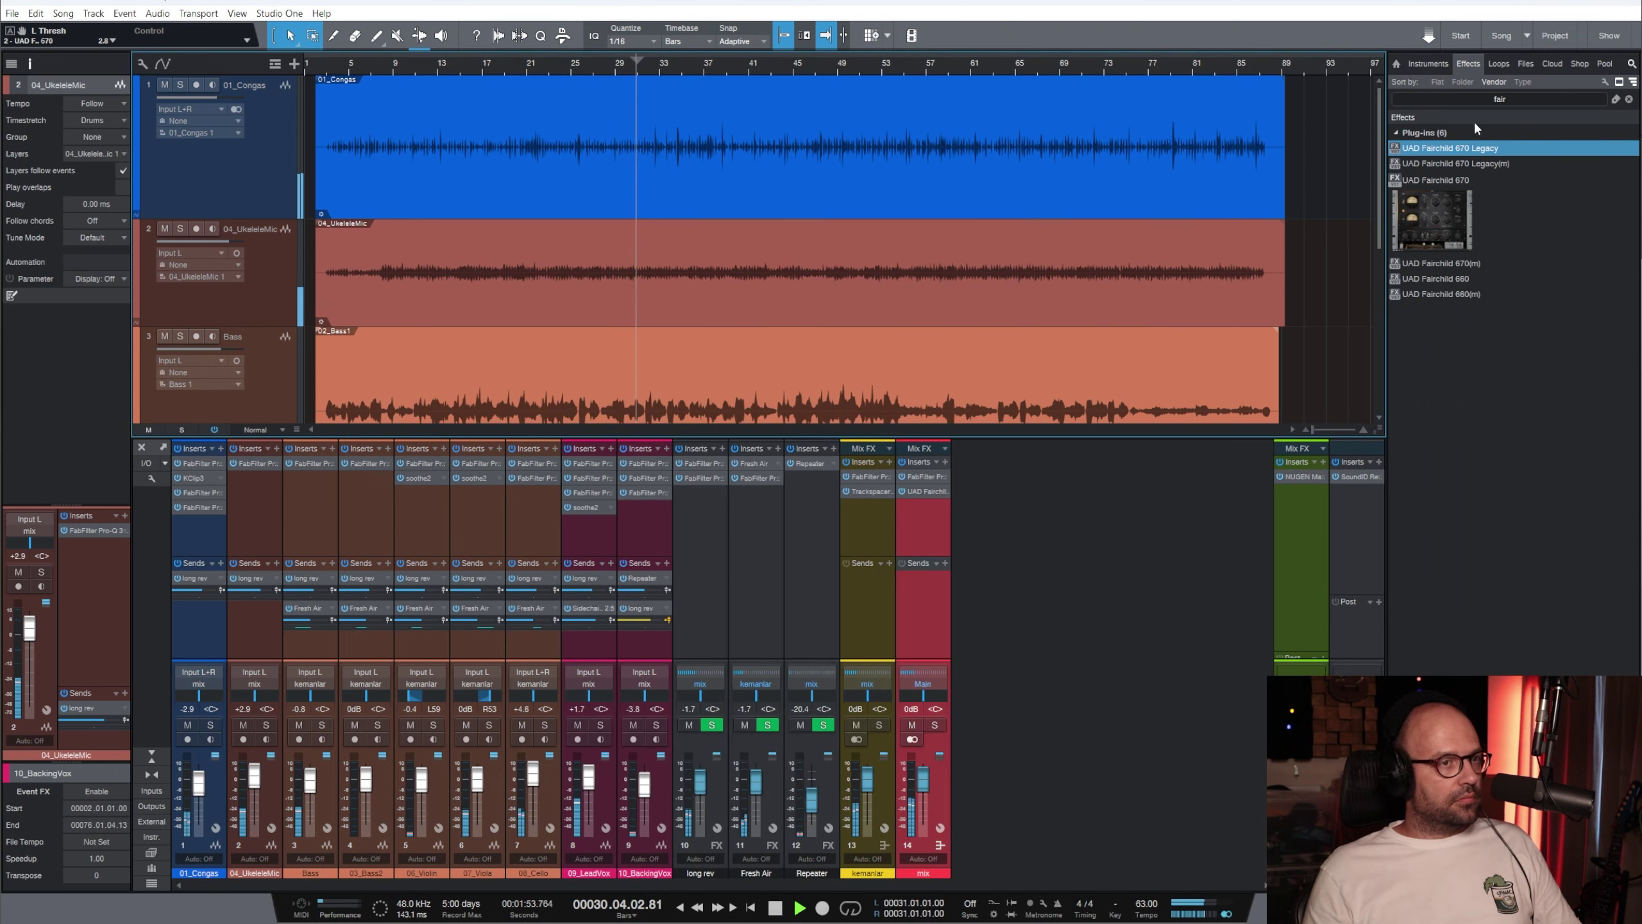
{"action": "key", "text": "space"}
{"action": "left_click", "coordinate": [1481, 103]}
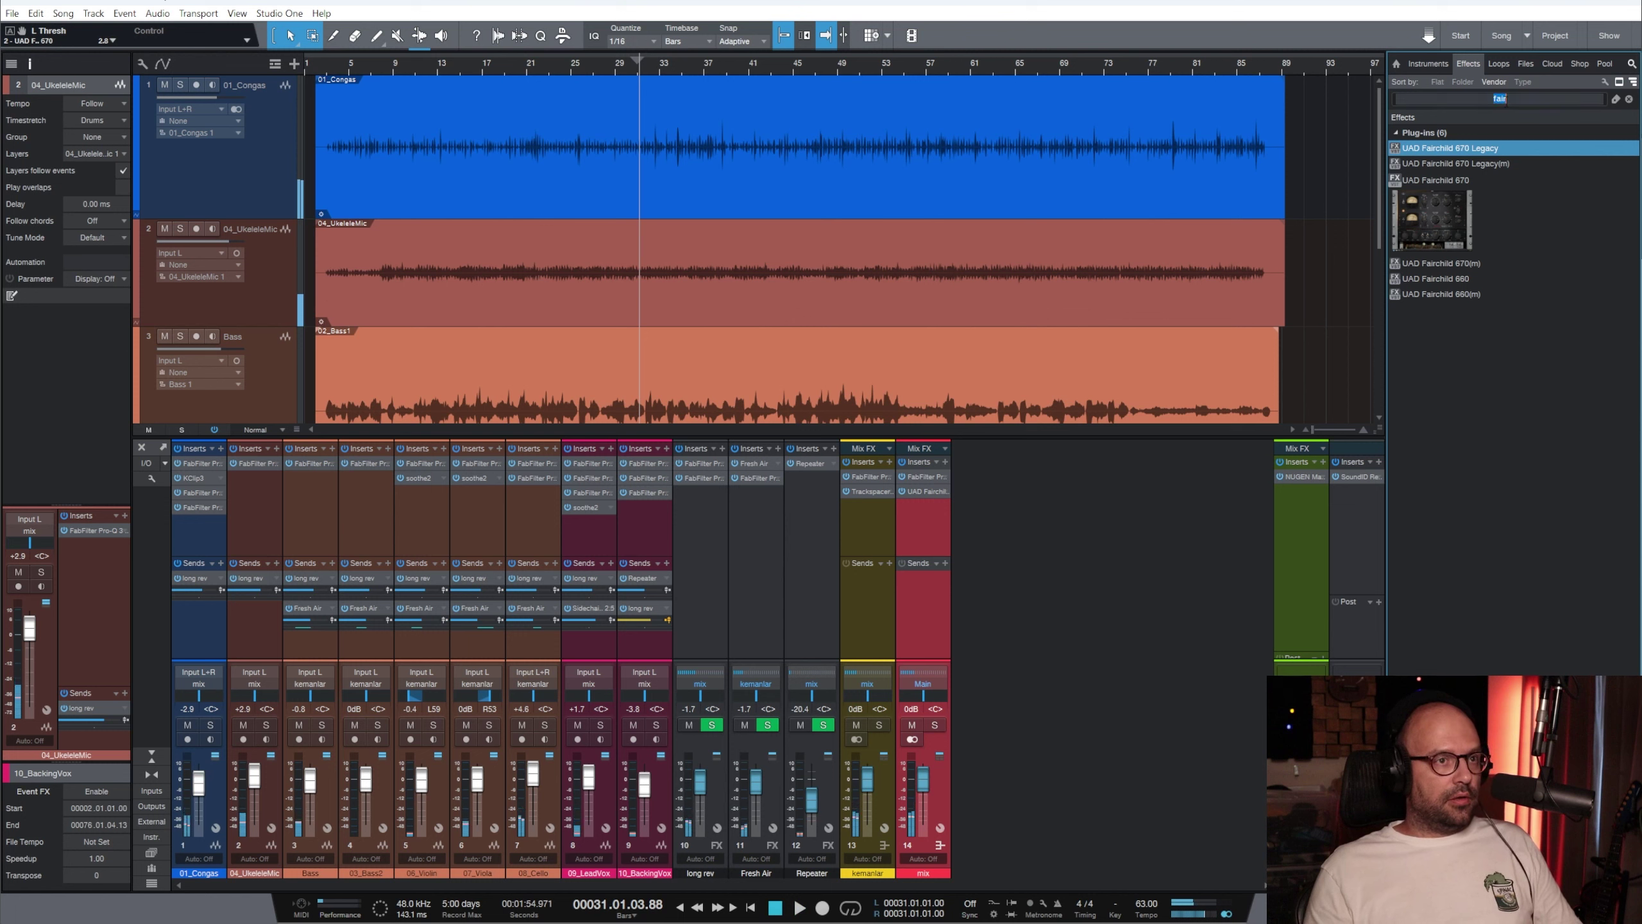
{"action": "type", "text": "kev"}
{"action": "key", "text": "BackSpace"}
{"action": "type", "text": "lvin"}
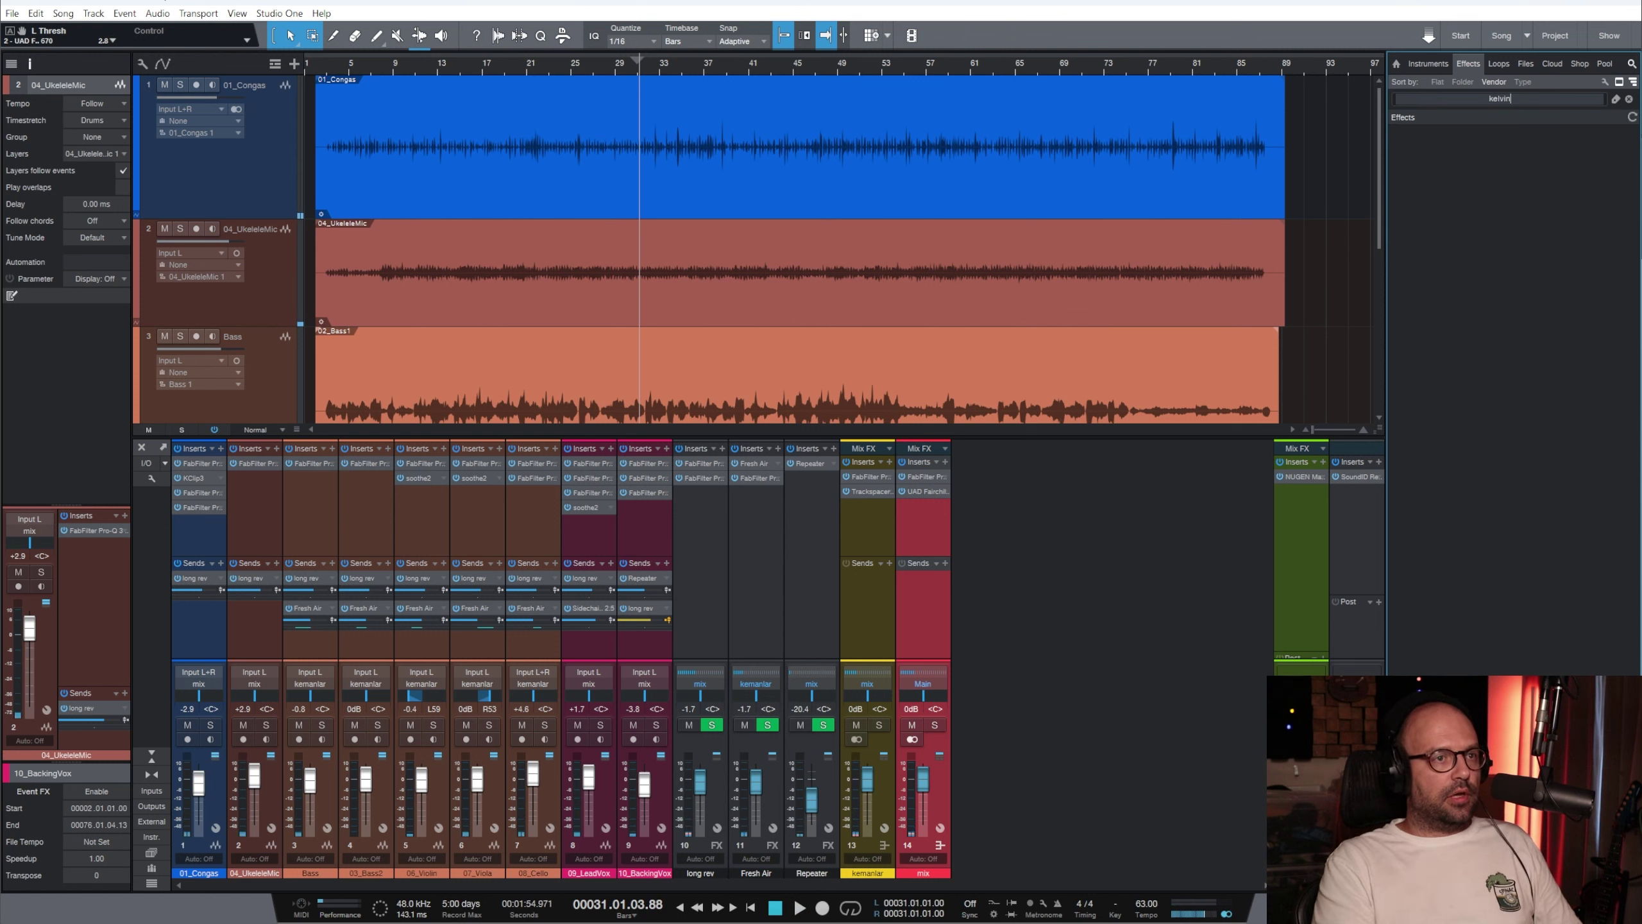
{"action": "left_click_drag", "start_coordinate": [1399, 157], "coordinate": [906, 516]}
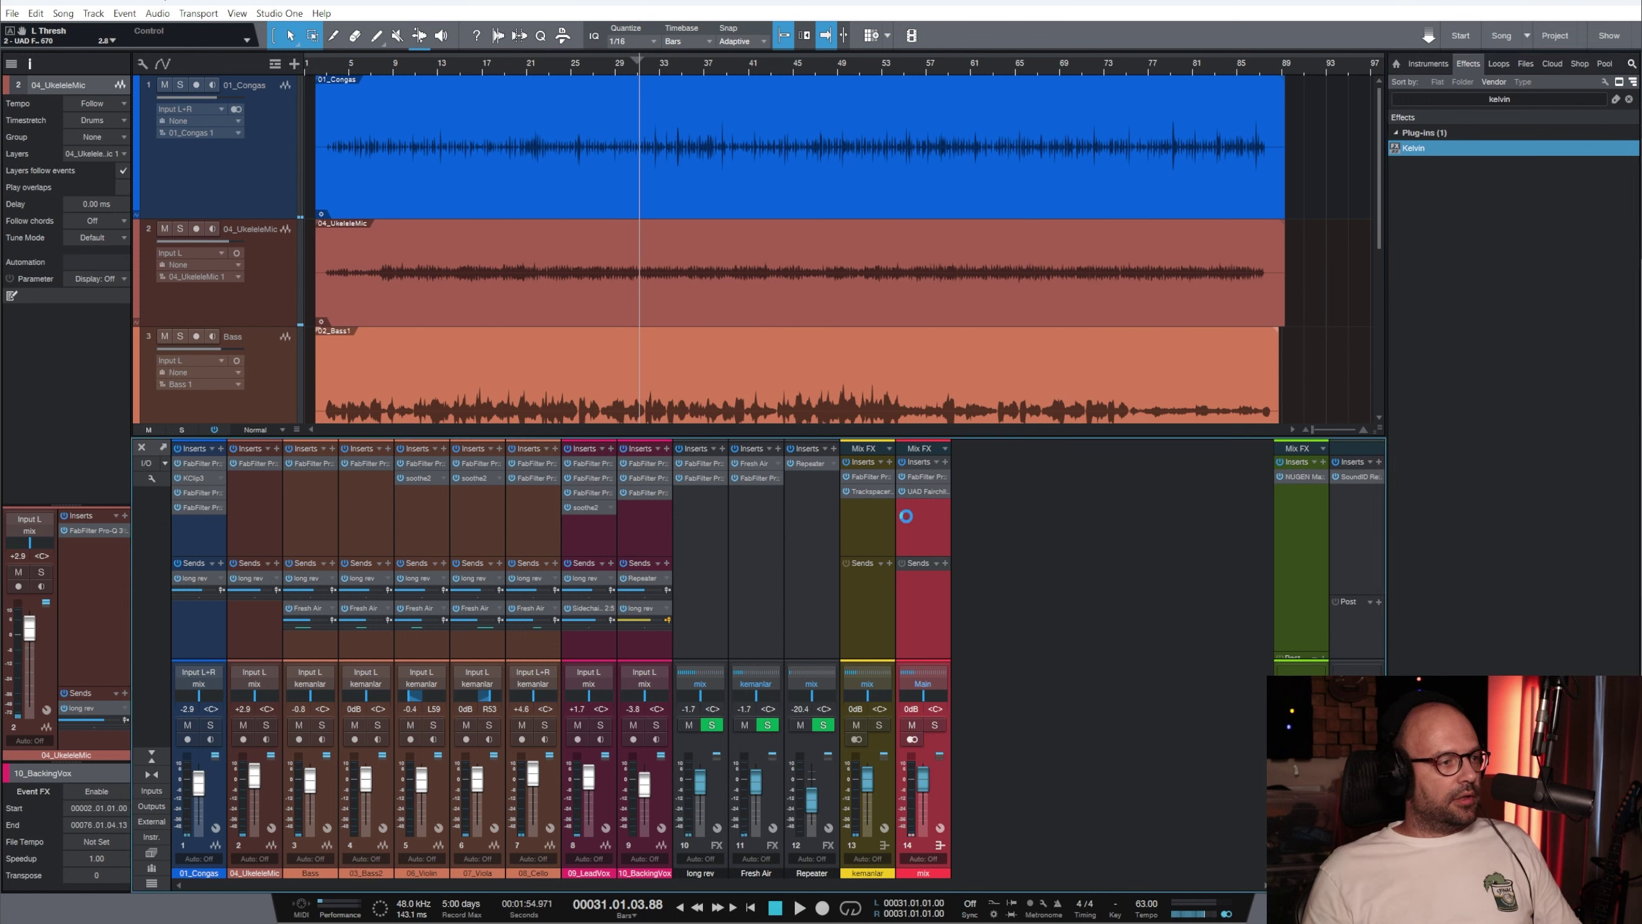
Place the playhead at bar 28 and set Kelvin's Stage 1 gain to about 6.6 dB and Stage 2 drive to 4.4
{"action": "left_click", "coordinate": [603, 65]}
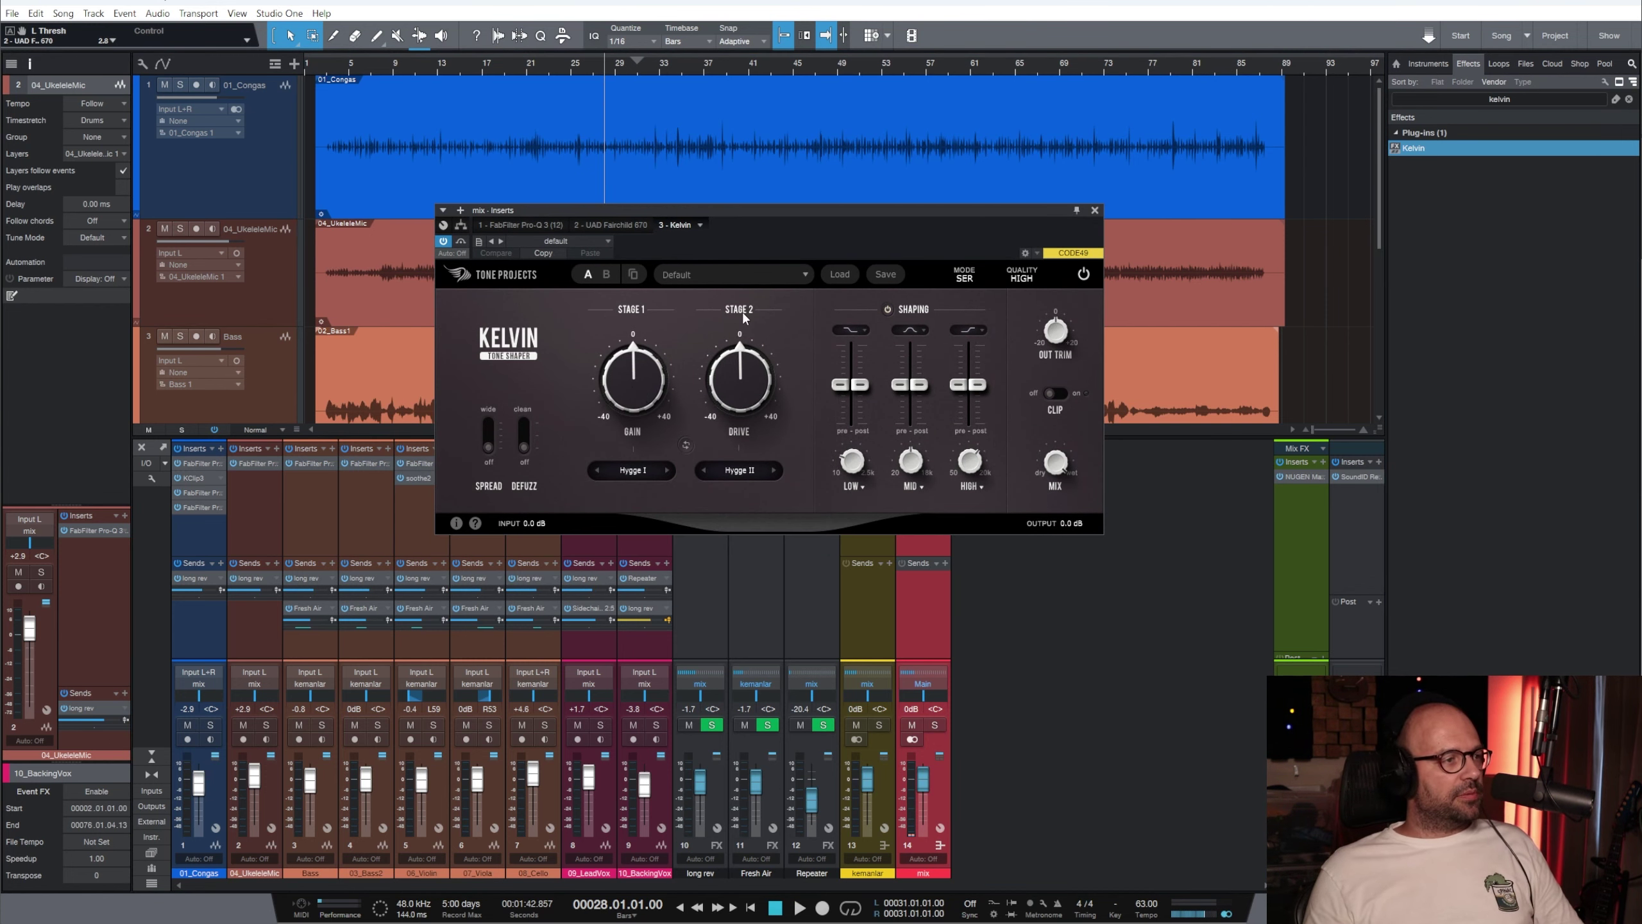
{"action": "left_click_drag", "start_coordinate": [632, 396], "coordinate": [634, 381]}
{"action": "left_click_drag", "start_coordinate": [736, 395], "coordinate": [737, 379]}
{"action": "left_click_drag", "start_coordinate": [635, 385], "coordinate": [635, 397]}
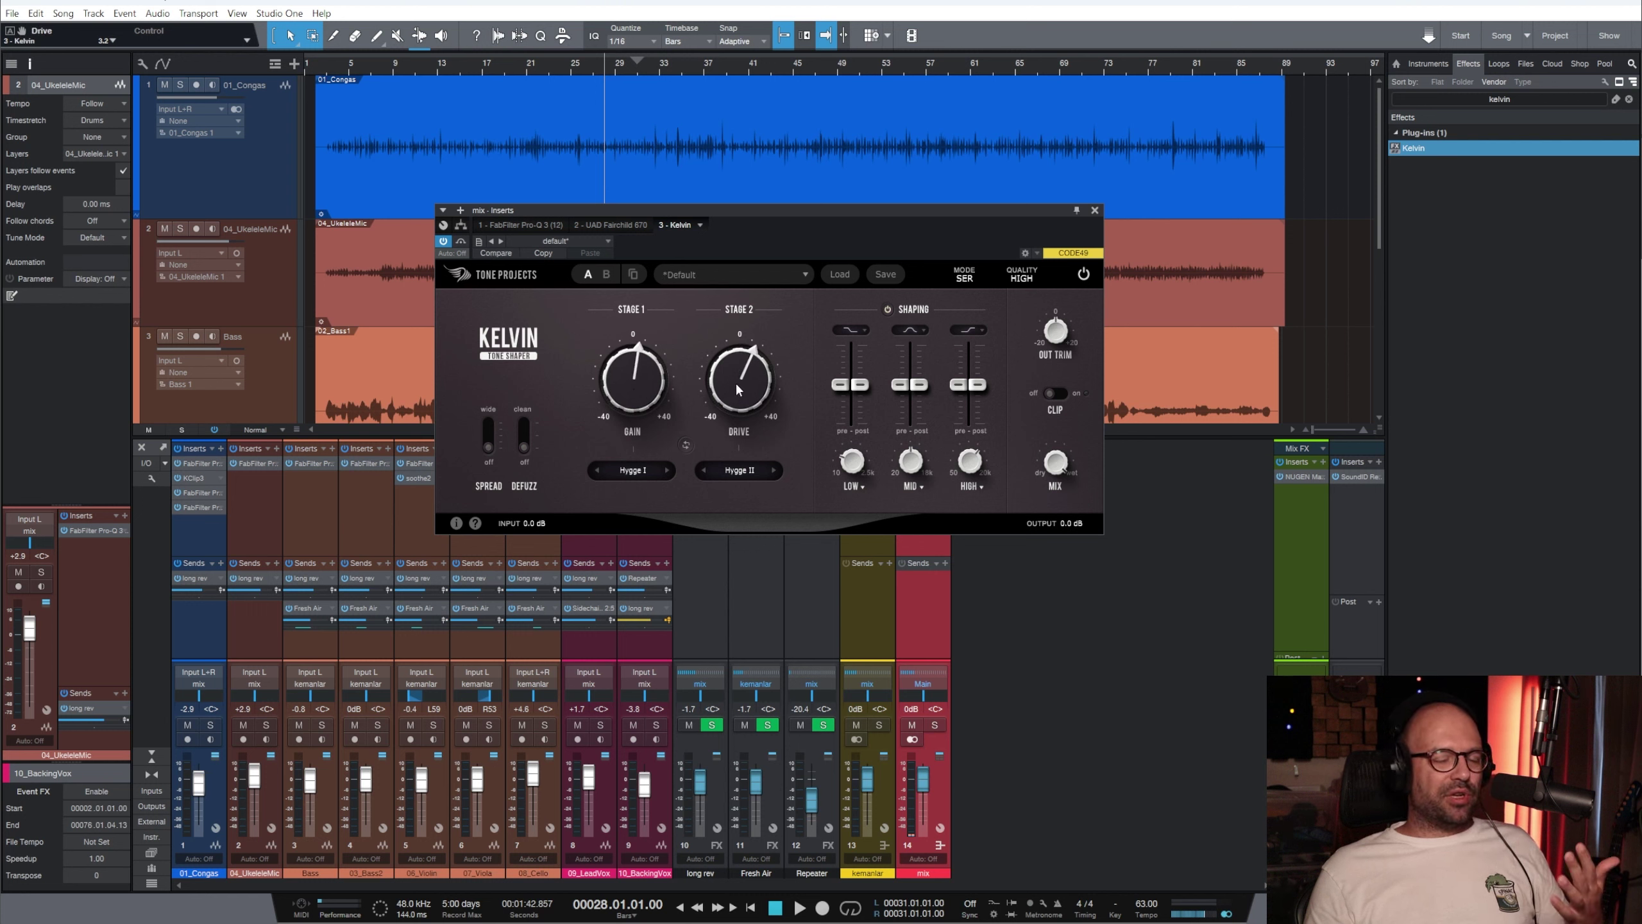
{"action": "left_click_drag", "start_coordinate": [641, 396], "coordinate": [647, 375]}
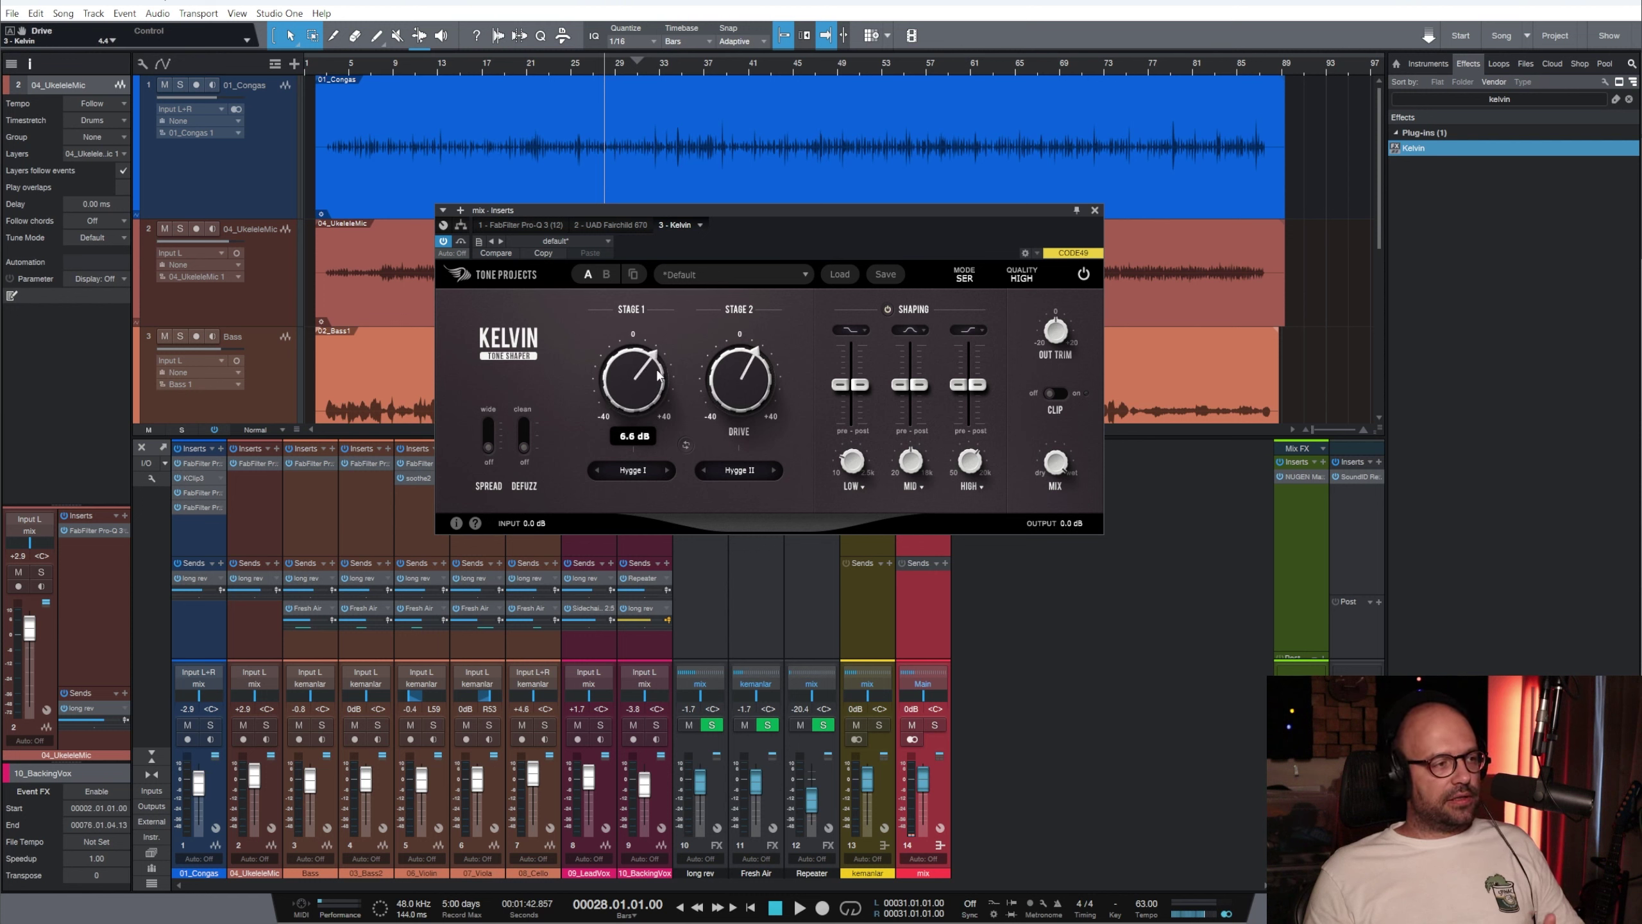
Set Kelvin's Stage 1 to Dark Iron and Stage 2 to Hot Iron, and switch Spread and Defuzz to their middle positions
{"action": "left_click", "coordinate": [635, 470]}
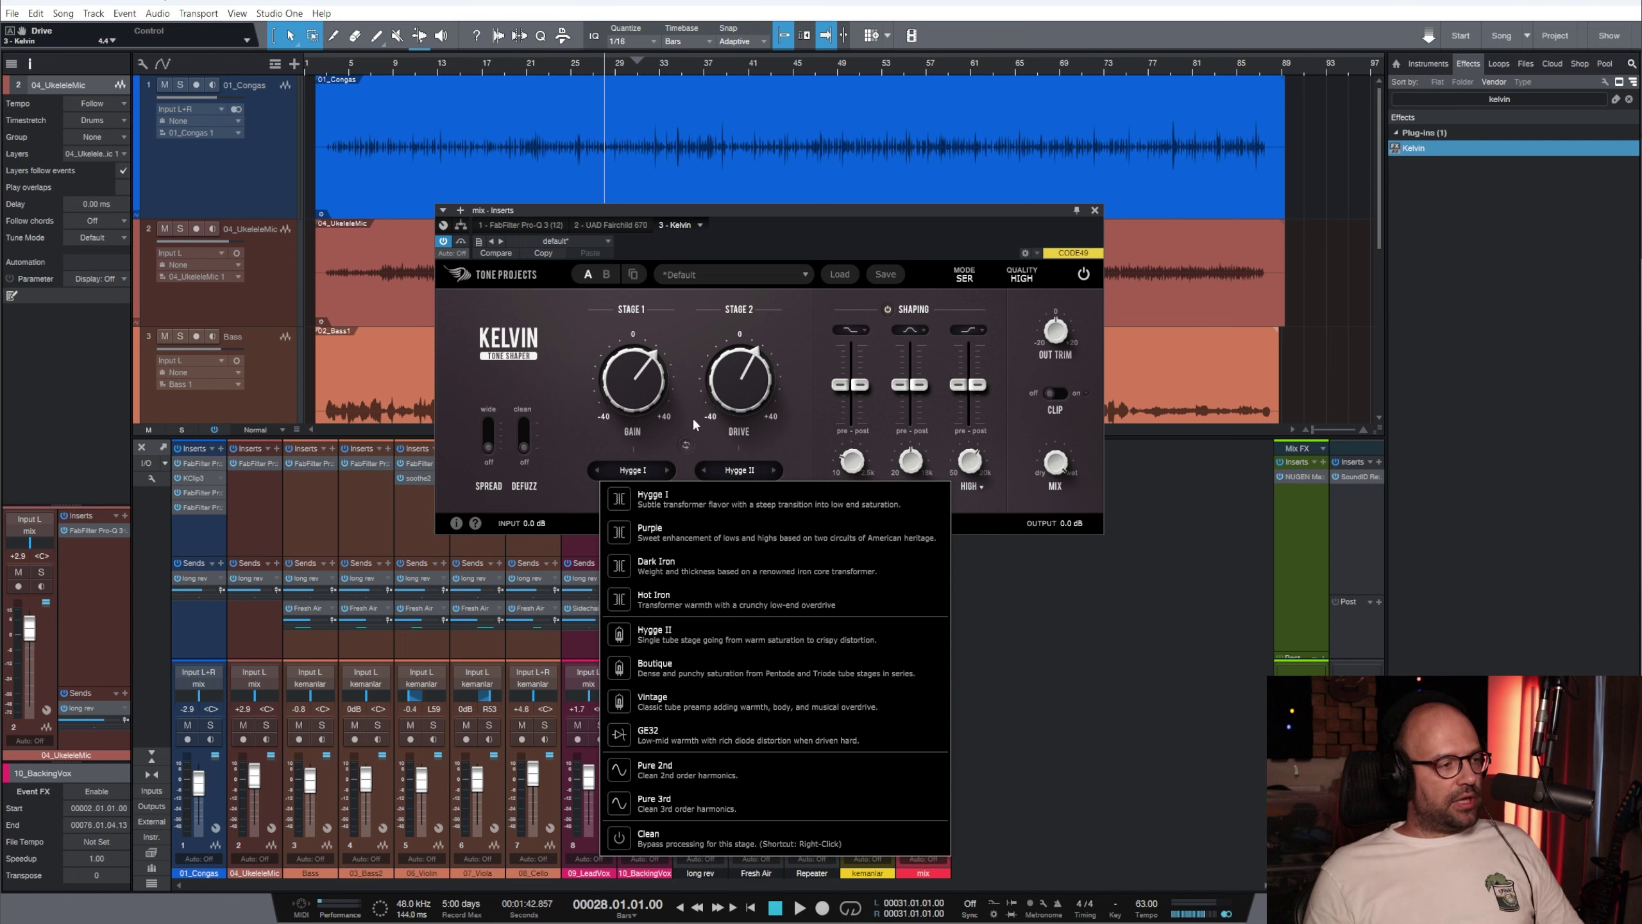
{"action": "left_click", "coordinate": [700, 562]}
{"action": "left_click", "coordinate": [749, 474]}
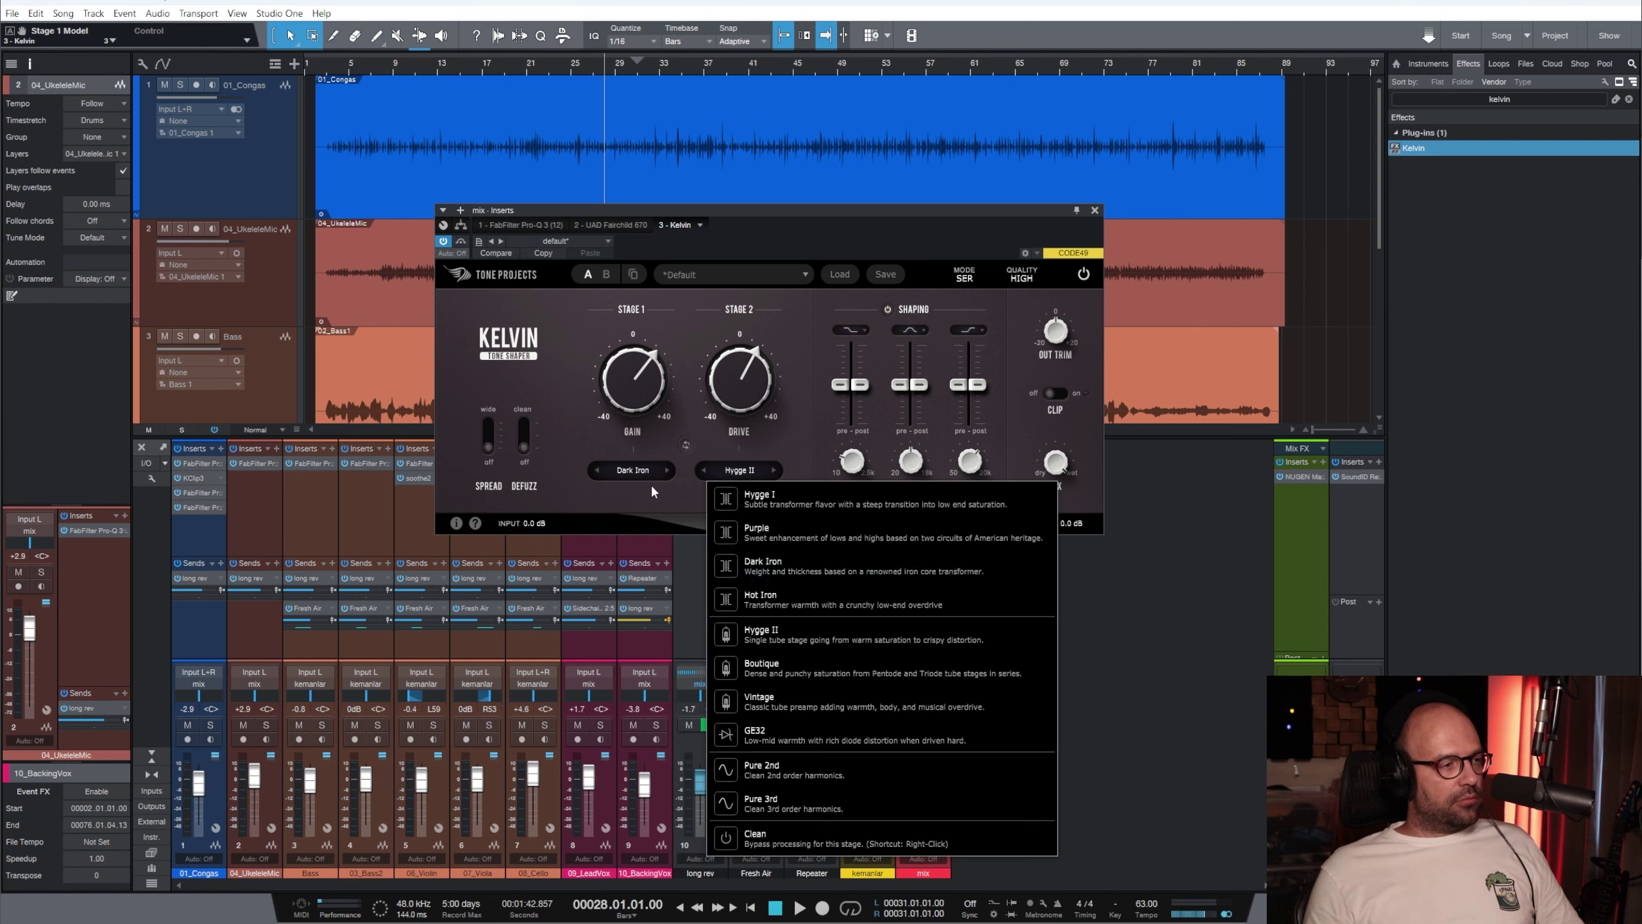
{"action": "left_click", "coordinate": [777, 608]}
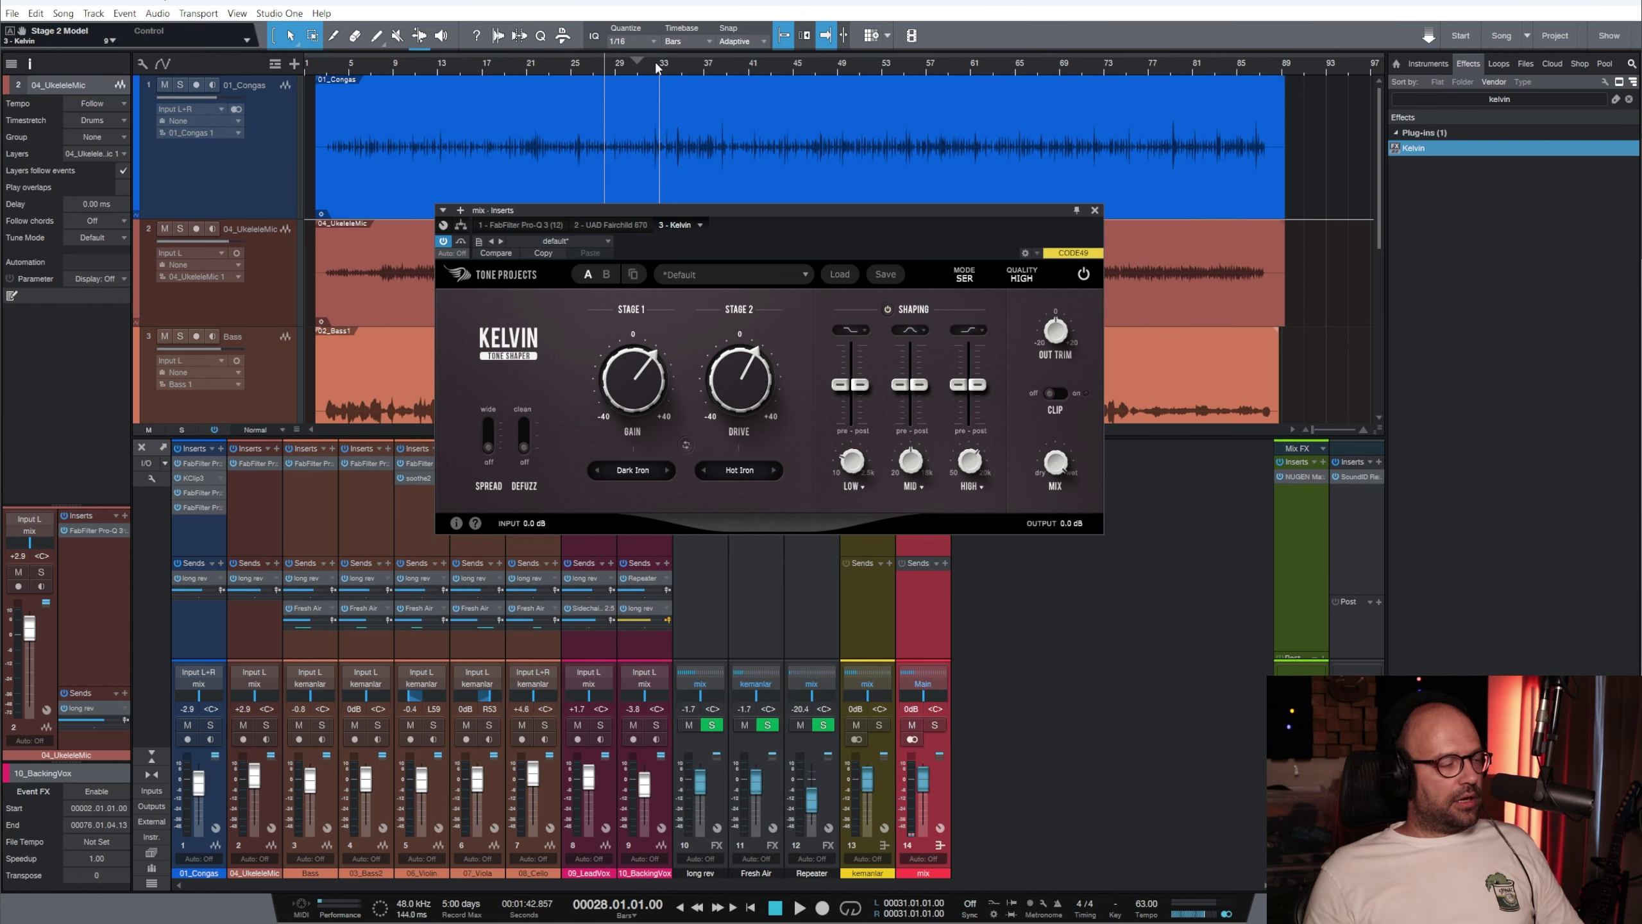
{"action": "left_click", "coordinate": [572, 68]}
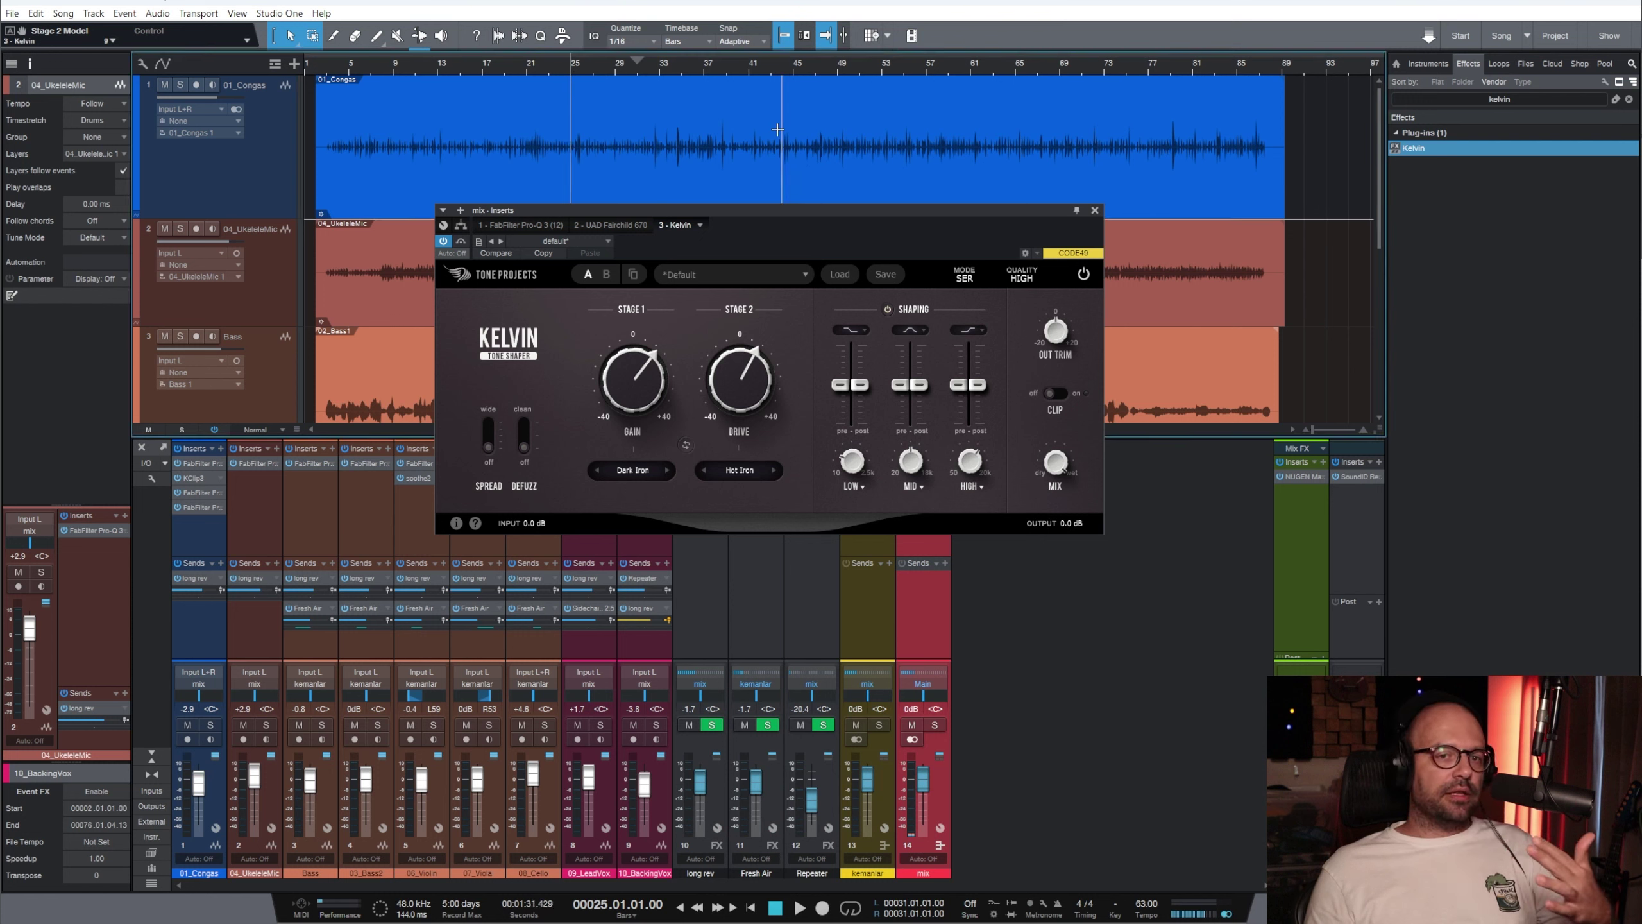
{"action": "left_click", "coordinate": [486, 445]}
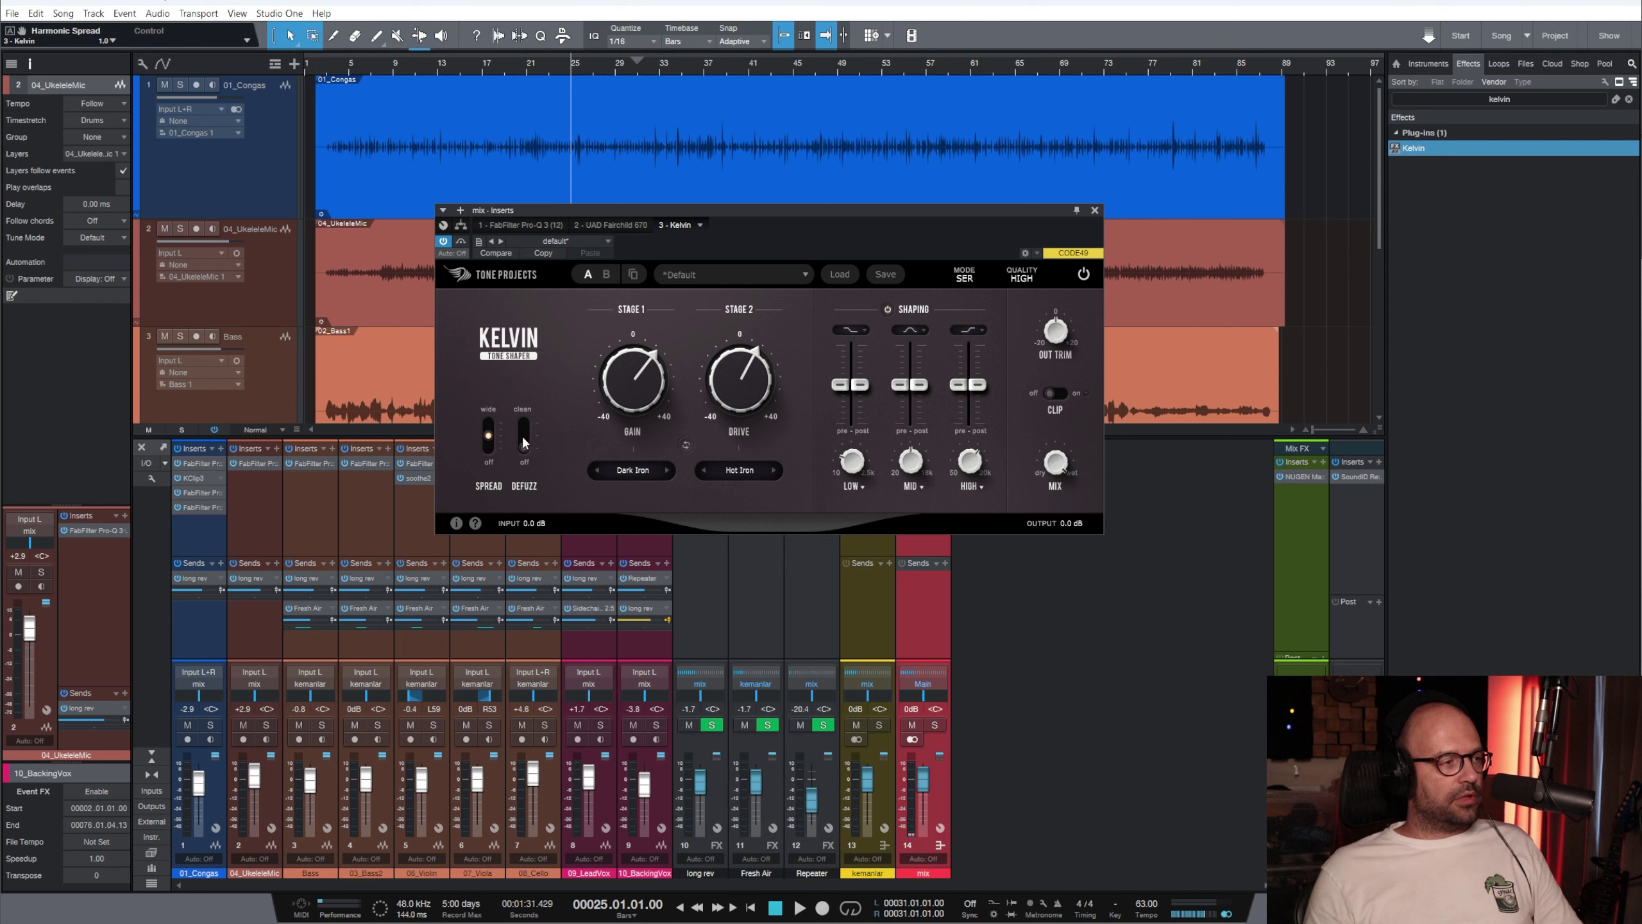
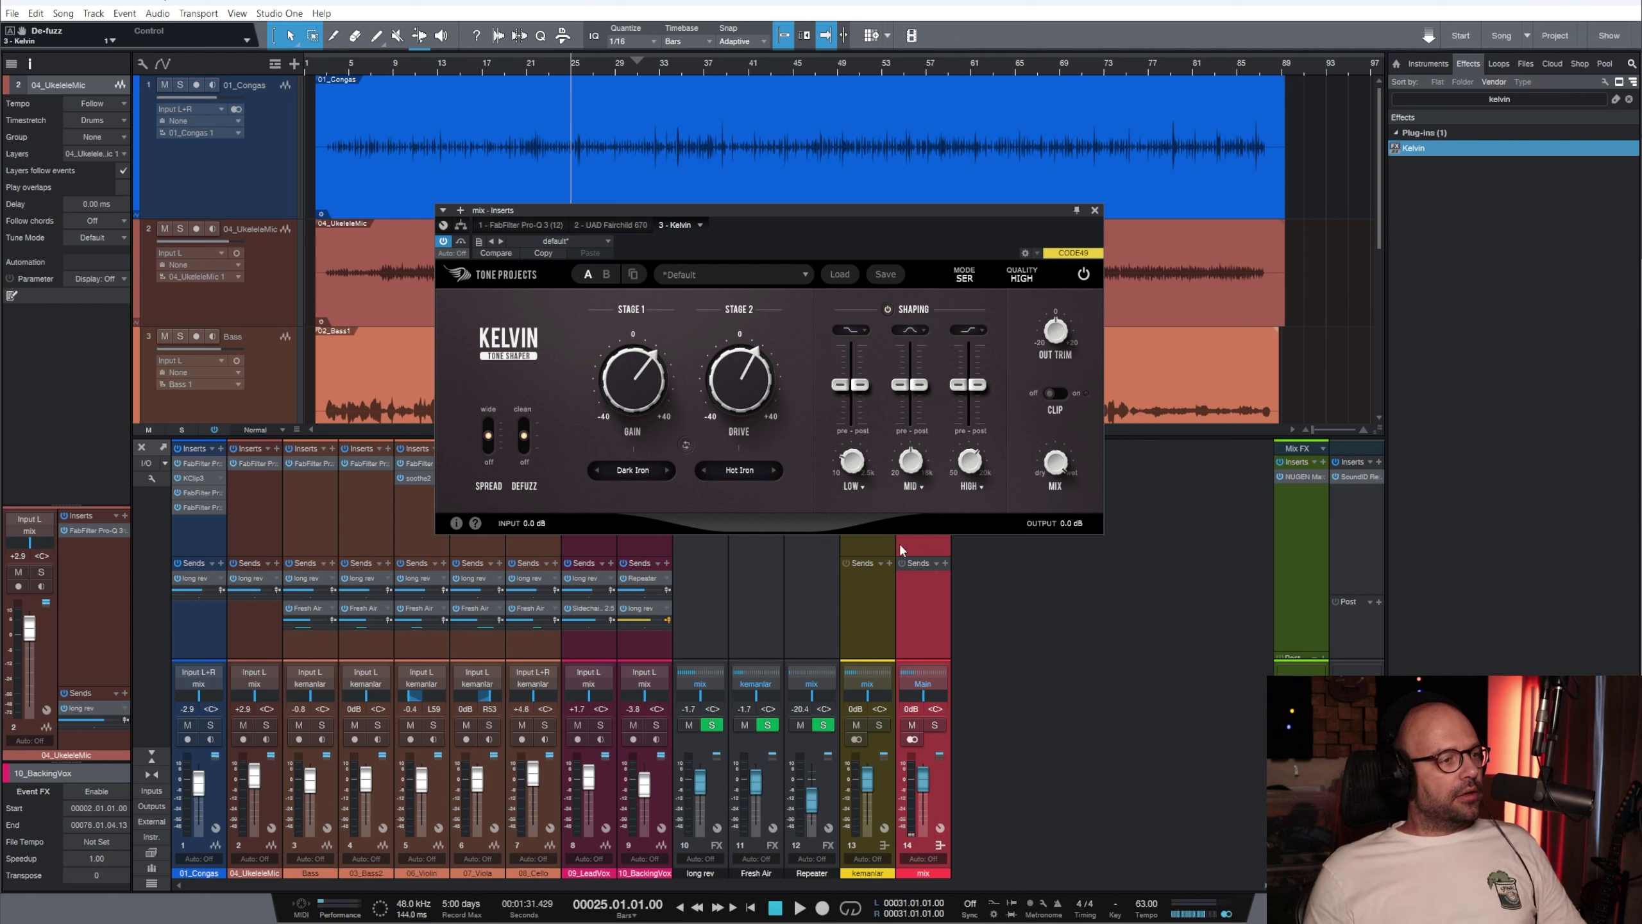
Try a 20 dB pre boost with a post cut on Kelvin's low shaping band, and return both to 0 dB
{"action": "mouse_move", "coordinate": [845, 386]}
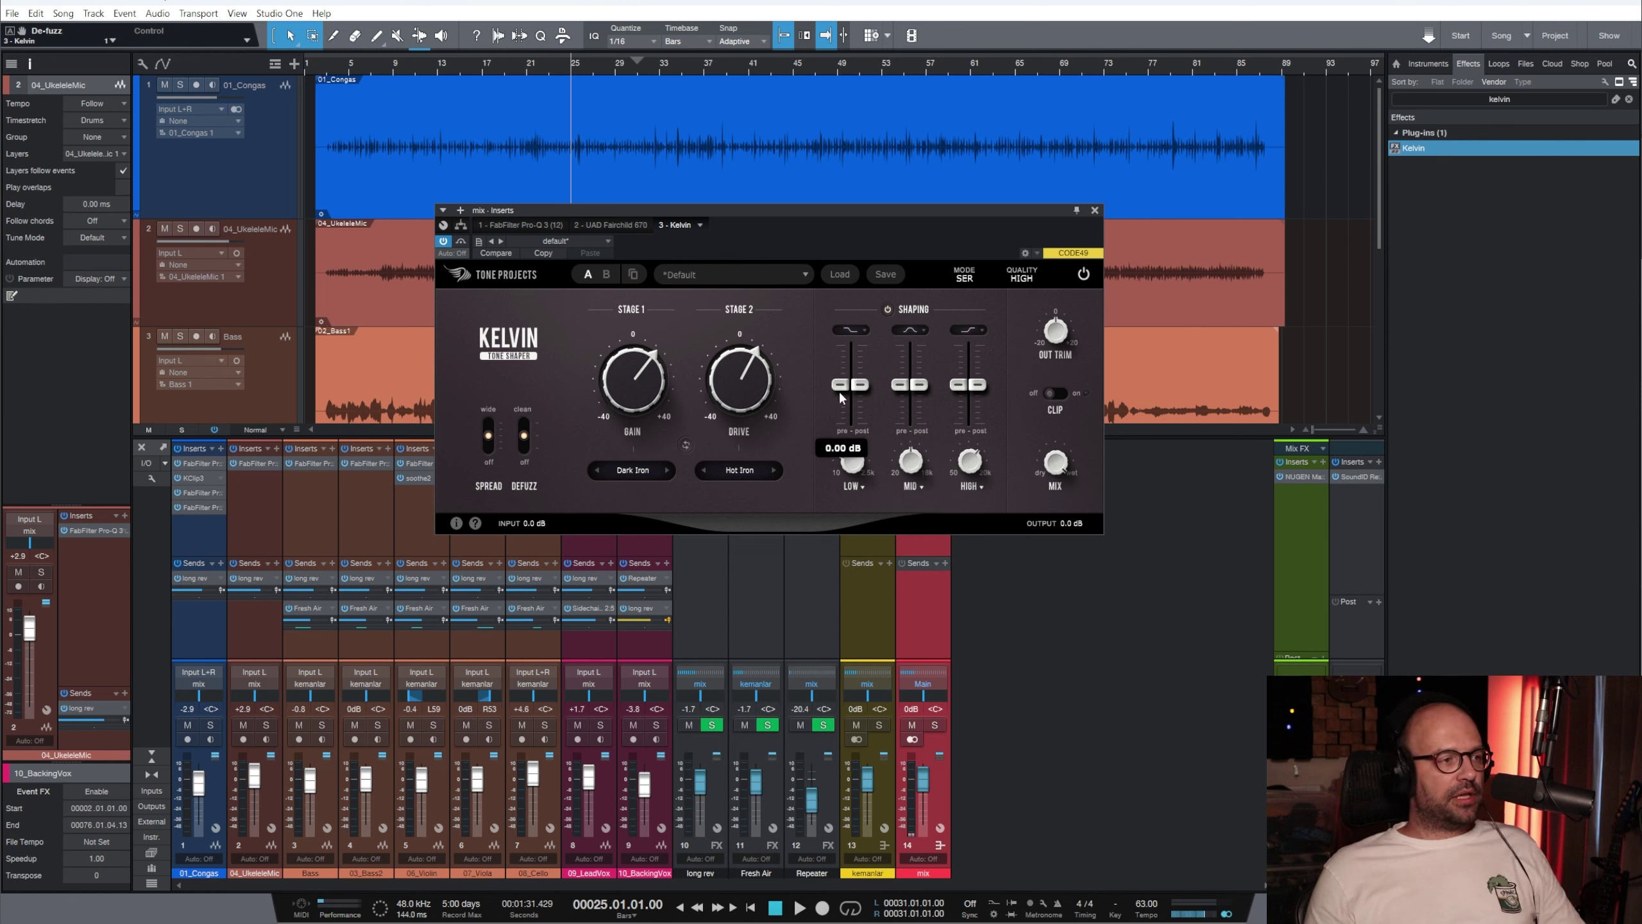
{"action": "left_click_drag", "start_coordinate": [838, 391], "coordinate": [839, 345]}
{"action": "mouse_move", "coordinate": [859, 457]}
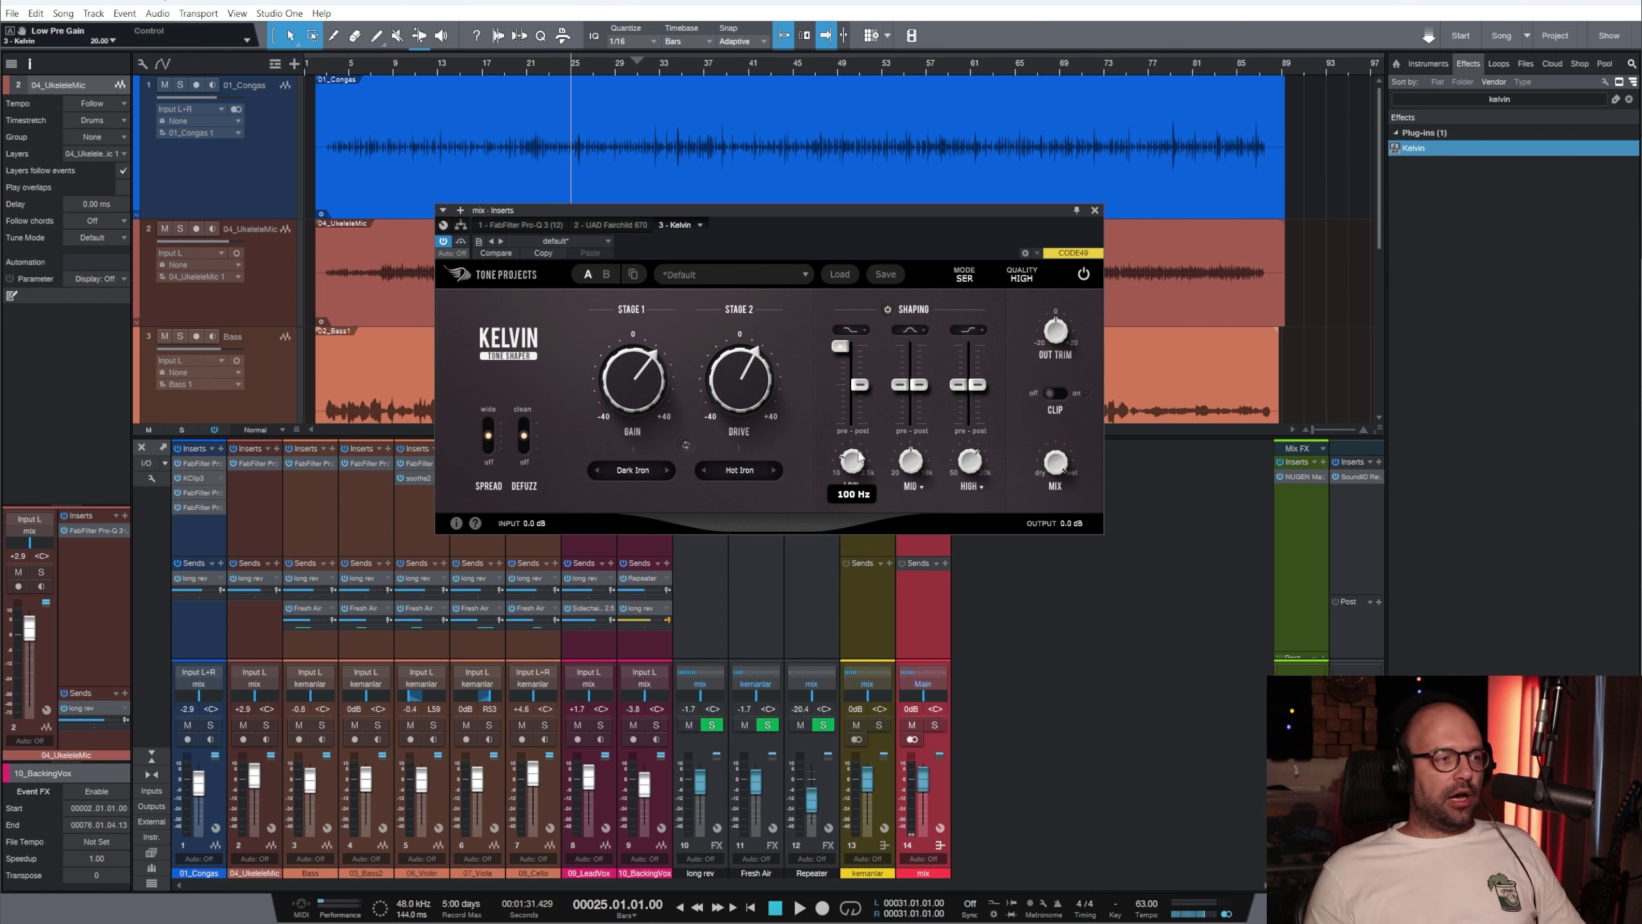
{"action": "mouse_move", "coordinate": [867, 387]}
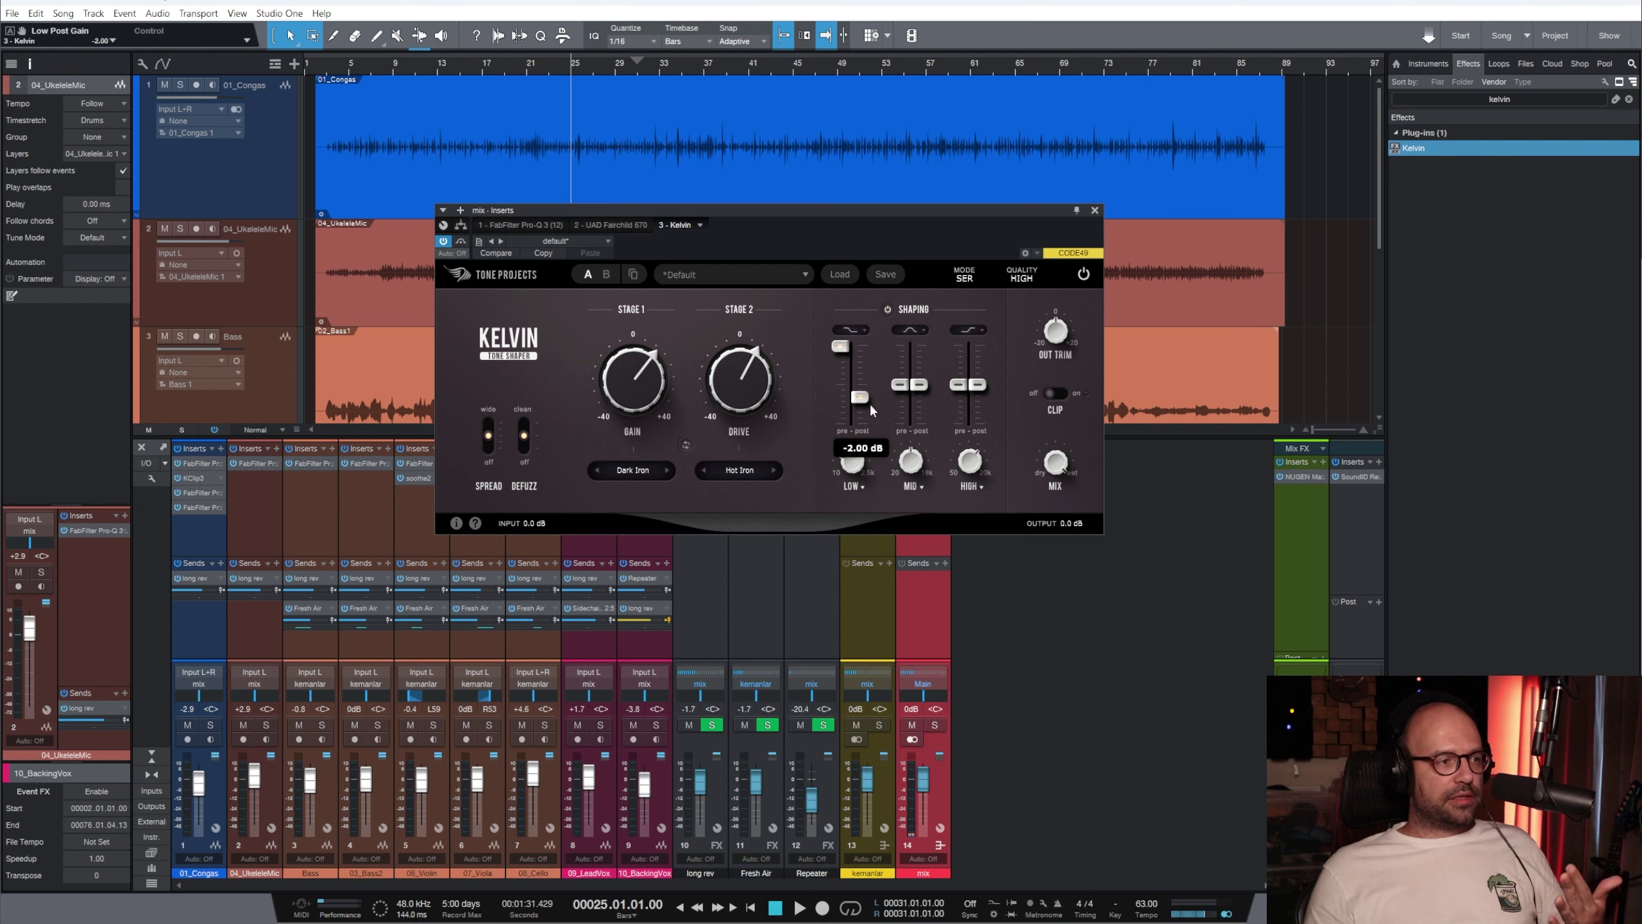
{"action": "double_click", "coordinate": [859, 400]}
{"action": "type", "text": "0"}
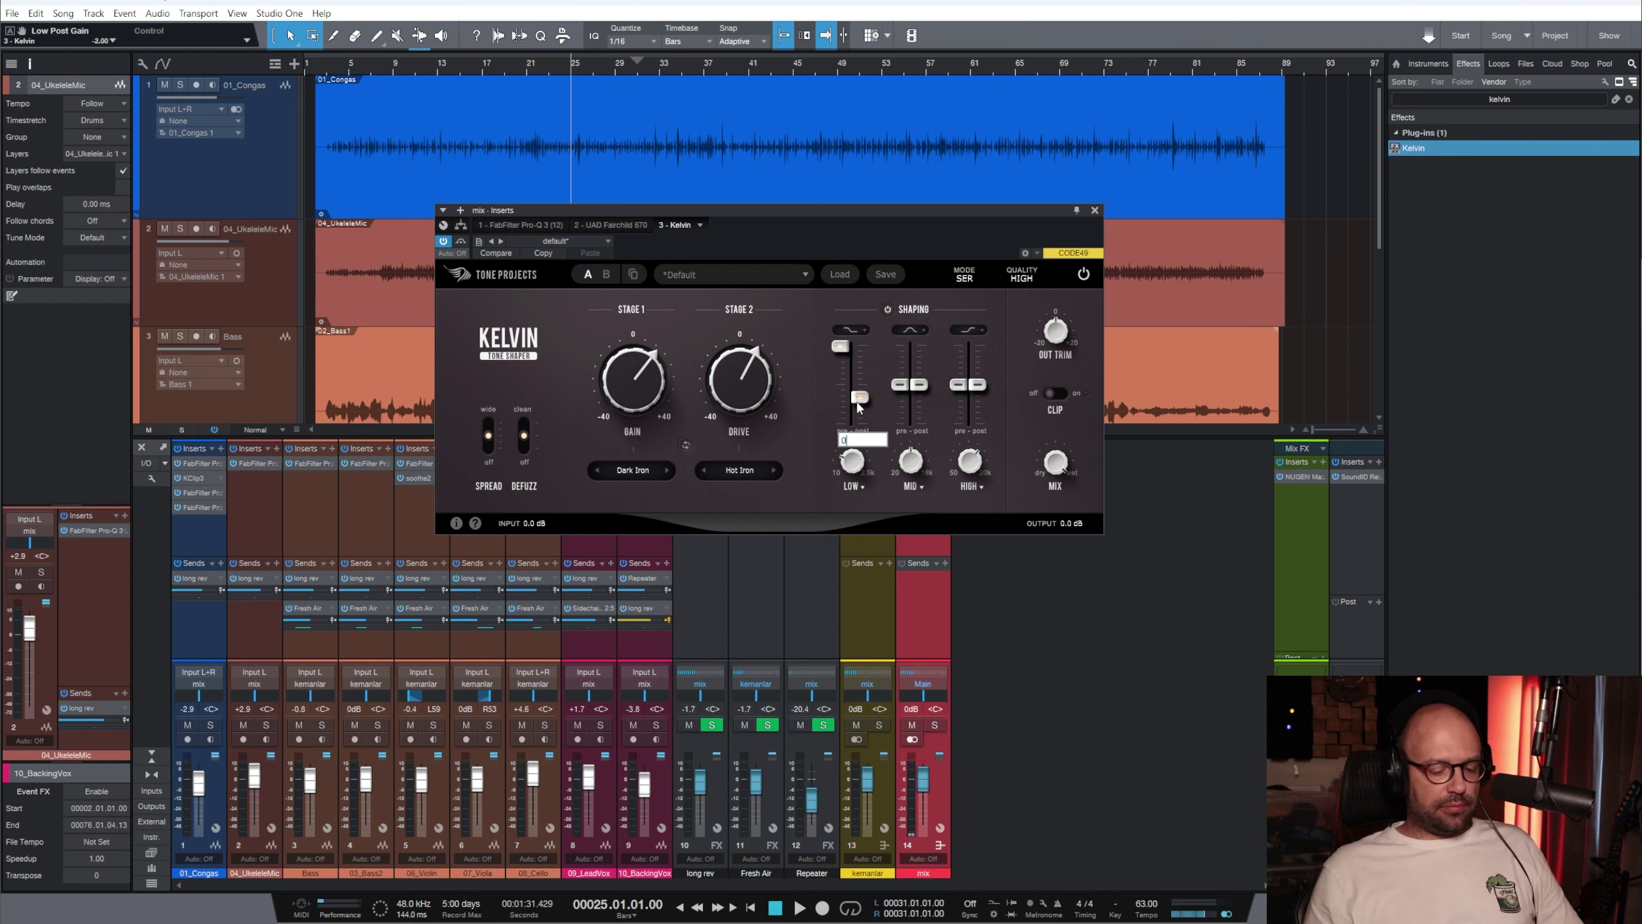
{"action": "key", "text": "Return"}
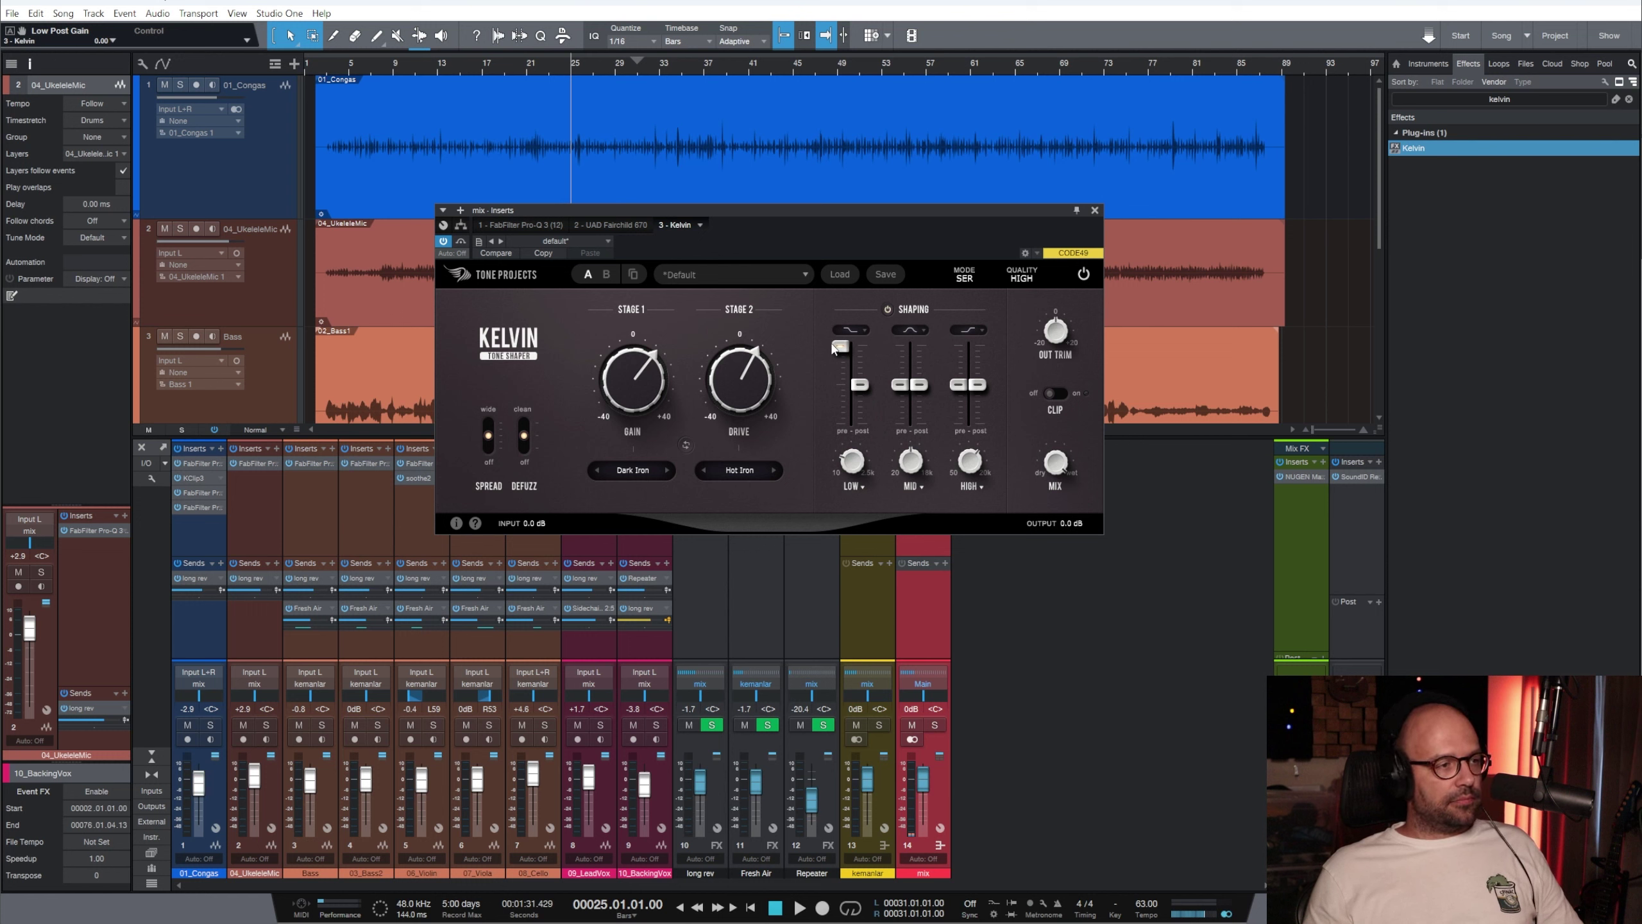
{"action": "double_click", "coordinate": [835, 349]}
{"action": "key", "text": "Return"}
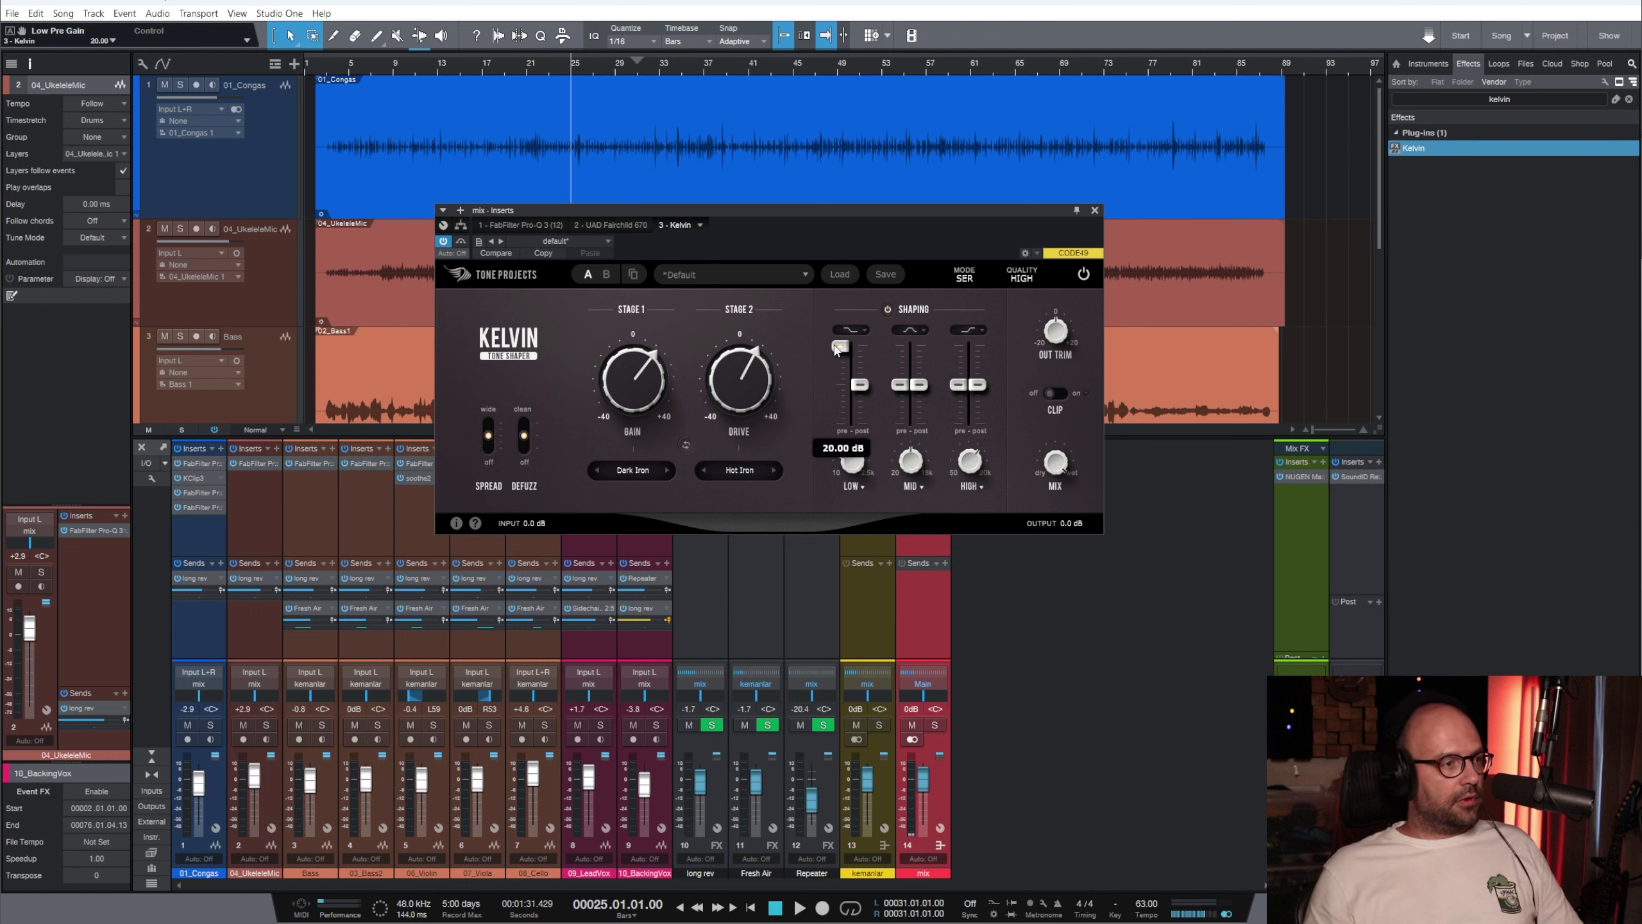
{"action": "left_click_drag", "start_coordinate": [845, 410], "coordinate": [846, 415]}
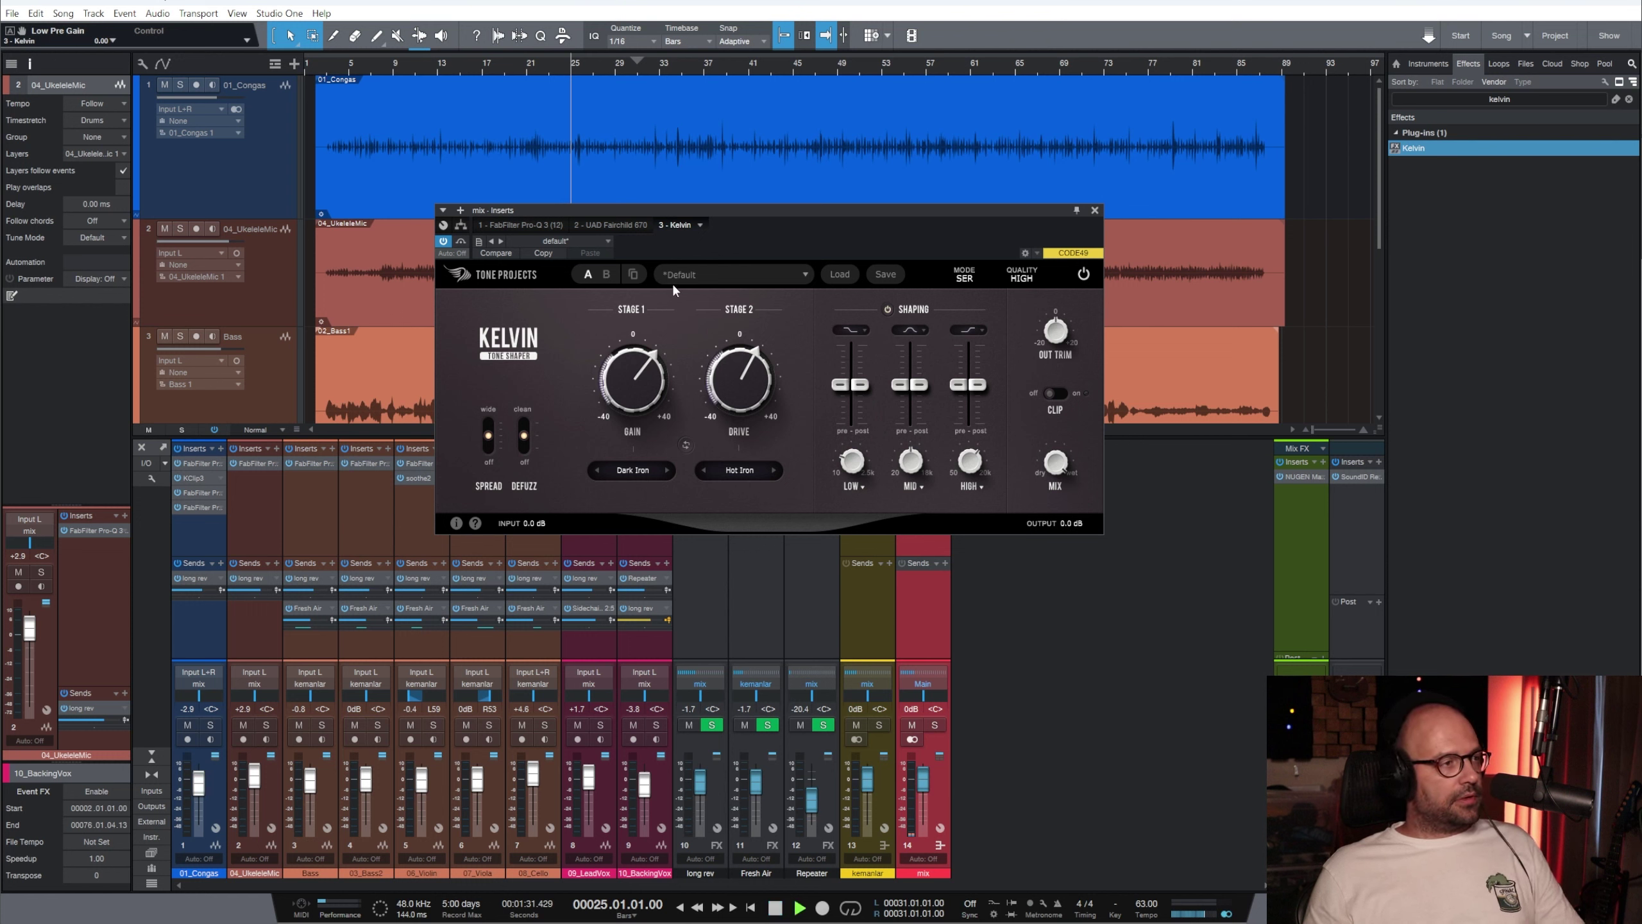
Raise Kelvin's Stage 1 gain and Stage 2 drive further, and boost the mid band's pre gain while adjusting its frequency
{"action": "mouse_move", "coordinate": [635, 393]}
{"action": "left_mouse_down"}
{"action": "mouse_move", "coordinate": [729, 380]}
{"action": "mouse_move", "coordinate": [638, 382]}
{"action": "left_mouse_up"}
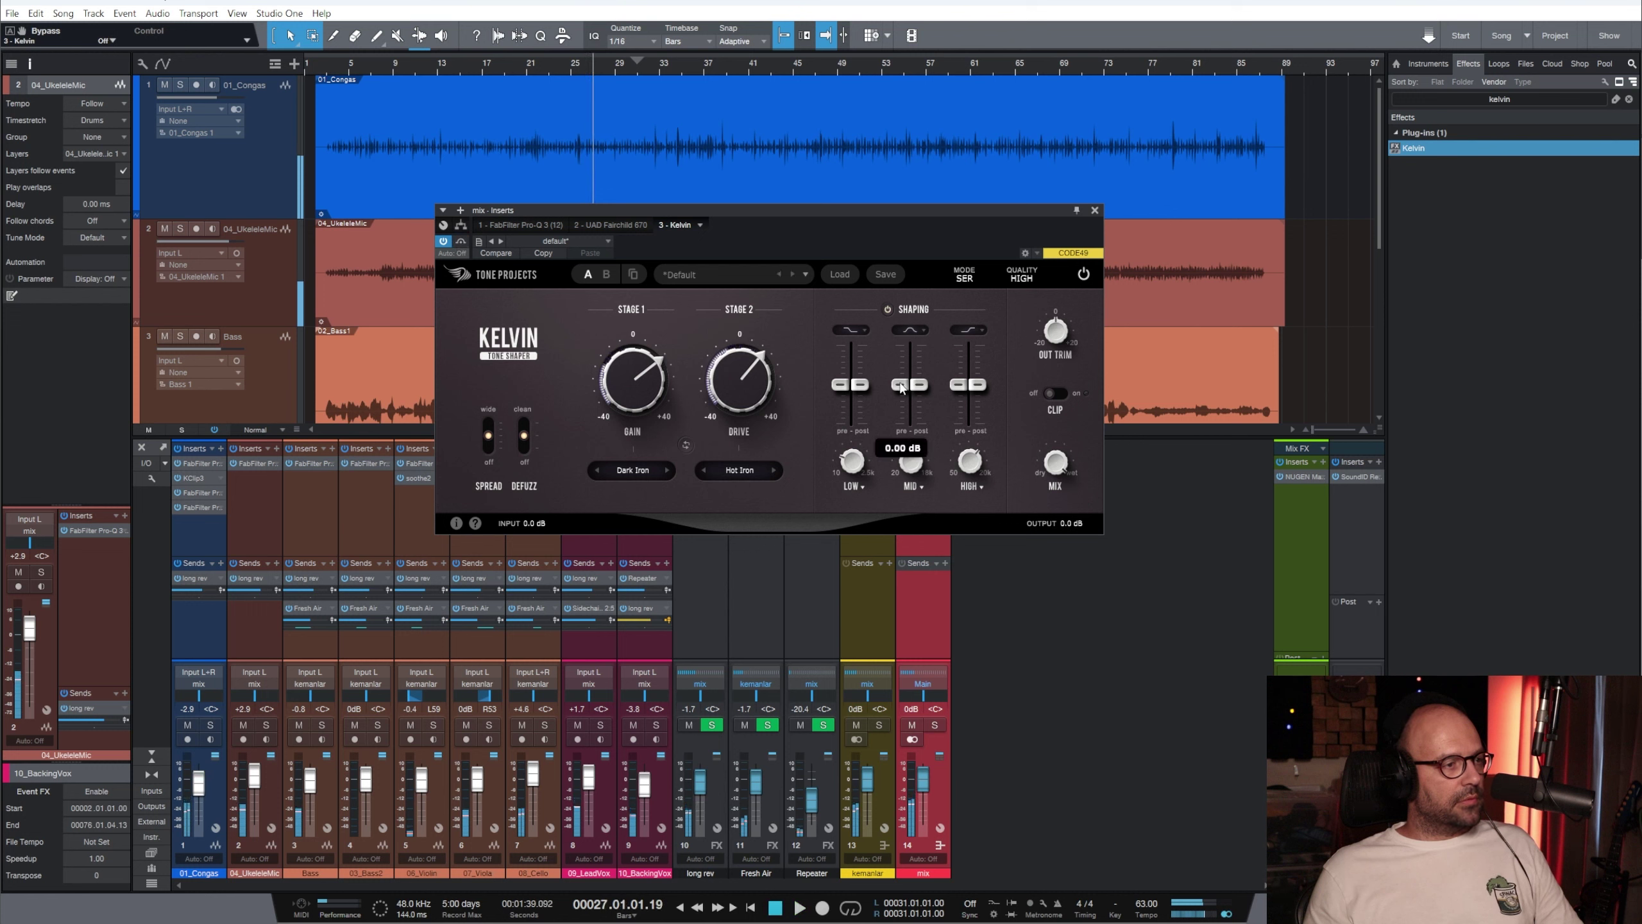
{"action": "left_click_drag", "start_coordinate": [902, 387], "coordinate": [911, 321]}
{"action": "left_click_drag", "start_coordinate": [913, 455], "coordinate": [917, 470]}
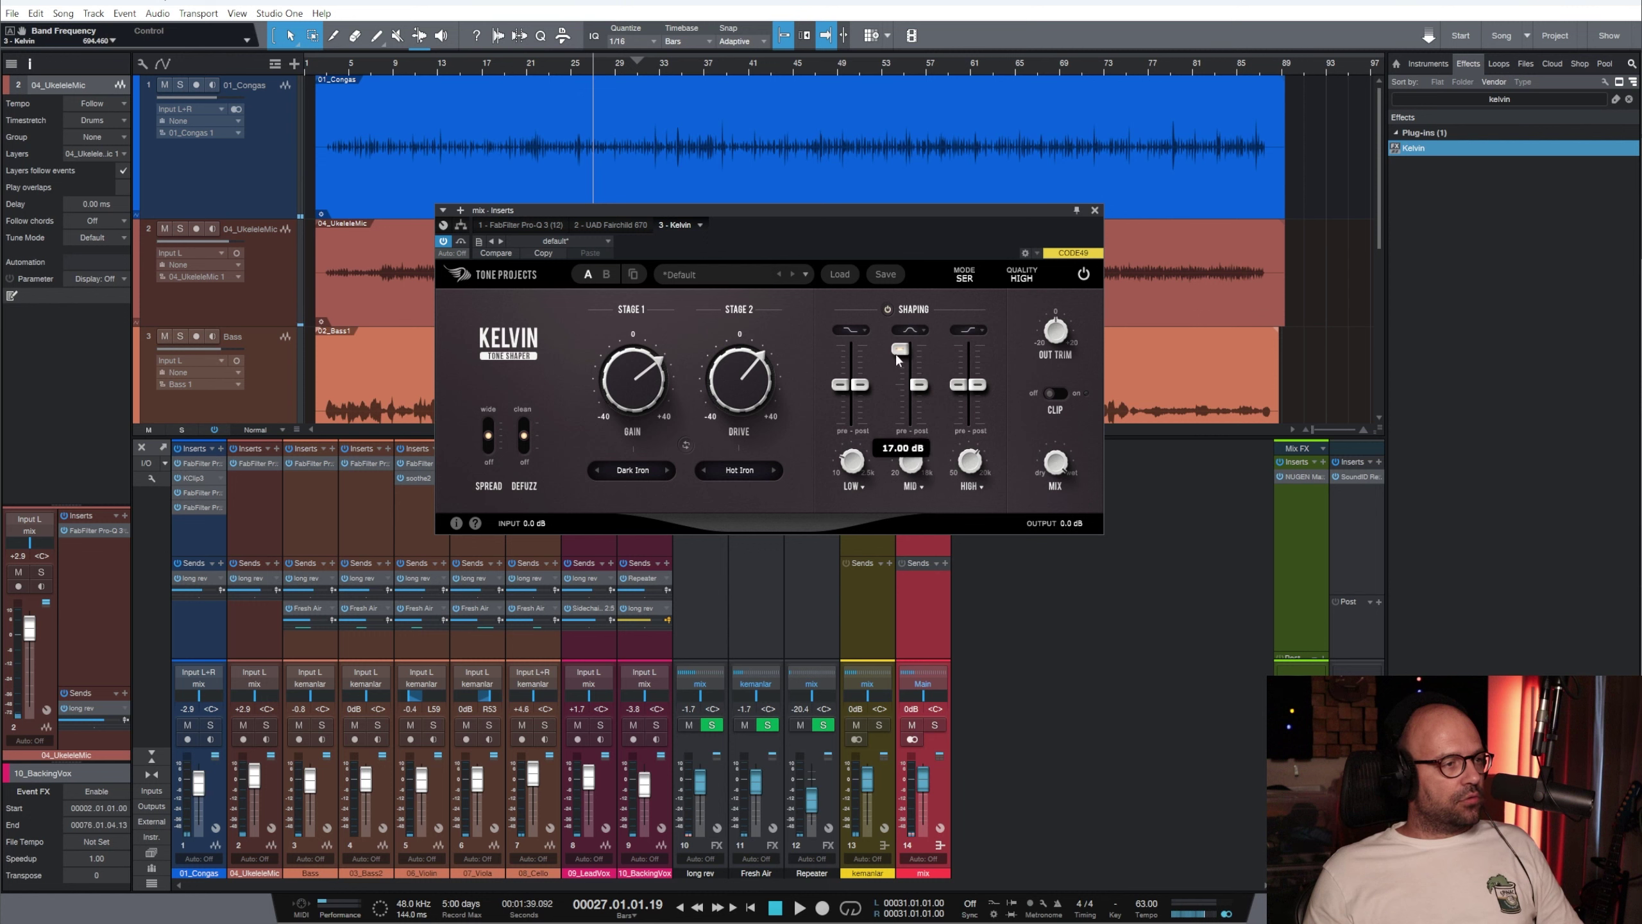
Play from bar 25 and set Kelvin's mid band to -0.25 dB post gain and 3.25 dB pre gain
{"action": "left_click", "coordinate": [572, 66]}
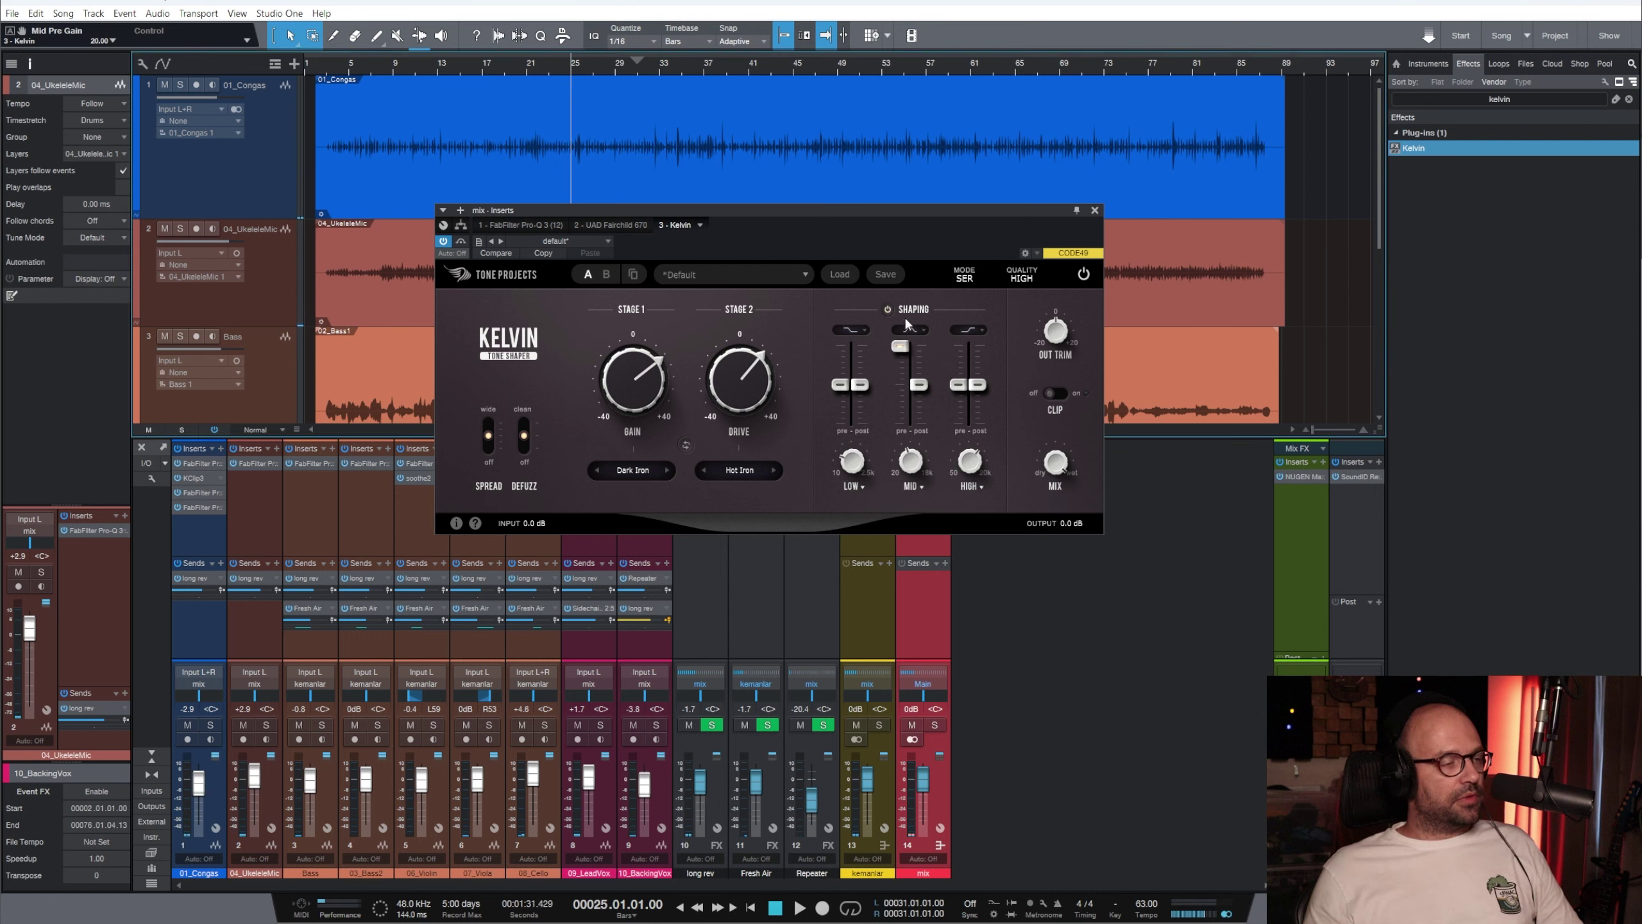
{"action": "key", "text": "space"}
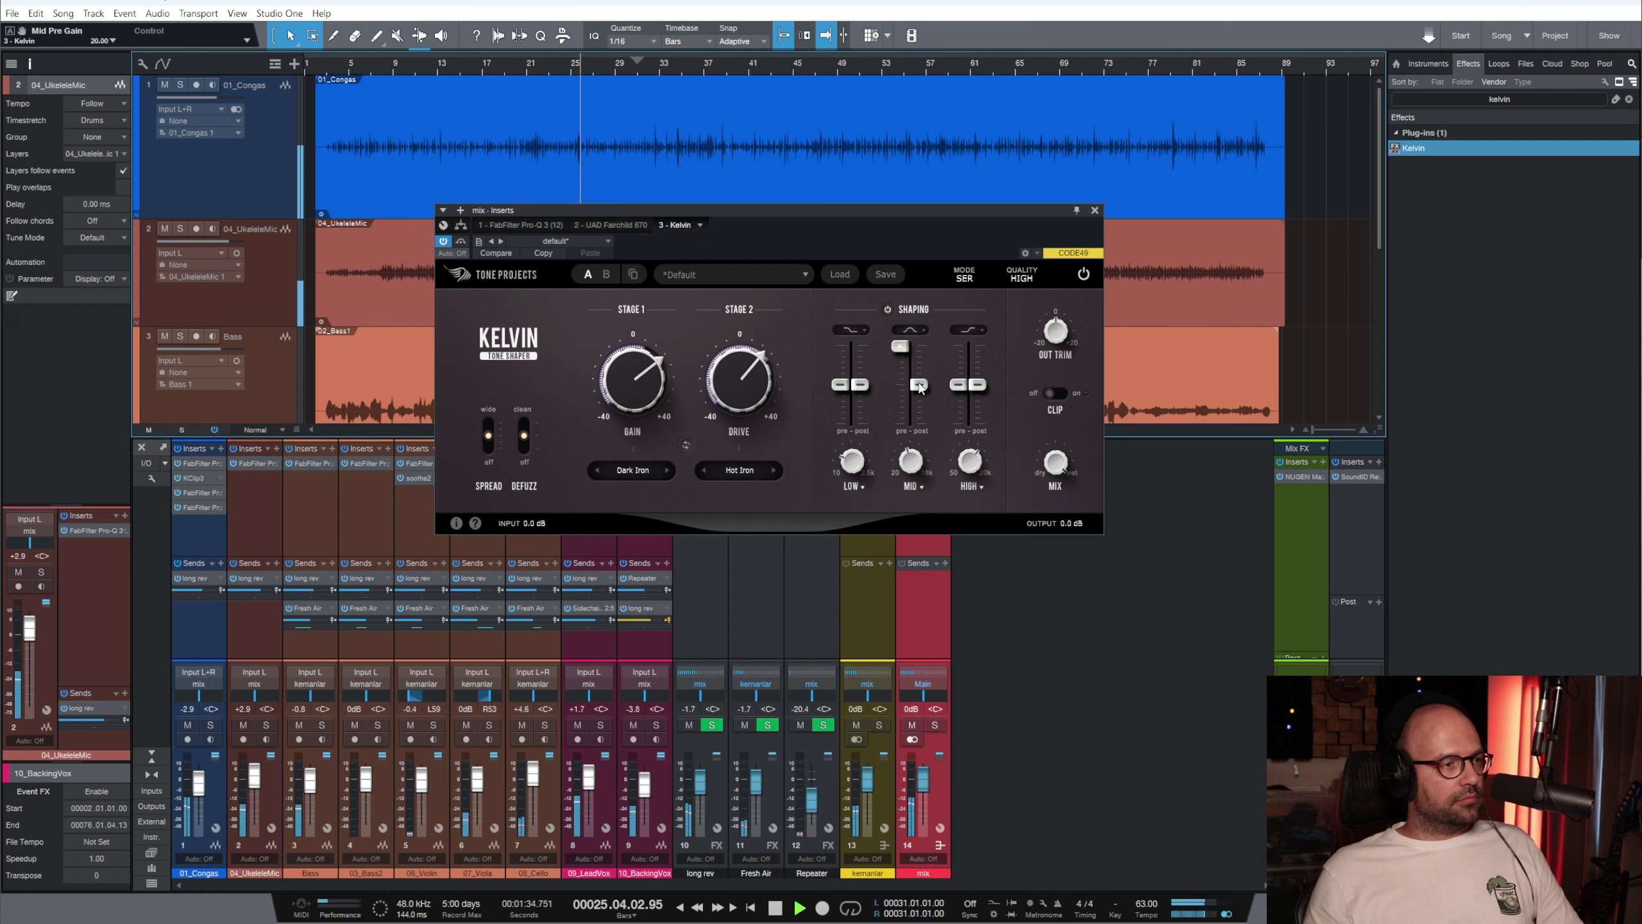
{"action": "left_click_drag", "start_coordinate": [919, 387], "coordinate": [924, 394]}
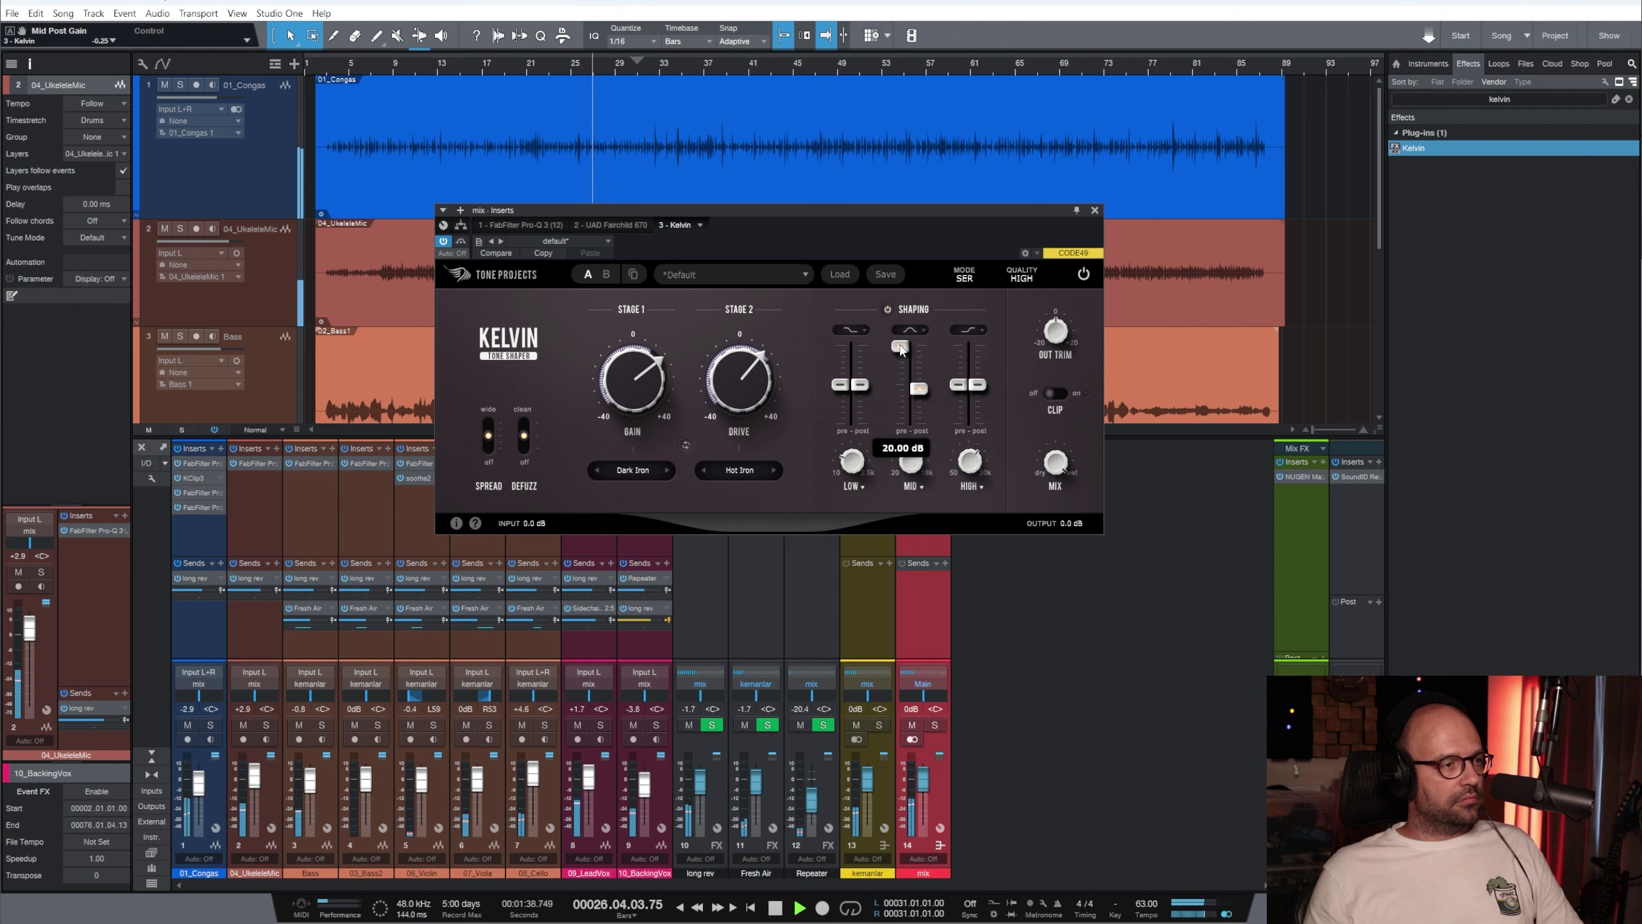
{"action": "left_click_drag", "start_coordinate": [900, 350], "coordinate": [906, 383]}
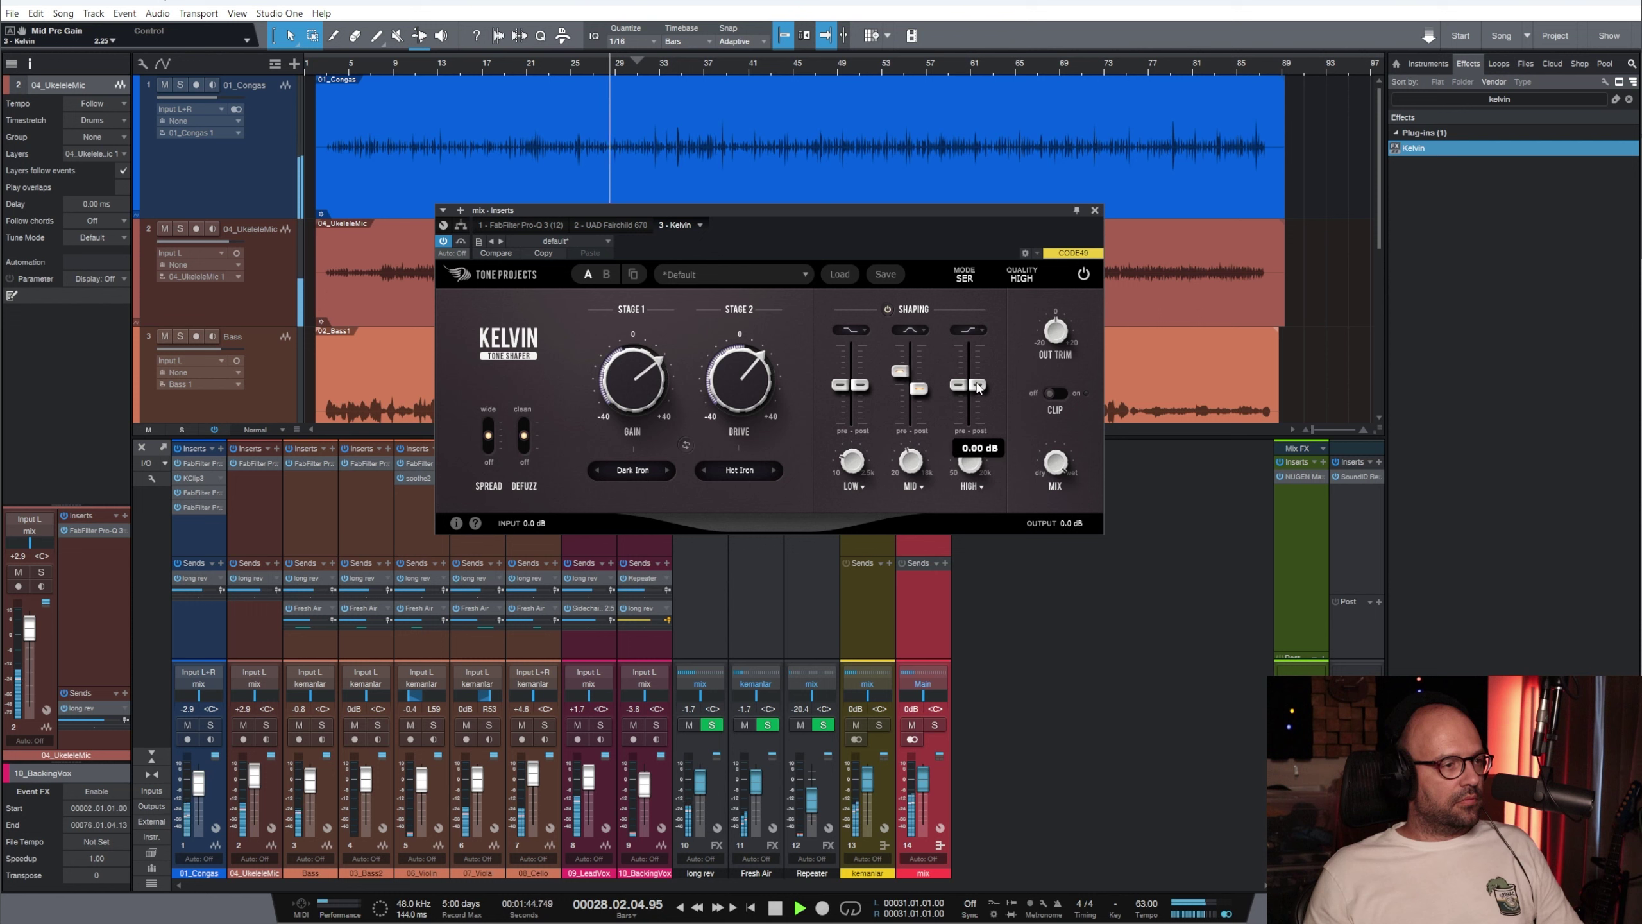
Switch Kelvin's high shaping band to the EQP High filter and set its post gain to 0.50 dB
{"action": "left_click_drag", "start_coordinate": [978, 385], "coordinate": [981, 381]}
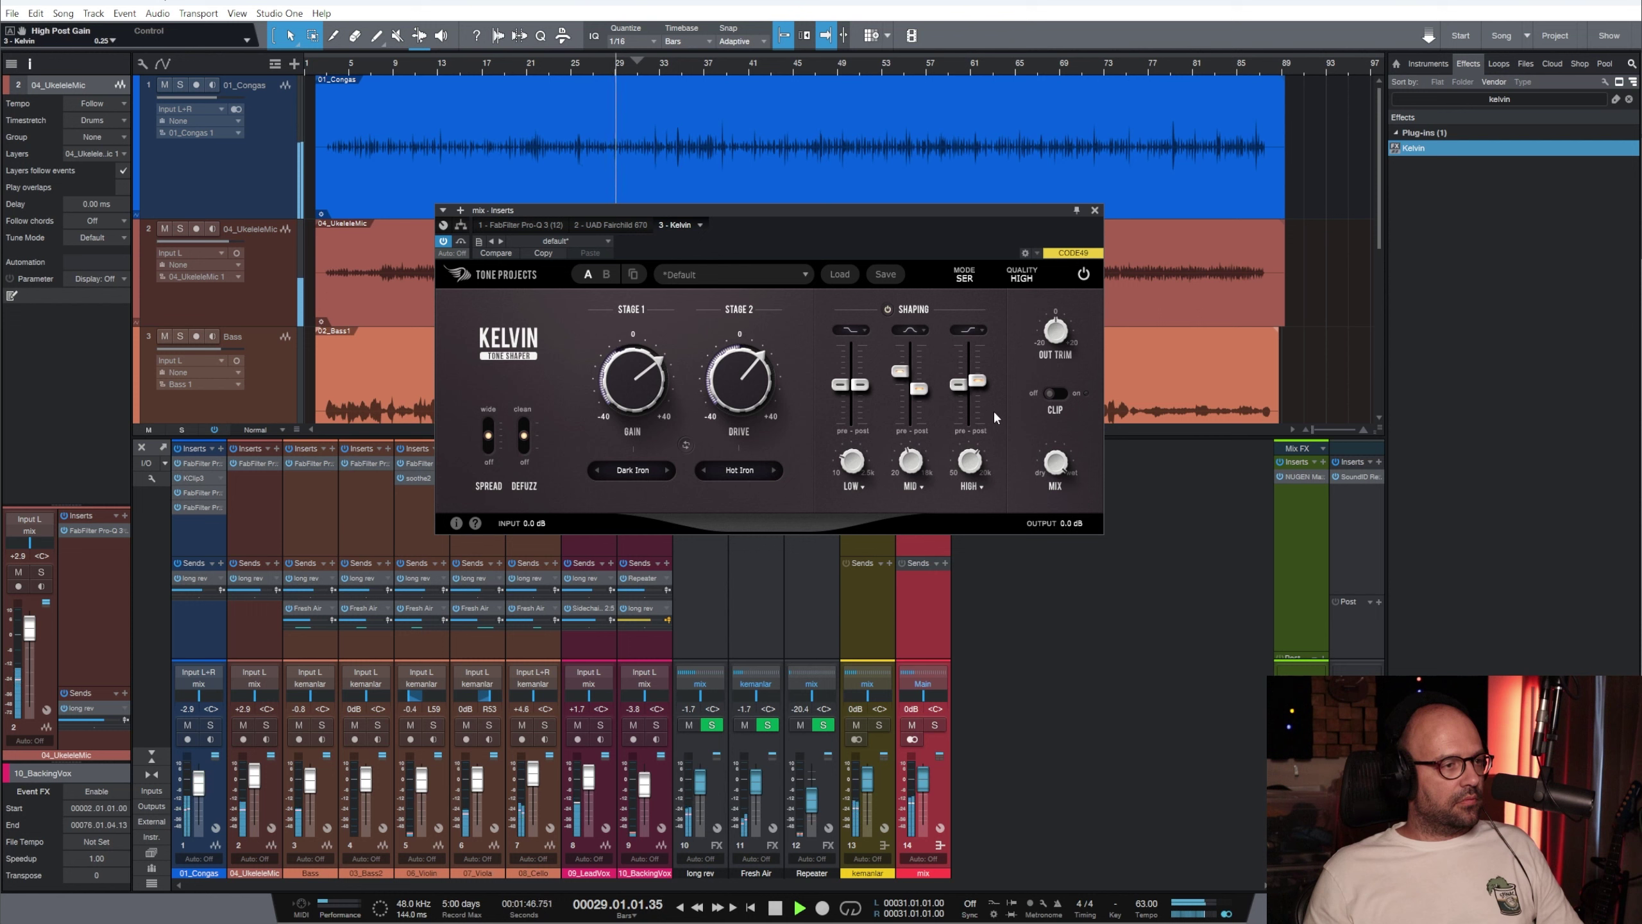
{"action": "left_click", "coordinate": [972, 485]}
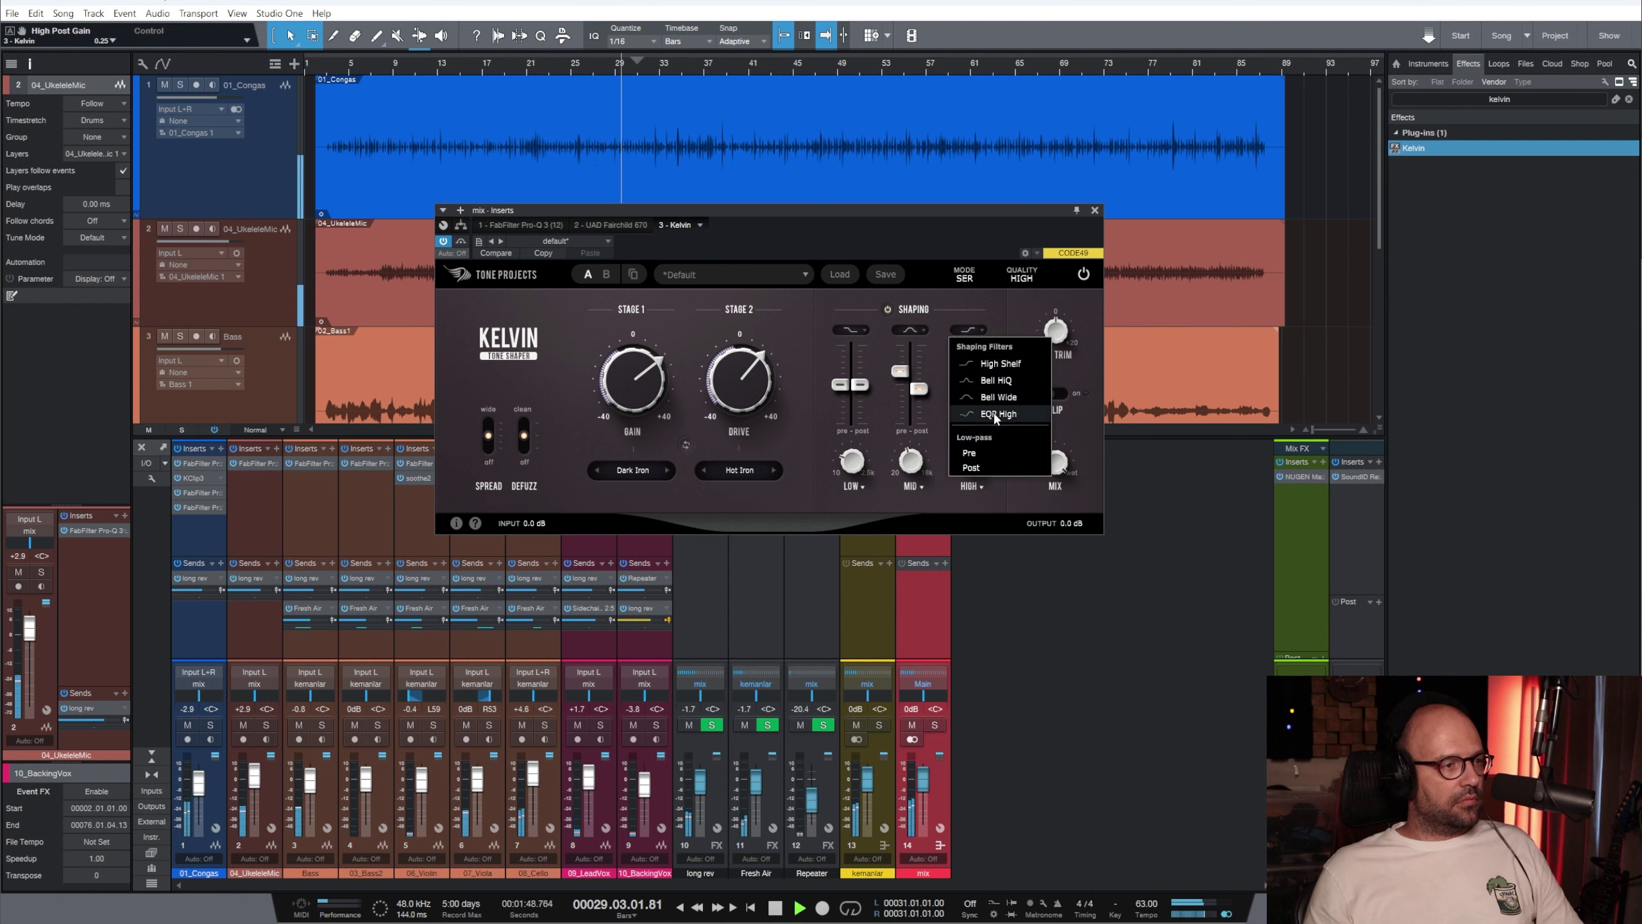
{"action": "left_click", "coordinate": [992, 412]}
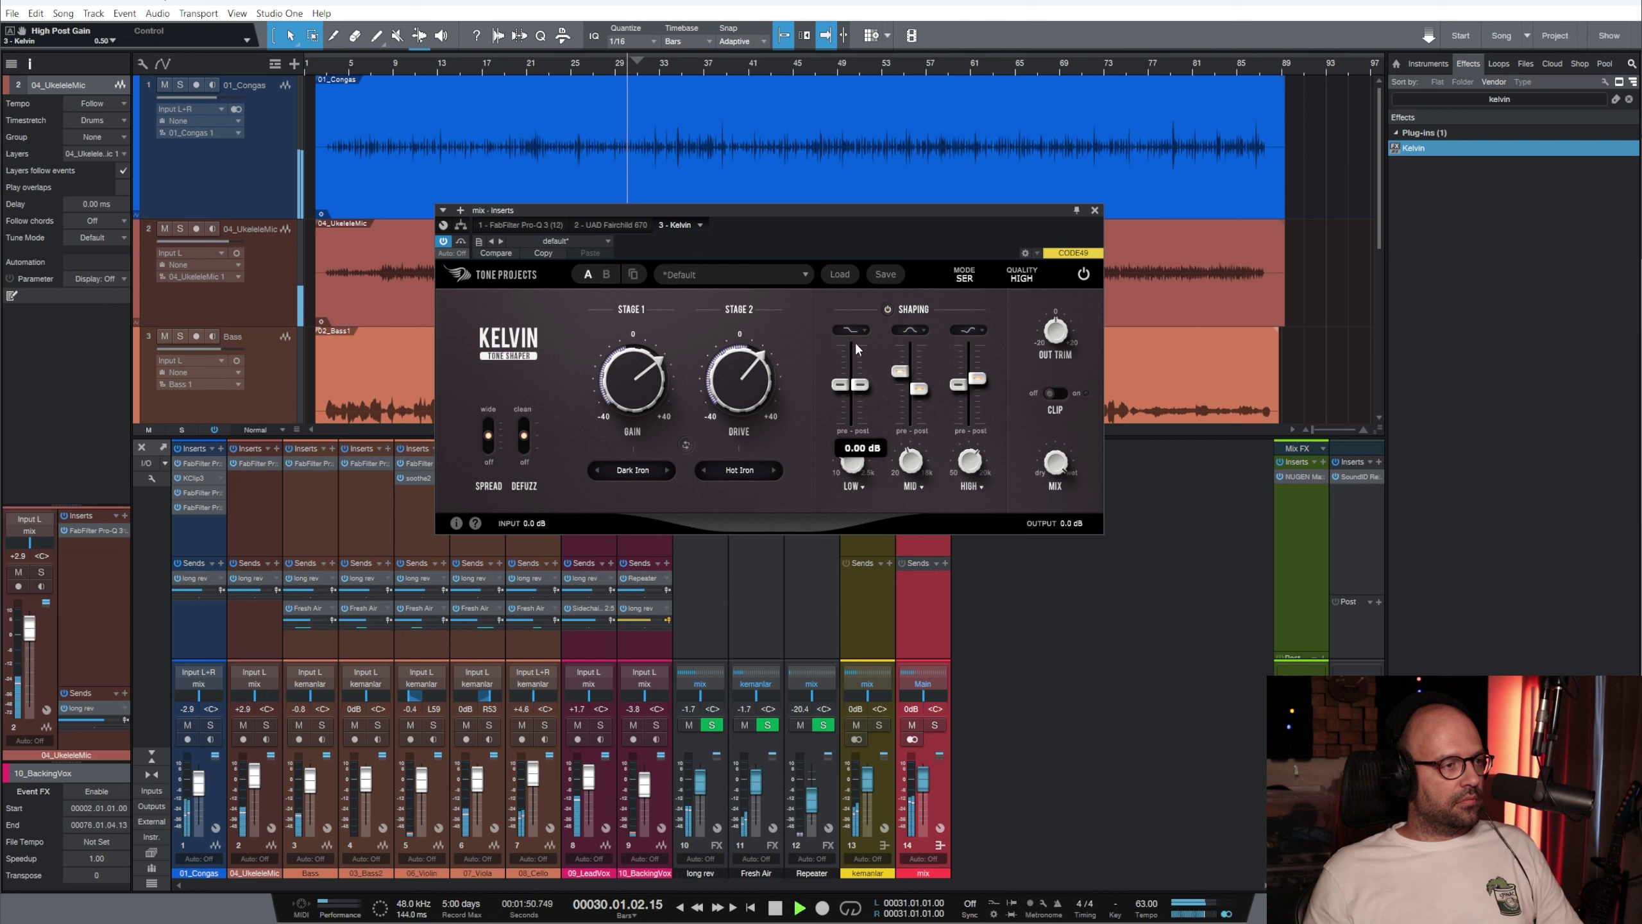
Change the filter type of Kelvin's low shaping band and set its post gain to 0.75 dB
{"action": "left_click", "coordinate": [853, 486]}
{"action": "left_click", "coordinate": [847, 387]}
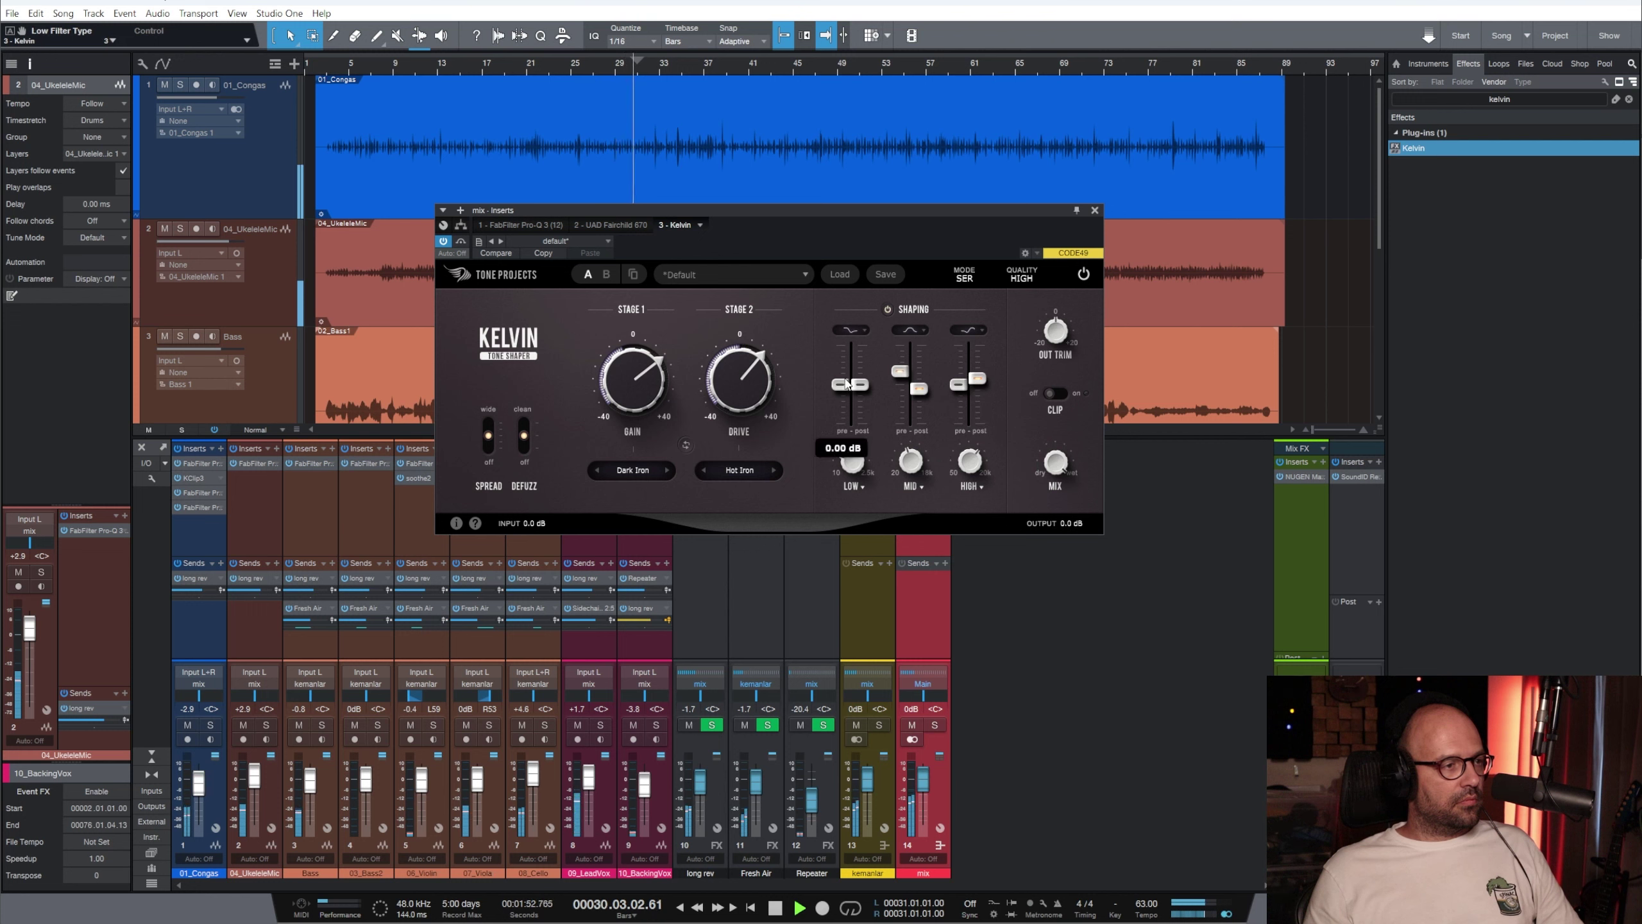
{"action": "left_click_drag", "start_coordinate": [864, 378], "coordinate": [864, 375]}
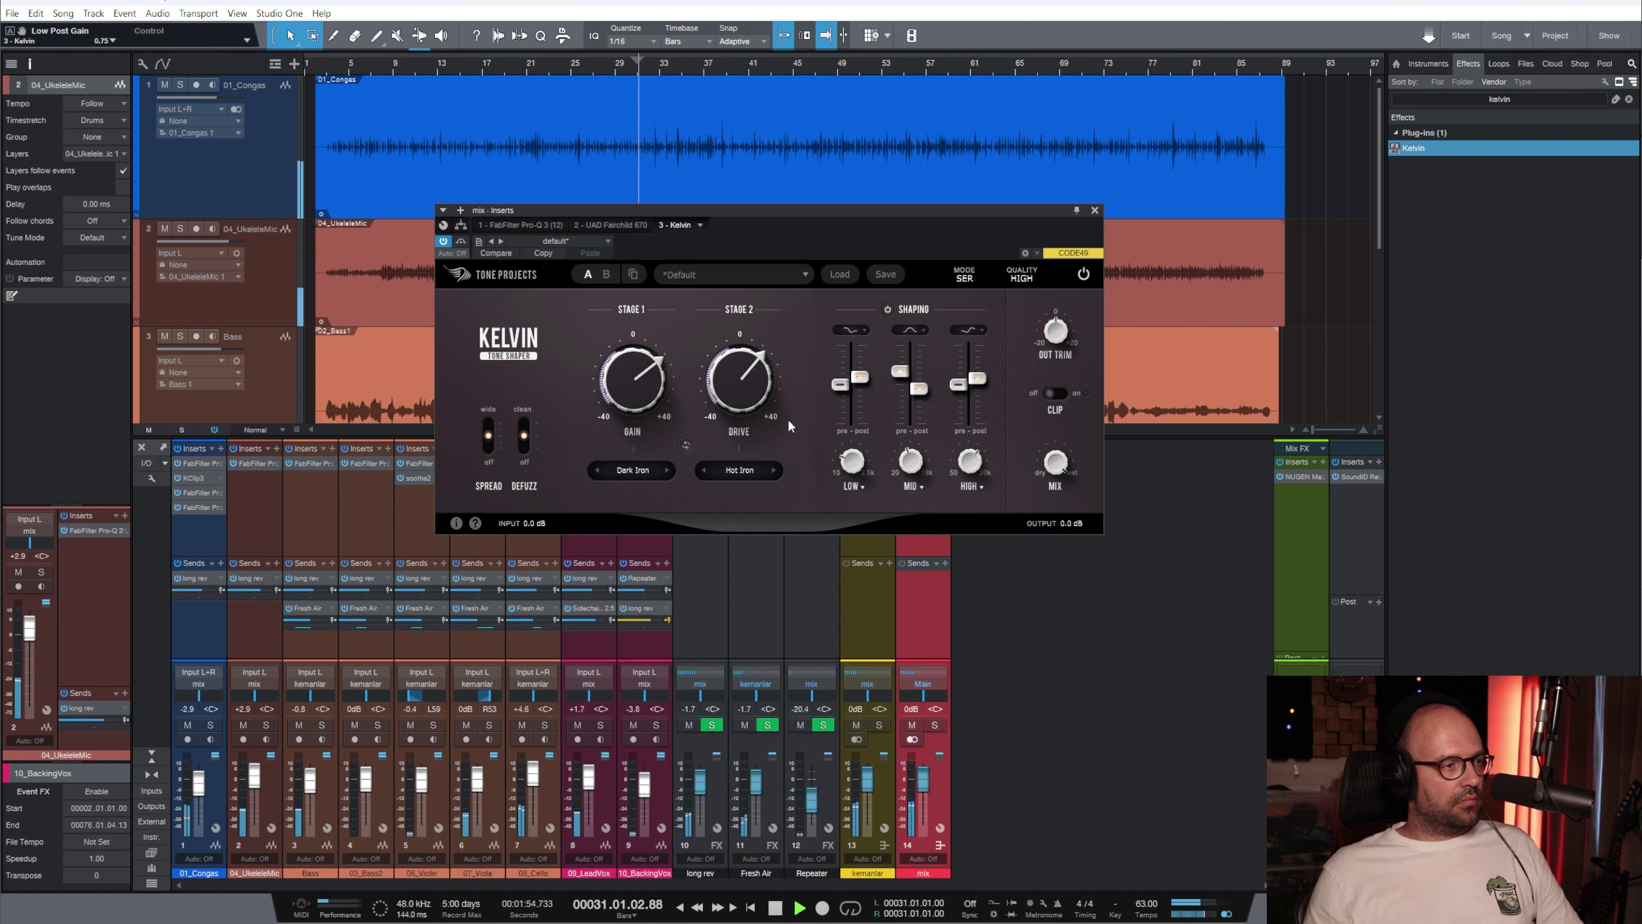
Search the effects for "limit", insert Limitless after Kelvin on the mix bus and set its threshold to -4.2 dB
{"action": "left_click", "coordinate": [1095, 210]}
{"action": "left_click", "coordinate": [1551, 100]}
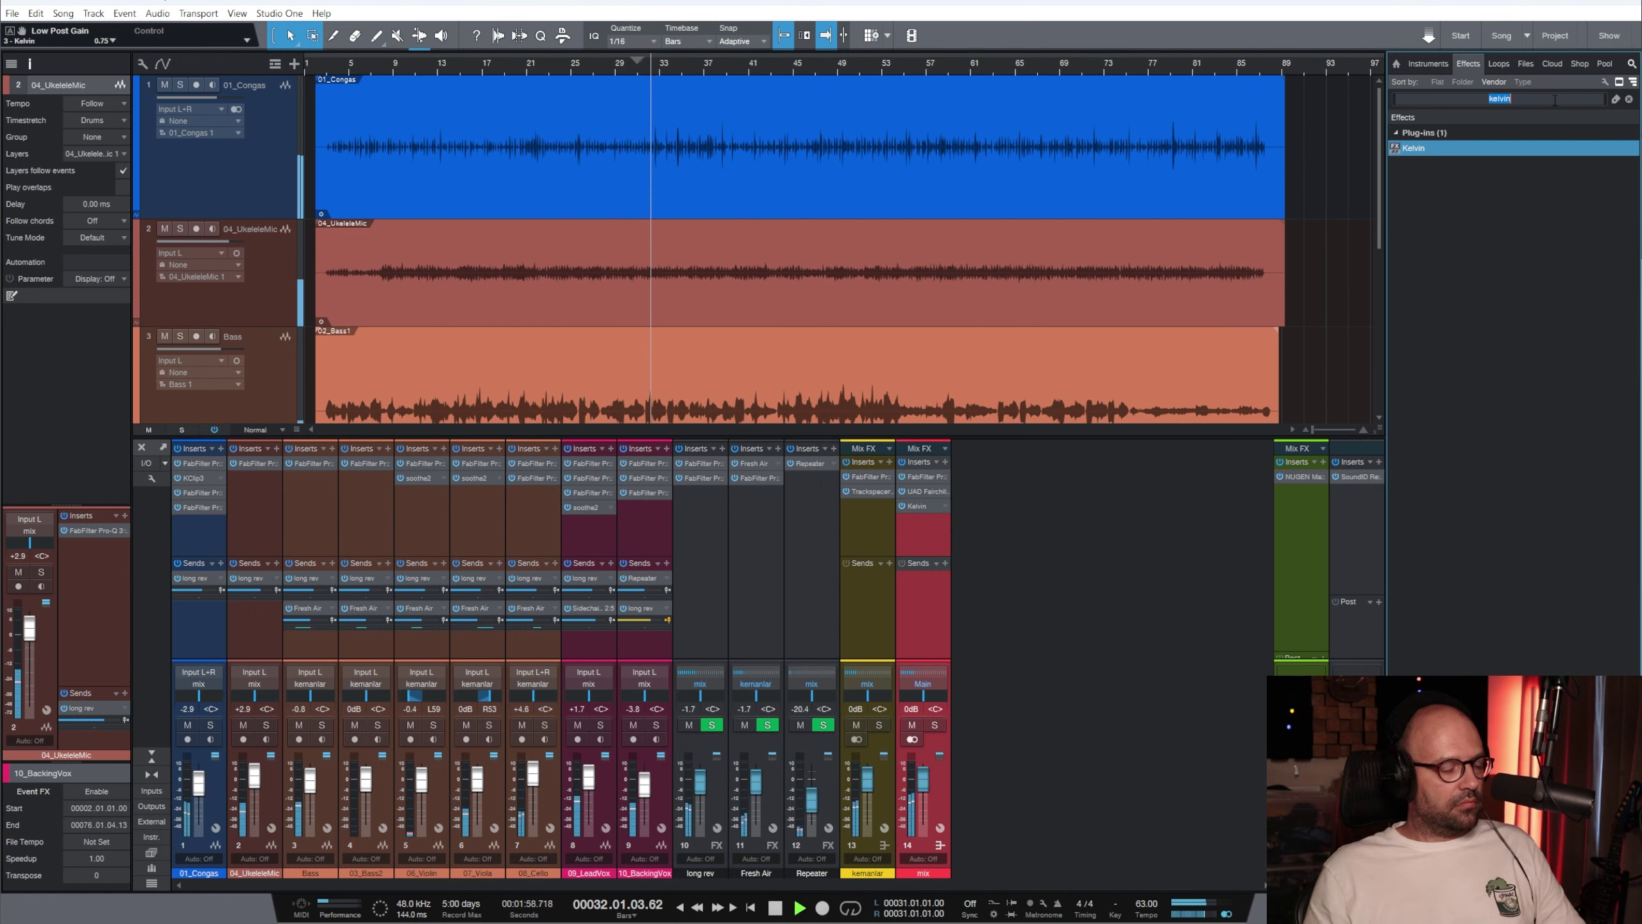
{"action": "type", "text": "limit"}
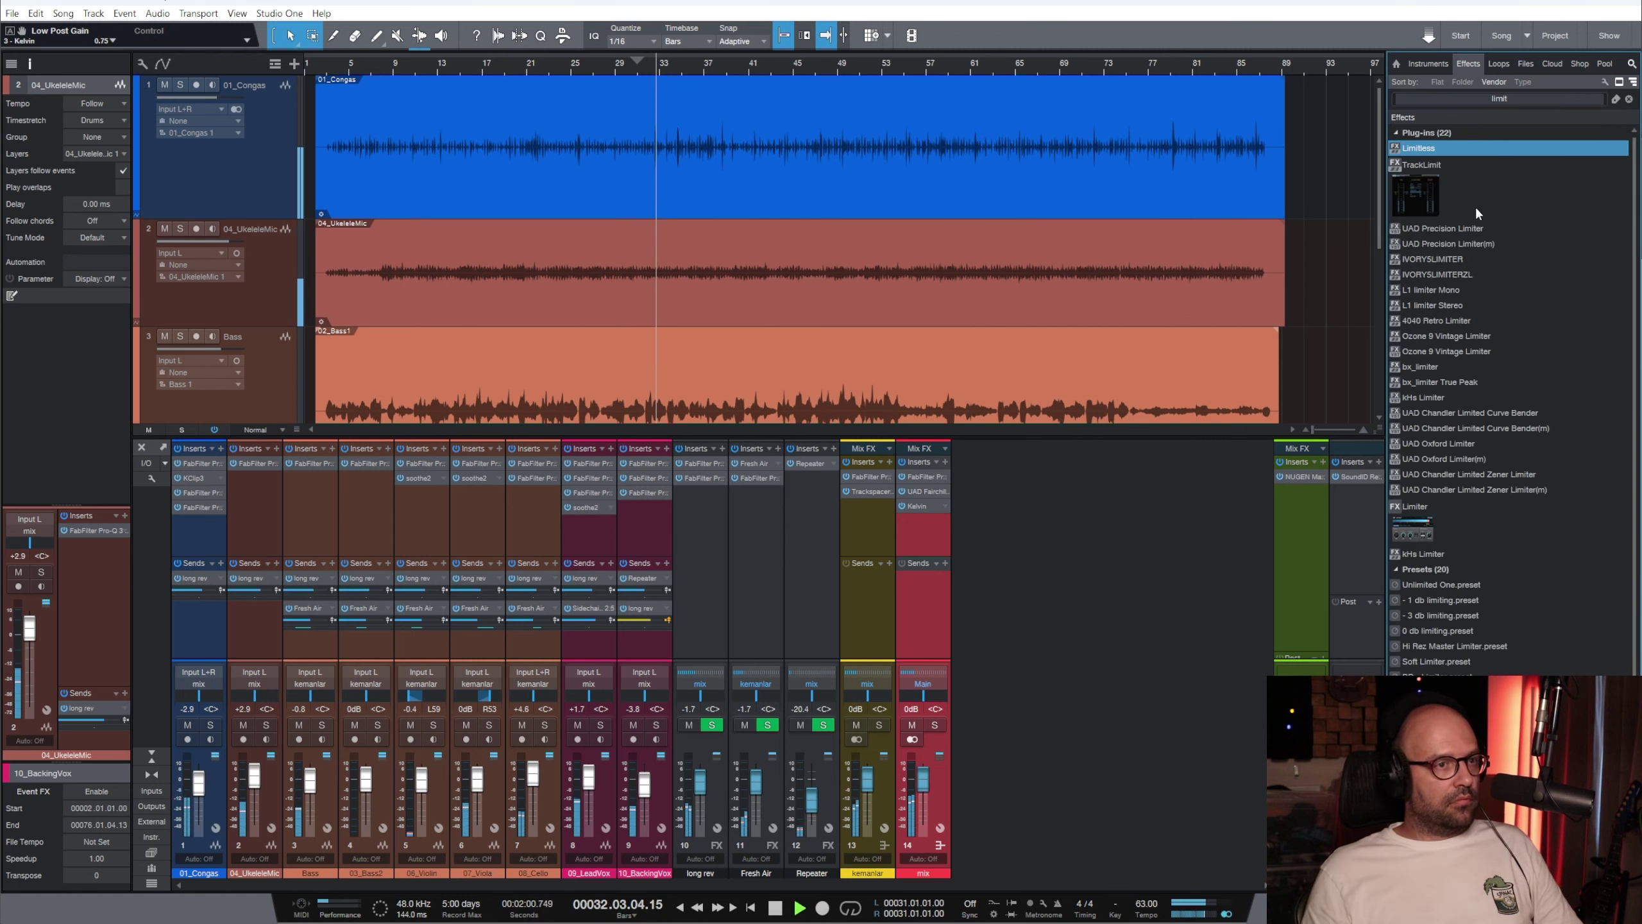
{"action": "left_click_drag", "start_coordinate": [1418, 148], "coordinate": [925, 536]}
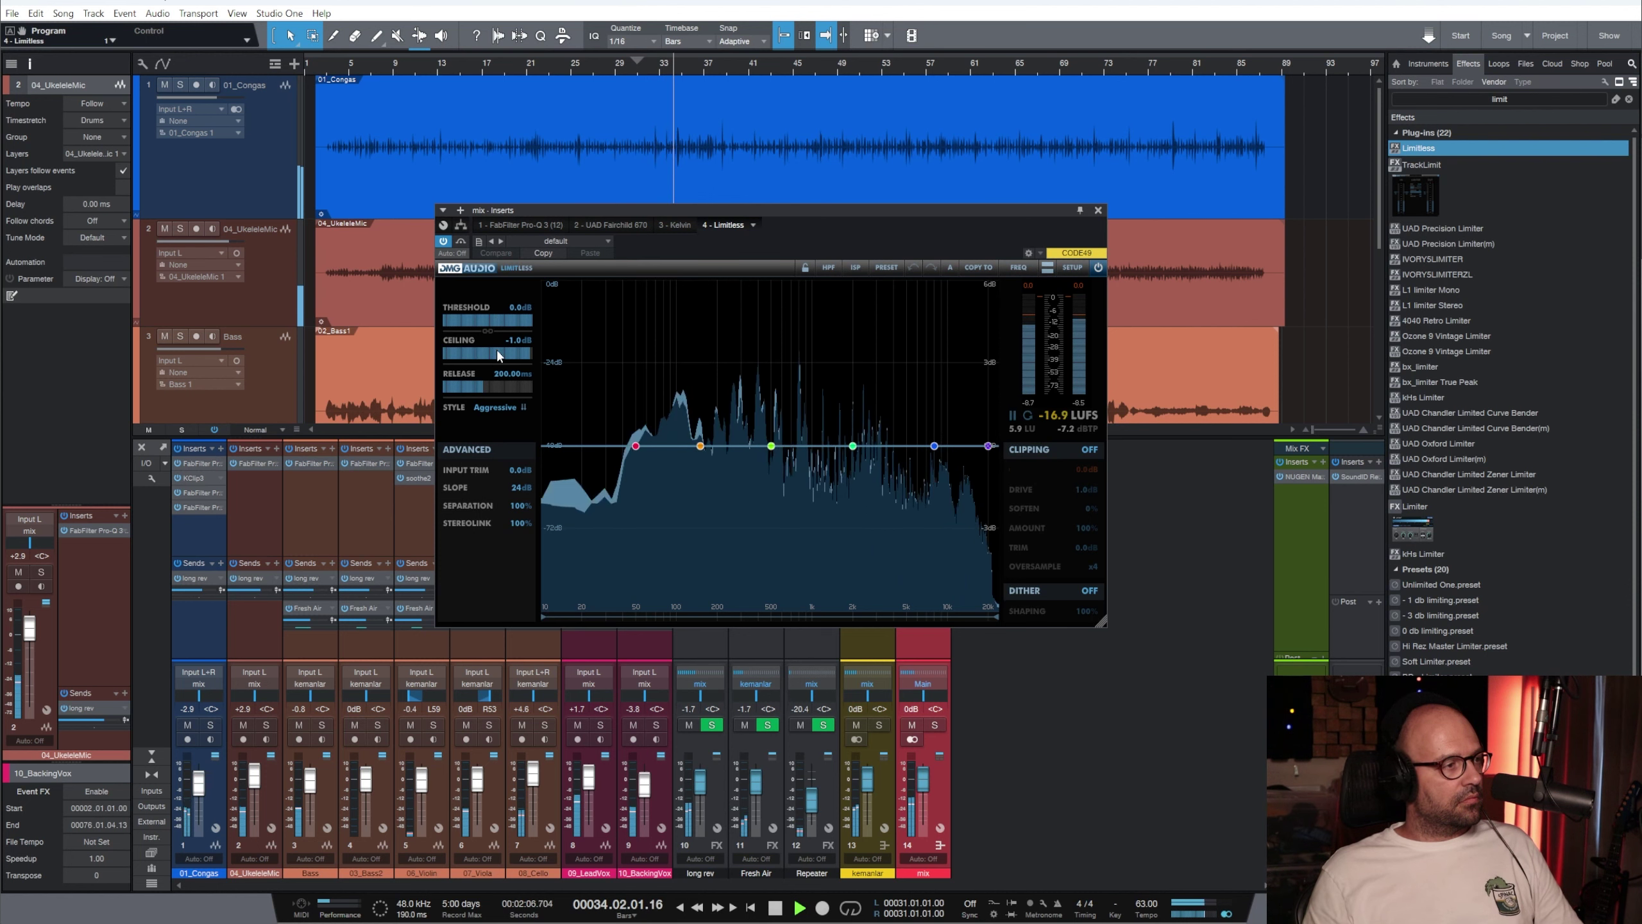
{"action": "left_click_drag", "start_coordinate": [493, 323], "coordinate": [485, 323]}
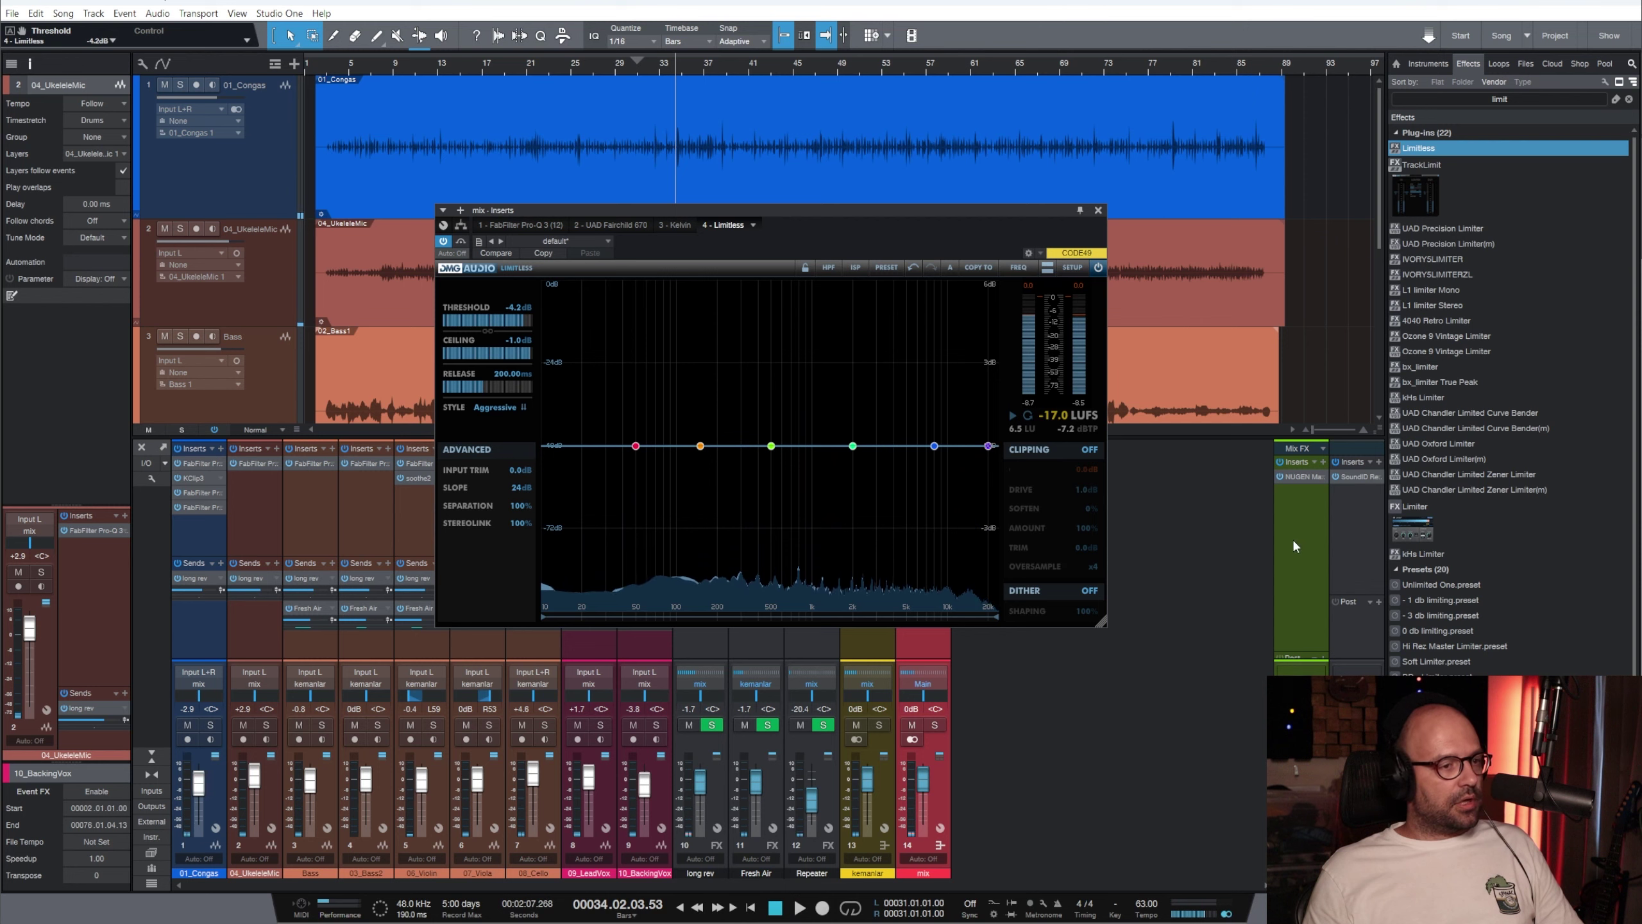
Play from bar 33 and check the main output's loudness in NUGEN MasterCheck after resetting its loudness reading
{"action": "left_click", "coordinate": [1298, 476]}
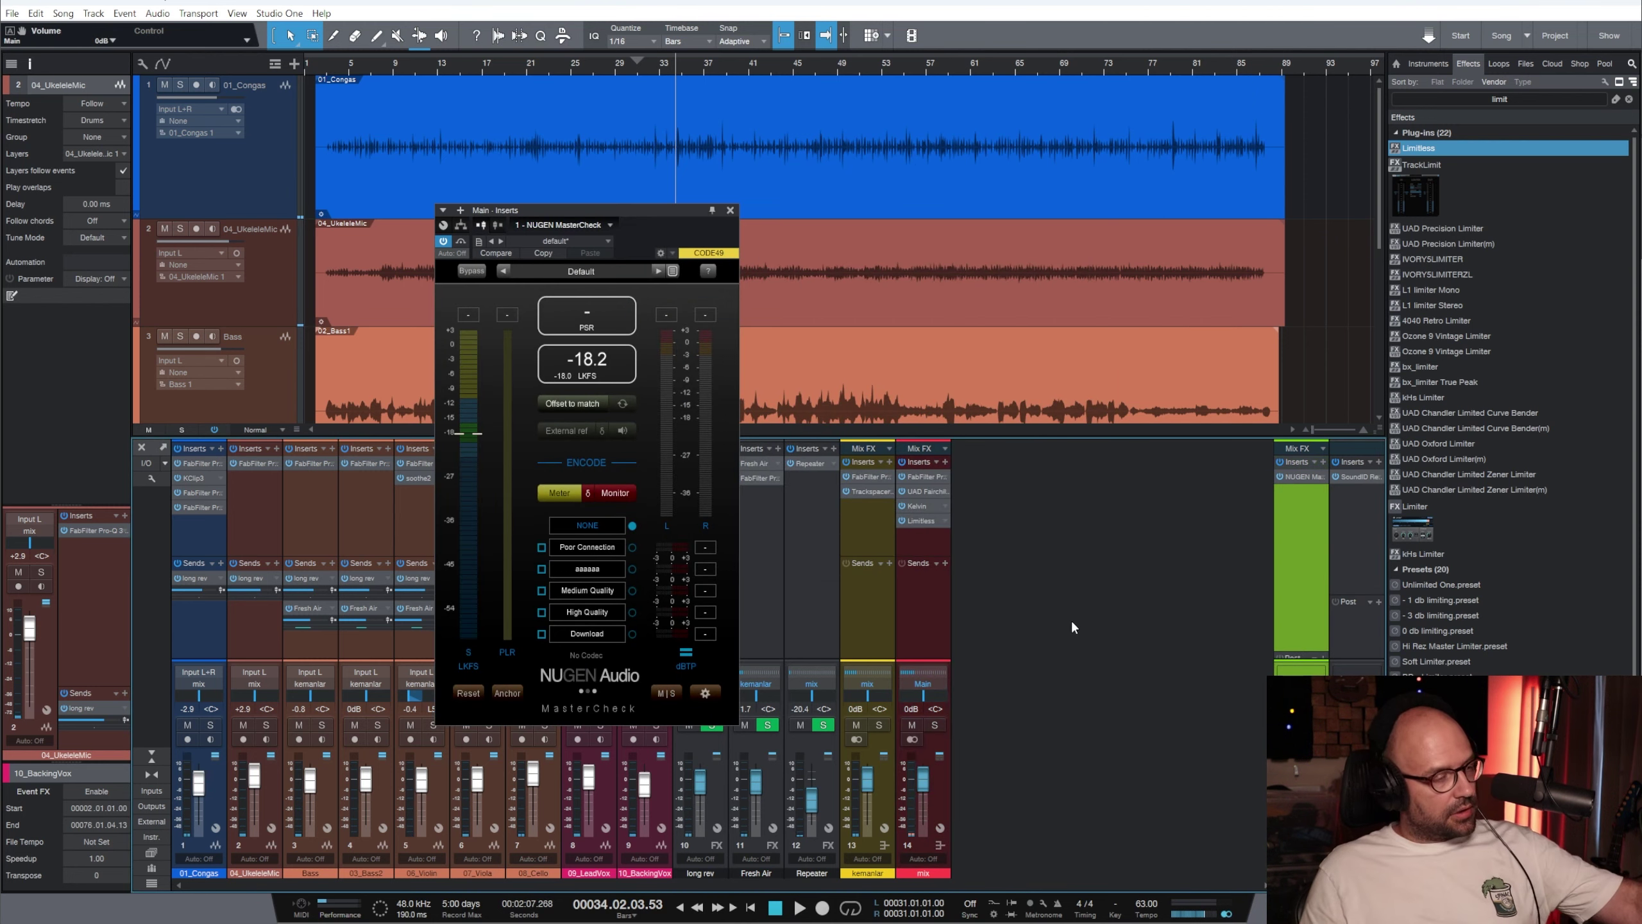
{"action": "key", "text": "space"}
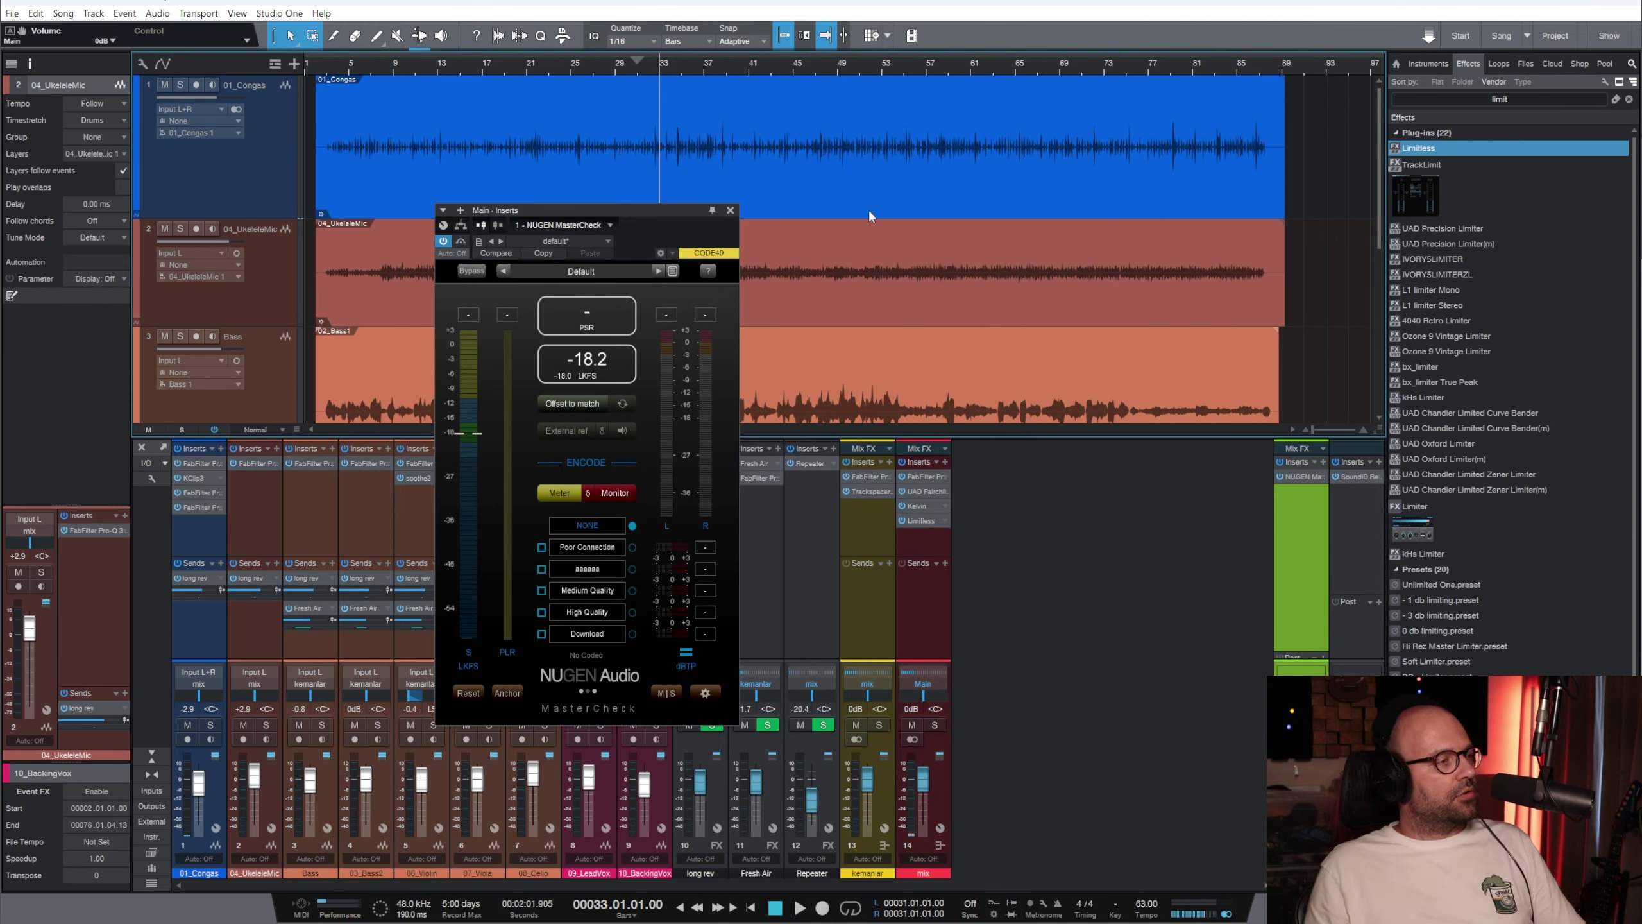
{"action": "left_click", "coordinate": [591, 383]}
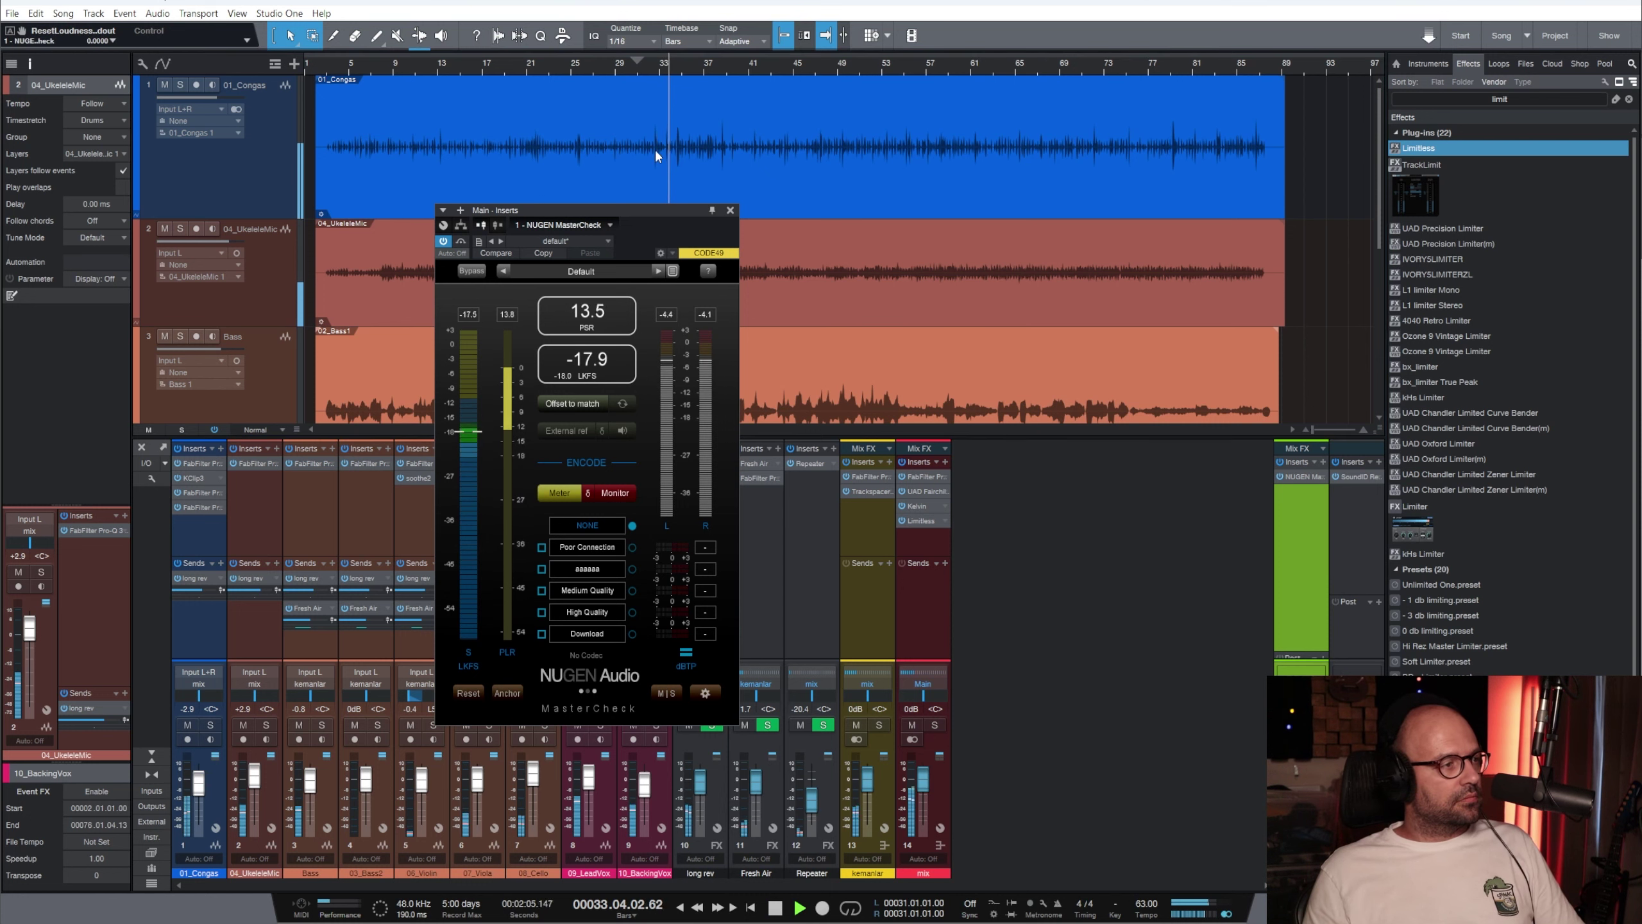
Set the Limitless threshold on the mix bus to -6.2 dB while playing the section from bar 47
{"action": "left_click", "coordinate": [925, 520]}
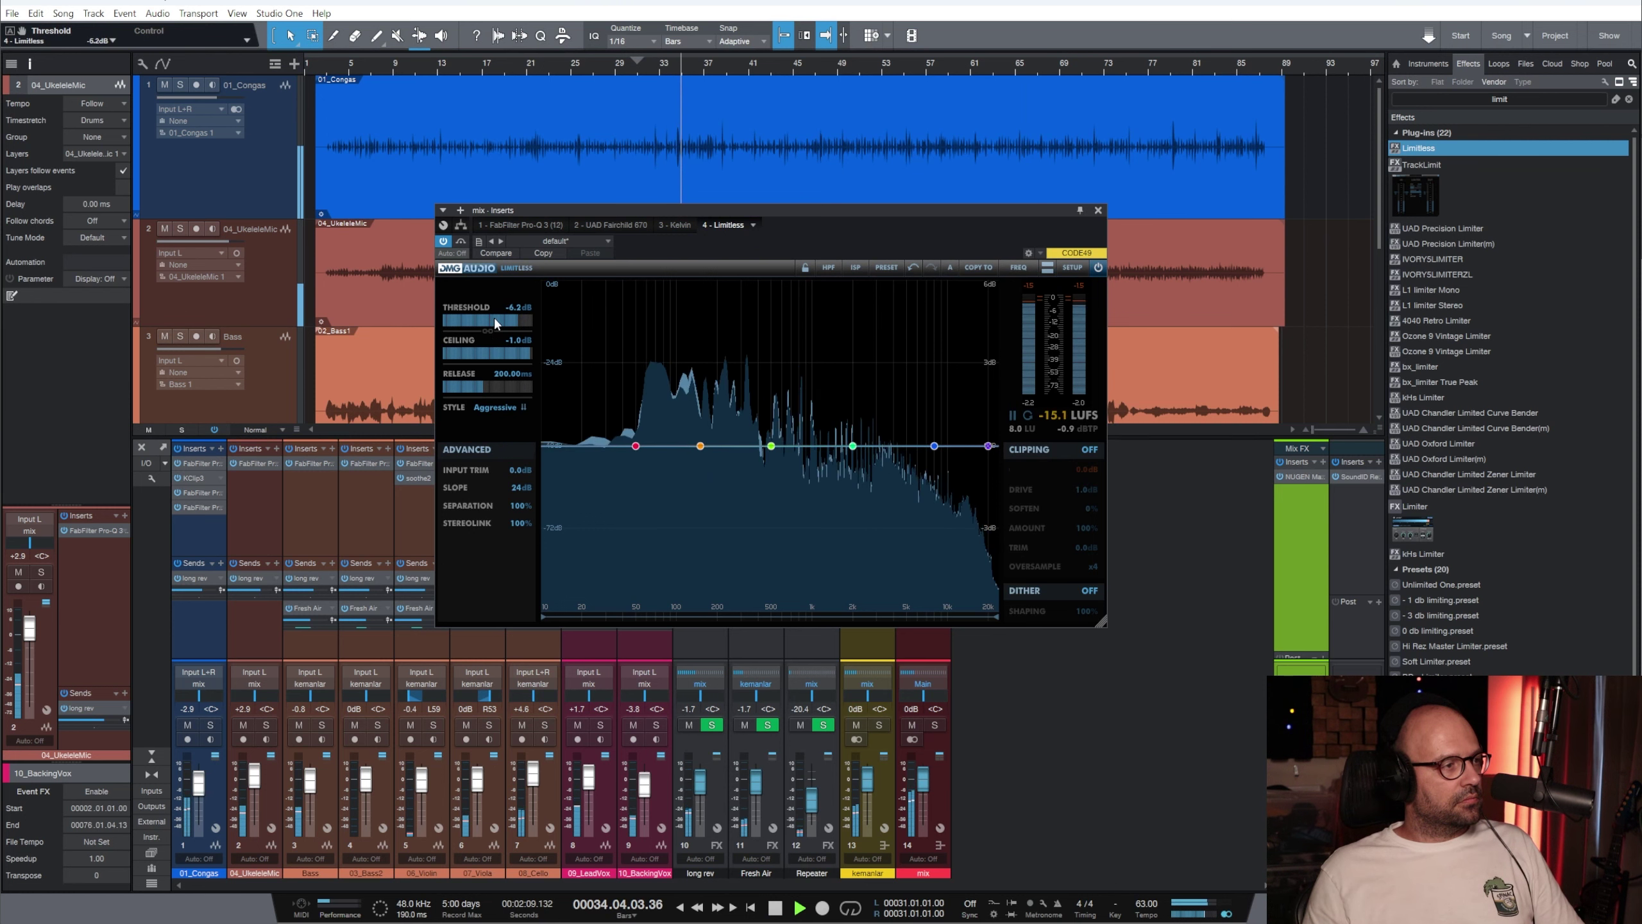
{"action": "left_click_drag", "start_coordinate": [494, 318], "coordinate": [500, 336]}
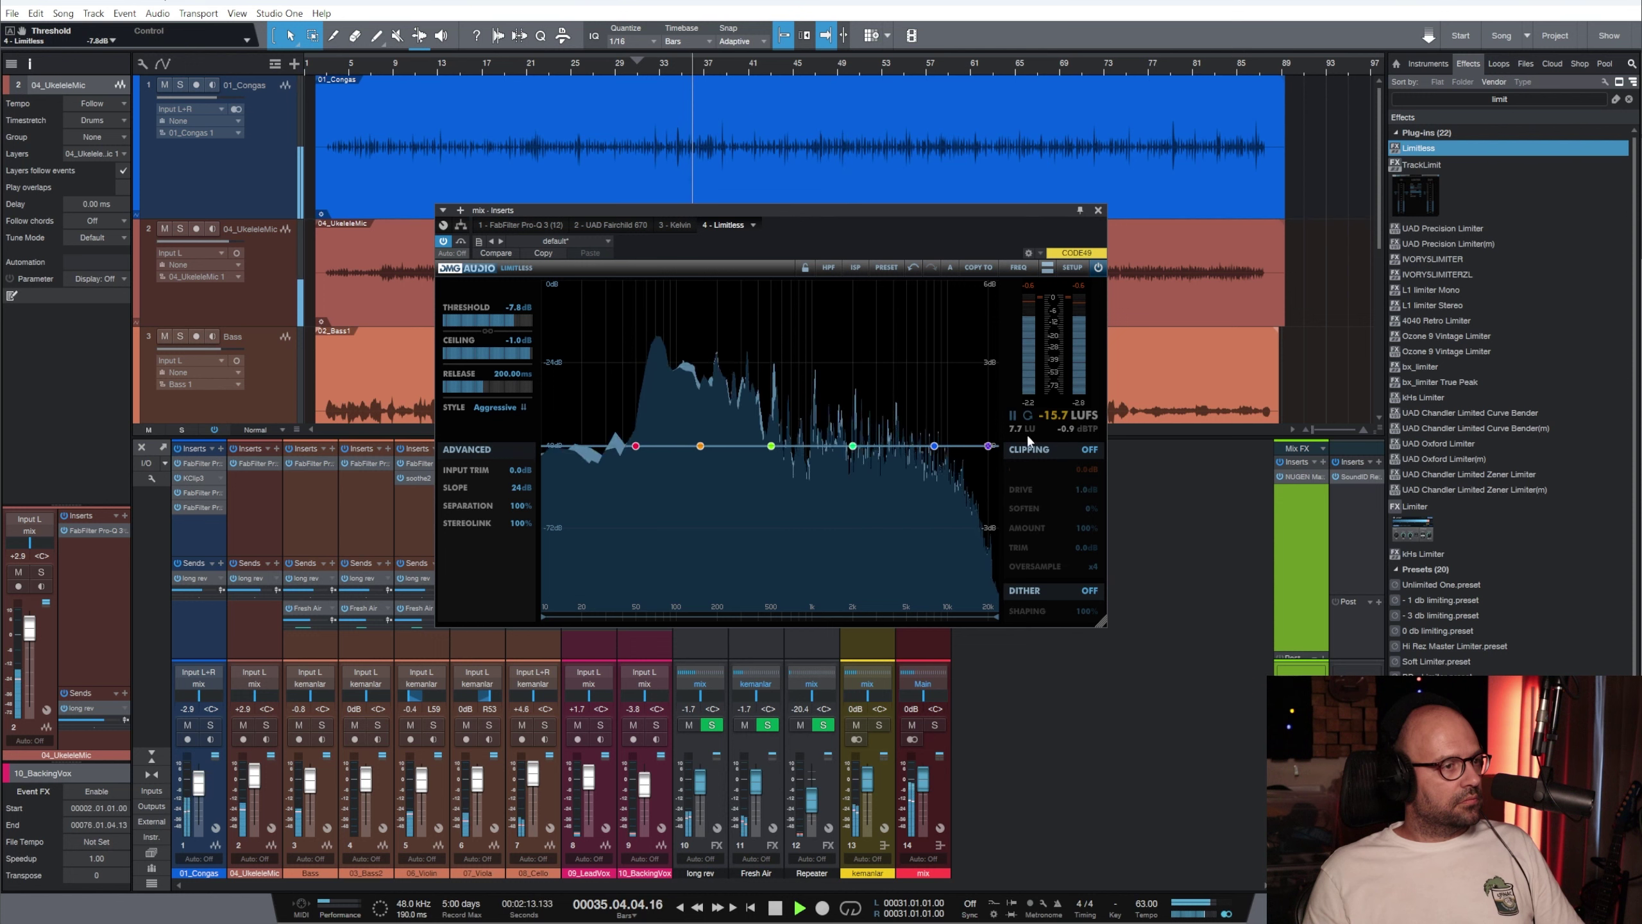
{"action": "left_click", "coordinate": [815, 68]}
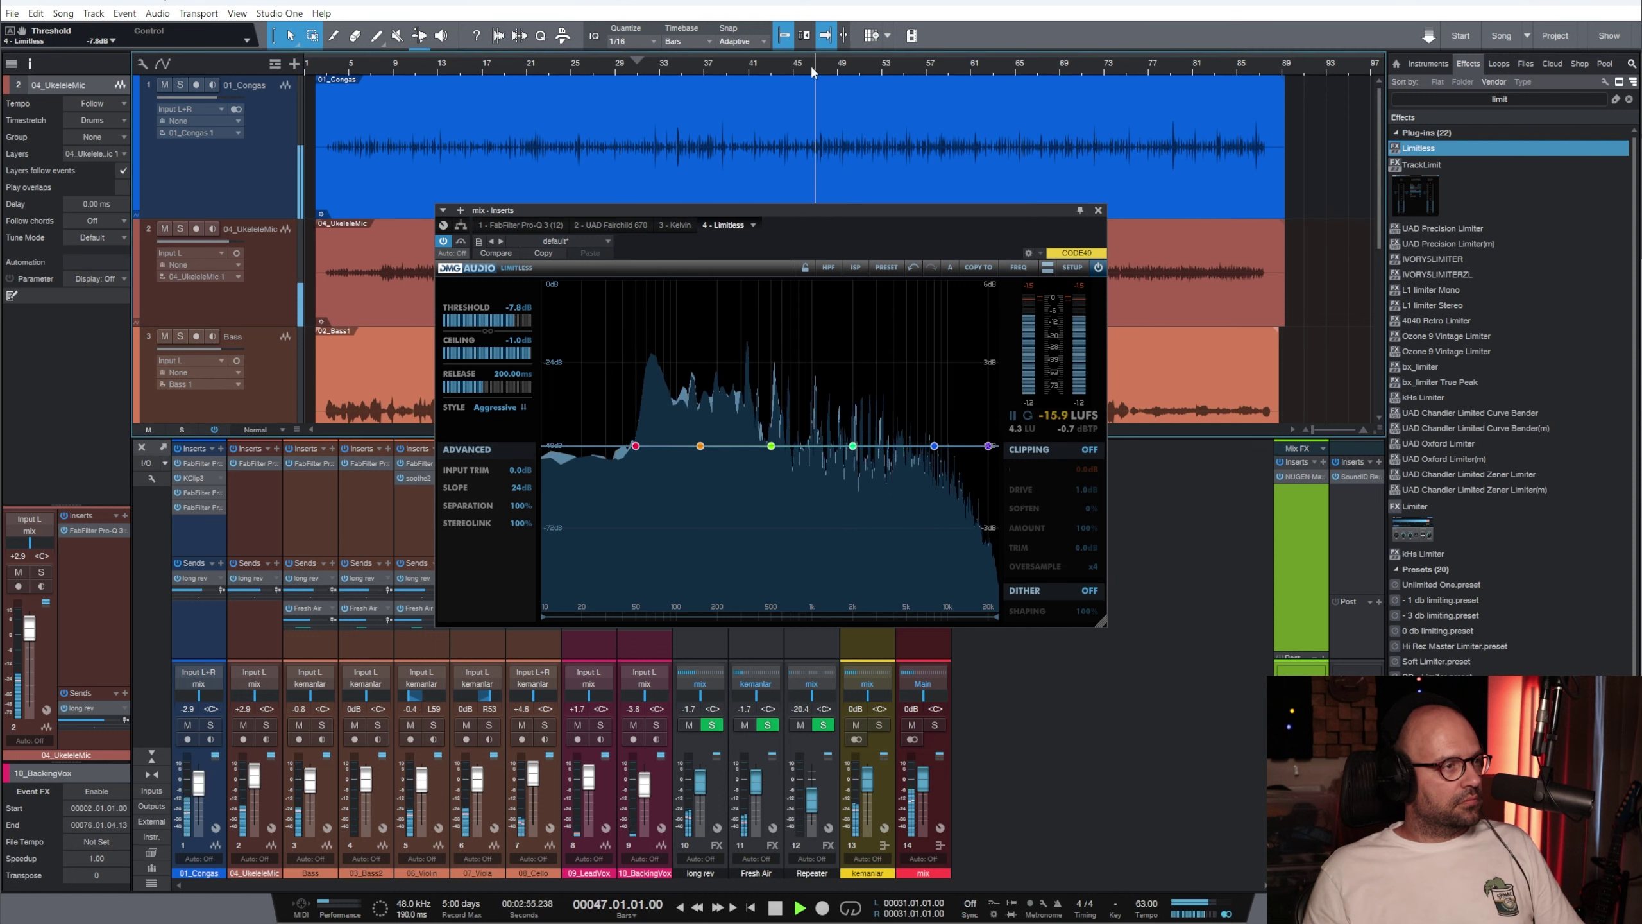
{"action": "left_click_drag", "start_coordinate": [493, 324], "coordinate": [533, 323]}
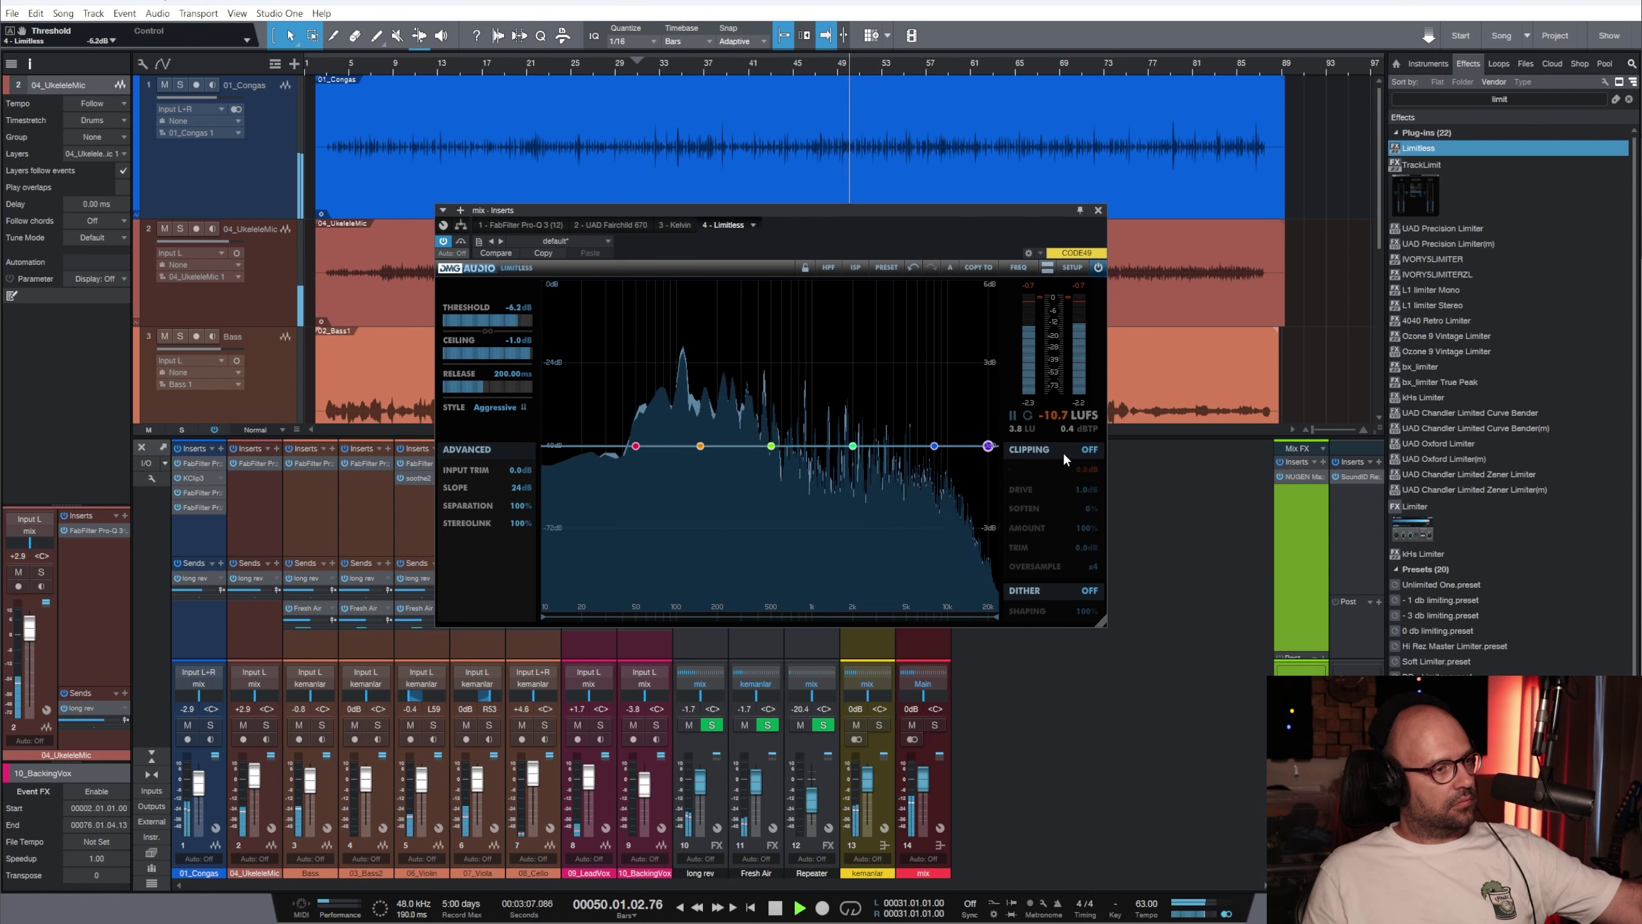
Replay the section from bar 47 and examine the main output's loudness and true peaks in MasterCheck
{"action": "left_click", "coordinate": [815, 63]}
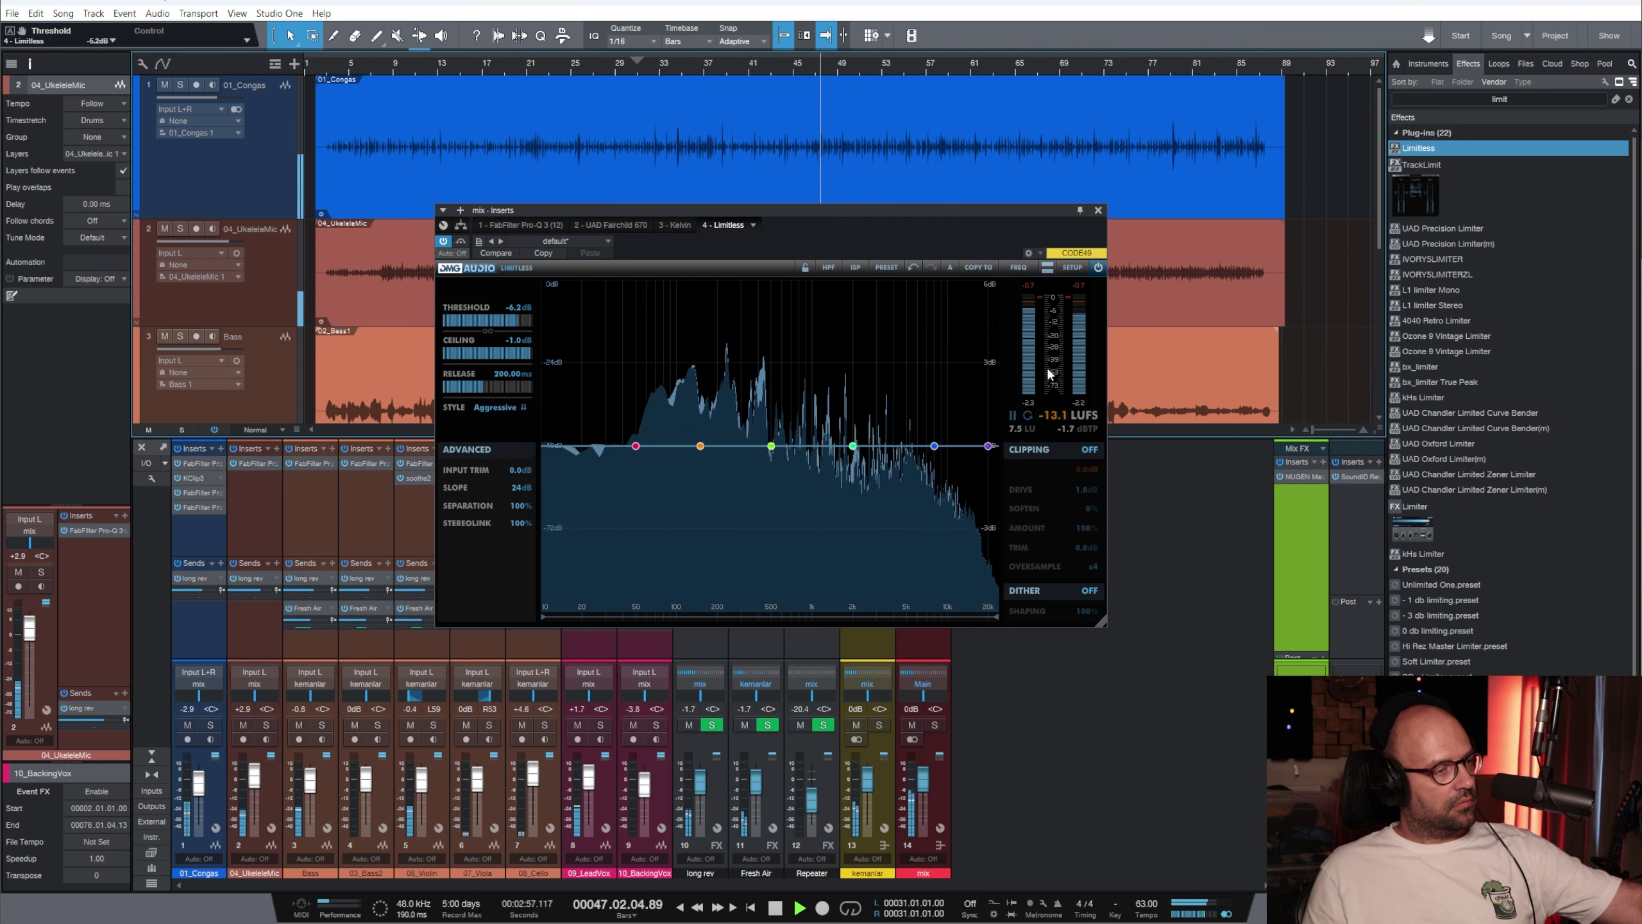
{"action": "left_click", "coordinate": [1298, 477]}
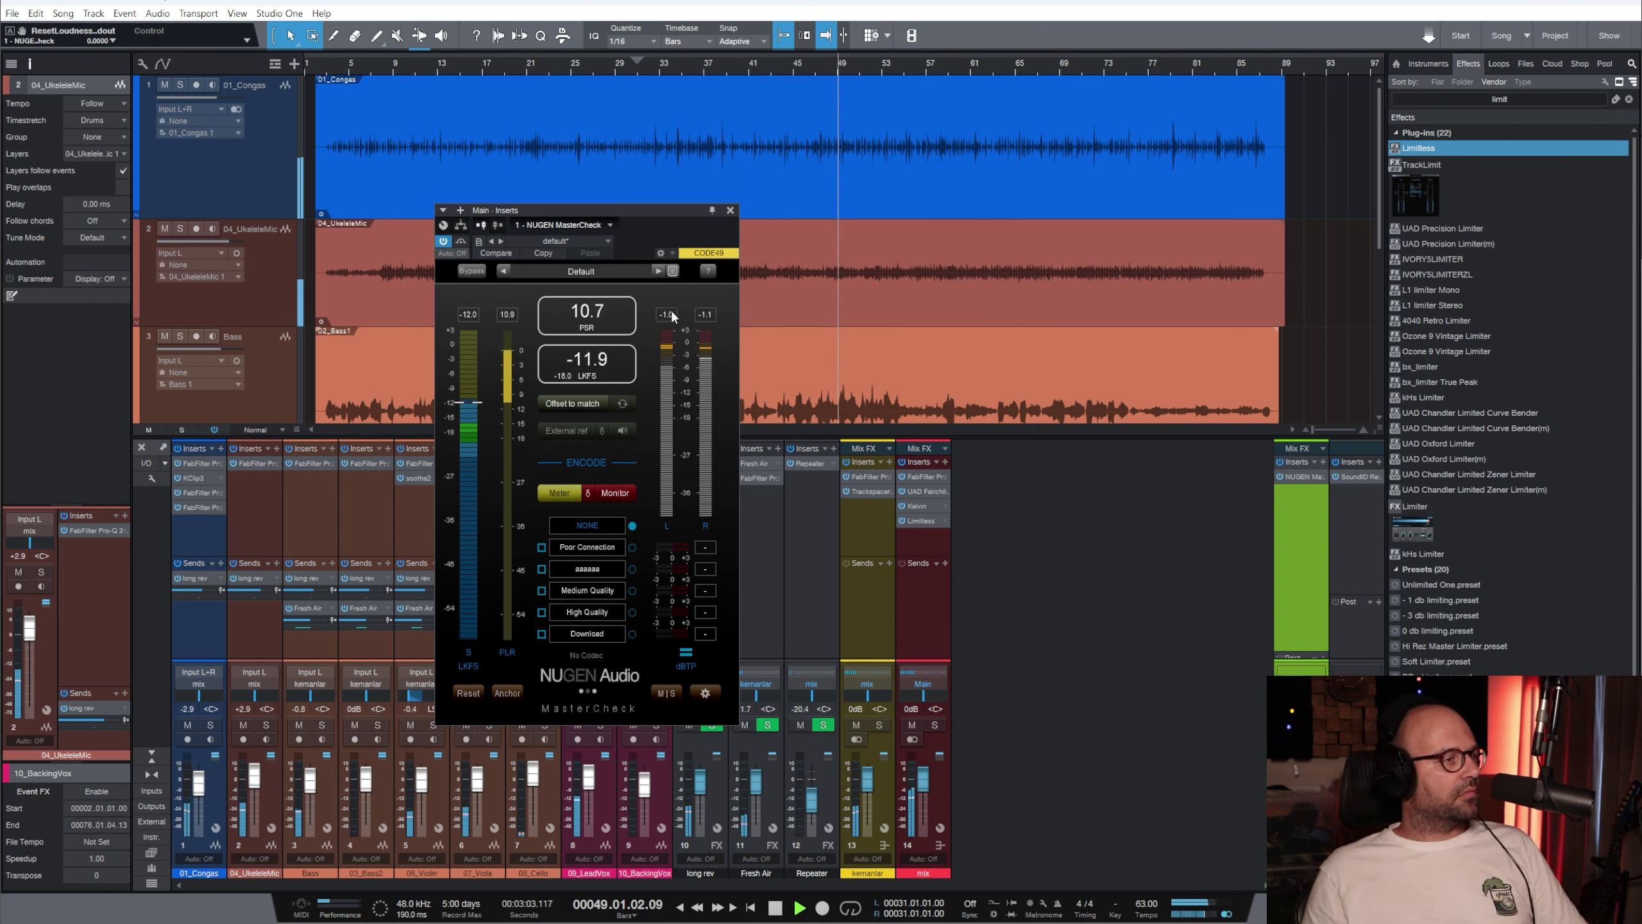
{"action": "left_click", "coordinate": [730, 212]}
{"action": "key", "text": "space"}
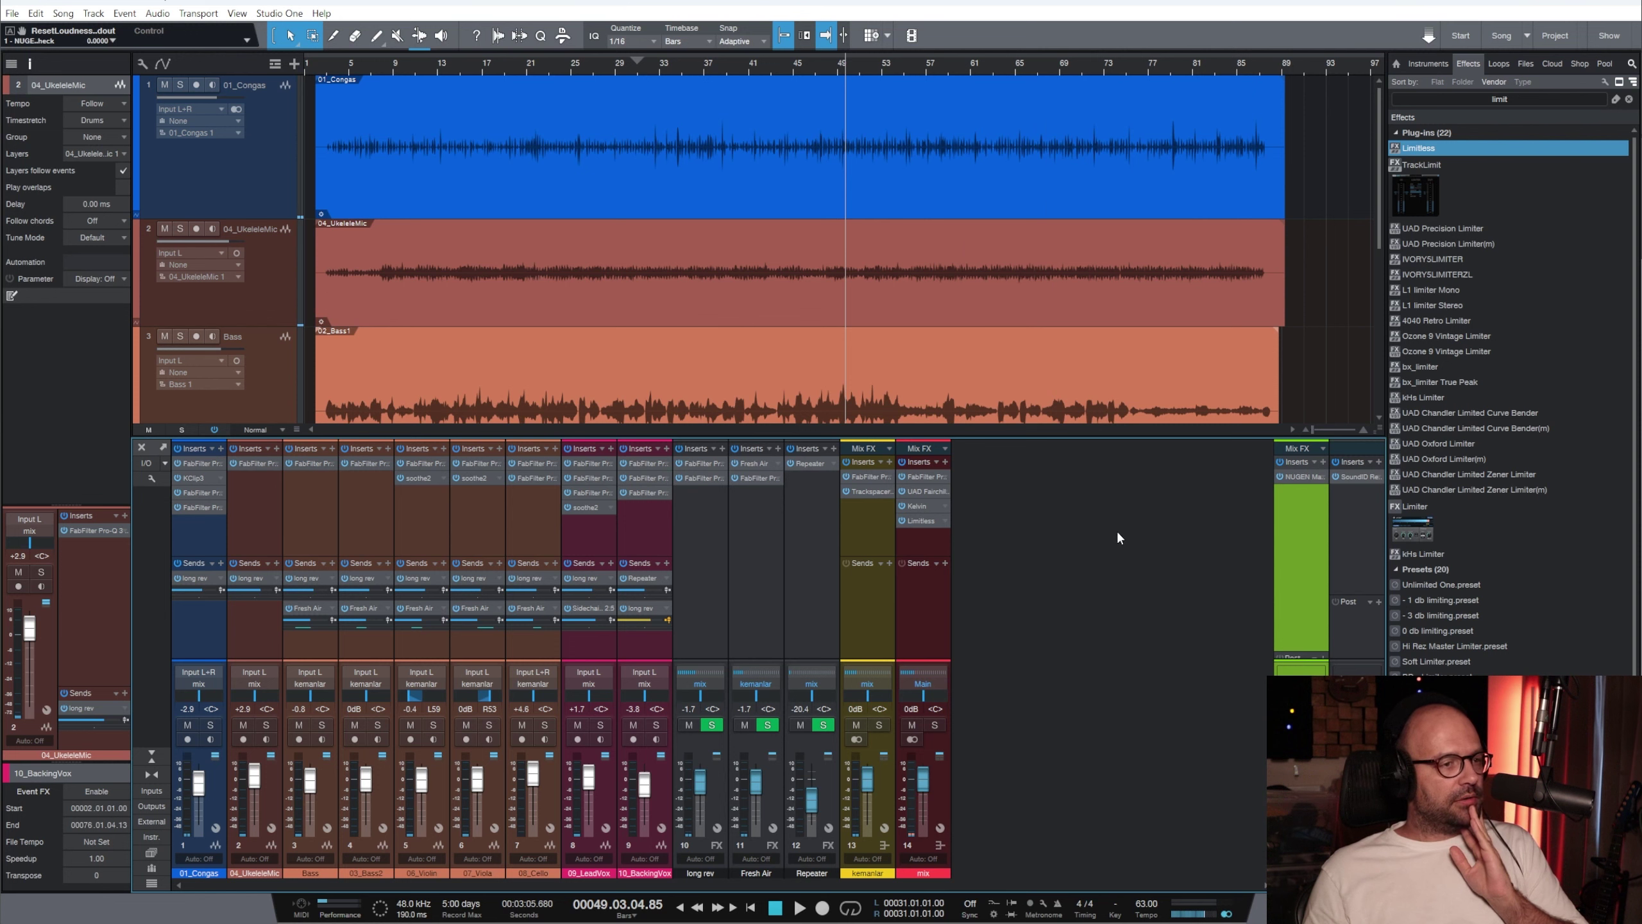
{"action": "left_click", "coordinate": [1296, 477]}
{"action": "left_click_drag", "start_coordinate": [695, 207], "coordinate": [958, 246]}
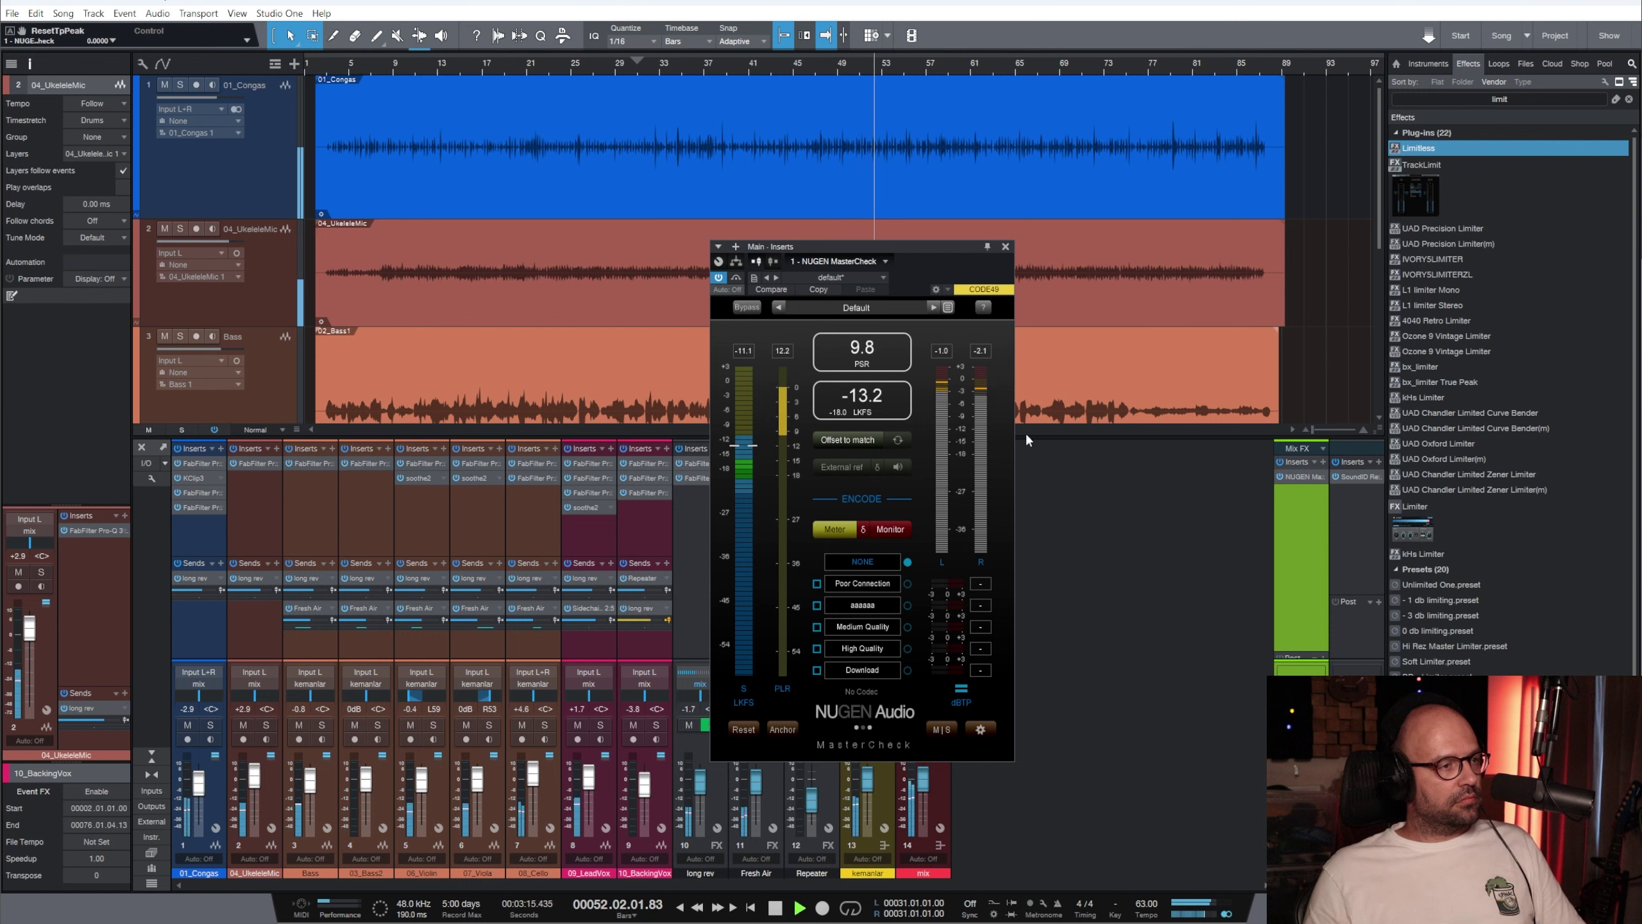
{"action": "left_click", "coordinate": [1005, 246]}
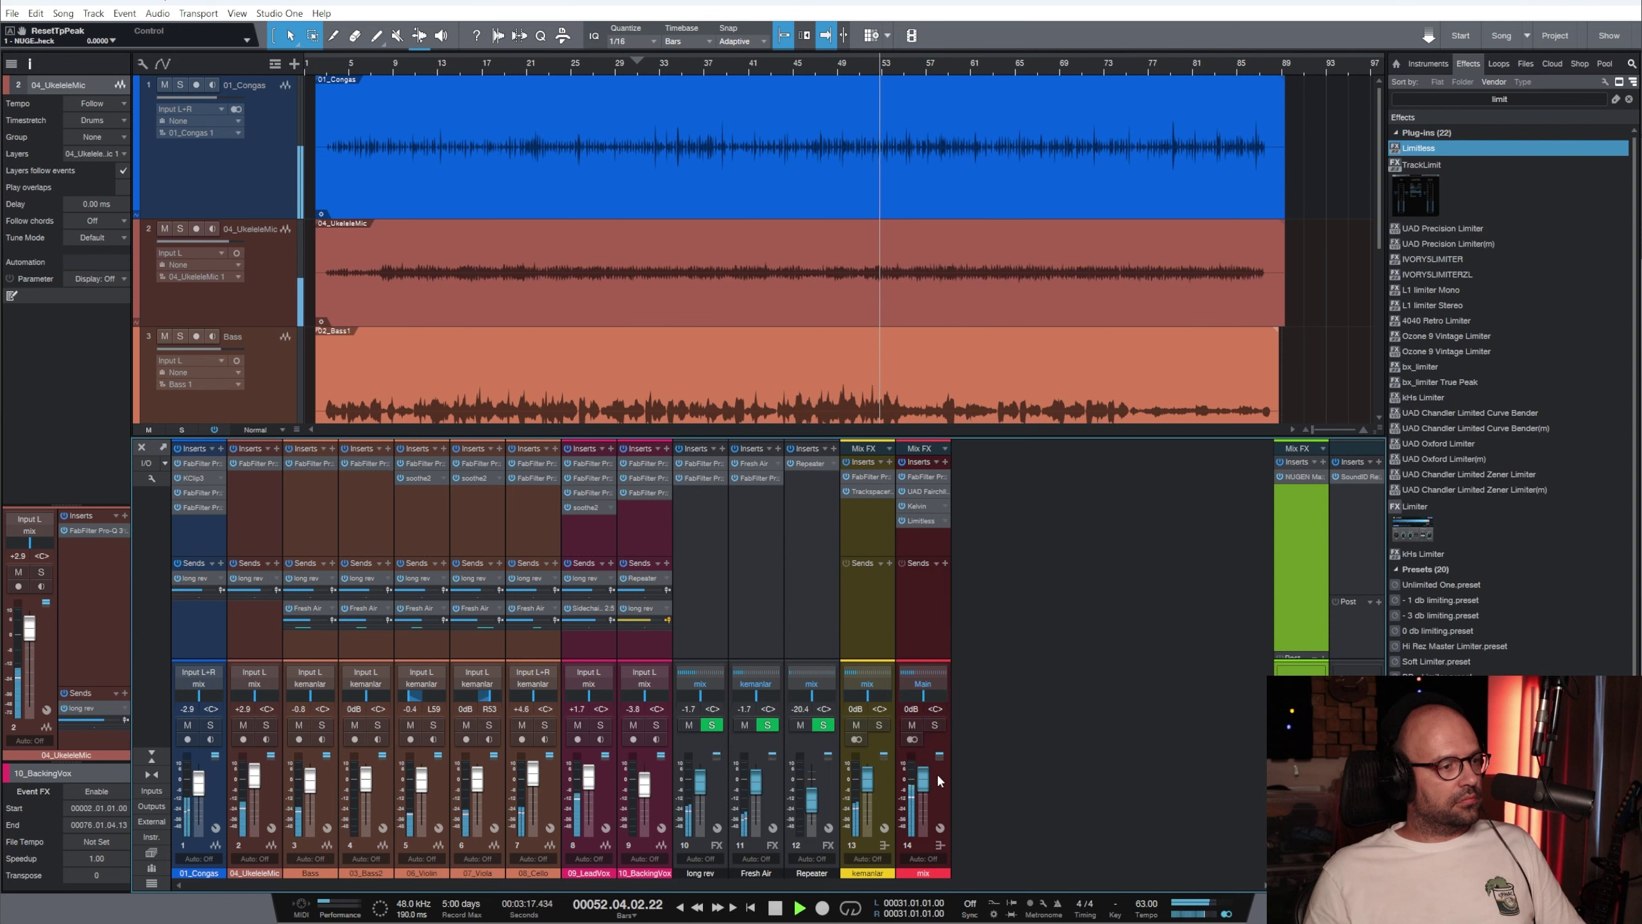
Hide the mixer, search the effects for "opto" and insert bx_opto on the 06_Violin track after soothe2
{"action": "scroll", "coordinate": [1101, 328], "scroll_direction": "down", "scroll_amount": 3}
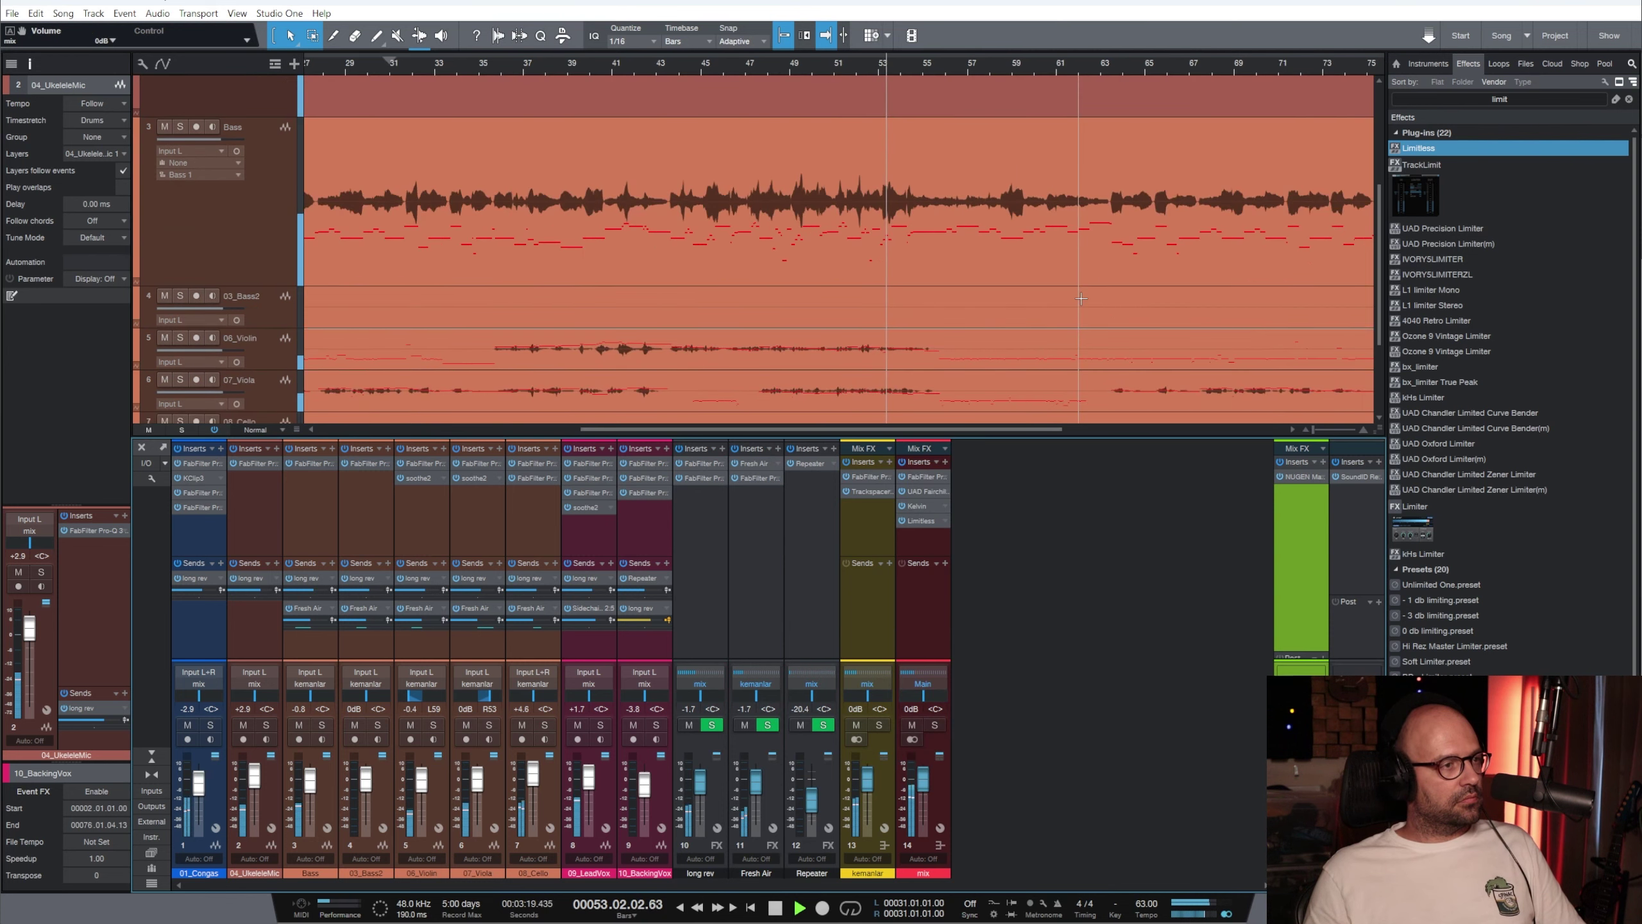
{"action": "key", "text": "F3"}
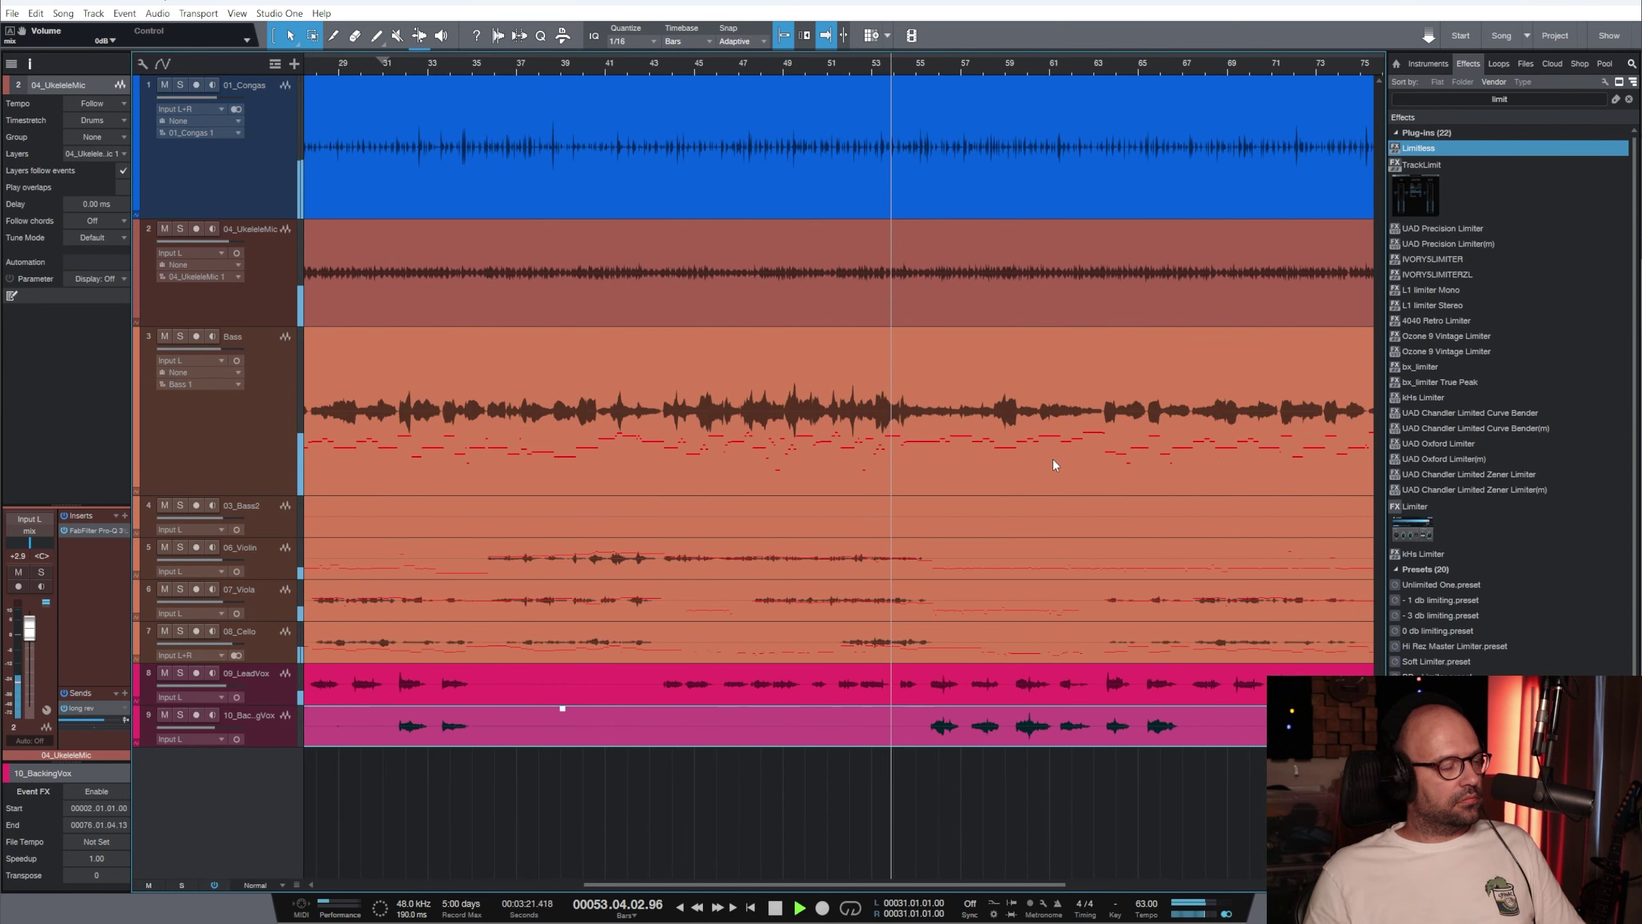
{"action": "left_click", "coordinate": [262, 559]}
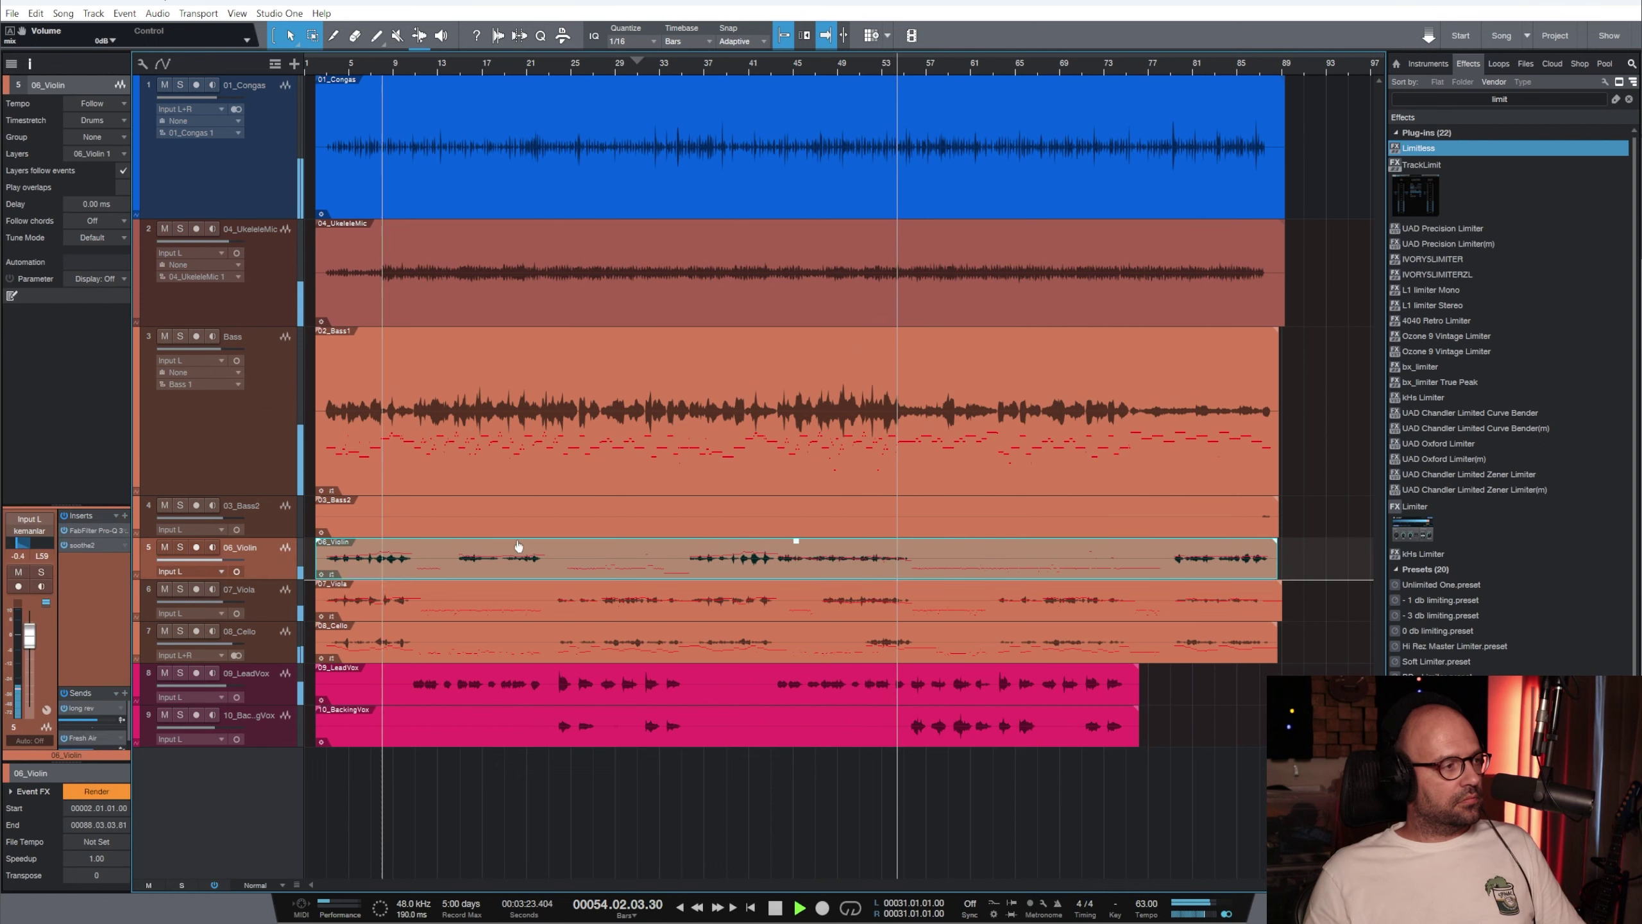
{"action": "key", "text": "space"}
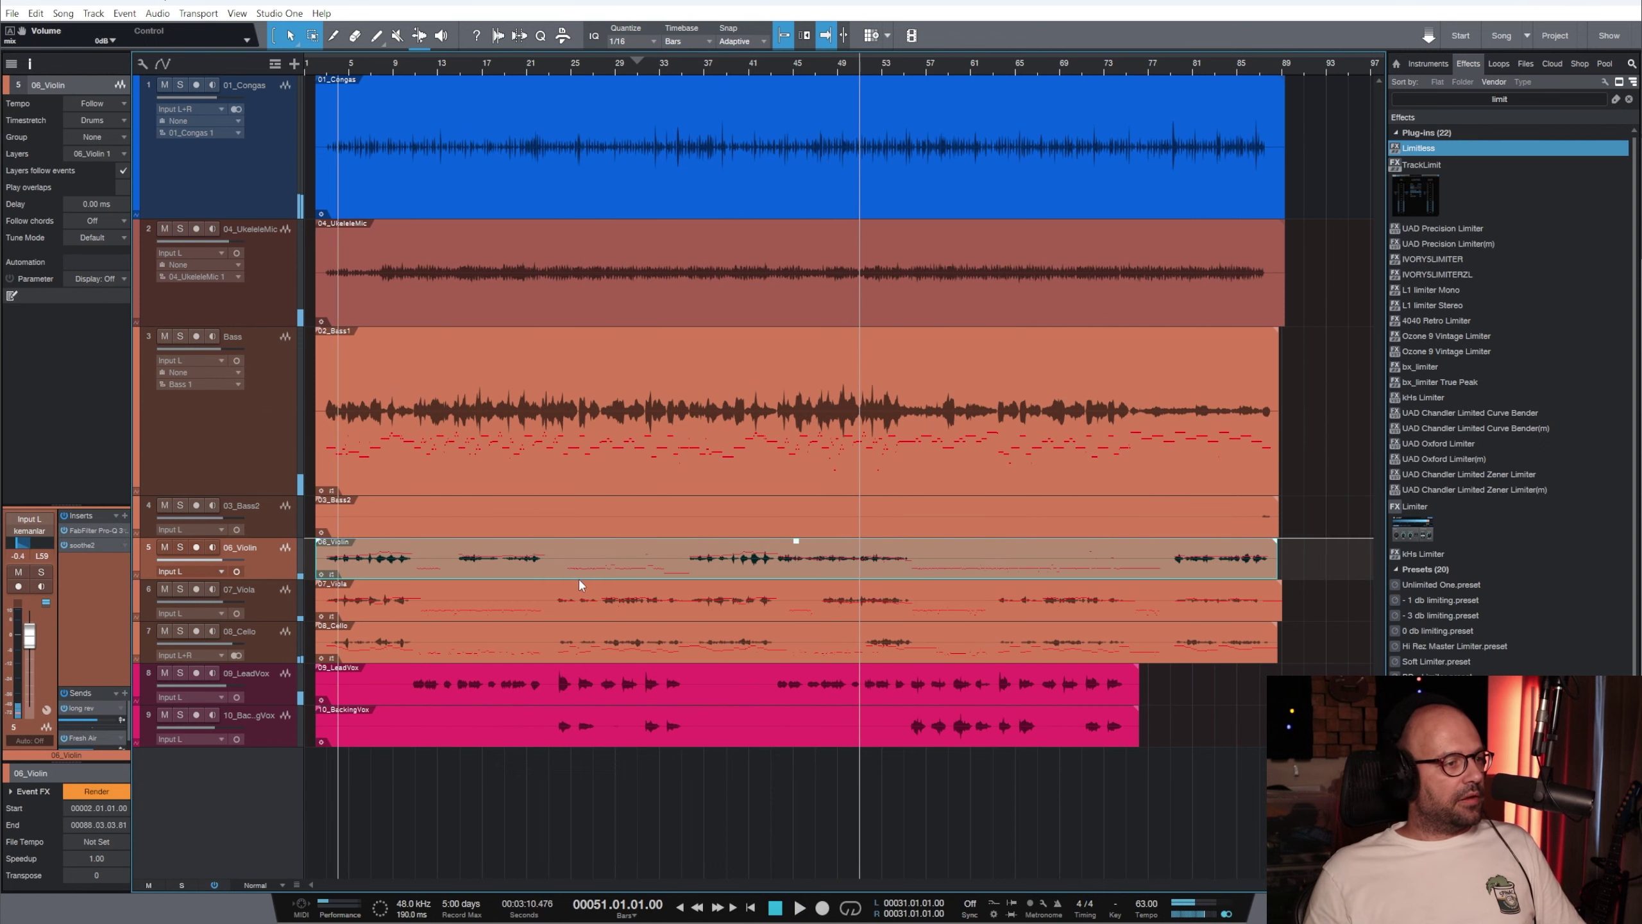
{"action": "left_click", "coordinate": [1629, 101]}
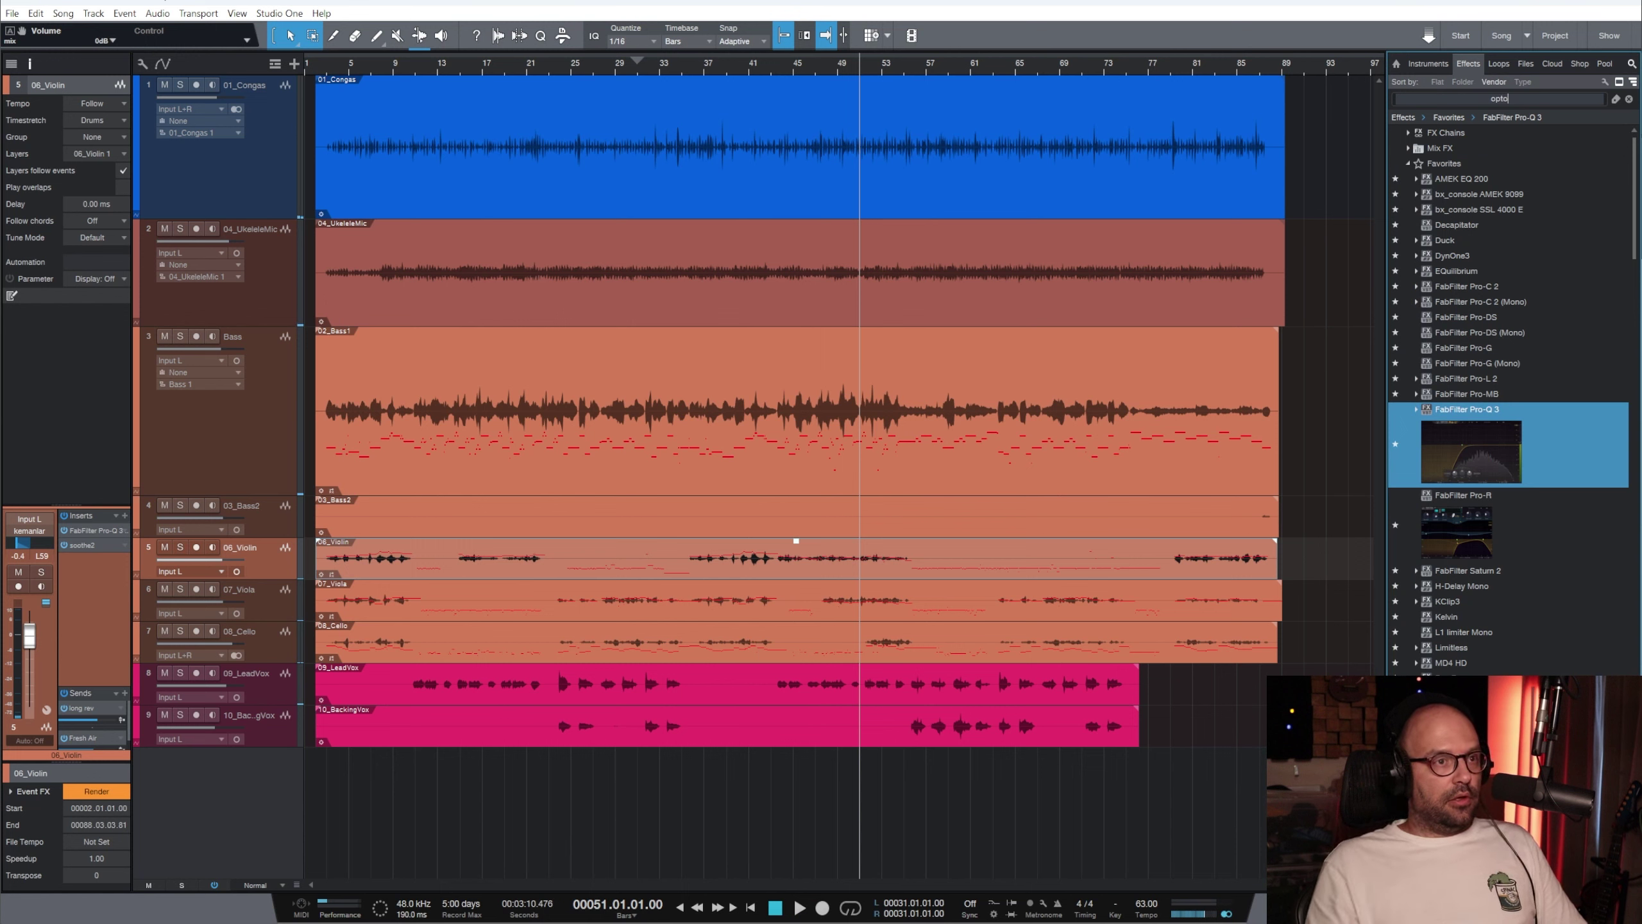
{"action": "type", "text": "opto"}
{"action": "left_click_drag", "start_coordinate": [1418, 162], "coordinate": [325, 512]}
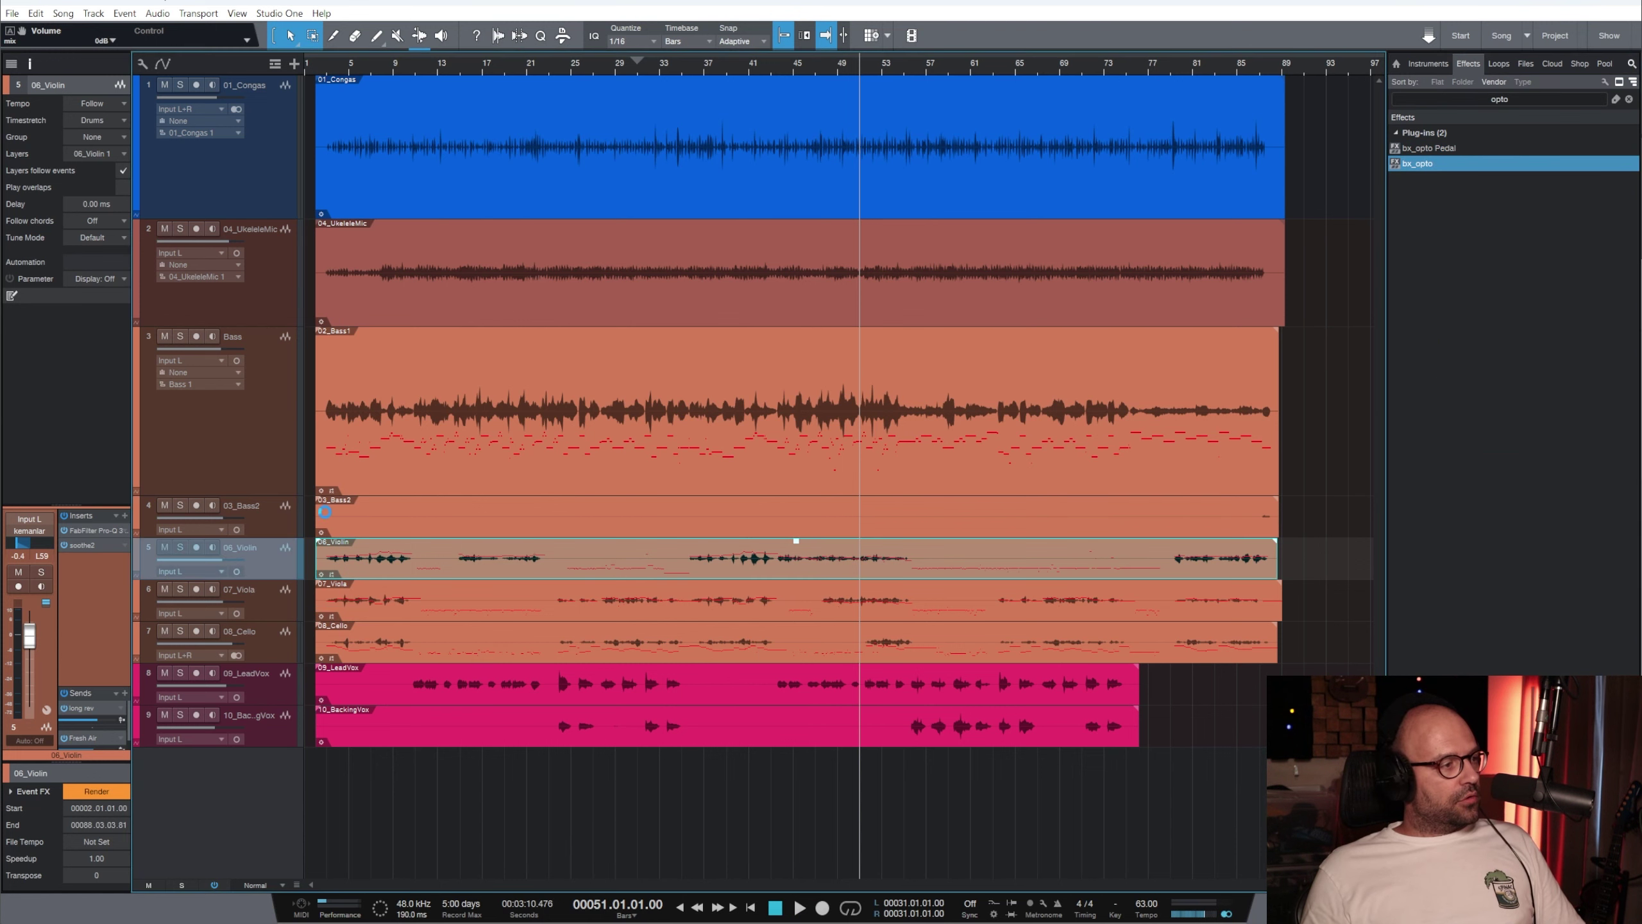
Solo and enlarge the 06_Violin track at bar 41 and set bx_opto's sidechain filter type to HP
{"action": "left_click", "coordinate": [749, 66]}
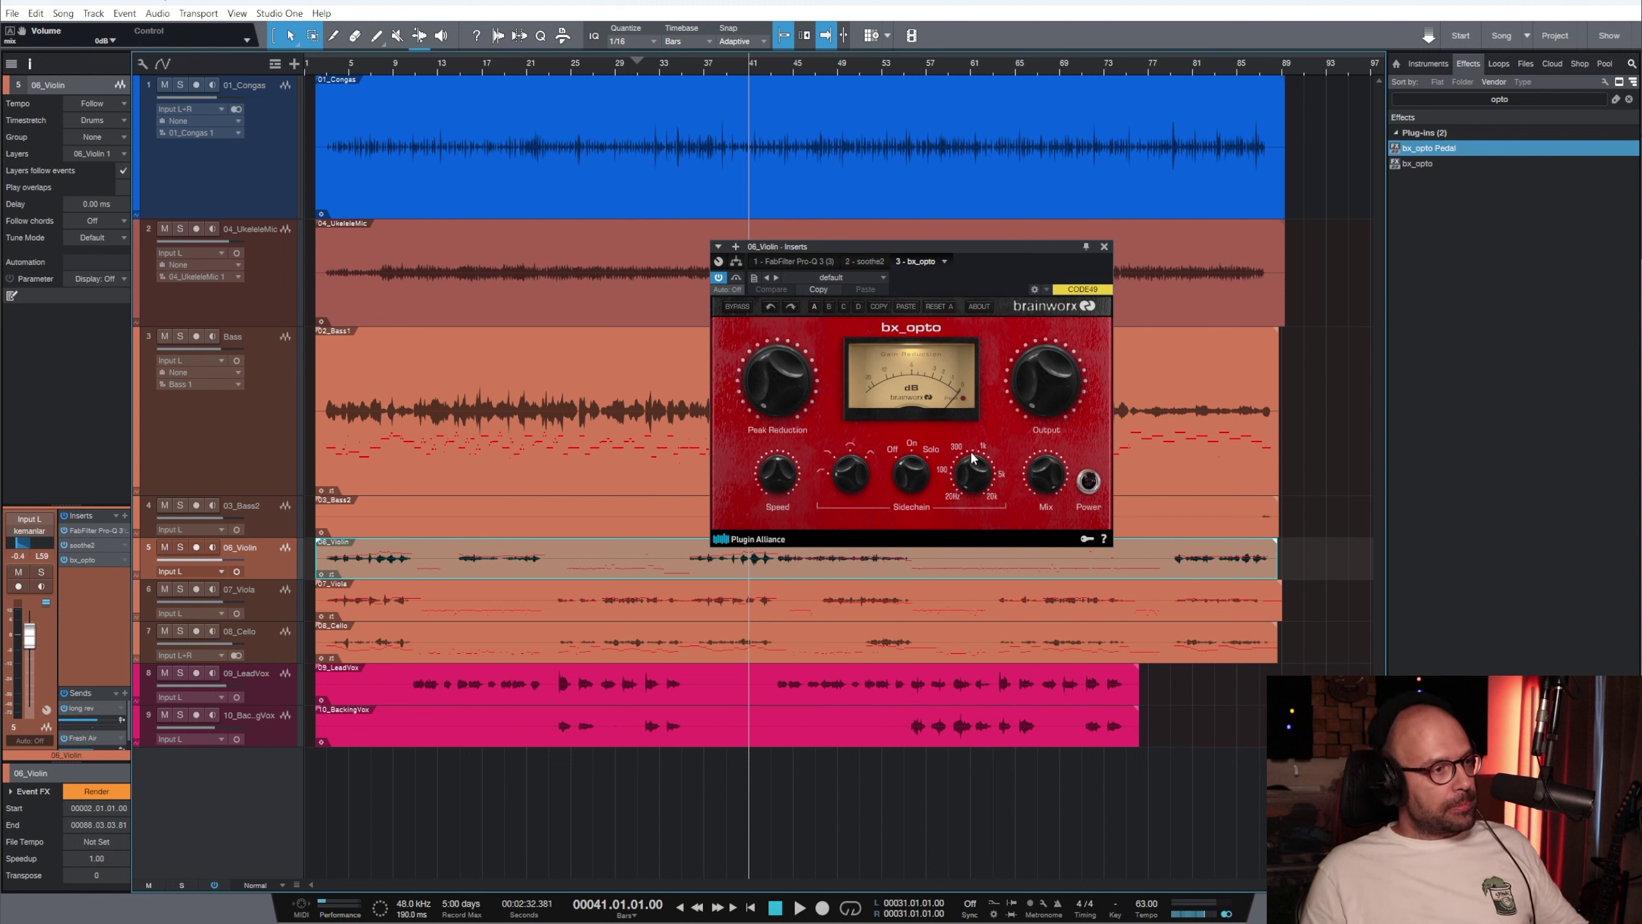
{"action": "left_click", "coordinate": [180, 547]}
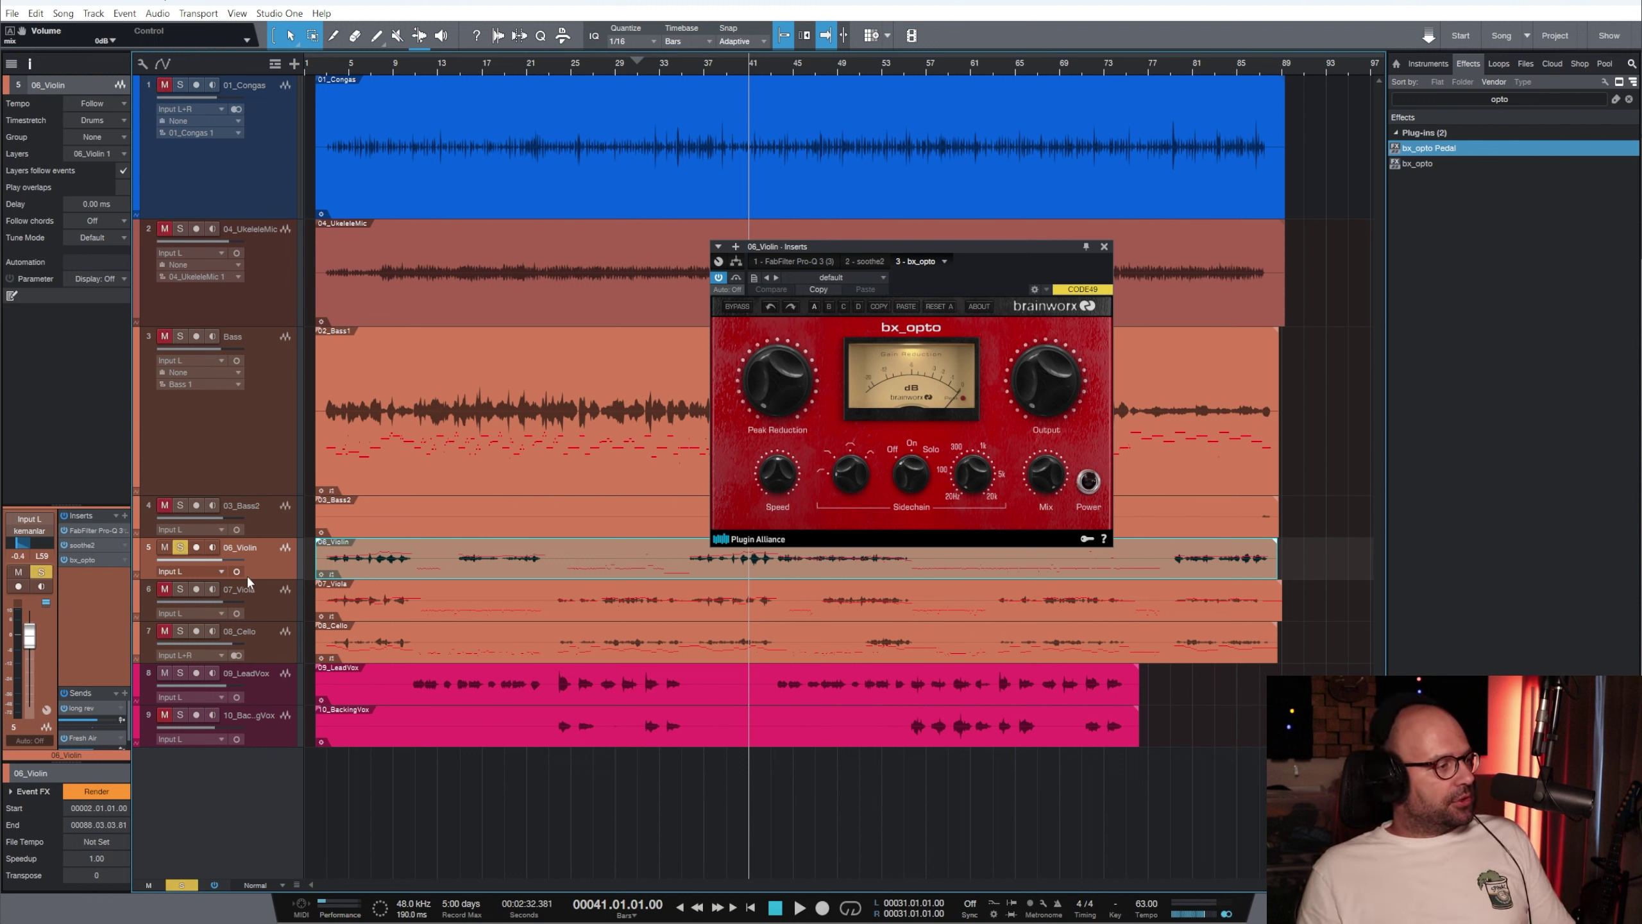
{"action": "left_click_drag", "start_coordinate": [270, 579], "coordinate": [272, 634]}
{"action": "left_click", "coordinate": [913, 444]}
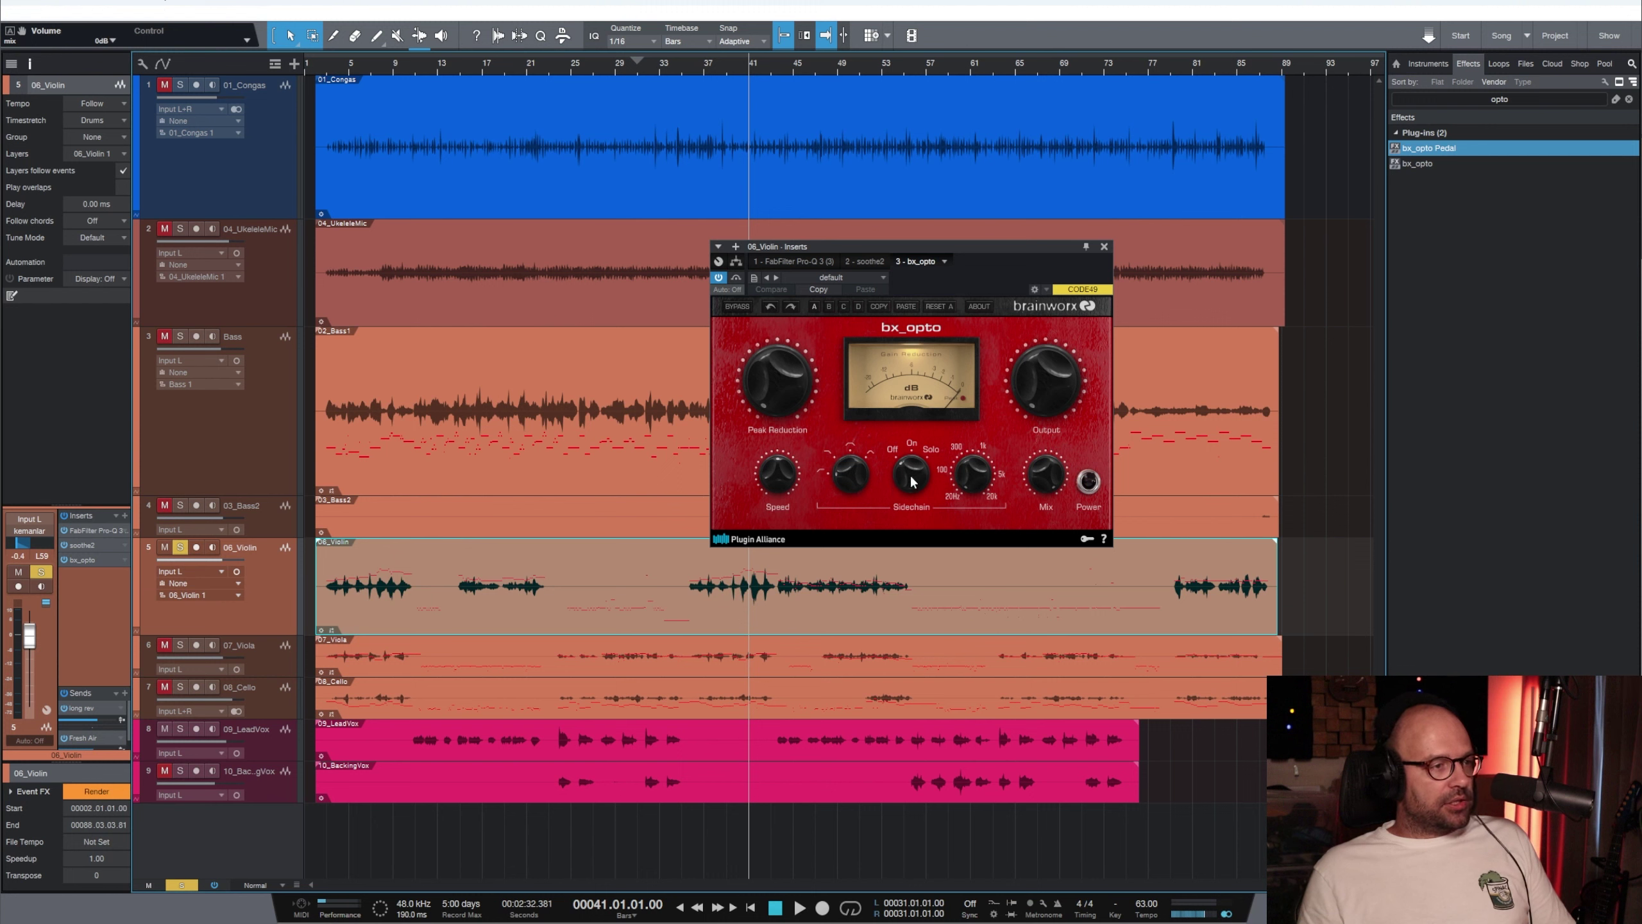
{"action": "left_click_drag", "start_coordinate": [975, 398], "coordinate": [977, 400]}
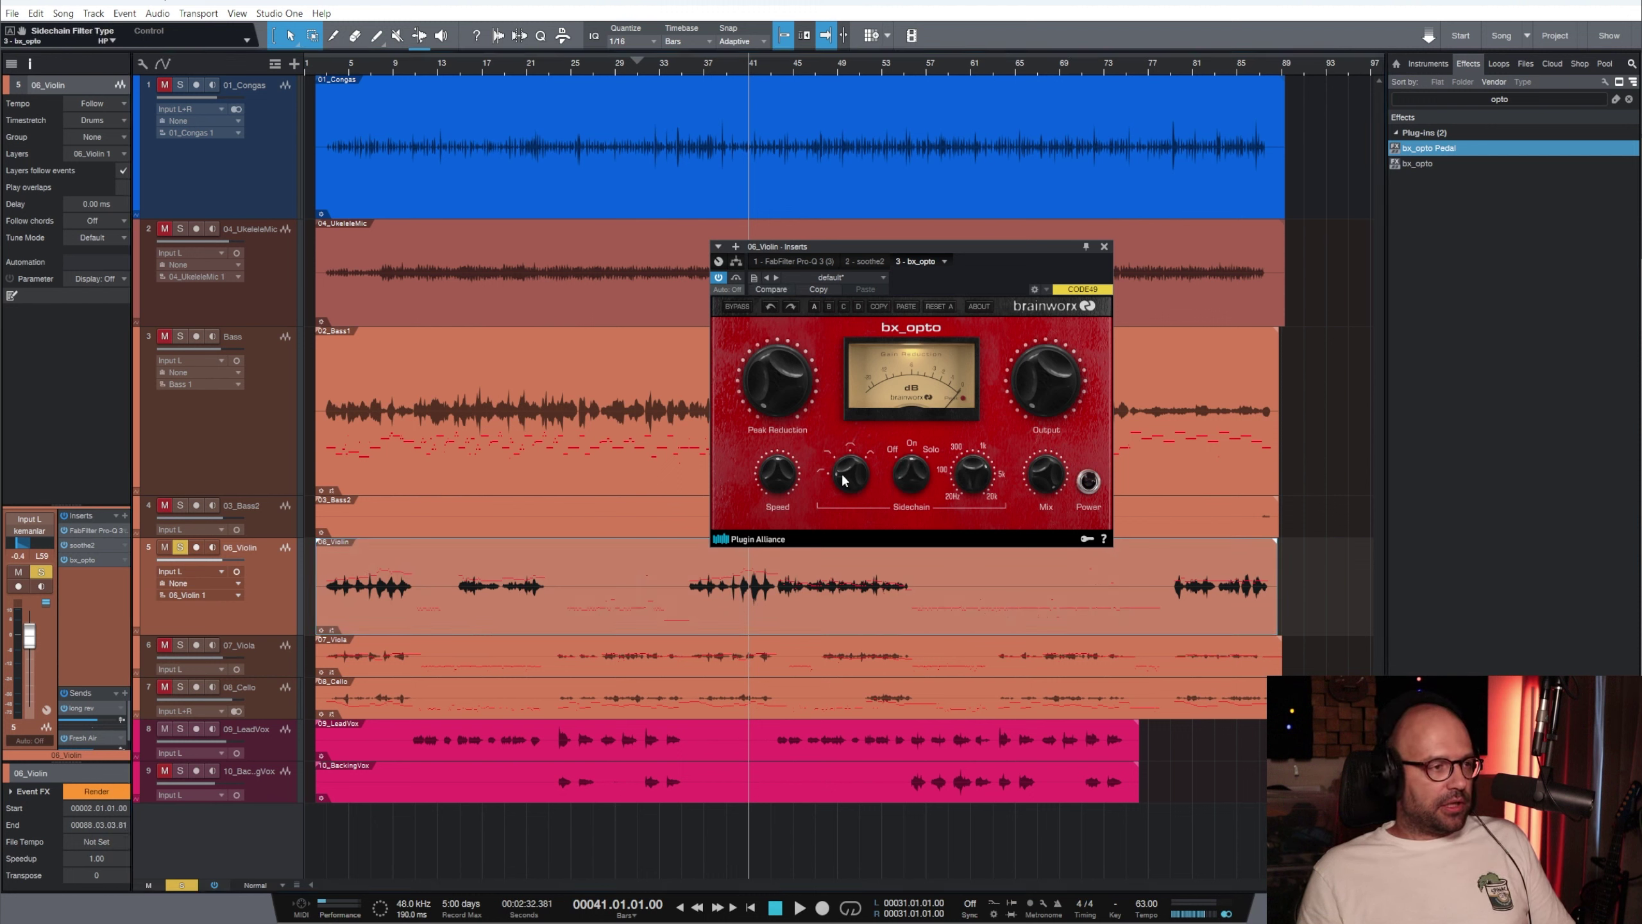
{"action": "left_click_drag", "start_coordinate": [851, 420], "coordinate": [856, 435]}
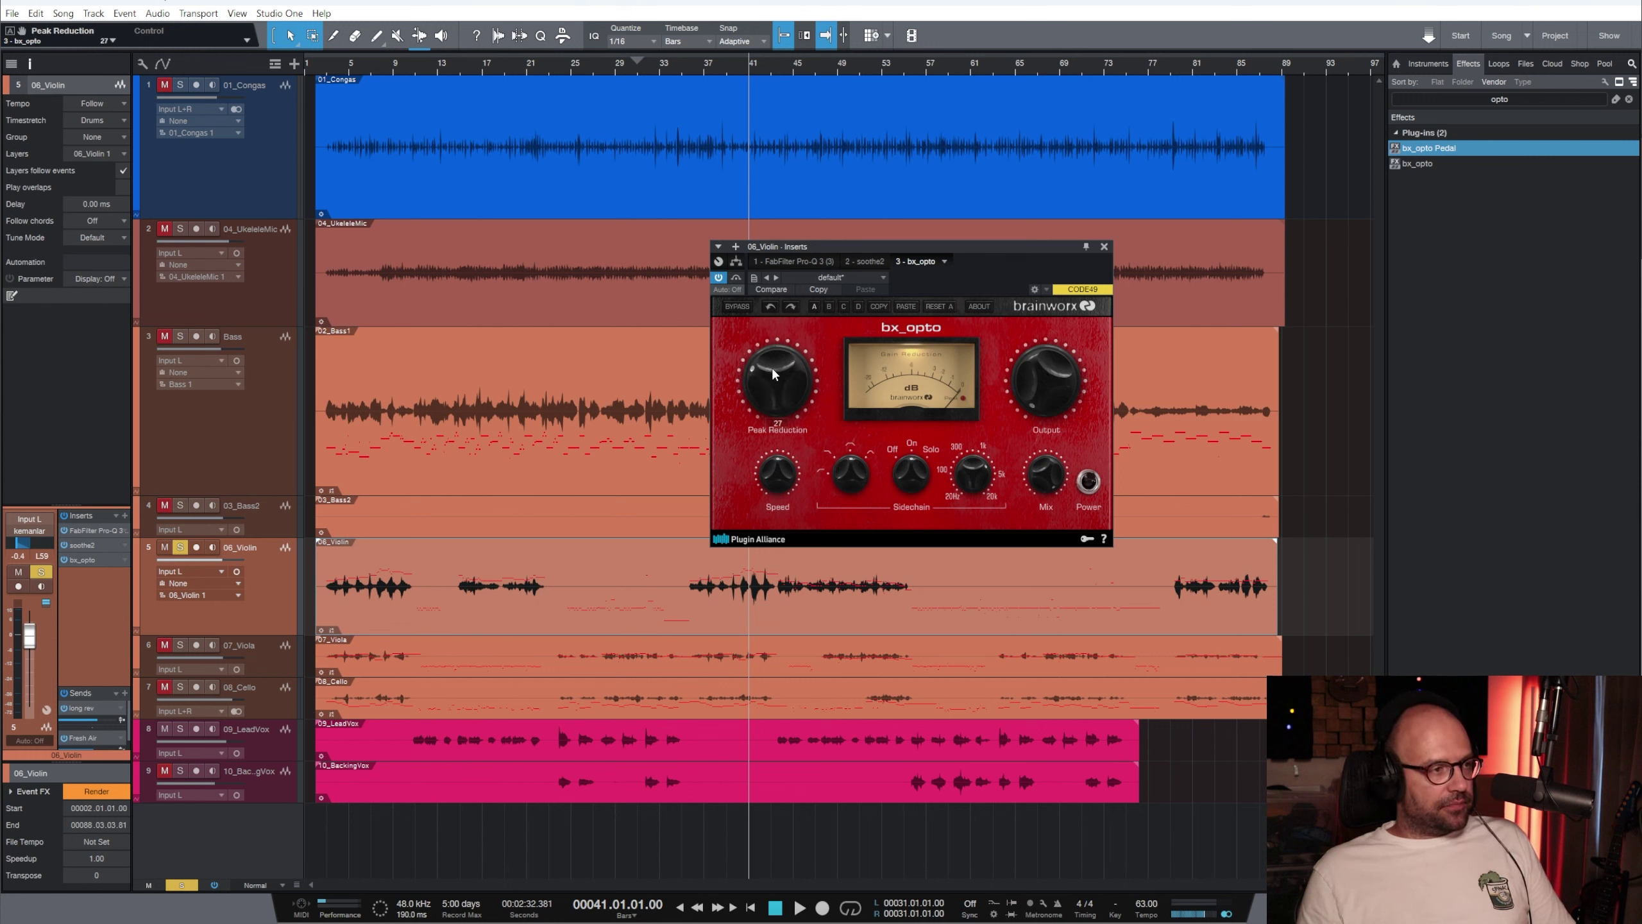
Play the violin from bar 41 and set bx_opto's peak reduction to 64 and output gain to 3 dB
{"action": "key", "text": "space"}
{"action": "left_click_drag", "start_coordinate": [785, 400], "coordinate": [795, 361]}
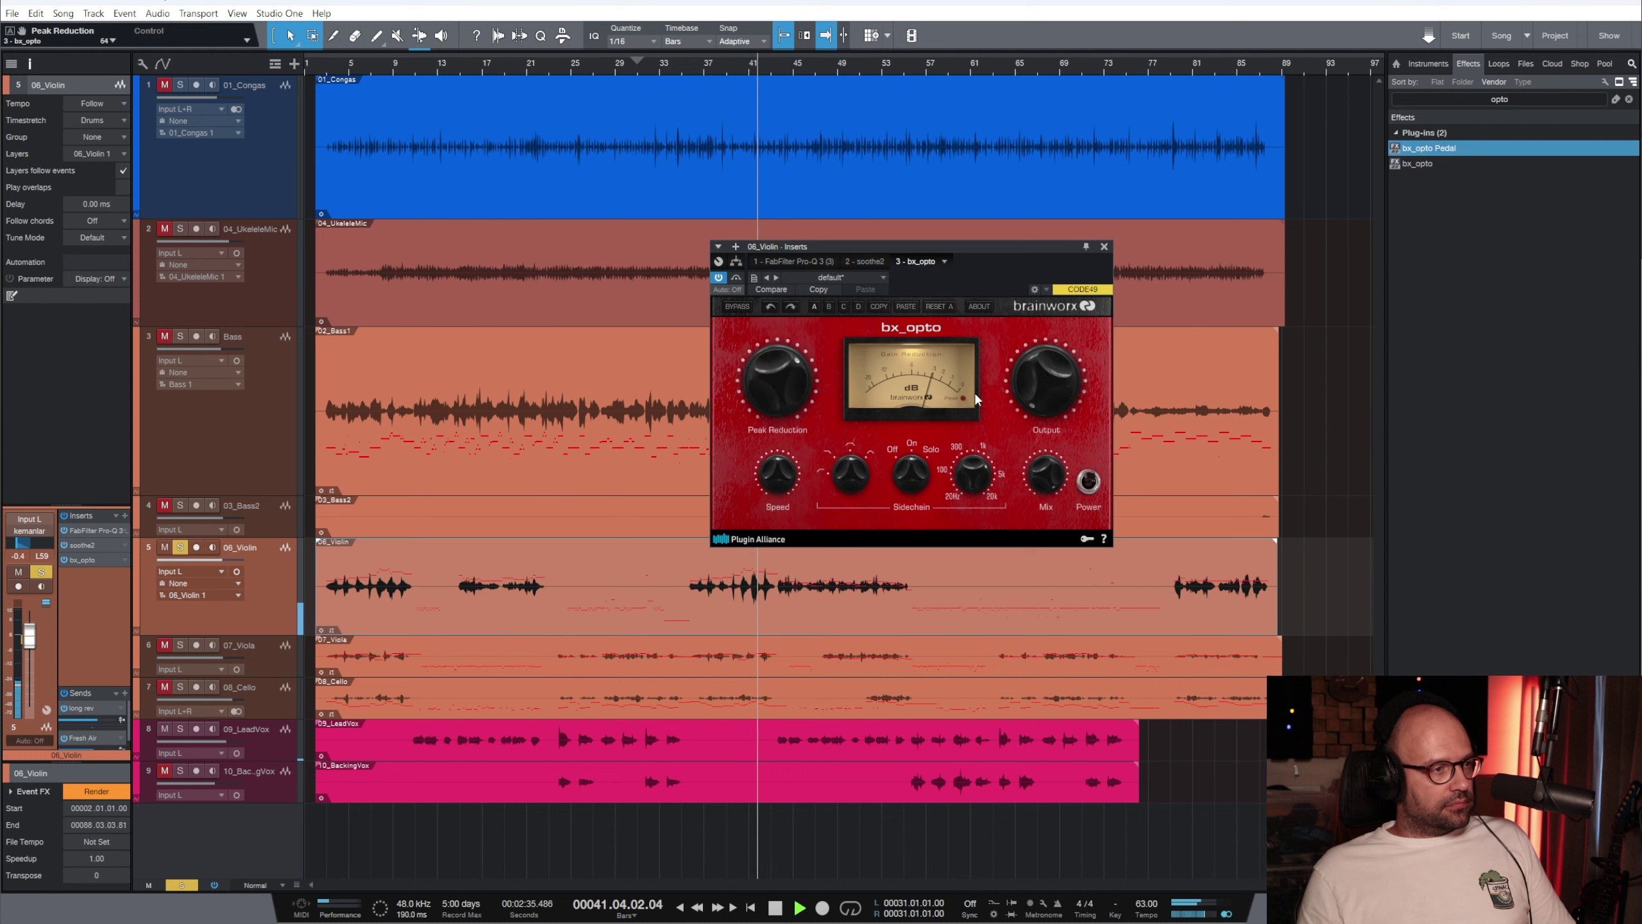
{"action": "left_click_drag", "start_coordinate": [1042, 401], "coordinate": [1042, 388]}
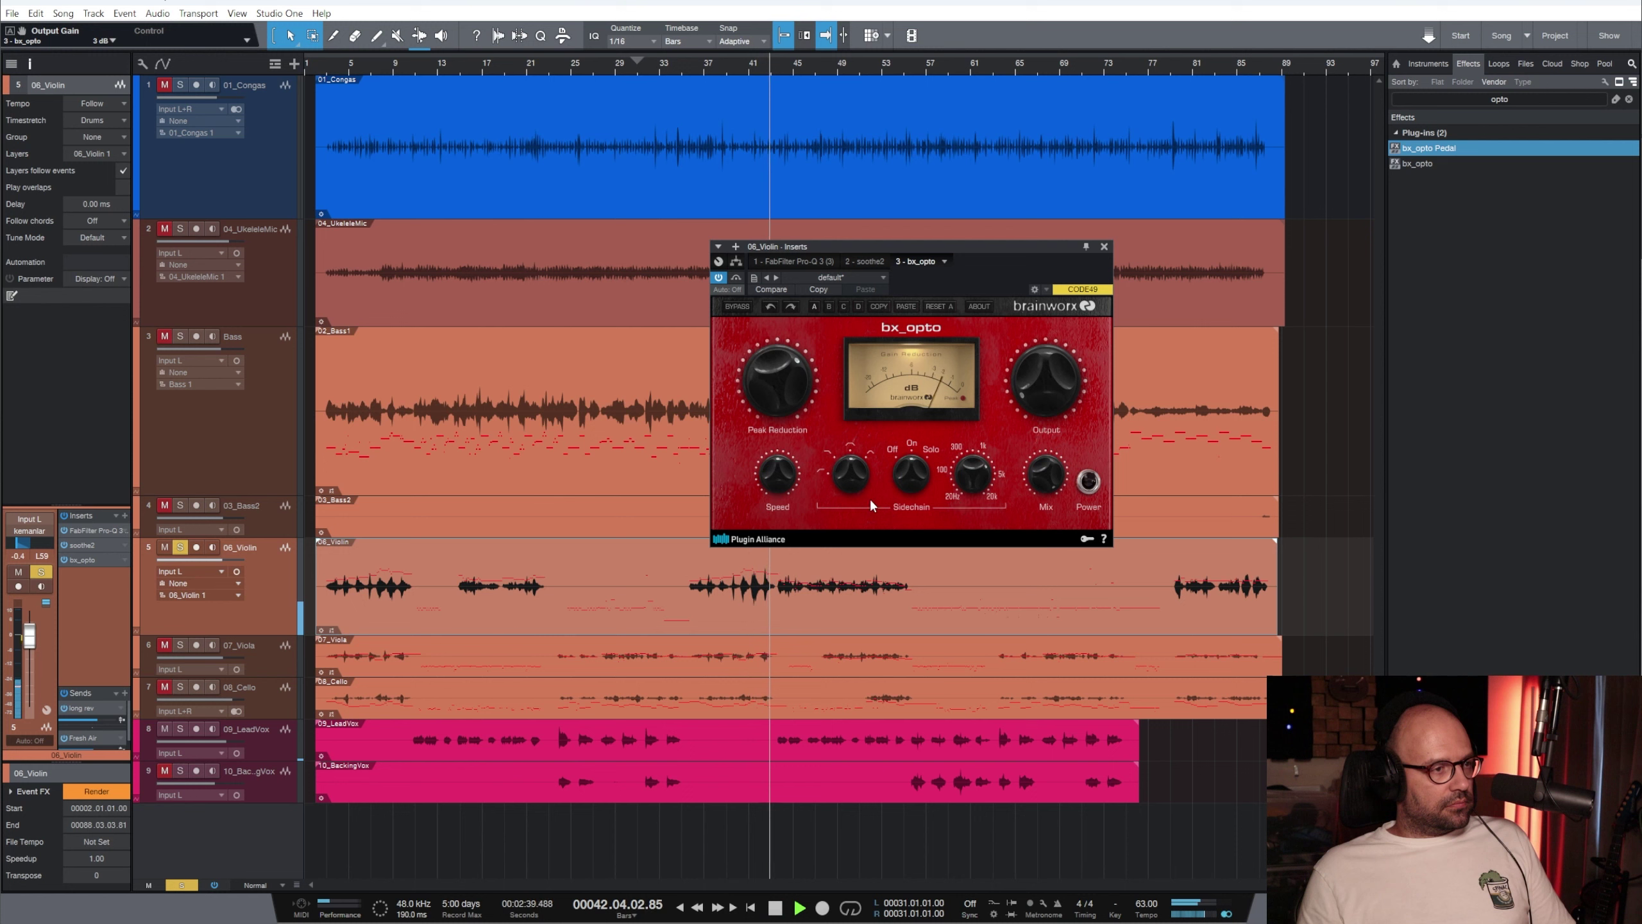
Engage bx_opto's sidechain on the violin and set its sidechain frequency to 1758 Hz
{"action": "left_click_drag", "start_coordinate": [908, 477], "coordinate": [912, 429]}
{"action": "left_click", "coordinate": [970, 477]}
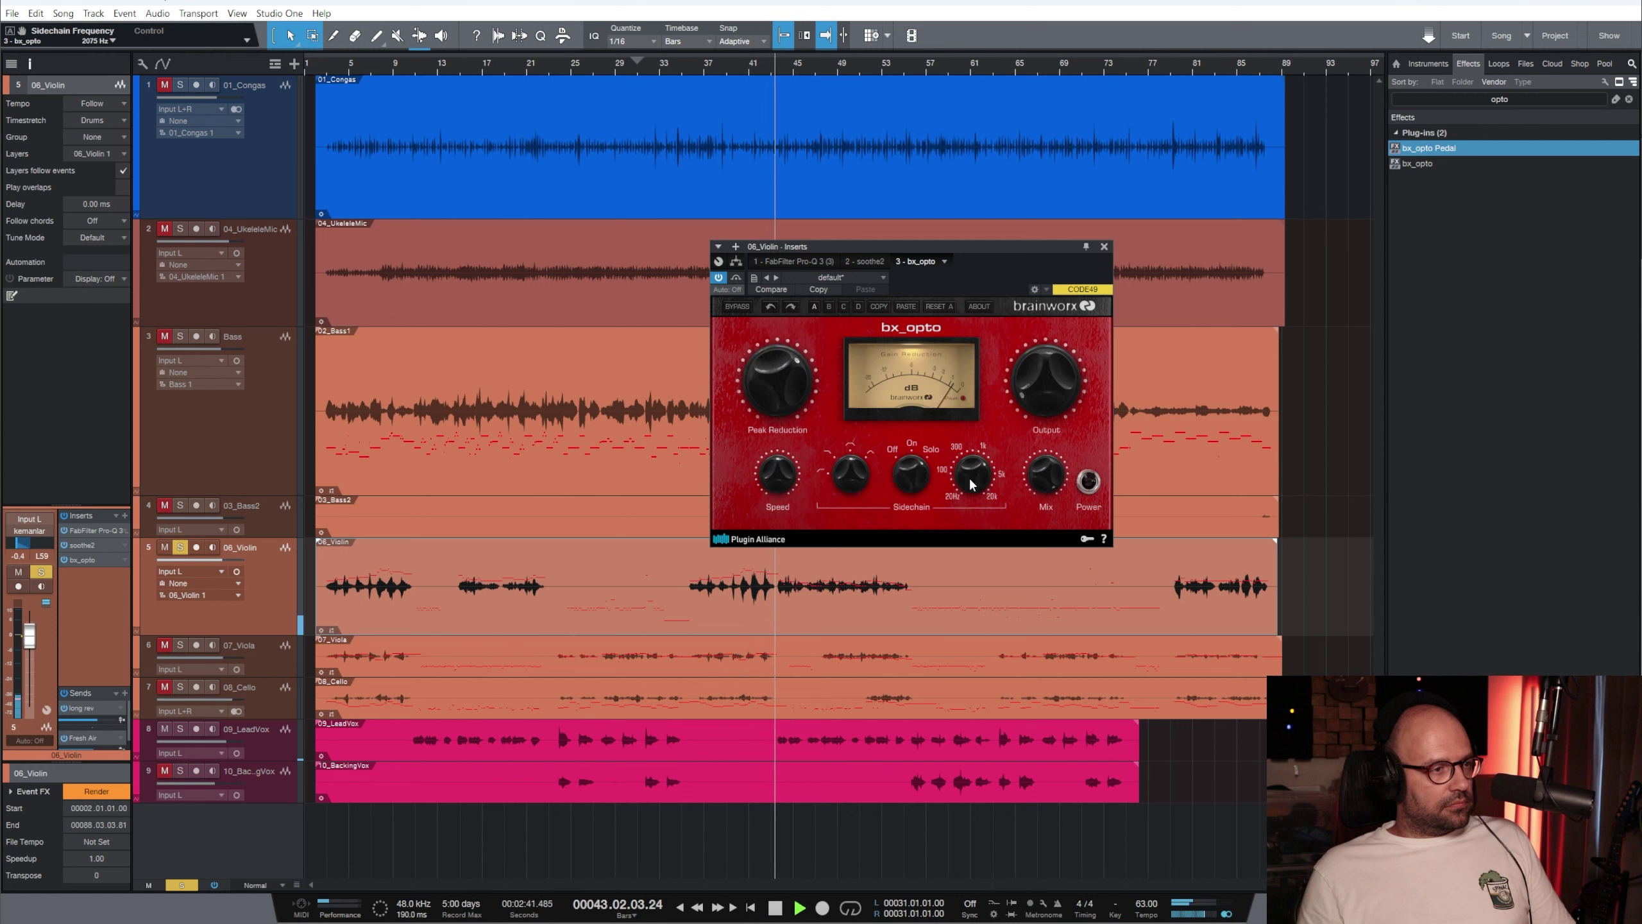
{"action": "left_click_drag", "start_coordinate": [969, 484], "coordinate": [973, 486]}
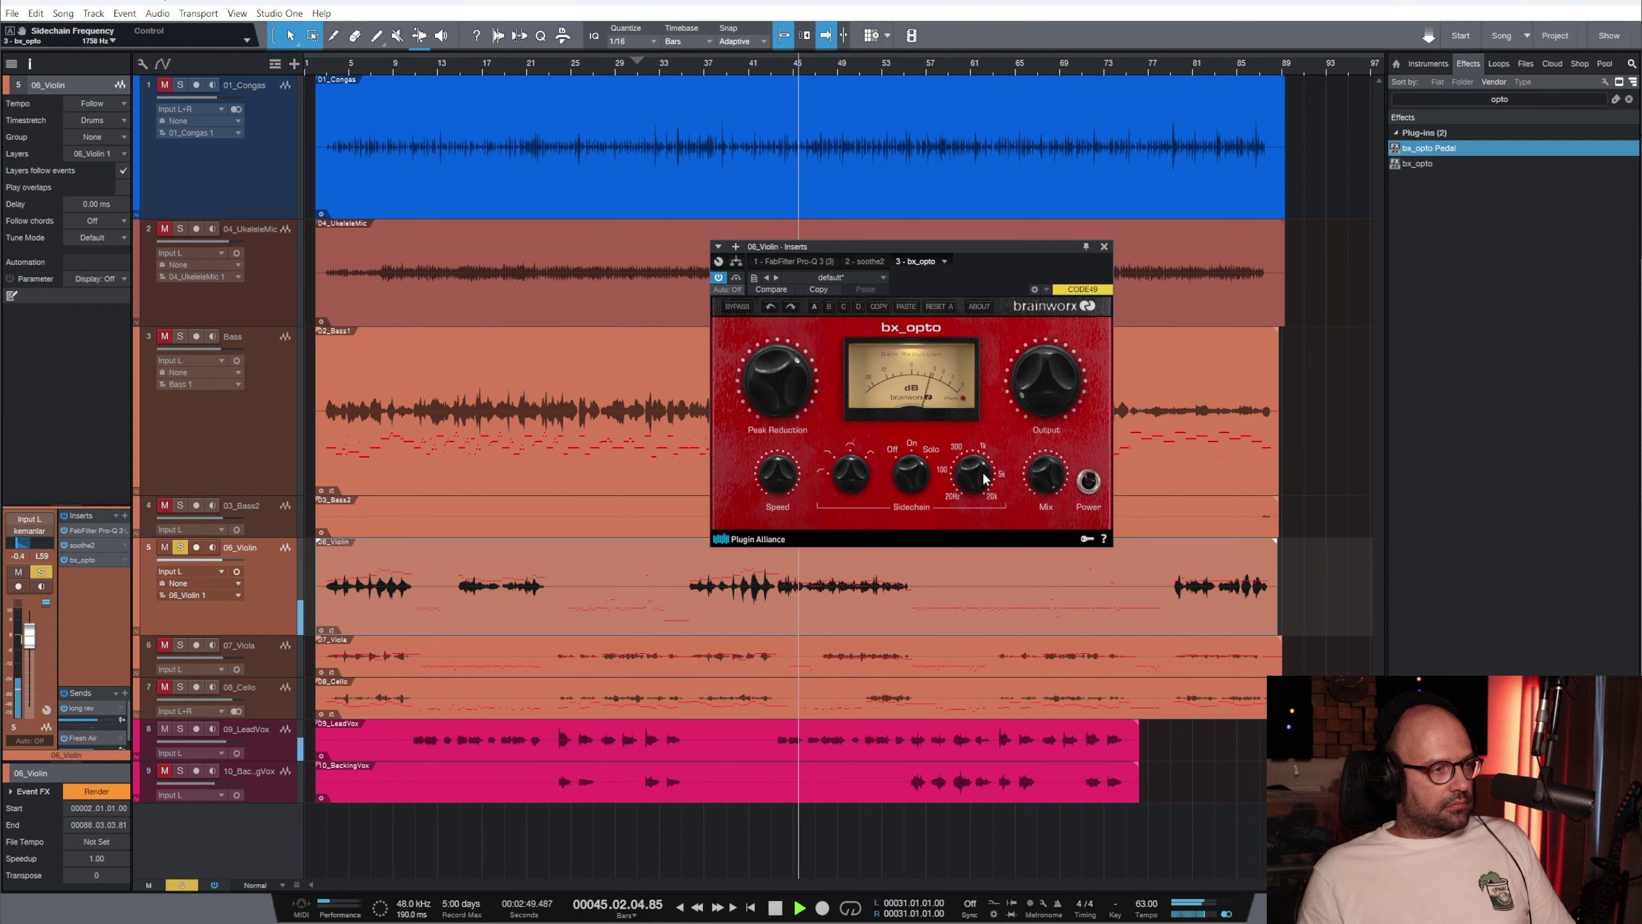
Try slow and fast speeds in the violin's bx_opto, set the speed to 84 and switch the sidechain to On
{"action": "left_click", "coordinate": [780, 476]}
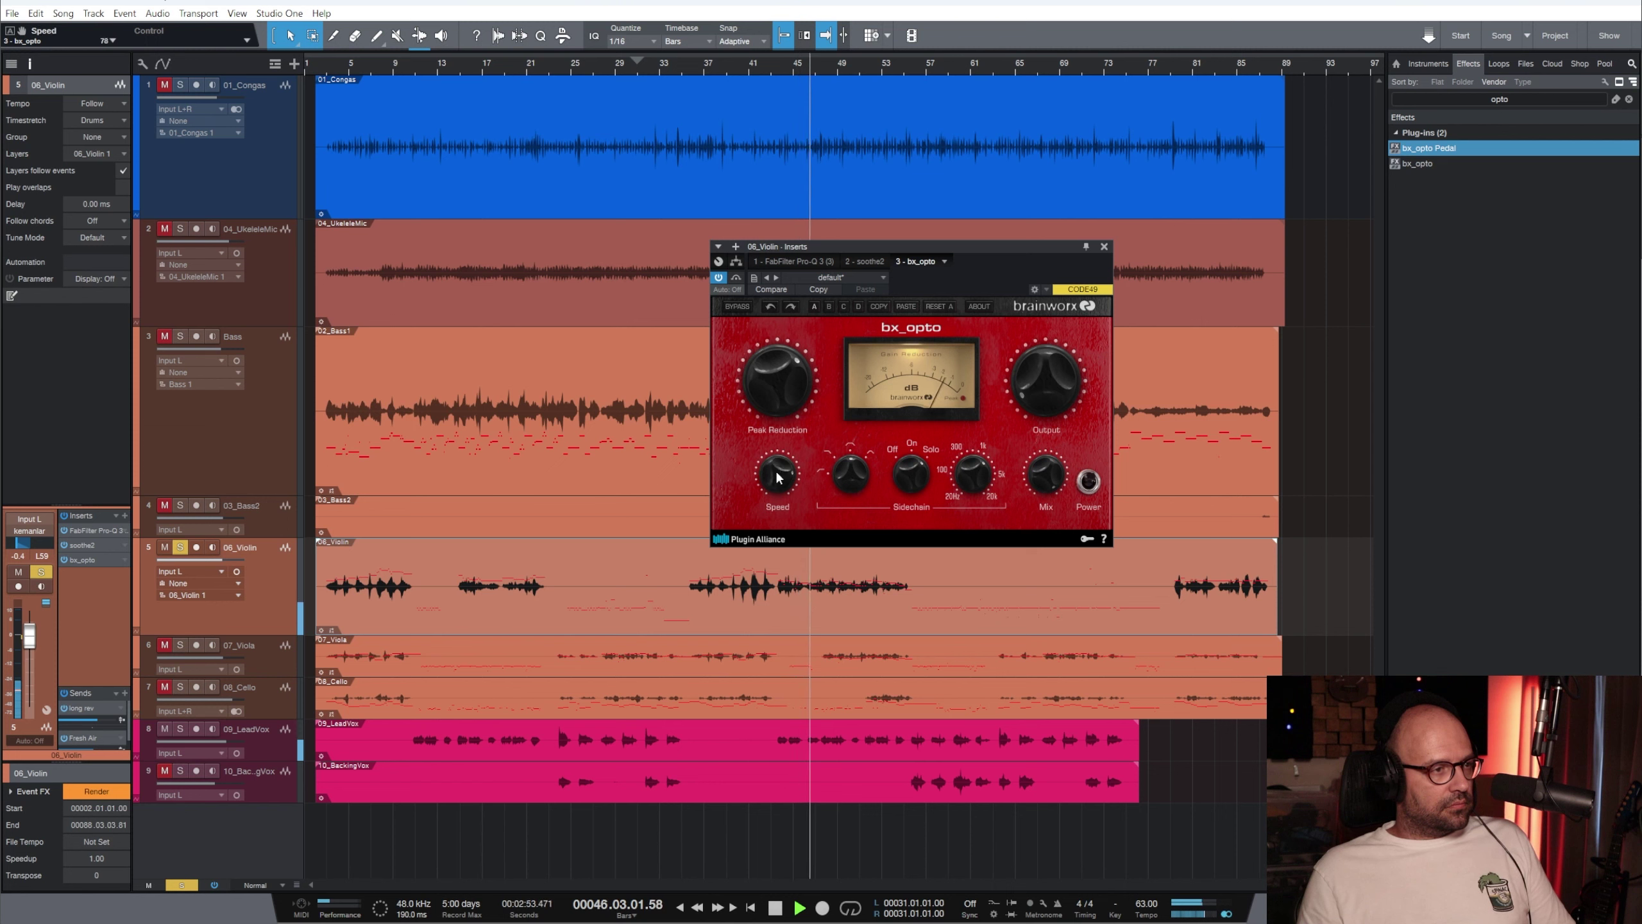
{"action": "left_click_drag", "start_coordinate": [777, 476], "coordinate": [787, 559]}
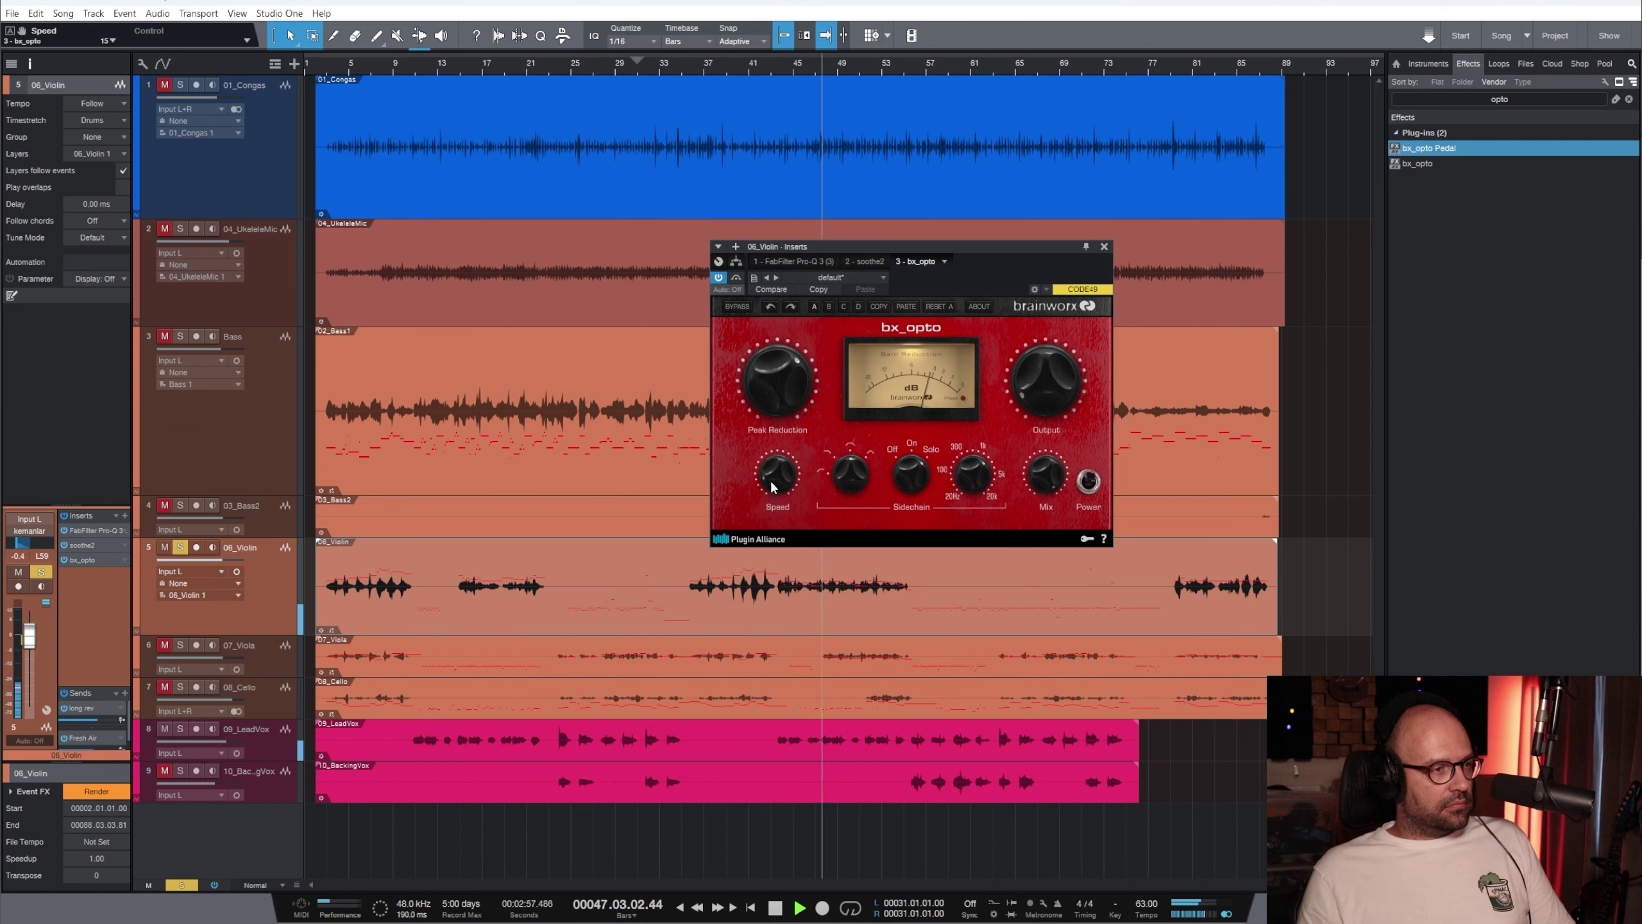
{"action": "left_click_drag", "start_coordinate": [771, 482], "coordinate": [776, 381]}
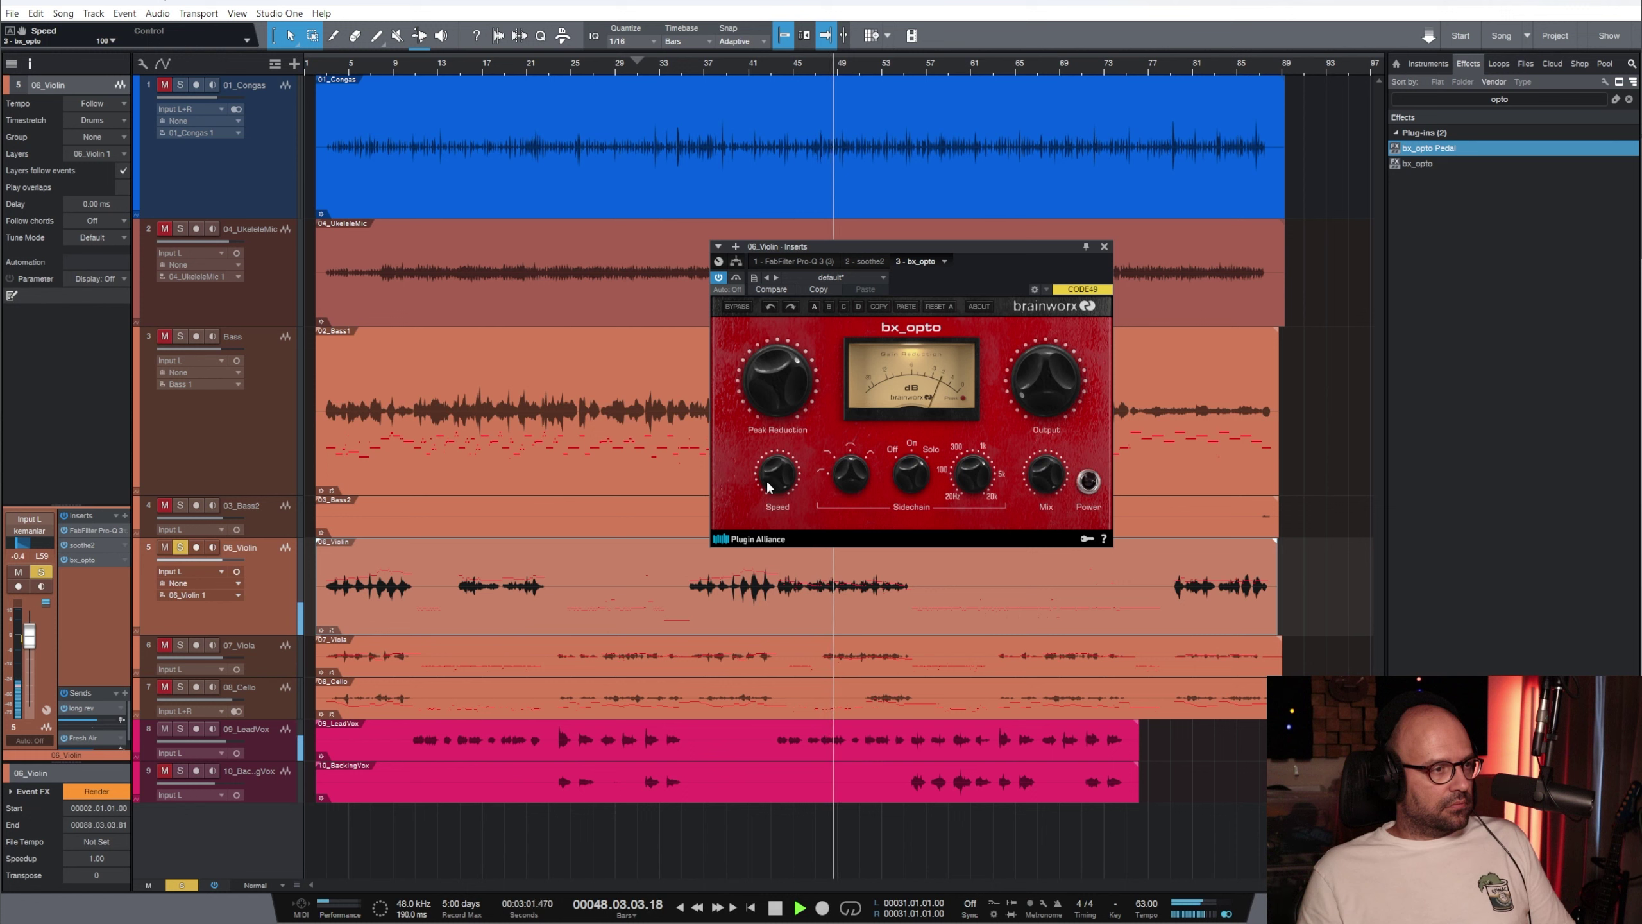
{"action": "left_click_drag", "start_coordinate": [775, 482], "coordinate": [777, 499]}
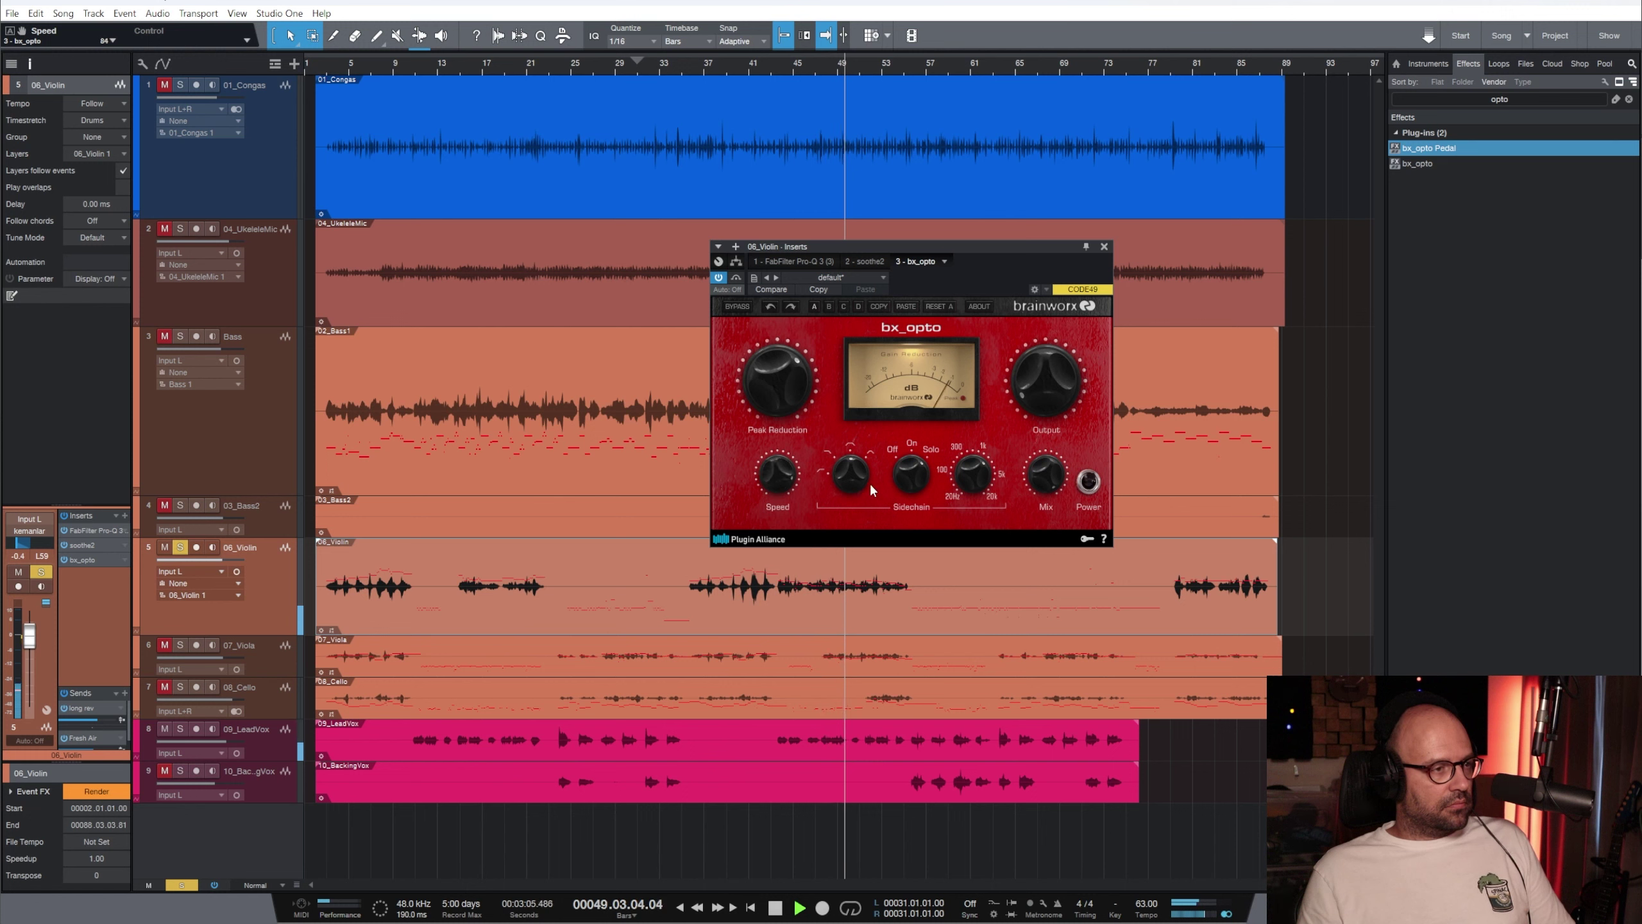
{"action": "left_click", "coordinate": [923, 474]}
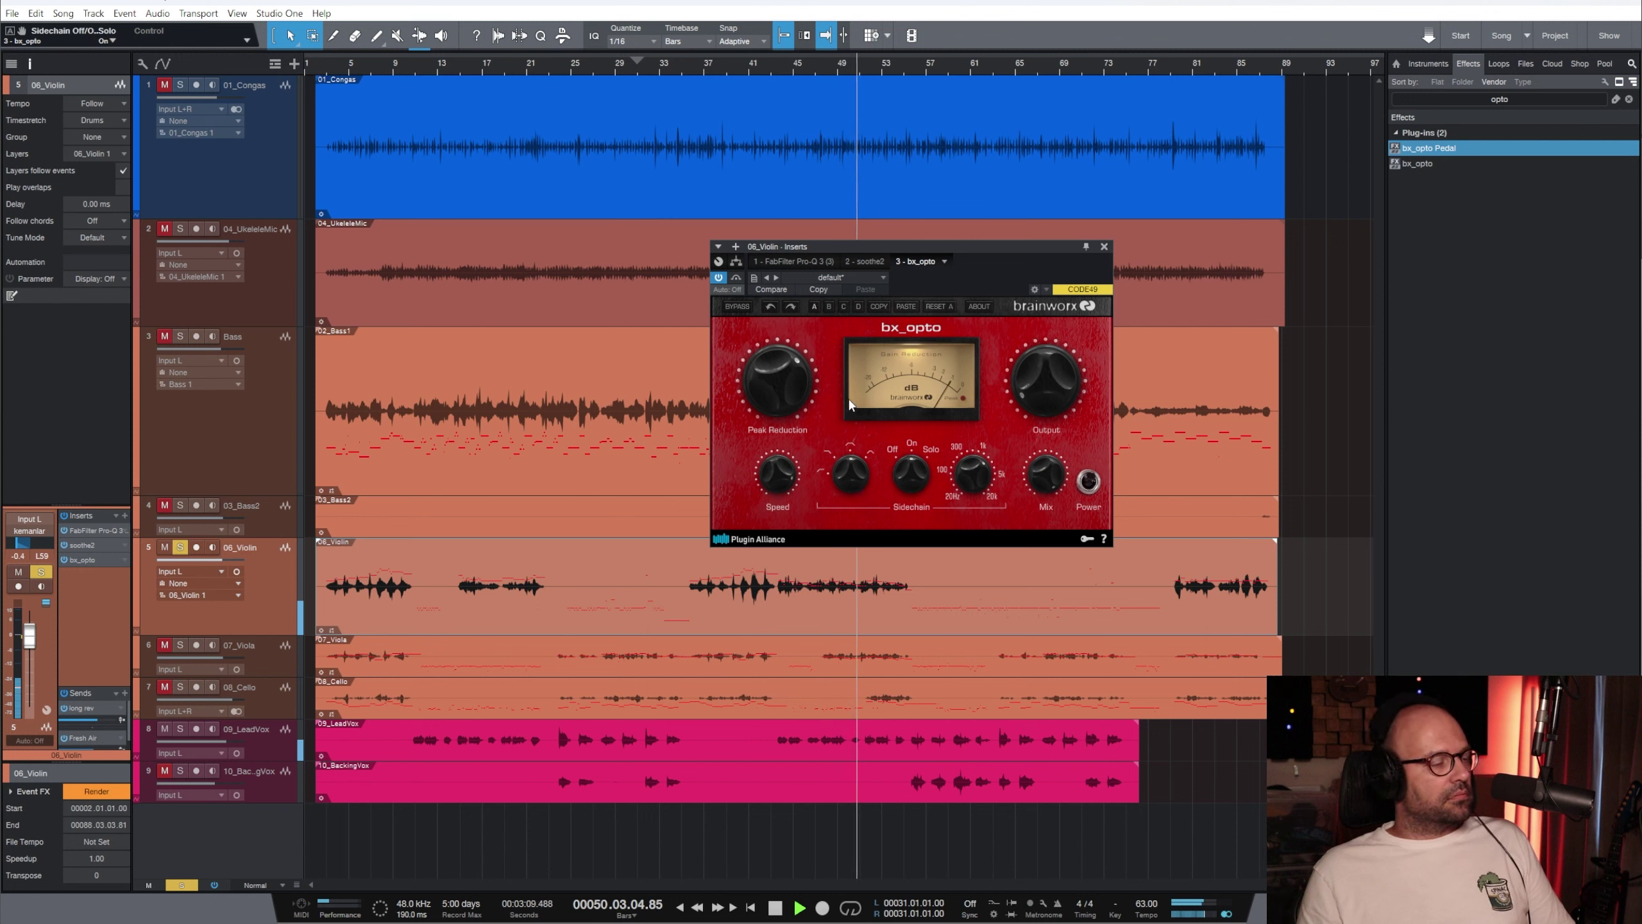
Copy bx_opto from the 06_Violin track to 07_Viola and turn off the violin's solo
{"action": "left_click", "coordinate": [271, 663]}
{"action": "left_click", "coordinate": [264, 608]}
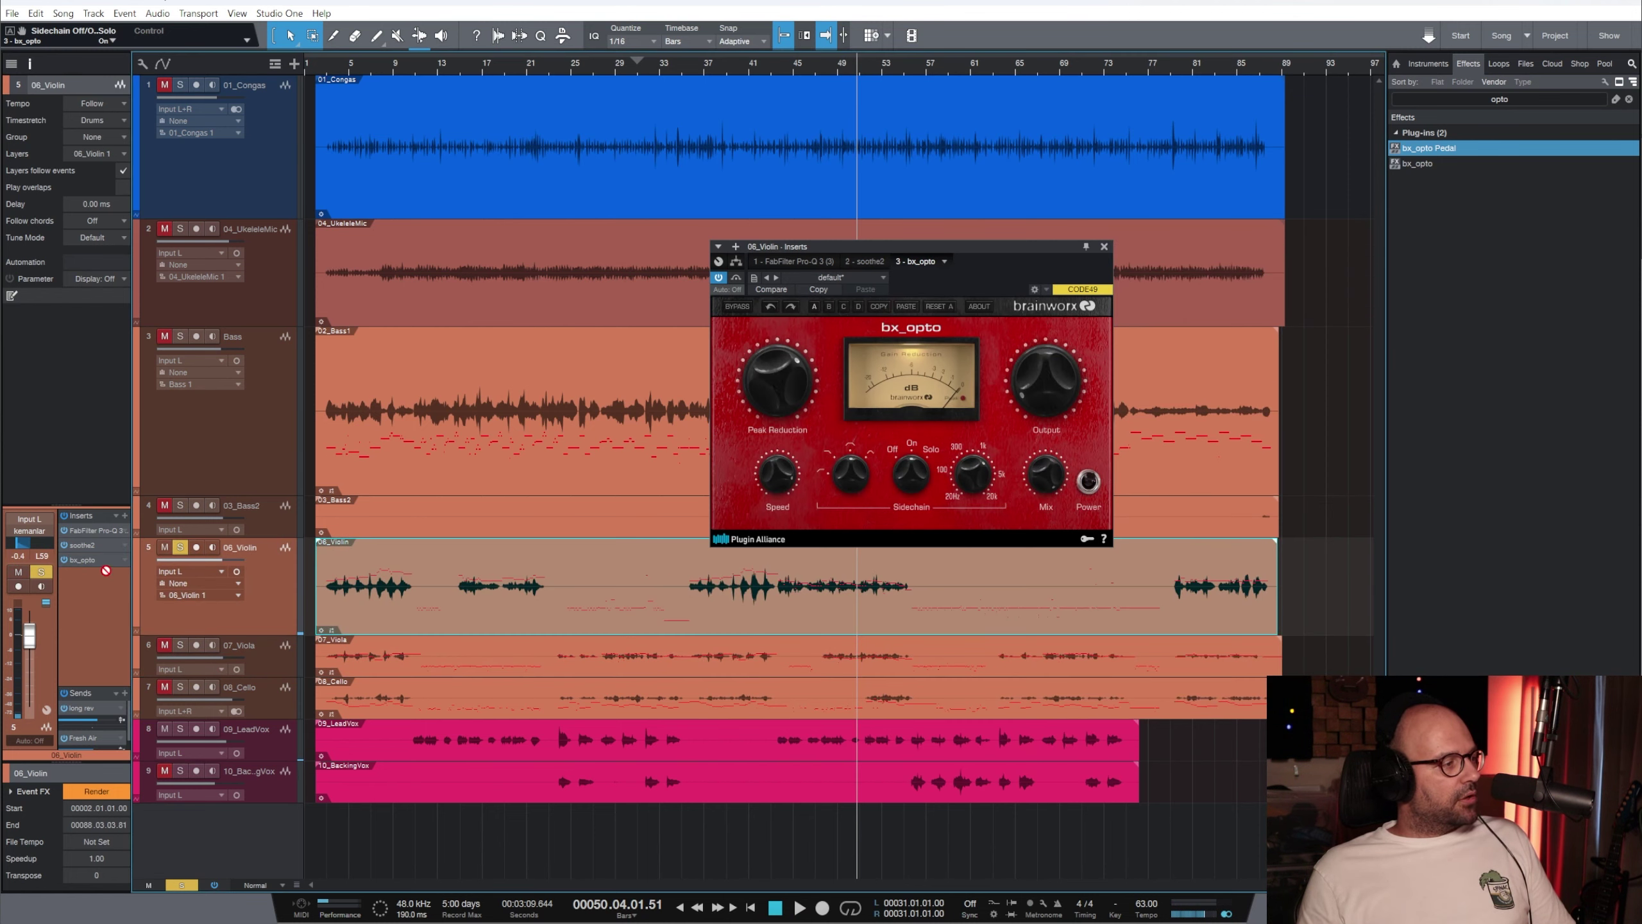
{"action": "left_click_drag", "start_coordinate": [106, 571], "coordinate": [273, 666]}
{"action": "left_click", "coordinate": [180, 547]}
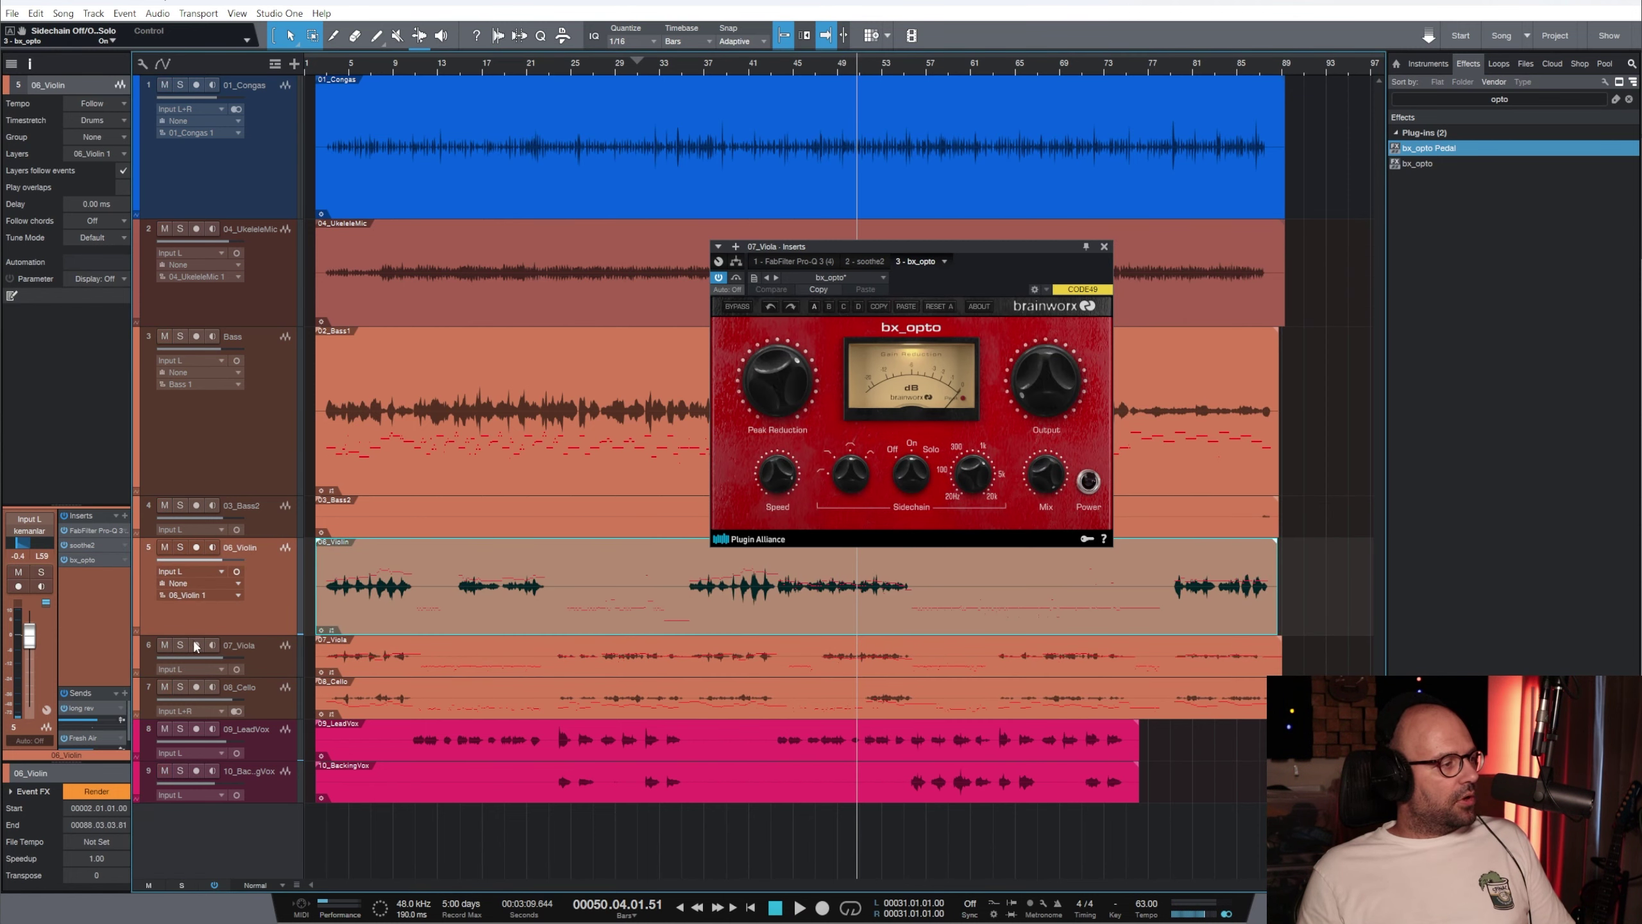
{"action": "left_click", "coordinate": [270, 661]}
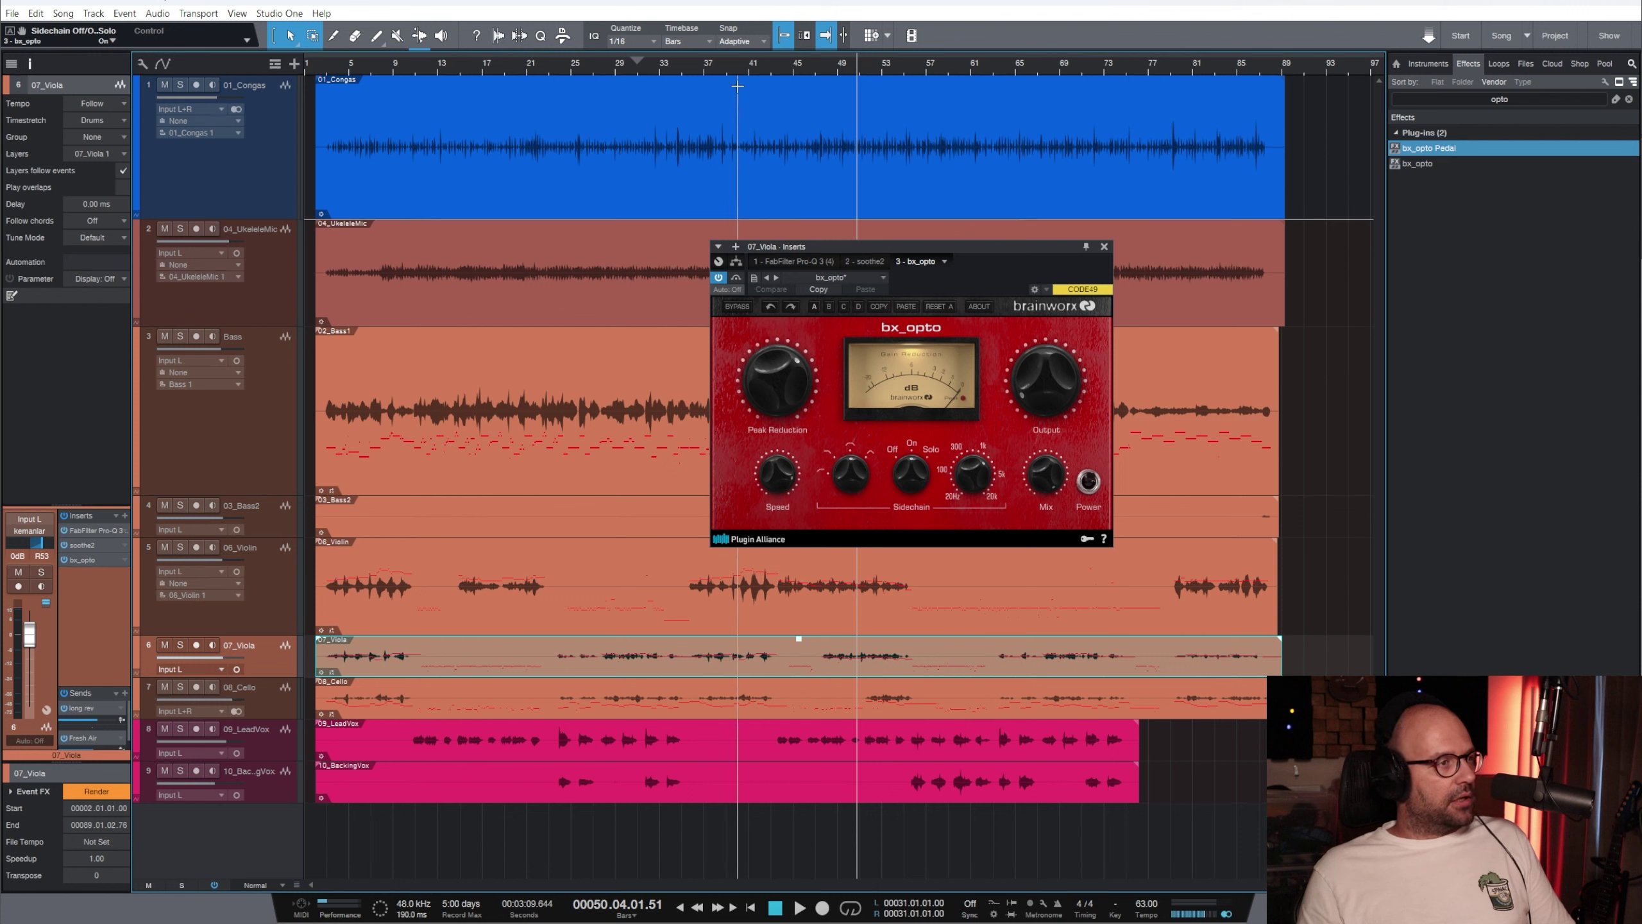
Play the full mix from bar 44 to judge the viola compression, and return the playhead to bar 48
{"action": "left_click", "coordinate": [728, 64]}
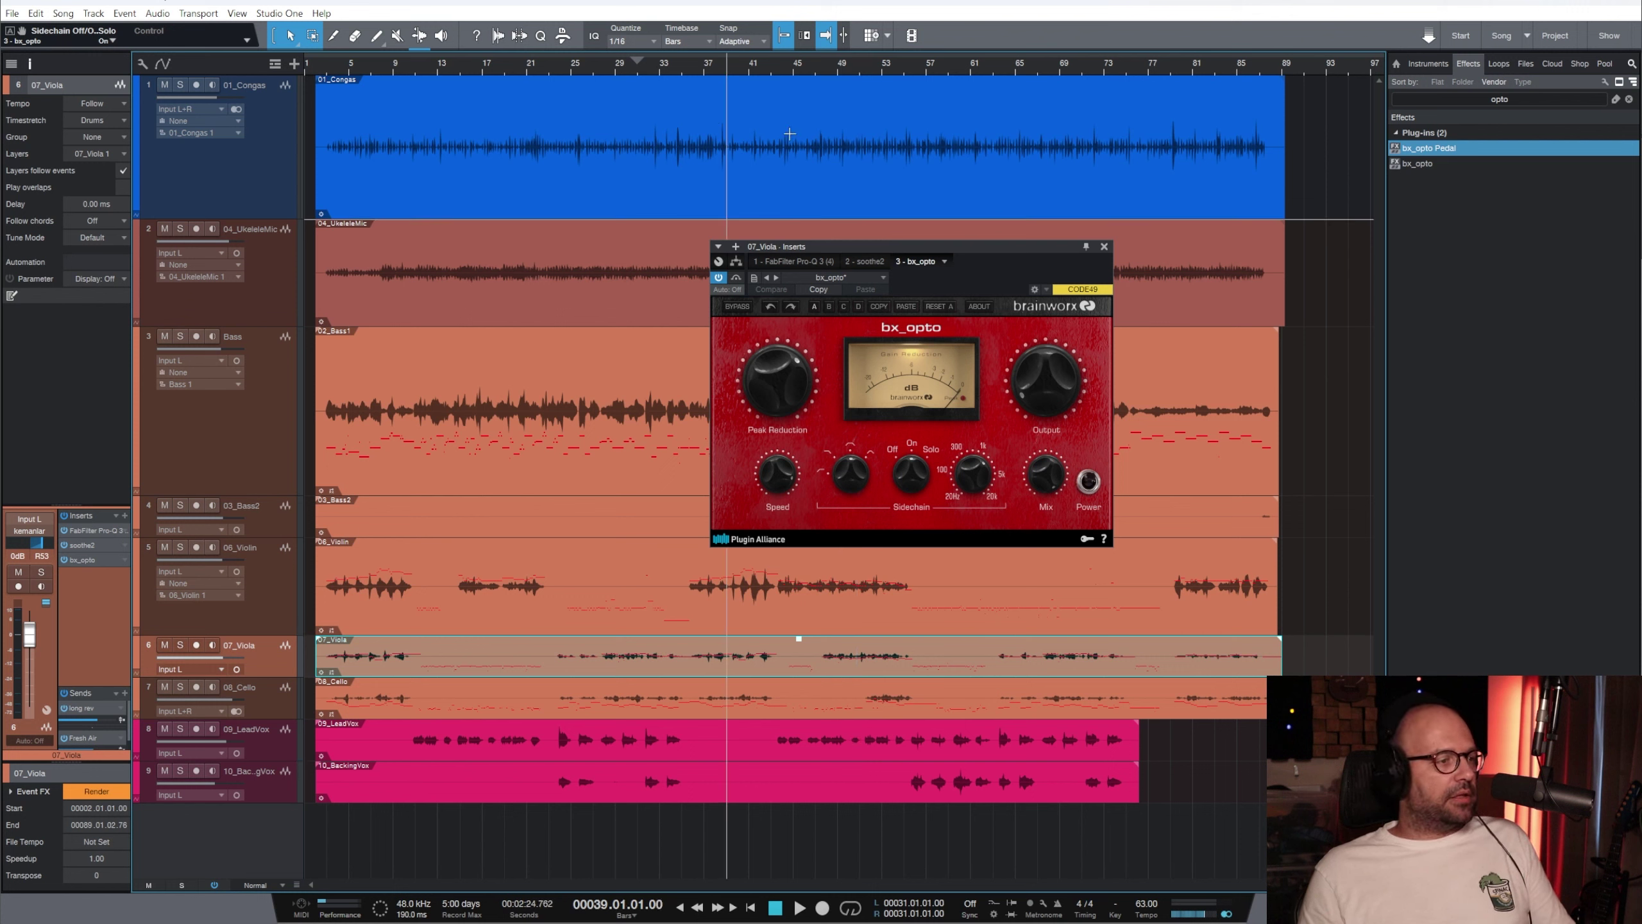
{"action": "left_click", "coordinate": [781, 64]}
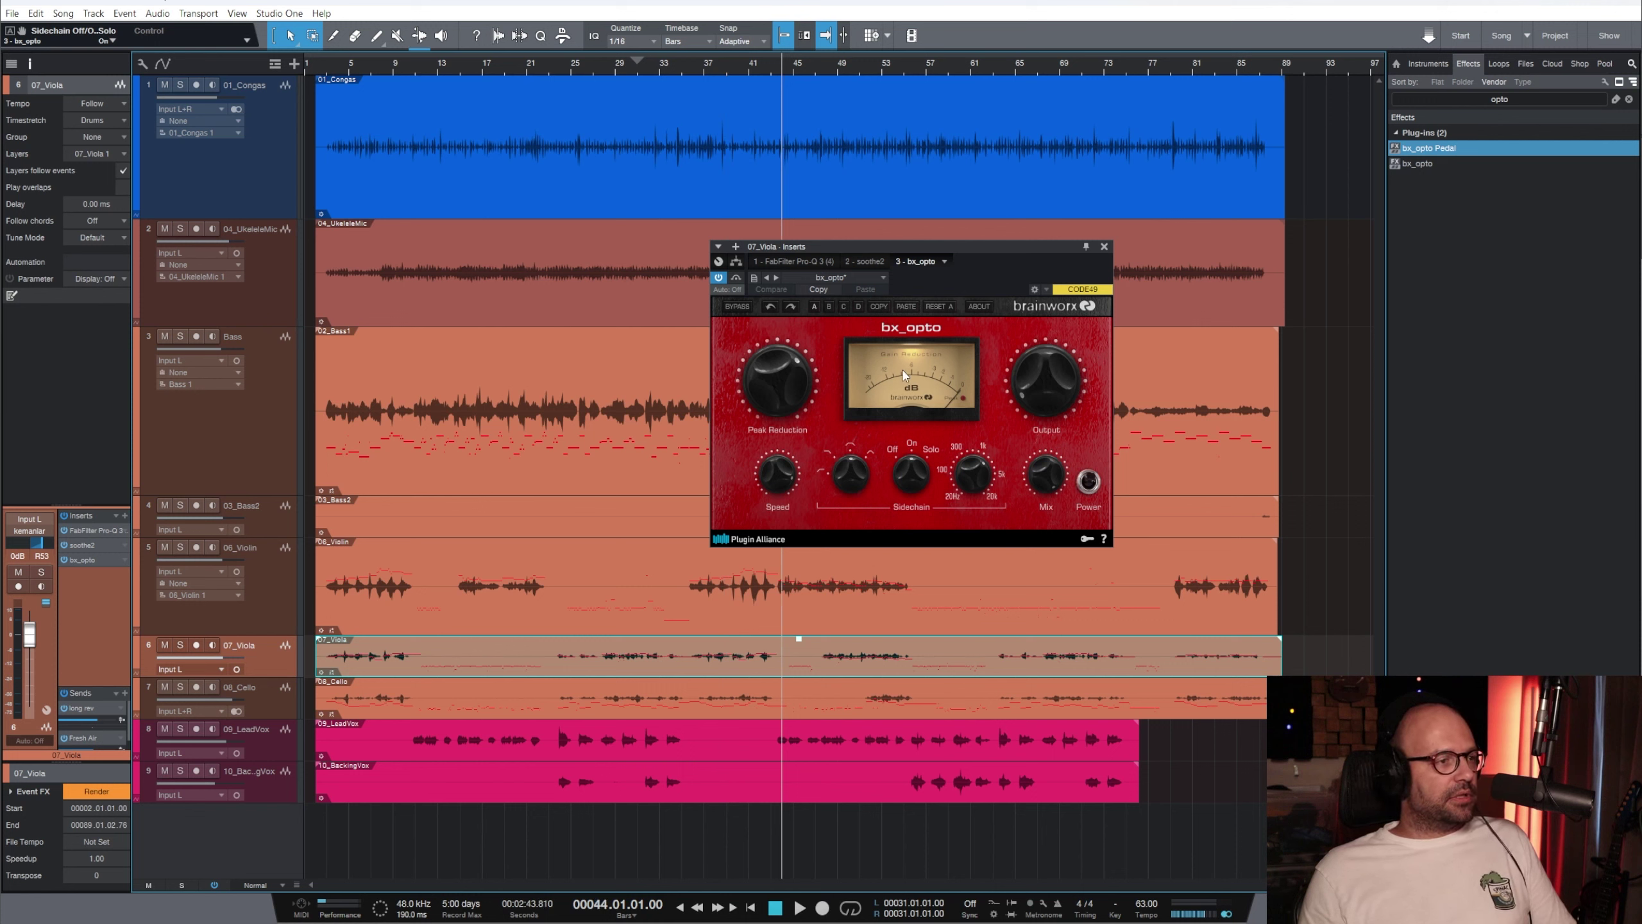
{"action": "key", "text": "space"}
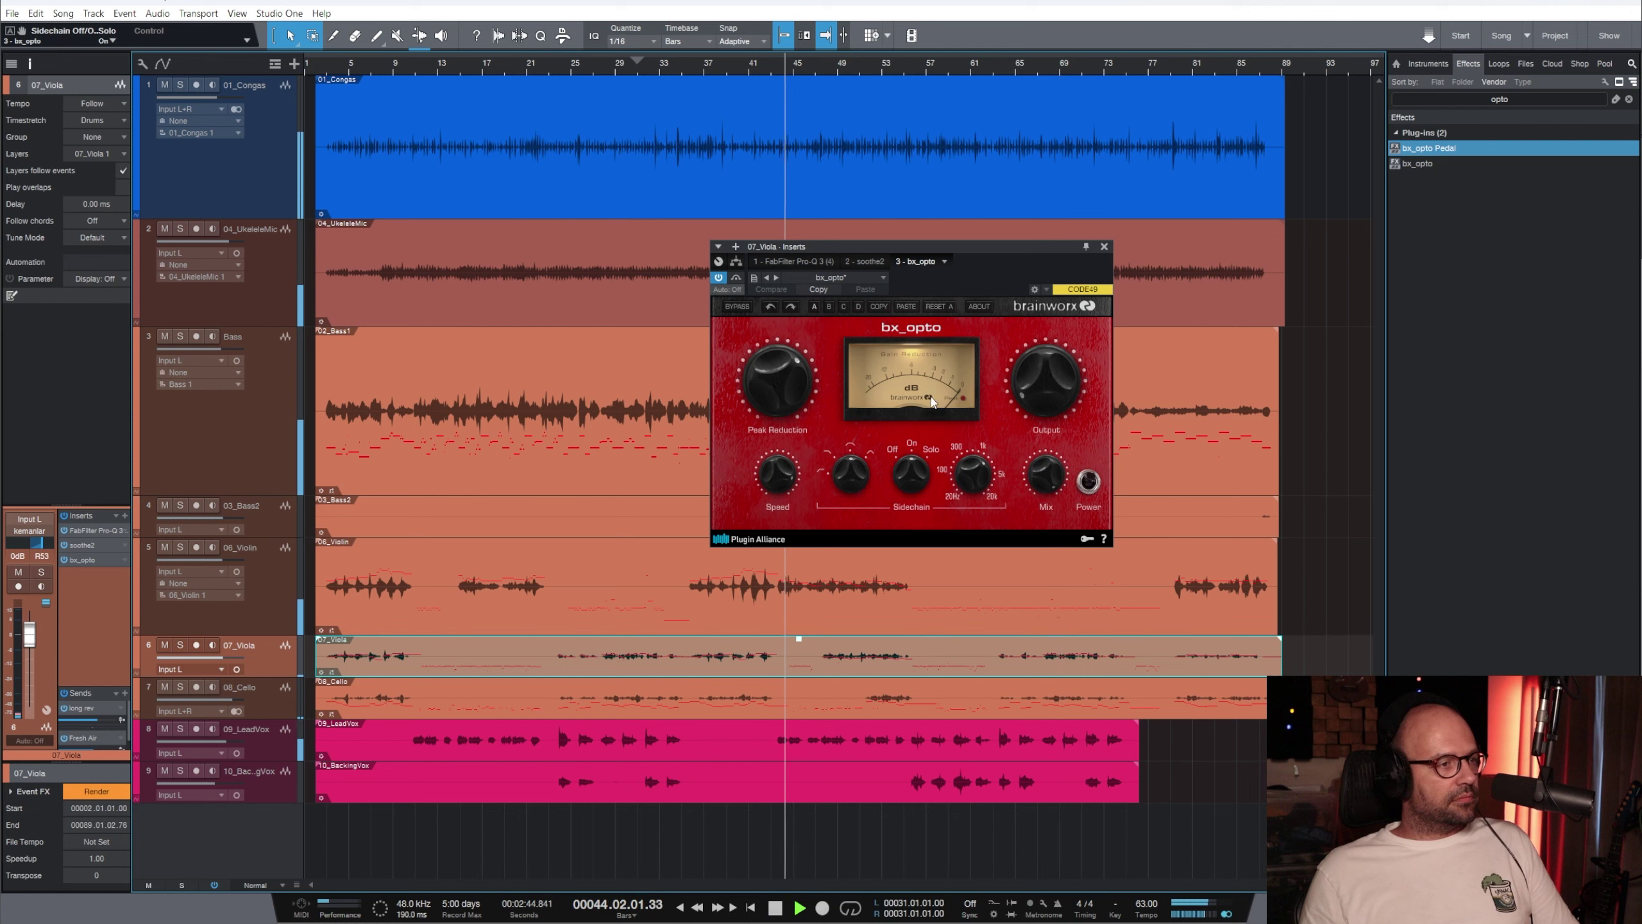
{"action": "left_click", "coordinate": [267, 695]}
{"action": "left_click", "coordinate": [262, 663]}
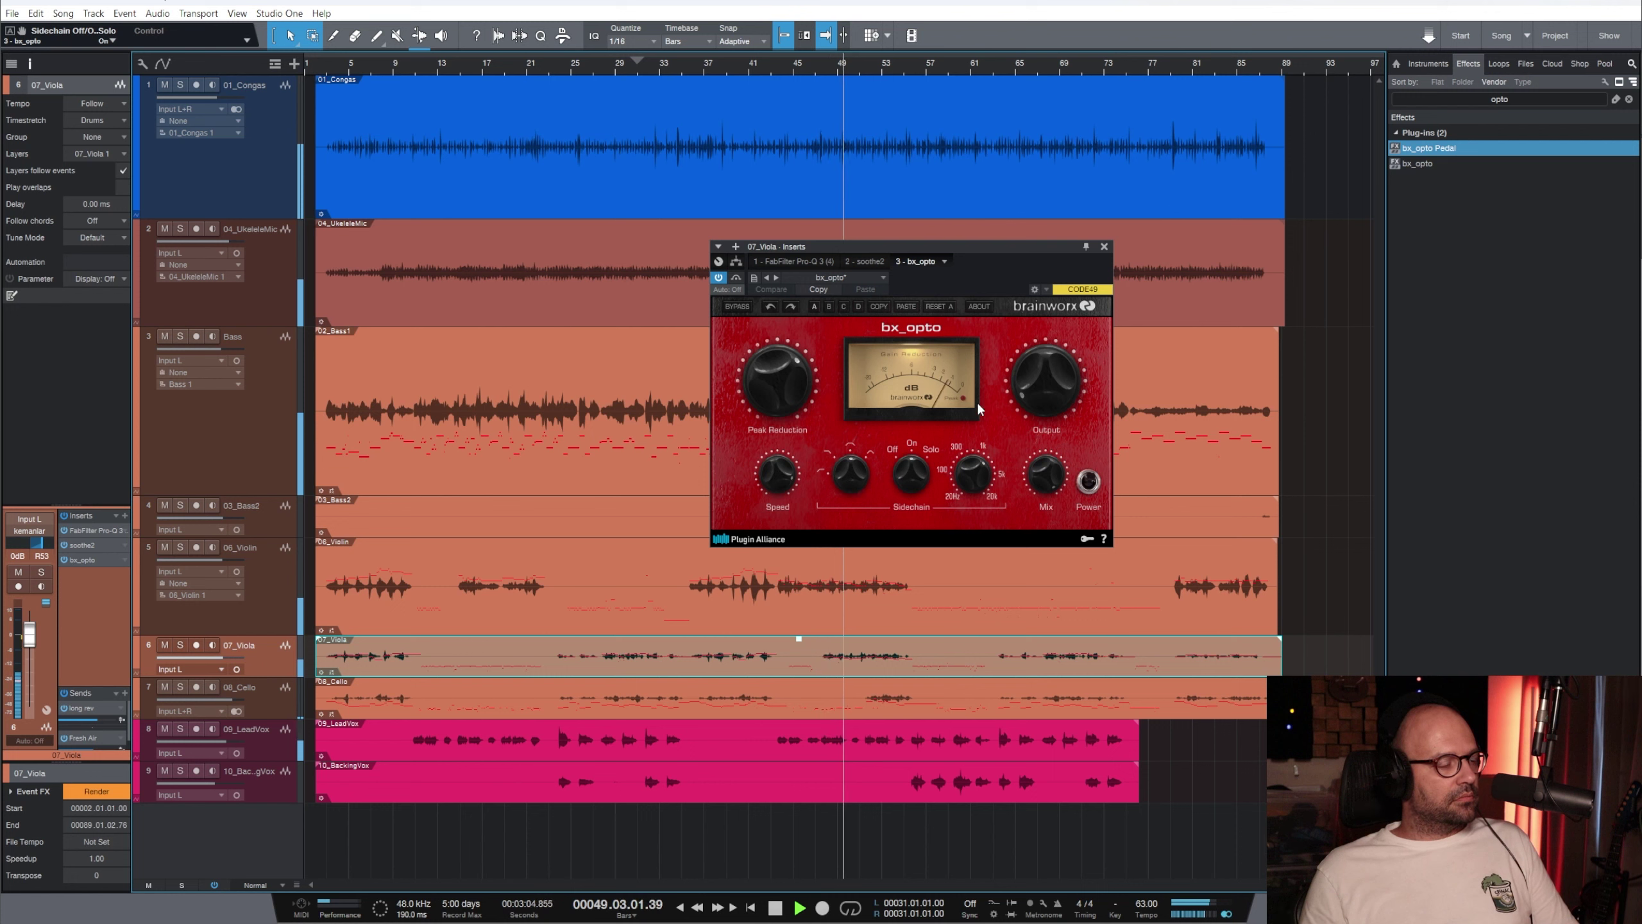
{"action": "key", "text": "space"}
{"action": "left_click", "coordinate": [834, 63]}
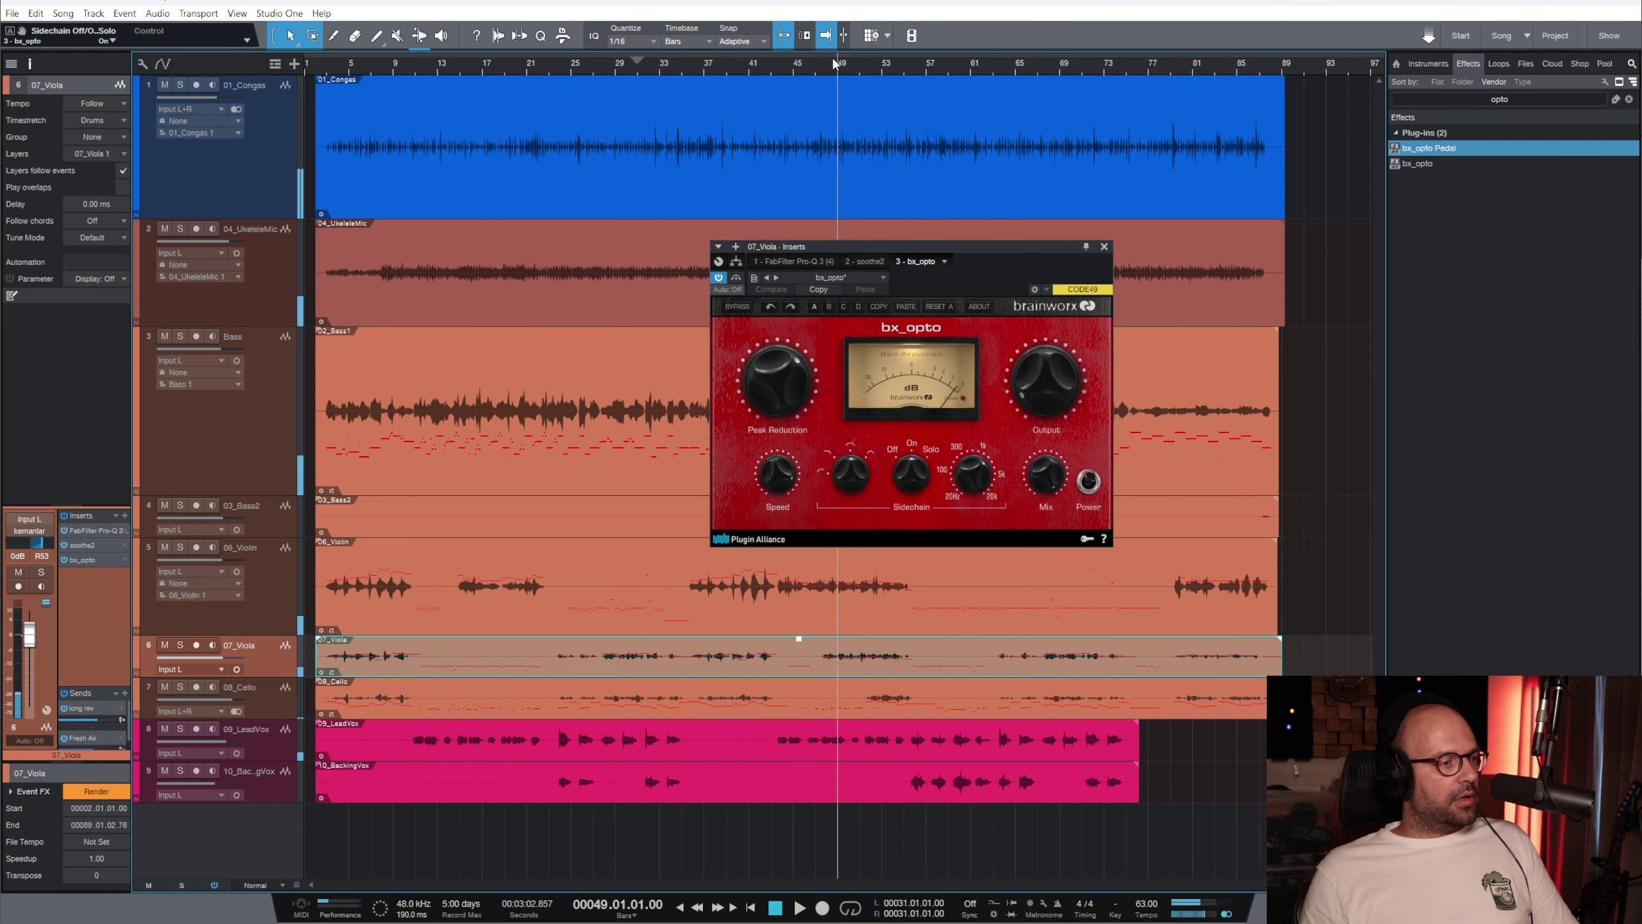
{"action": "left_click", "coordinate": [827, 67]}
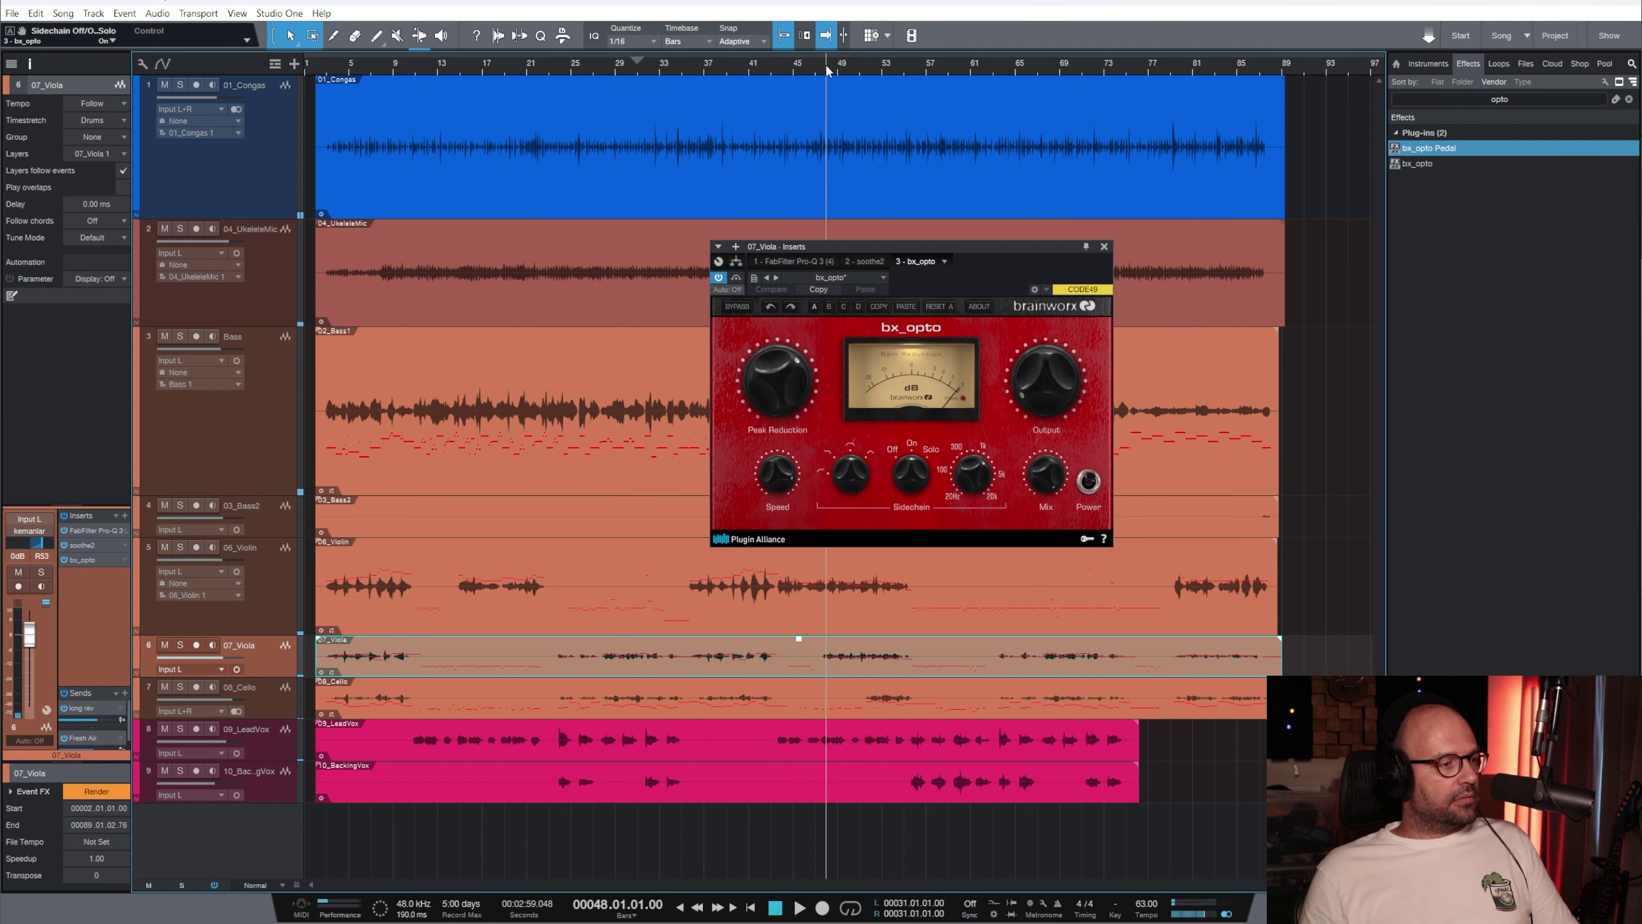
Show the mixer, bypass bx_opto on the selected violin and viola channels, play the mix from bar 46 and close the plug-in window
{"action": "left_click", "coordinate": [158, 603]}
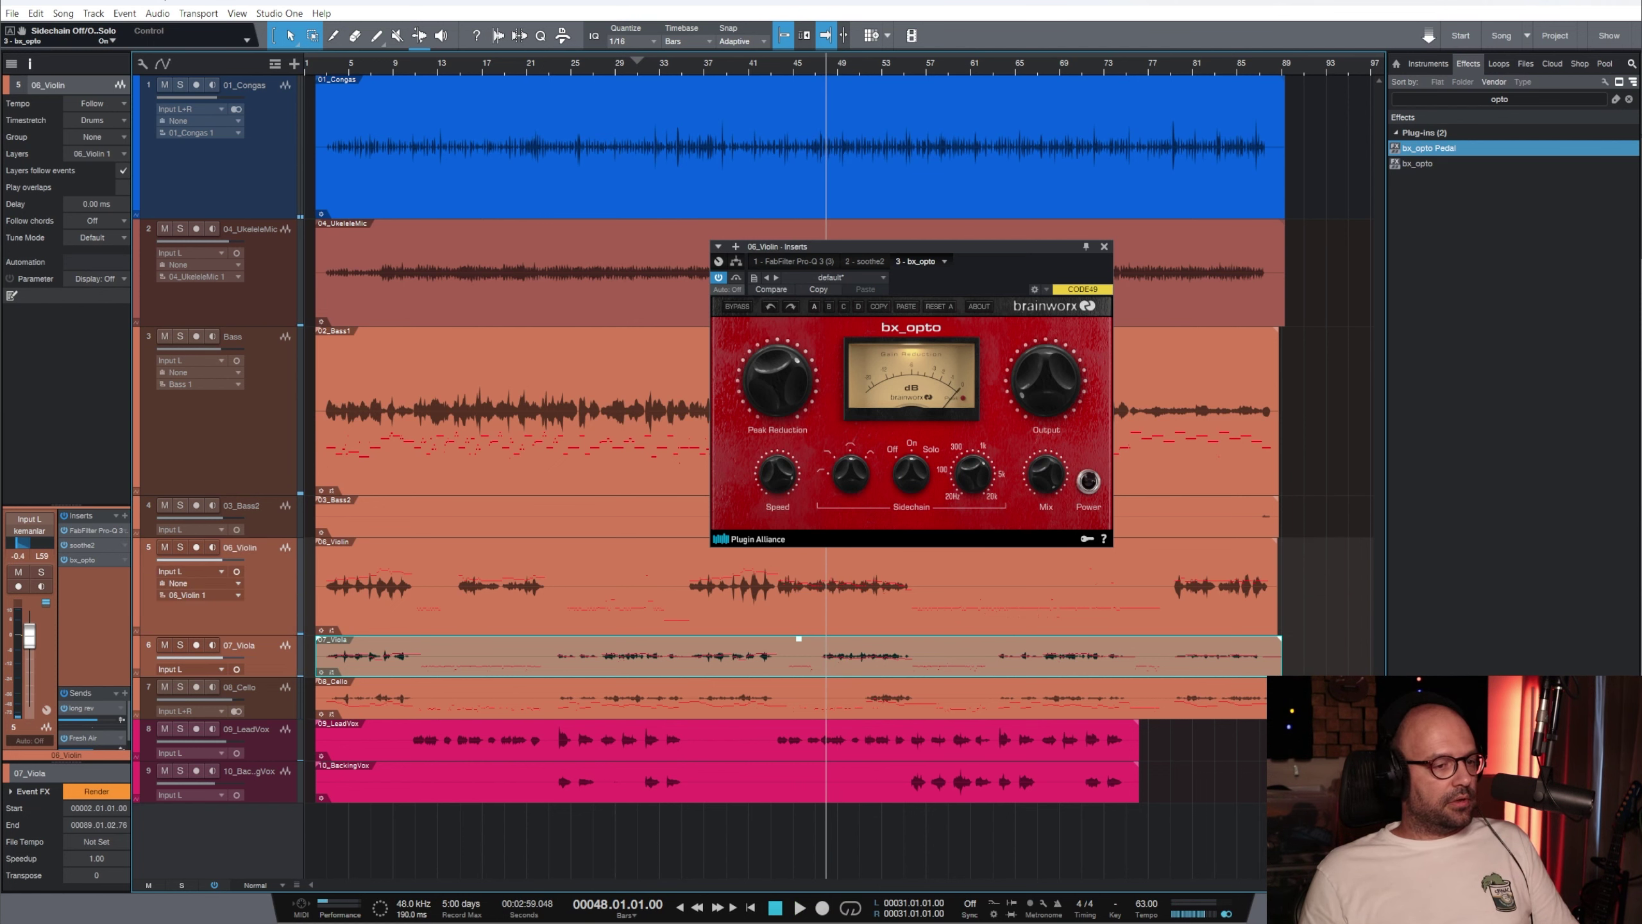
{"action": "key", "text": "F2"}
{"action": "key", "text": "F3"}
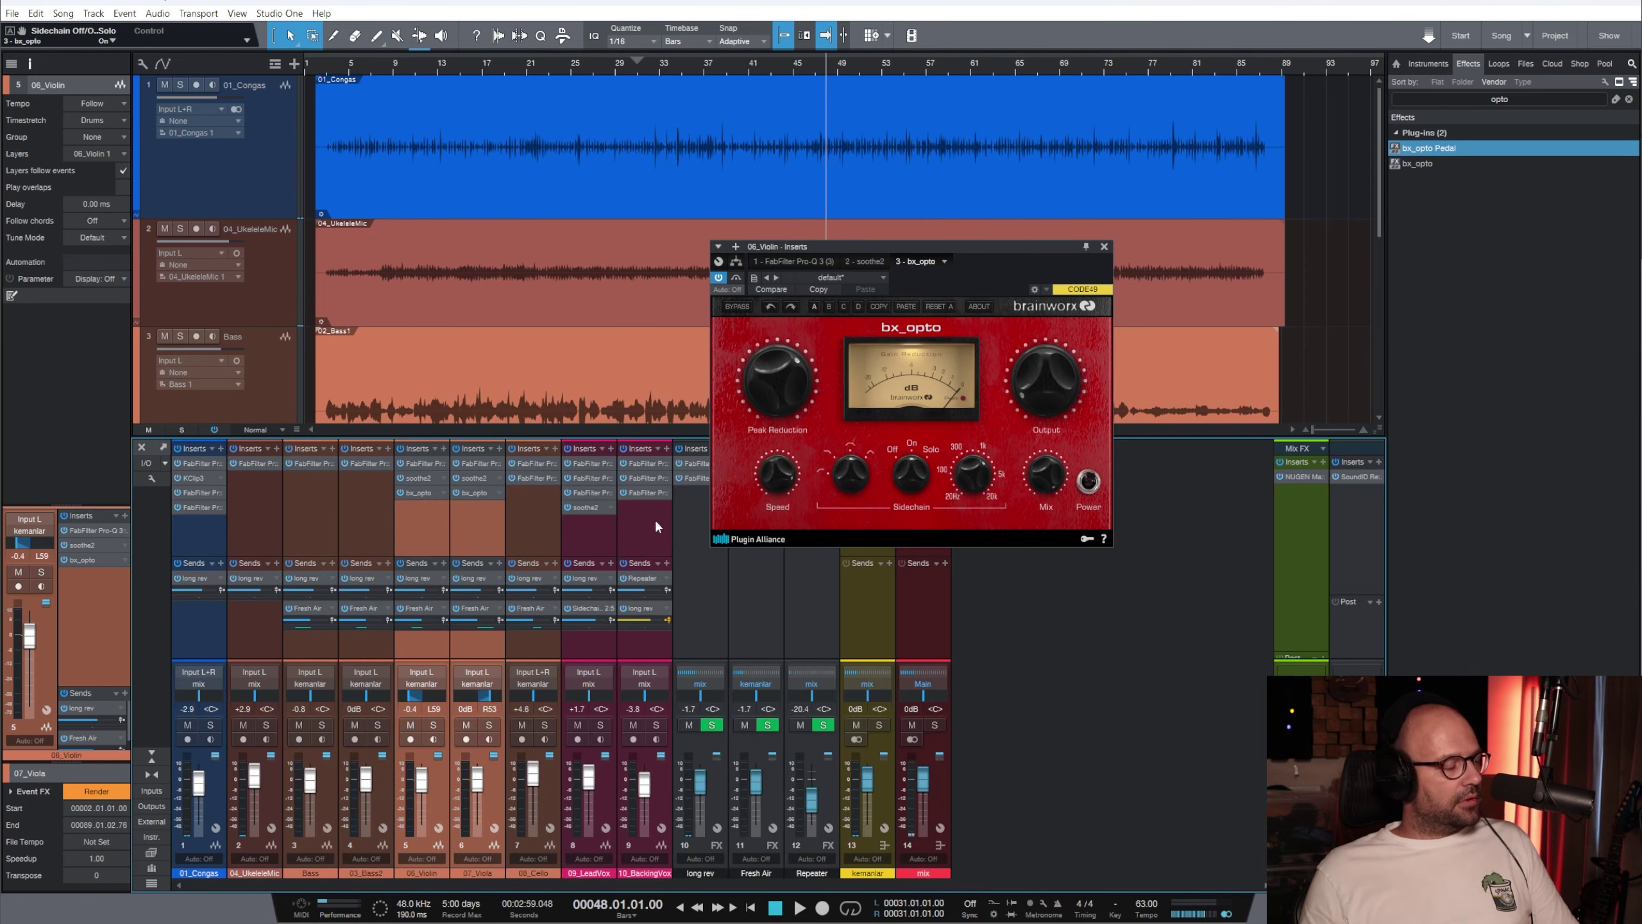
{"action": "left_click", "coordinate": [399, 492]}
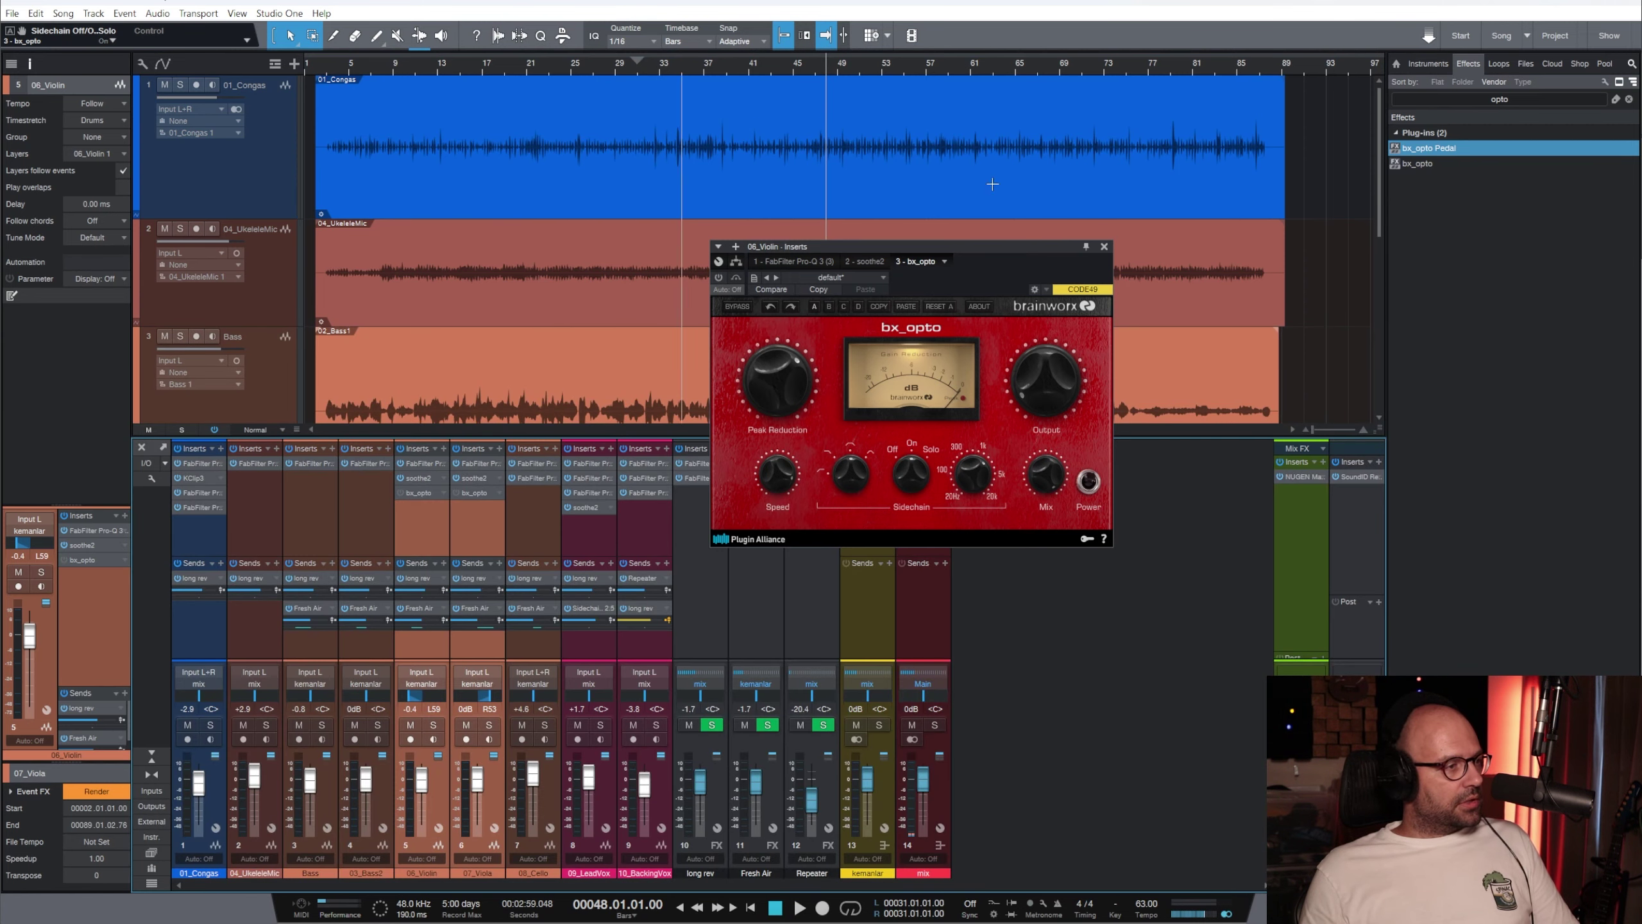
{"action": "left_click", "coordinate": [804, 64]}
{"action": "key", "text": "space"}
{"action": "left_click", "coordinate": [1104, 247]}
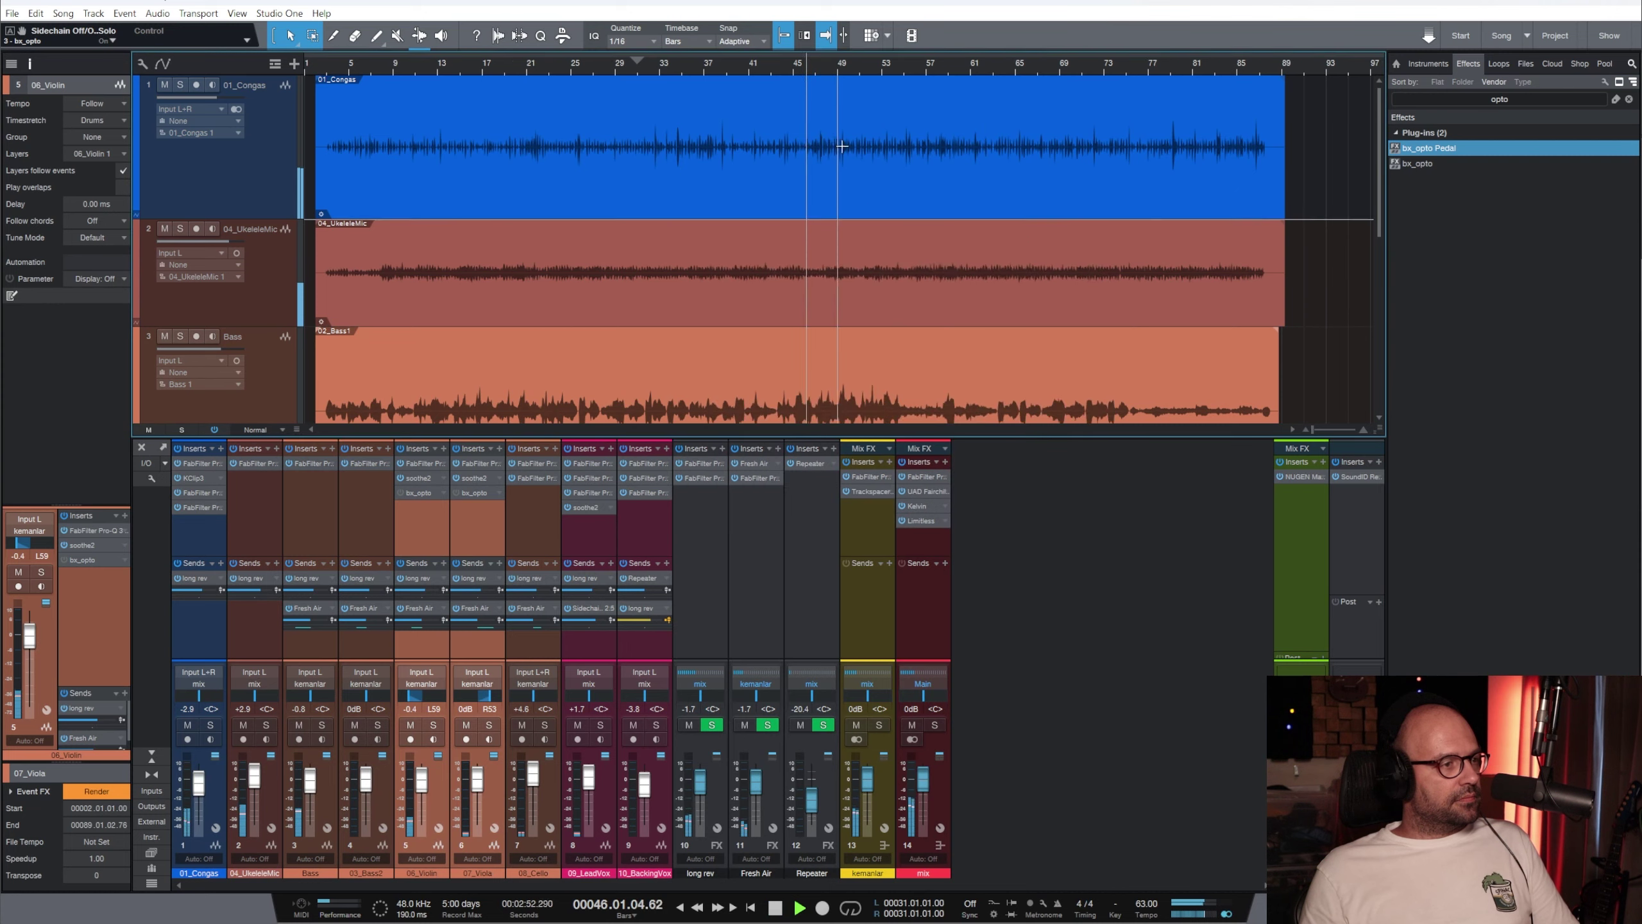
Set a loop from bar 48 to bar 52 and play it with looping switched on
{"action": "key", "text": "e"}
{"action": "scroll", "coordinate": [930, 220], "scroll_direction": "down", "scroll_amount": 4}
{"action": "key", "text": "space"}
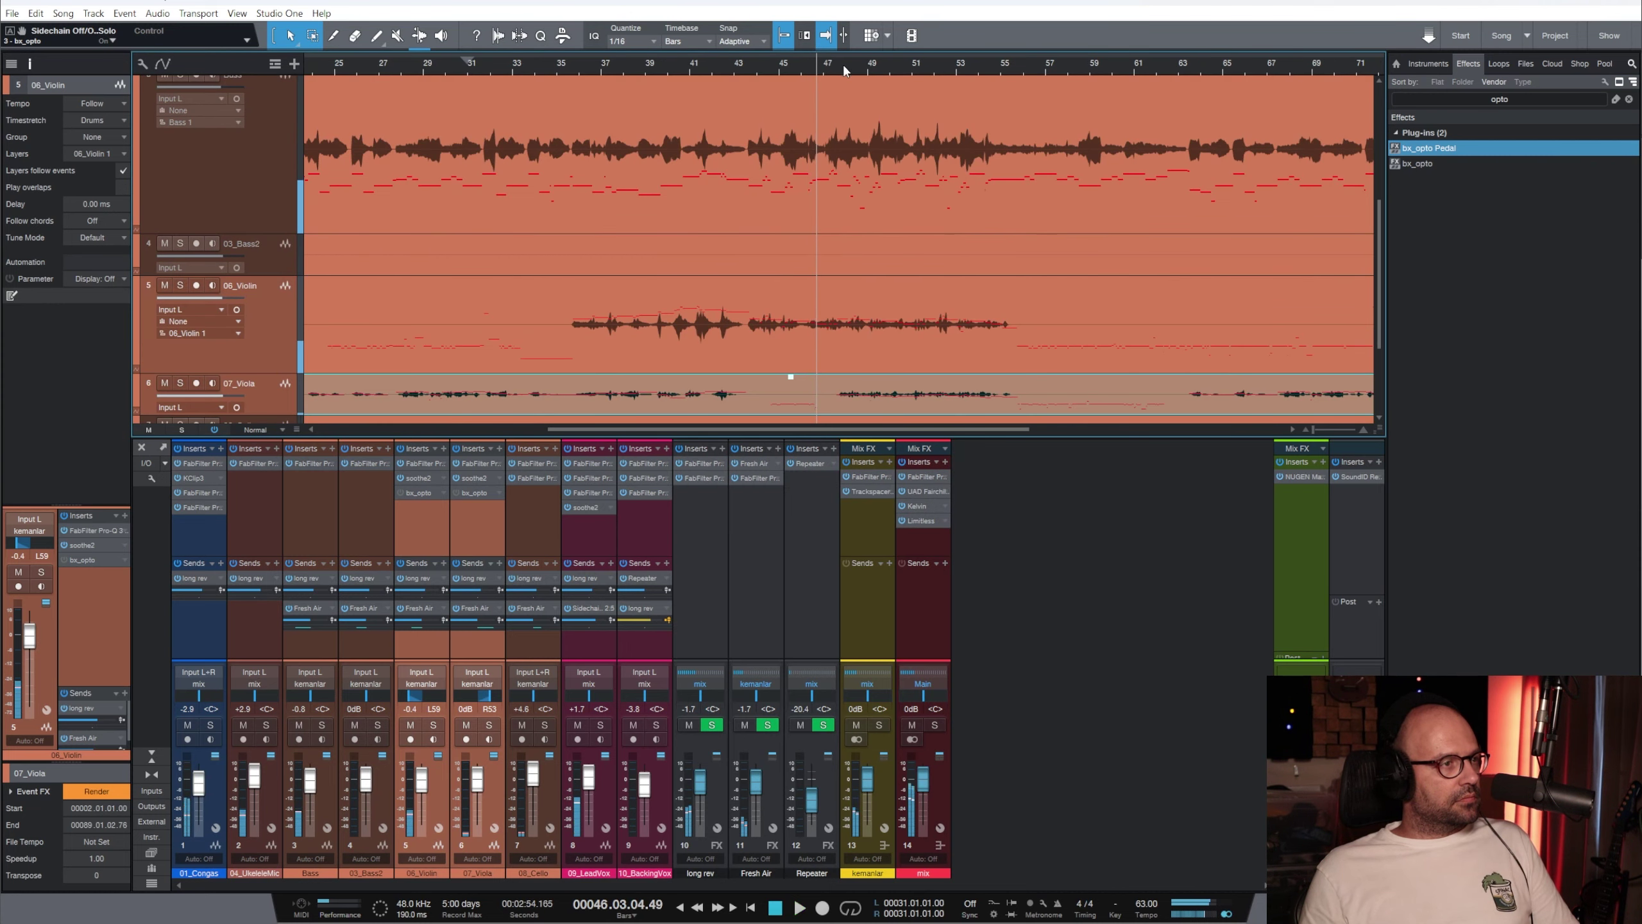
{"action": "left_click", "coordinate": [842, 64]}
{"action": "left_click_drag", "start_coordinate": [903, 63], "coordinate": [934, 63]}
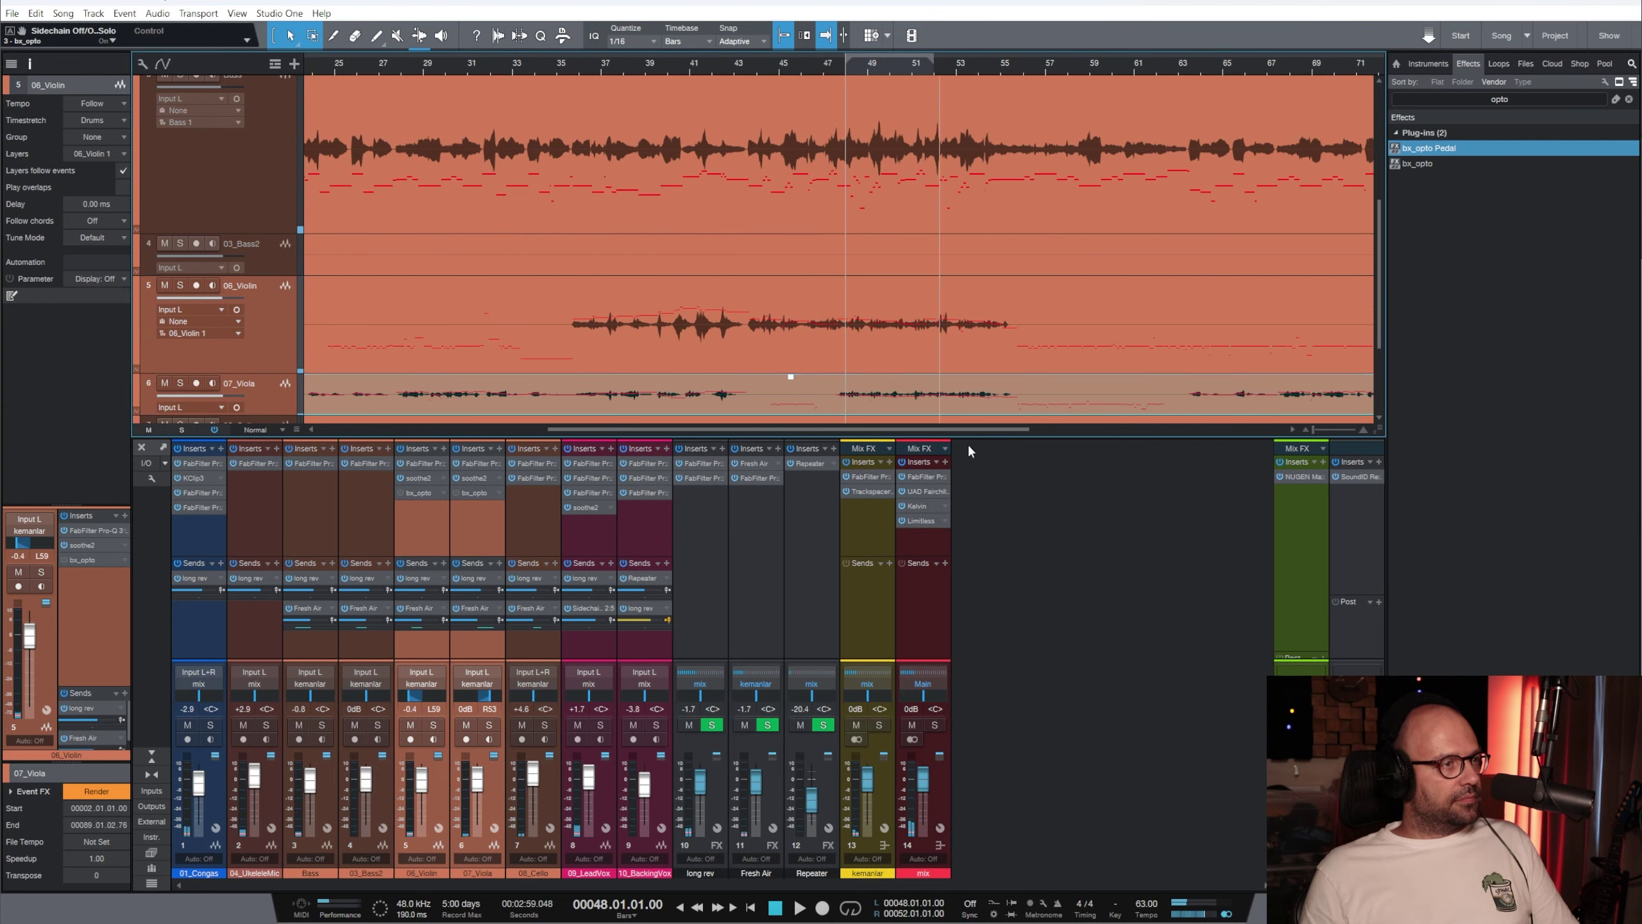
{"action": "left_click", "coordinate": [853, 909]}
{"action": "key", "text": "space"}
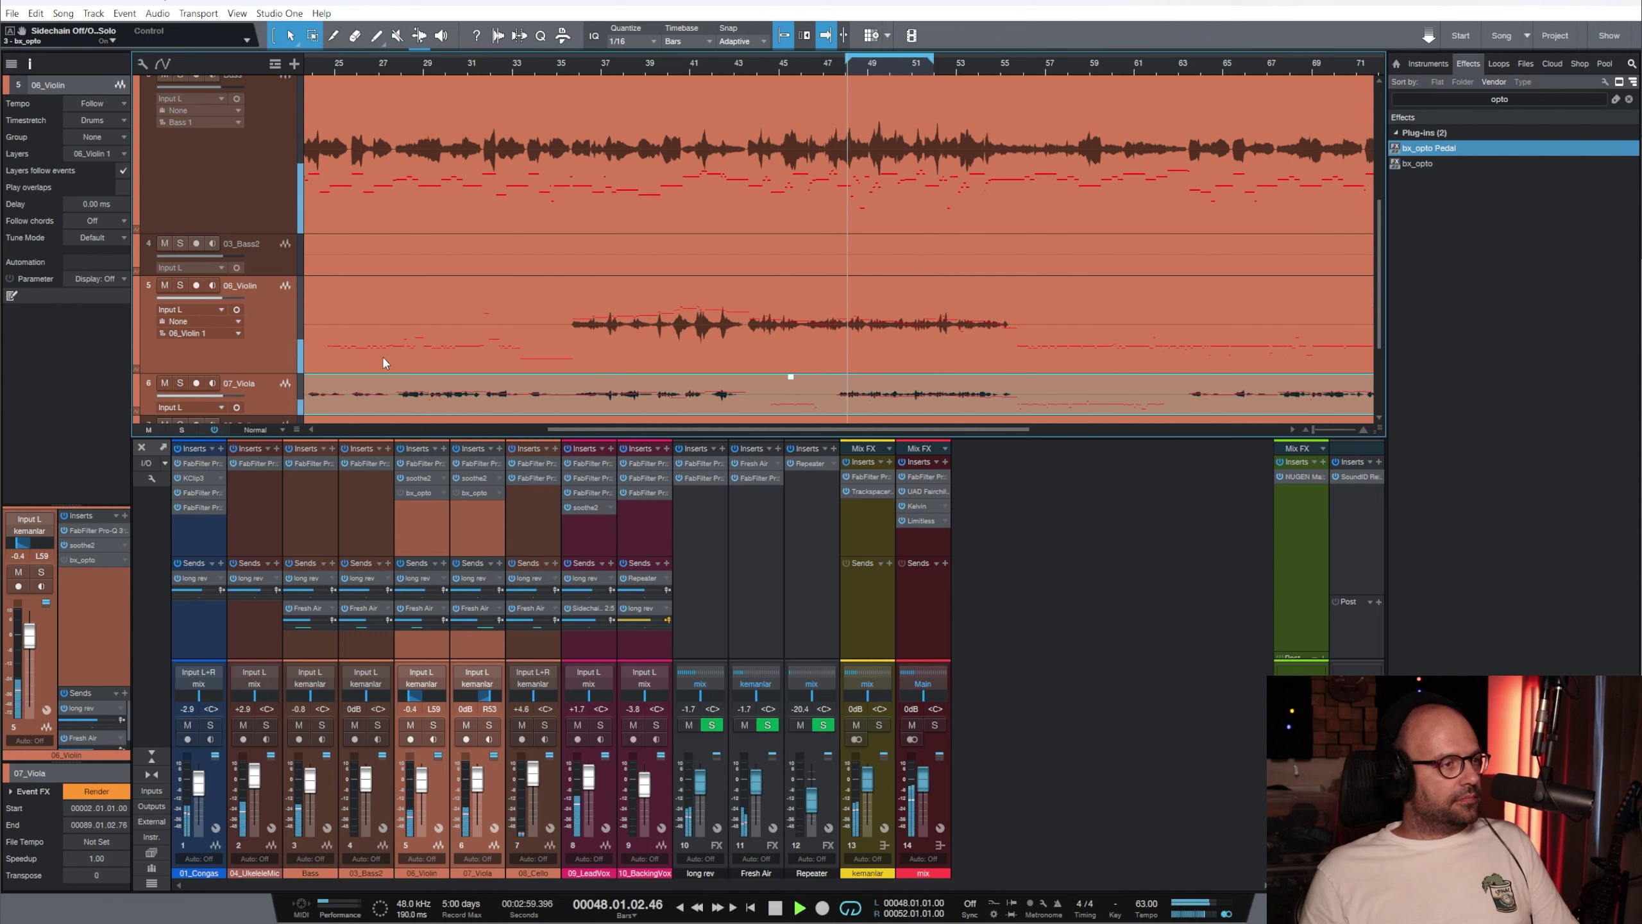
Toggle bx_opto on the violin and viola for comparison and extend the loop's end to 54.04.01, playing it again
{"action": "left_click", "coordinate": [400, 492]}
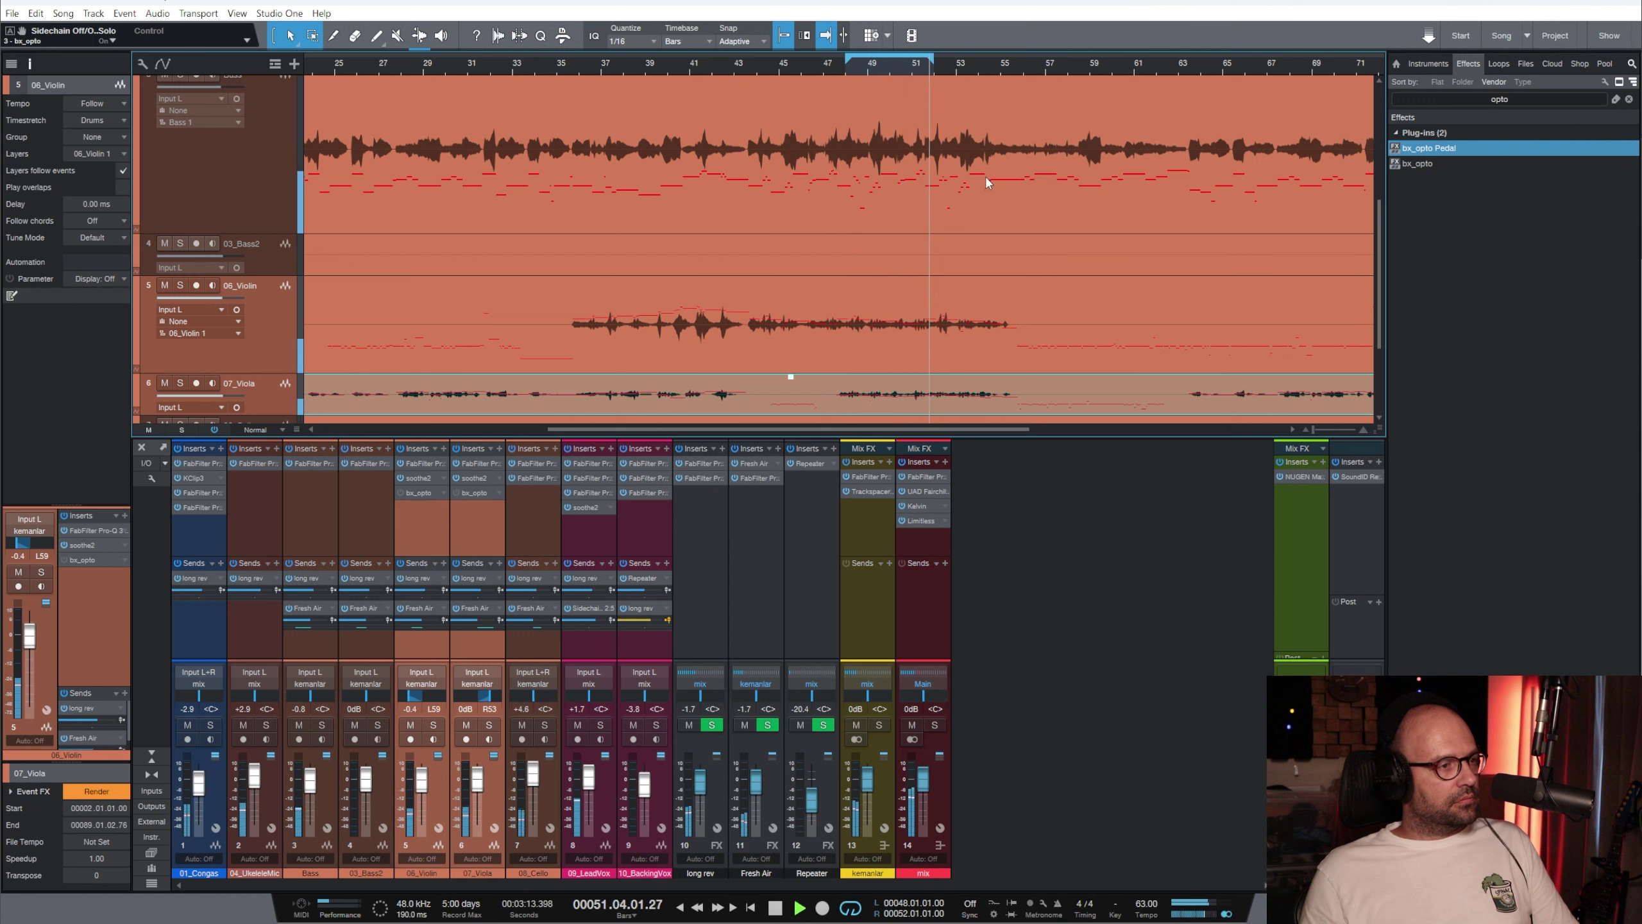
{"action": "left_click_drag", "start_coordinate": [931, 62], "coordinate": [994, 62]}
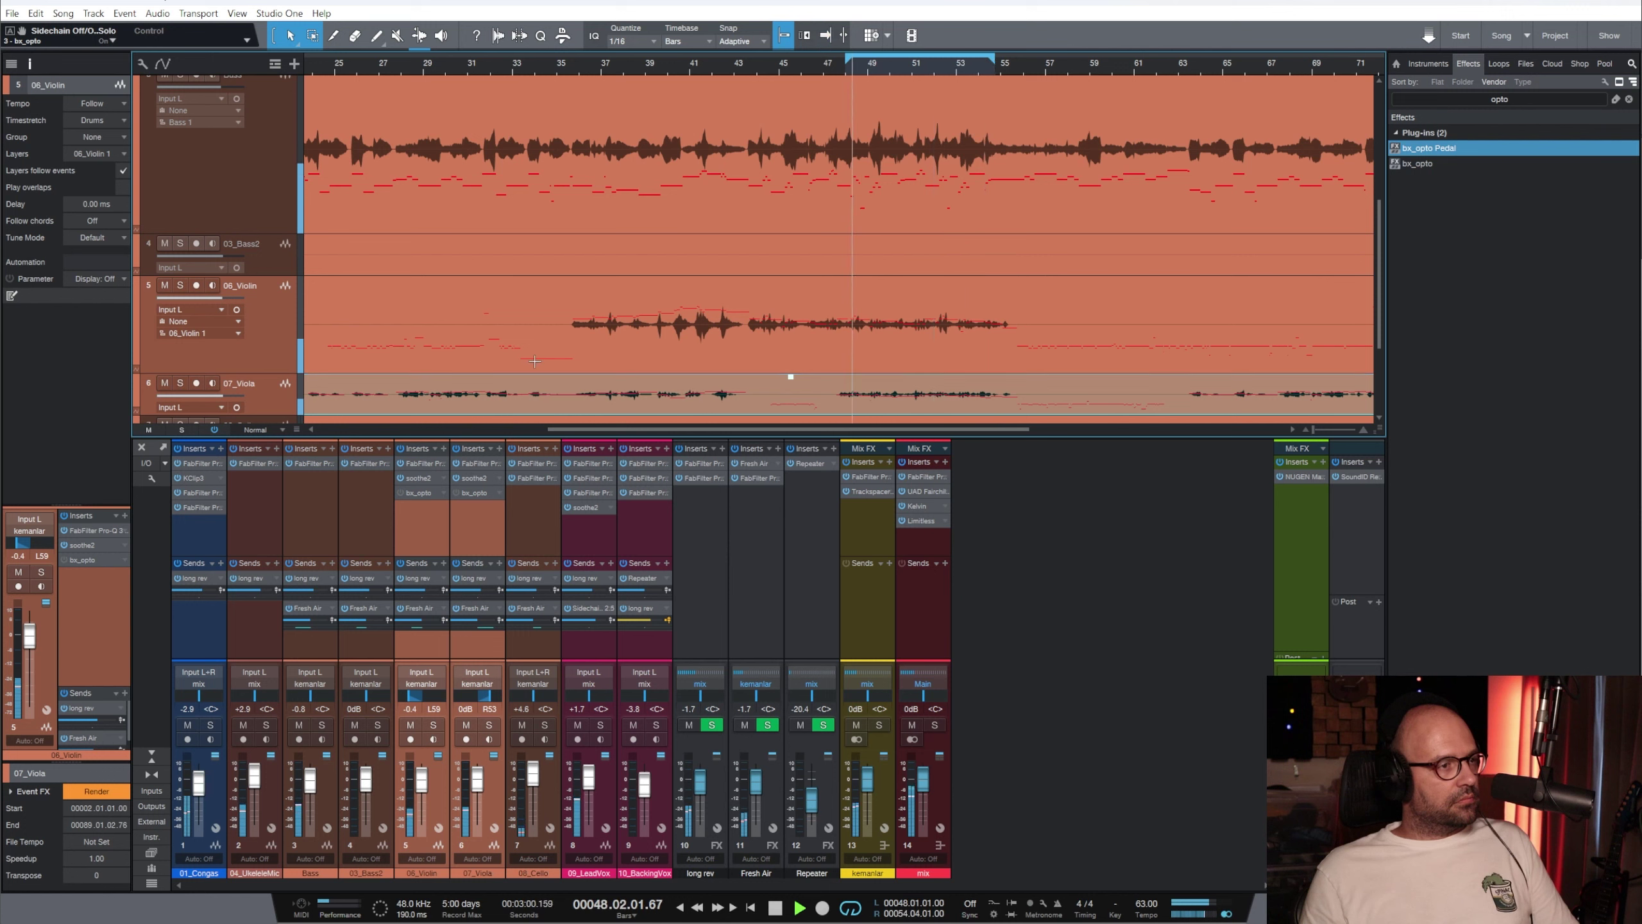
{"action": "key", "text": "space"}
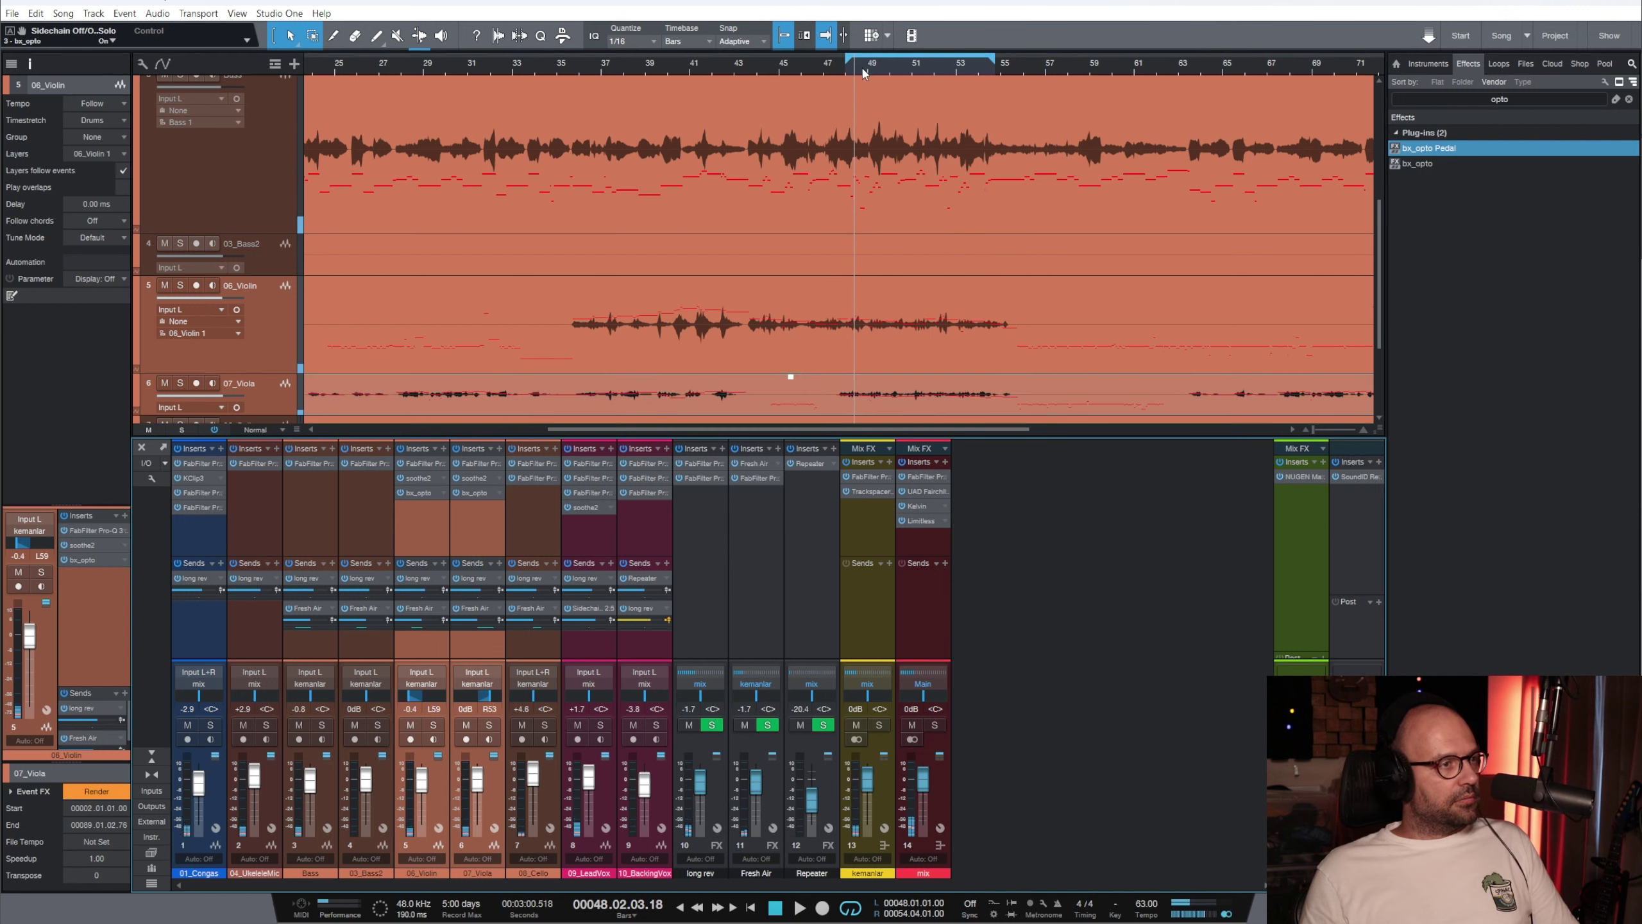
{"action": "key", "text": "space"}
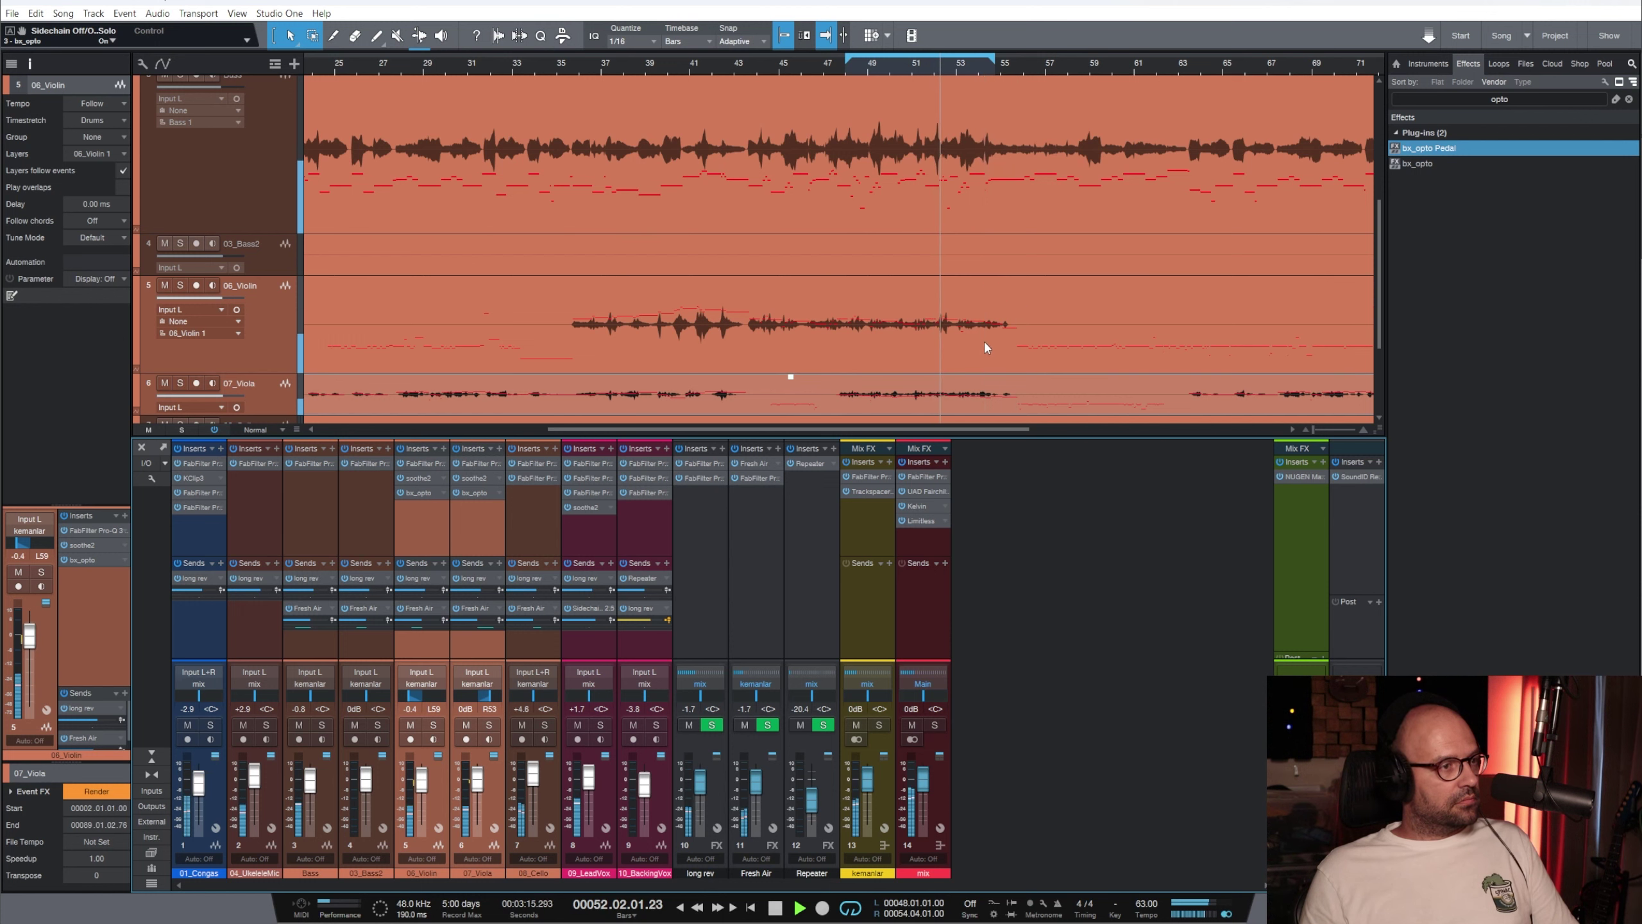
Enlarge the 08_Cello track and audition it briefly in solo from bar 52
{"action": "key", "text": "space"}
{"action": "key", "text": "e"}
{"action": "key", "text": "e"}
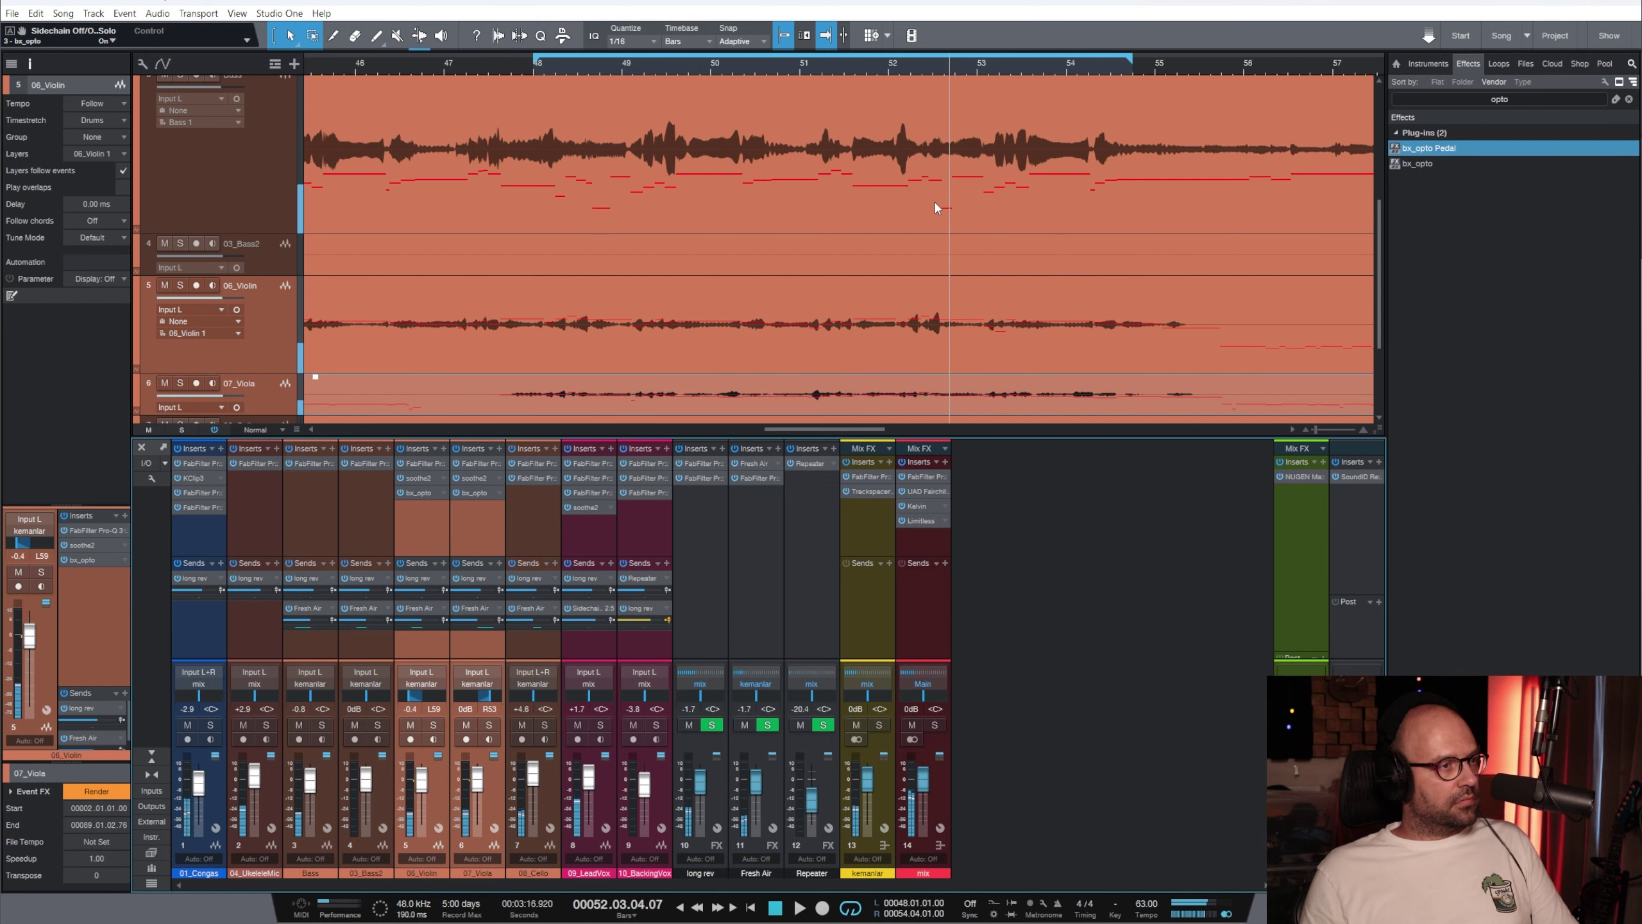
{"action": "scroll", "coordinate": [994, 259], "scroll_direction": "down", "scroll_amount": 3}
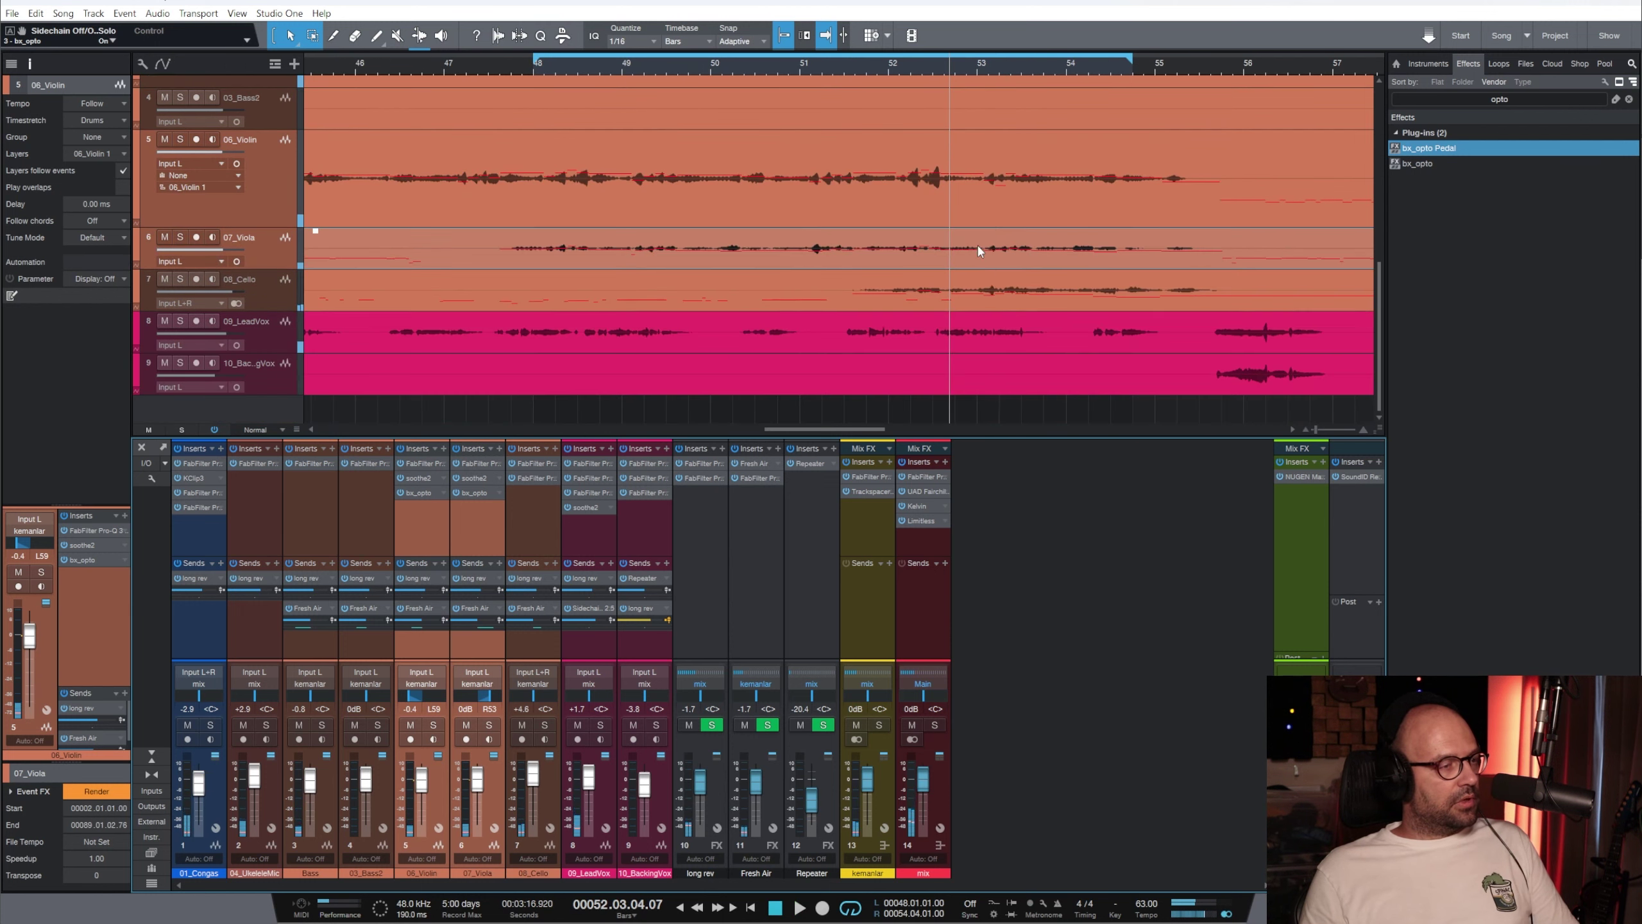
{"action": "left_click", "coordinate": [262, 298]}
{"action": "left_click_drag", "start_coordinate": [277, 311], "coordinate": [278, 402]}
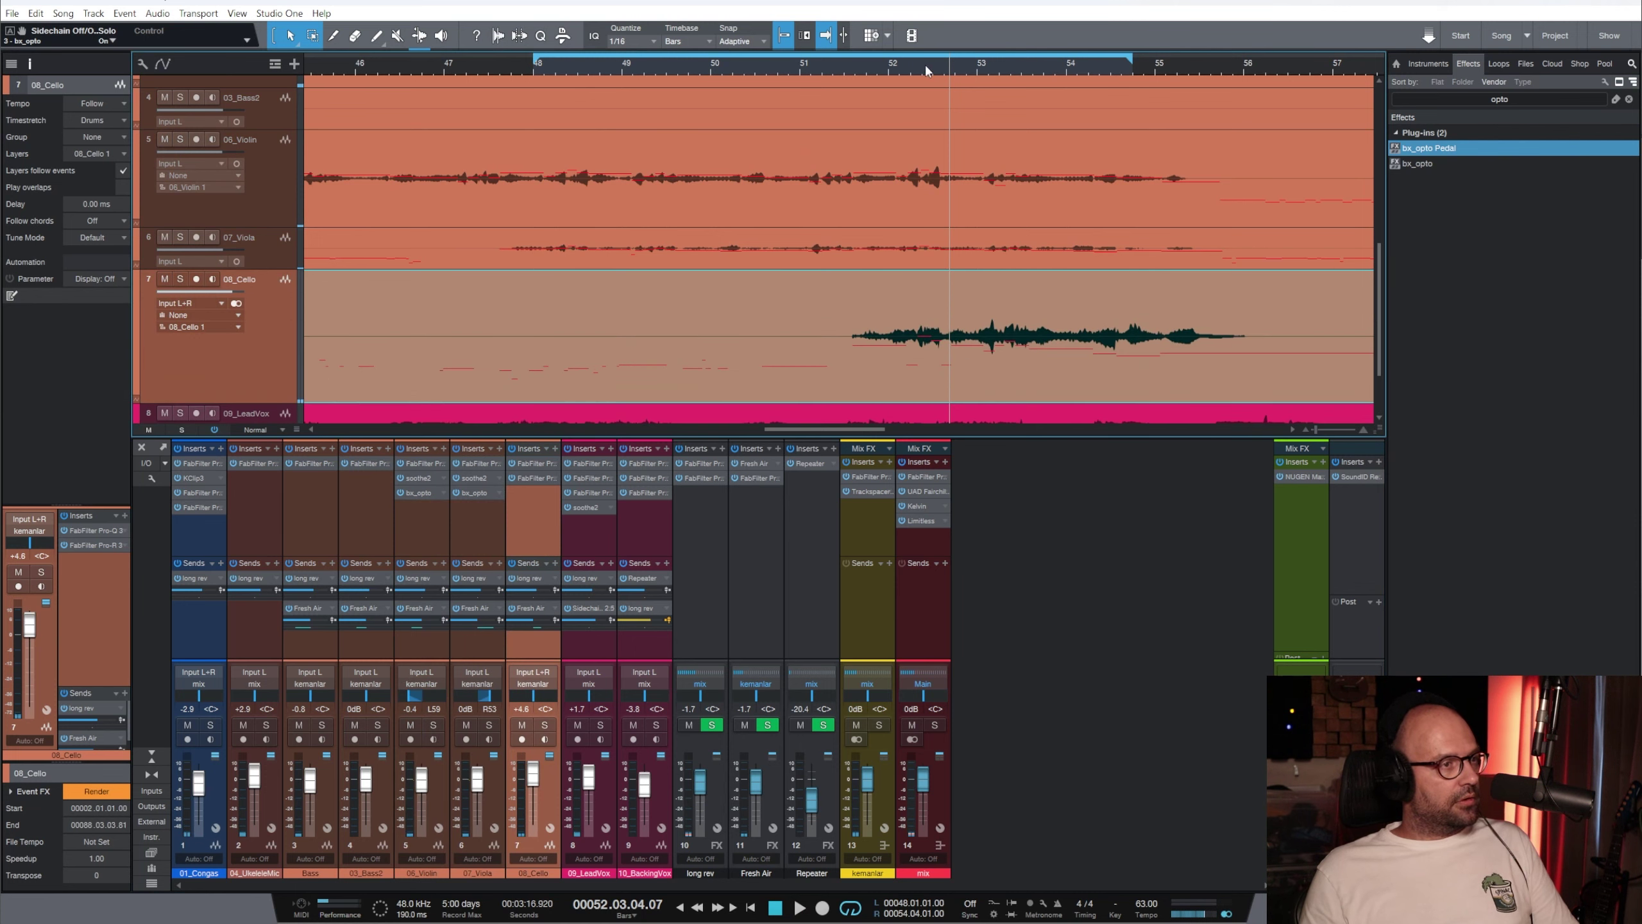
{"action": "left_click", "coordinate": [906, 69]}
{"action": "left_click", "coordinate": [181, 279]}
{"action": "key", "text": "space"}
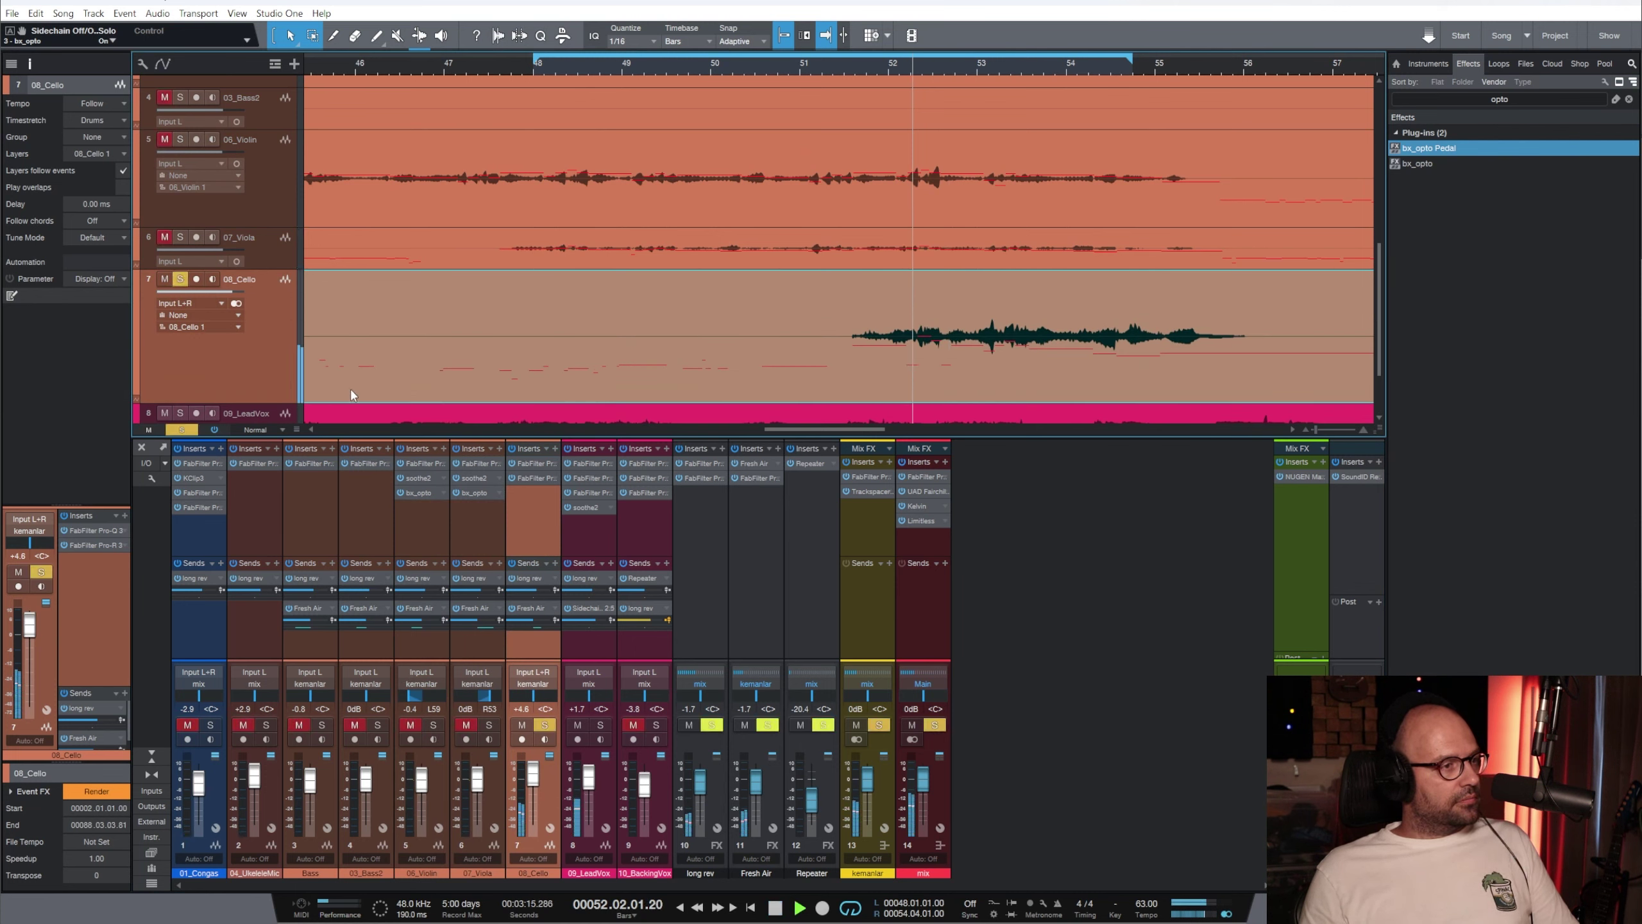
{"action": "left_click", "coordinate": [180, 280]}
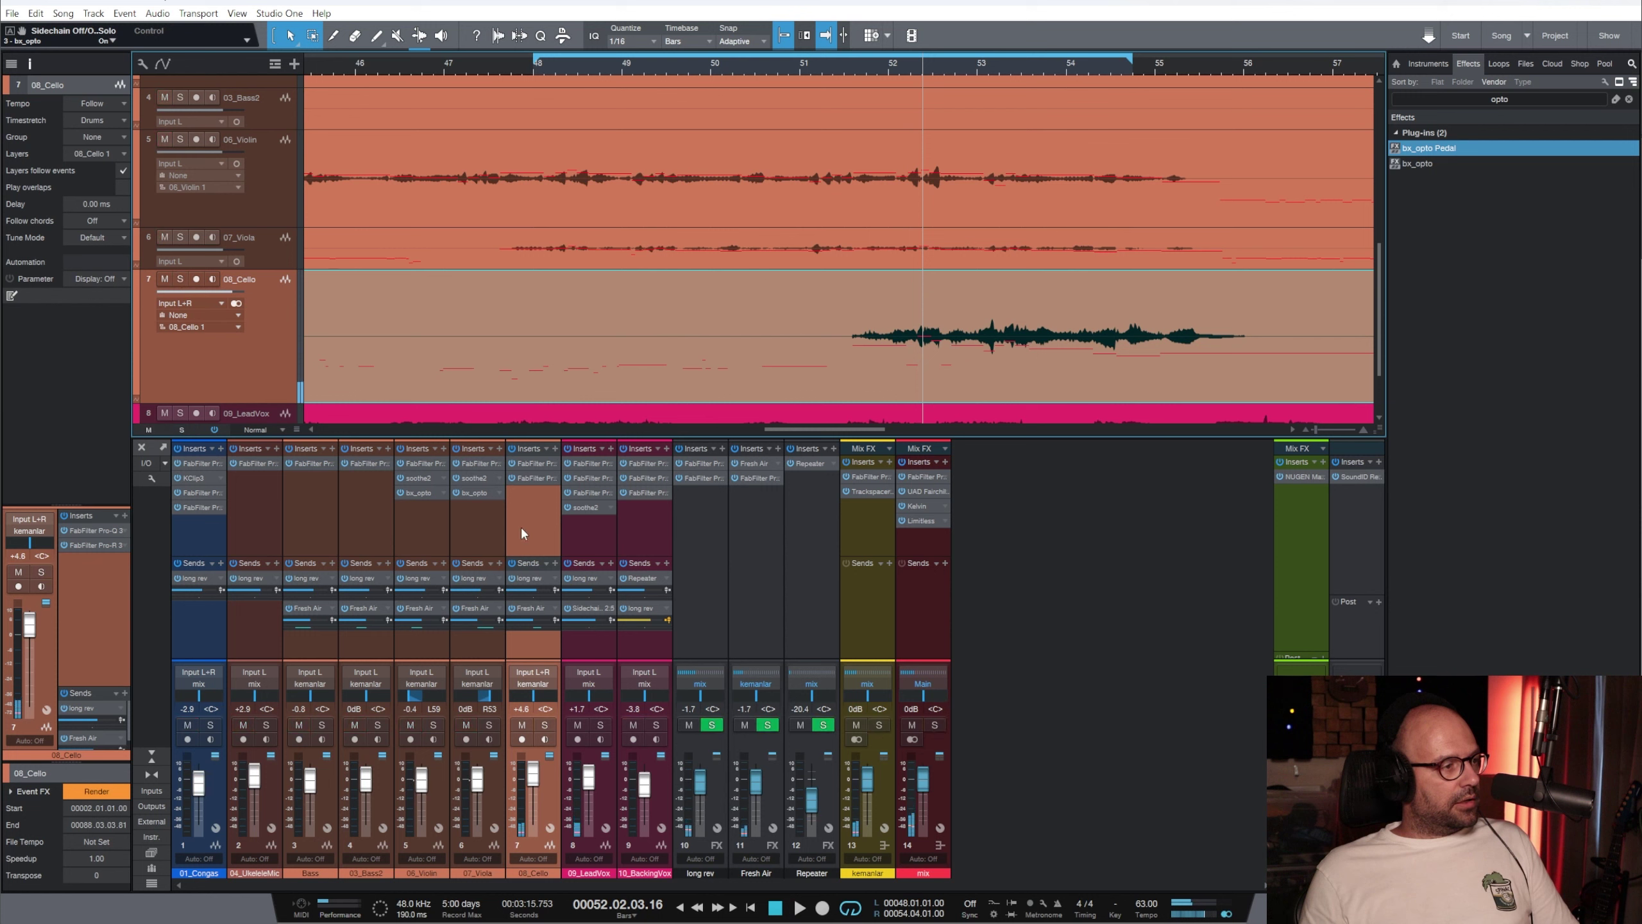
Copy bx_opto from 07_Viola to 08_Cello, close its window and select the violin, viola and cello channels together
{"action": "left_click_drag", "start_coordinate": [475, 493], "coordinate": [531, 493]}
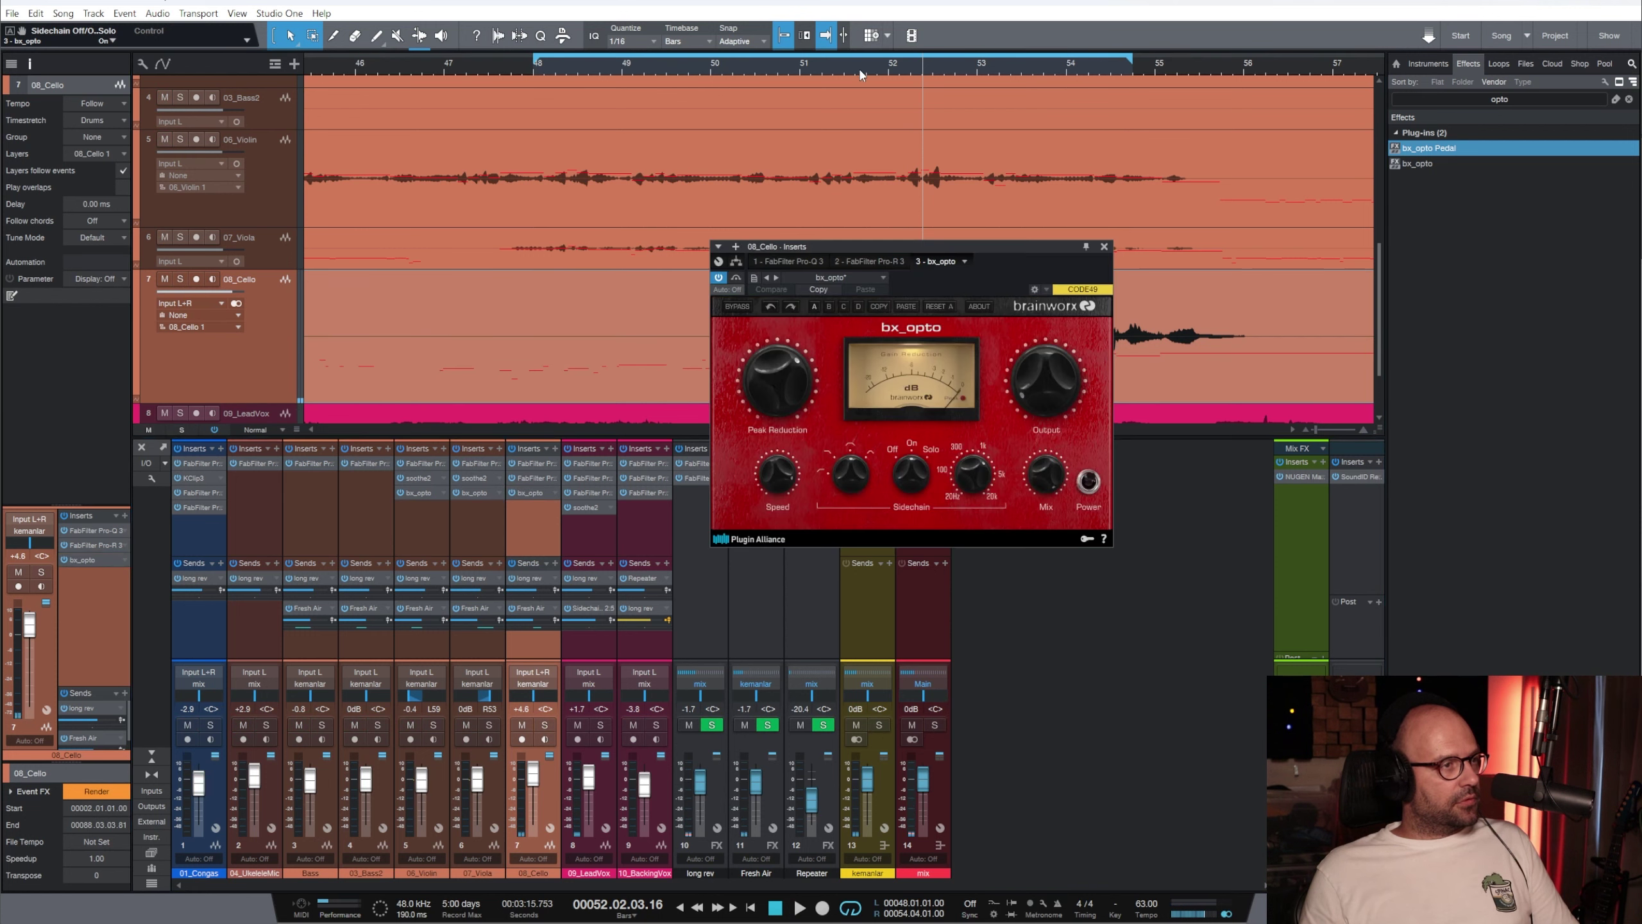
{"action": "left_click", "coordinate": [1104, 246]}
{"action": "left_click", "coordinate": [439, 517]}
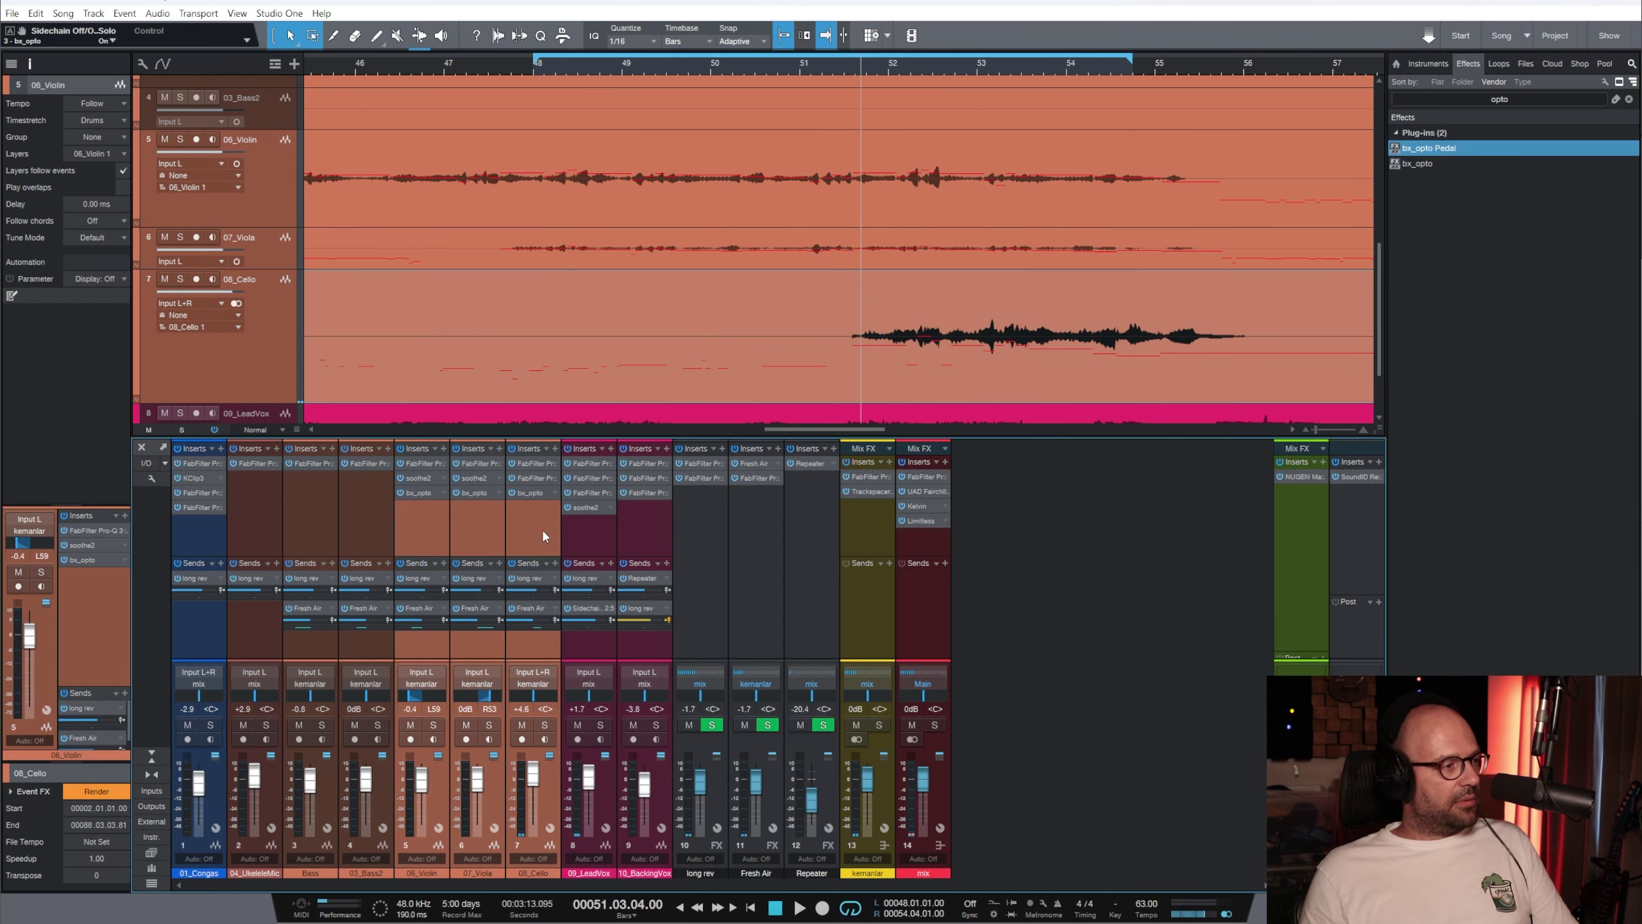
Move the loop's start to 51.03.02 and compare the three string tracks with bx_opto toggled on and off
{"action": "left_click_drag", "start_coordinate": [536, 63], "coordinate": [847, 80]}
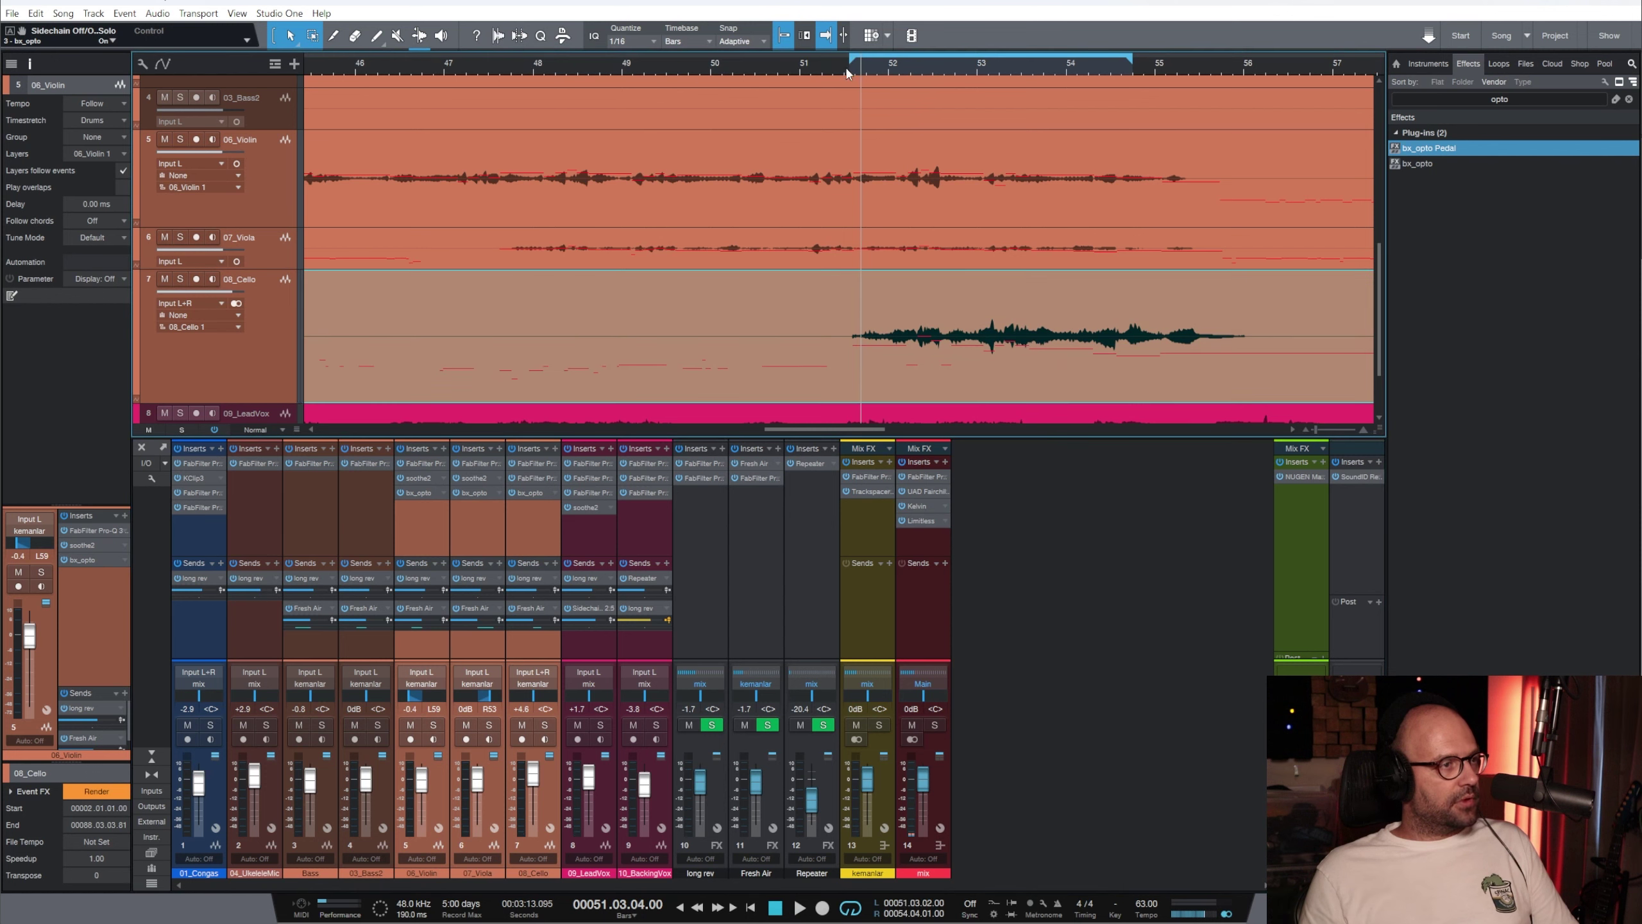
{"action": "left_click", "coordinate": [845, 69]}
{"action": "left_click", "coordinate": [400, 493]}
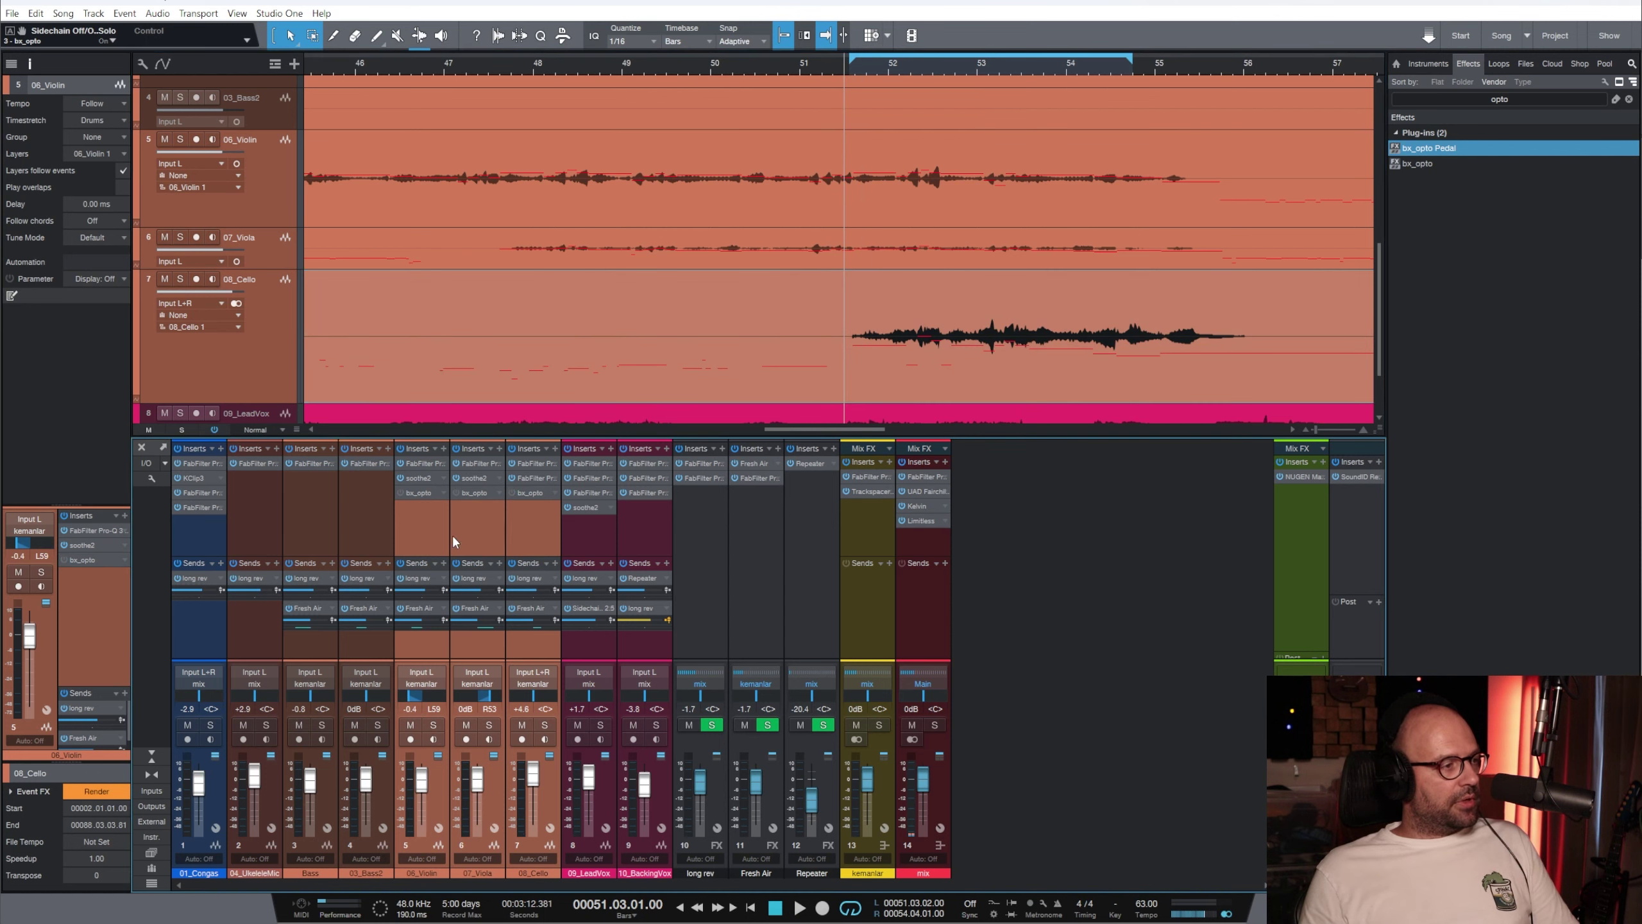
{"action": "key", "text": "space"}
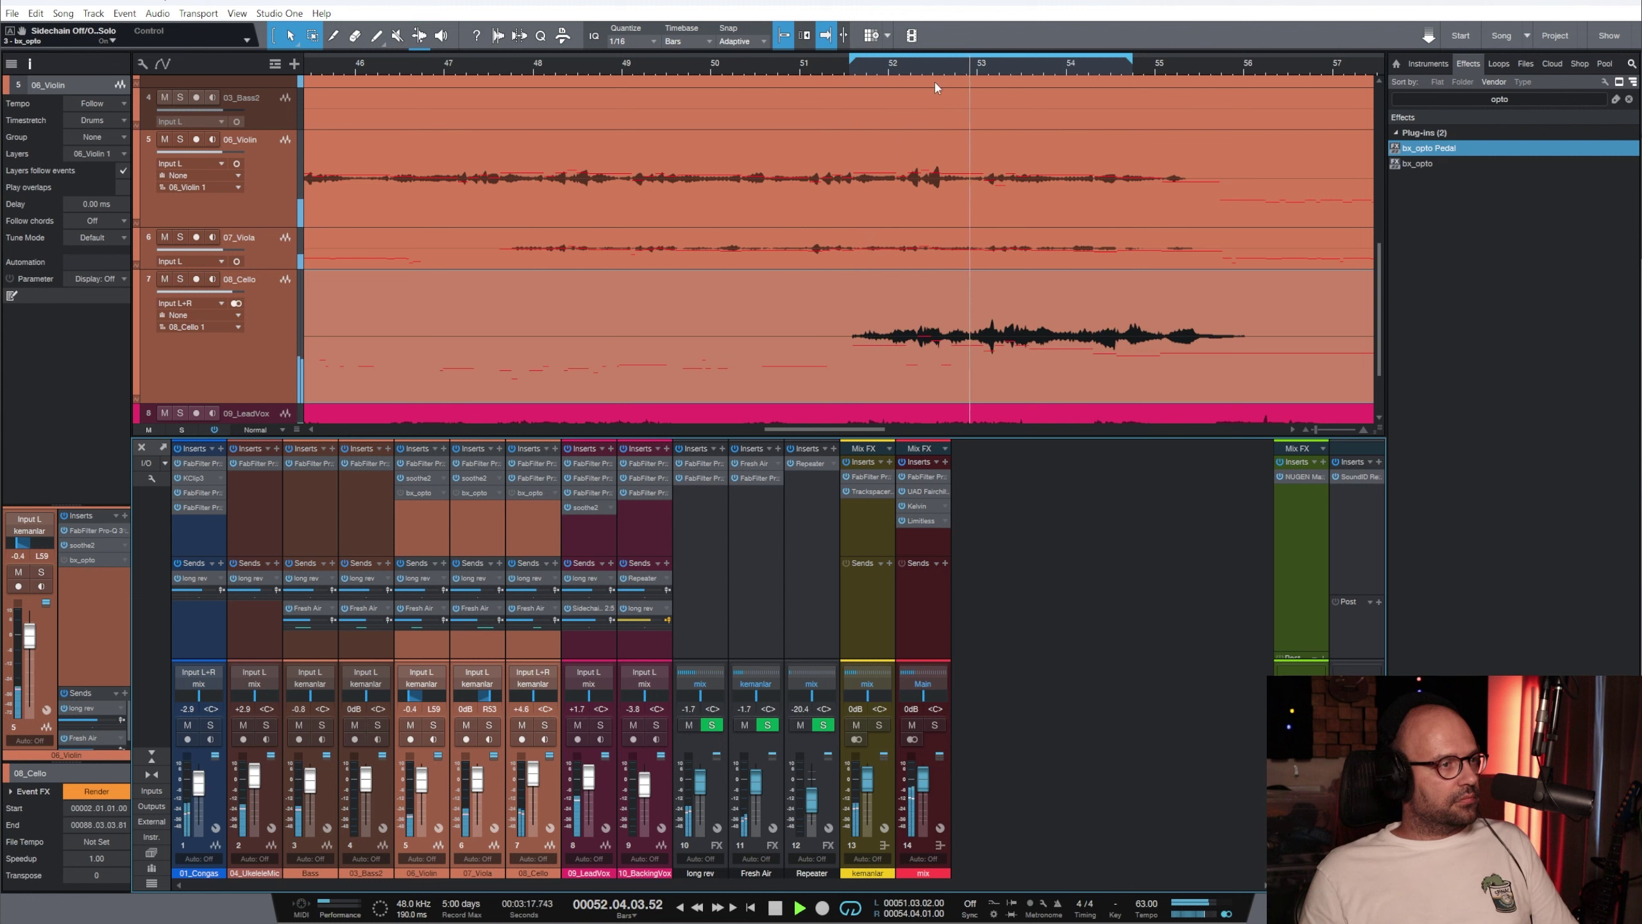
{"action": "key", "text": "space"}
{"action": "left_click", "coordinate": [400, 492]}
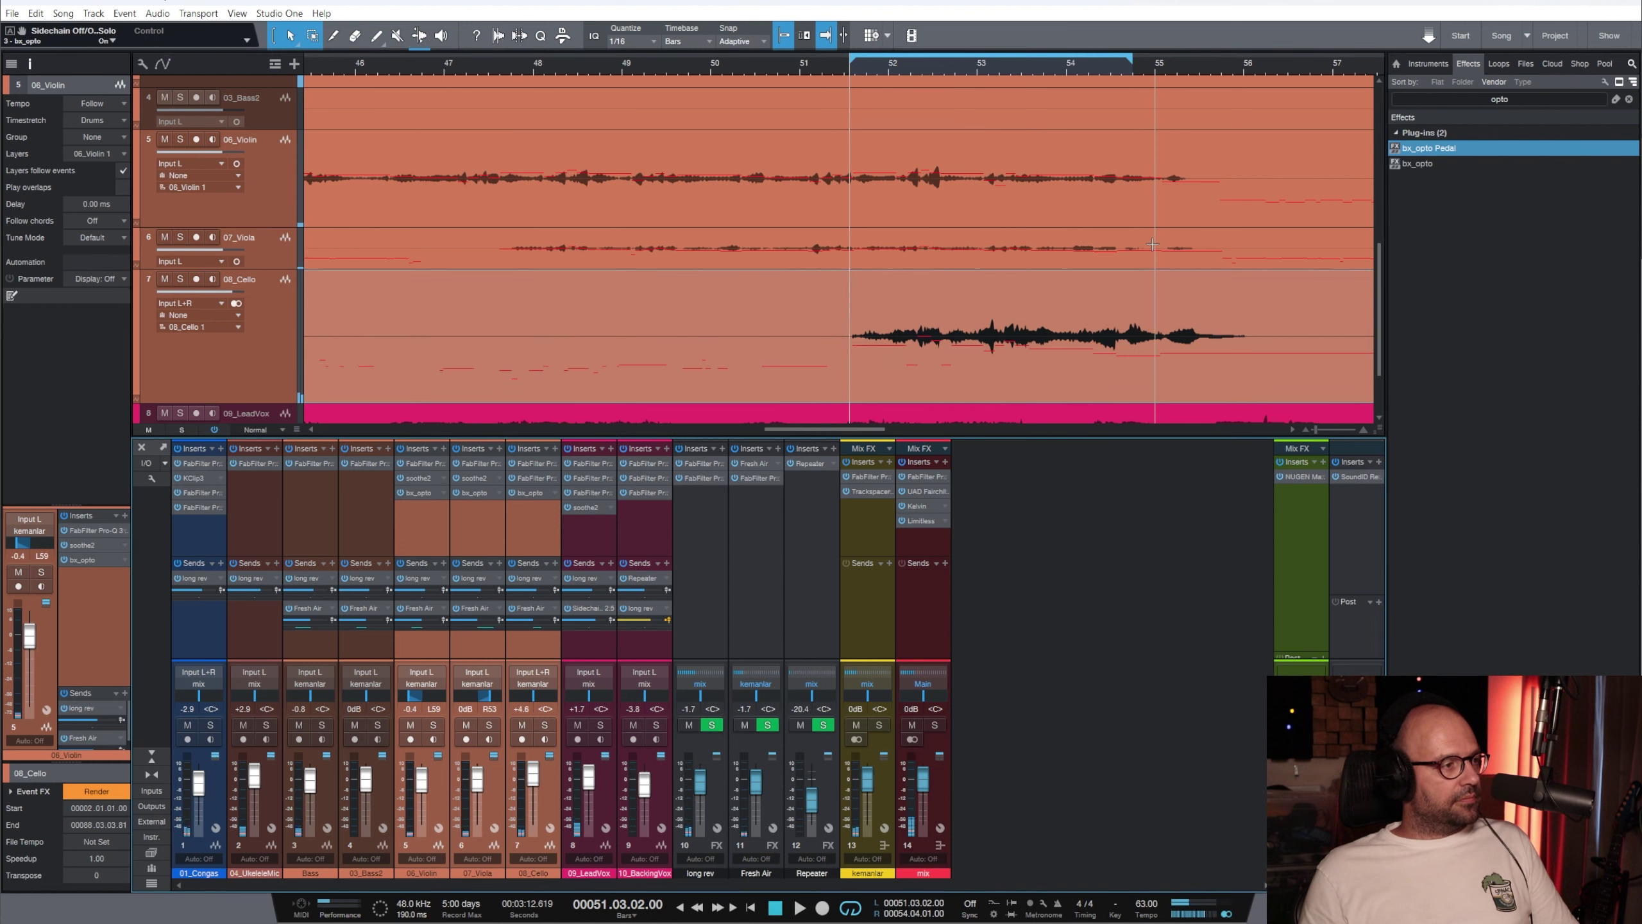
{"action": "key", "text": "space"}
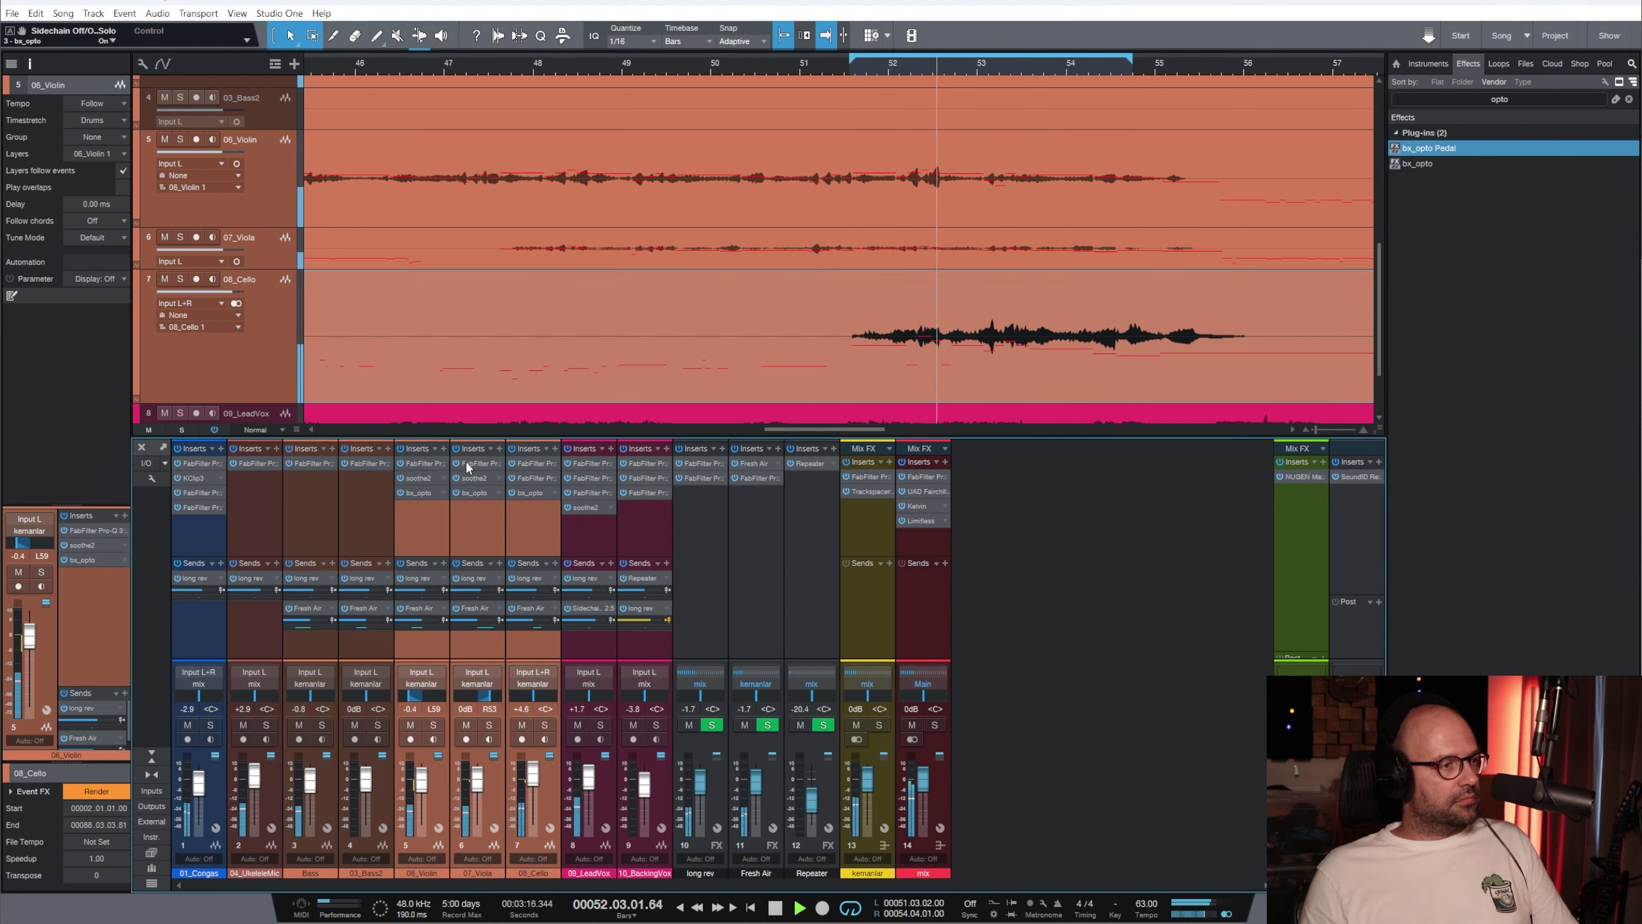
Open bx_opto on the 08_Cello track alone and set its peak reduction to 61 while the loop plays
{"action": "left_click", "coordinate": [247, 349]}
{"action": "left_click", "coordinate": [526, 493]}
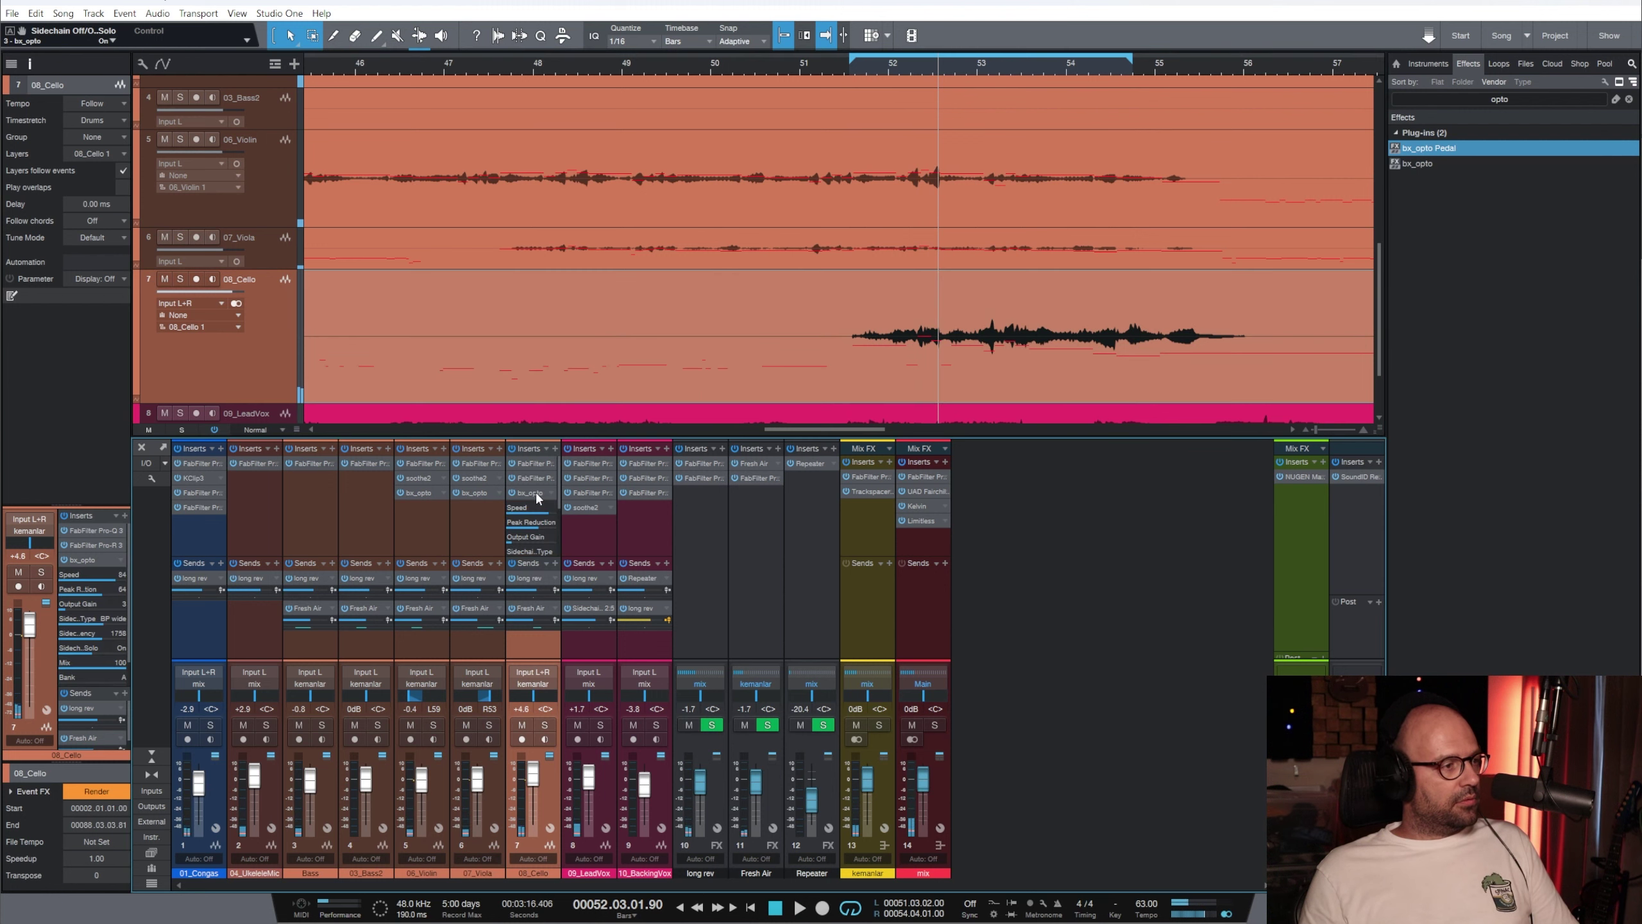
{"action": "left_click_drag", "start_coordinate": [957, 246], "coordinate": [615, 221]}
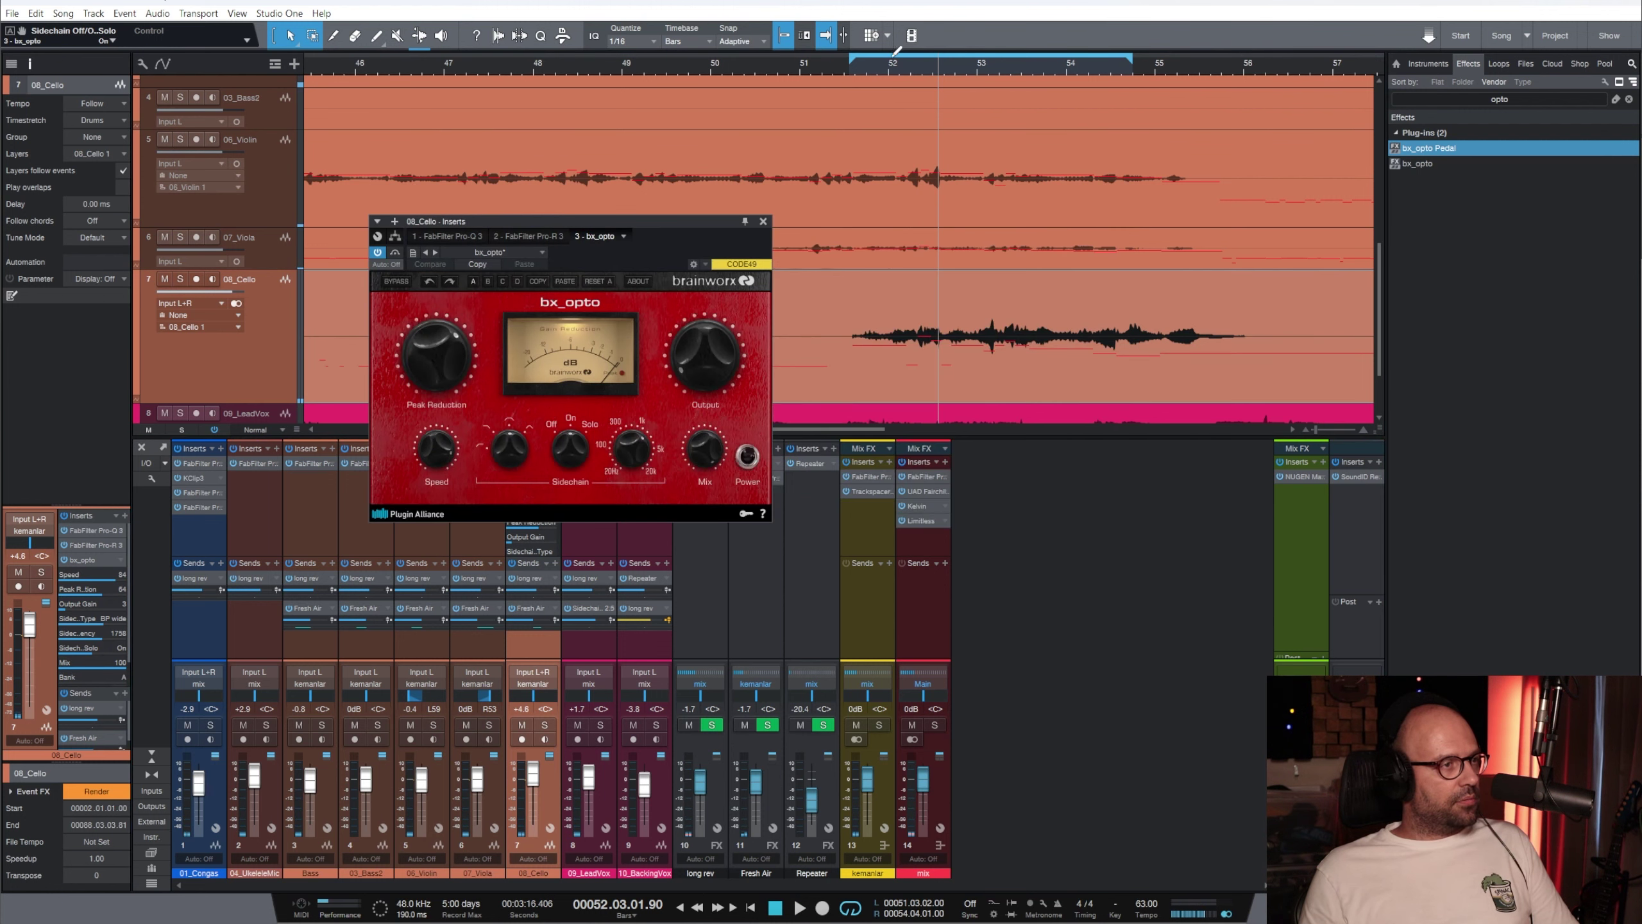
{"action": "key", "text": "space"}
{"action": "key", "text": "space"}
{"action": "left_click_drag", "start_coordinate": [424, 370], "coordinate": [434, 357]}
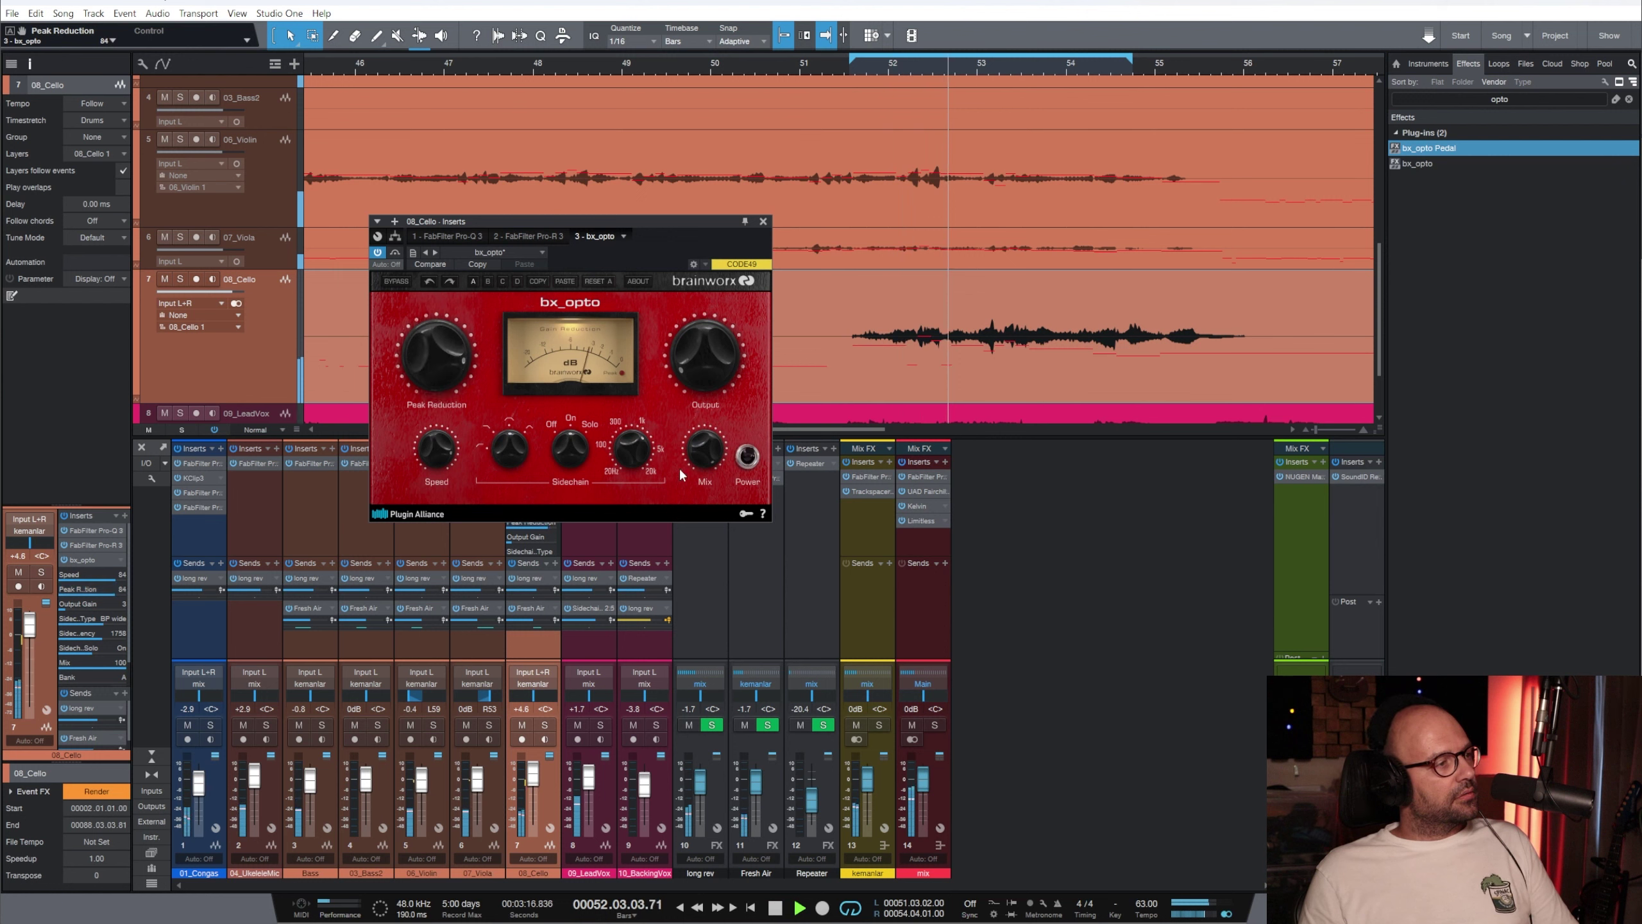
{"action": "left_click_drag", "start_coordinate": [633, 453], "coordinate": [636, 452]}
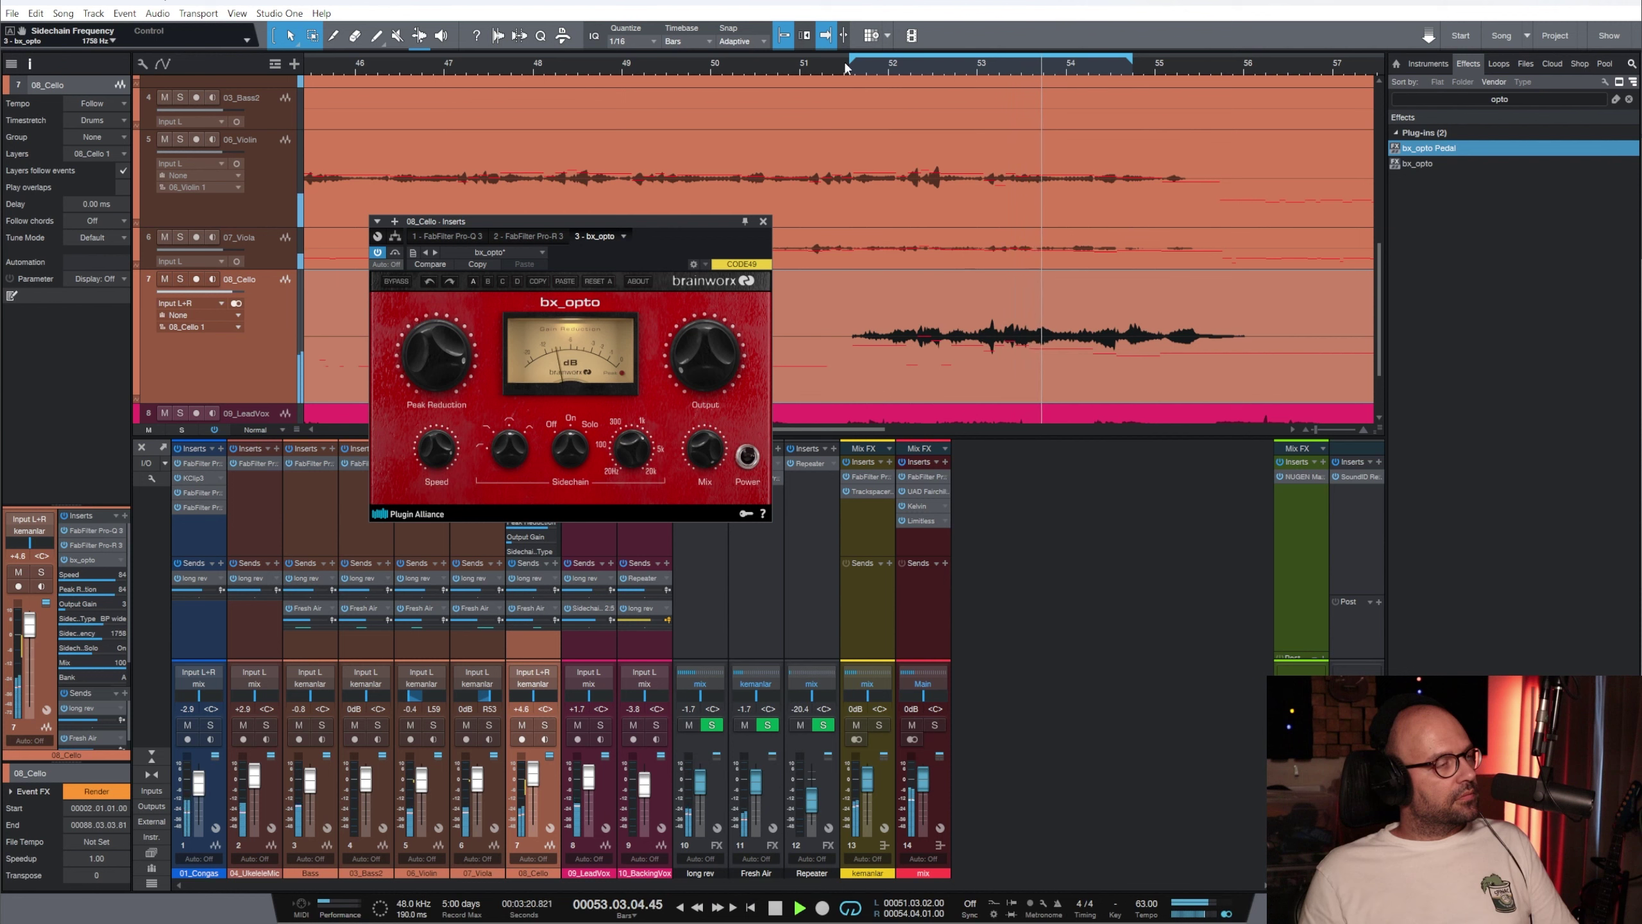
{"action": "left_click", "coordinate": [863, 73]}
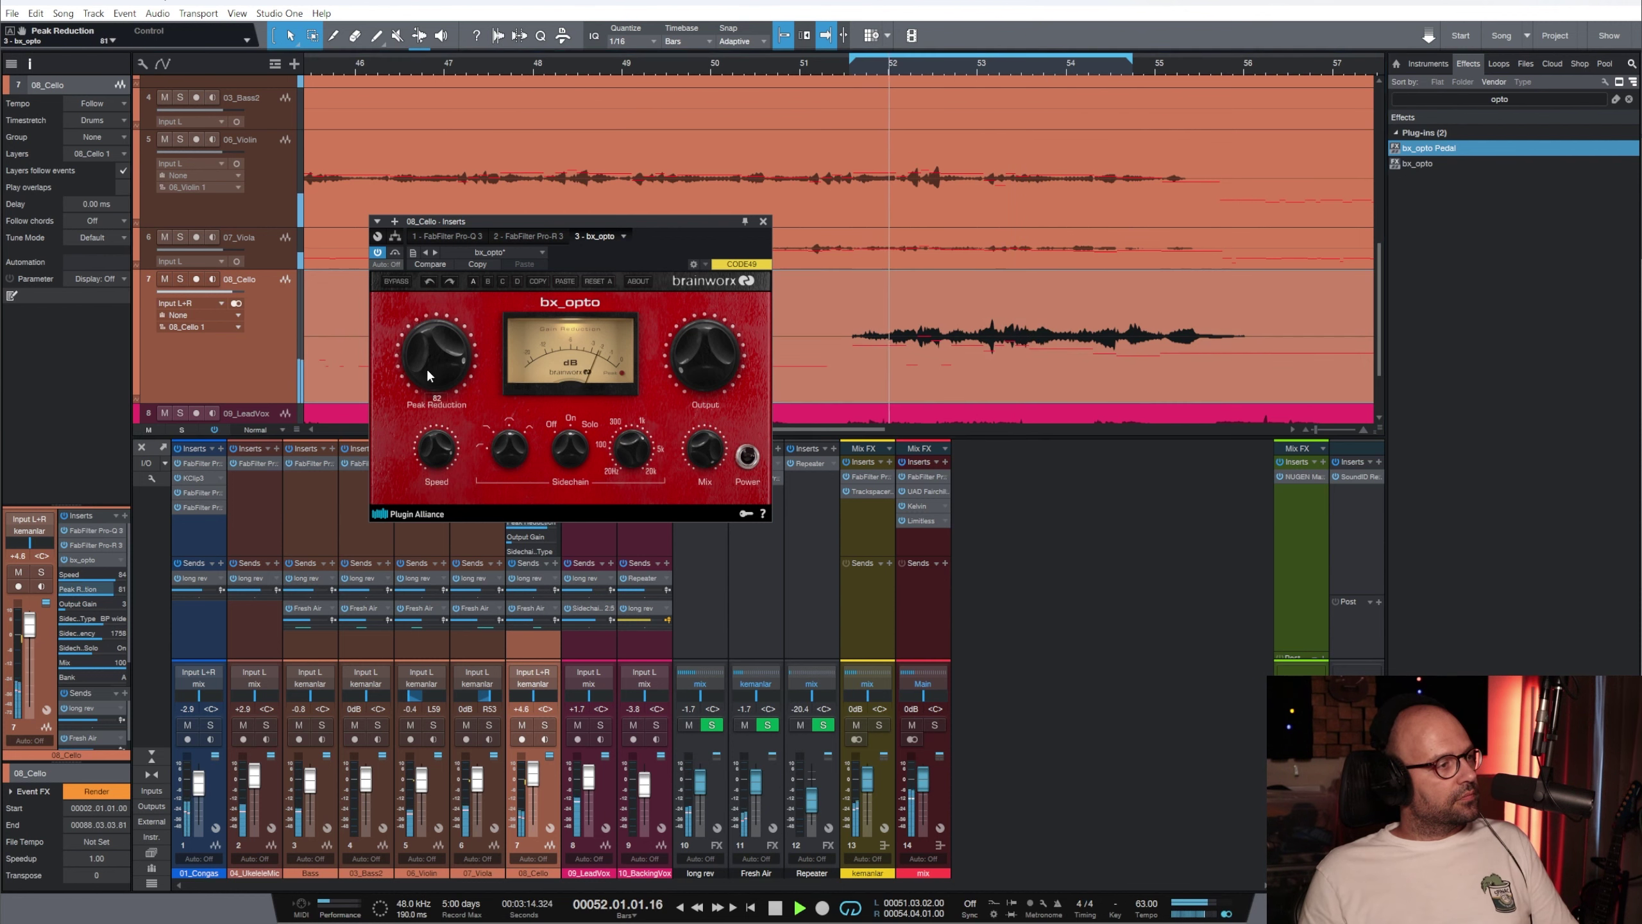
{"action": "left_click_drag", "start_coordinate": [432, 372], "coordinate": [431, 377]}
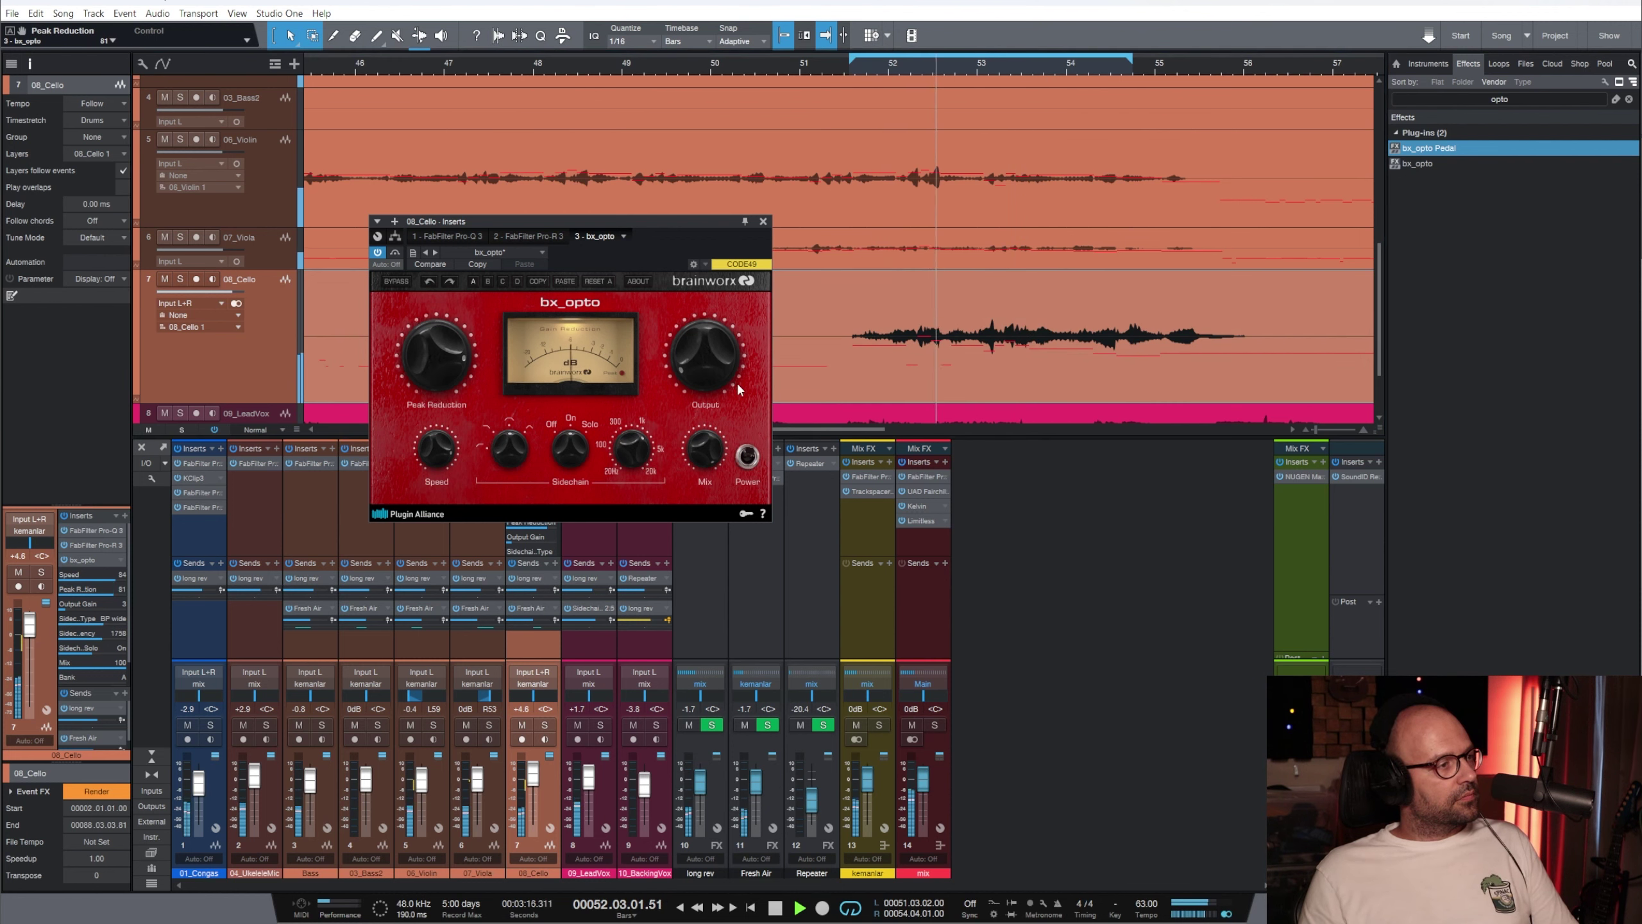
Close the cello's bx_opto, select the violin, viola and cello channels, and compare them with bx_opto toggled off during loop playback
{"action": "left_click", "coordinate": [763, 221]}
{"action": "key", "text": "space"}
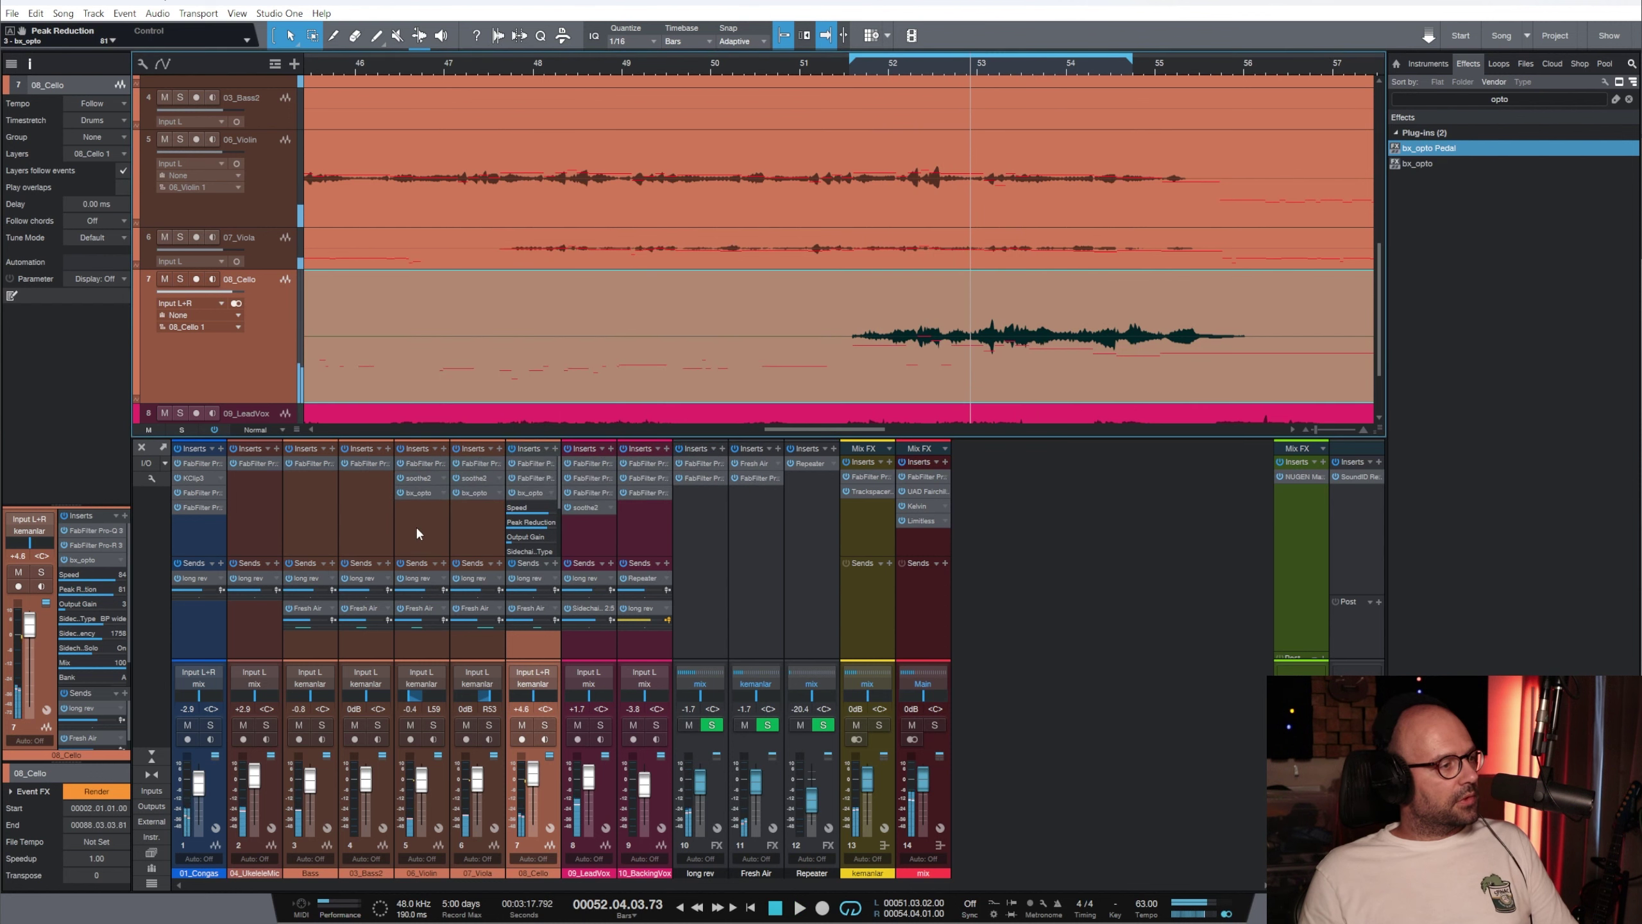
{"action": "left_click", "coordinate": [421, 516]}
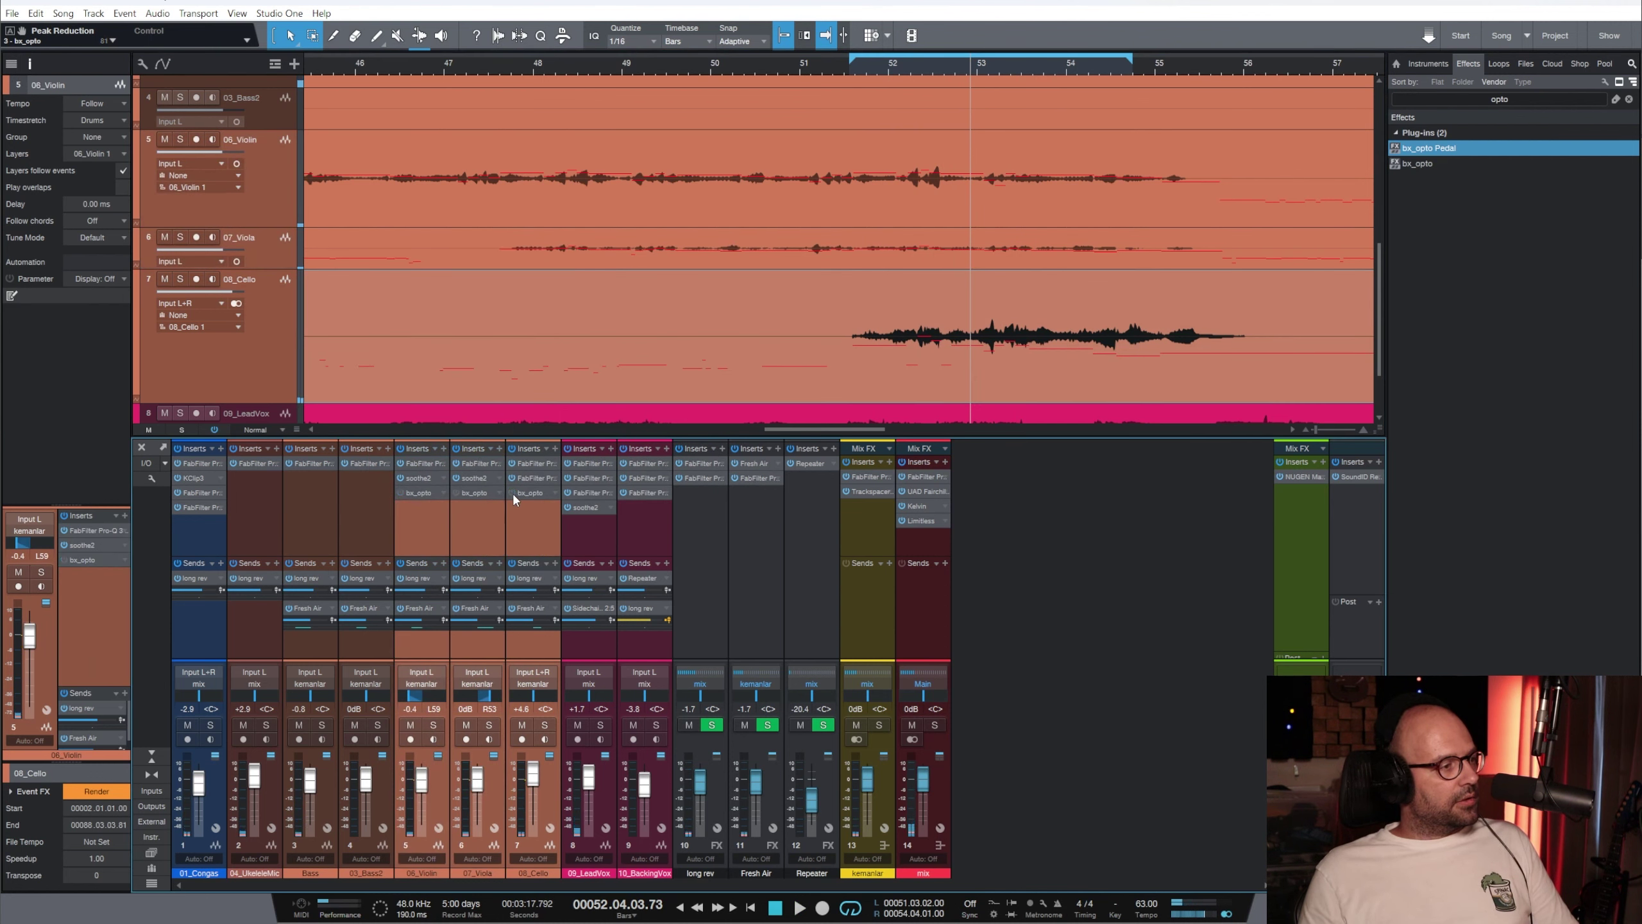
{"action": "left_click", "coordinate": [880, 77]}
{"action": "key", "text": "space"}
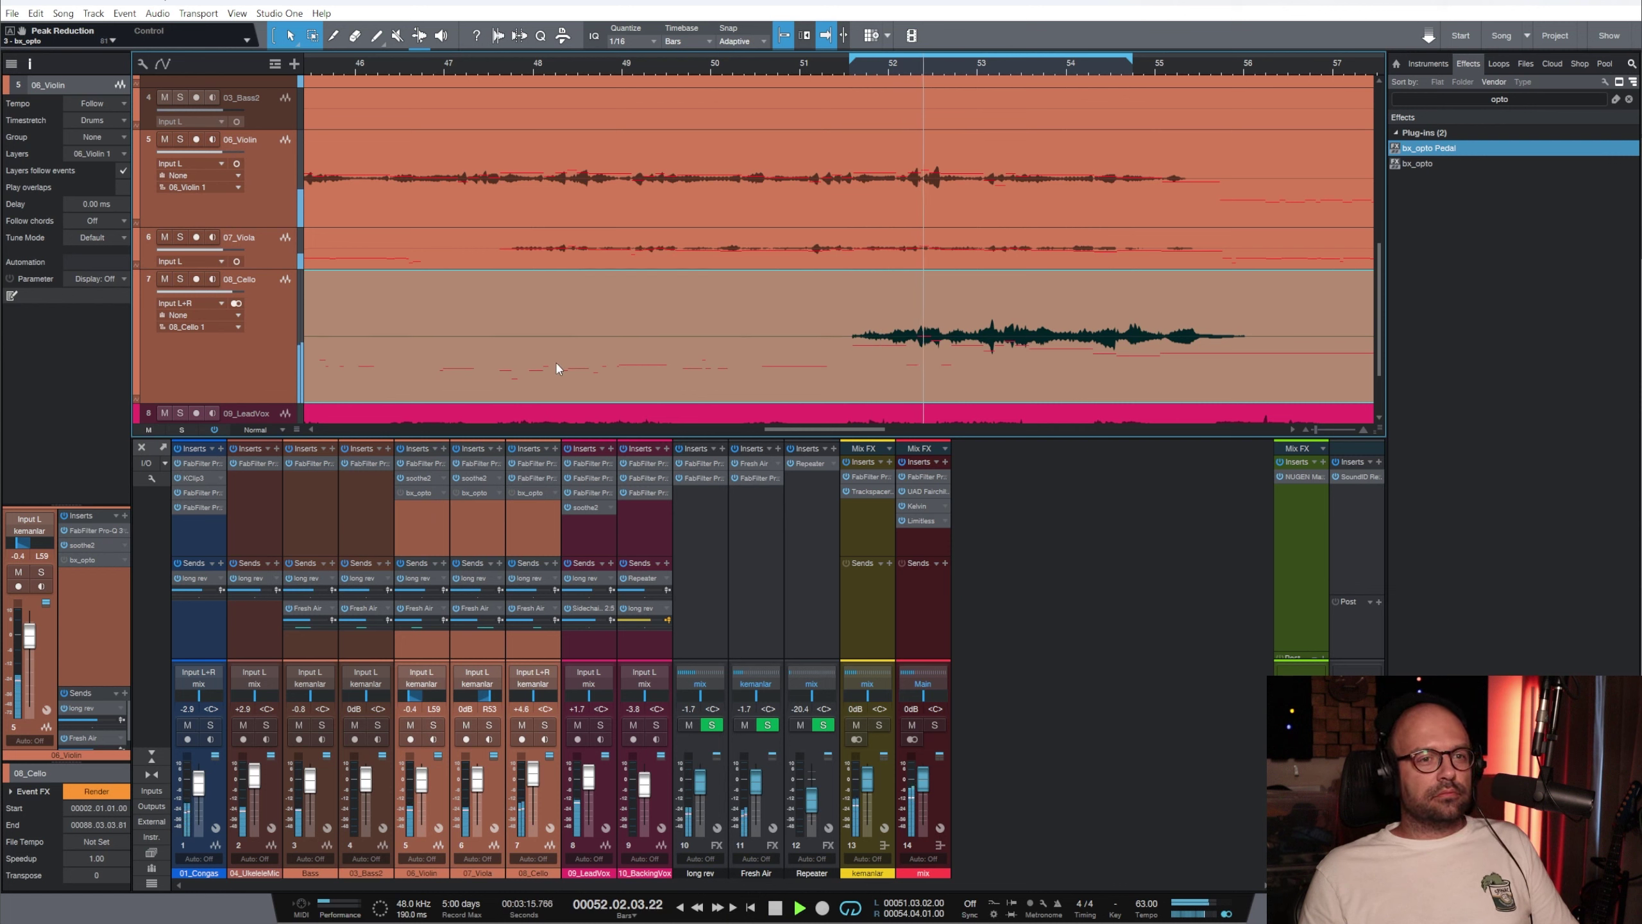
{"action": "left_click", "coordinate": [400, 492]}
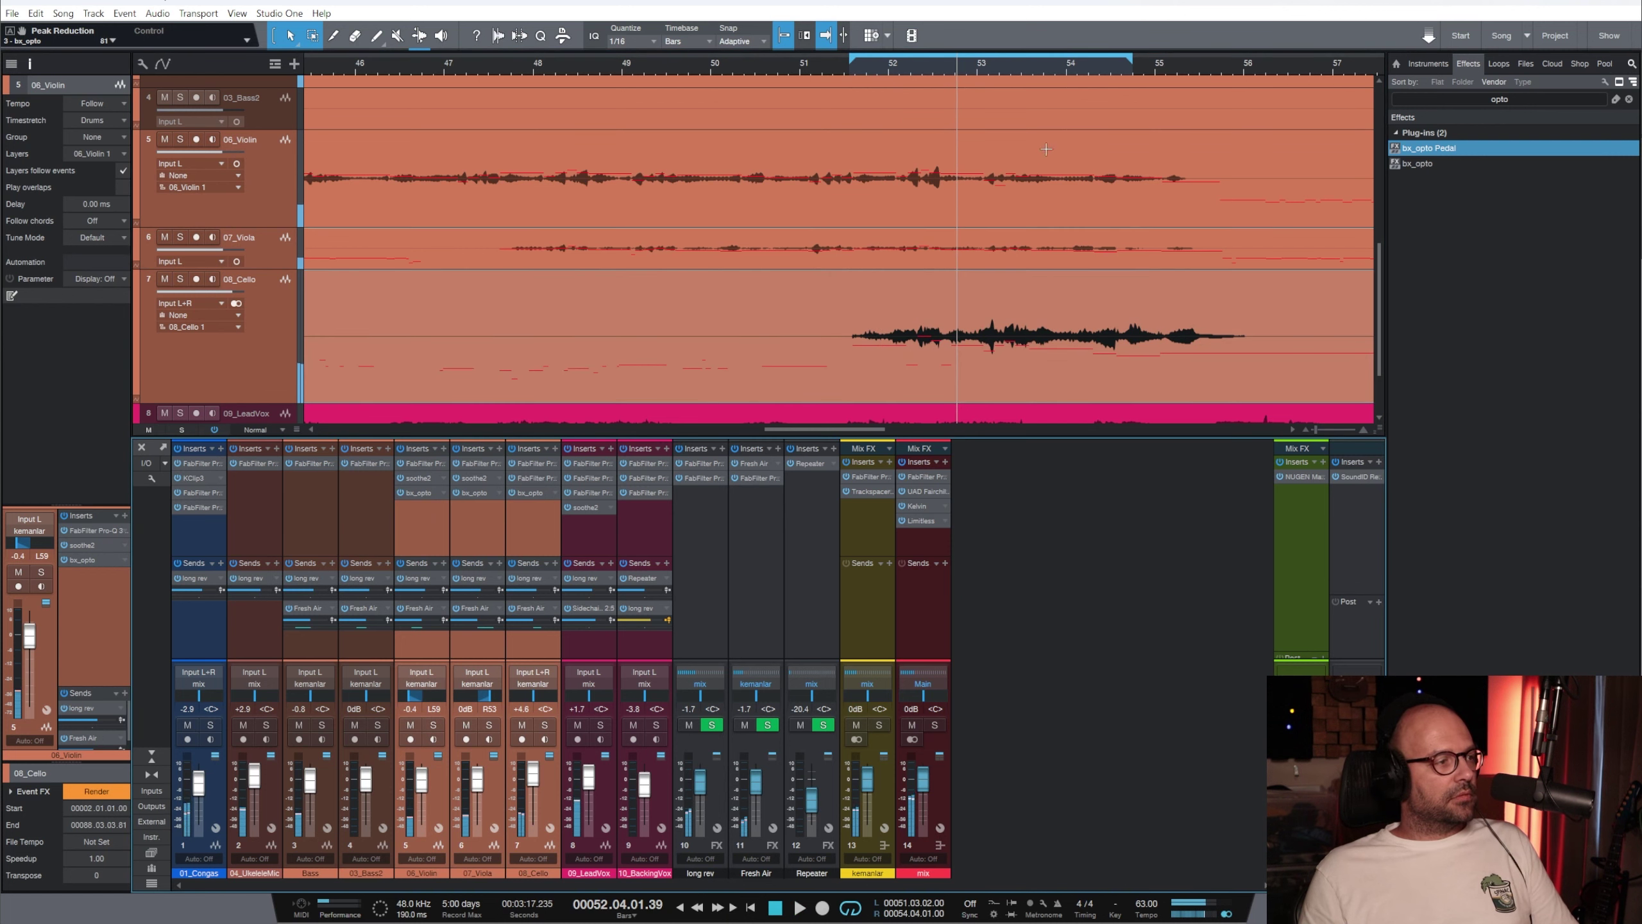
{"action": "left_click", "coordinate": [864, 74]}
{"action": "key", "text": "space"}
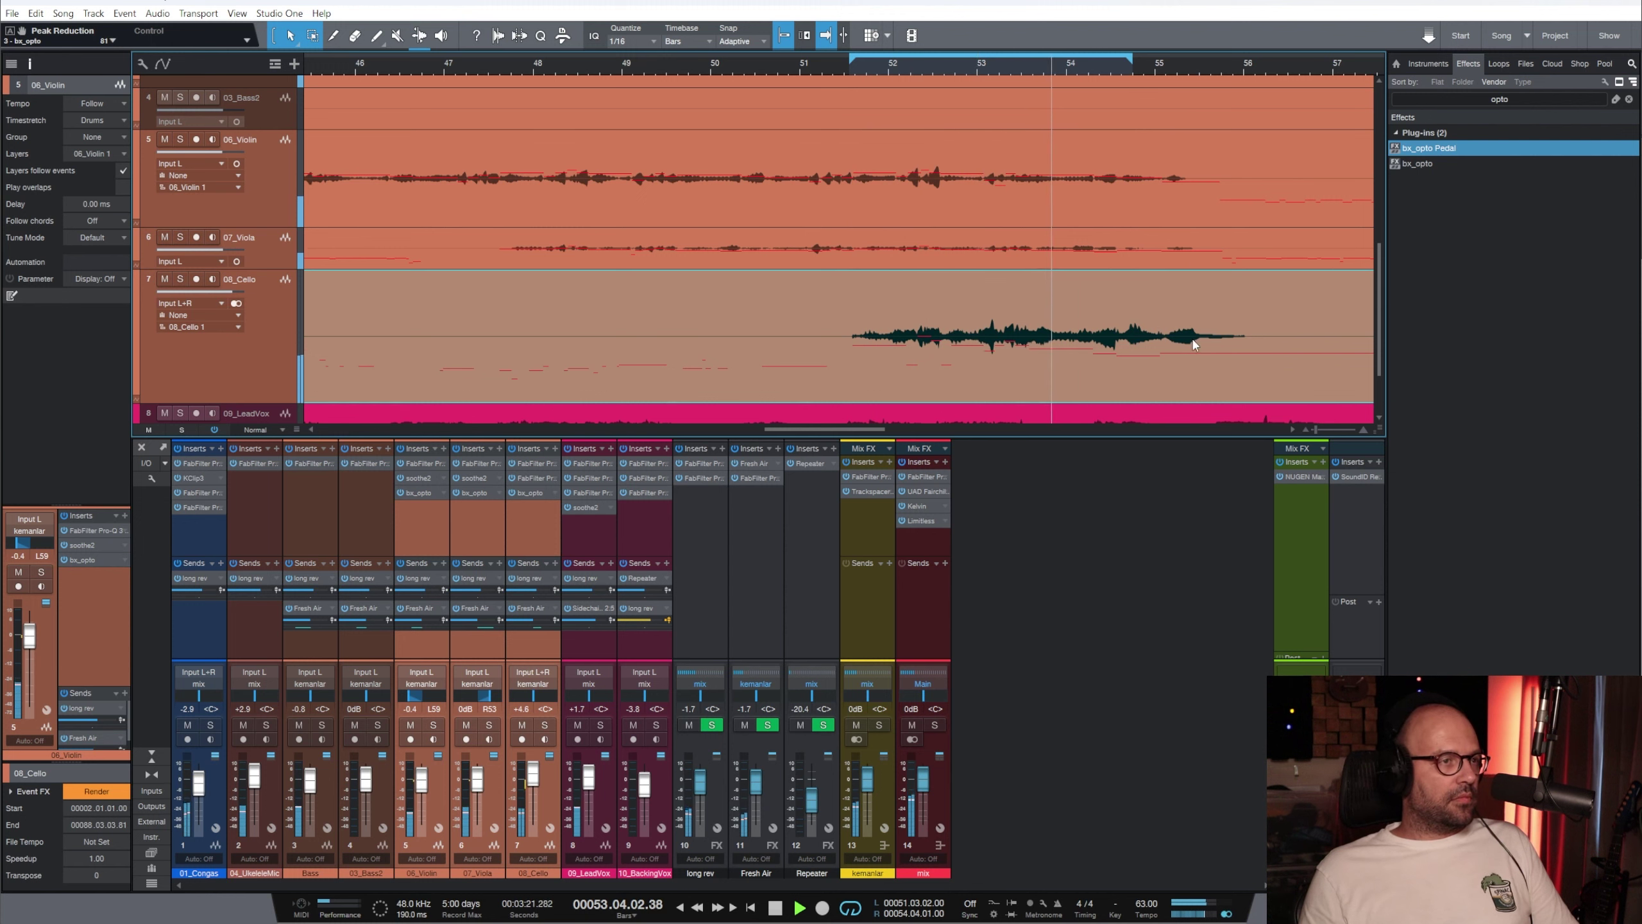
Stop playback and switch off looping
{"action": "key", "text": "w"}
{"action": "key", "text": "w"}
{"action": "key", "text": "space"}
{"action": "left_click", "coordinate": [850, 908]}
Enable the gain envelope on the 08_Cello event
{"action": "key", "text": "w"}
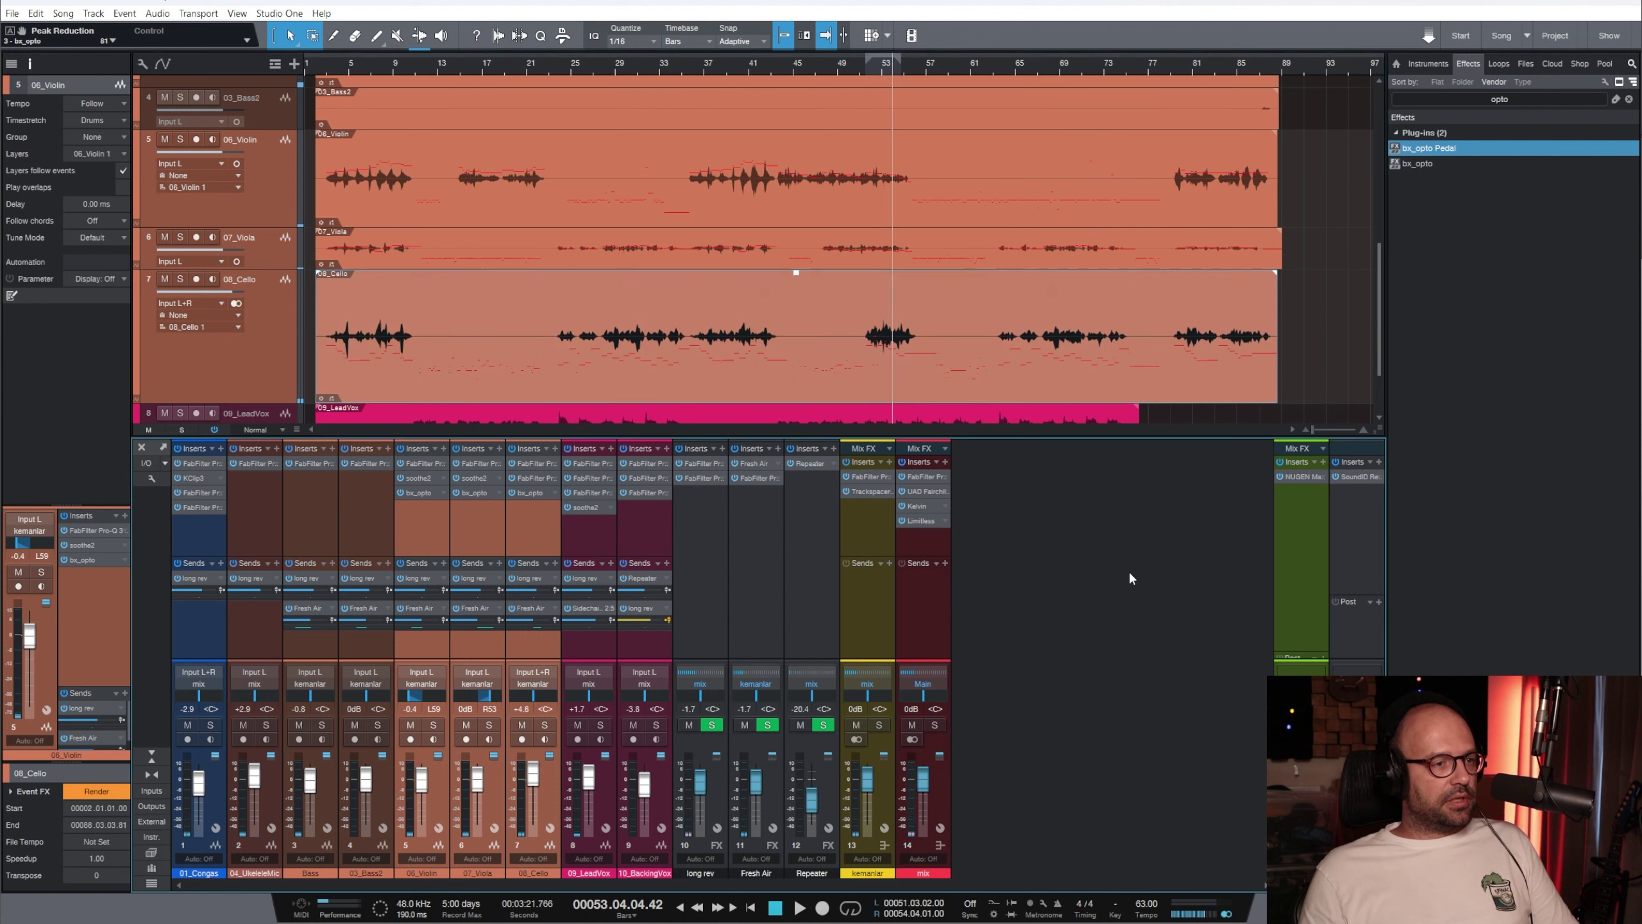
{"action": "key", "text": "e"}
{"action": "key", "text": "e"}
{"action": "key", "text": "e"}
{"action": "right_click", "coordinate": [776, 328]}
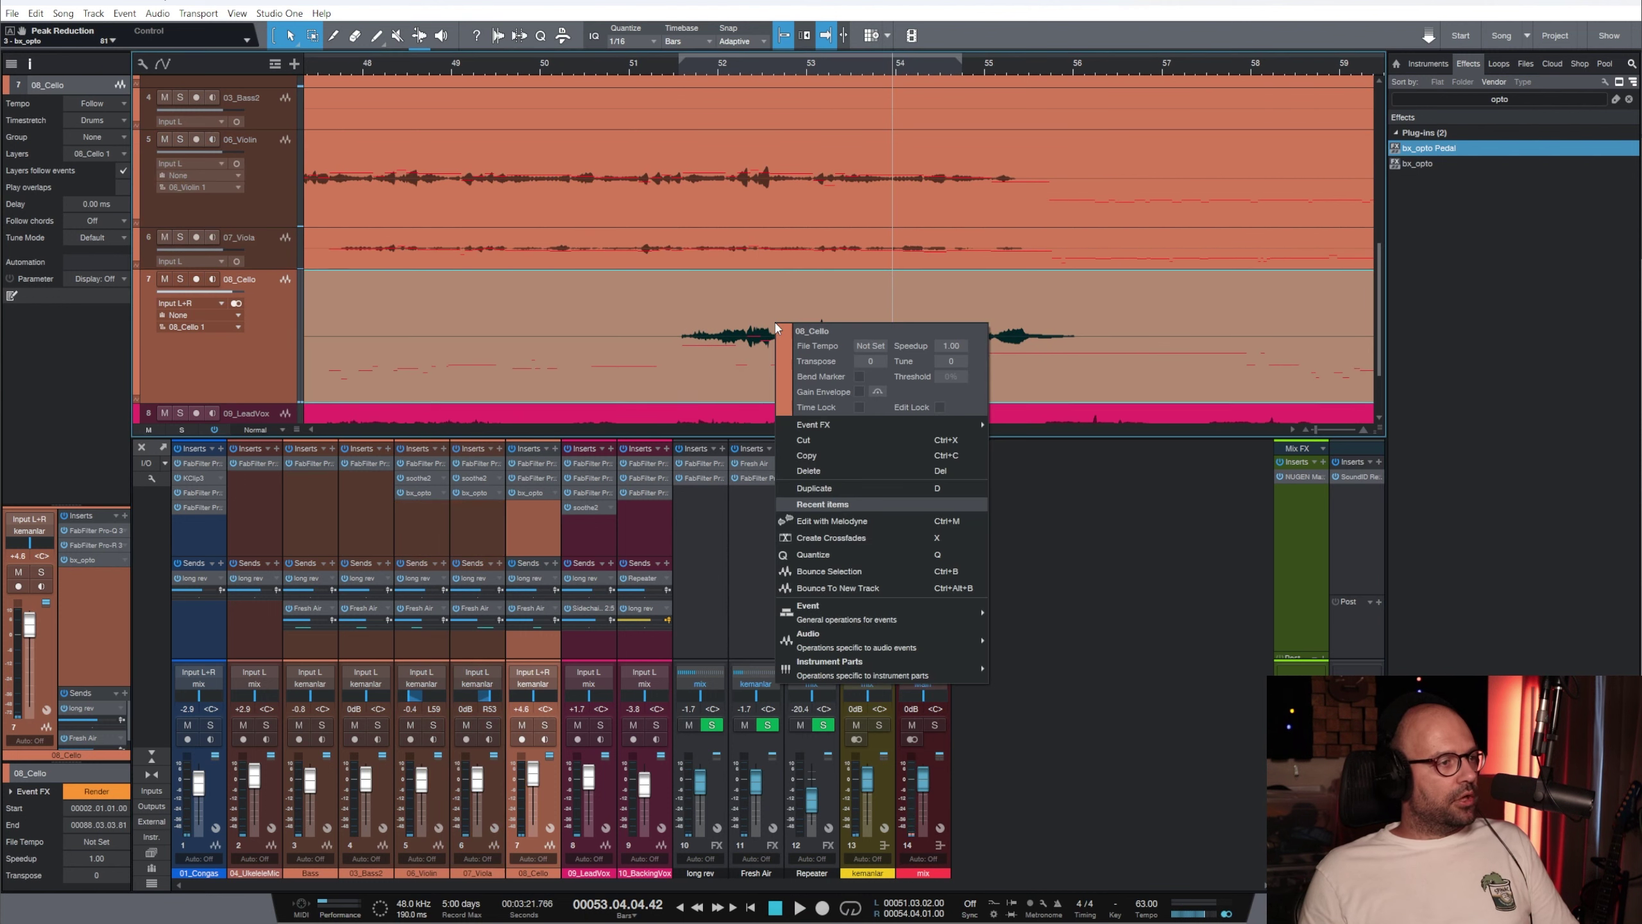
{"action": "left_click", "coordinate": [860, 391]}
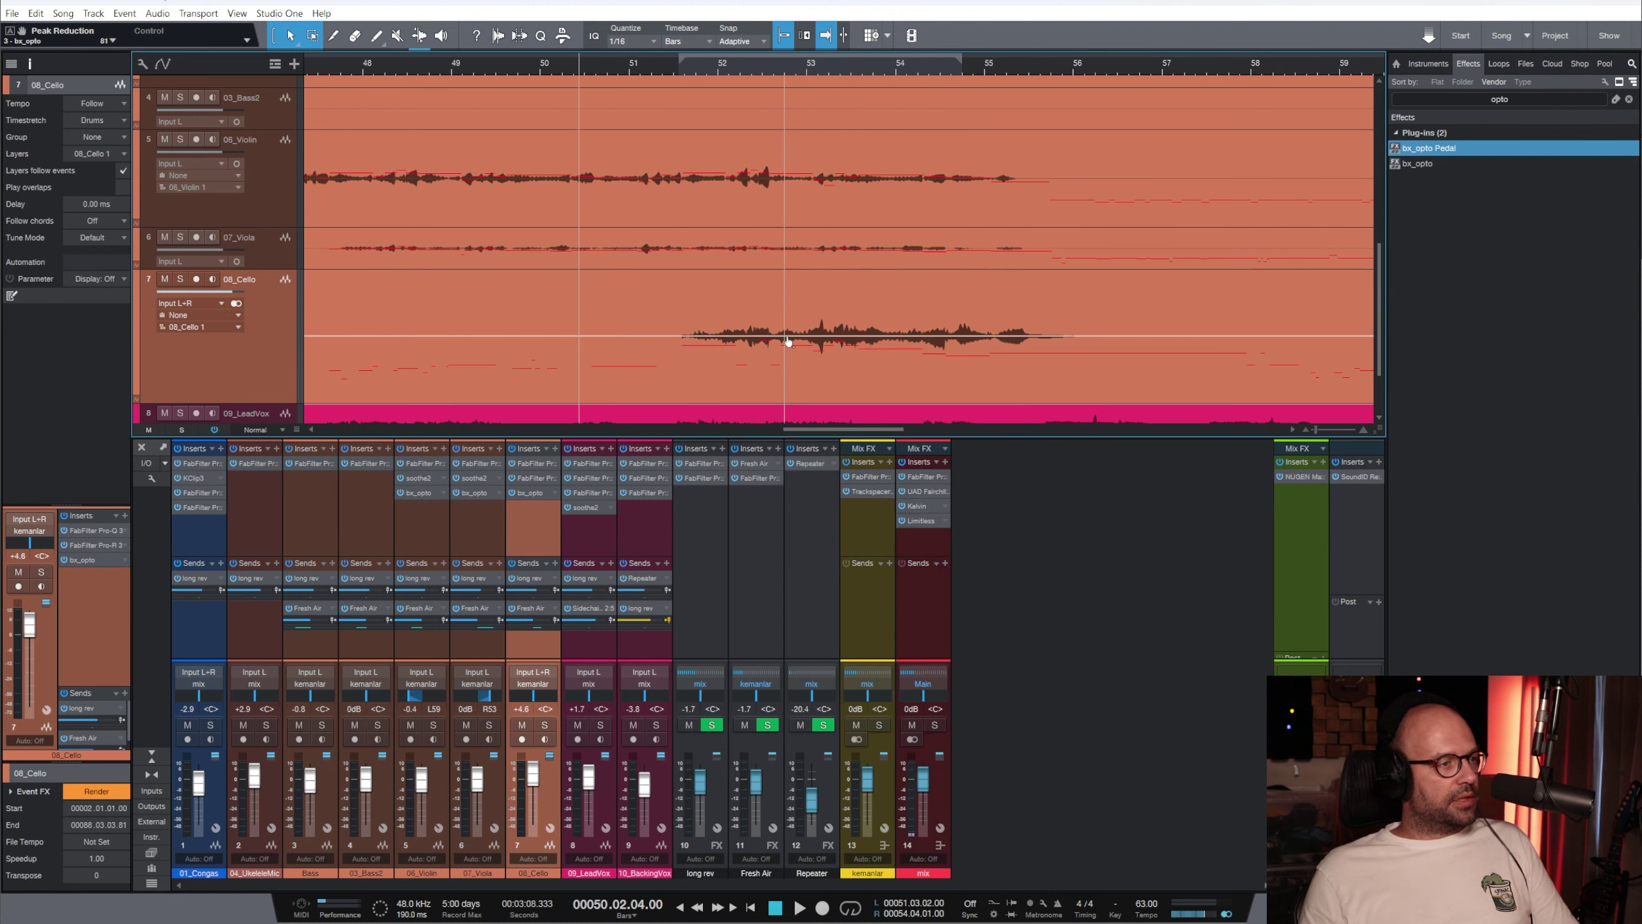
Try a dip in the 08_Cello gain envelope around bar 53 and undo the envelope points
{"action": "left_click", "coordinate": [785, 336]}
{"action": "left_click", "coordinate": [834, 337]}
{"action": "left_click_drag", "start_coordinate": [817, 336], "coordinate": [817, 344]}
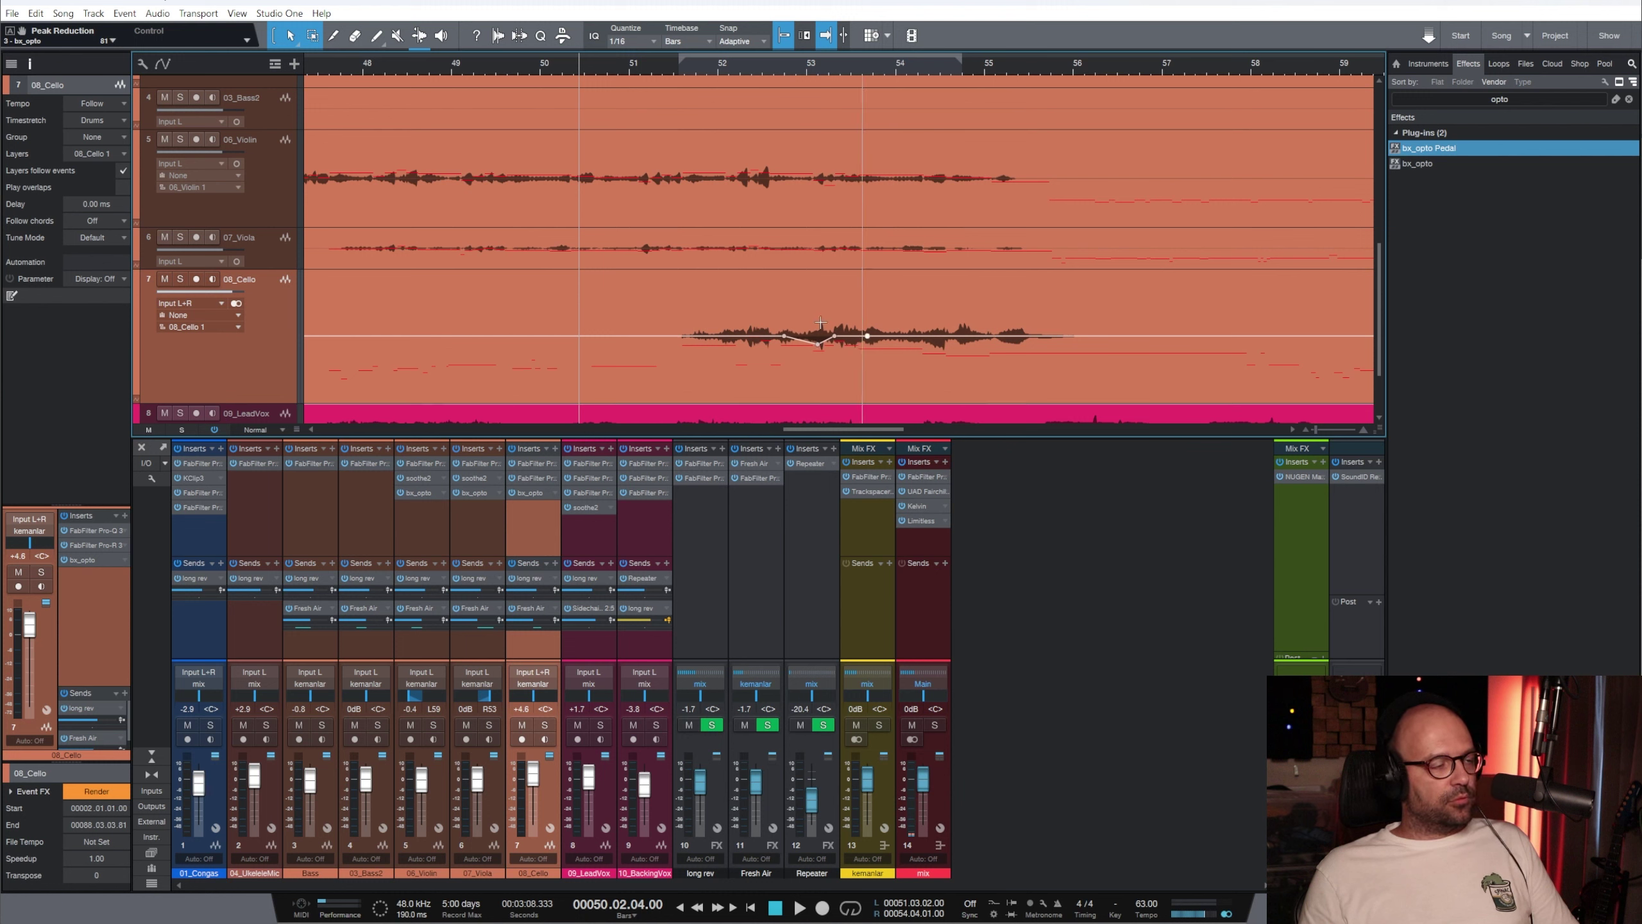
{"action": "key", "text": "ctrl+z"}
{"action": "key", "text": "ctrl+z"}
{"action": "key", "text": "ctrl+z"}
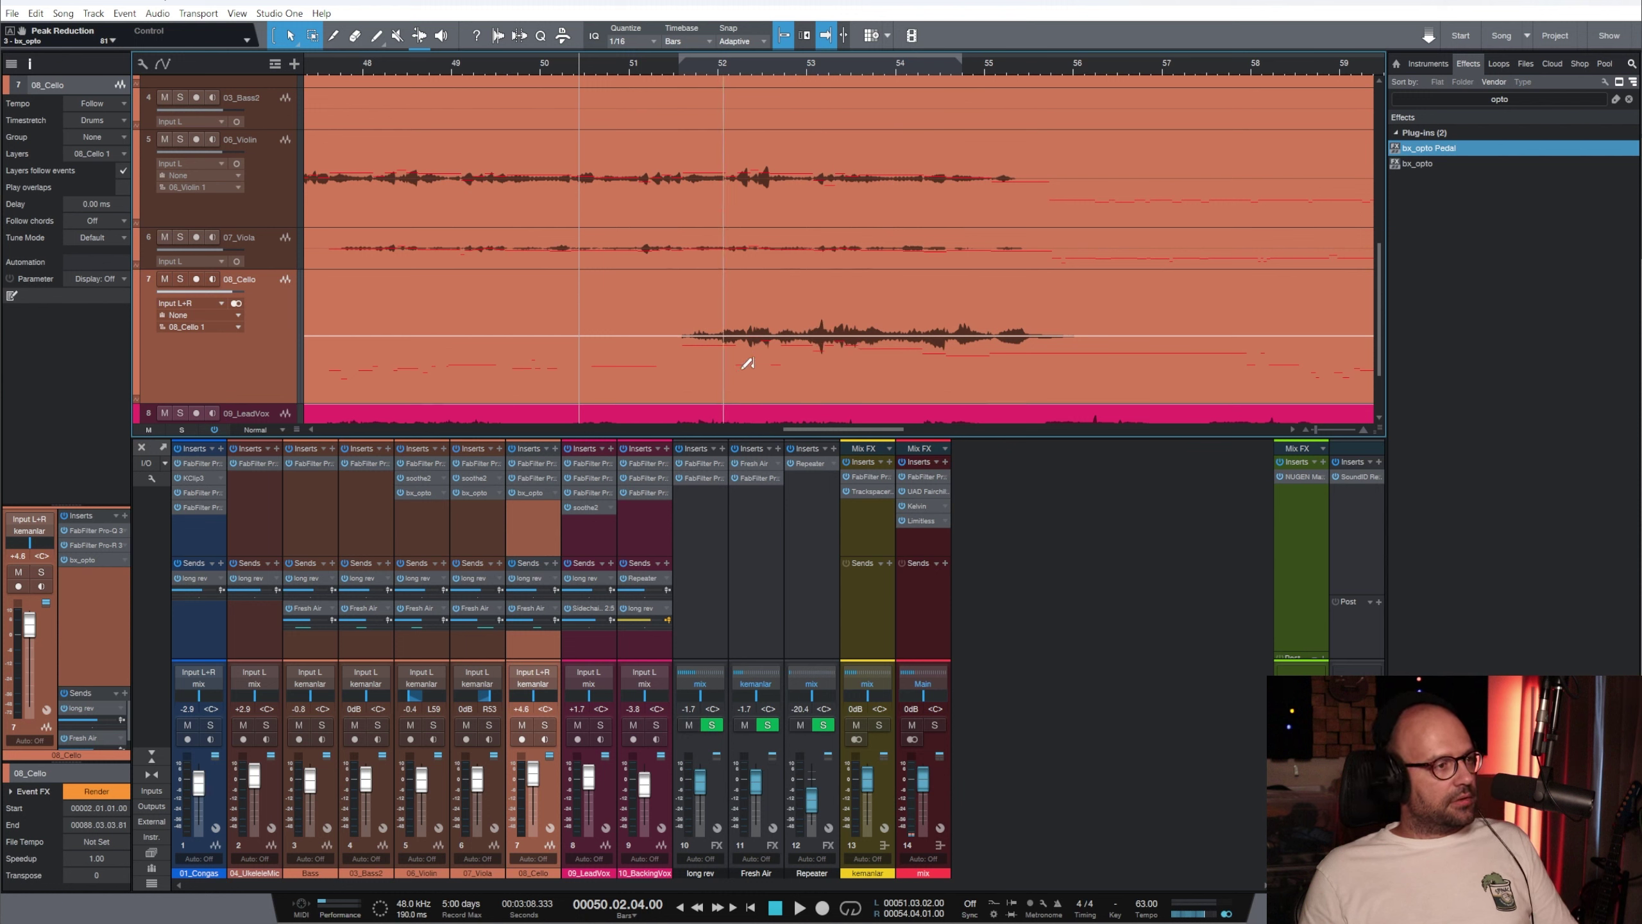
Move the playhead to bar 4 and look over the arrangement and the bx_opto settings on 07_Viola
{"action": "key", "text": "w"}
{"action": "key", "text": "w"}
{"action": "key", "text": "w"}
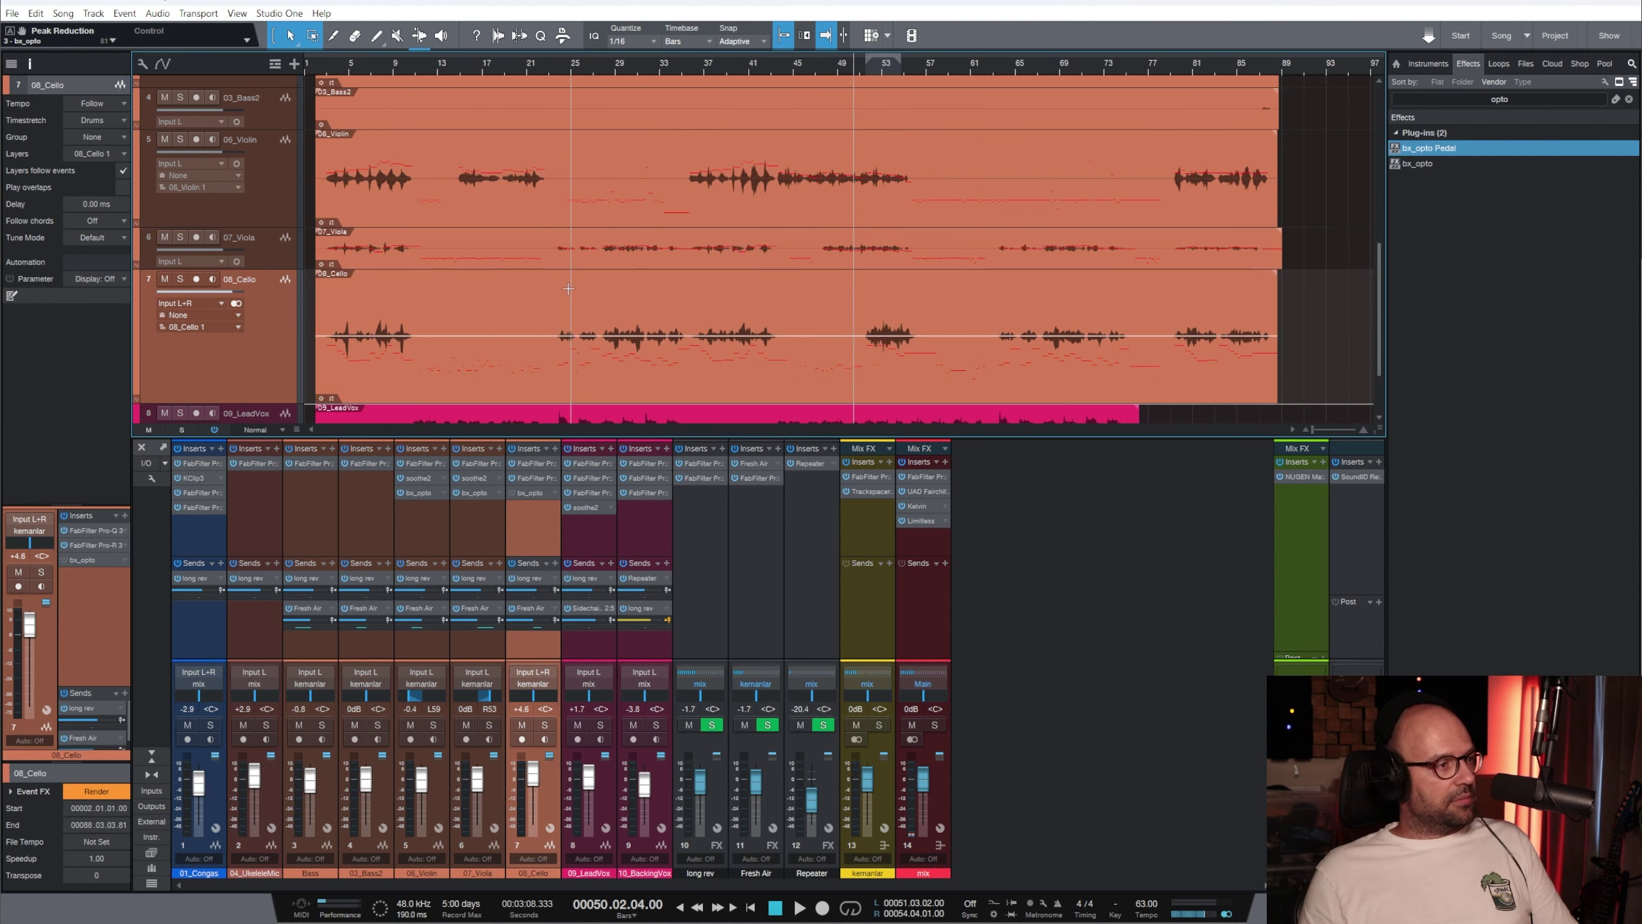
{"action": "left_click", "coordinate": [340, 71]}
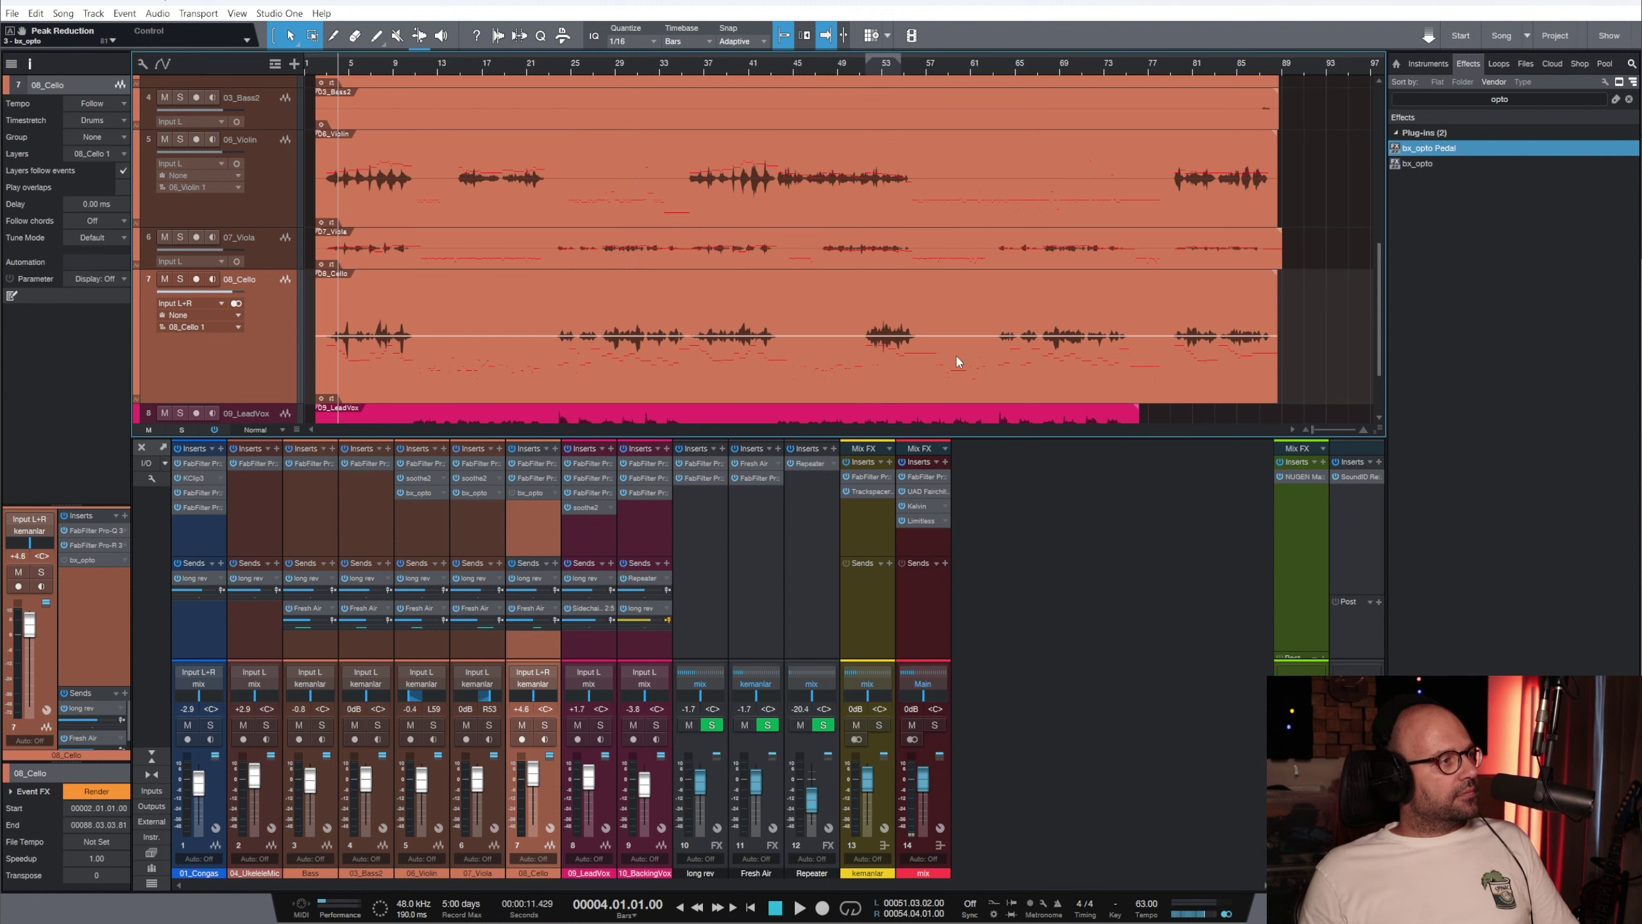
{"action": "scroll", "coordinate": [958, 360], "scroll_direction": "down", "scroll_amount": 3}
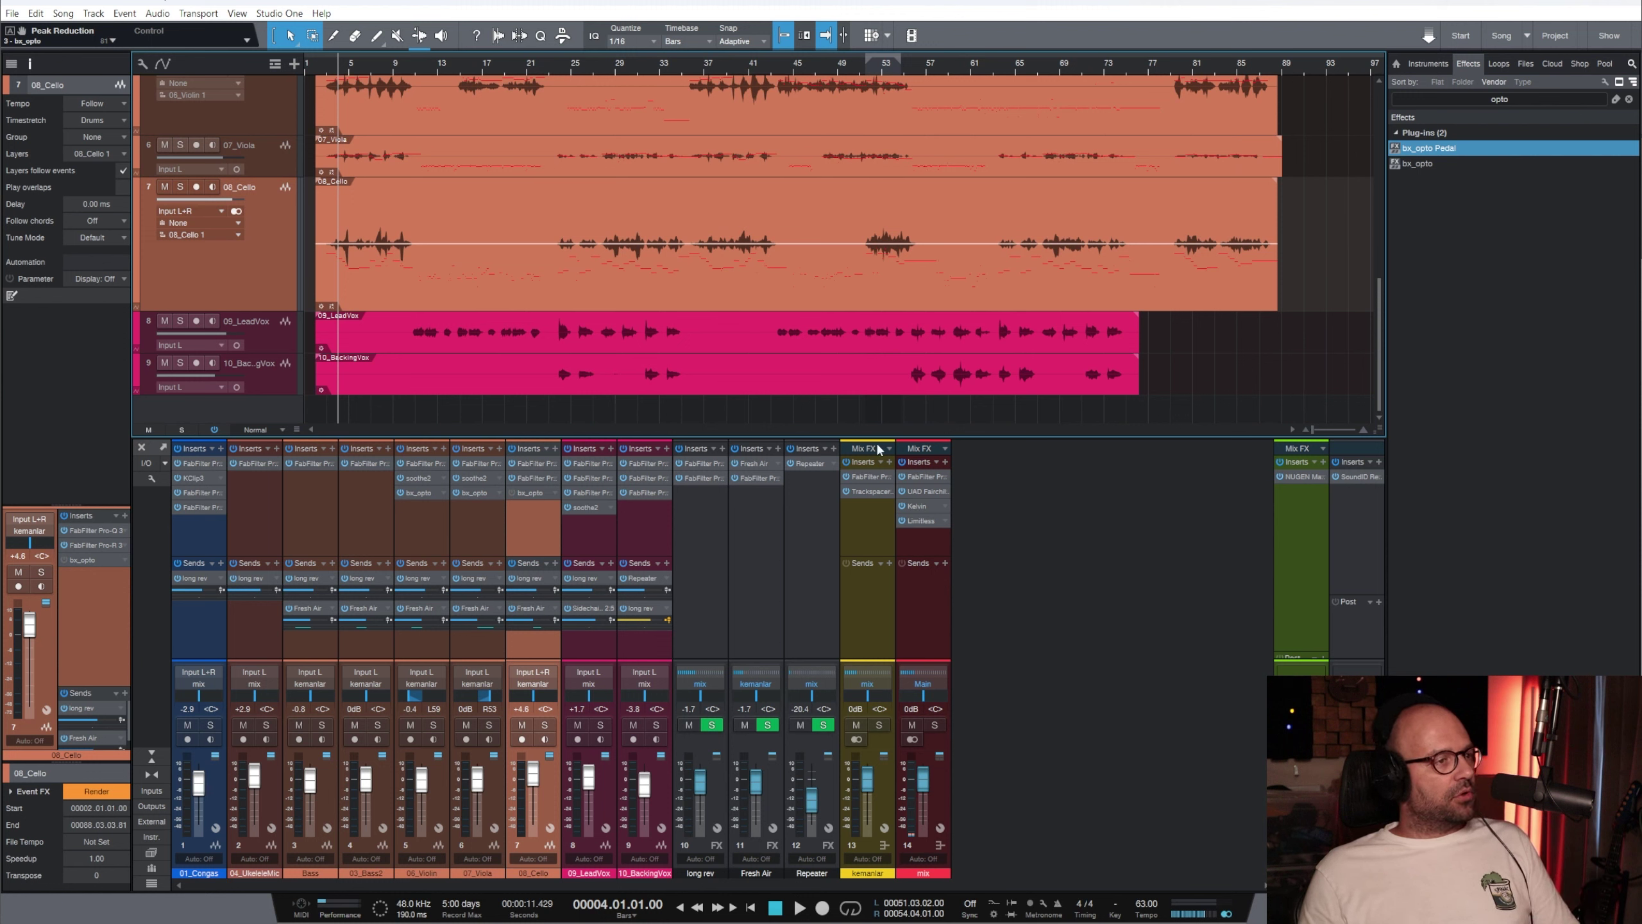
{"action": "left_click", "coordinate": [478, 515]}
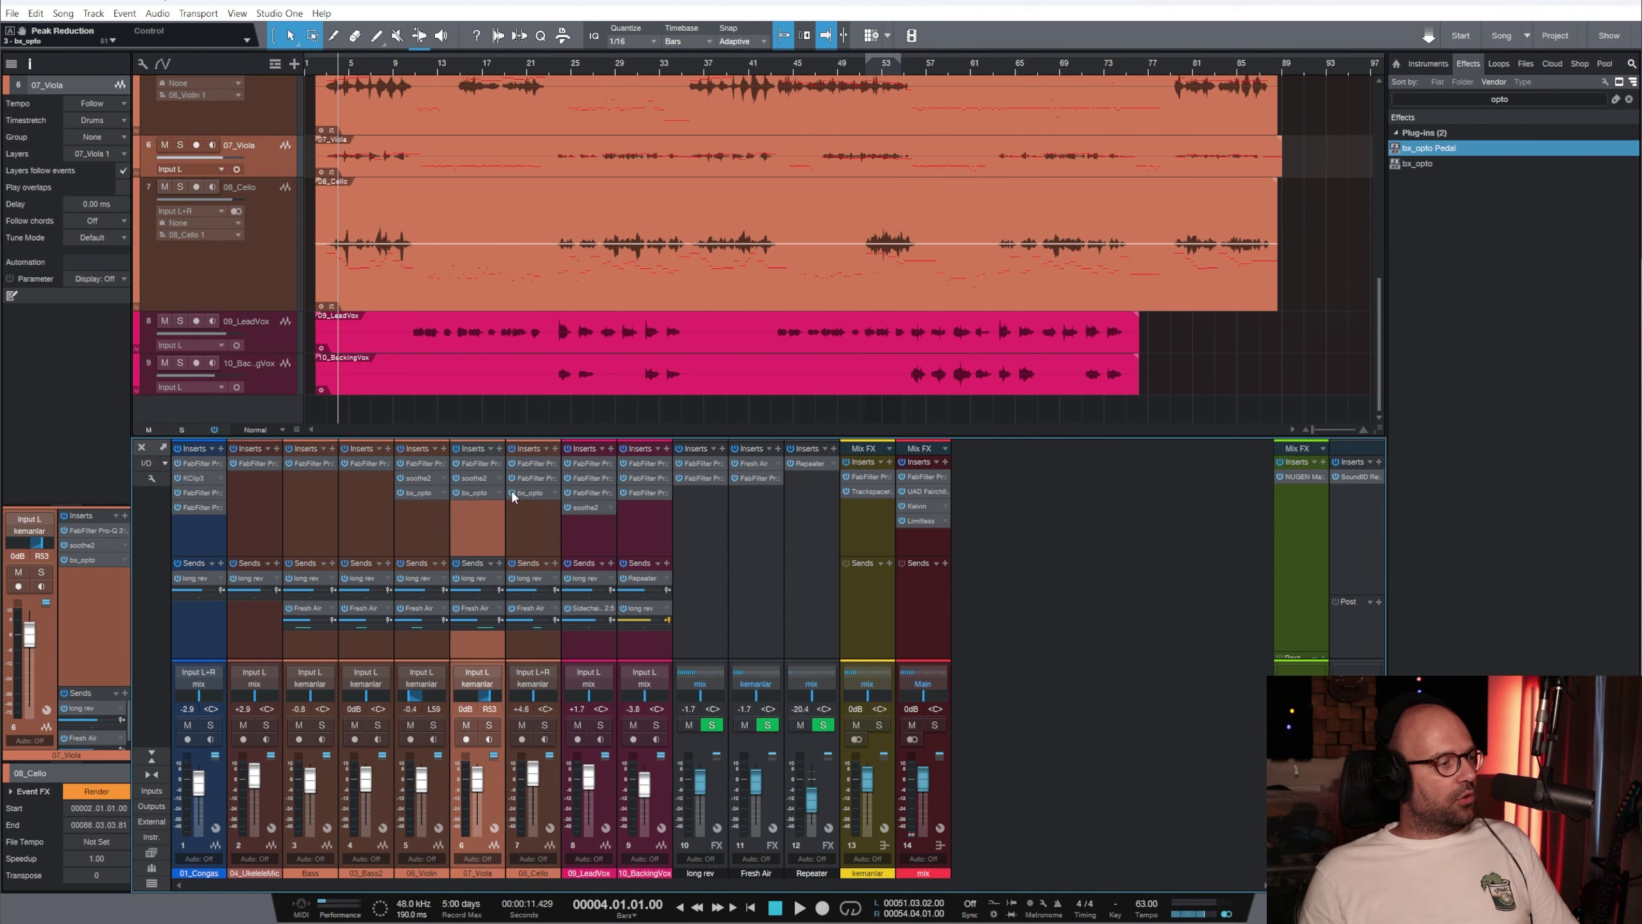
{"action": "left_click", "coordinate": [475, 493]}
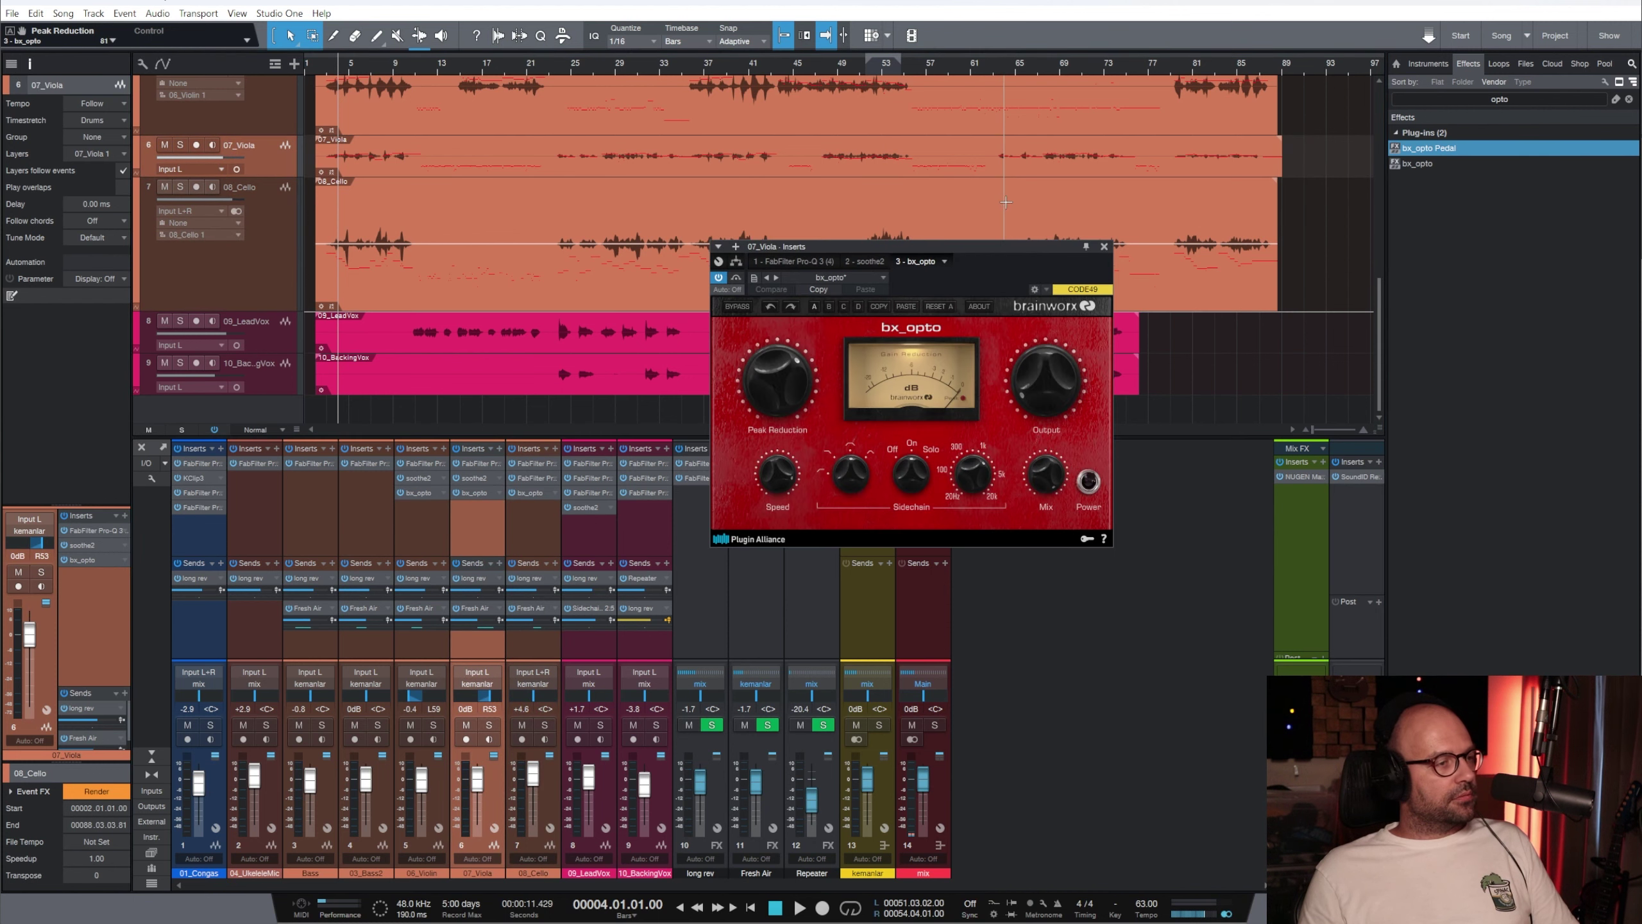
{"action": "left_click", "coordinate": [1102, 248]}
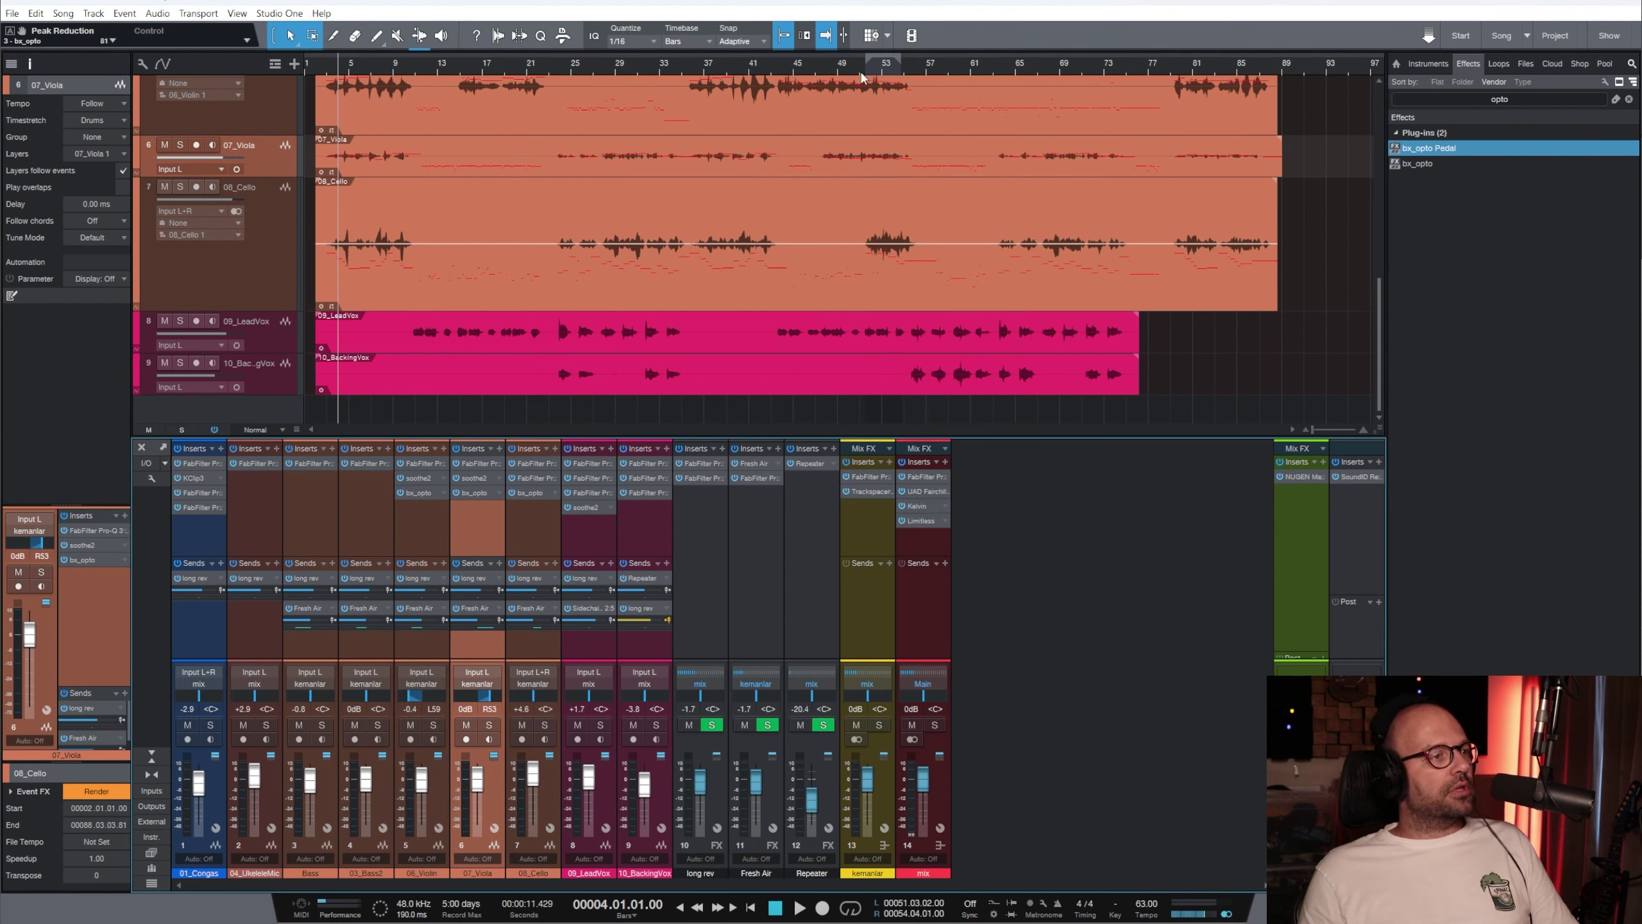
Play the song from about bar 45 and insert the Tape plug-in on the mix bus between Kelvin and Limitless
{"action": "left_click", "coordinate": [803, 75]}
{"action": "key", "text": "space"}
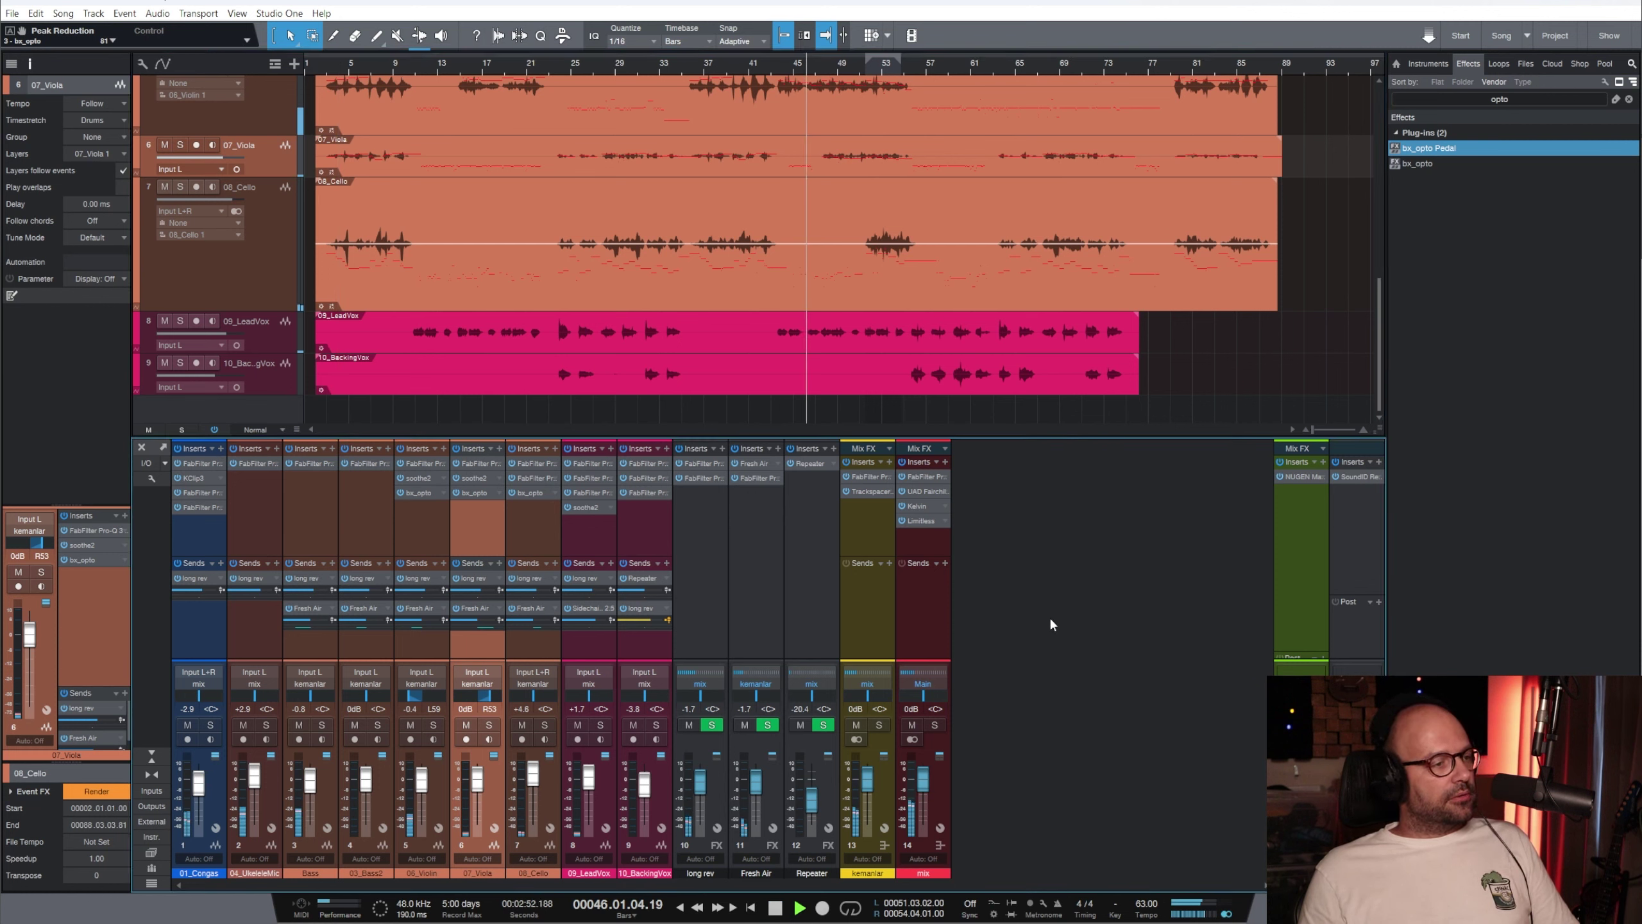
{"action": "left_click", "coordinate": [928, 534]}
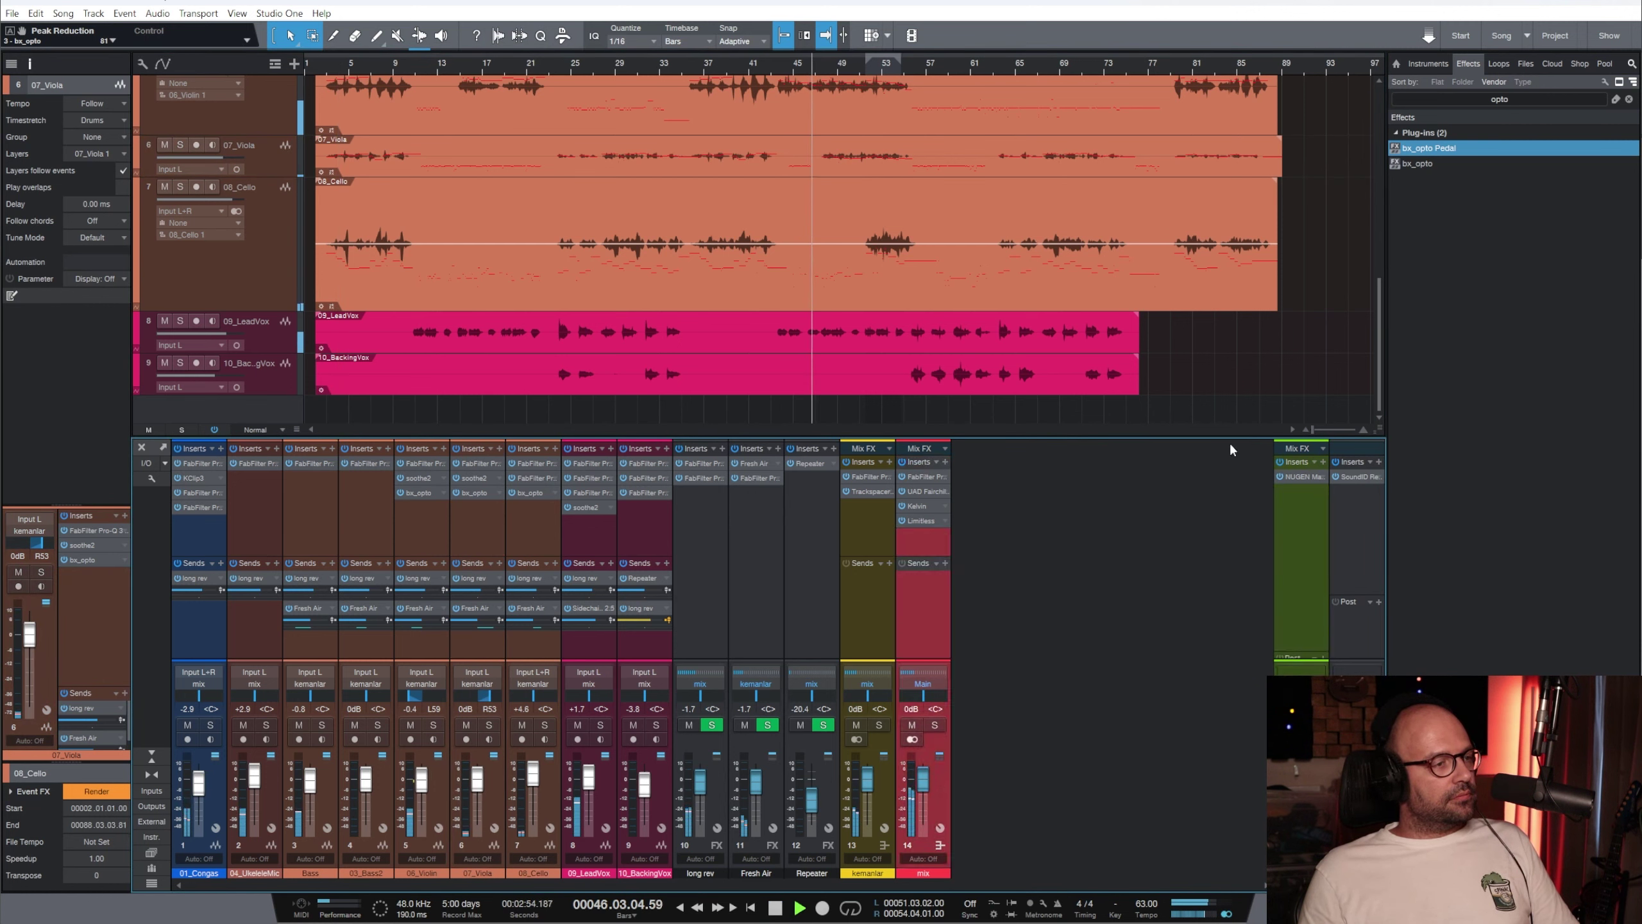
{"action": "left_click", "coordinate": [1628, 99]}
{"action": "type", "text": "tape"}
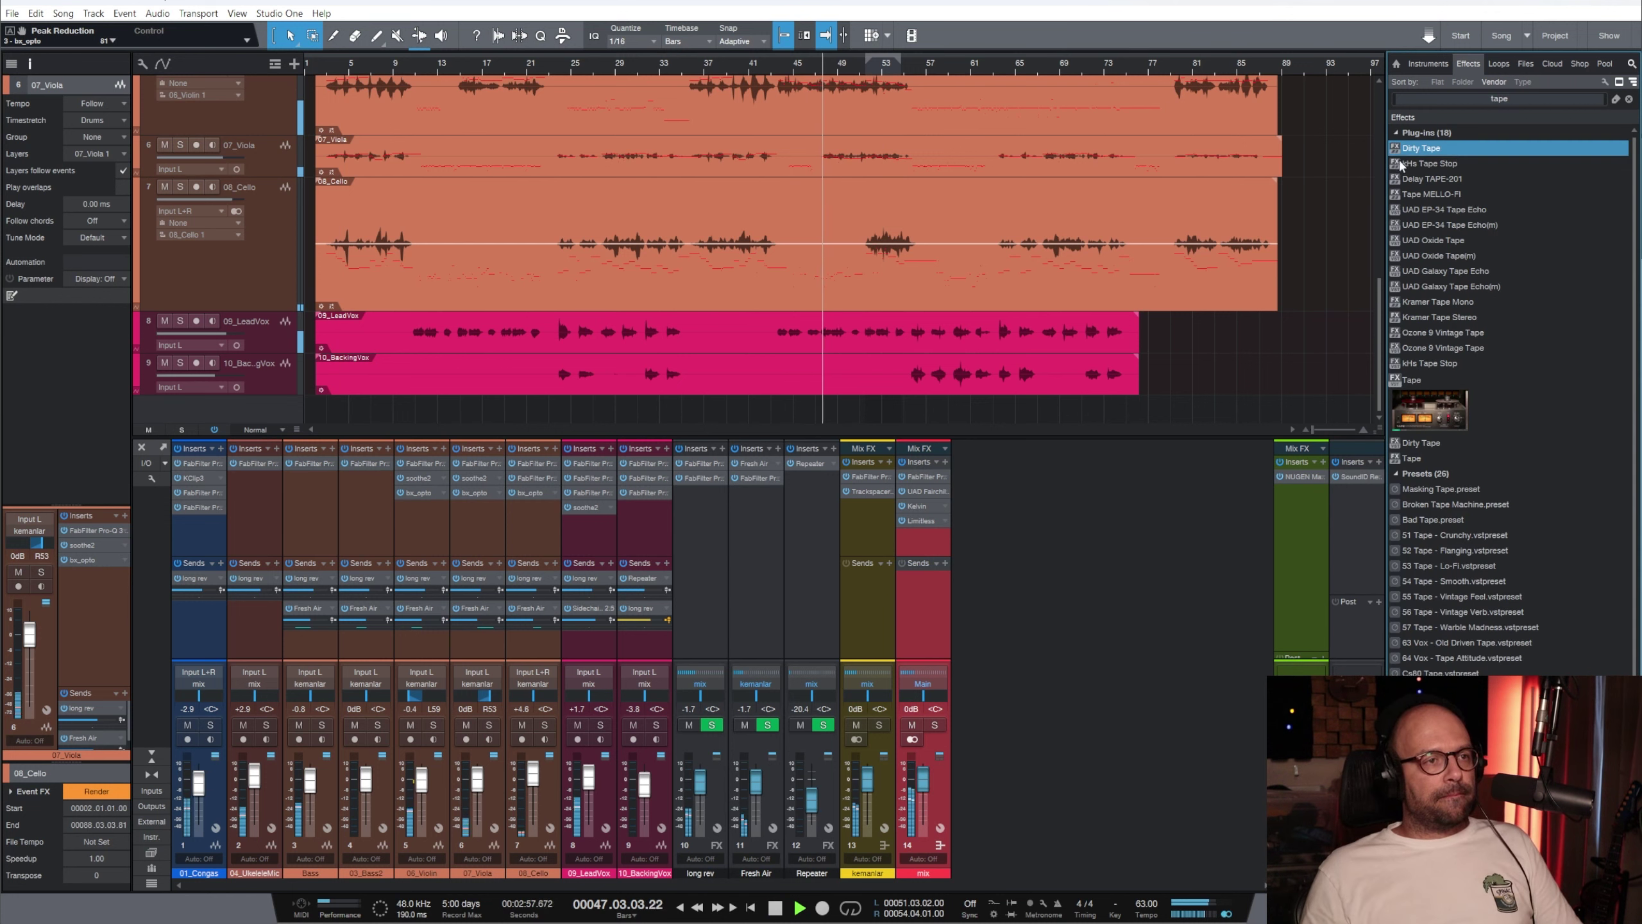
{"action": "left_click_drag", "start_coordinate": [1412, 380], "coordinate": [939, 519]}
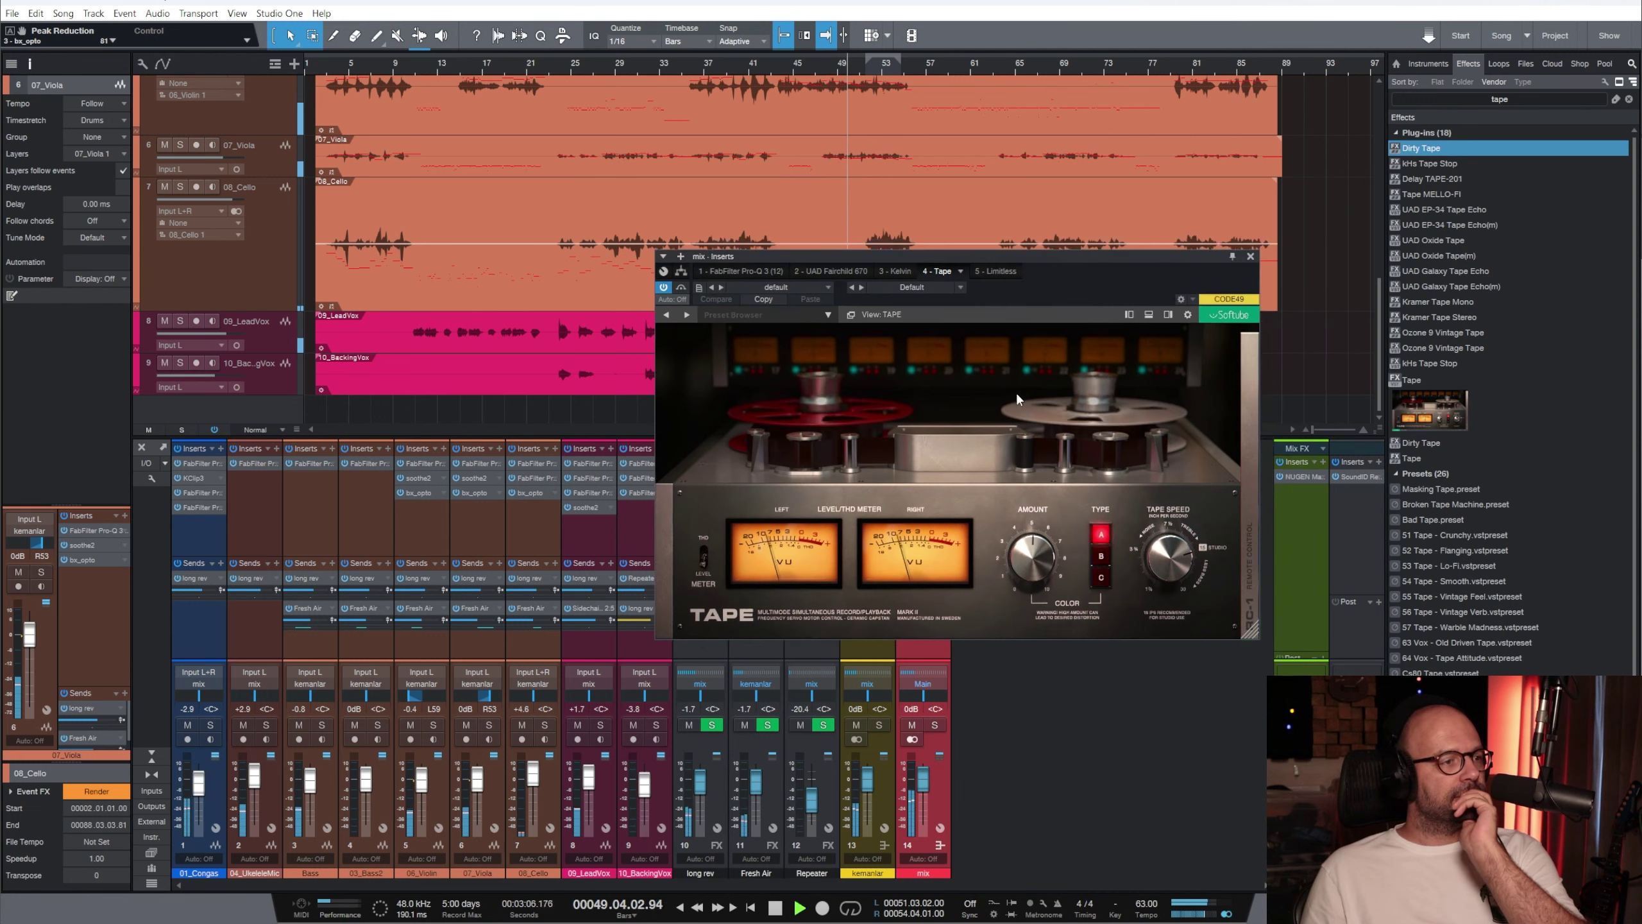
Set Tape's color type to B, crosstalk to 9.0% and speed stability to 52.0%, and close its window
{"action": "left_click", "coordinate": [1101, 555]}
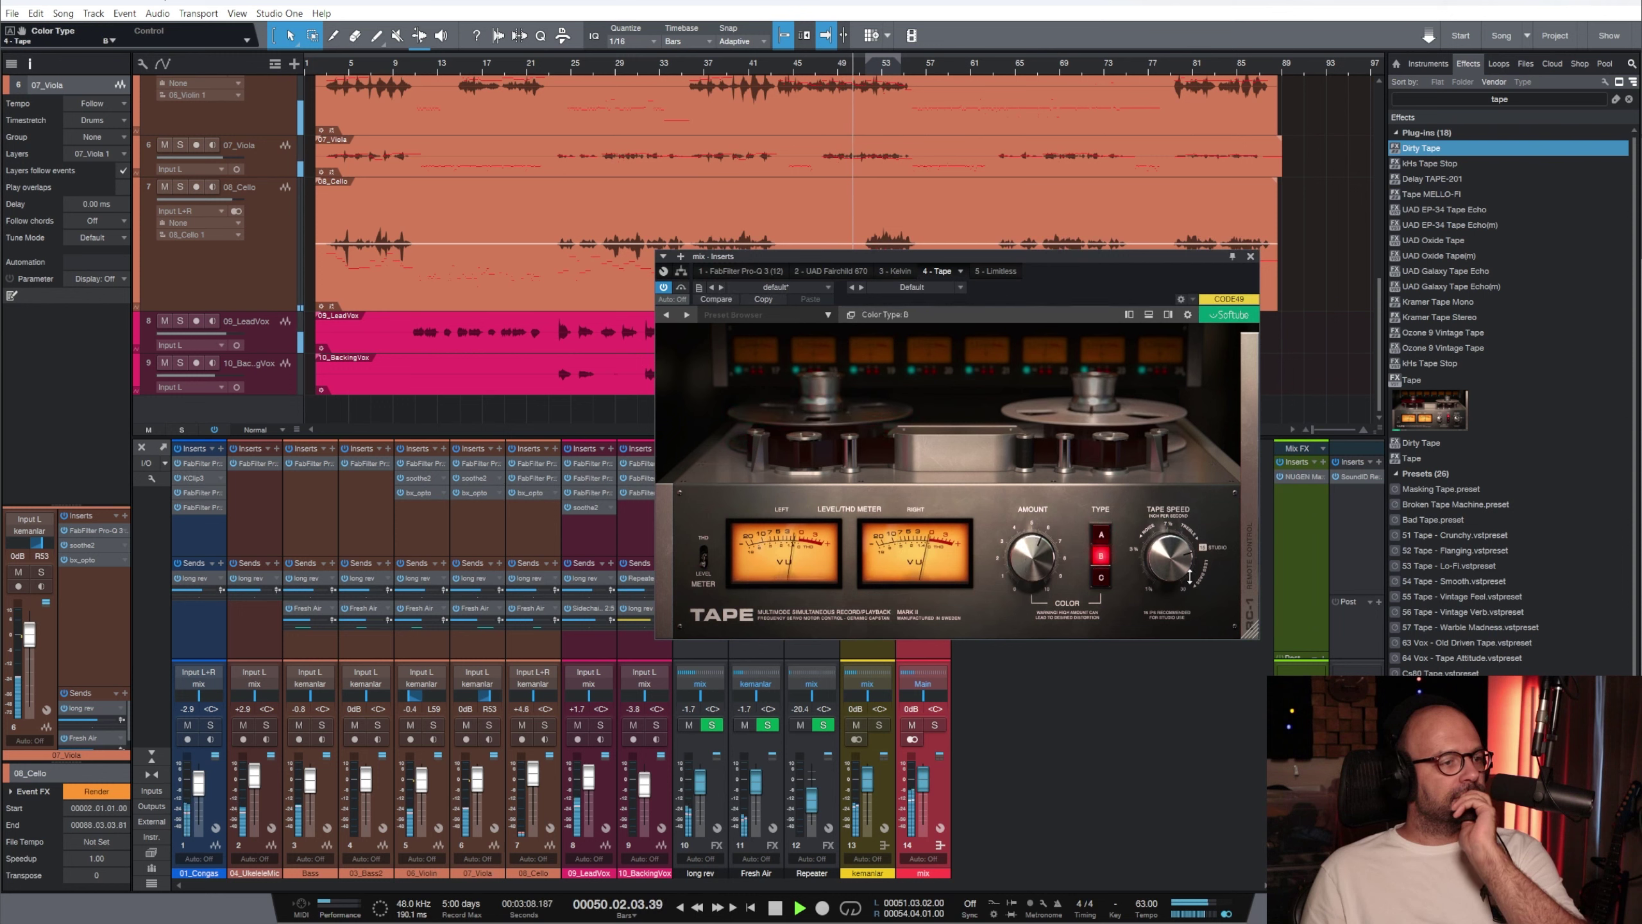
{"action": "left_click", "coordinate": [1248, 585]}
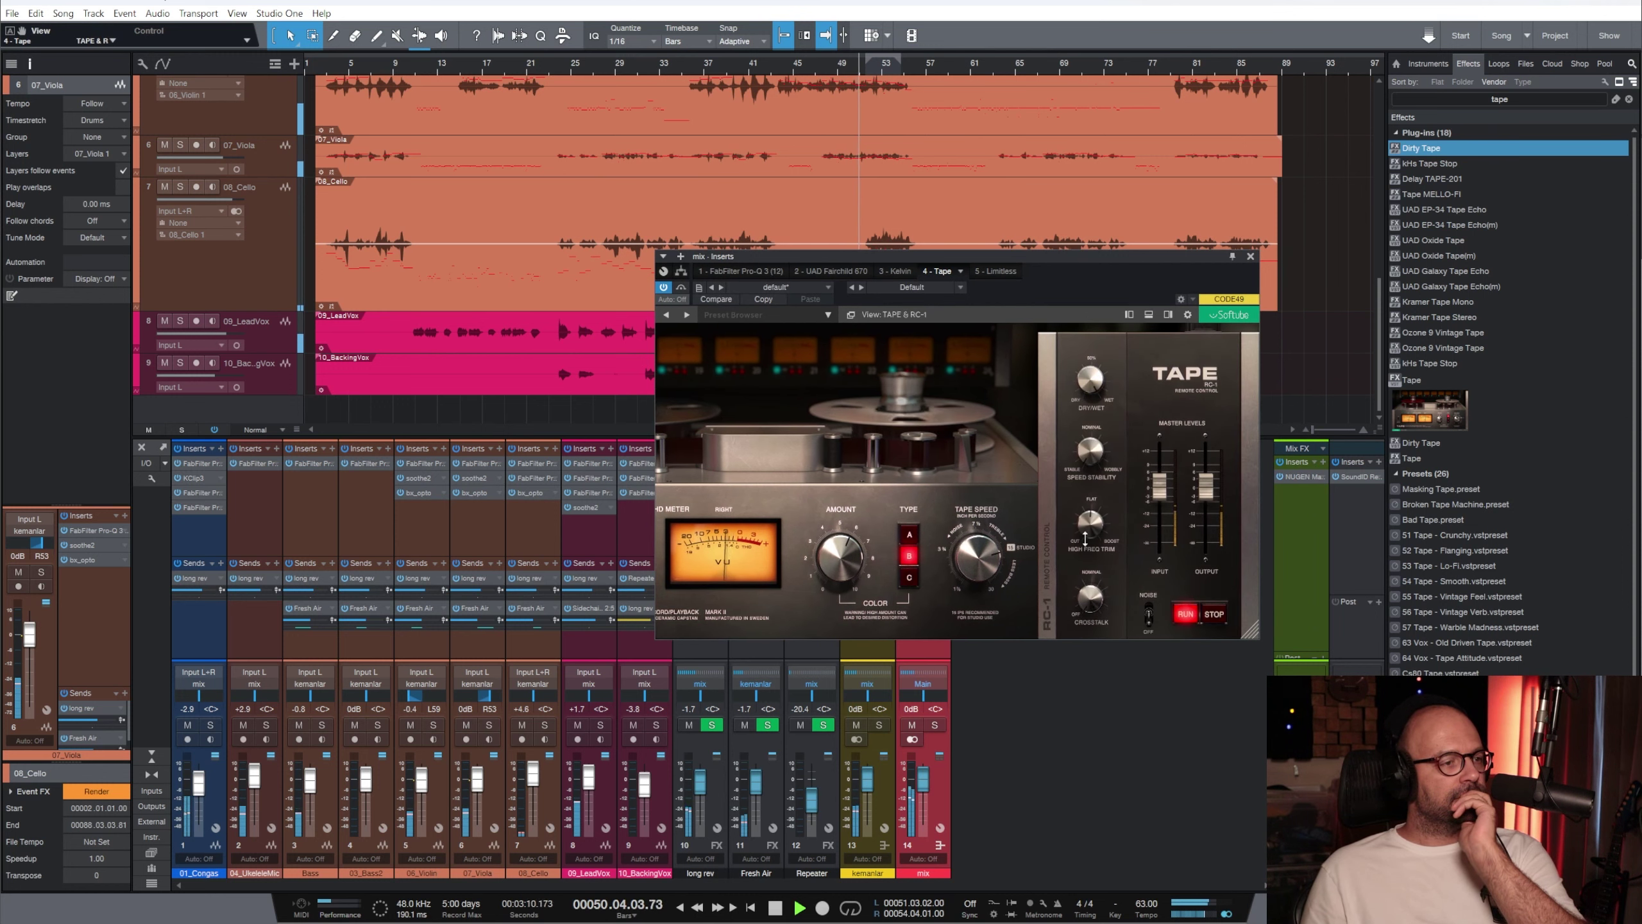
{"action": "left_click_drag", "start_coordinate": [1087, 538], "coordinate": [1091, 544]}
{"action": "left_click", "coordinate": [1091, 599]}
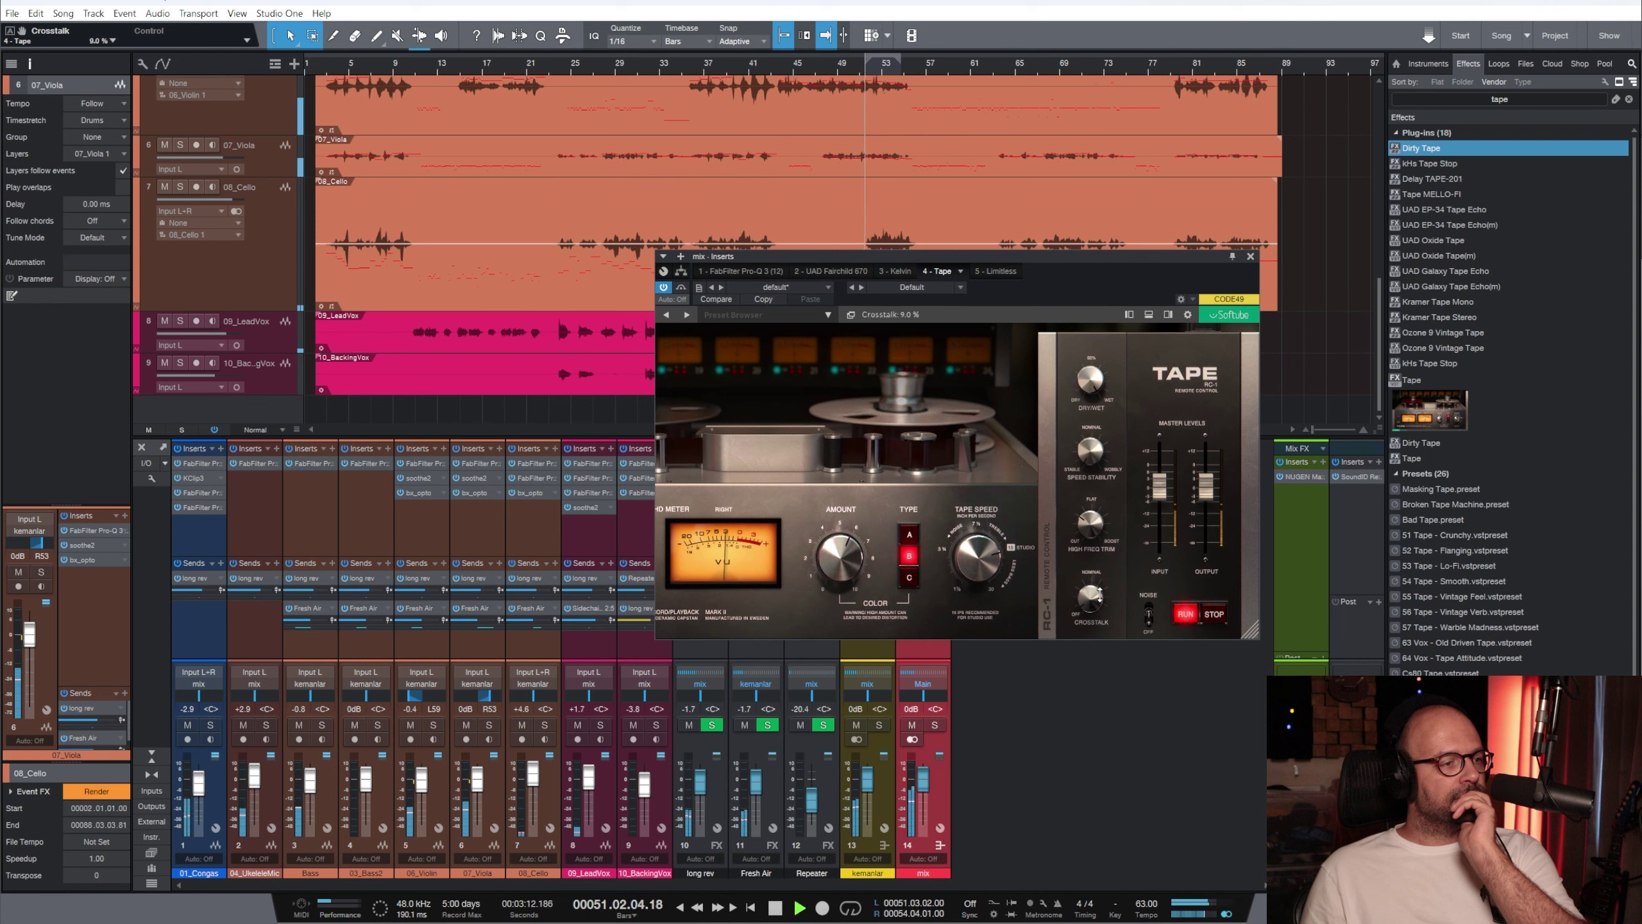
{"action": "left_click", "coordinate": [1089, 451]}
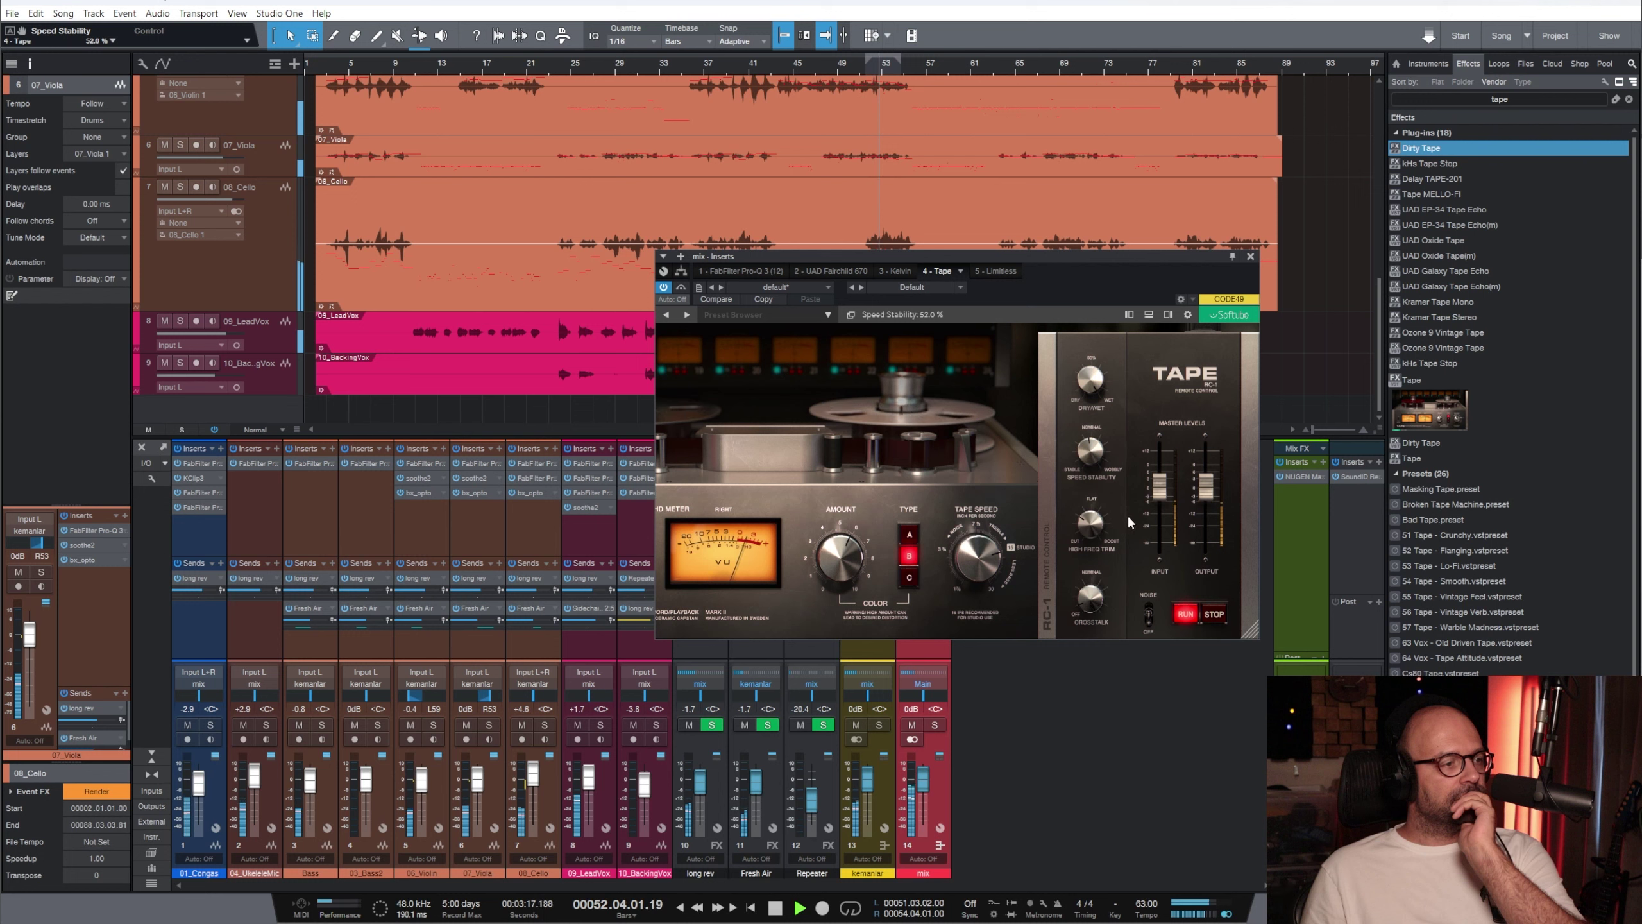
{"action": "left_click", "coordinate": [1249, 256]}
Find soothe2 among the favorite effects and insert it on the kemanlar bus ahead of Trackspacer
{"action": "left_click", "coordinate": [869, 529]}
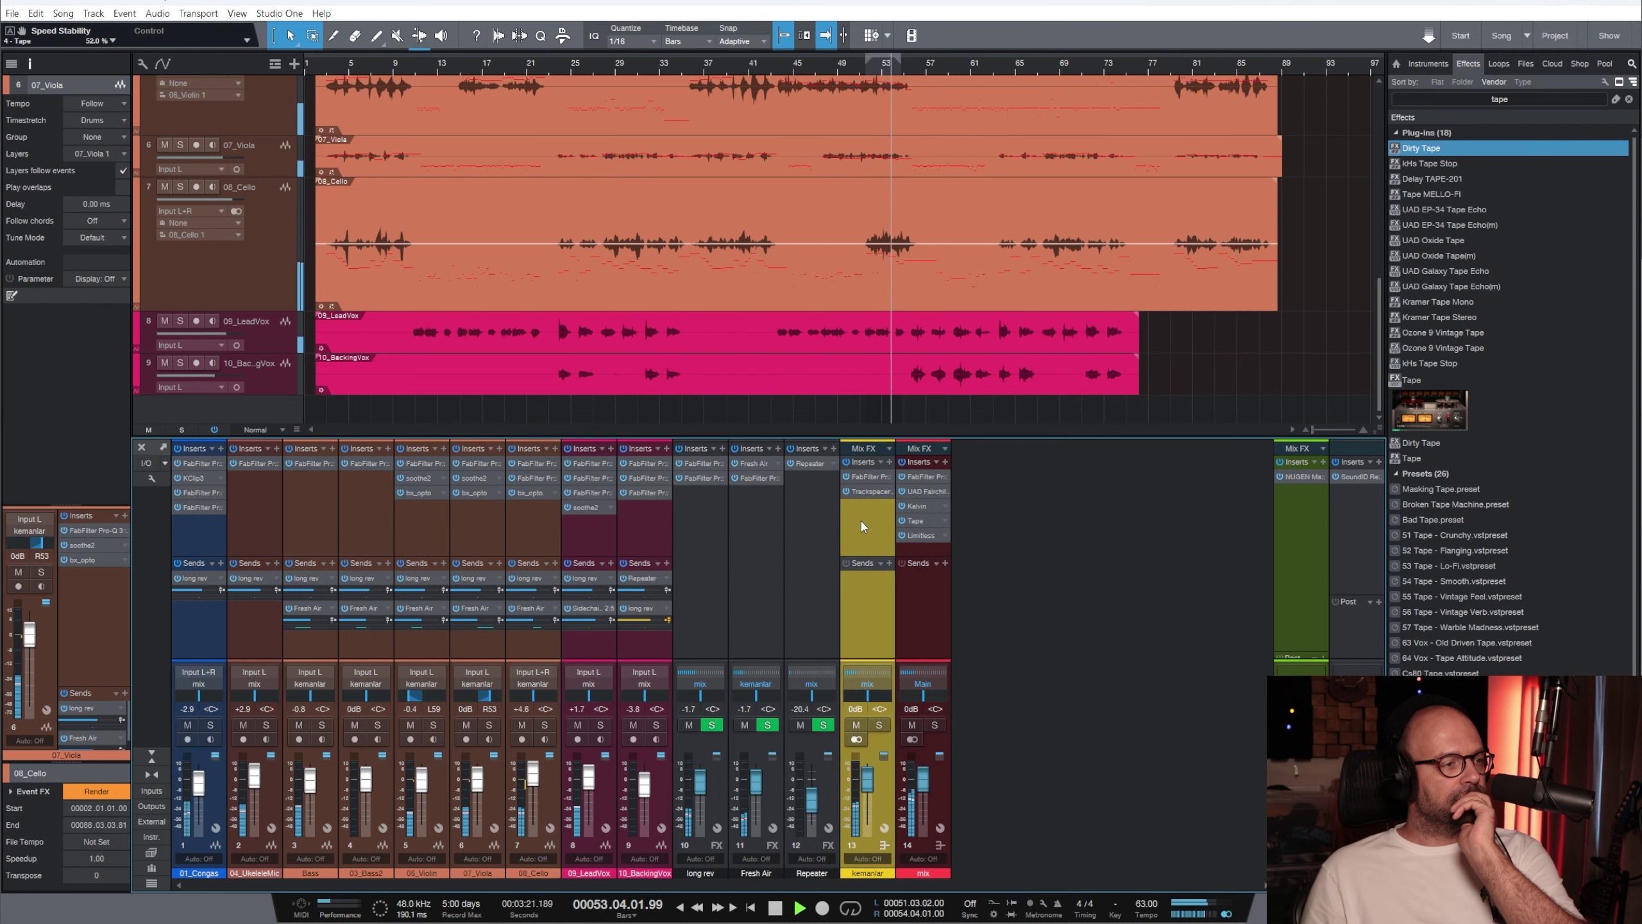
{"action": "left_click", "coordinate": [1628, 99]}
{"action": "scroll", "coordinate": [1571, 529], "scroll_direction": "down", "scroll_amount": 1}
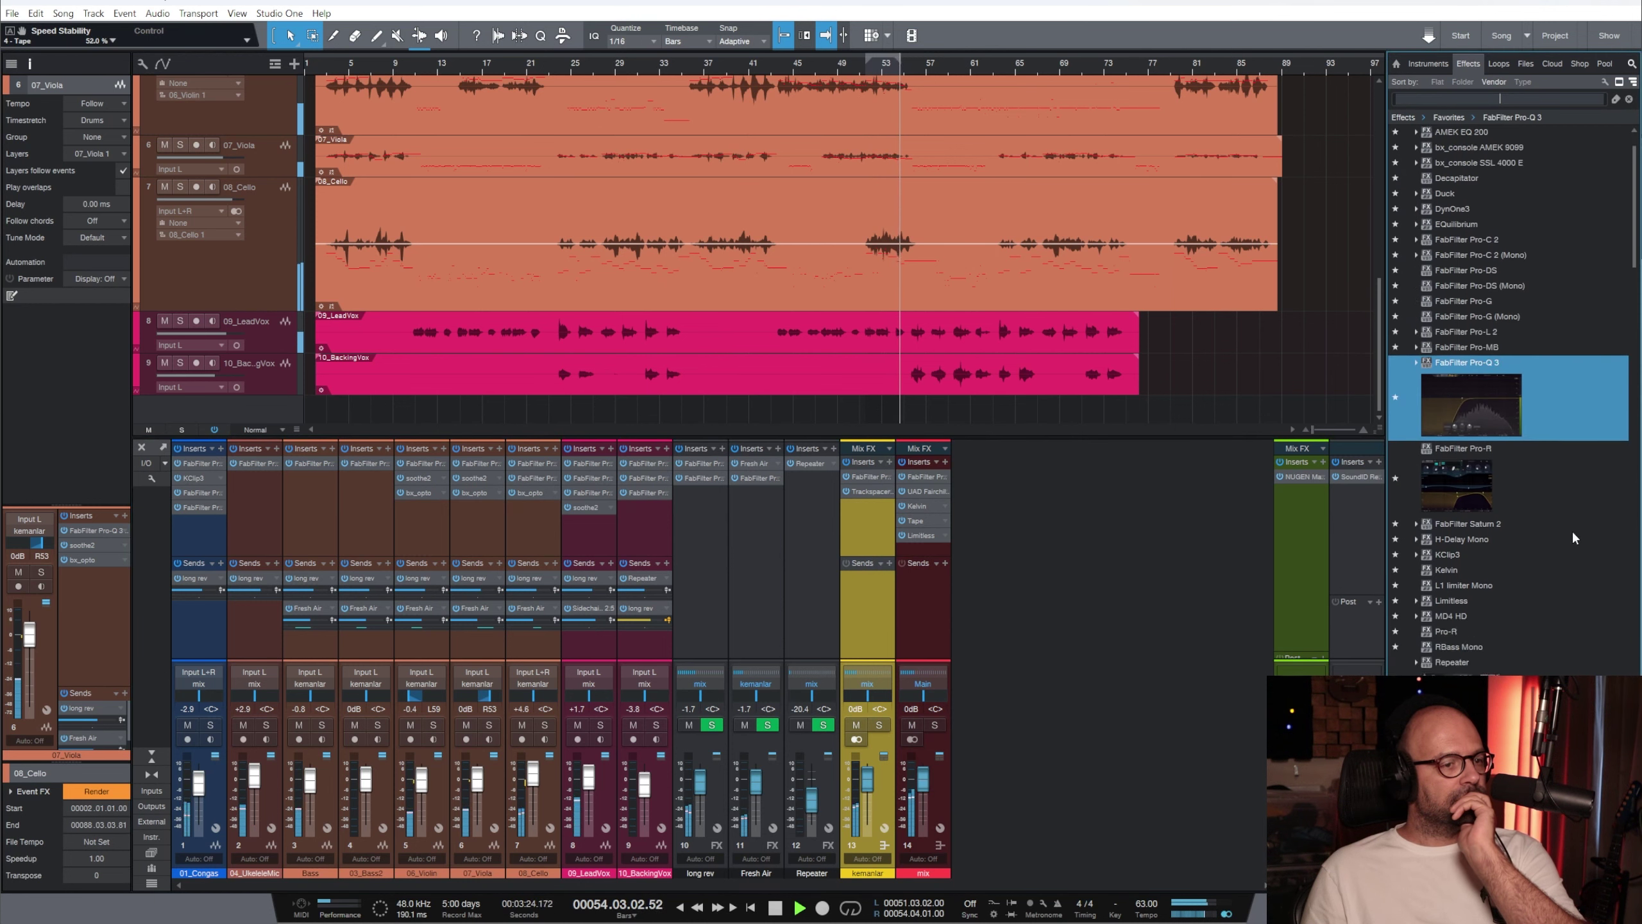
{"action": "scroll", "coordinate": [1567, 536], "scroll_direction": "up", "scroll_amount": 1}
{"action": "scroll", "coordinate": [1567, 536], "scroll_direction": "down", "scroll_amount": 5}
{"action": "scroll", "coordinate": [1556, 535], "scroll_direction": "down", "scroll_amount": 2}
{"action": "left_click_drag", "start_coordinate": [1449, 578], "coordinate": [878, 483]}
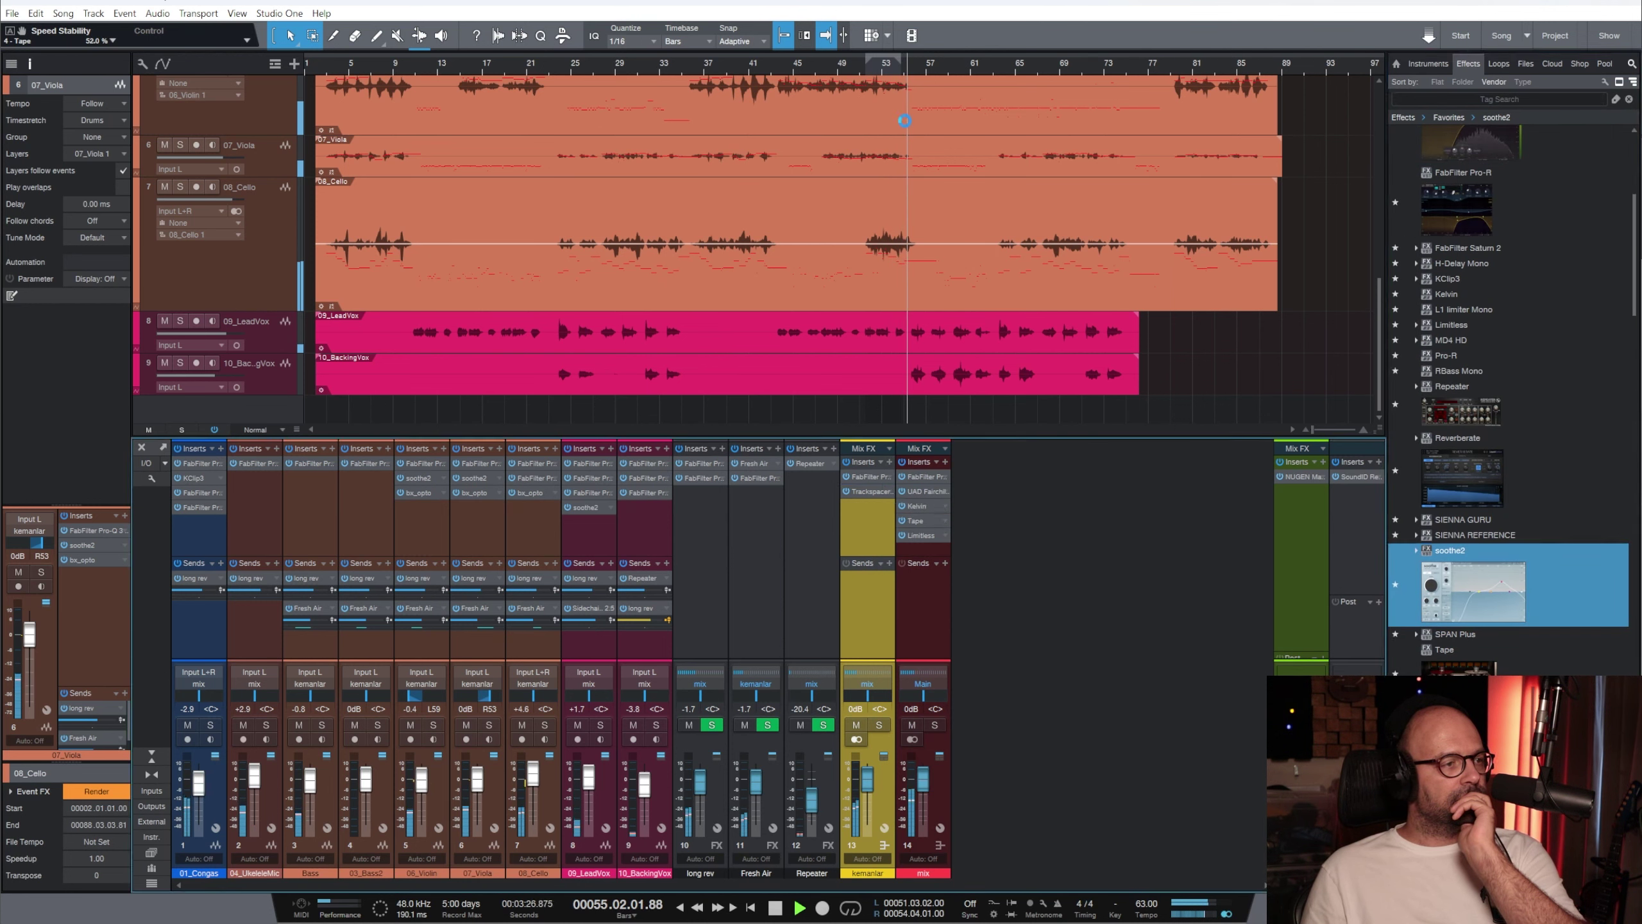
Replay from about bar 51, narrow soothe2's low and high cuts around 2 kHz, and set band 3 to 1k9 Hz at 4.5 dB
{"action": "left_click", "coordinate": [856, 68]}
{"action": "left_click_drag", "start_coordinate": [899, 547], "coordinate": [1203, 554]}
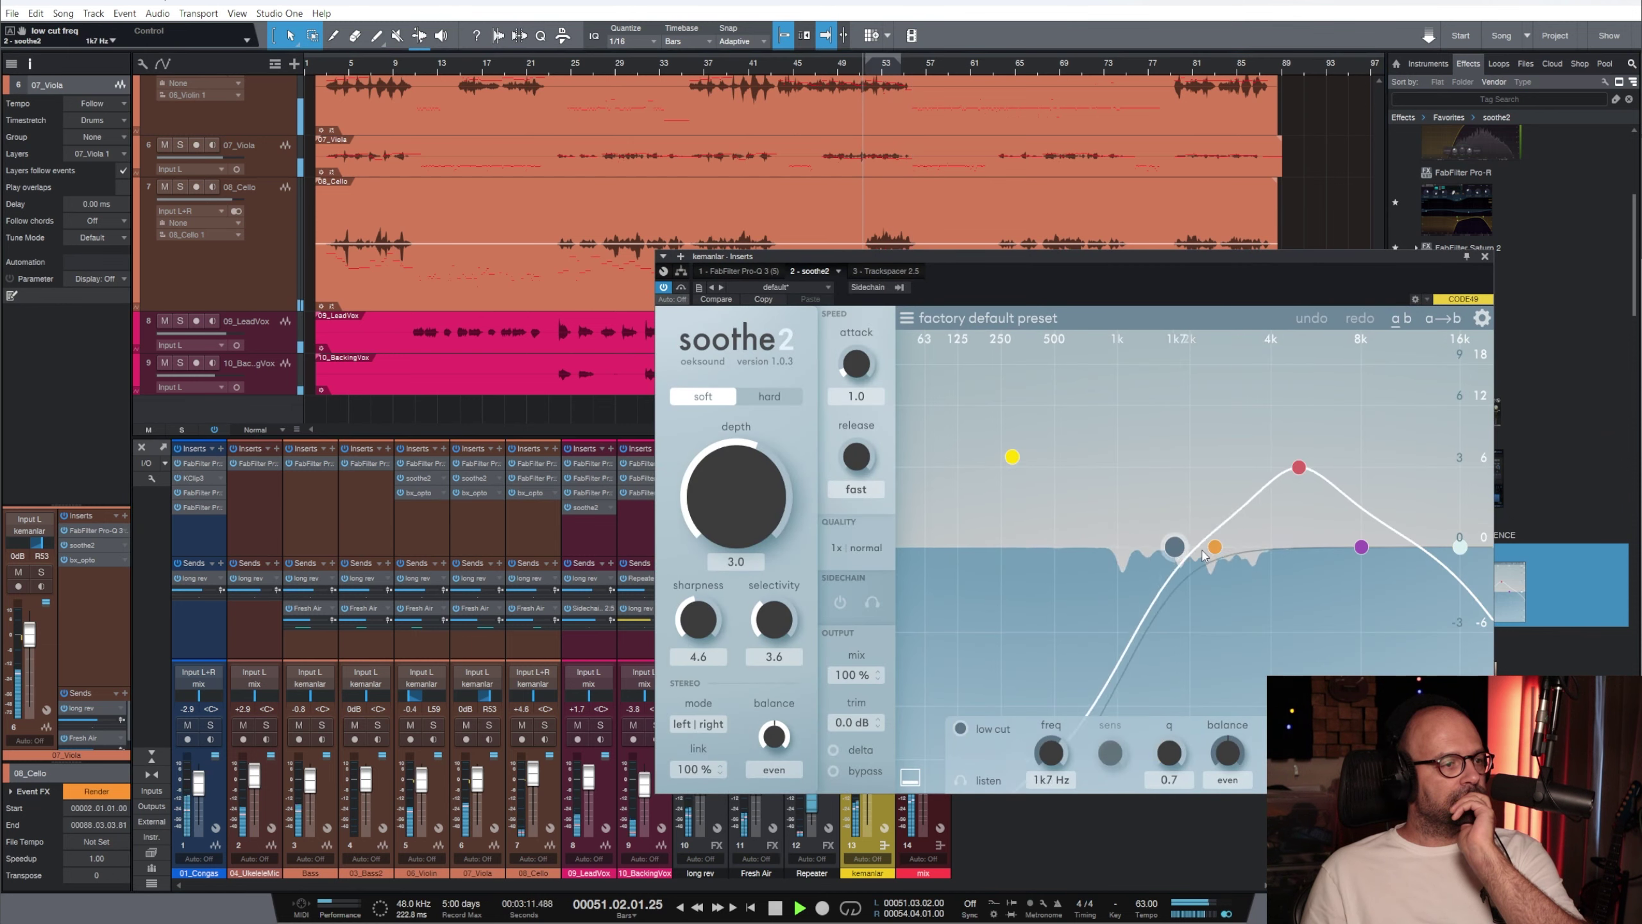
{"action": "left_click_drag", "start_coordinate": [1299, 467], "coordinate": [1186, 477]}
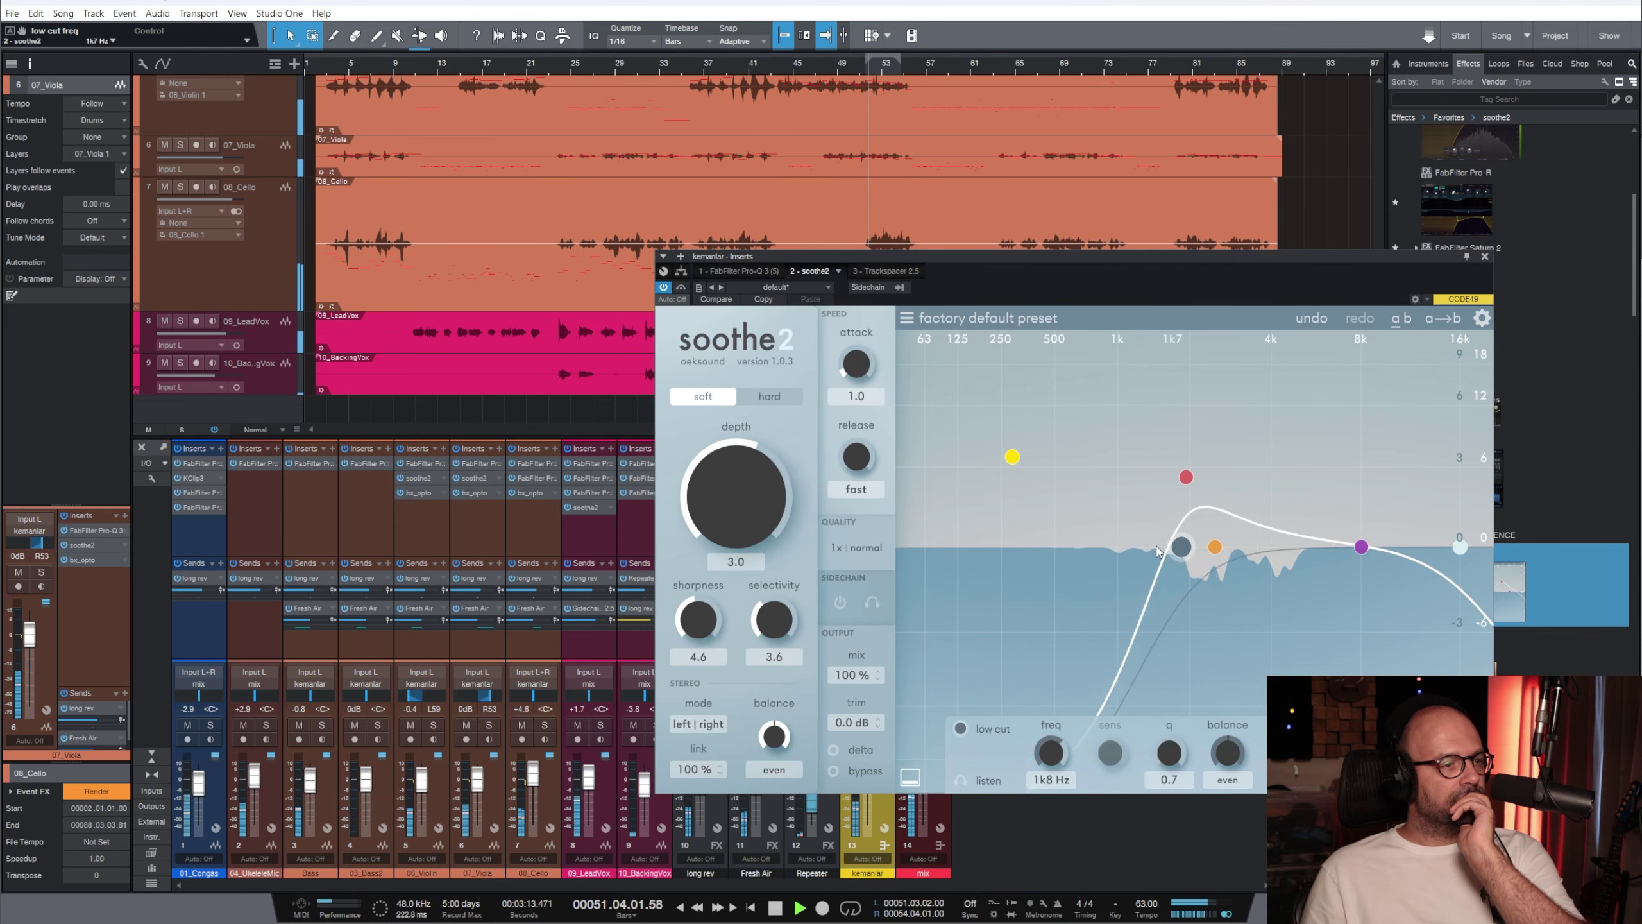
{"action": "left_click_drag", "start_coordinate": [1157, 551], "coordinate": [1148, 546]}
{"action": "left_click_drag", "start_coordinate": [1460, 546], "coordinate": [1186, 483]}
Switch soothe2 to hard mode, set its depth to -0.5, and close its window
{"action": "left_click", "coordinate": [769, 396]}
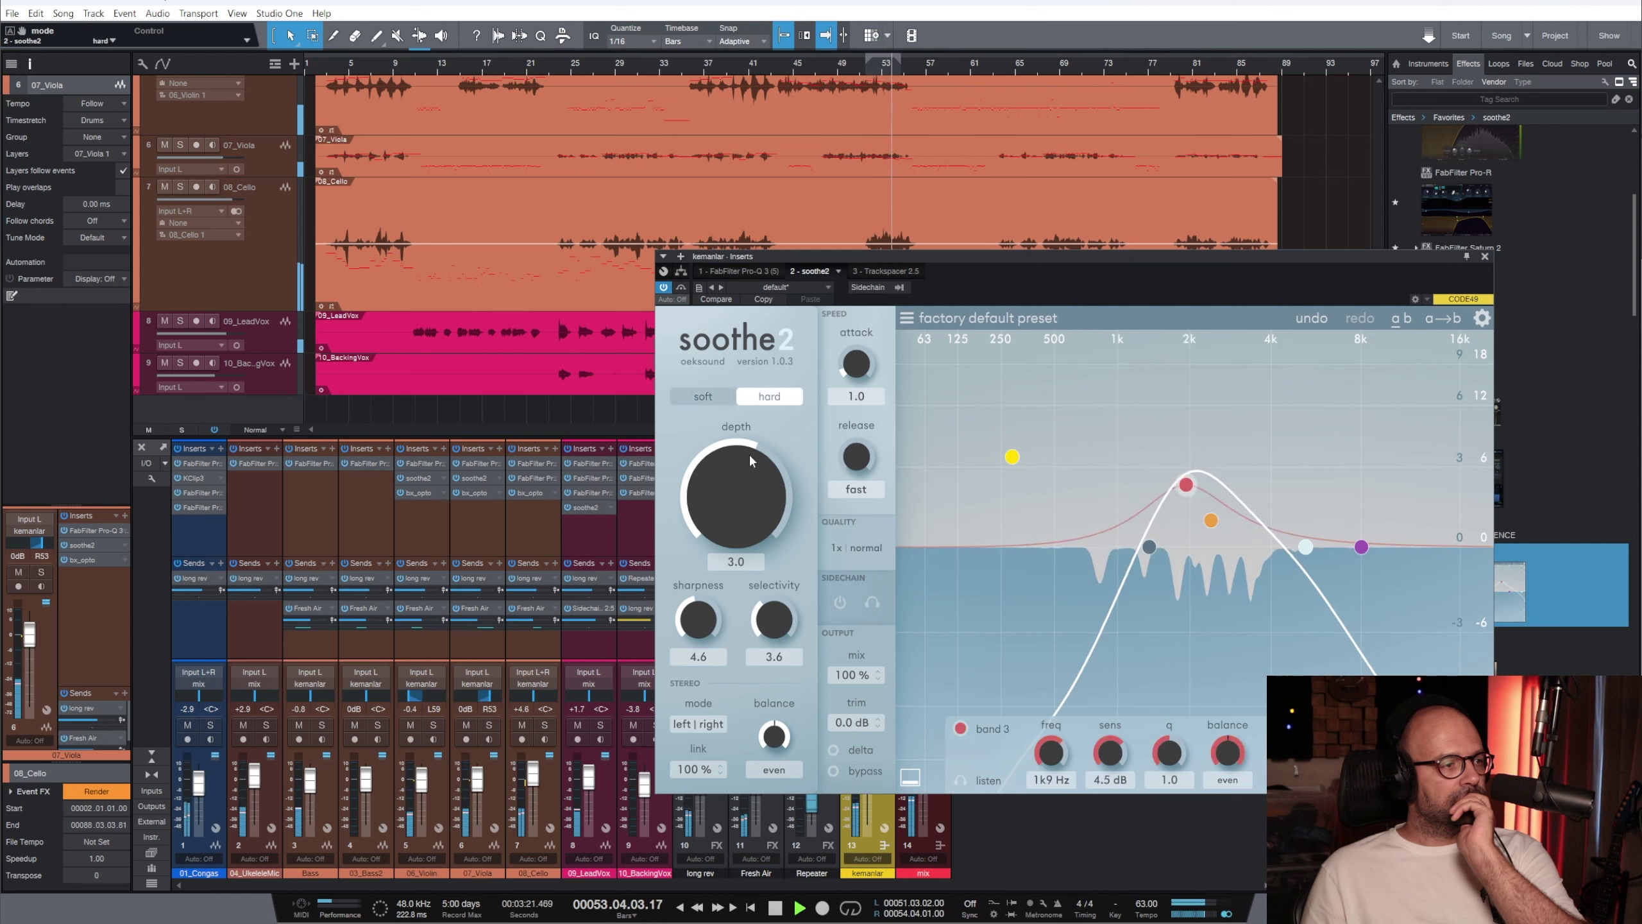
{"action": "left_click_drag", "start_coordinate": [750, 457], "coordinate": [741, 510]}
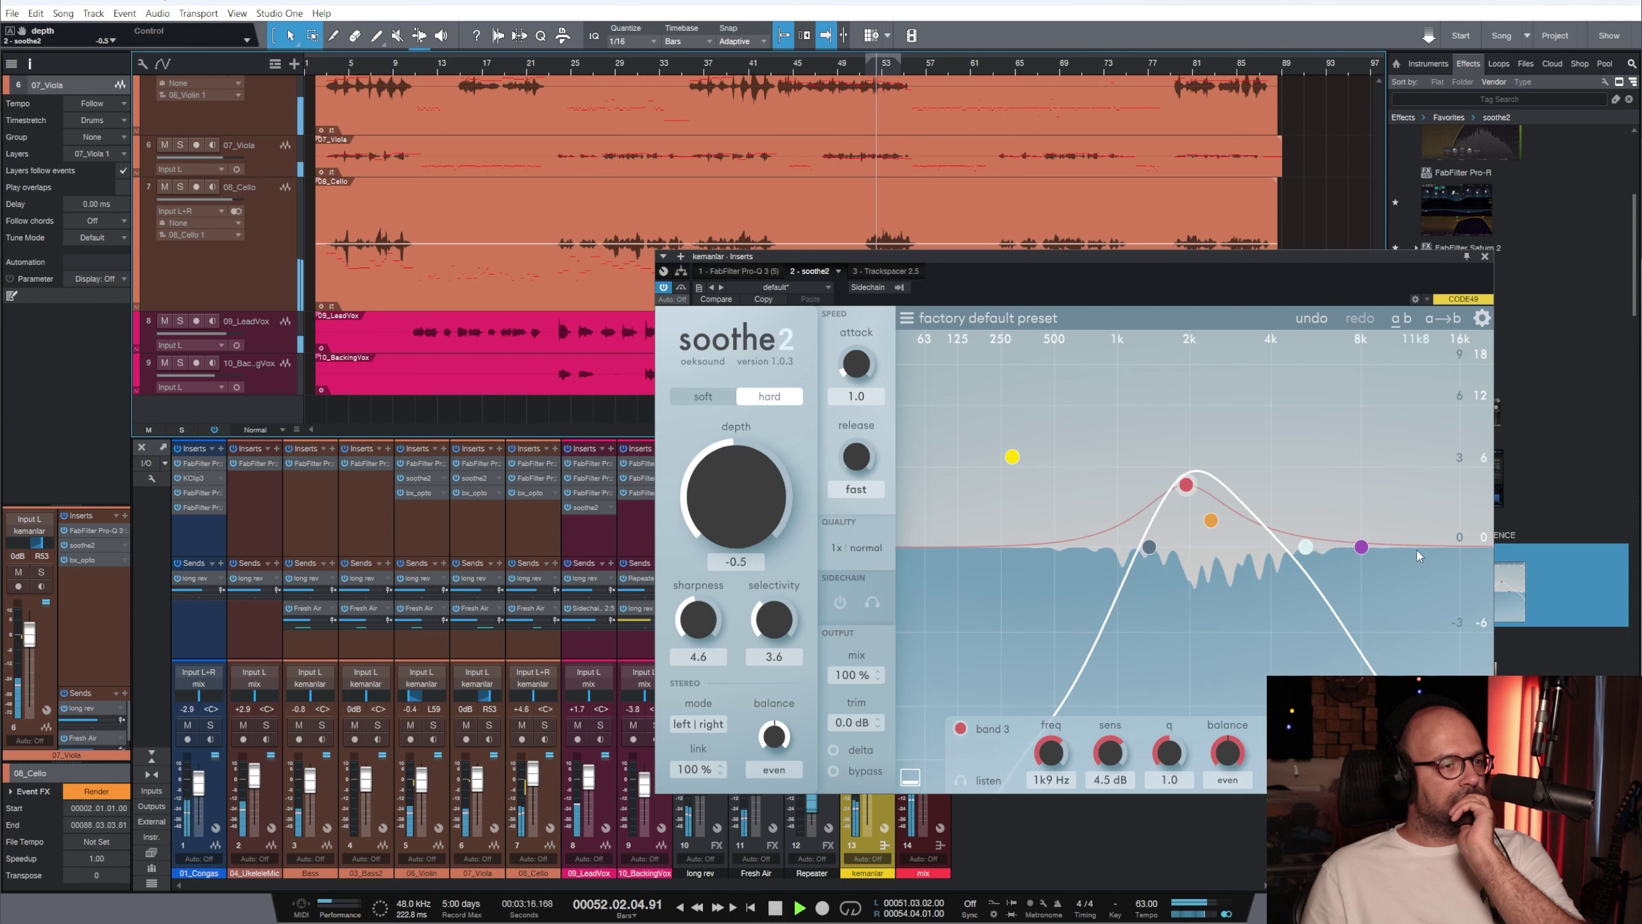
{"action": "left_click", "coordinate": [1485, 256]}
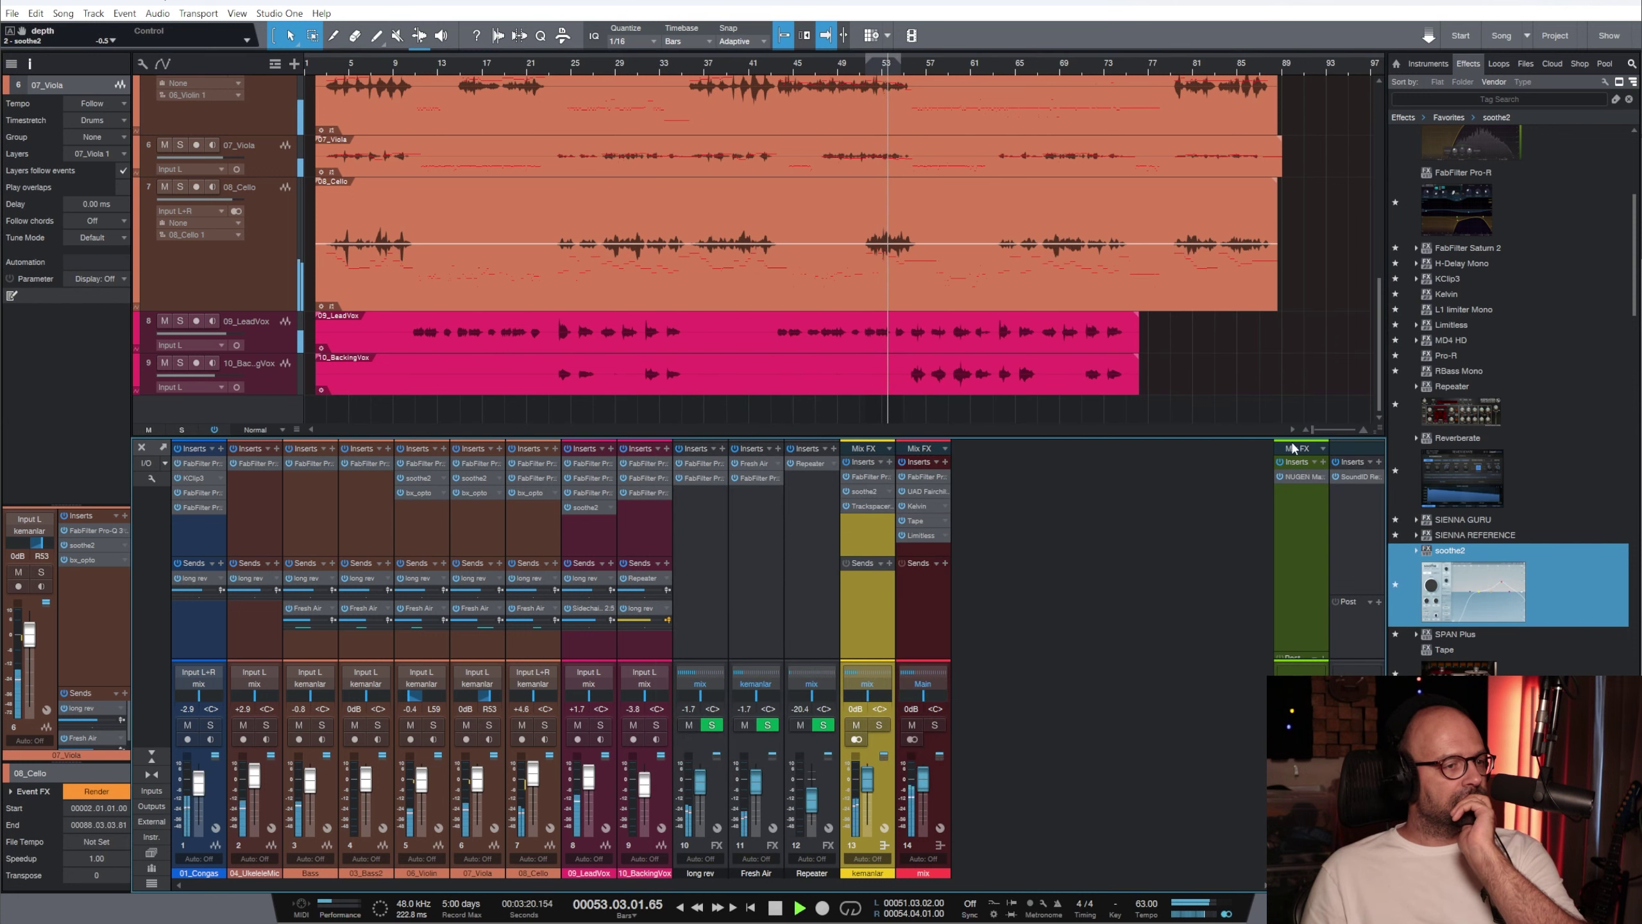
Check the mix loudness in NUGEN MasterCheck on the main output, reset its reading and close it
{"action": "left_click", "coordinate": [1298, 476]}
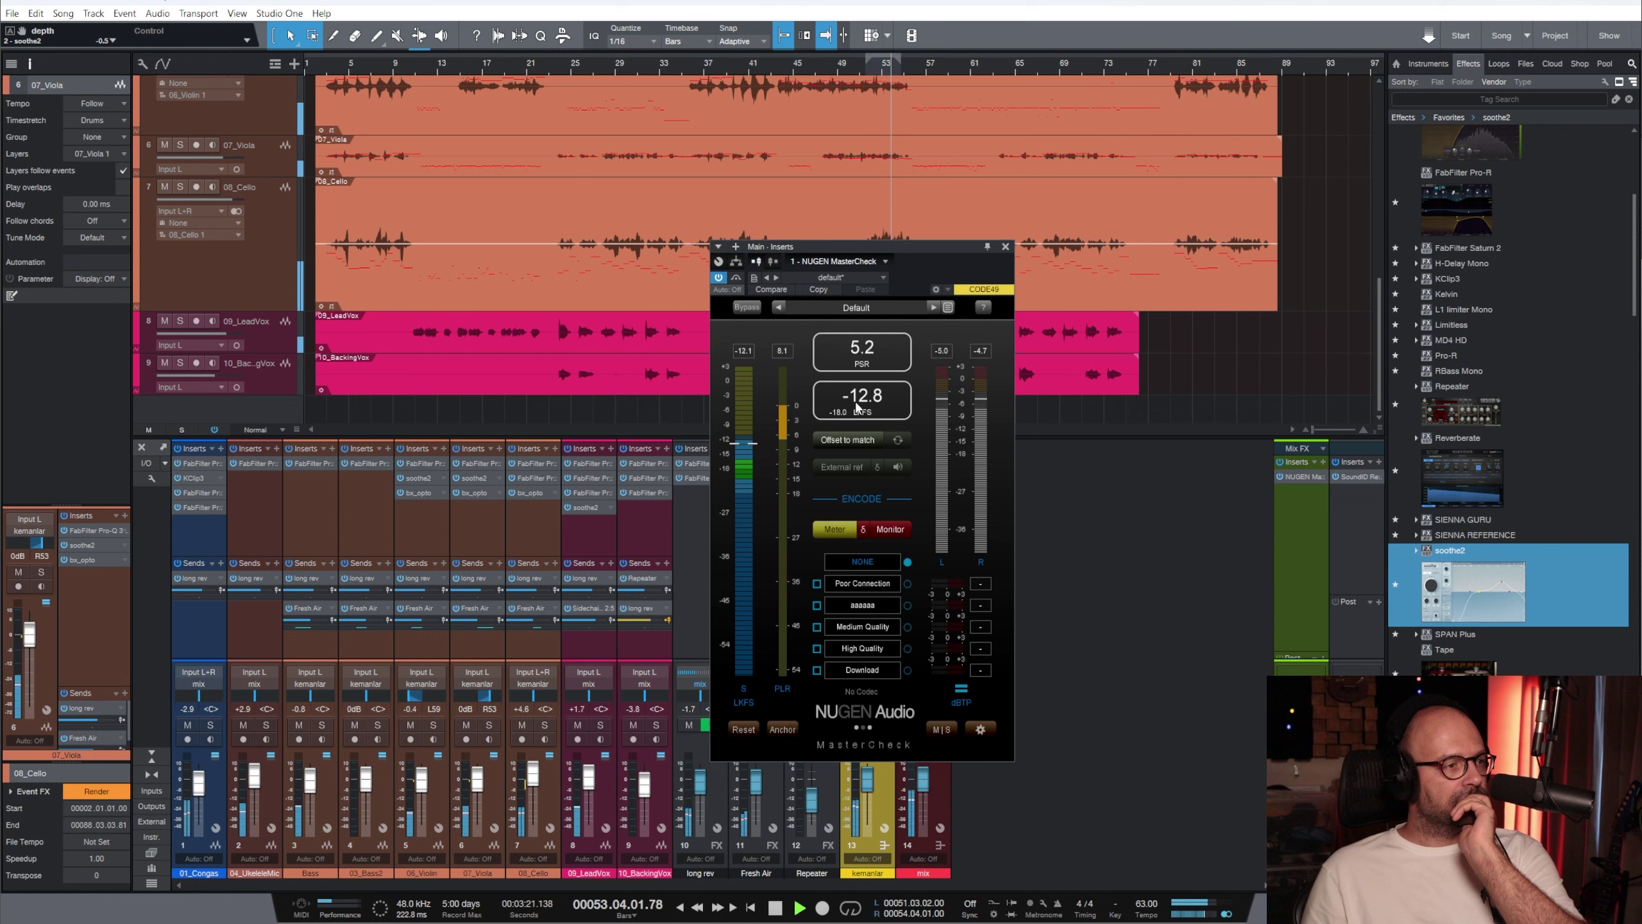
{"action": "left_click", "coordinate": [1005, 247]}
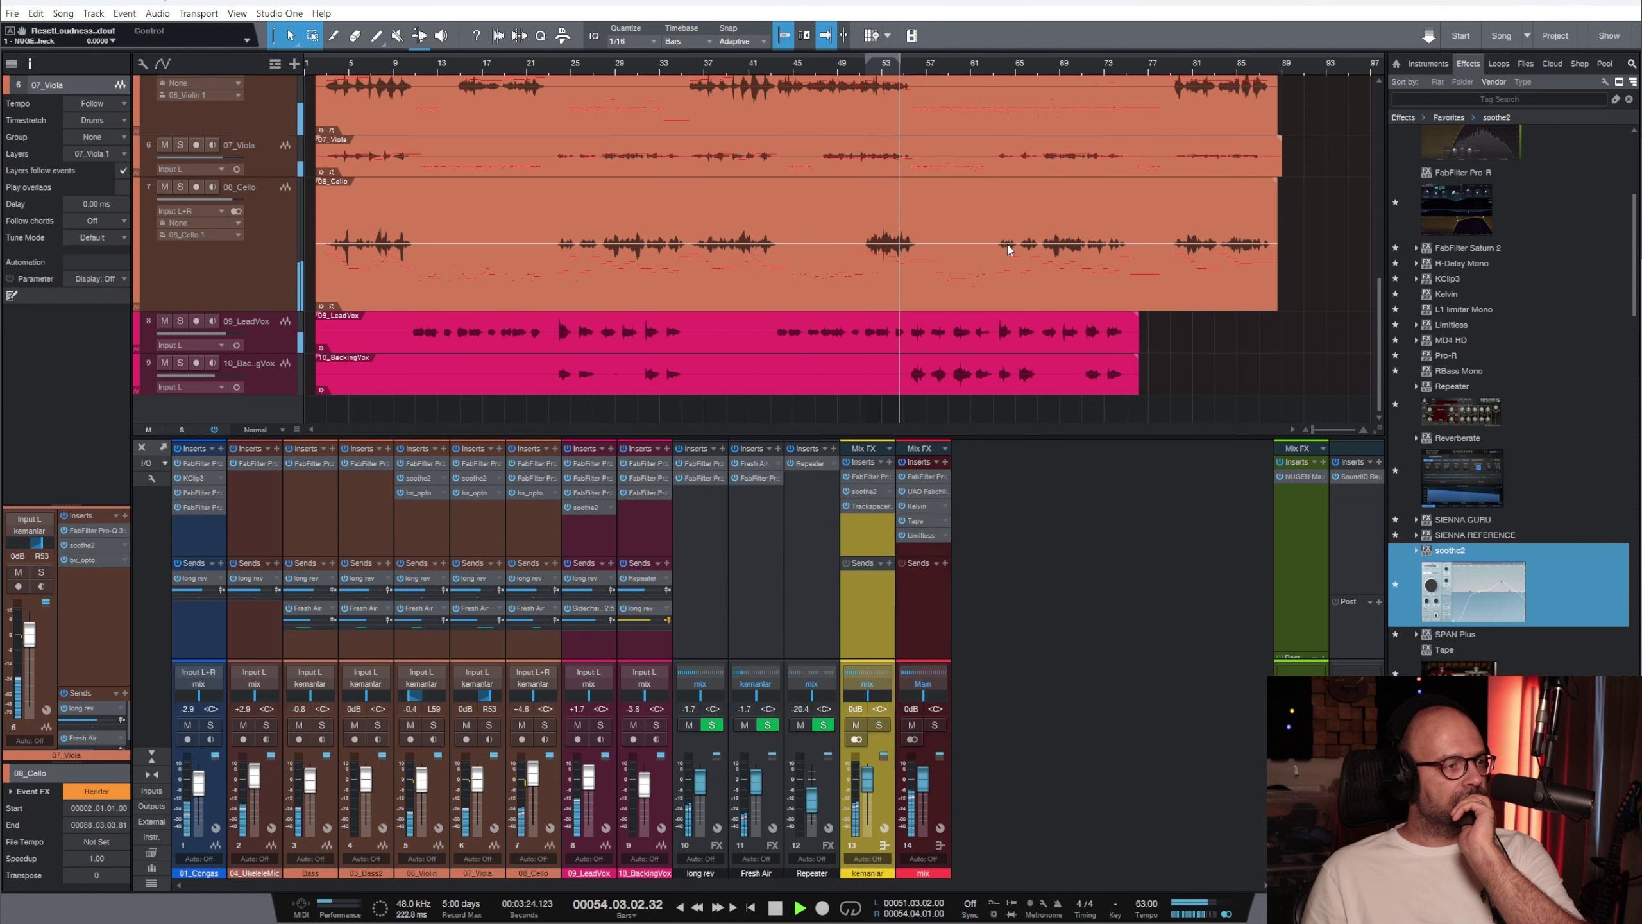
Select all channels from 01_Congas to mix and play from around bar 33, toggling their inserts to compare bypassed and processed sound
{"action": "left_click", "coordinate": [191, 541]}
{"action": "left_click", "coordinate": [924, 553], "text": "shift"}
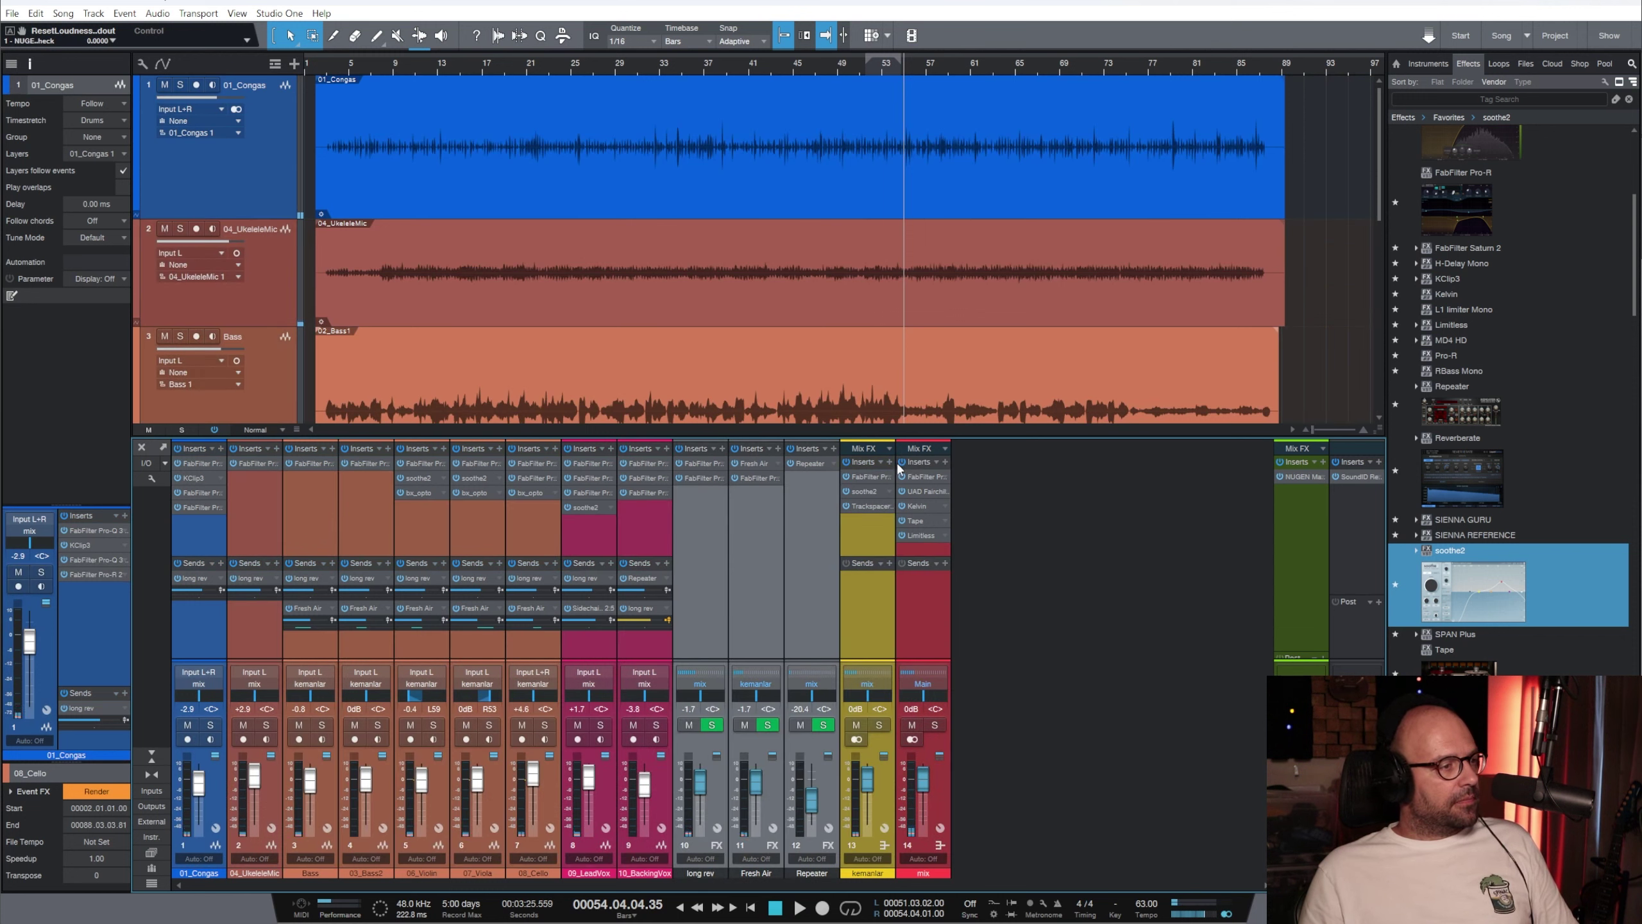
{"action": "left_click", "coordinate": [645, 77]}
{"action": "key", "text": "space"}
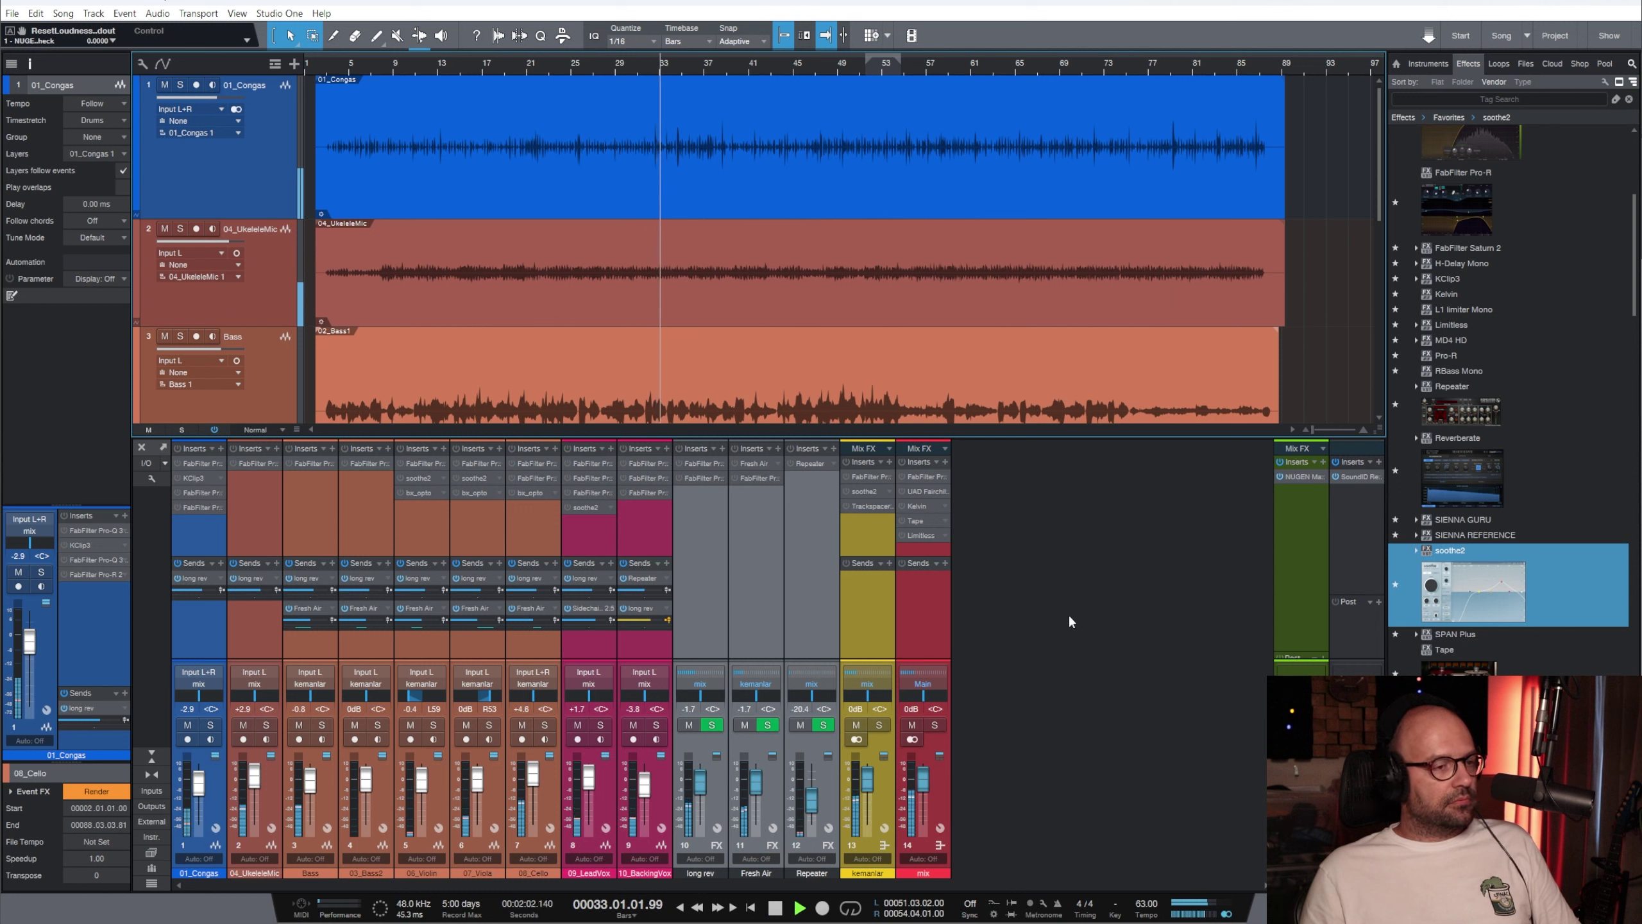
{"action": "key", "text": "space"}
{"action": "left_click", "coordinate": [177, 448]}
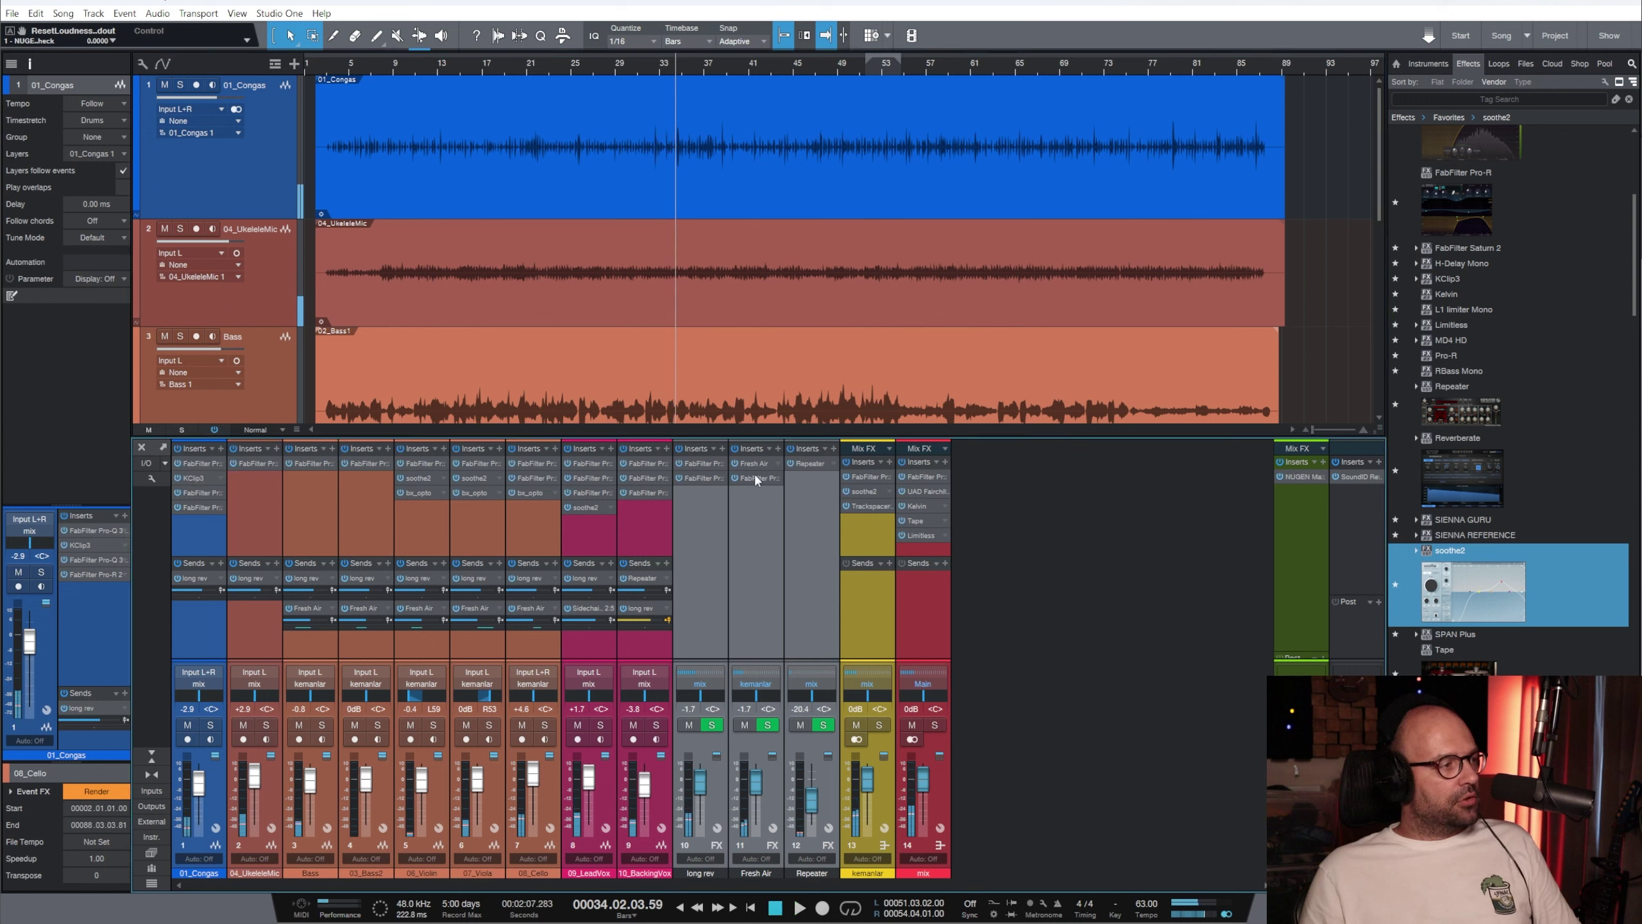
{"action": "key", "text": "space"}
{"action": "left_click", "coordinate": [656, 75]}
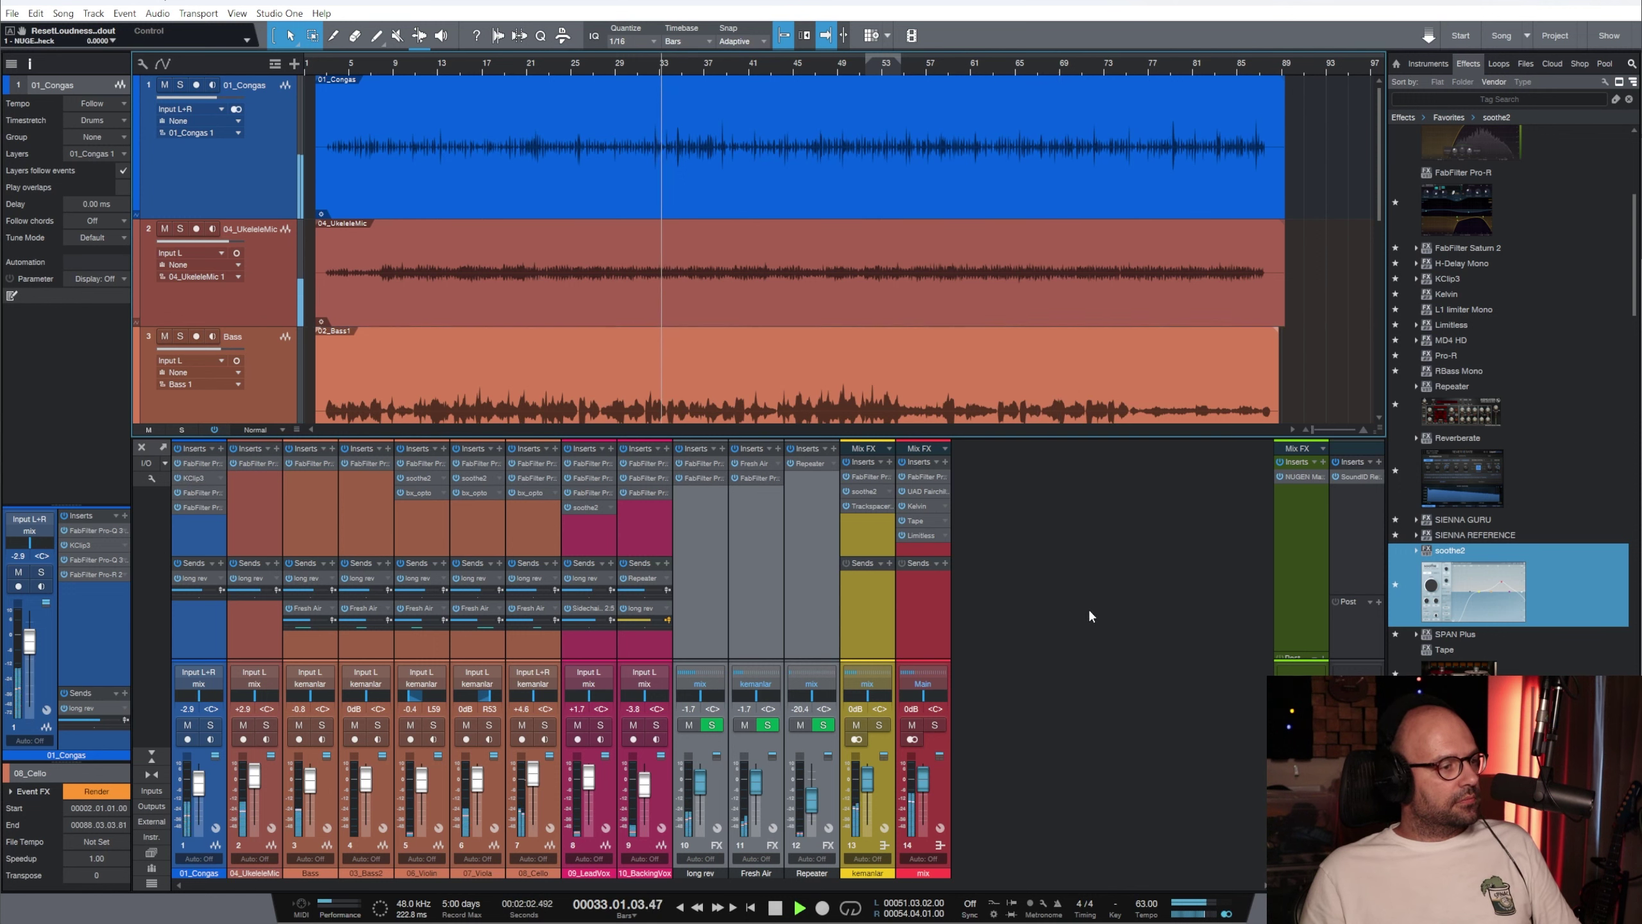
Color the long rev, Fresh Air and Repeater effect channels purple in the mixer
{"action": "left_click", "coordinate": [712, 725]}
{"action": "left_click", "coordinate": [767, 724]}
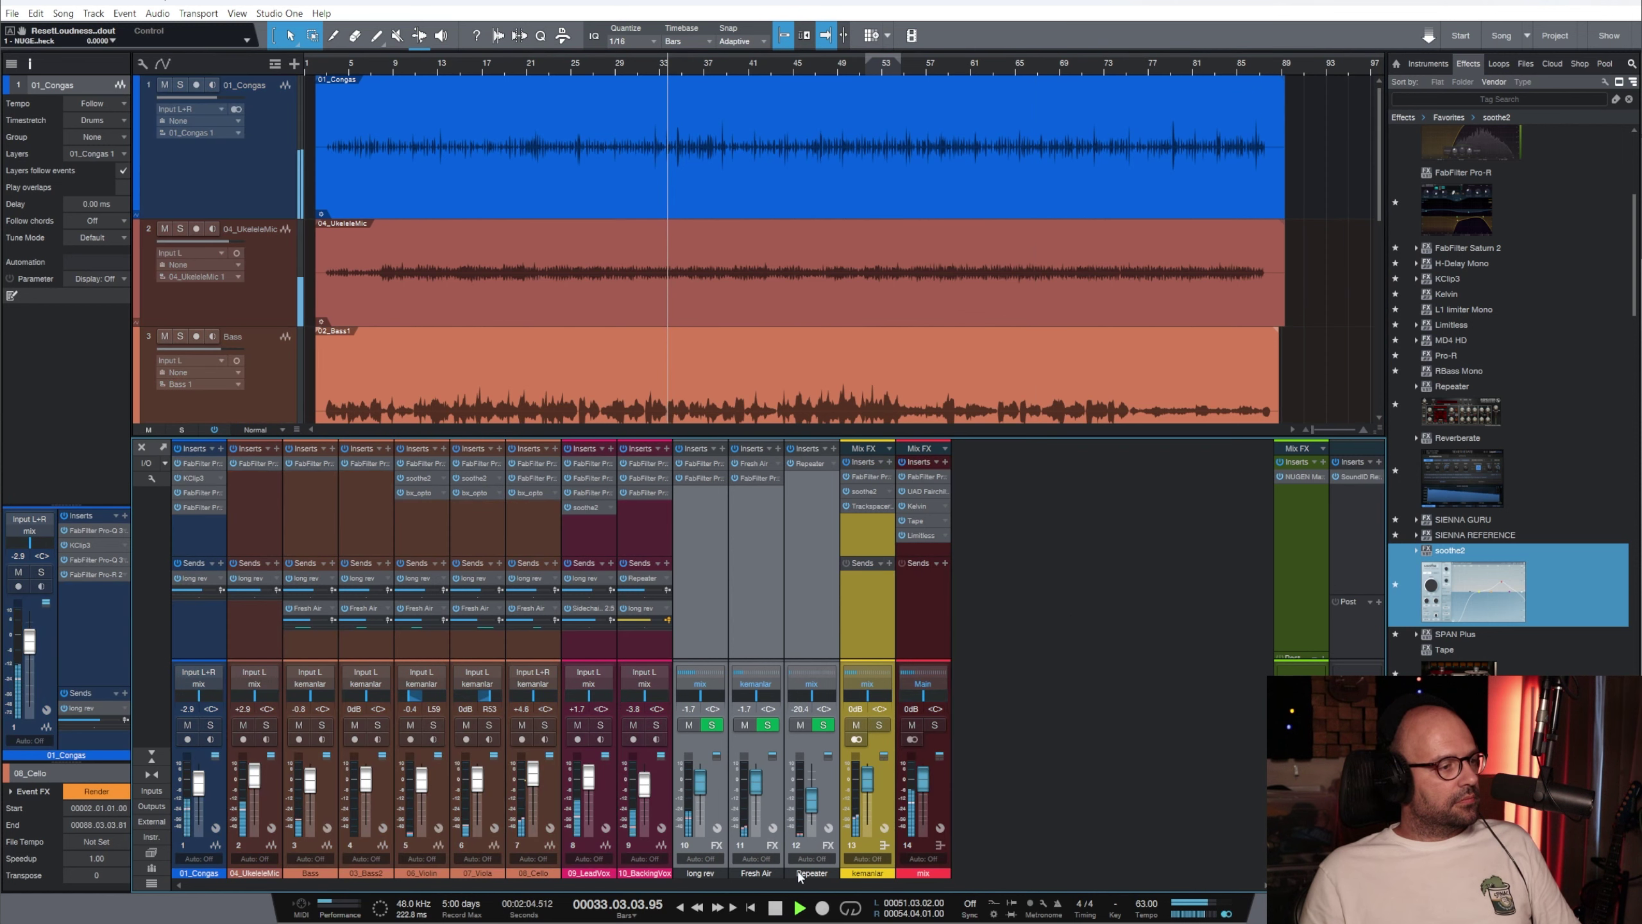
{"action": "left_click", "coordinate": [822, 725]}
{"action": "left_click", "coordinate": [711, 725]}
{"action": "left_click", "coordinate": [710, 876]}
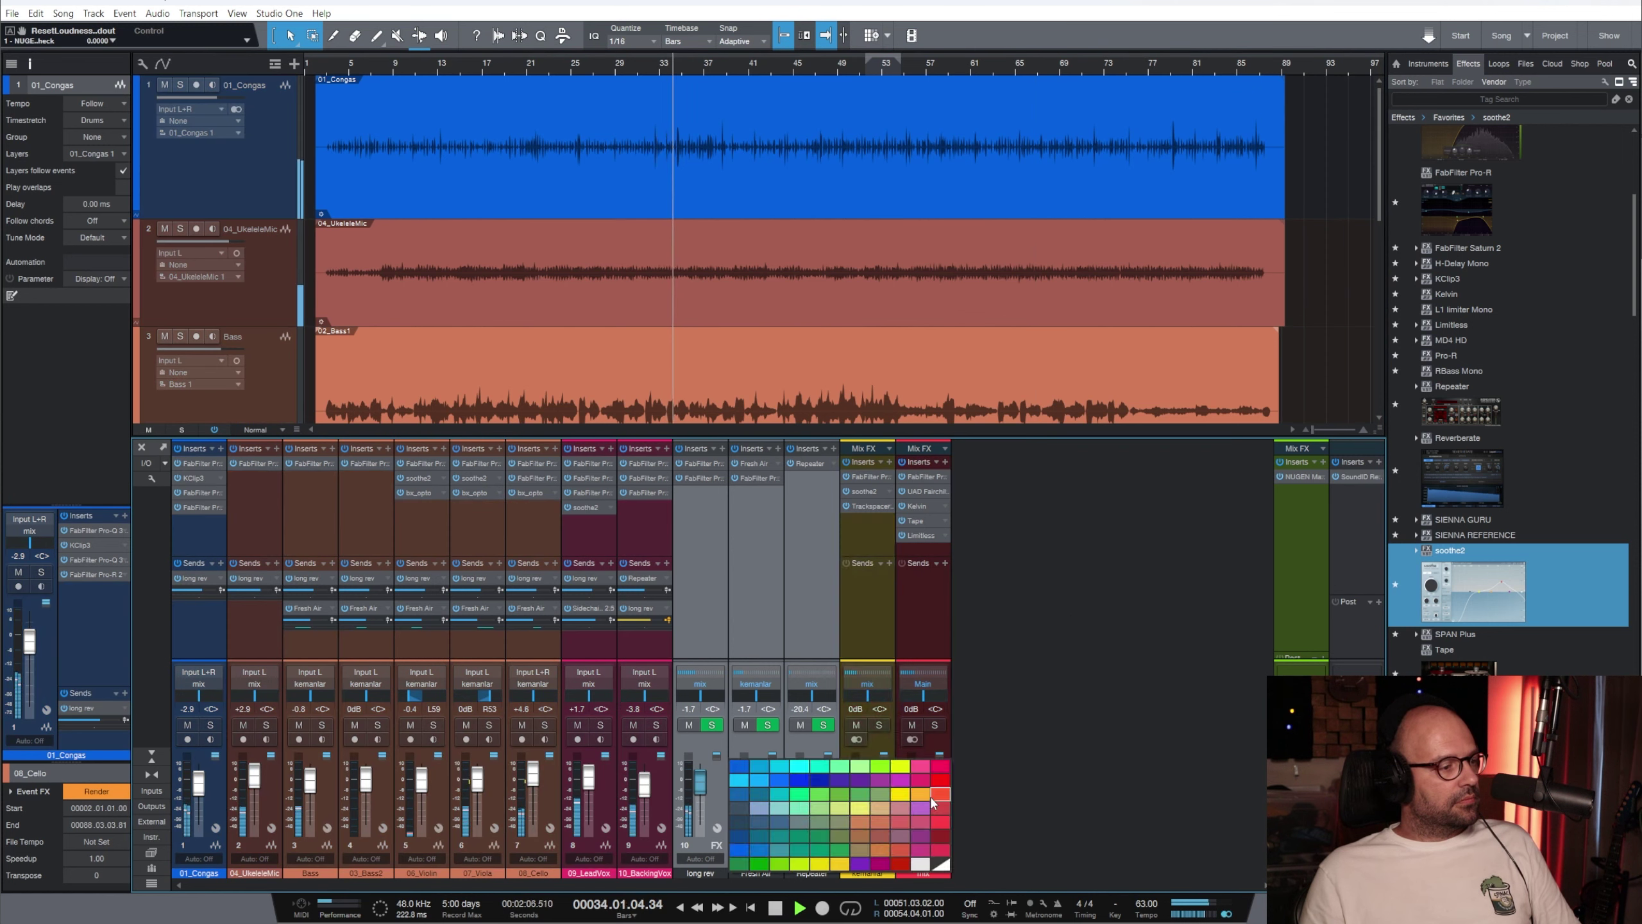
{"action": "left_click", "coordinate": [889, 782]}
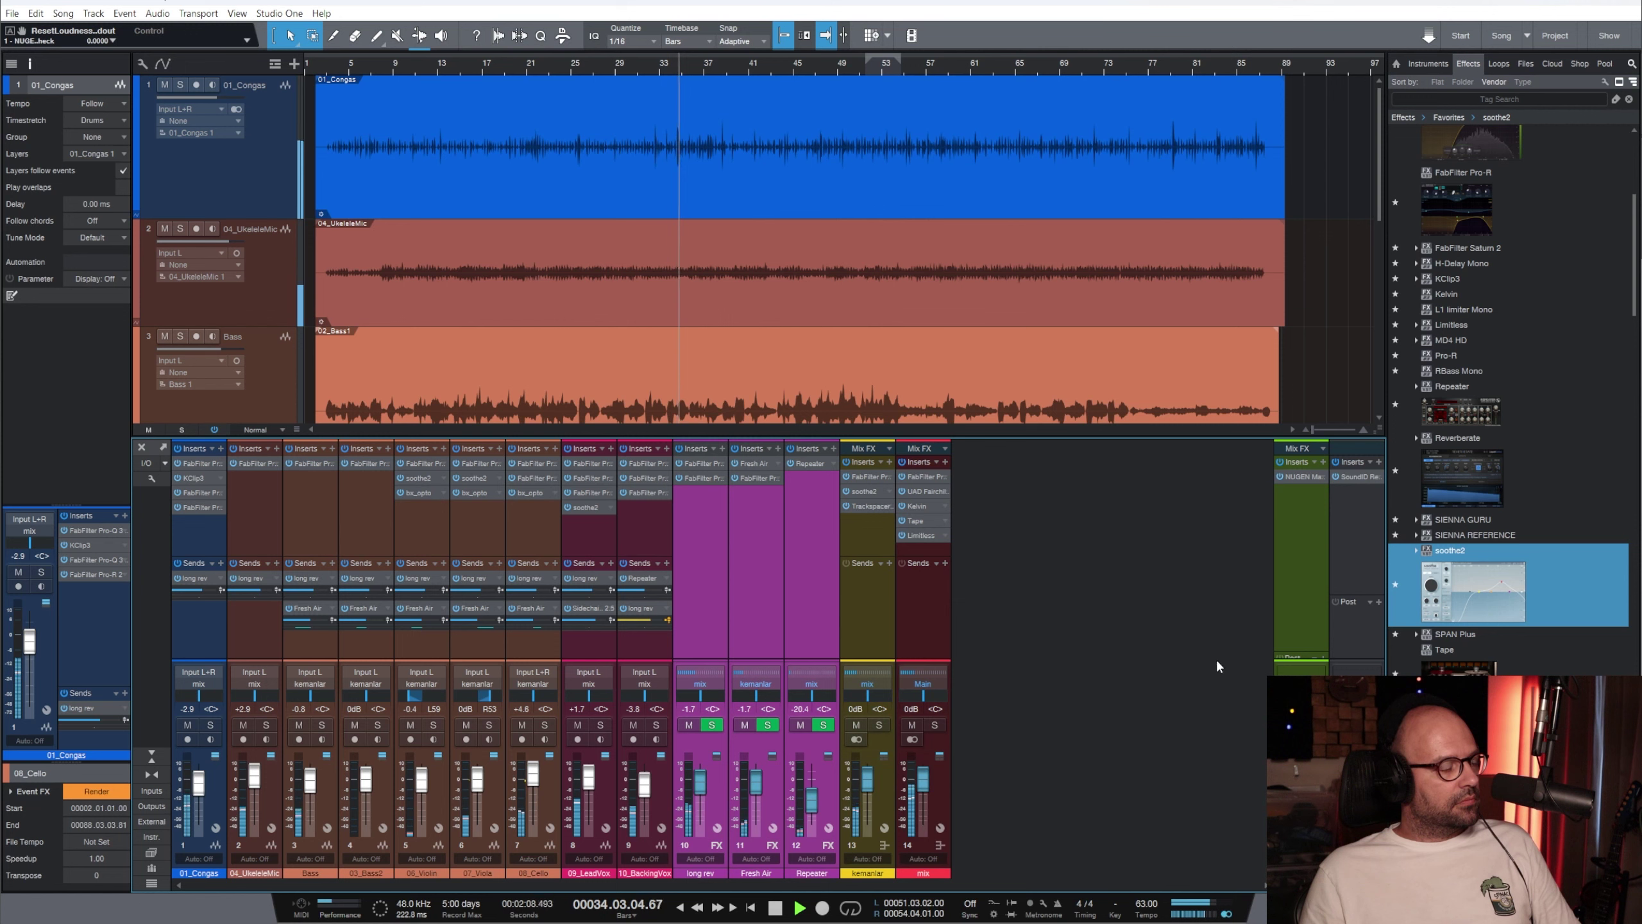
{"action": "left_click", "coordinate": [931, 614]}
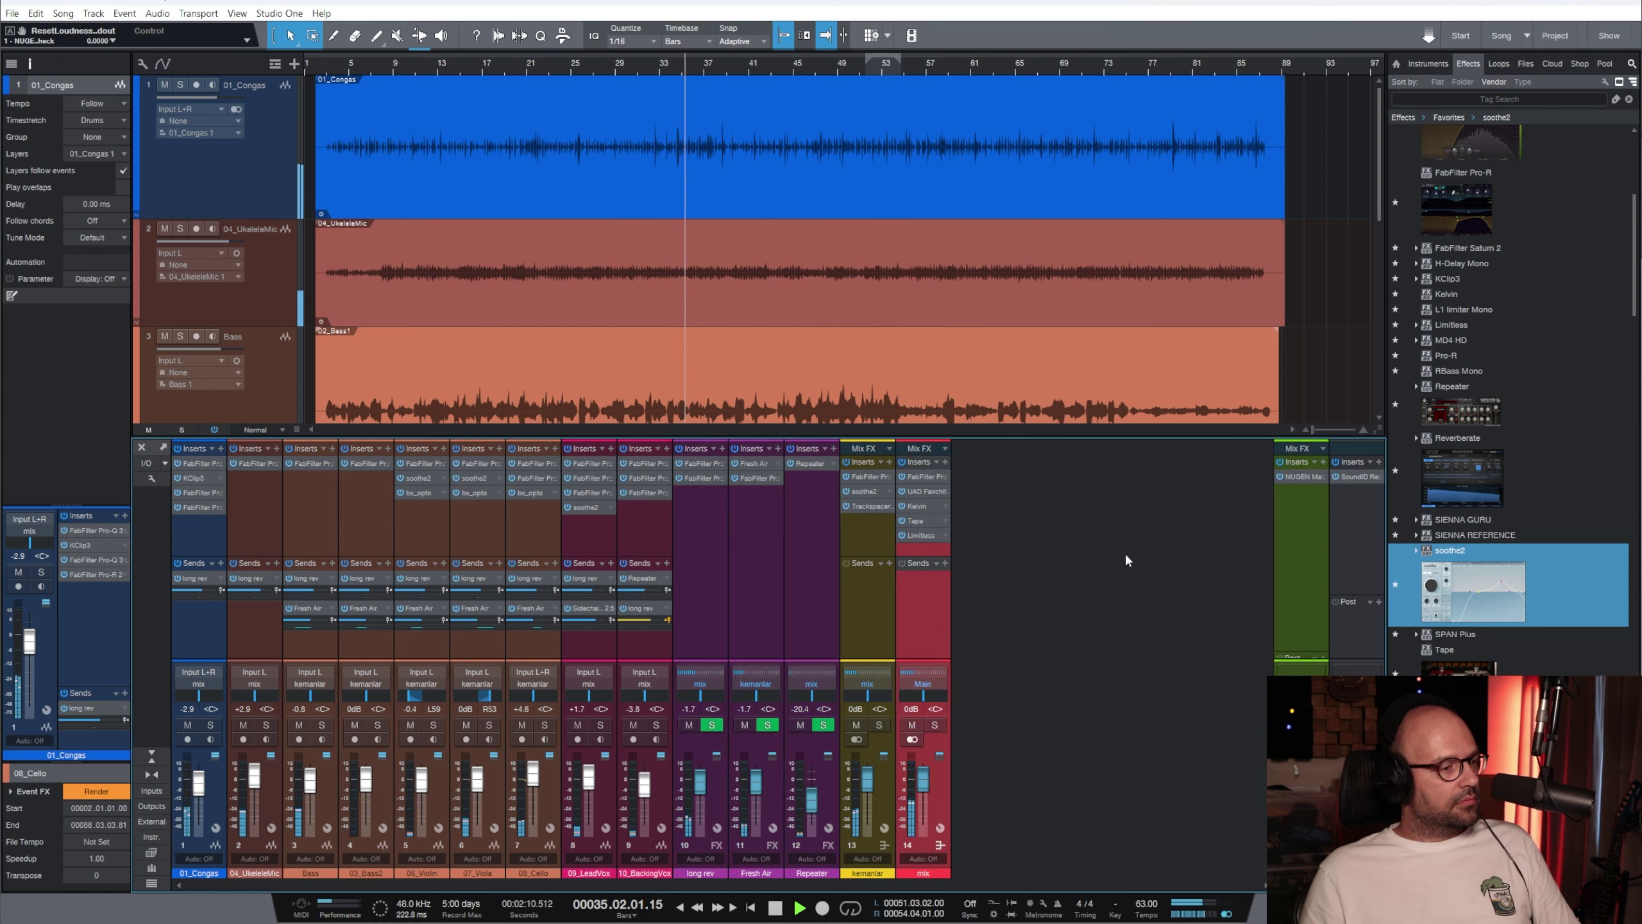
Set the arrangement's track height to Small
{"action": "scroll", "coordinate": [1156, 264], "scroll_direction": "down", "scroll_amount": 3}
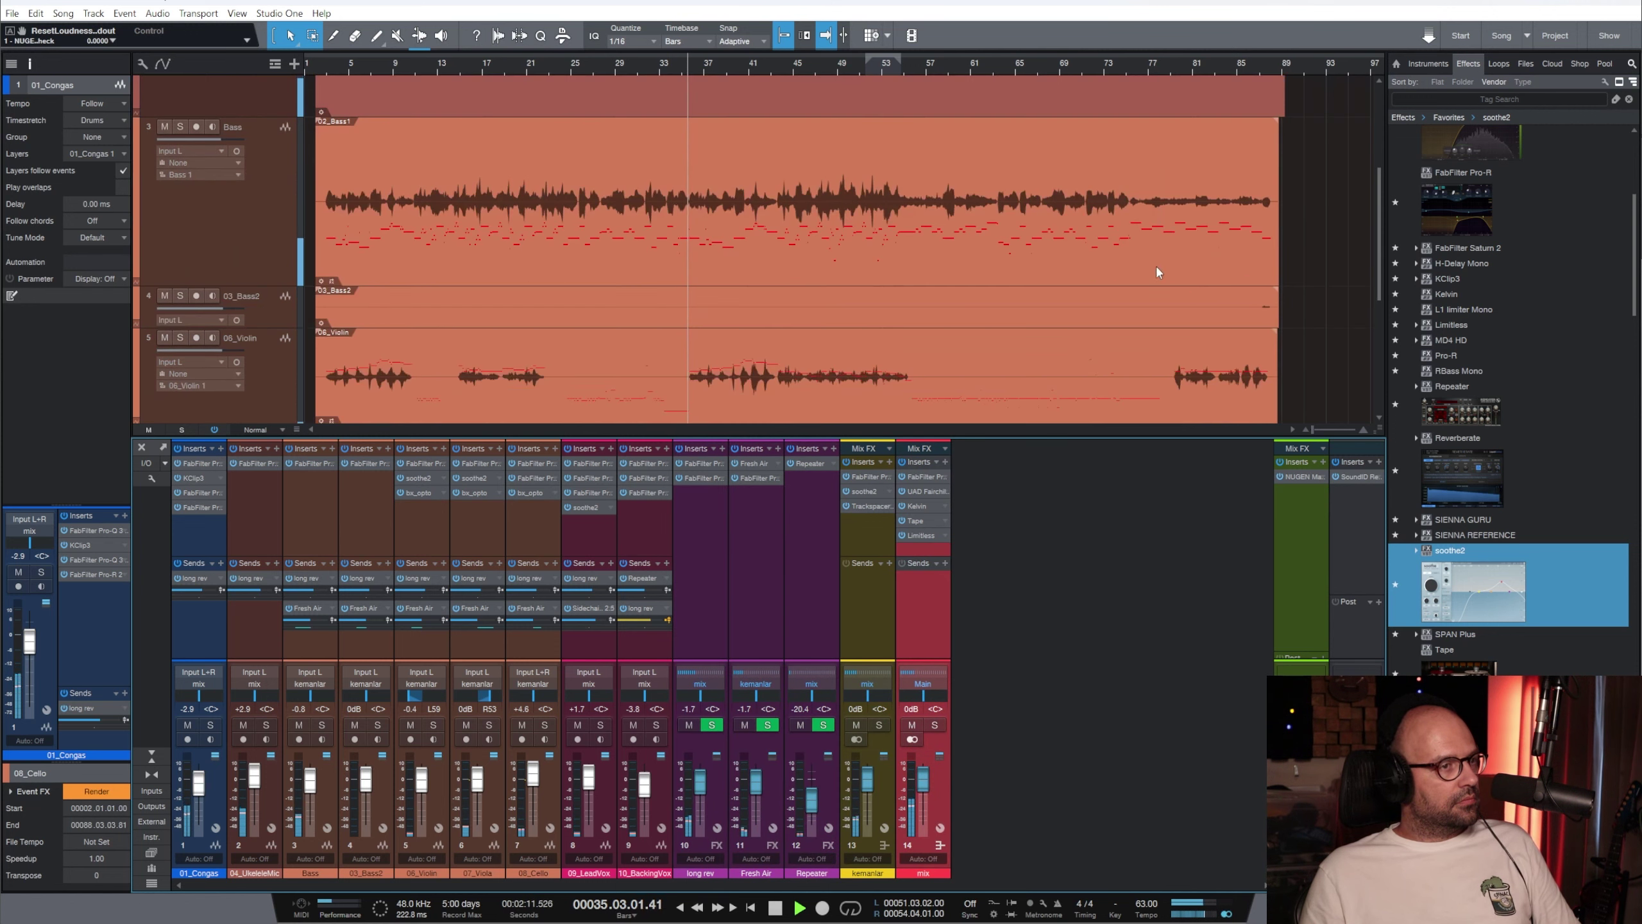
{"action": "left_click", "coordinate": [259, 430]}
{"action": "left_click", "coordinate": [268, 489]}
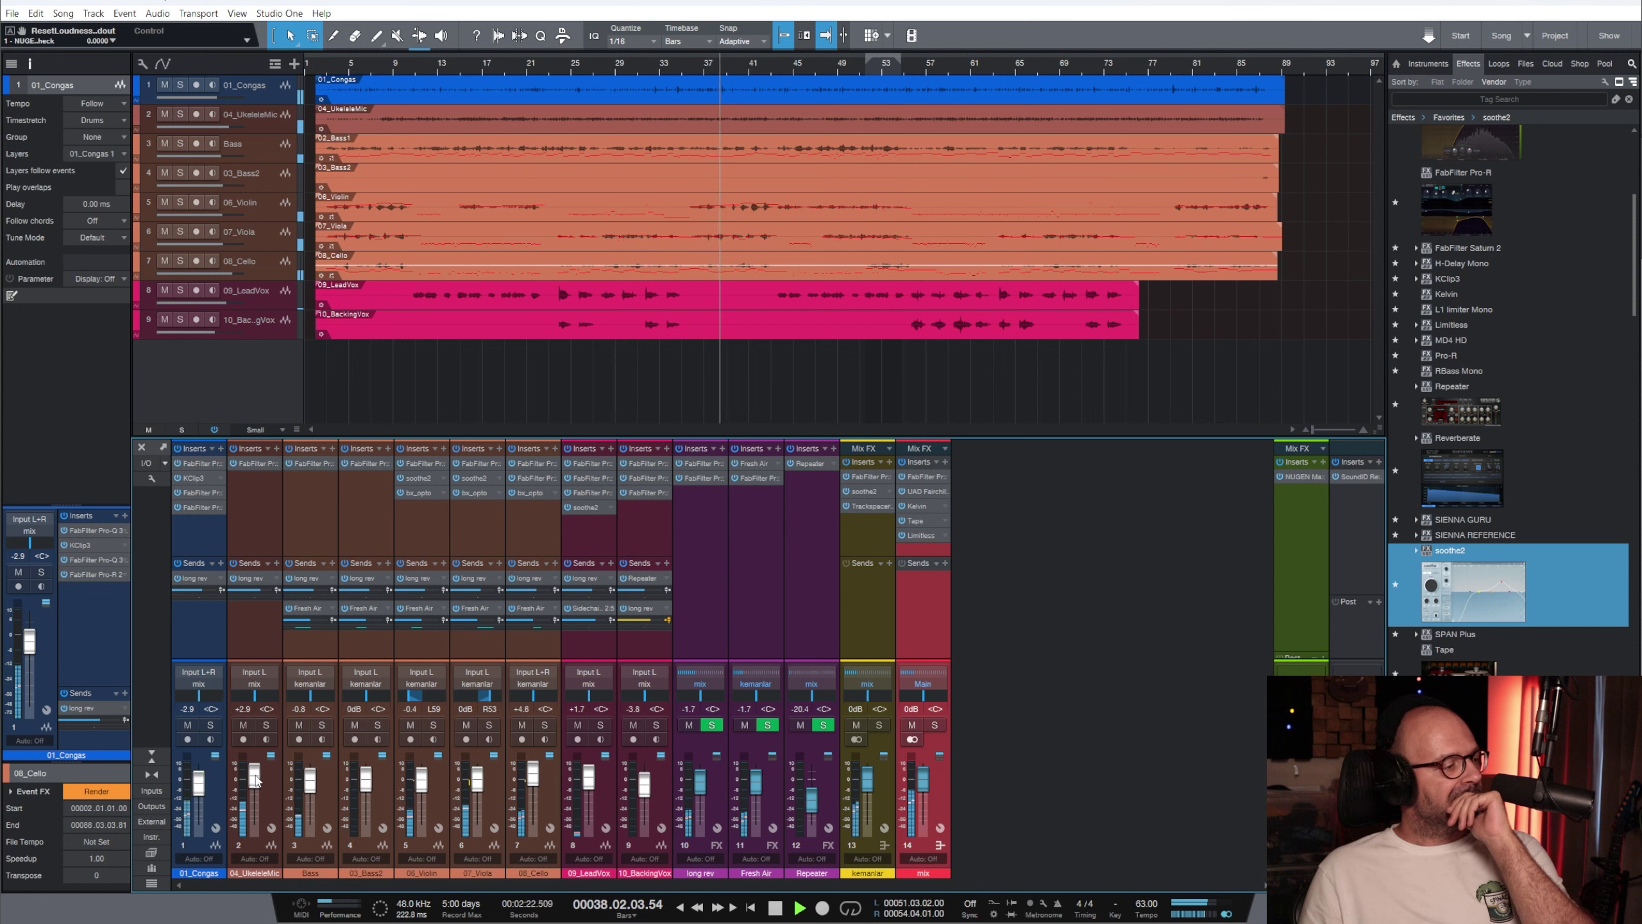
Raise 04_UkeleleMic to +3.3 dB, solo it with the playback position at bar 33, and enlarge its track
{"action": "scroll", "coordinate": [256, 778], "scroll_direction": "down", "scroll_amount": 2}
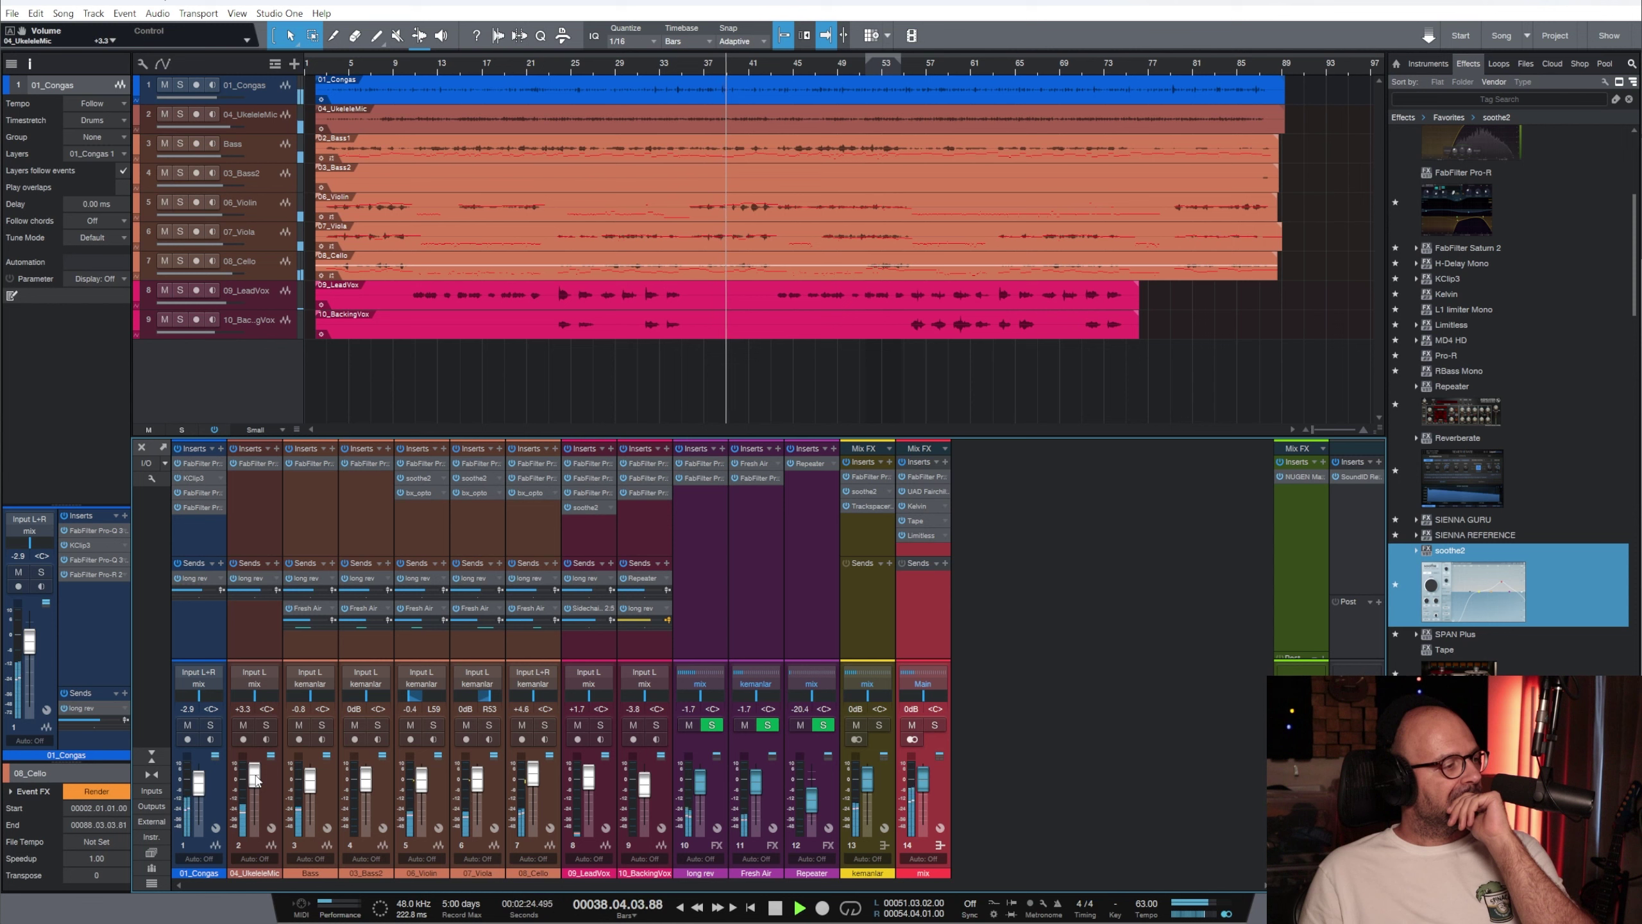
{"action": "key", "text": "space"}
{"action": "left_click", "coordinate": [266, 724]}
{"action": "left_click", "coordinate": [268, 513]}
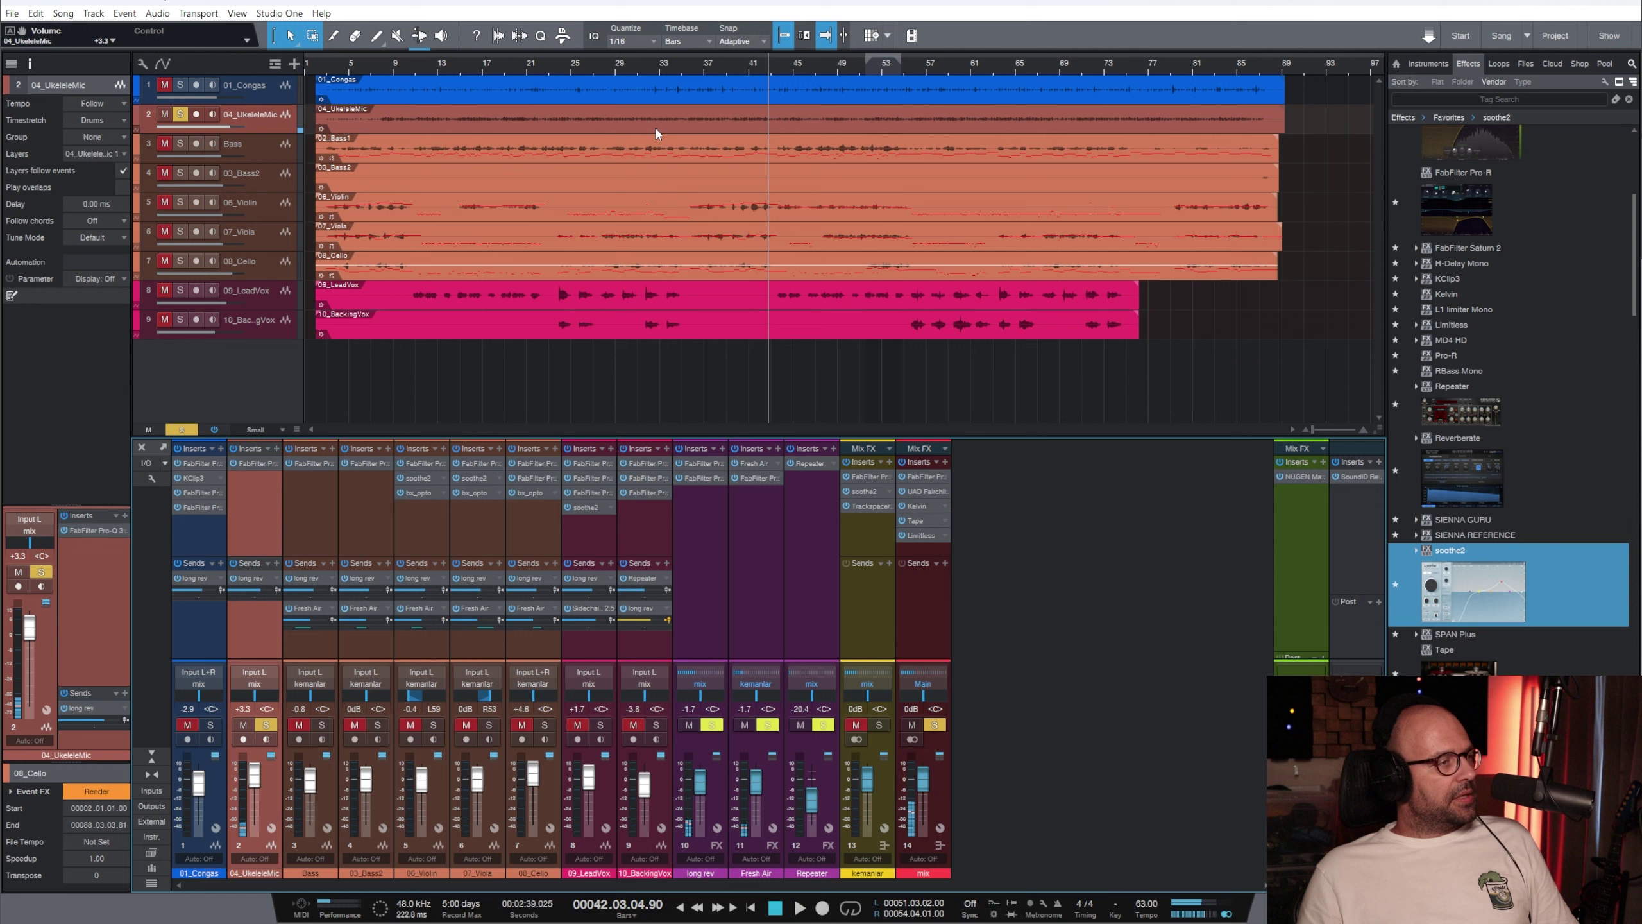
{"action": "left_click", "coordinate": [660, 68]}
{"action": "left_click_drag", "start_coordinate": [271, 135], "coordinate": [274, 211]}
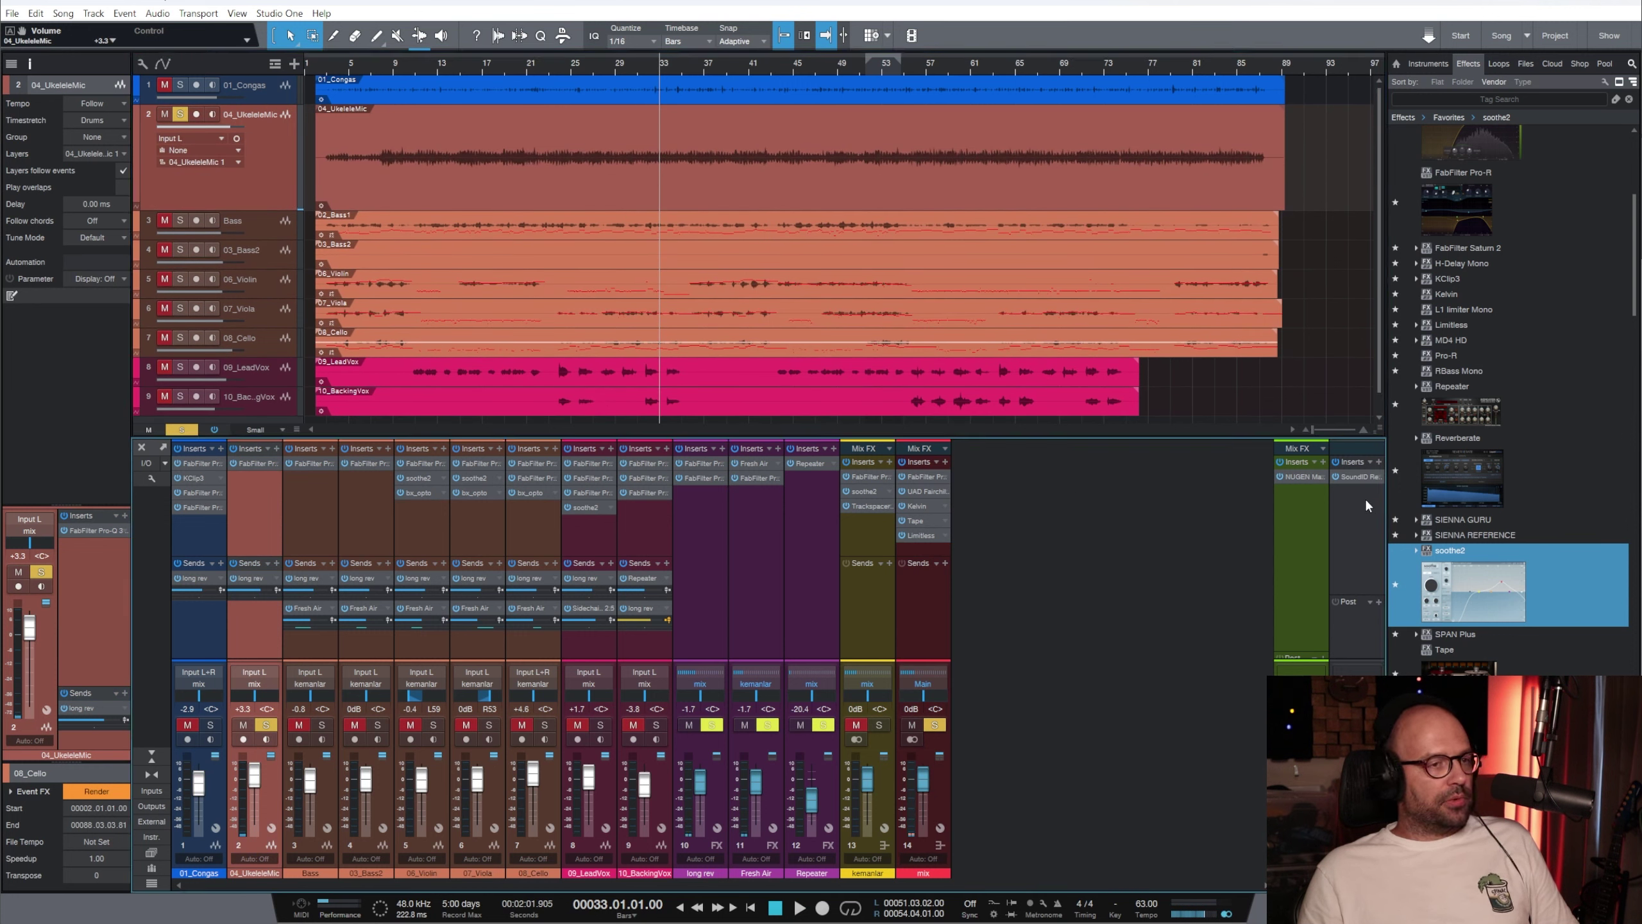
Search the effects for "adt" and add Reel ADT Stereo as a new effect send on 04_UkeleleMic
{"action": "left_click", "coordinate": [1596, 102]}
{"action": "type", "text": "adt"}
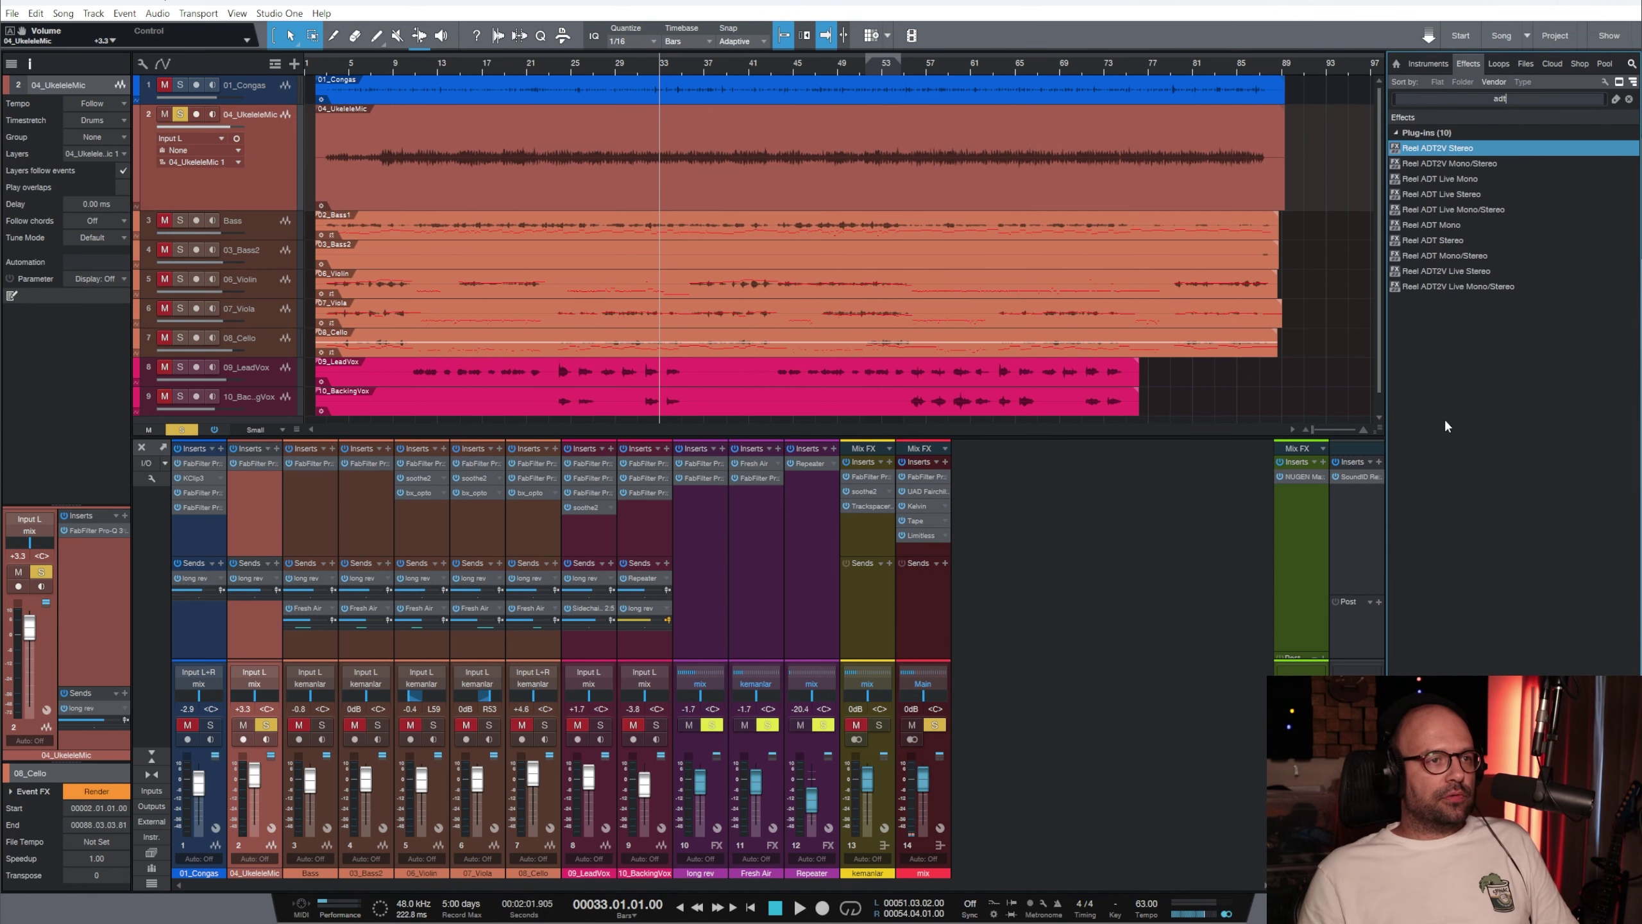
{"action": "left_click_drag", "start_coordinate": [1449, 240], "coordinate": [256, 611]}
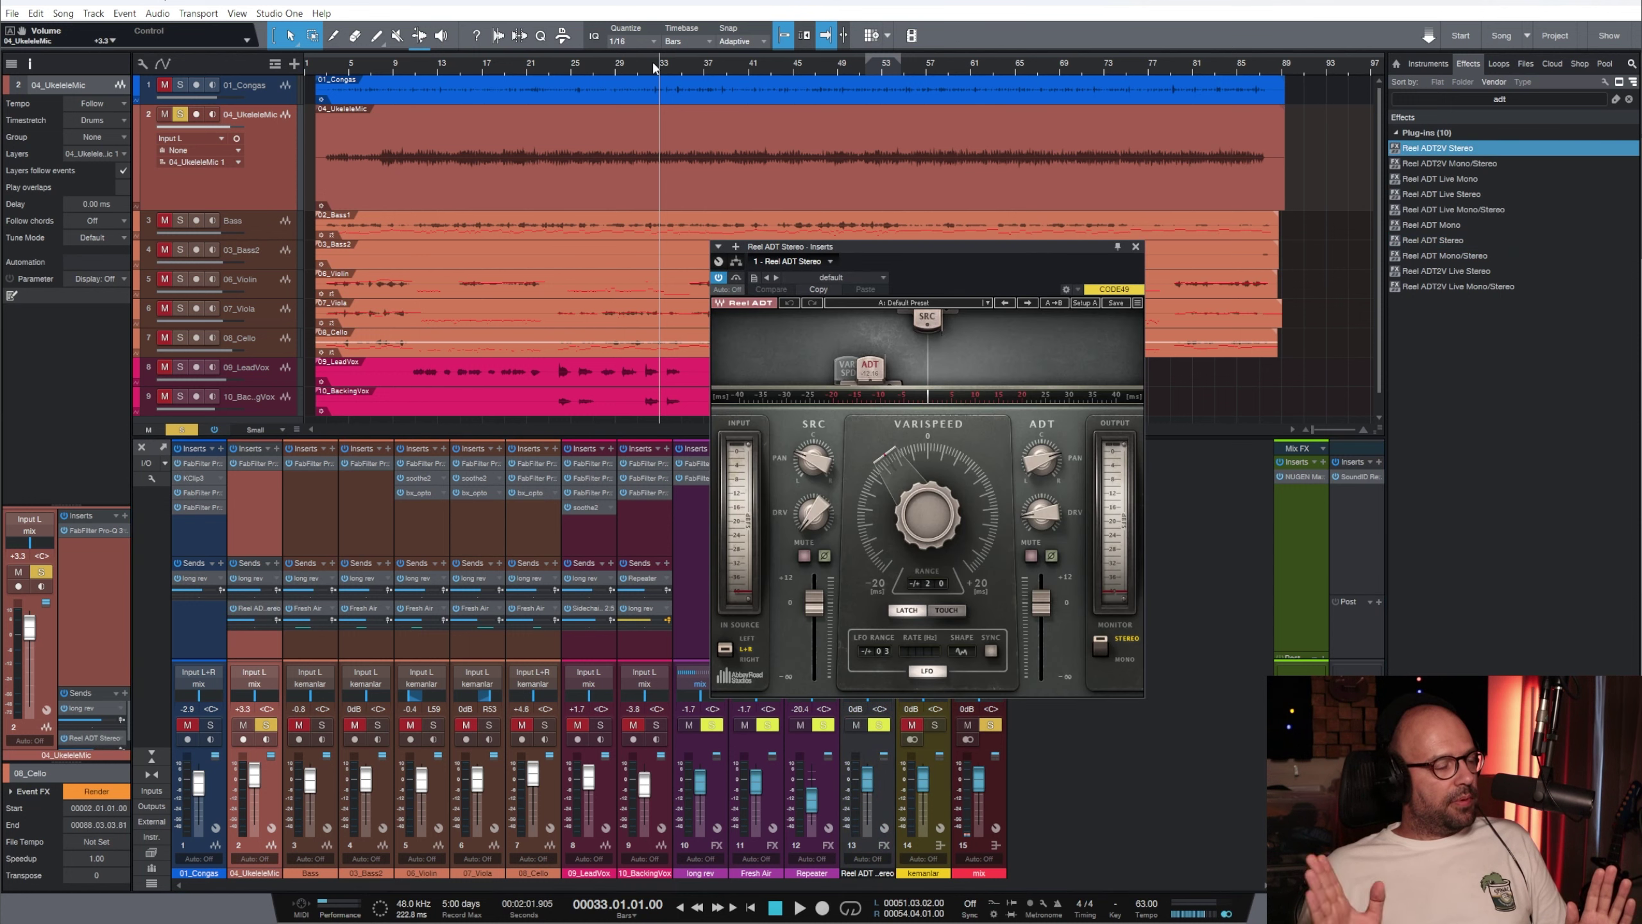
Try Reel ADT positions of about 12 ms and -8 ms relative to the source
{"action": "left_click_drag", "start_coordinate": [870, 368], "coordinate": [980, 363]}
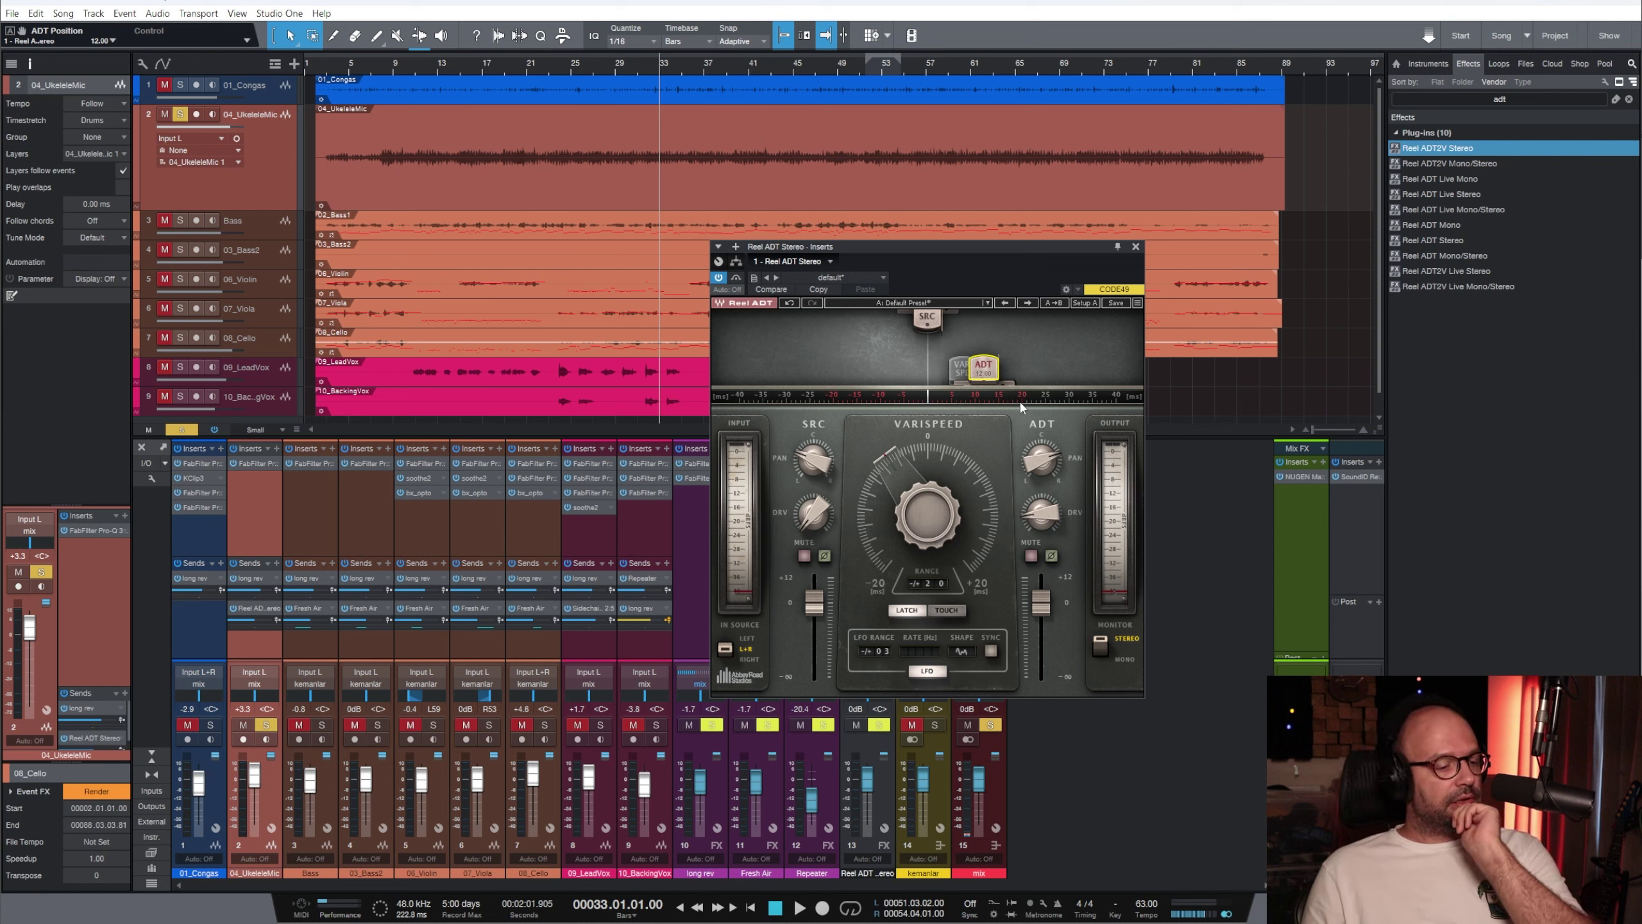
{"action": "mouse_move", "coordinate": [982, 367]}
{"action": "left_mouse_down"}
{"action": "mouse_move", "coordinate": [945, 367]}
{"action": "mouse_move", "coordinate": [982, 367]}
{"action": "left_mouse_up"}
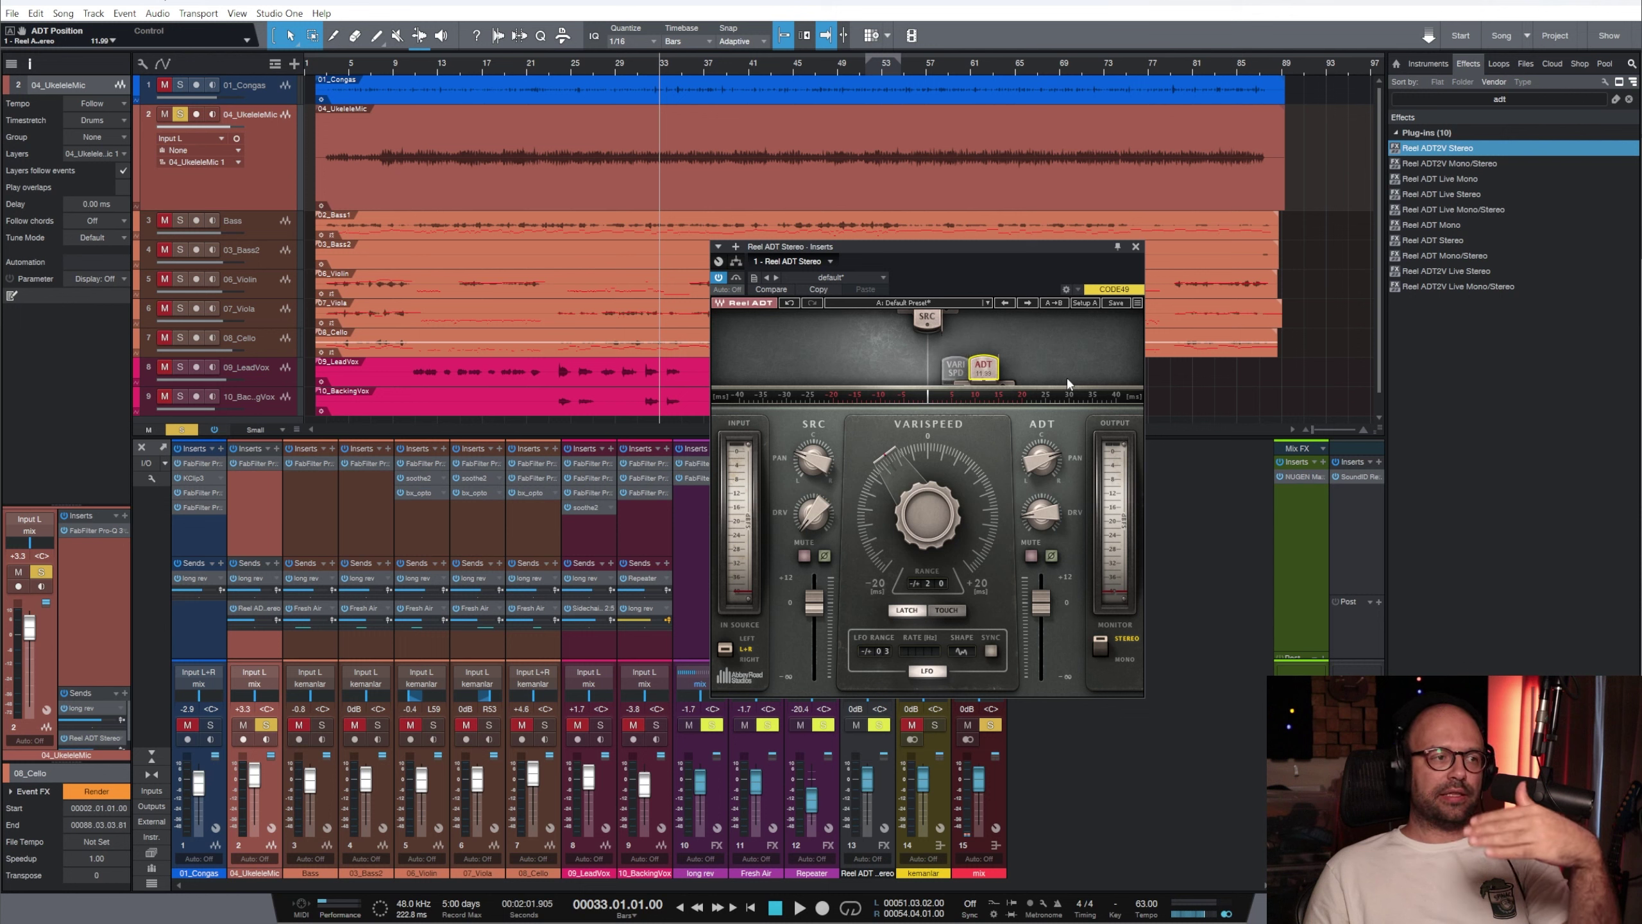
{"action": "left_click_drag", "start_coordinate": [985, 374], "coordinate": [892, 367]}
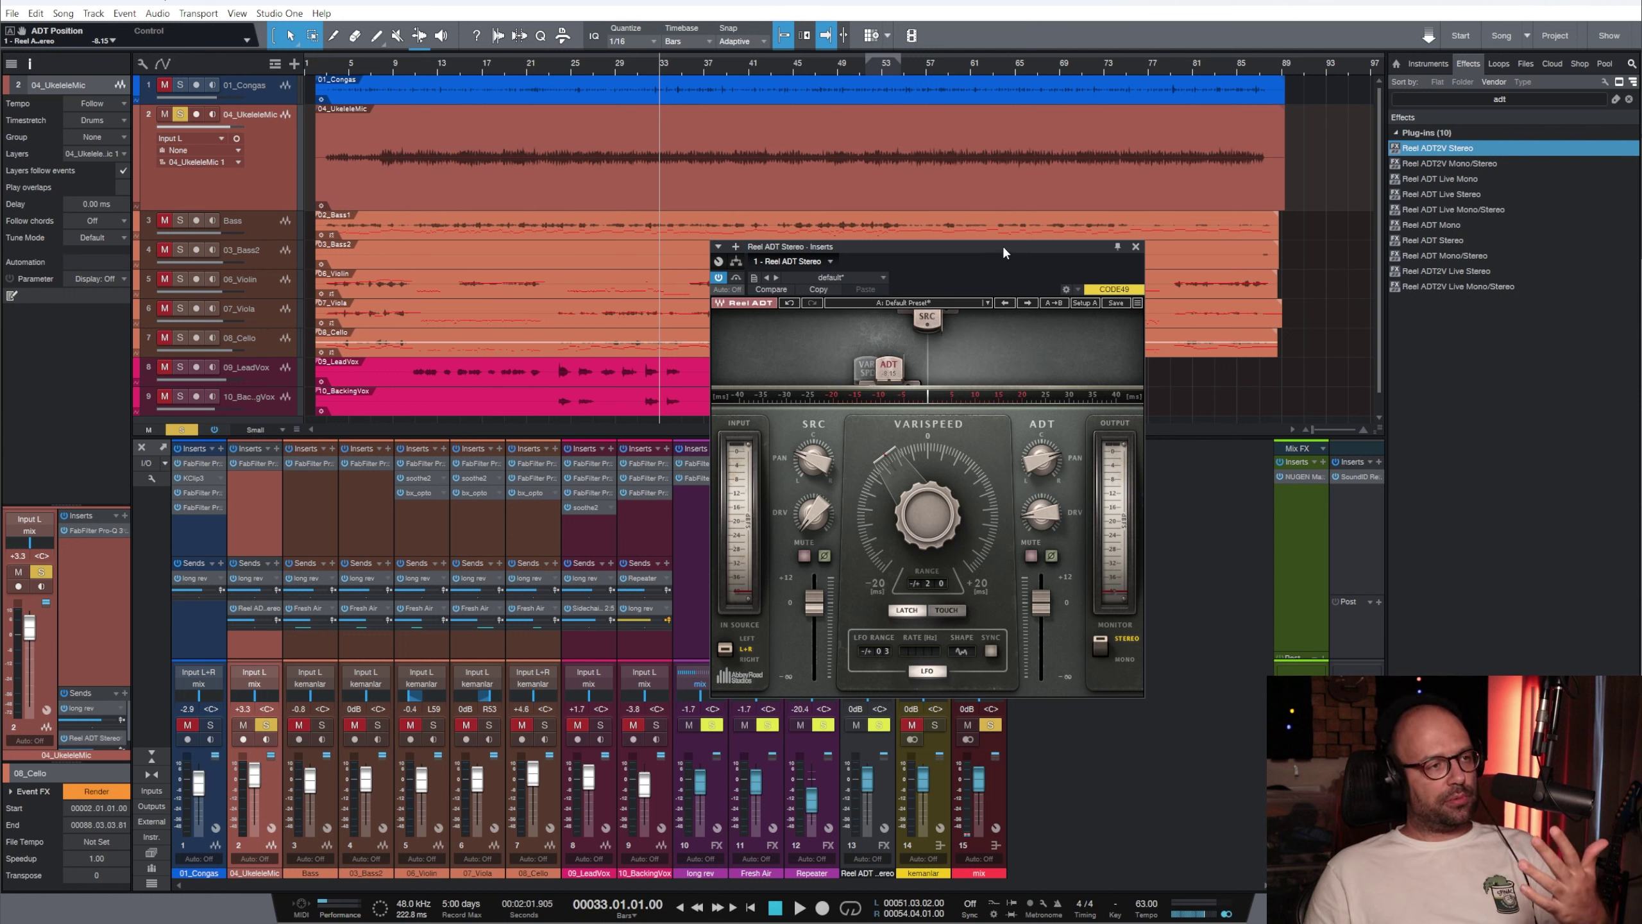
In Reel ADT, set source pan to -100 and adjust ADT pan, set ADT drive to 1.2 and position to about 20 ms, and close it
{"action": "left_click_drag", "start_coordinate": [1002, 245], "coordinate": [1062, 252]}
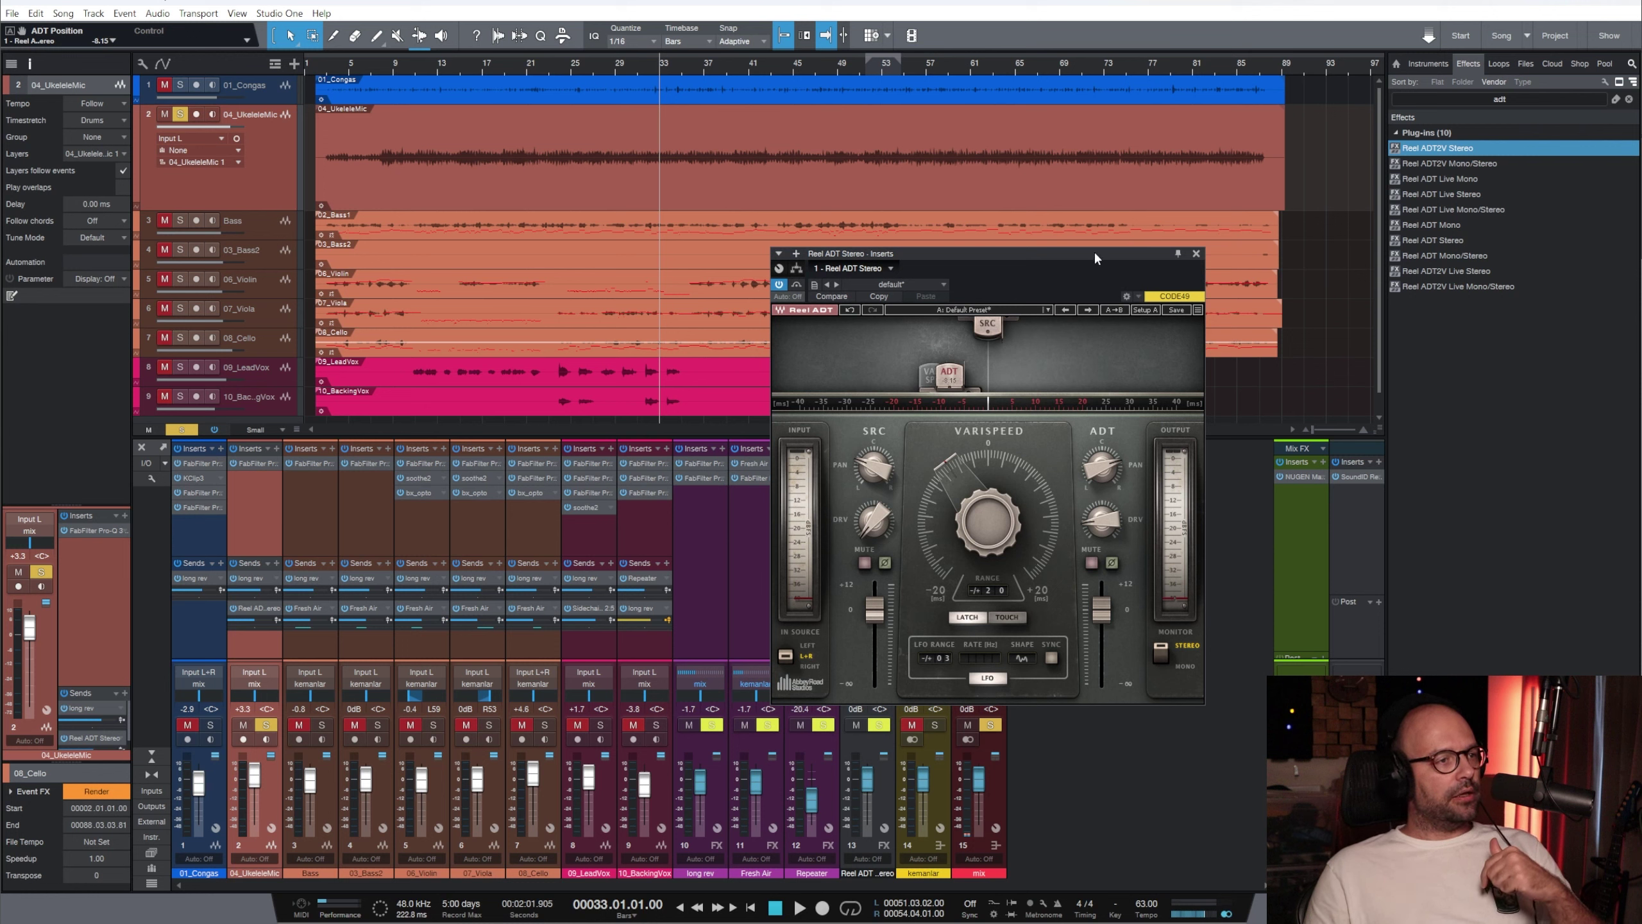
{"action": "left_click_drag", "start_coordinate": [1095, 254], "coordinate": [1145, 258]}
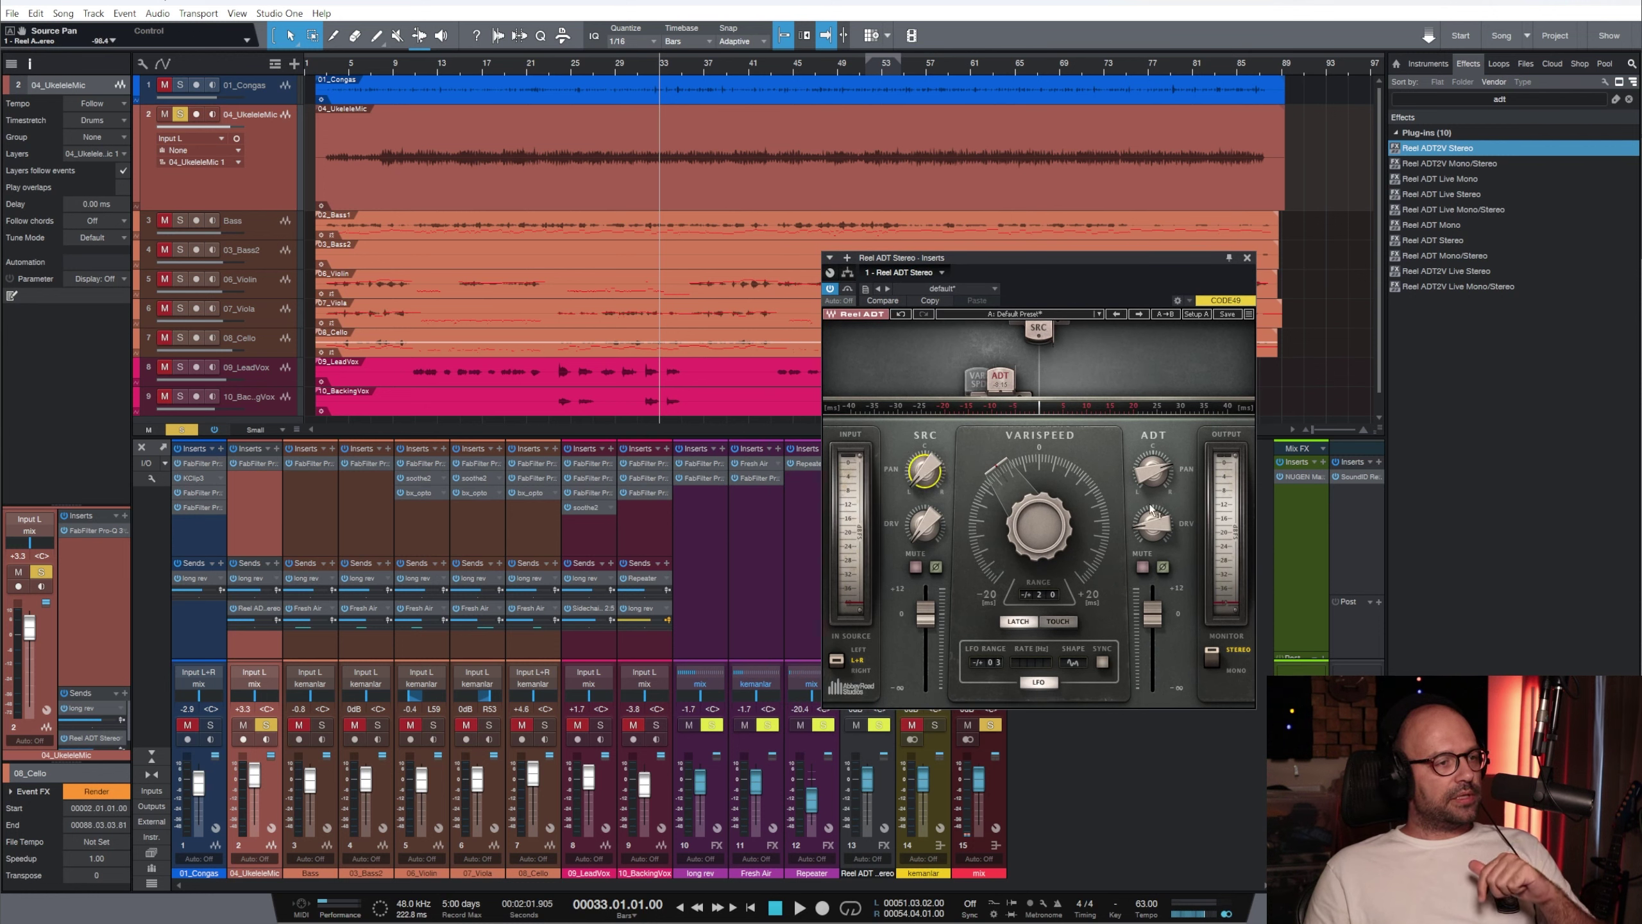
{"action": "left_click_drag", "start_coordinate": [1153, 471], "coordinate": [1163, 446]}
{"action": "left_click_drag", "start_coordinate": [925, 467], "coordinate": [895, 463]}
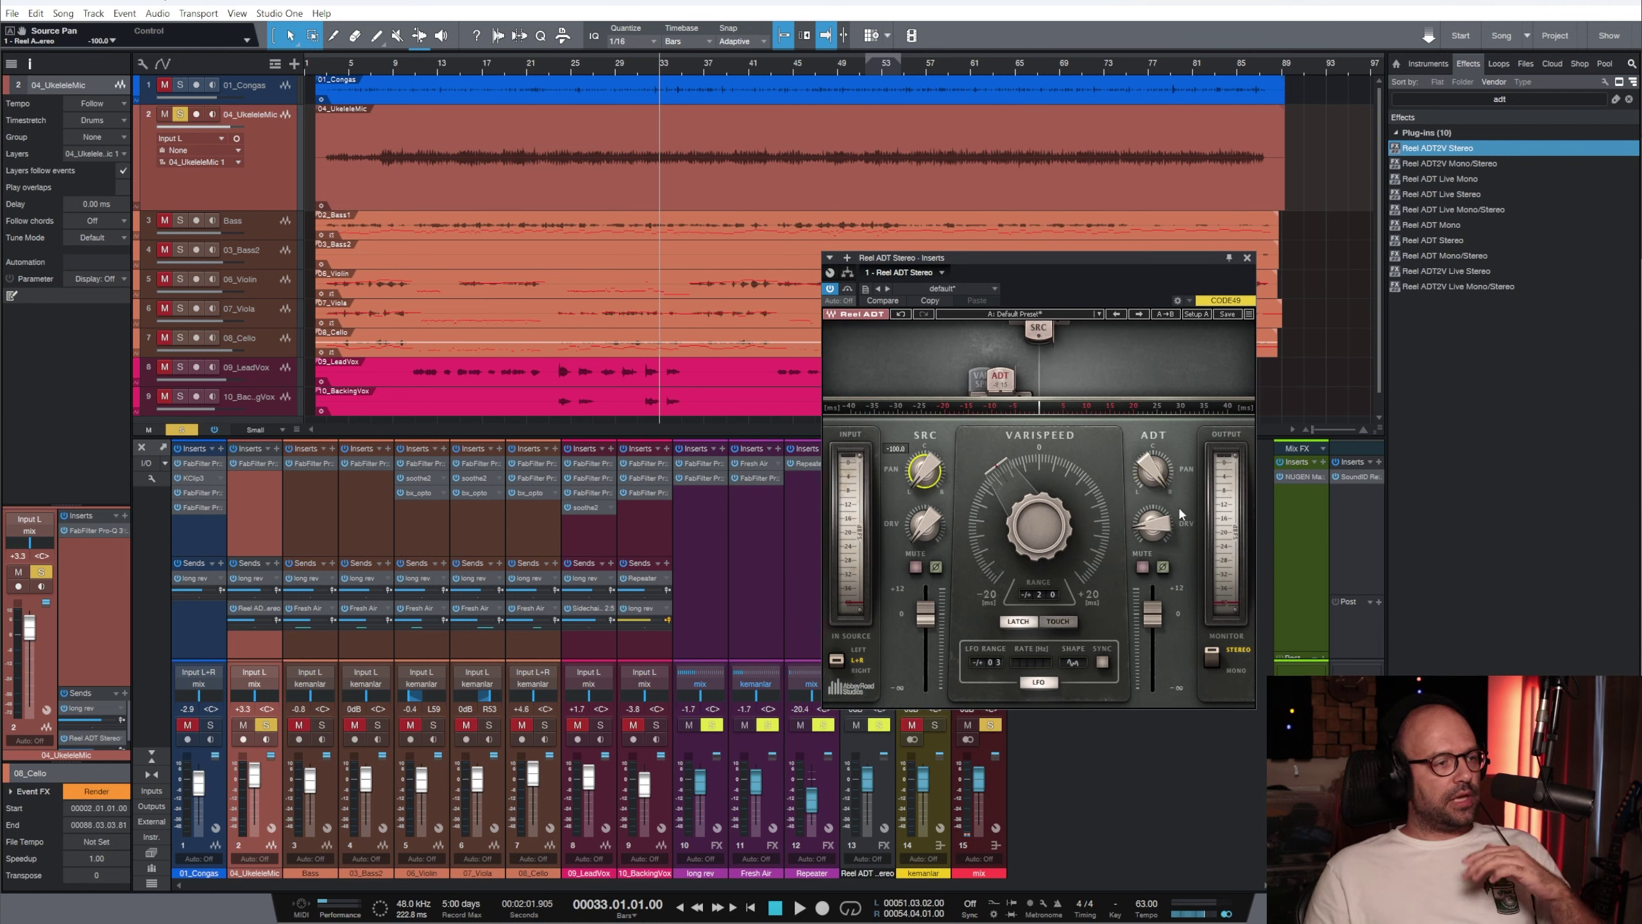
{"action": "left_click_drag", "start_coordinate": [1146, 523], "coordinate": [1142, 534]}
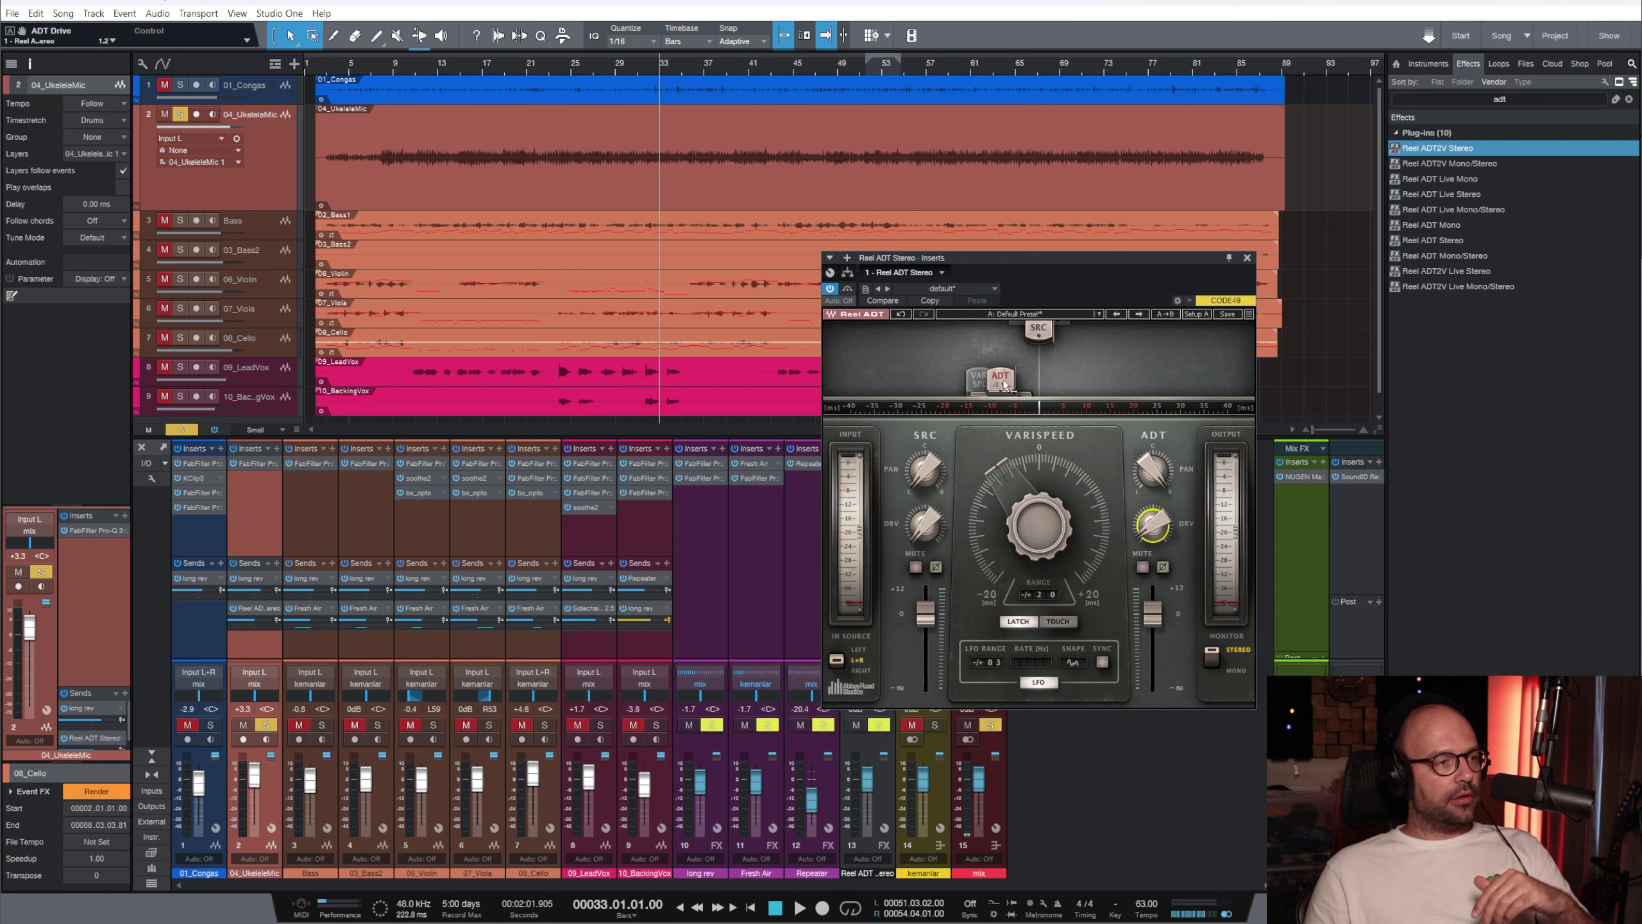
{"action": "left_click_drag", "start_coordinate": [1004, 383], "coordinate": [1132, 382]}
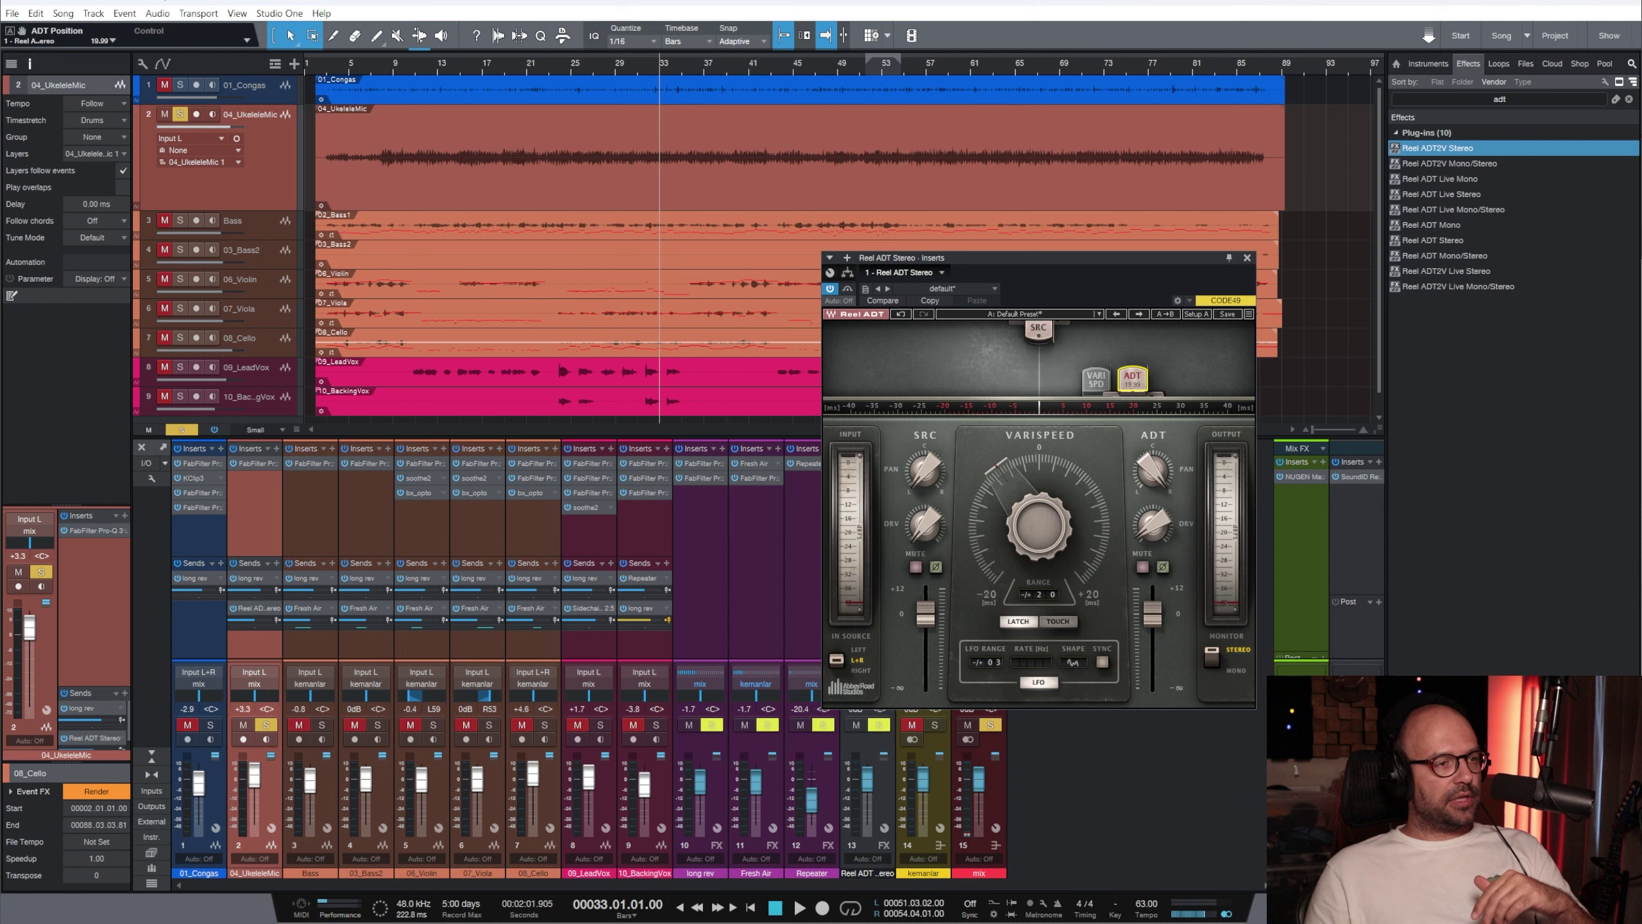
{"action": "left_click", "coordinate": [1246, 257]}
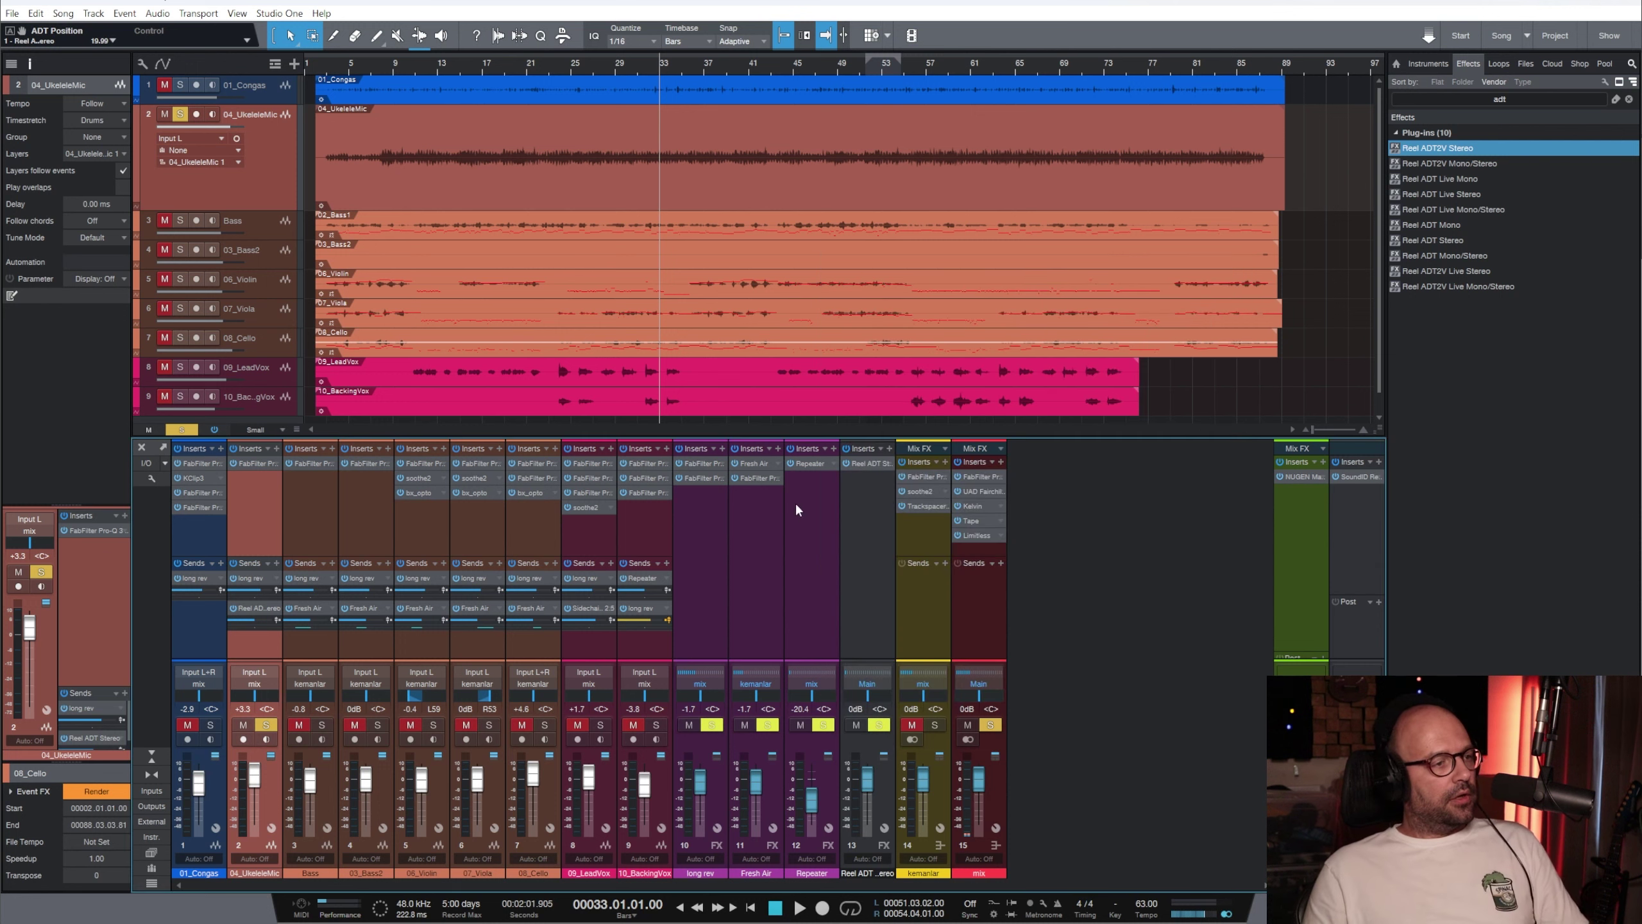
Route the Reel ADT effect channel's output to the mix bus
{"action": "left_click", "coordinate": [882, 524]}
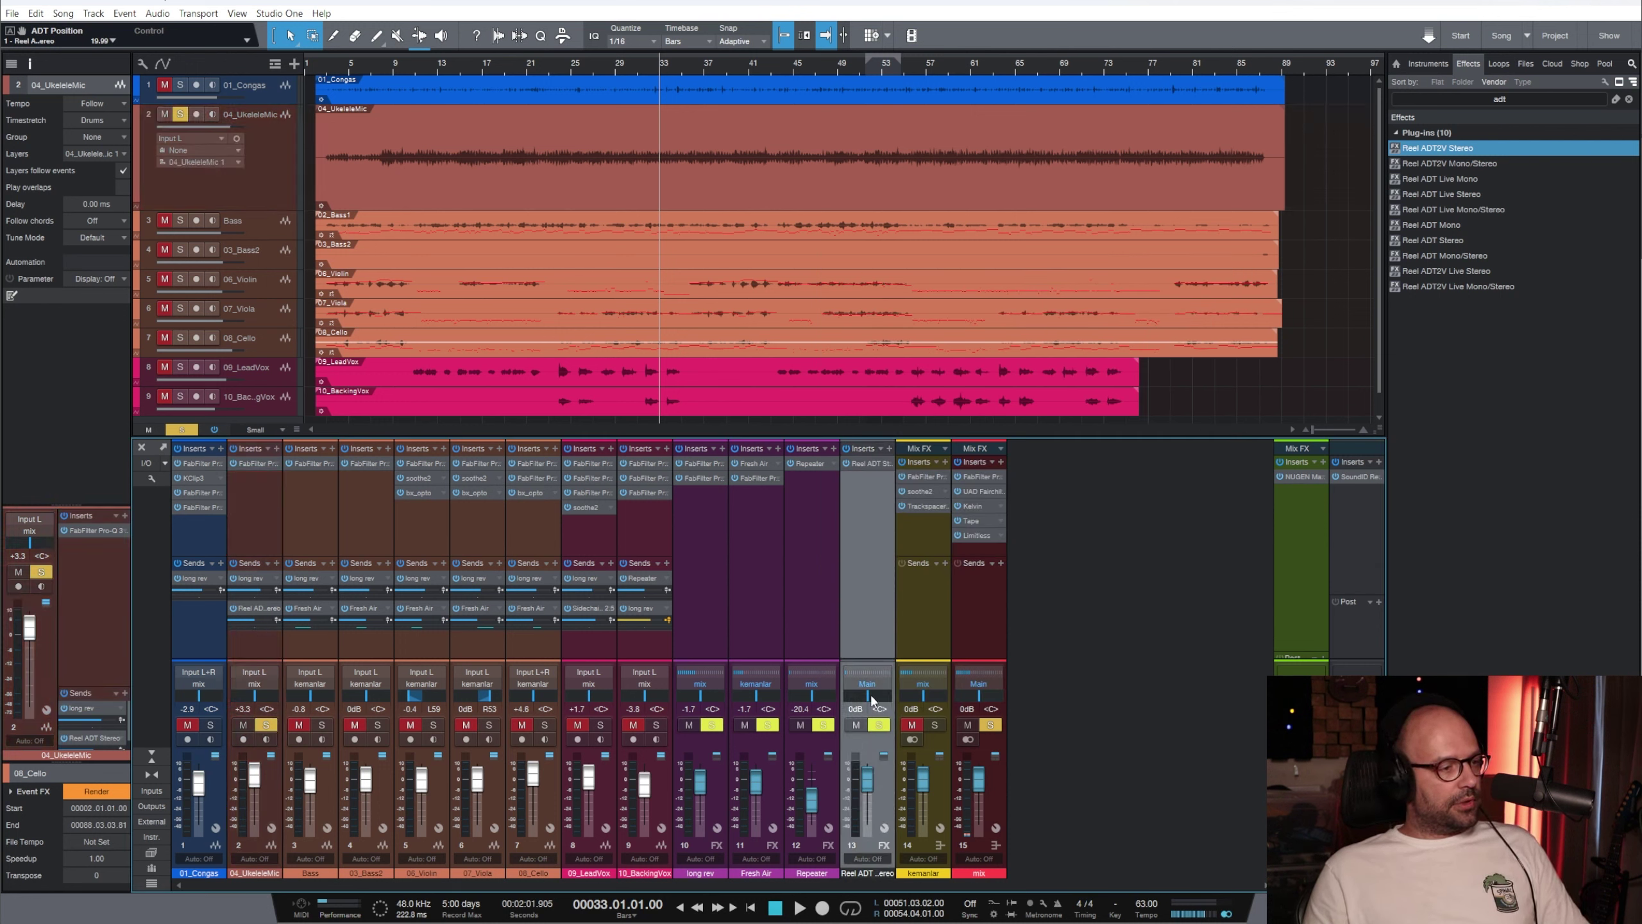
{"action": "left_click", "coordinate": [869, 685]}
{"action": "left_click", "coordinate": [893, 743]}
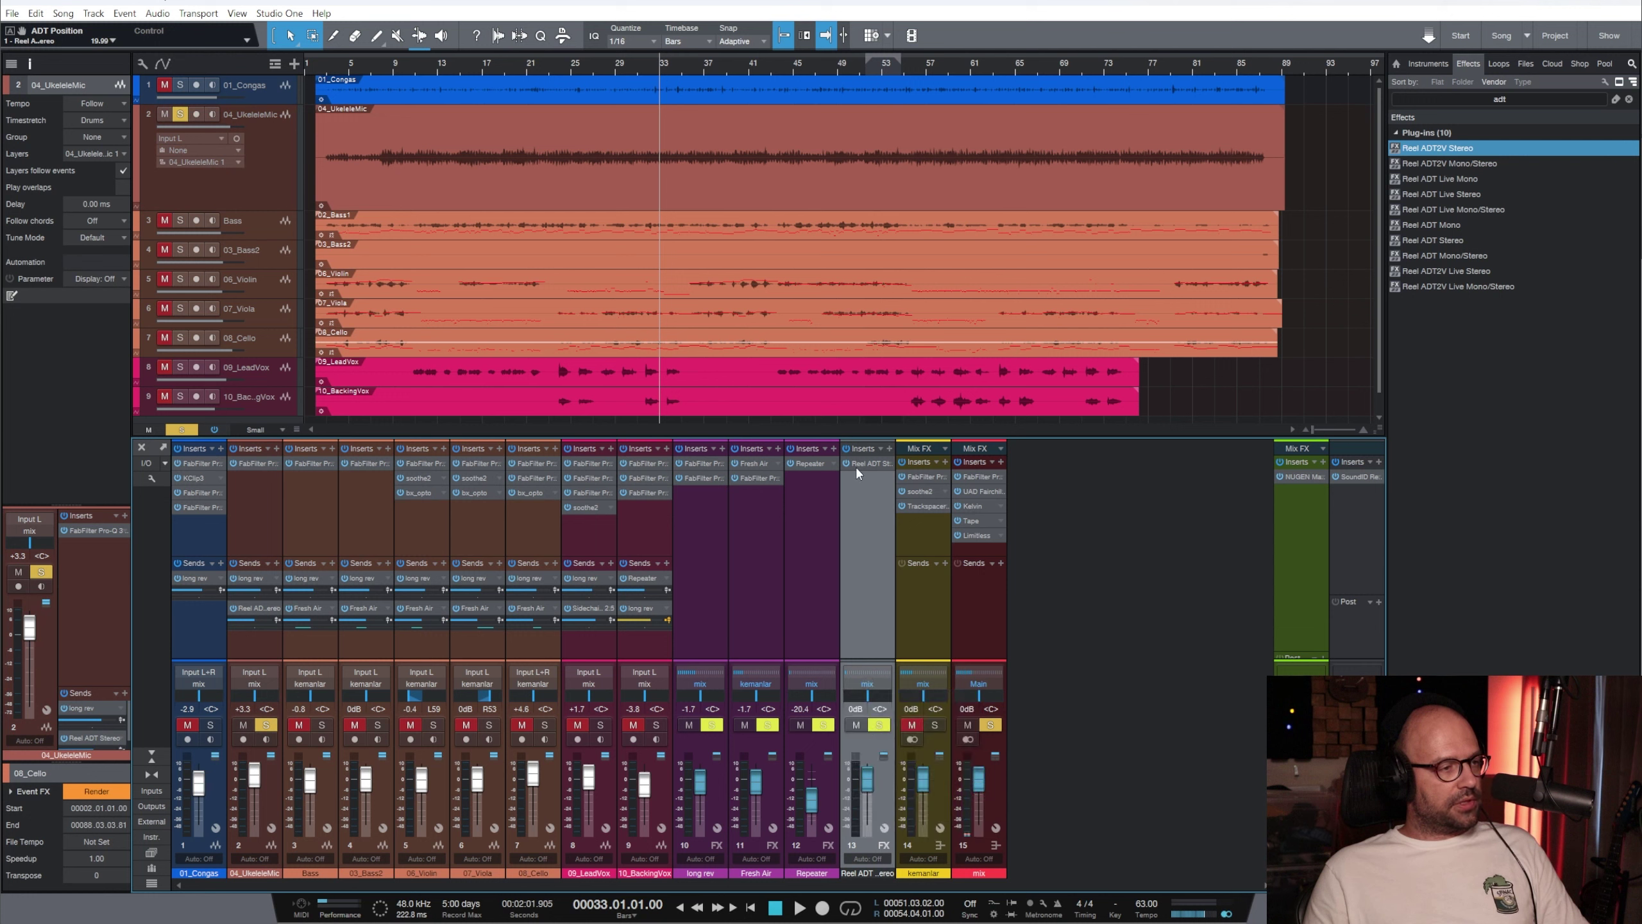
Clear the effects search and insert FabFilter Pro-R after Reel ADT on its effect channel
{"action": "left_click", "coordinate": [1628, 99]}
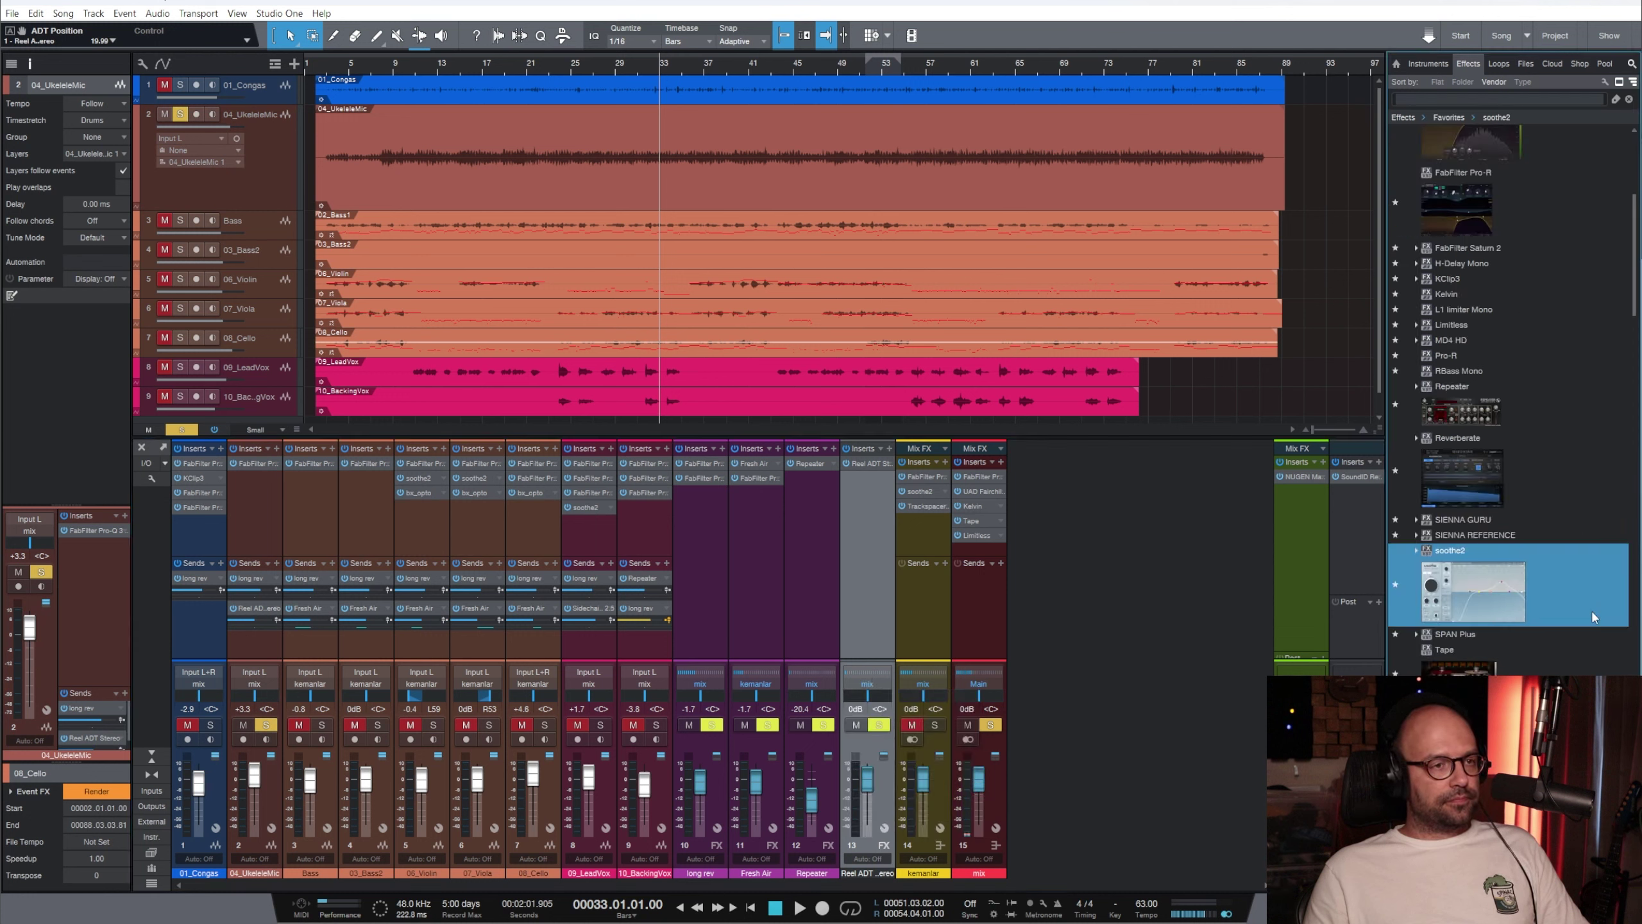
{"action": "scroll", "coordinate": [1591, 616], "scroll_direction": "up", "scroll_amount": 3}
{"action": "left_click_drag", "start_coordinate": [1463, 250], "coordinate": [864, 513]}
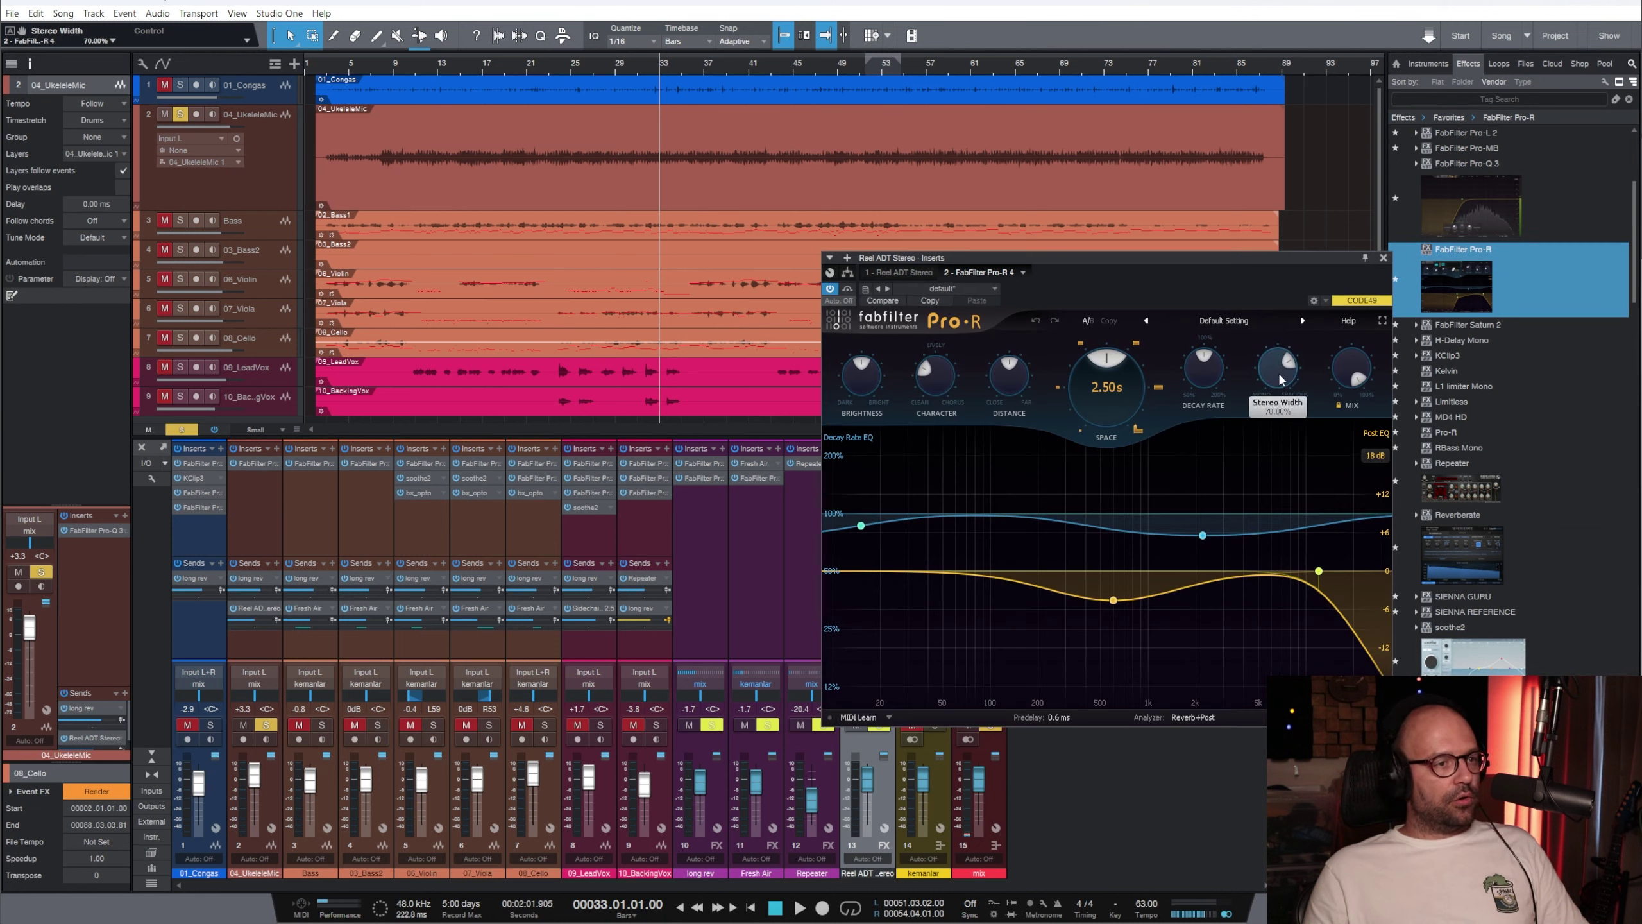
Lower Pro-R's character to about 7%, reduce its brightness, distance and space, start playback and close its window
{"action": "left_click_drag", "start_coordinate": [935, 375], "coordinate": [921, 519]}
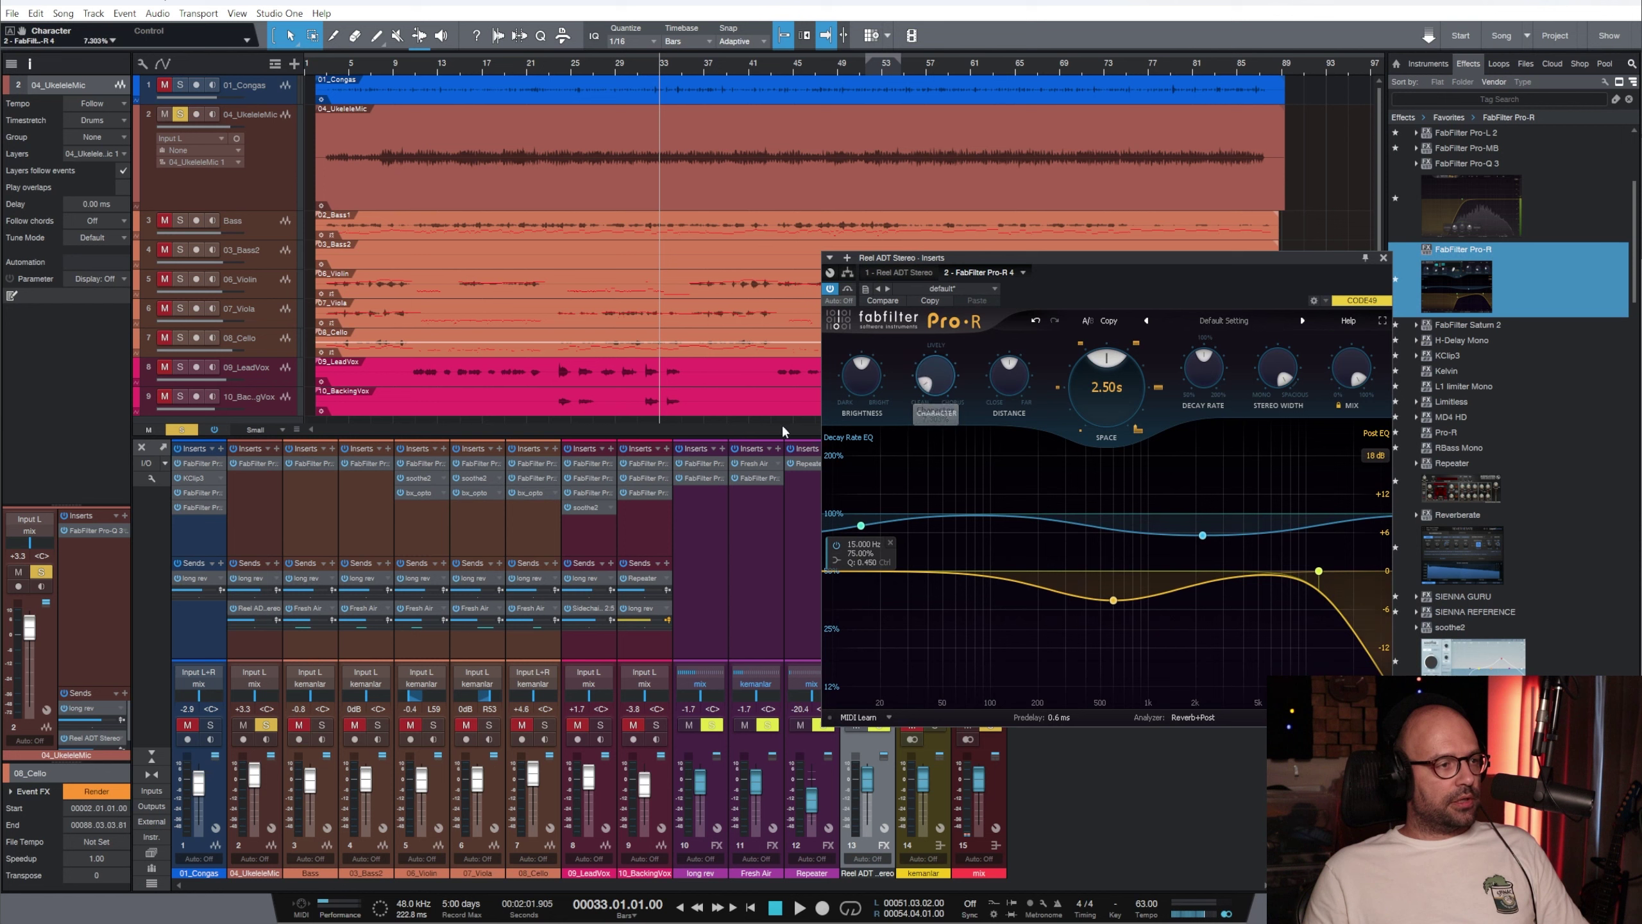
{"action": "left_click_drag", "start_coordinate": [859, 367], "coordinate": [857, 452]}
{"action": "left_click_drag", "start_coordinate": [1010, 373], "coordinate": [1011, 564]}
{"action": "left_click_drag", "start_coordinate": [1102, 366], "coordinate": [1081, 397]}
{"action": "key", "text": "space"}
{"action": "left_click", "coordinate": [1384, 257]}
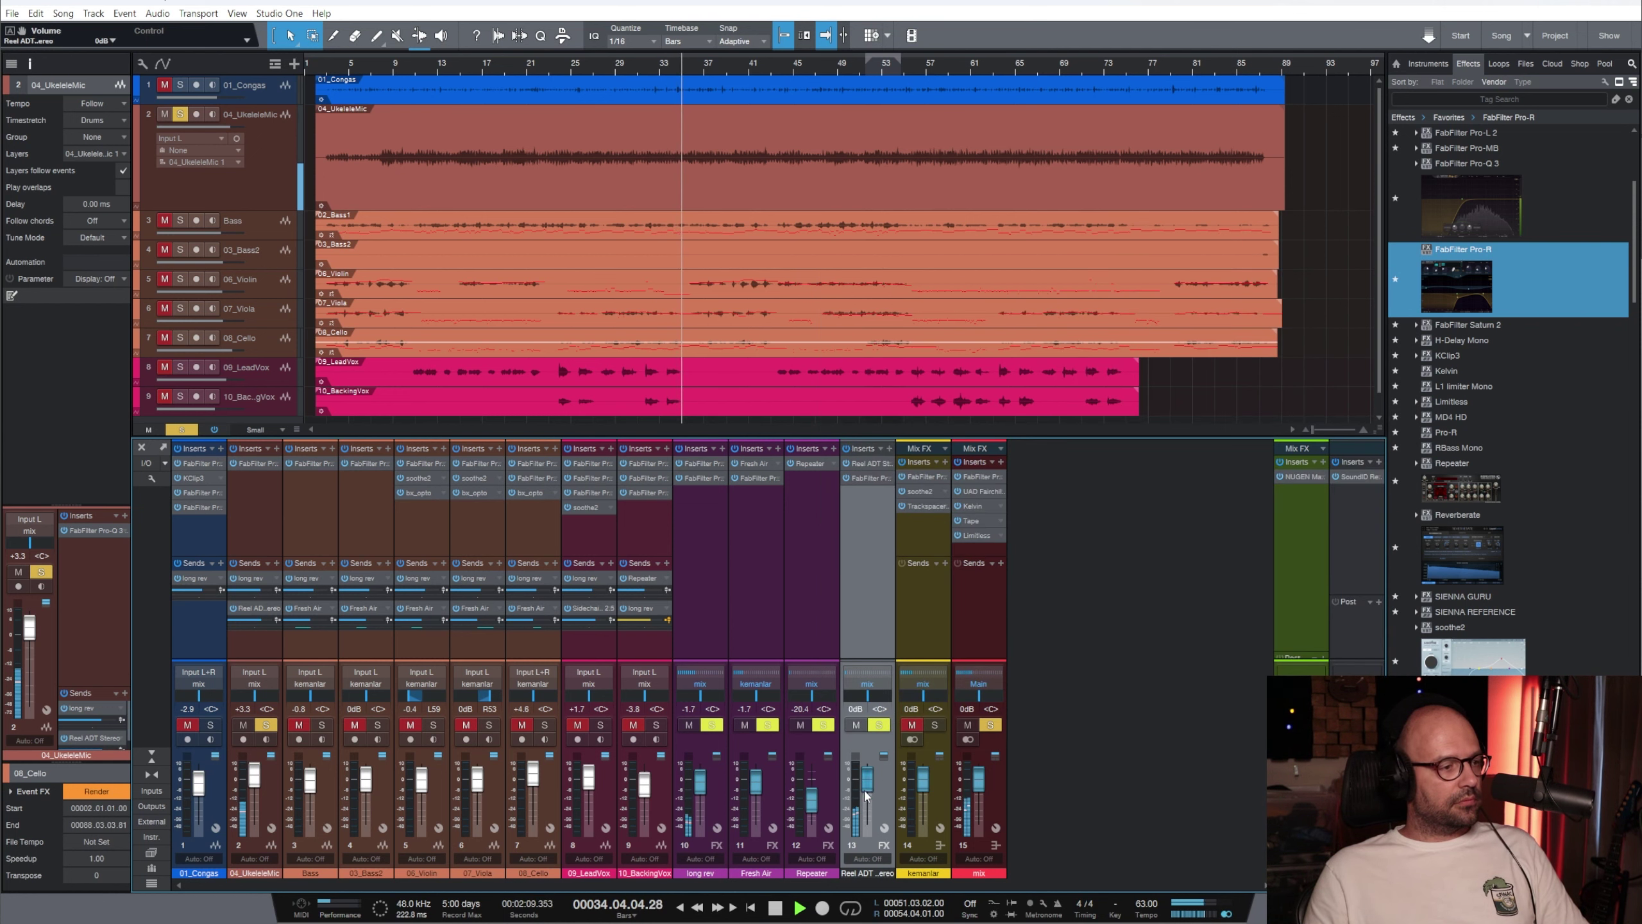
Set 04_UkeleleMic to 0 dB and the Reel ADT channel to +2.3 dB by ear, stop playback and toggle the solo
{"action": "left_click_drag", "start_coordinate": [868, 781], "coordinate": [867, 835]}
{"action": "left_click", "coordinate": [254, 775], "text": "ctrl"}
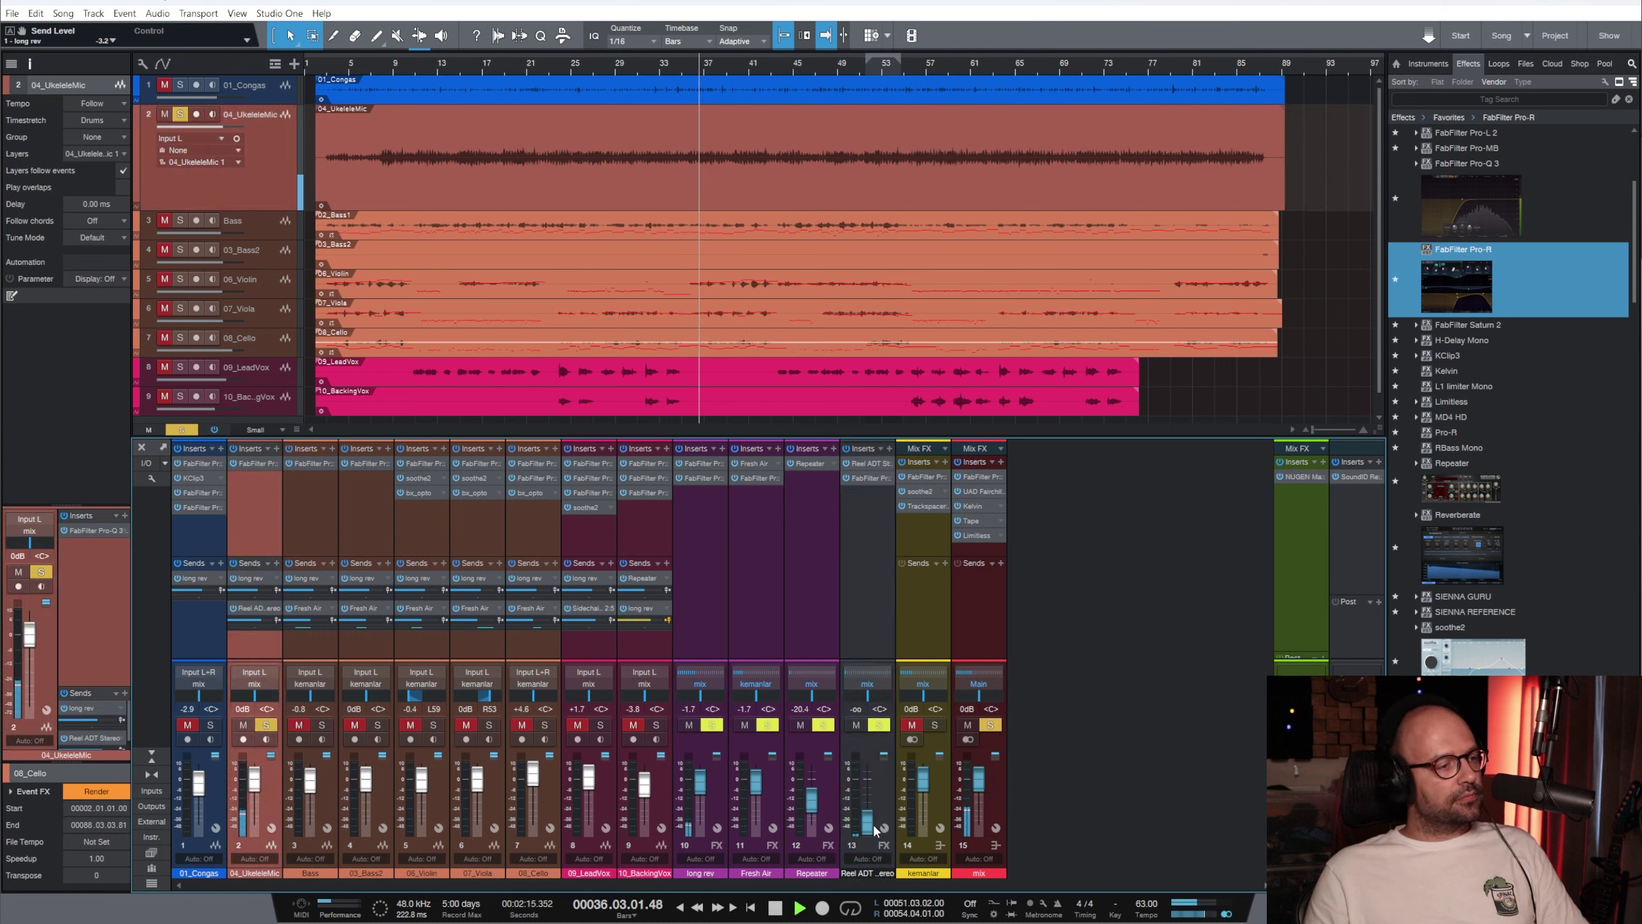
{"action": "left_click_drag", "start_coordinate": [868, 825], "coordinate": [870, 782]}
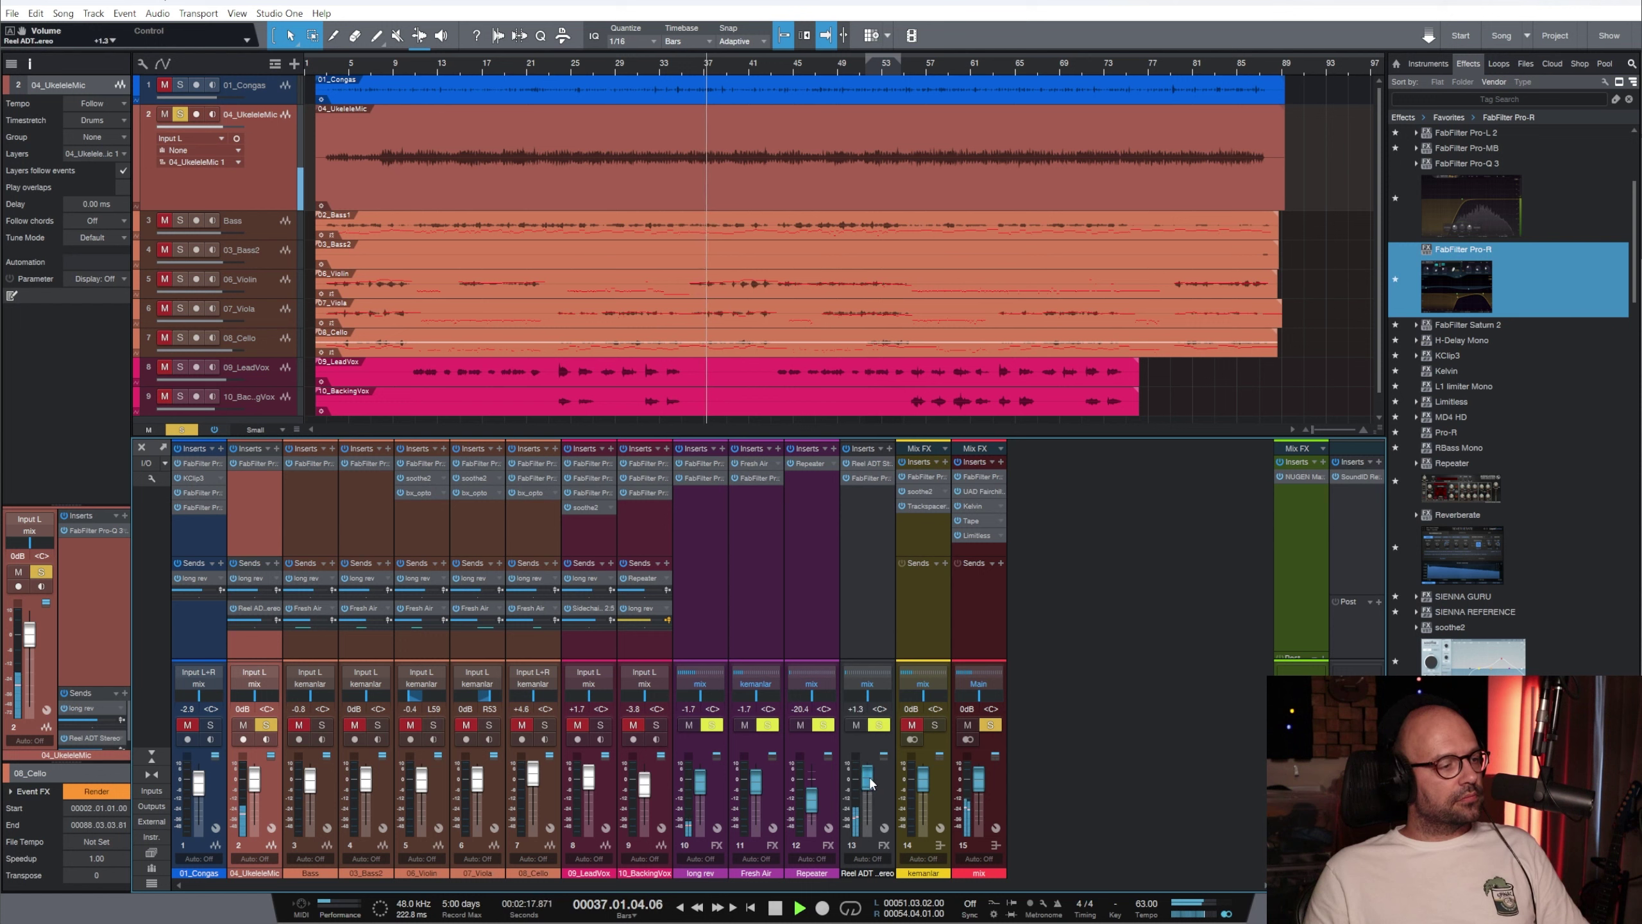
{"action": "left_click", "coordinate": [865, 530]}
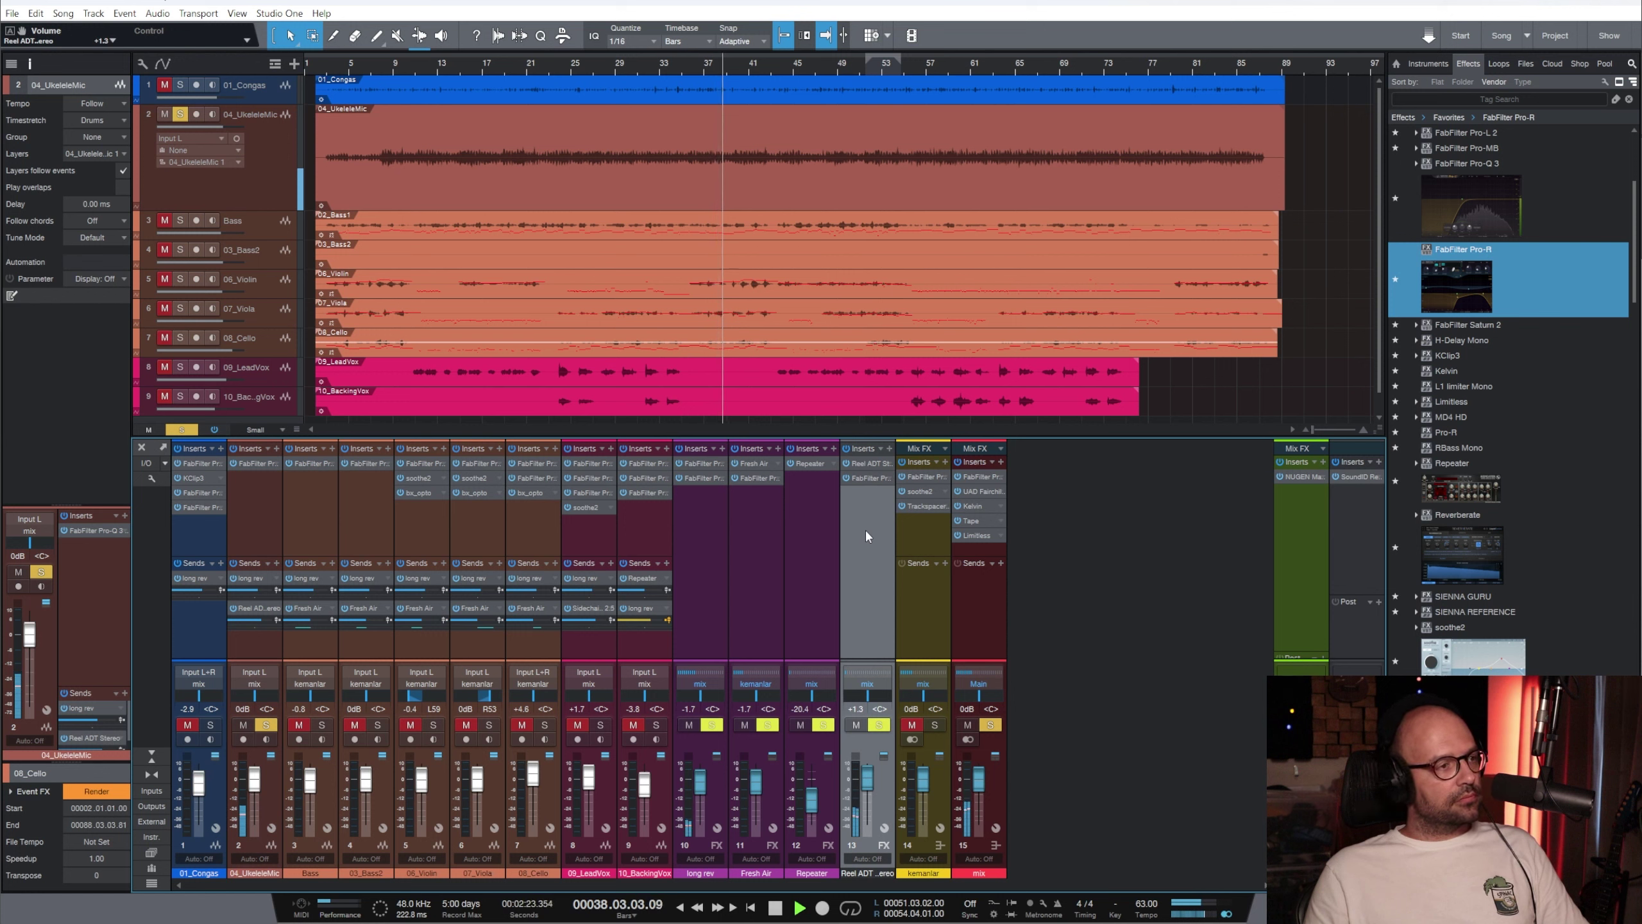
{"action": "key", "text": "space"}
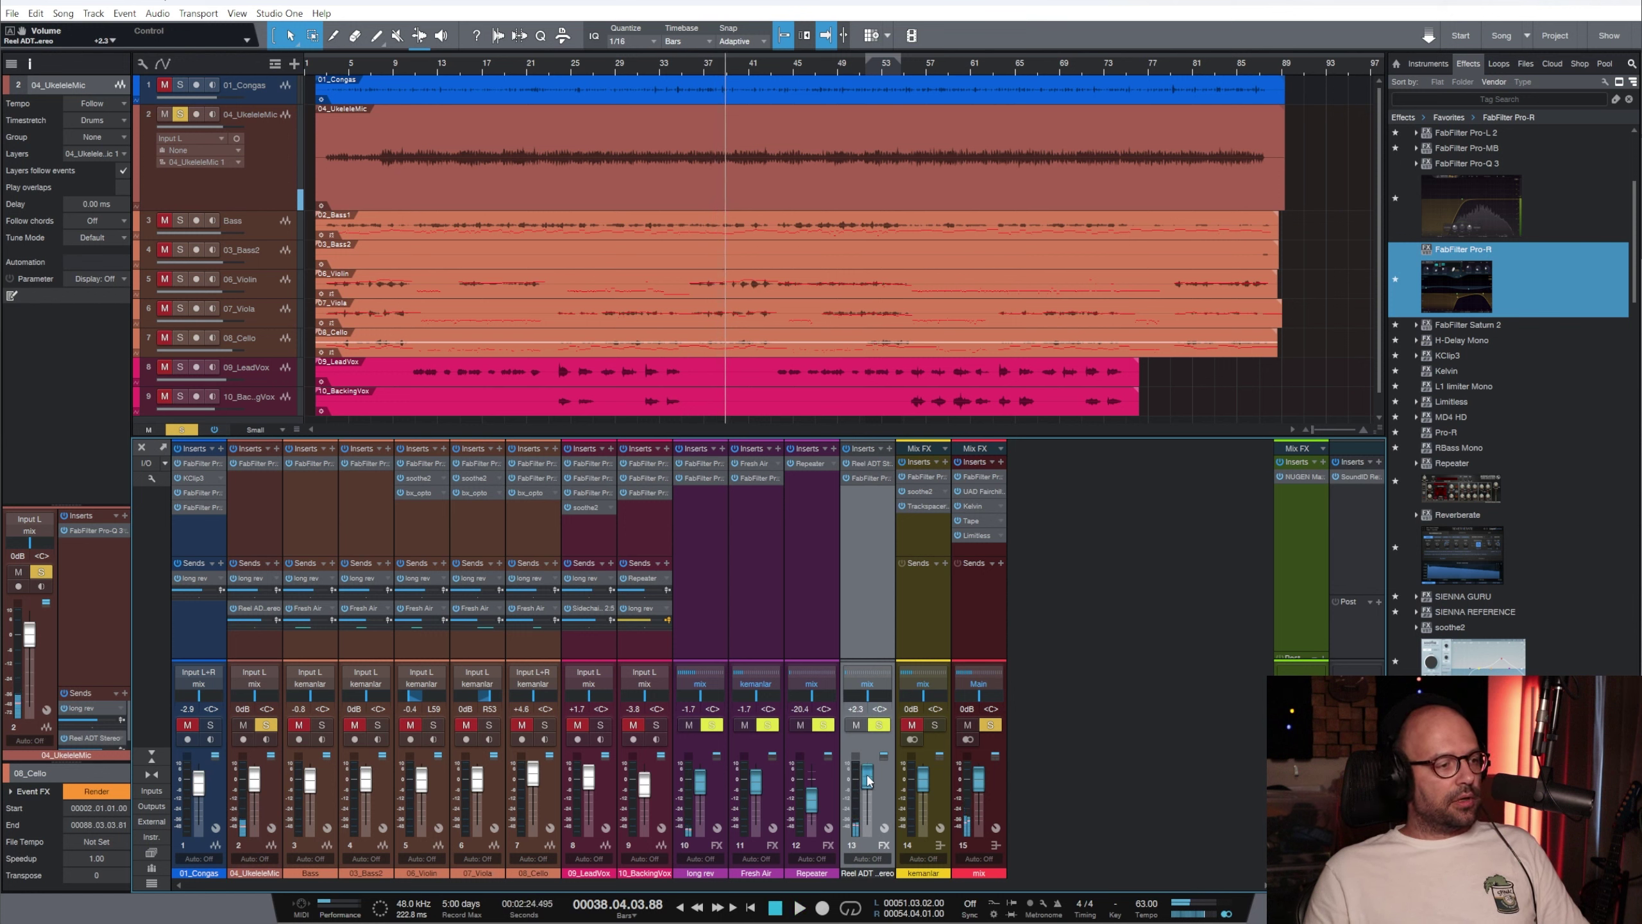
{"action": "left_click_drag", "start_coordinate": [867, 779], "coordinate": [868, 777]}
{"action": "key", "text": "s"}
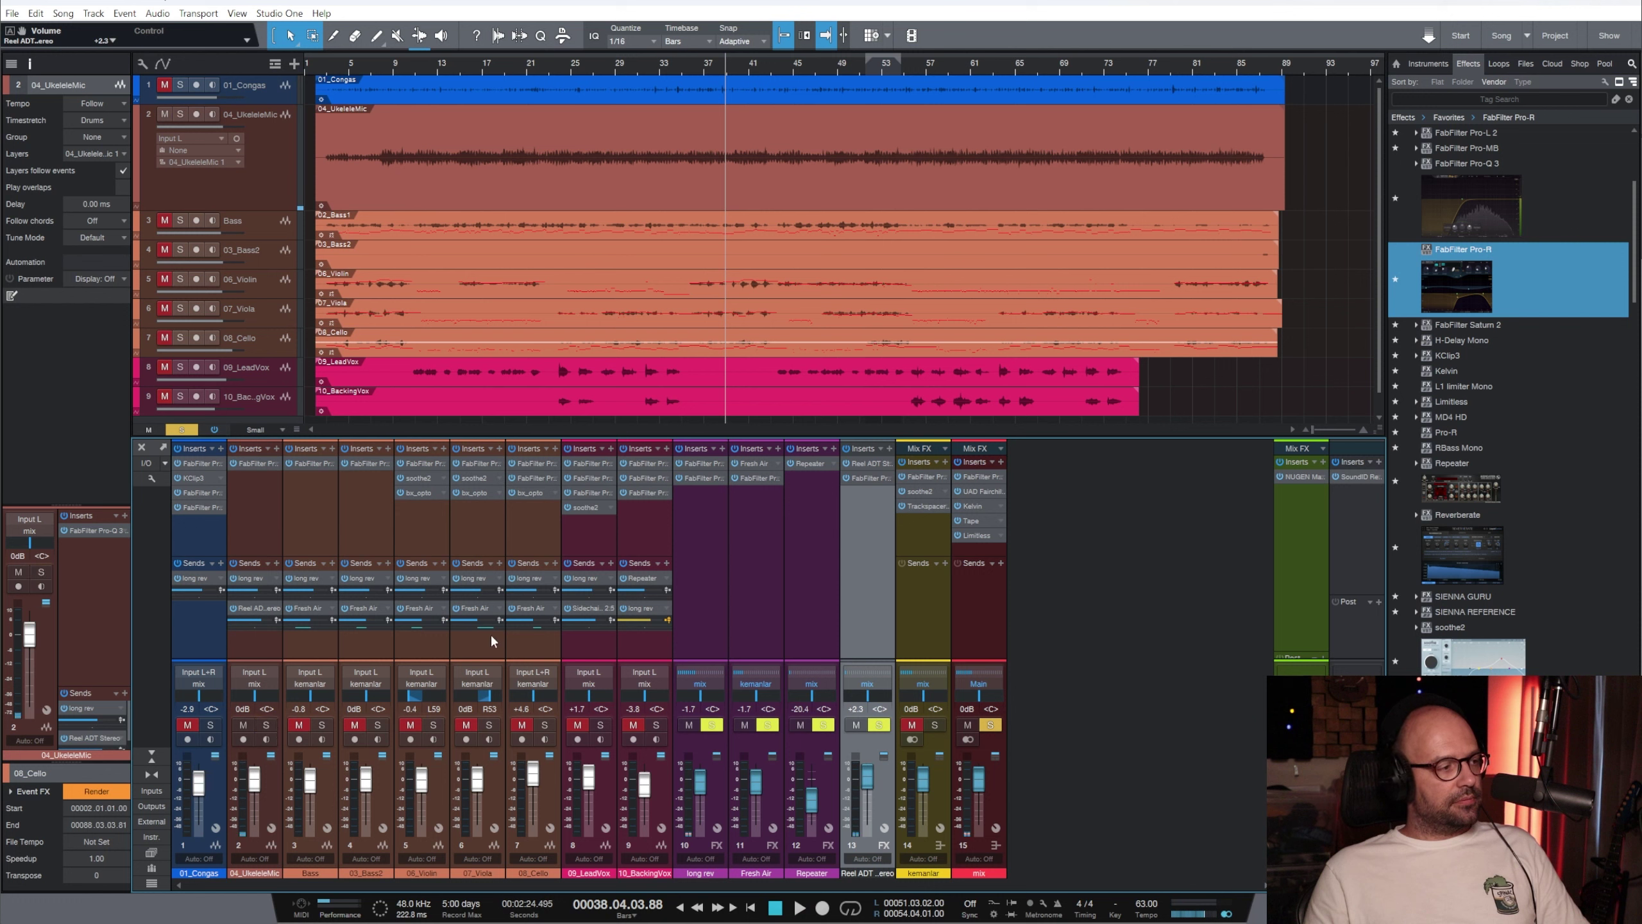
Play the song, turn off the mix bus solo to hear the full arrangement, and stop playback
{"action": "key", "text": "space"}
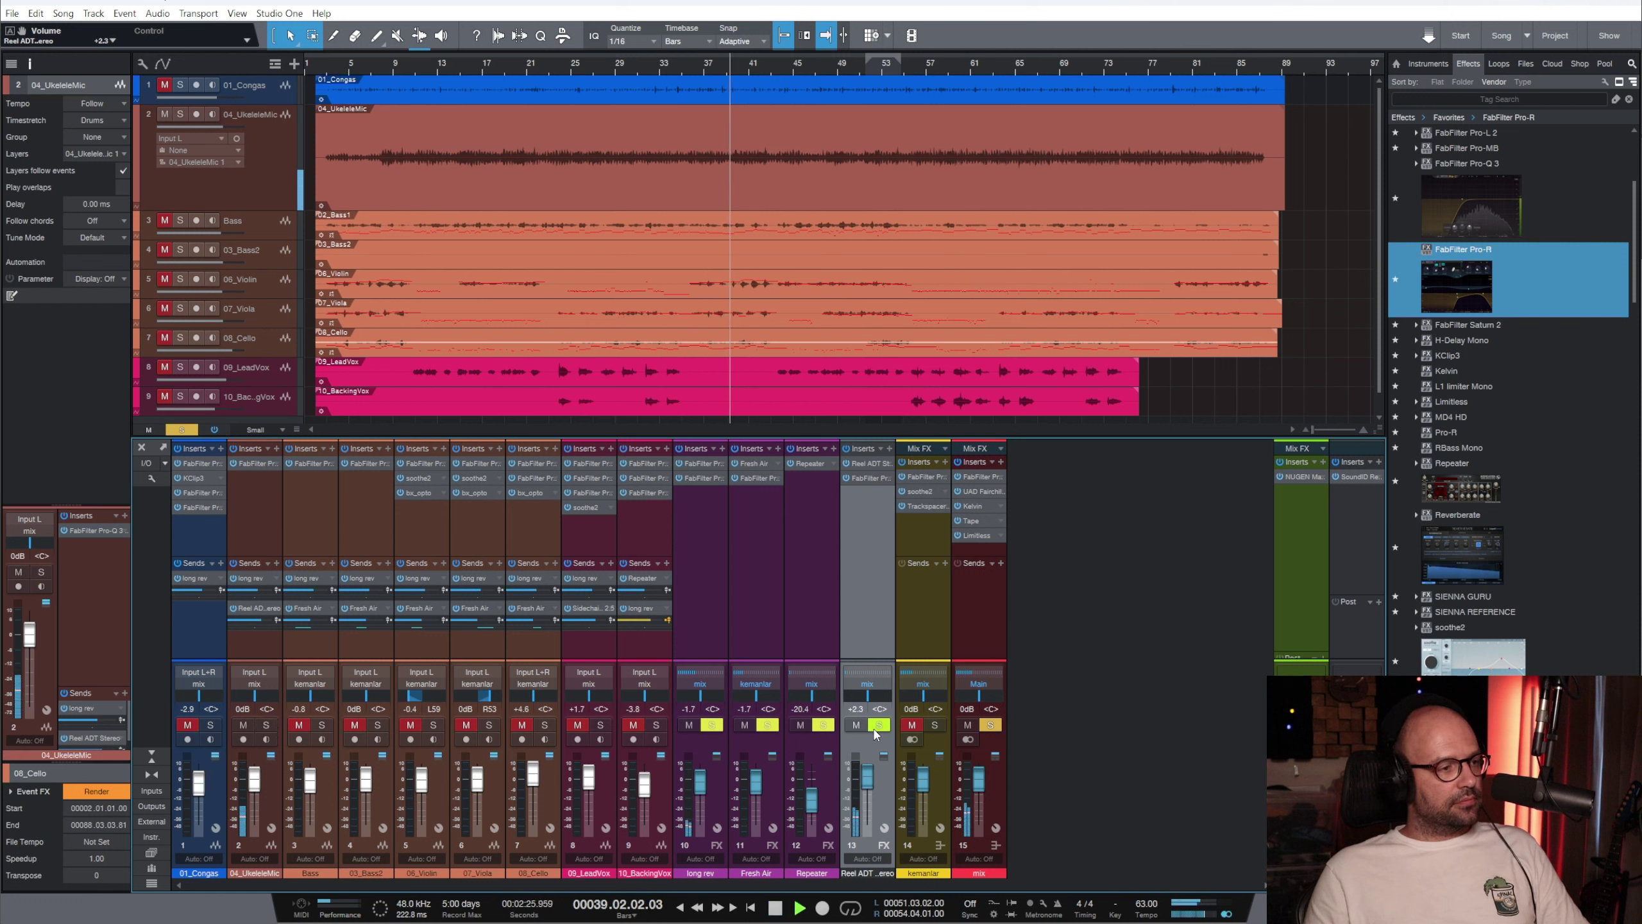
{"action": "left_click", "coordinate": [990, 725]}
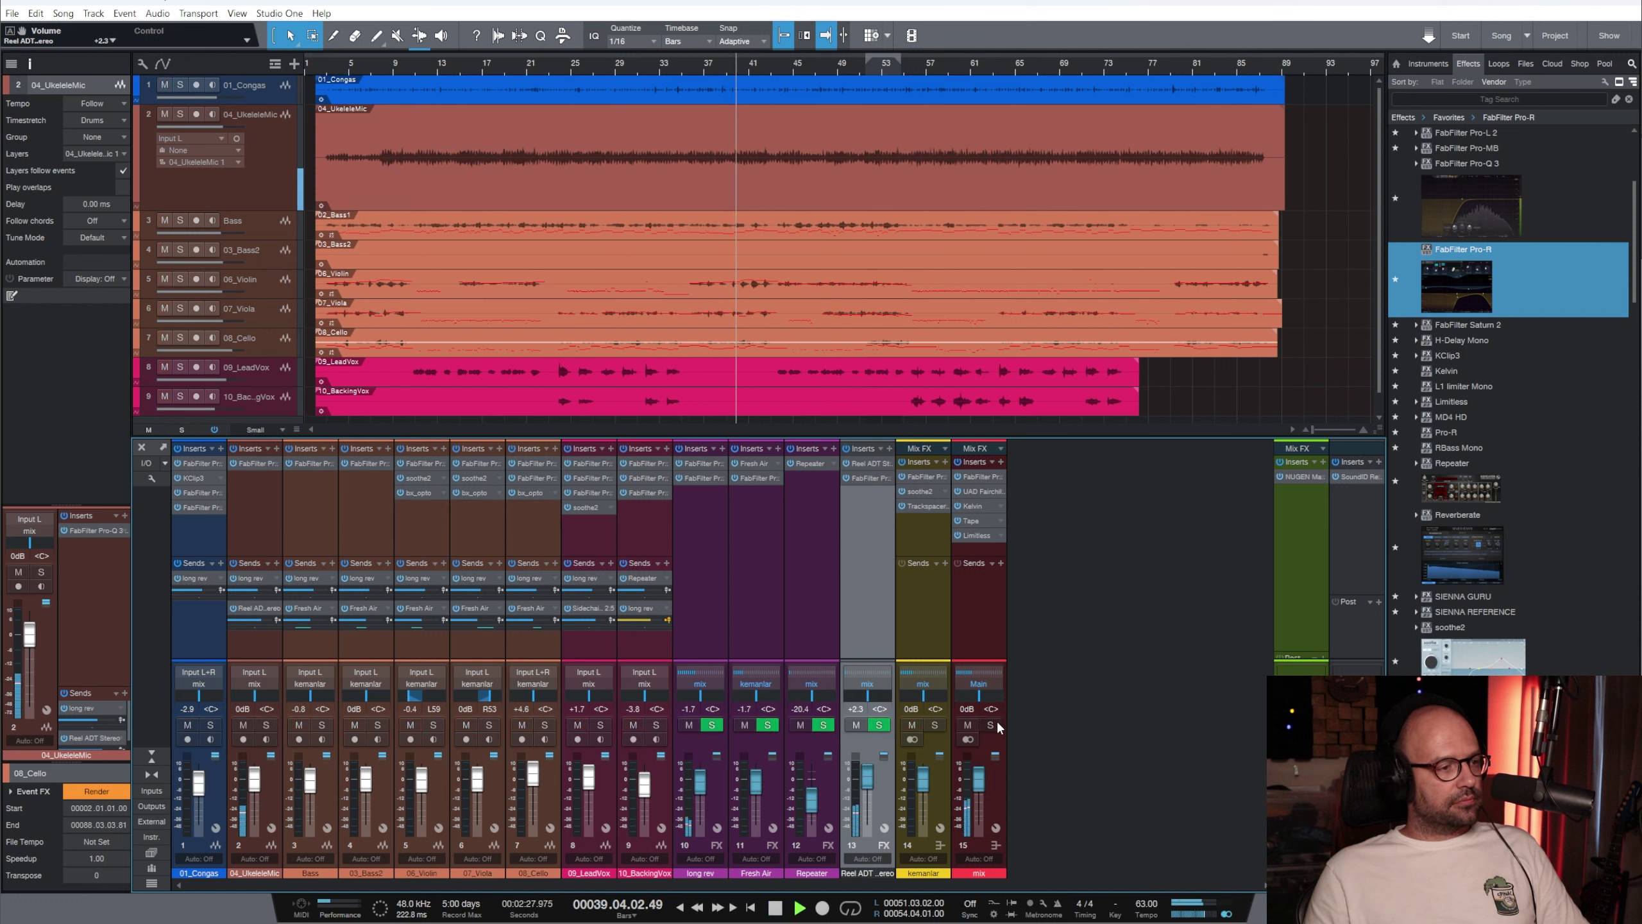
{"action": "key", "text": "space"}
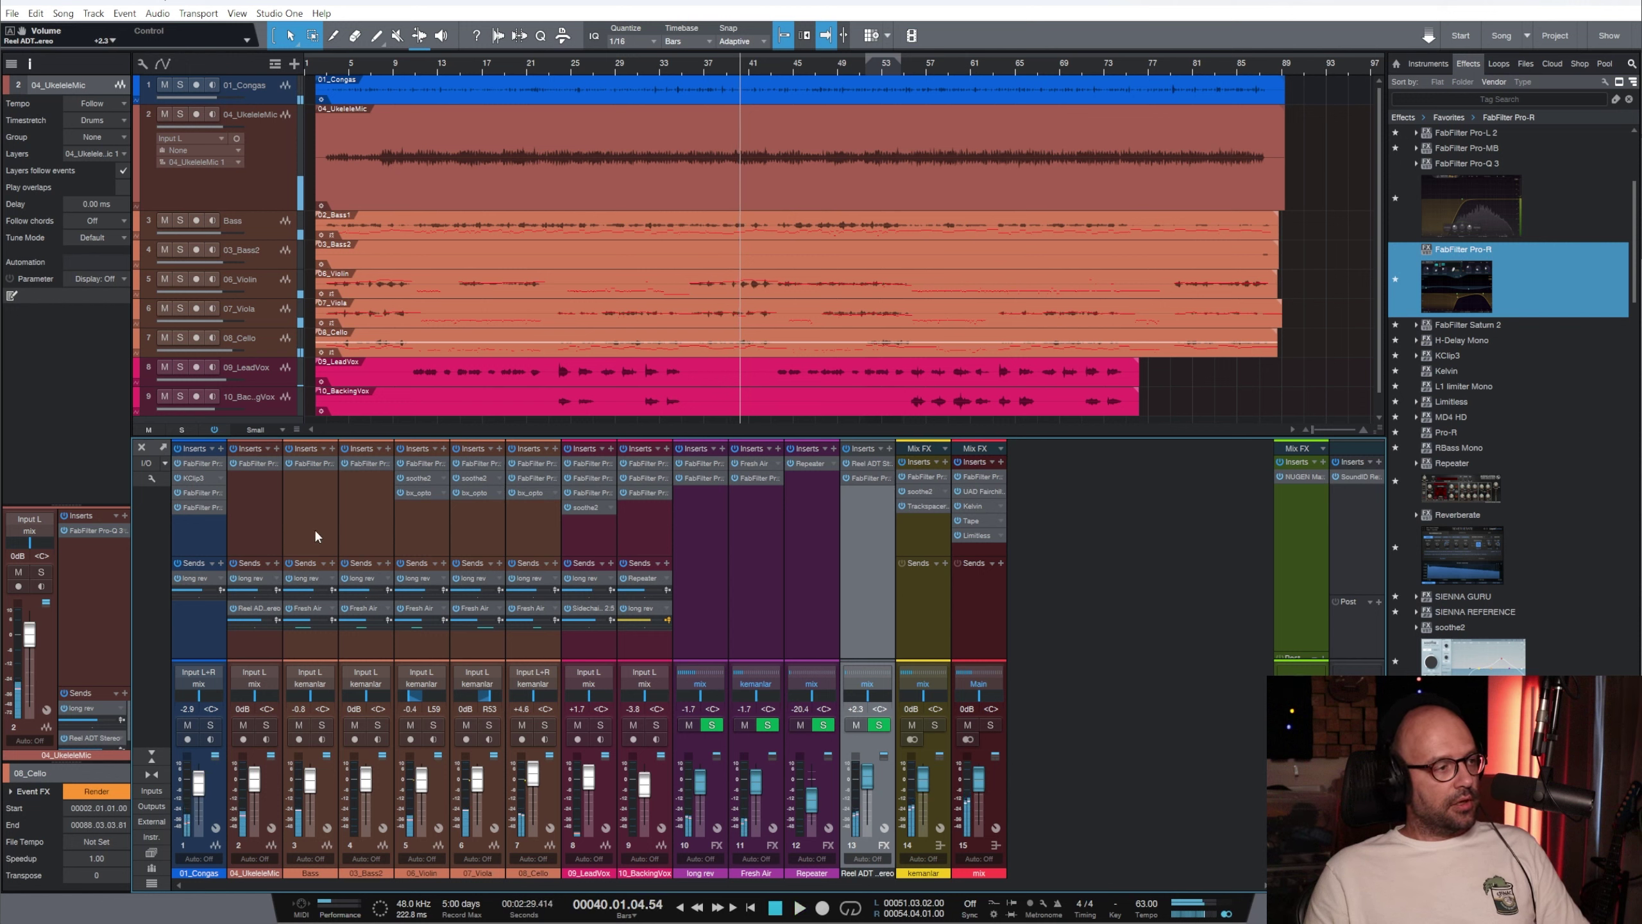
Switch 04_UkeleleMic to the stereo input and copy Reel ADT from the effect channel to its inserts
{"action": "left_click", "coordinate": [254, 493]}
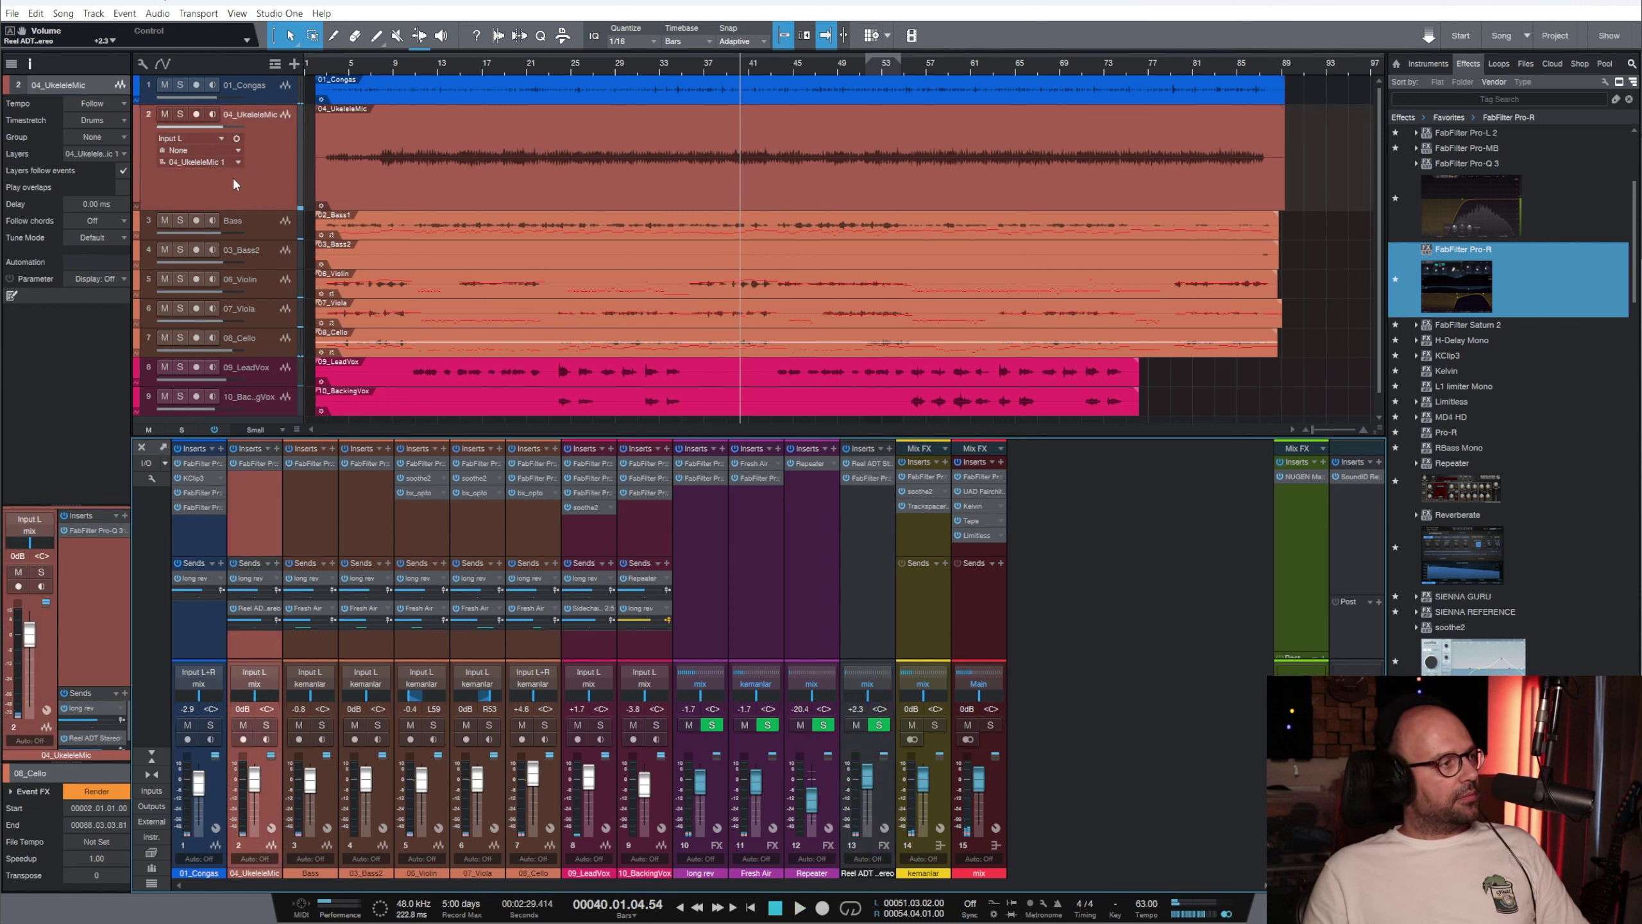
{"action": "left_click", "coordinate": [236, 138]}
{"action": "left_click", "coordinate": [877, 553]}
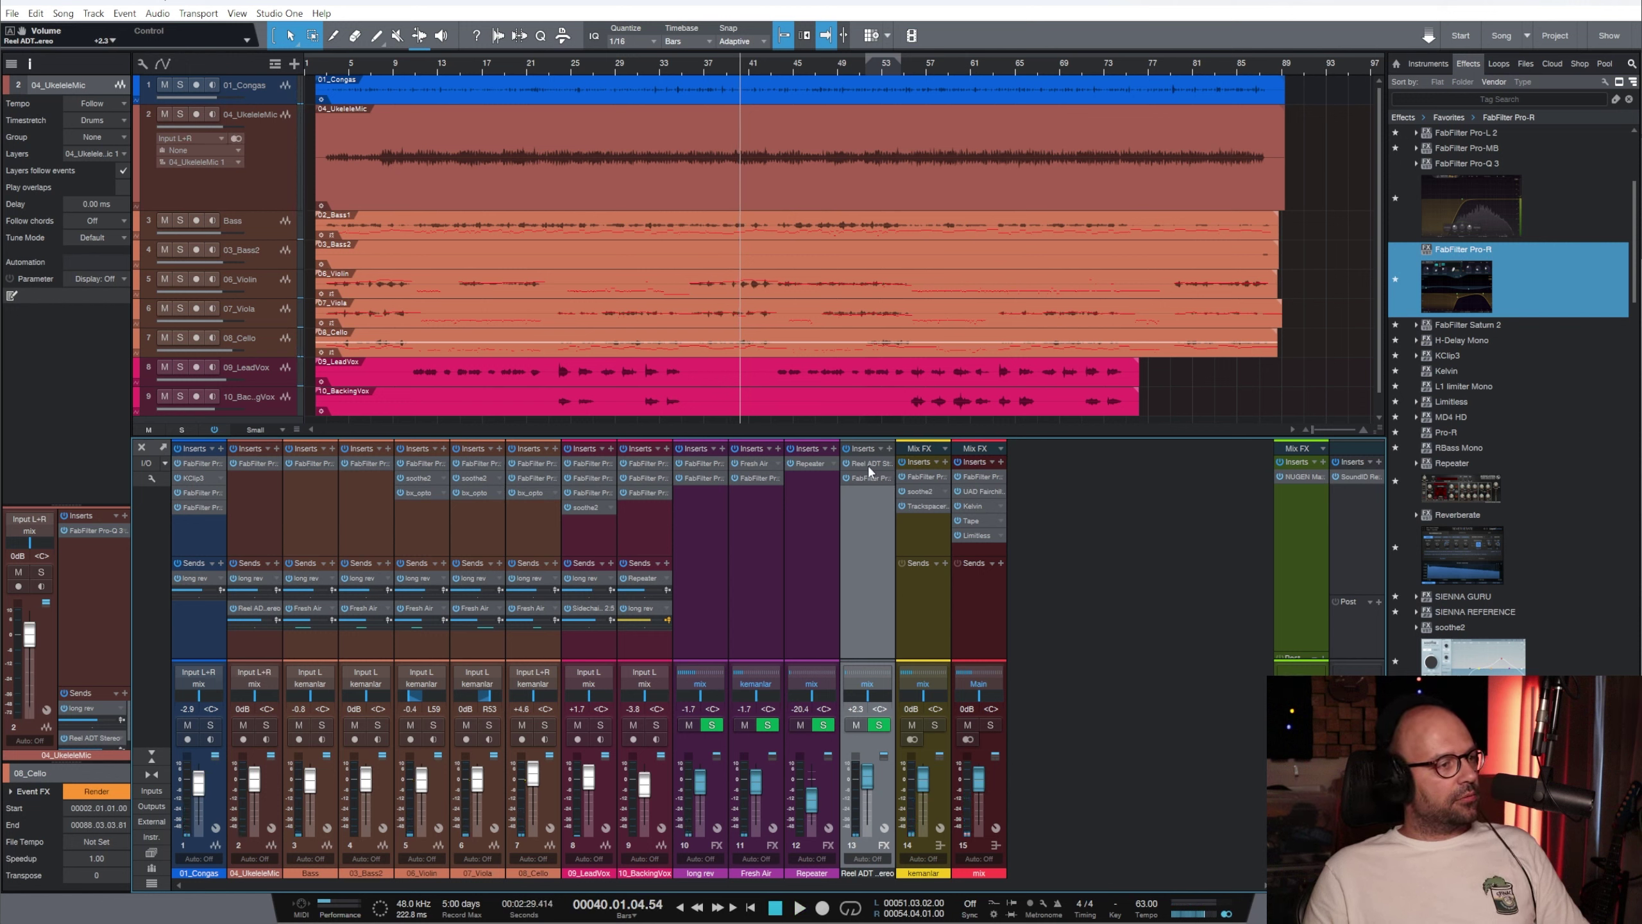
{"action": "left_click_drag", "start_coordinate": [711, 497], "coordinate": [258, 491]}
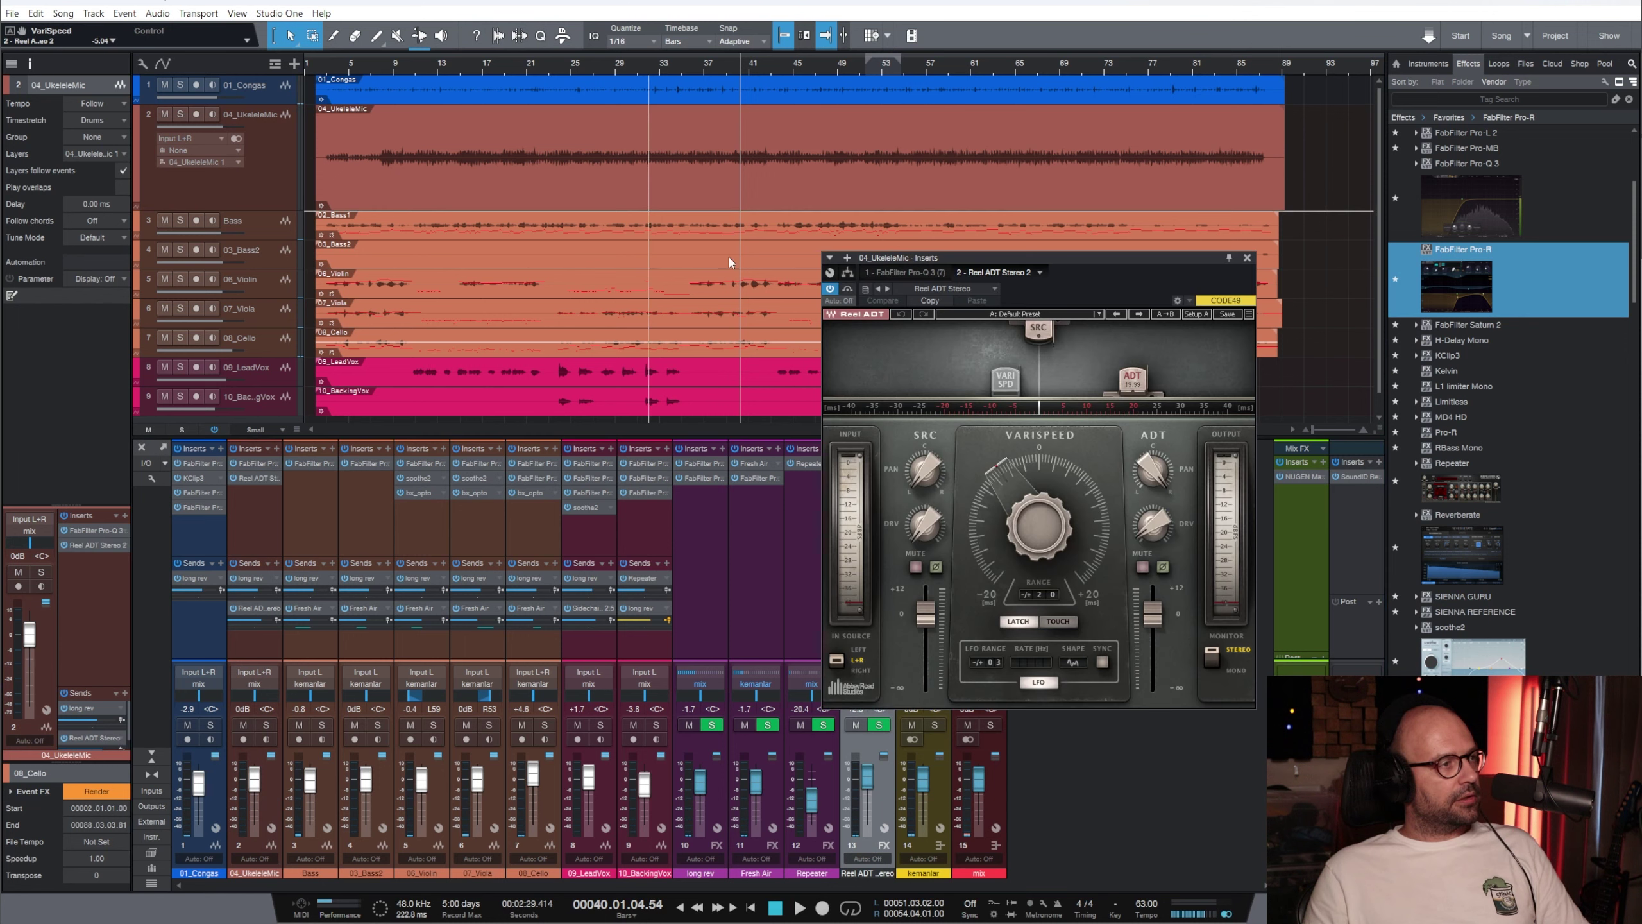
Move the ADT position in the ukulele's Reel ADT insert to about 16 ms and close its window
{"action": "left_click_drag", "start_coordinate": [1133, 381], "coordinate": [1116, 382]}
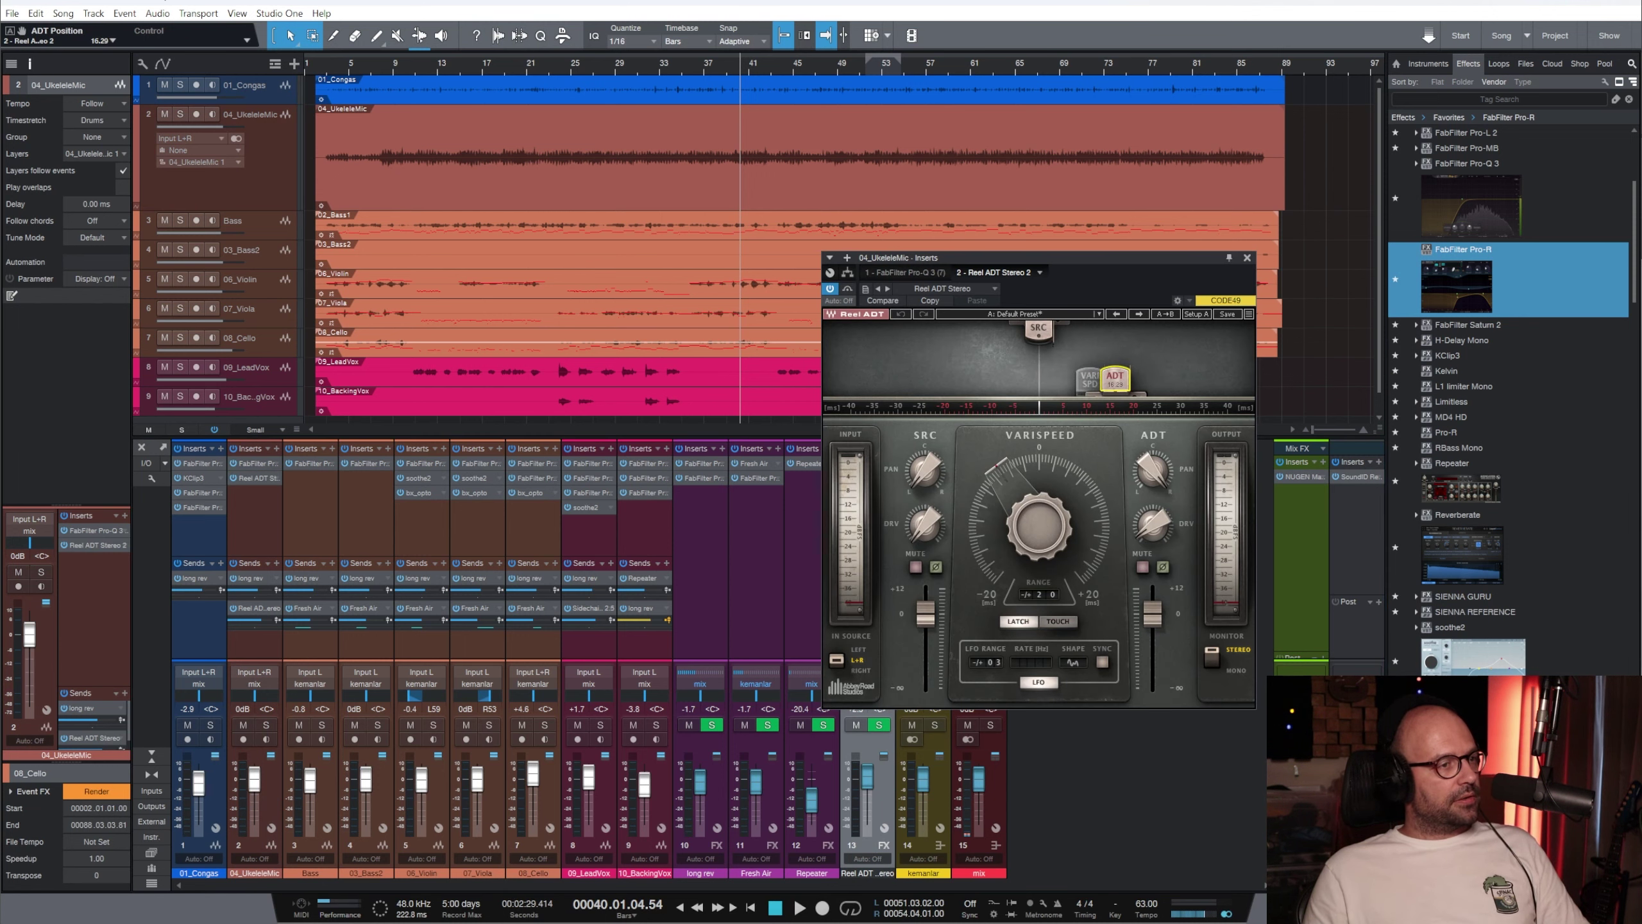
{"action": "left_click", "coordinate": [1247, 257]}
{"action": "left_click", "coordinate": [244, 521]}
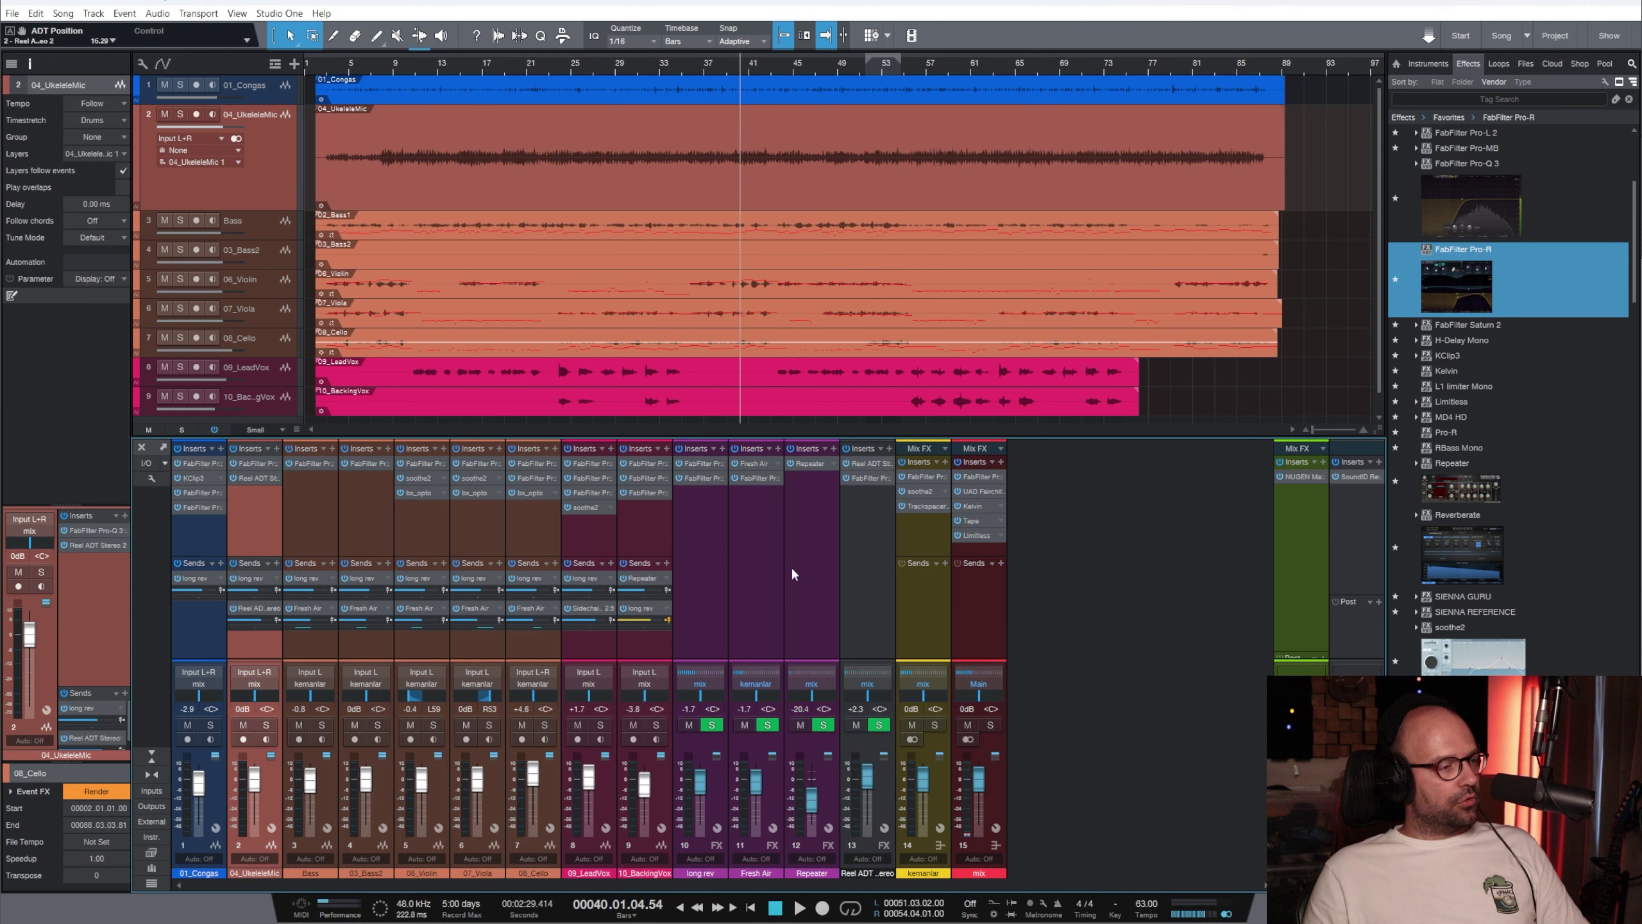
Audition the soloed 04_UkeleleMic from bar 37 with the Reel ADT channel at -9.0 dB, and bypass the ukulele's Reel ADT insert
{"action": "left_click", "coordinate": [266, 724]}
{"action": "key", "text": "space"}
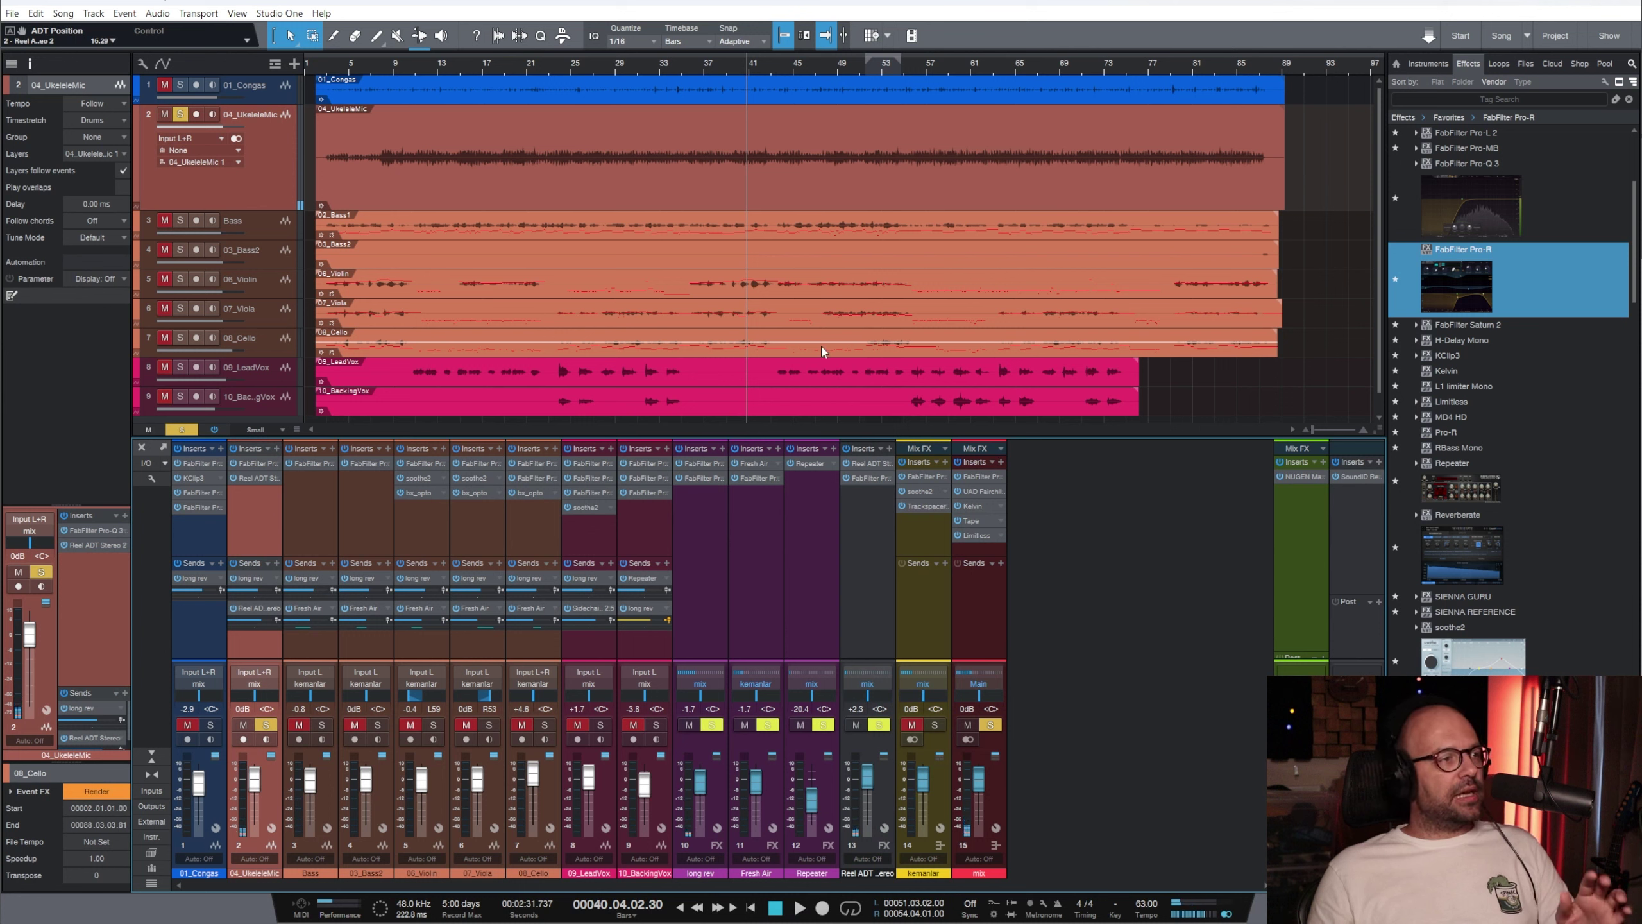
{"action": "left_click", "coordinate": [703, 70]}
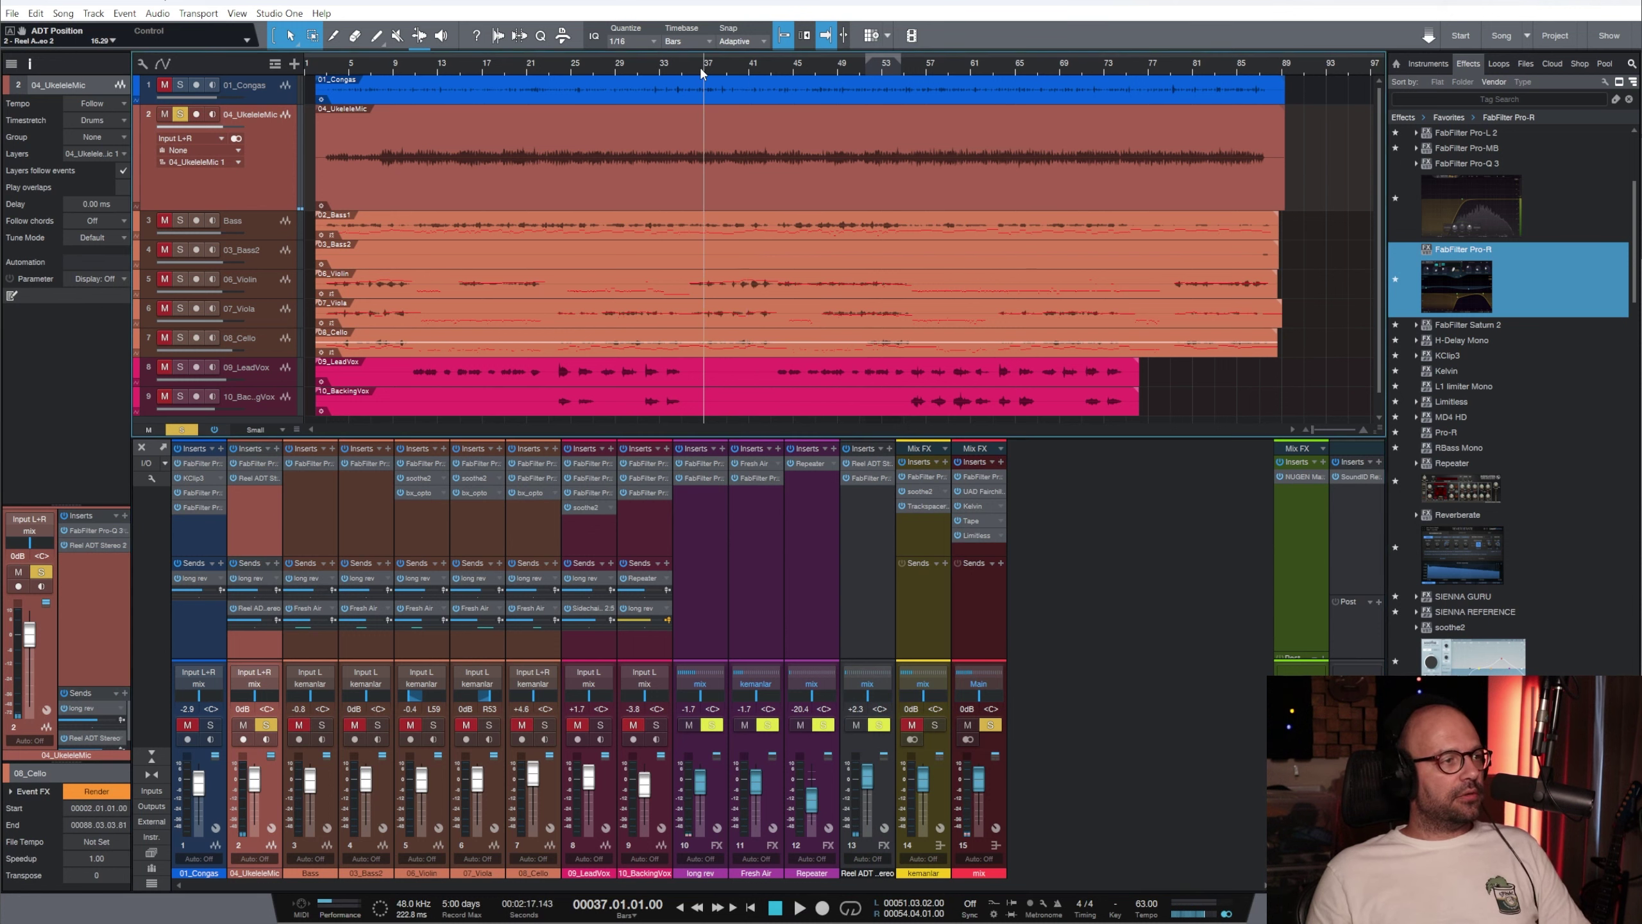
{"action": "key", "text": "space"}
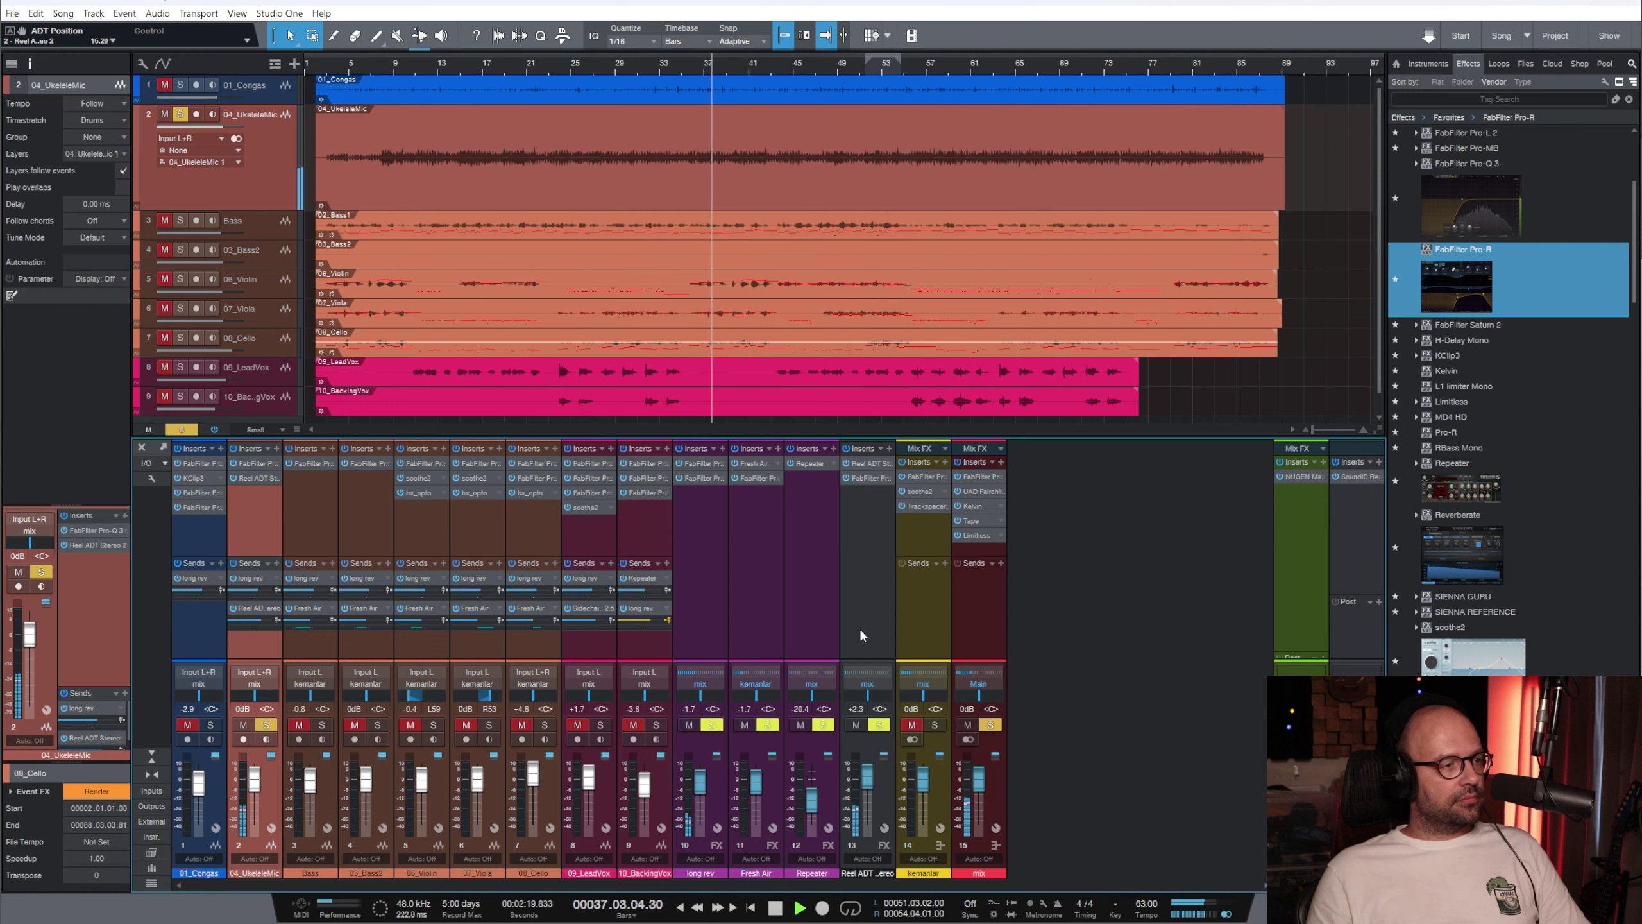
{"action": "left_click_drag", "start_coordinate": [867, 778], "coordinate": [869, 796]}
{"action": "left_click", "coordinate": [867, 544]}
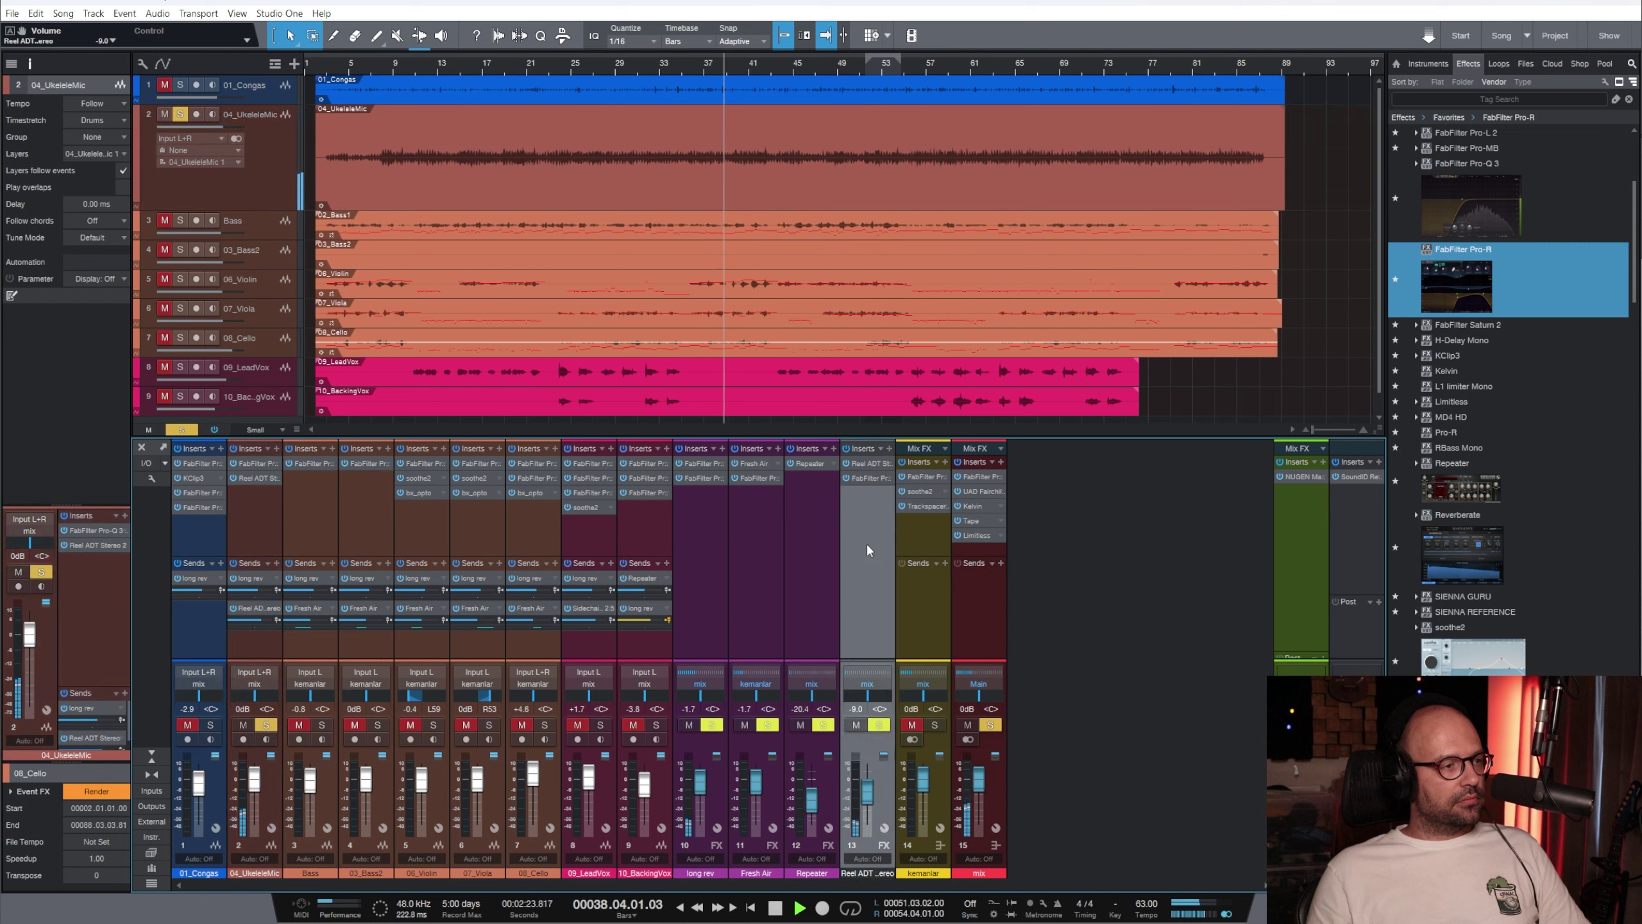
{"action": "key", "text": "space"}
{"action": "left_click", "coordinate": [254, 517]}
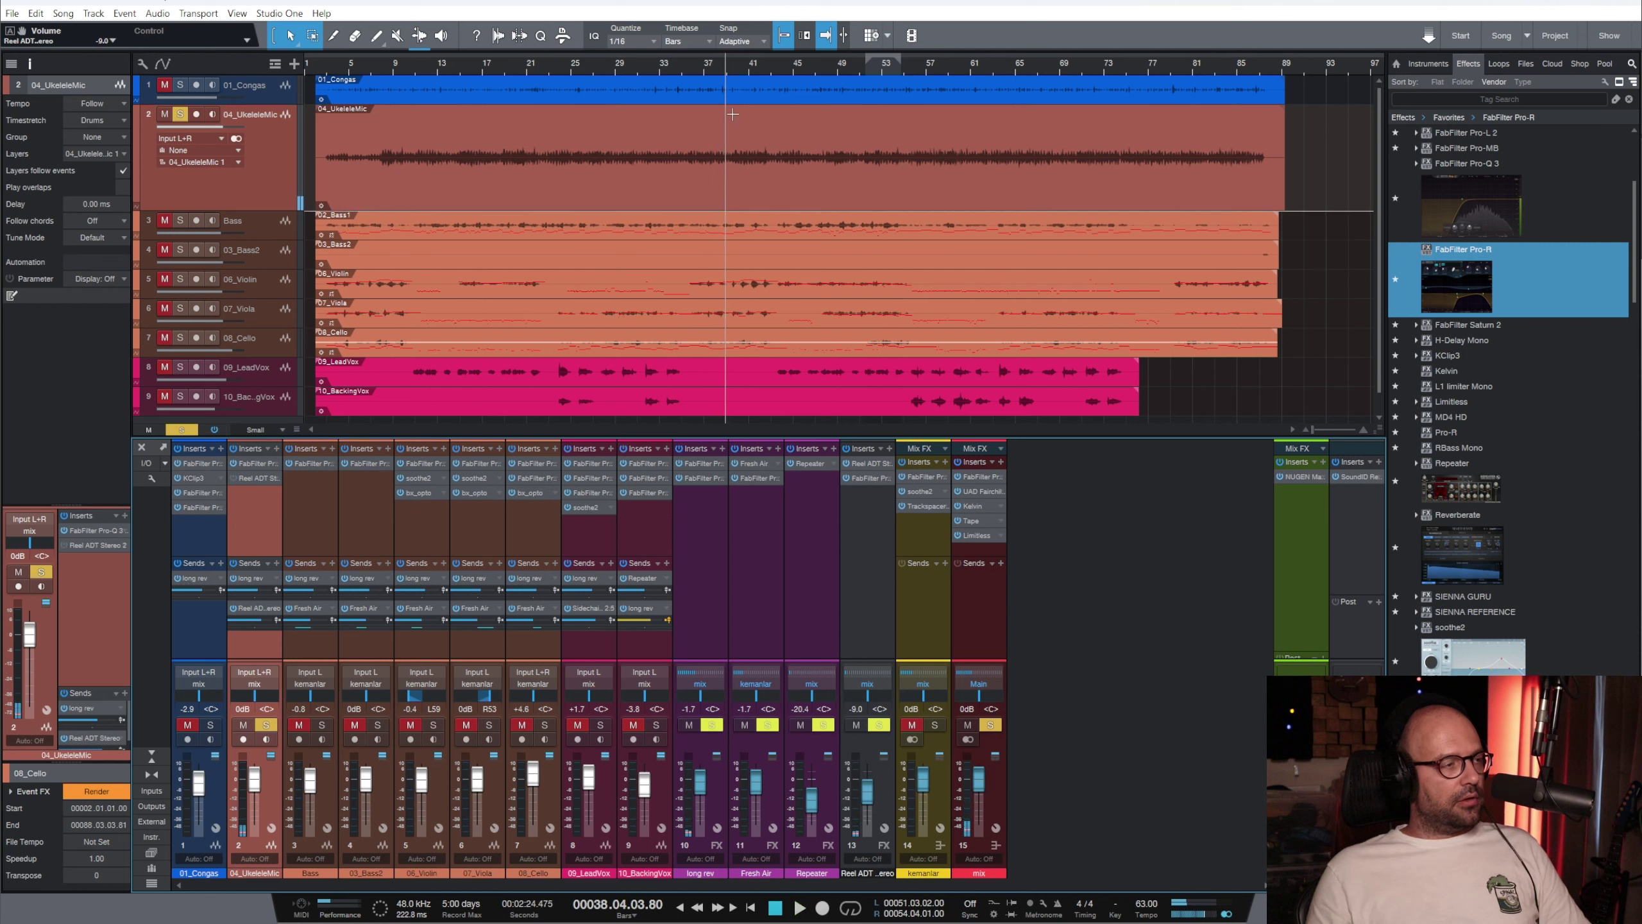
Set the Reel ADT effect channel to -3.3 dB by ear, stop playback and turn off the ukulele solo
{"action": "key", "text": "space"}
{"action": "left_click_drag", "start_coordinate": [868, 792], "coordinate": [867, 784]}
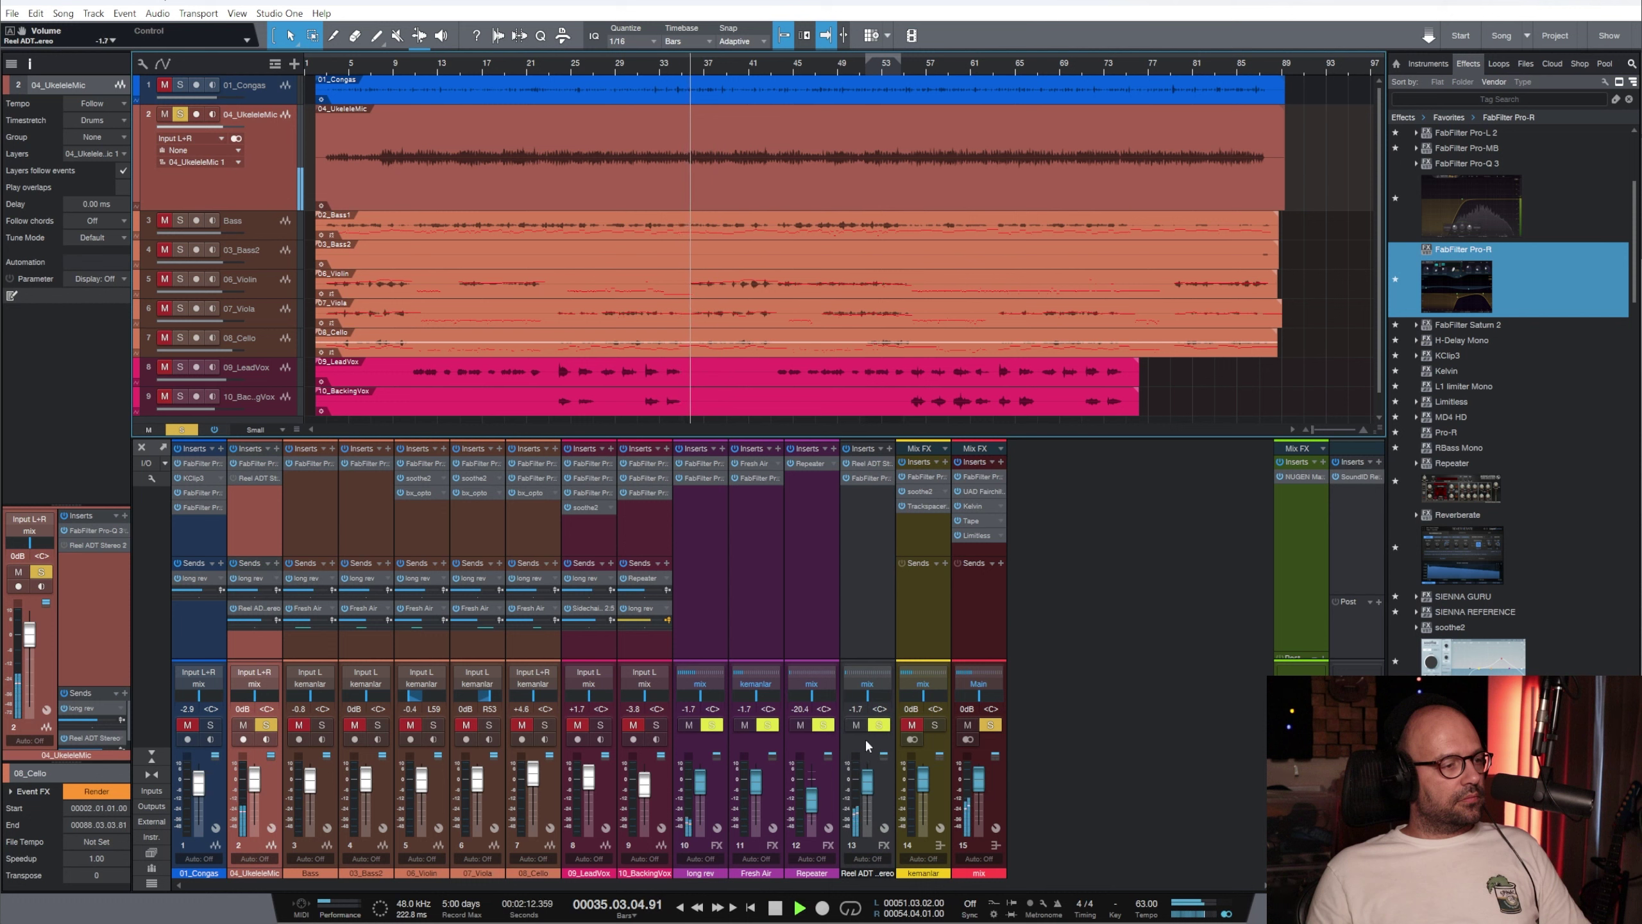
{"action": "left_click", "coordinate": [883, 514]}
{"action": "key", "text": "space"}
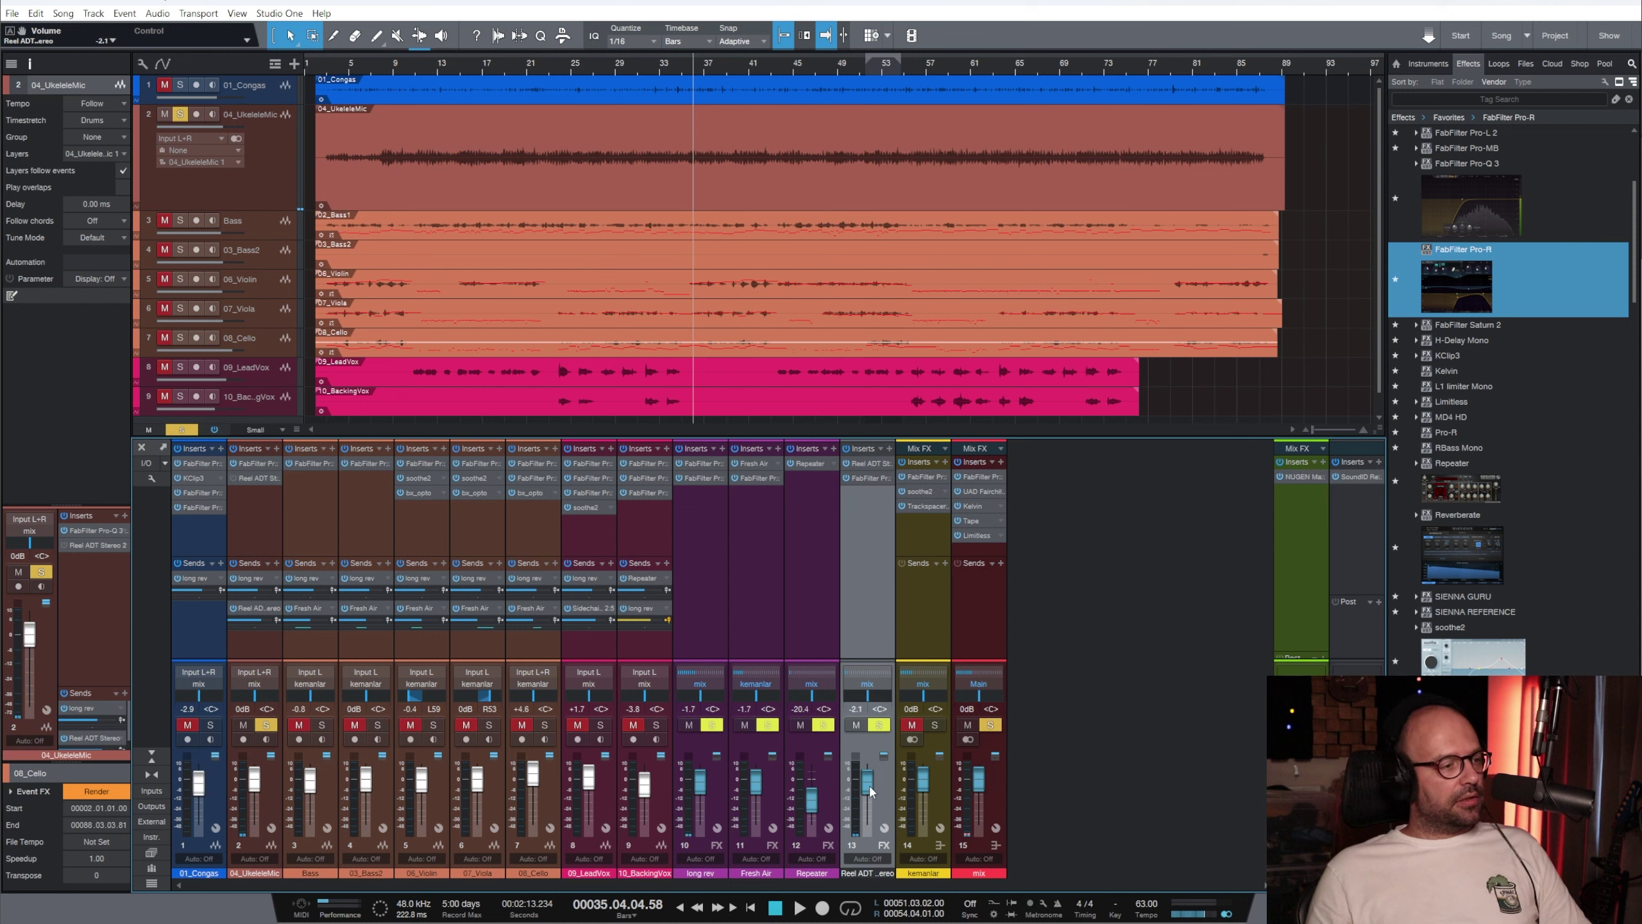
{"action": "left_click_drag", "start_coordinate": [867, 781], "coordinate": [869, 786]}
{"action": "left_click", "coordinate": [262, 725]}
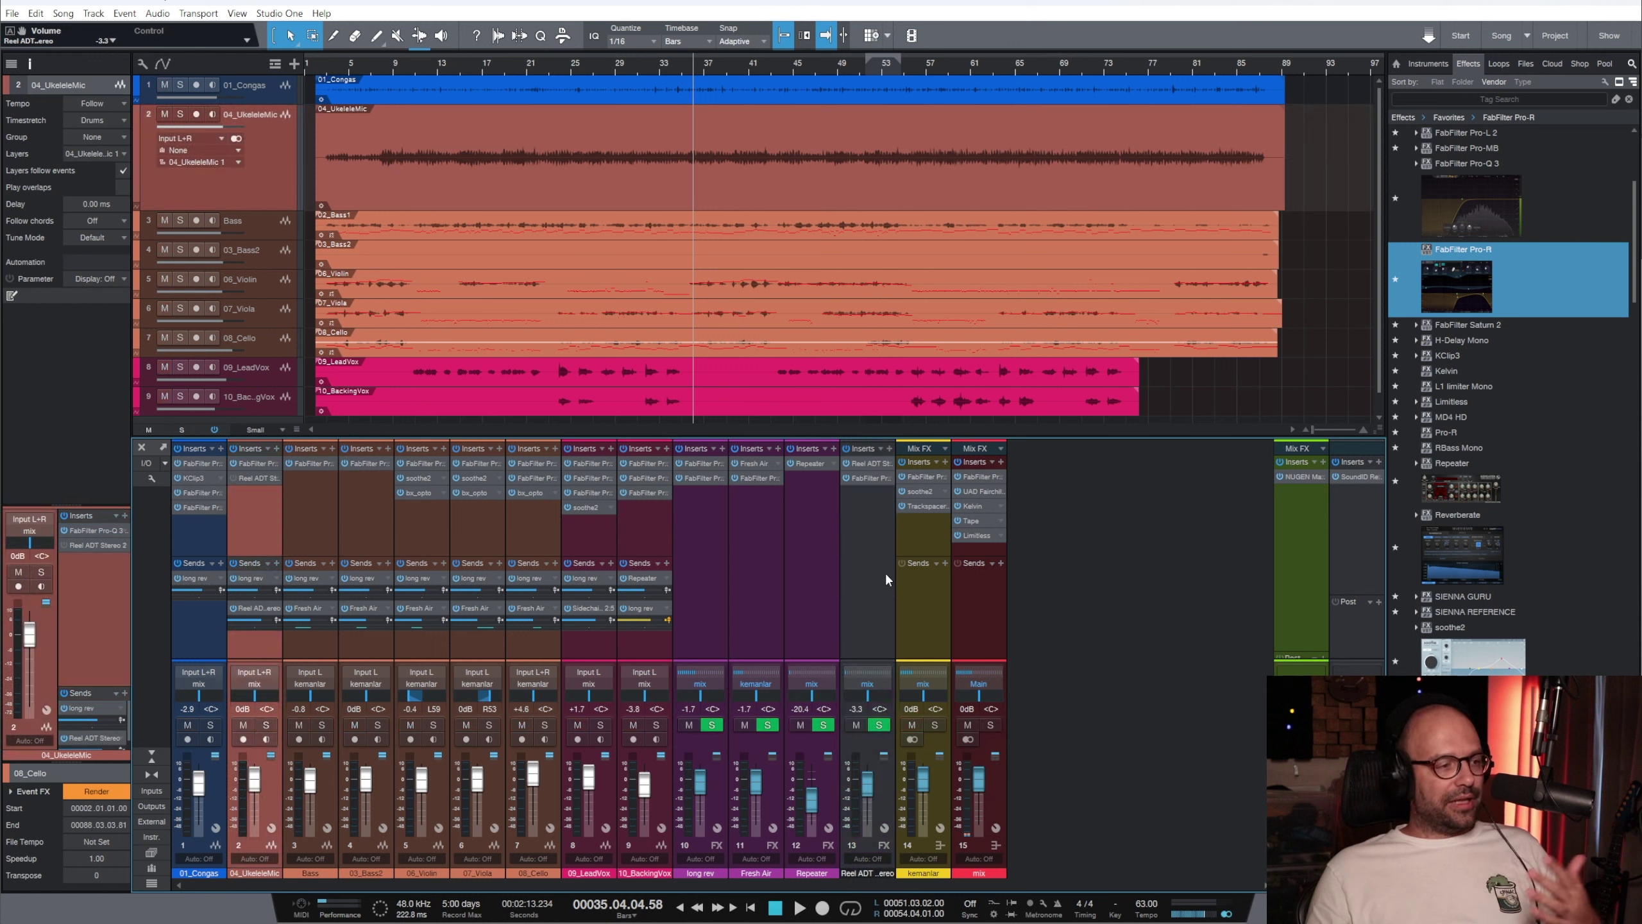
Play the full mix from bar 25, set the Reel ADT effect channel to -2.1 dB and stop playback
{"action": "left_click", "coordinate": [581, 72]}
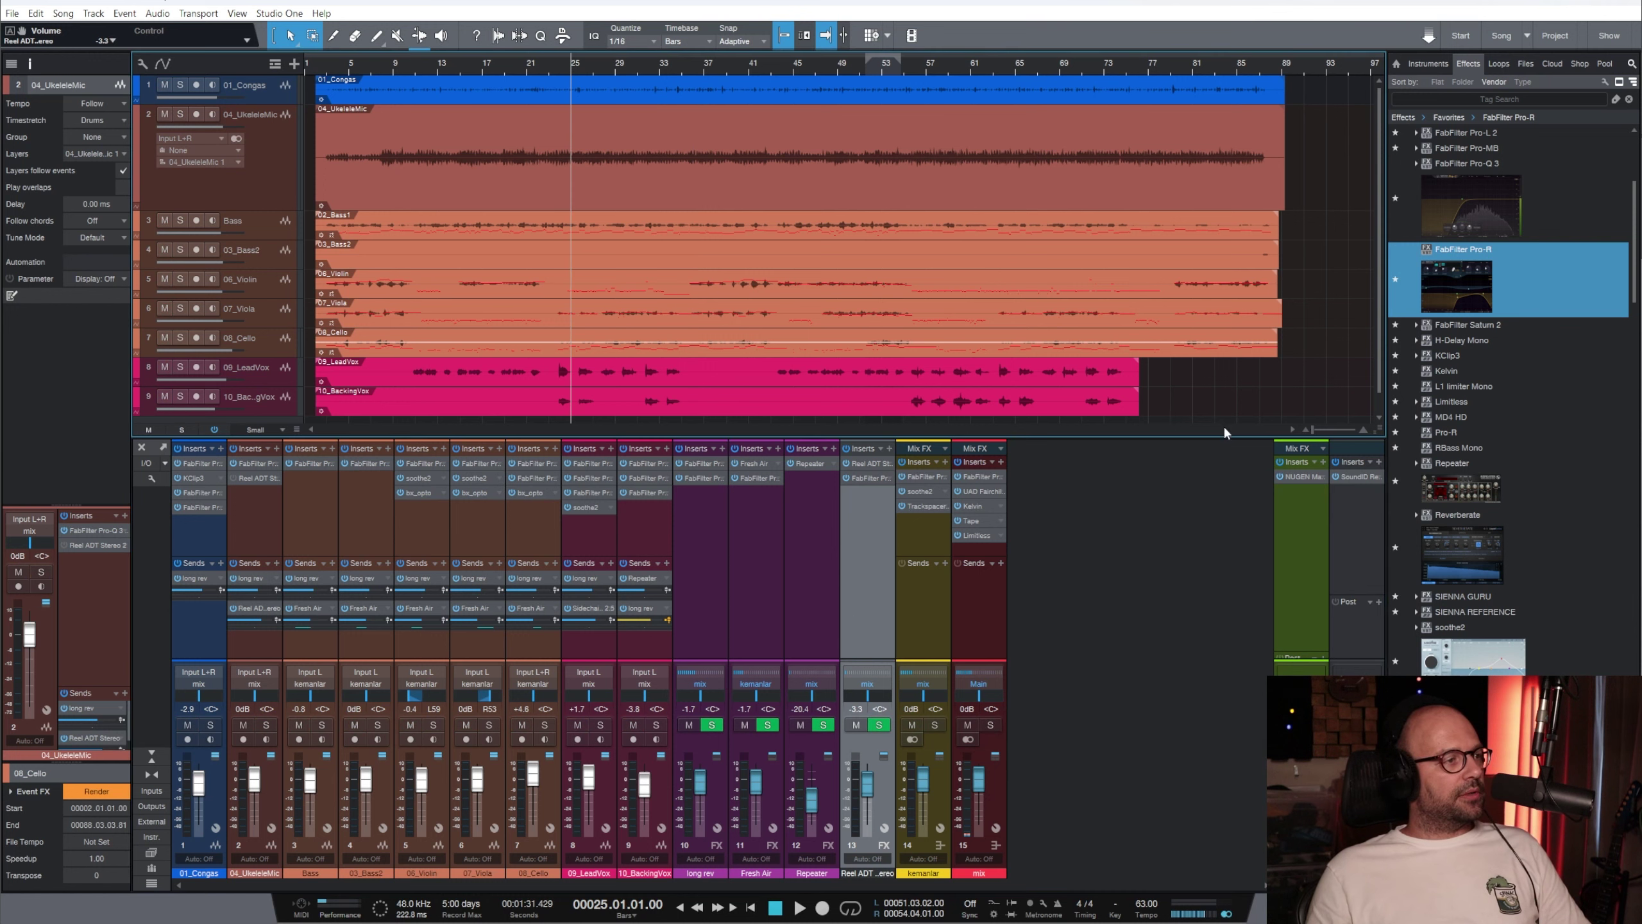
{"action": "key", "text": "space"}
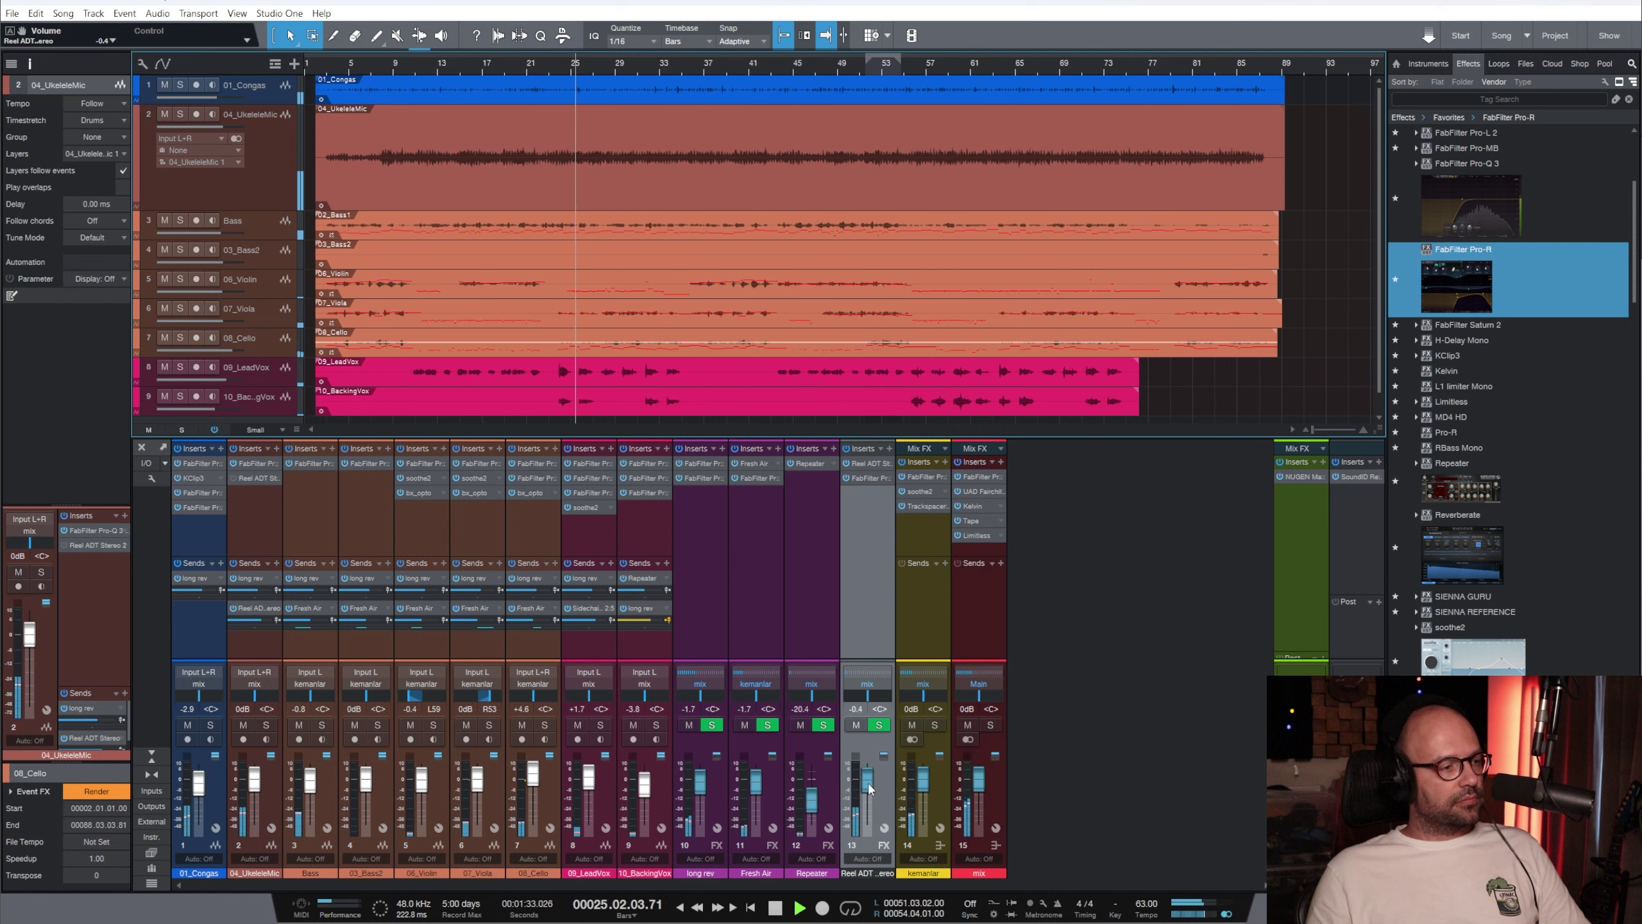
{"action": "left_click_drag", "start_coordinate": [869, 788], "coordinate": [868, 788]}
{"action": "left_click", "coordinate": [579, 553]}
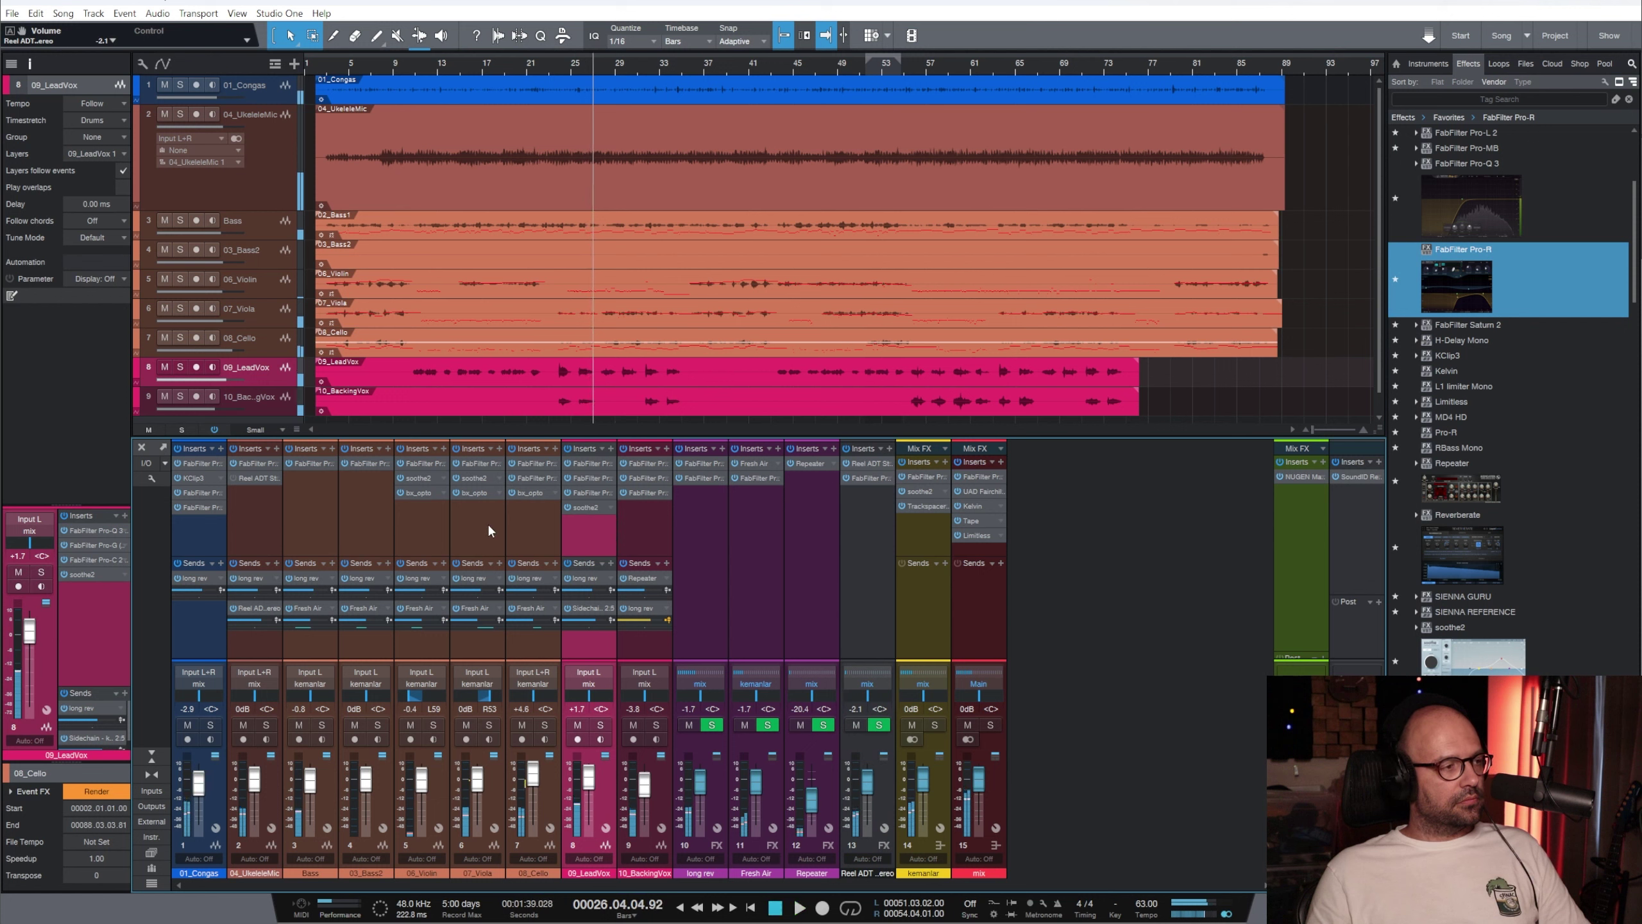
{"action": "key", "text": "space"}
Copy bx_opto from 07_Viola to the 09_LeadVox inserts and set its Peak Reduction to 45
{"action": "left_click_drag", "start_coordinate": [470, 493], "coordinate": [585, 555]}
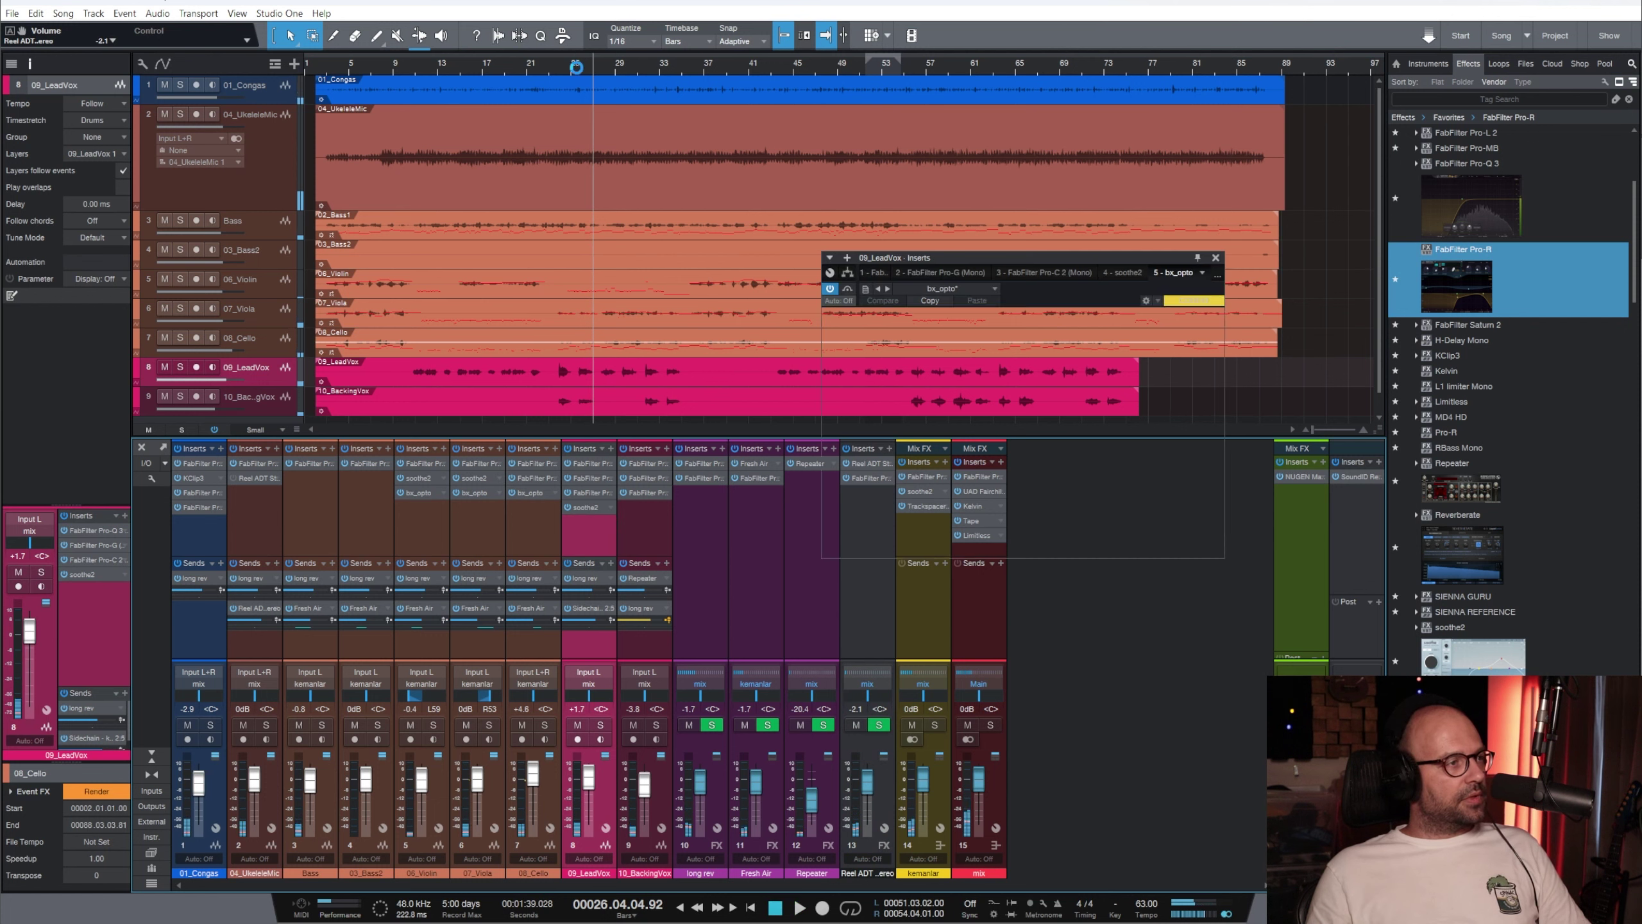
{"action": "left_click", "coordinate": [572, 67]}
{"action": "left_click_drag", "start_coordinate": [882, 400], "coordinate": [880, 414]}
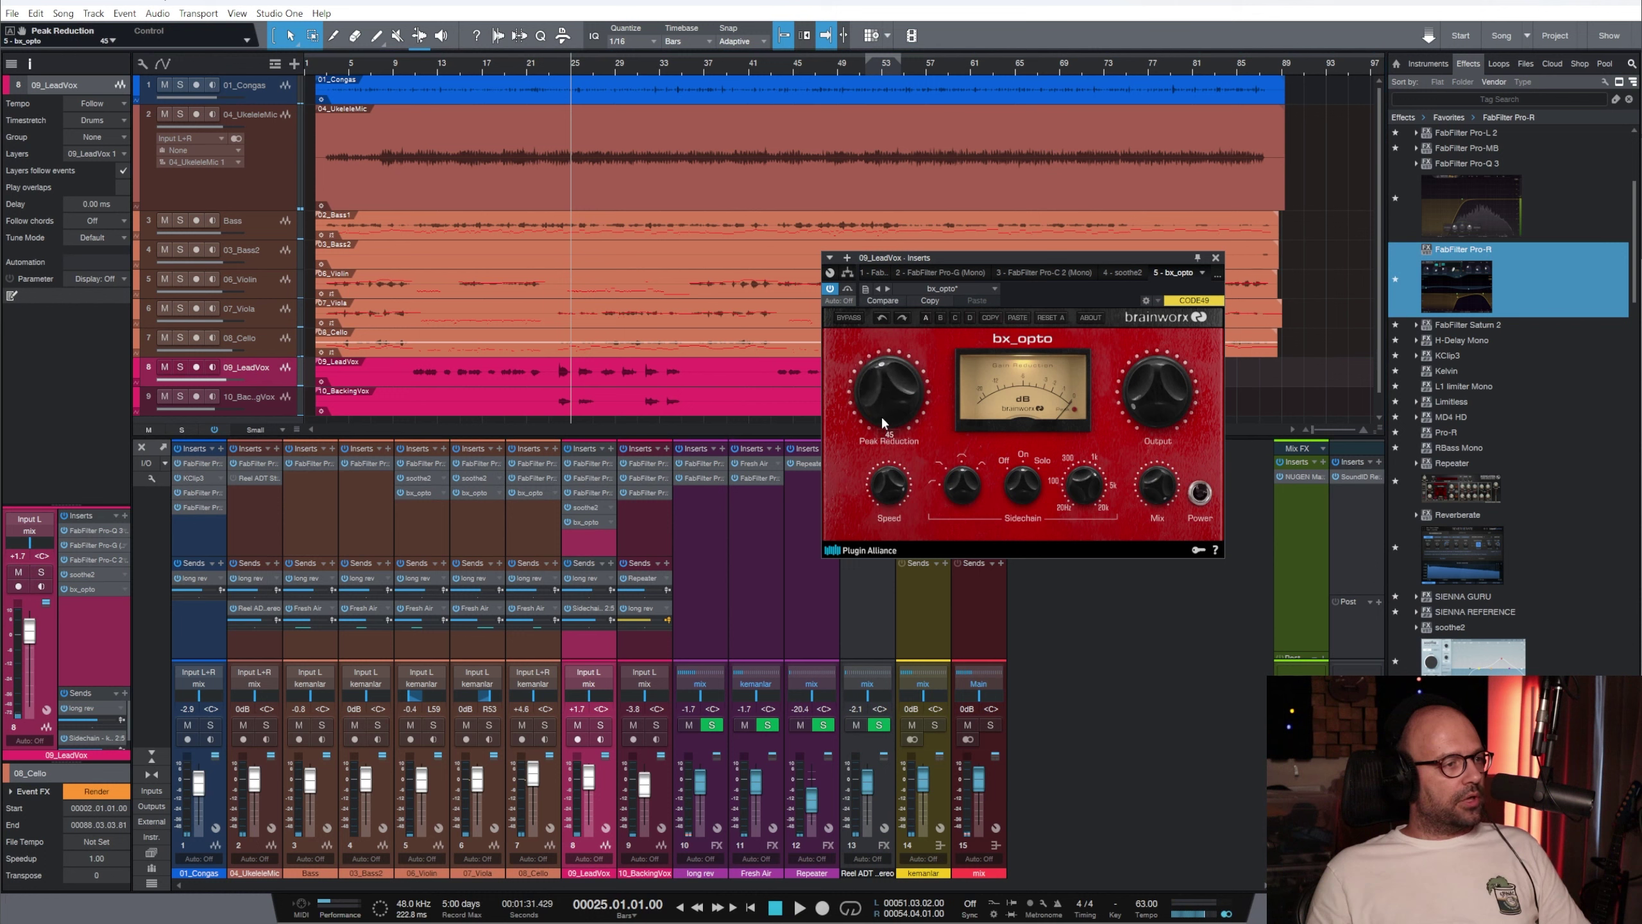
Set the lead vocal bx_opto's sidechain filter to BP narrow and its Peak Reduction to 50 while replaying the vocal passage
{"action": "key", "text": "space"}
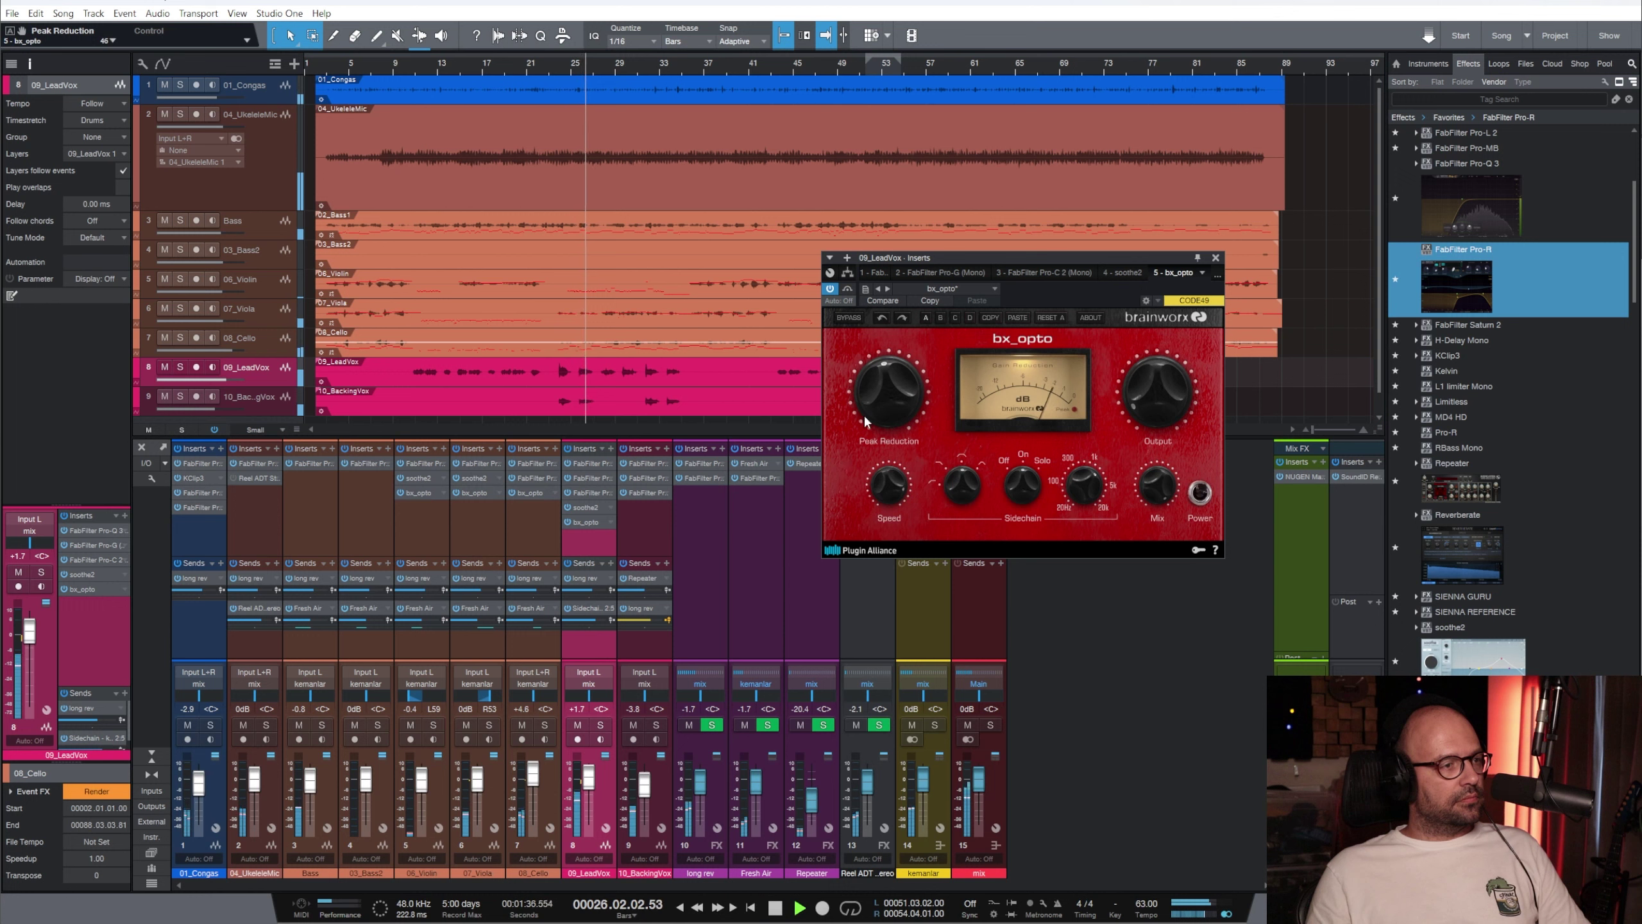
{"action": "left_click_drag", "start_coordinate": [866, 419], "coordinate": [867, 410]}
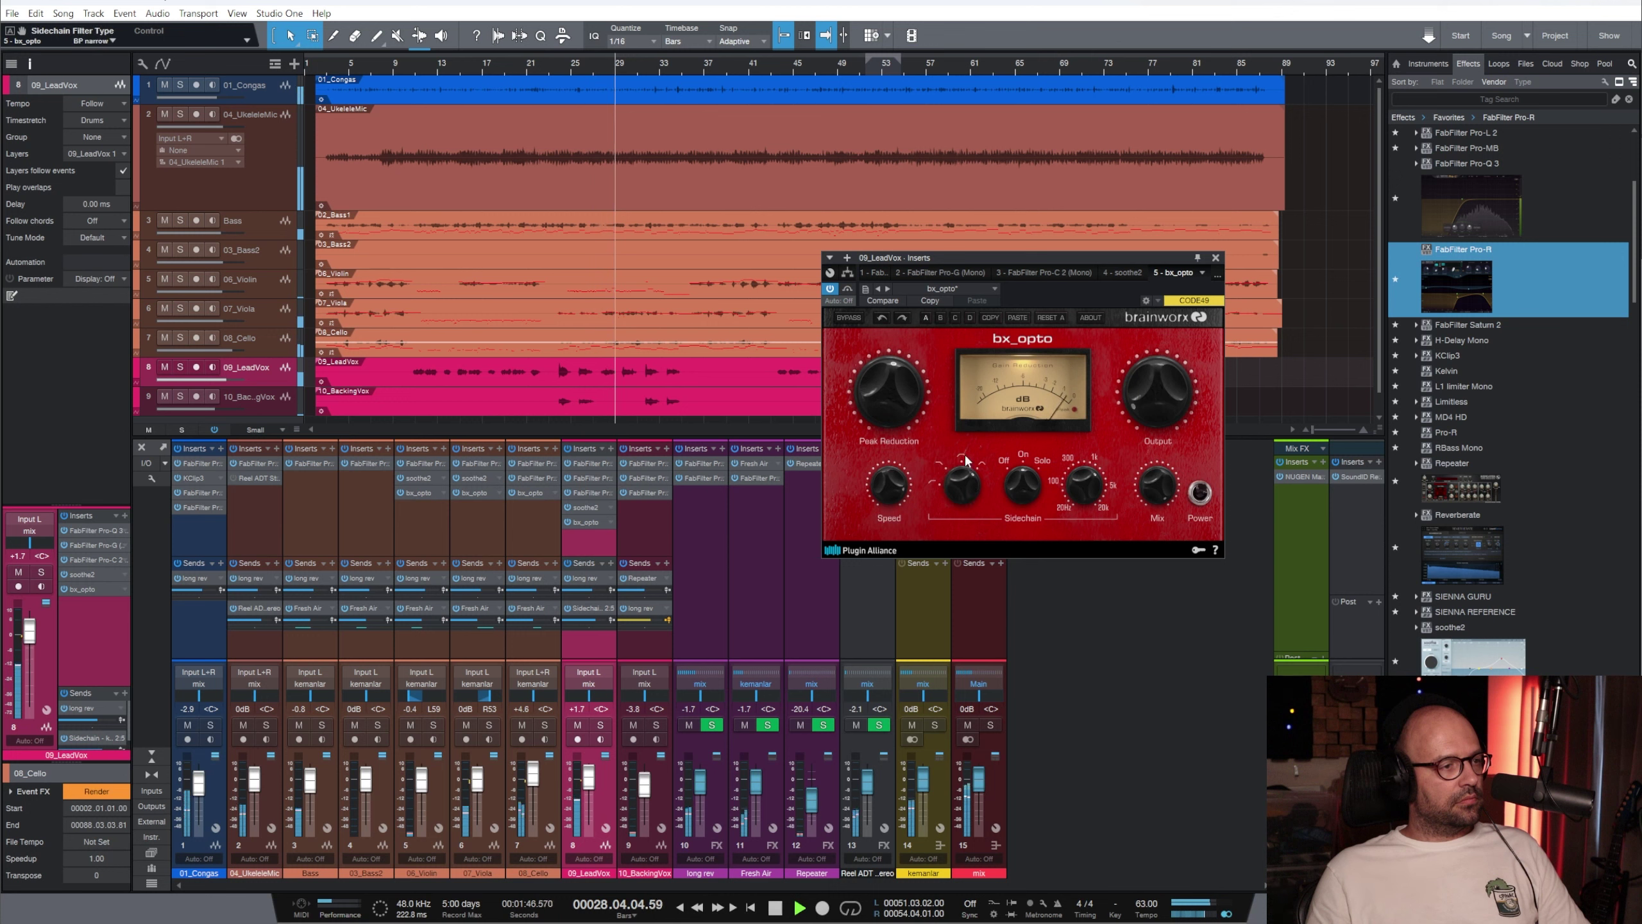
{"action": "left_click", "coordinate": [555, 62]}
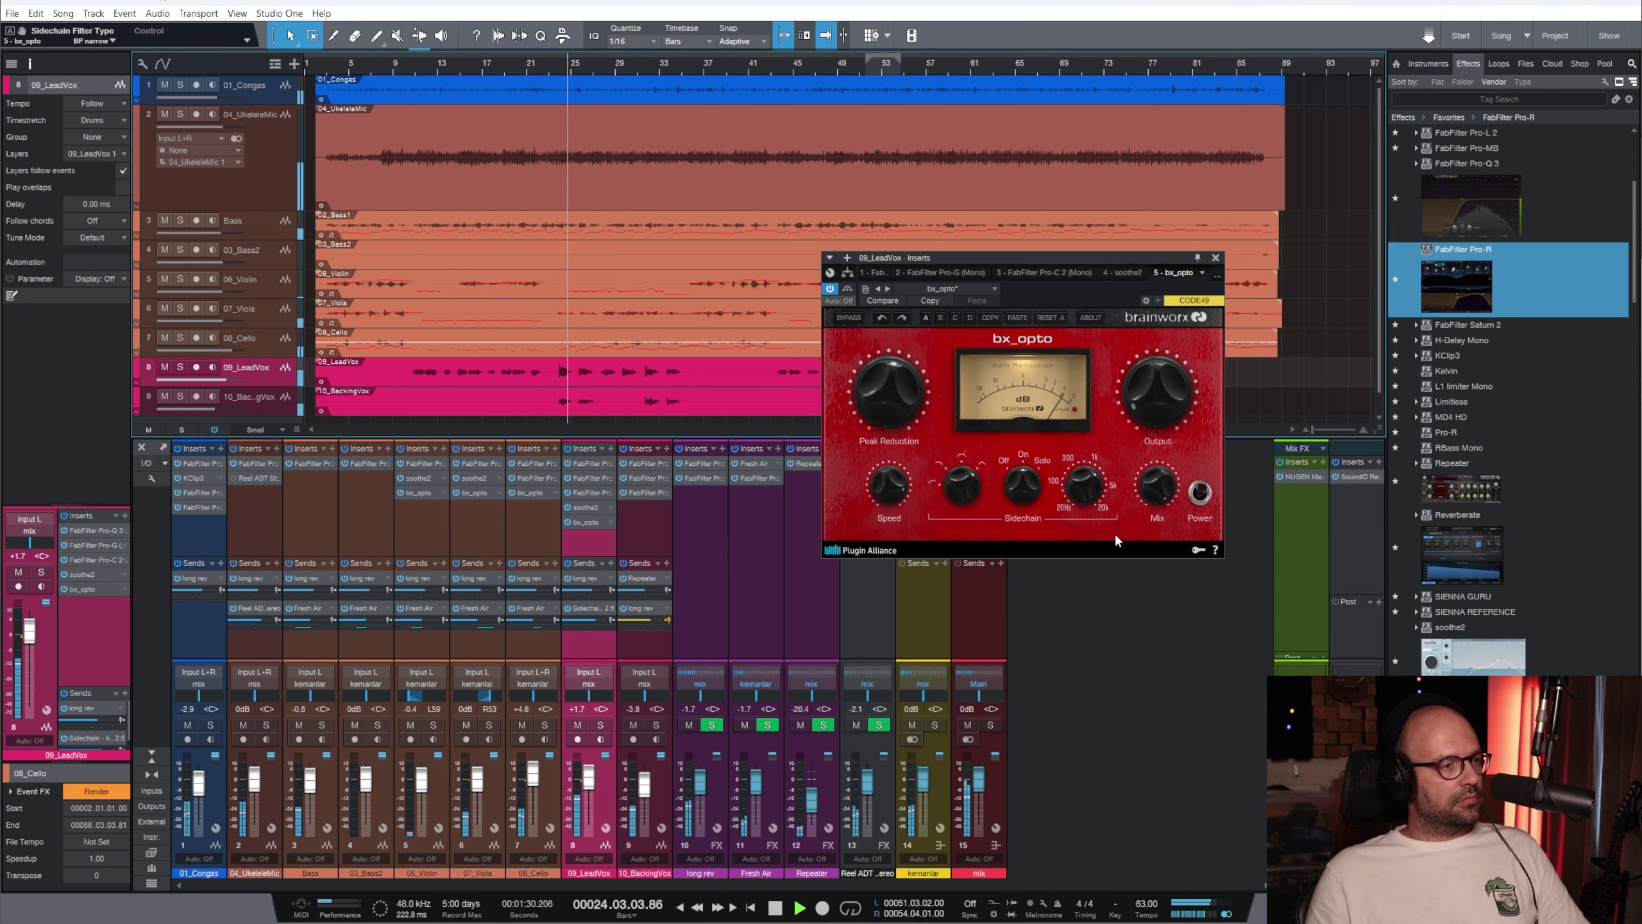
{"action": "left_click", "coordinate": [467, 63]}
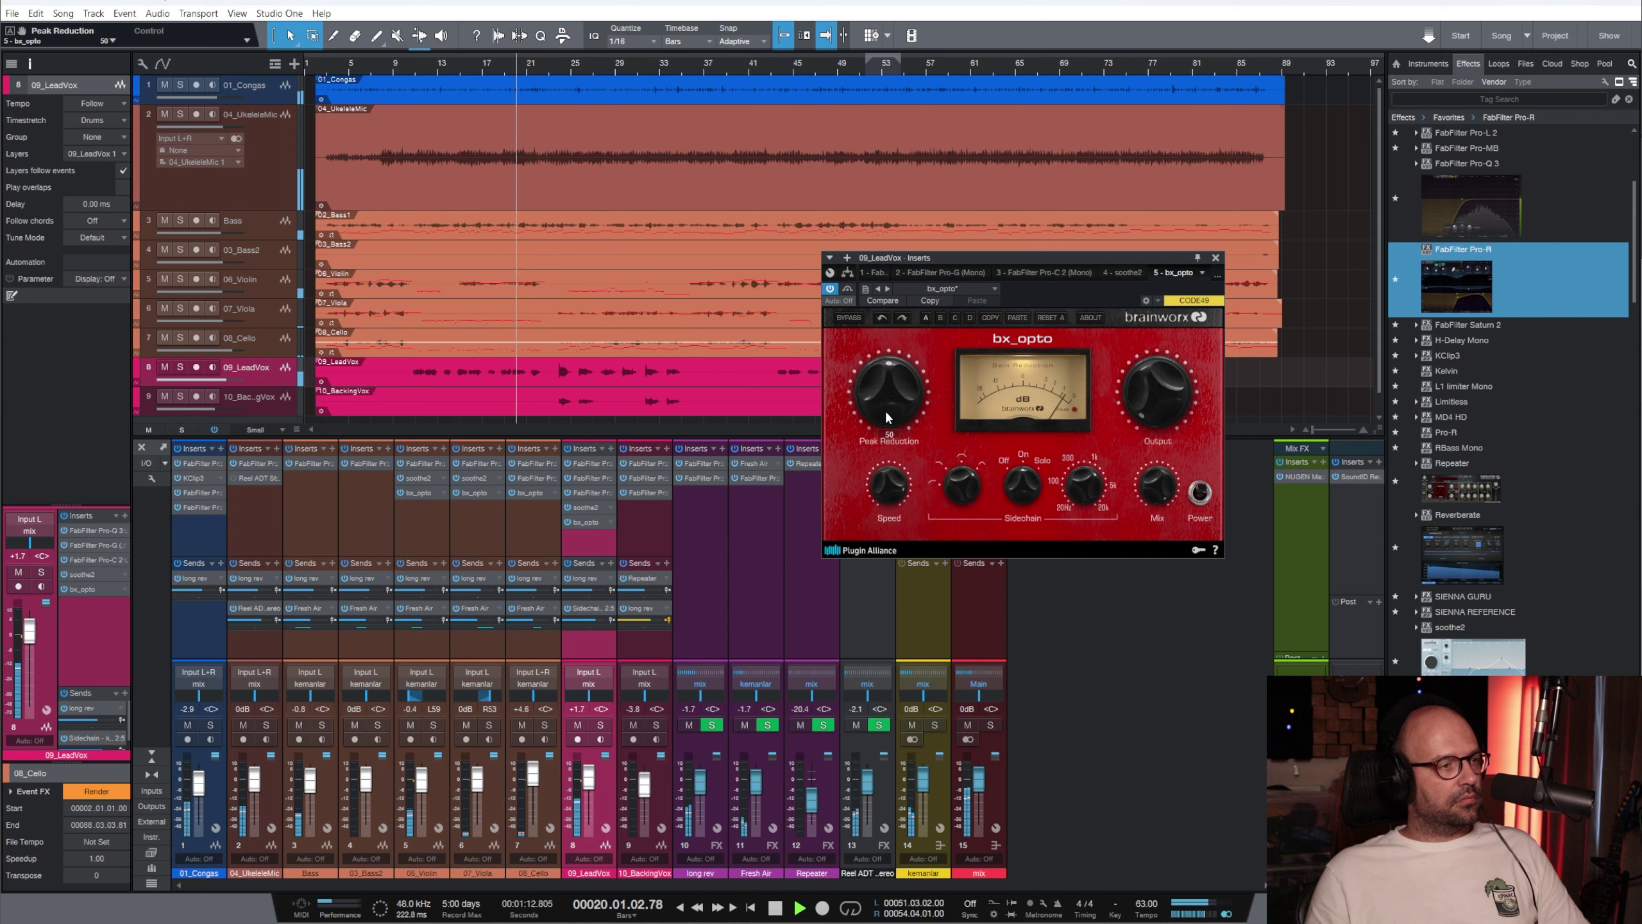
Adjust bx_opto's speed, set its sidechain frequency to 1758 Hz, stop playback and close the plug-in window
{"action": "left_click_drag", "start_coordinate": [891, 488], "coordinate": [892, 496]}
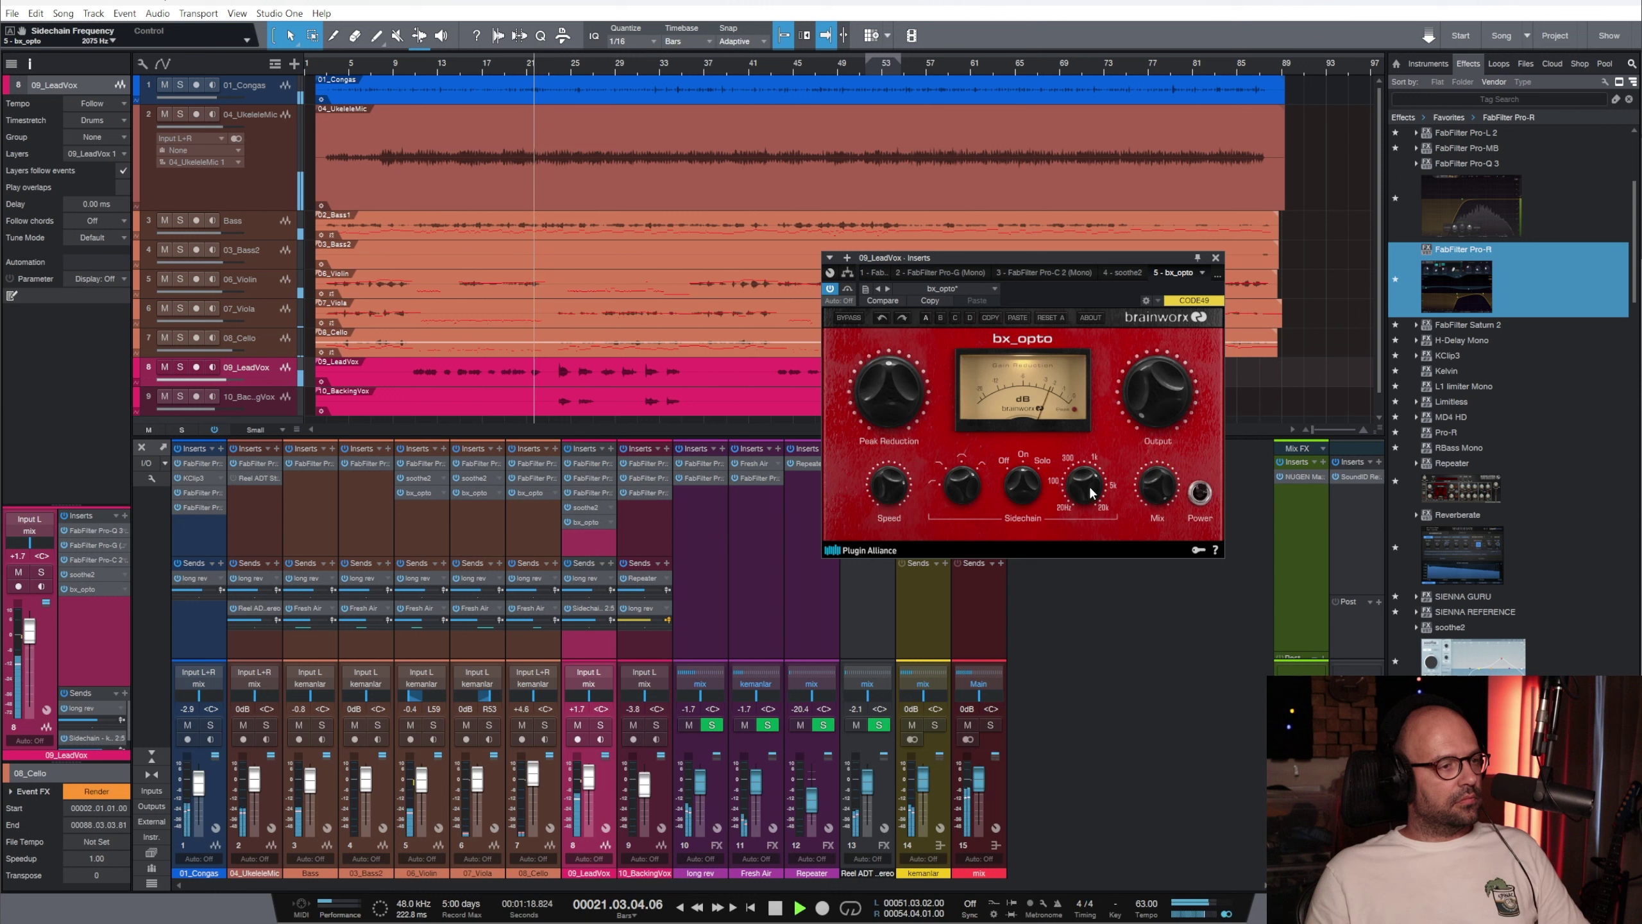
{"action": "left_click_drag", "start_coordinate": [1089, 495], "coordinate": [1095, 486]}
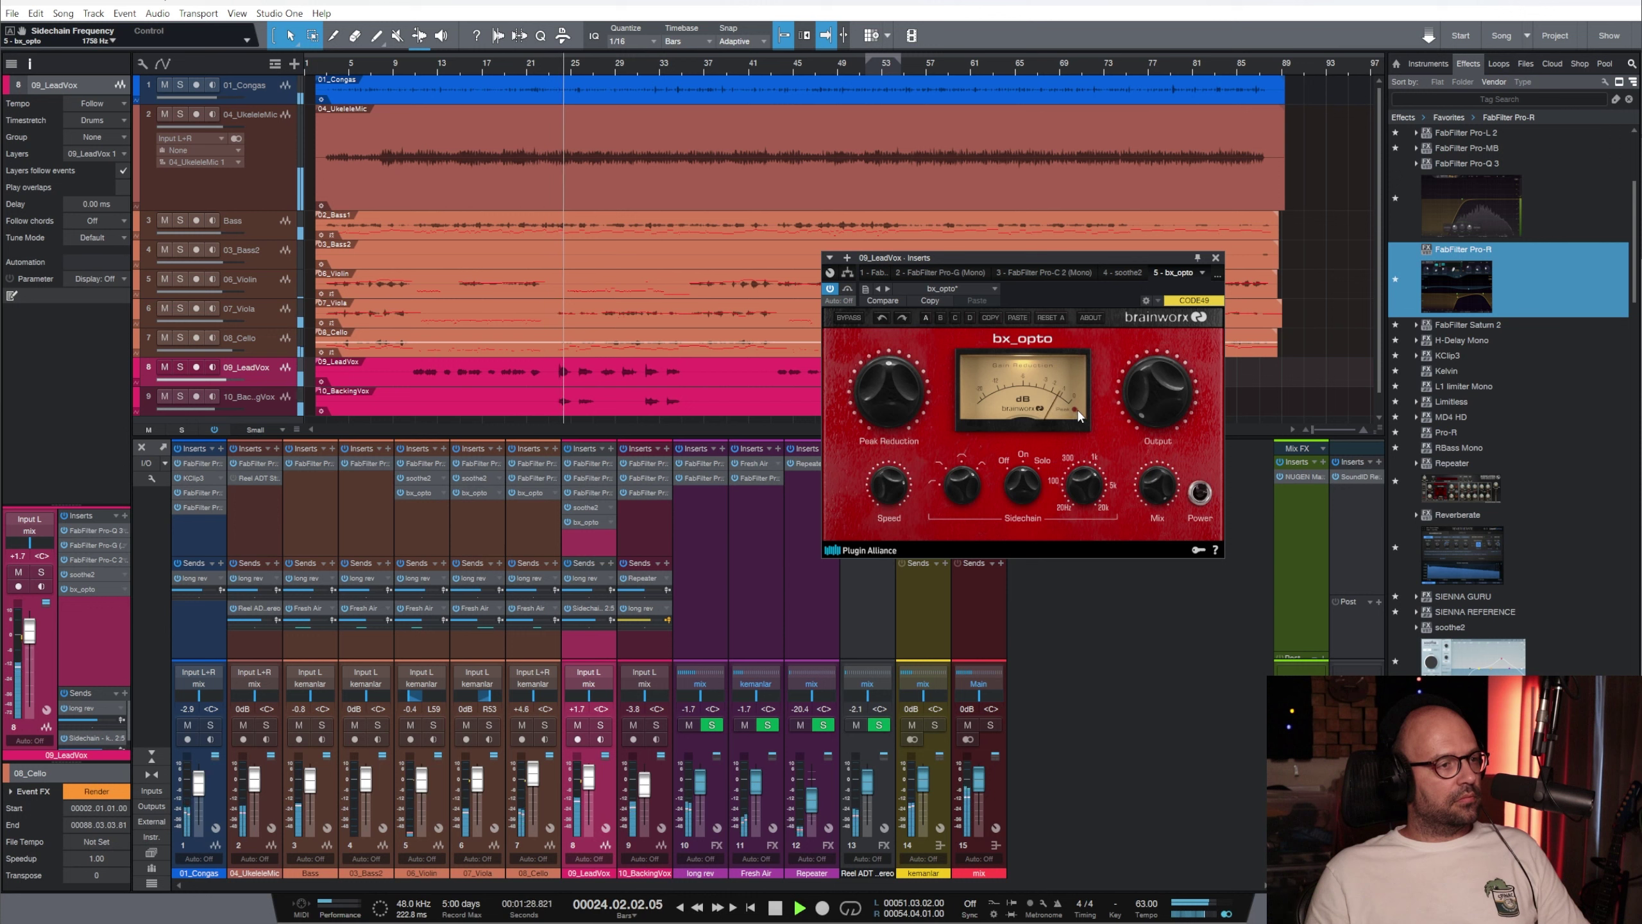
{"action": "left_click", "coordinate": [1216, 257]}
{"action": "key", "text": "space"}
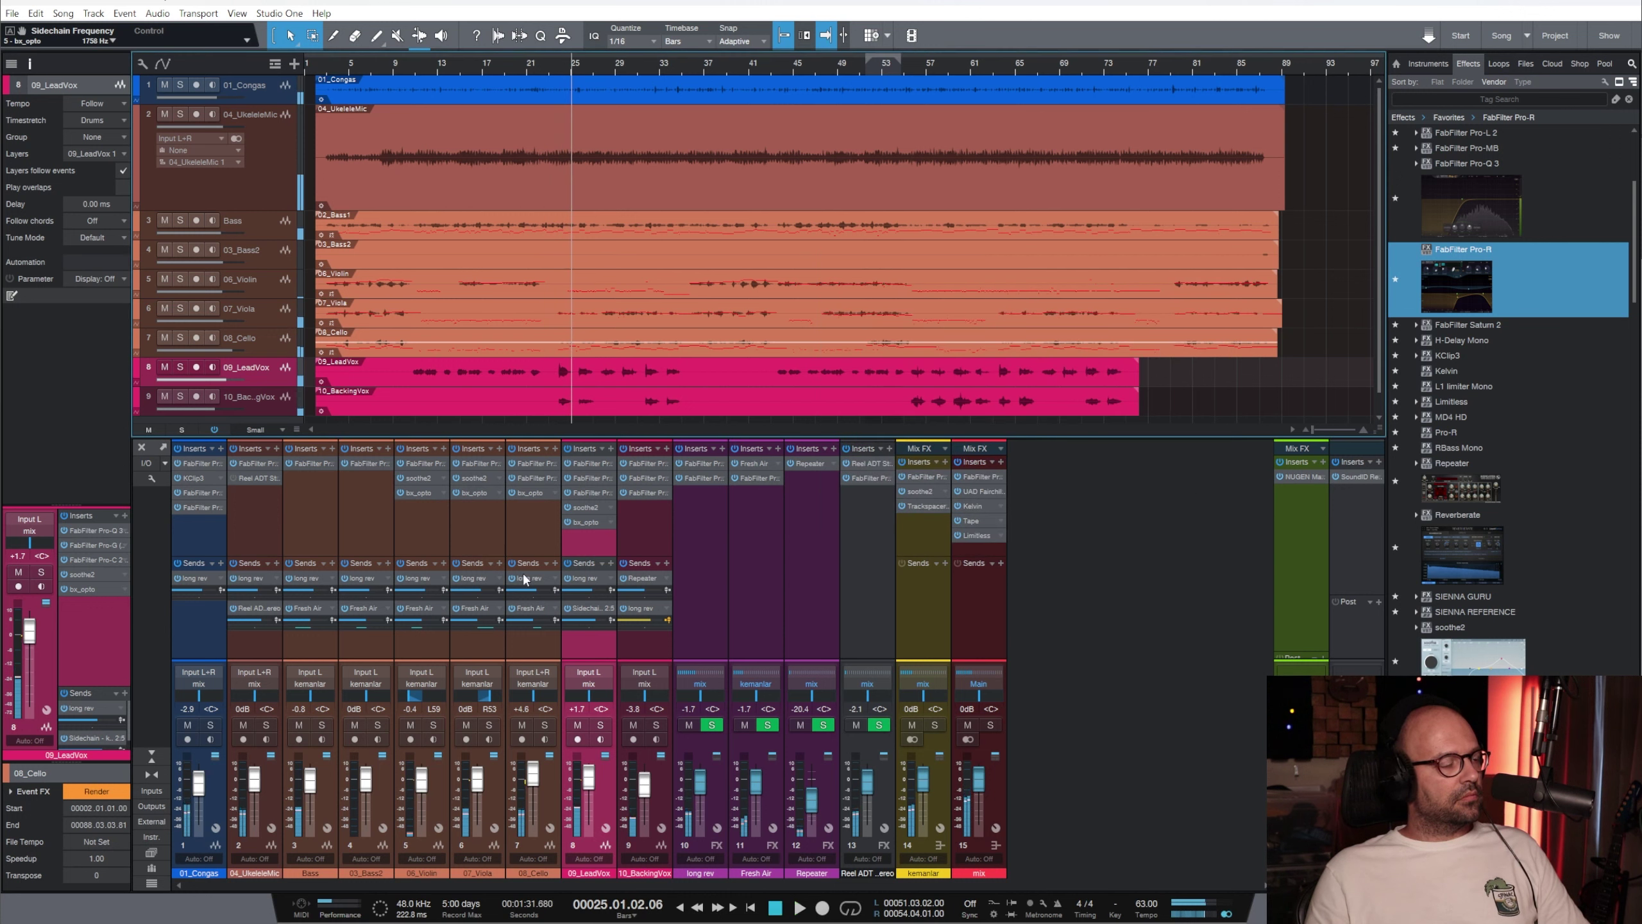
{"action": "left_click", "coordinate": [580, 523]}
{"action": "left_click", "coordinate": [1215, 257]}
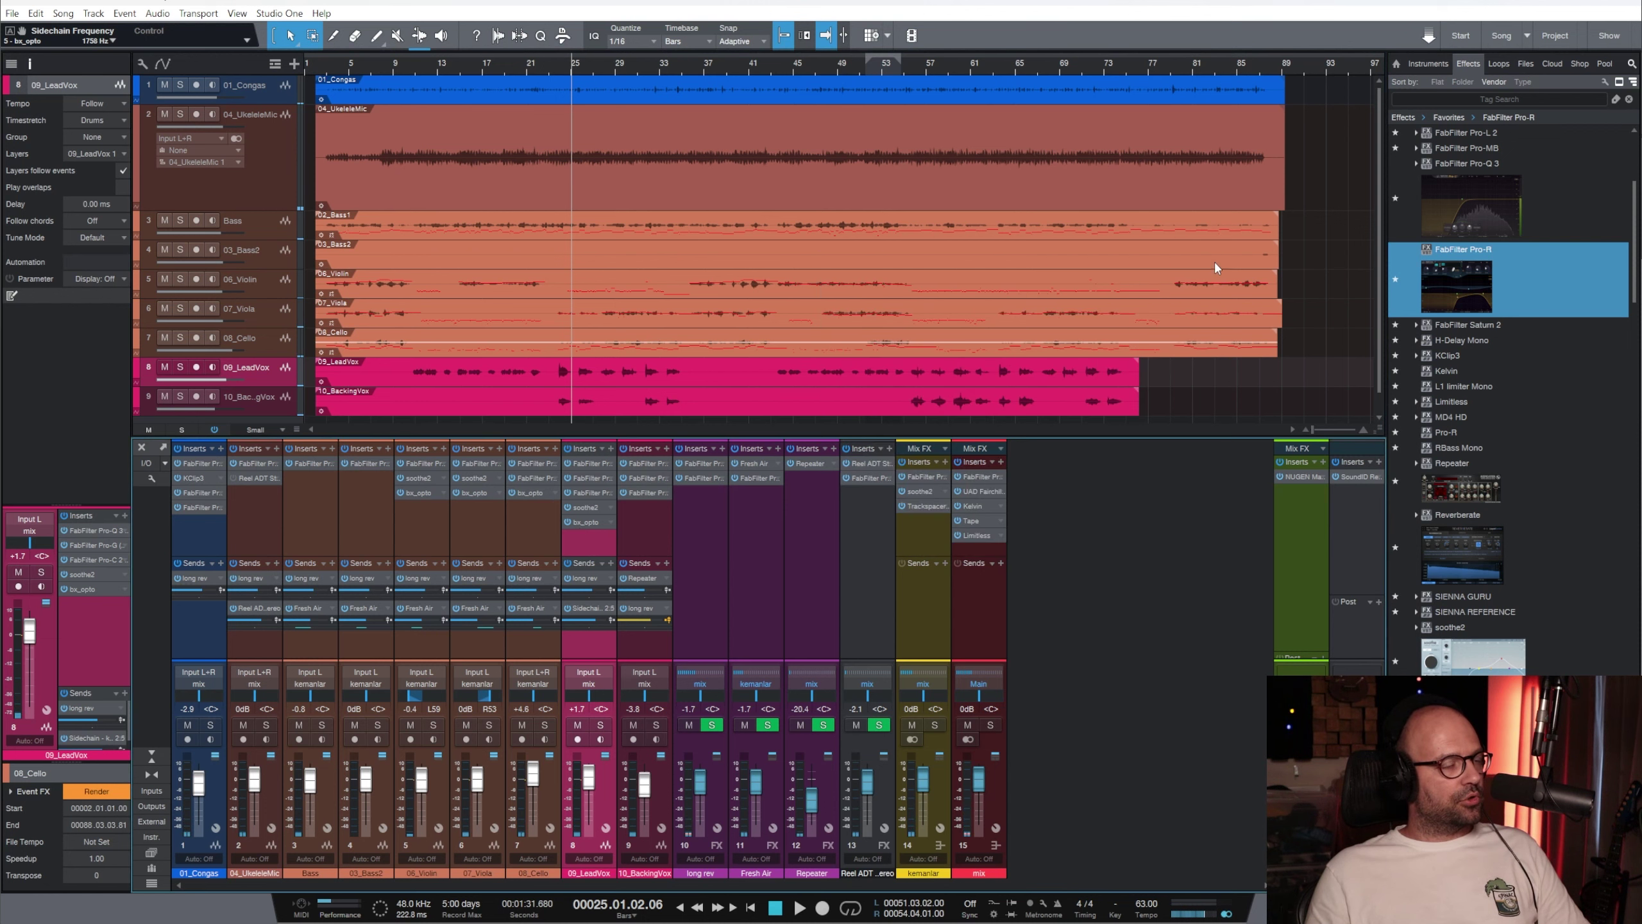
Place the playback cursor at bar 24, where the lead vocal phrase begins
{"action": "key", "text": "e"}
{"action": "key", "text": "e"}
{"action": "left_click", "coordinate": [529, 66]}
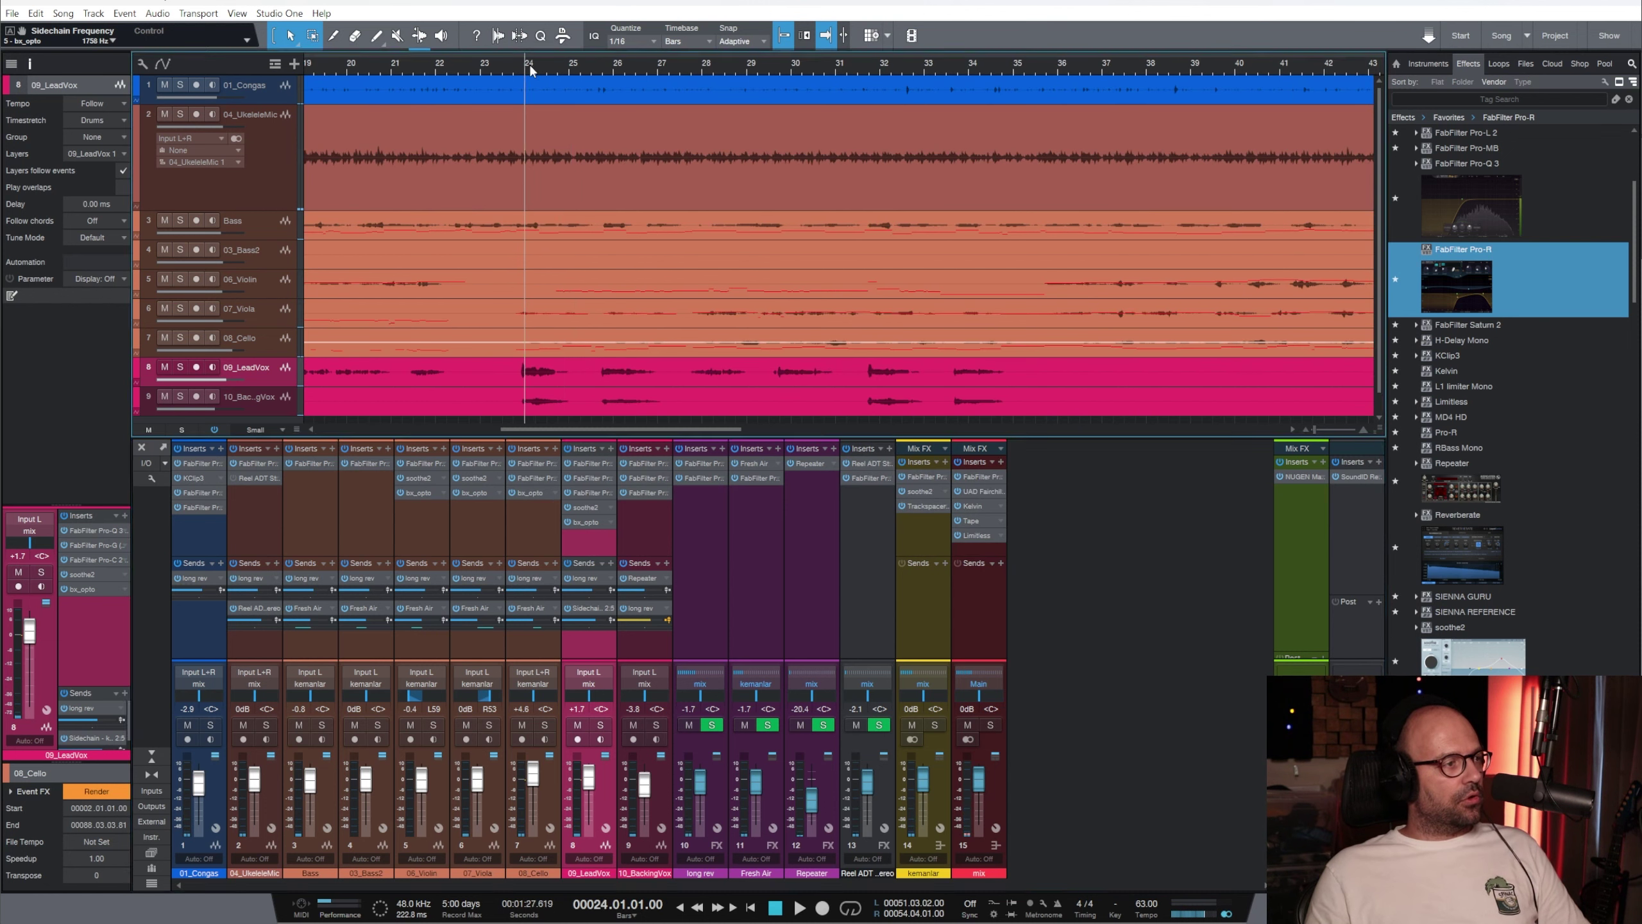
{"action": "key", "text": "w"}
{"action": "key", "text": "w"}
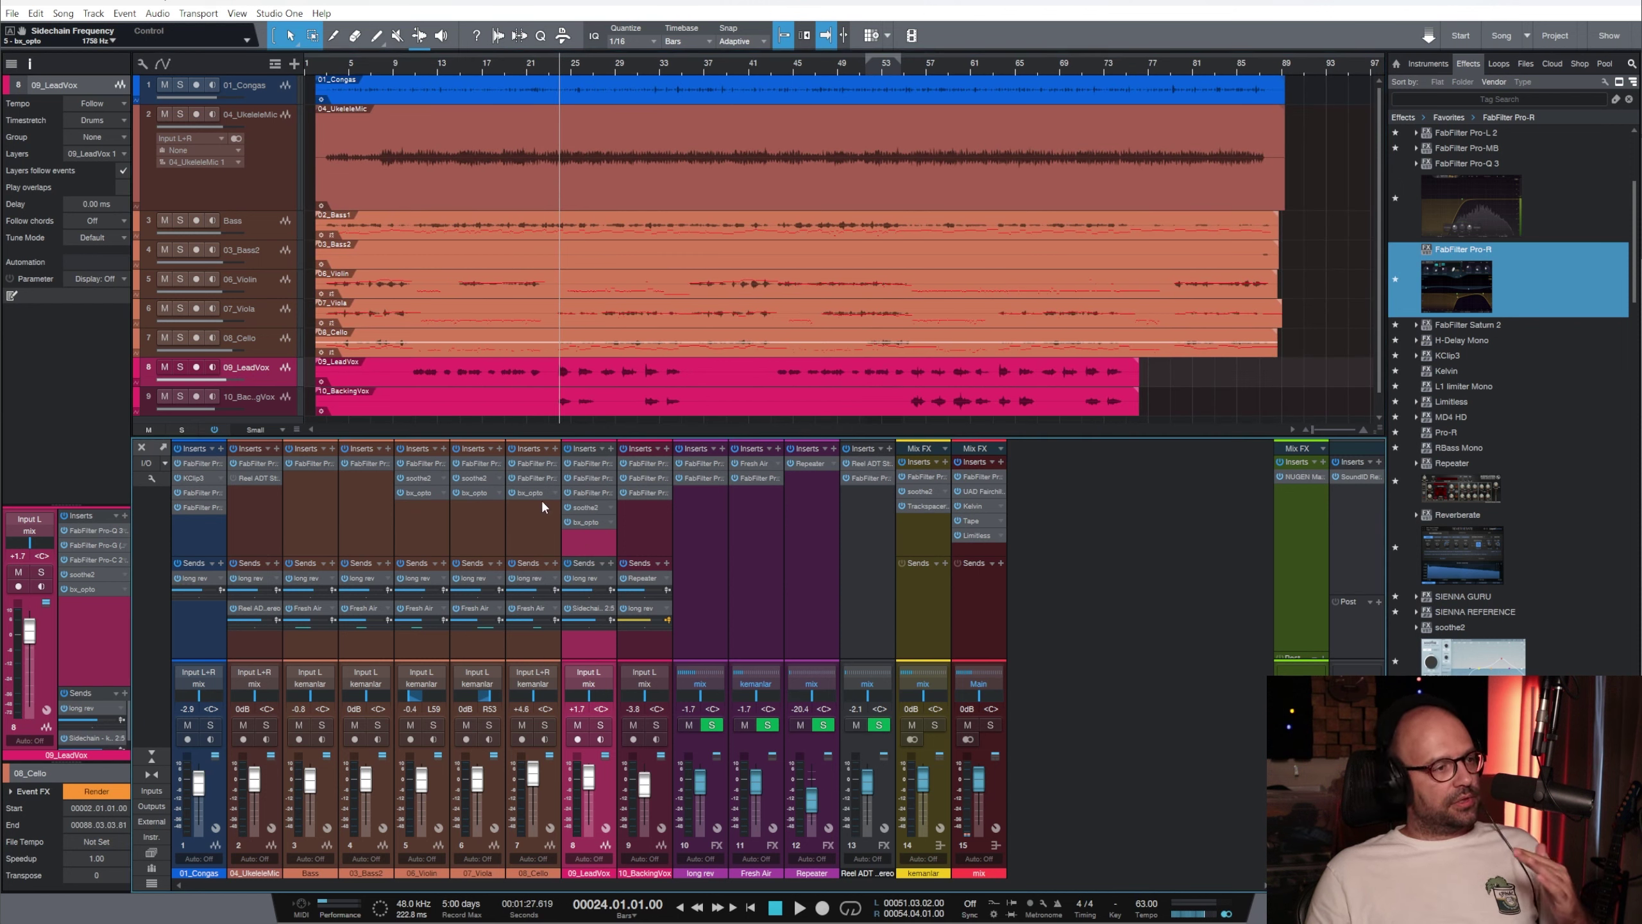
Set the loop range to the whole 04_UkeleleMic clip and play the song from bar 4
{"action": "scroll", "coordinate": [858, 373], "scroll_direction": "down", "scroll_amount": 1}
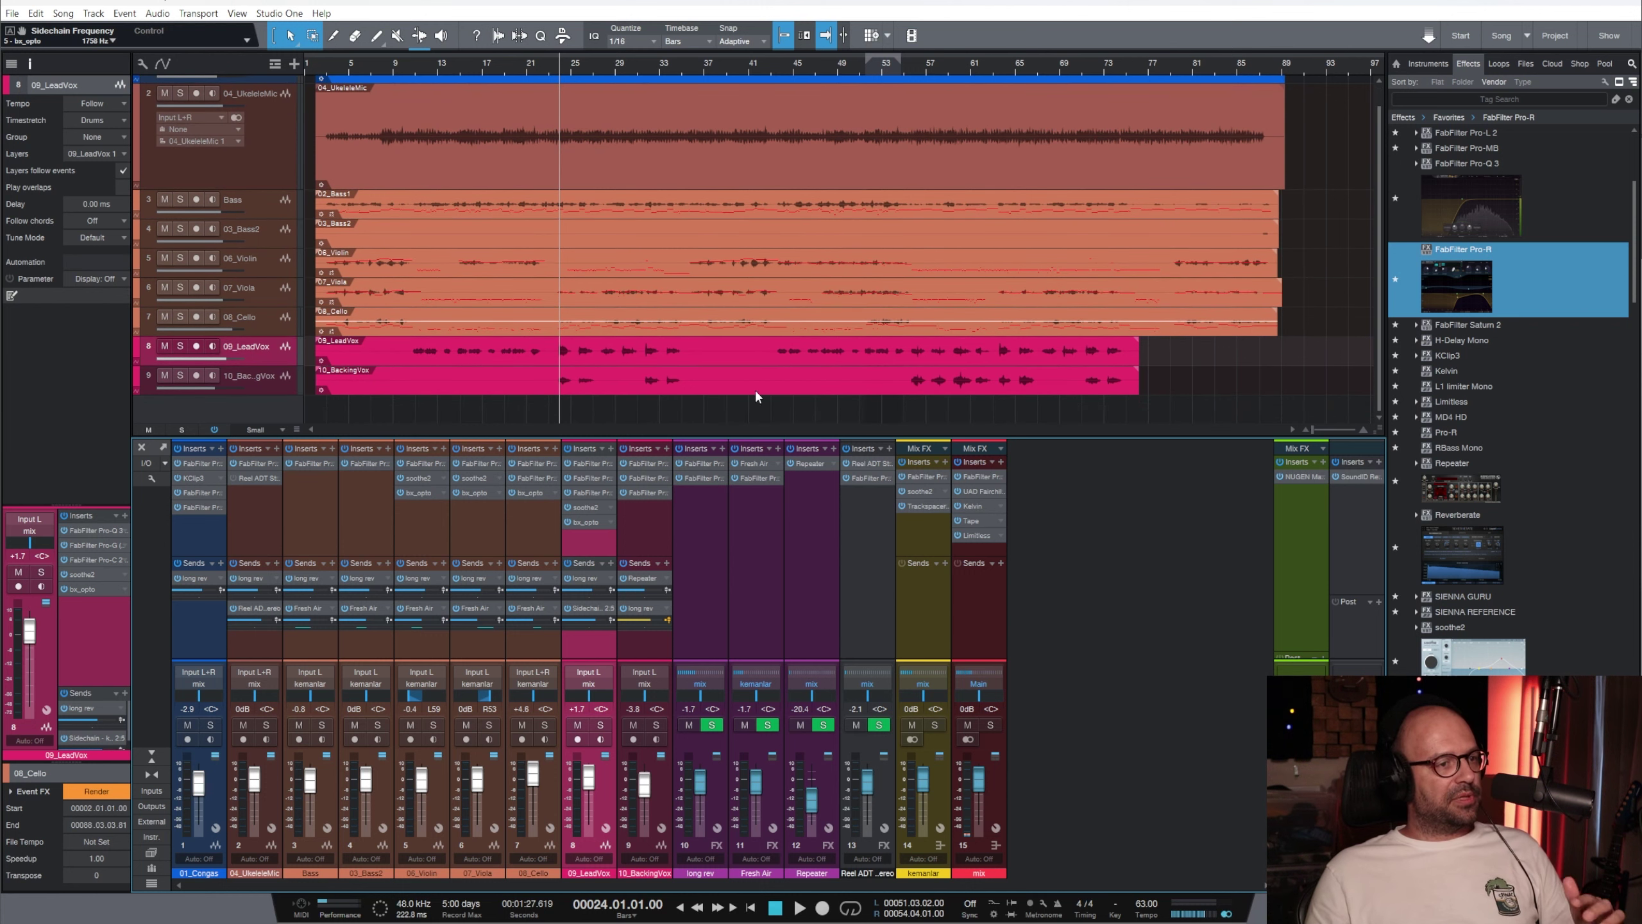
{"action": "left_click", "coordinate": [340, 64]}
{"action": "left_click", "coordinate": [890, 174]}
{"action": "key", "text": "p"}
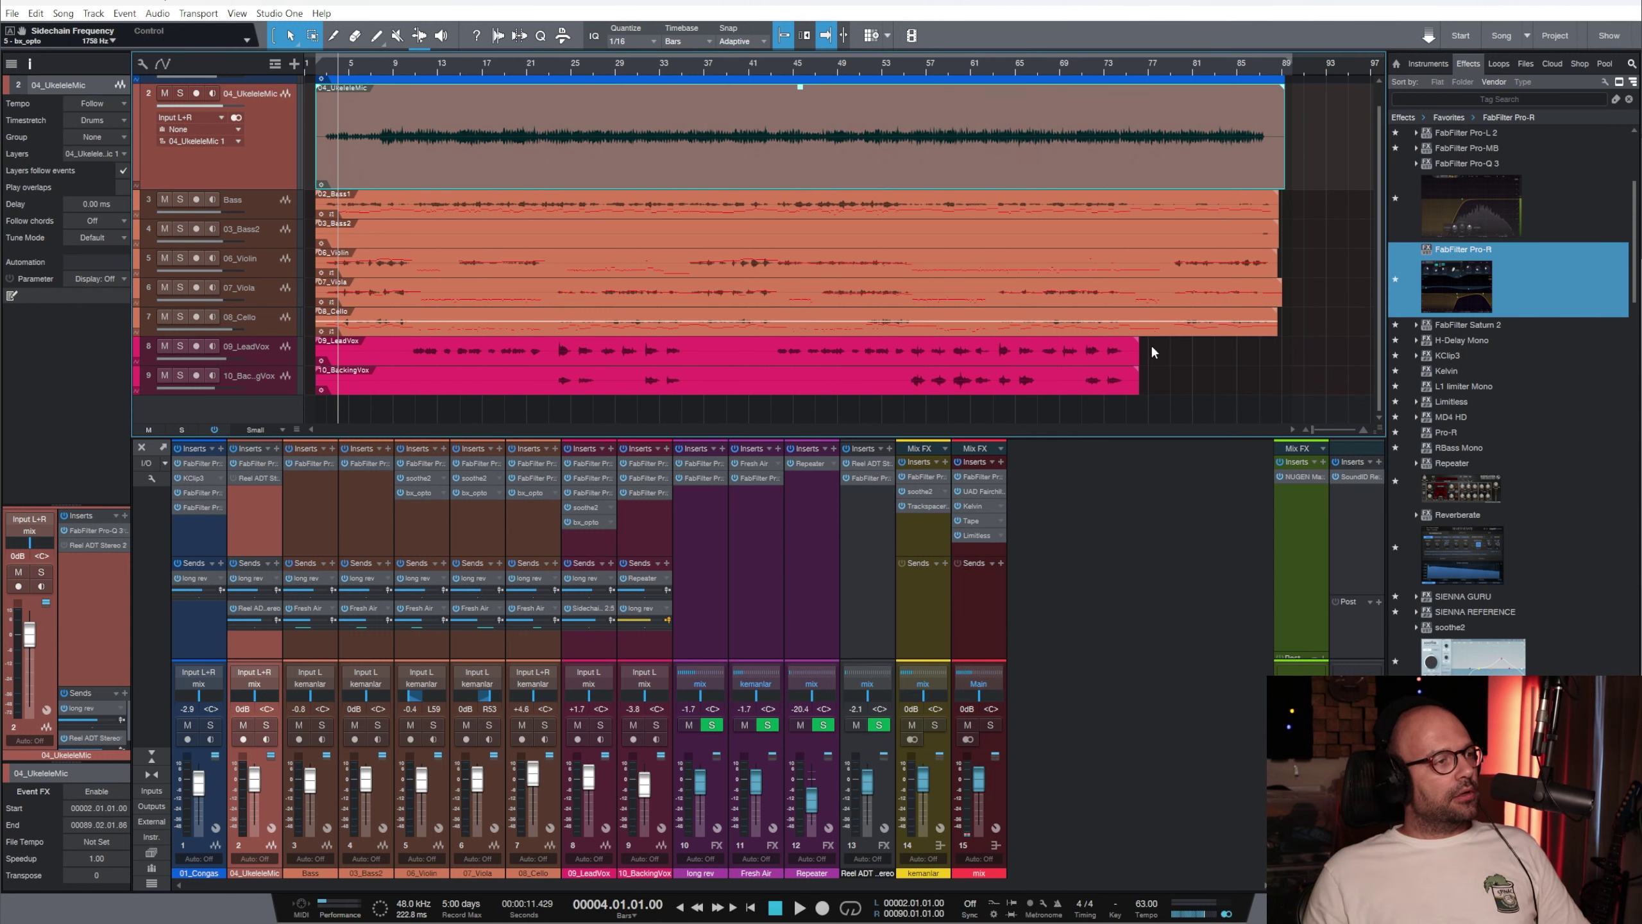
{"action": "left_click", "coordinate": [1197, 489]}
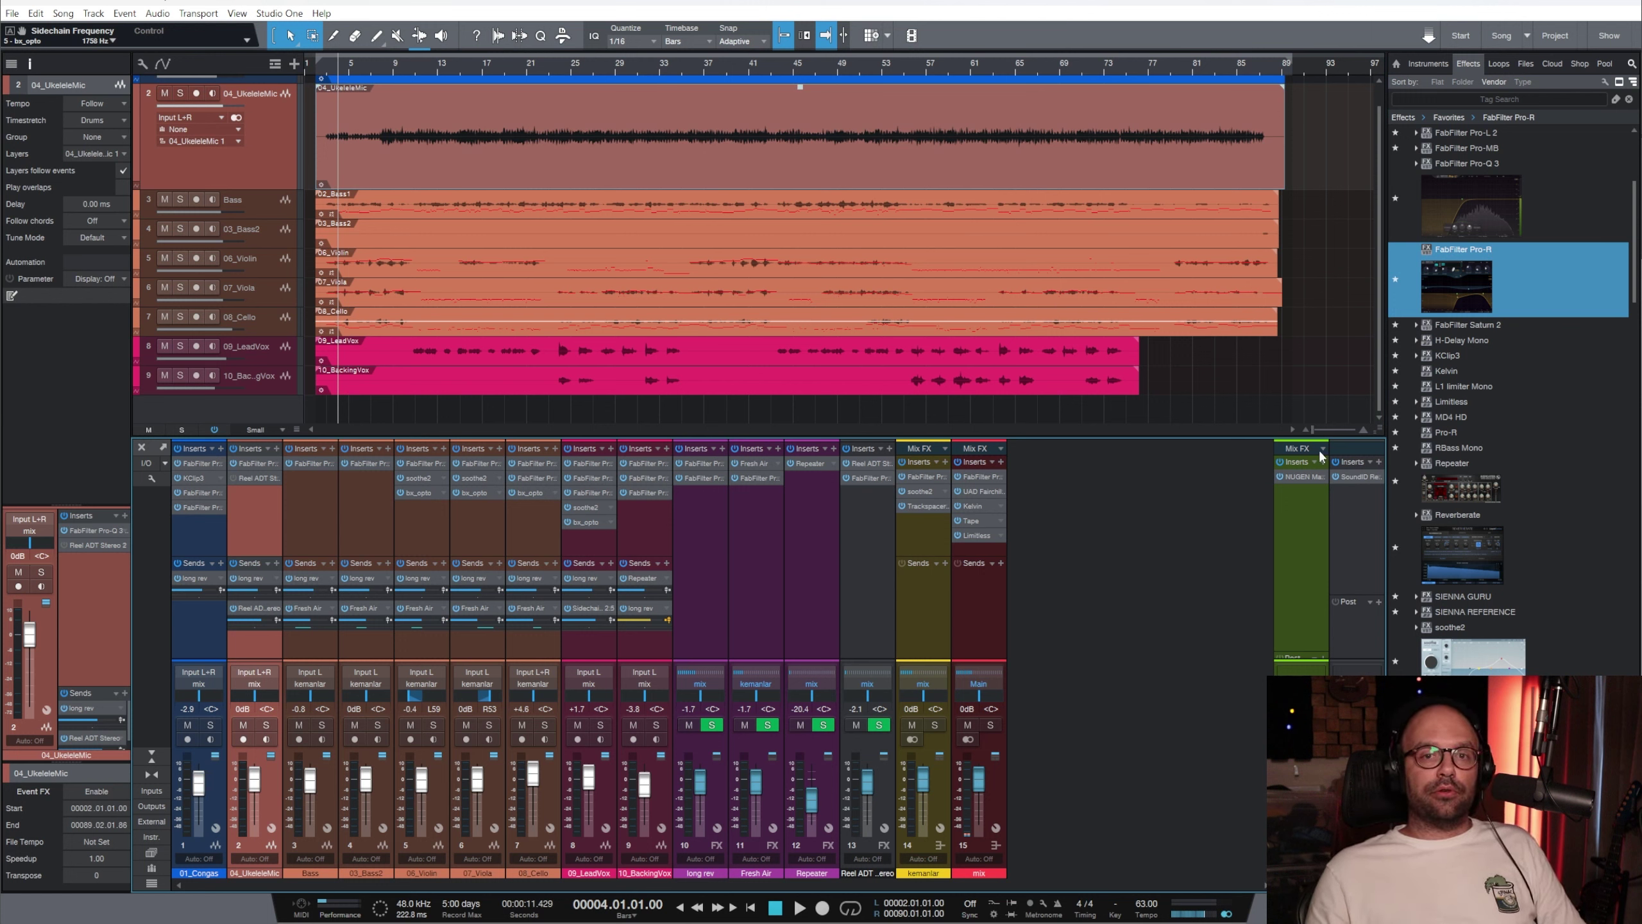
{"action": "key", "text": "space"}
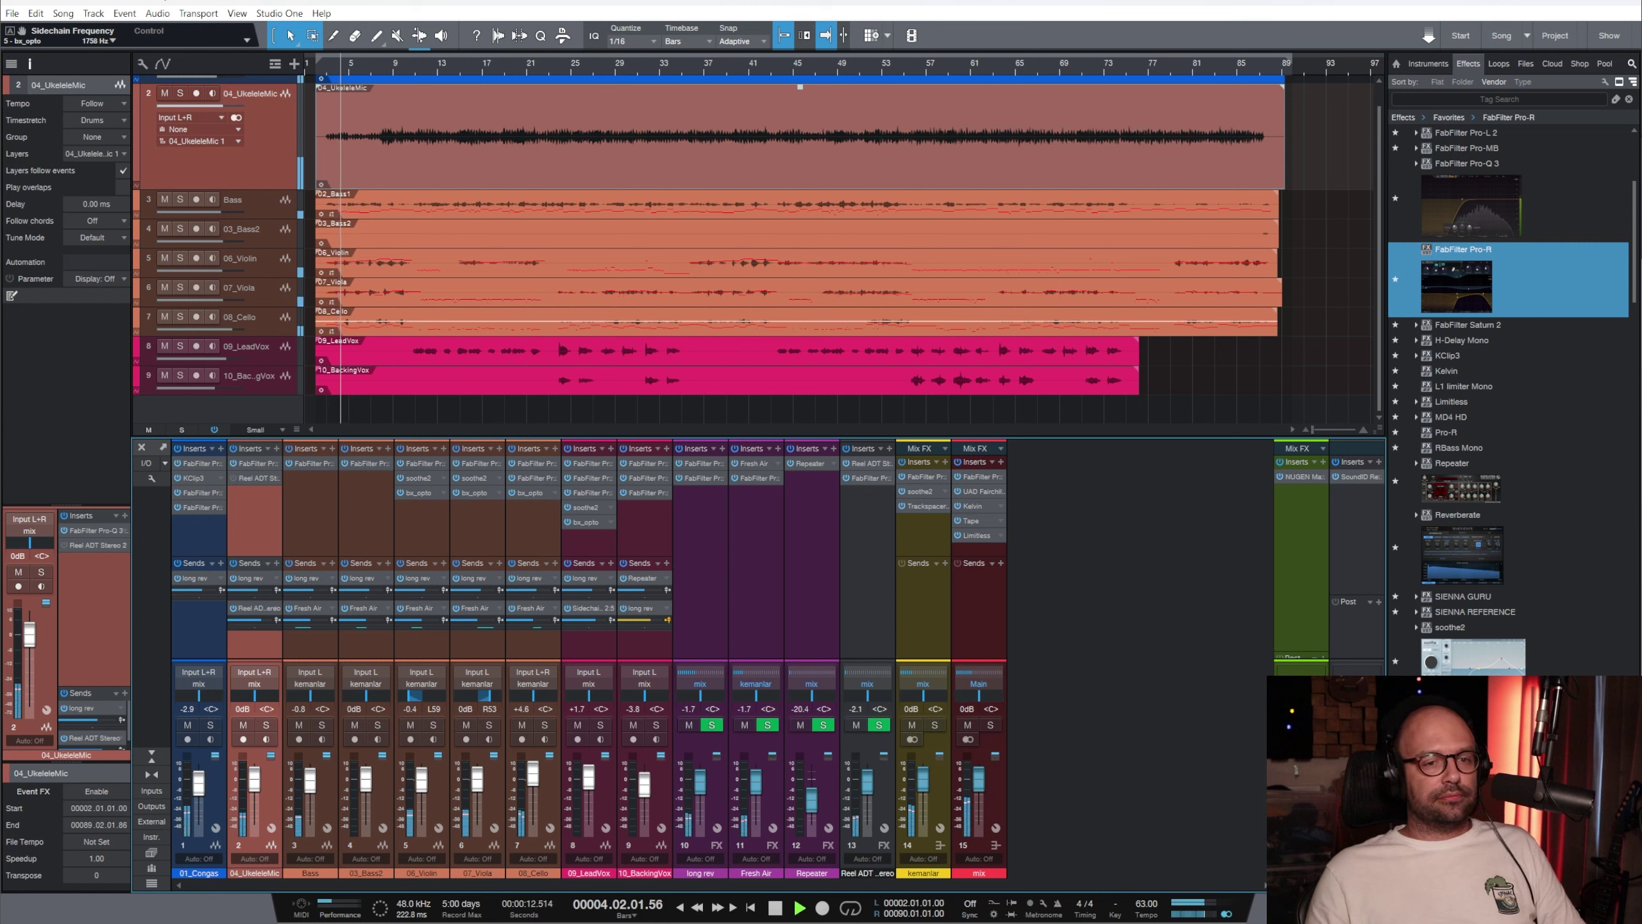